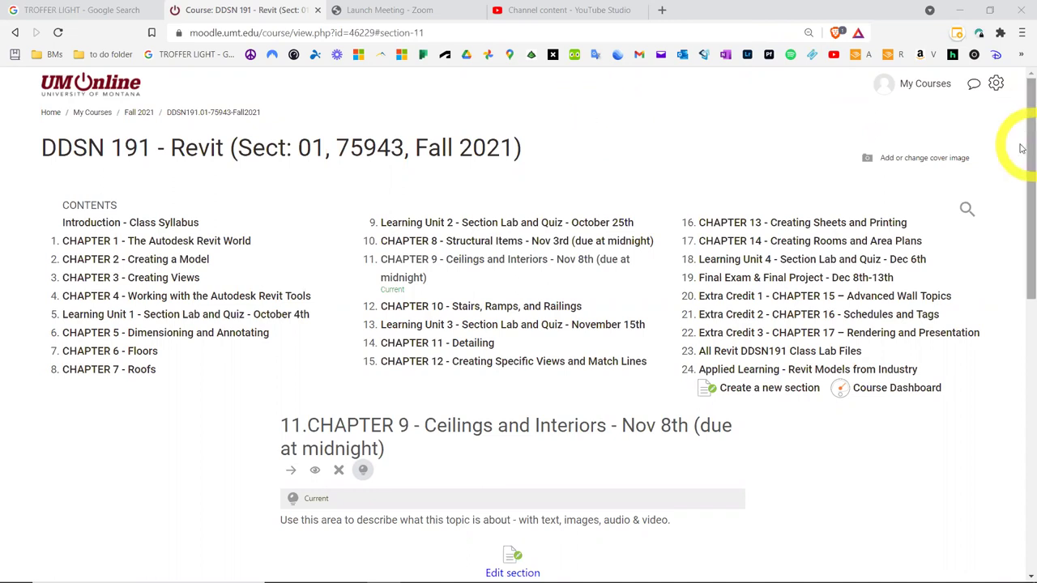
In File Explorer, go up to DDSN191 Revit and into 5_Labs > Chapter-9
drag(1022, 148, 1021, 260)
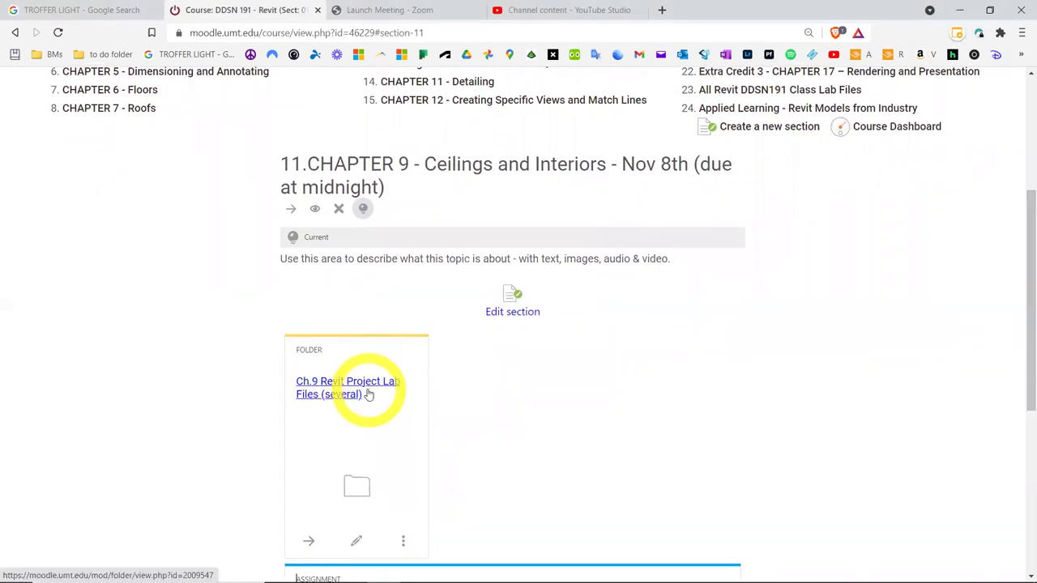
drag(1022, 341, 1021, 398)
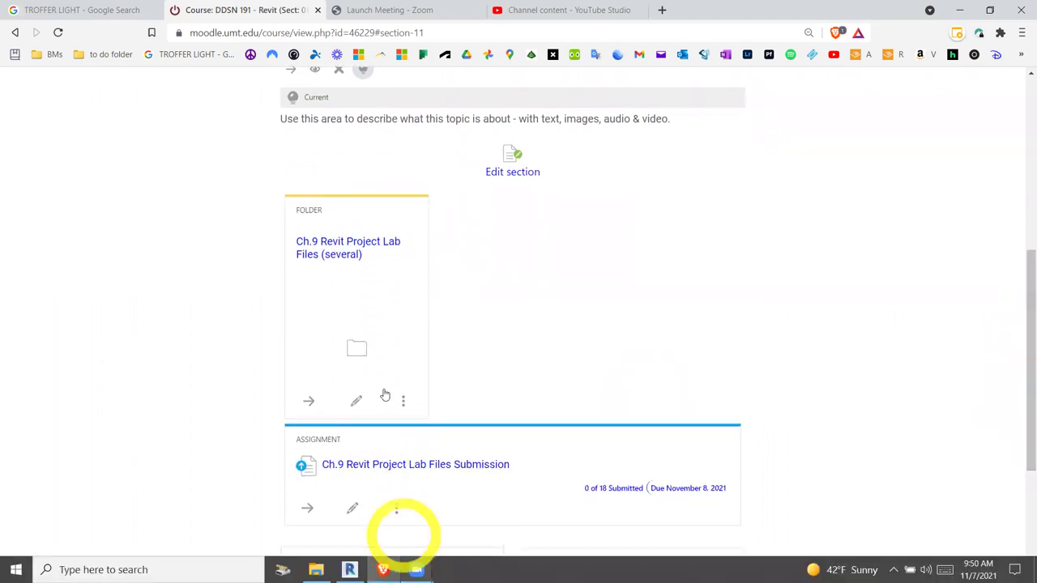
scroll(384, 389, up, 5)
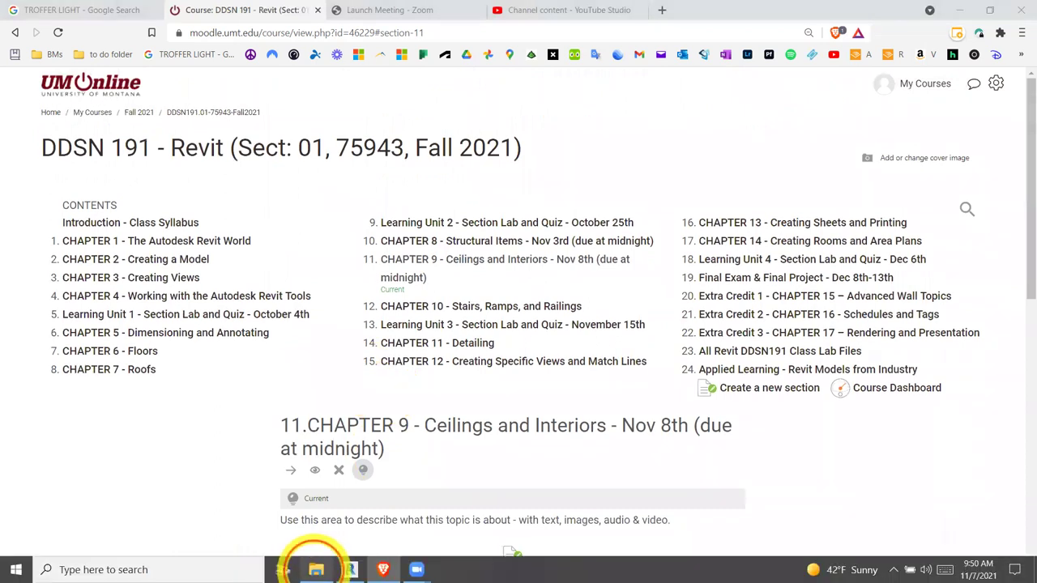
click(316, 569)
key(alt+Up)
key(alt+Up)
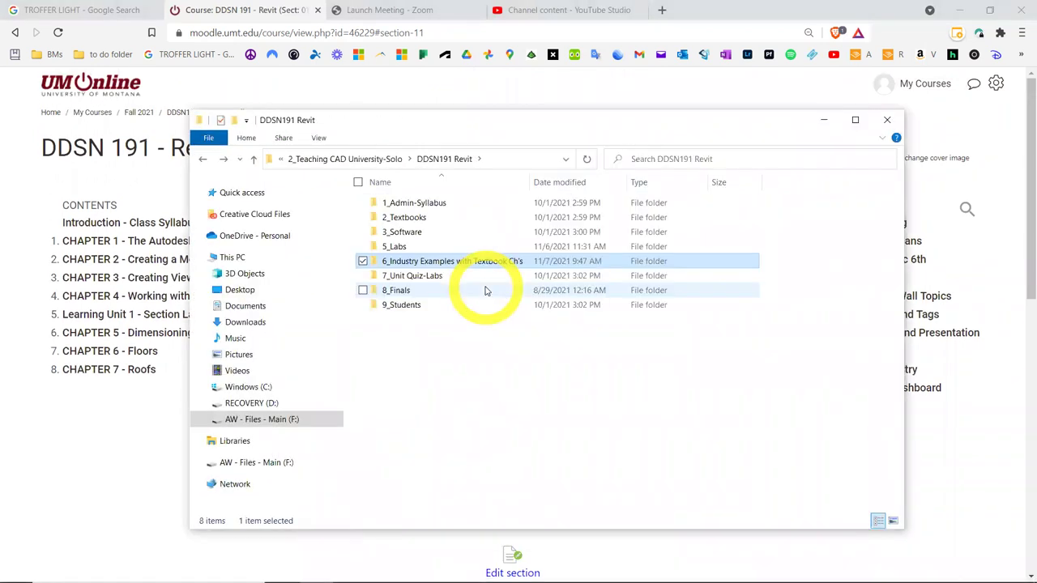
double_click(426, 247)
double_click(438, 334)
Select only the NER-09.rvt project file among the Chapter-9 Revit files
drag(600, 422, 425, 258)
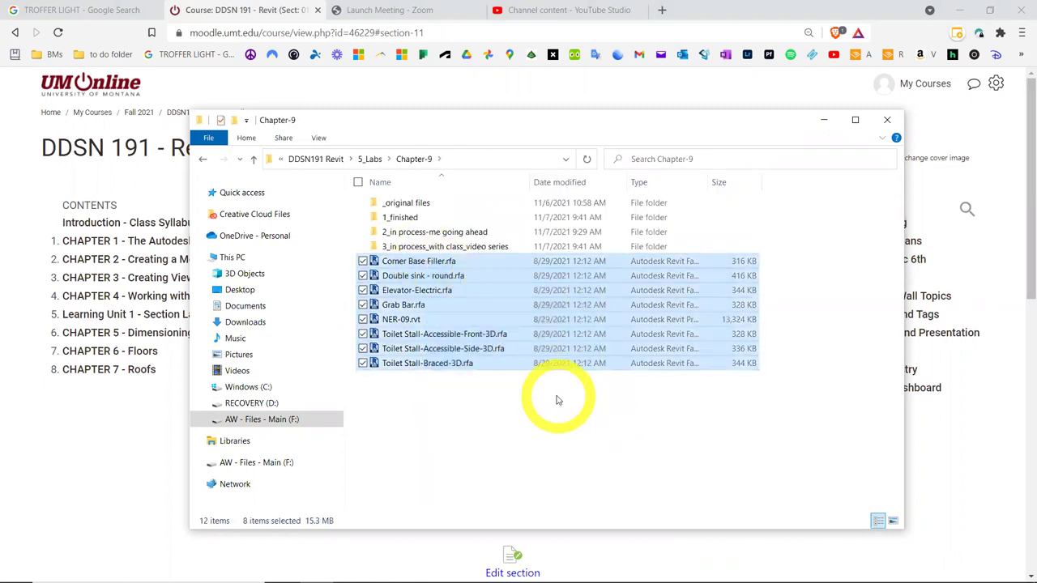
ctrl+click(415, 318)
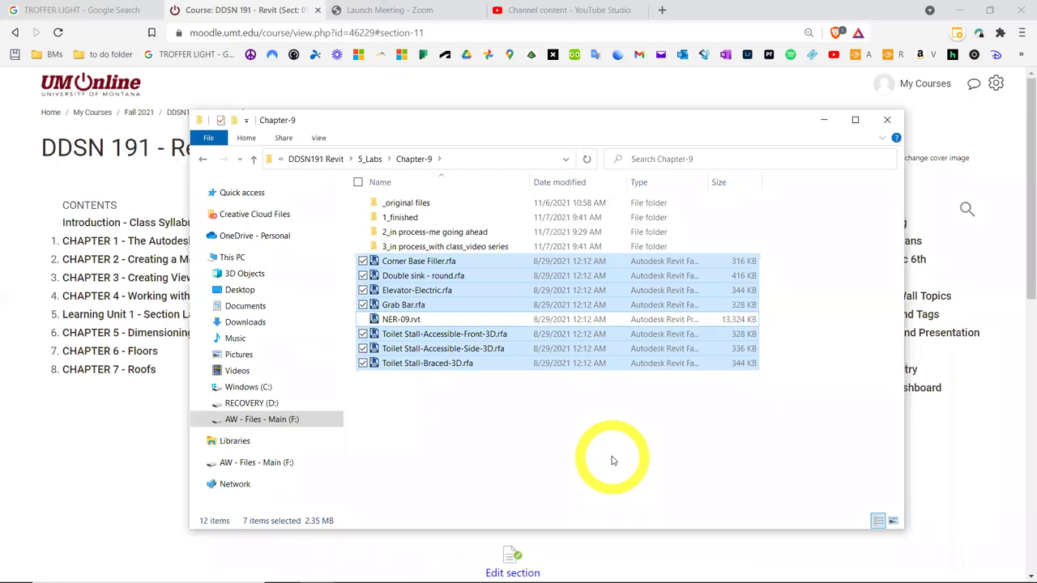
drag(472, 296, 403, 316)
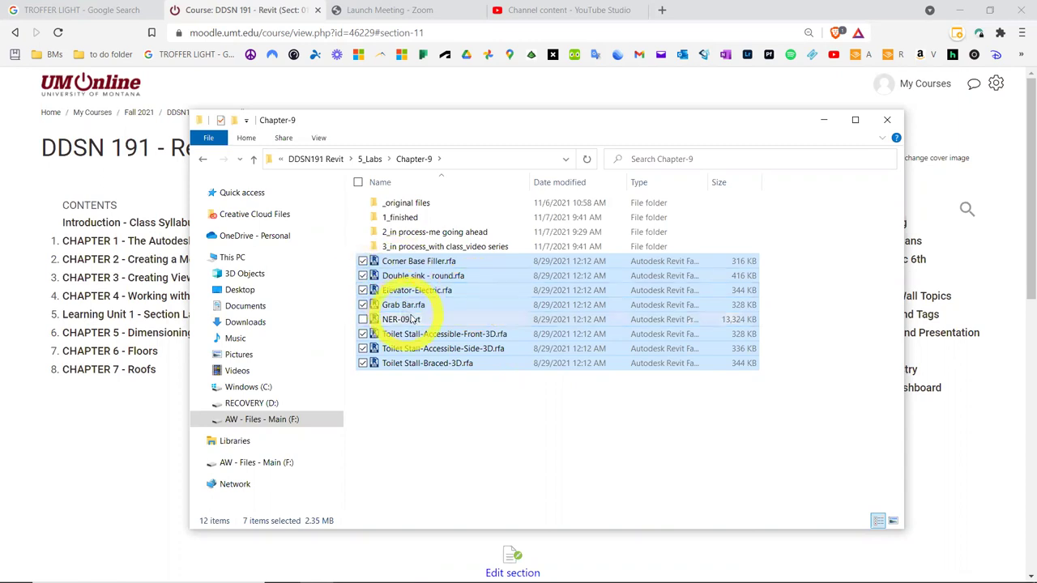
click(403, 319)
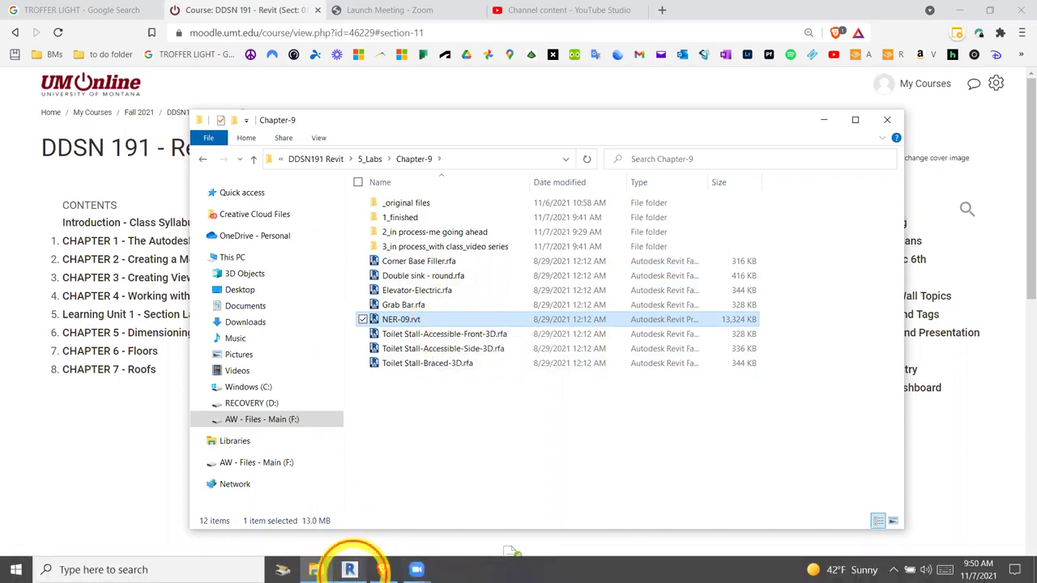
click(350, 570)
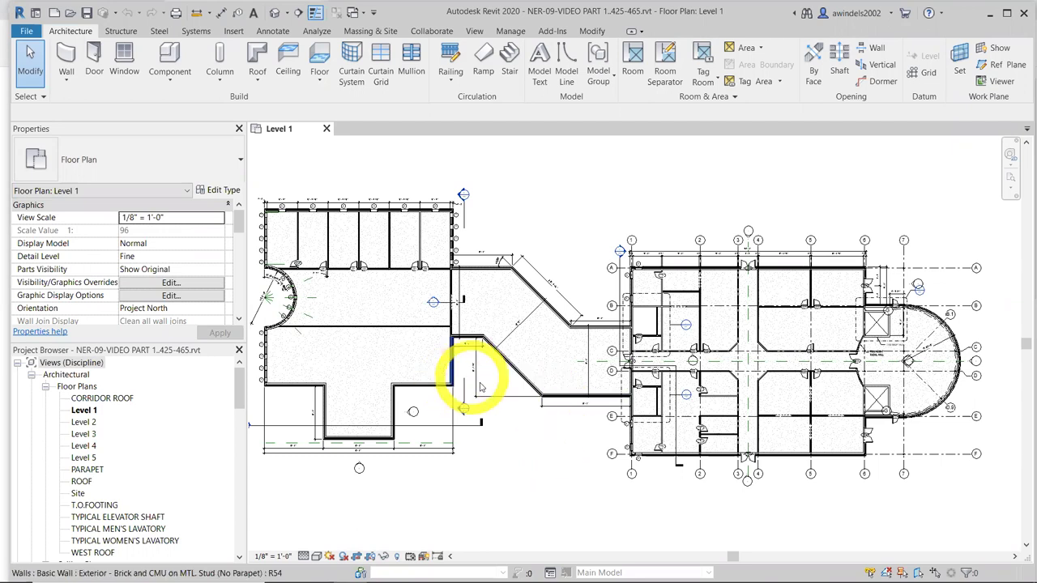
Collapse Floor Plans, expand Ceiling Plans in the Project Browser and open Level 1
click(46, 387)
click(85, 397)
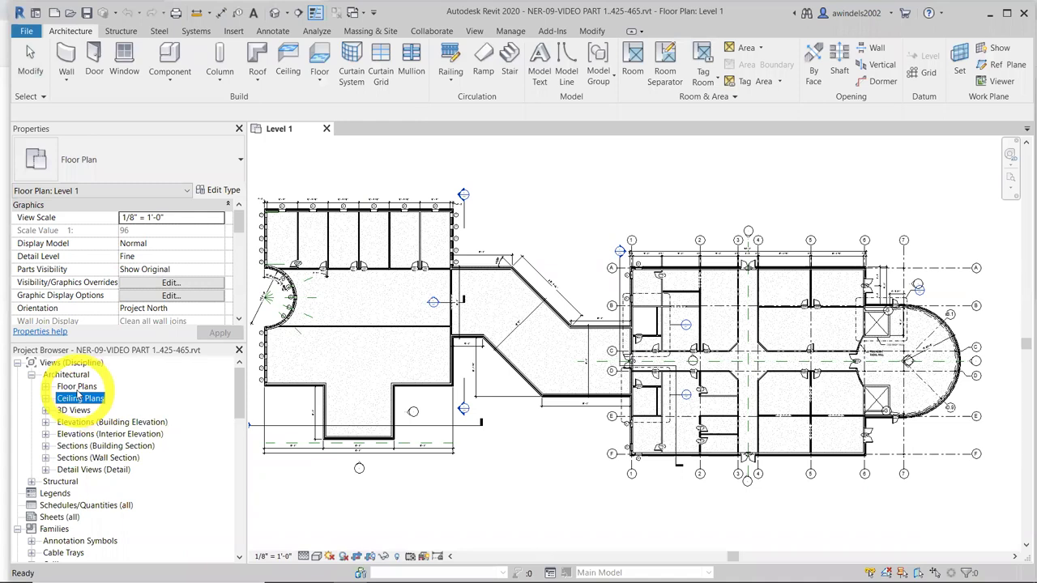
double_click(81, 398)
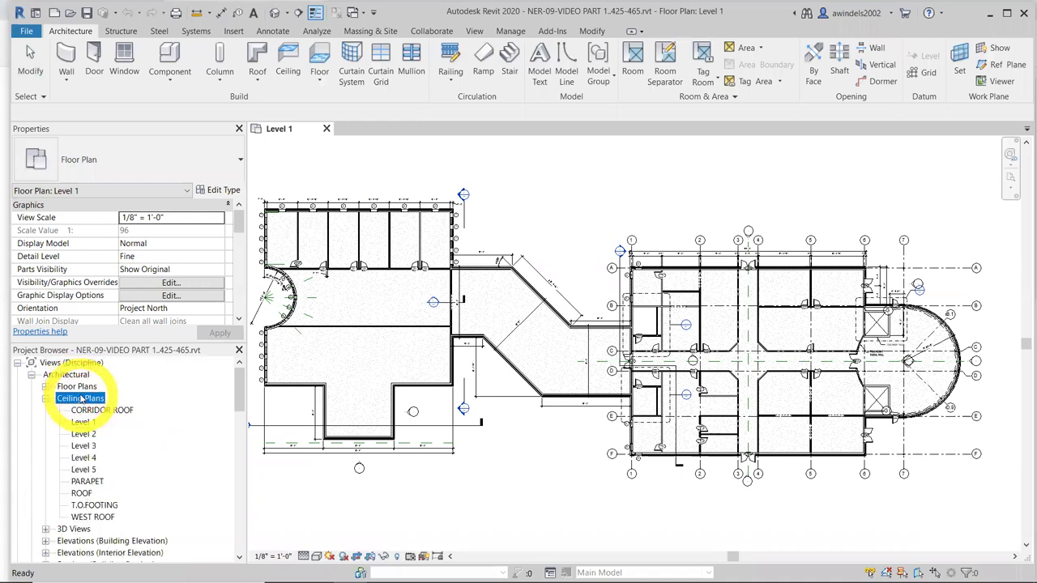
click(416, 364)
click(416, 365)
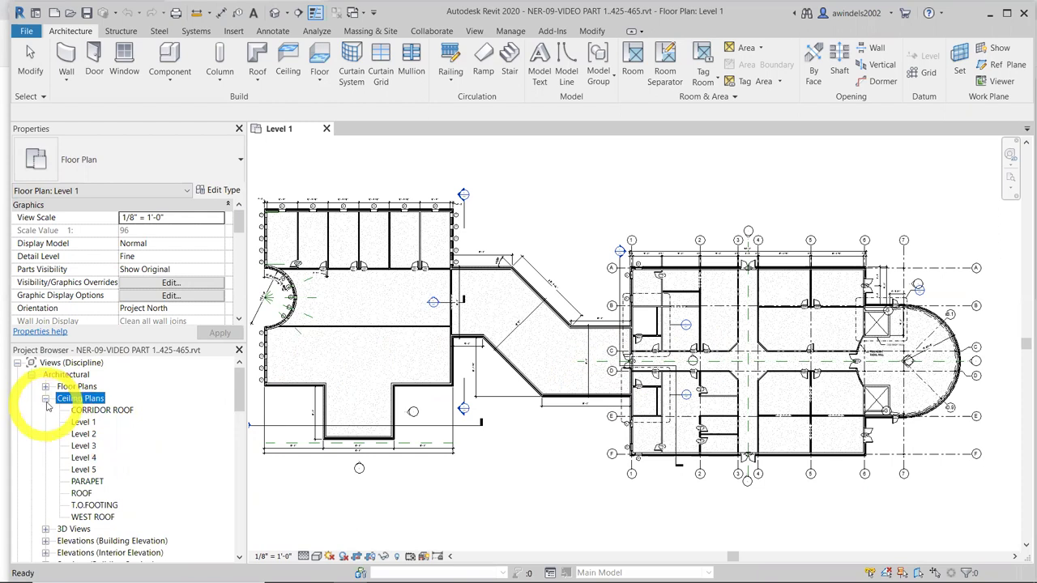
double_click(85, 422)
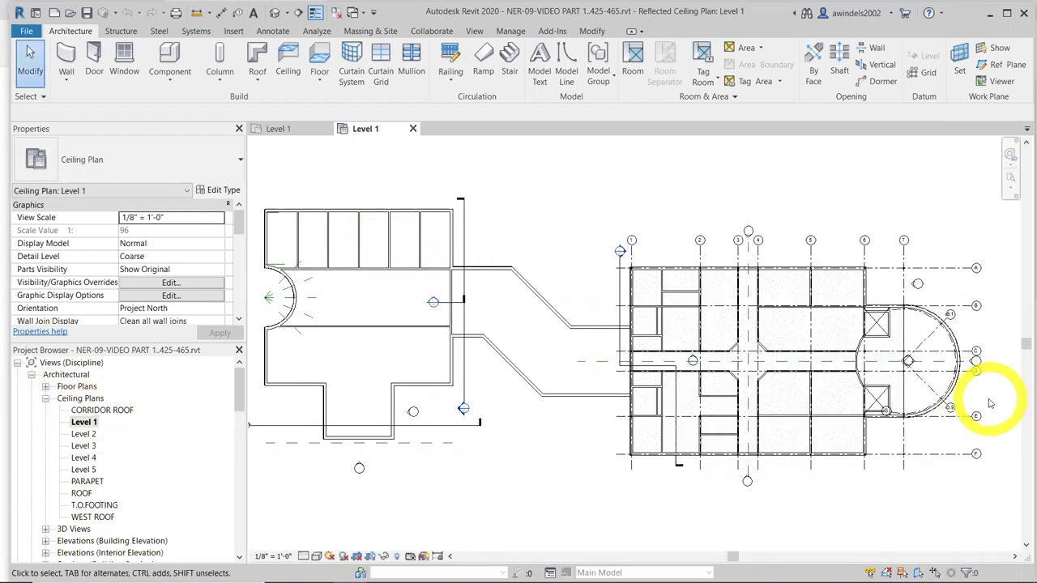
Toggle between the Level 1 floor plan and Level 1 ceiling plan view tabs
click(288, 128)
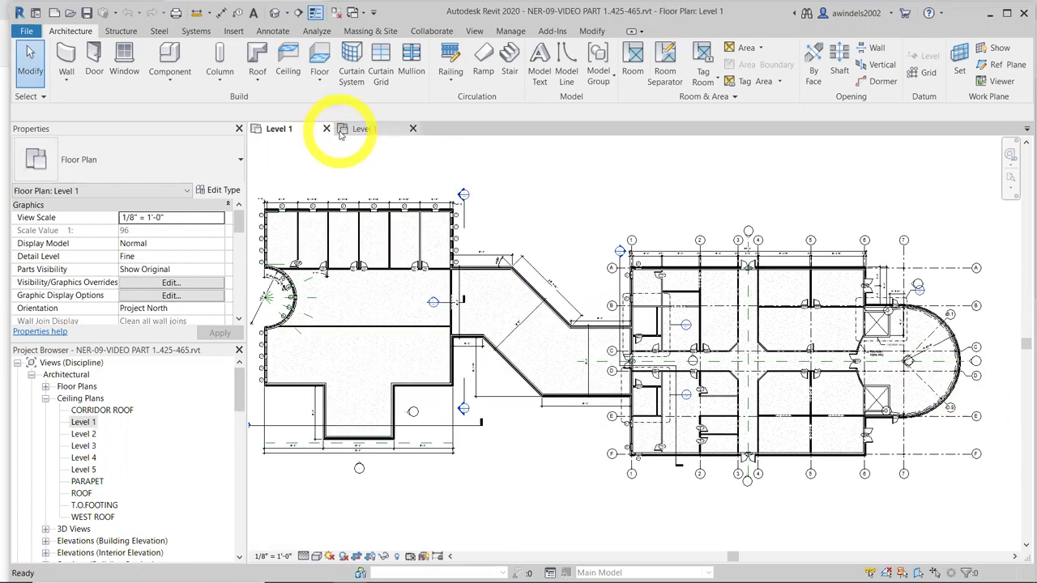
click(371, 129)
click(306, 128)
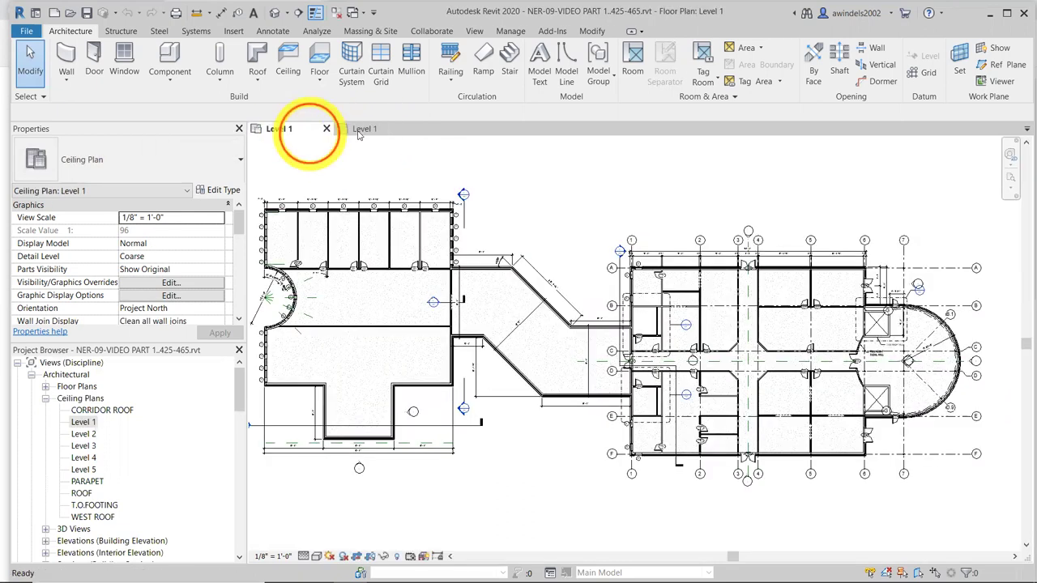
click(363, 131)
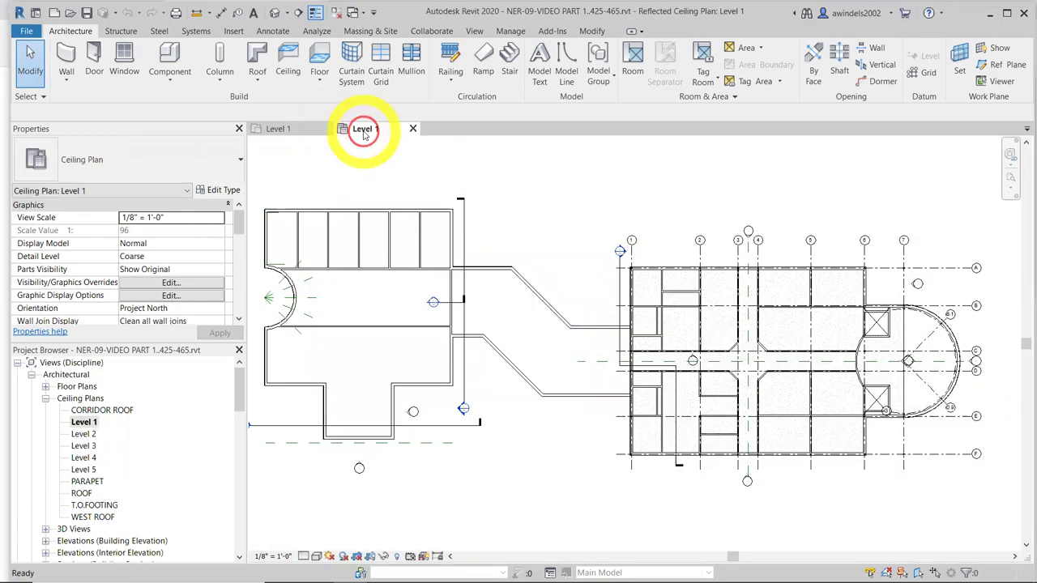
click(348, 135)
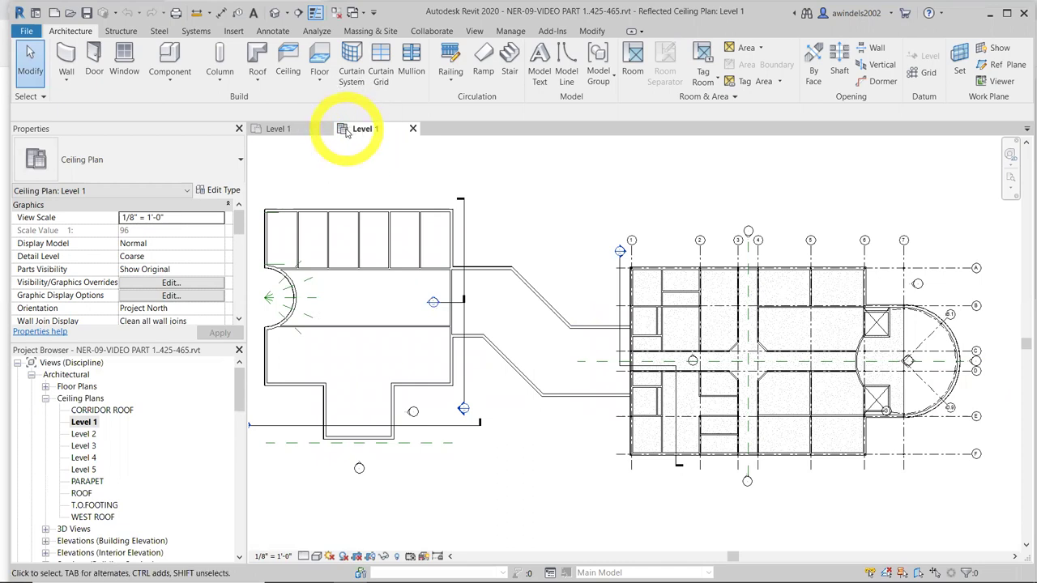
click(346, 133)
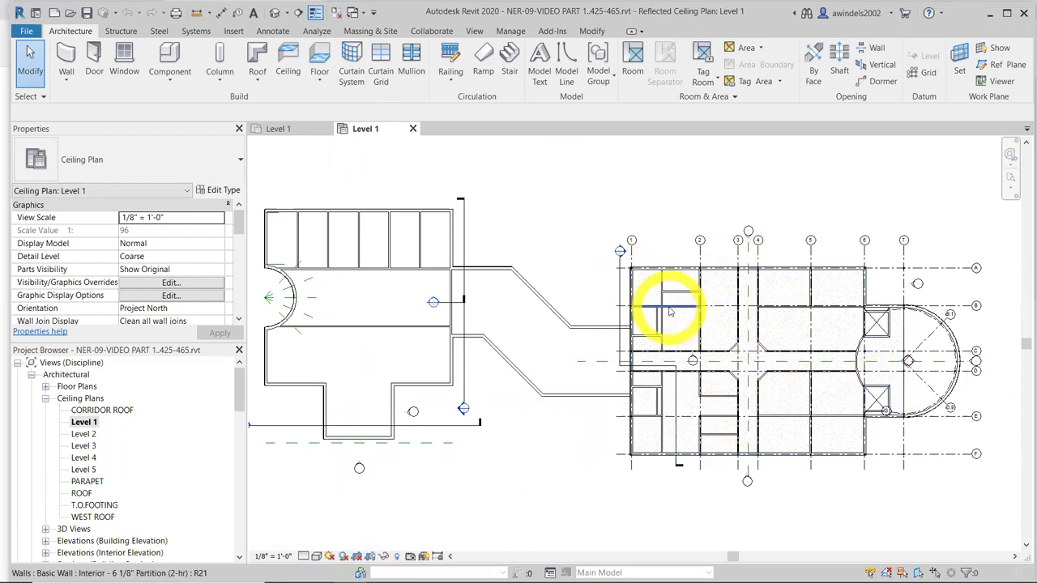
key(Tab)
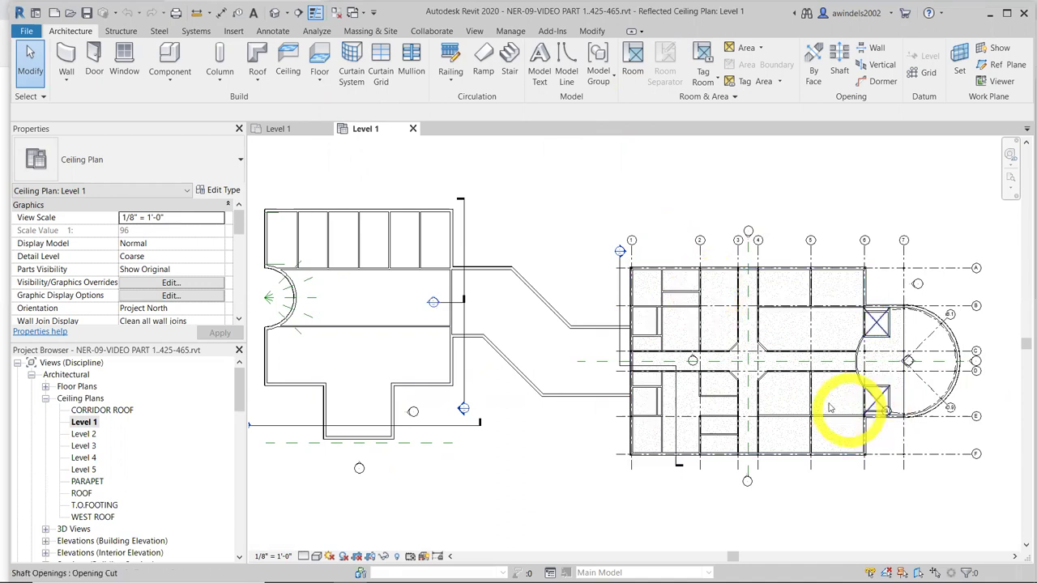
Close the Level 1 floor plan and start the Ceiling tool with 2' x 4' ACT System
scroll(831, 413, up, 3)
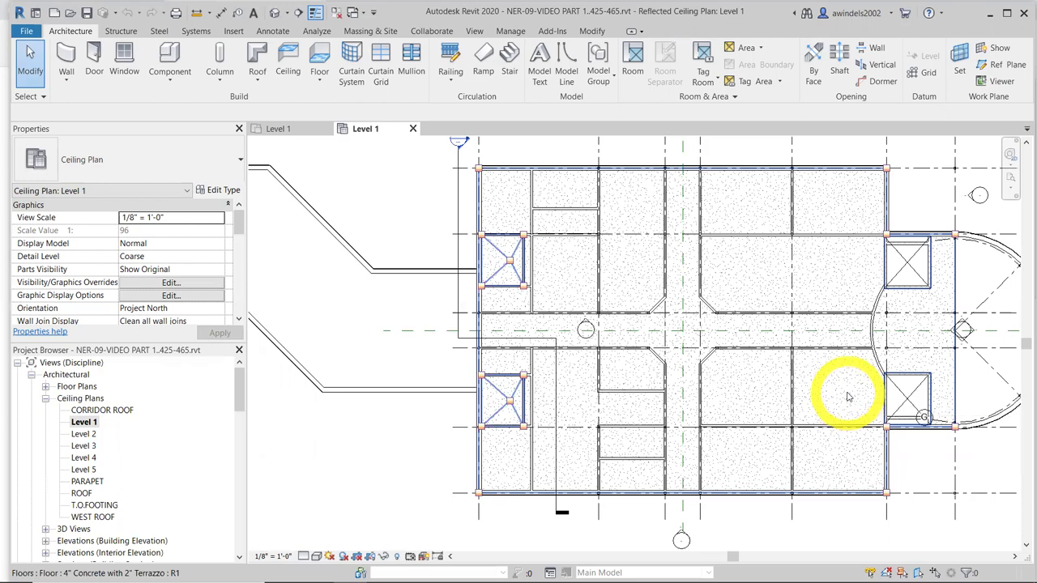
scroll(846, 396, down, 1)
middle_drag(880, 428, 749, 472)
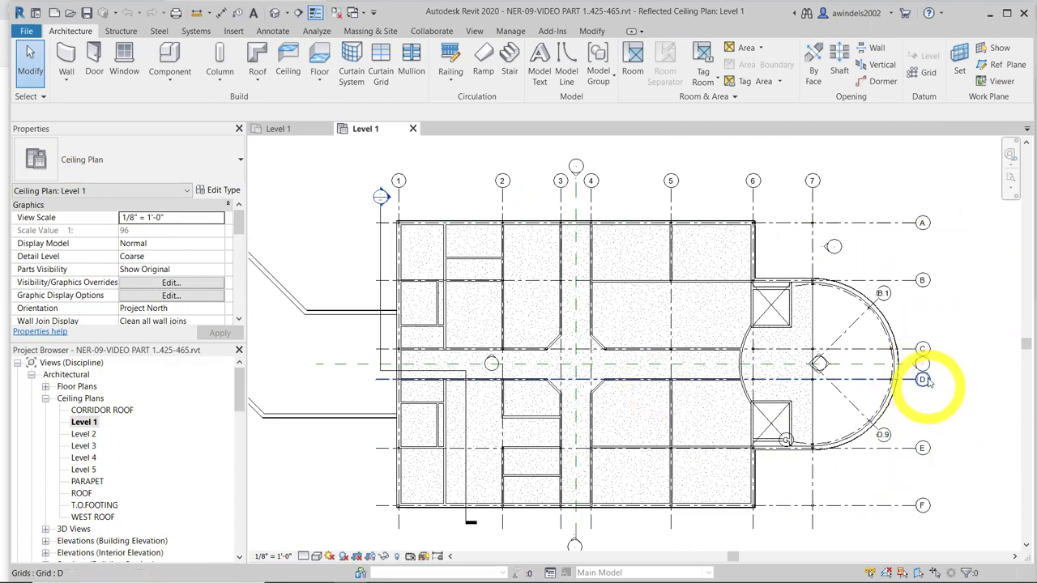
scroll(940, 385, down, 1)
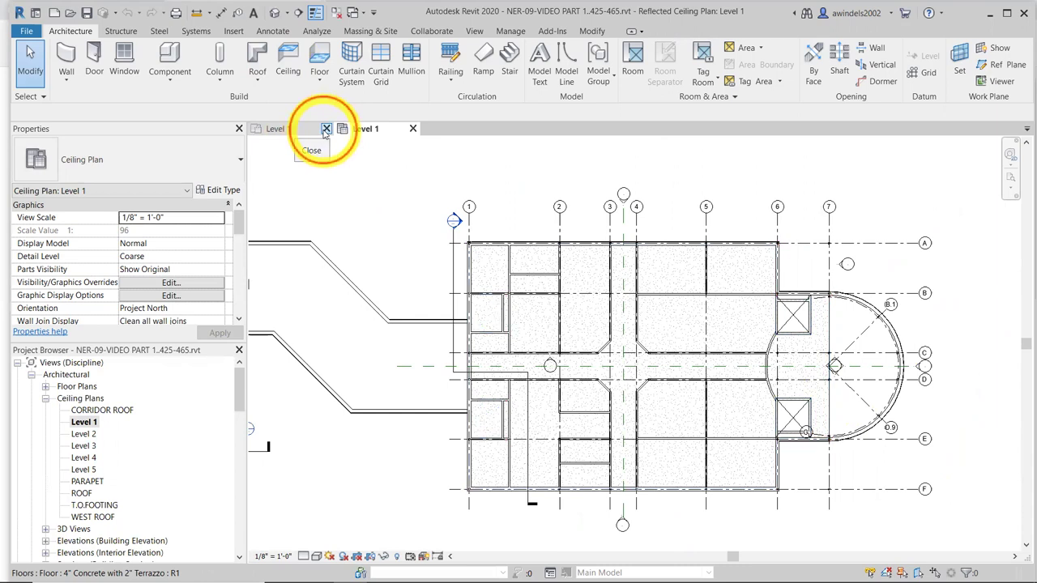
click(326, 130)
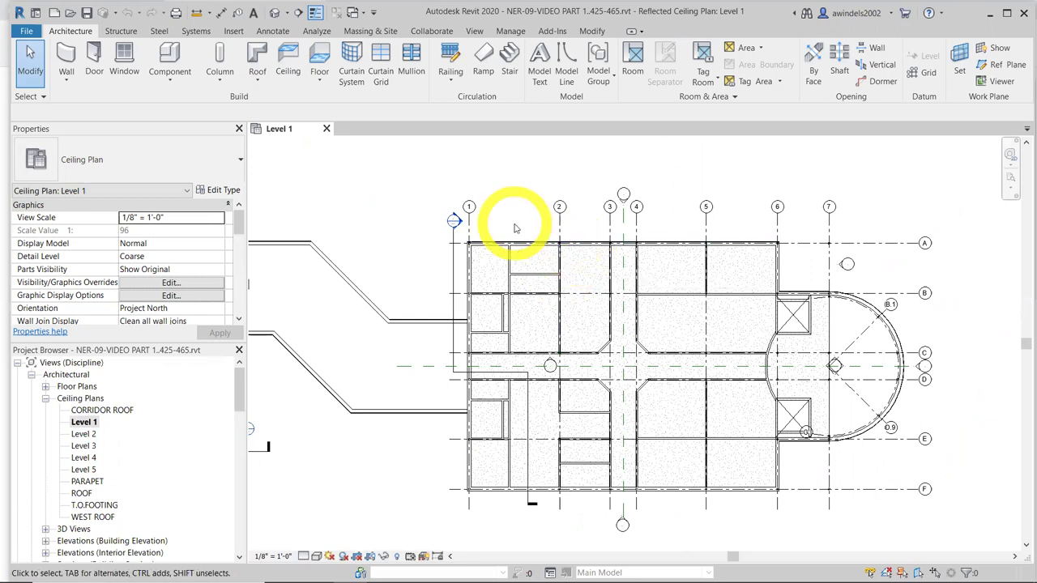
click(290, 63)
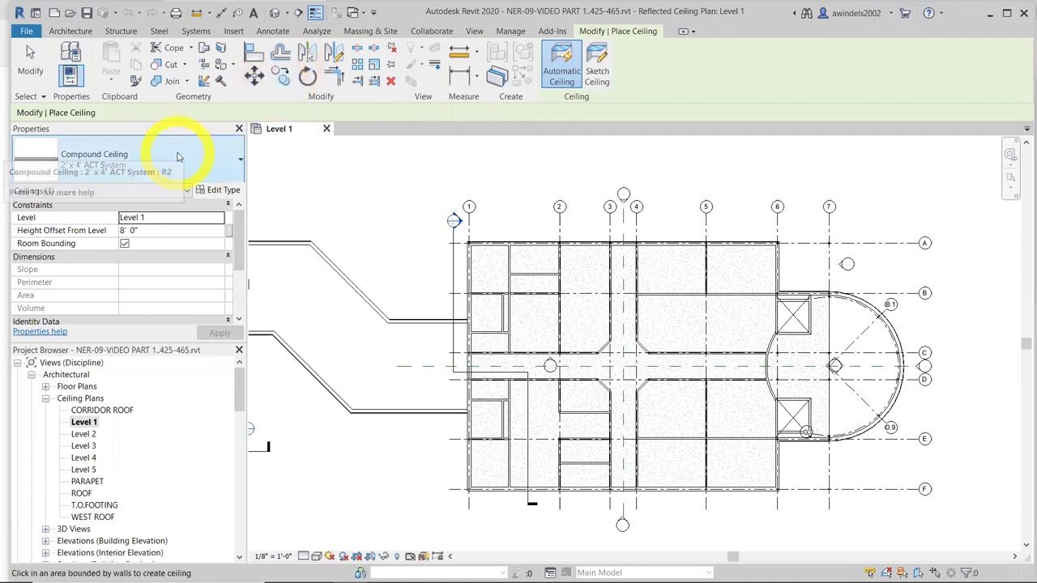
click(208, 169)
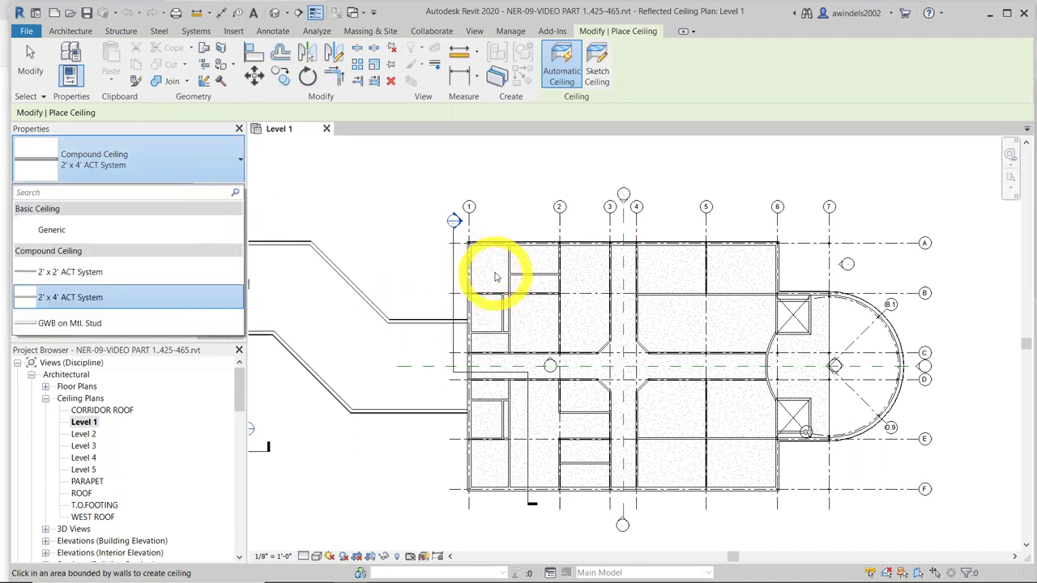
click(127, 297)
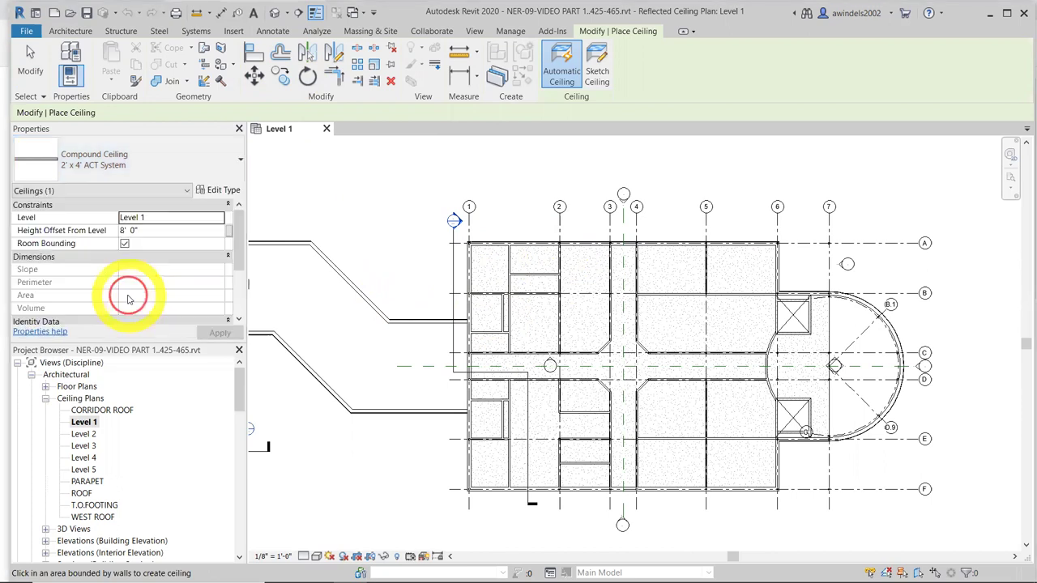
scroll(494, 280, up, 4)
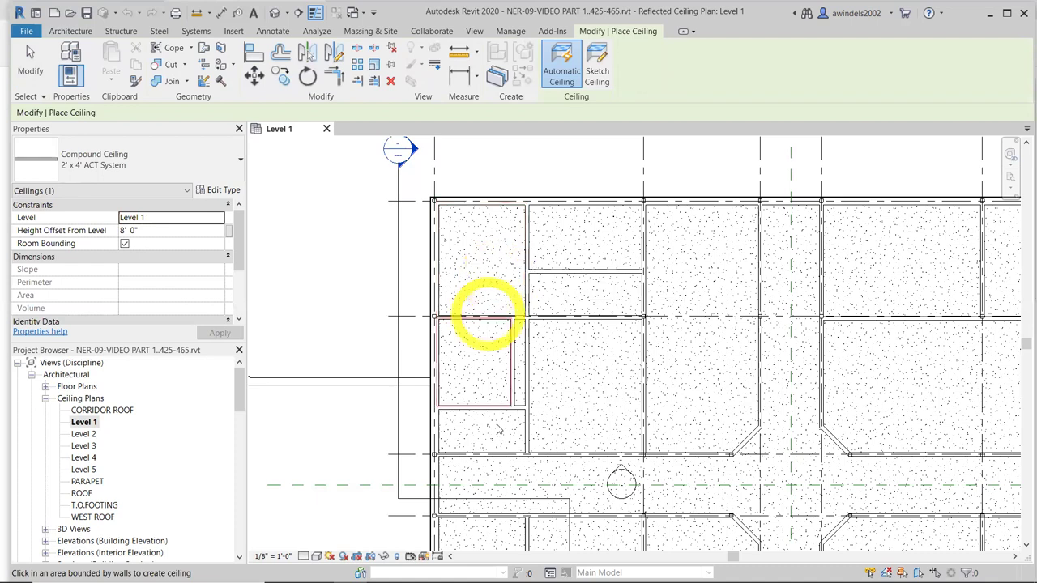
scroll(523, 468, up, 2)
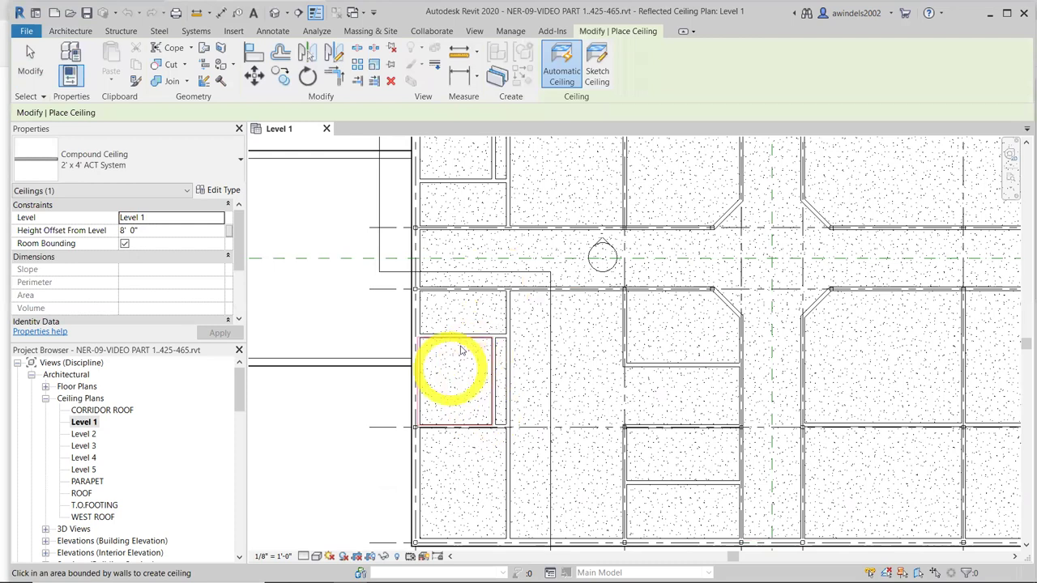
scroll(465, 524, down, 2)
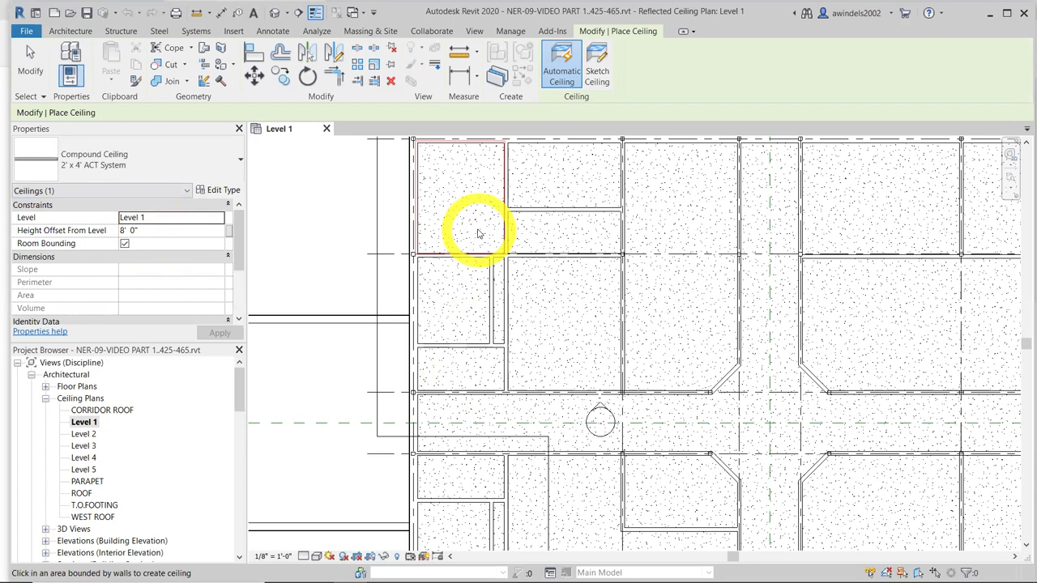
click(136, 231)
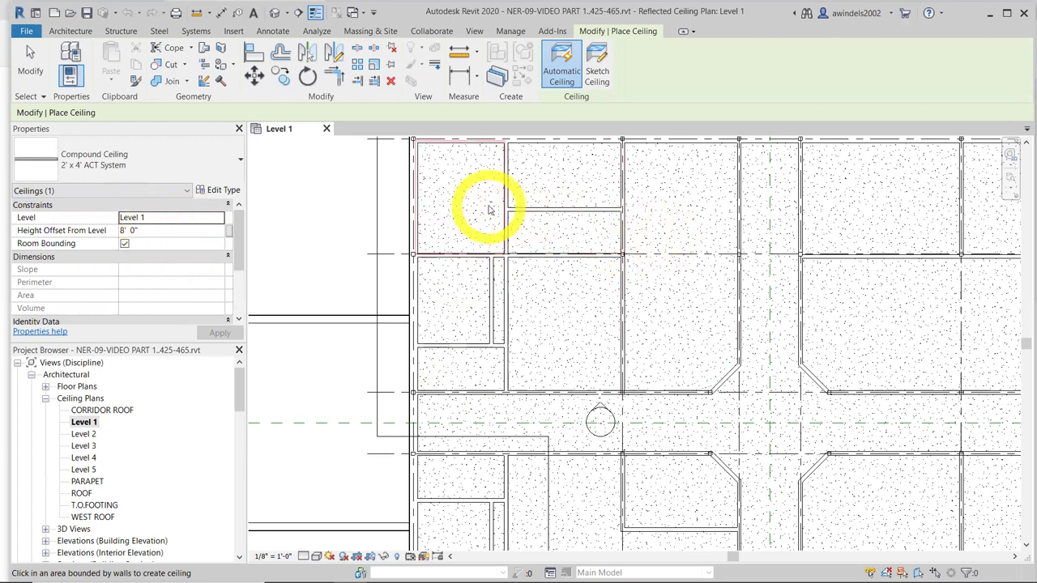
Place 2' x 4' ACT System ceilings in the upper rooms and the cross-shaped corridor
click(482, 191)
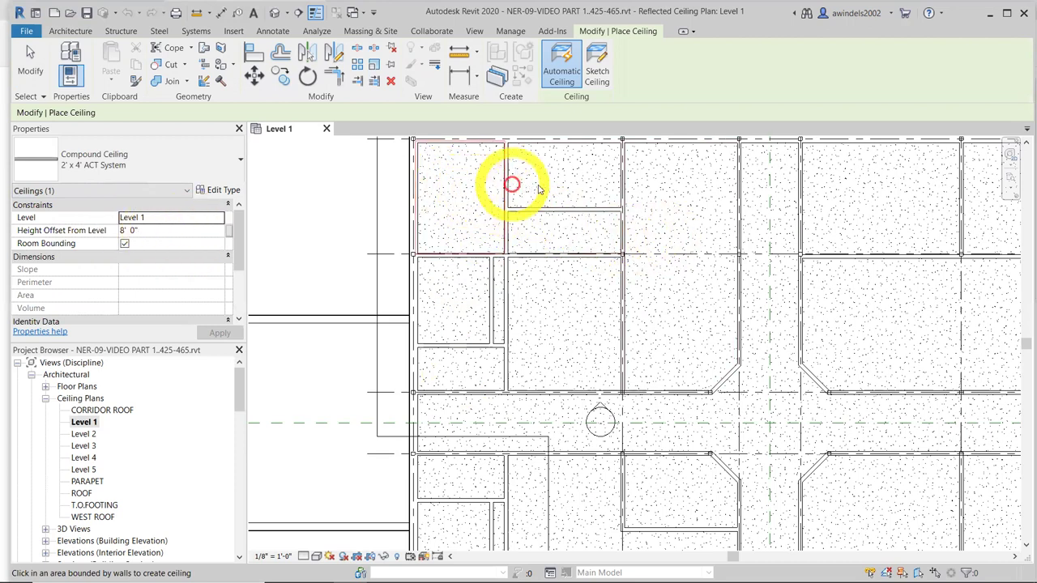
click(555, 232)
click(573, 273)
click(661, 217)
scroll(683, 255, down, 1)
click(741, 273)
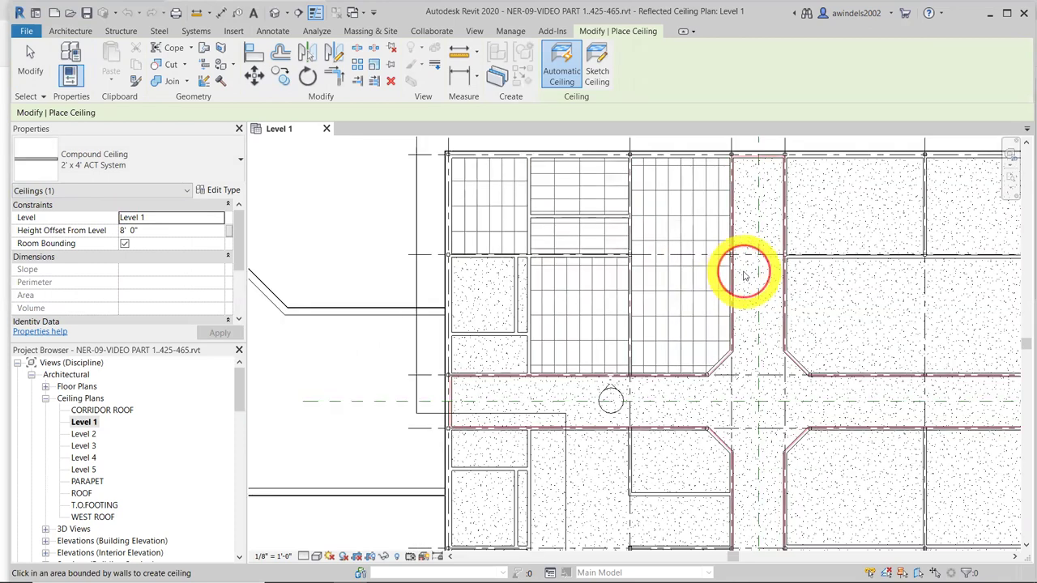
middle_drag(759, 456, 474, 394)
click(586, 250)
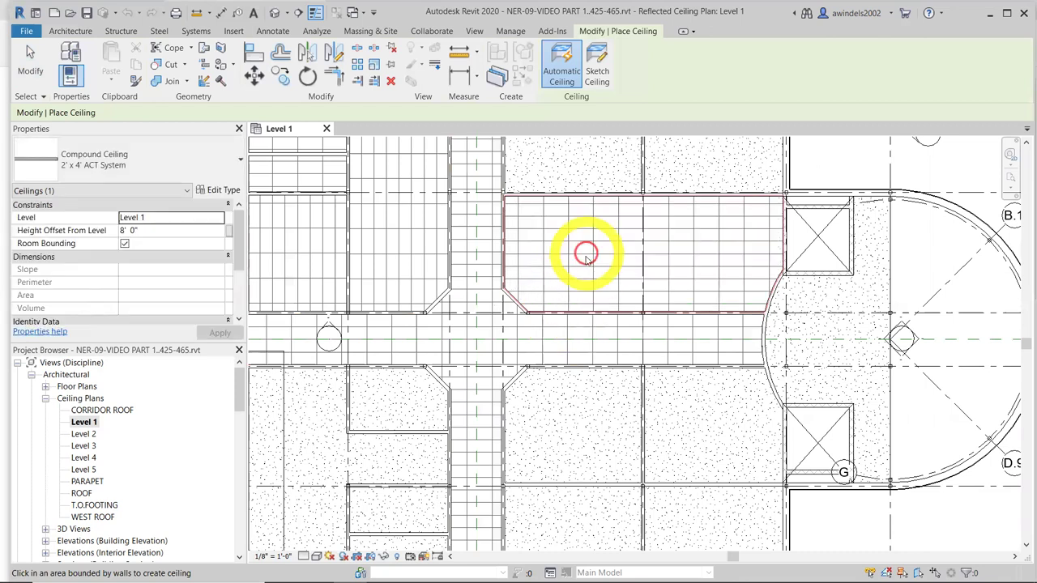
scroll(577, 237, up, 2)
click(578, 237)
click(722, 242)
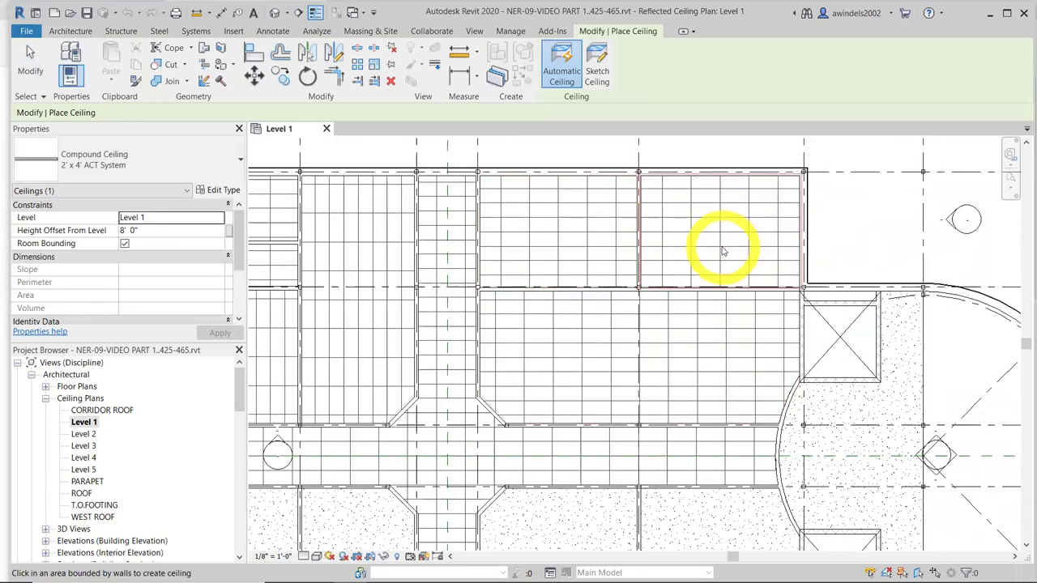
scroll(705, 361, down, 3)
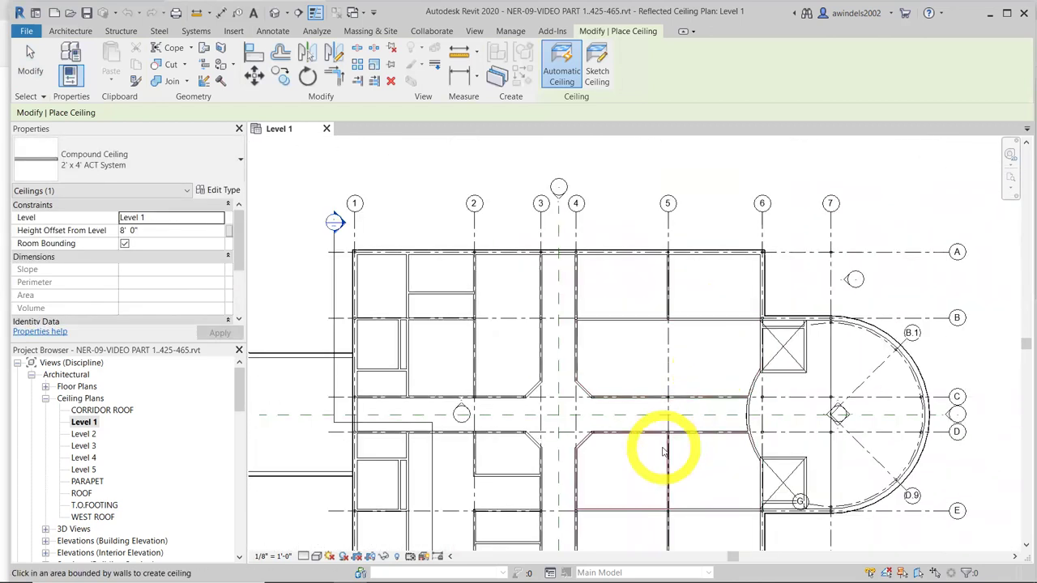
Fill the remaining lower and lower-left rooms with ACT ceilings, then finish placement
click(705, 452)
middle_drag(722, 503, 685, 300)
click(652, 345)
click(486, 360)
click(474, 290)
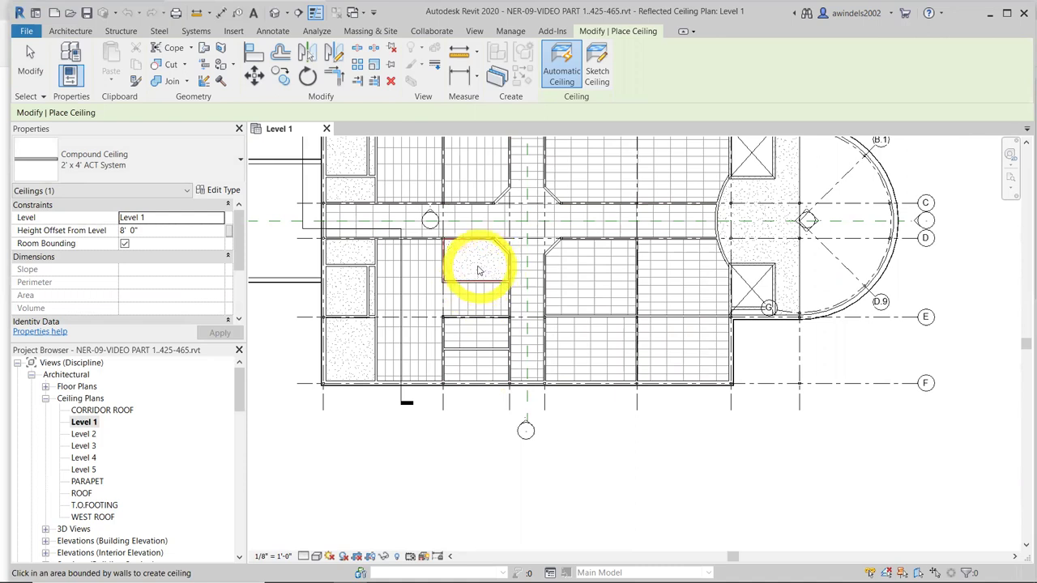
click(379, 354)
middle_drag(482, 325, 492, 444)
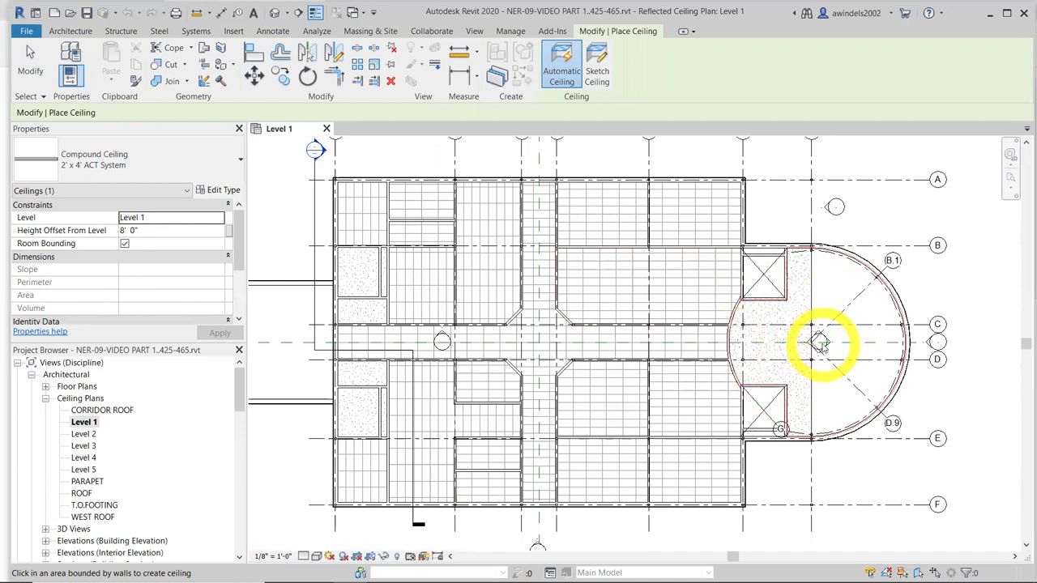
click(735, 405)
key(Escape)
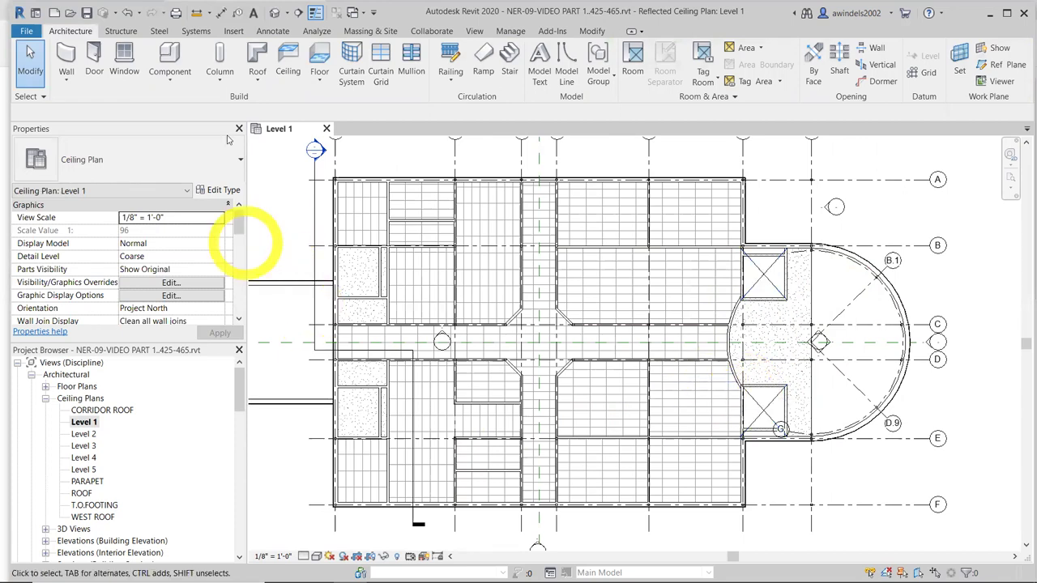
Choose the GWB on Mtl. Stud ceiling type and place it in the three small west-side rooms
click(293, 60)
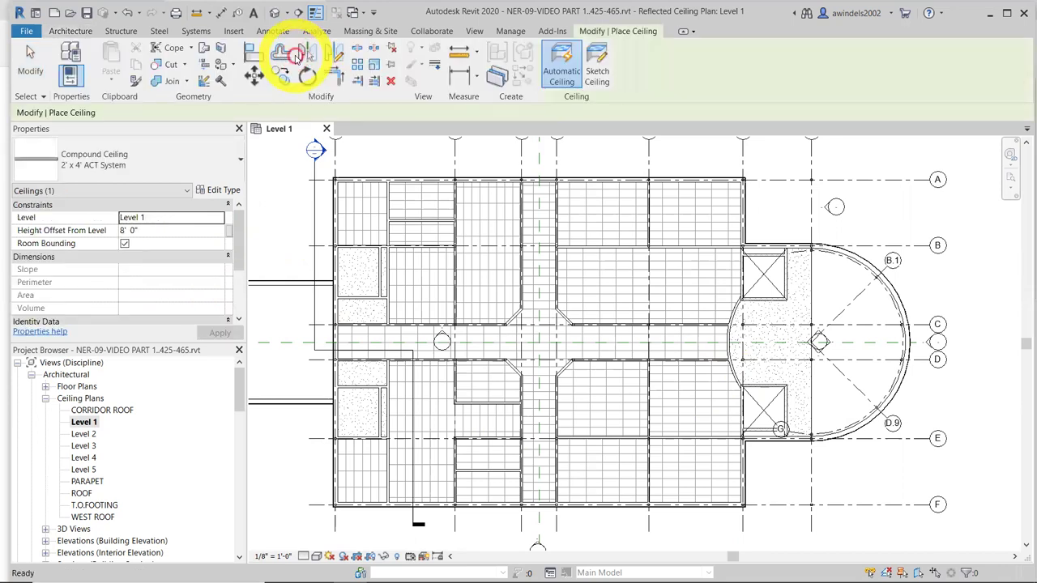
click(186, 158)
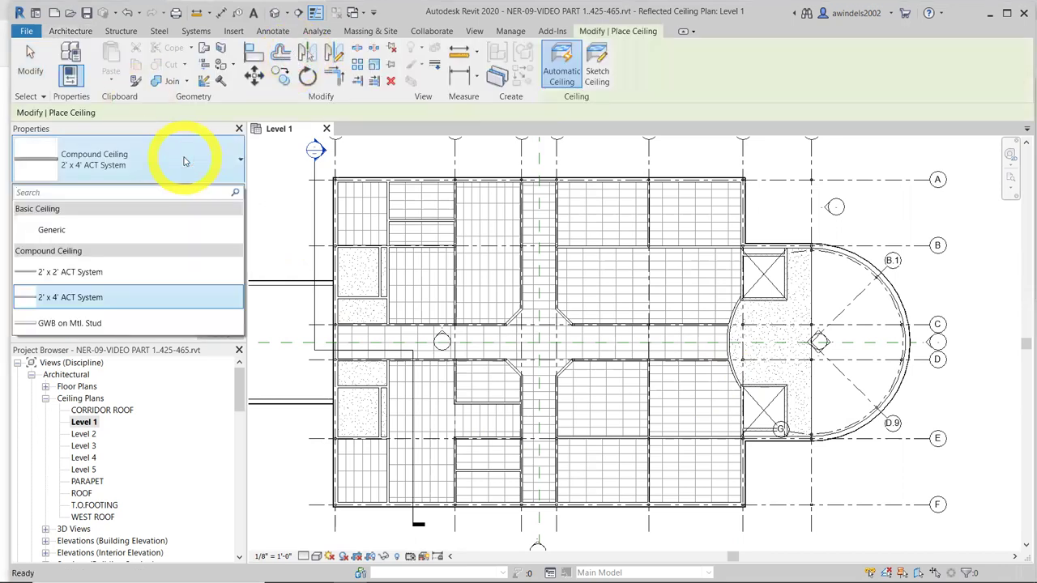
click(160, 324)
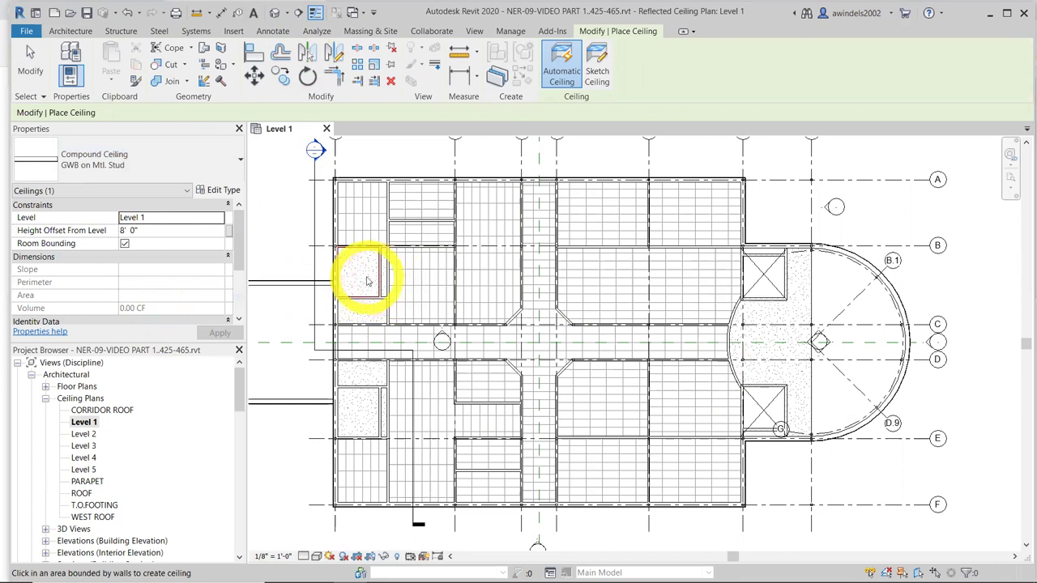
click(366, 281)
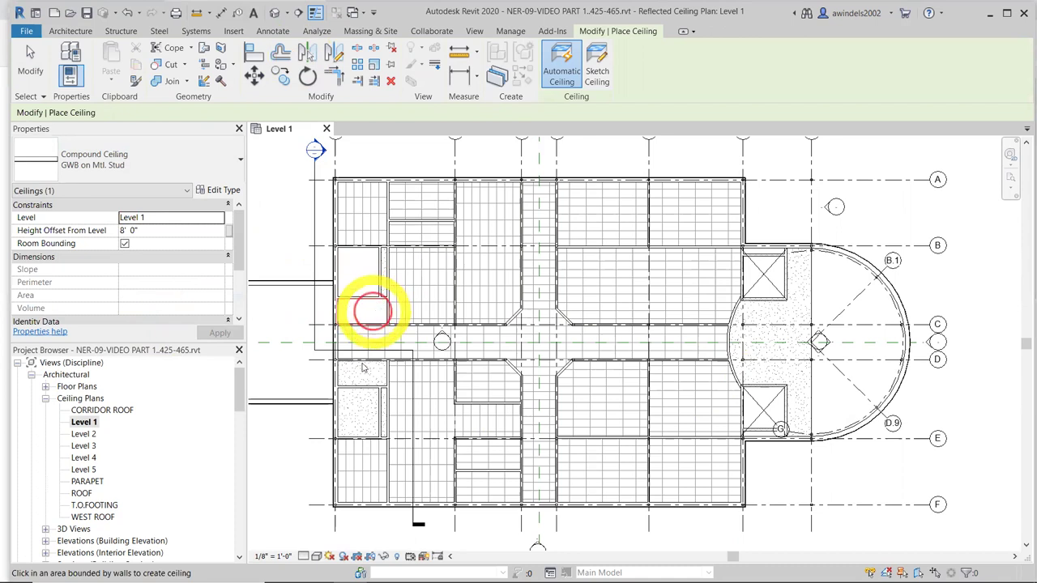
click(363, 423)
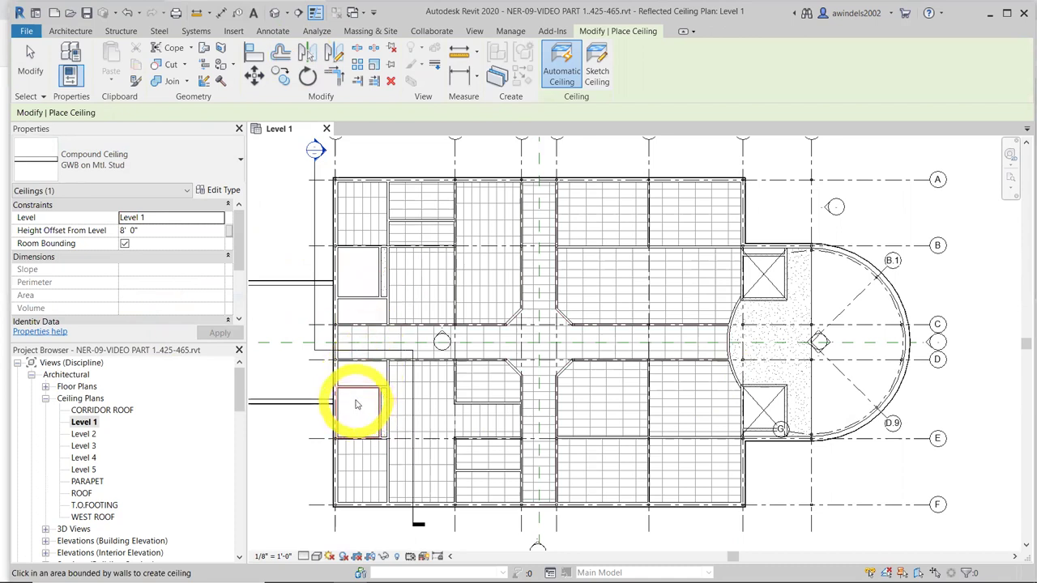
scroll(364, 405, up, 2)
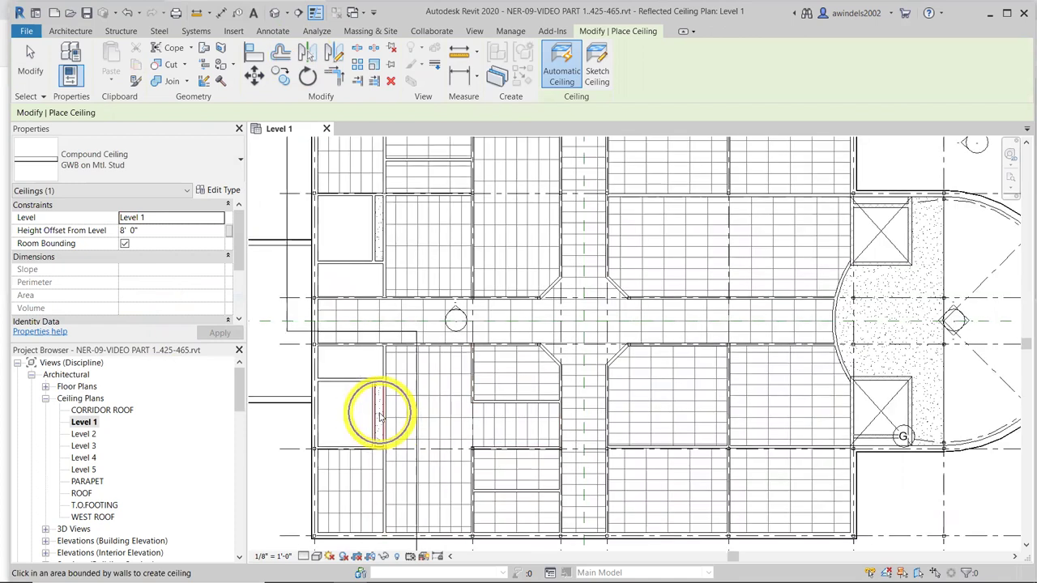
click(359, 425)
key(Escape)
scroll(621, 273, down, 1)
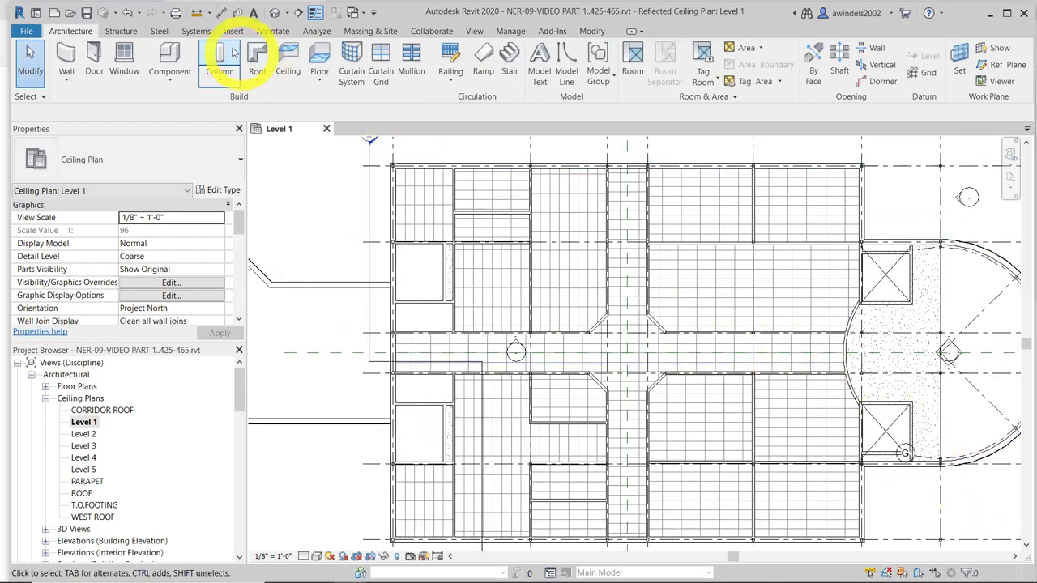
Open the default 3D view and select the roof, then the front exterior wall
click(274, 19)
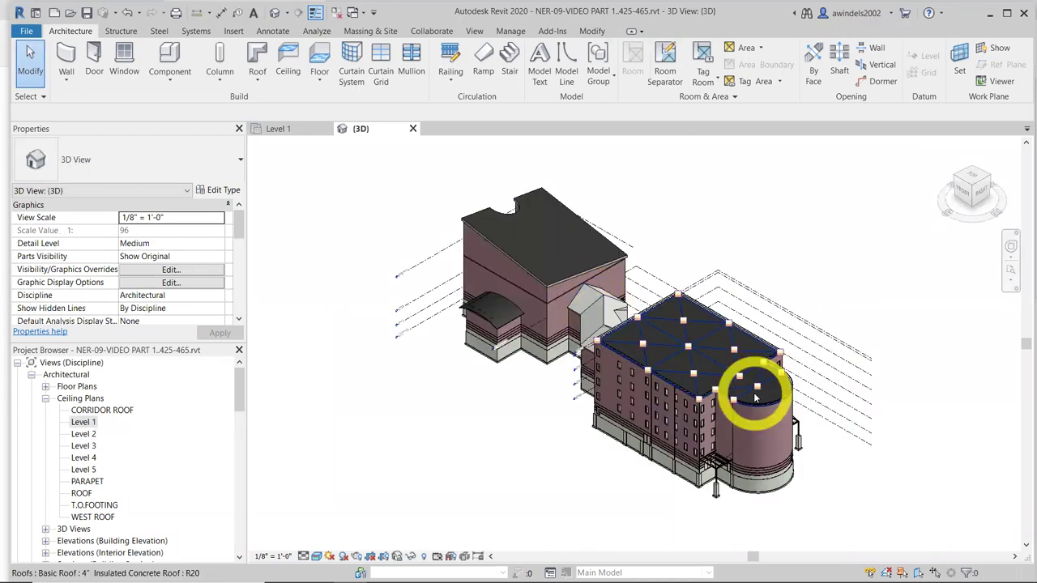
click(724, 373)
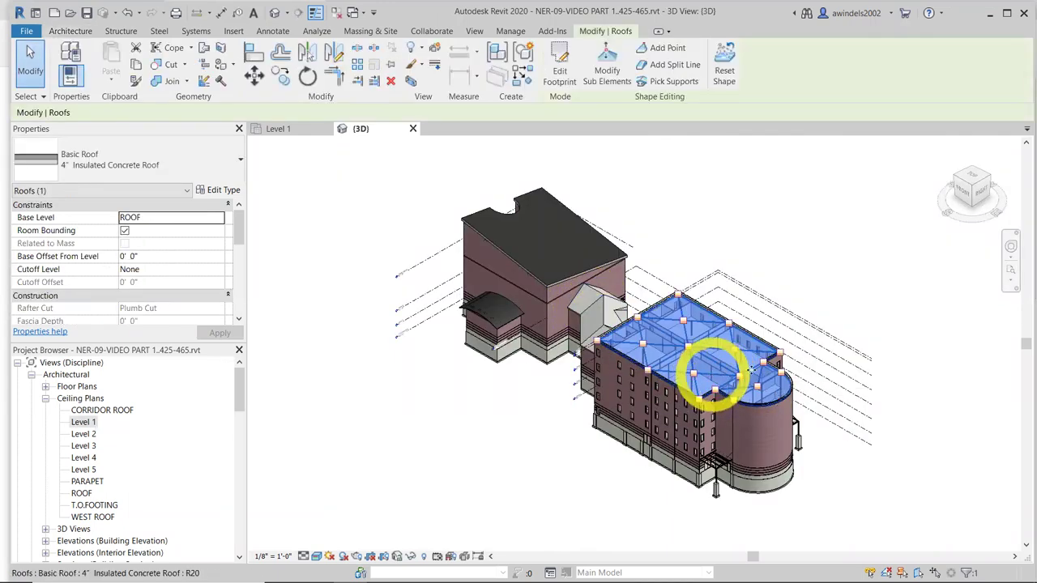
scroll(713, 381, up, 5)
shift+middle_drag(655, 429, 611, 479)
key(Escape)
click(620, 469)
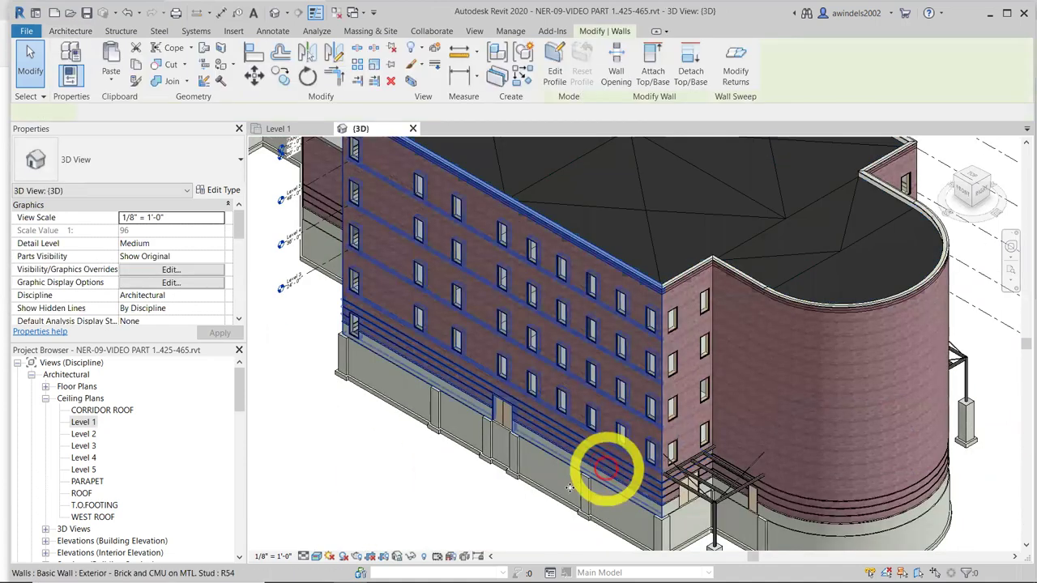
scroll(562, 486, up, 4)
Orbit to inspect the front façade, then reset to the isometric ViewCube overview
shift+middle_drag(397, 486, 676, 475)
shift+middle_drag(724, 503, 722, 378)
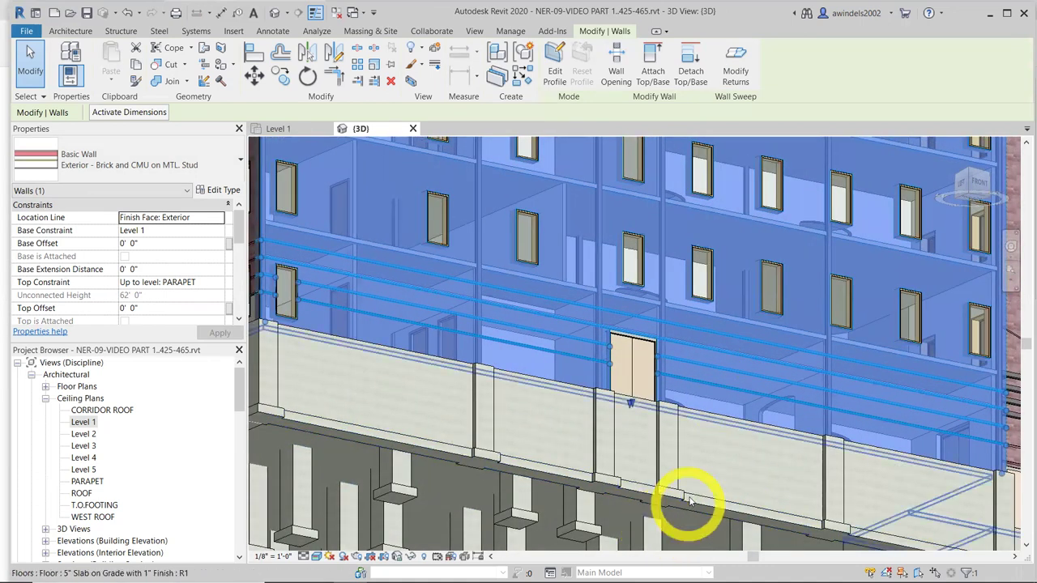
shift+middle_drag(701, 466, 614, 537)
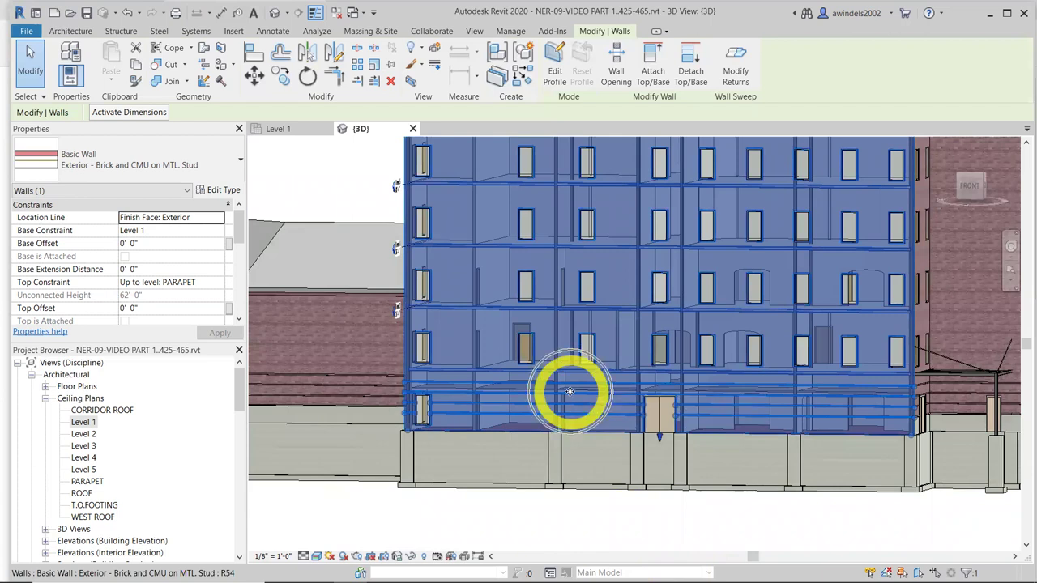
scroll(462, 398, up, 5)
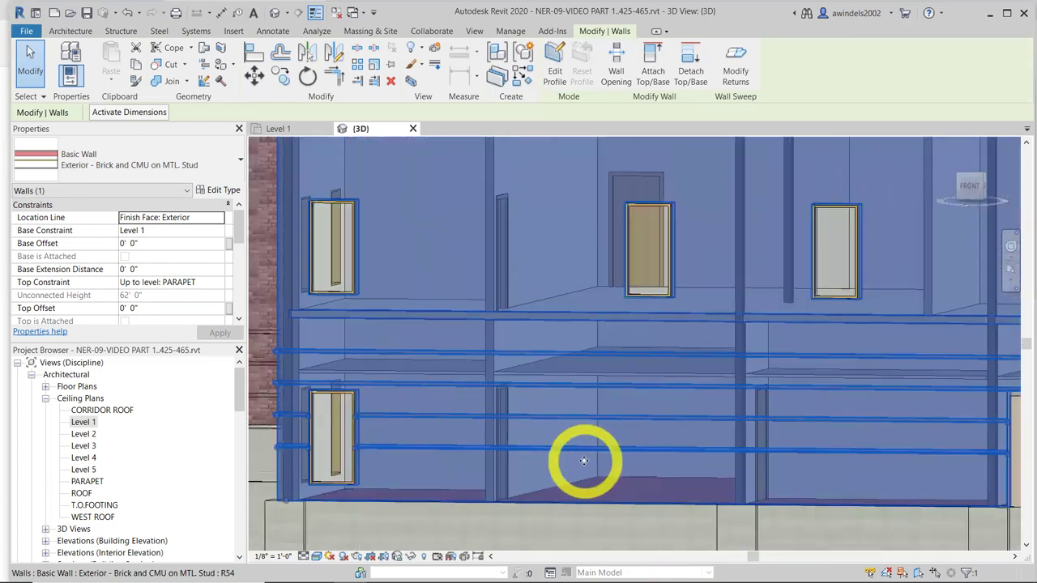
scroll(452, 375, down, 3)
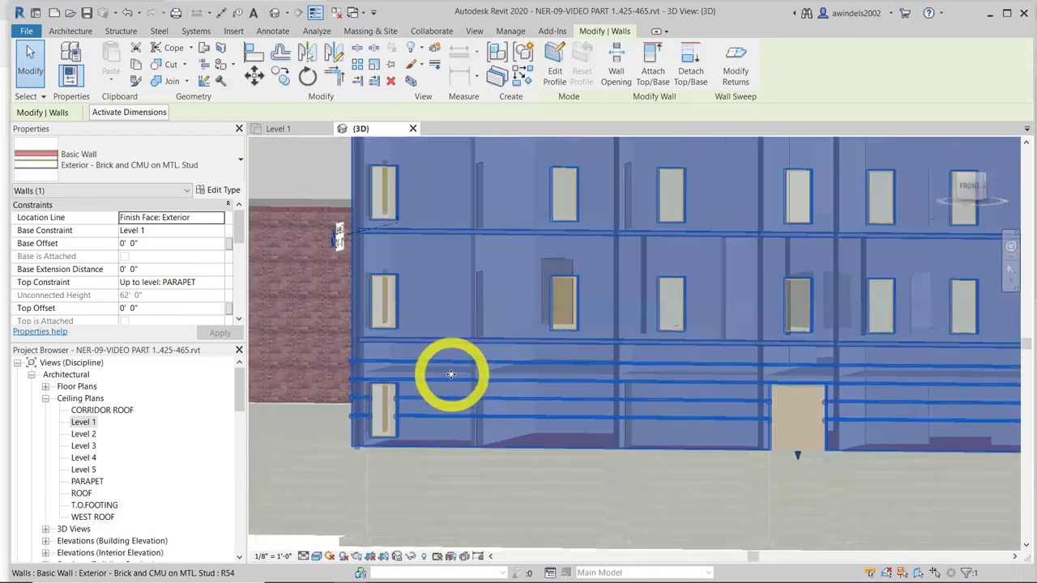
key(Escape)
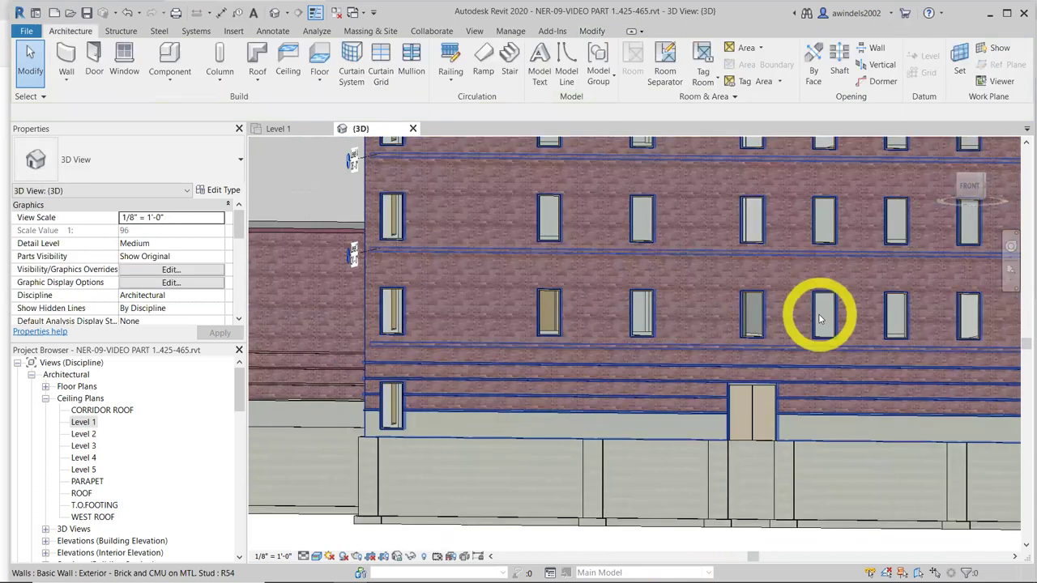
scroll(817, 313, down, 2)
click(980, 180)
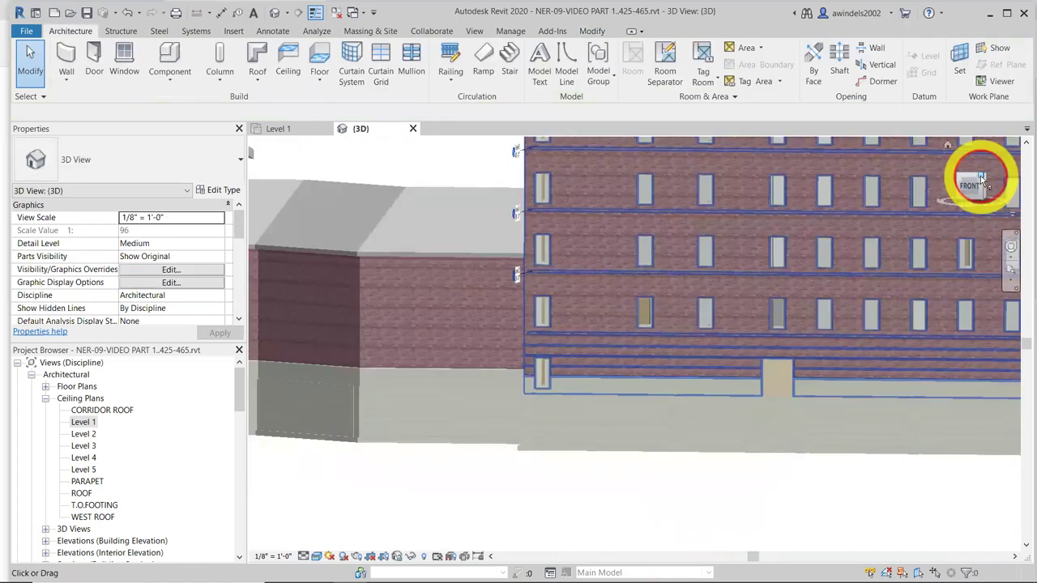
scroll(903, 250, down, 2)
scroll(806, 325, up, 5)
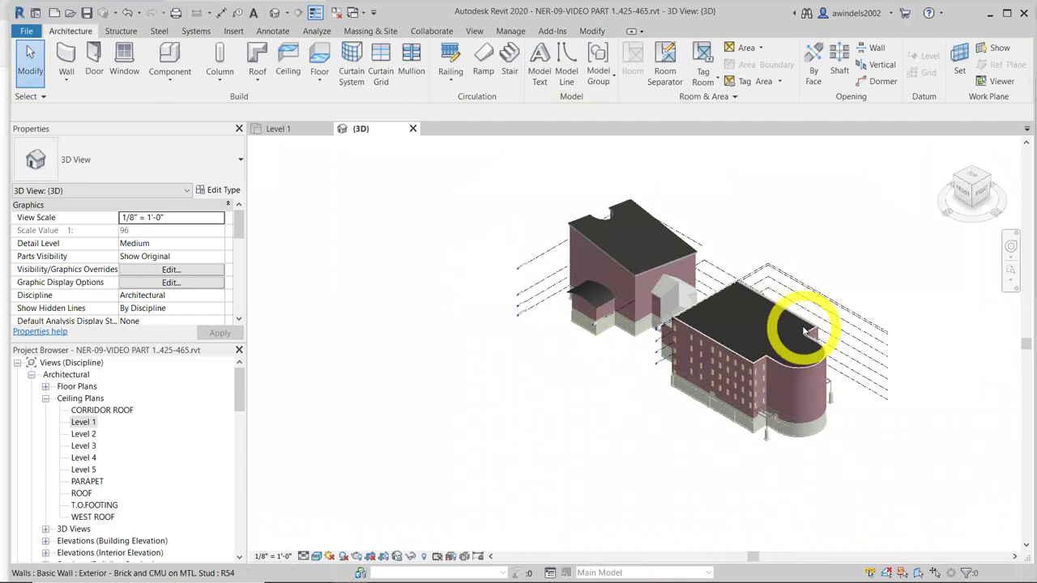
scroll(807, 327, down, 3)
middle_drag(807, 326, 891, 316)
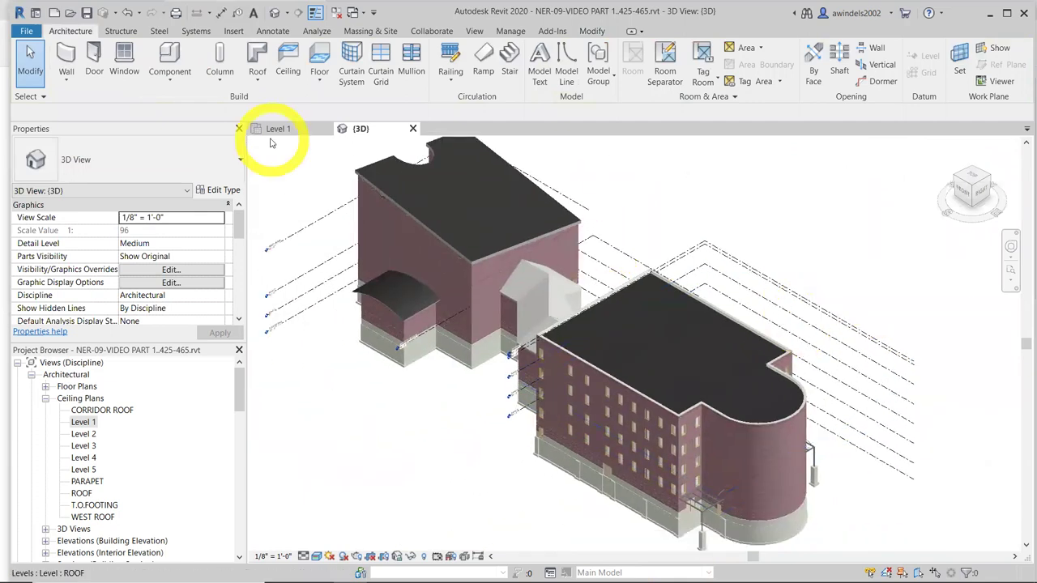
Close the {3D} view tab
click(412, 130)
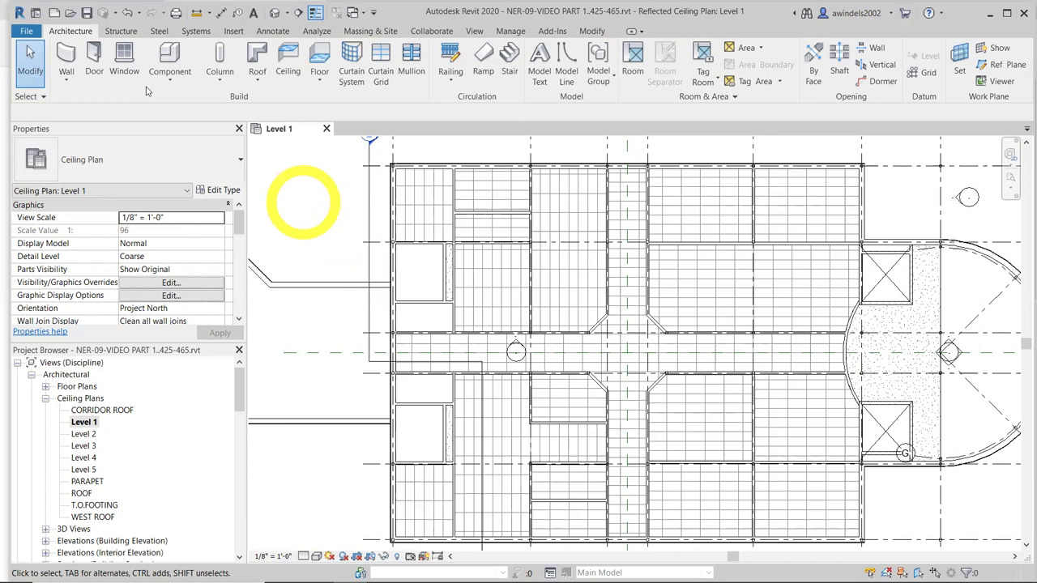
Create a new project using the US Imperial default.rte template instead of Construction Template
click(27, 32)
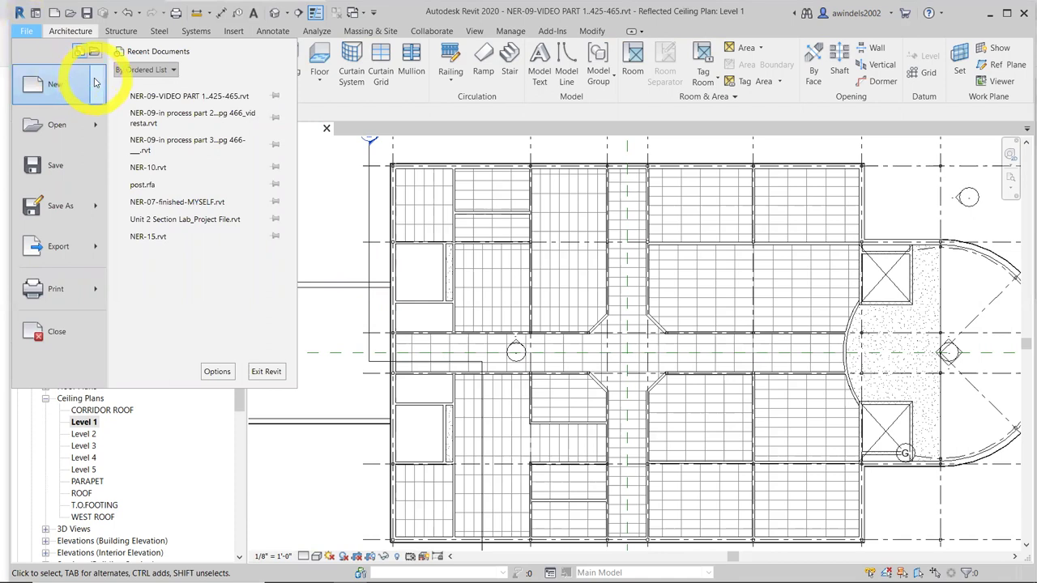
mouse_move(95, 82)
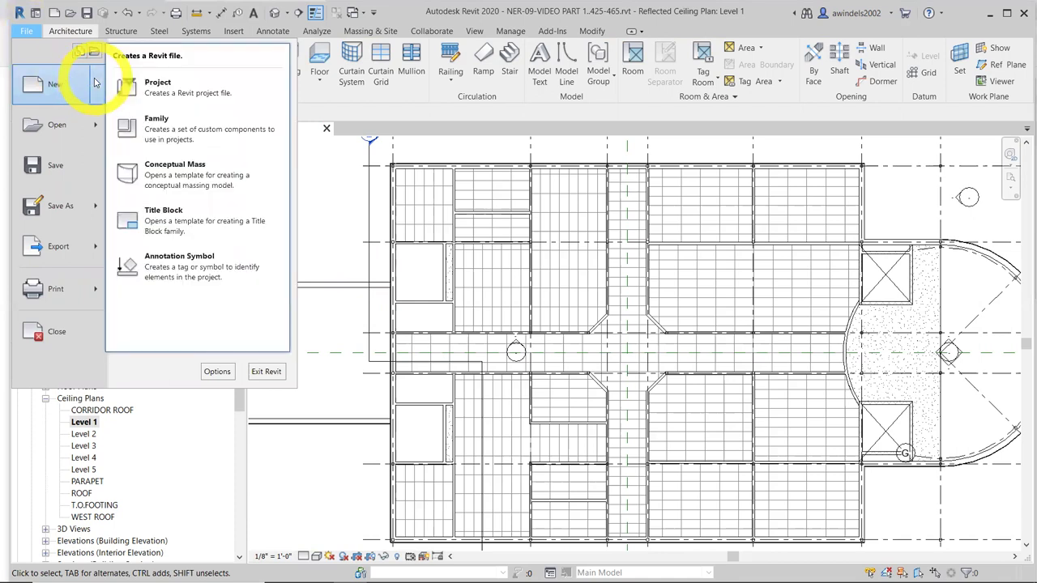
click(190, 99)
click(556, 274)
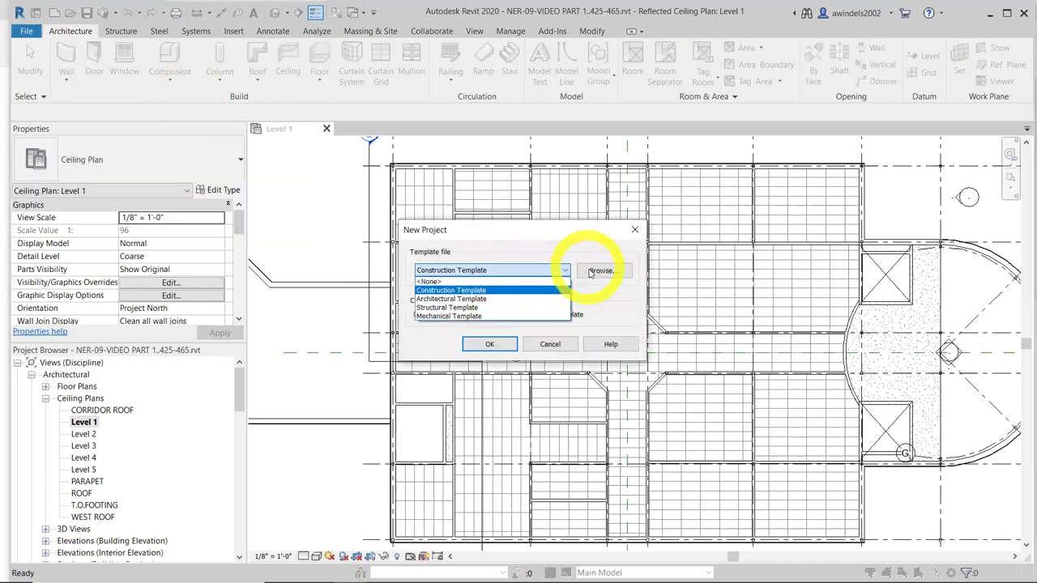
click(591, 275)
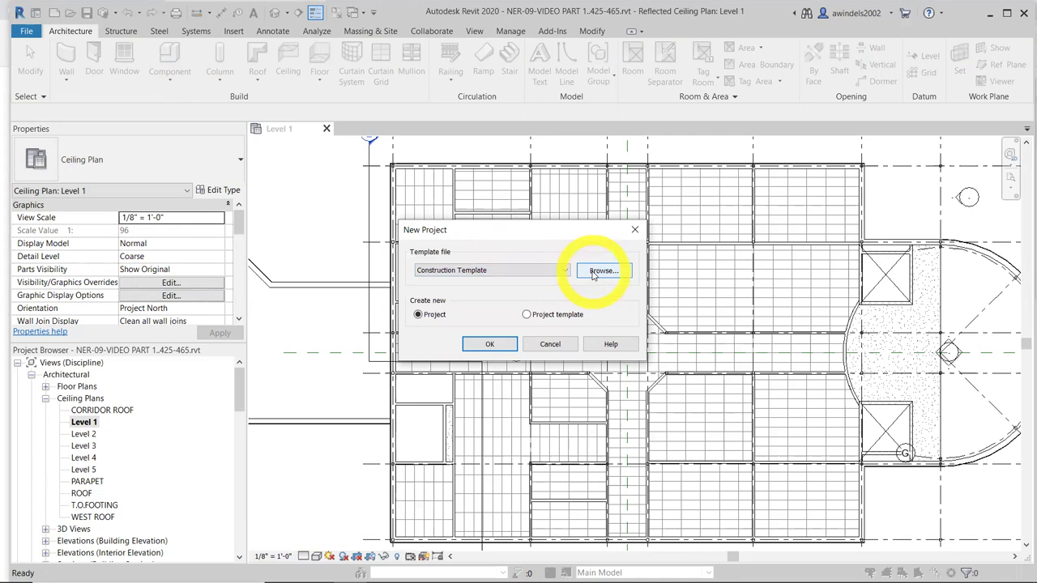
click(600, 270)
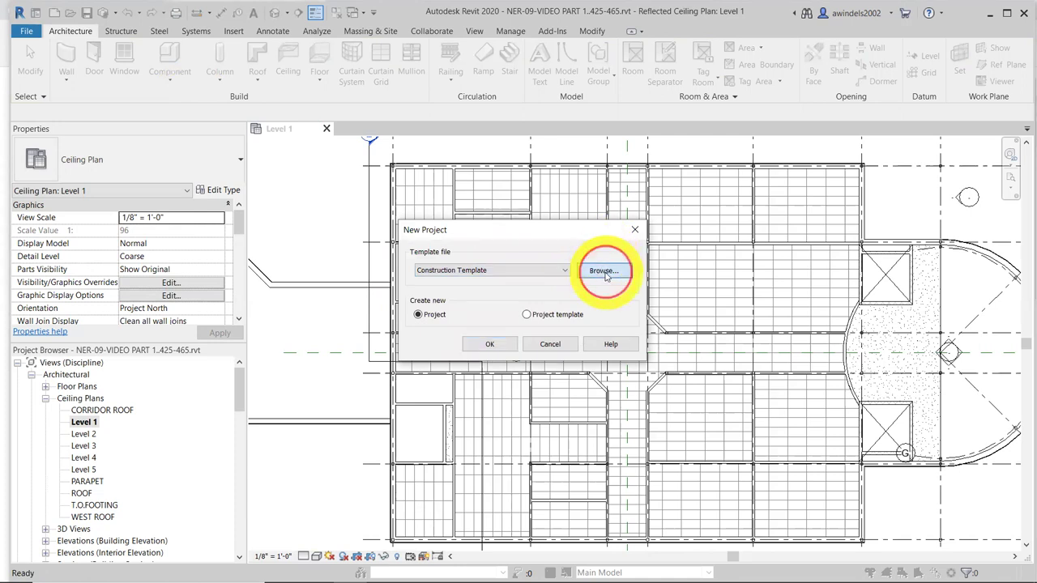
click(531, 222)
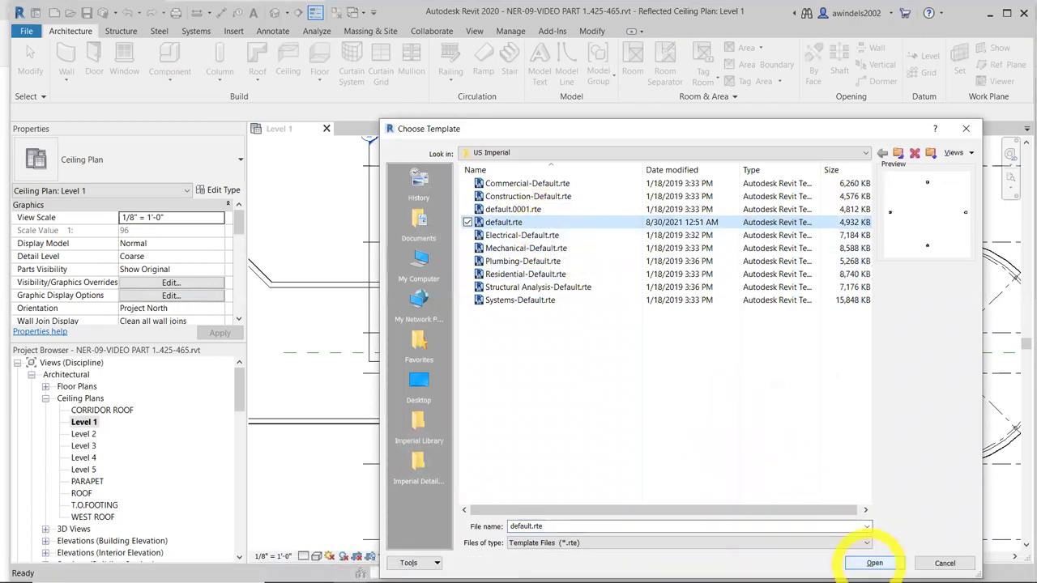
click(872, 563)
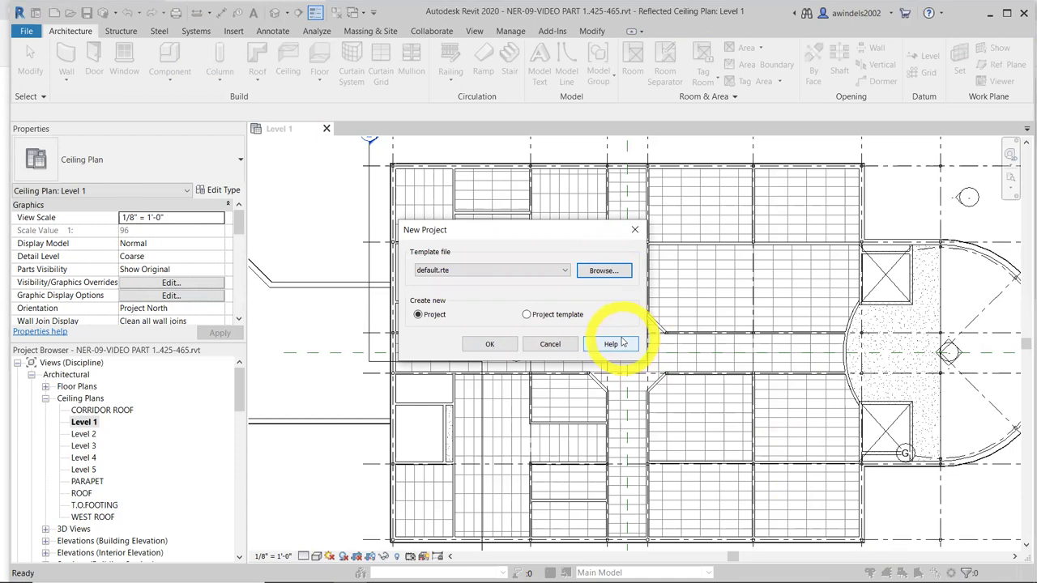
click(502, 344)
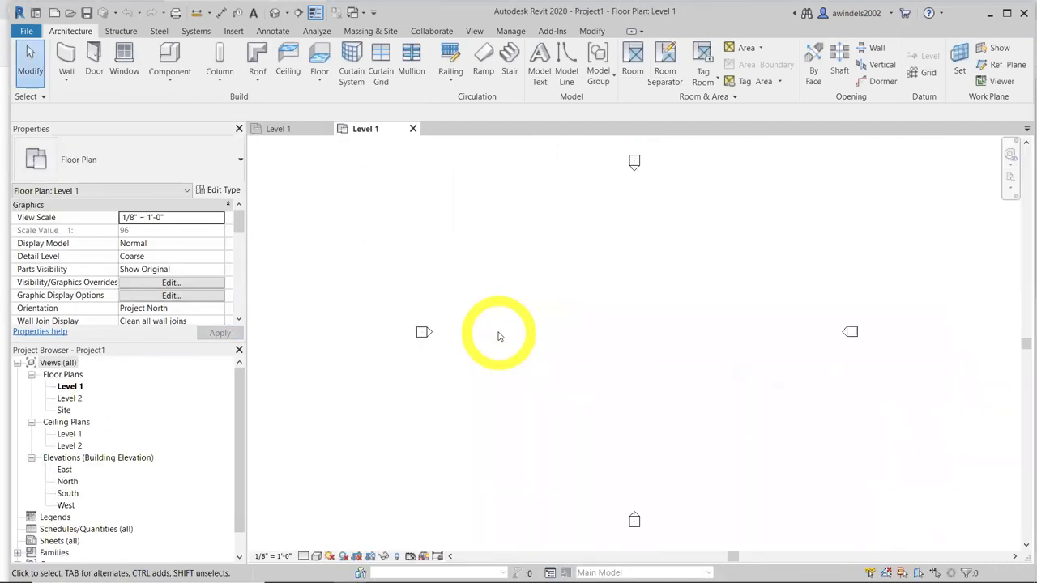
From the View tab's Switch Windows list, bring back the NER-09 Level 1 ceiling plan window
click(475, 31)
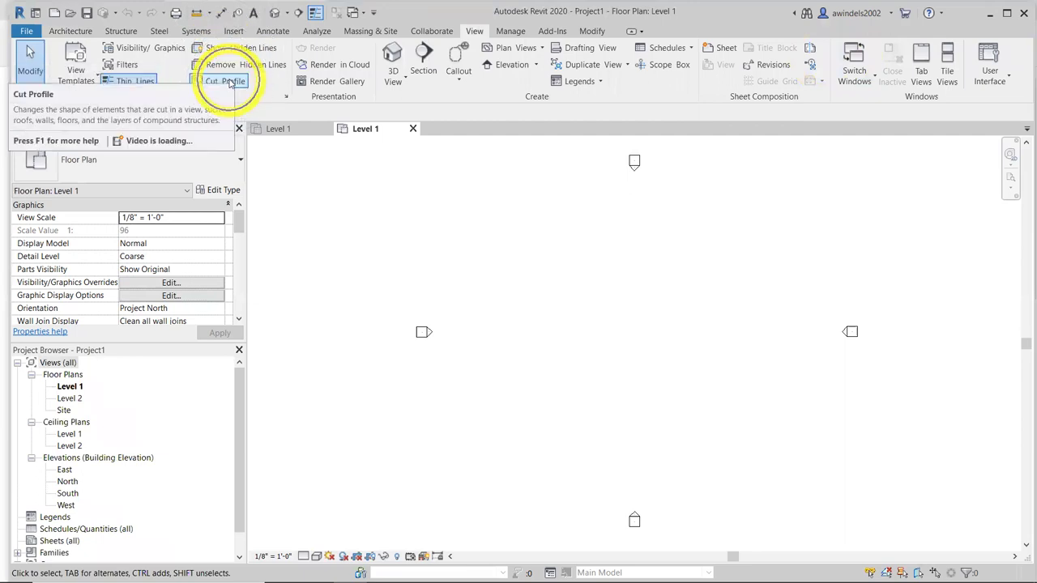
click(549, 238)
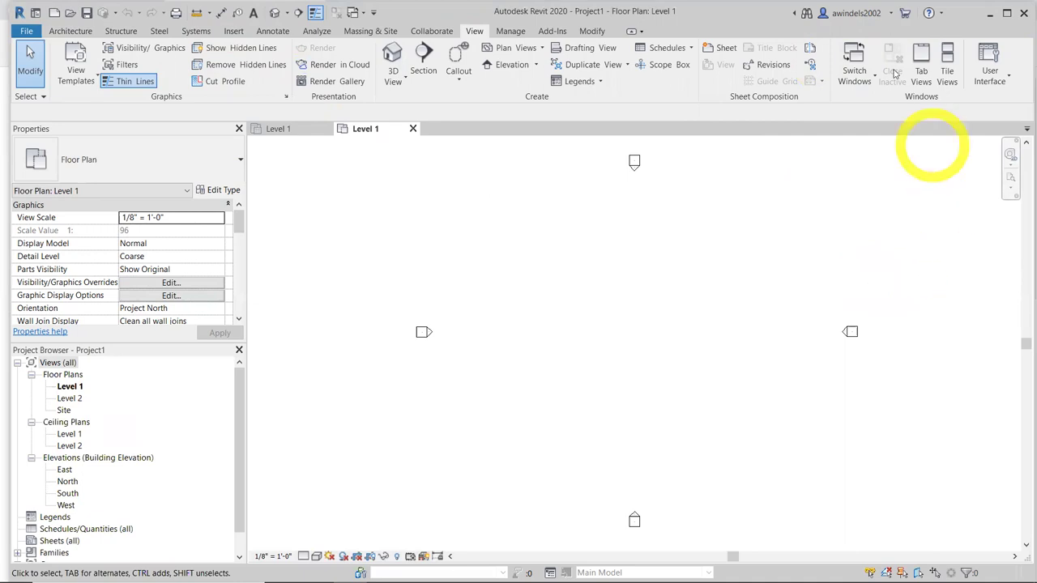
click(854, 65)
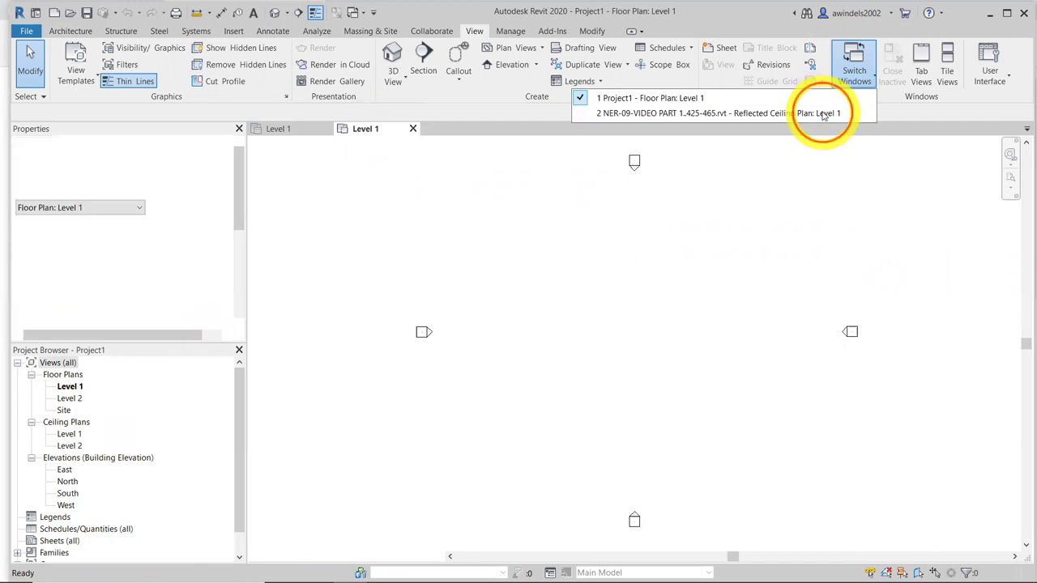
click(825, 115)
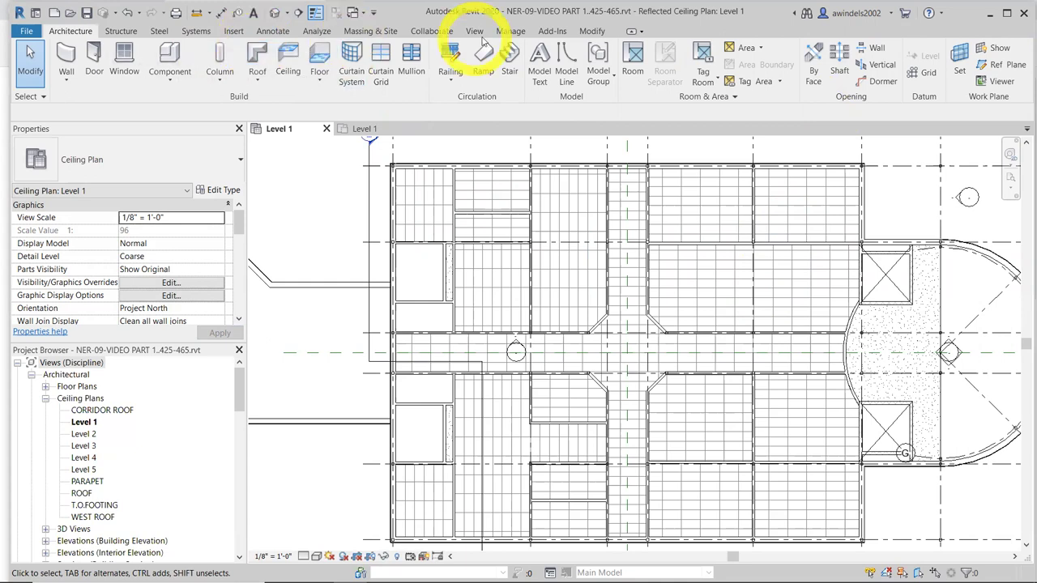
Use Transfer Project Standards to copy only Ceiling Types from Project1 into NER-09
click(512, 33)
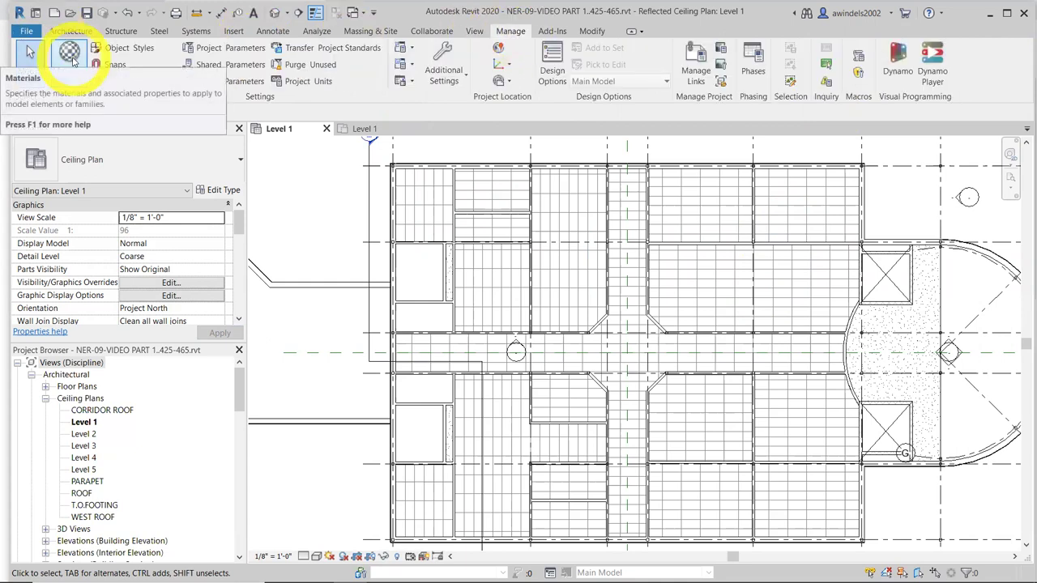
click(348, 50)
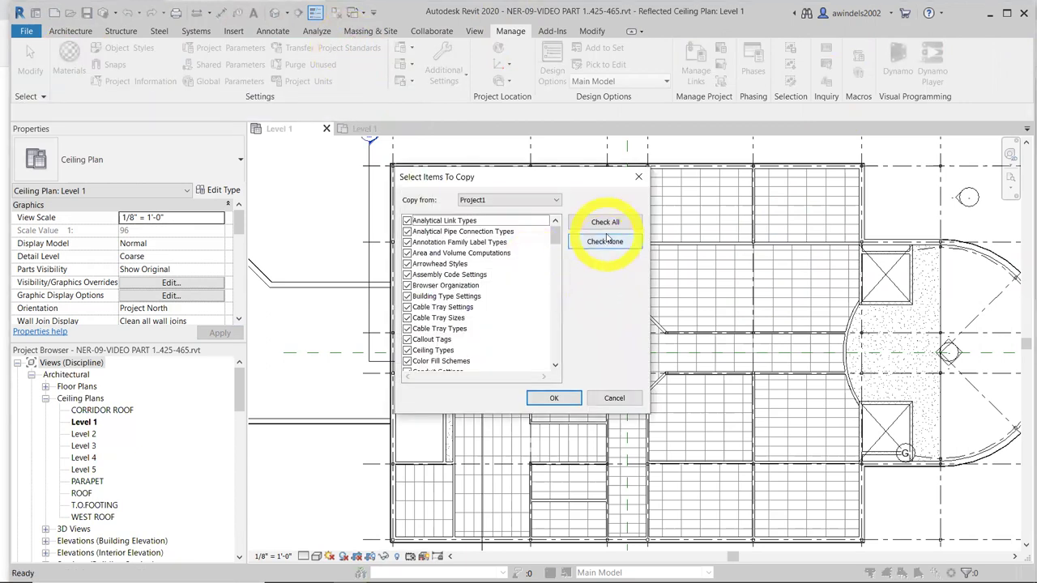
click(604, 241)
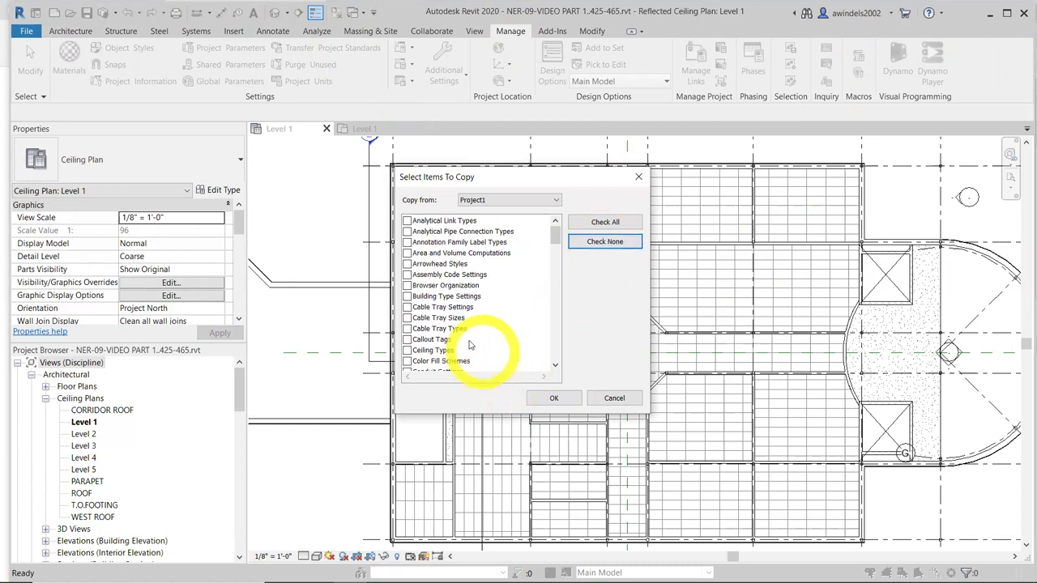
click(407, 351)
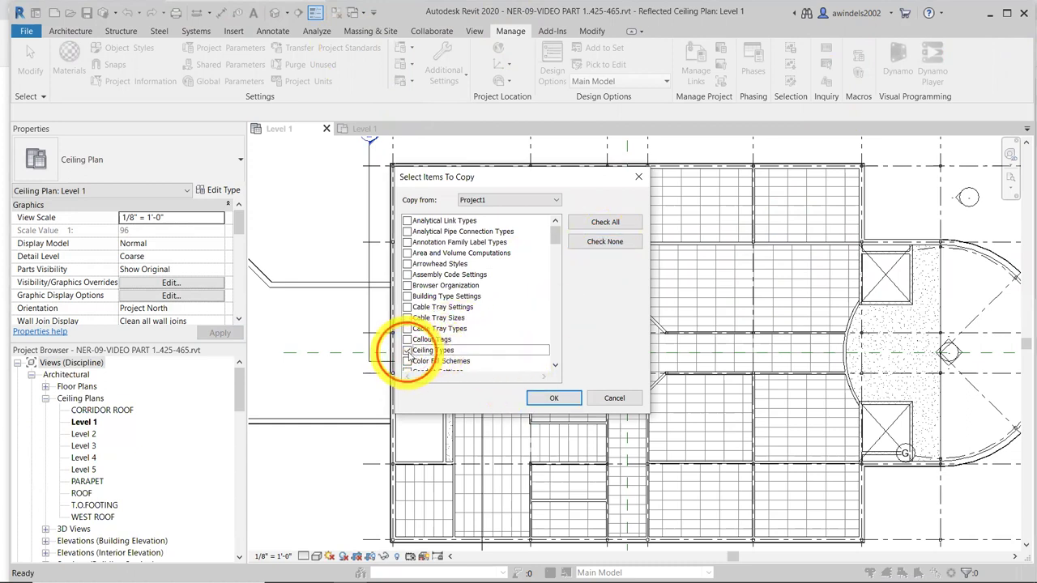
click(556, 397)
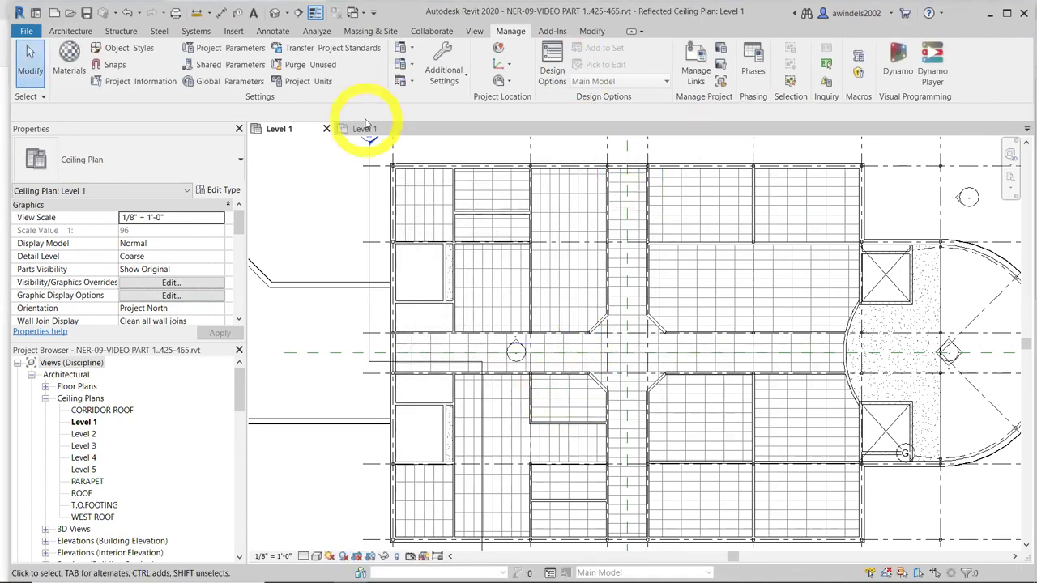
Close the Project1 Level 1 floor plan tab, leaving the NER-09 Level 1 ceiling plan open
click(410, 128)
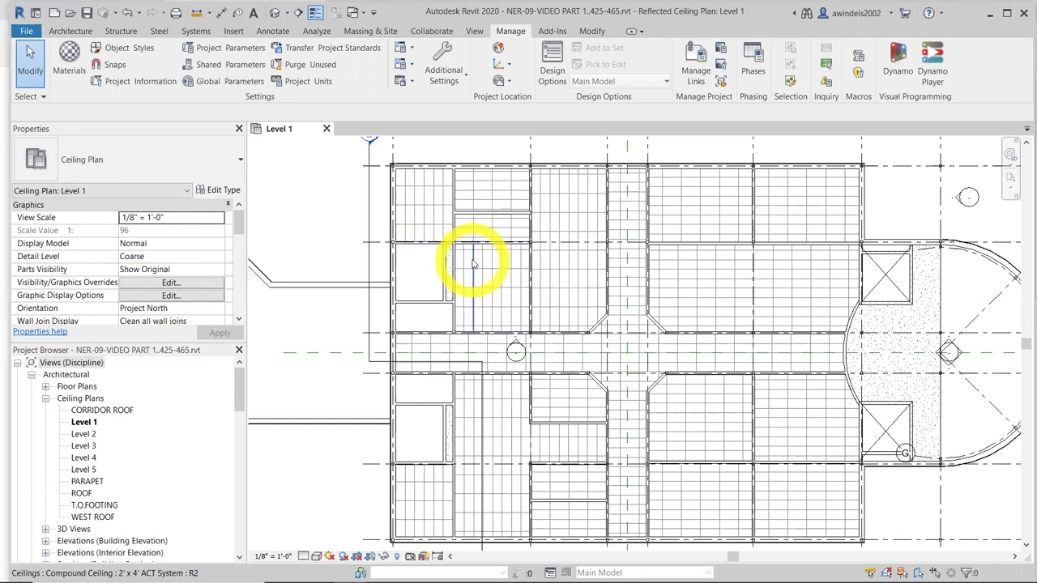
scroll(474, 264, up, 2)
click(413, 199)
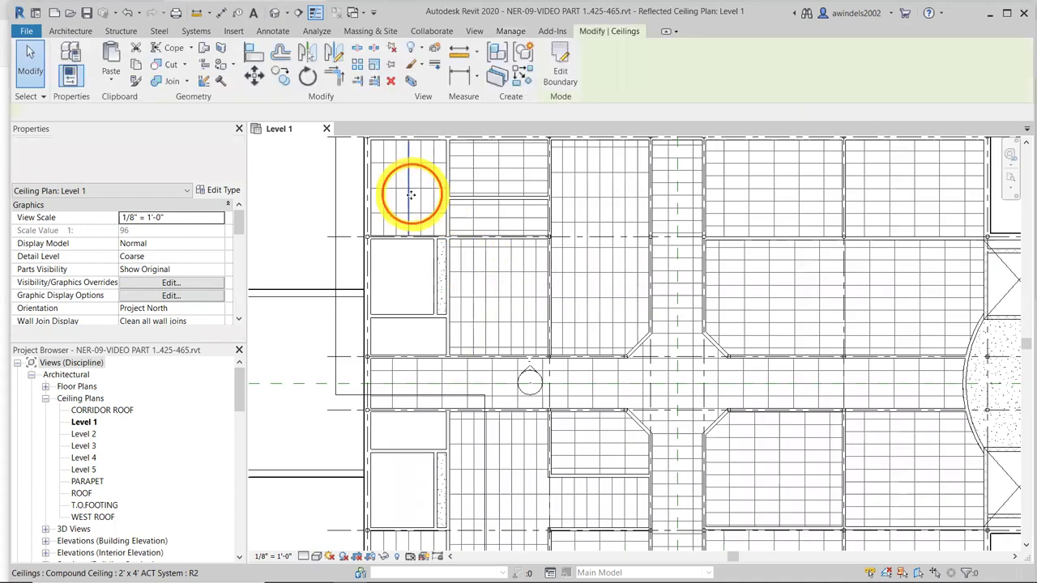
click(349, 222)
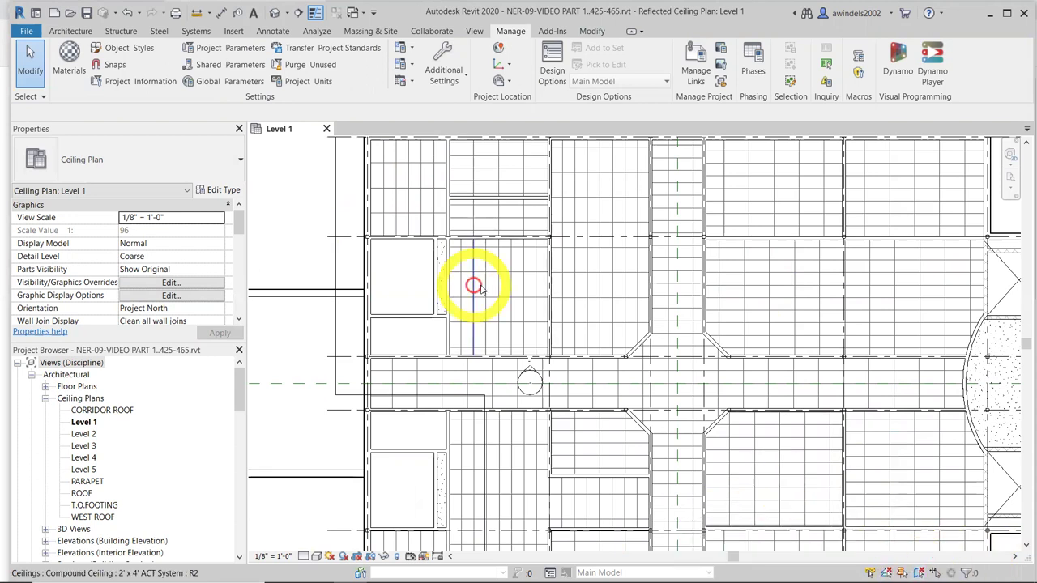
click(417, 203)
scroll(413, 203, up, 1)
middle_drag(414, 203, 430, 308)
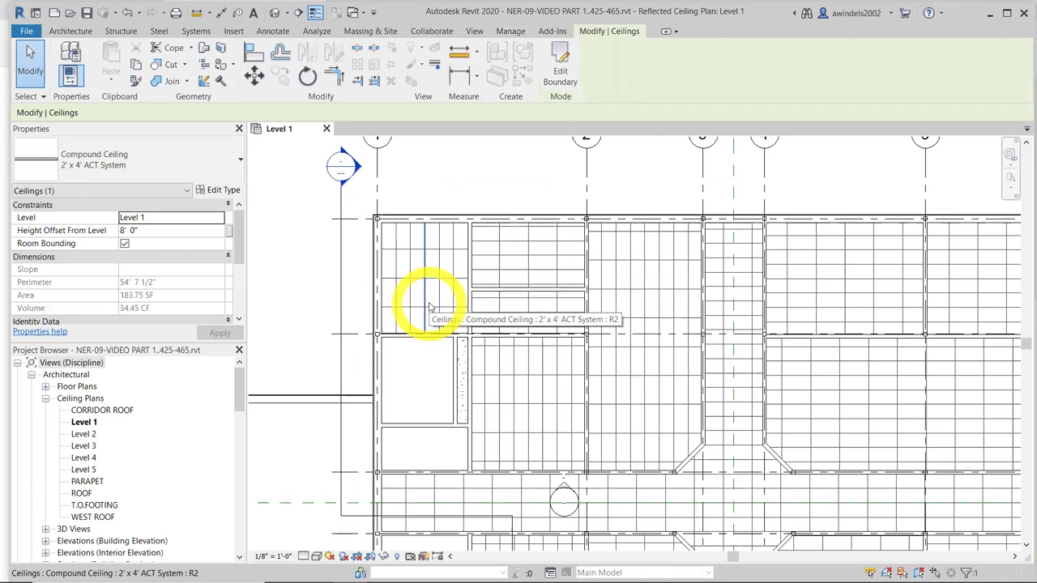
middle_drag(430, 307, 444, 420)
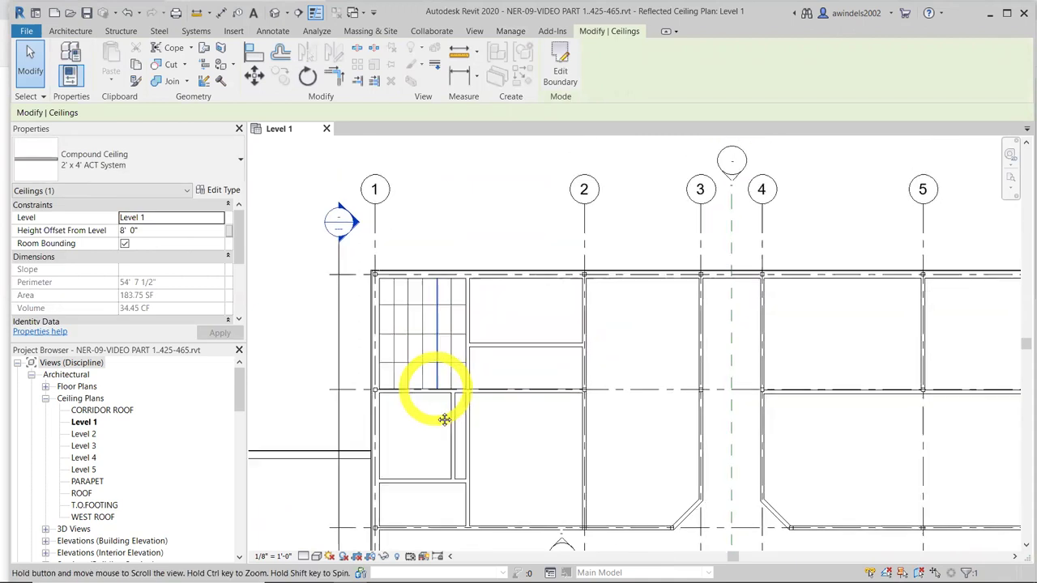
scroll(444, 419, down, 1)
scroll(441, 379, up, 3)
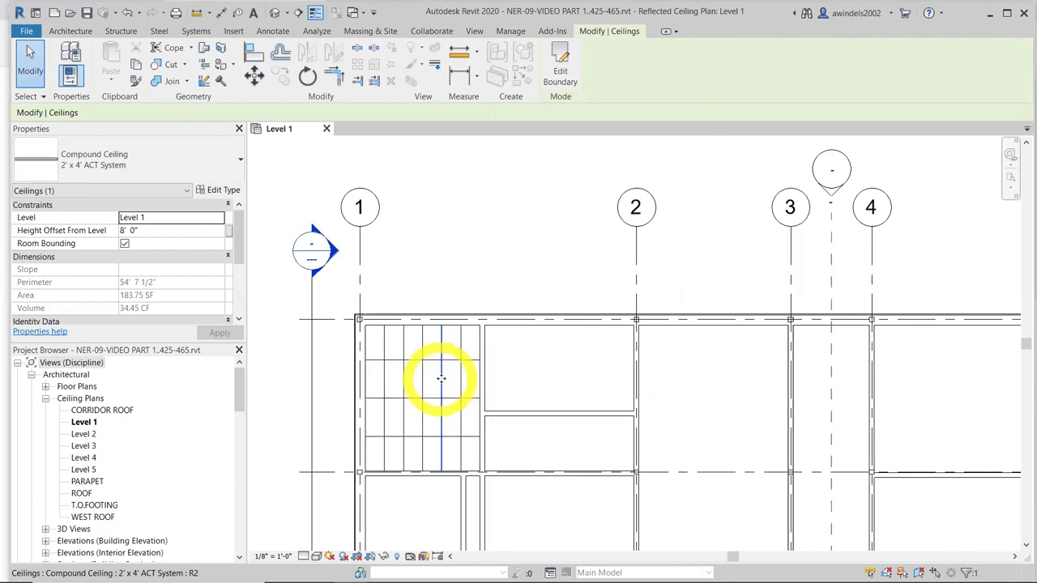
click(435, 440)
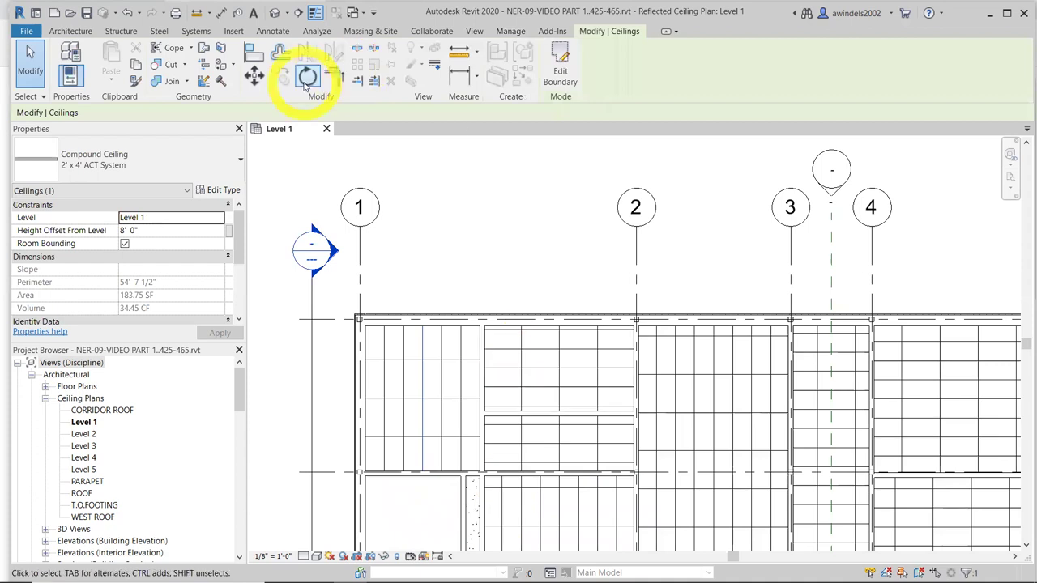
click(306, 77)
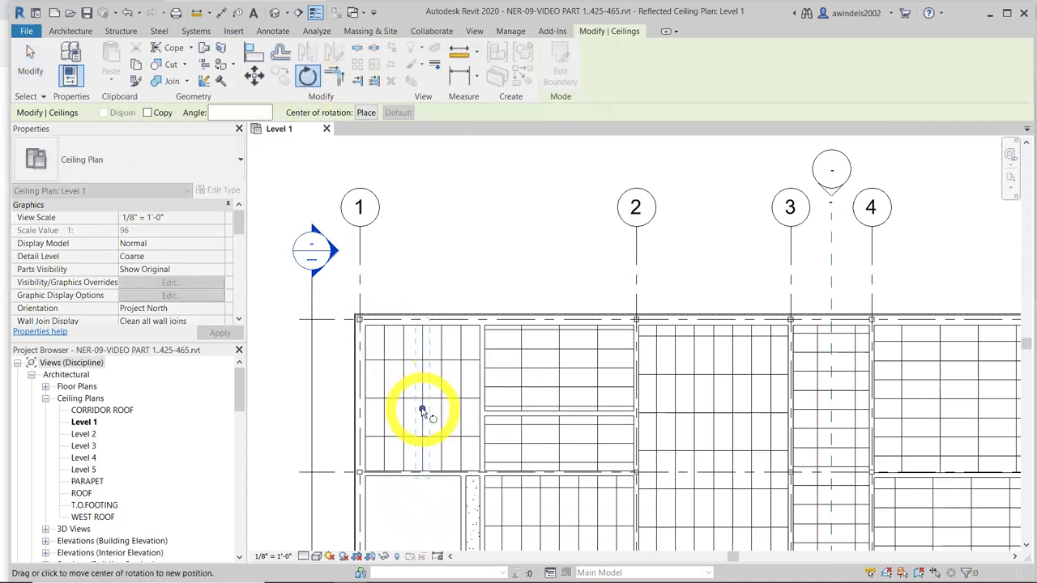
drag(421, 409, 422, 326)
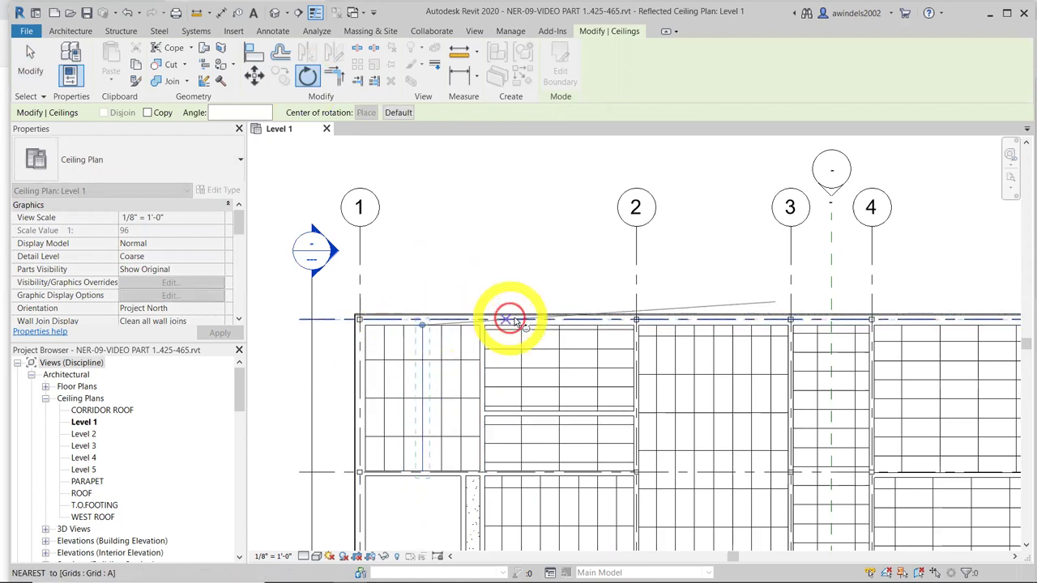
click(505, 266)
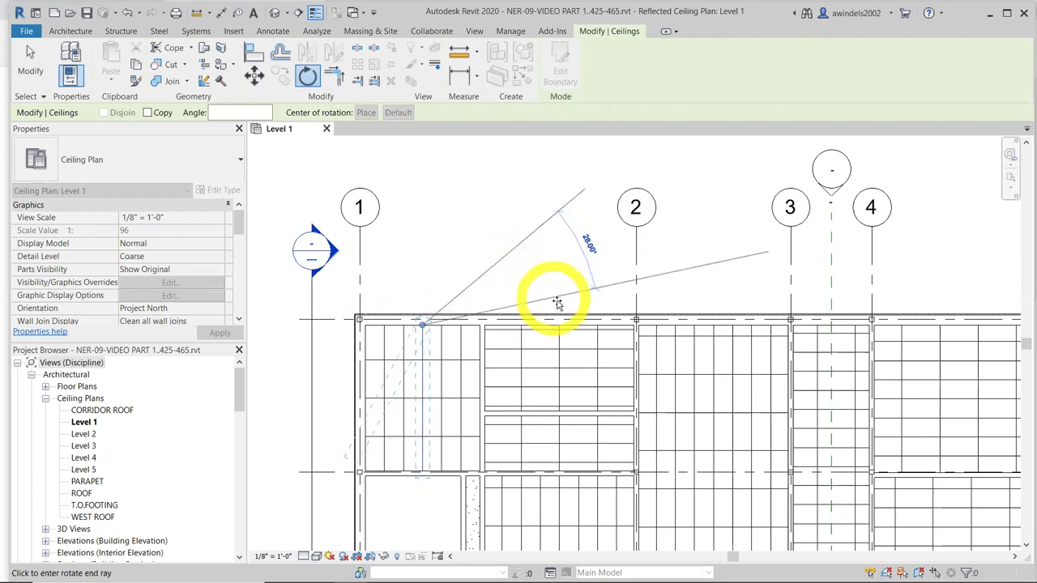
click(559, 301)
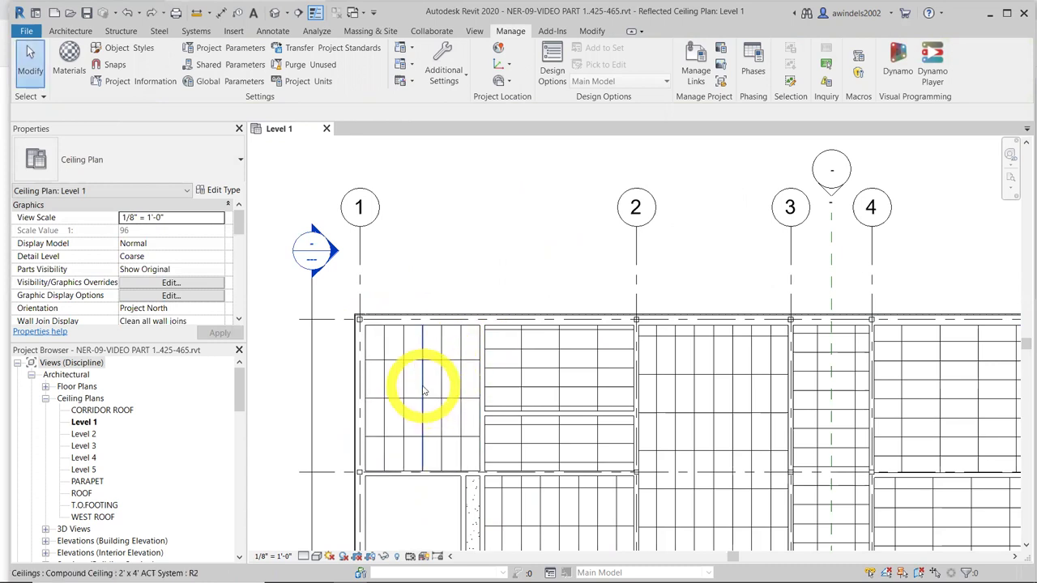
Rotate the top-left bay's 2' x 4' ACT ceiling grid about its midpoint to a diagonal
click(423, 385)
key(Escape)
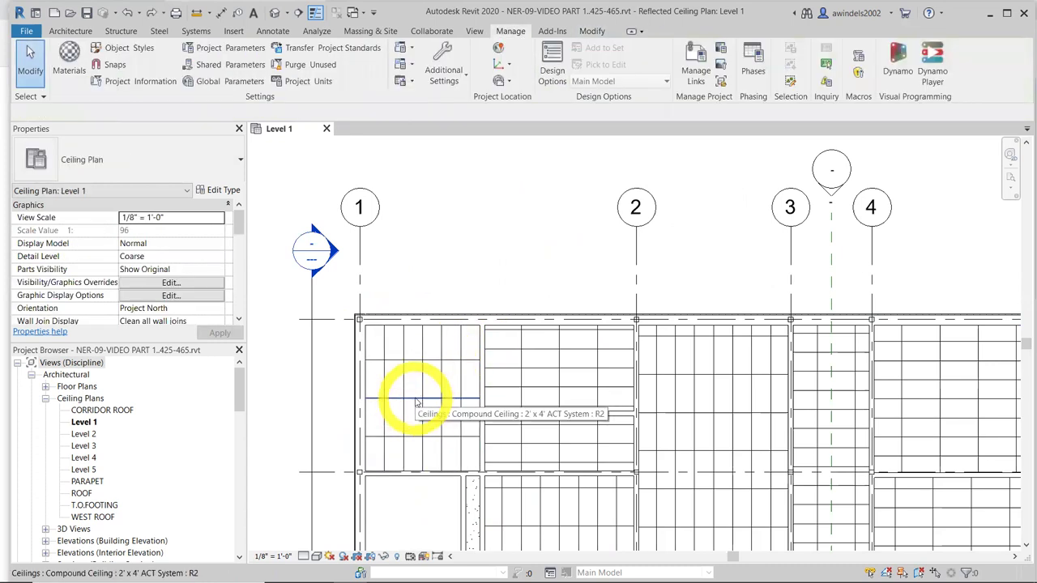
click(415, 402)
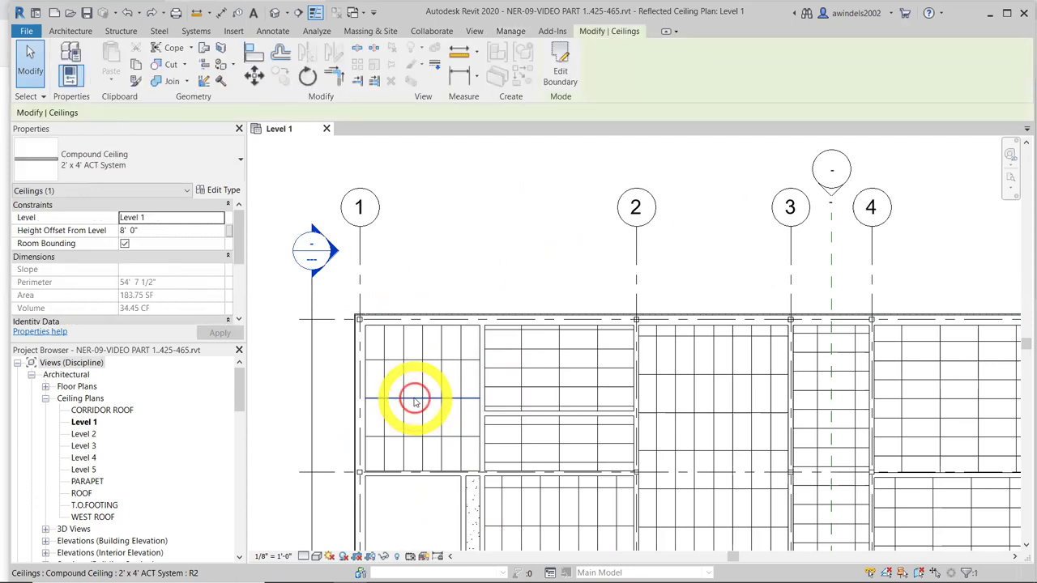
click(307, 75)
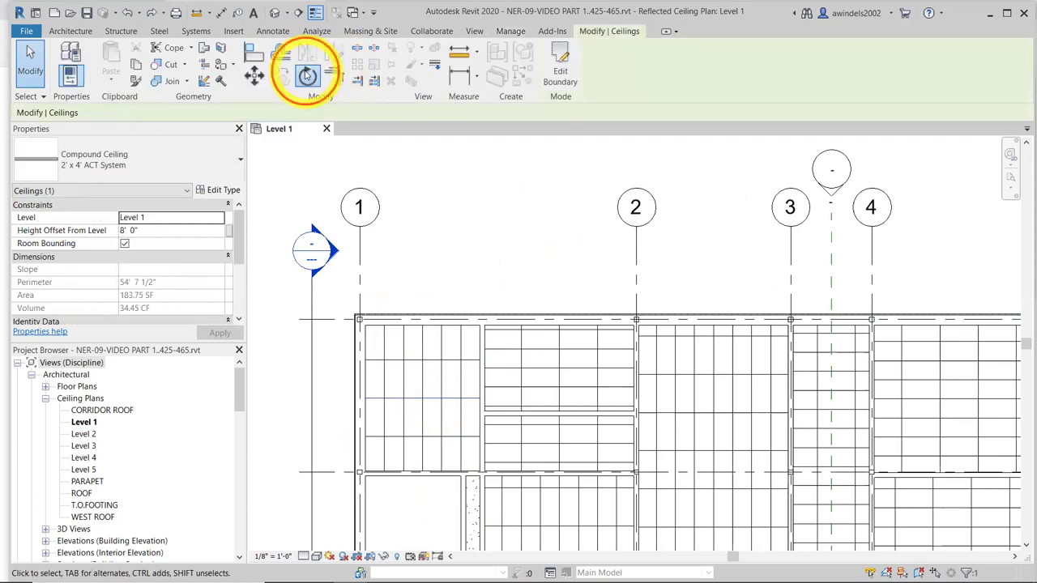
click(413, 400)
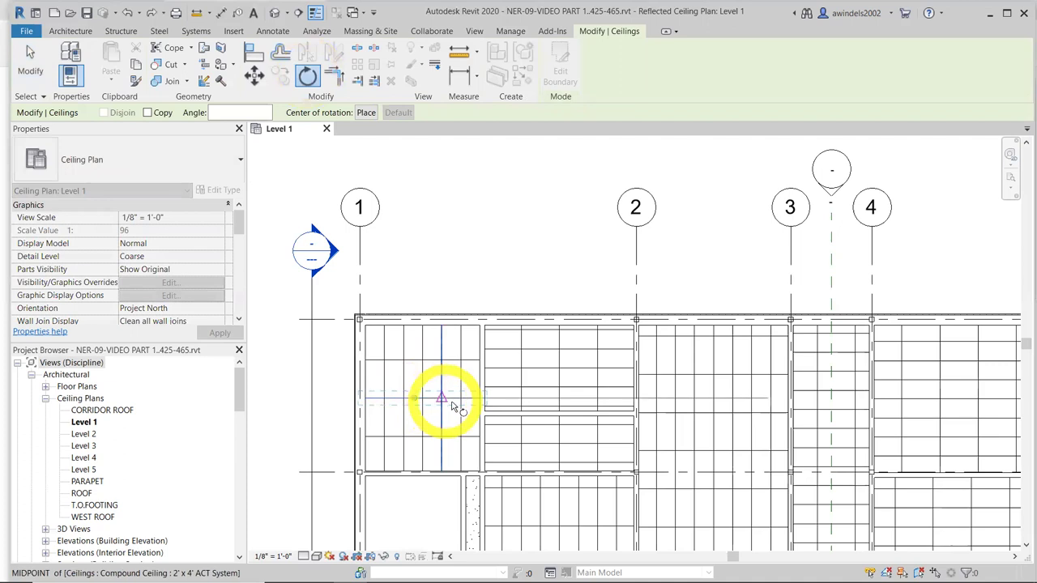
click(513, 398)
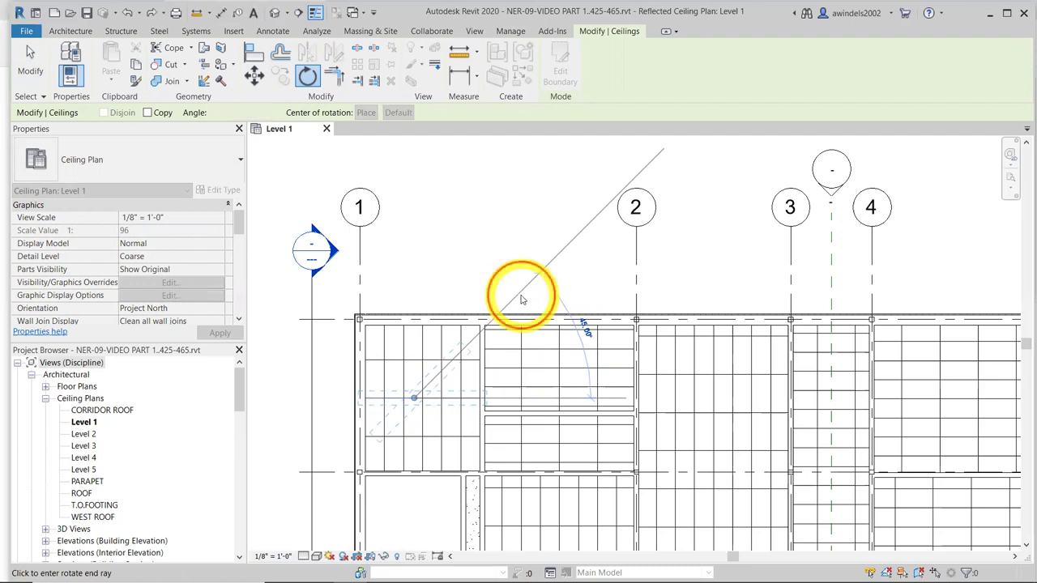
click(523, 300)
key(Escape)
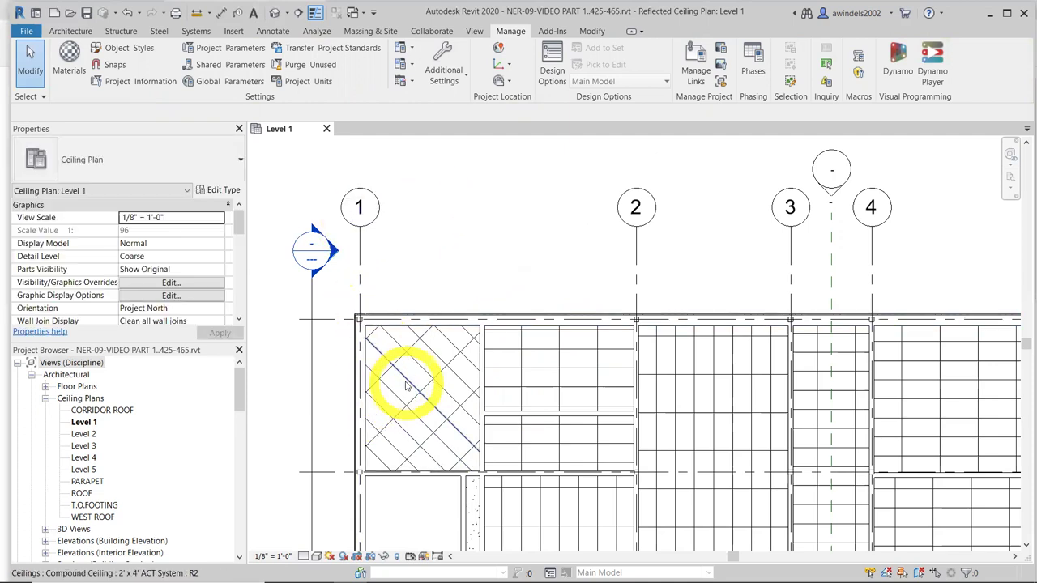
Select the diagonal-grid ceiling and inspect its Height Offset From Level value
click(407, 386)
click(158, 230)
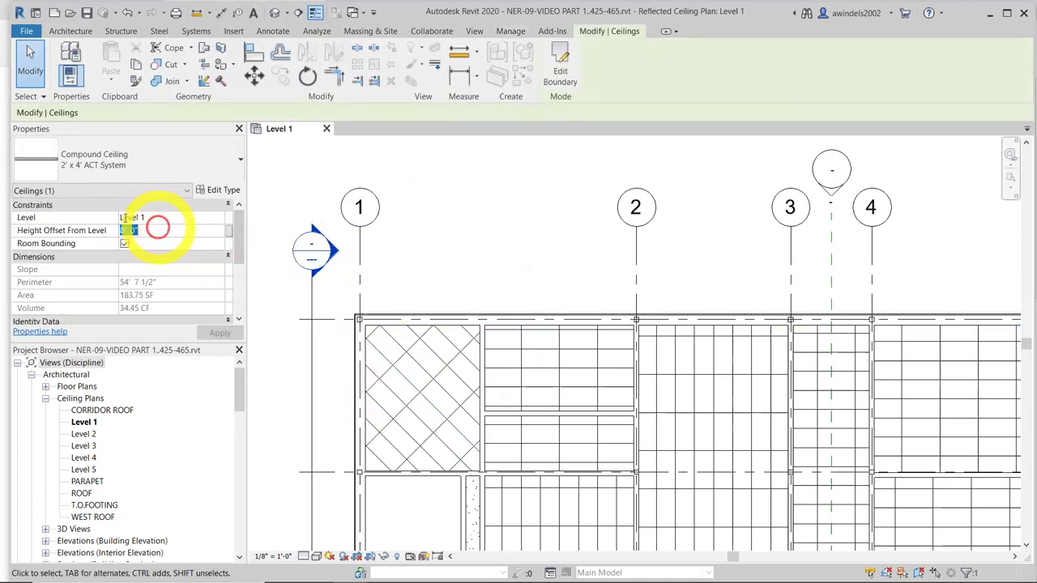
double_click(146, 235)
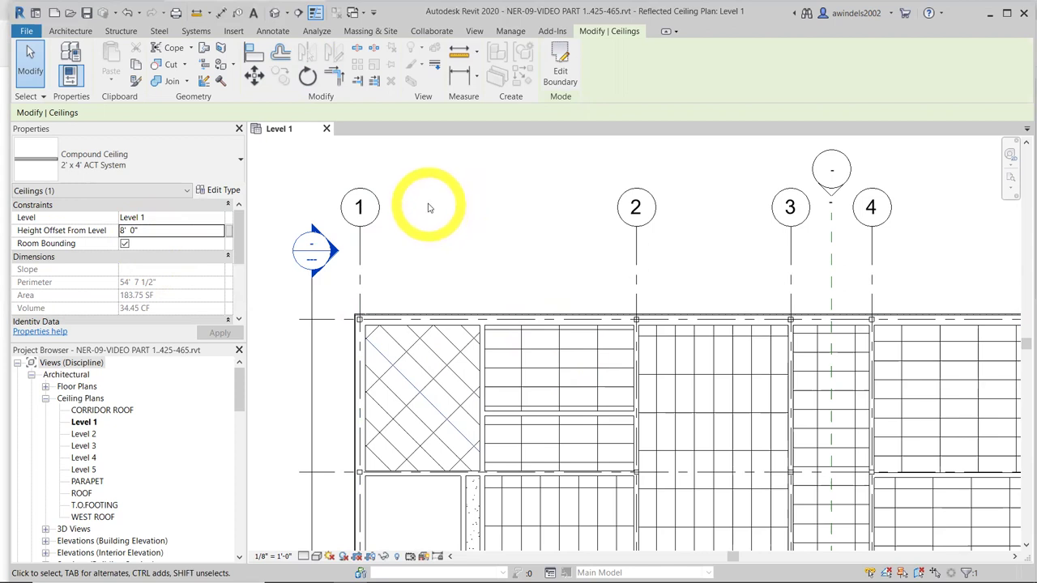
click(136, 232)
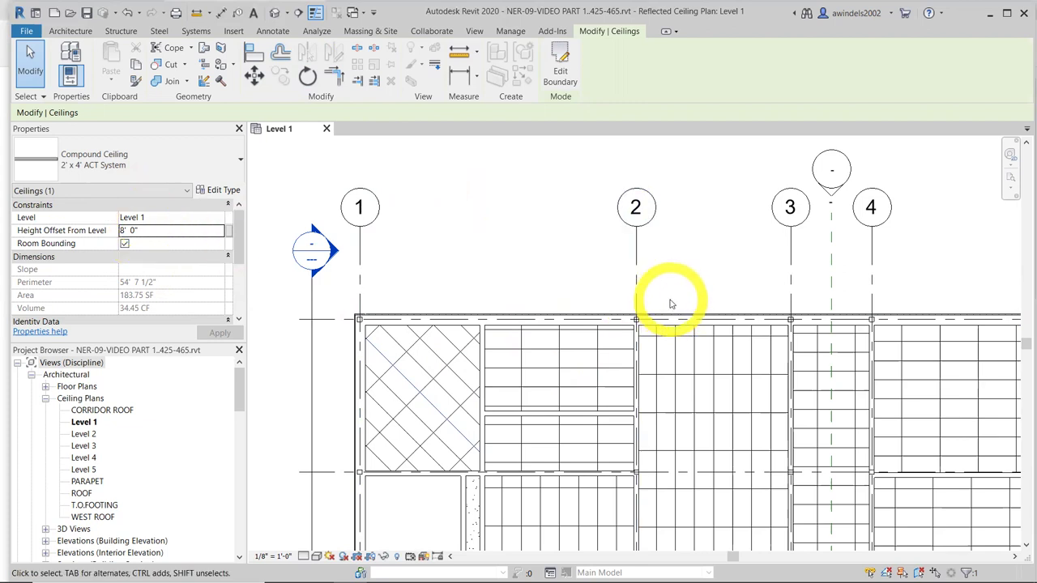
Clear the ceiling selection and switch to the default {3D} view of the building
click(688, 302)
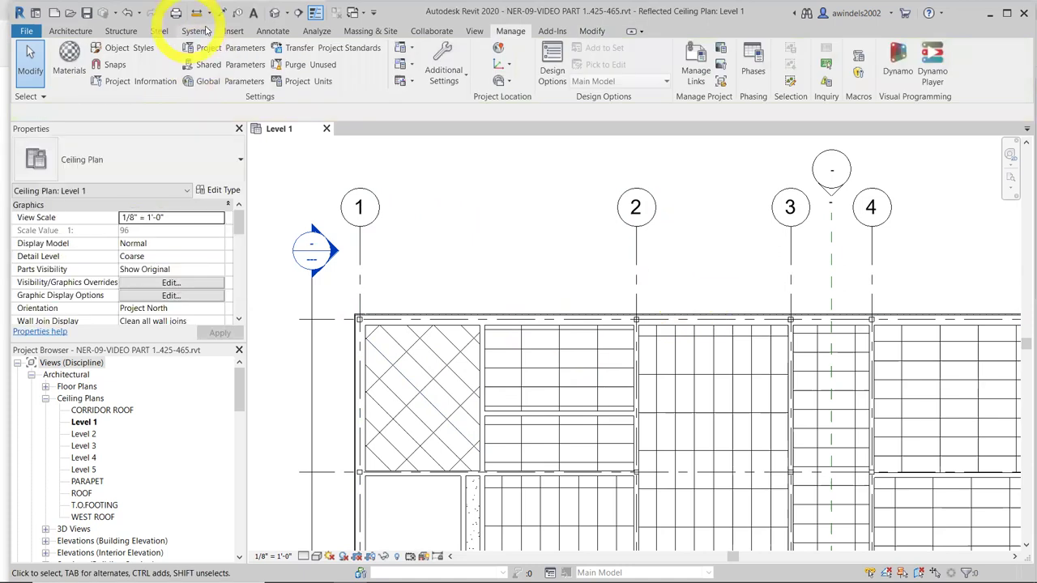
click(275, 14)
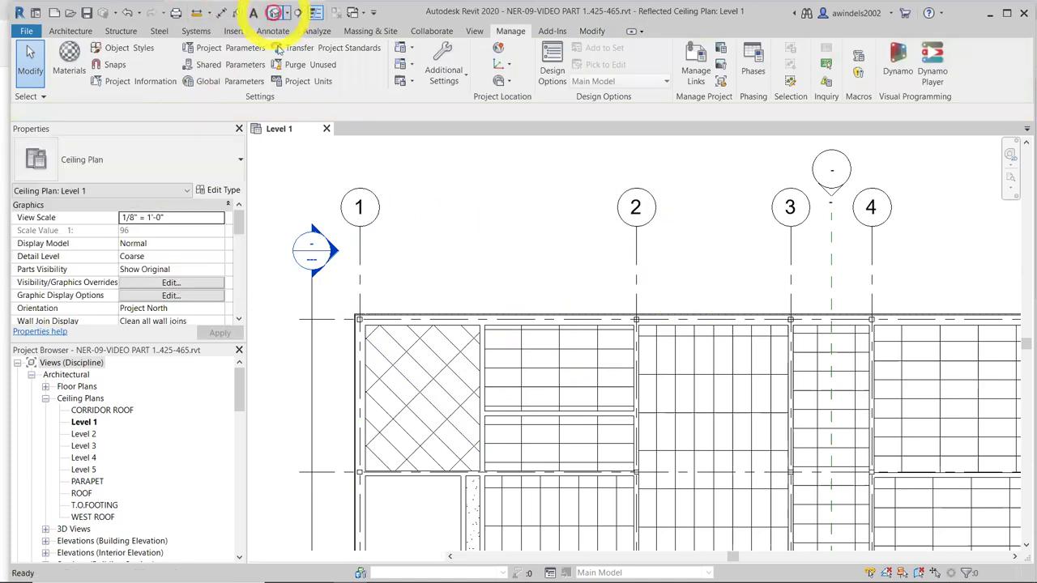
scroll(562, 232, up, 3)
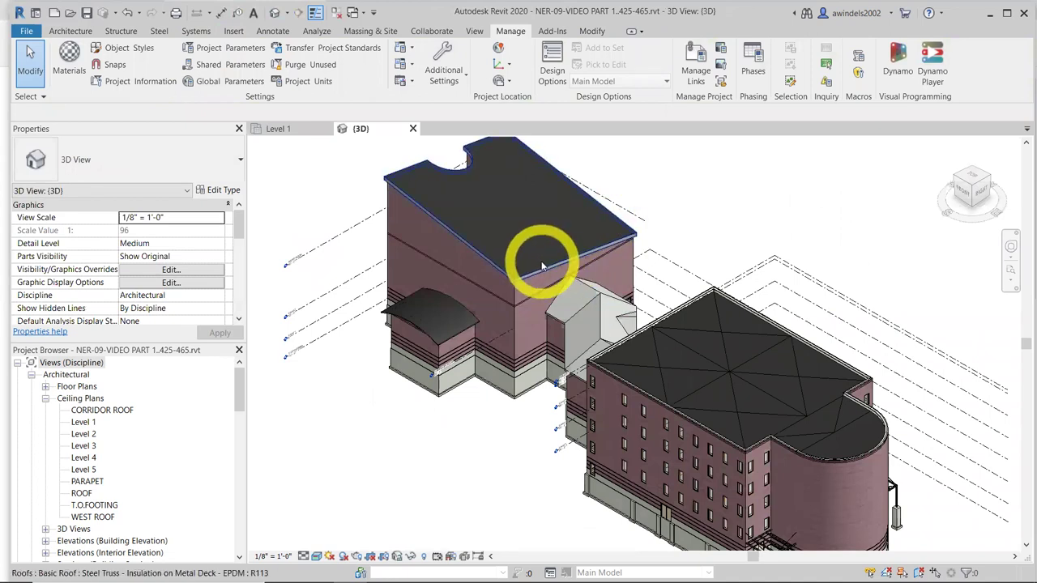
Select the West Roof and bring up its Override Graphics in View options
click(541, 260)
scroll(677, 231, up, 3)
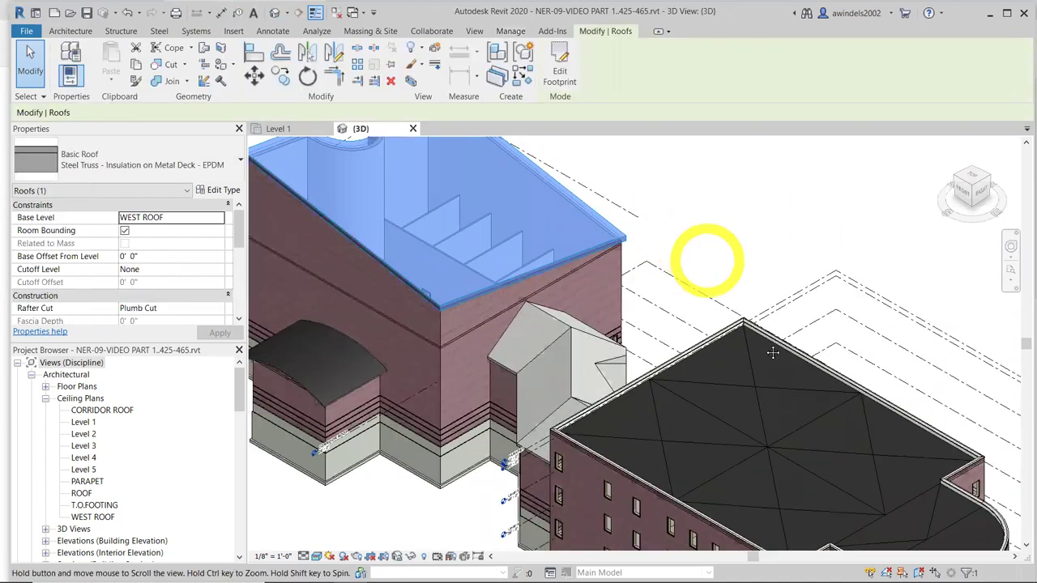
scroll(743, 288, up, 2)
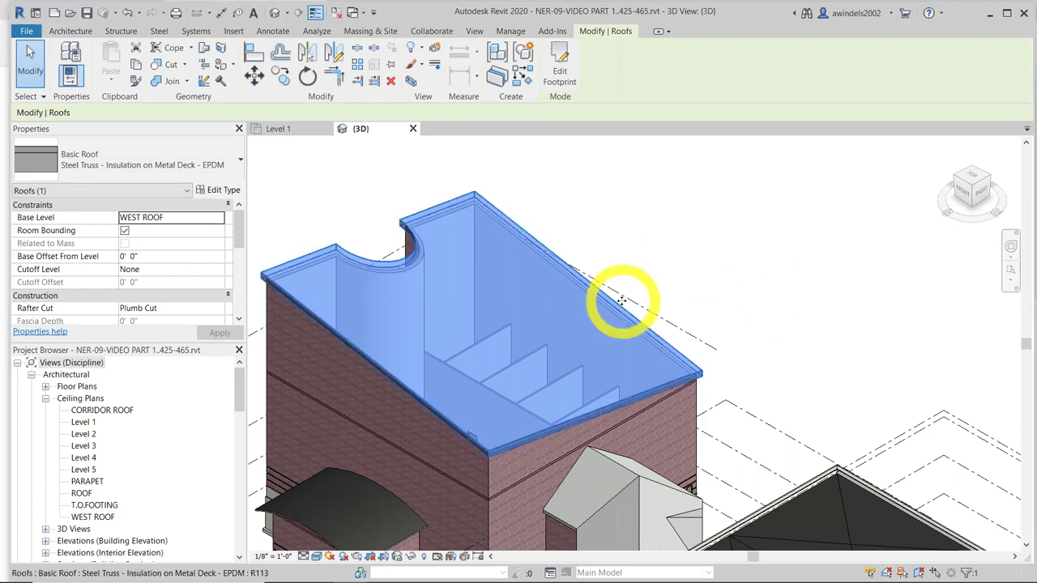
scroll(622, 303, up, 3)
shift+middle_drag(616, 390, 523, 363)
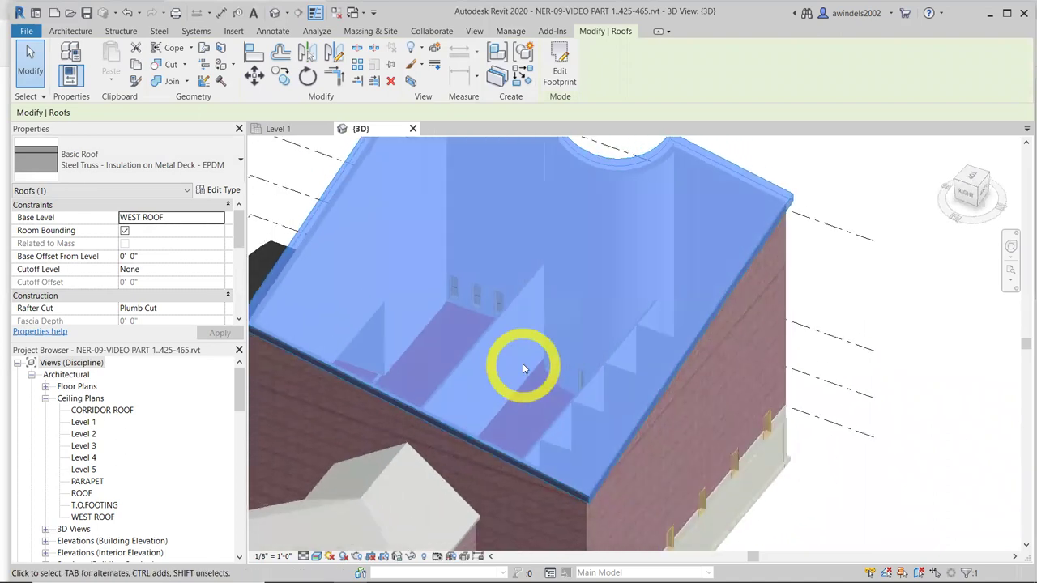
right_click(803, 178)
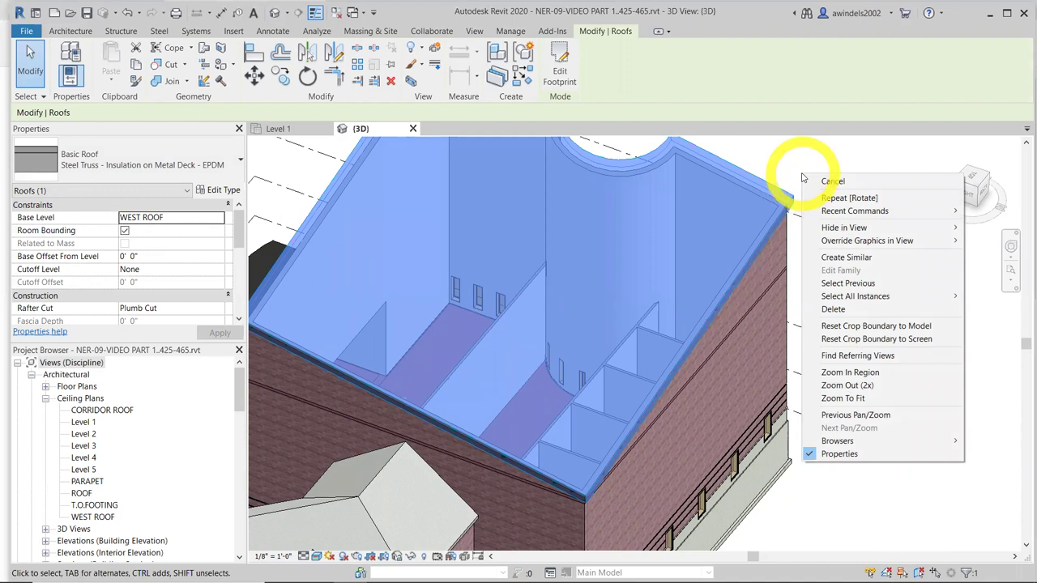
mouse_move(899, 242)
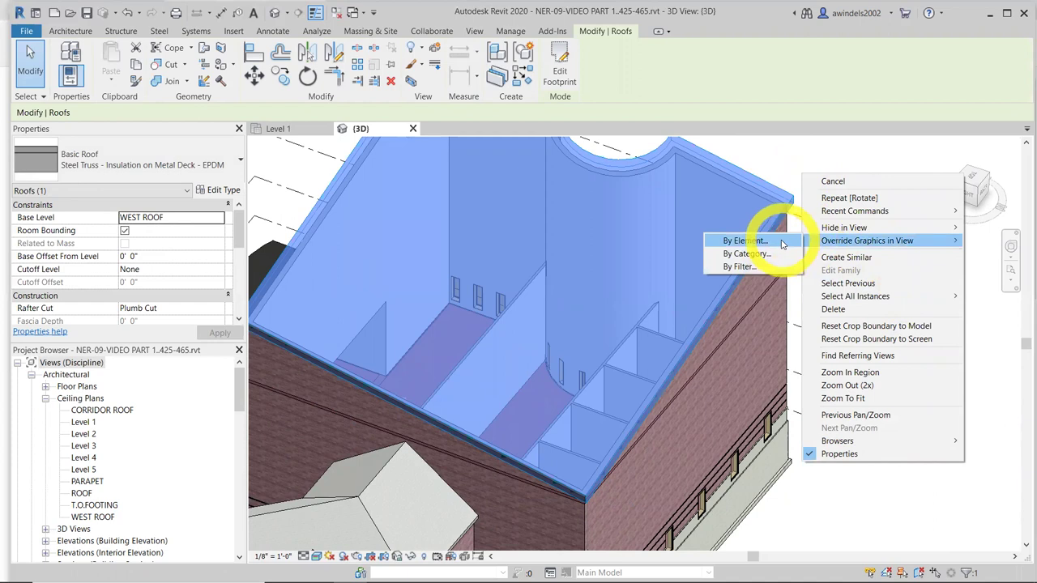
Override the West Roof's graphics By Element with surface transparency 50, then deselect it
click(746, 240)
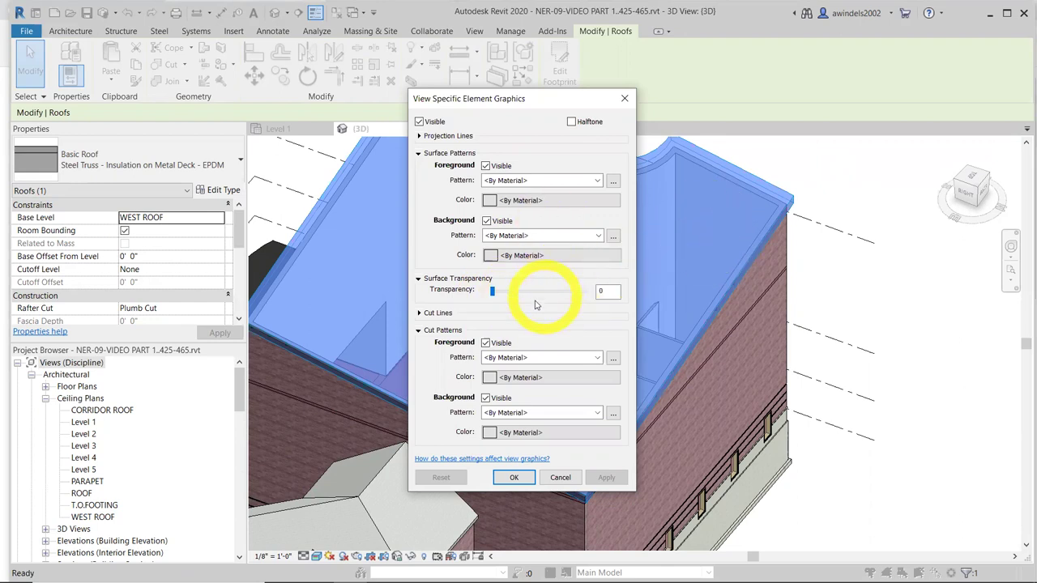
drag(492, 290, 537, 295)
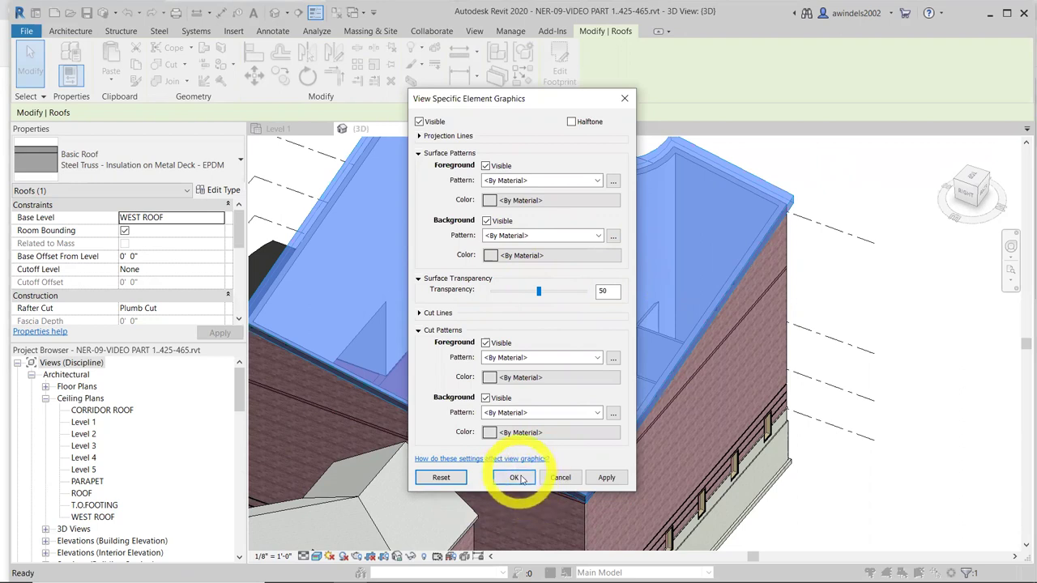
click(606, 477)
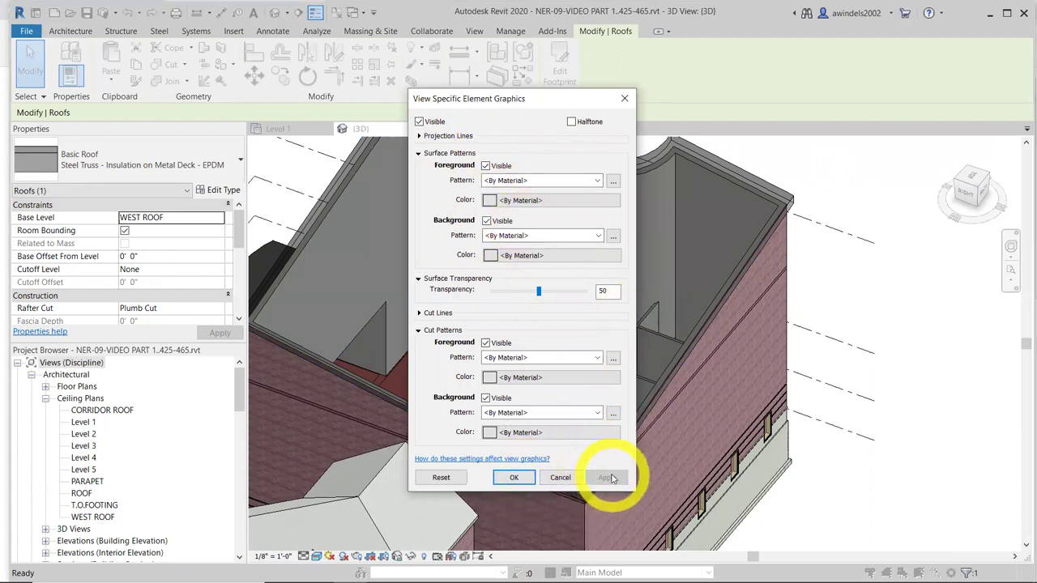
click(515, 479)
click(949, 364)
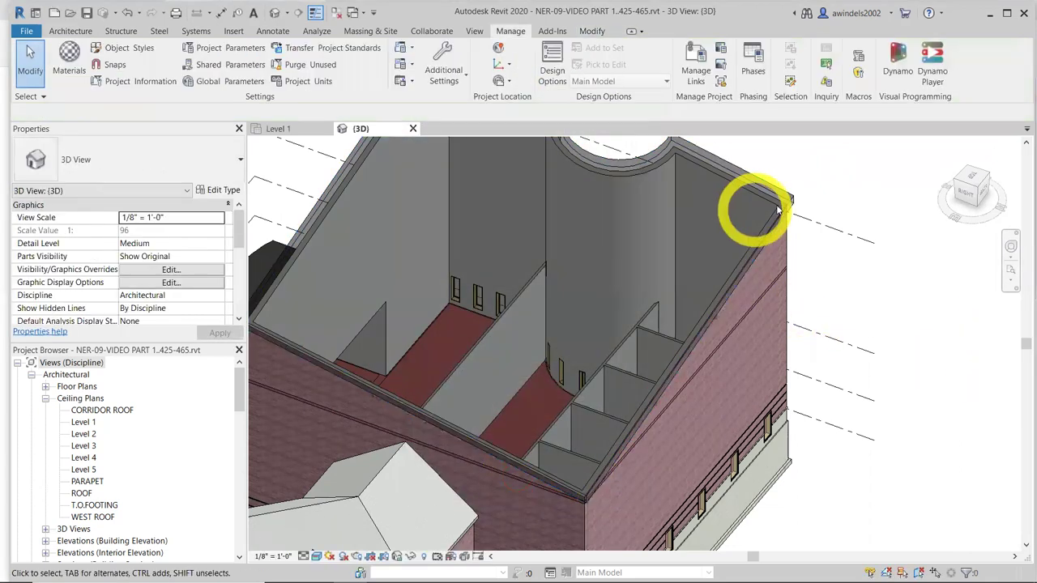
Reselect the West Roof and readjust its By Element surface transparency override
click(780, 196)
shift+middle_drag(730, 443, 645, 321)
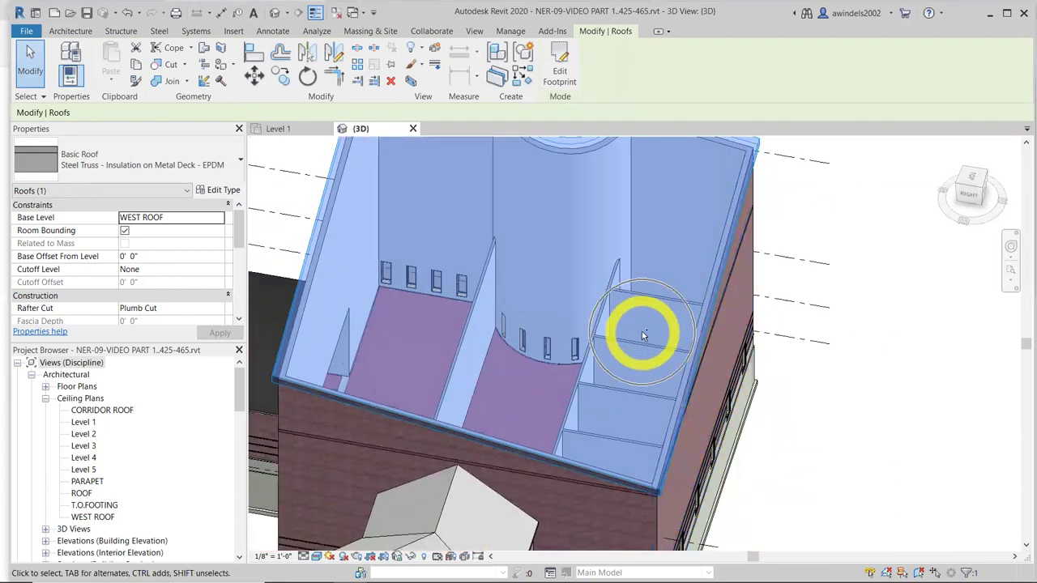
shift+middle_drag(639, 364, 820, 191)
right_click(807, 236)
mouse_move(851, 300)
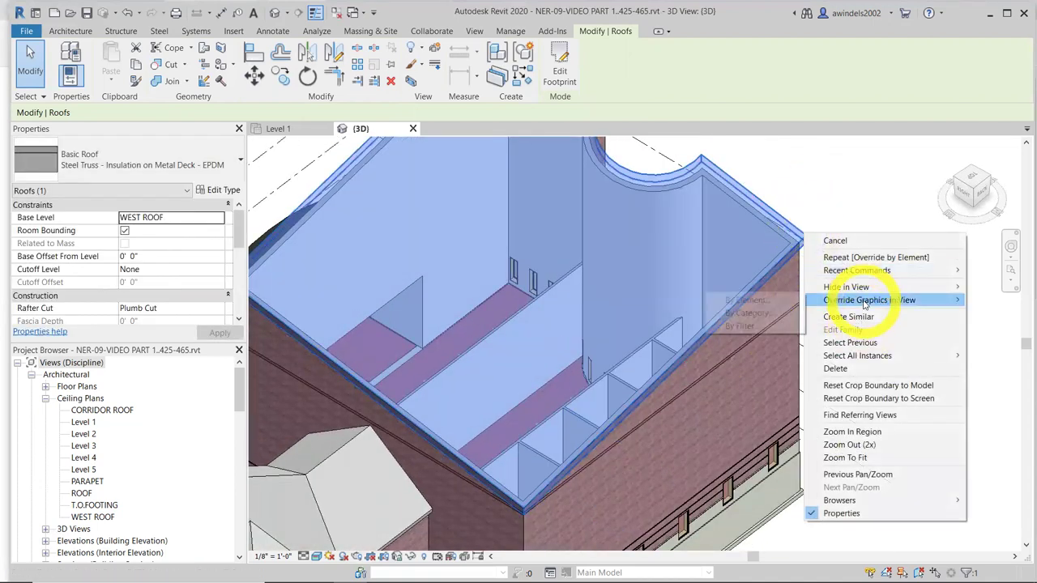
click(776, 304)
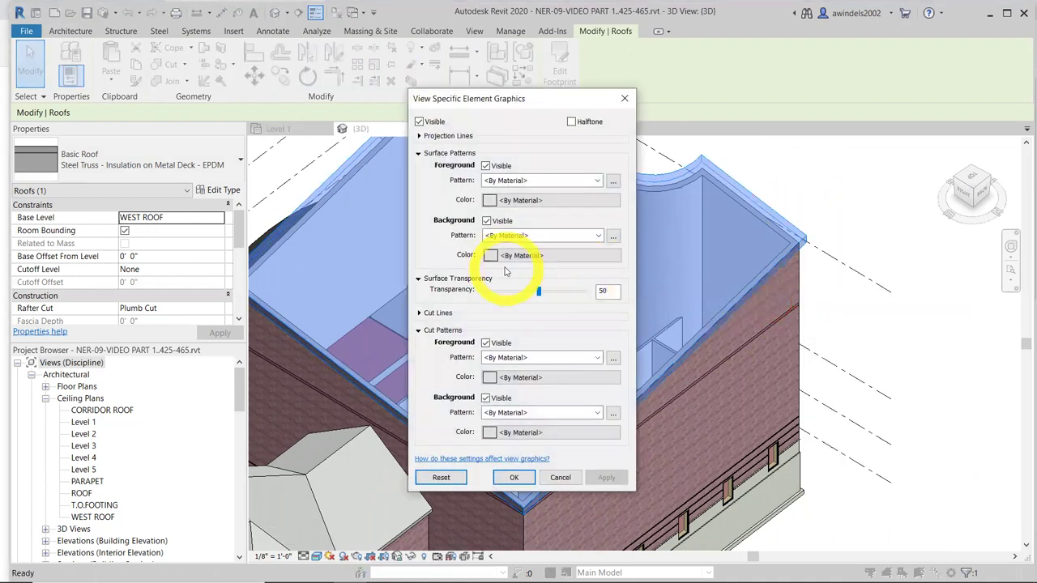
drag(541, 298, 501, 292)
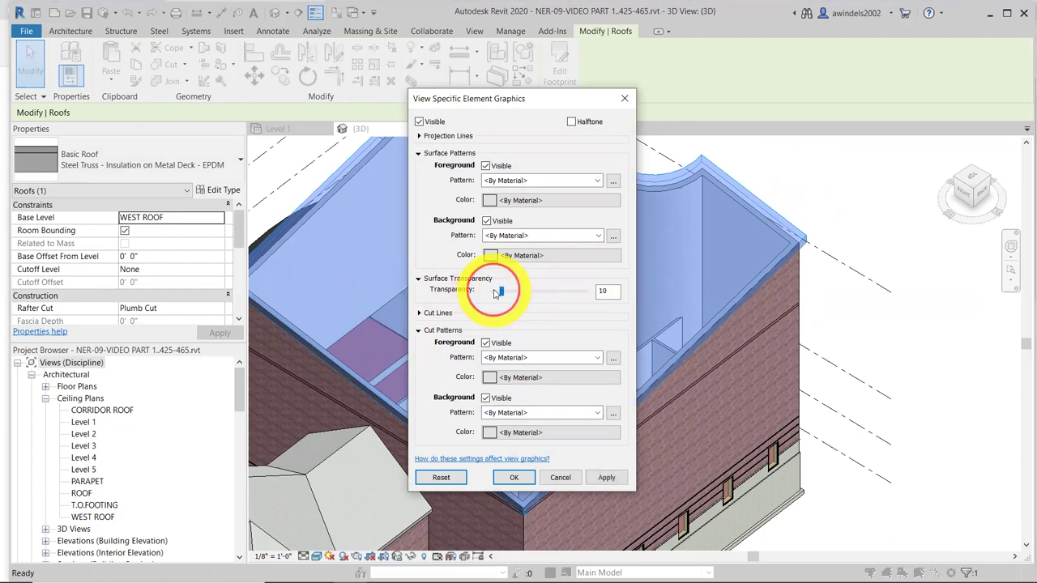
click(514, 478)
key(Escape)
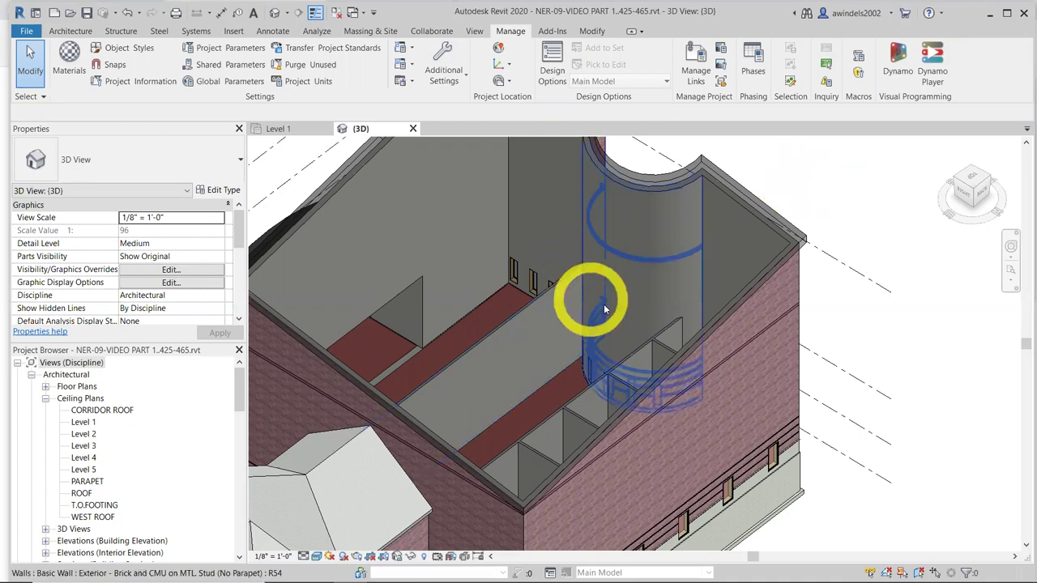
Attach the top of an interior partition wall to the roof and orbit to check it
click(628, 352)
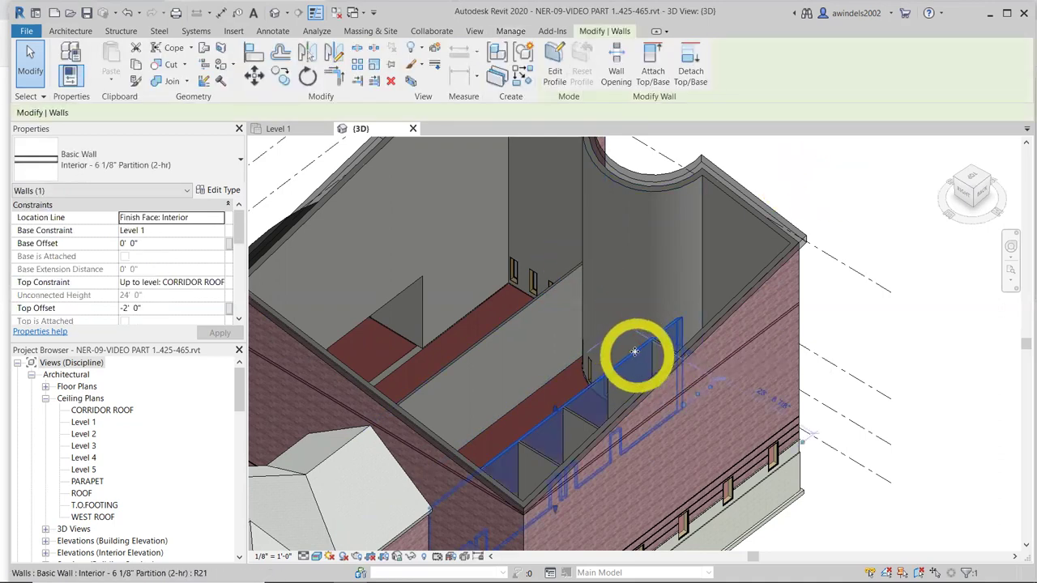
ctrl+middle_drag(606, 294, 810, 425)
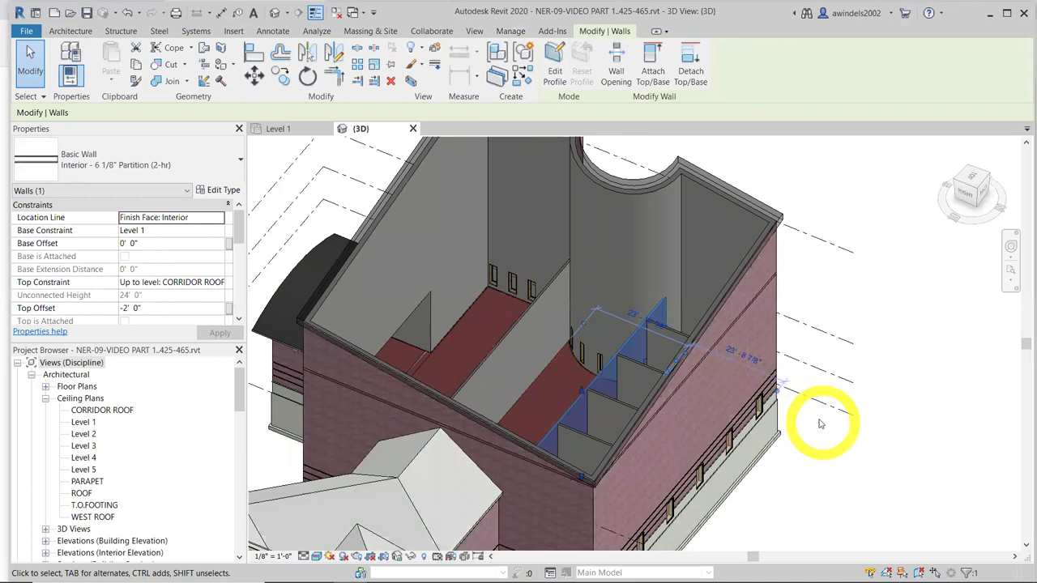
click(655, 73)
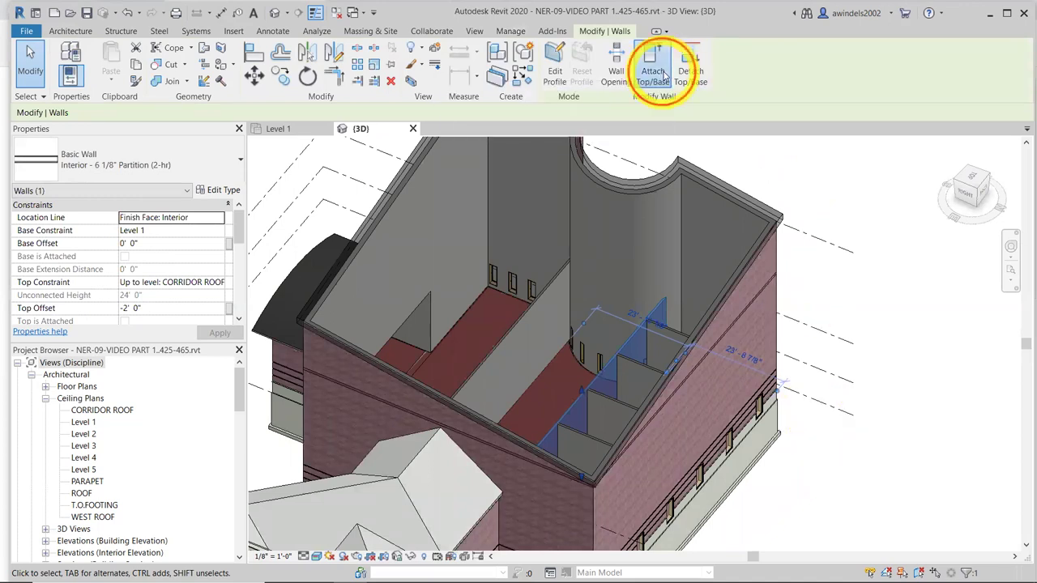
click(783, 227)
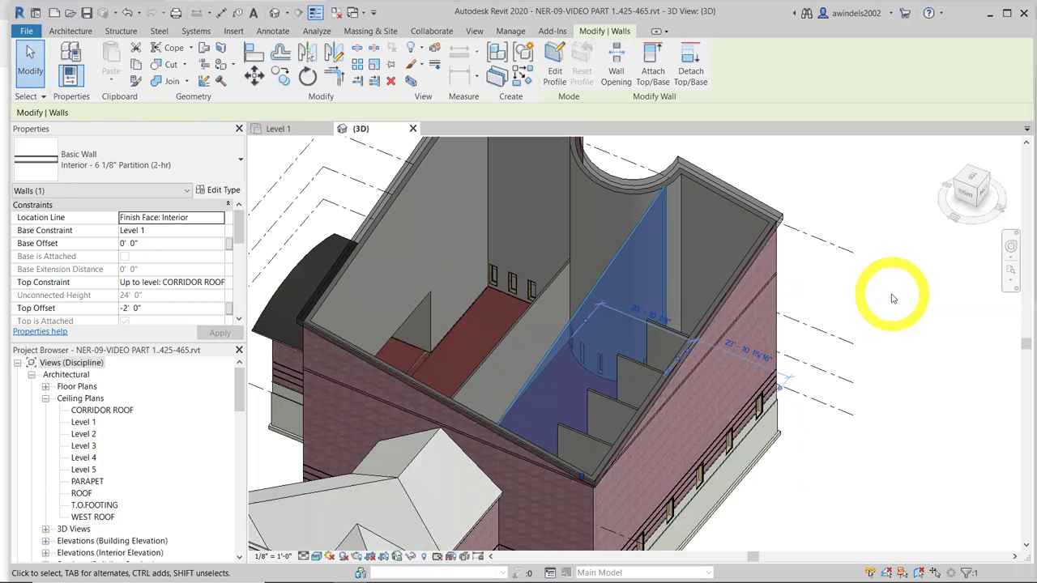
shift+middle_drag(908, 345, 857, 384)
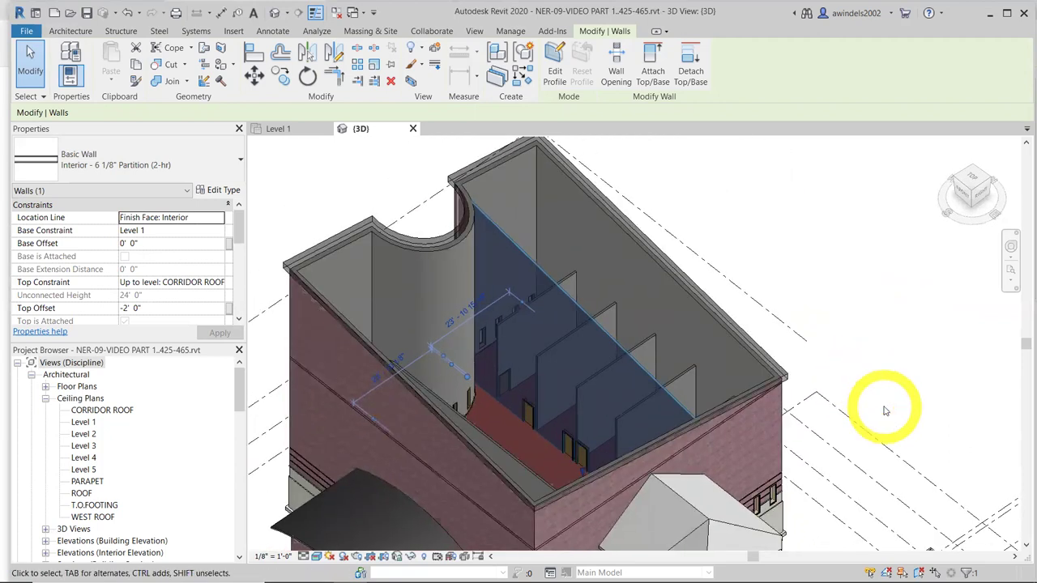
click(886, 411)
shift+middle_drag(867, 365, 732, 403)
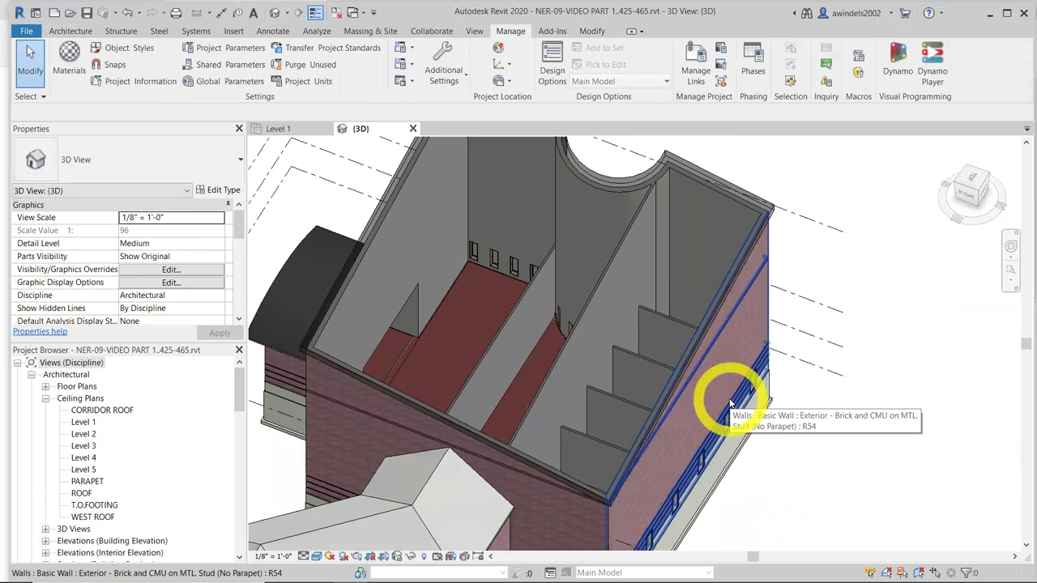
Select the five Interior - 6 1/8" Partition (2-hr) walls between the rooms
shift+middle_drag(748, 352, 732, 313)
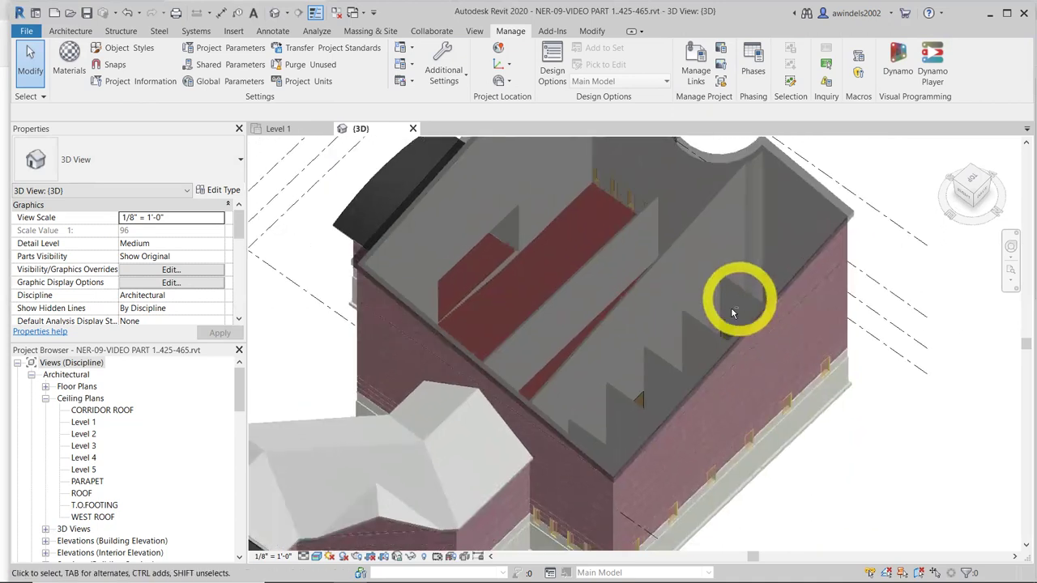
scroll(732, 313, up, 5)
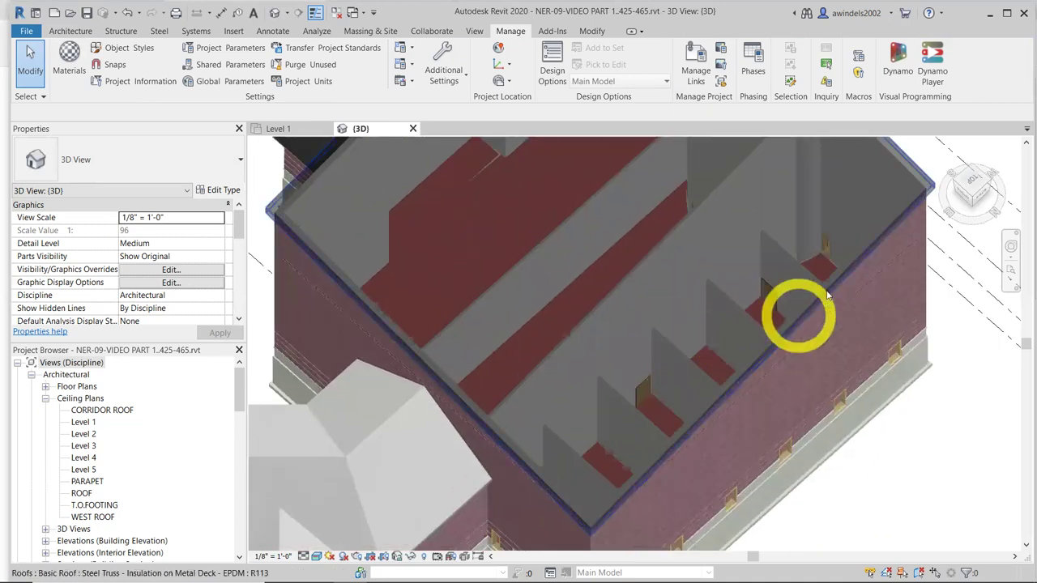
click(808, 273)
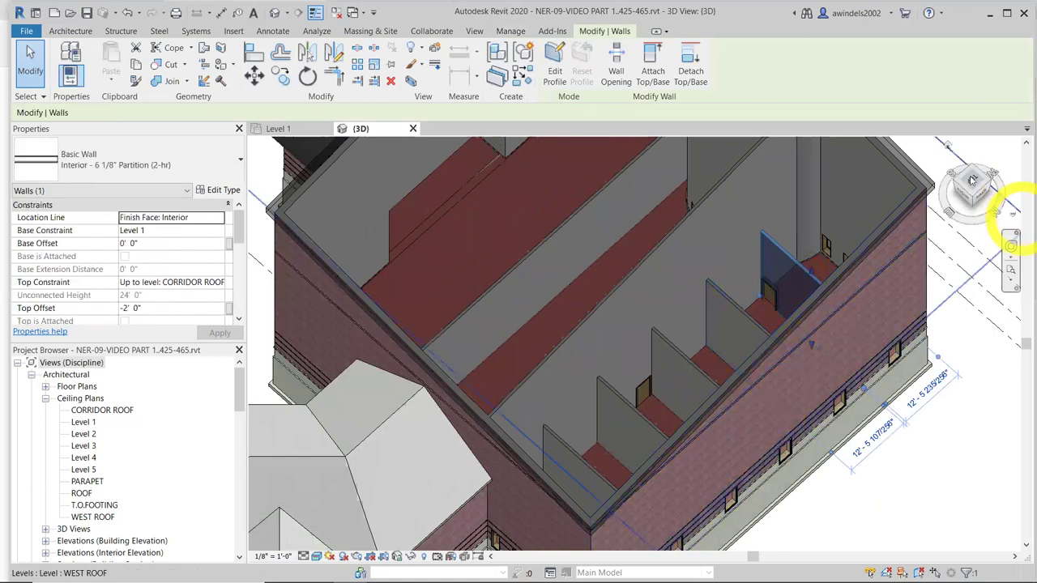
click(1010, 250)
key(Escape)
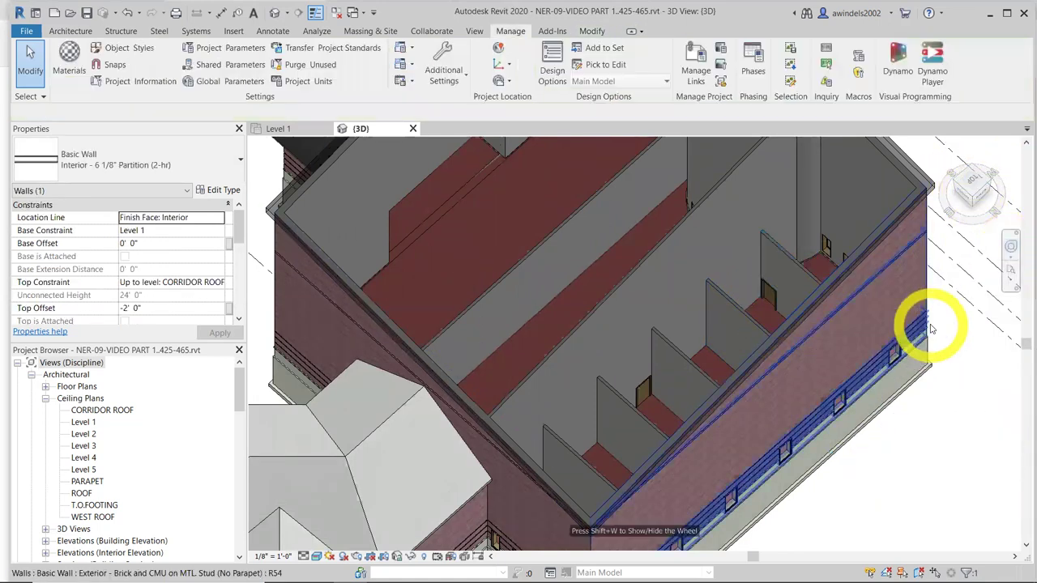
click(787, 268)
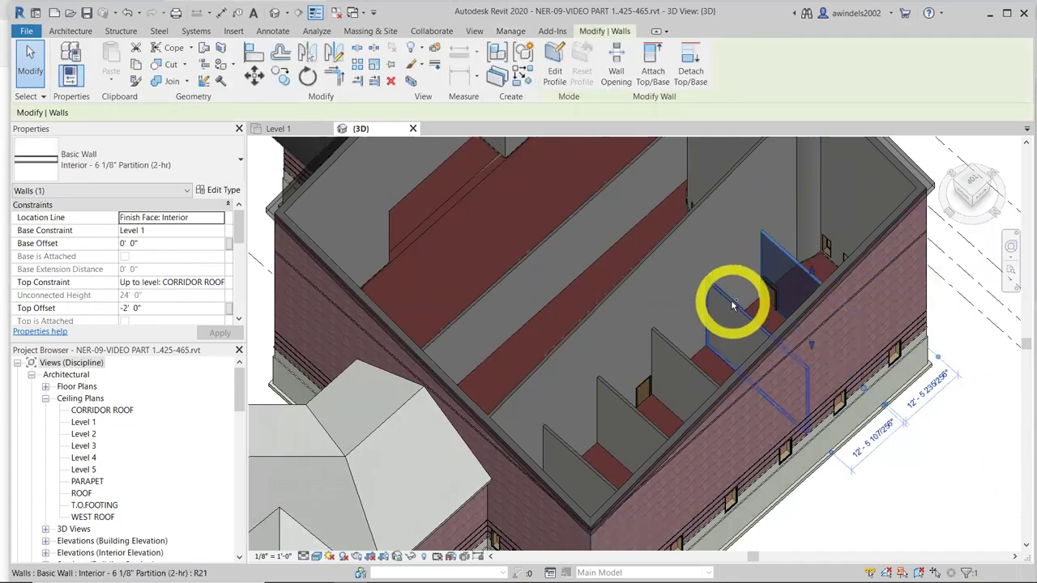
ctrl+click(731, 304)
ctrl+click(689, 360)
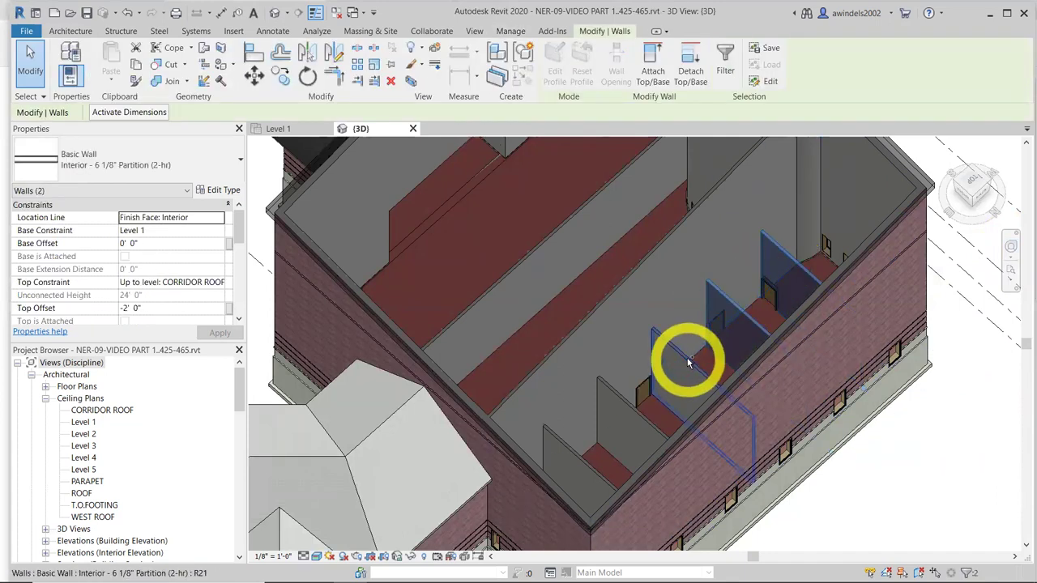
ctrl+click(640, 415)
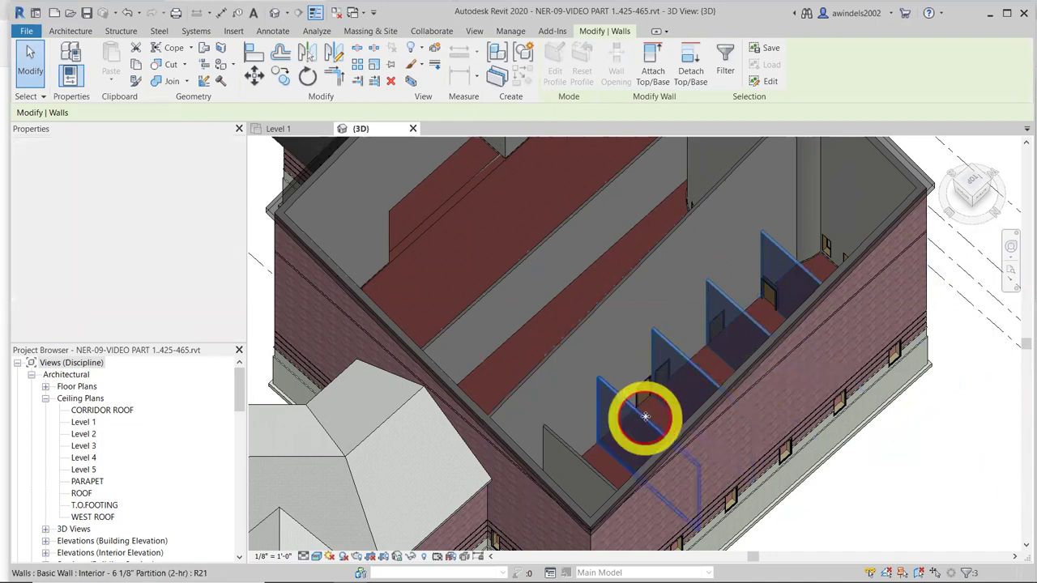
ctrl+click(588, 462)
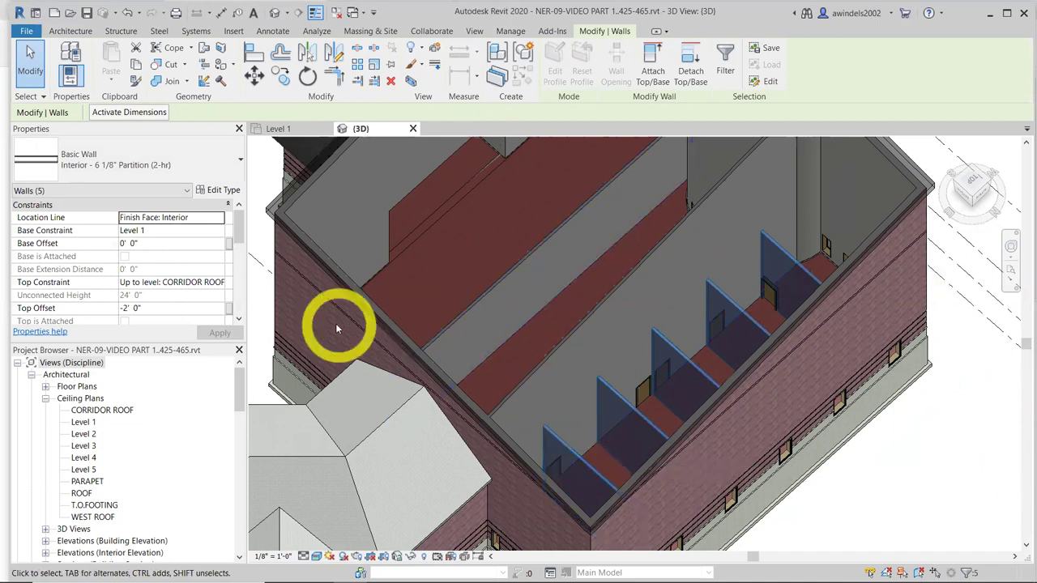
Change the walls' Top Constraint from CORRIDOR ROOF to 'Up to level: Level 3'
click(209, 282)
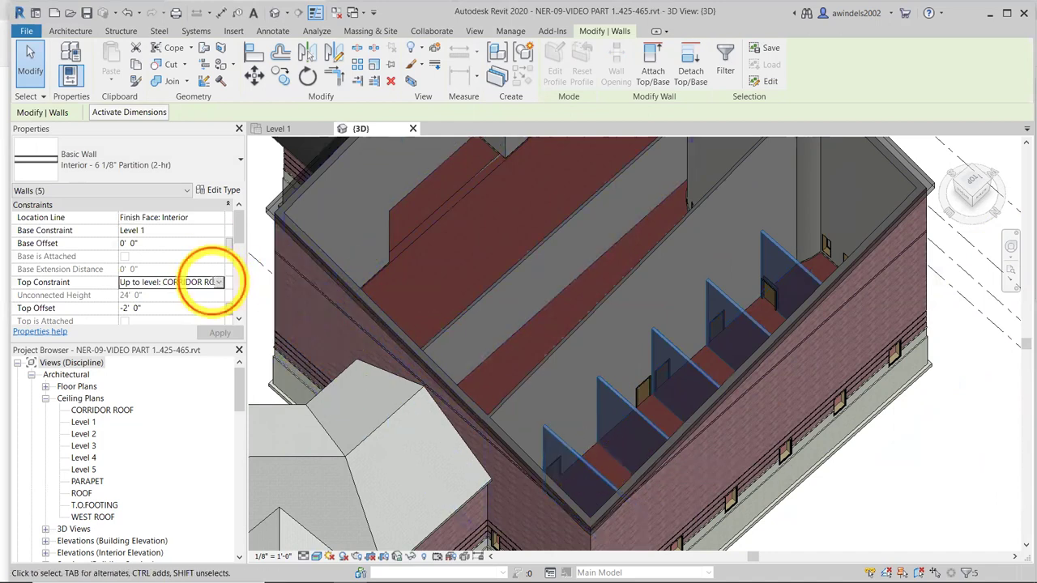
triple_click(215, 284)
click(217, 283)
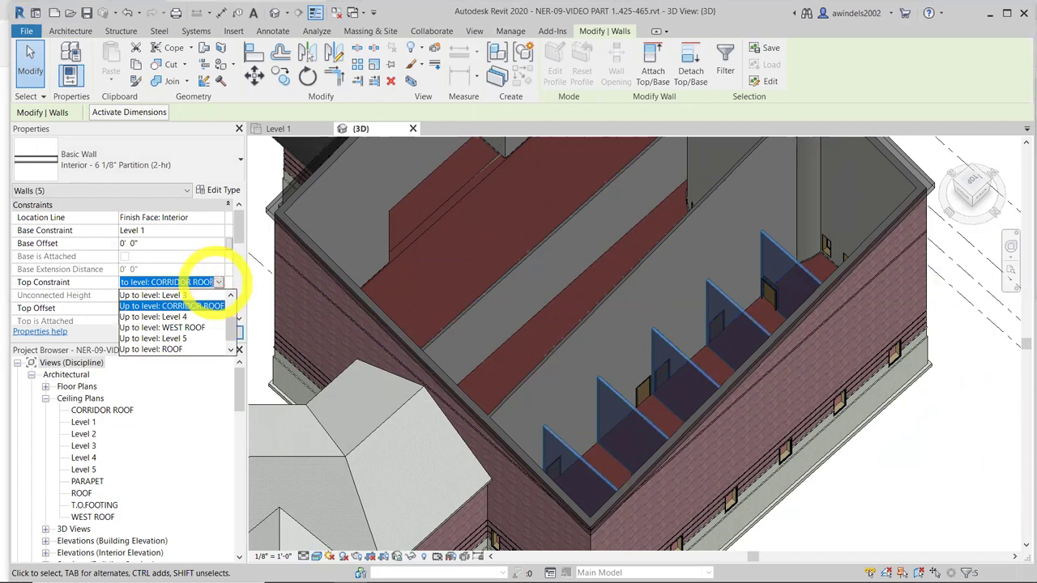
click(171, 295)
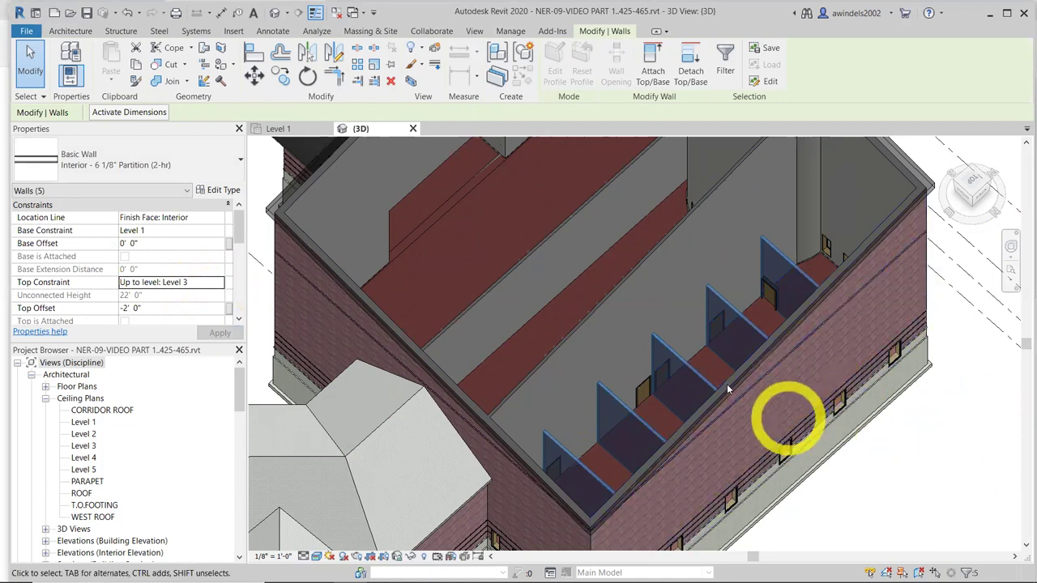
Clear the wall selection, orbit to the roof, and open its By Element graphics overrides
right_click(676, 378)
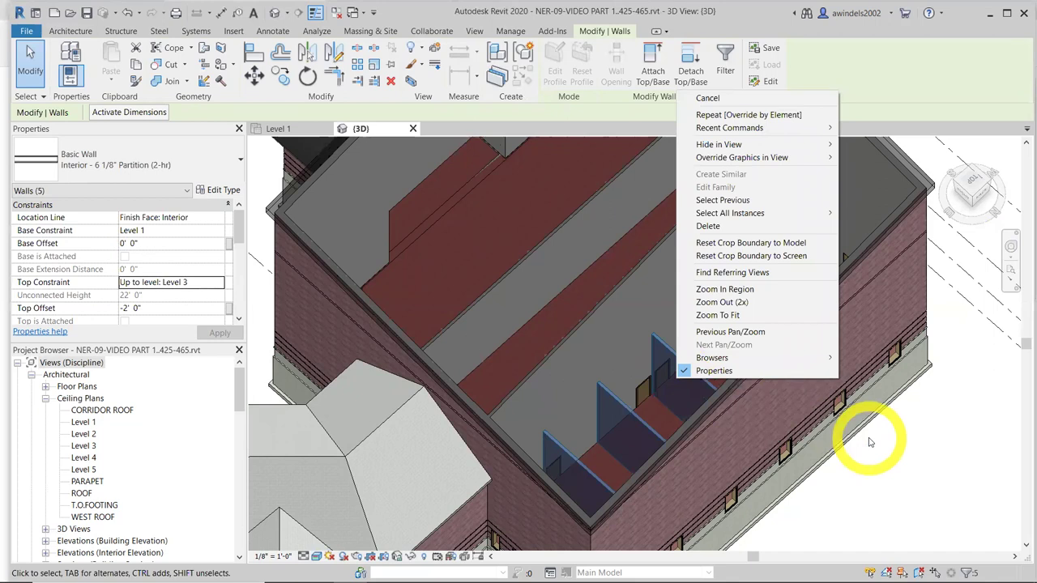
key(Escape)
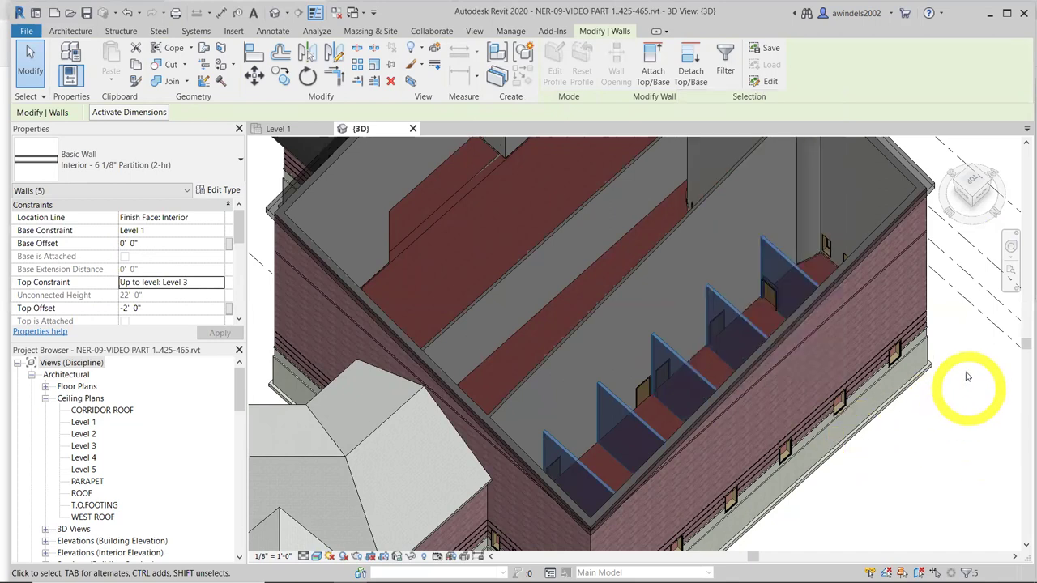
key(Escape)
shift+middle_drag(926, 364, 882, 278)
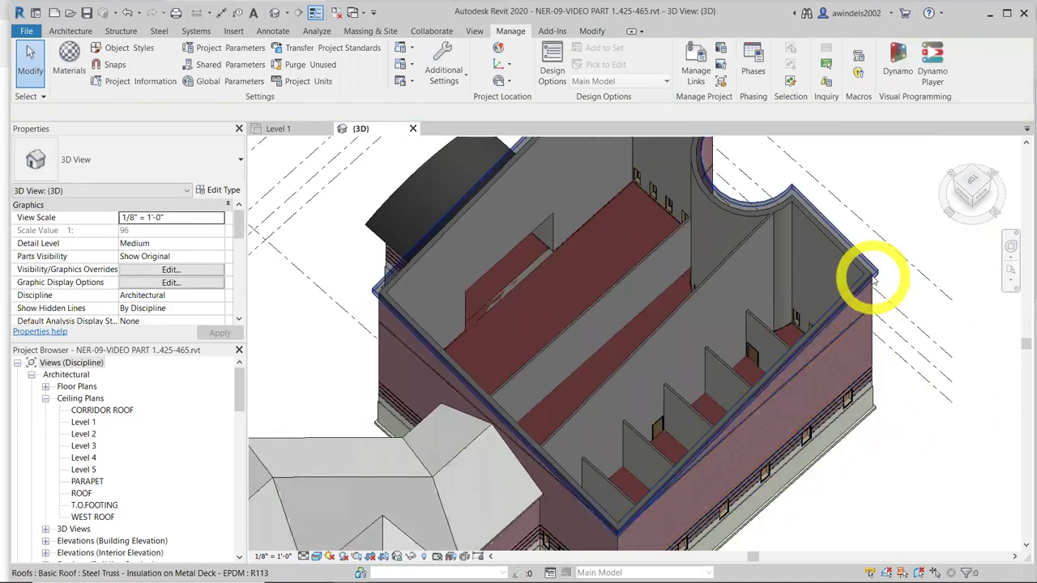
right_click(873, 280)
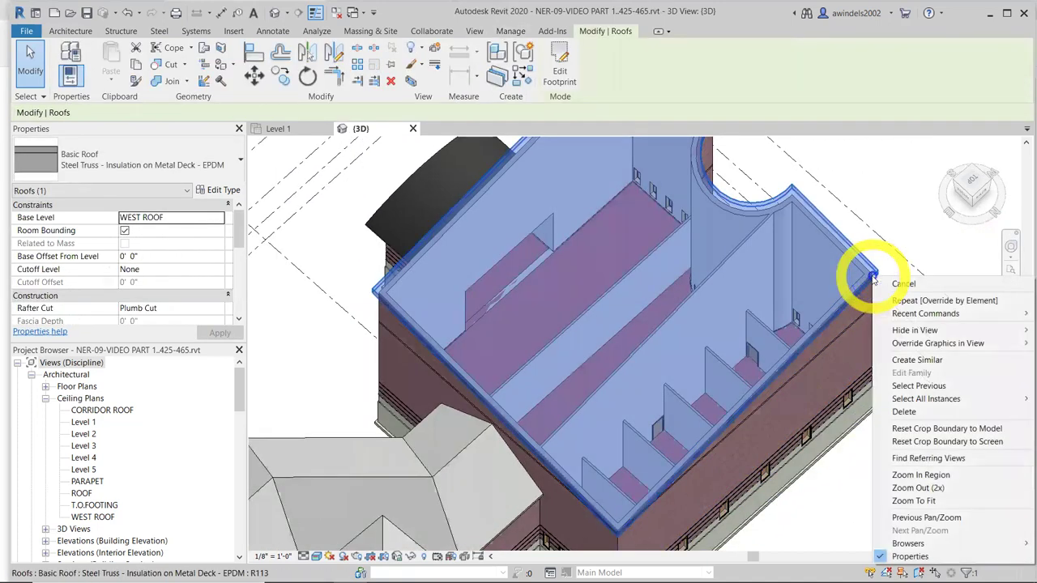
mouse_move(958, 347)
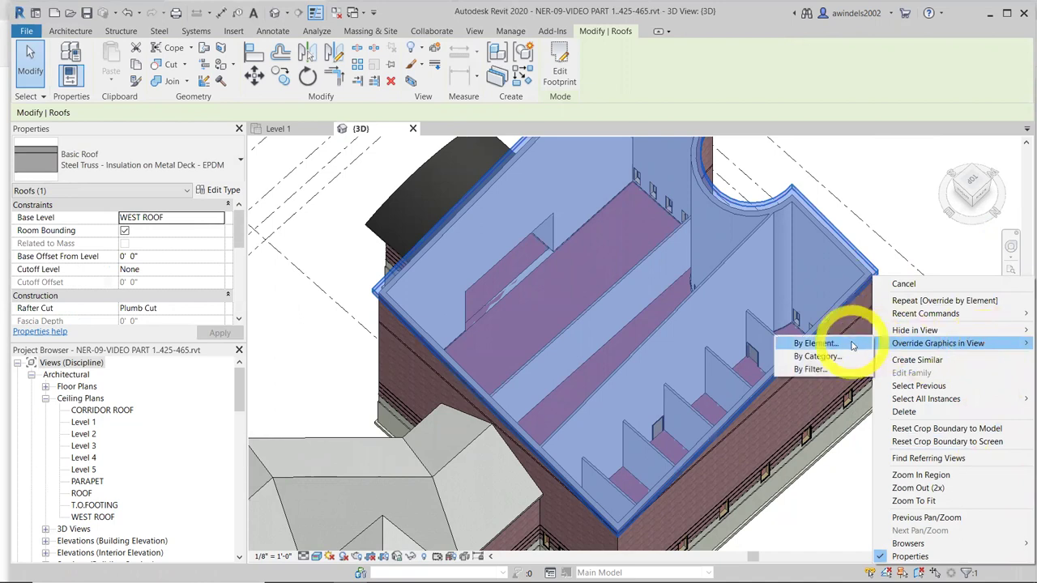
click(816, 344)
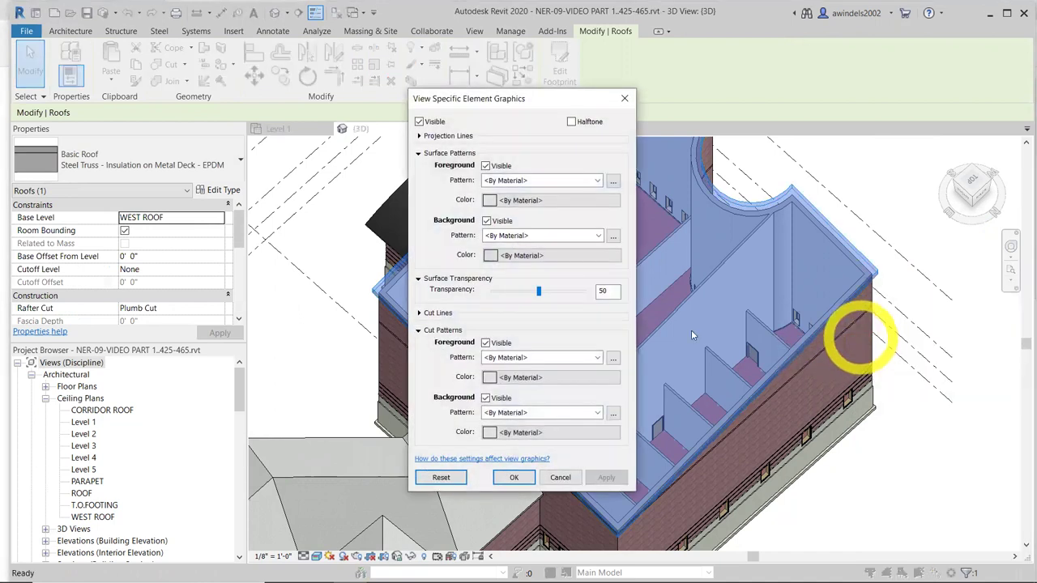
Reset the roof's overrides to remove the transparency, then orbit around the solid-roofed building
click(442, 478)
drag(493, 290, 516, 290)
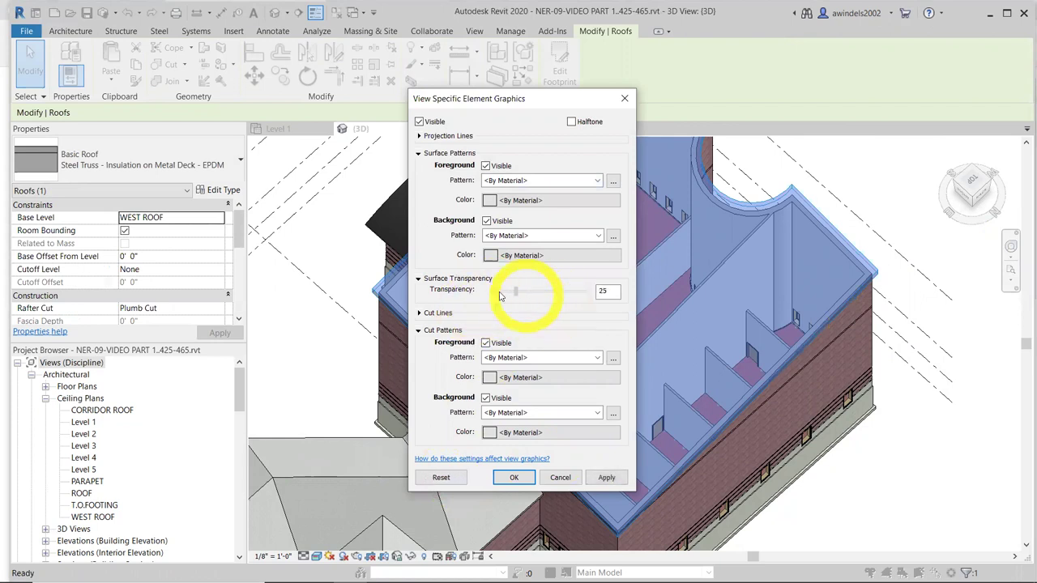
click(454, 478)
click(454, 479)
click(453, 479)
click(512, 478)
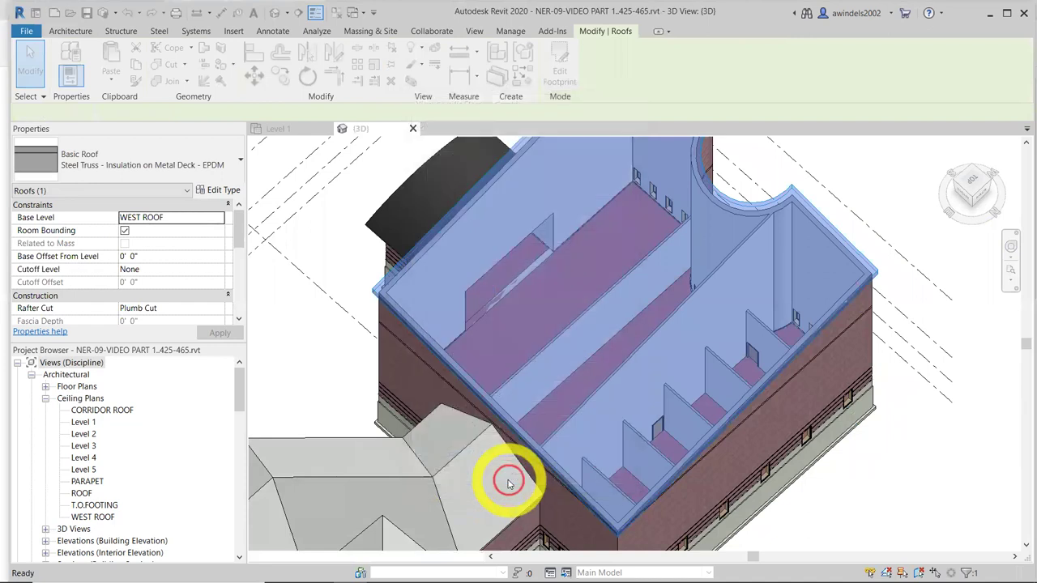
click(868, 465)
shift+middle_drag(910, 470, 949, 424)
mouse_move(949, 487)
shift+middle_down()
mouse_move(938, 475)
mouse_move(947, 470)
shift+middle_up()
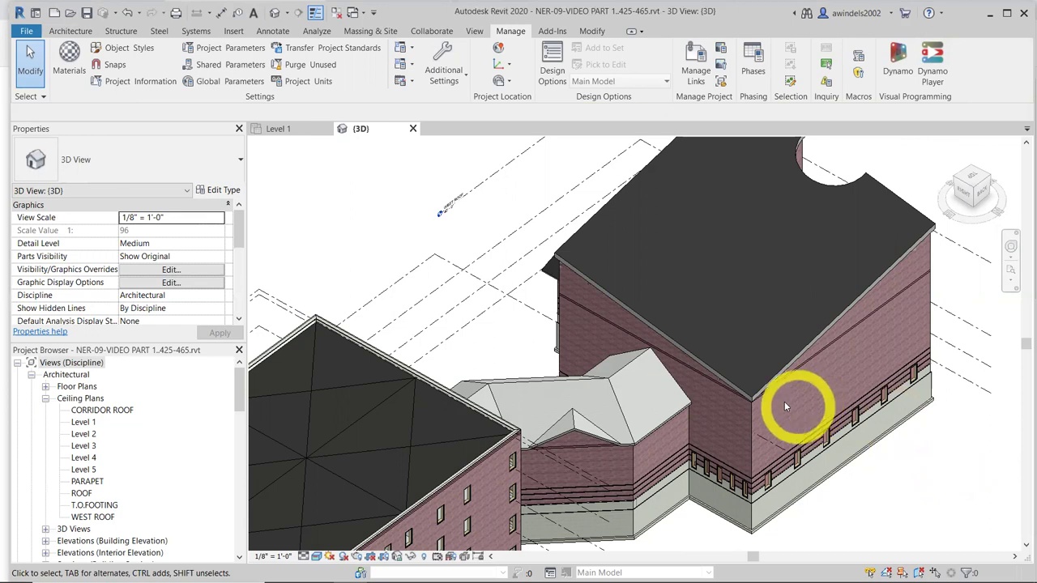
scroll(733, 380, down, 1)
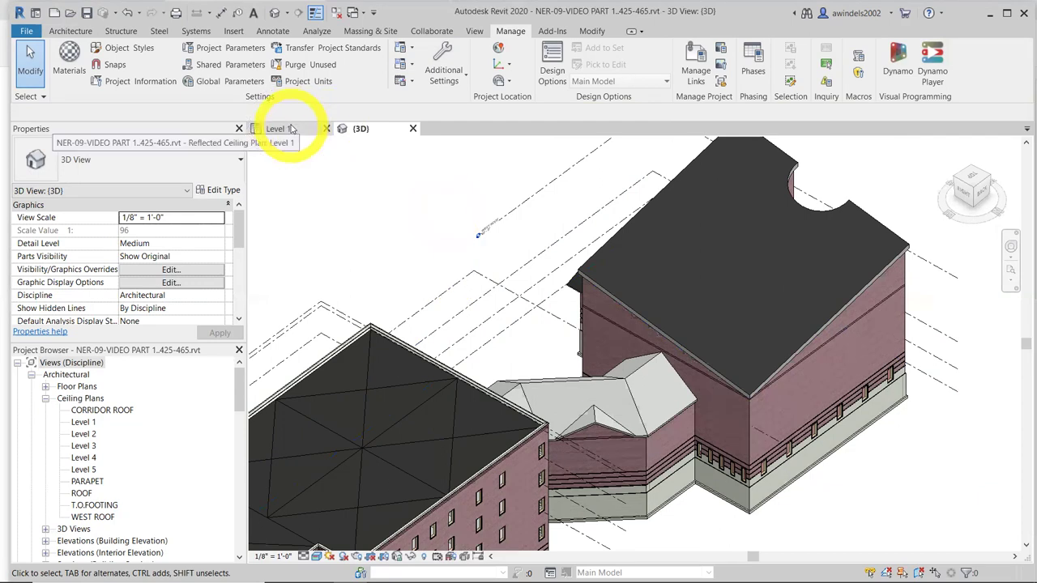
Open the Level 1 ceiling plan at the corridor and show the View tab's Plan Views list
click(85, 424)
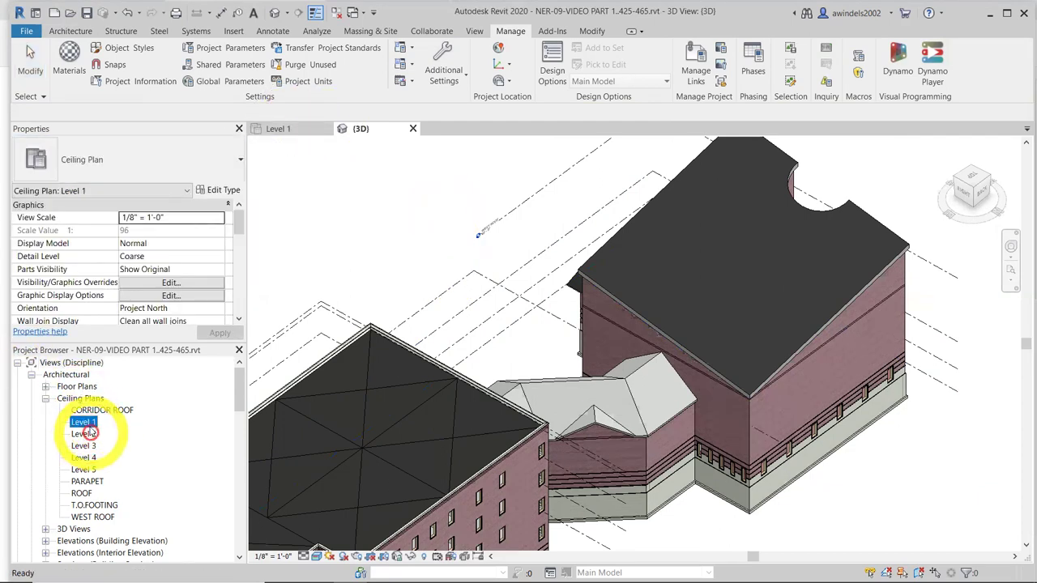
click(280, 128)
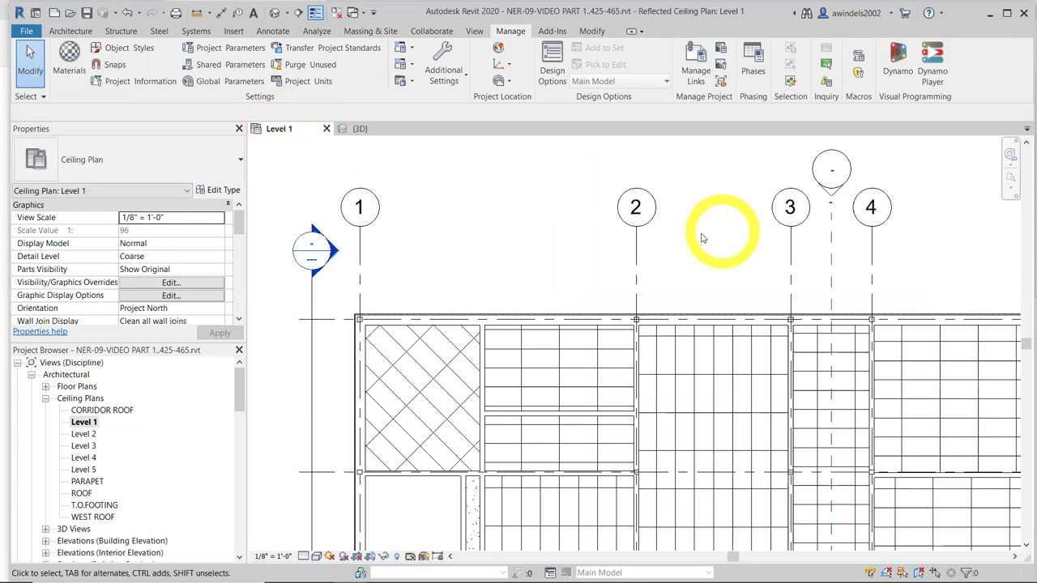
scroll(513, 377, down, 3)
scroll(554, 376, up, 5)
middle_drag(554, 375, 672, 394)
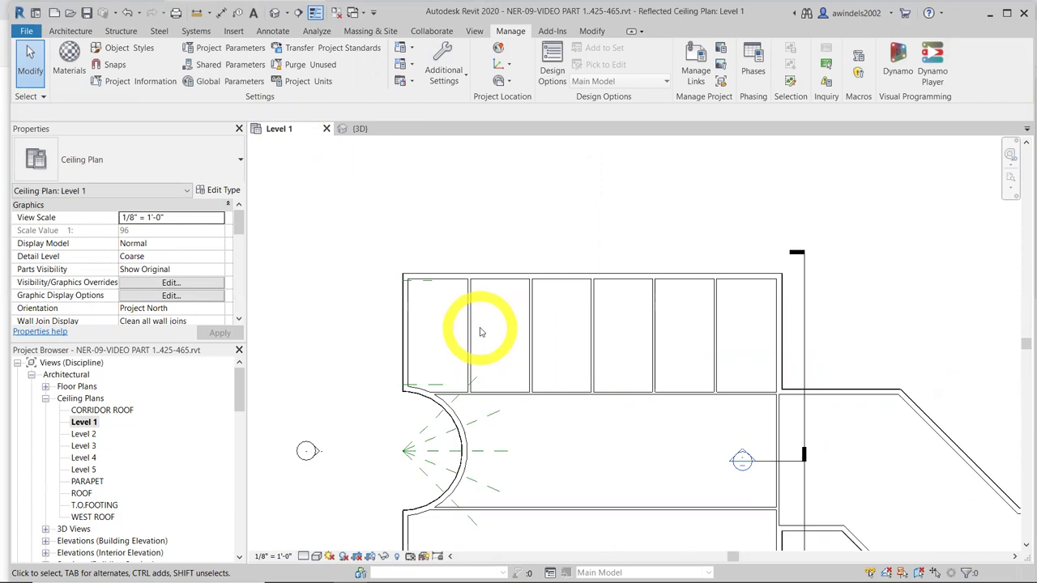
click(474, 31)
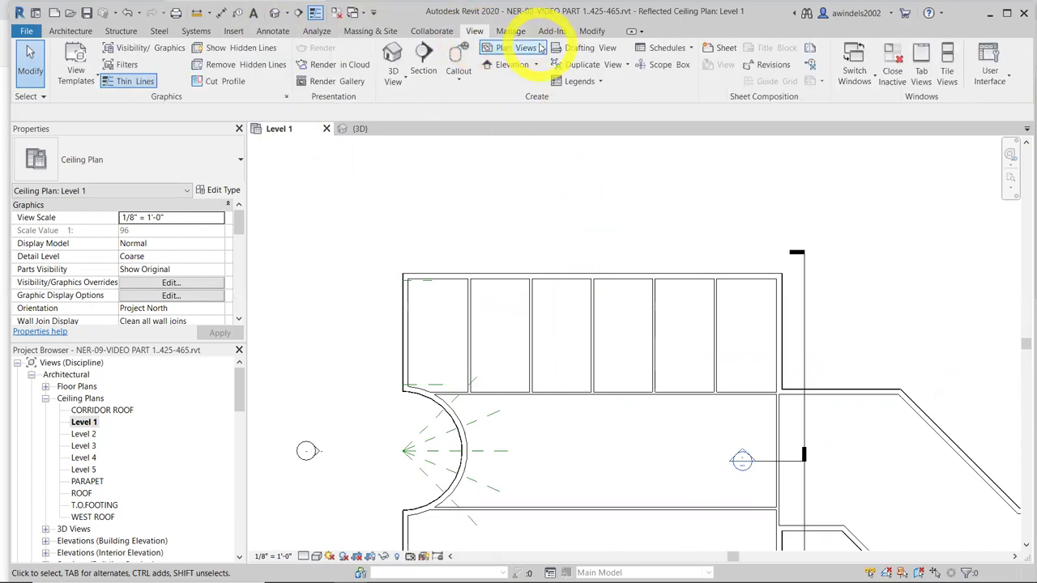
click(541, 48)
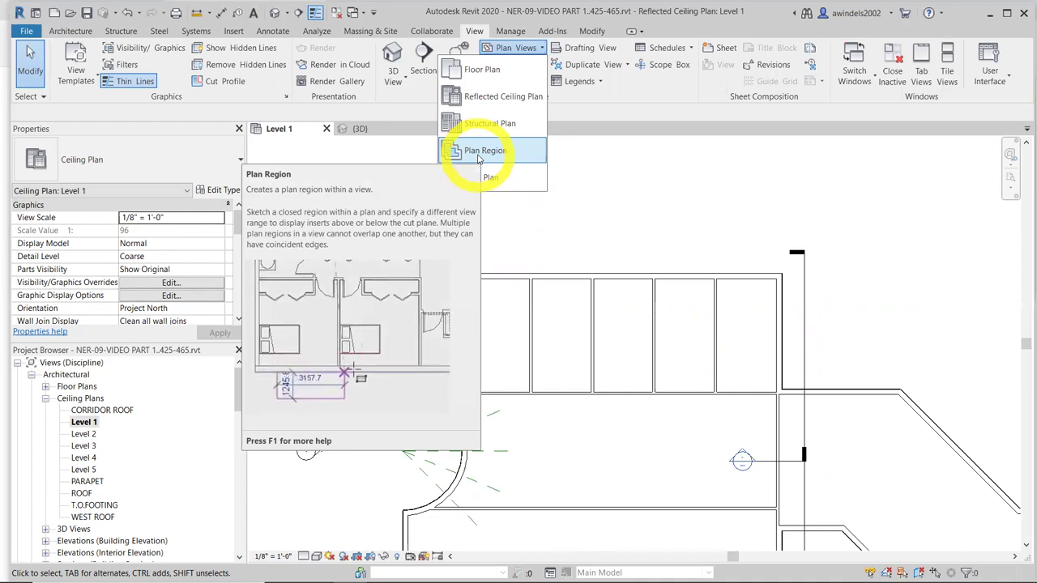
Start a plan region and pick the top, right, bottom and left walls as its boundary
click(478, 159)
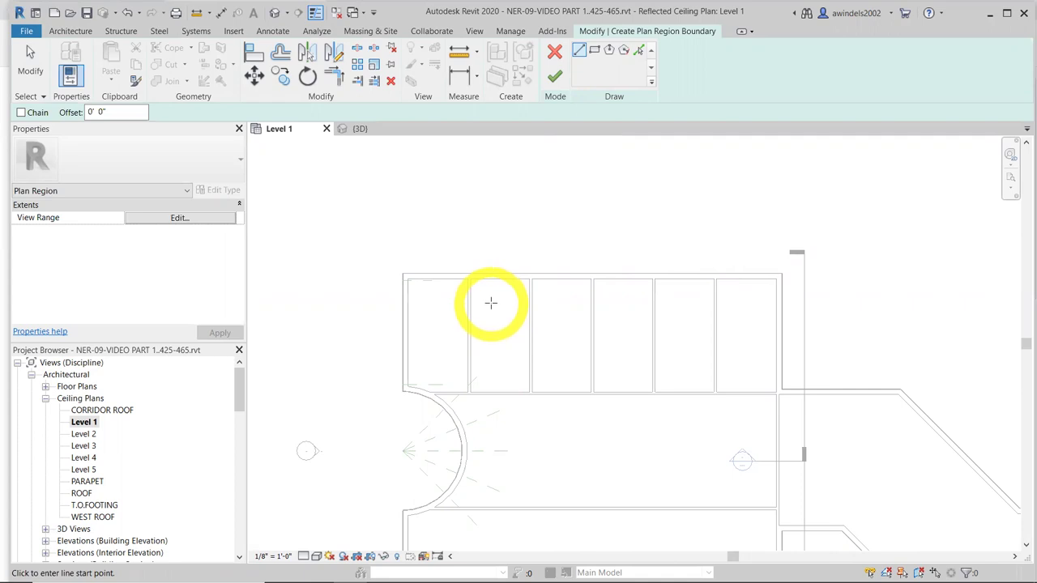
click(638, 49)
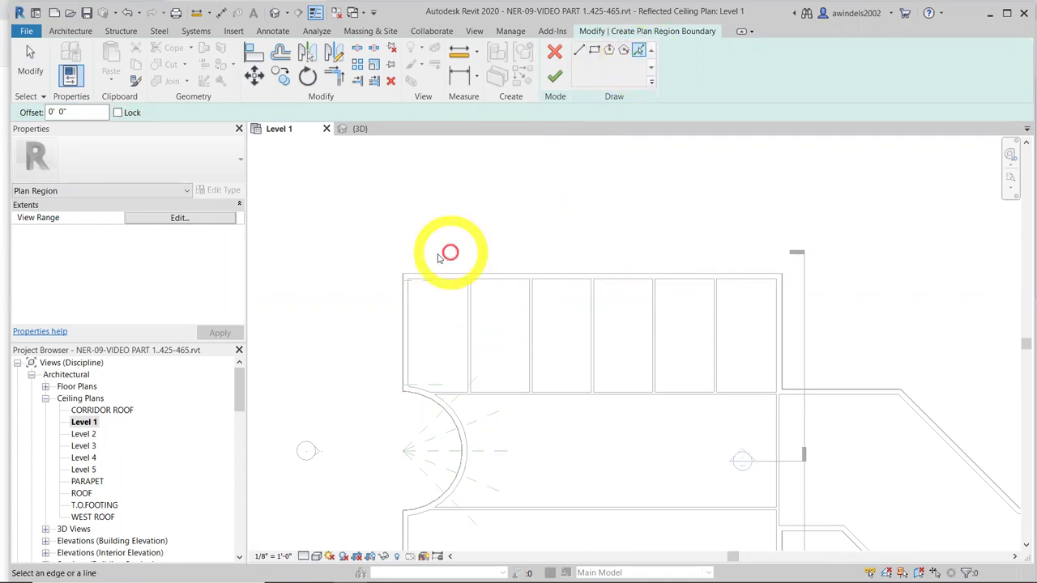
scroll(444, 285, up, 4)
click(448, 283)
scroll(479, 301, down, 3)
click(849, 369)
scroll(818, 393, up, 3)
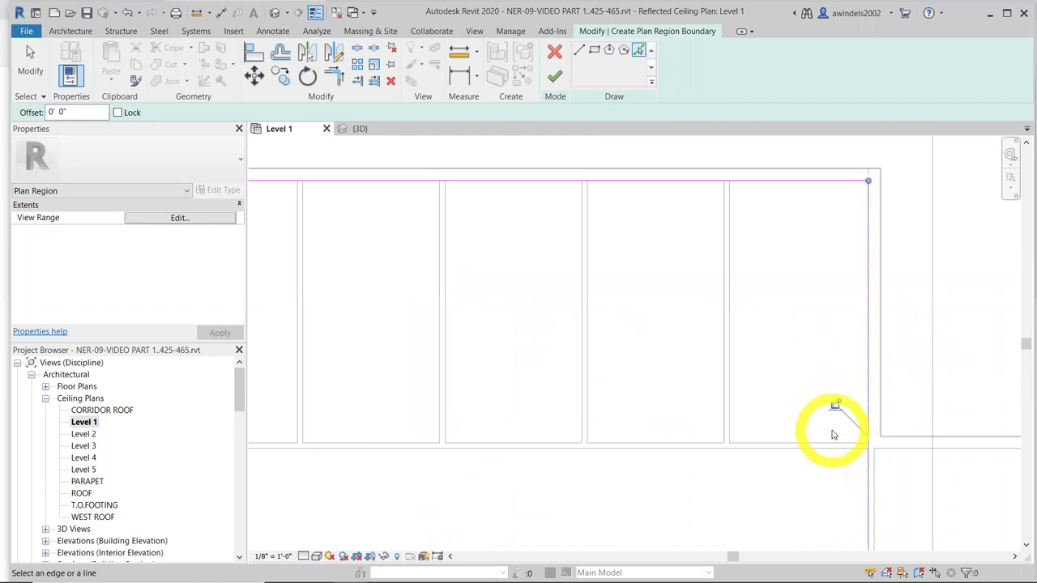
click(833, 438)
scroll(576, 424, down, 3)
scroll(521, 436, up, 2)
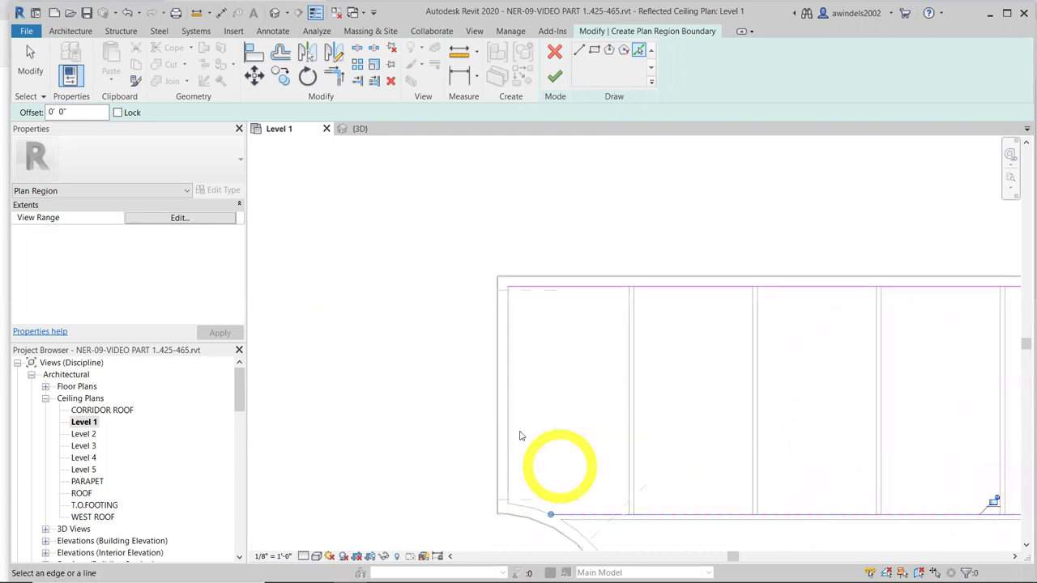
click(509, 418)
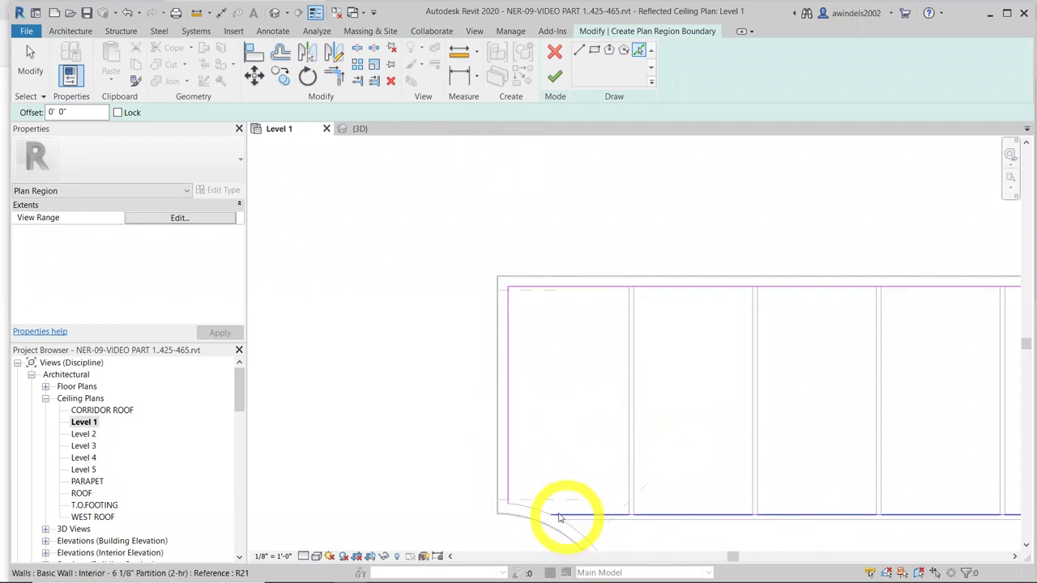
Extend the left and bottom boundary lines and add a short boundary segment along the wall
click(505, 503)
drag(510, 505, 506, 539)
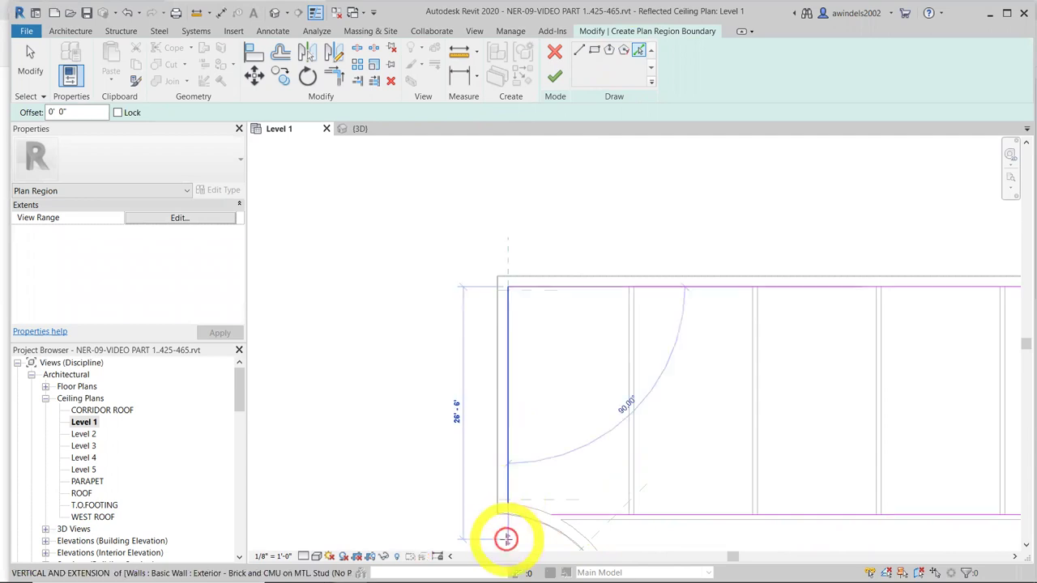
click(563, 513)
drag(551, 513, 458, 503)
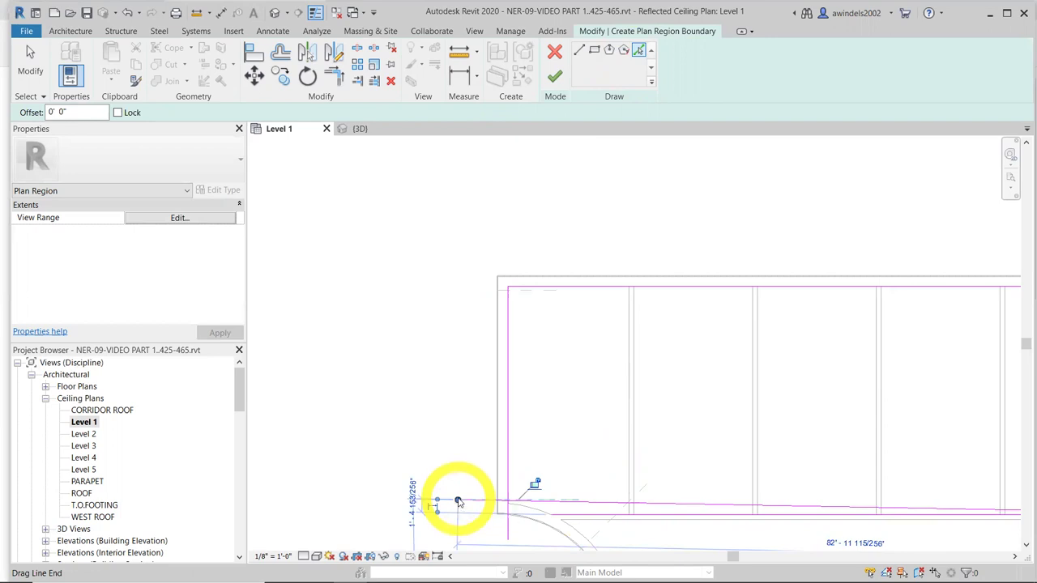
drag(458, 503, 462, 496)
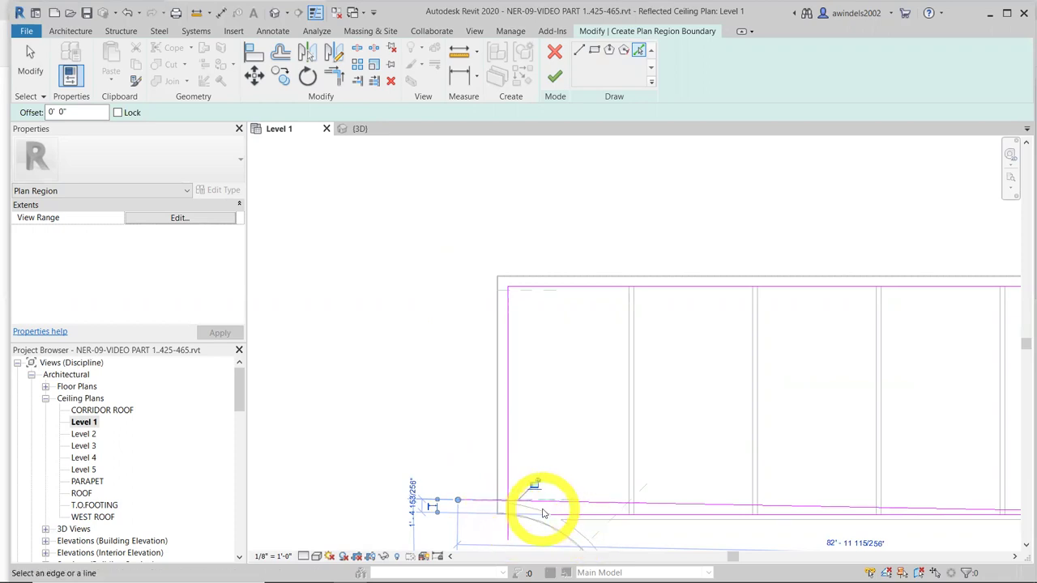
click(590, 514)
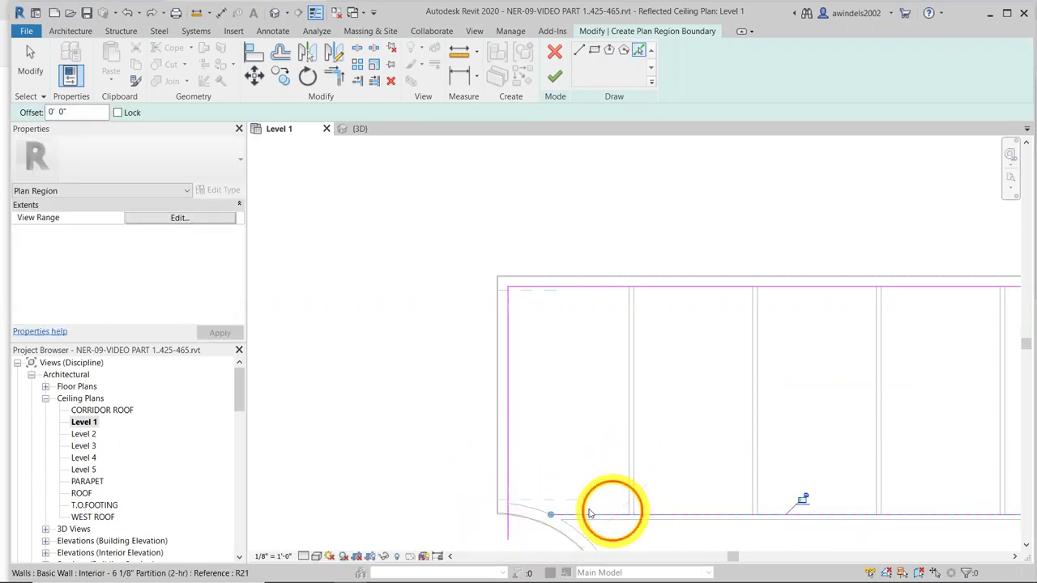
click(551, 514)
click(468, 523)
key(Escape)
Trim the left and bottom boundary lines into a corner with Trim/Extend to Corner
click(331, 80)
click(510, 363)
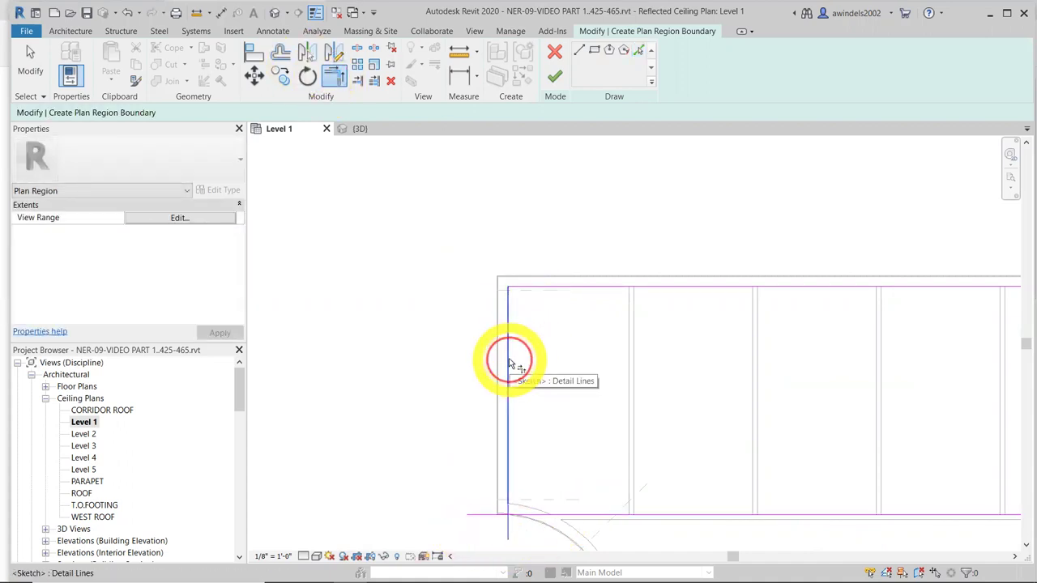
click(577, 514)
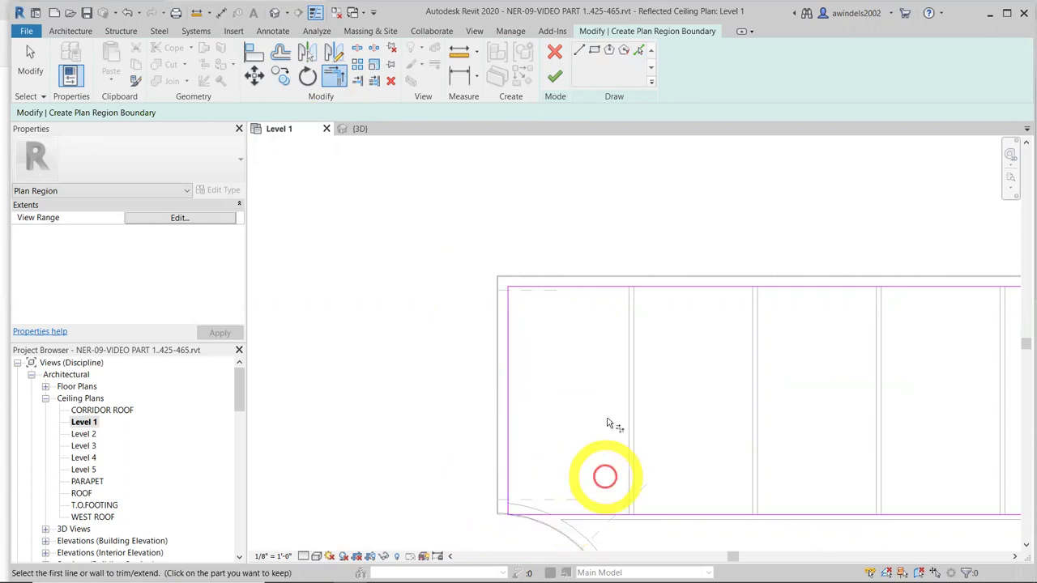
middle_drag(759, 397, 381, 331)
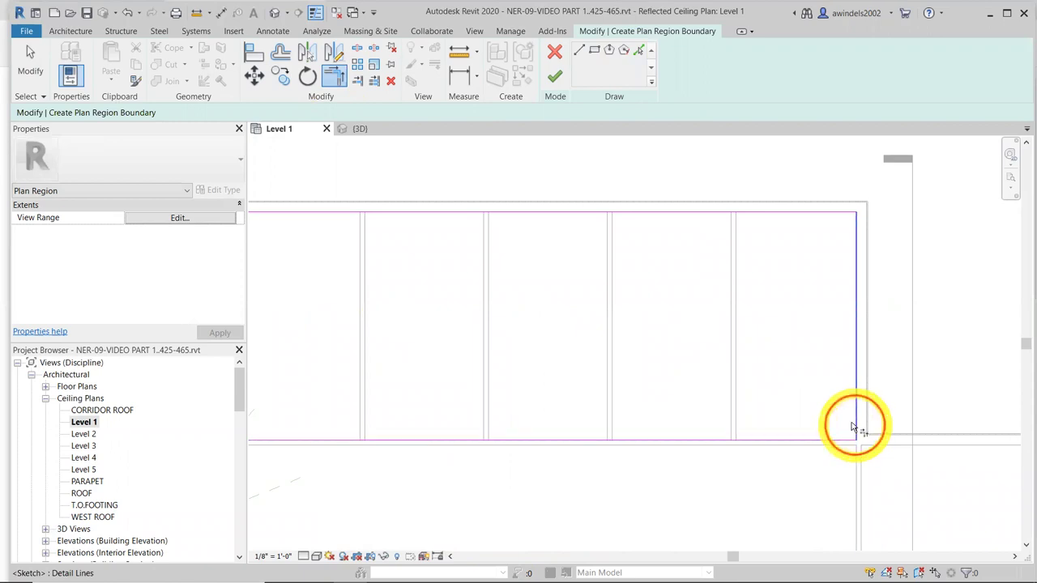
scroll(731, 317, down, 3)
middle_drag(618, 306, 625, 325)
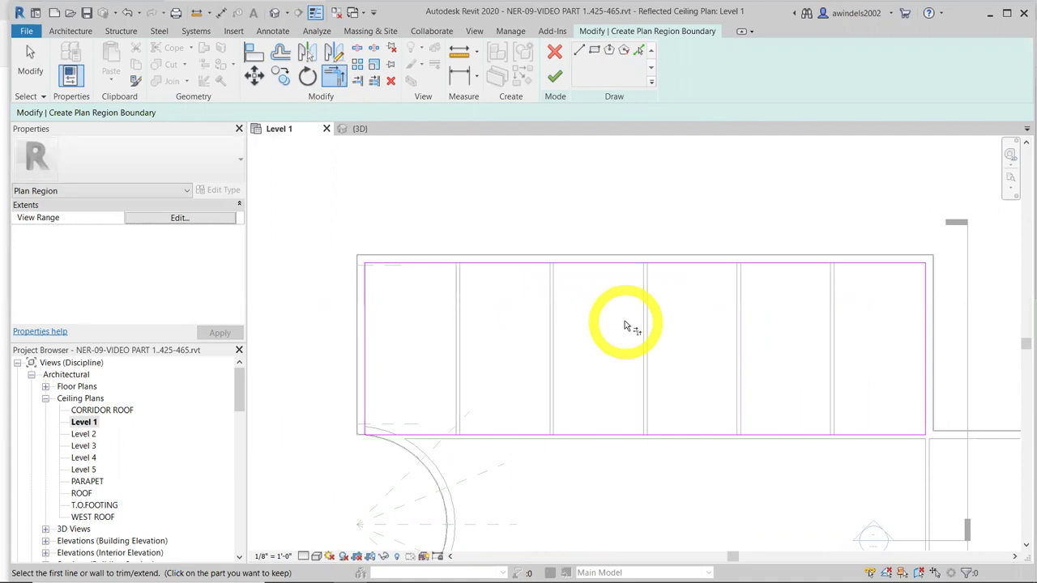
key(Escape)
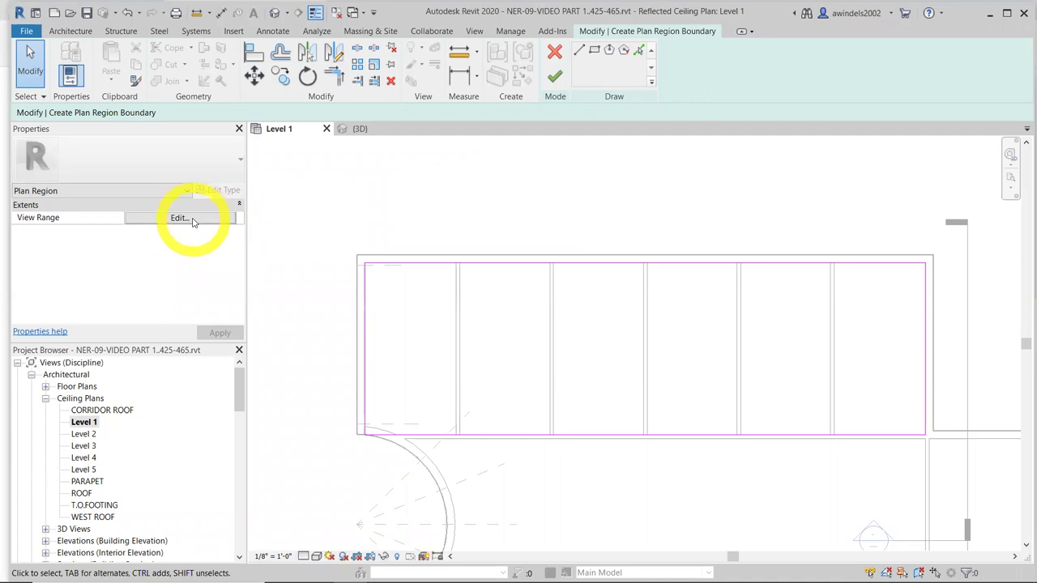
In the plan region's View Range, set the view depth offset to 16' 0"
click(183, 219)
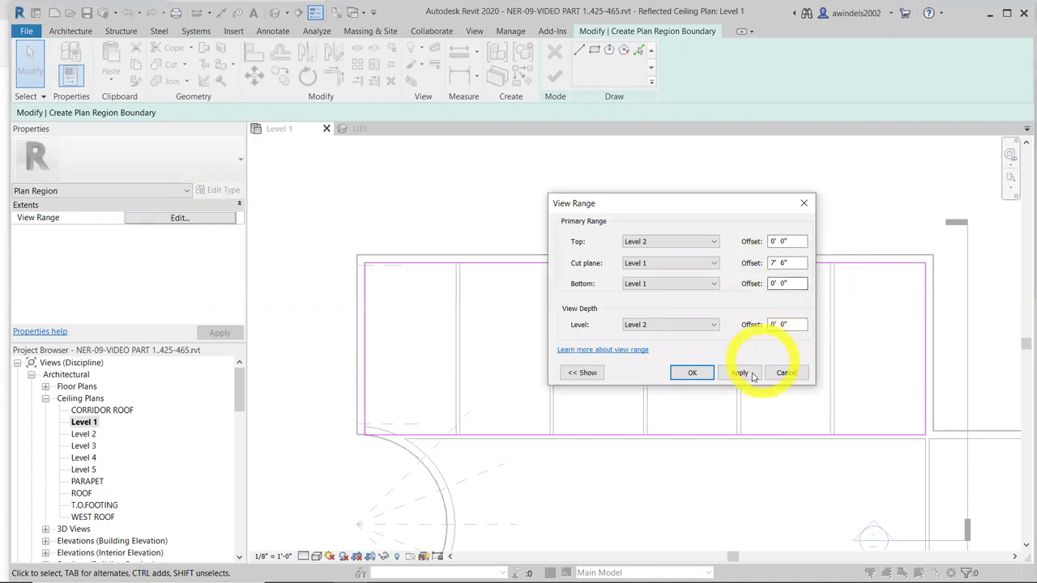
click(585, 373)
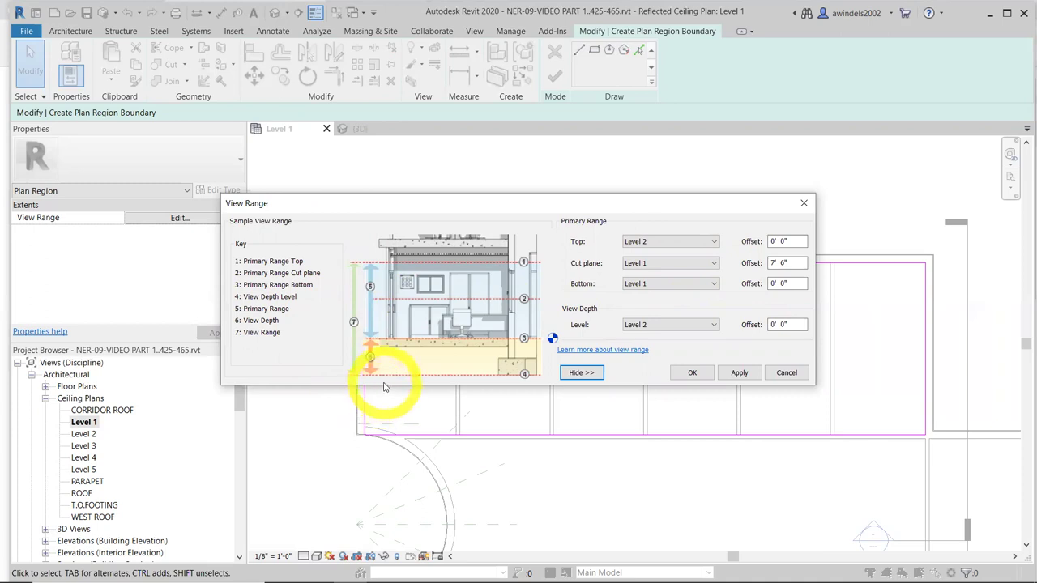
click(776, 263)
click(773, 292)
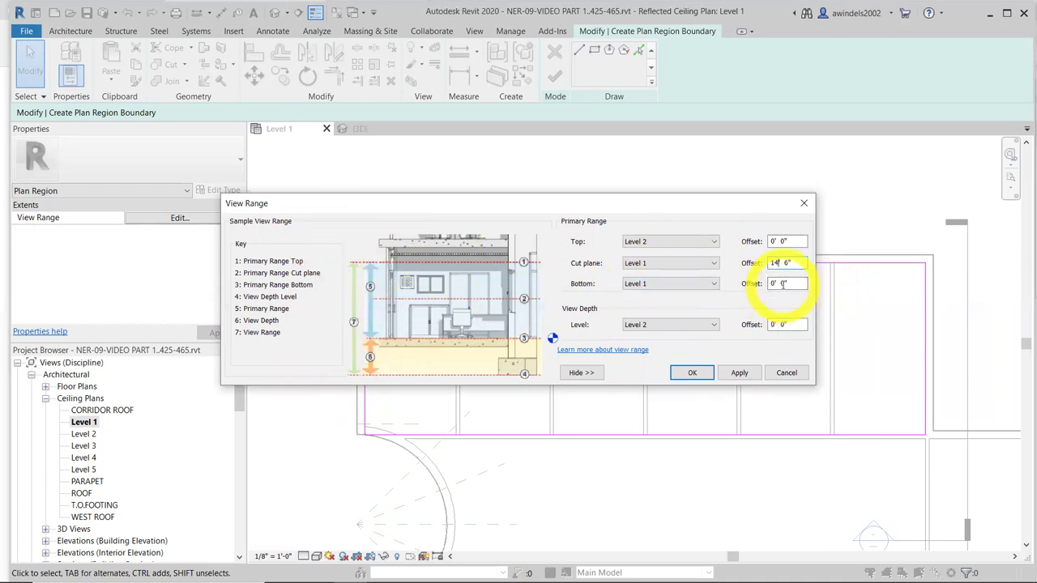
double_click(791, 324)
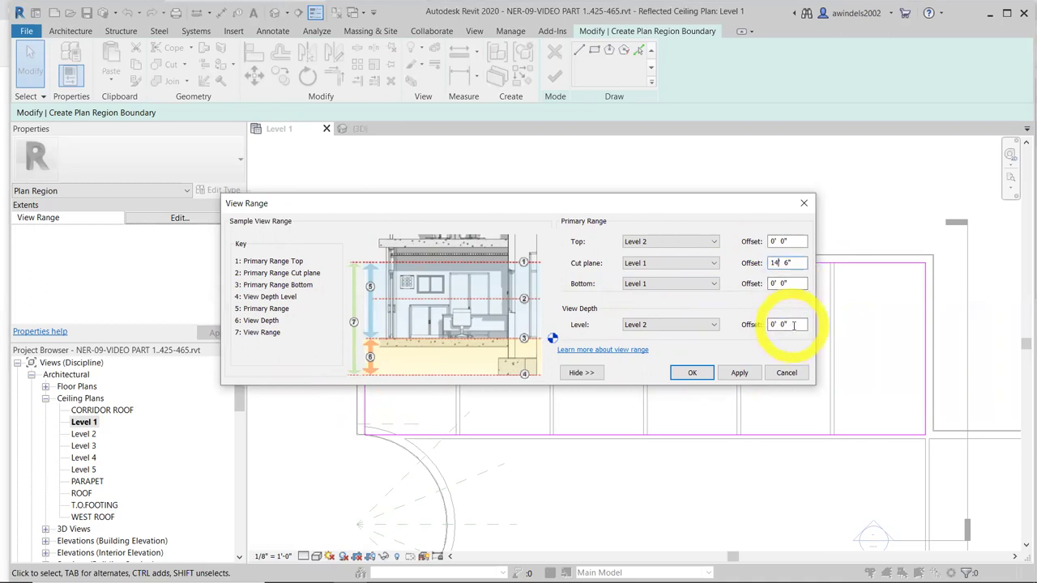
text(16)
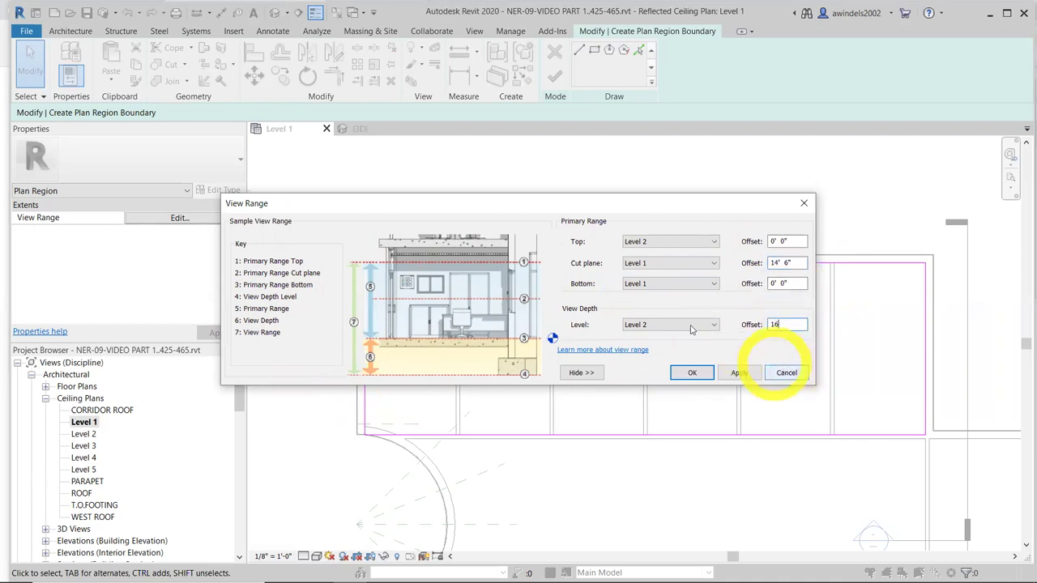
click(768, 270)
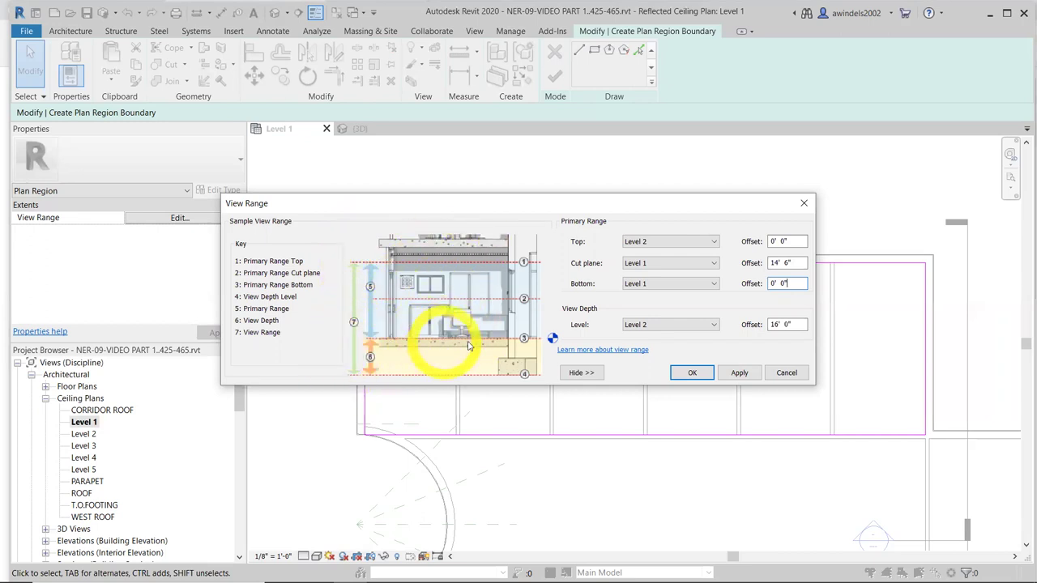
Enter a 7' 6" bottom offset, dismissing the repeated clip plane errors
click(794, 285)
click(784, 241)
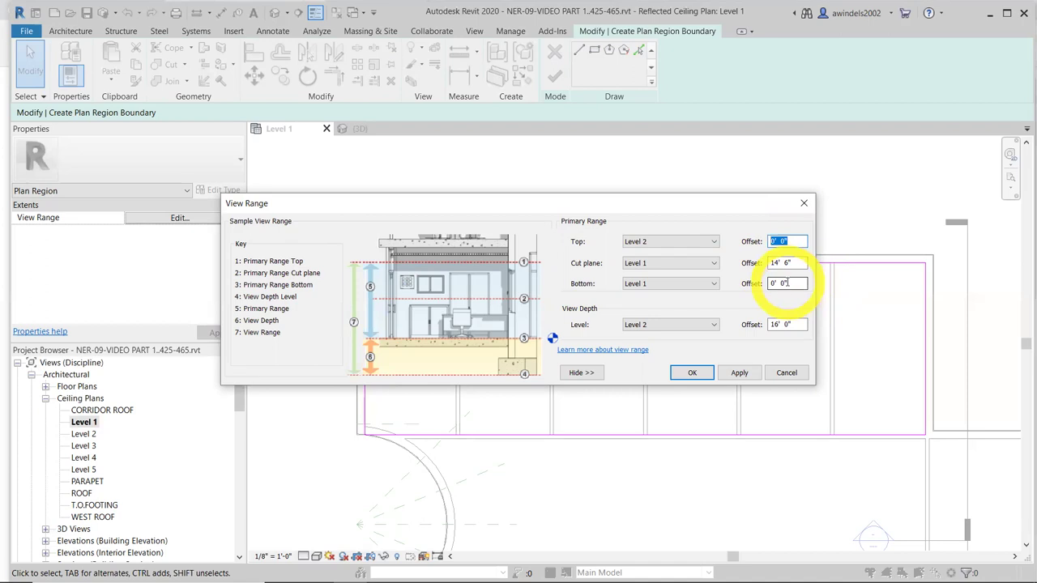
click(690, 372)
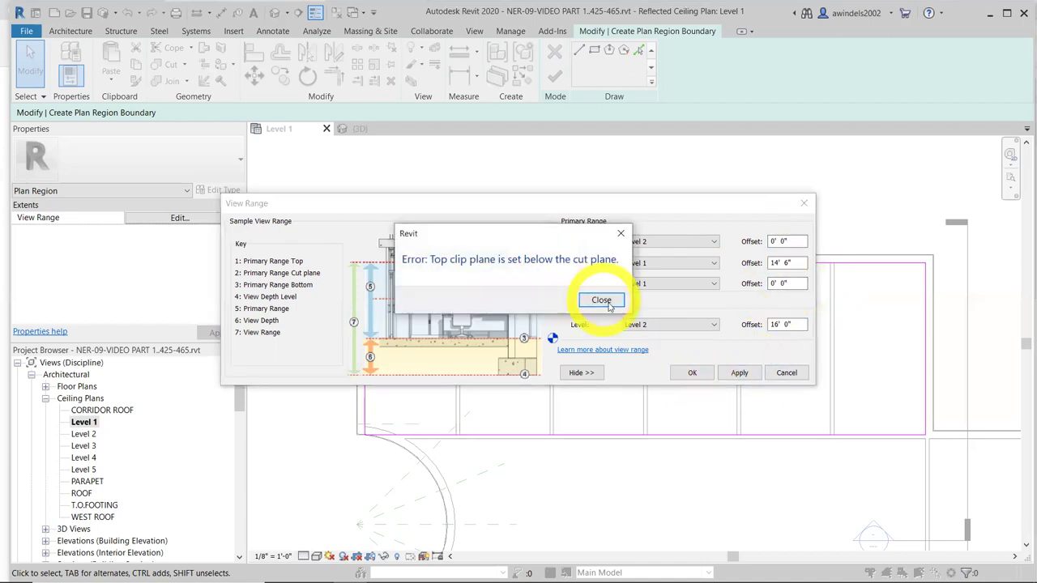
click(600, 301)
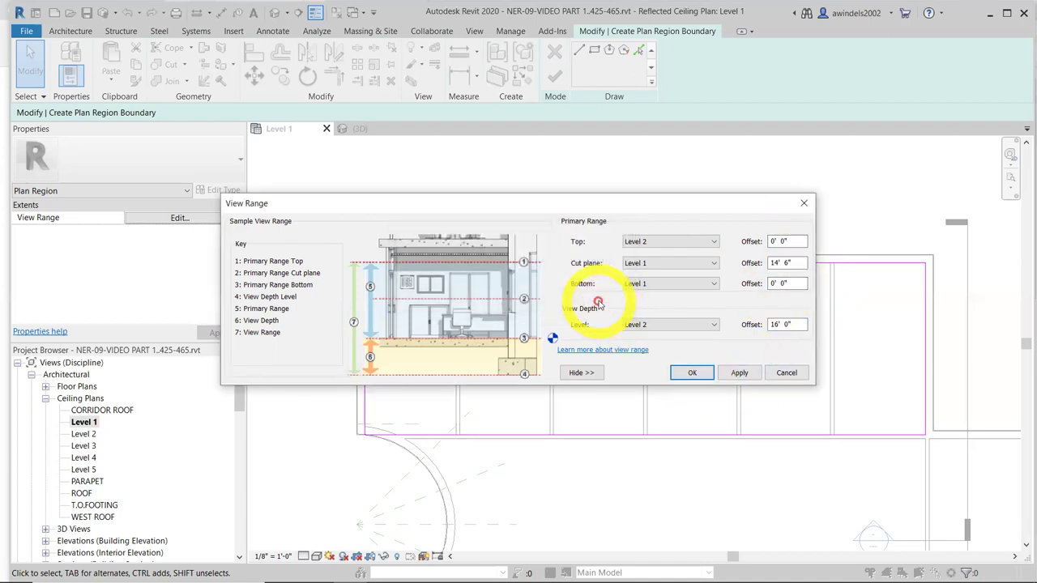
click(779, 282)
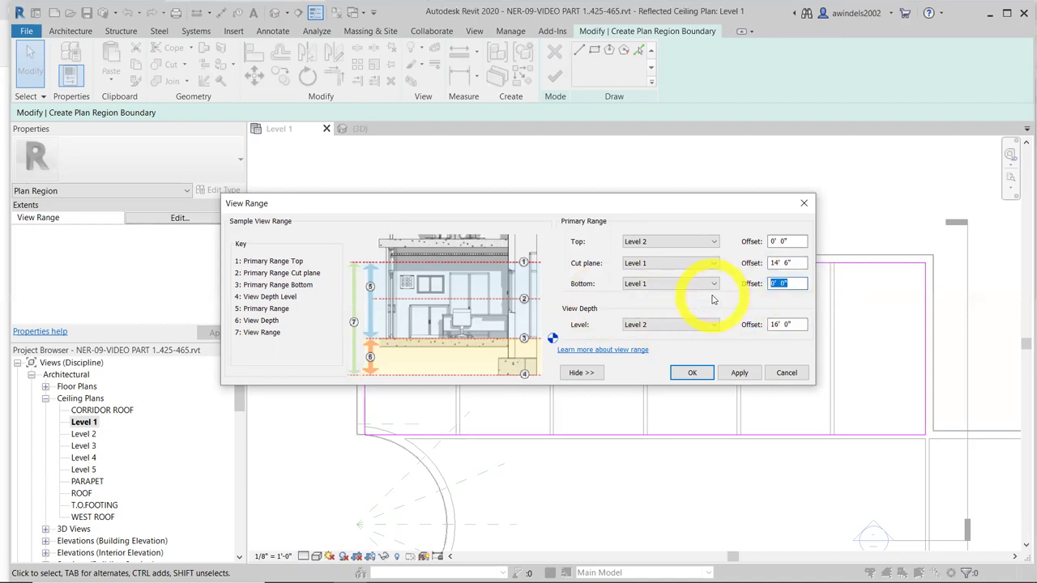
text(7)
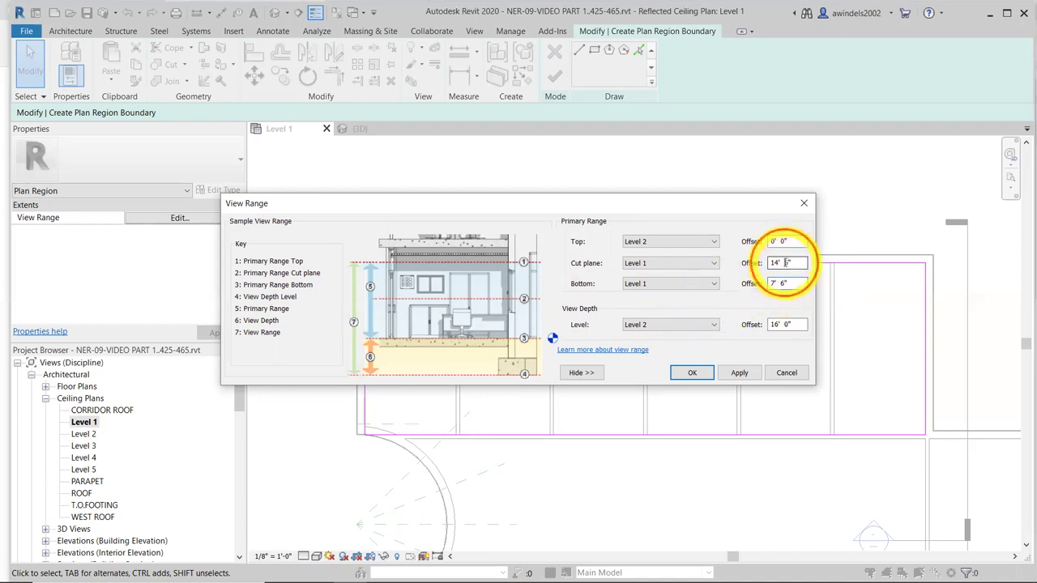
click(701, 374)
click(598, 312)
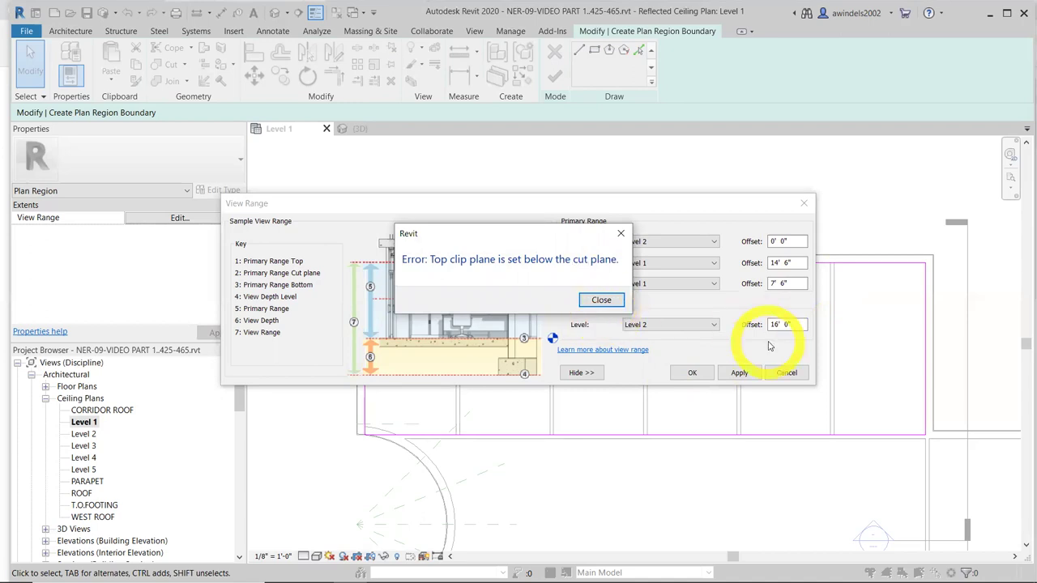
click(616, 300)
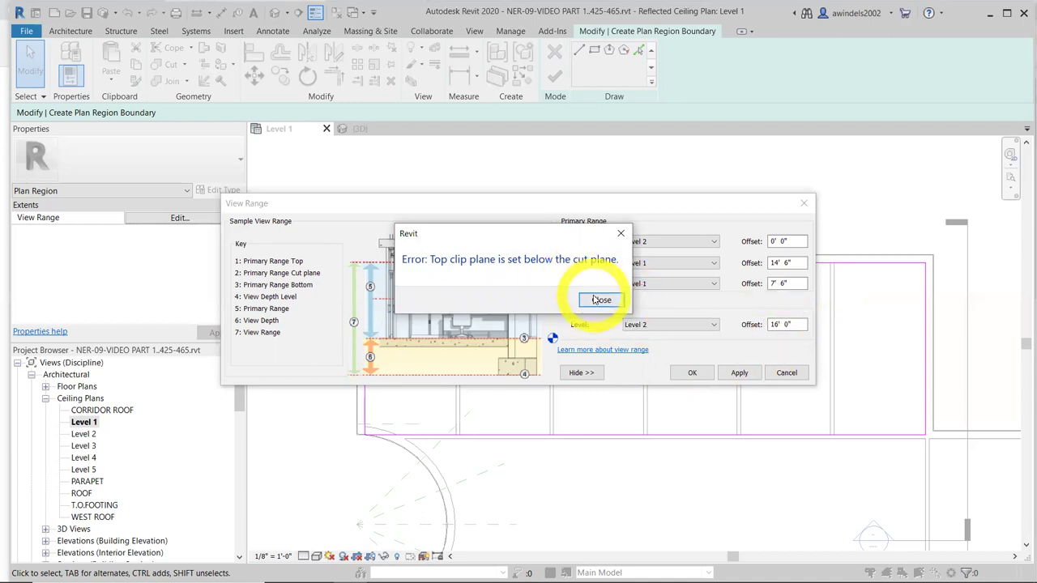
click(600, 300)
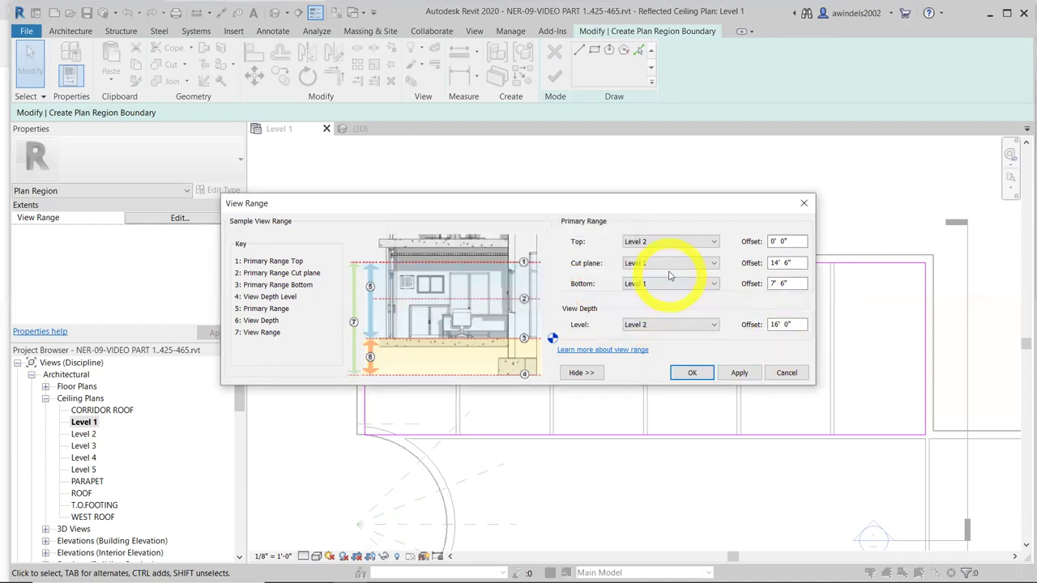
Set the top of the view range to Level 3 and accept it
click(670, 242)
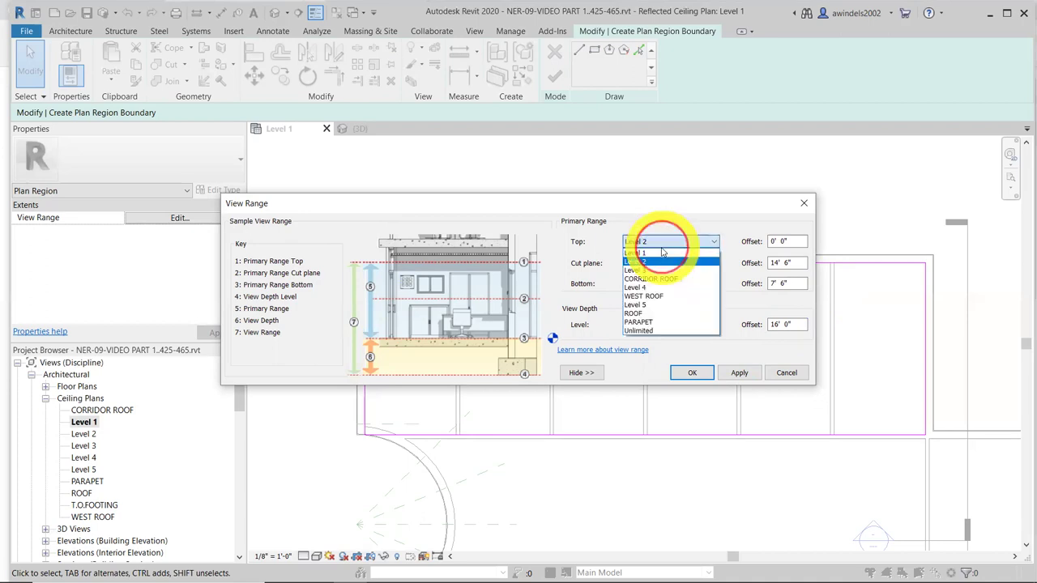
click(660, 271)
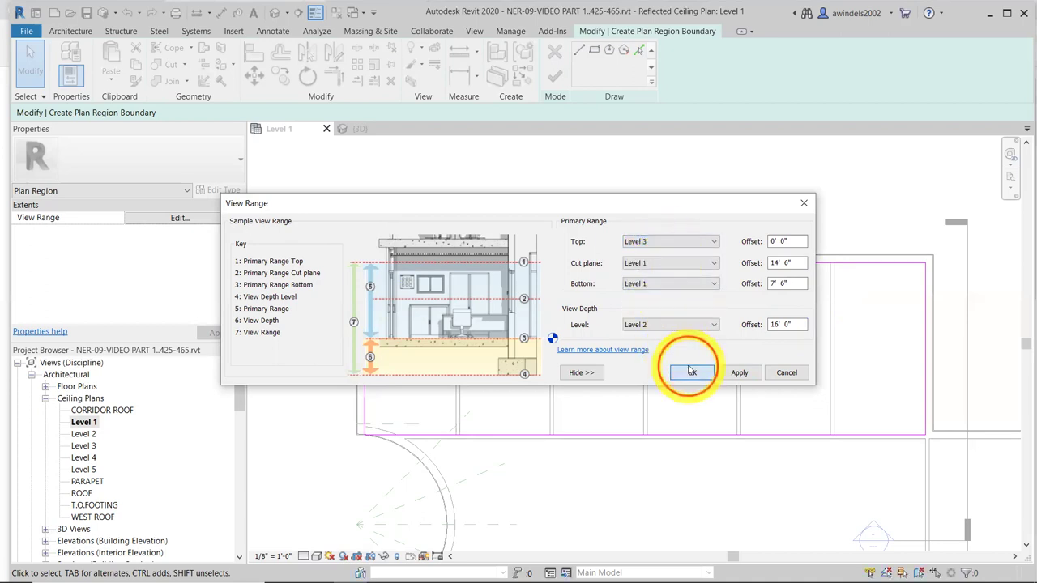
click(690, 373)
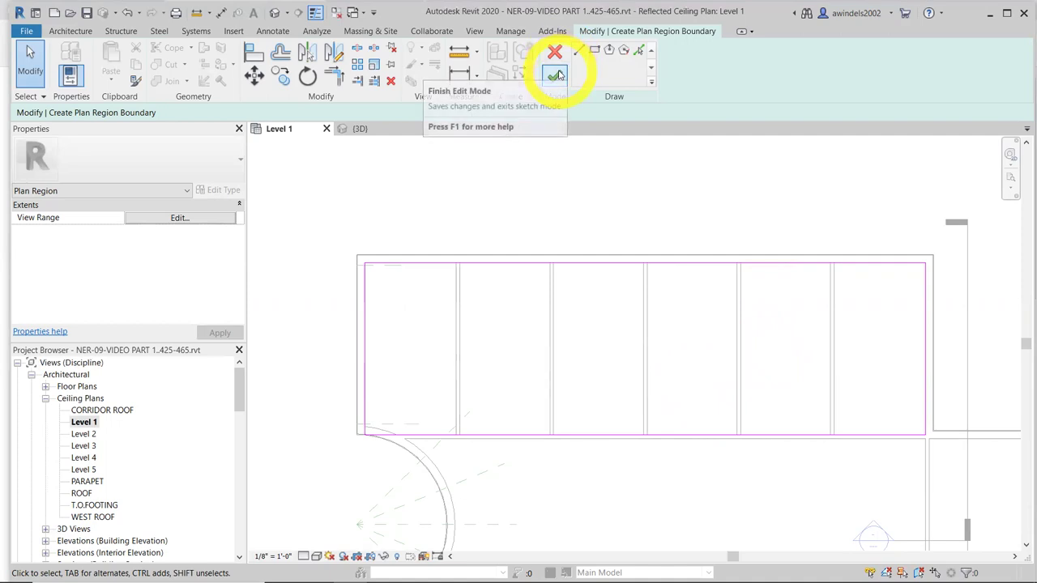
Attempt to finish the plan region sketch, which fails with a 'Lines cannot intersect' error
click(555, 75)
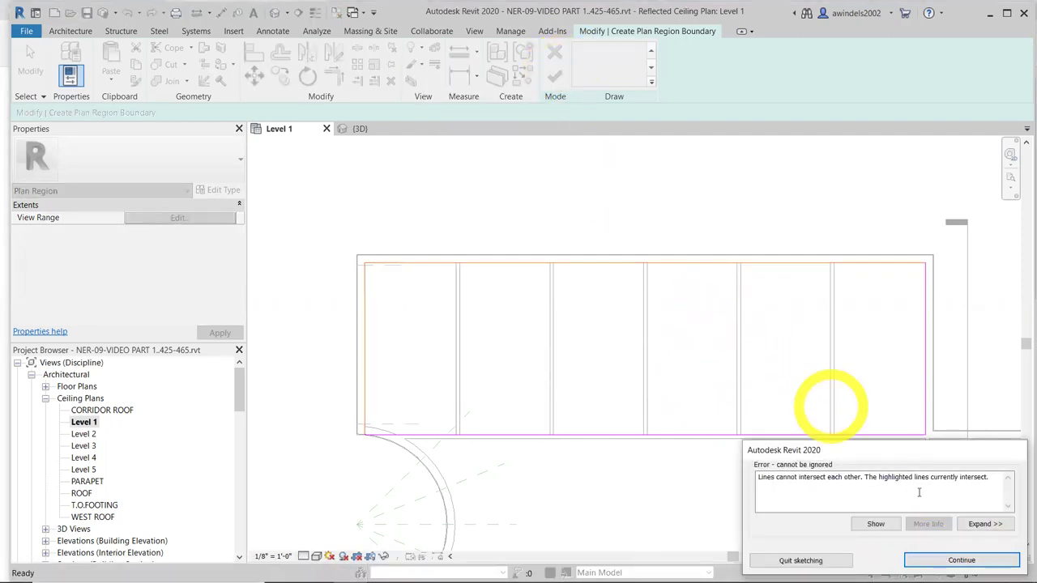
Dismiss the error, then extend the bottom line leftward and adjust the left line's bottom end
click(950, 561)
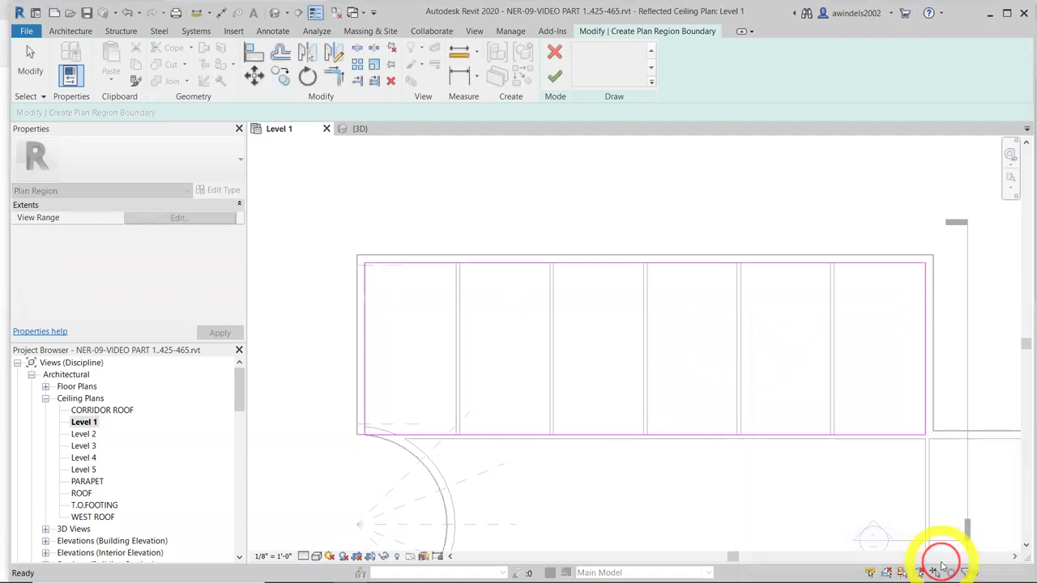
click(889, 262)
scroll(923, 255, up, 3)
scroll(898, 319, up, 1)
scroll(634, 349, down, 4)
scroll(634, 349, down, 1)
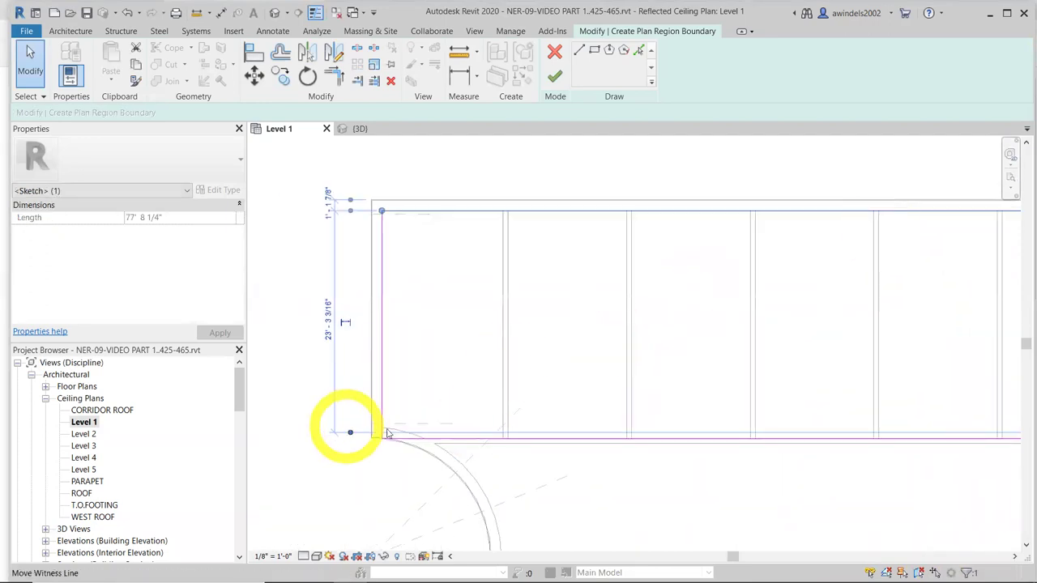
scroll(381, 454, up, 4)
scroll(501, 480, up, 2)
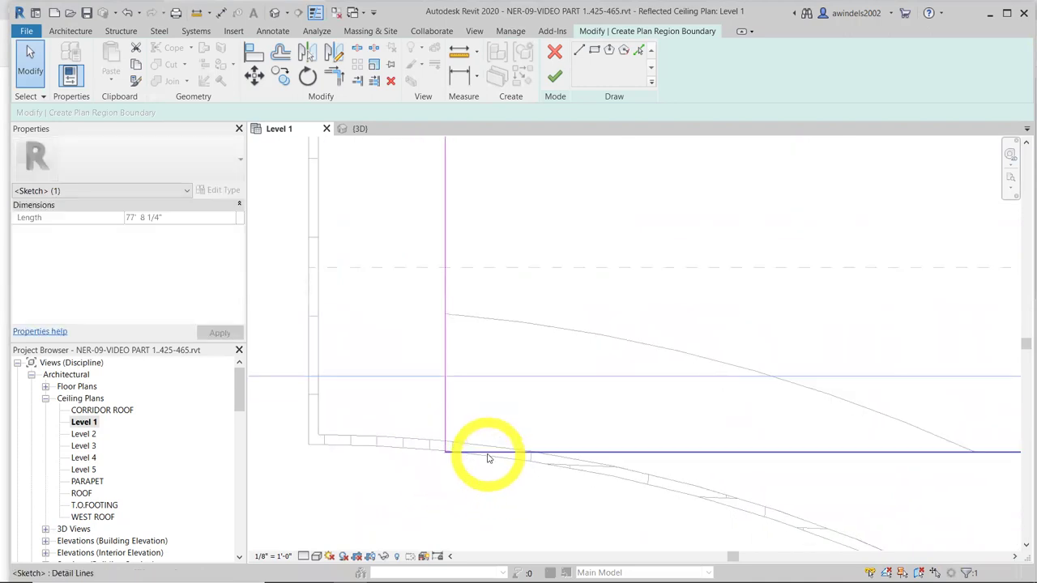
click(470, 451)
scroll(446, 442, up, 3)
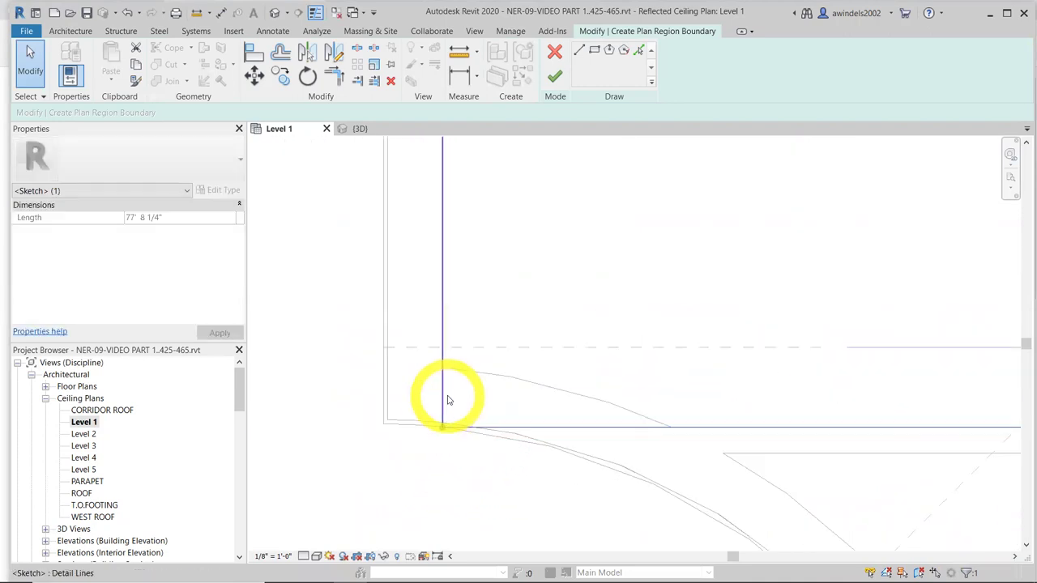
drag(445, 409, 299, 406)
drag(445, 405, 463, 497)
click(495, 480)
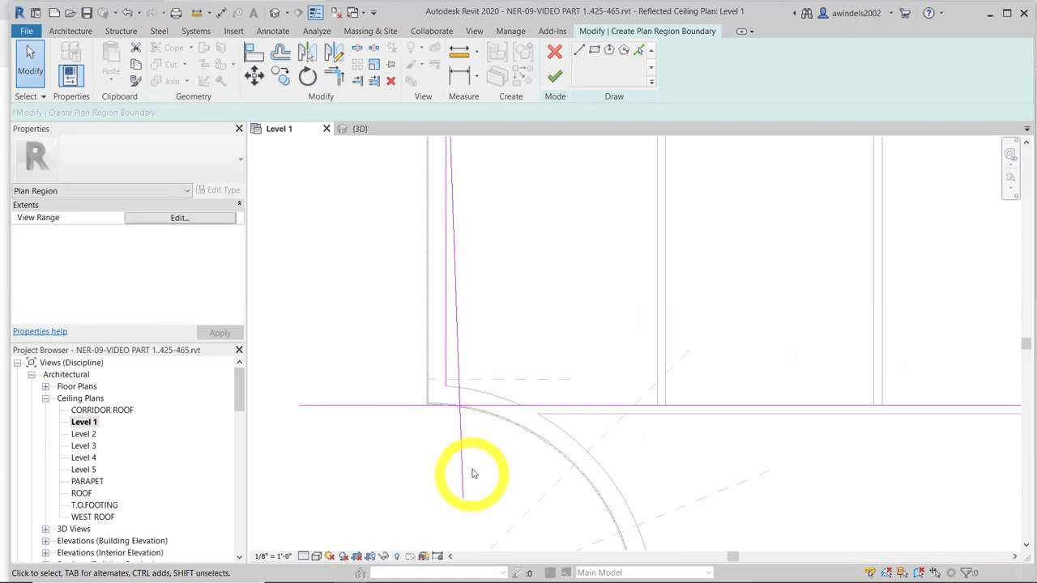
Delete the slanted and extra vertical sketch lines and extend the remaining vertical line down
click(447, 379)
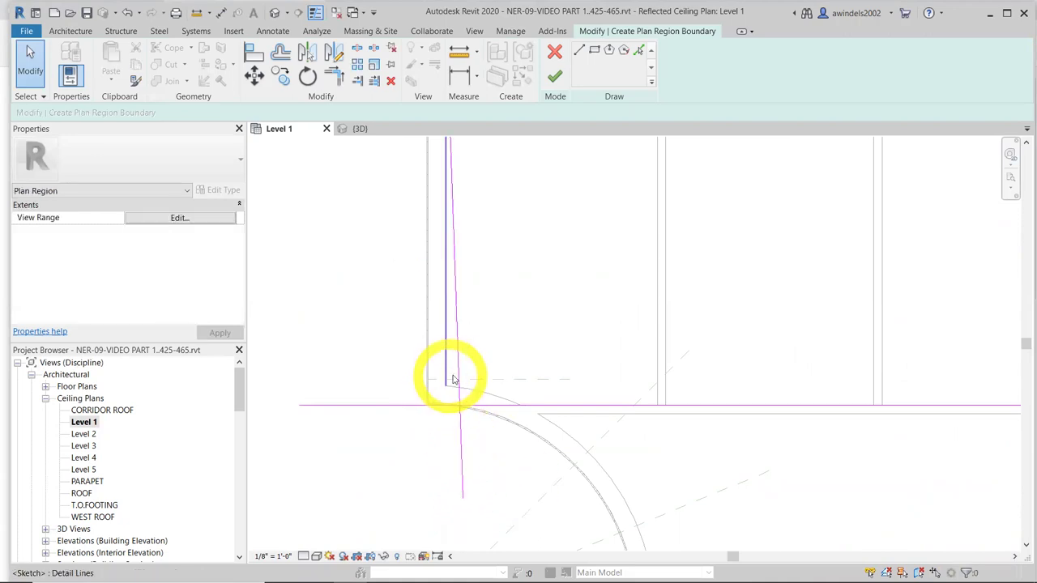
click(454, 370)
click(456, 369)
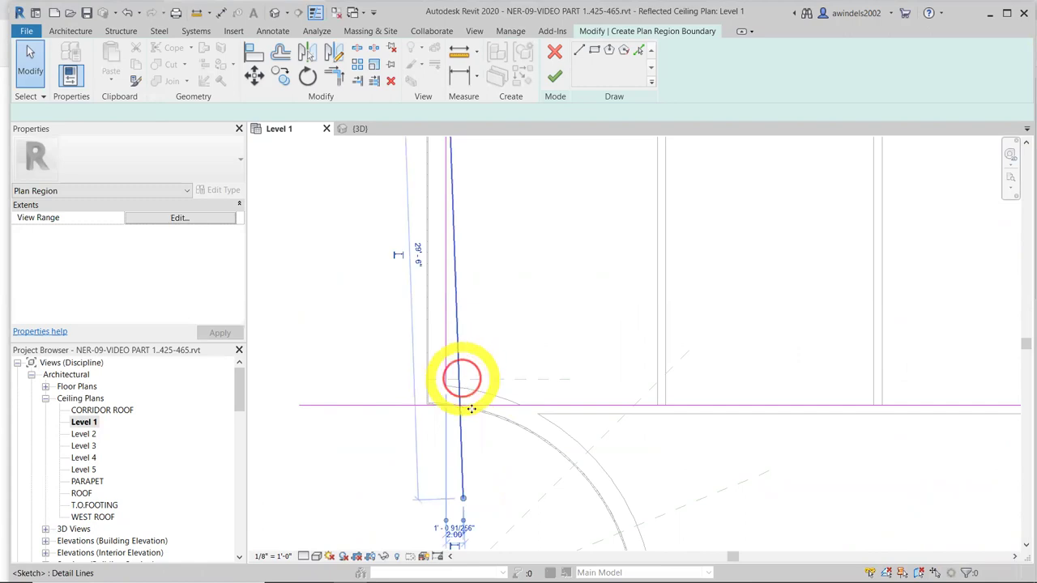
click(480, 491)
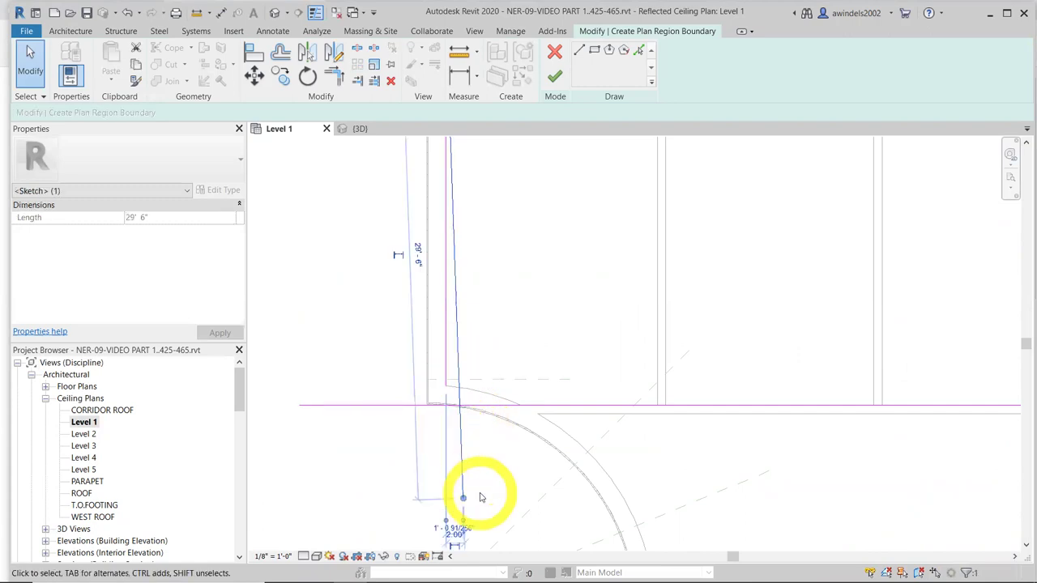
key(Delete)
click(452, 365)
key(Delete)
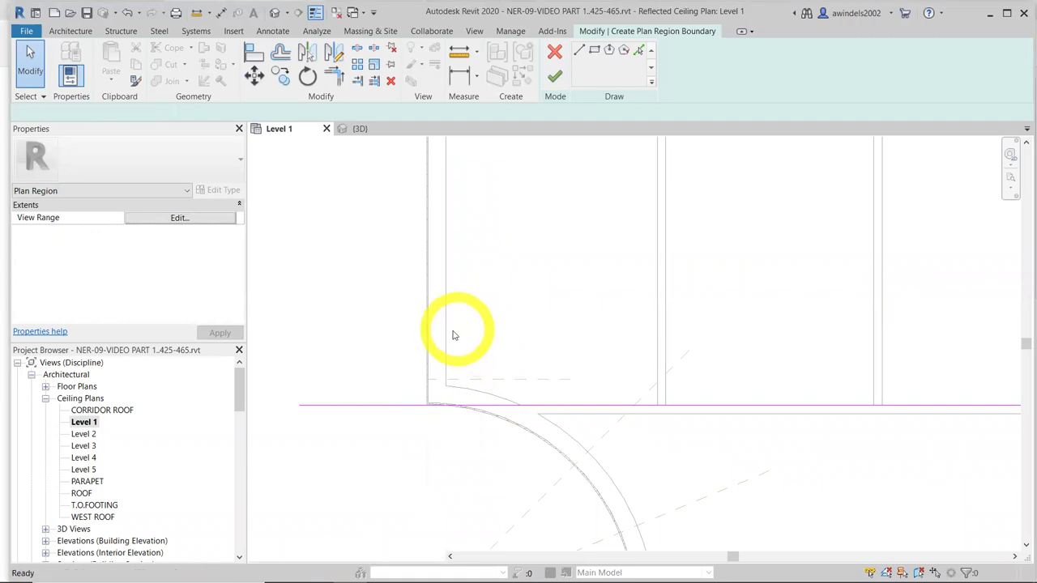
click(445, 357)
drag(445, 384, 445, 481)
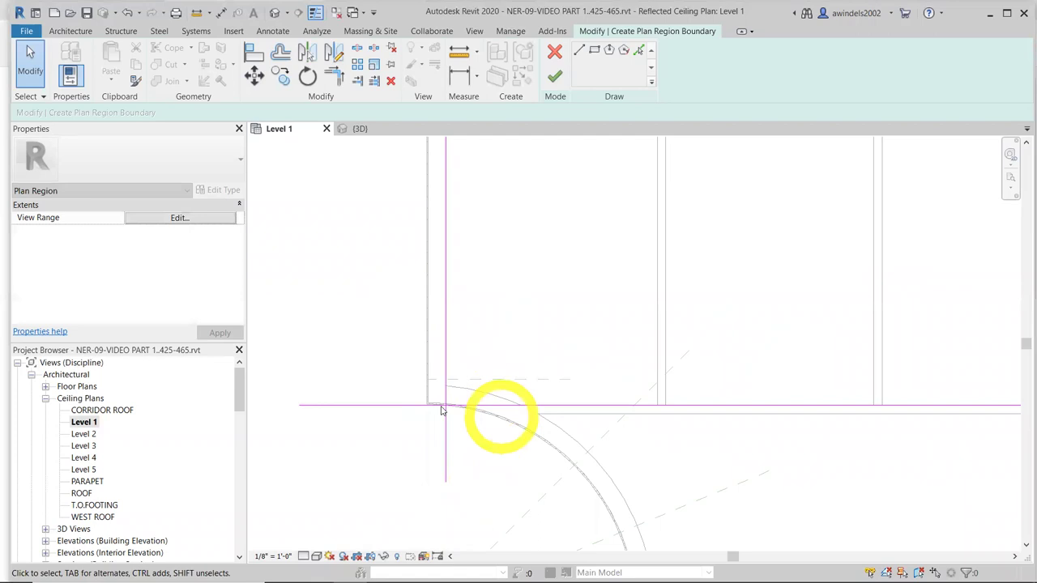
Drag the horizontal boundary line's left end further left past the vertical line
click(631, 416)
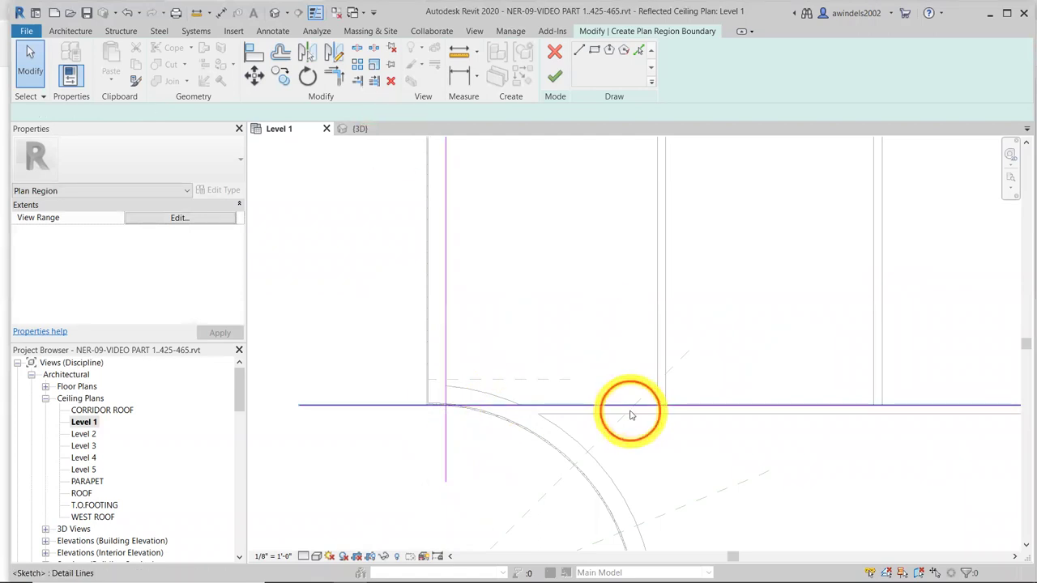
click(690, 474)
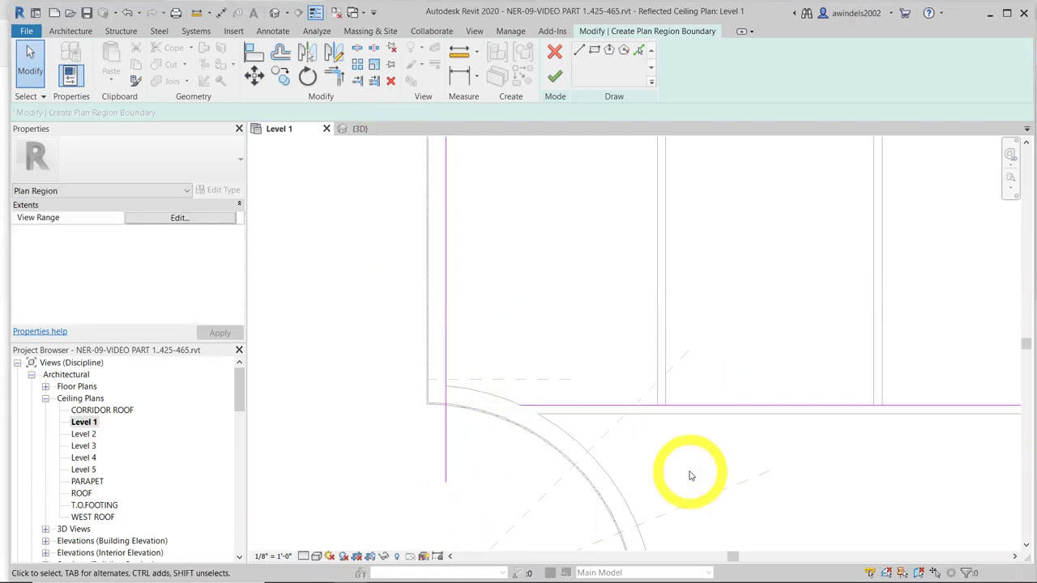
click(722, 410)
drag(722, 410, 732, 462)
key(Escape)
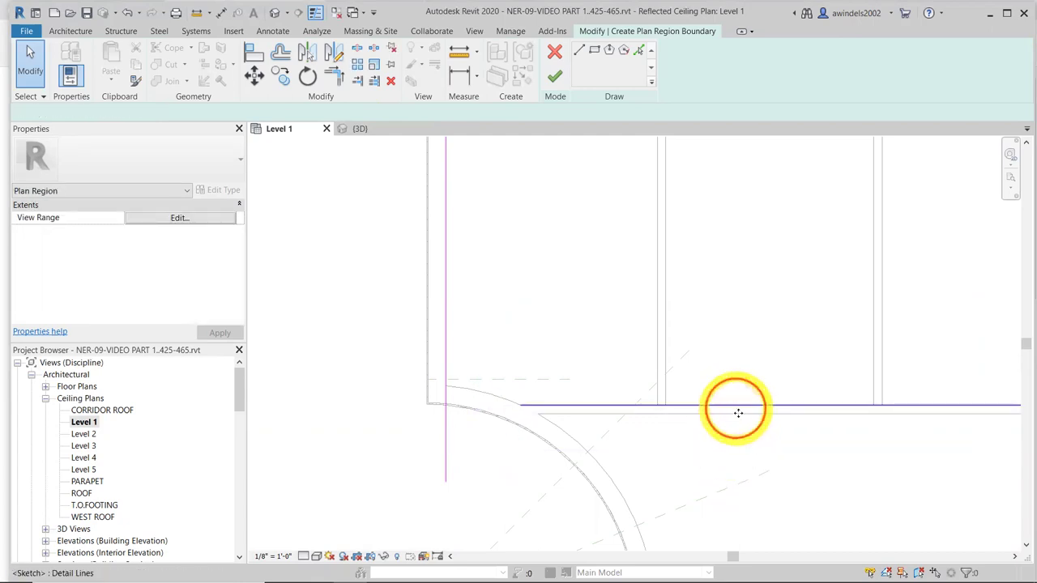
click(738, 414)
click(771, 459)
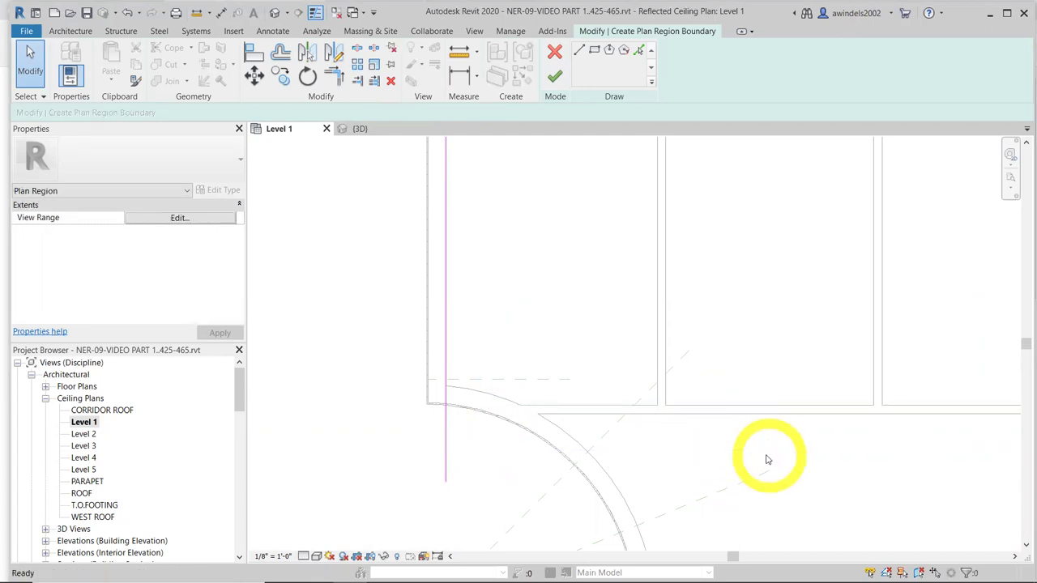
click(705, 409)
click(541, 401)
drag(541, 401, 389, 398)
scroll(476, 327, down, 2)
scroll(477, 327, up, 2)
Check the region's top and right boundary lines, then return to the lower-left corner
click(473, 278)
click(502, 359)
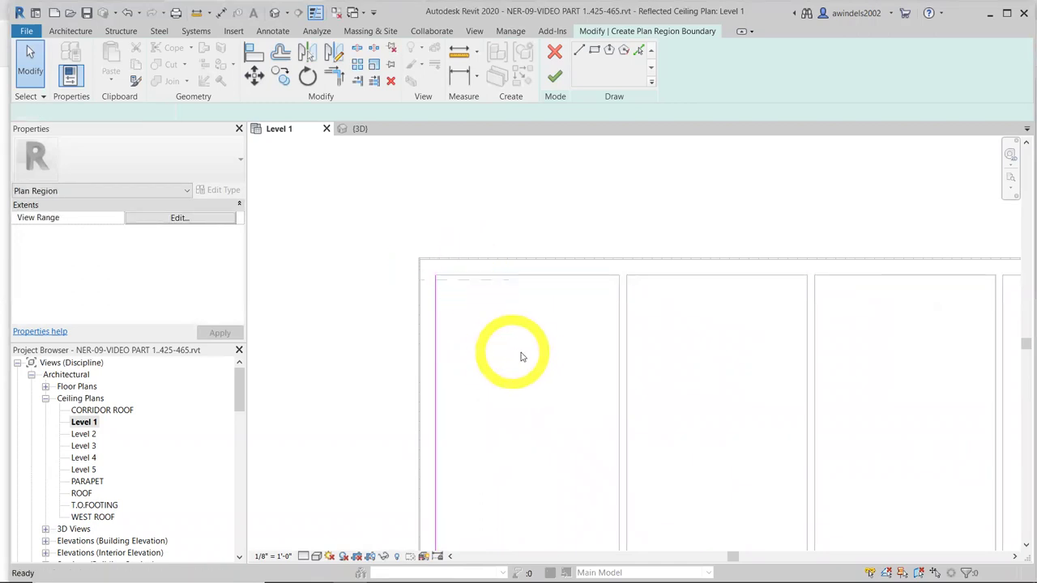
scroll(611, 349, down, 2)
middle_drag(759, 373, 704, 364)
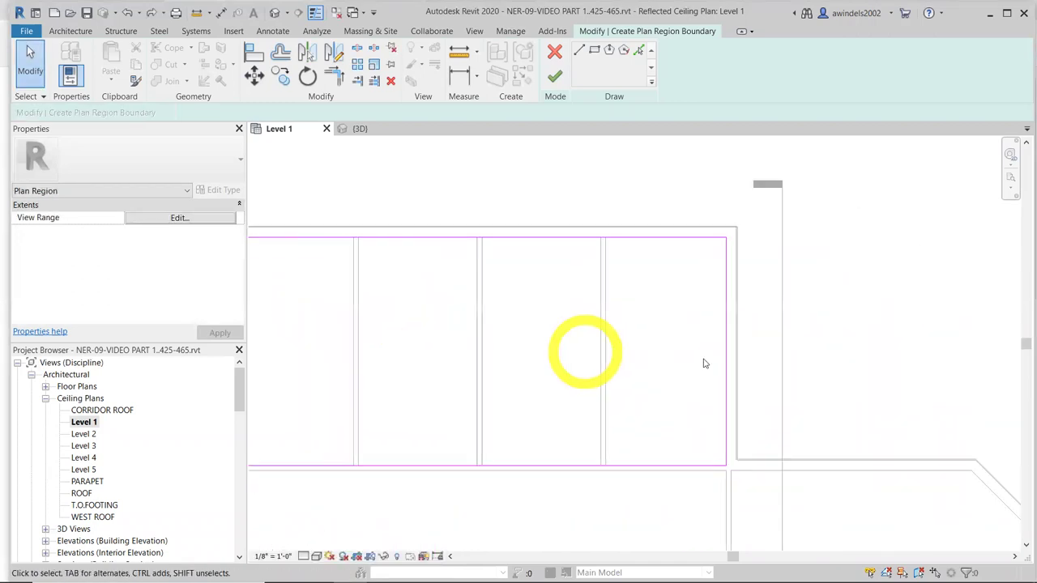
click(726, 341)
click(621, 359)
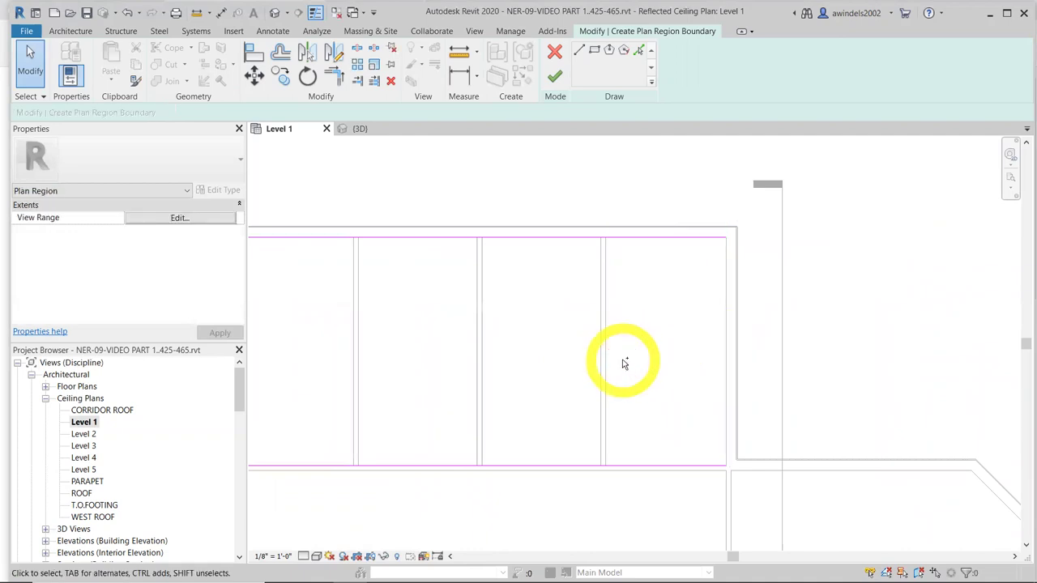
scroll(687, 395, down, 1)
middle_drag(881, 405, 431, 447)
scroll(510, 486, up, 3)
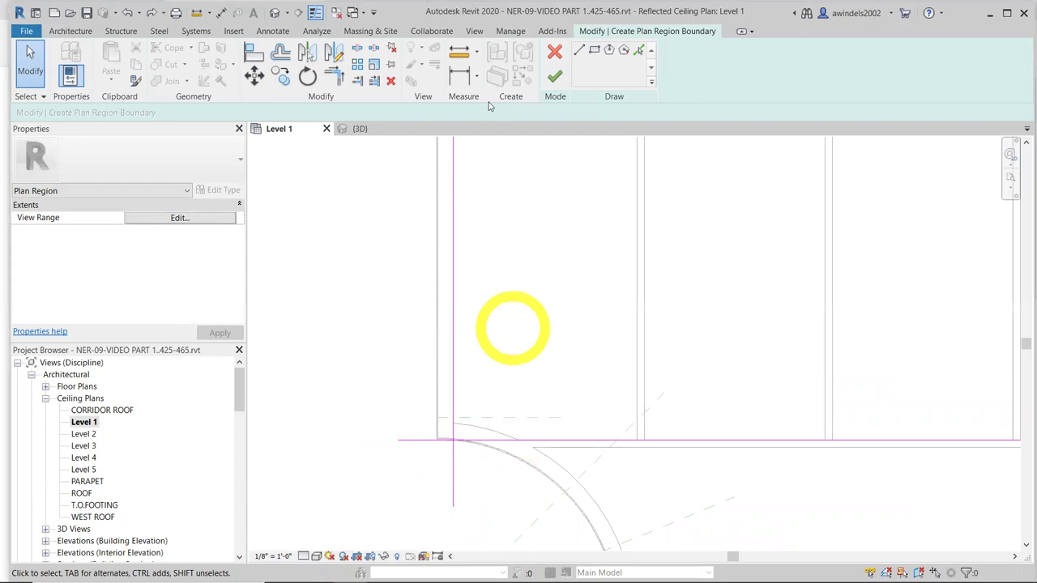
Join the vertical and bottom boundary lines into a corner with Trim/Extend to Corner
click(334, 77)
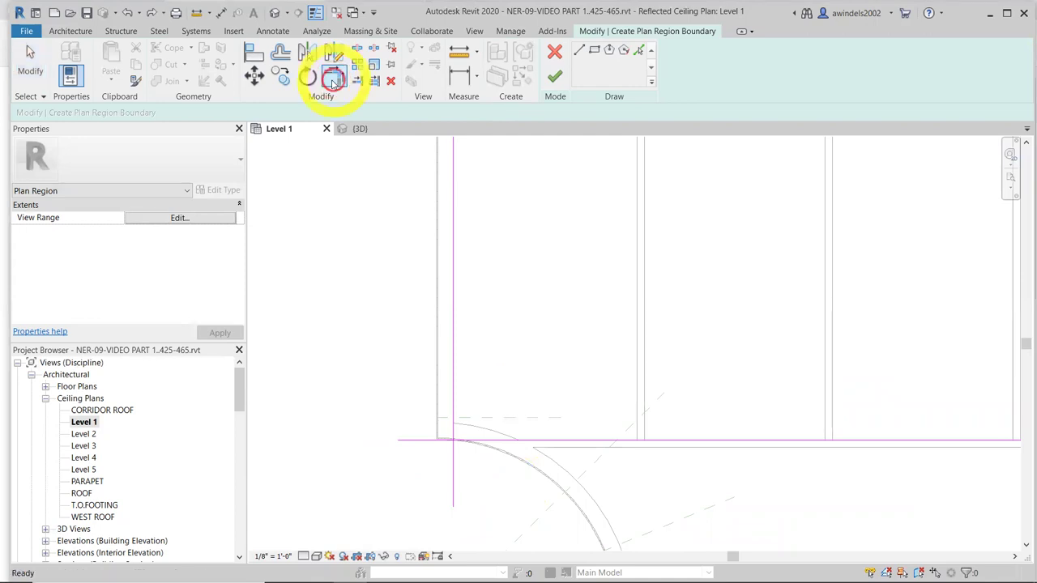
click(454, 412)
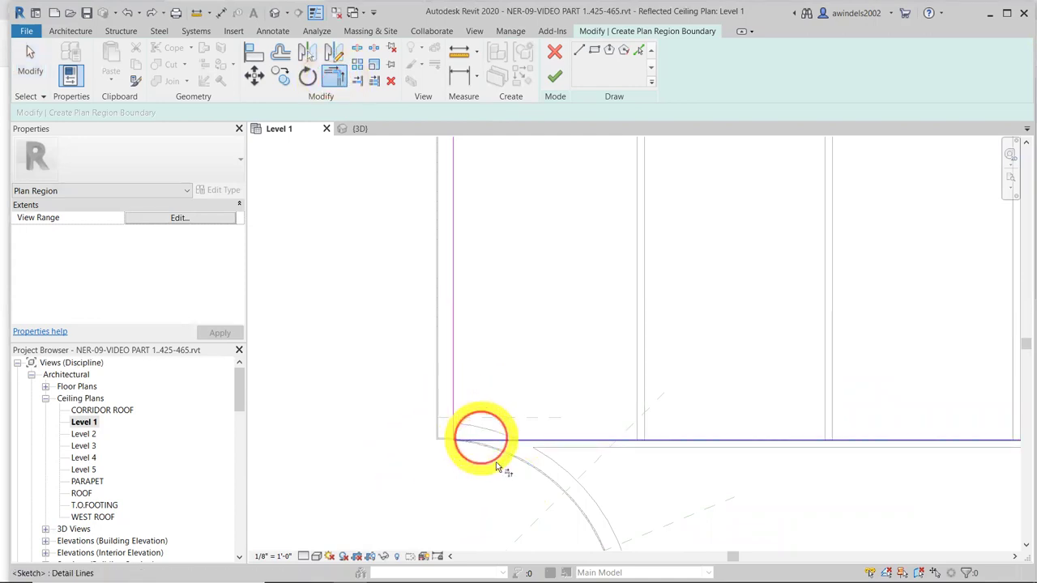
click(479, 439)
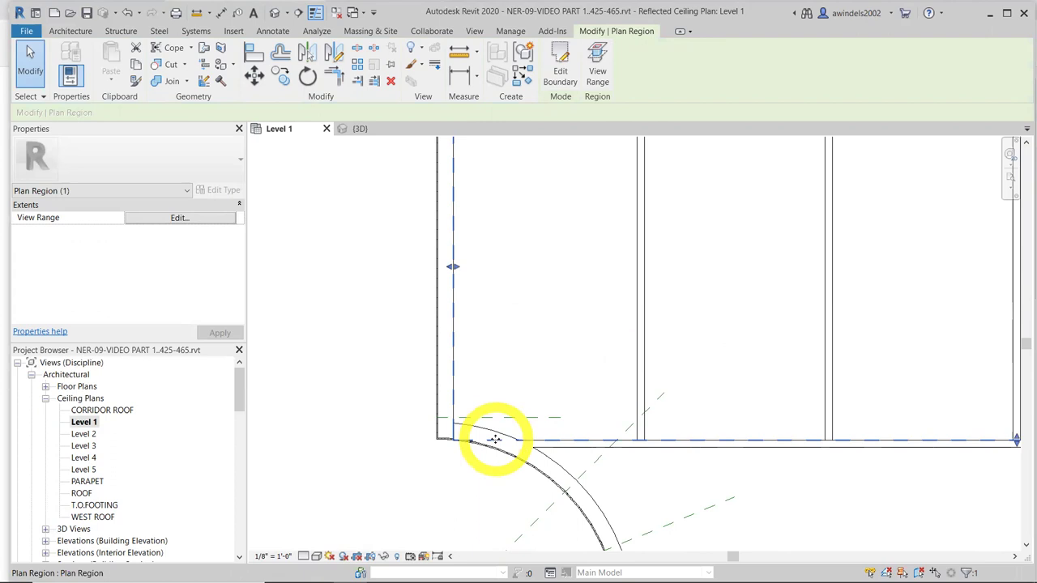
scroll(735, 360, down, 2)
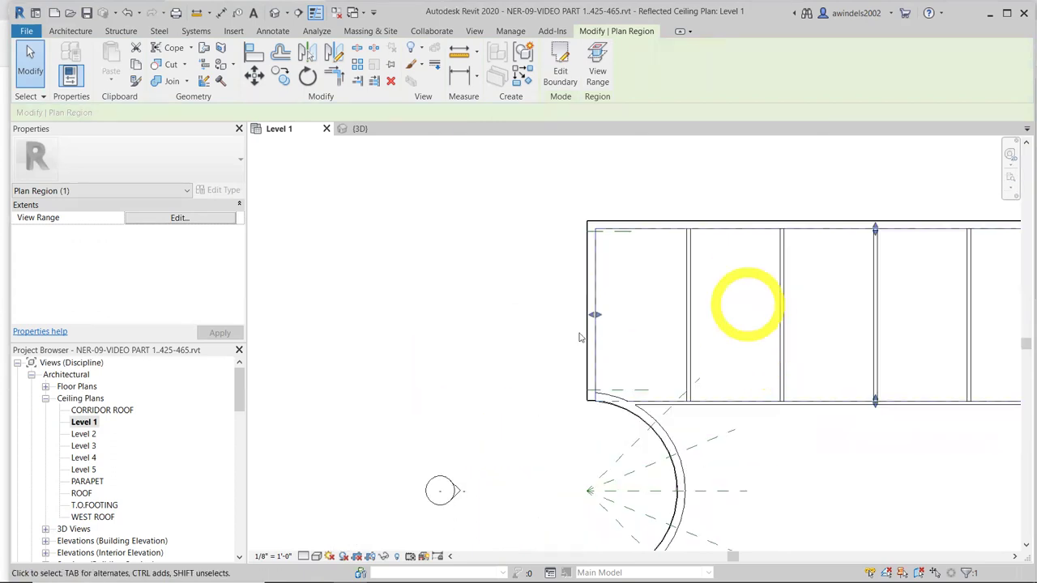
middle_drag(1029, 324, 736, 301)
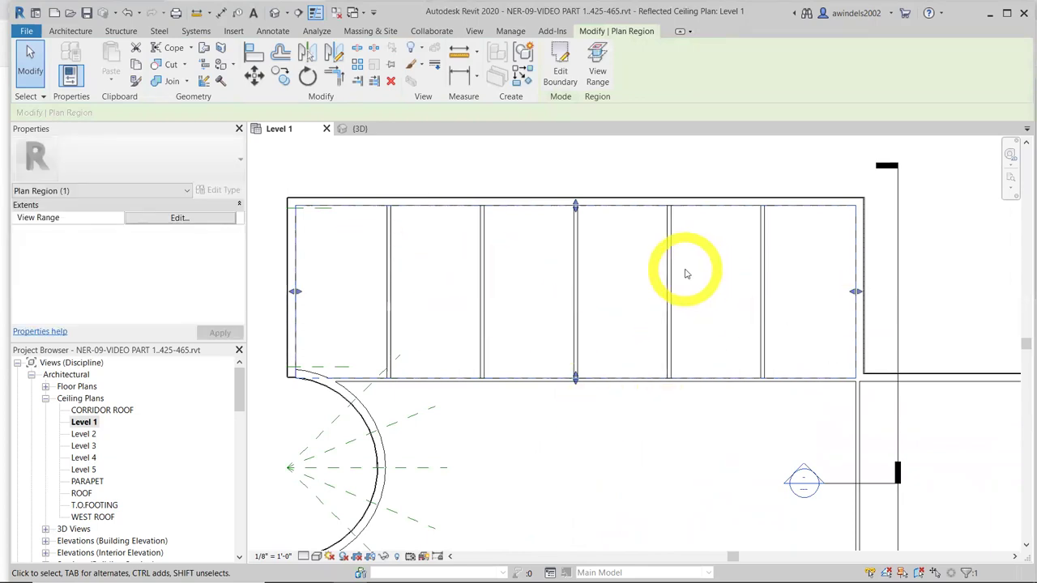
scroll(685, 274, down, 2)
middle_drag(705, 381, 681, 311)
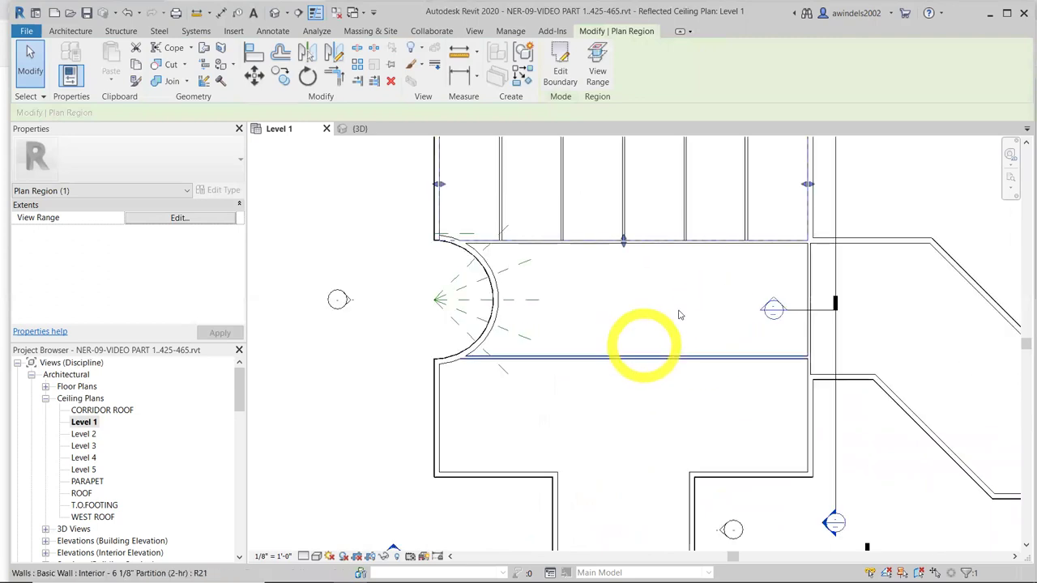
middle_drag(628, 200, 599, 324)
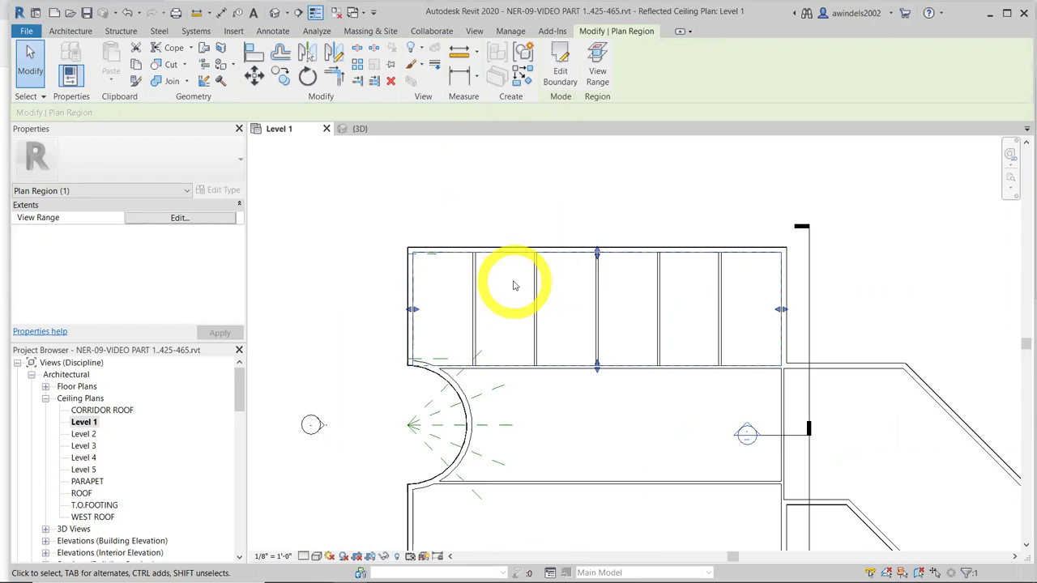
scroll(445, 296, up, 3)
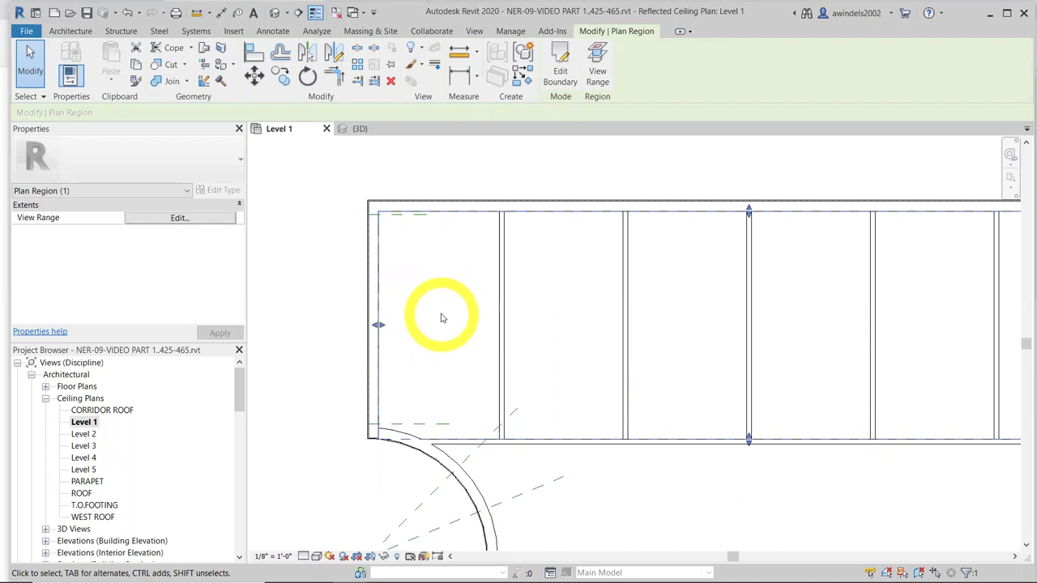
mouse_move(519, 567)
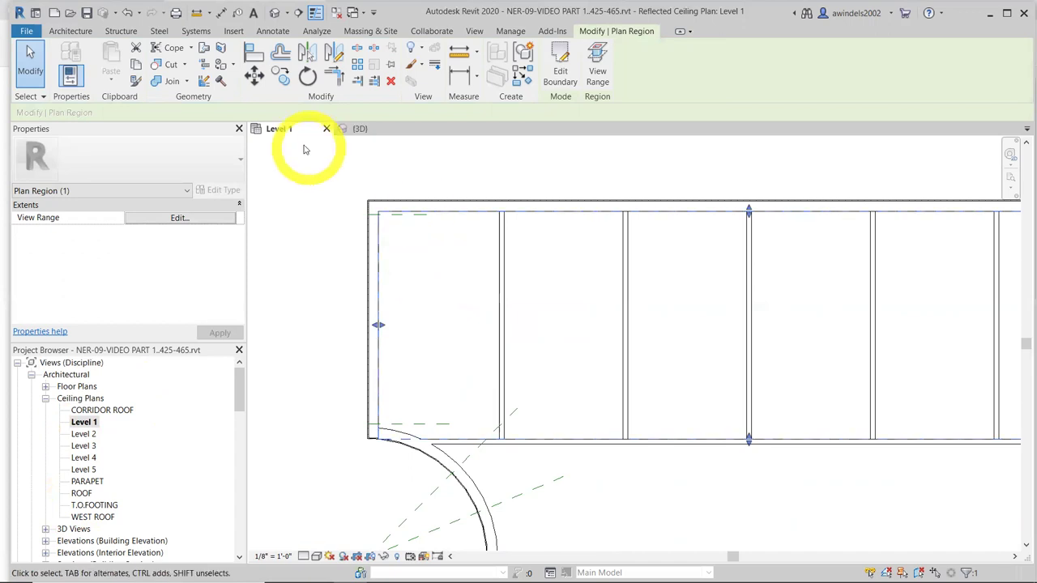
Close the 3D view and start the Architecture Ceiling tool
click(410, 128)
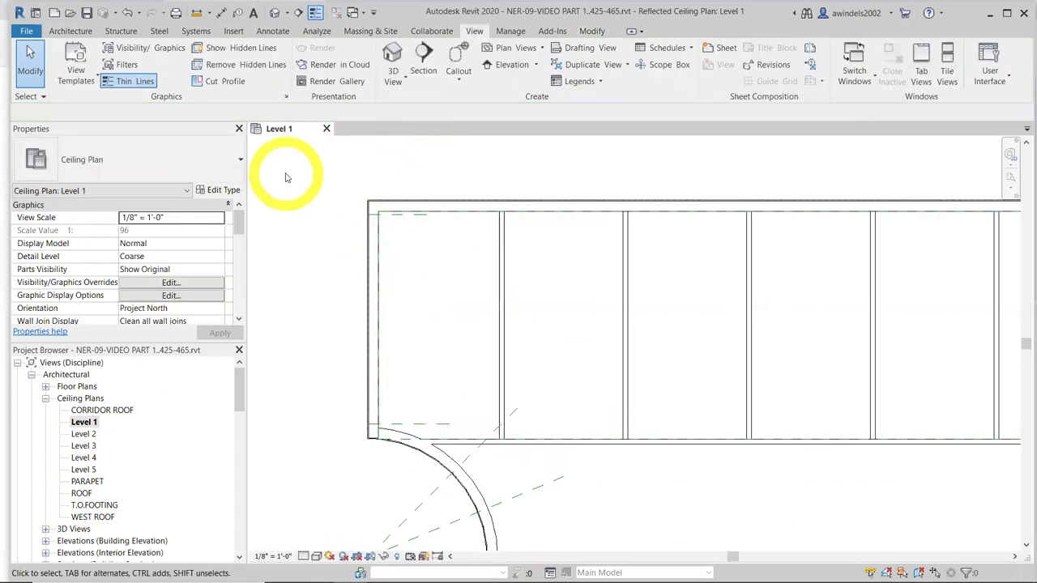
click(73, 31)
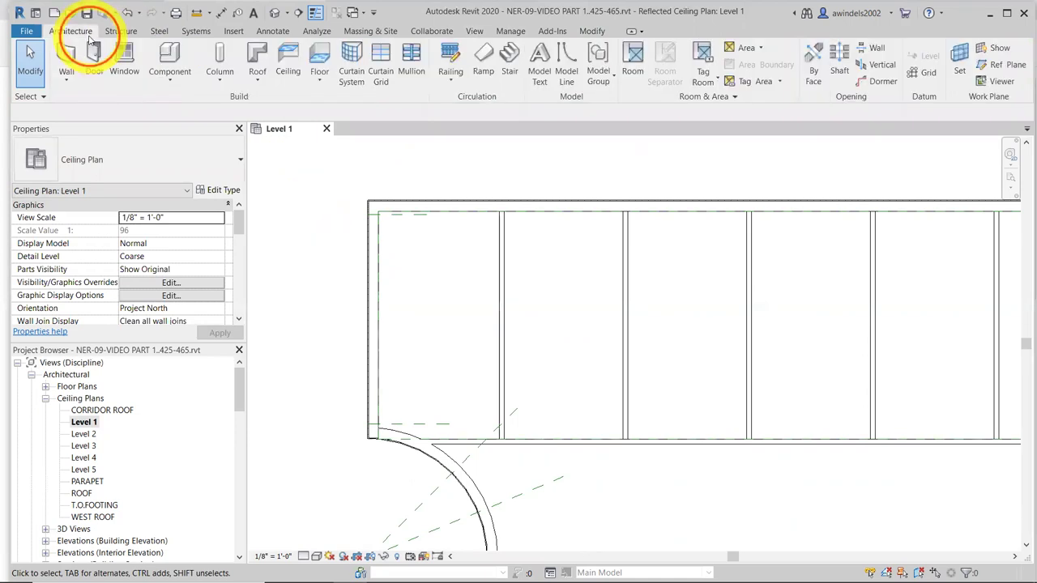
click(288, 54)
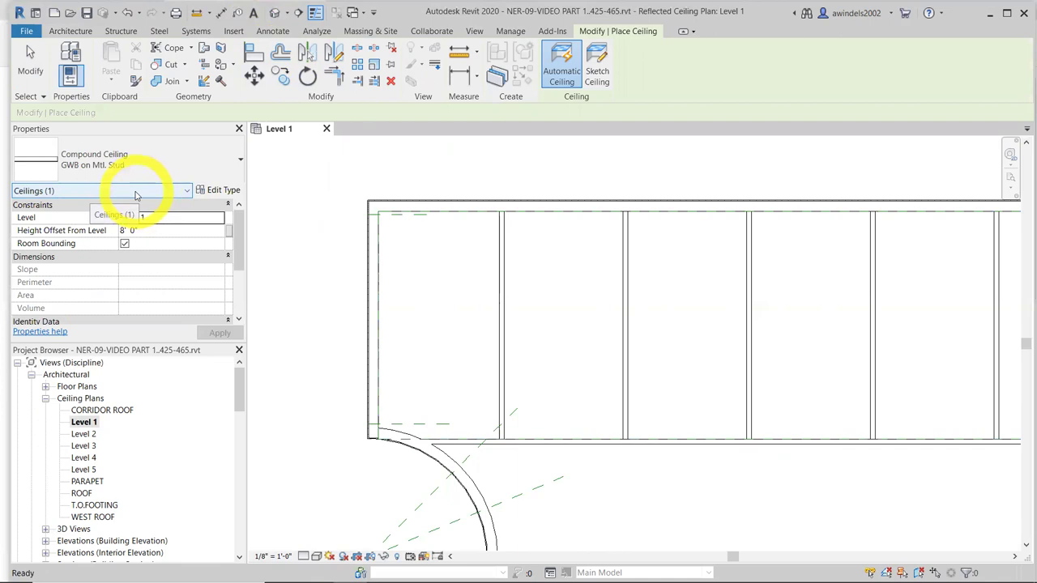
click(180, 172)
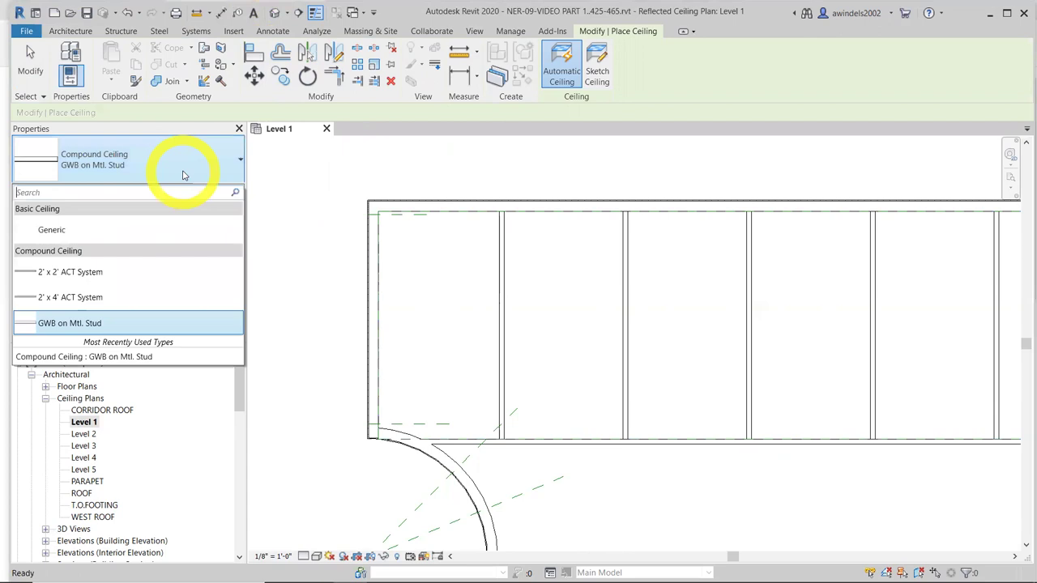
click(200, 321)
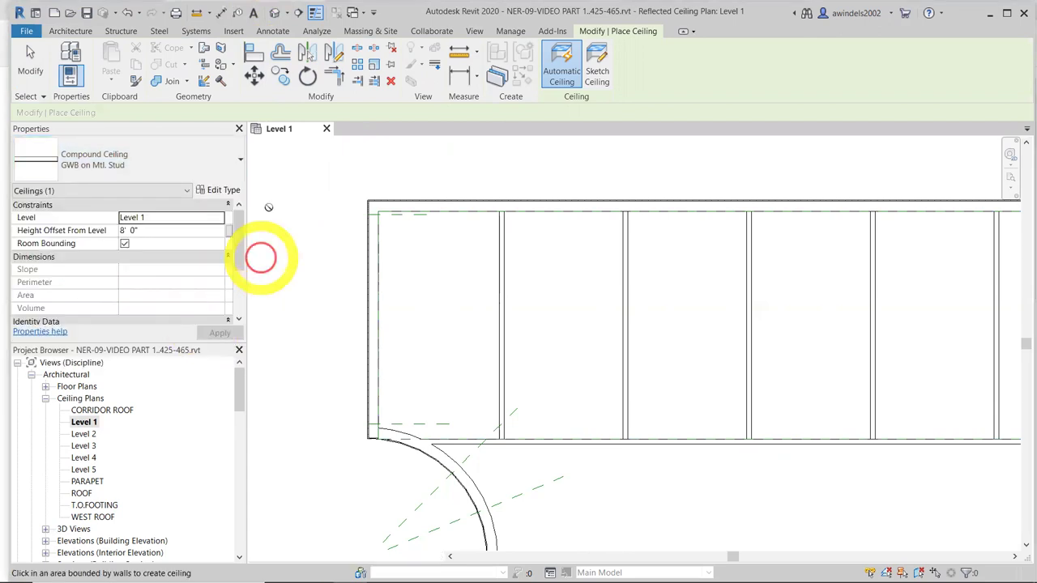
Open the GWB on Mtl. Stud ceiling's Type Properties with the section preview shown
click(228, 190)
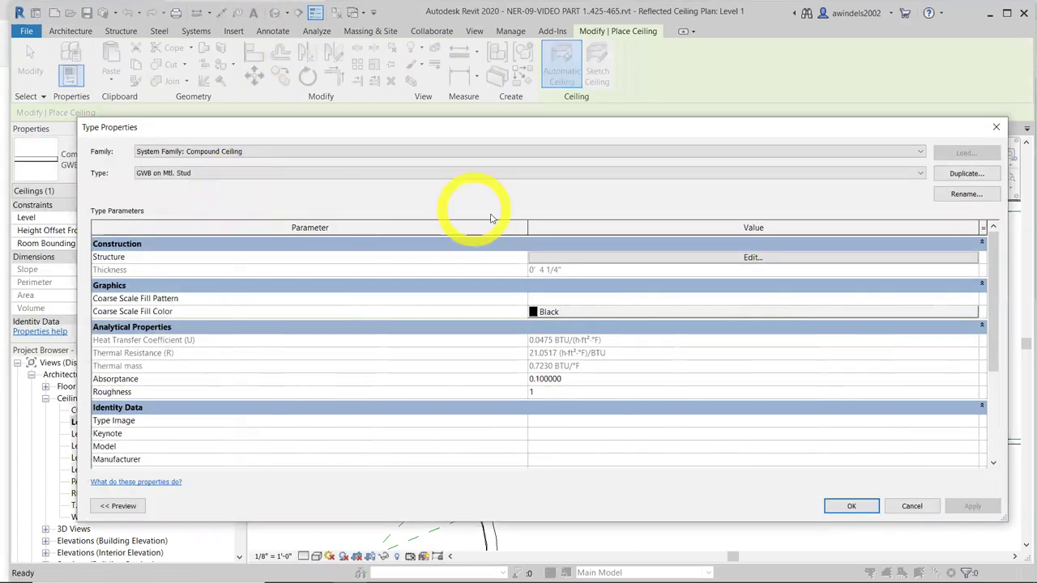
click(117, 508)
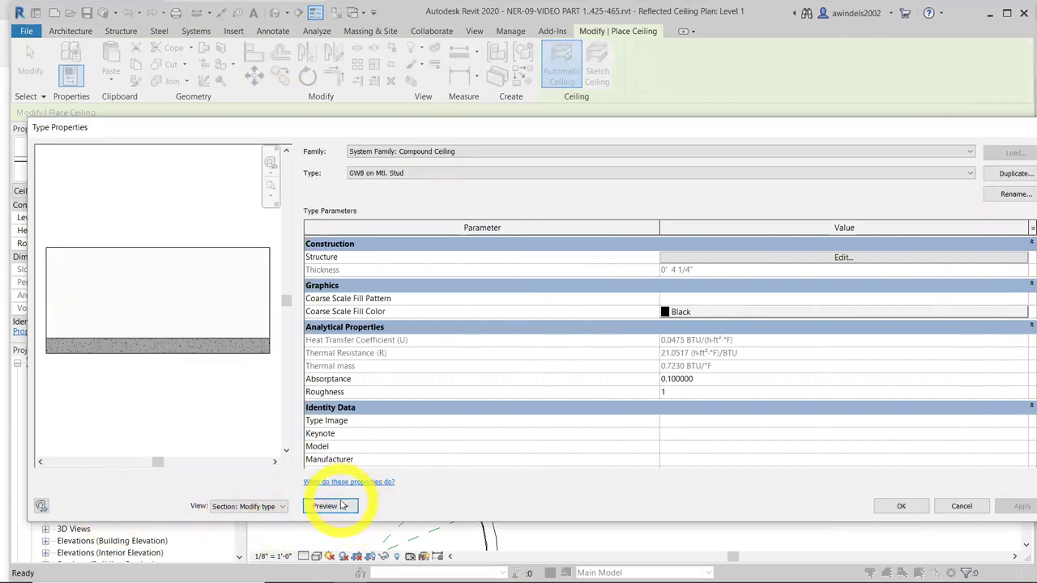
click(341, 506)
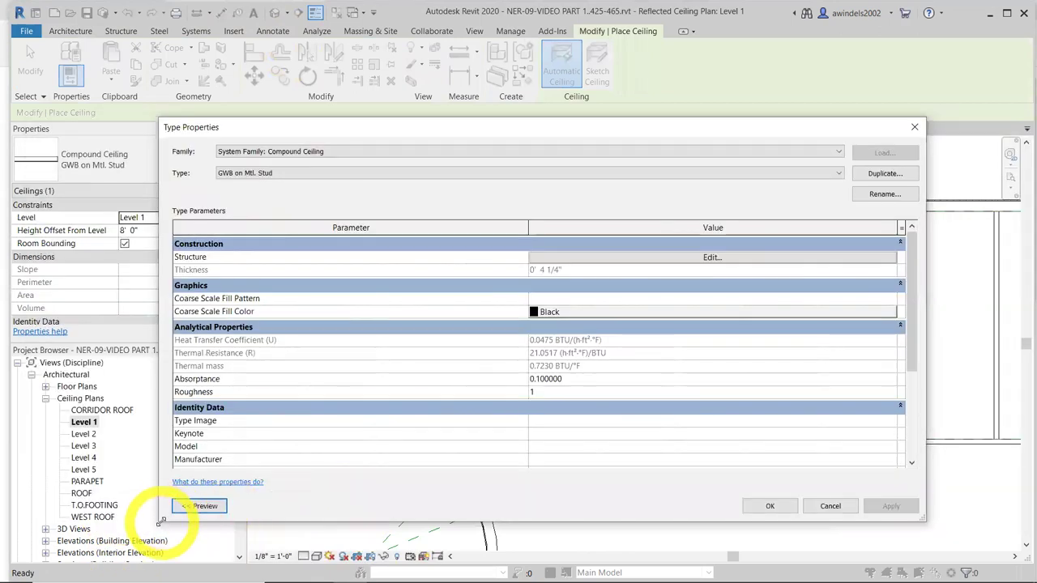
click(475, 504)
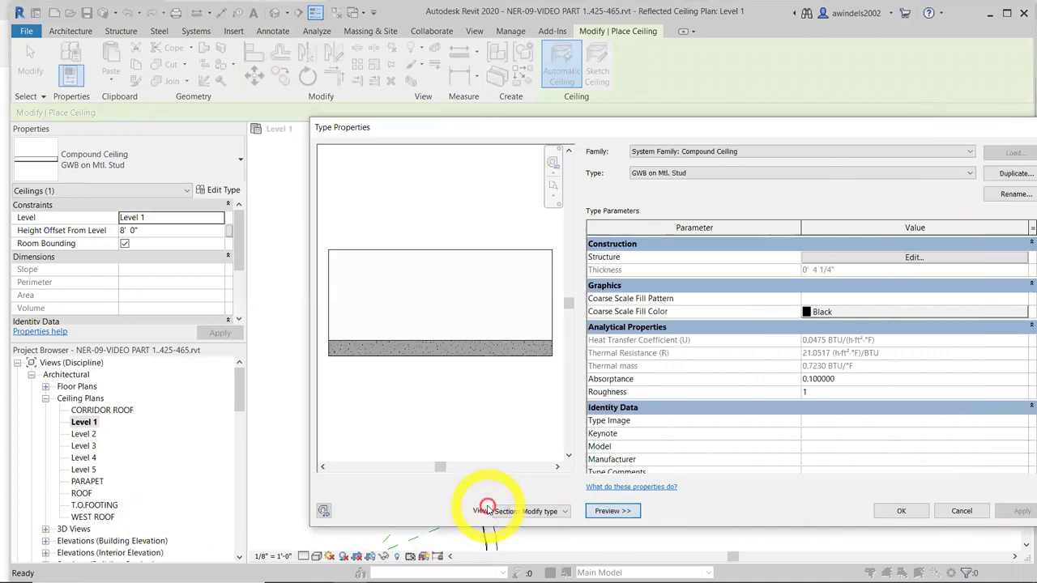
drag(685, 136, 588, 113)
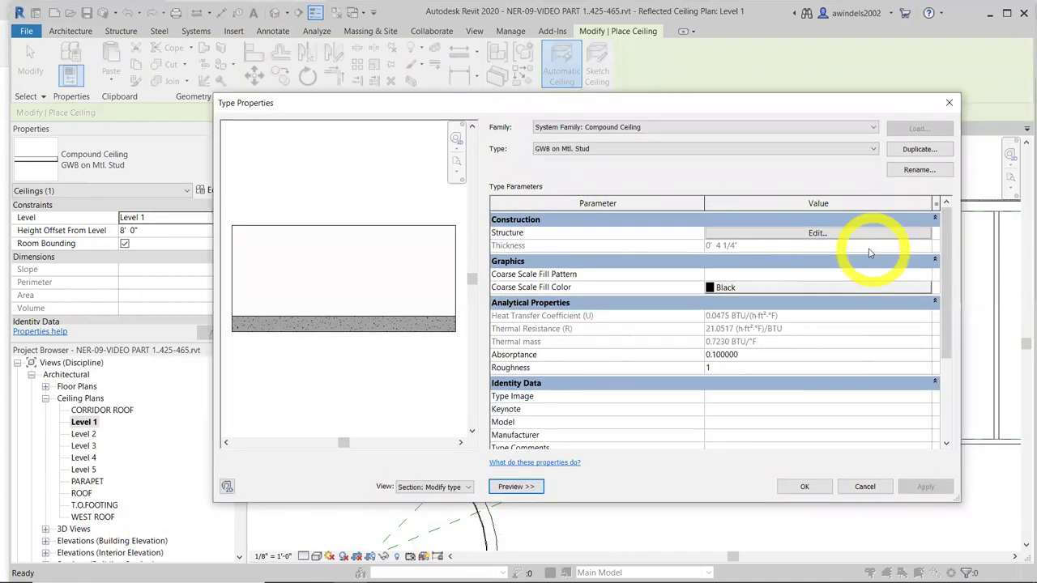
Duplicate the type as 'Wood Veneer on Metal Framing'
click(930, 157)
click(640, 294)
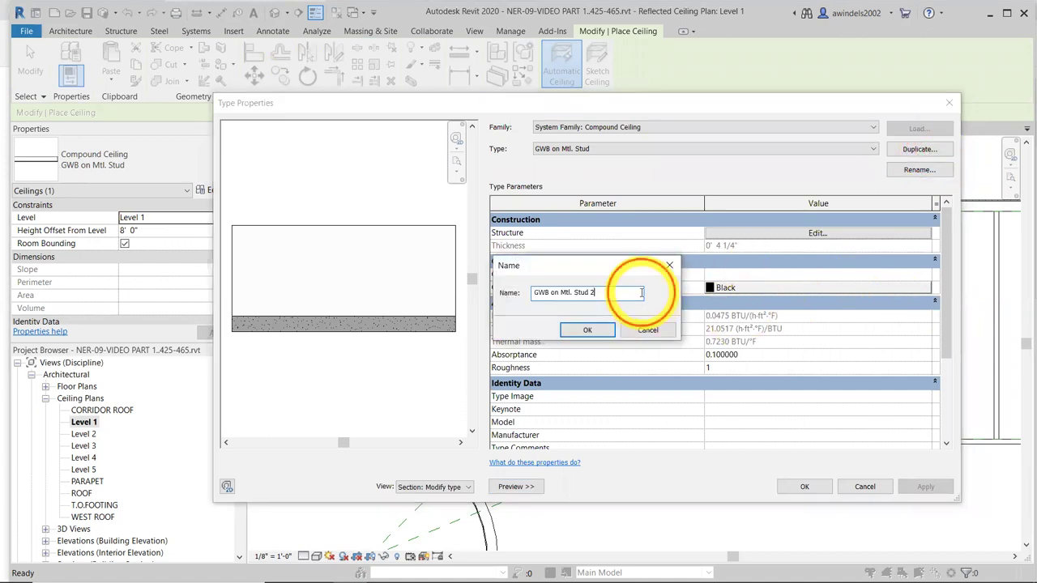
click(672, 483)
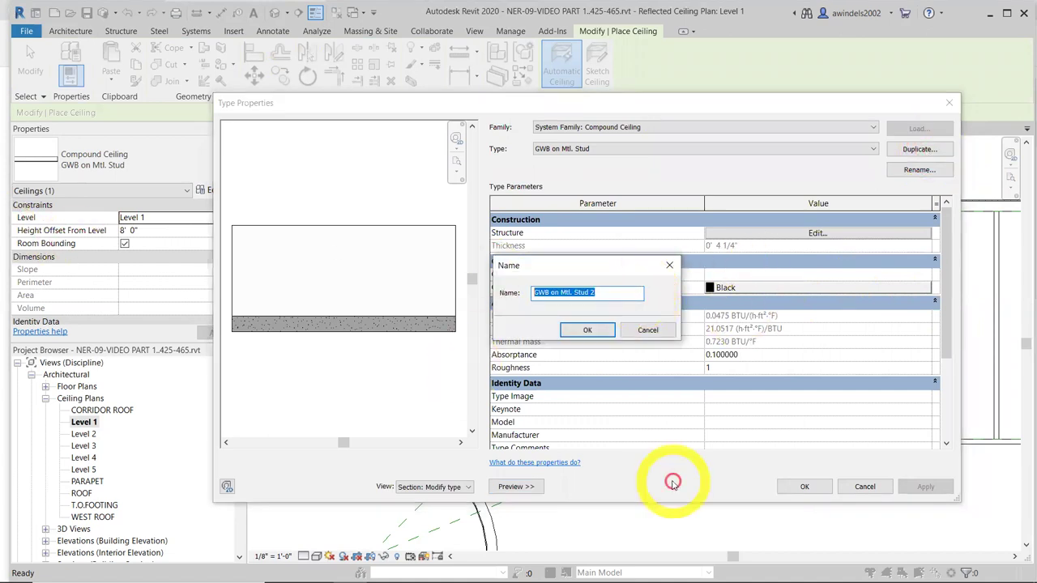
text(Wood Veener)
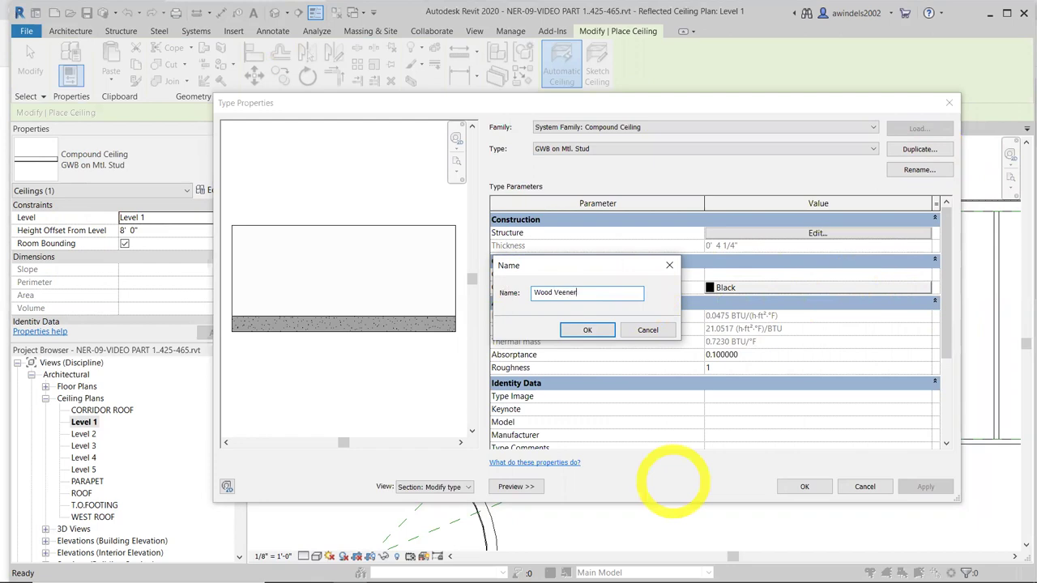
key(BackSpace)
key(BackSpace)
key(BackSpace)
key(BackSpace)
key(BackSpace)
text(neer on Metal Framing)
click(591, 329)
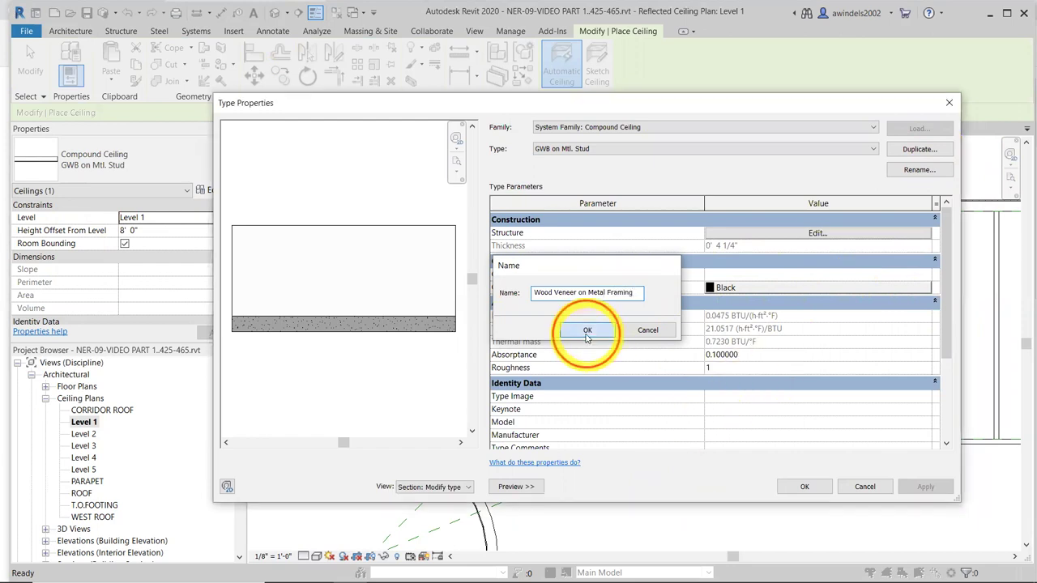
In the assembly structure, insert a new layer and move it below the Gypsum Wall Board
click(738, 234)
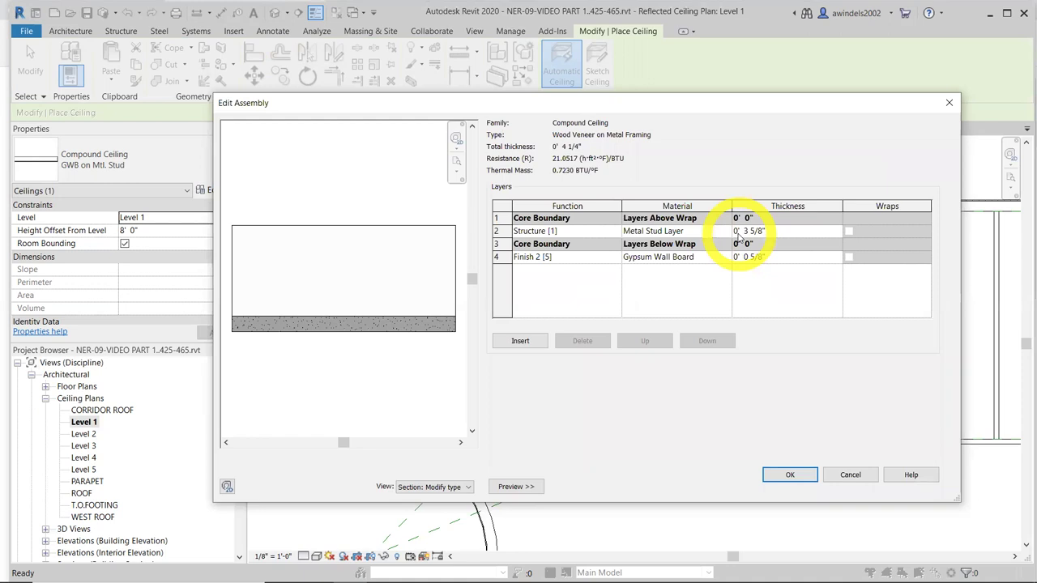
click(501, 260)
click(515, 341)
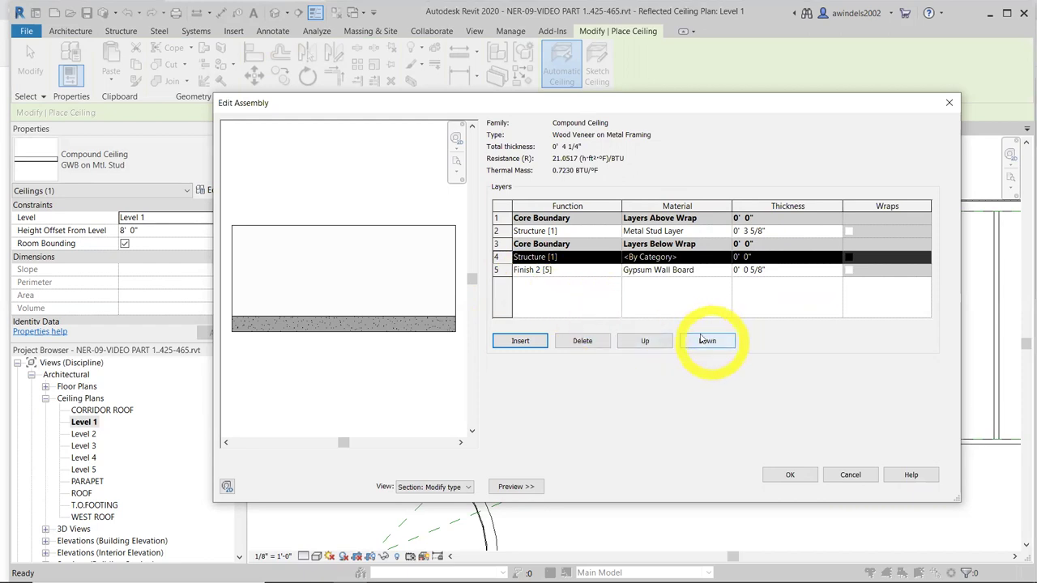
click(707, 341)
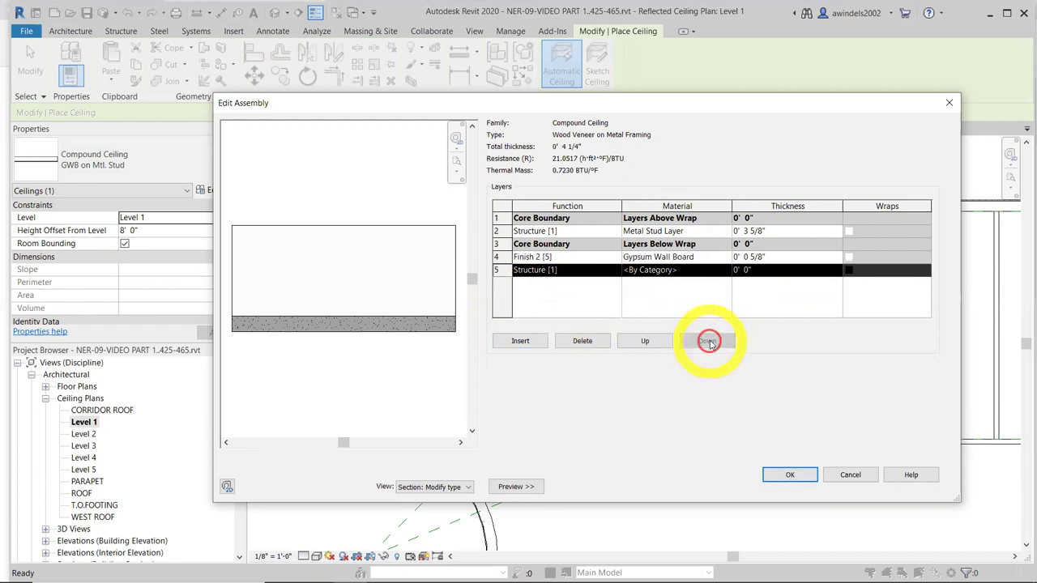
Set the new layer's function to Finish 2 and browse for its material
click(557, 270)
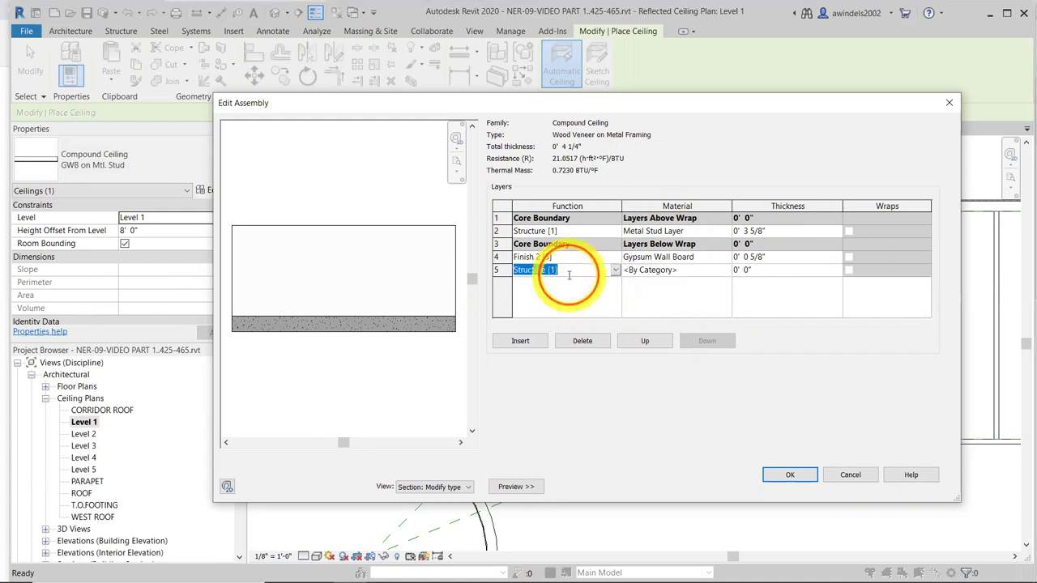
click(616, 270)
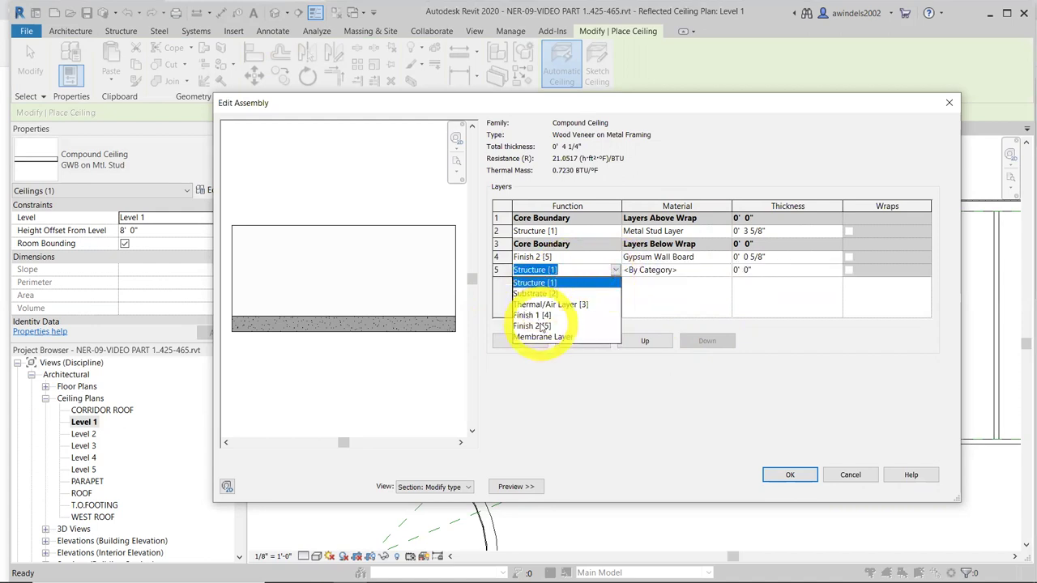
click(538, 325)
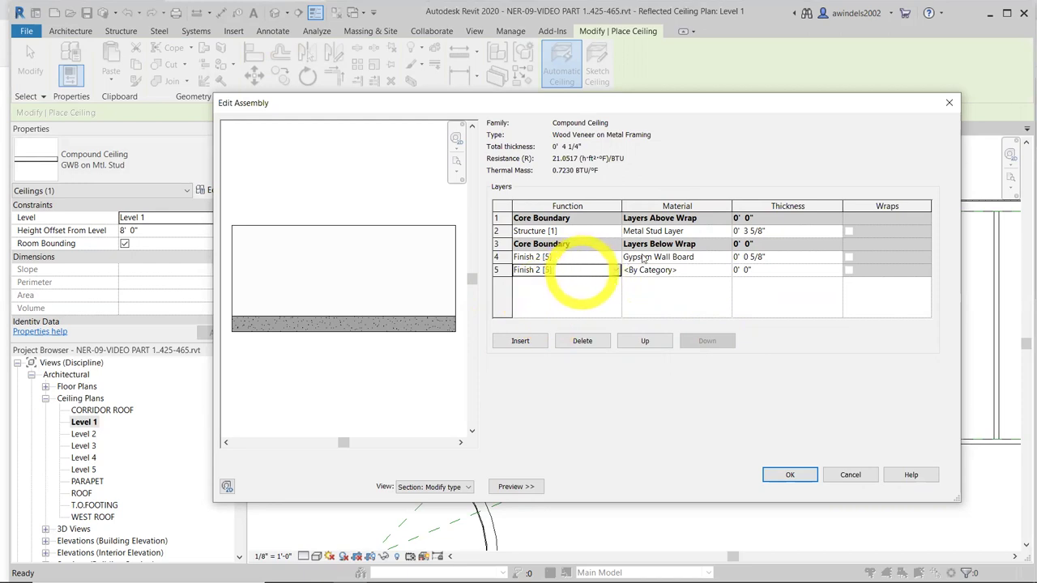
click(681, 271)
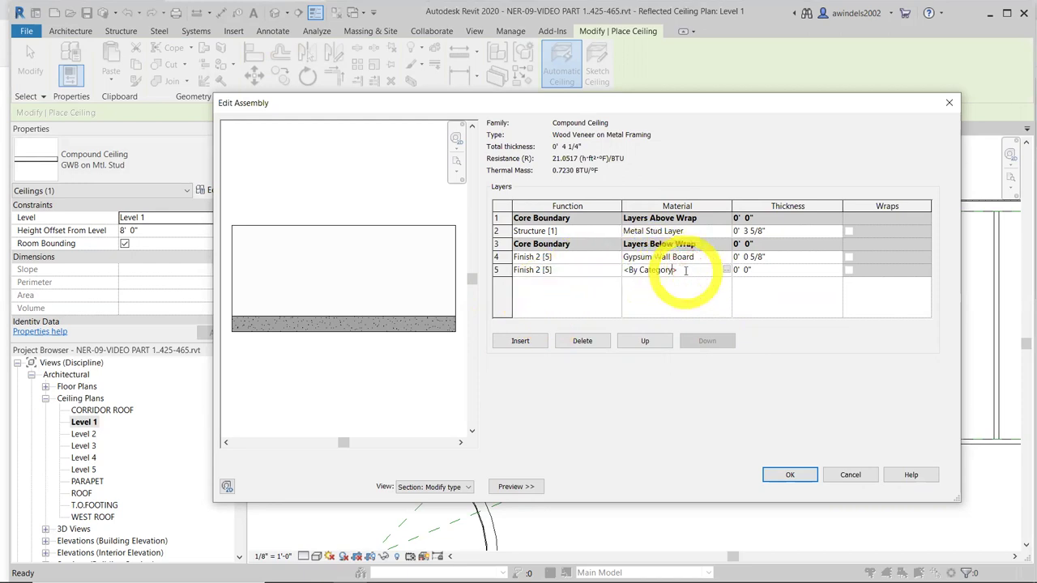
click(760, 257)
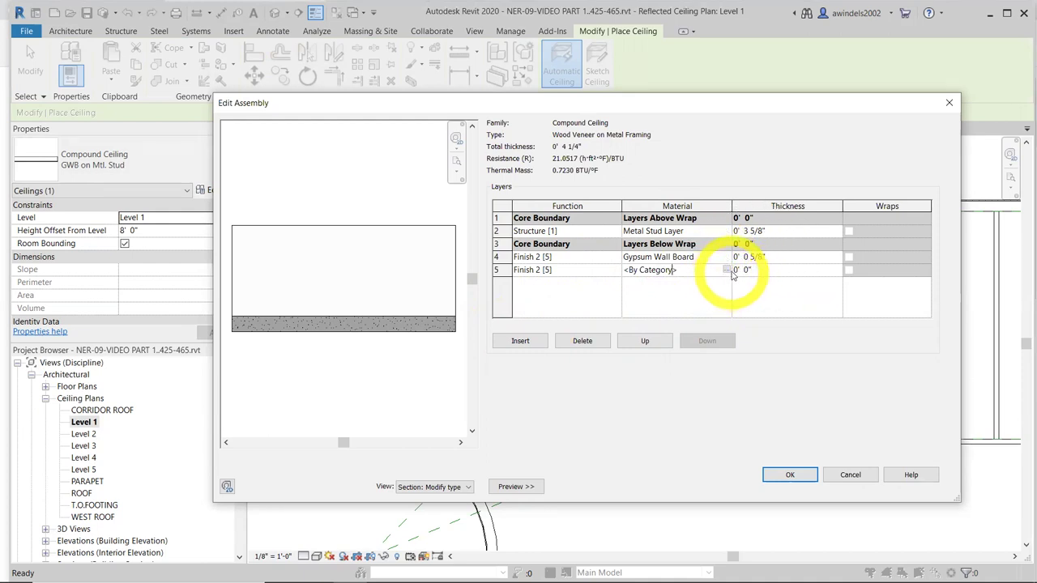
click(726, 270)
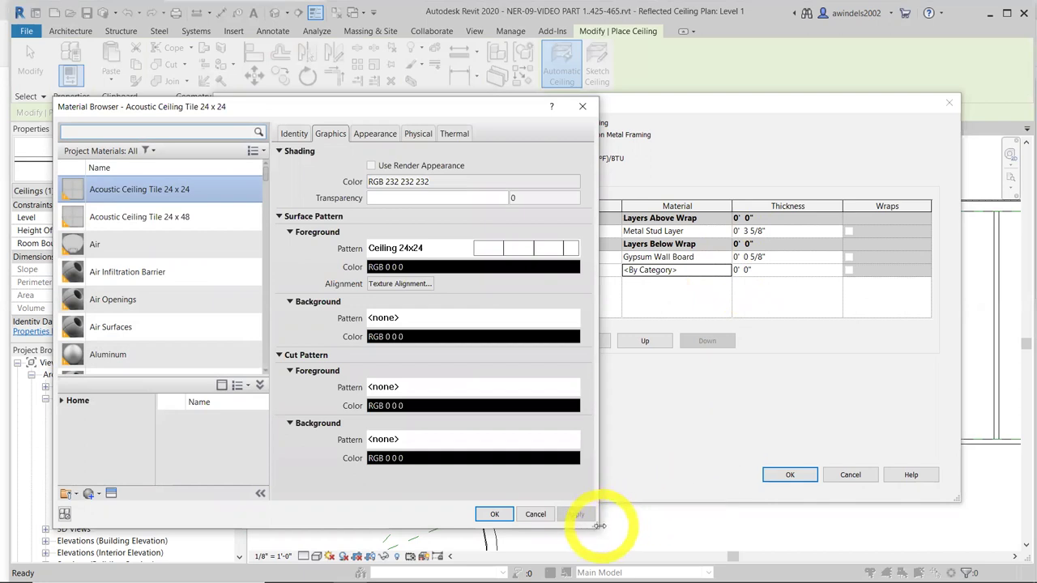
Enlarge the Material Browser, search 'cherry', select Cherry and enable Use Render Appearance
drag(598, 527, 609, 539)
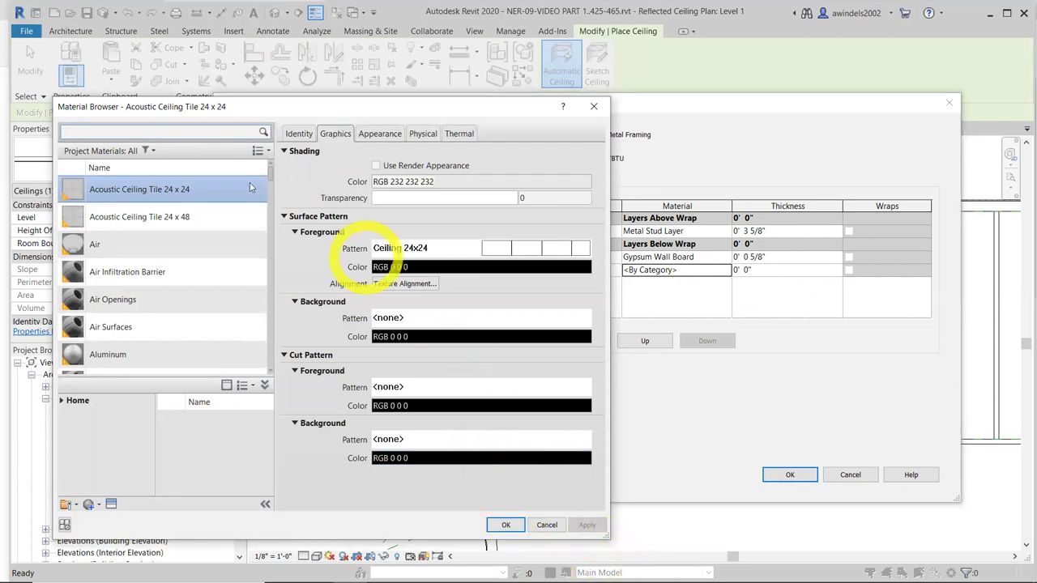
click(121, 130)
text(cheery)
key(BackSpace)
key(BackSpace)
key(BackSpace)
text(rry)
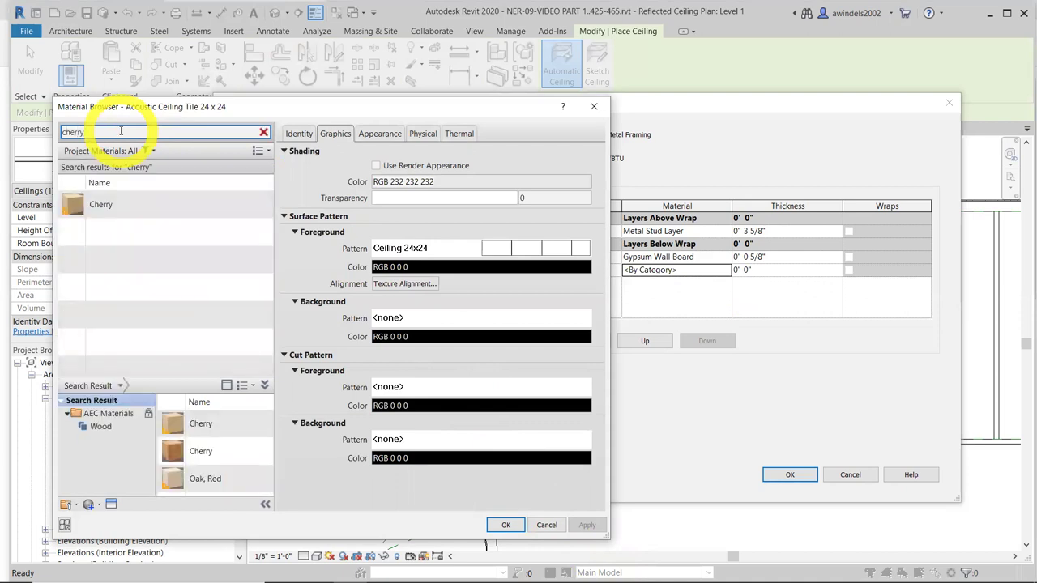
click(146, 207)
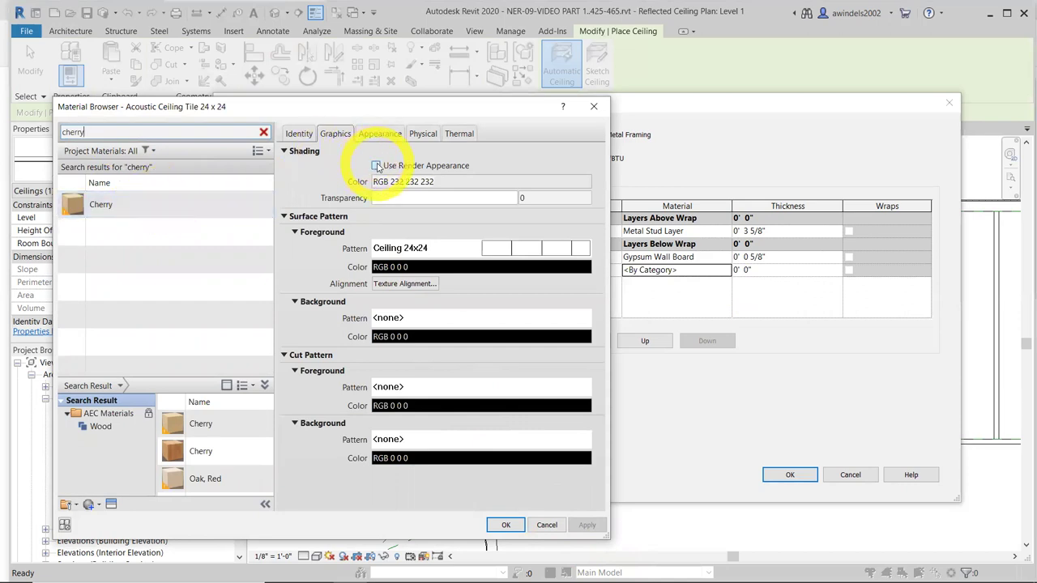
click(377, 166)
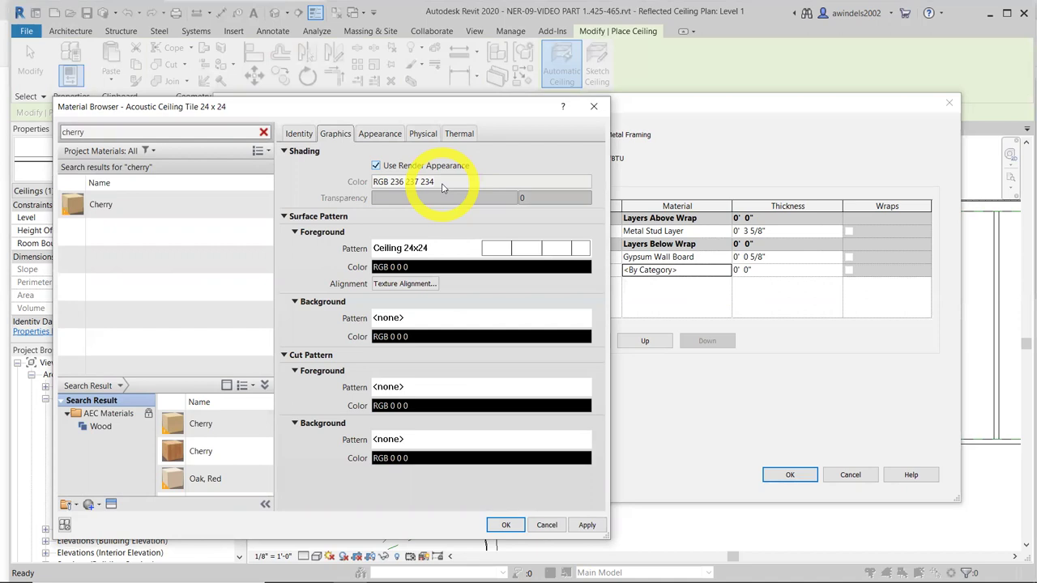
Choose the Wood_1 drafting pattern for the surface foreground pattern
click(511, 247)
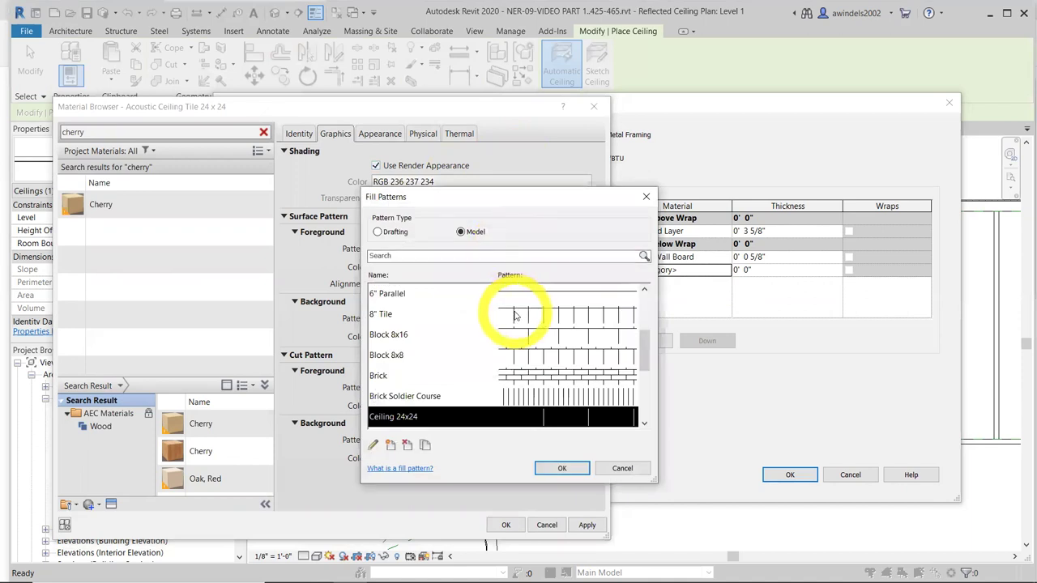
key(w)
scroll(475, 335, down, 1)
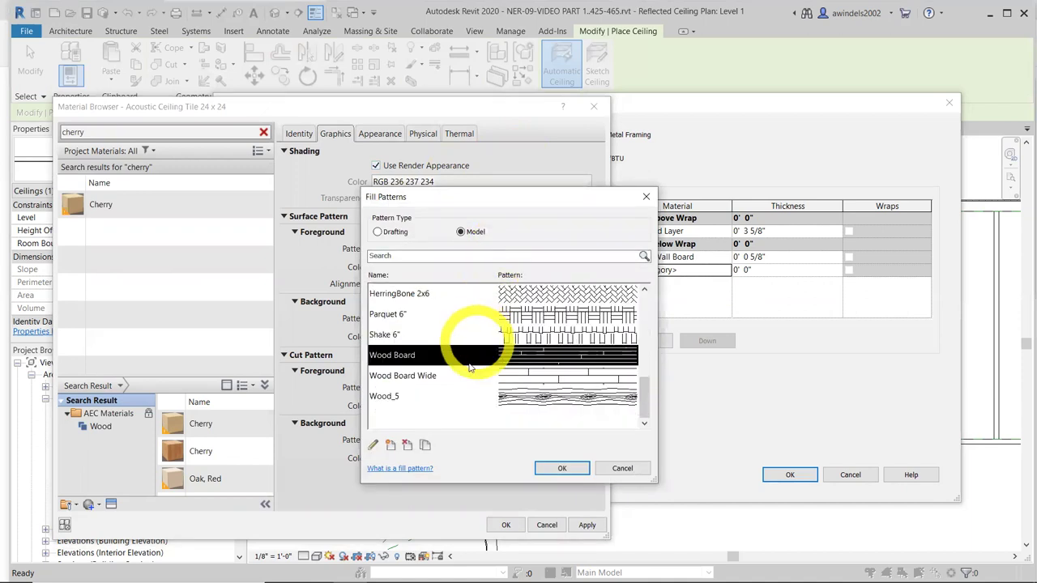
scroll(456, 394, up, 10)
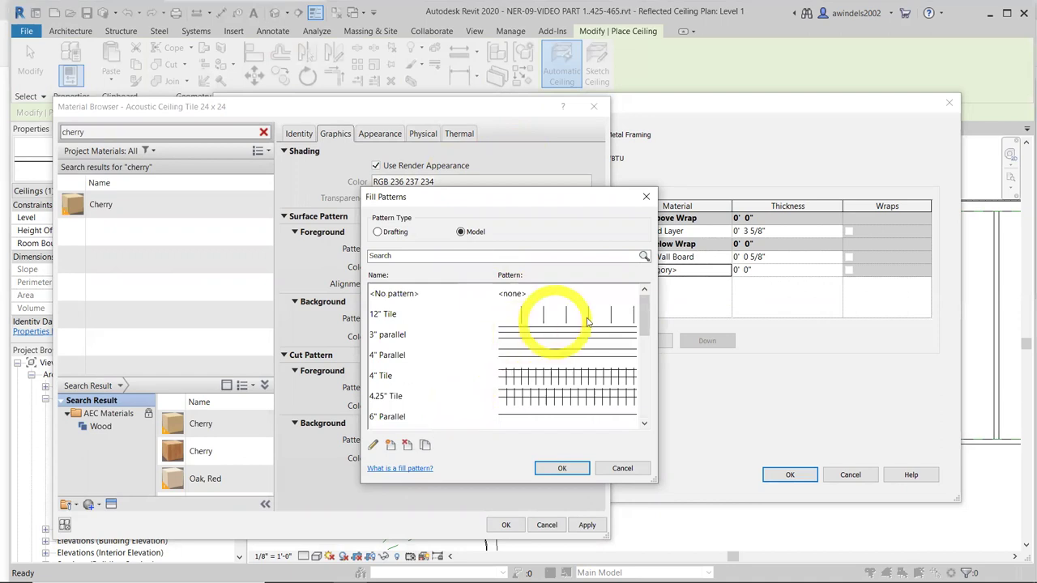
drag(644, 315, 646, 401)
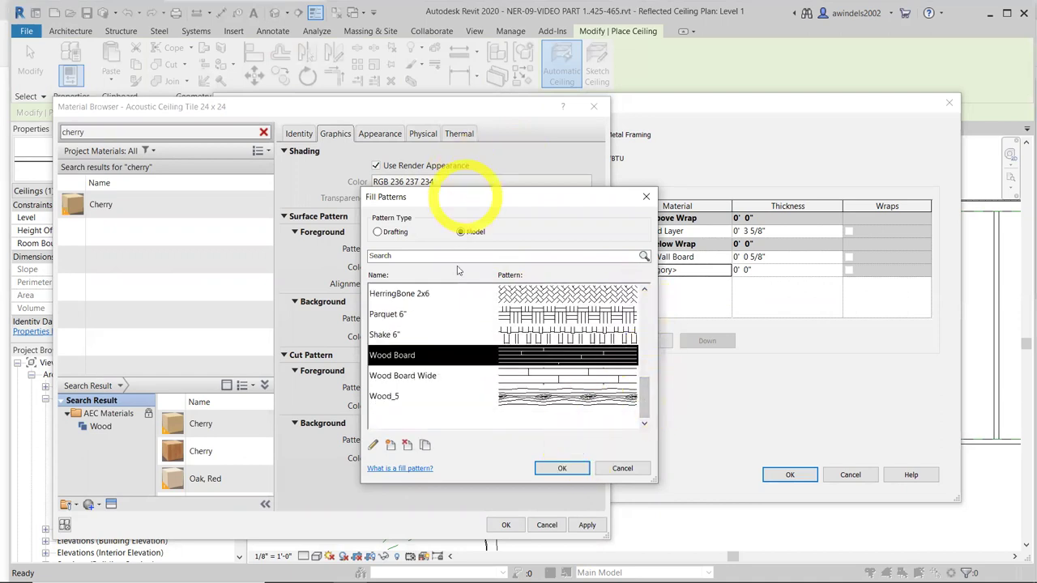
click(378, 232)
scroll(401, 361, down, 10)
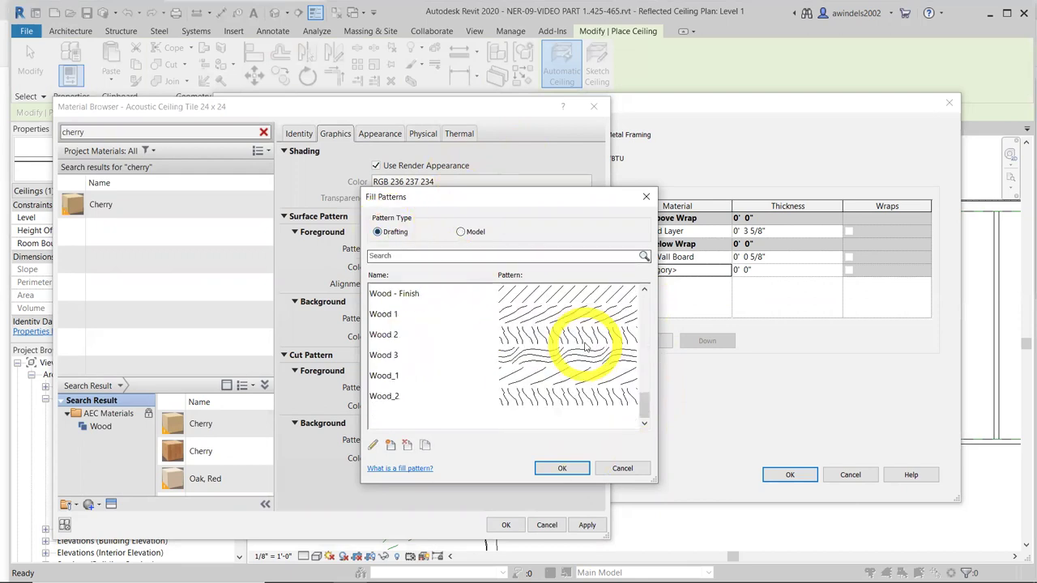
click(397, 375)
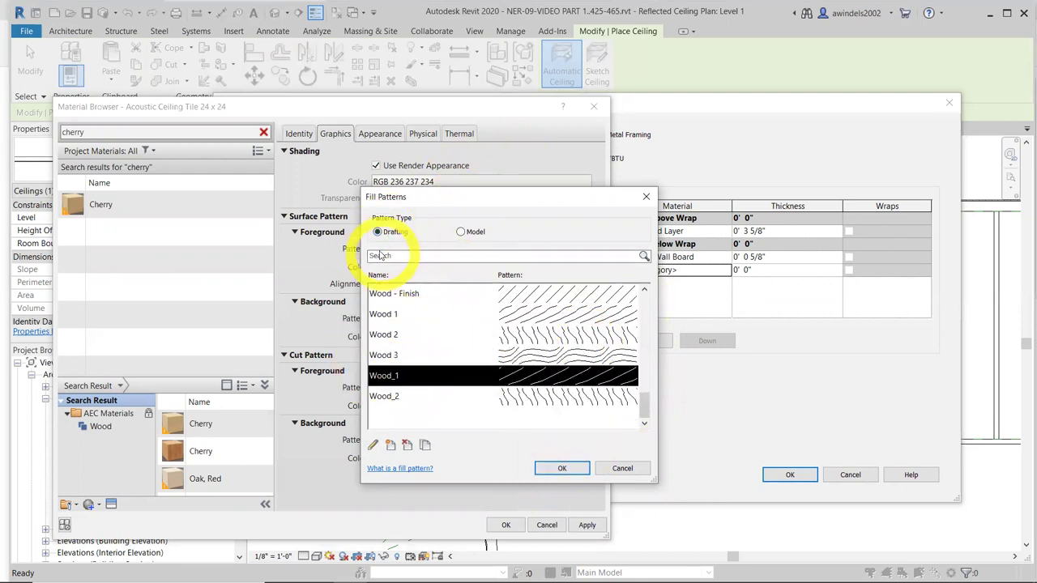
click(562, 469)
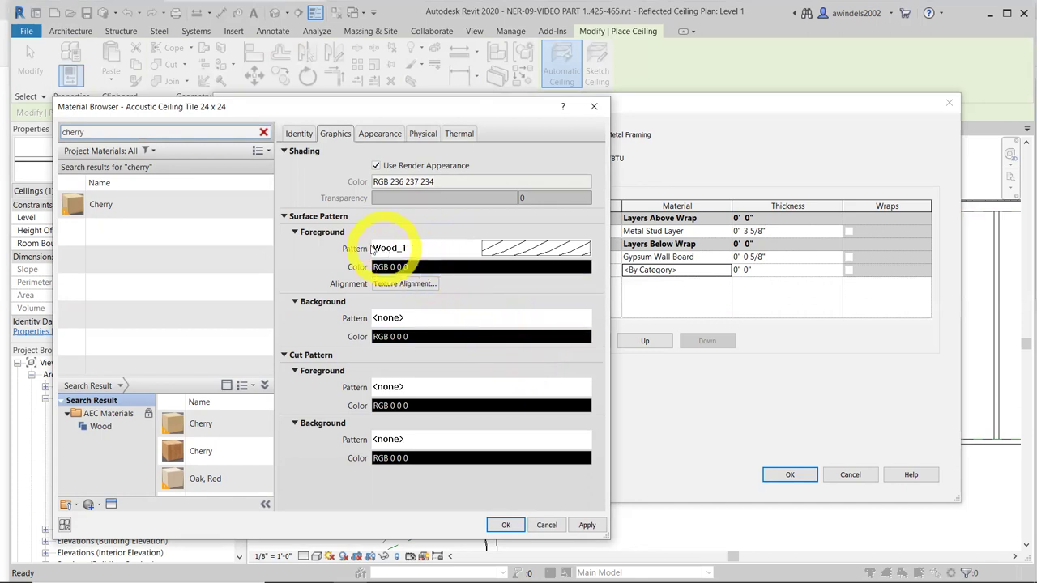
Select the Cherry material and enable Use Render Appearance on its Graphics tab, shading RGB 233 182 144
click(284, 217)
click(285, 218)
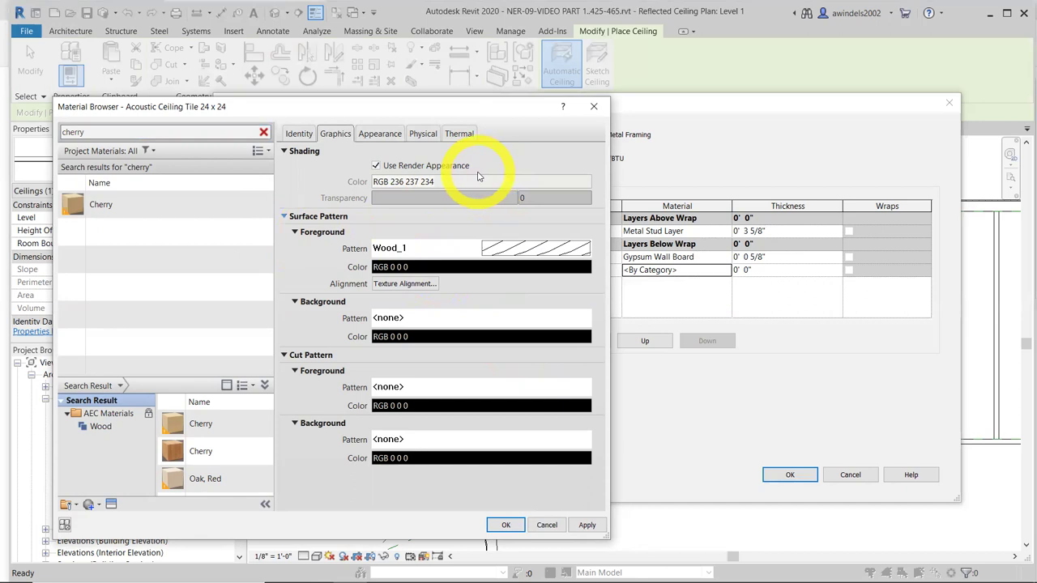
click(375, 165)
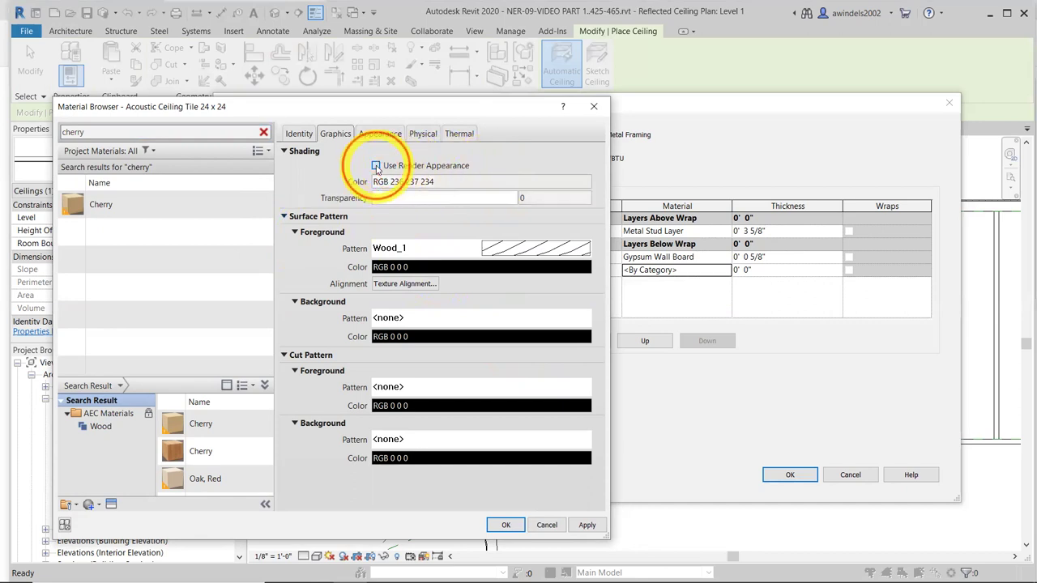
click(375, 165)
click(126, 209)
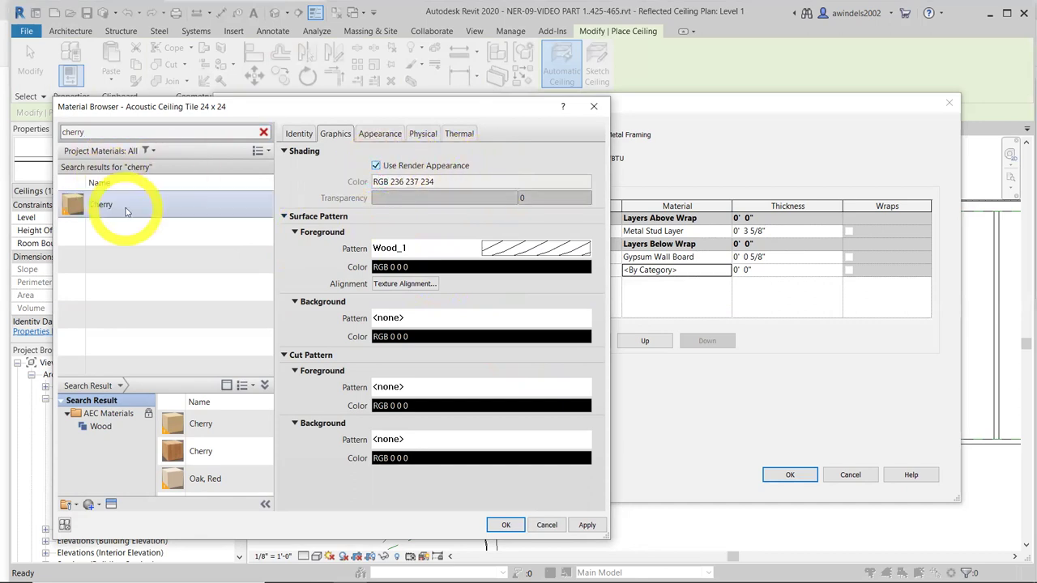
click(376, 167)
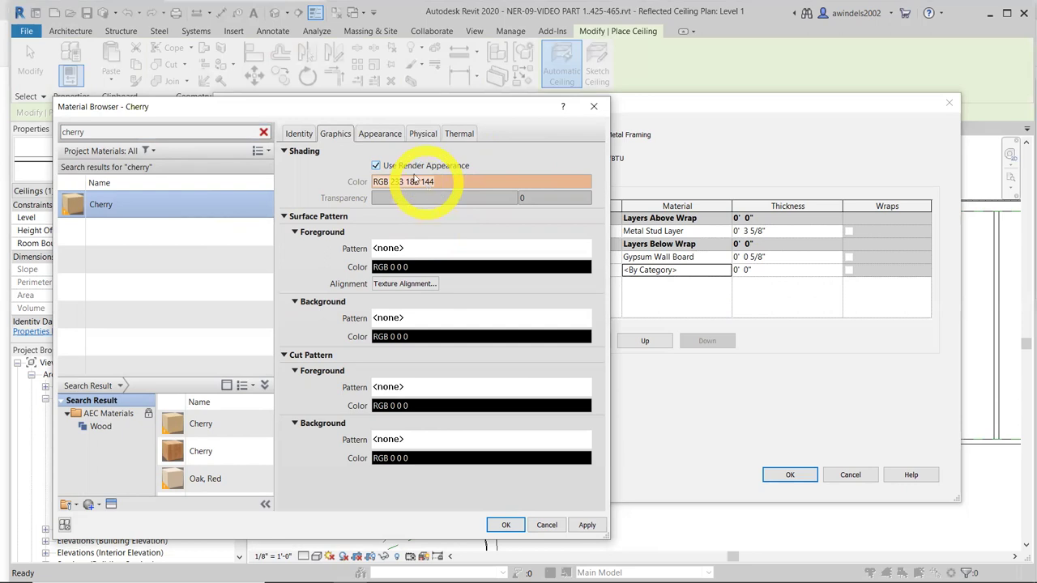
click(376, 166)
click(376, 166)
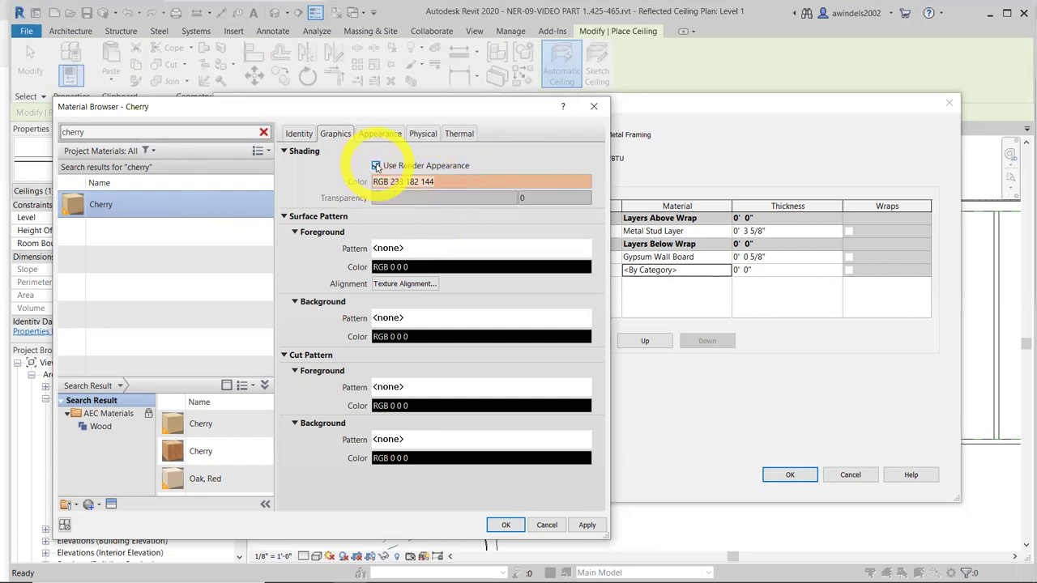
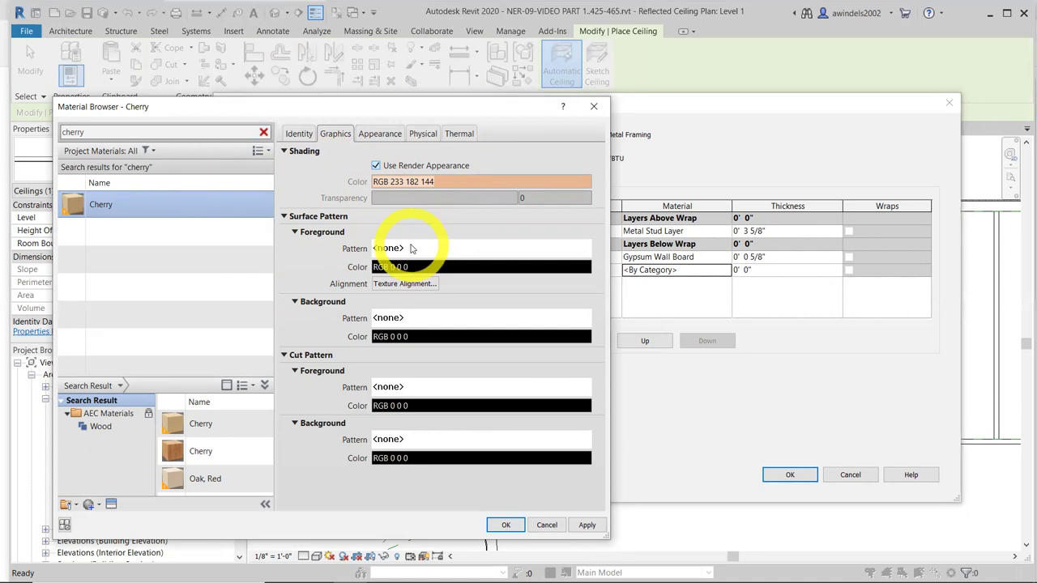
Set the Cherry material's surface foreground pattern to Wood_1
click(411, 249)
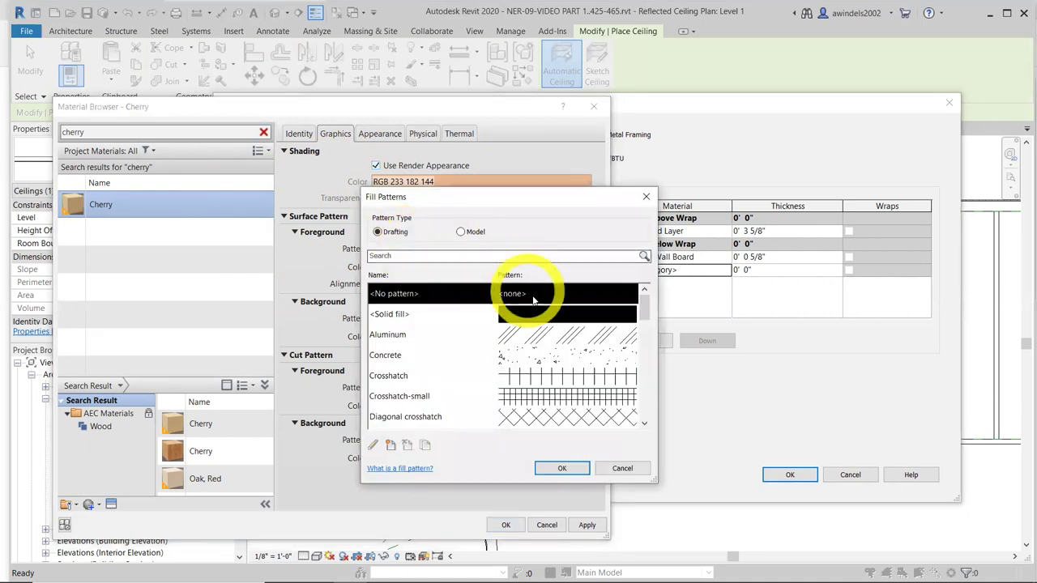
key(End)
scroll(487, 348, down, 2)
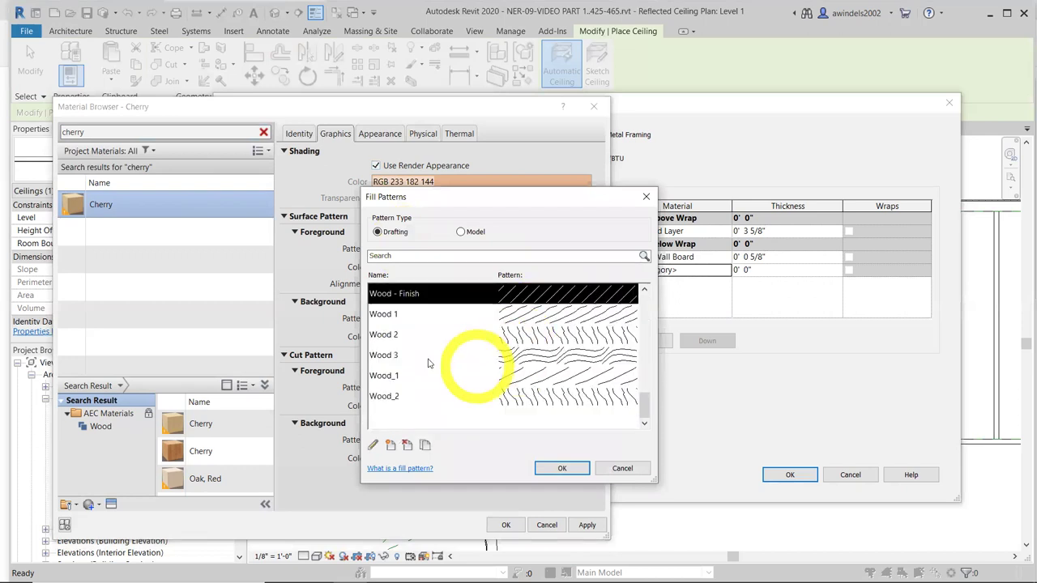
click(427, 378)
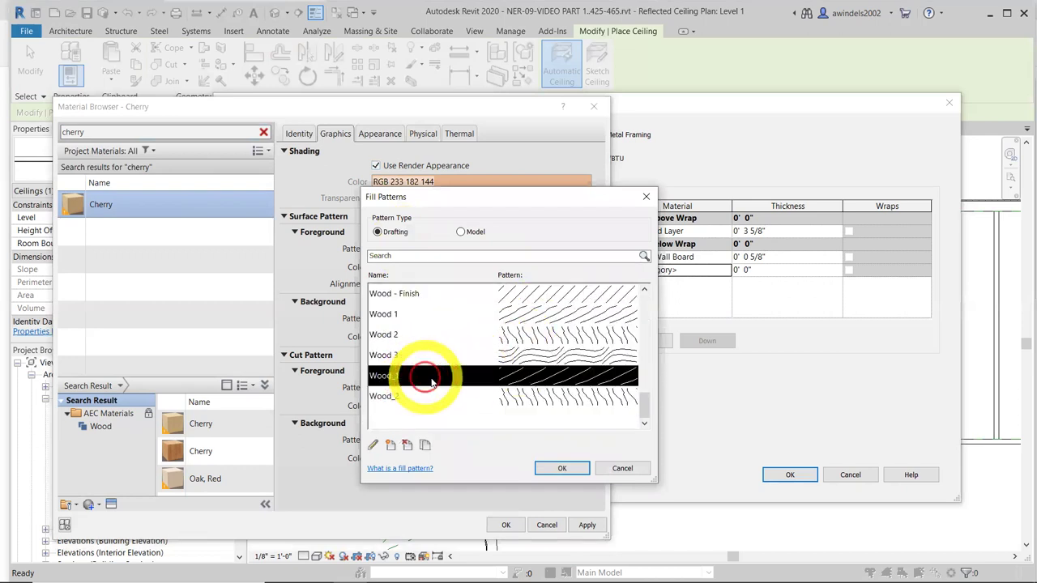
click(548, 470)
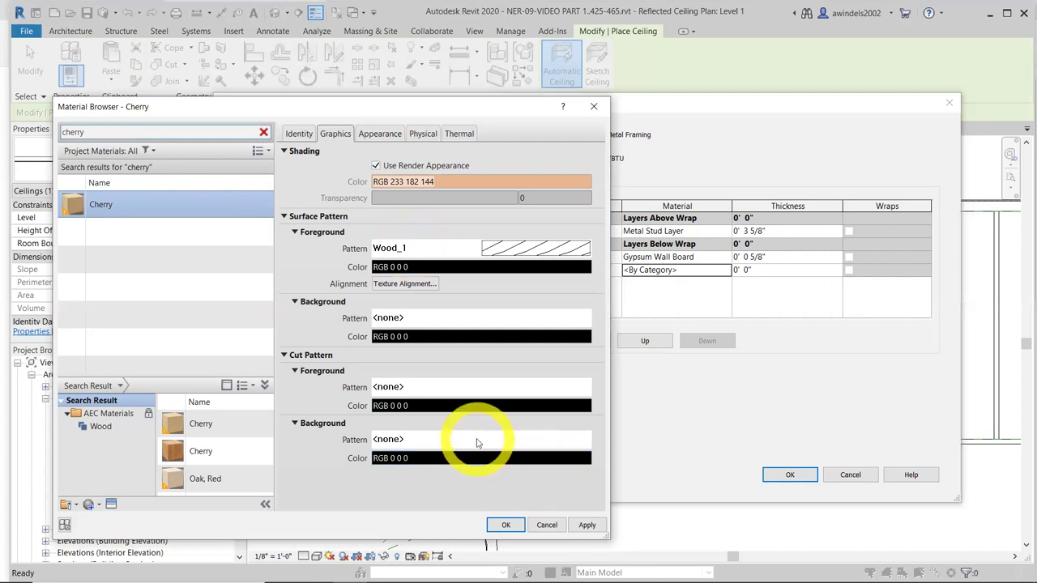
Set the cut foreground pattern to Plywood and accept the Cherry material's graphics
click(458, 386)
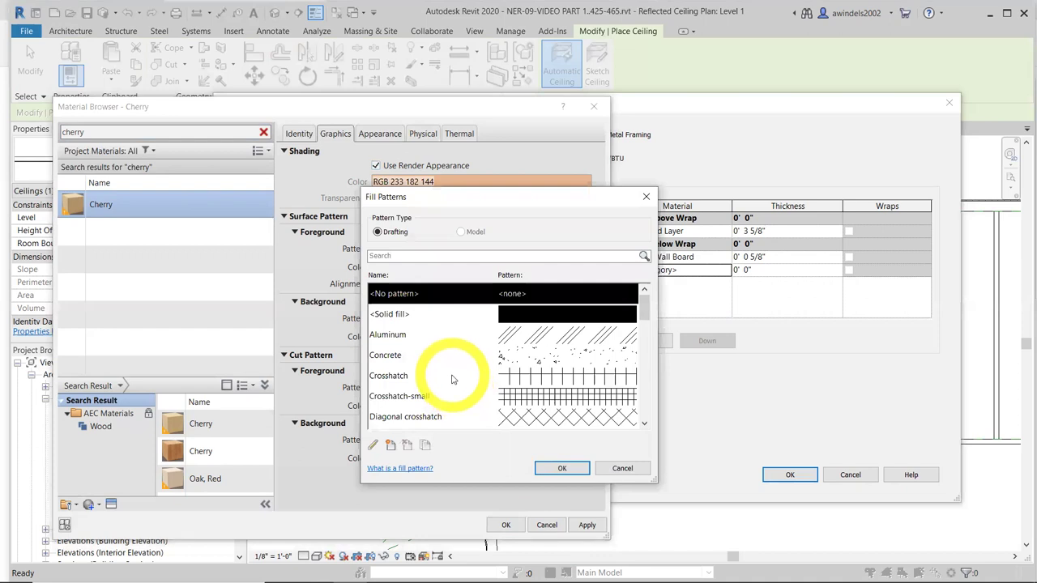
scroll(450, 374, down, 10)
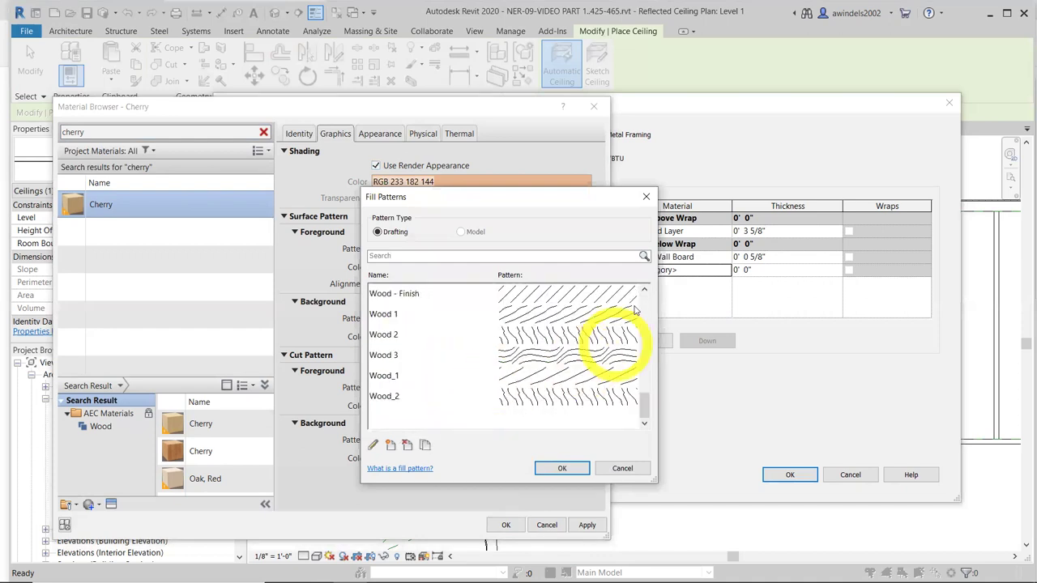
click(644, 290)
click(486, 315)
click(482, 335)
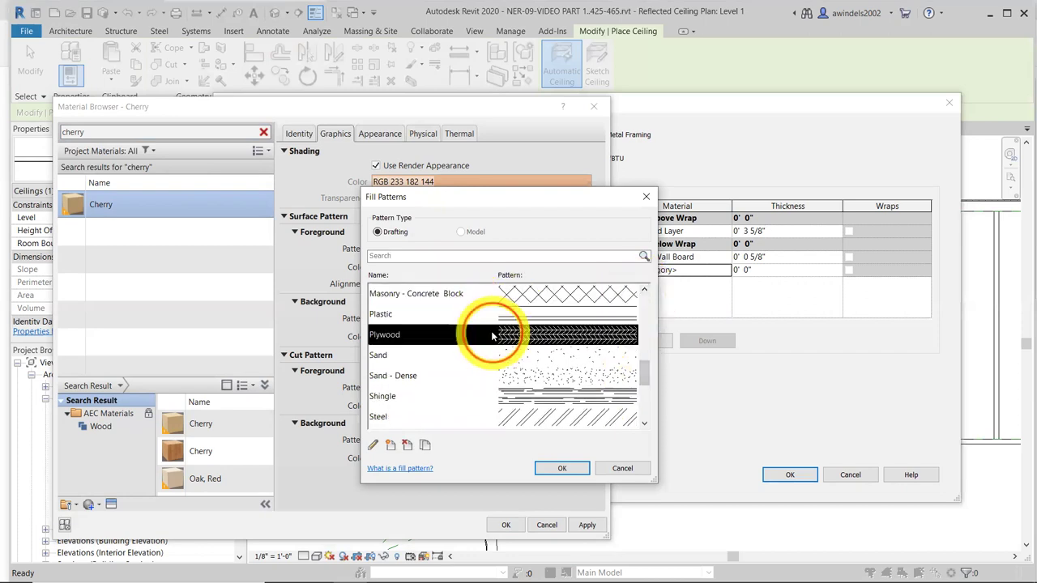
click(563, 469)
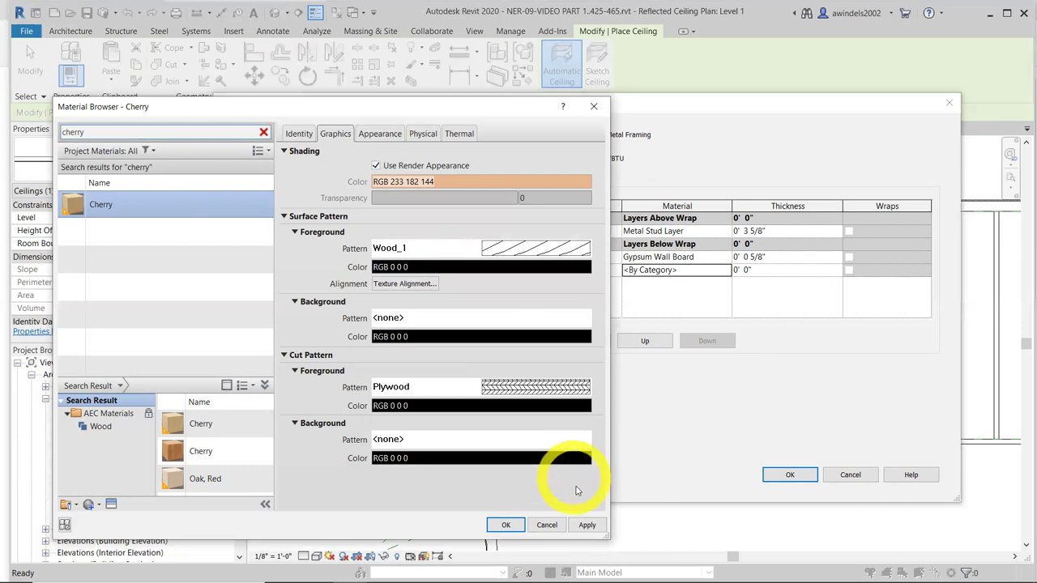
click(508, 525)
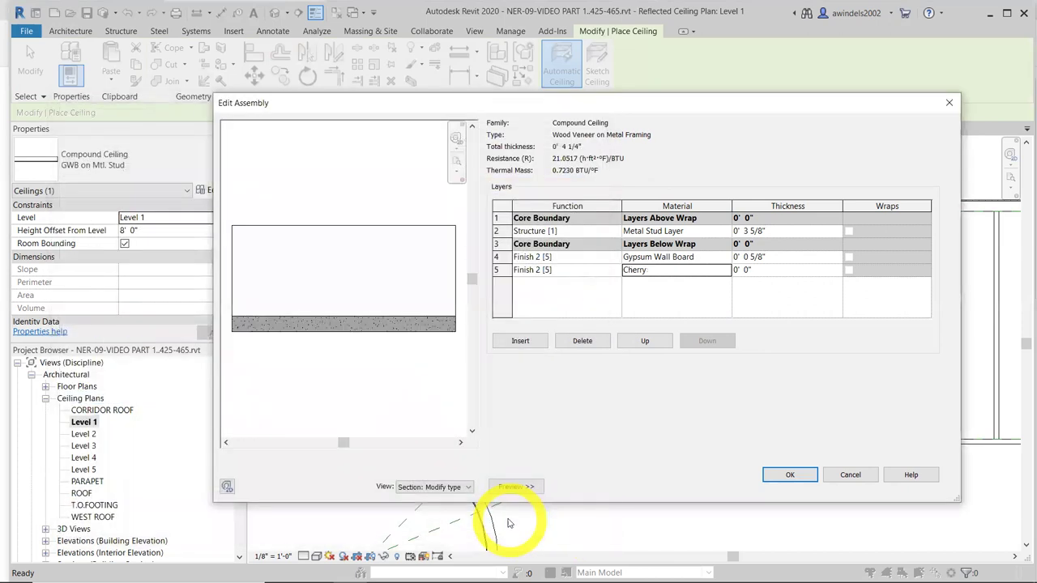
Make the Cherry finish layer 1/2" thick and accept the Edit Assembly and Type Properties dialogs
click(755, 270)
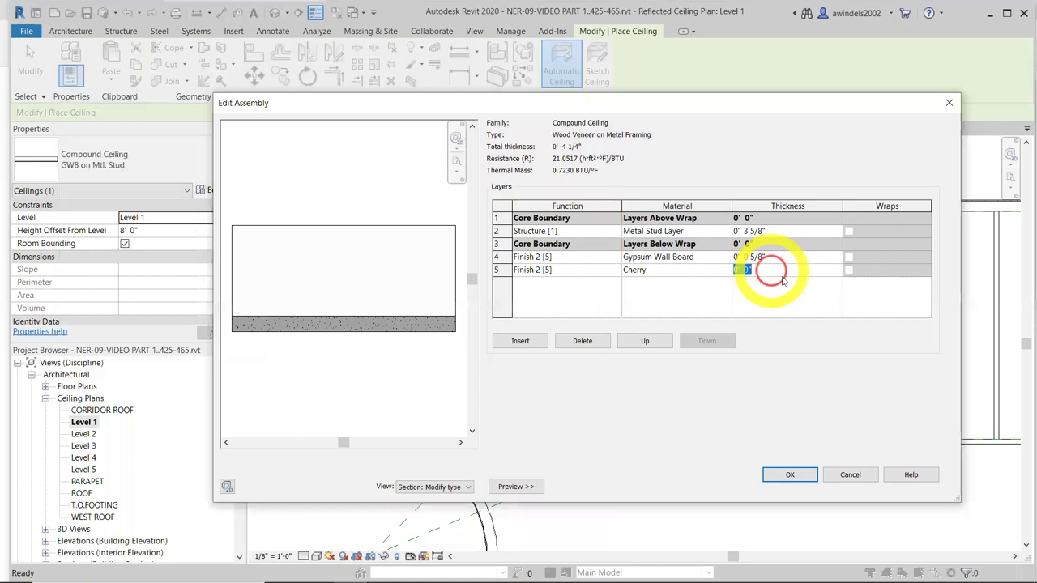
text(1/2)
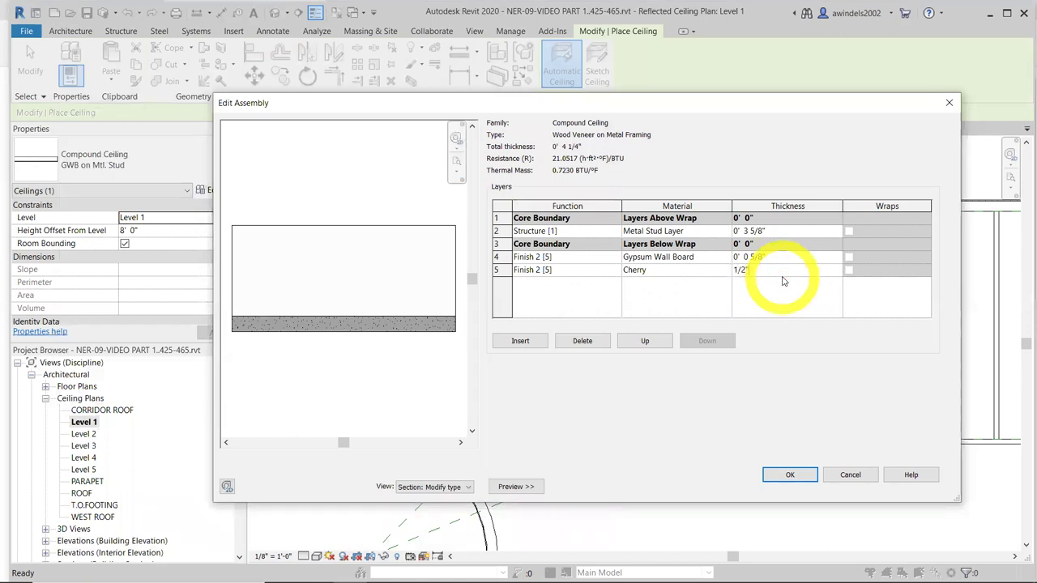
key(Return)
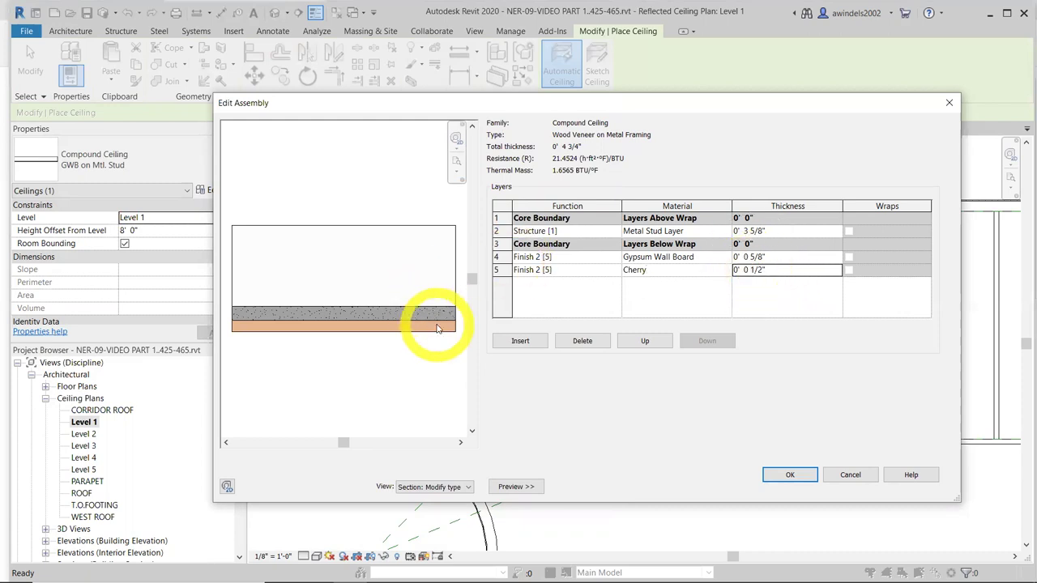
click(437, 327)
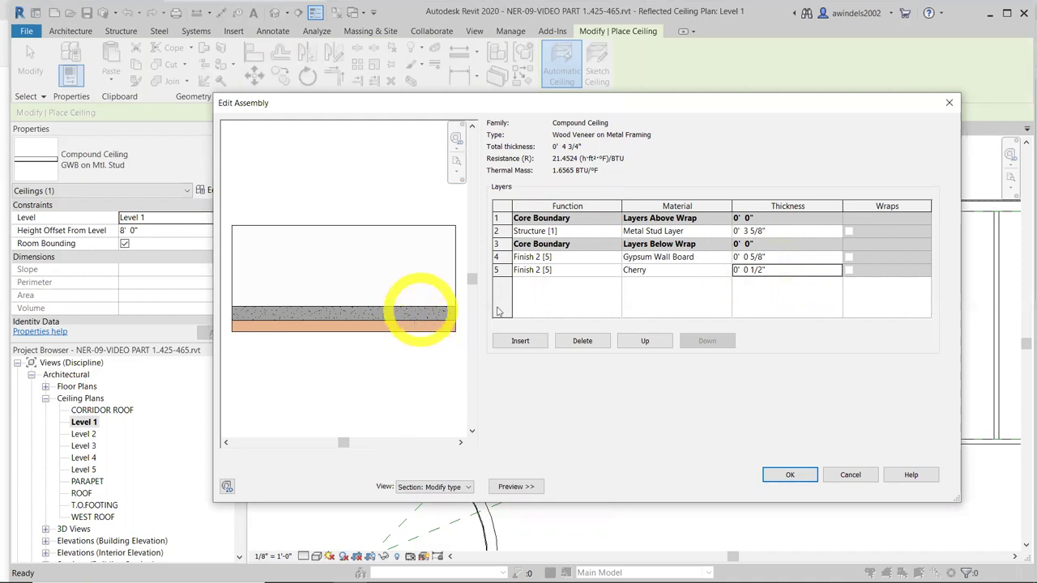
click(797, 474)
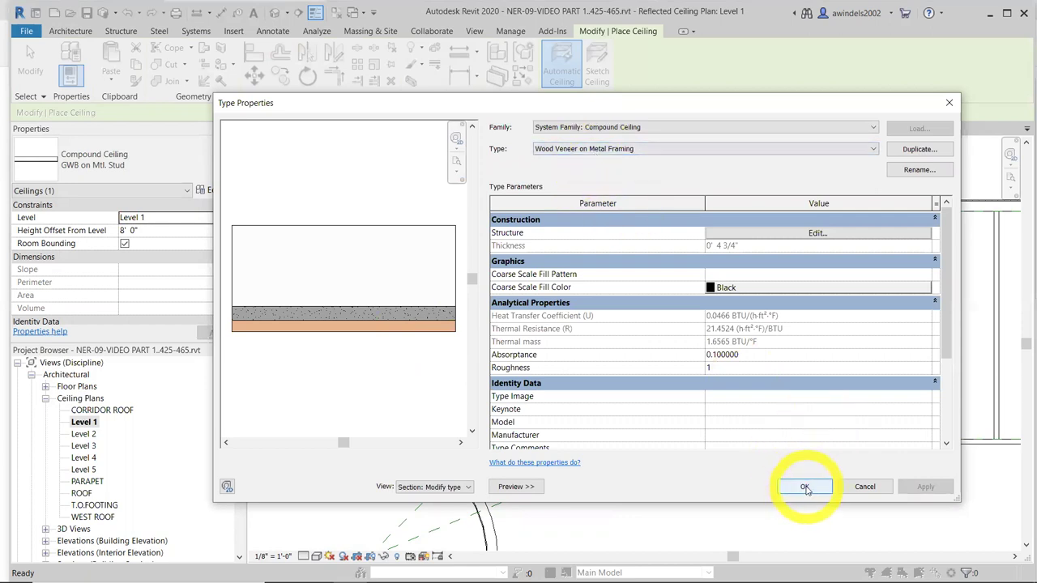
click(804, 487)
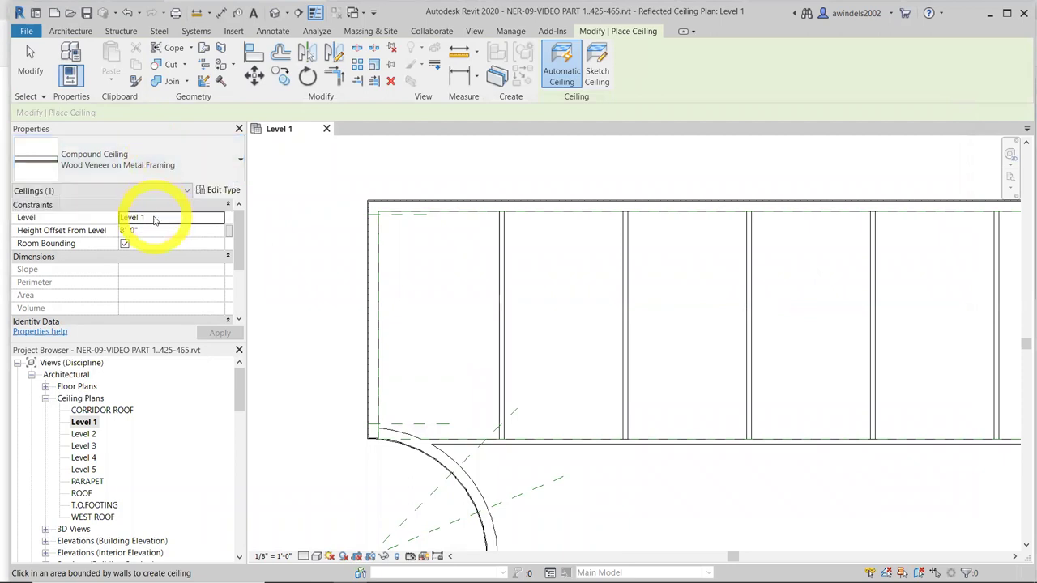
Set the ceiling's height offset from Level 1 to 14' 6"
key(Tab)
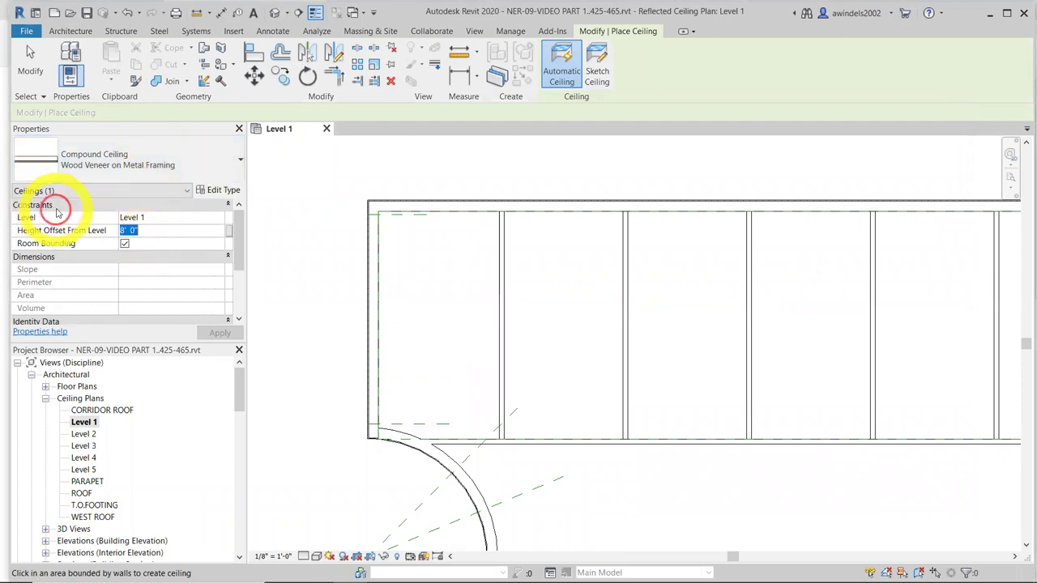
text(14)
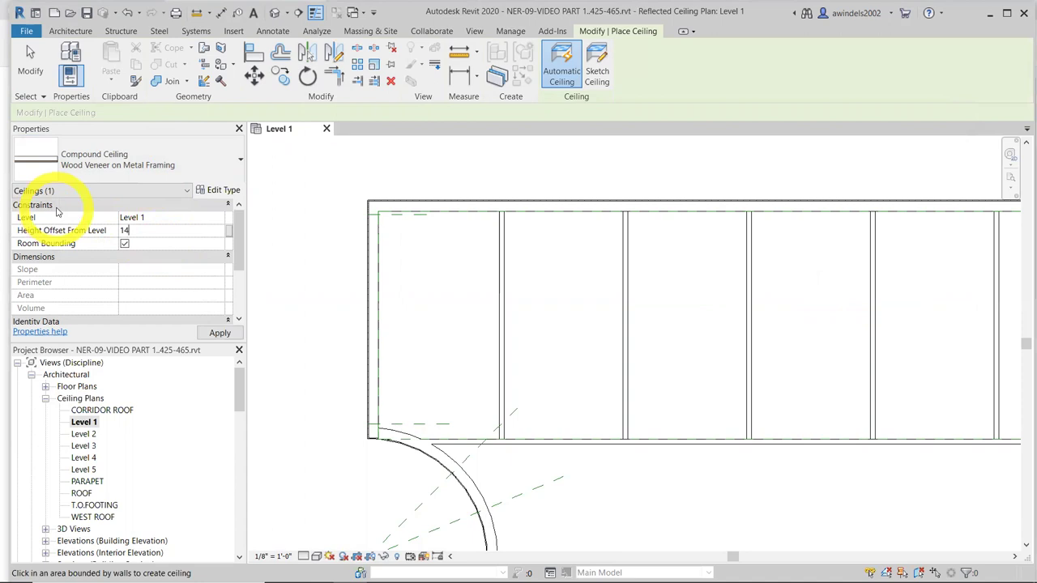
text(' 6)
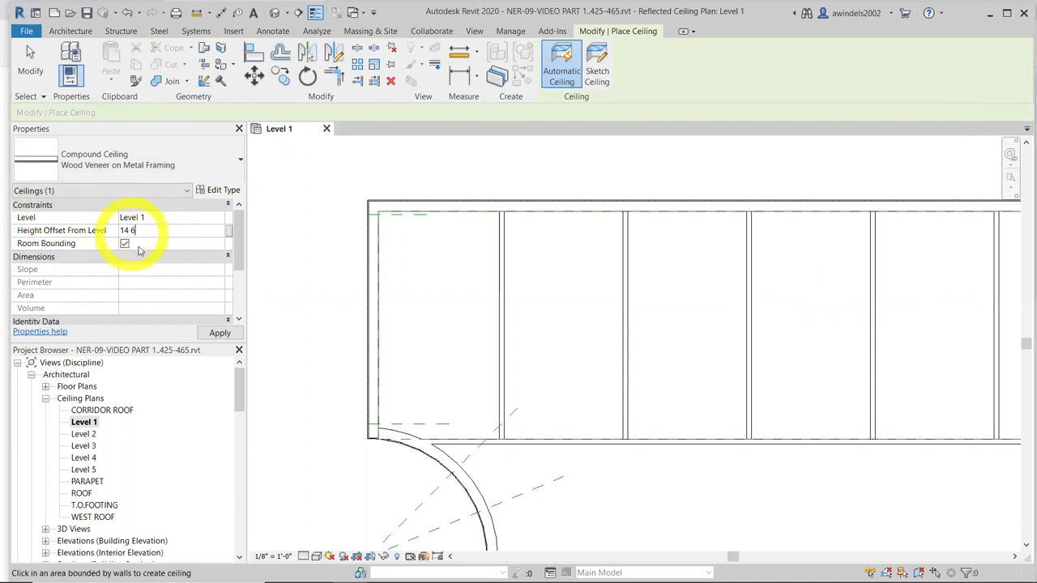
click(140, 272)
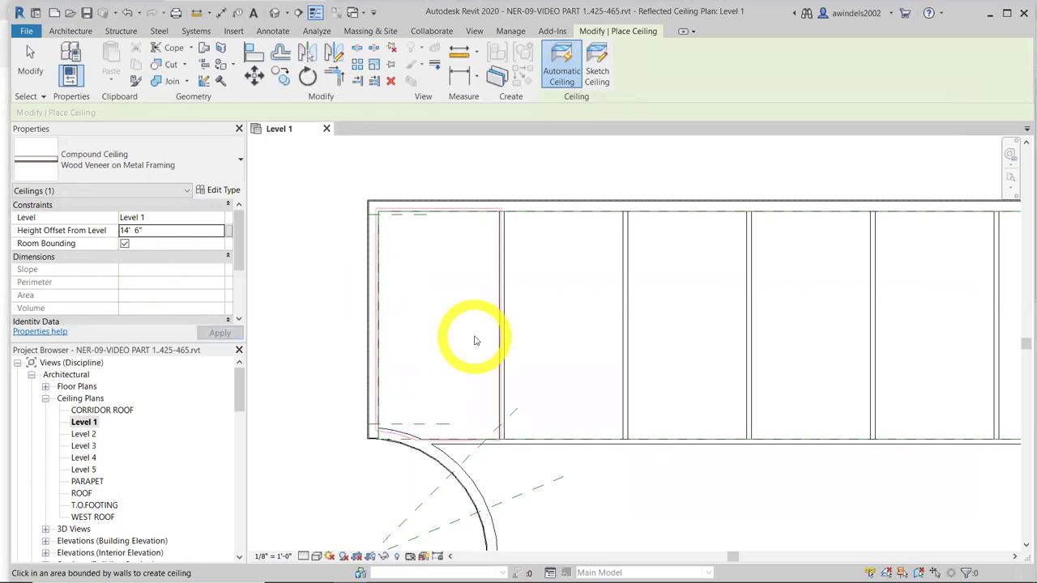
Place Wood Veneer ceilings in all six bays of the long row
click(477, 341)
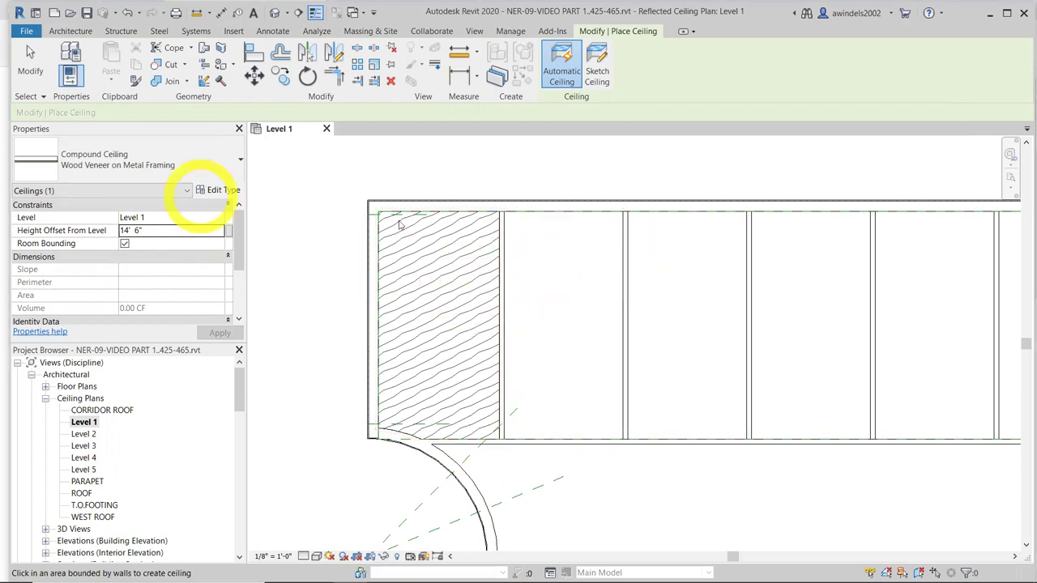
click(546, 300)
click(672, 321)
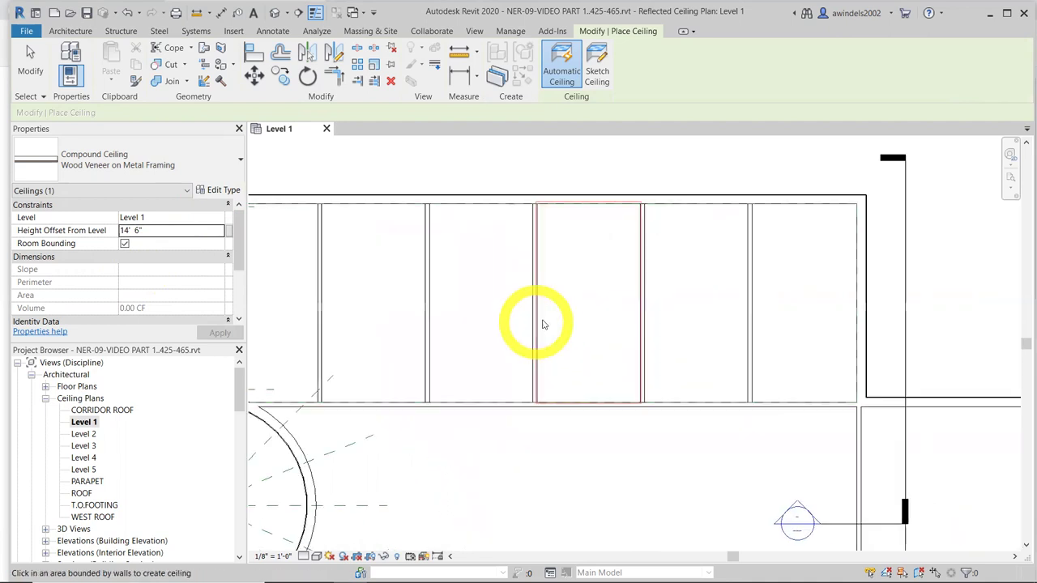
click(567, 320)
click(667, 297)
click(804, 307)
scroll(805, 307, down, 2)
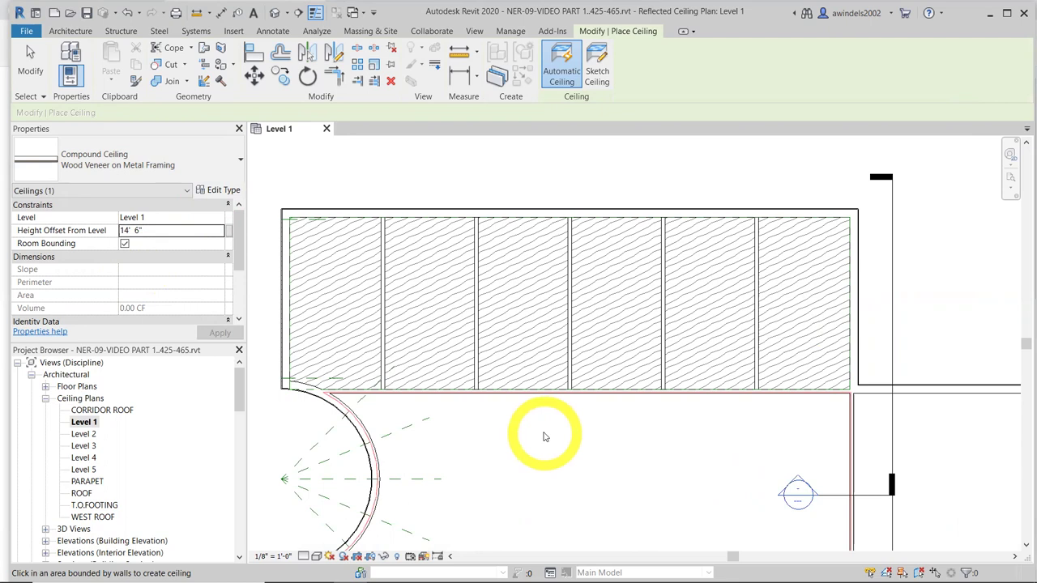
End ceiling placement and check the plan region by selecting and deselecting it
key(Escape)
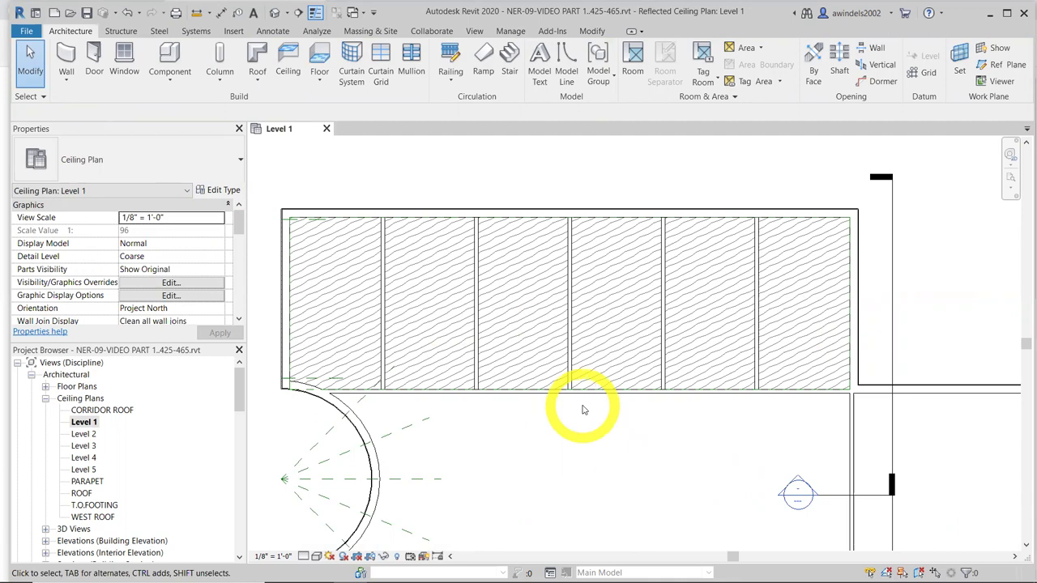
click(300, 384)
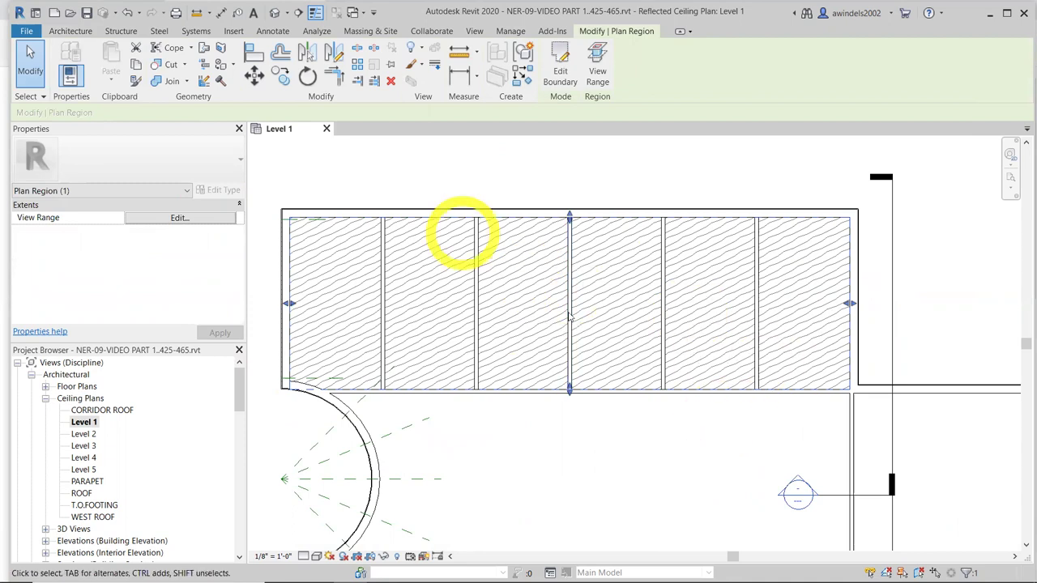
click(655, 320)
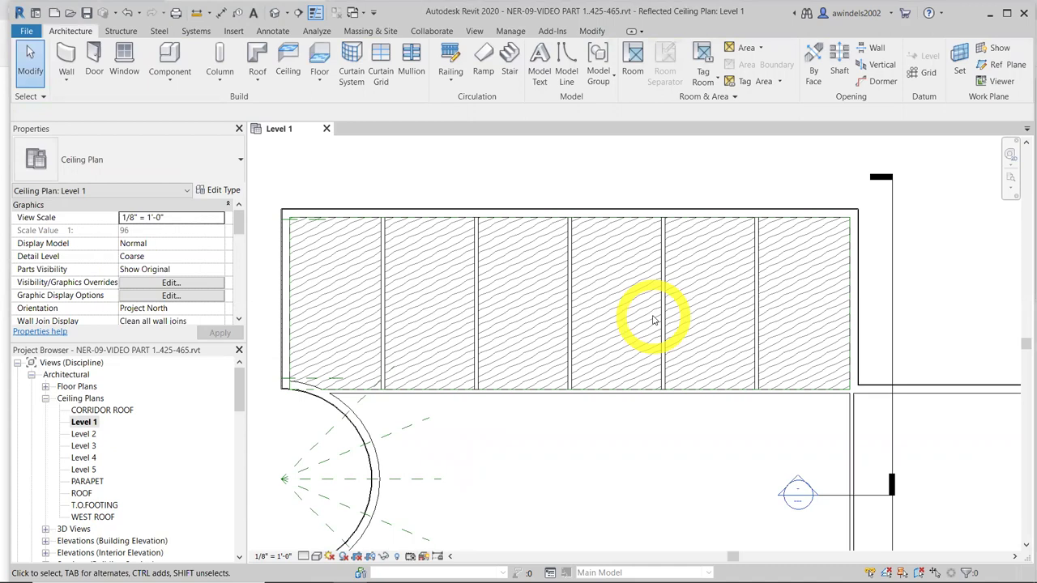
click(343, 343)
click(336, 347)
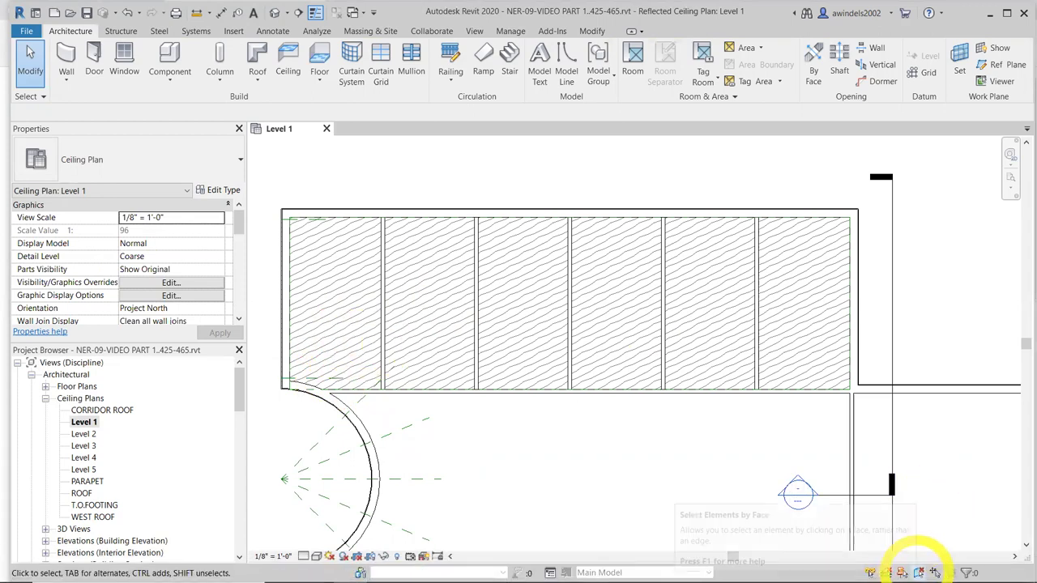
Select the leftmost bay's ceiling, enter and finish its boundary edit, then clear the selection
click(354, 312)
click(413, 287)
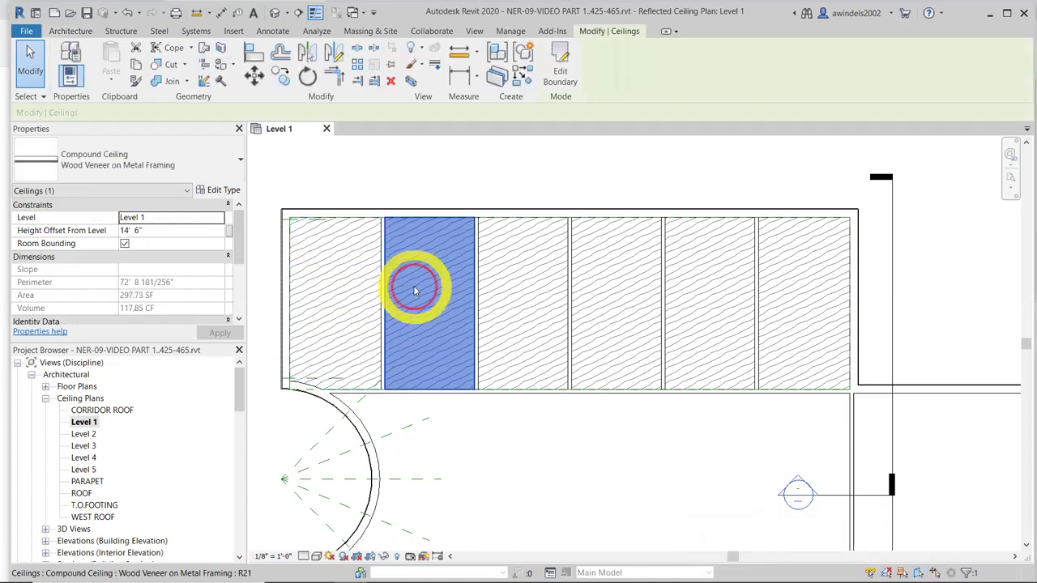
click(343, 288)
click(397, 287)
click(347, 273)
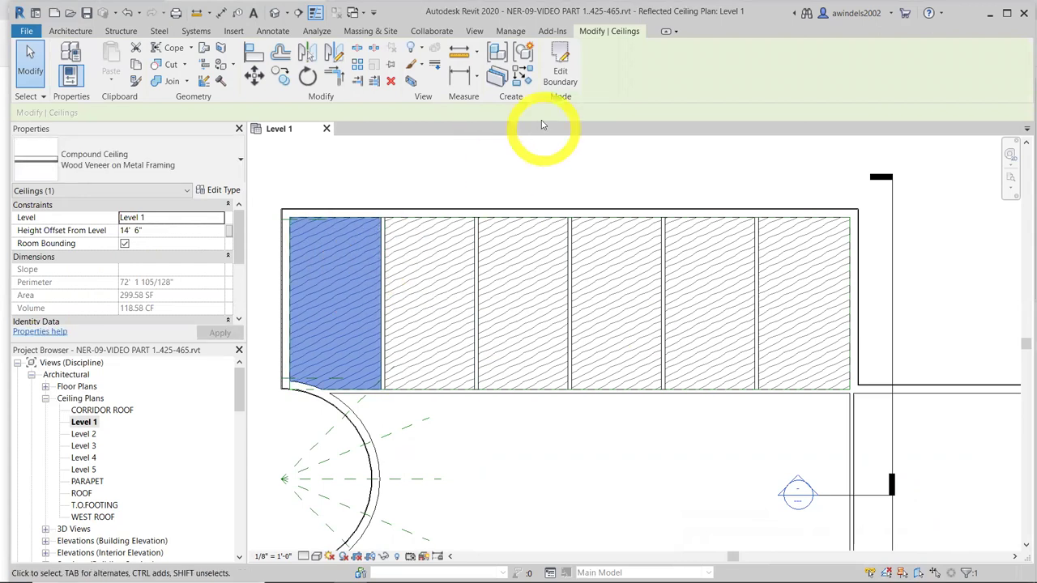
click(561, 63)
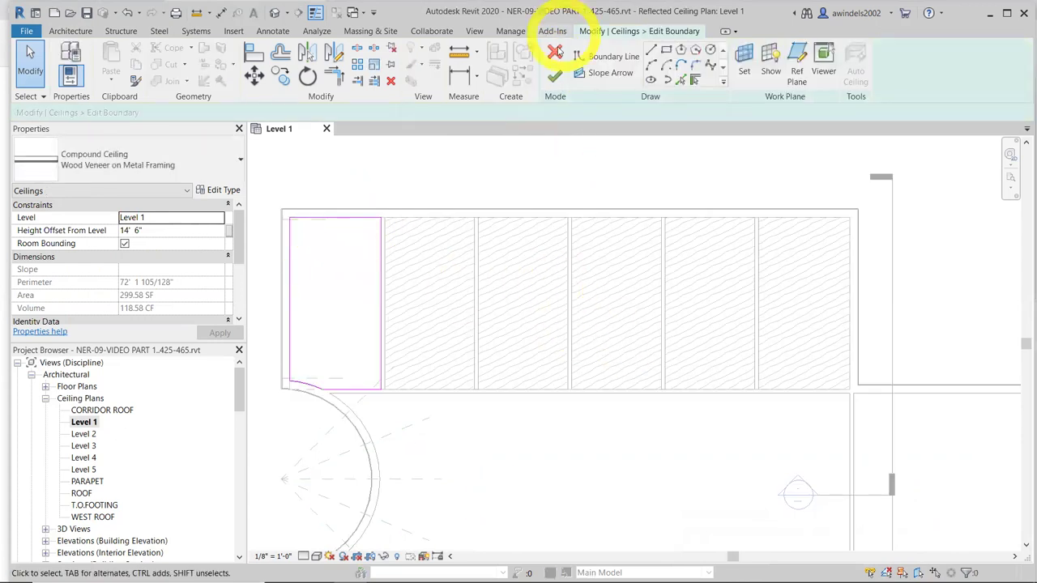
click(555, 53)
key(Escape)
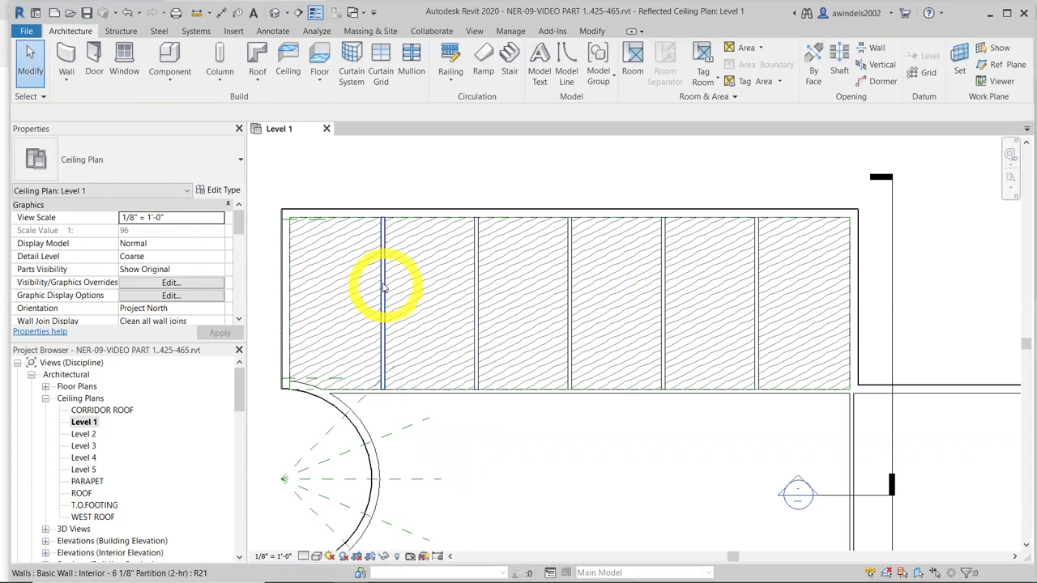
click(288, 65)
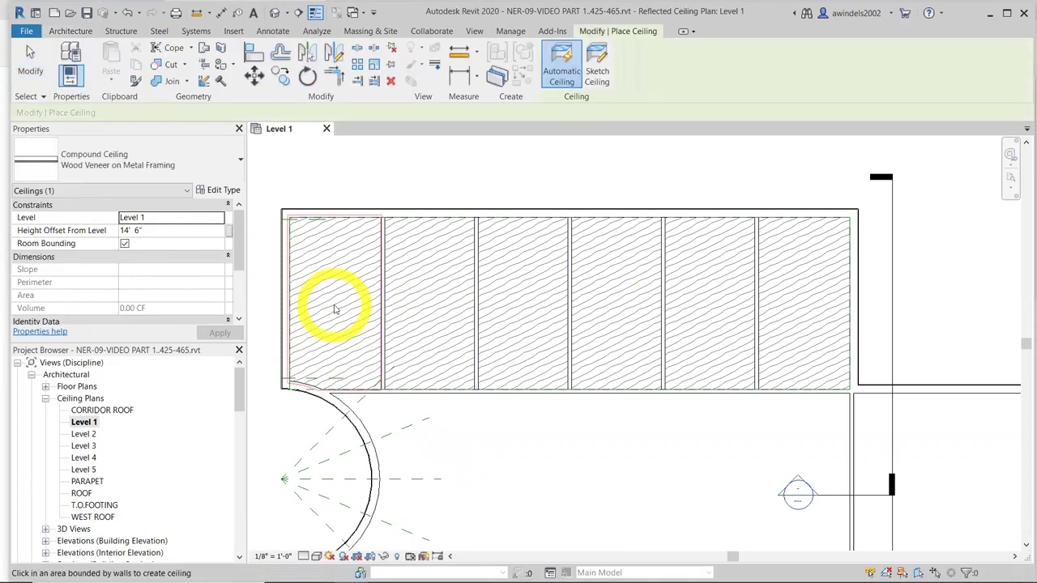
key(Escape)
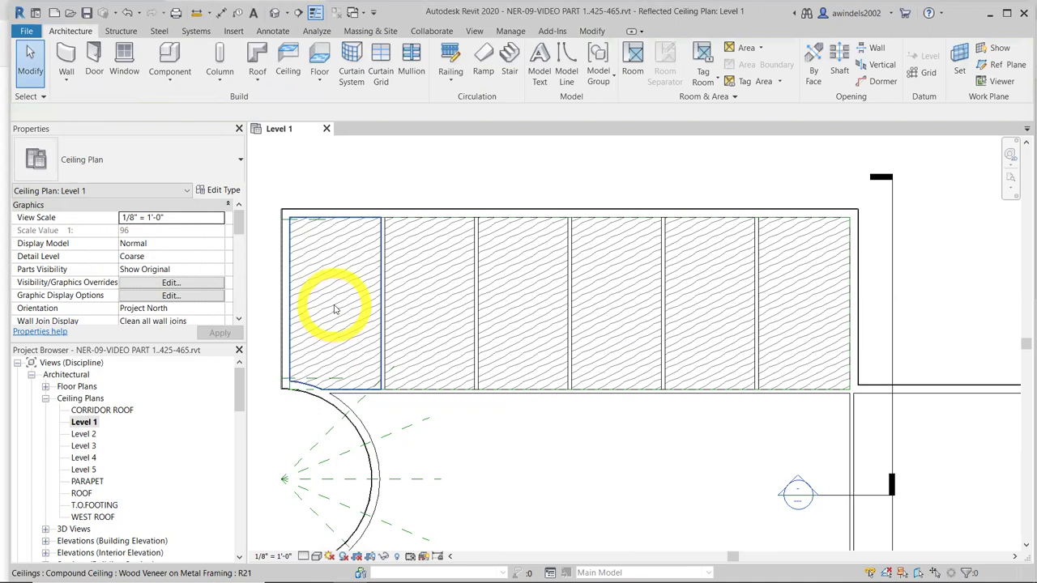
click(288, 65)
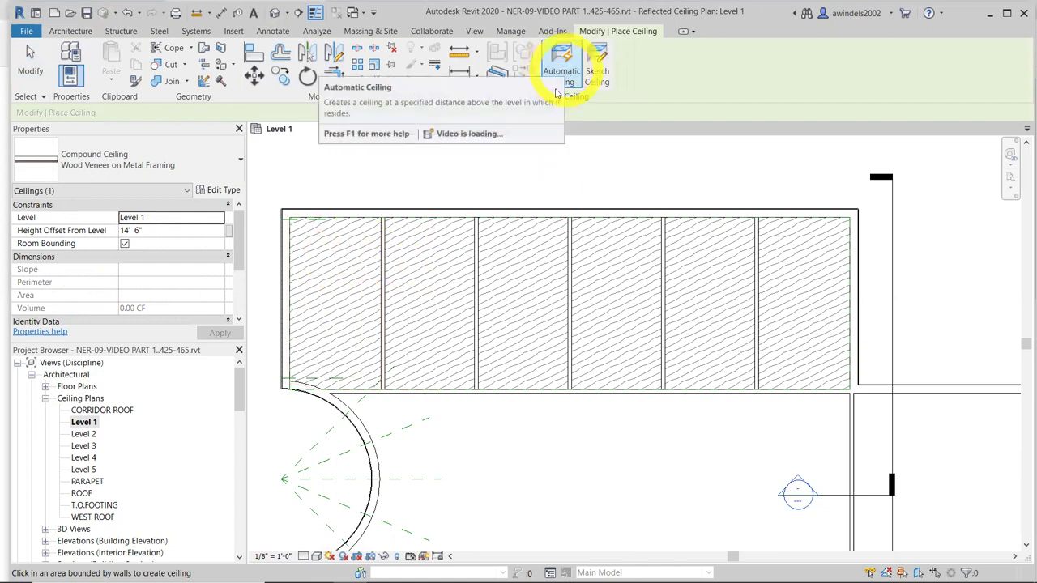
scroll(737, 284, down, 1)
middle_drag(736, 283, 637, 248)
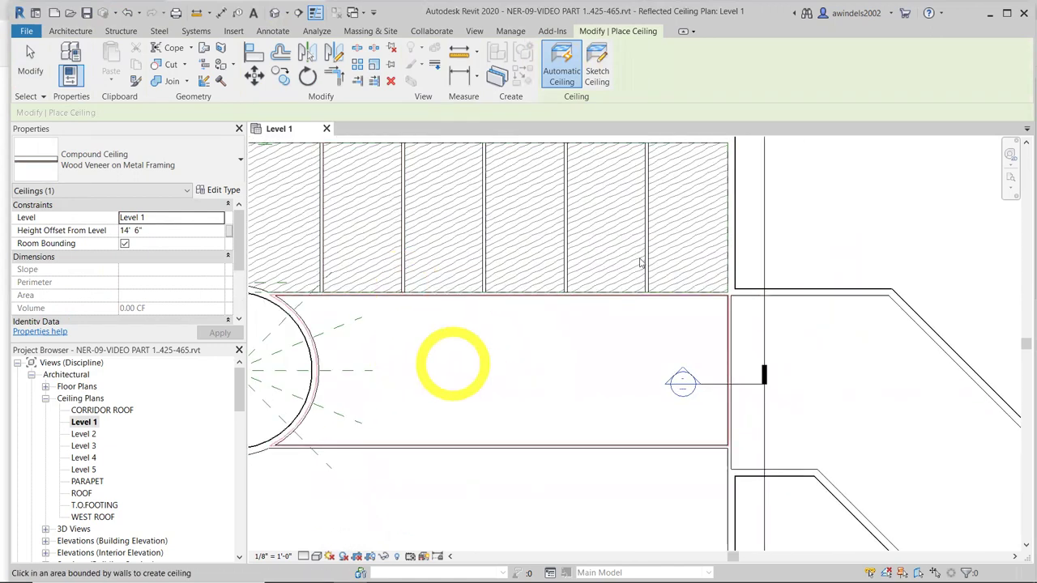
click(607, 73)
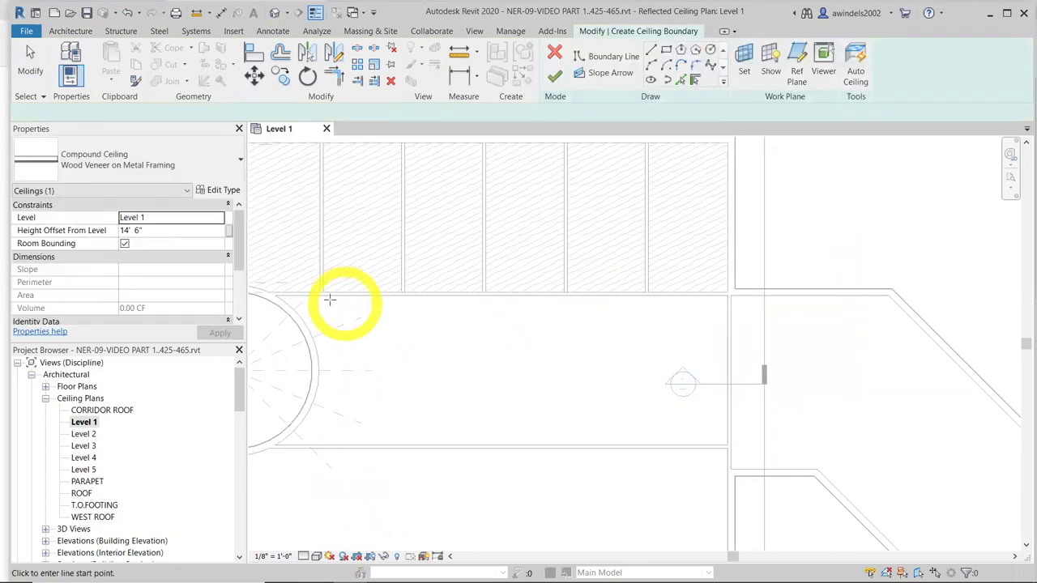
click(275, 295)
click(586, 333)
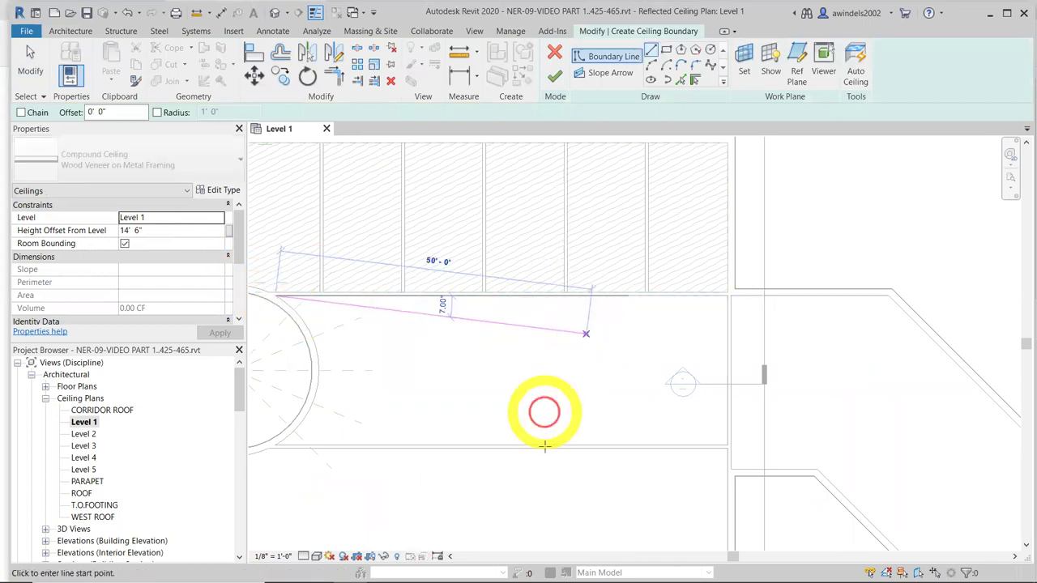
click(543, 444)
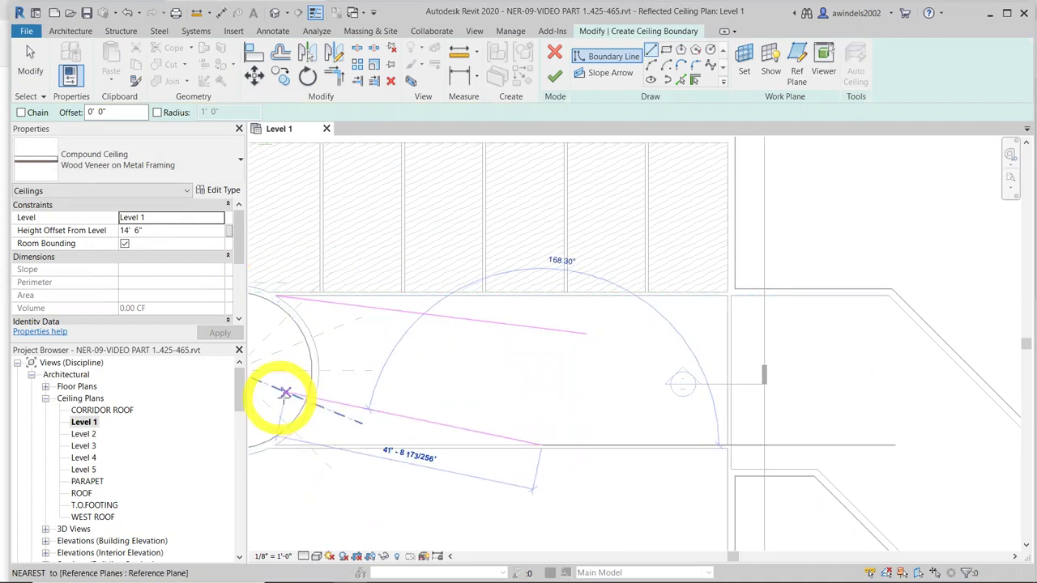
click(300, 397)
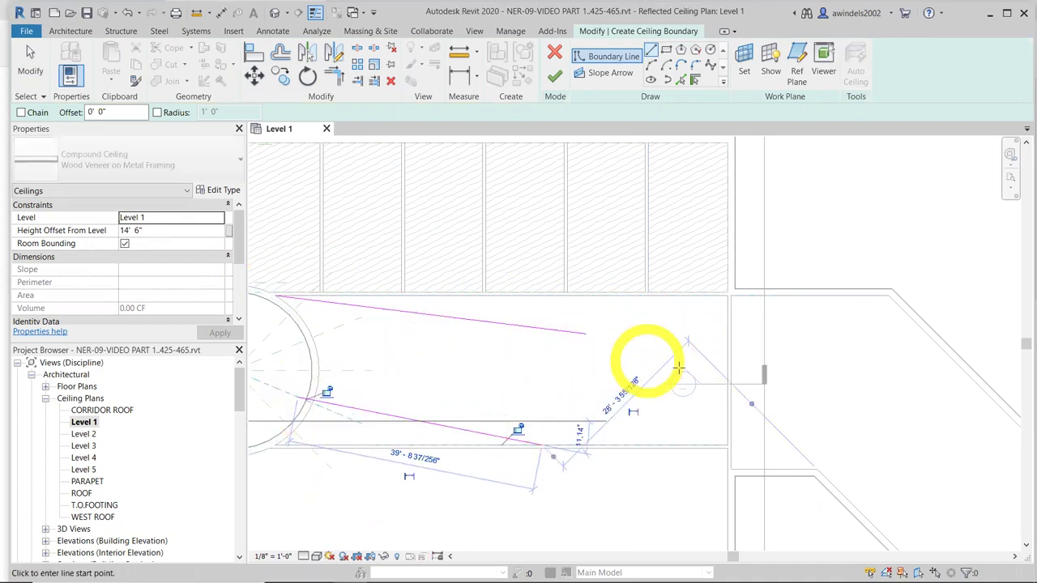
key(ctrl+z)
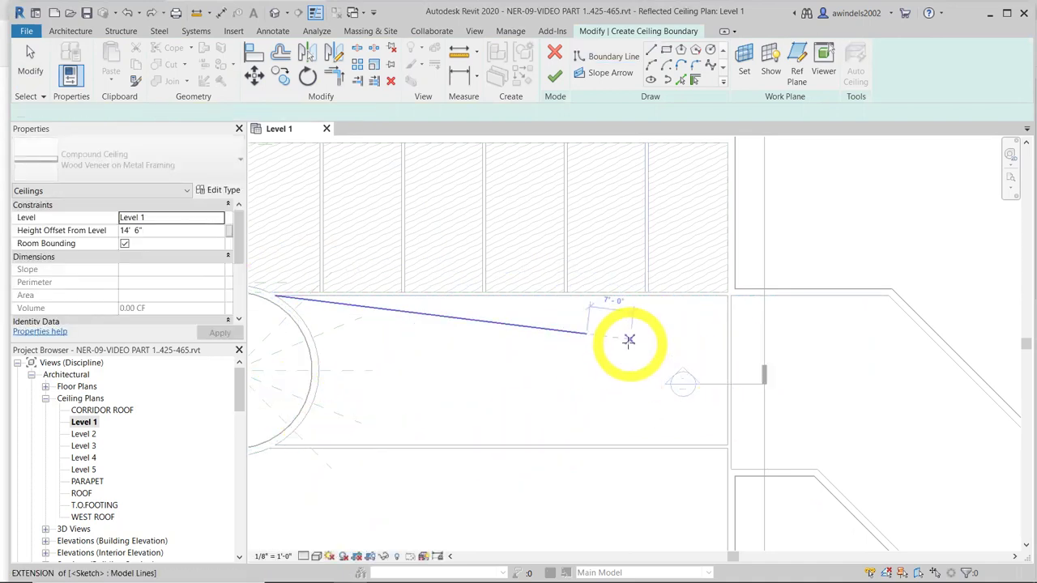
key(ctrl+z)
key(Escape)
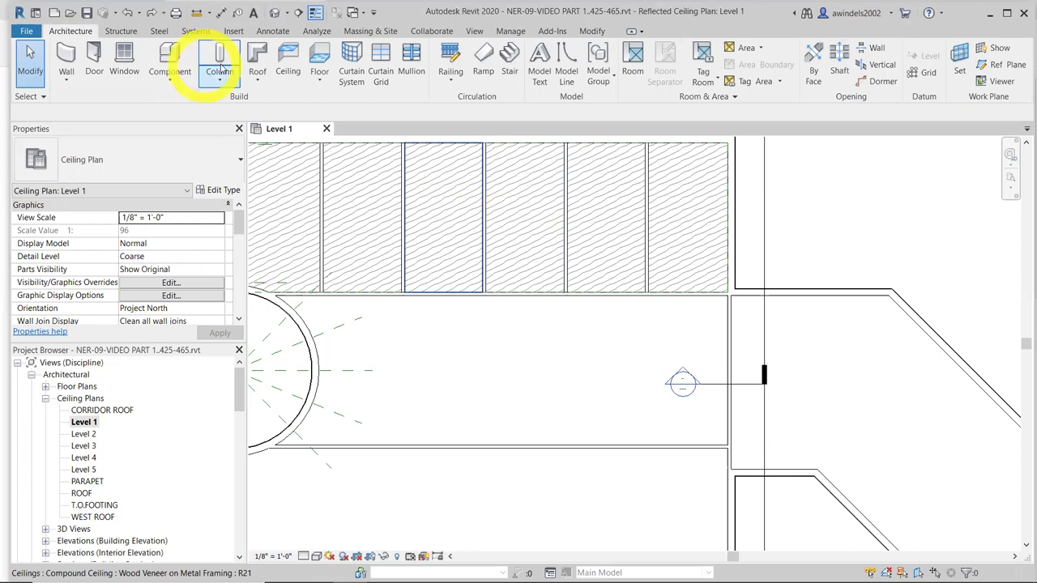
click(288, 61)
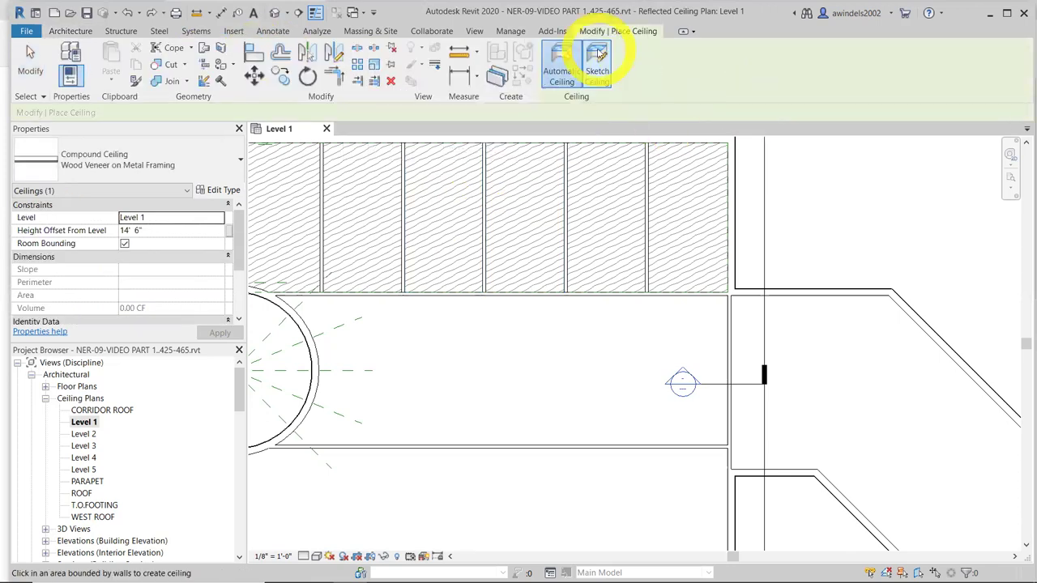
key(Escape)
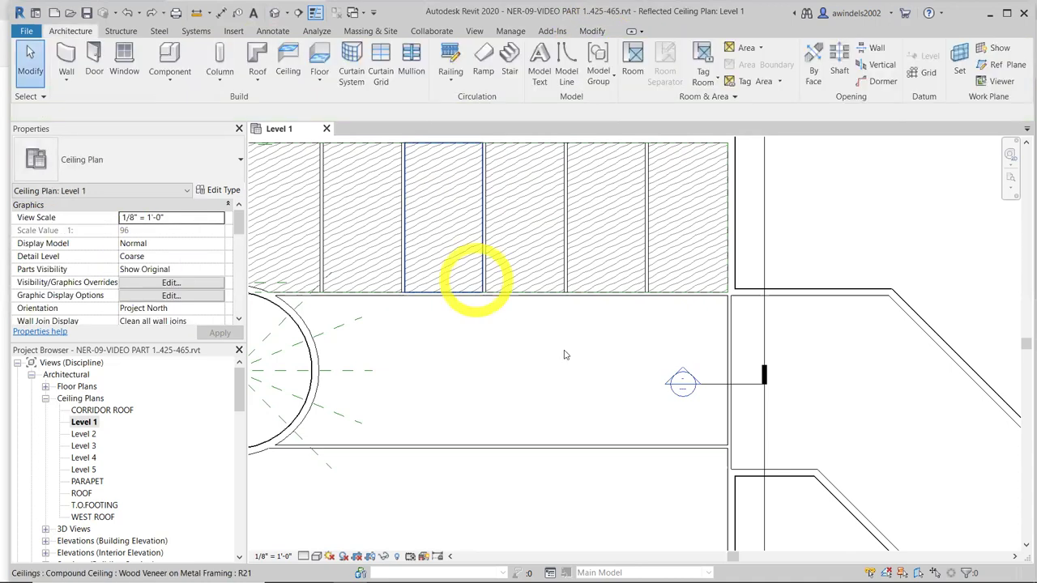
click(565, 354)
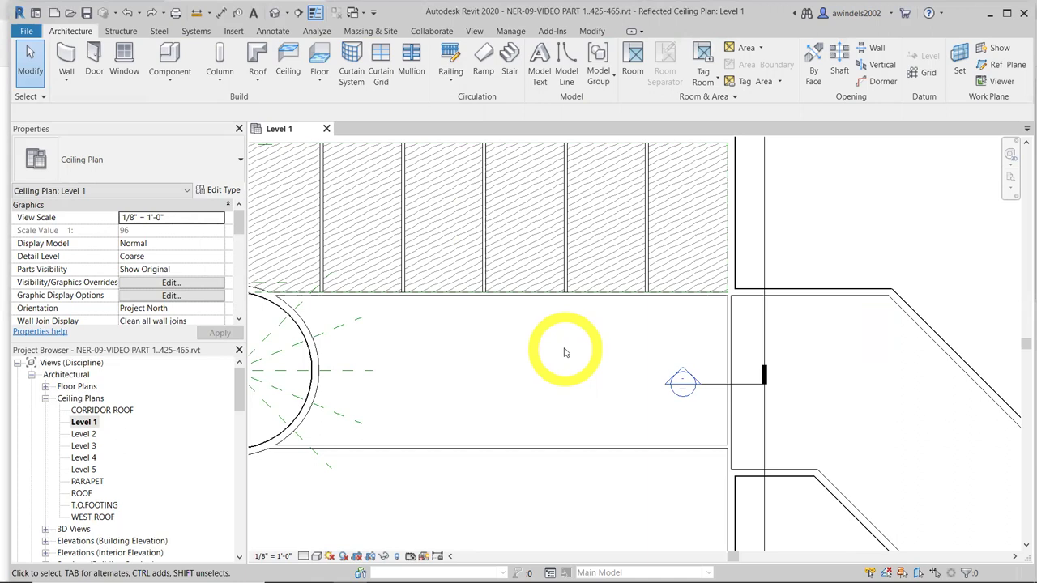
middle_drag(527, 312, 833, 366)
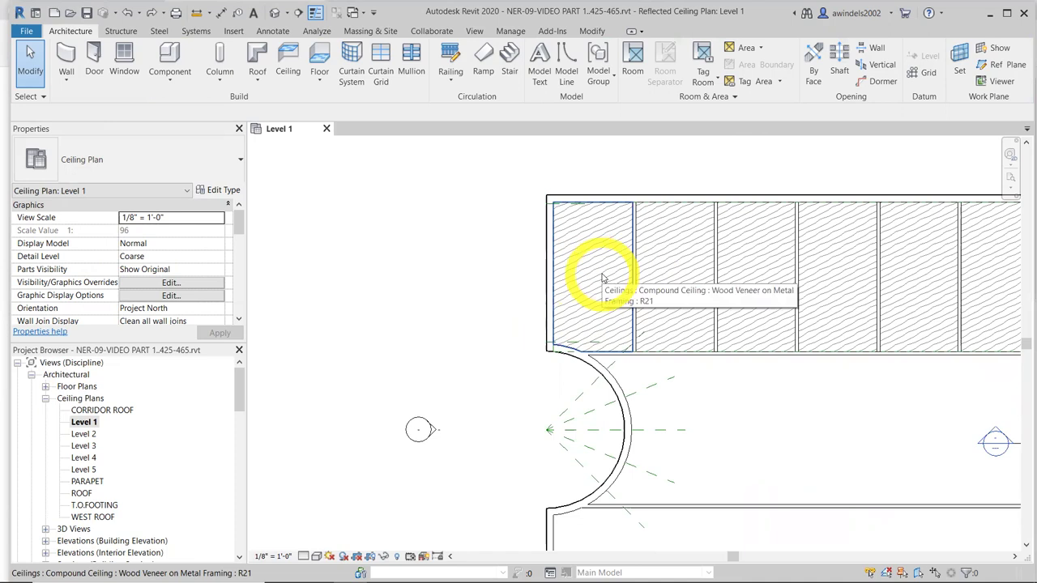
Isolate the leftmost bay's ceiling after checking a box selection's categories in Filter
click(601, 278)
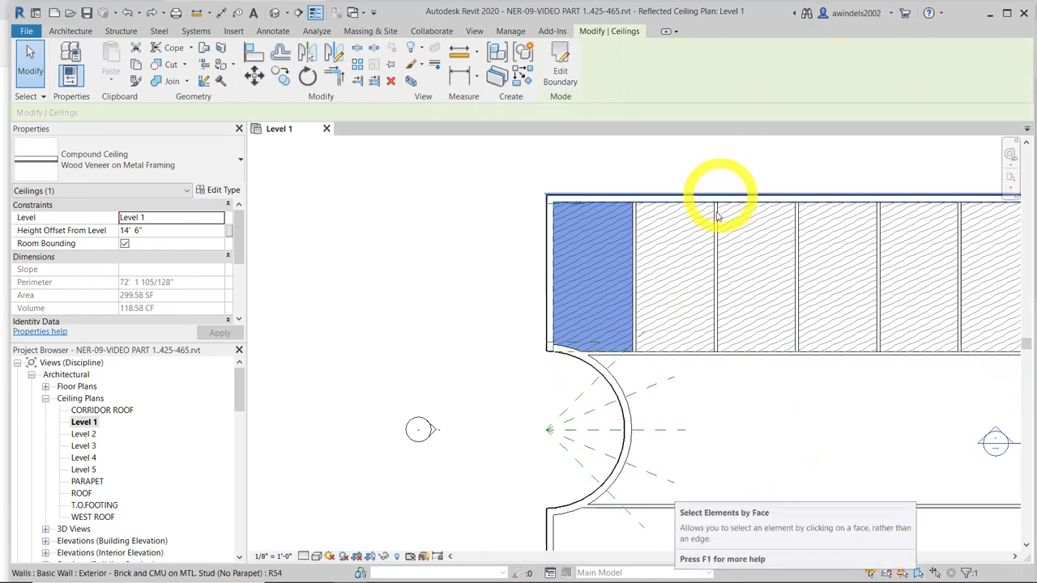
key(Escape)
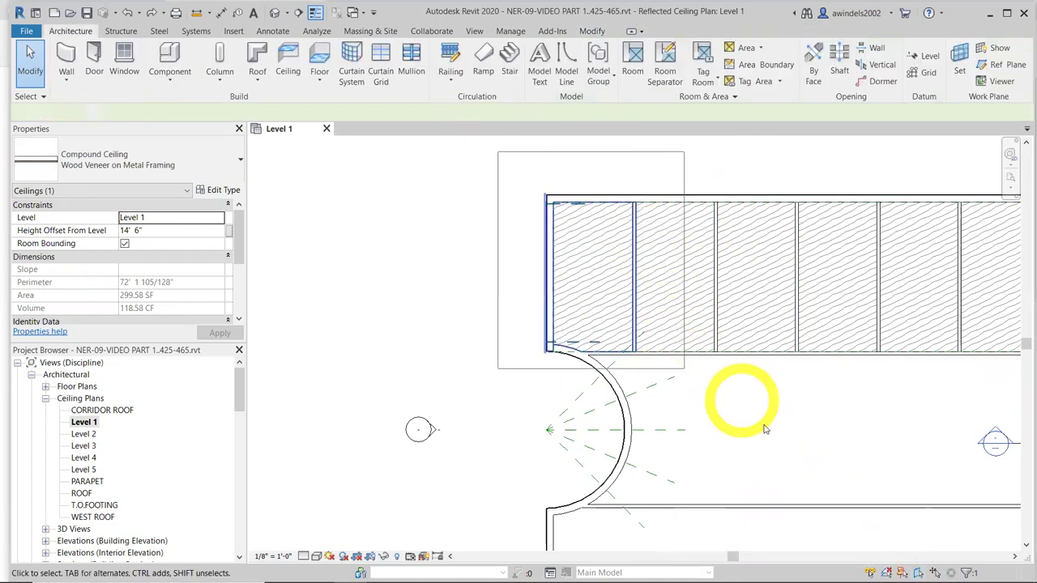
drag(764, 429, 762, 427)
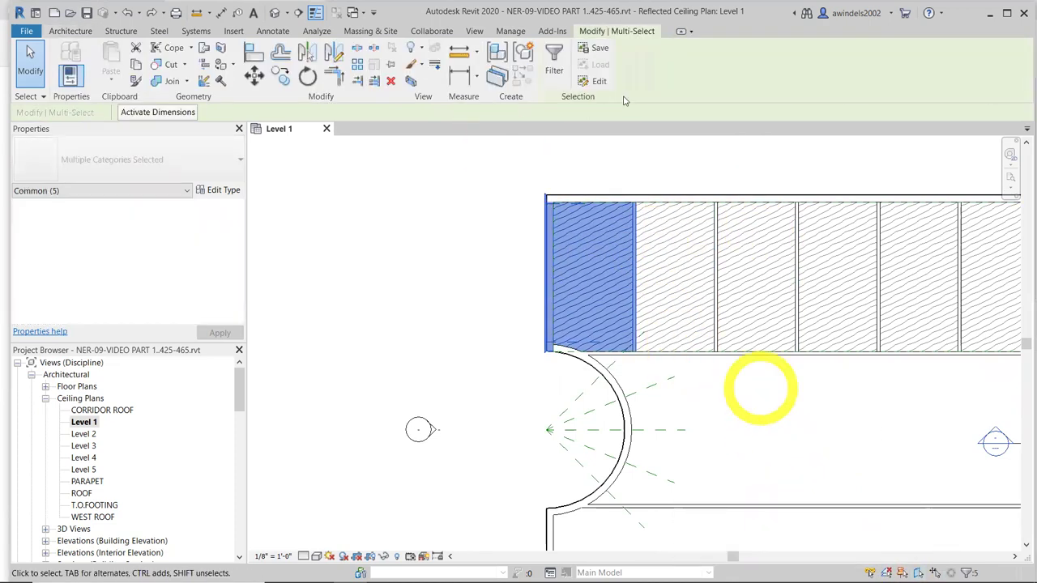
click(556, 63)
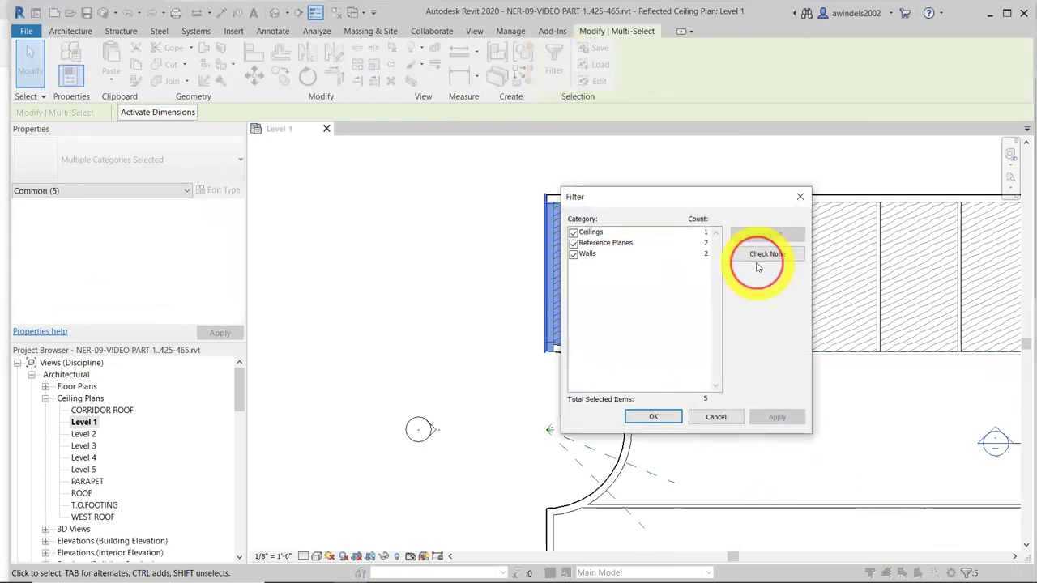
key(Escape)
key(Escape)
click(589, 290)
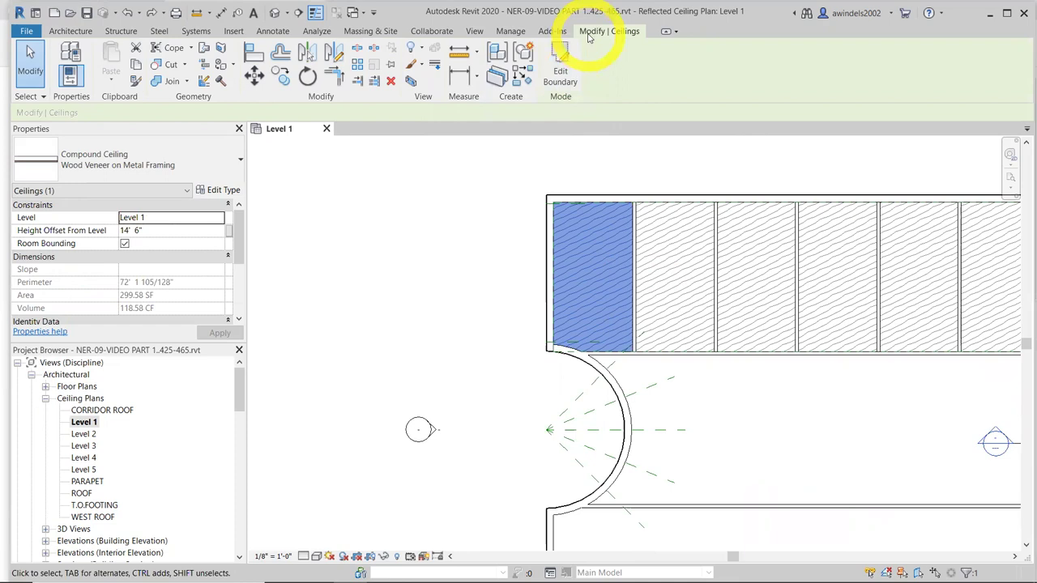
In the leftmost ceiling's boundary sketch, draw horizontal and vertical reference planes through the bay's midpoints
click(565, 65)
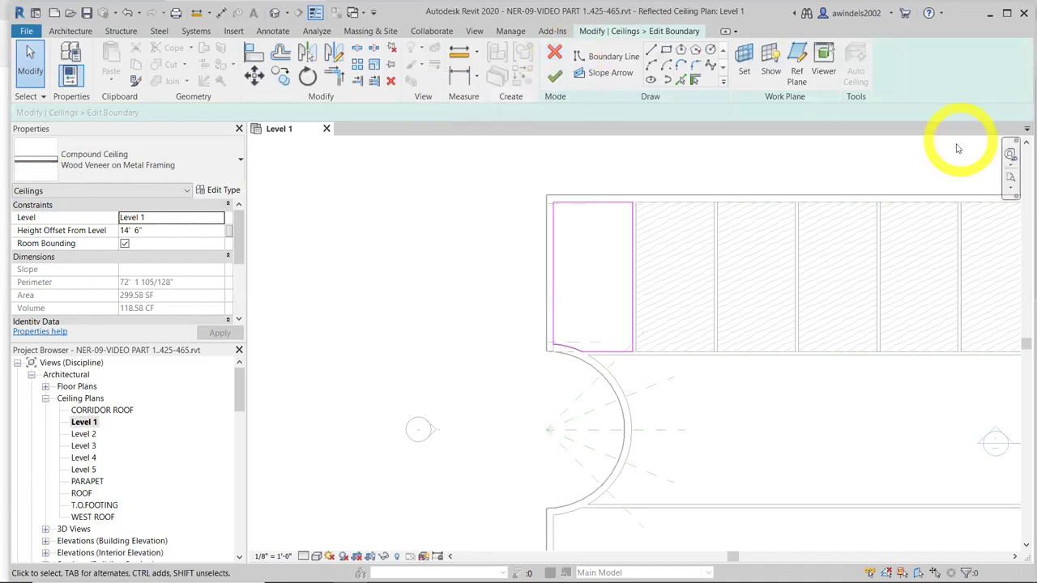
click(796, 73)
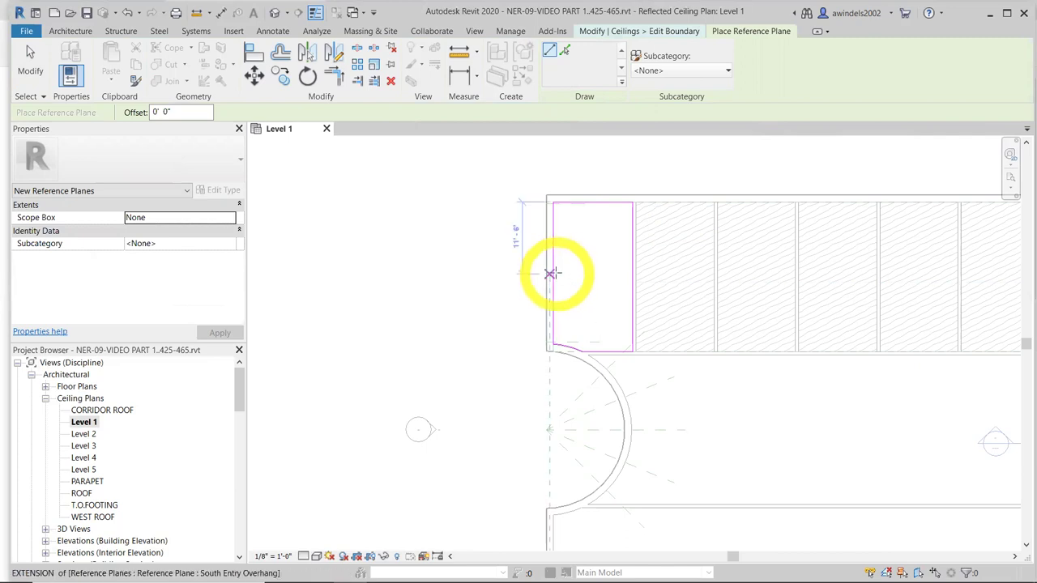
click(554, 273)
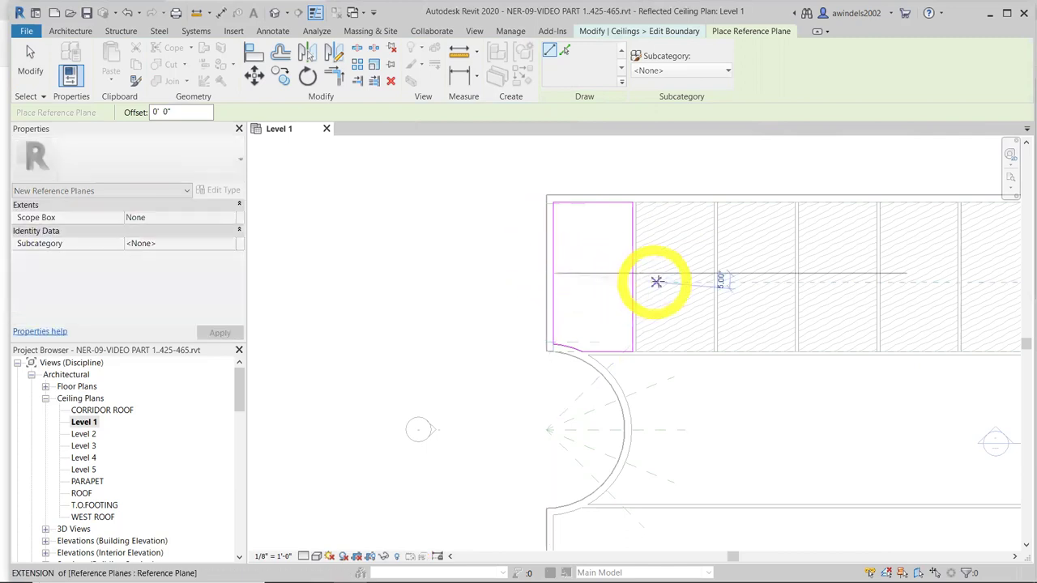
click(661, 273)
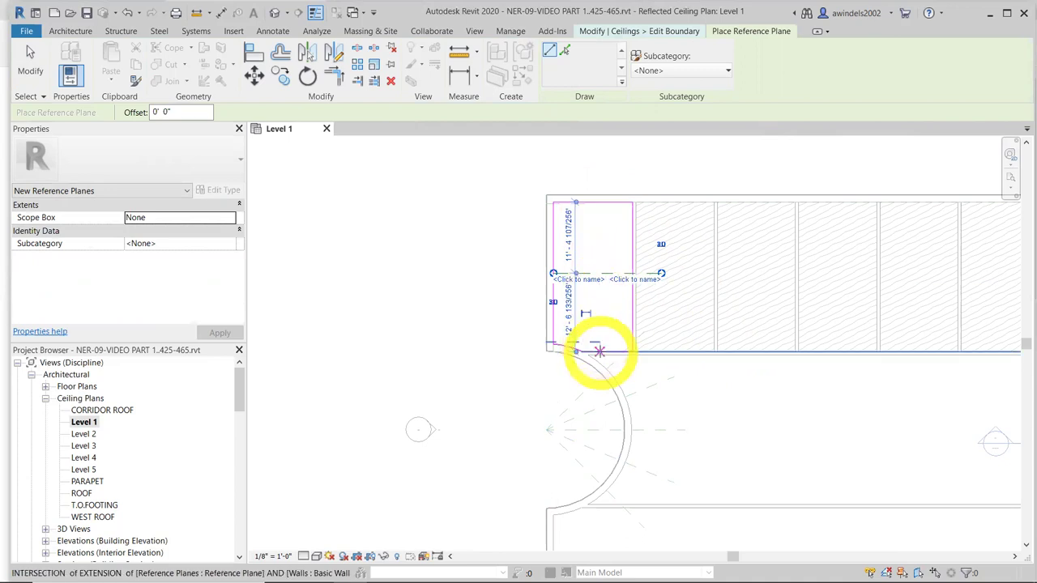
click(599, 351)
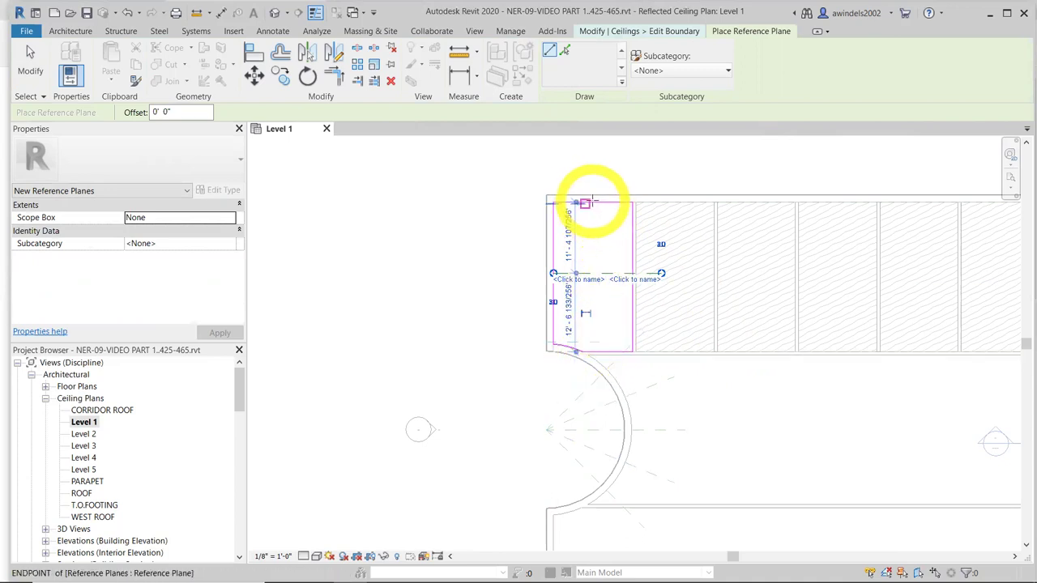
click(599, 201)
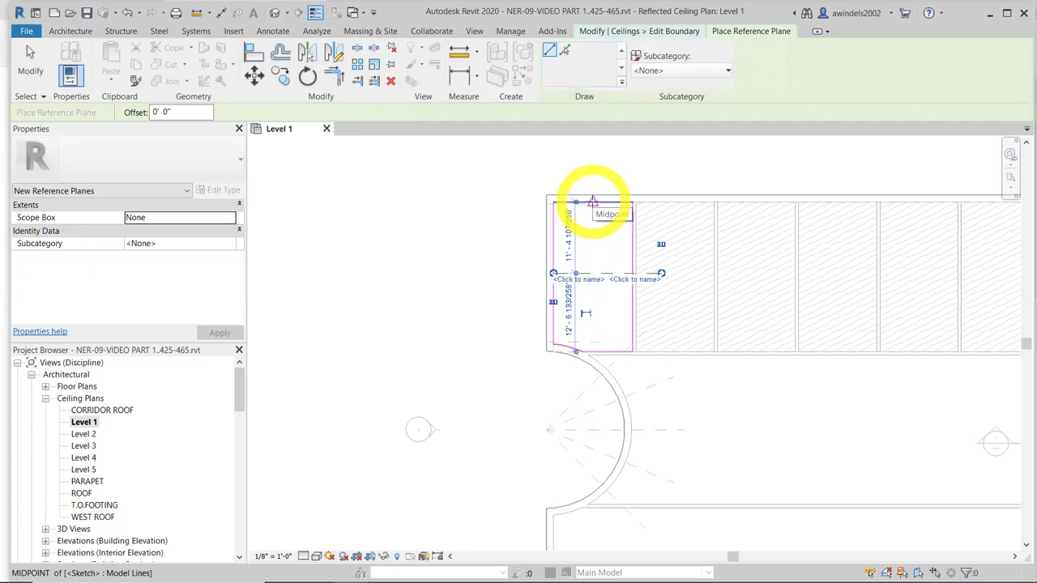
click(592, 204)
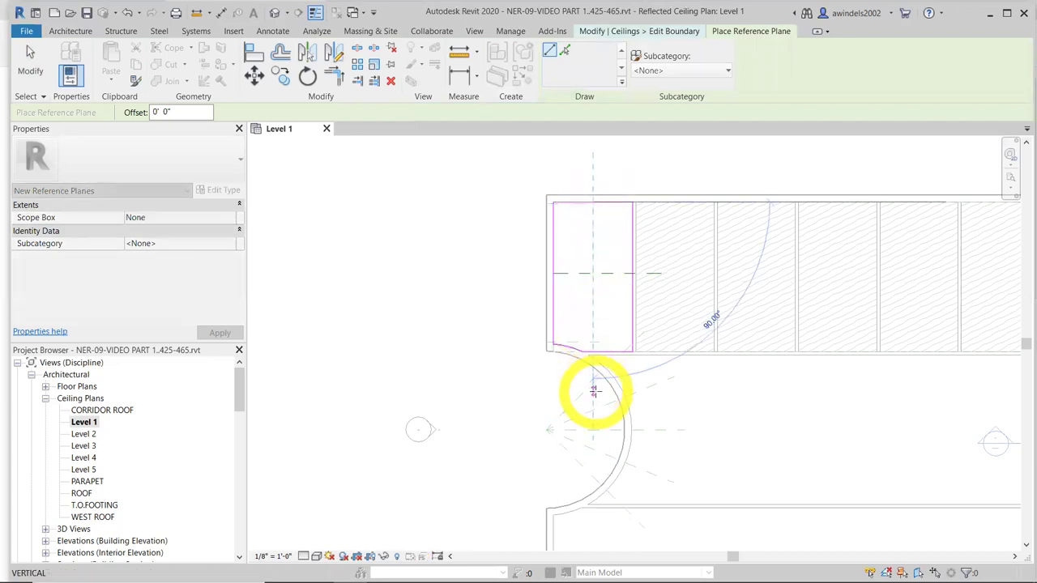
click(593, 389)
key(Escape)
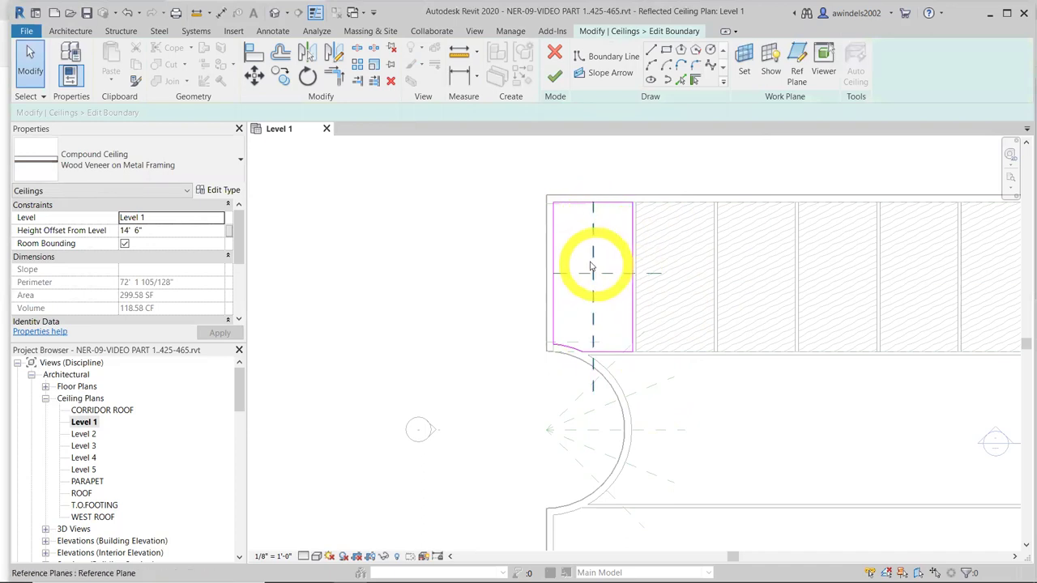
Sketch a circular opening centred on the reference-plane intersection and finish the ceiling boundary edit
click(609, 285)
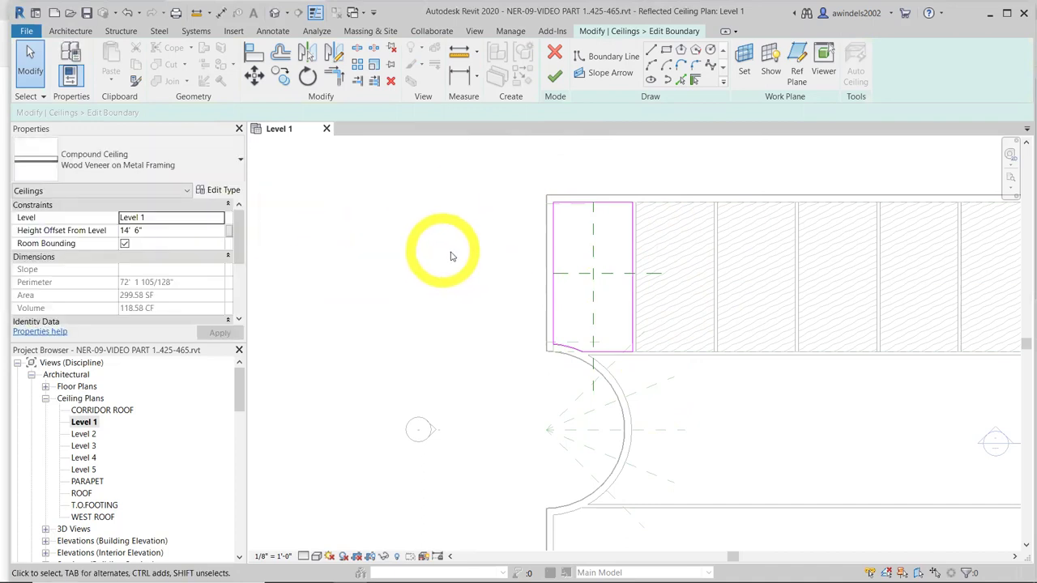
middle_drag(440, 253, 344, 280)
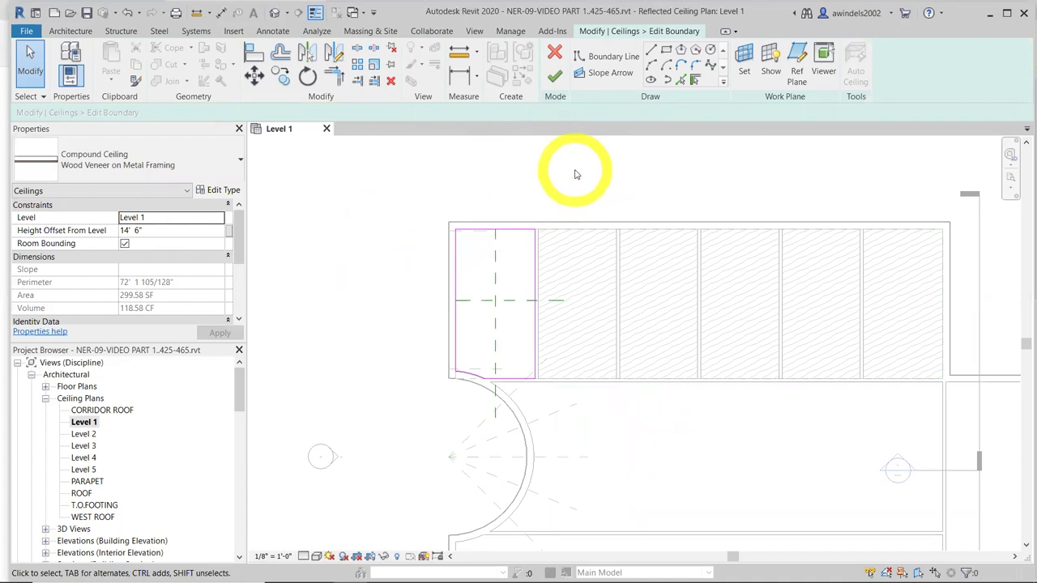
click(710, 50)
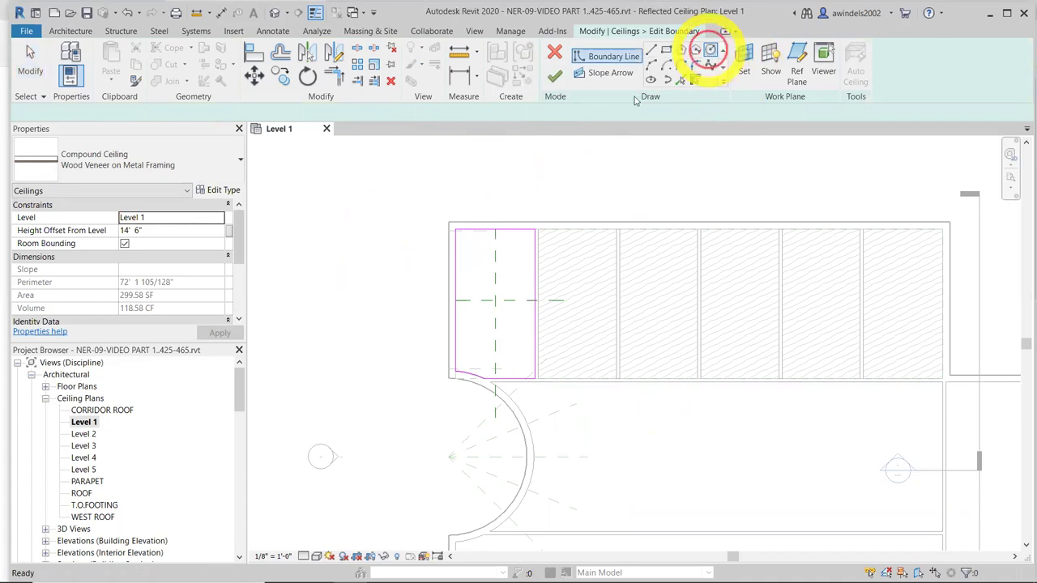
scroll(494, 298, up, 1)
click(507, 297)
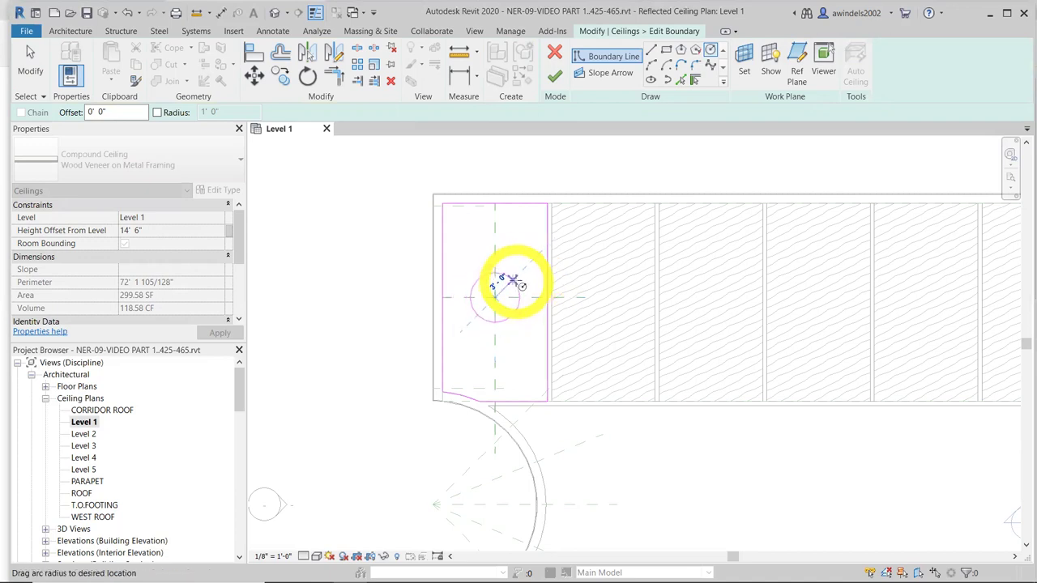
click(519, 281)
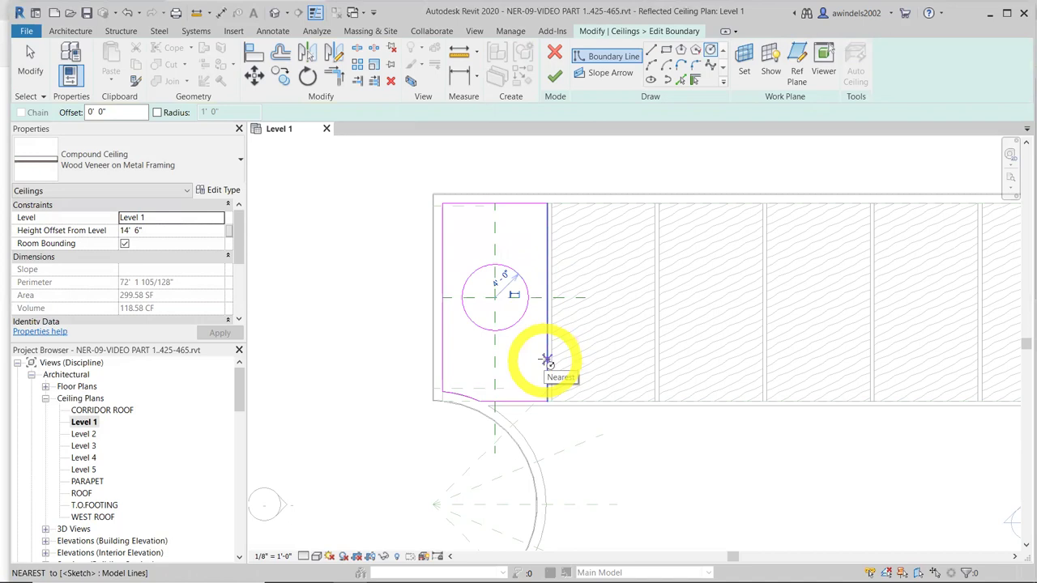
click(556, 76)
click(378, 319)
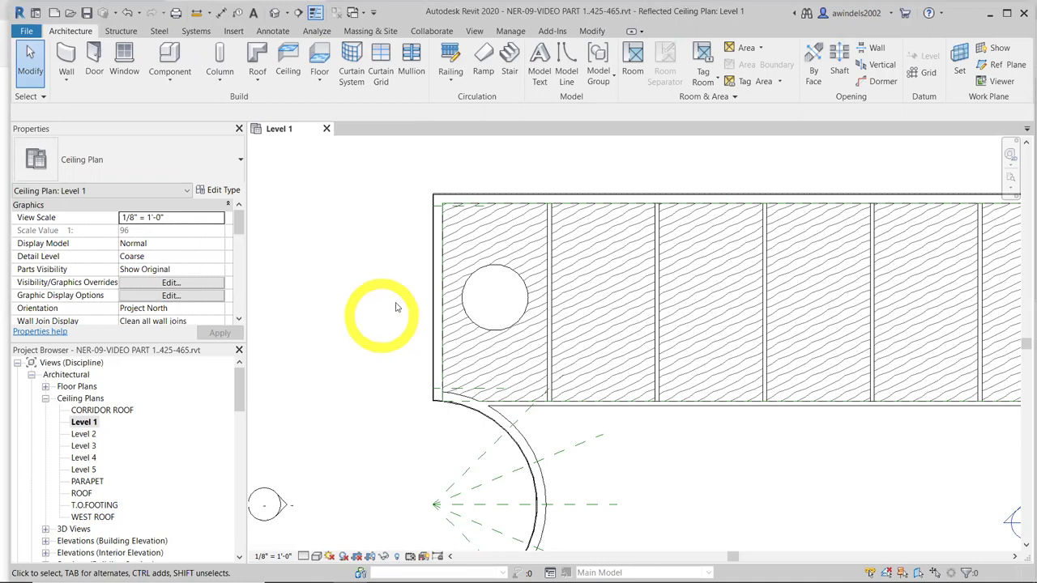
Duplicate the browser's troffer light search tab
click(384, 569)
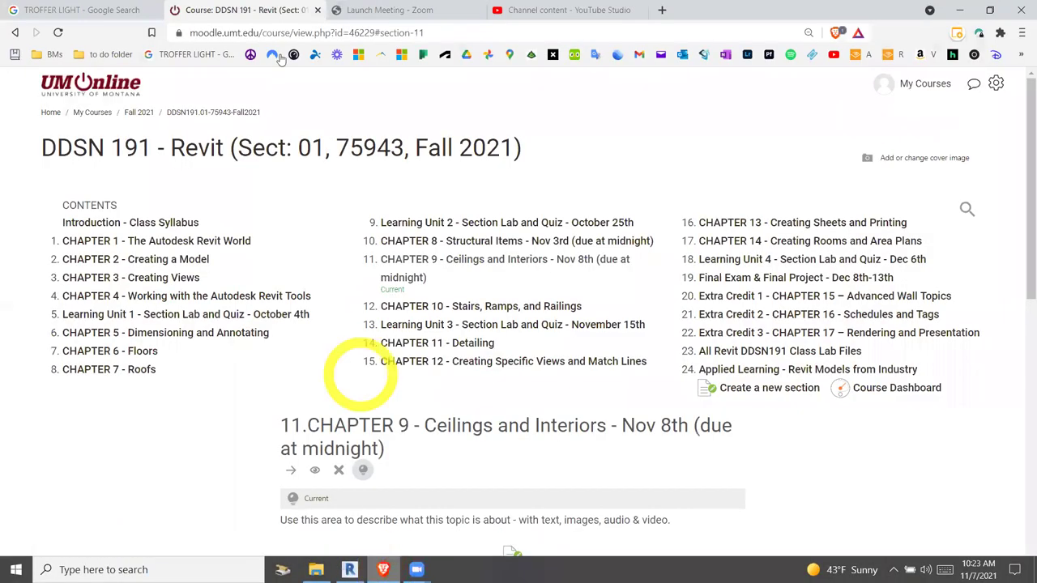
click(89, 9)
right_click(89, 8)
key(Escape)
click(157, 290)
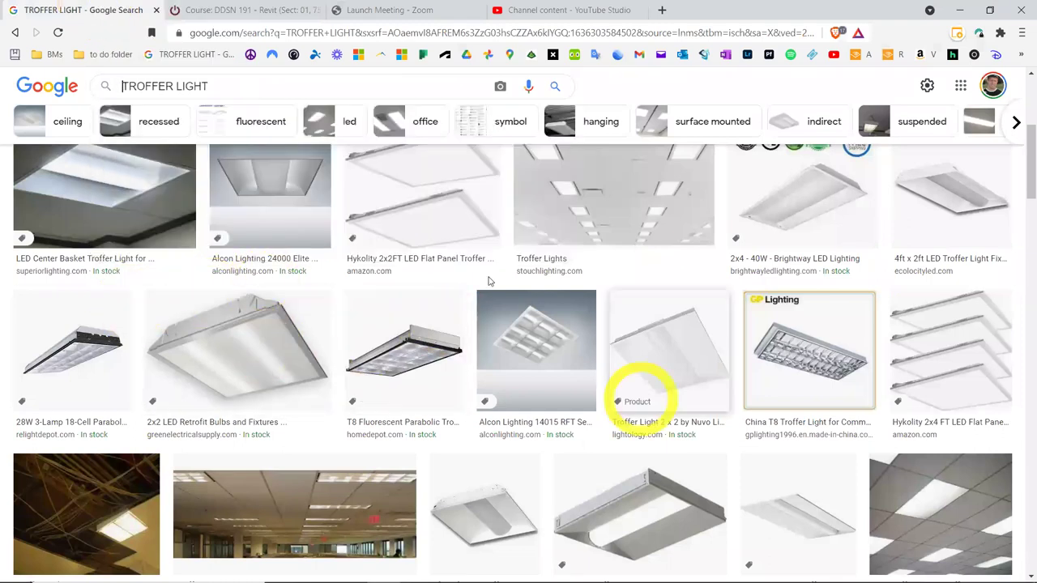
right_click(91, 9)
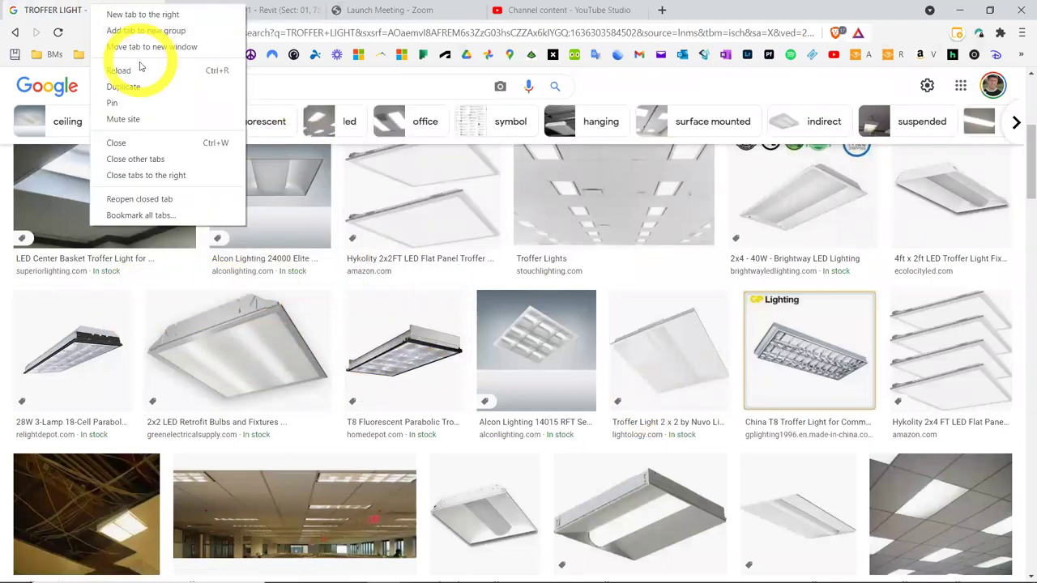
click(120, 86)
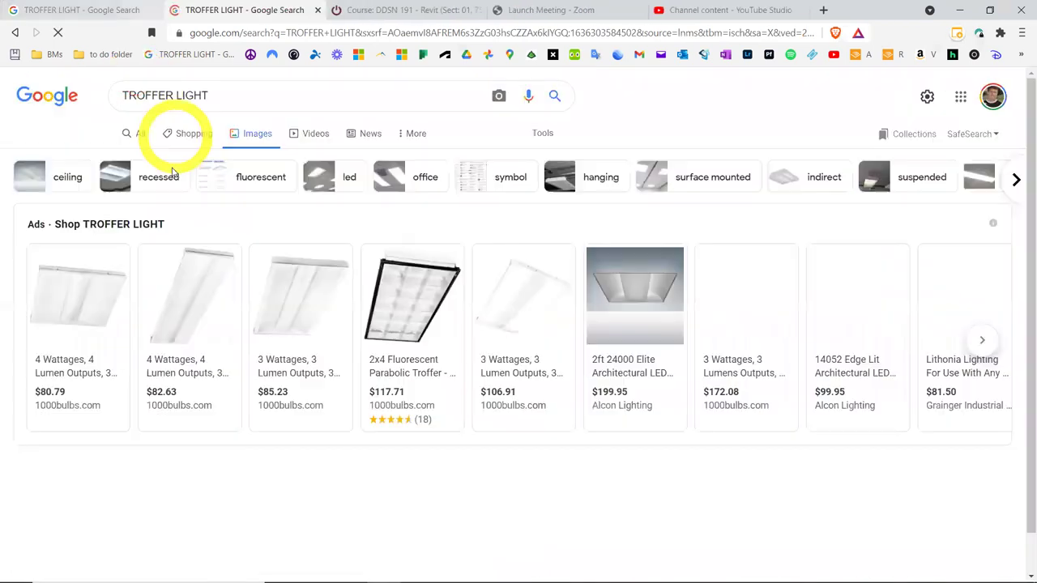
Search for 'soffit ceiling' in the duplicated tab, correcting the initial 'softit build' query
click(221, 95)
key(ctrl+a)
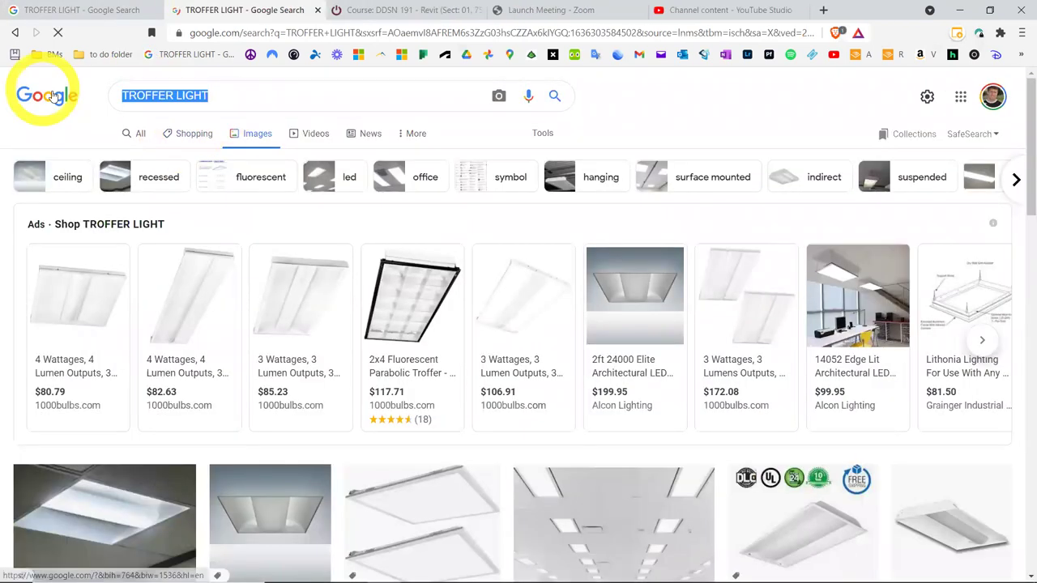
text(soft)
text(it build)
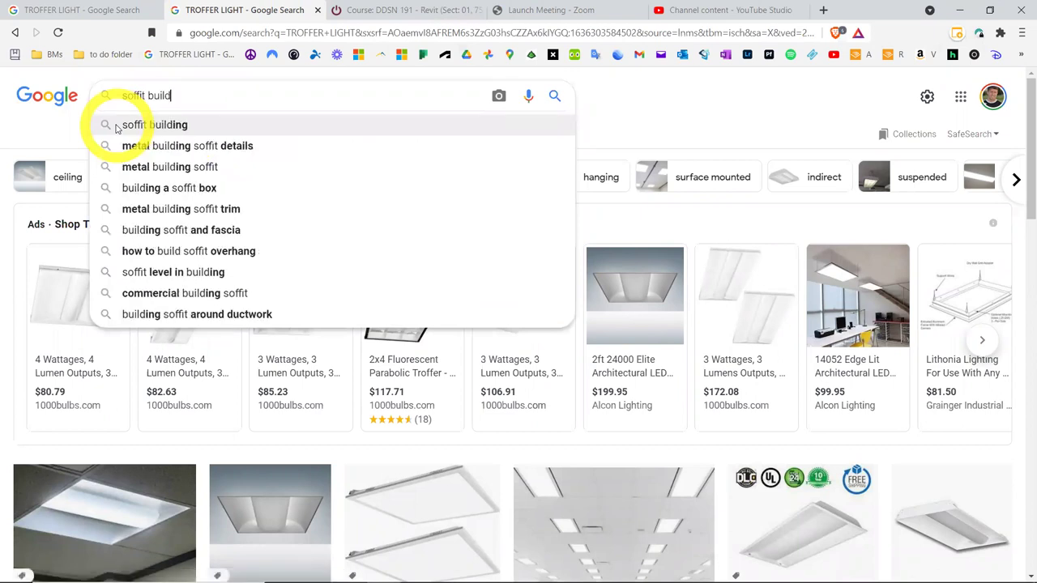
key(Return)
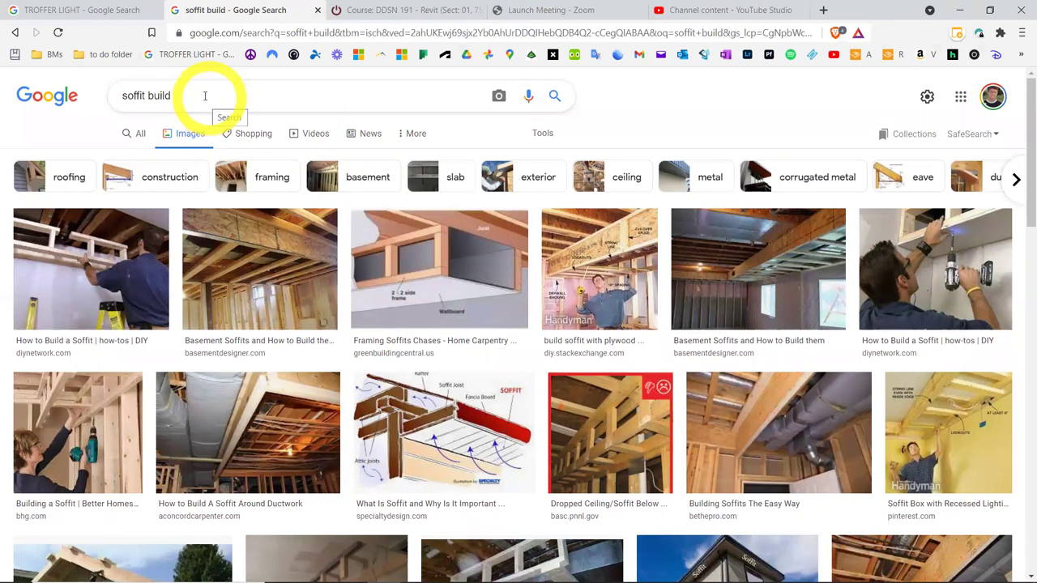
double_click(163, 95)
text(cw)
key(BackSpace)
text(eiling)
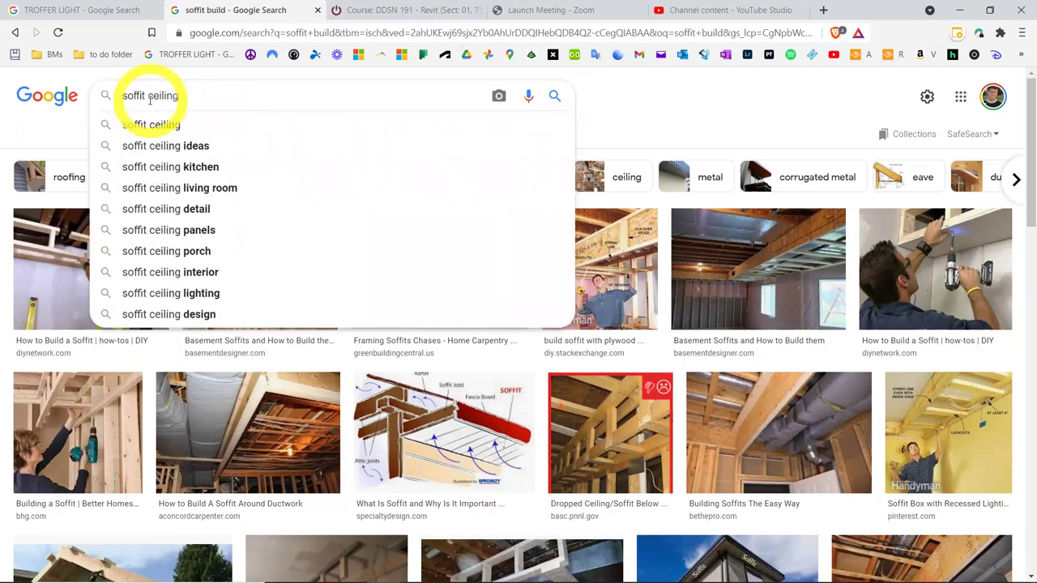
key(Return)
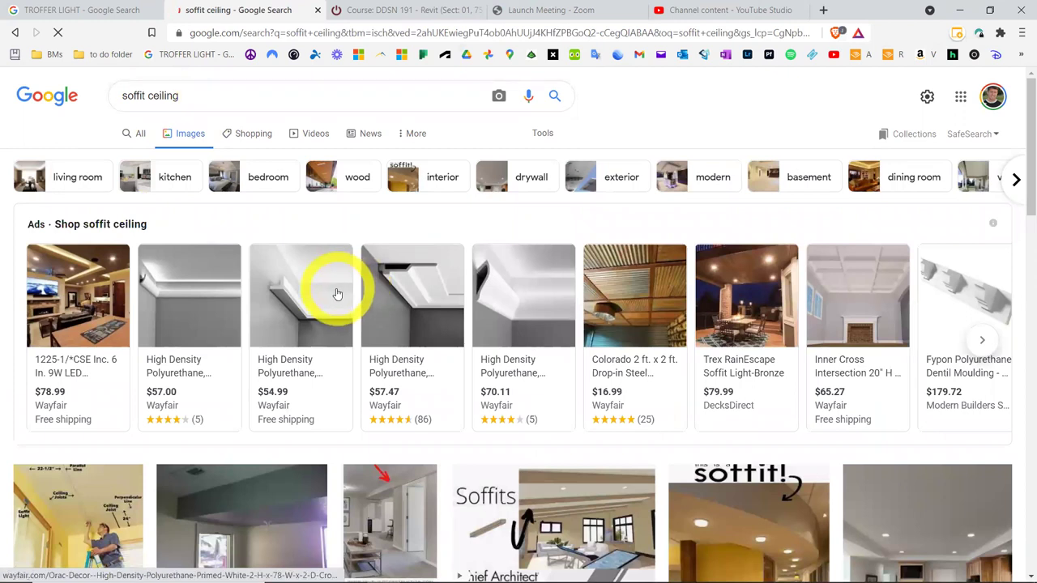
Browse the soffit ceiling images, revisit the troffer light results, and return to Revit
scroll(338, 292, down, 4)
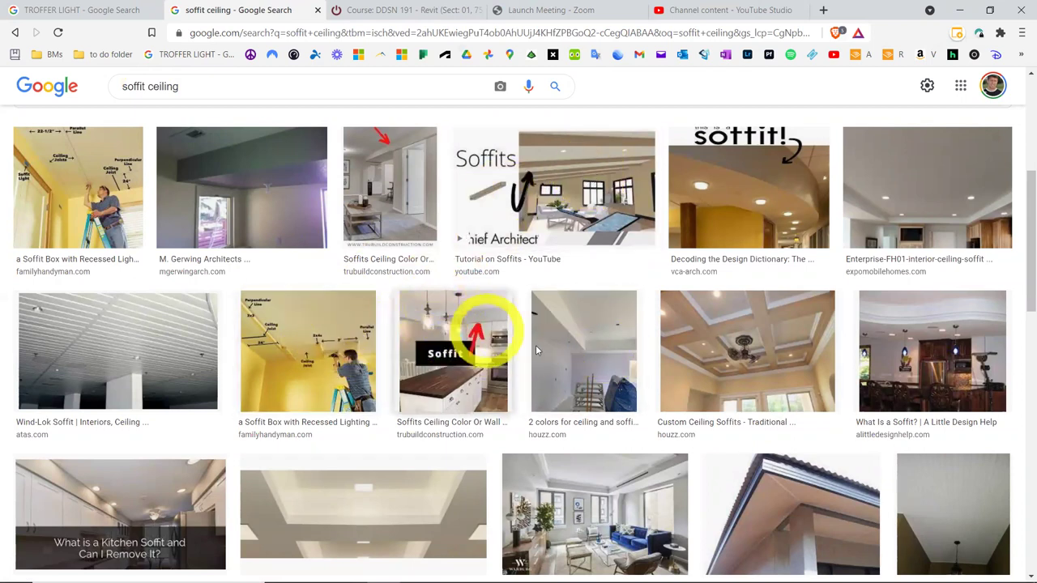
scroll(595, 326, down, 4)
scroll(638, 240, up, 4)
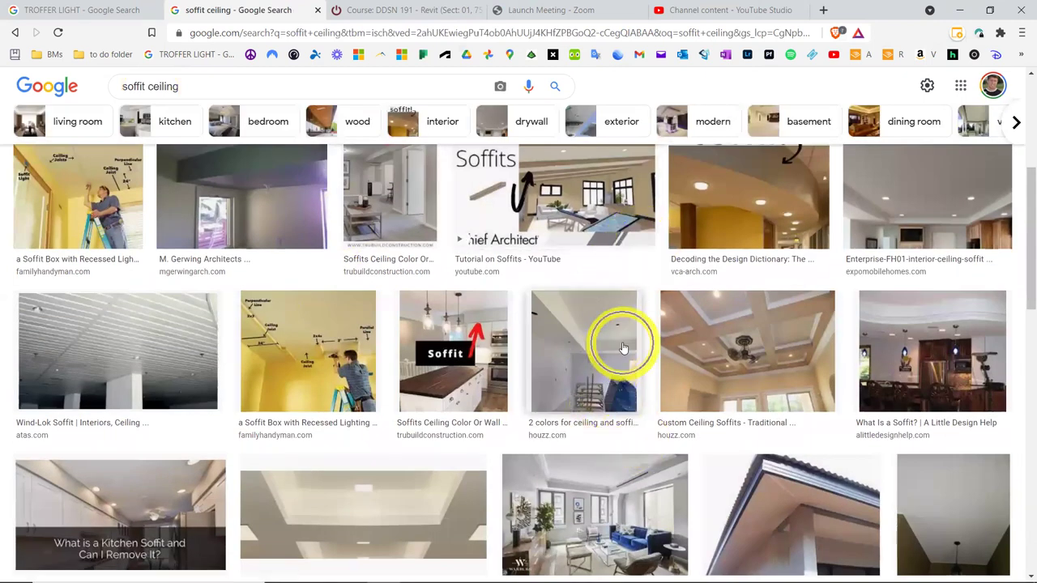
scroll(827, 347, down, 4)
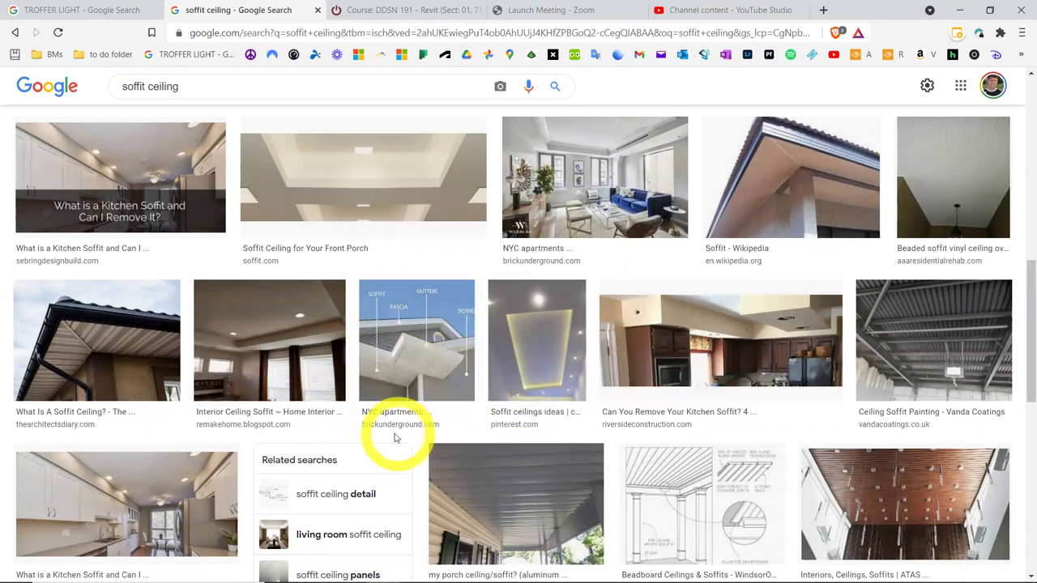
scroll(394, 429, down, 4)
scroll(497, 474, up, 1)
scroll(503, 470, up, 8)
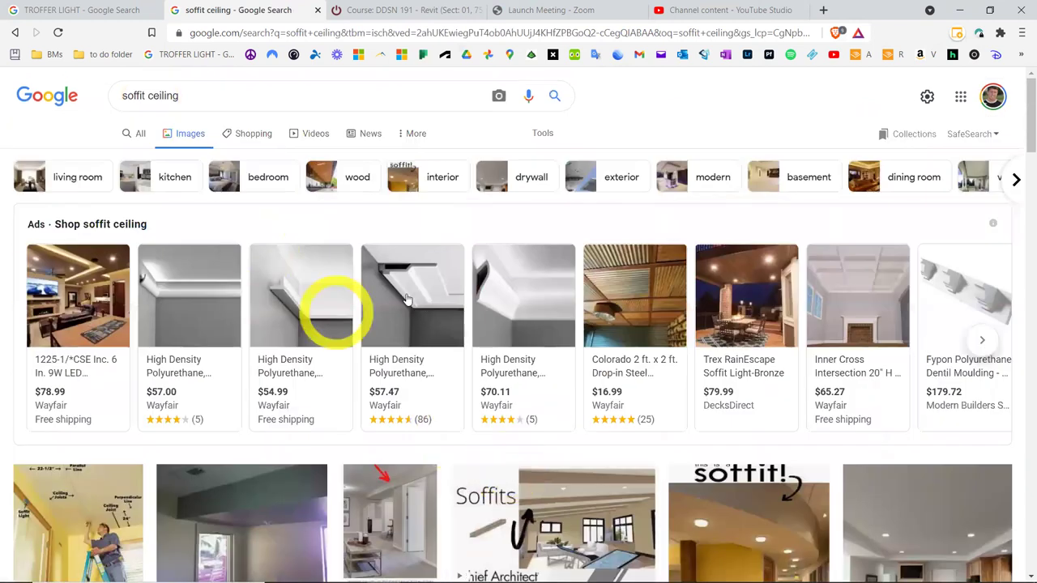
click(136, 9)
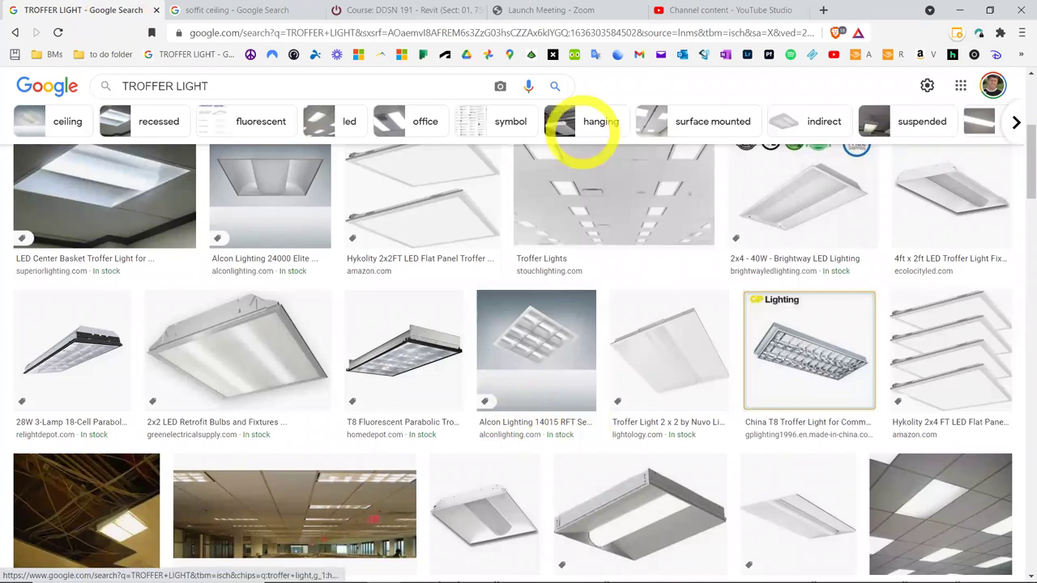
click(349, 570)
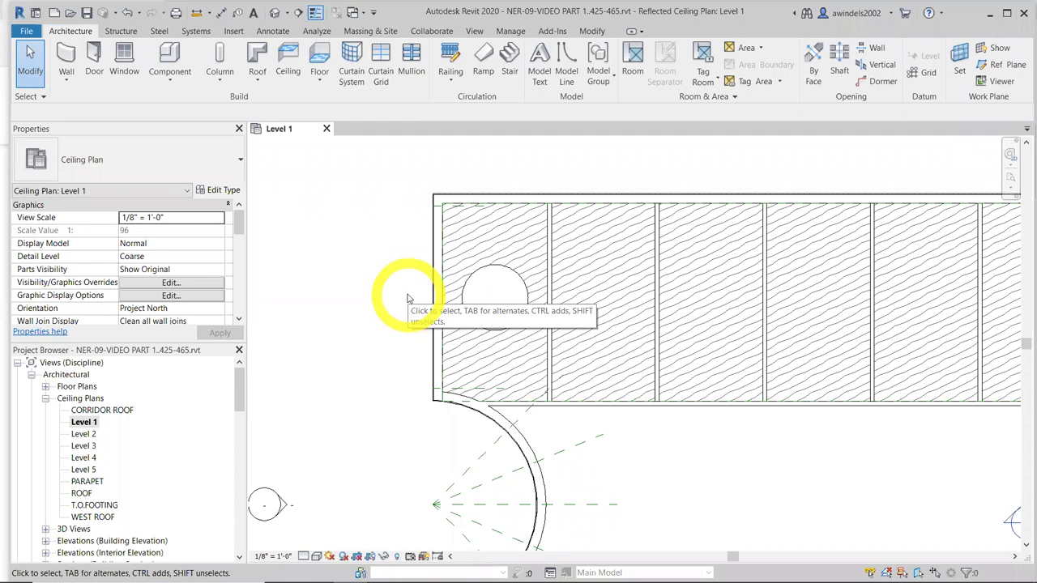
Save the project and start an architectural wall of type Interior - 3 1/8" Partition (1-hr)
click(67, 73)
click(67, 108)
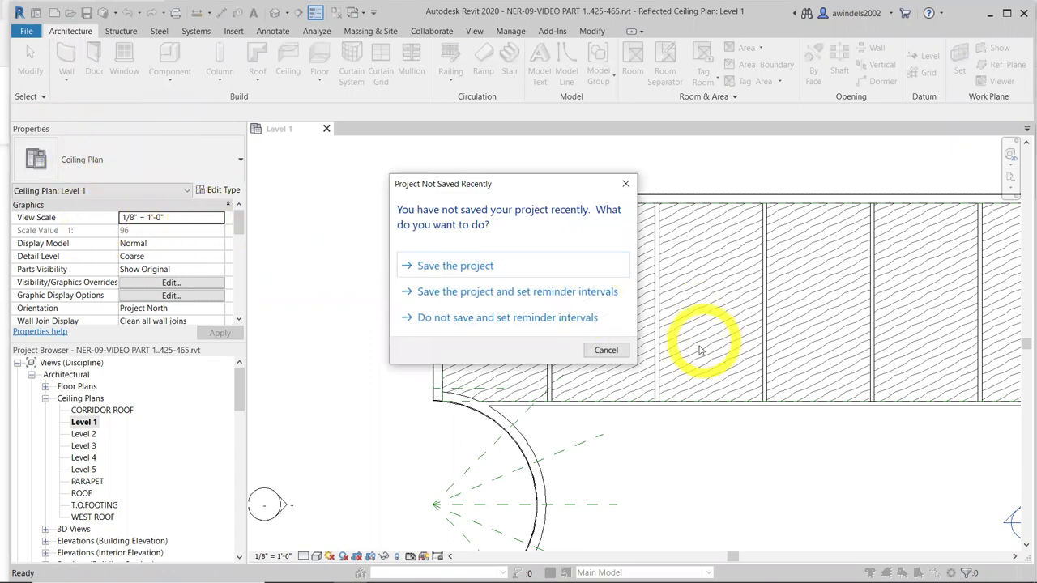
click(502, 265)
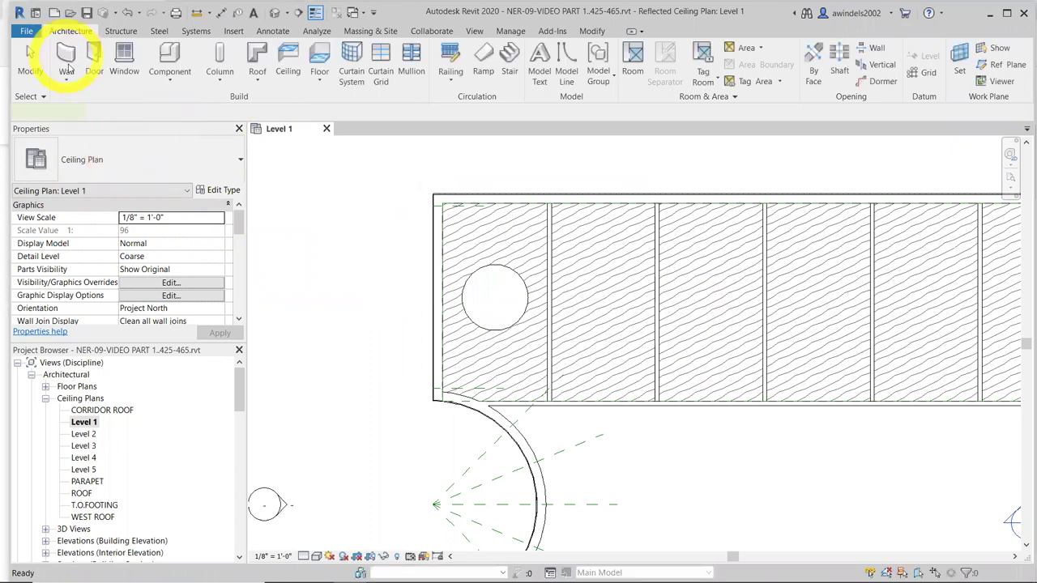
click(68, 72)
click(64, 31)
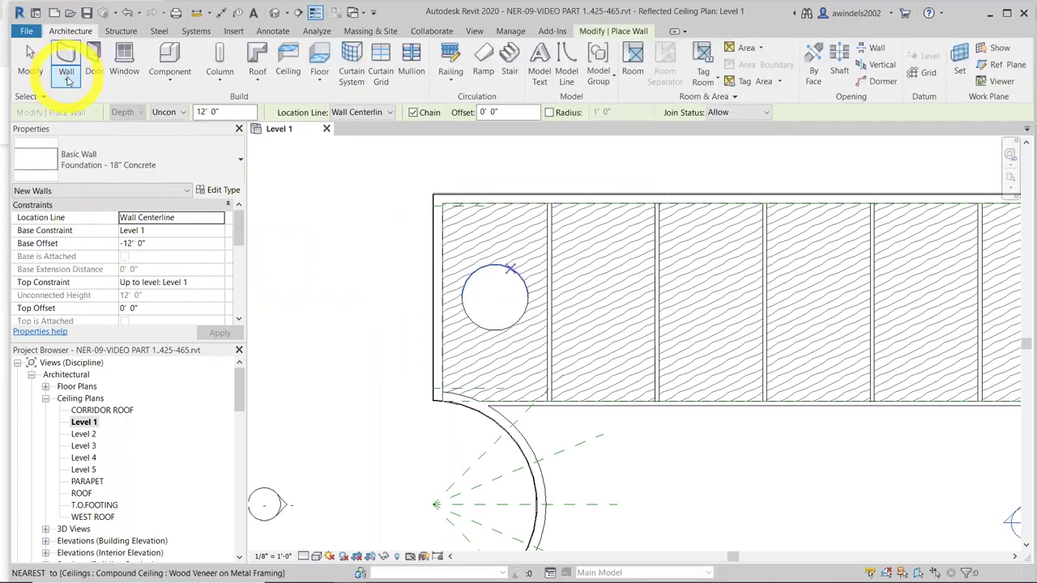
click(68, 80)
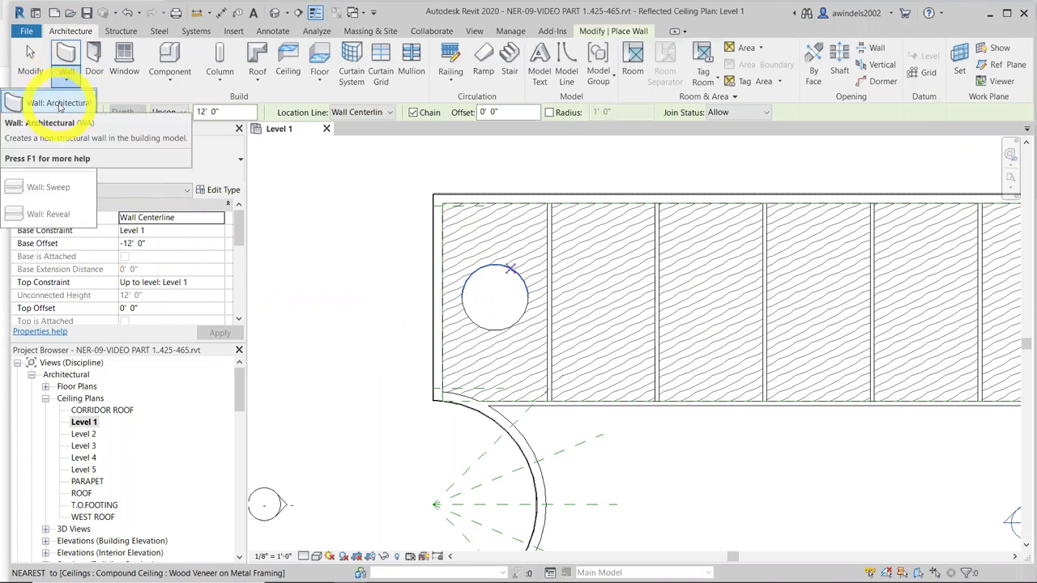
click(59, 105)
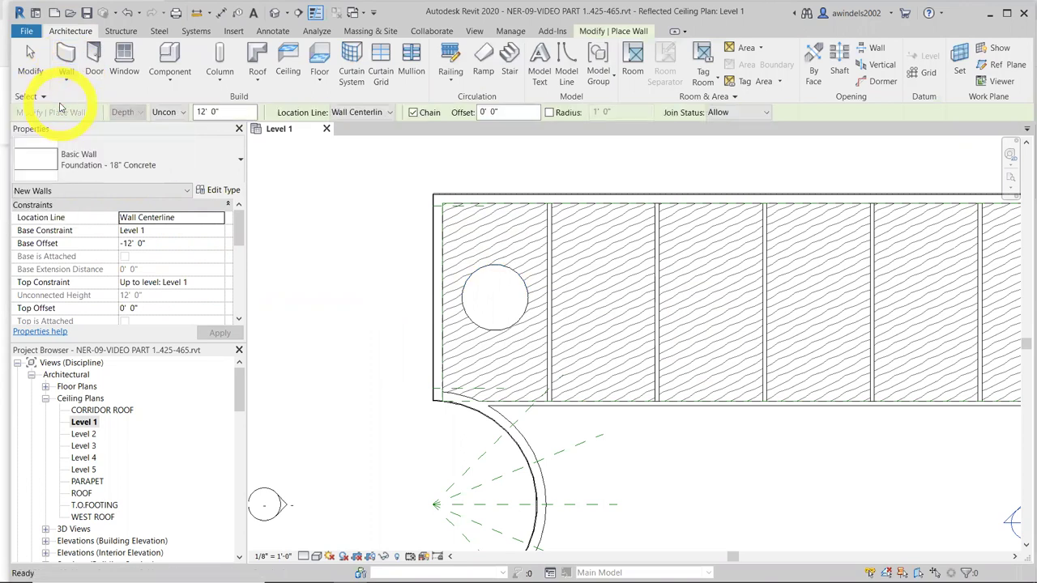
click(166, 158)
drag(232, 282, 233, 368)
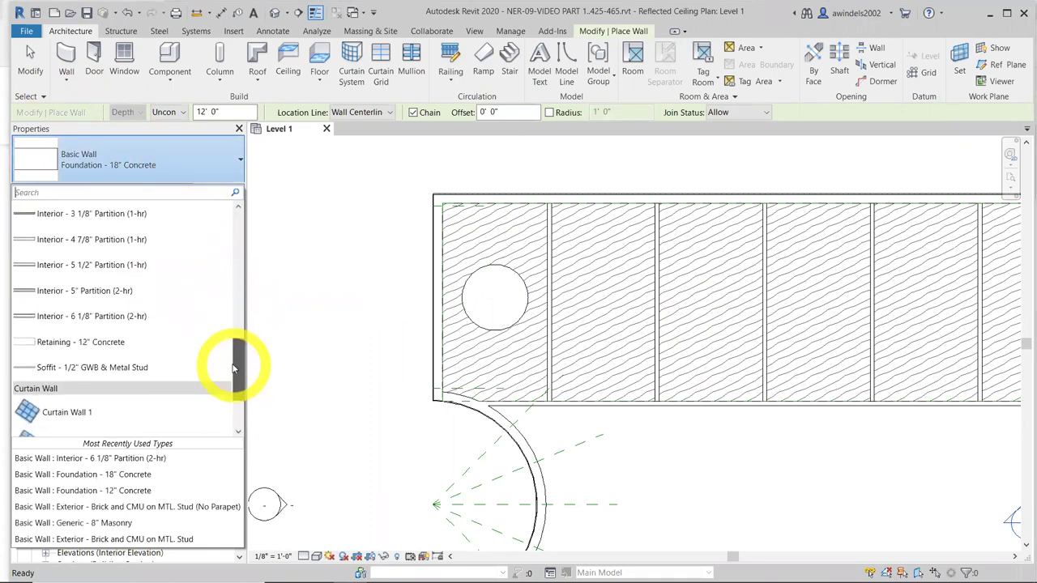
click(96, 216)
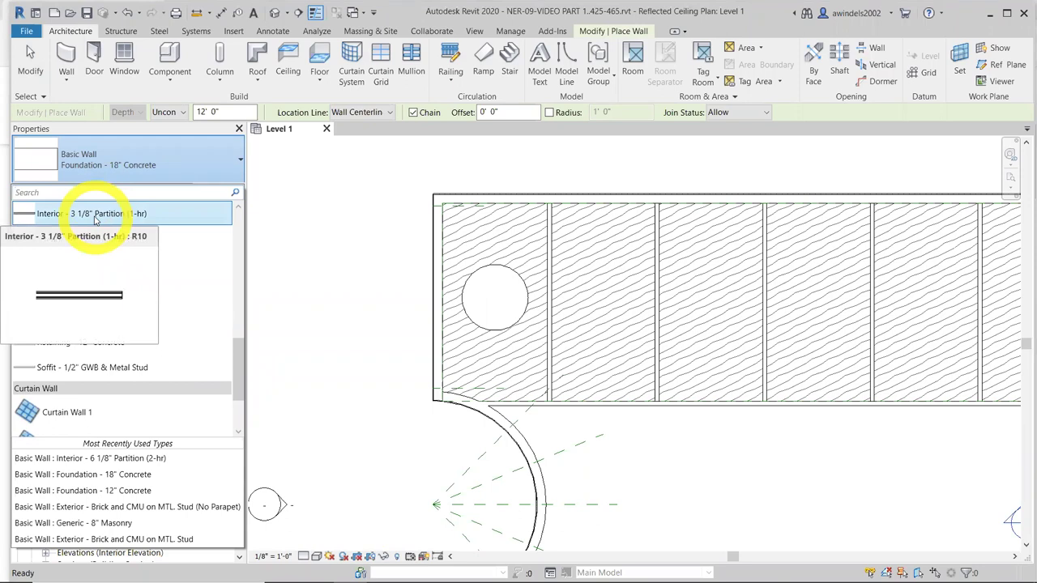
click(96, 216)
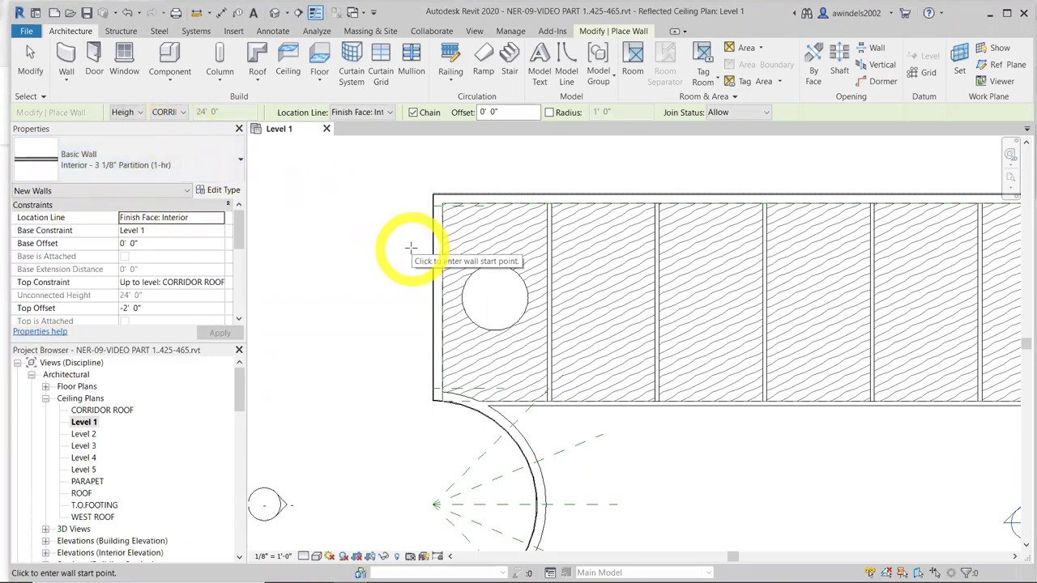
Give the wall a 14' 0" base offset and a top constraint up to Level 3, then apply
click(150, 244)
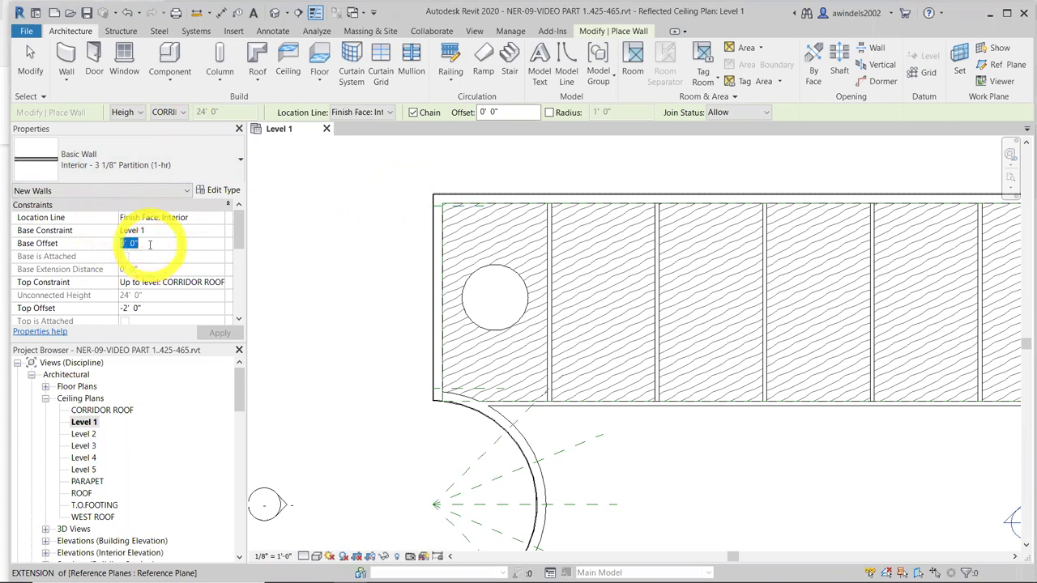
text(14)
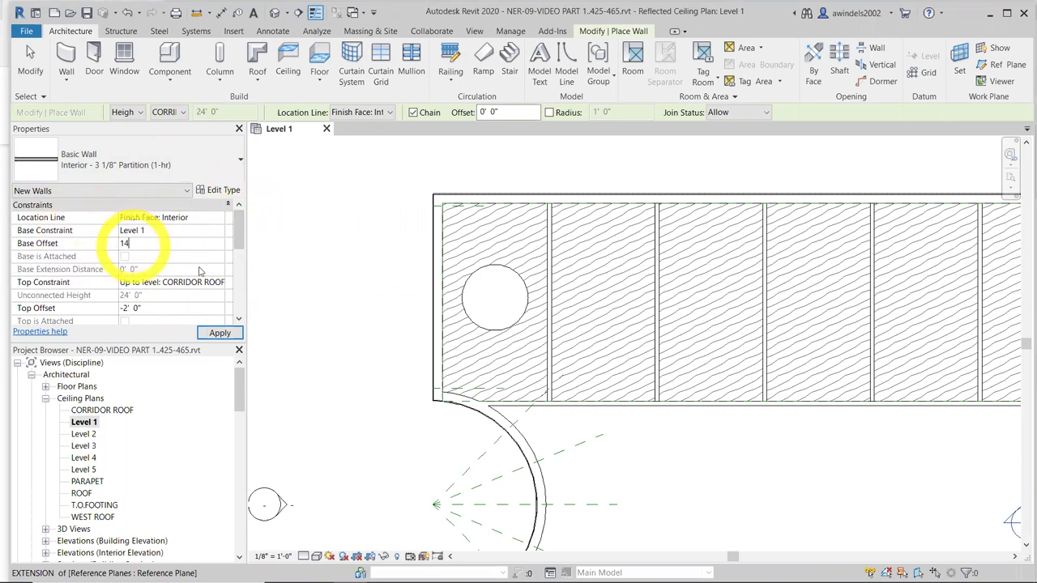
key(Return)
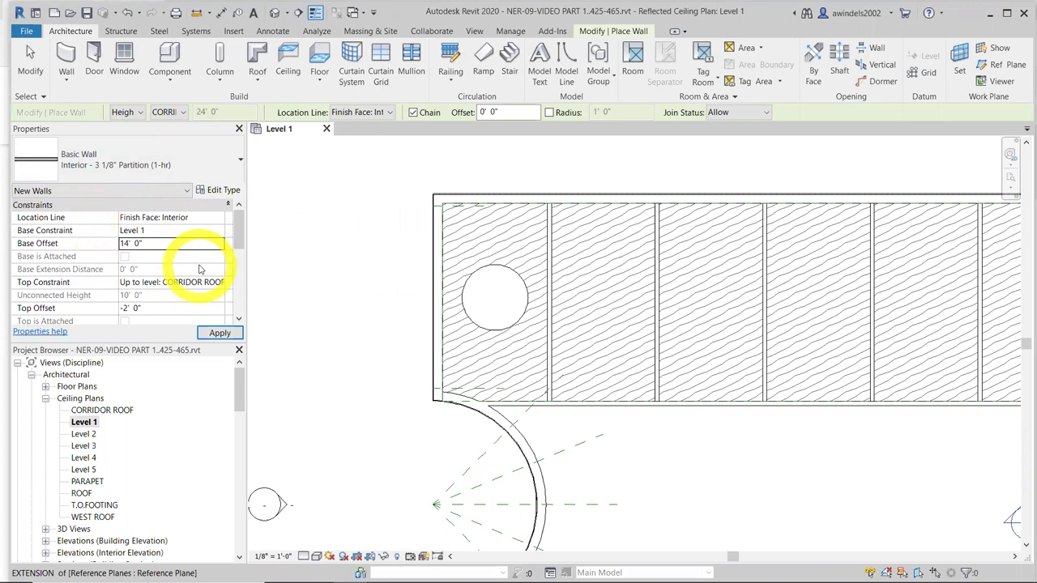
double_click(157, 243)
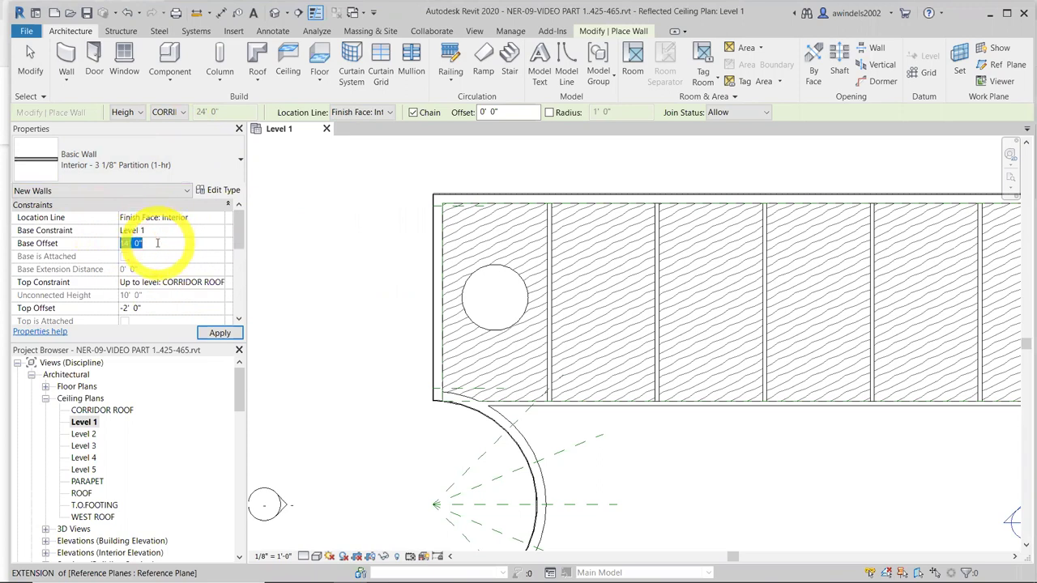
click(208, 282)
click(218, 282)
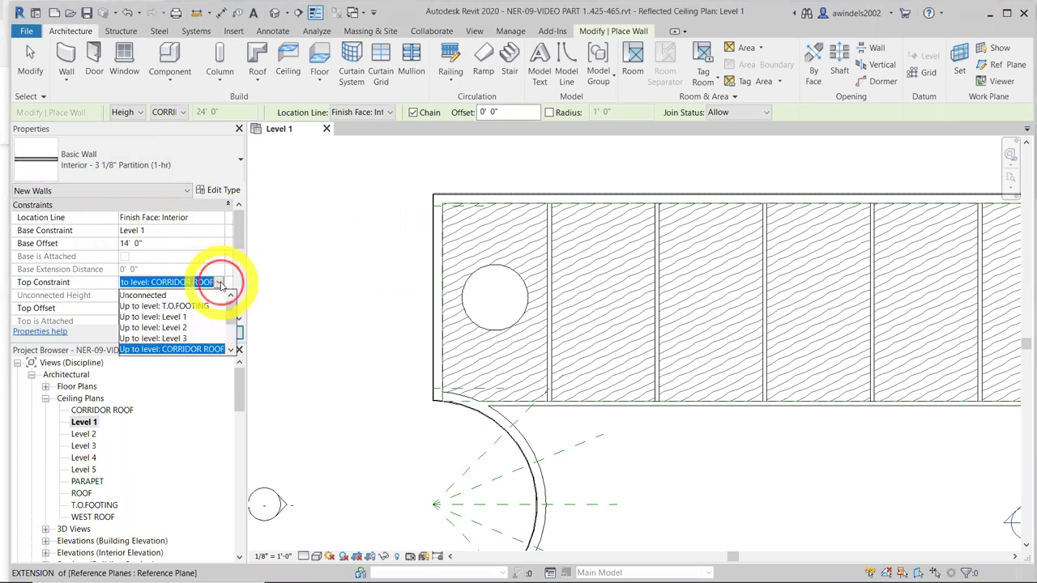
click(173, 340)
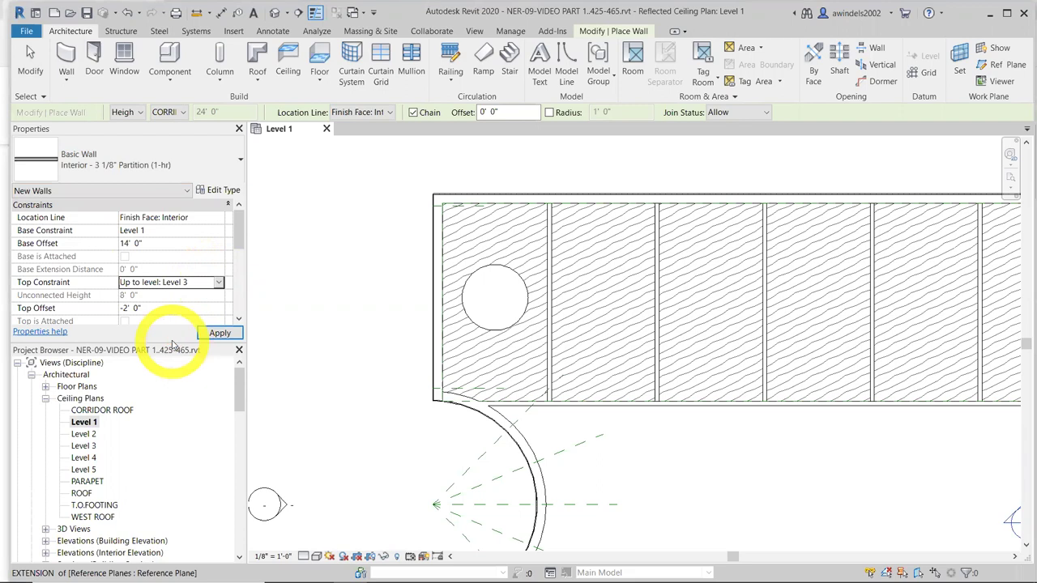
click(225, 336)
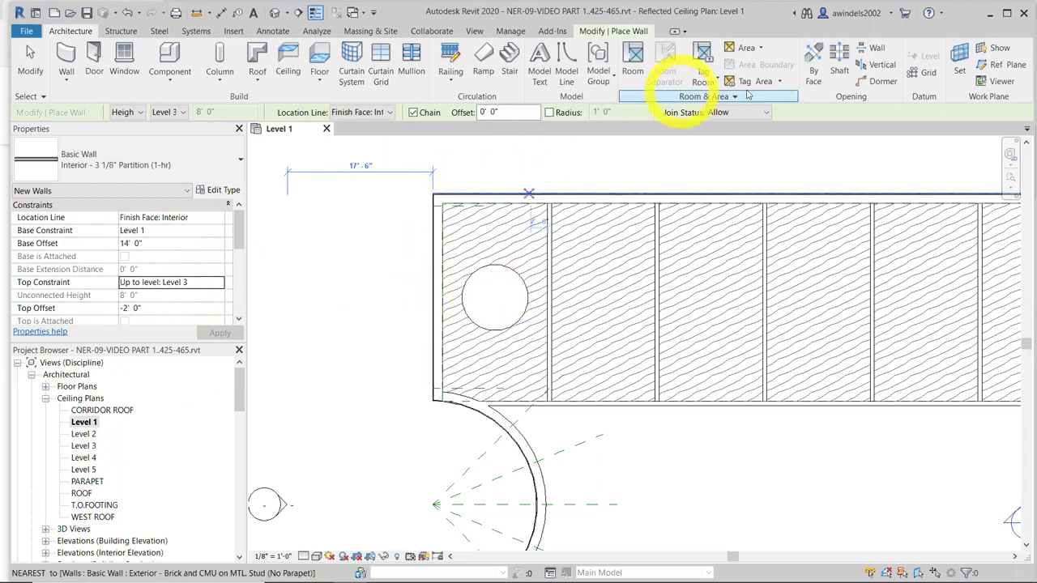
Use Pick Lines and Tab-cycle to the circular opening's edge chain to place the partition wall
click(621, 33)
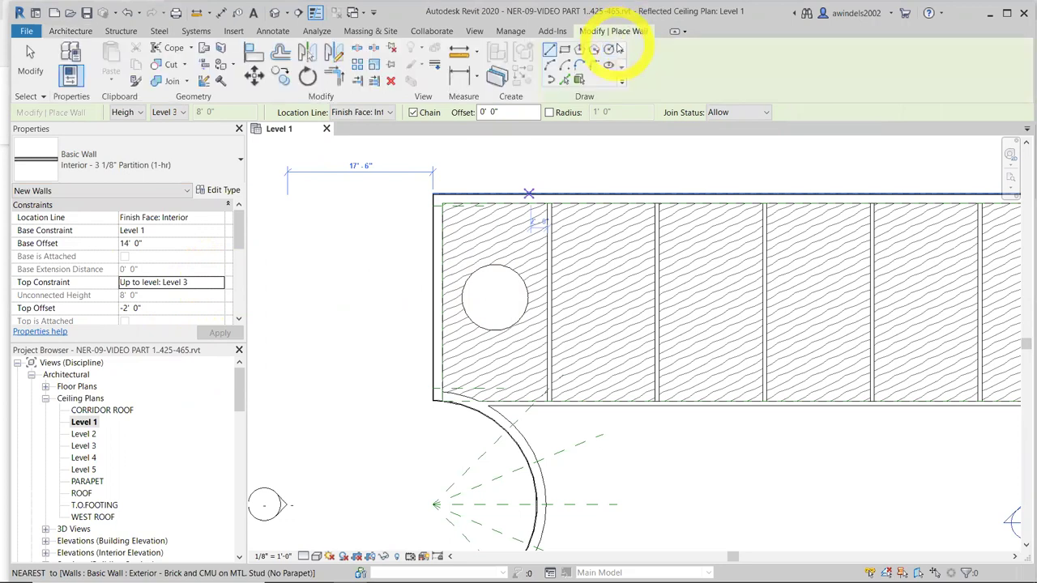
click(567, 82)
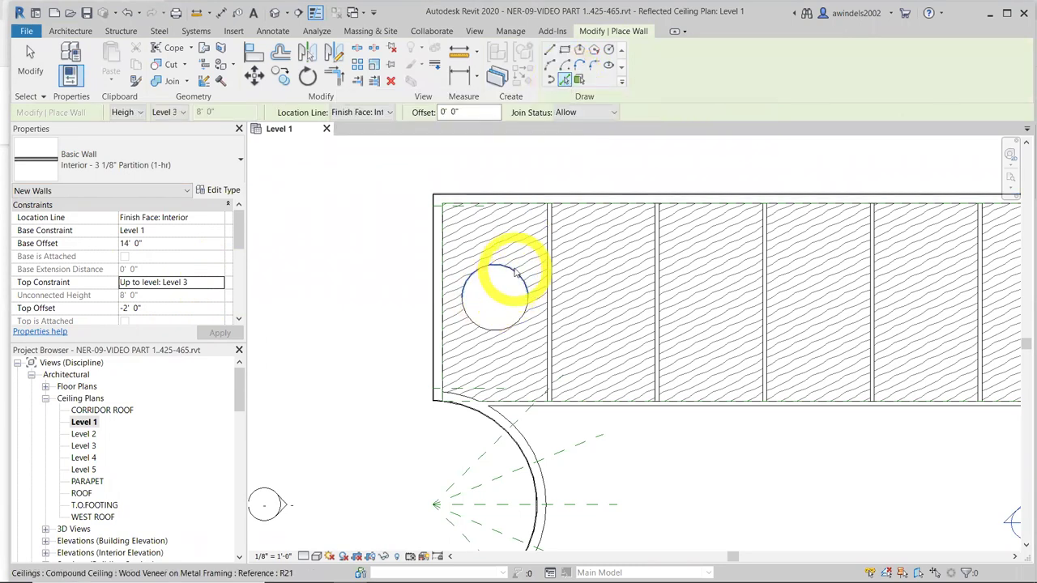
scroll(506, 274, up, 1)
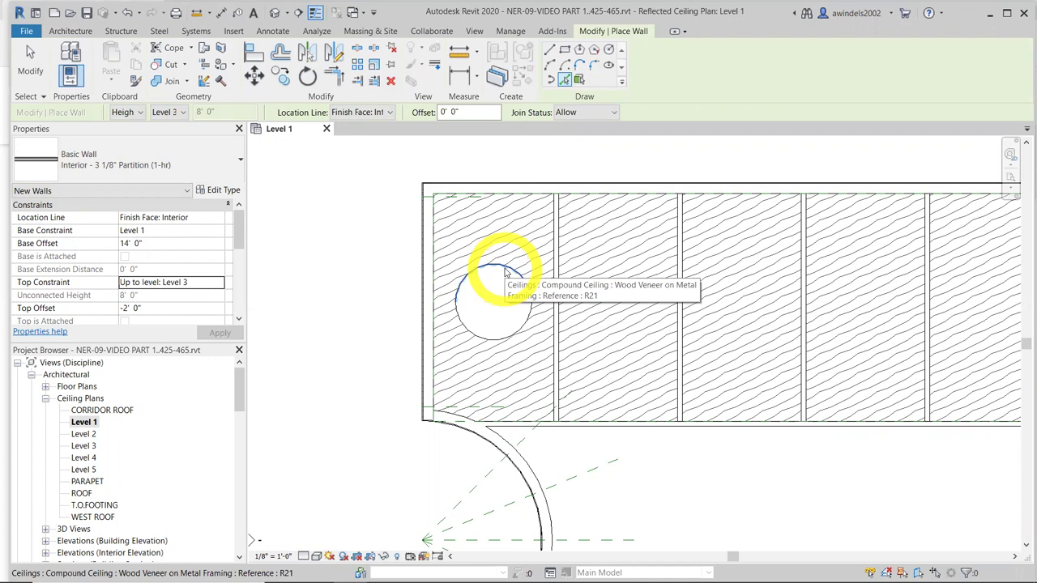
scroll(505, 272, up, 4)
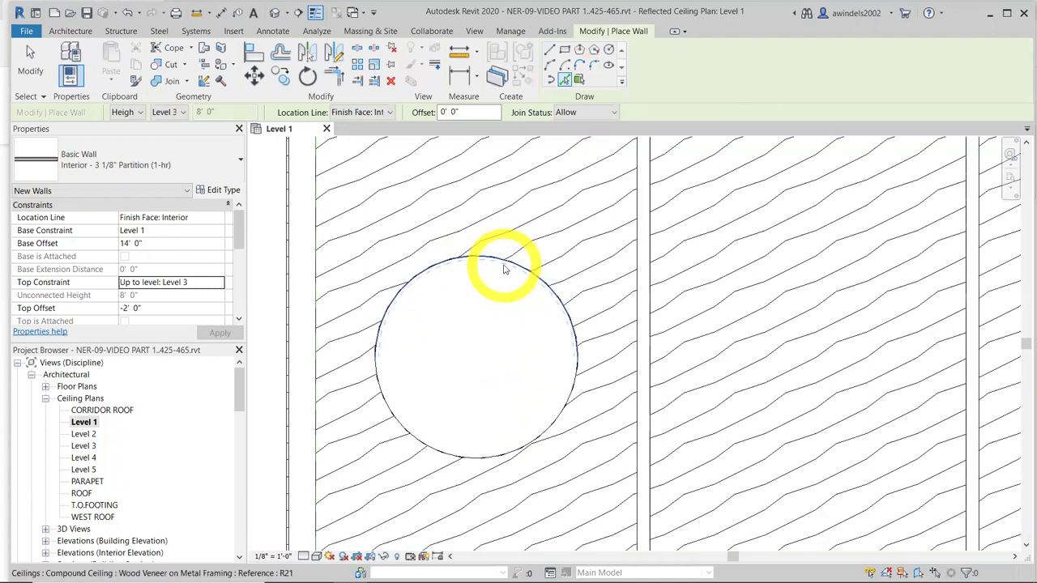
key(Tab)
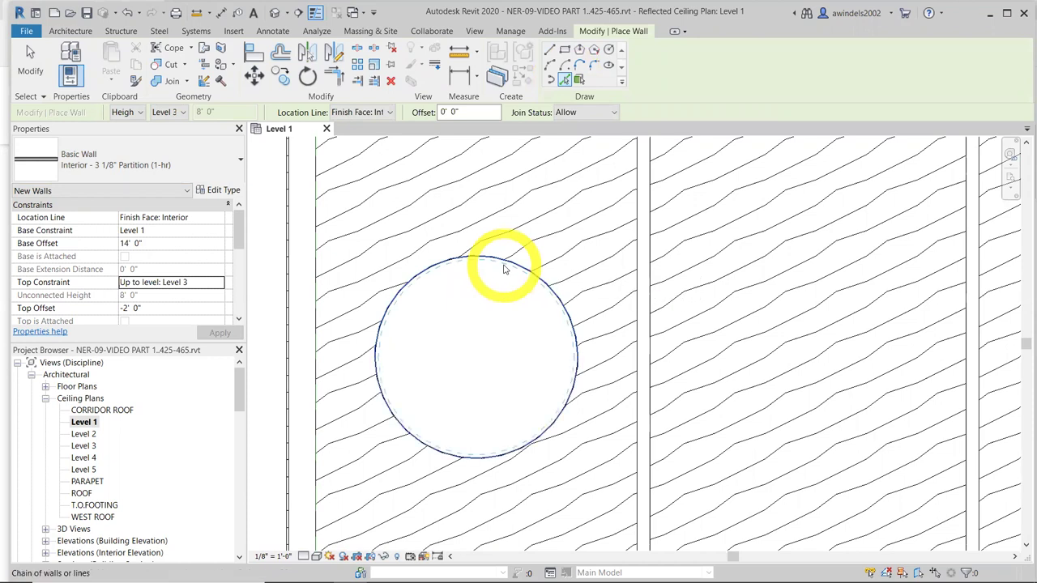
key(Tab)
key(Tab)
key(Tab)
key(Tab)
key(Tab)
key(Tab)
key(Tab)
key(Tab)
key(Tab)
key(Tab)
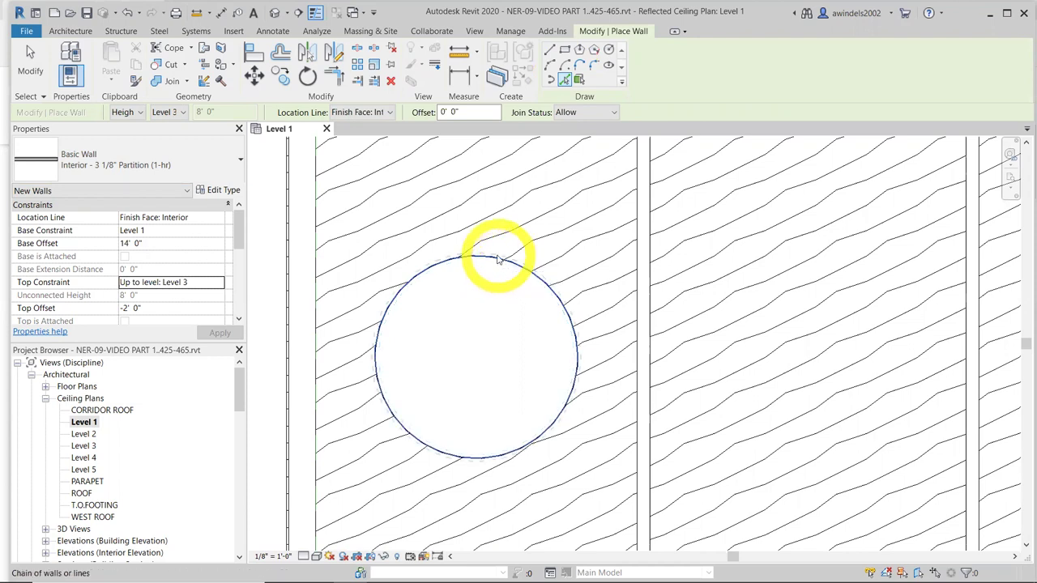
key(Tab)
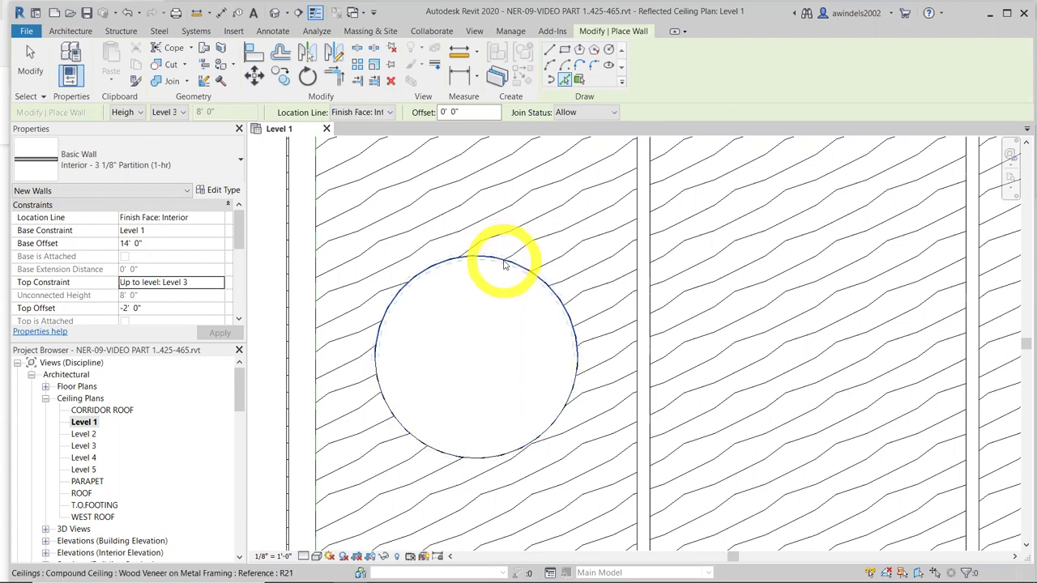
key(Tab)
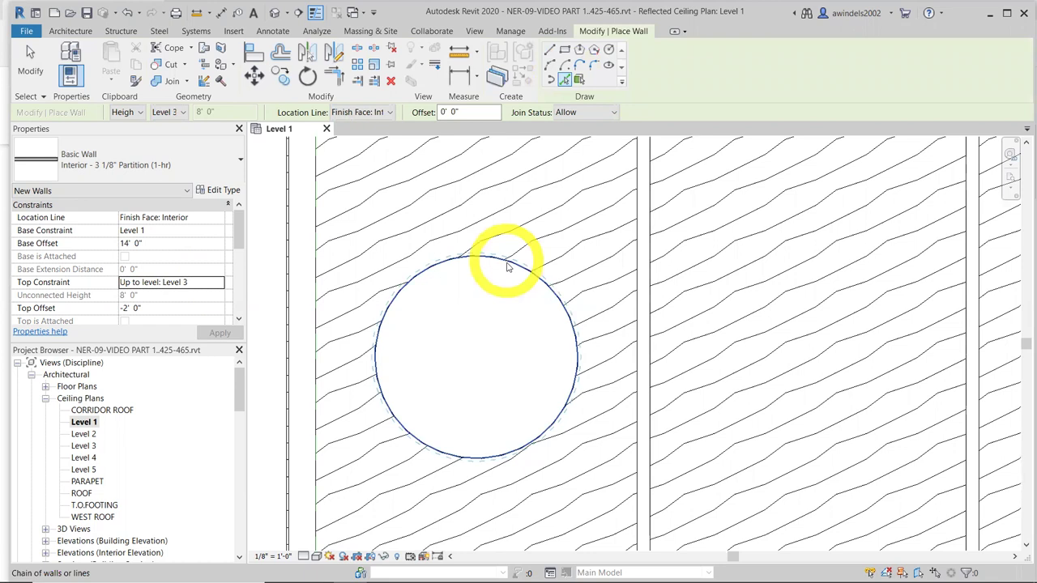
key(Tab)
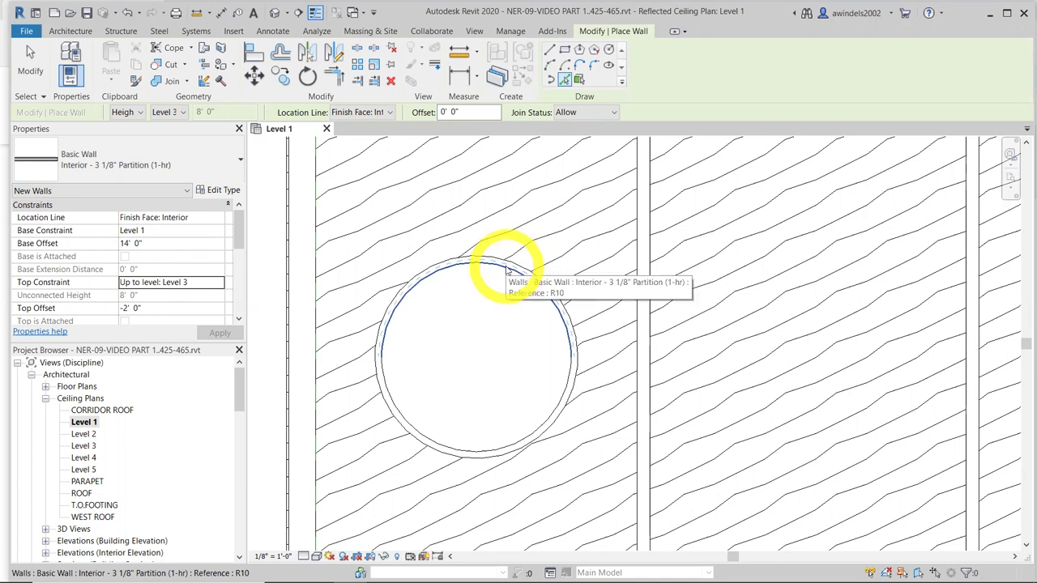
key(Escape)
key(Escape)
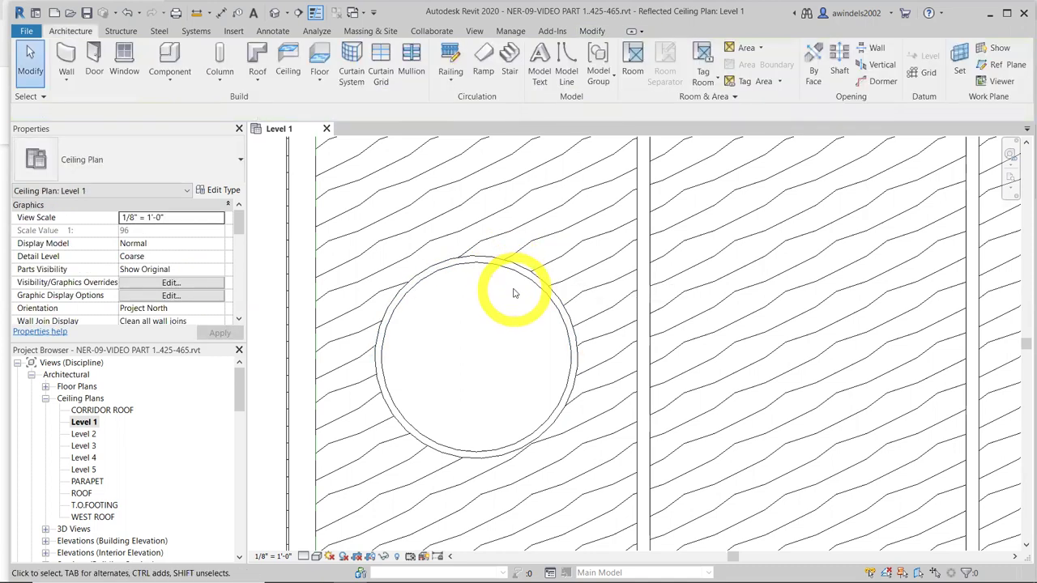
scroll(513, 293, down, 4)
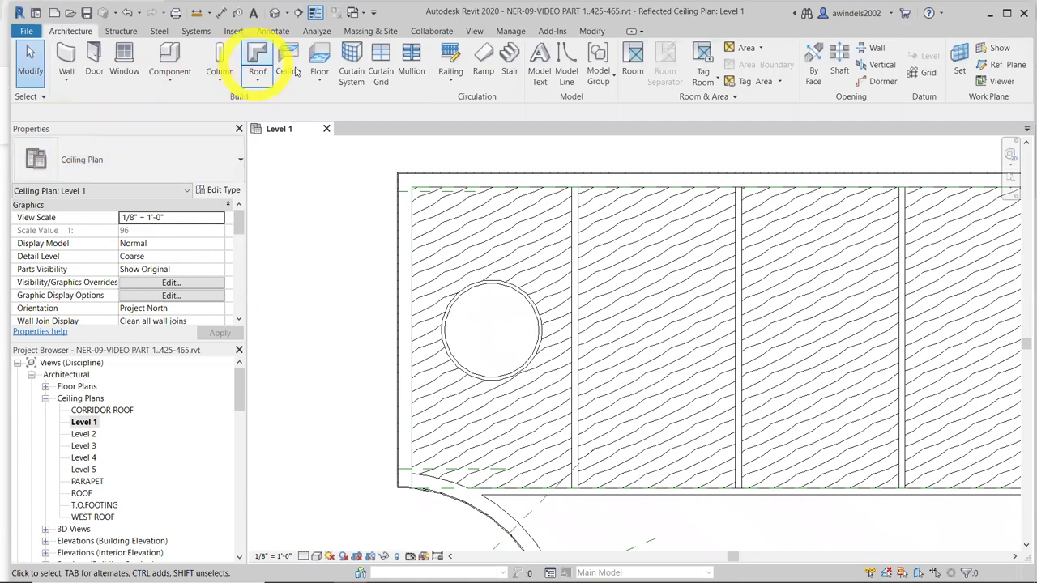
Duplicate the Wood Veneer on Metal Framing ceiling type as 'Mahogany Veneer on Metal Framing'
click(291, 72)
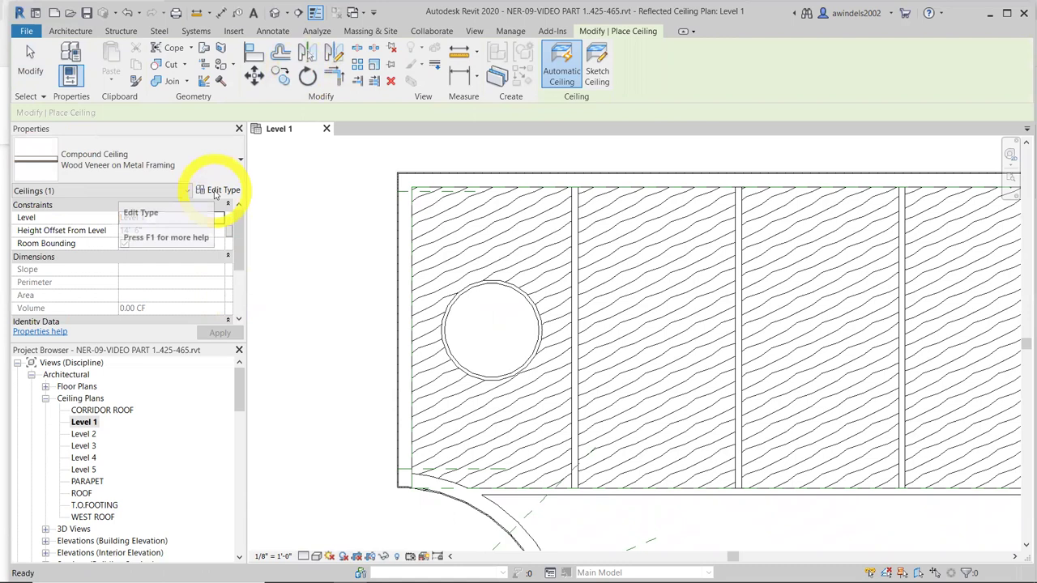
click(215, 193)
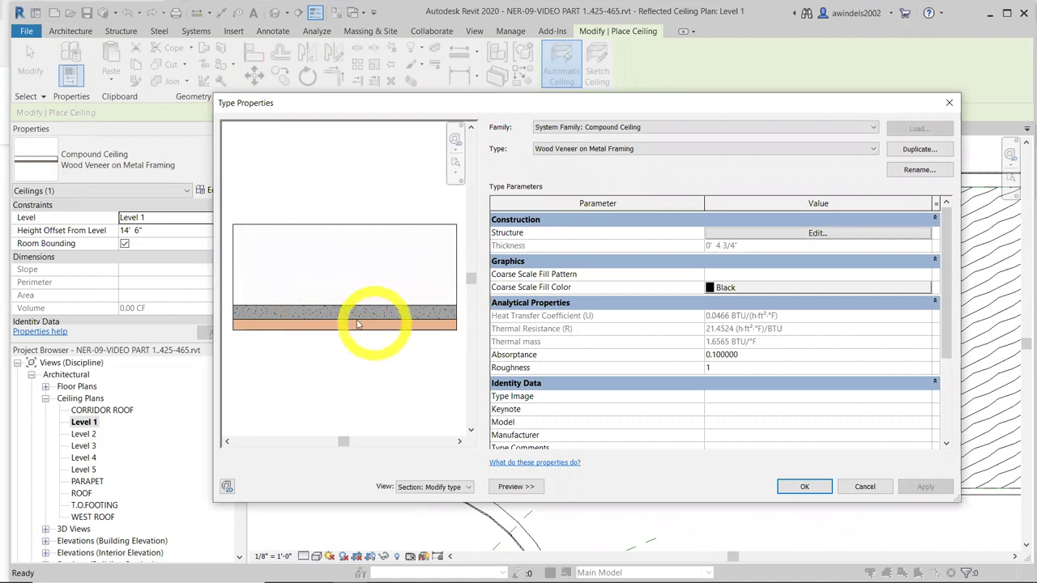
click(918, 149)
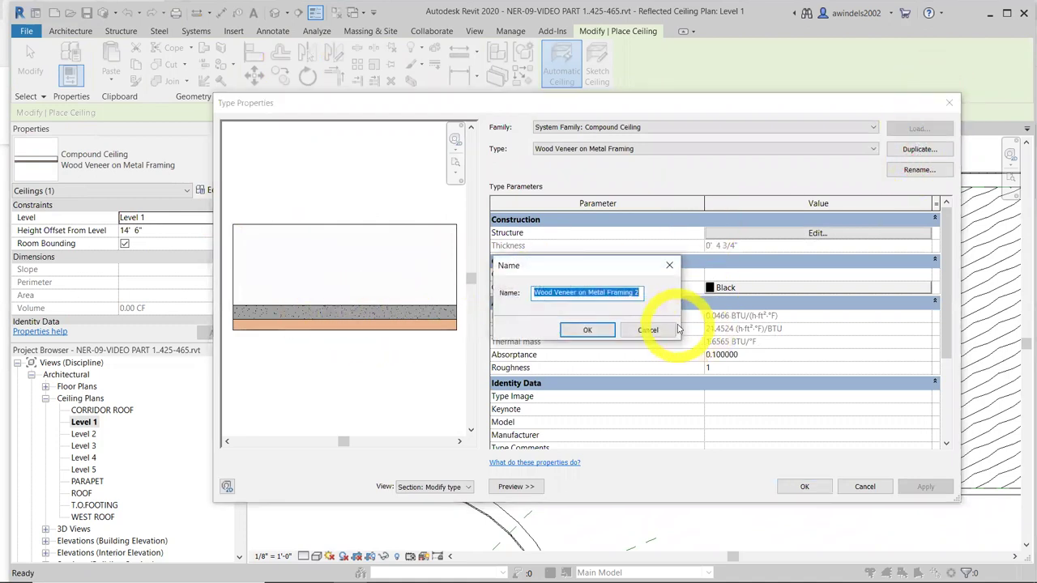
click(640, 293)
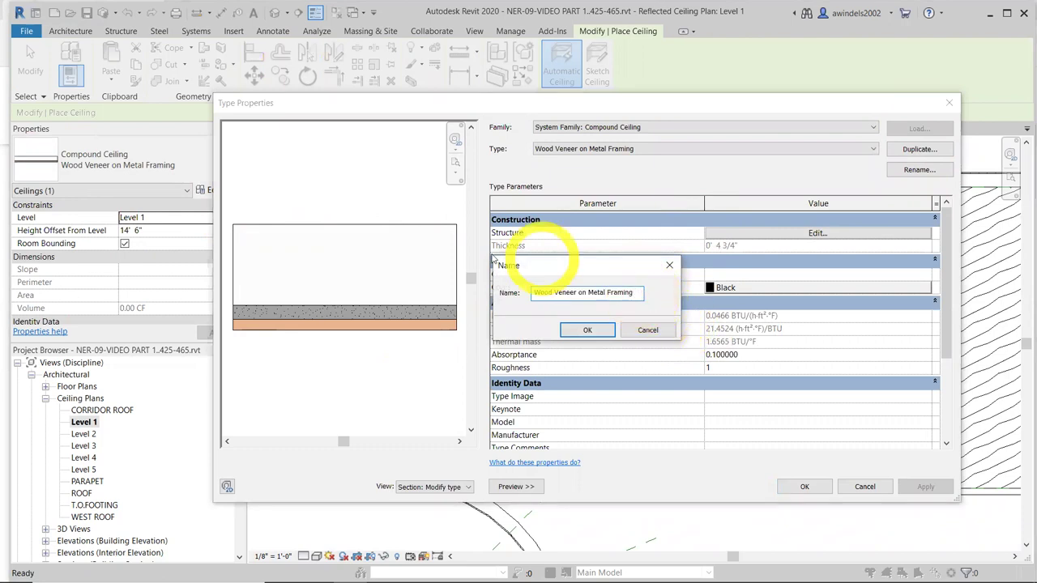
click(552, 293)
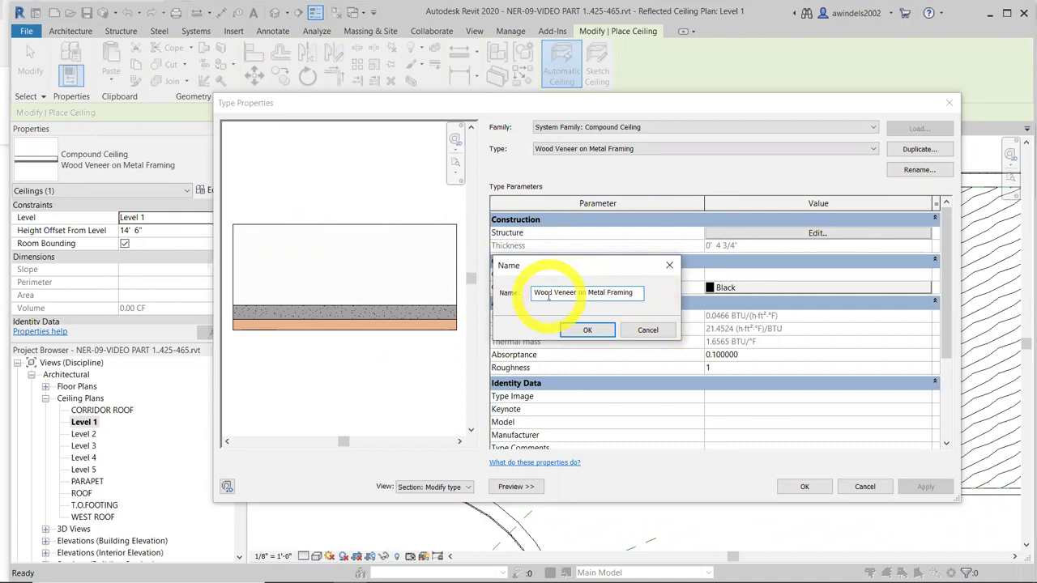
drag(552, 293, 474, 301)
text(Mah)
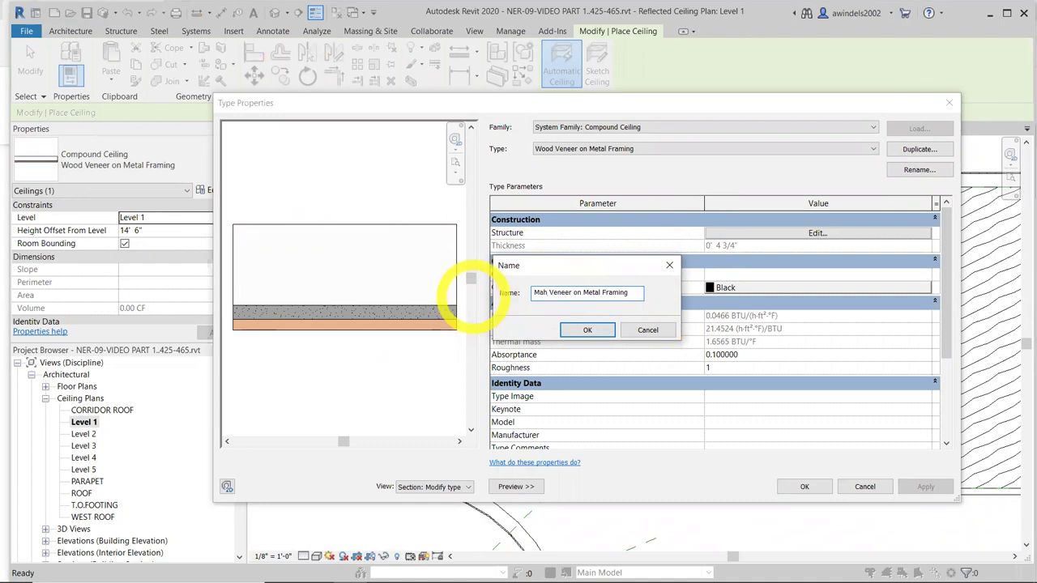
text(ogany)
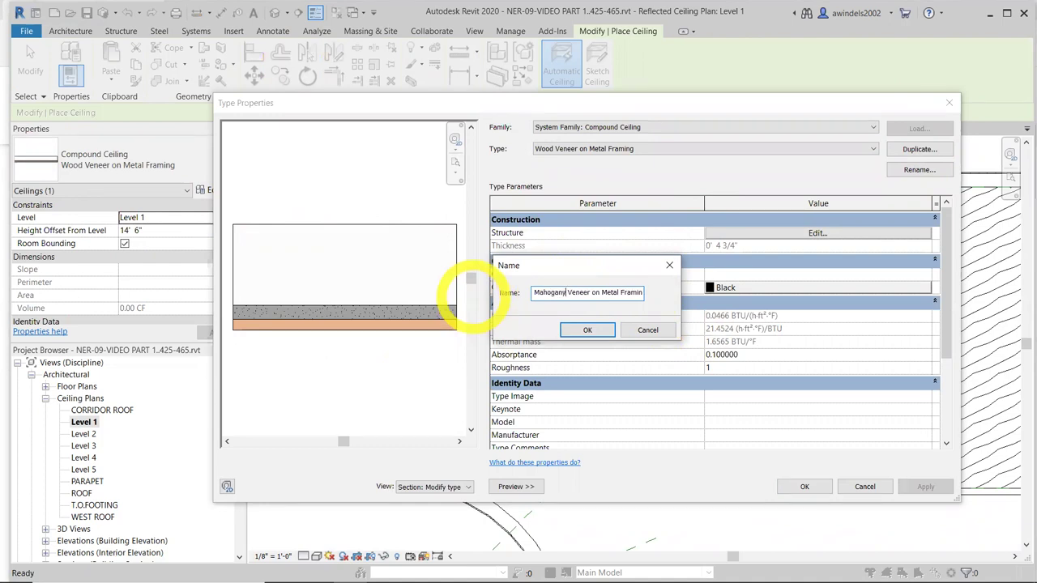
click(583, 330)
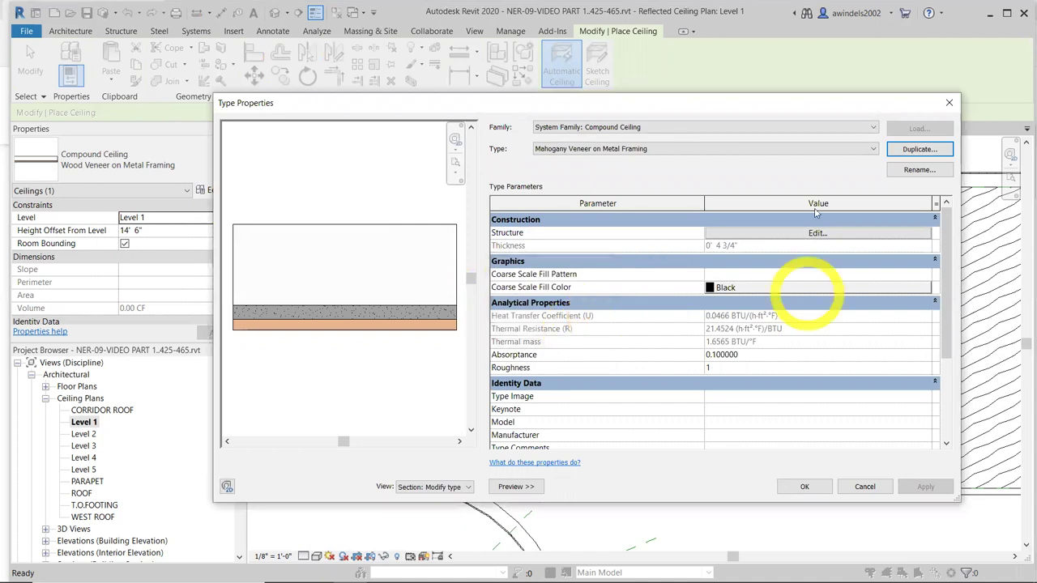
Open the Material Browser for the Cherry finish layer in row 5 of the ceiling's structure
click(814, 232)
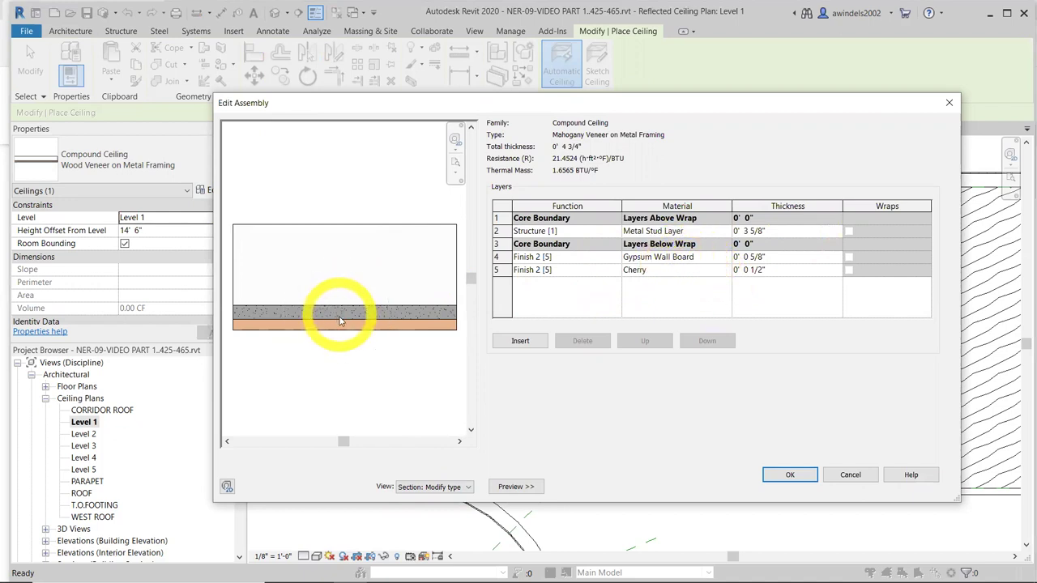
click(693, 270)
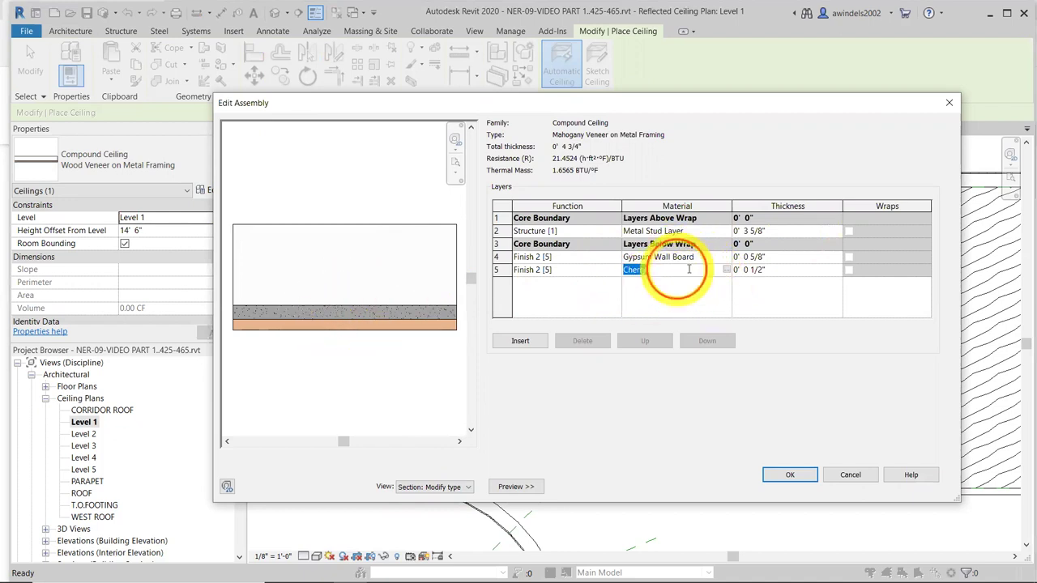
click(726, 270)
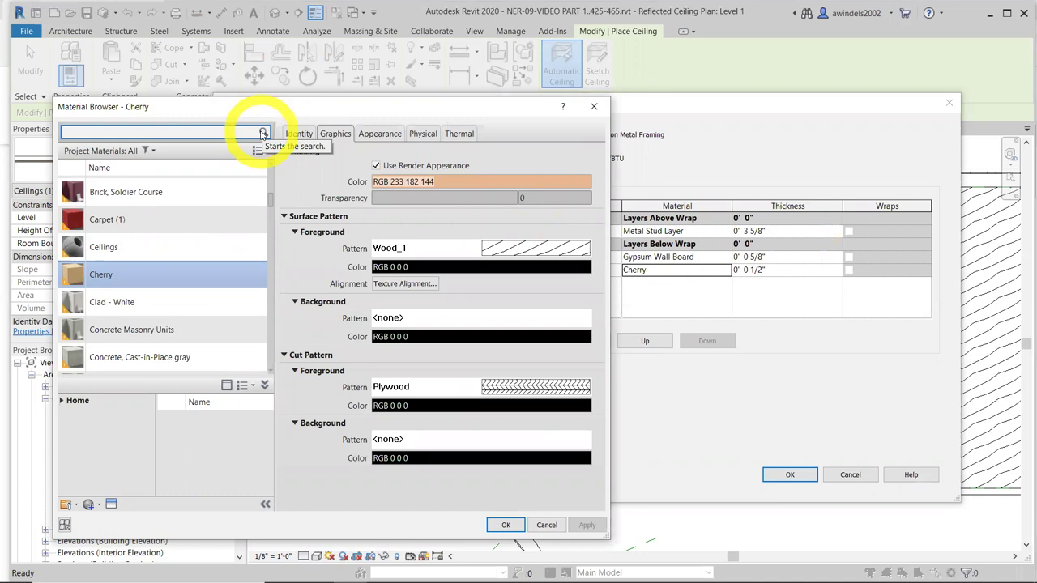
Search the material library for 'mahogany' and bring up the Asset Browser
click(178, 134)
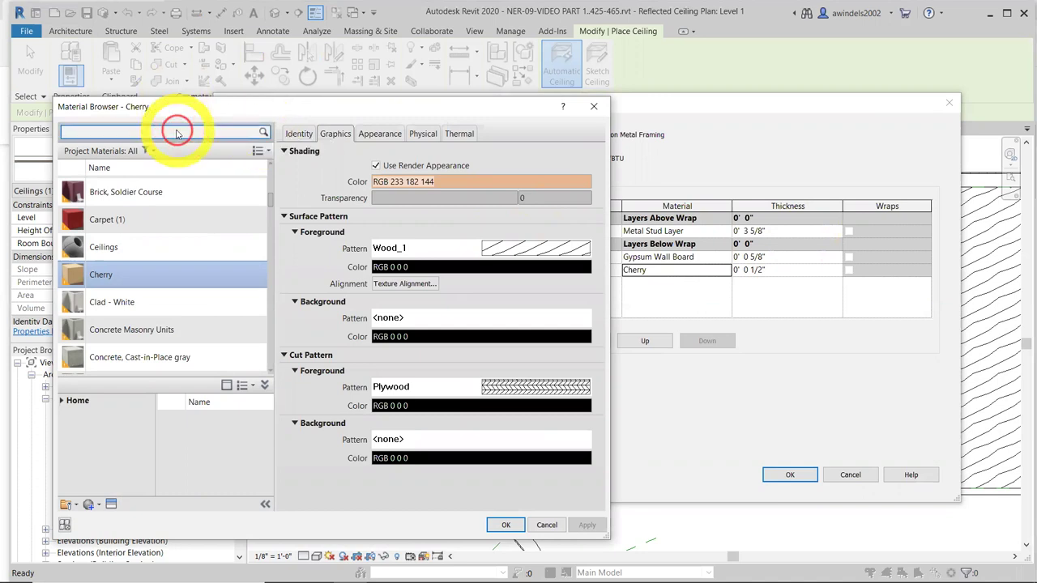
text(ma)
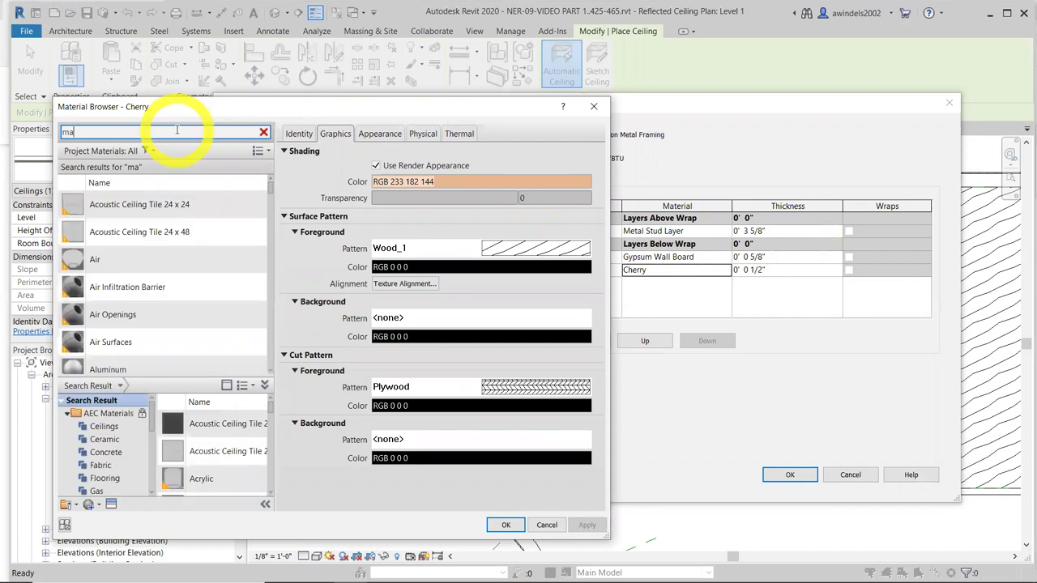
text(hogany)
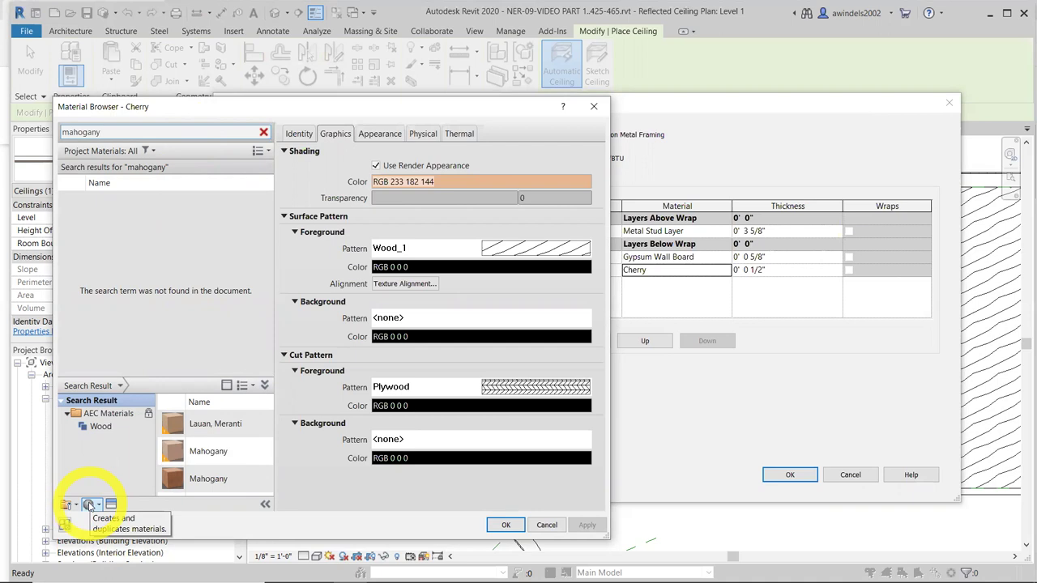
click(89, 505)
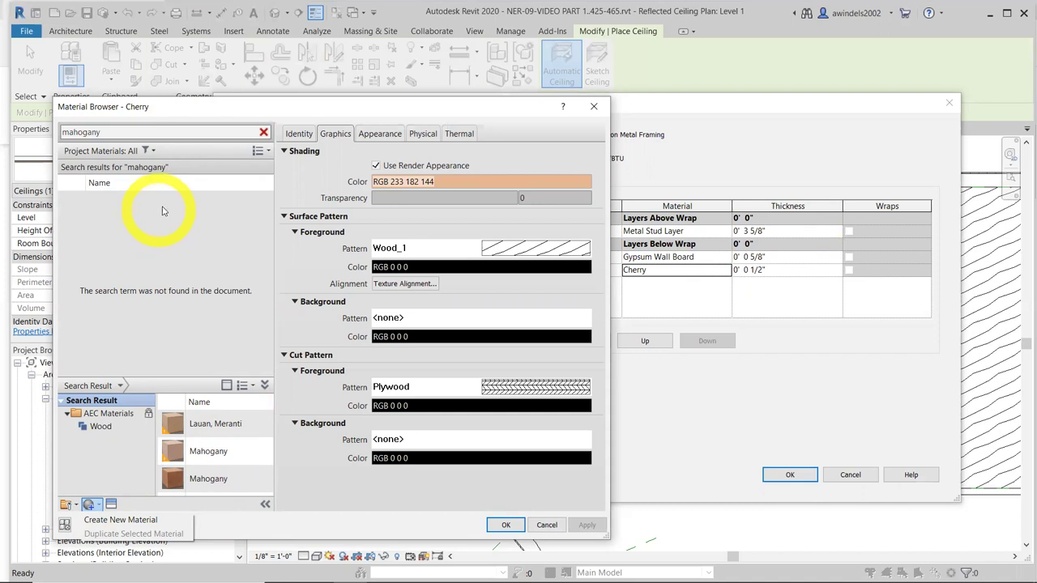
click(112, 506)
click(112, 506)
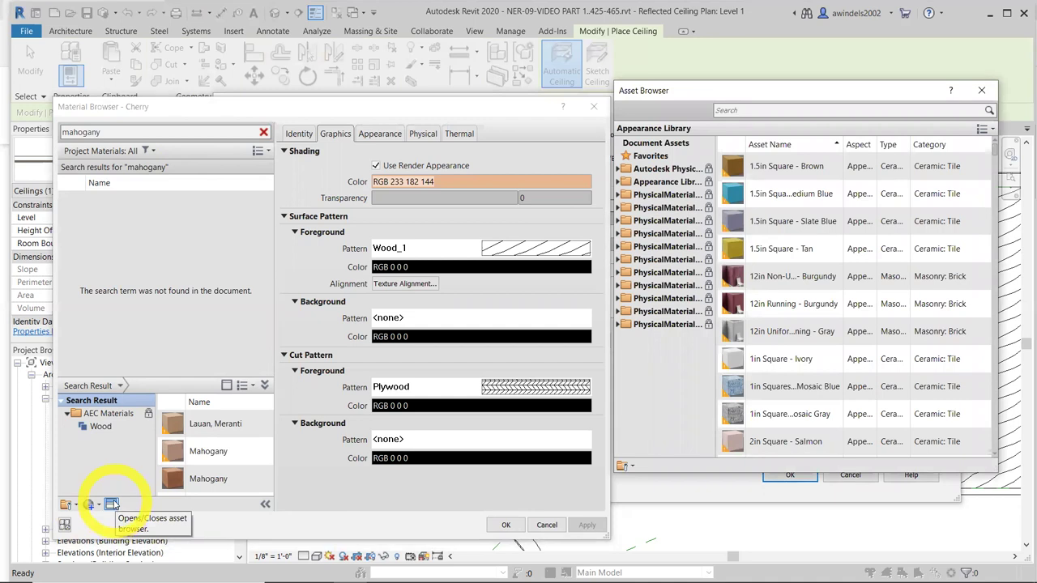
Search the appearance assets for 'mah', then replace the search with 'default'
click(208, 478)
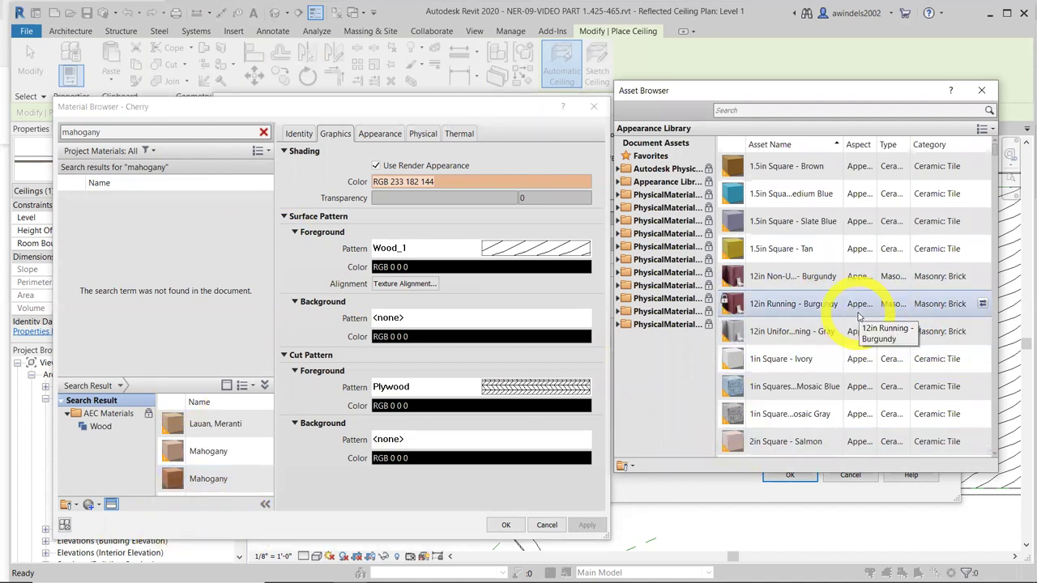
click(778, 112)
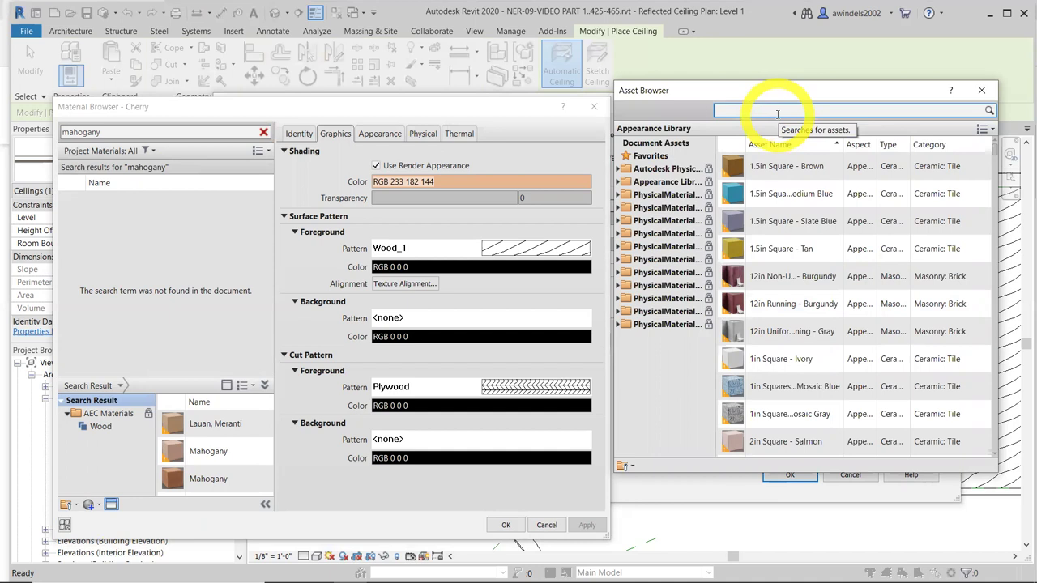
text(de)
key(BackSpace)
key(BackSpace)
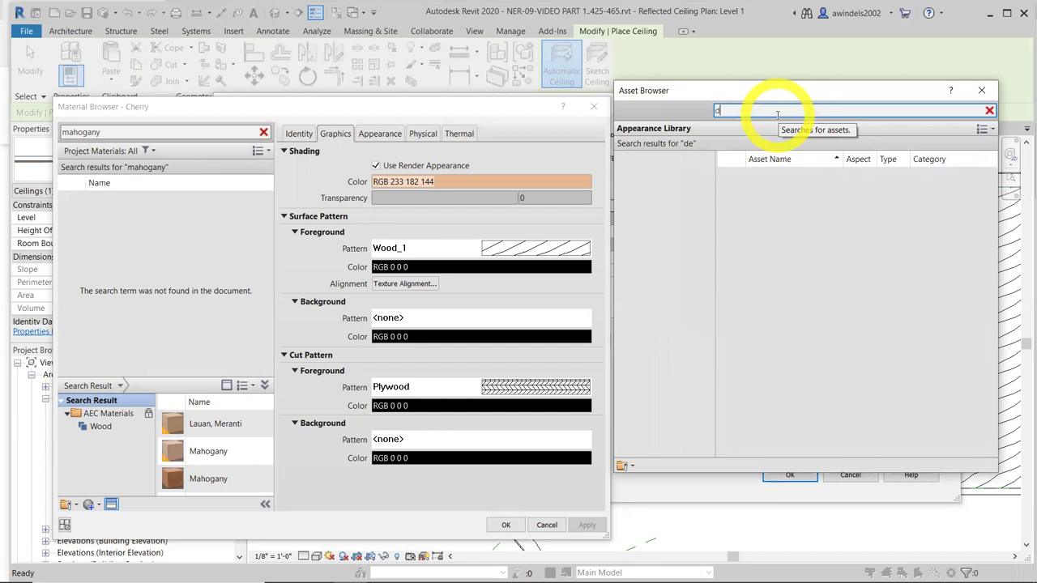
text(mah)
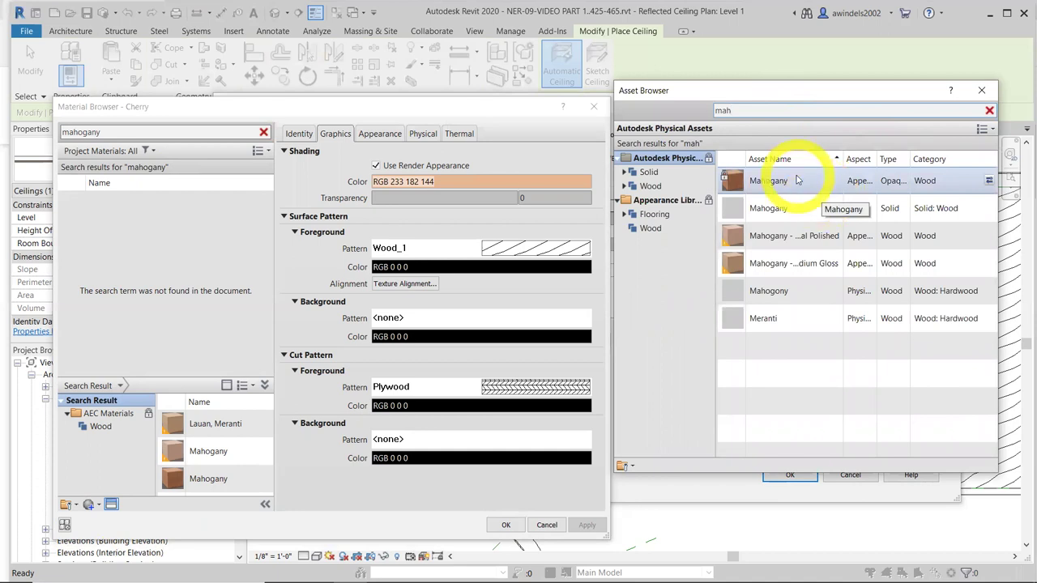
double_click(722, 111)
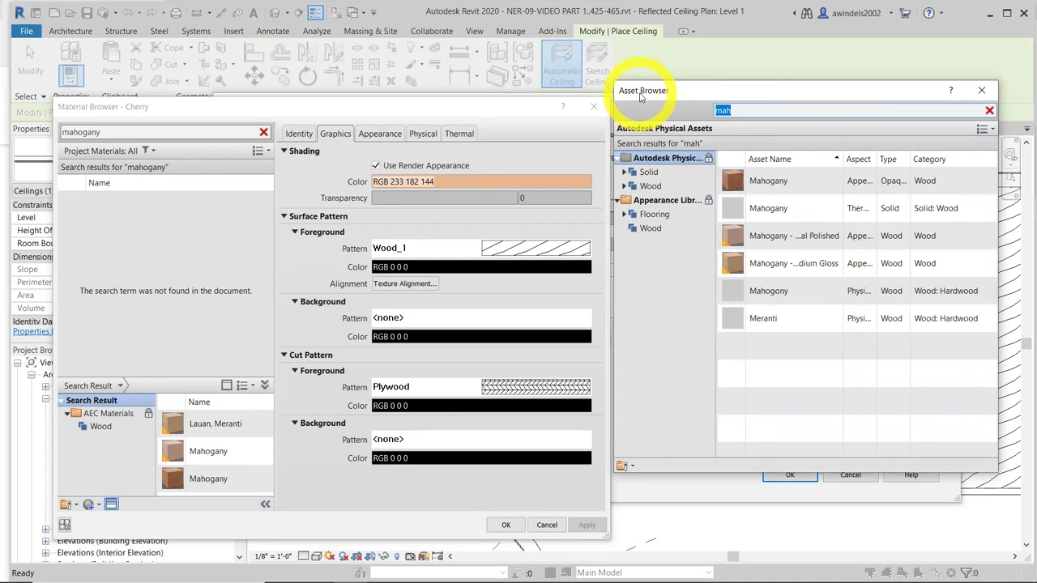
text(defaul)
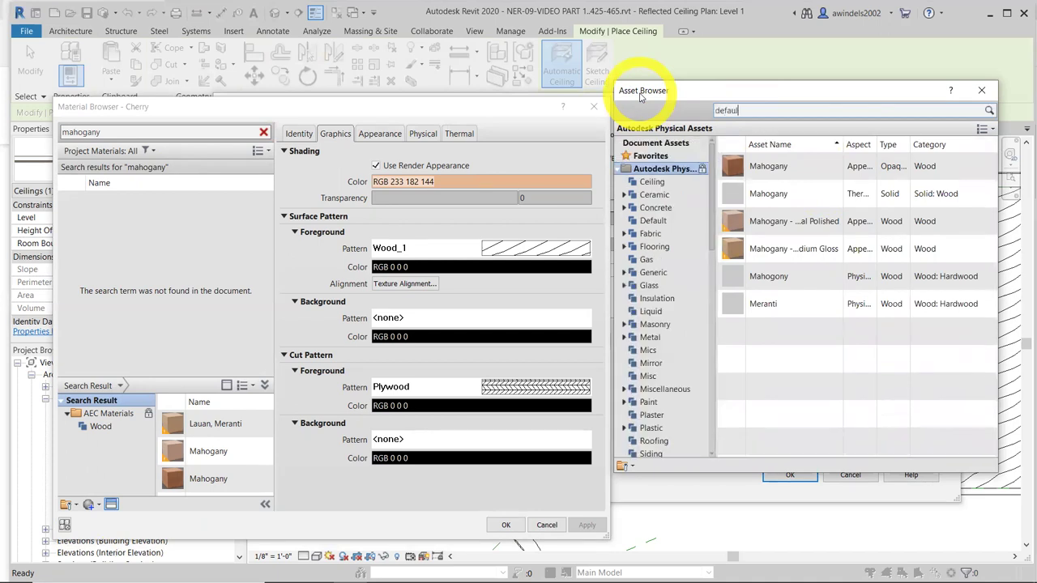
text(t)
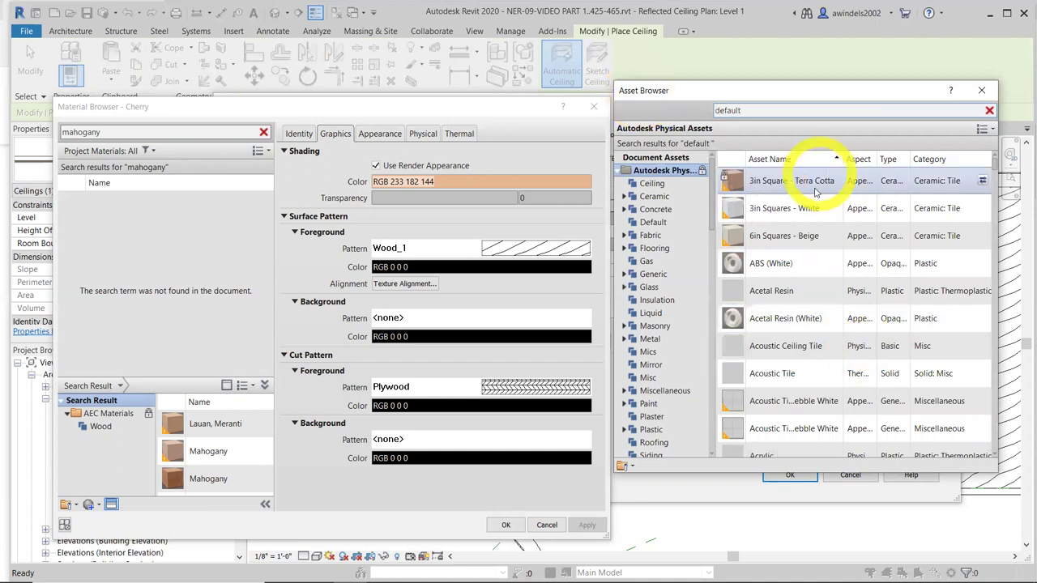
Scroll through the 'default' asset results, then close the Asset Browser
scroll(816, 192, down, 15)
scroll(813, 266, down, 15)
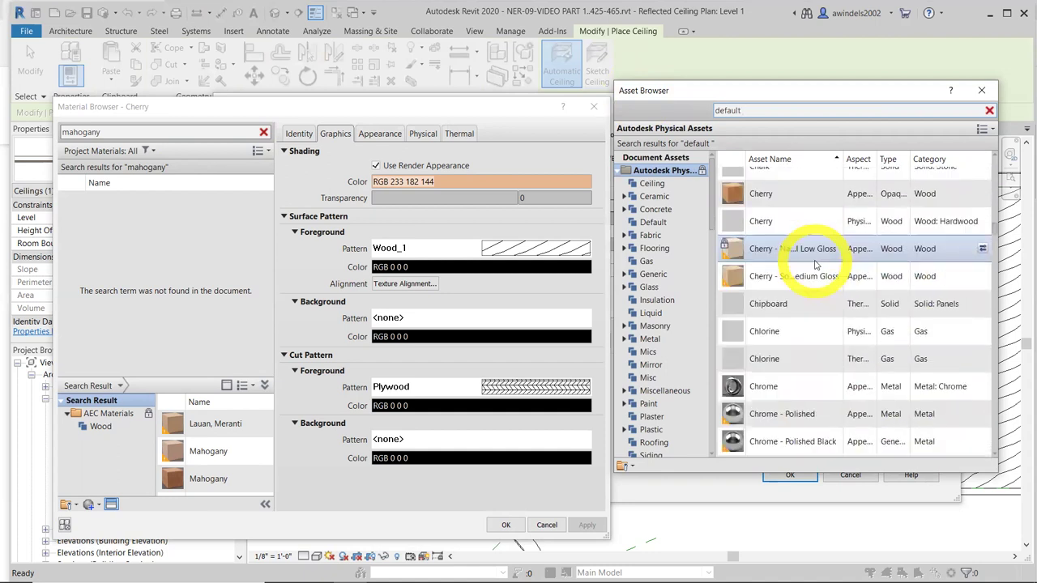
scroll(816, 265, down, 15)
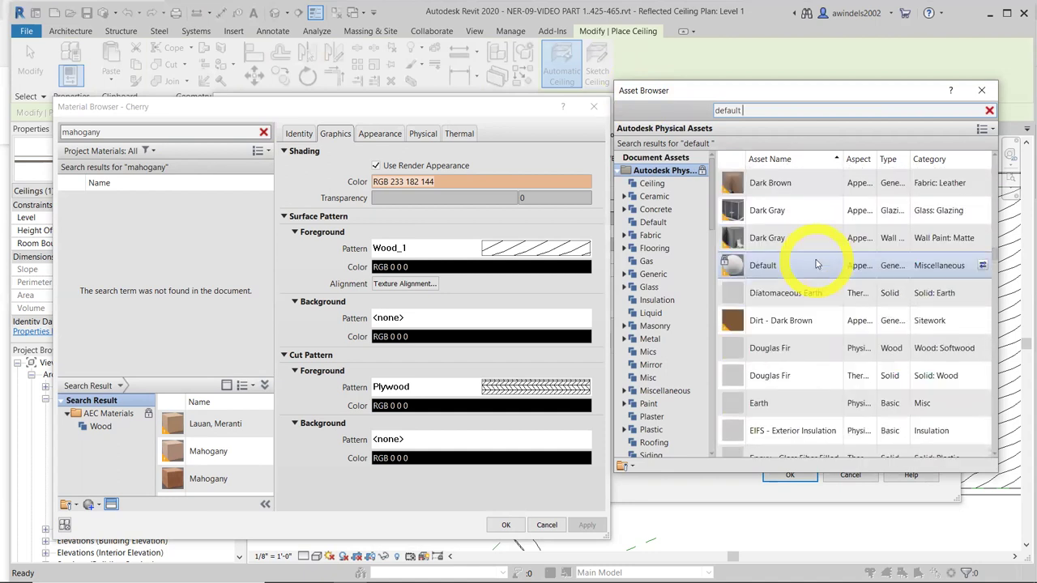
scroll(816, 265, up, 5)
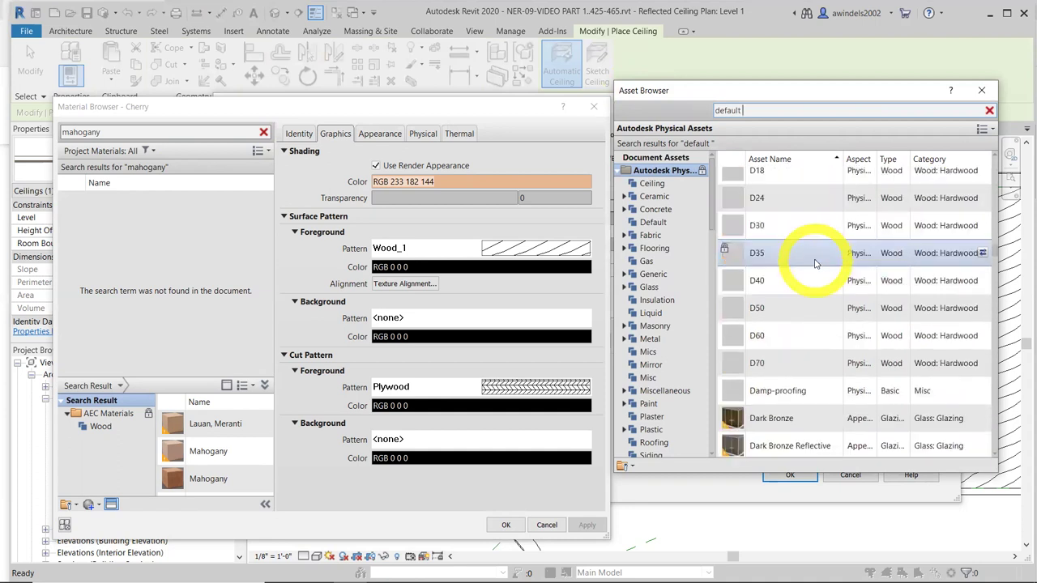
scroll(824, 265, down, 5)
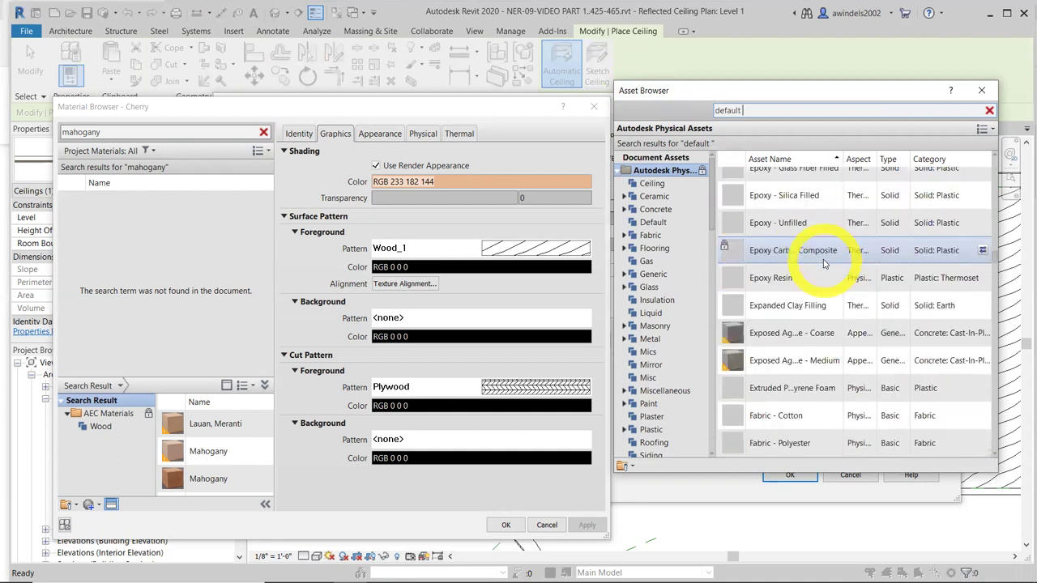
scroll(995, 258, up, 5)
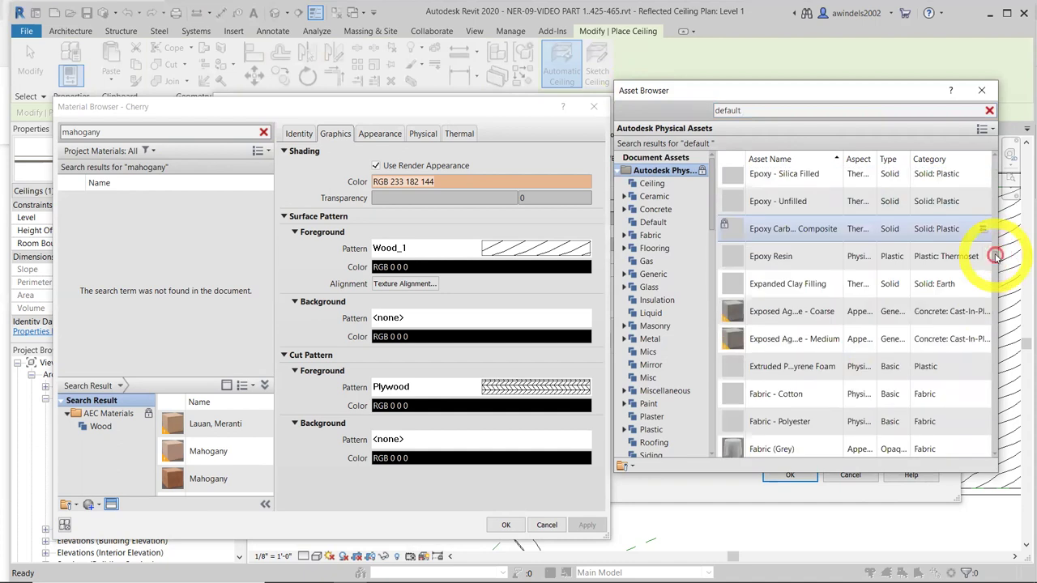
scroll(997, 254, up, 5)
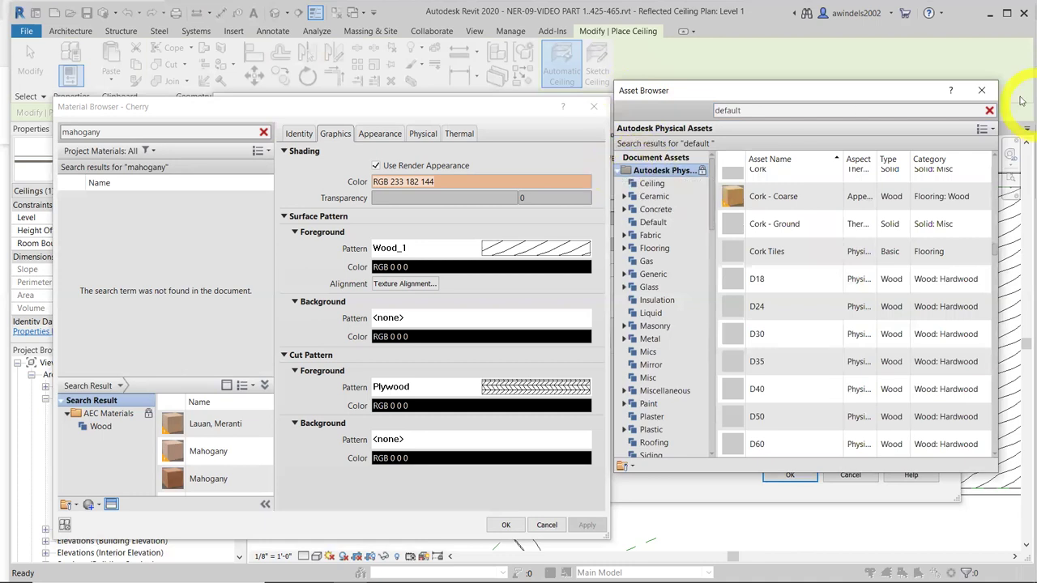
click(987, 90)
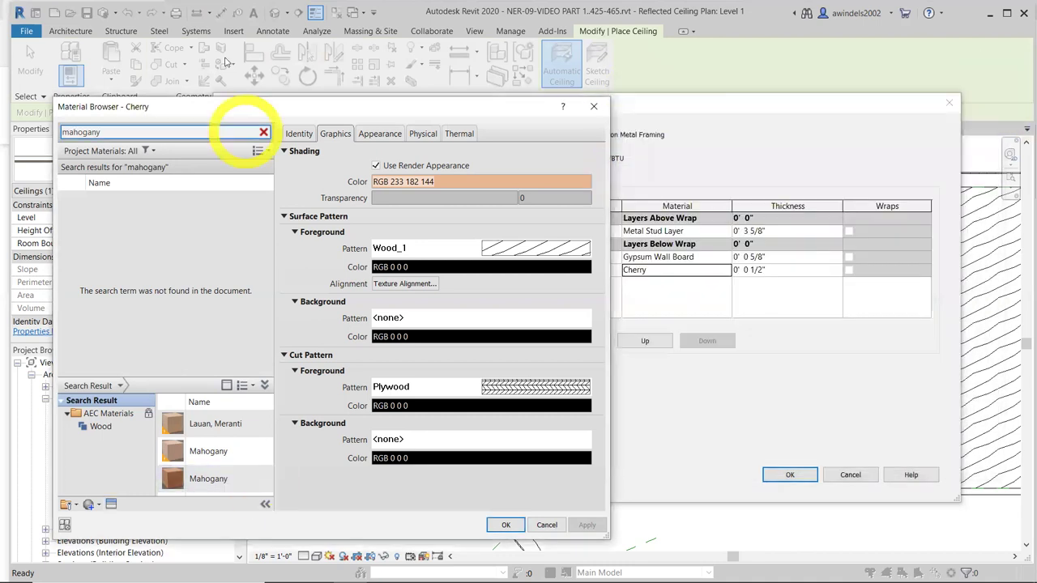
Add the AEC Materials Wood library's Mahogany material to the project
click(214, 479)
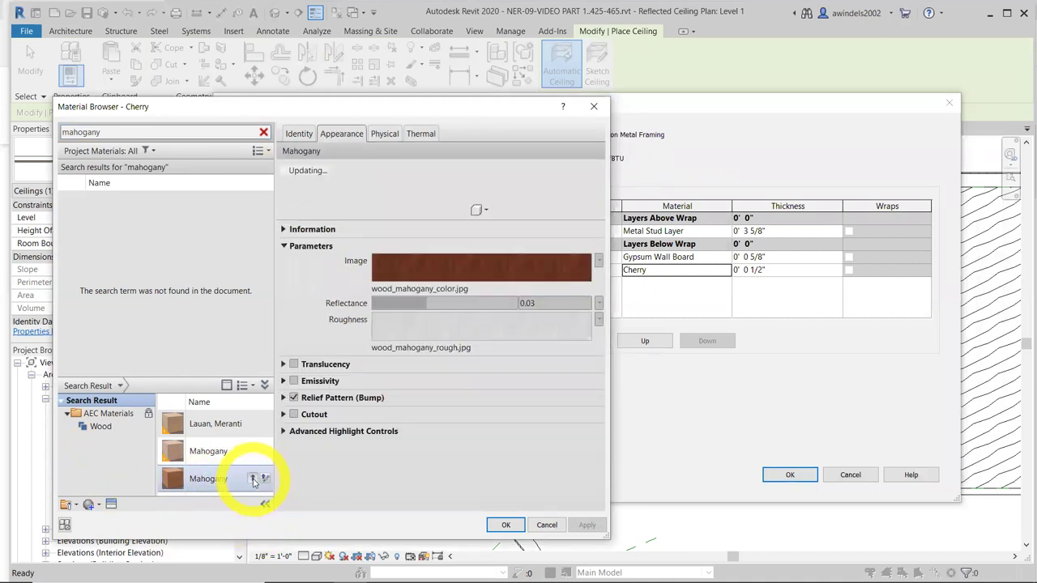
click(253, 479)
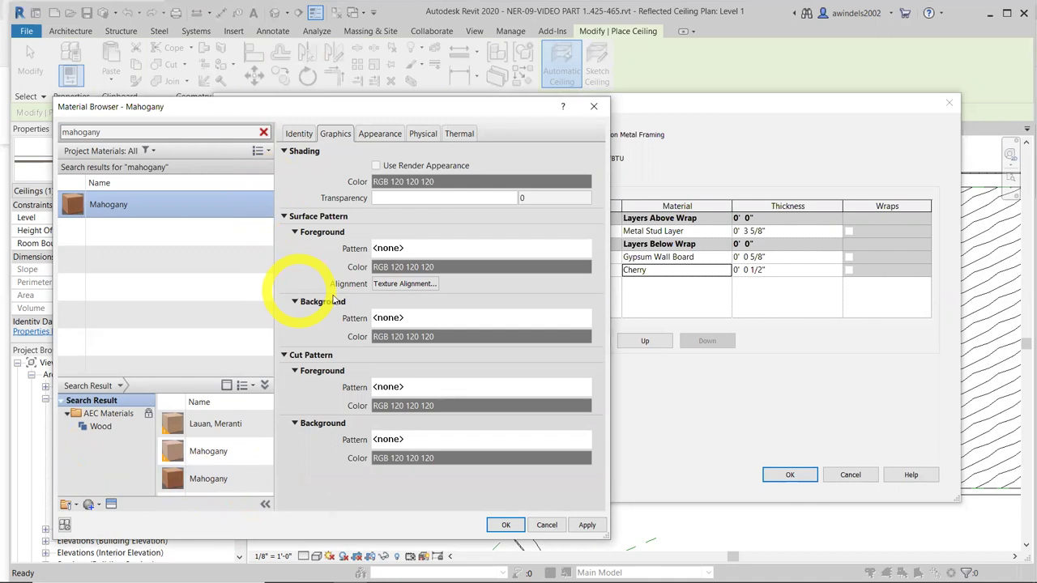
click(91, 507)
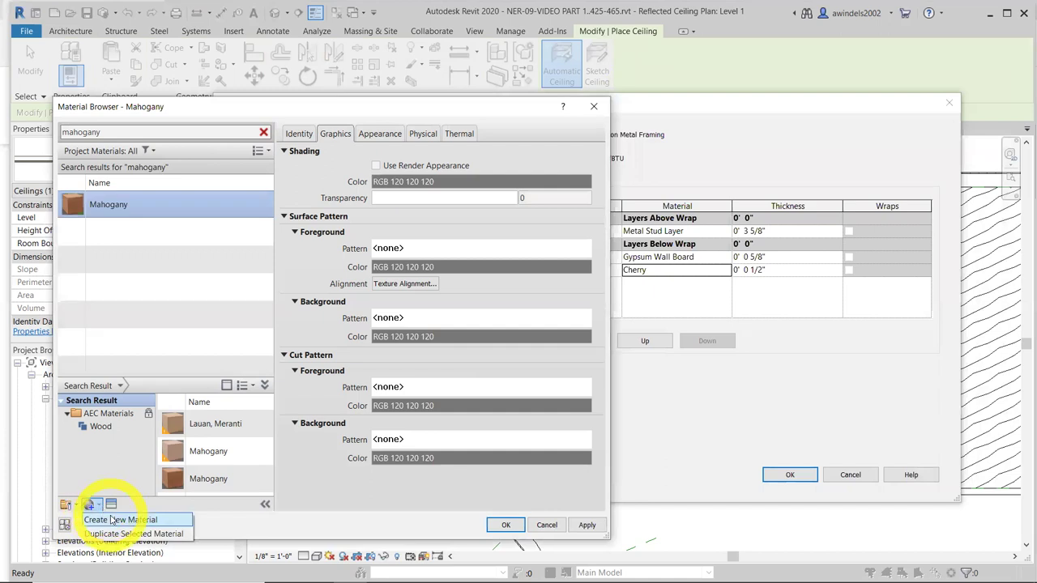
Create a new blank material and rename it 'Mahogany - #2'
click(114, 520)
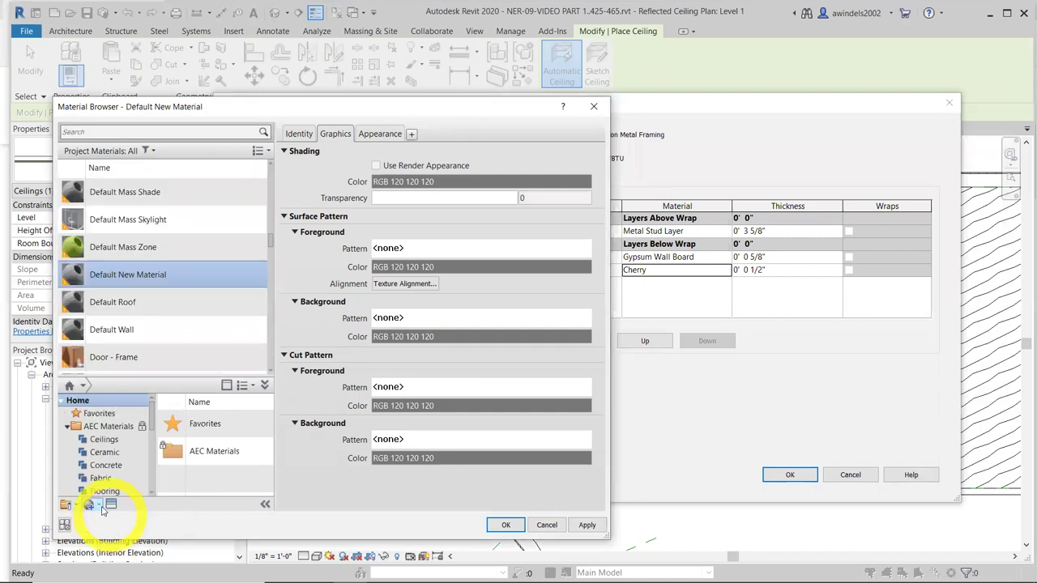
click(98, 507)
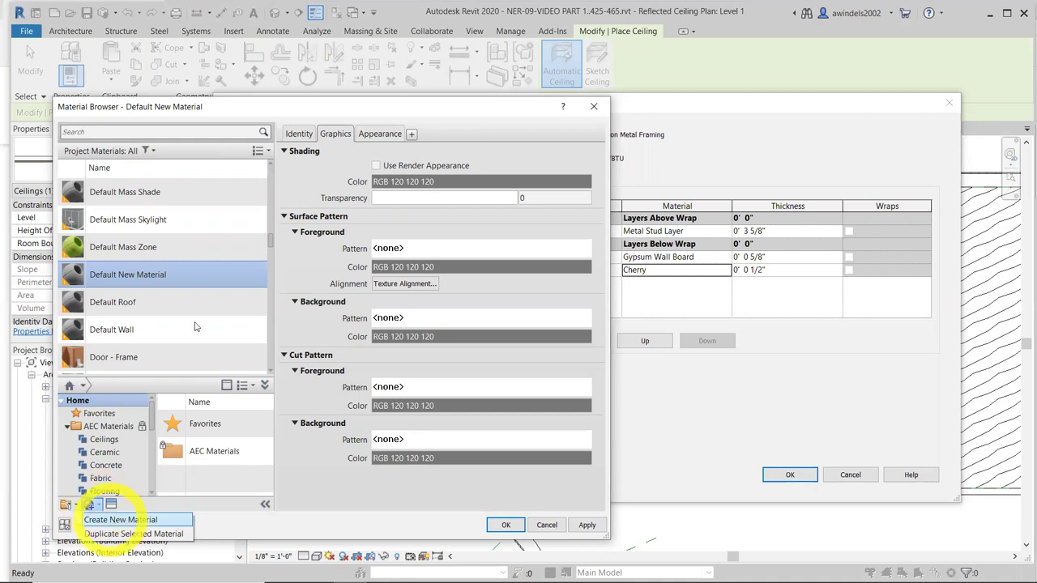
click(148, 255)
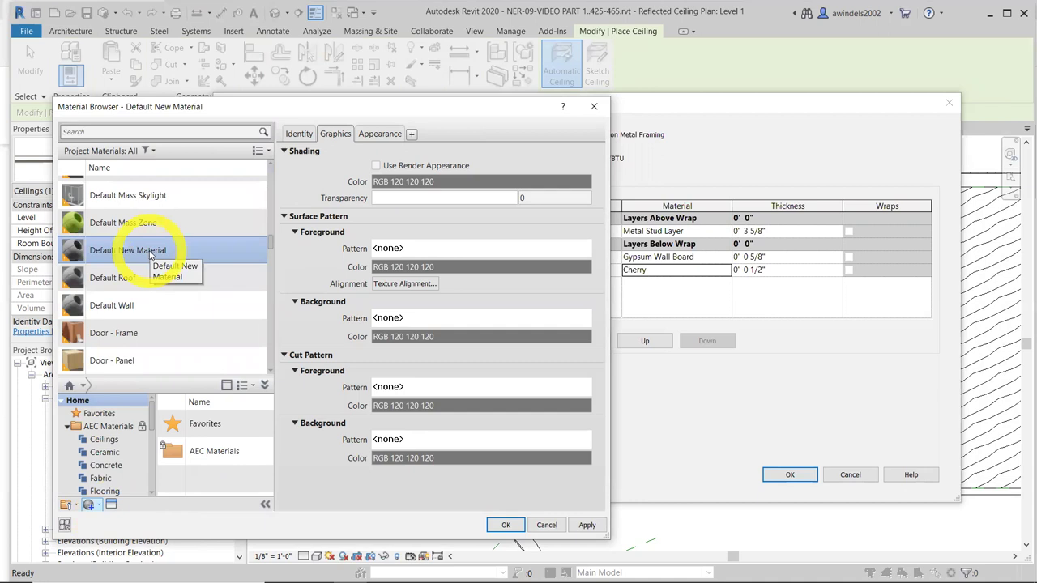
right_click(210, 286)
click(210, 285)
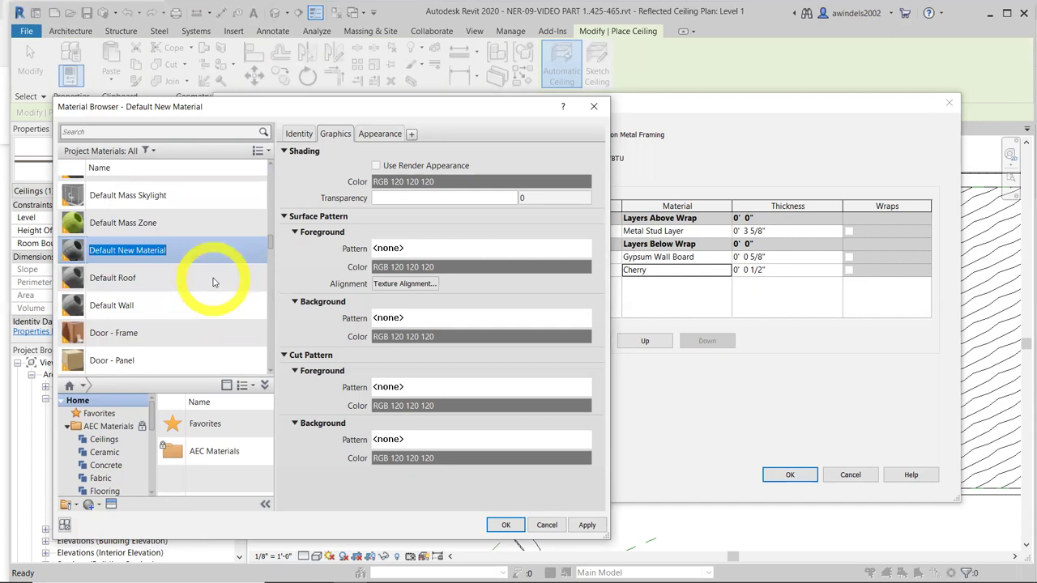
text(Mah)
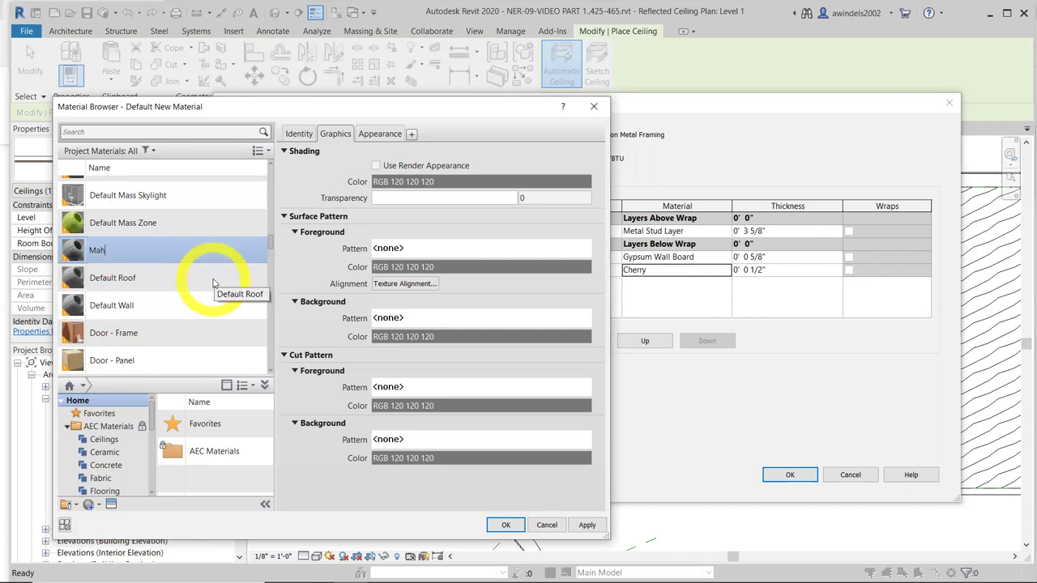
text(ogany - #2)
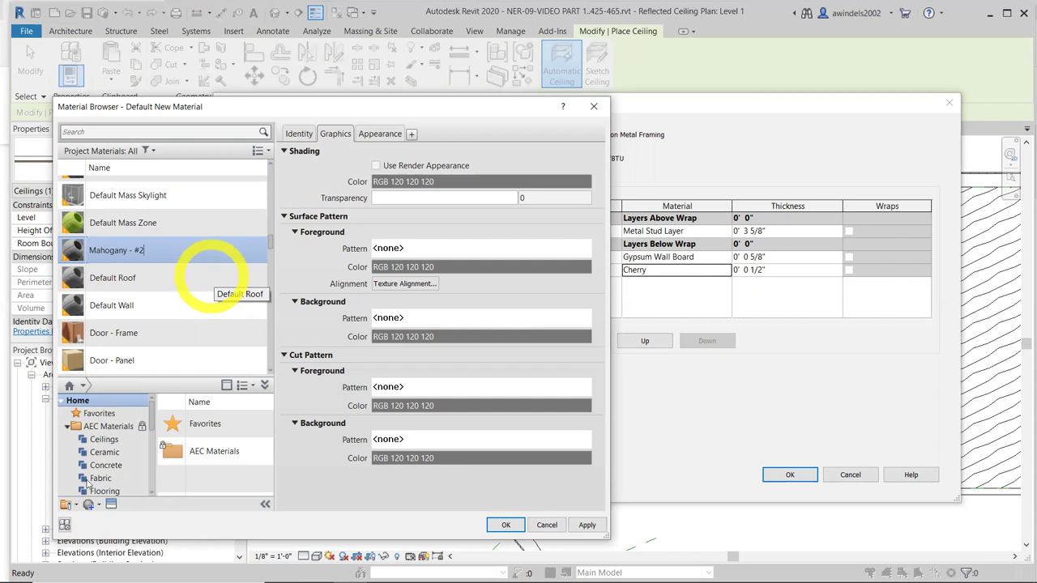
Open the Asset Browser and search the appearance assets for 'mahog'
click(112, 504)
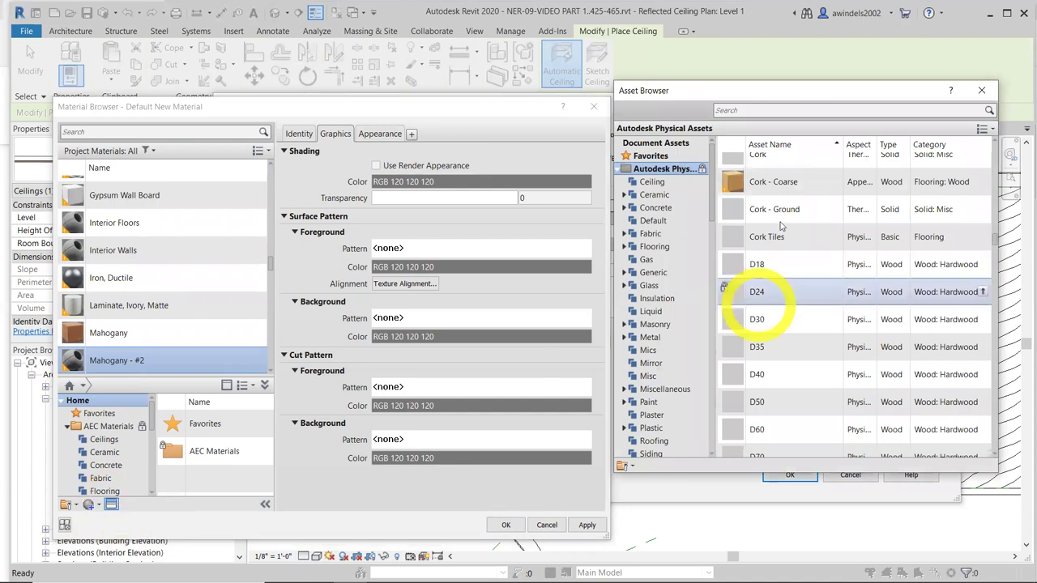
scroll(782, 230, down, 5)
scroll(783, 229, down, 3)
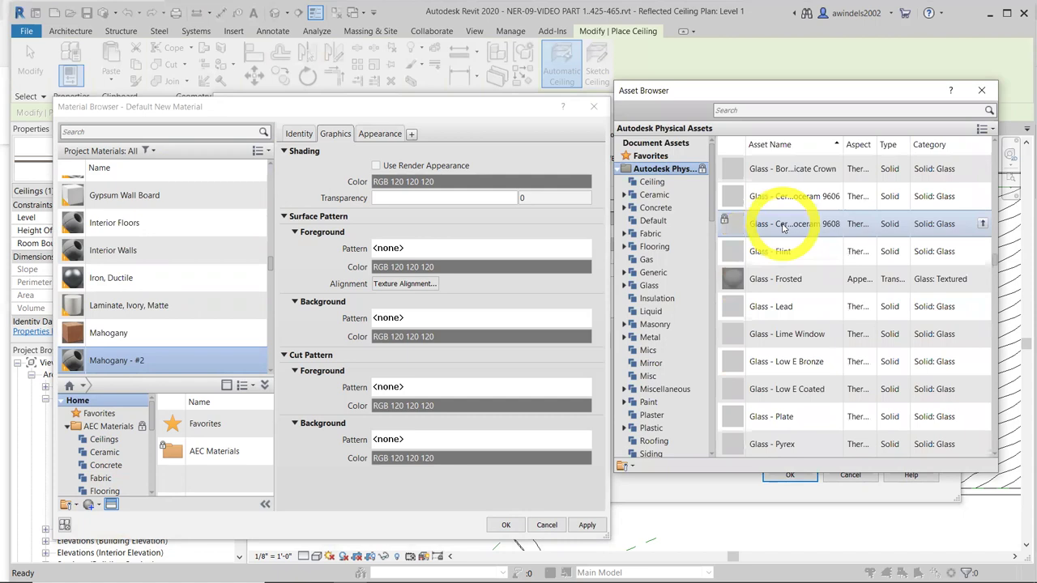
scroll(780, 211, down, 3)
click(762, 109)
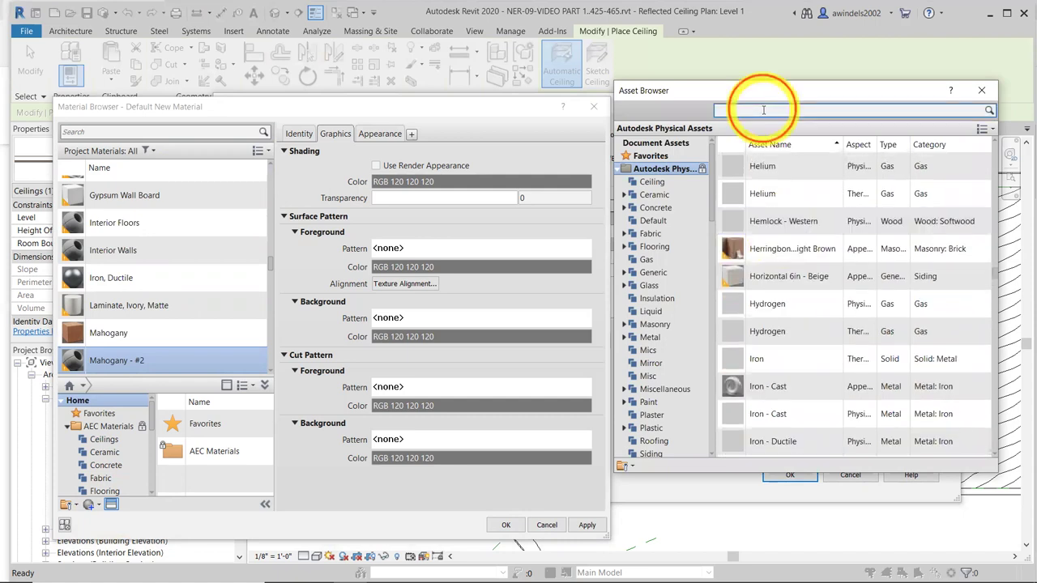
text(maho)
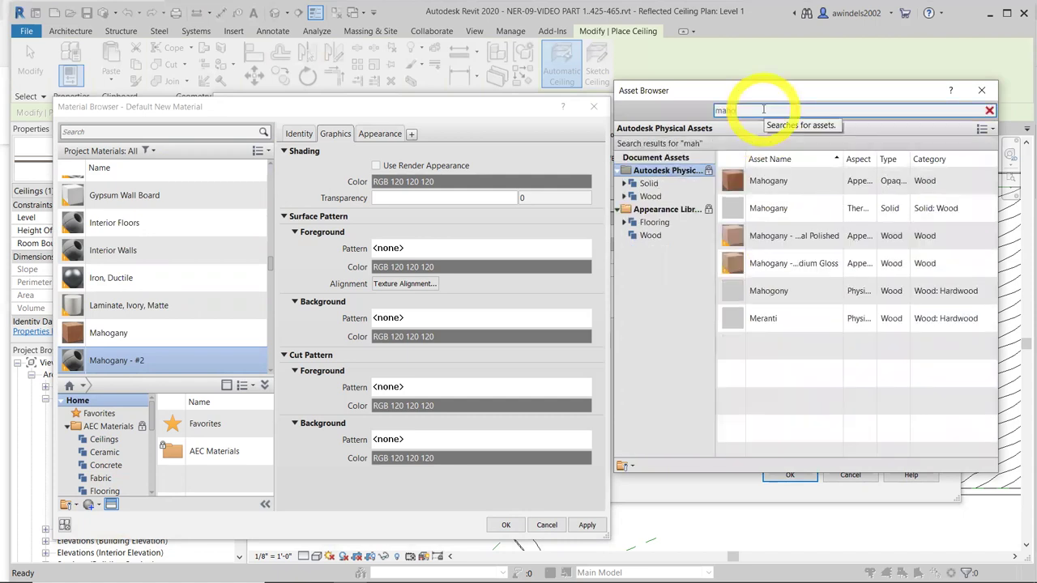
text(g)
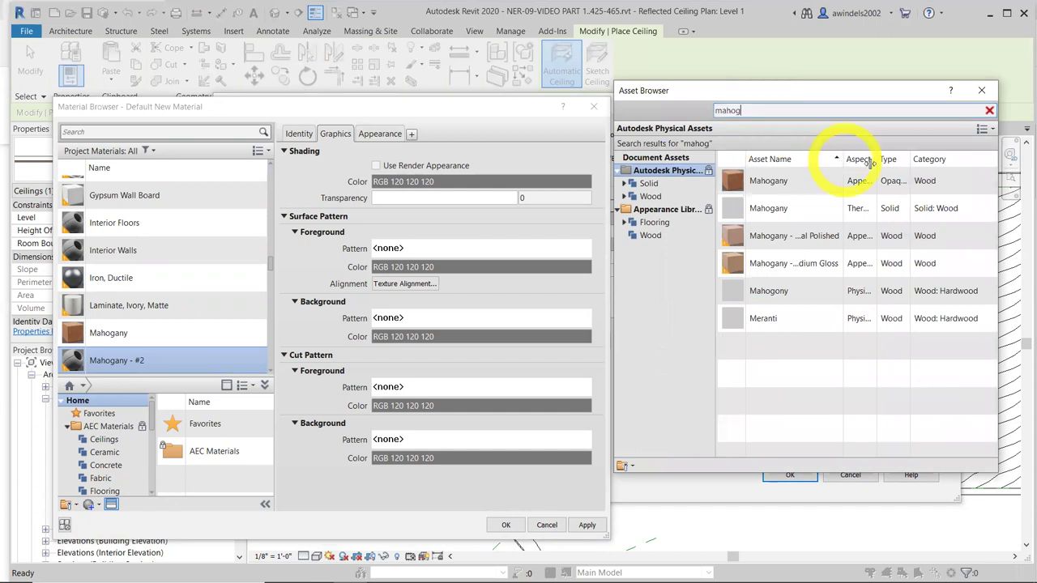
Load the Mahogany wood appearance asset into the Mahogany - #2 material
drag(877, 162, 890, 166)
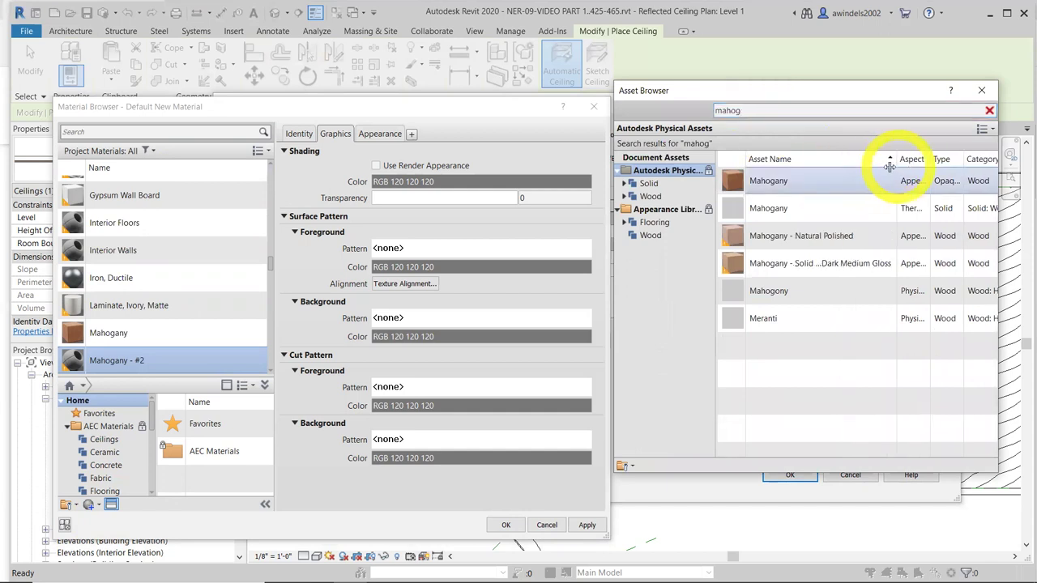
click(846, 89)
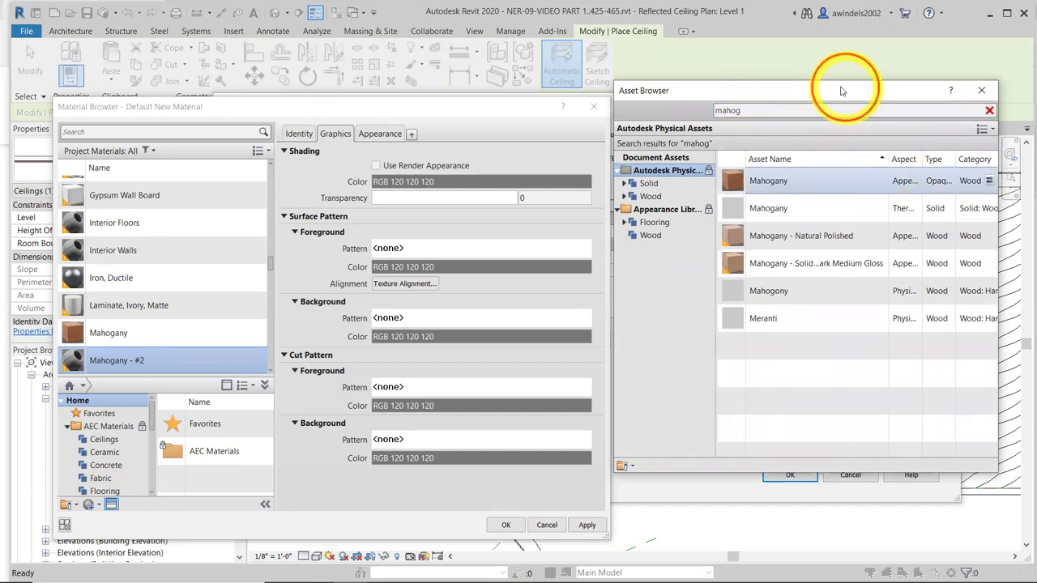
click(835, 172)
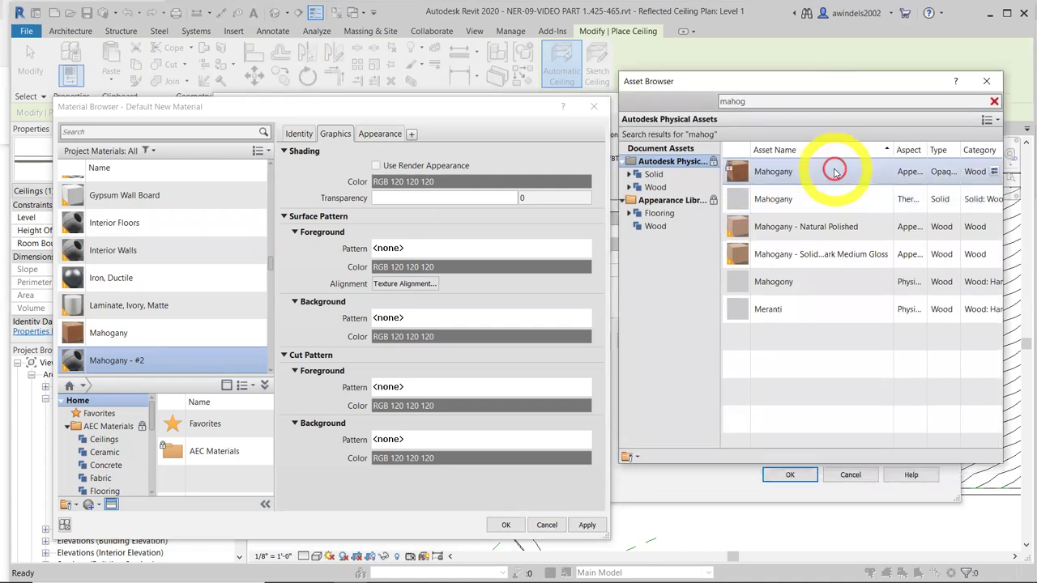
right_click(897, 191)
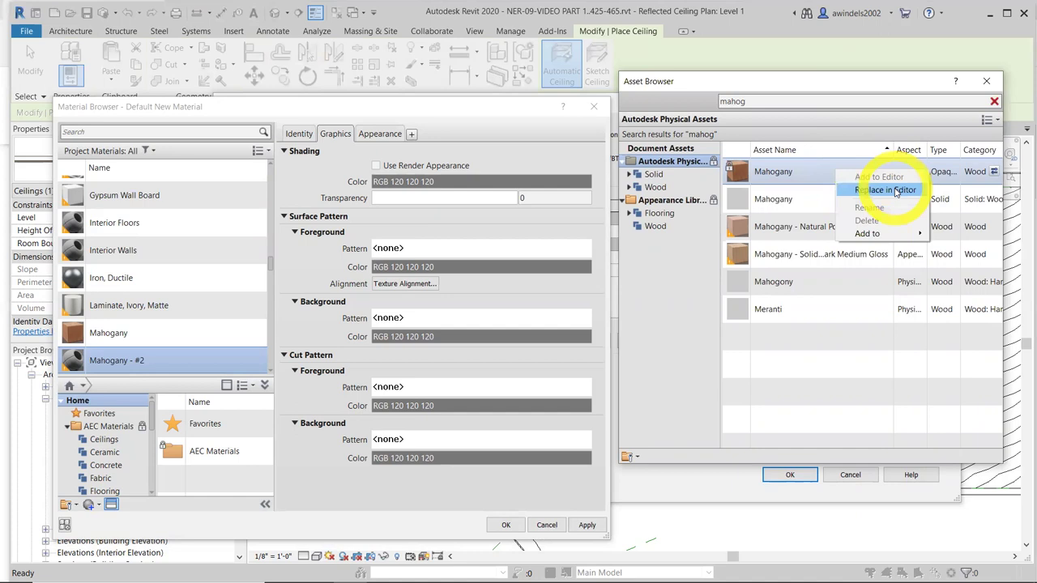
click(820, 385)
double_click(807, 178)
click(806, 183)
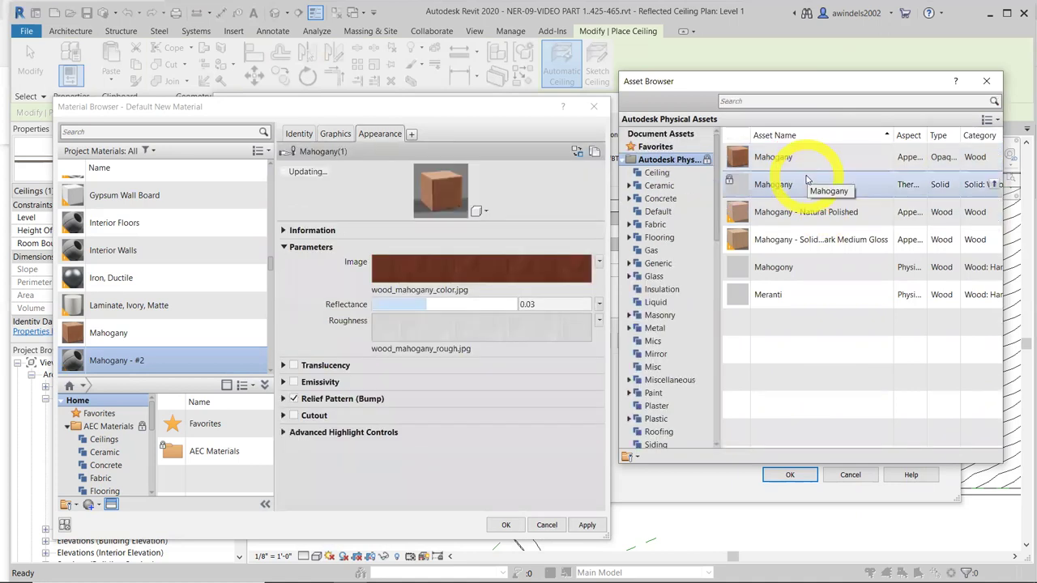
click(863, 428)
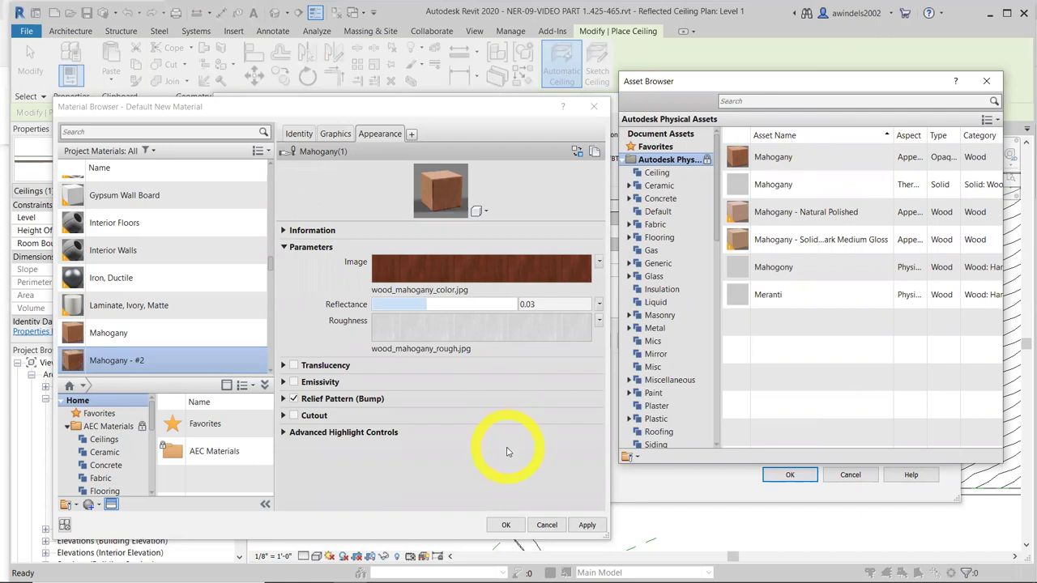
On the Graphics tab, set the surface foreground pattern to Wood 2
click(340, 134)
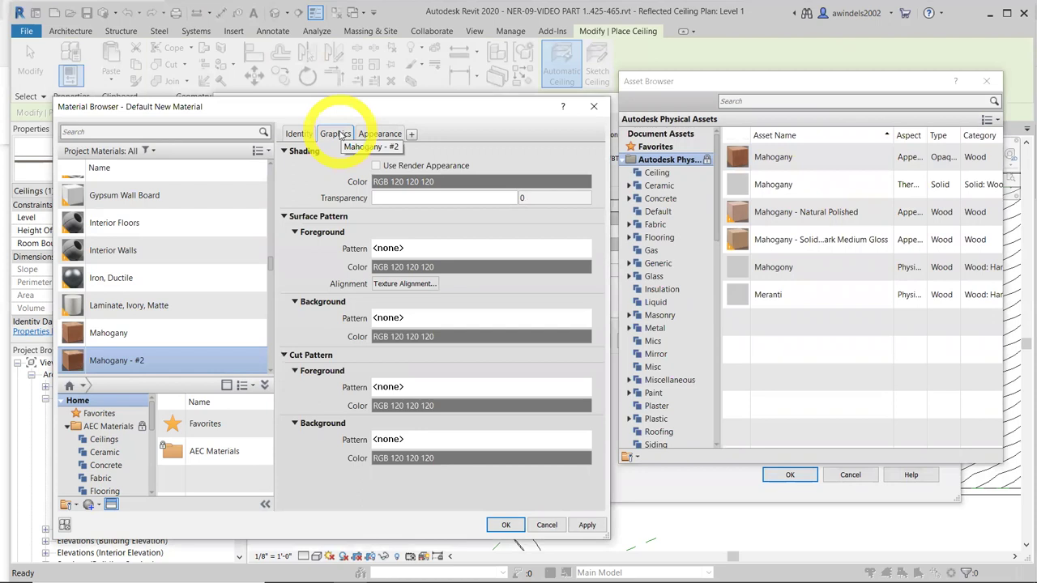
scroll(207, 308, up, 1)
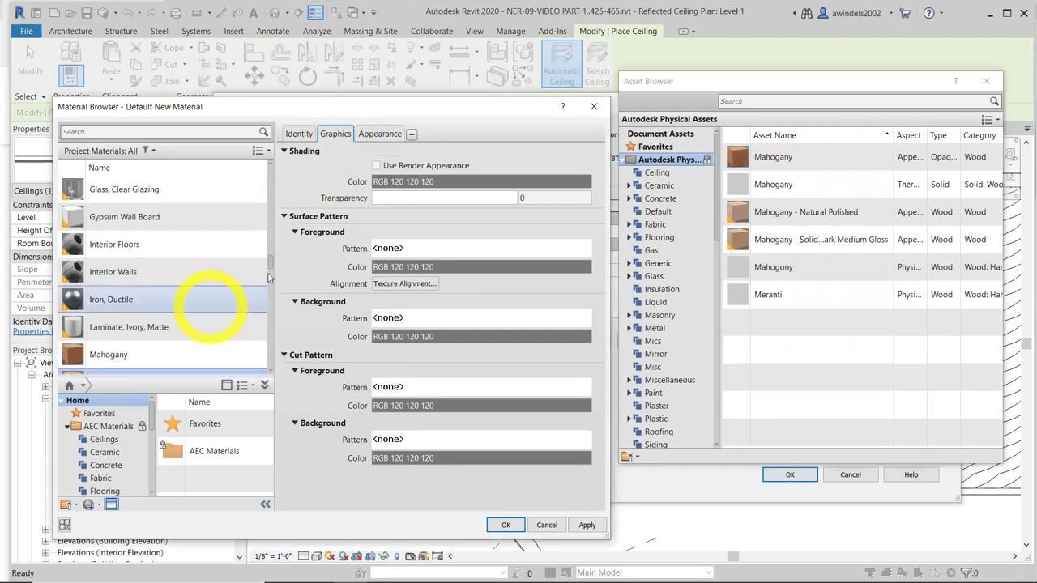
scroll(271, 374, down, 2)
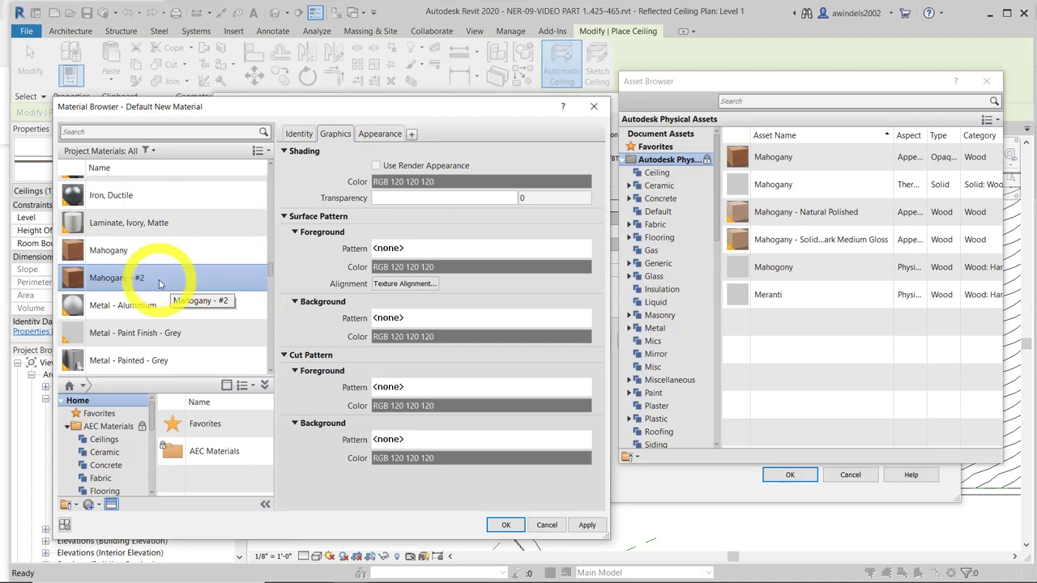
click(397, 198)
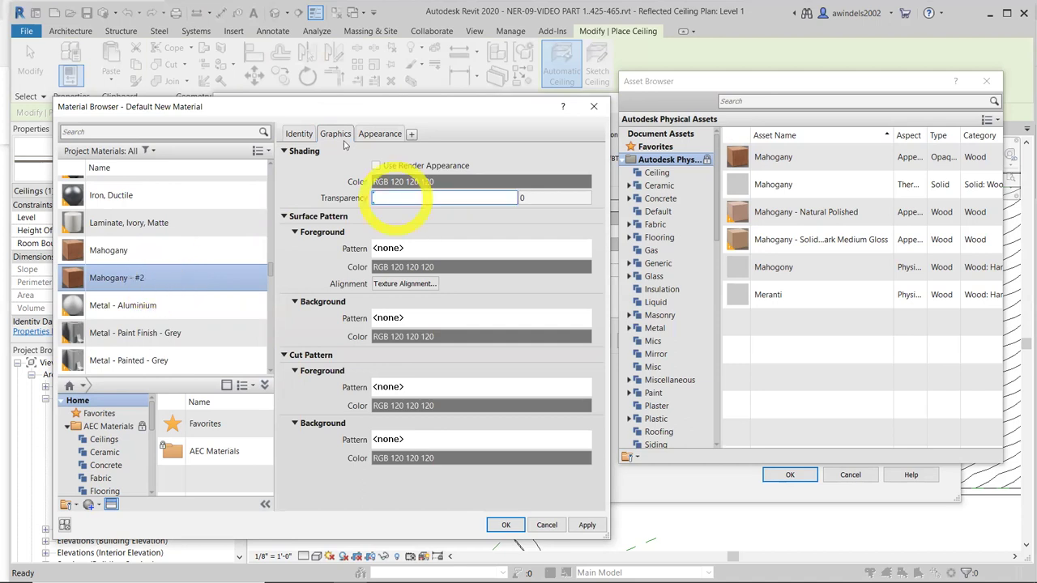
click(339, 139)
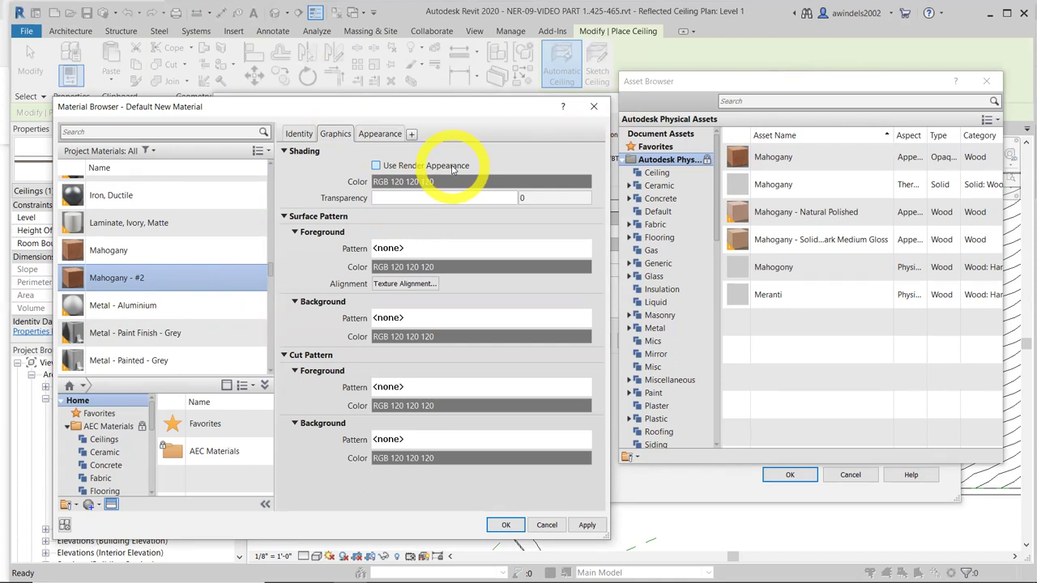
click(419, 248)
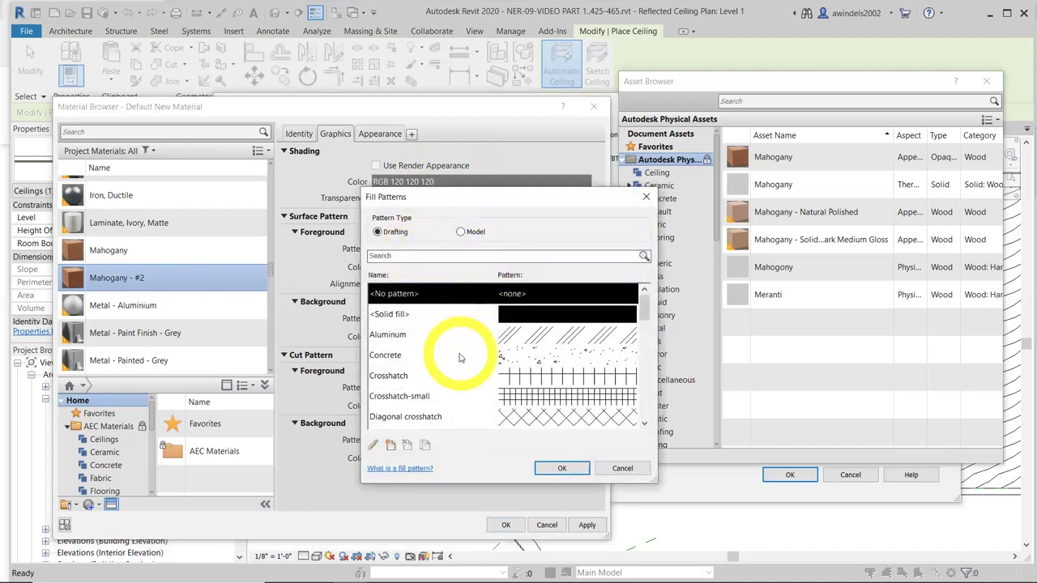
key(w)
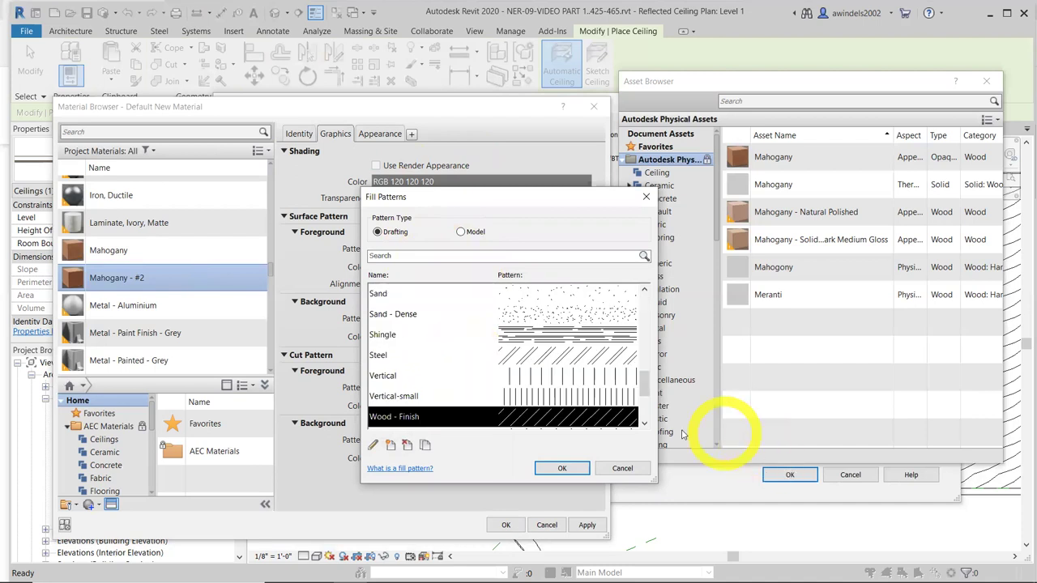
click(645, 424)
click(644, 423)
click(644, 423)
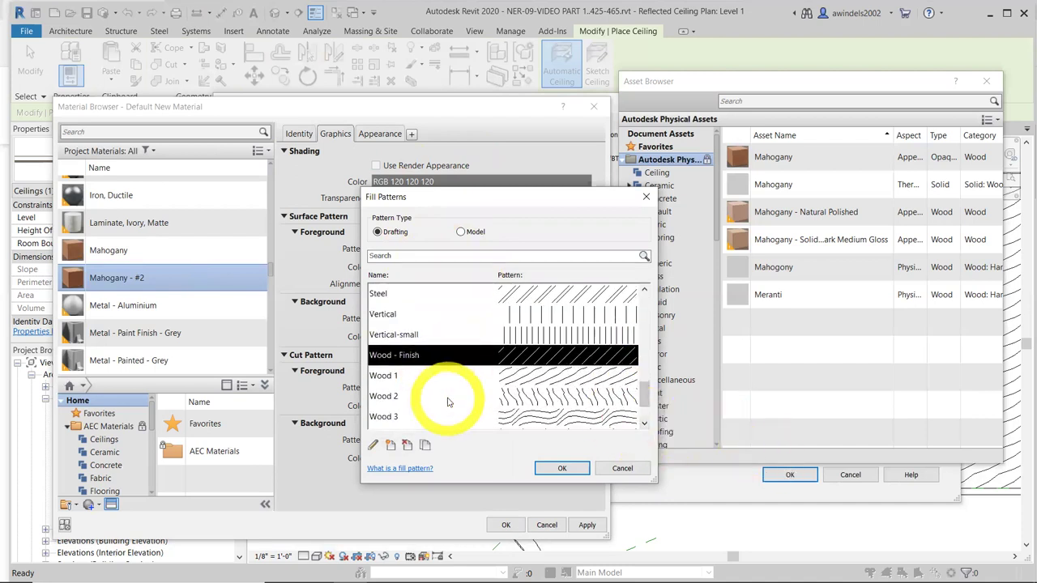
click(442, 395)
click(559, 468)
Set the cut foreground pattern to Plywood
click(511, 392)
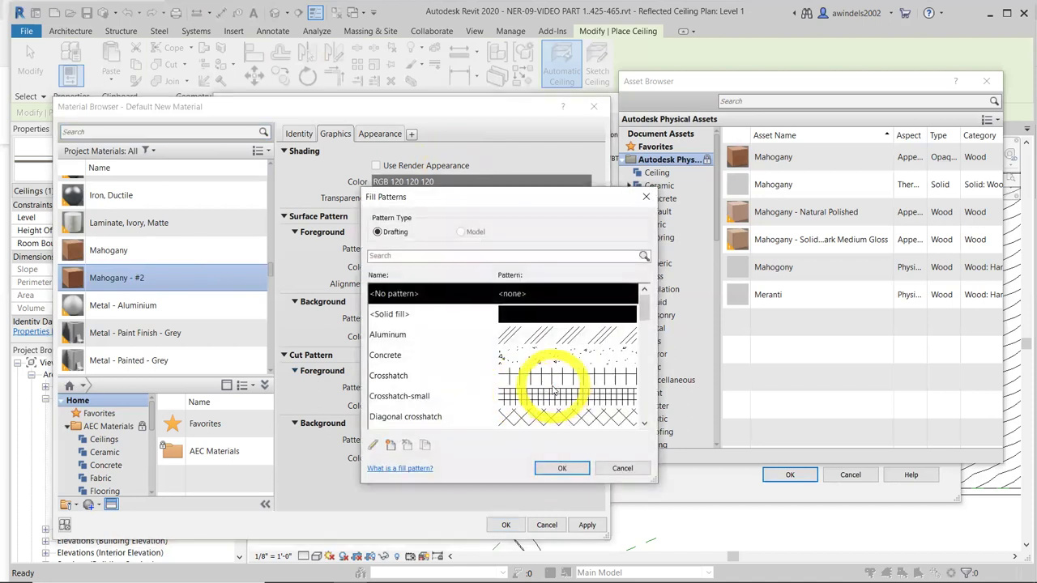
key(p)
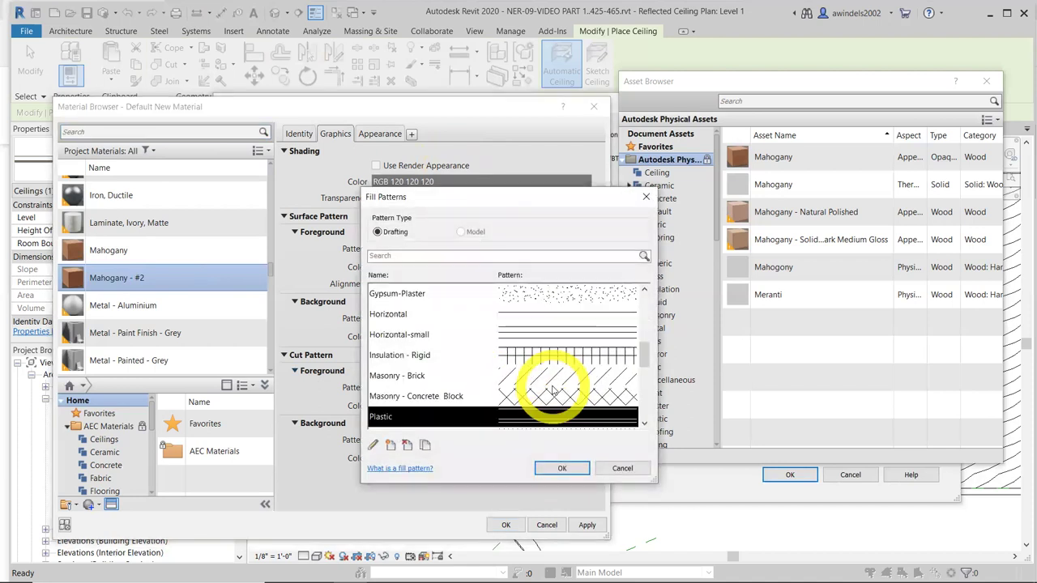
scroll(640, 421, down, 1)
click(443, 365)
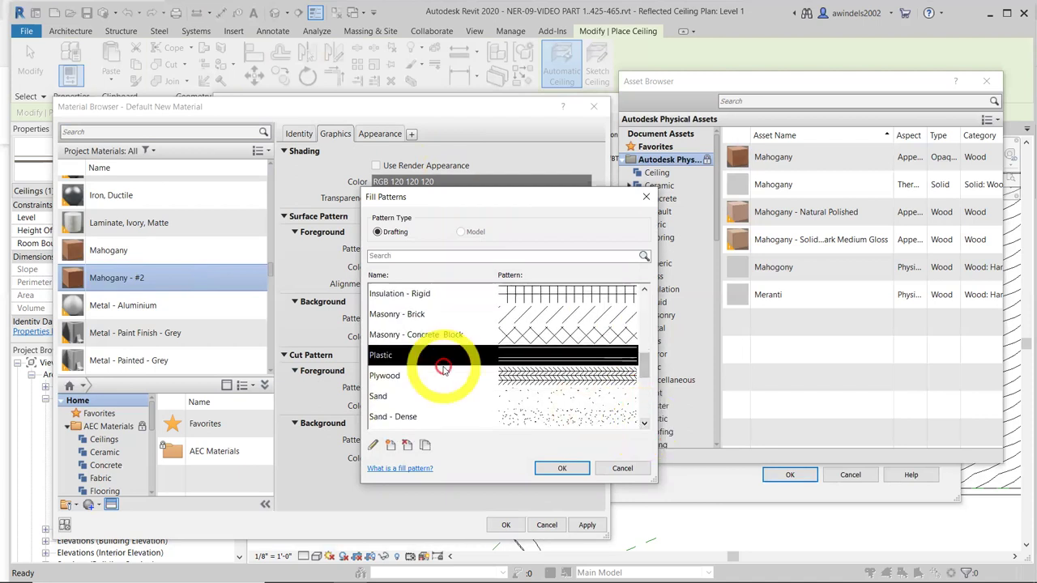
click(561, 468)
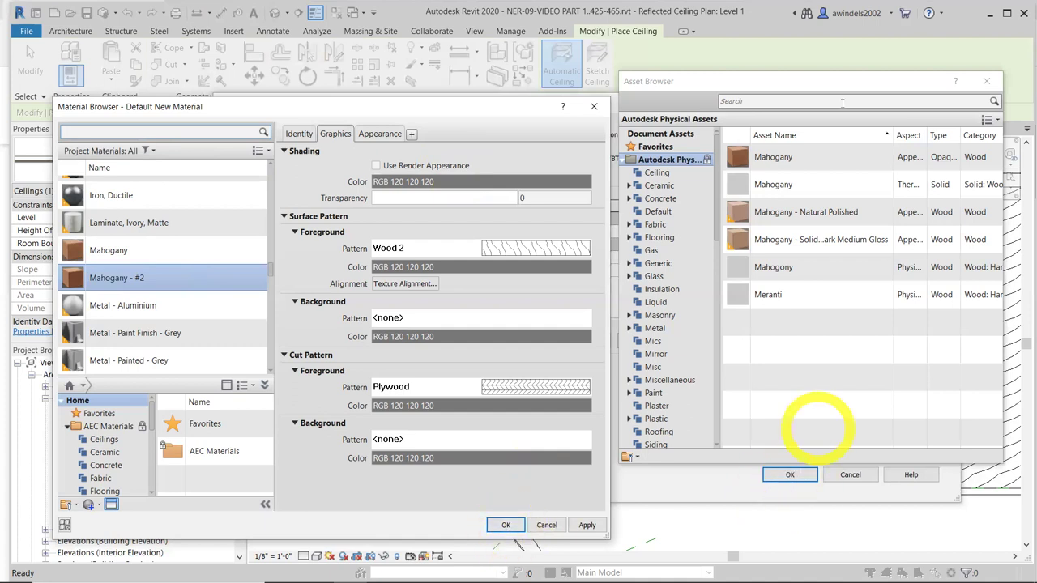
Assign Mahogany - #2 to the ceiling's 1/2" finish layer and accept the layer changes
click(986, 81)
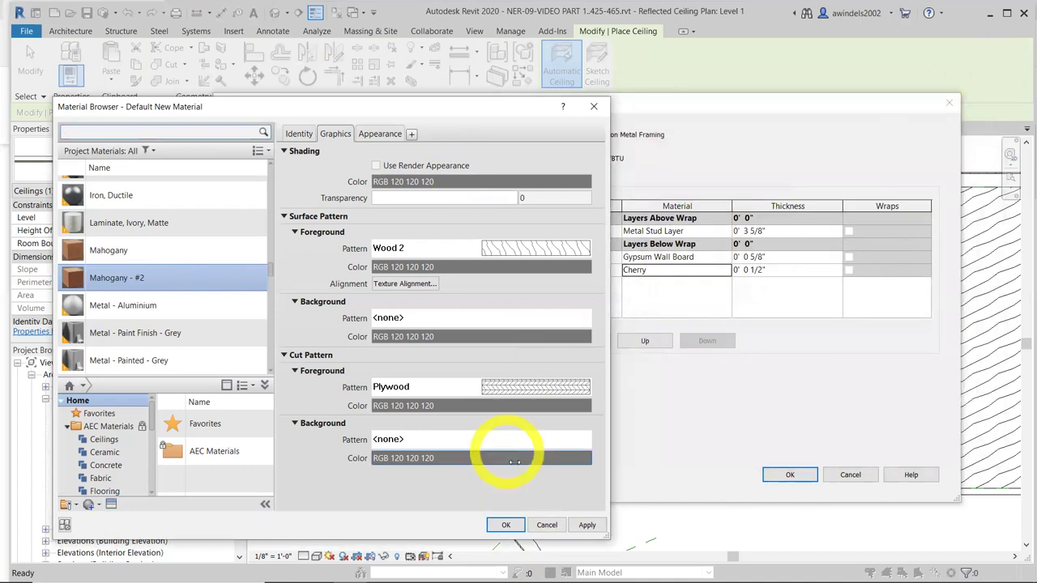
click(506, 525)
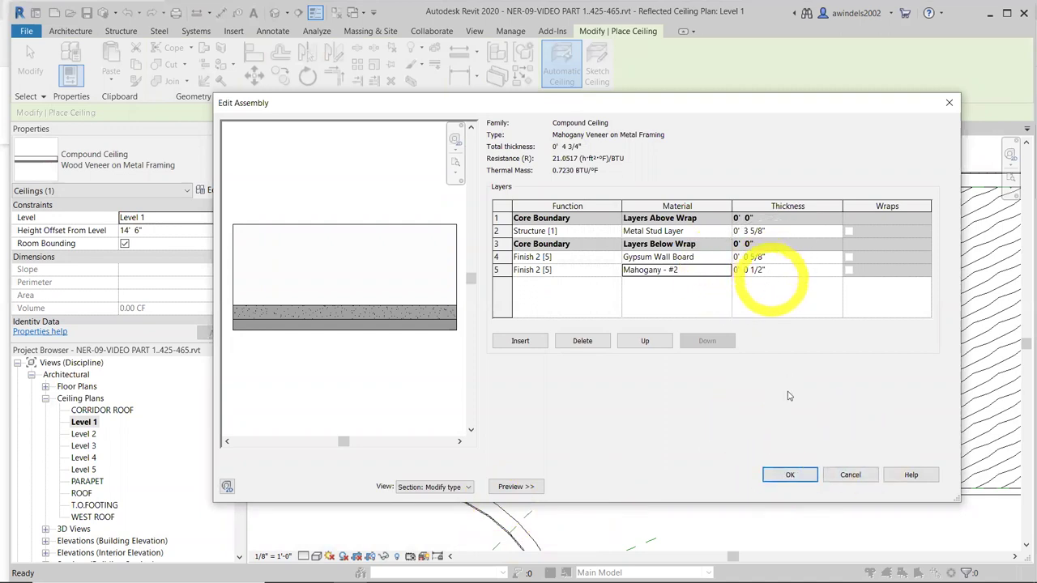
click(790, 475)
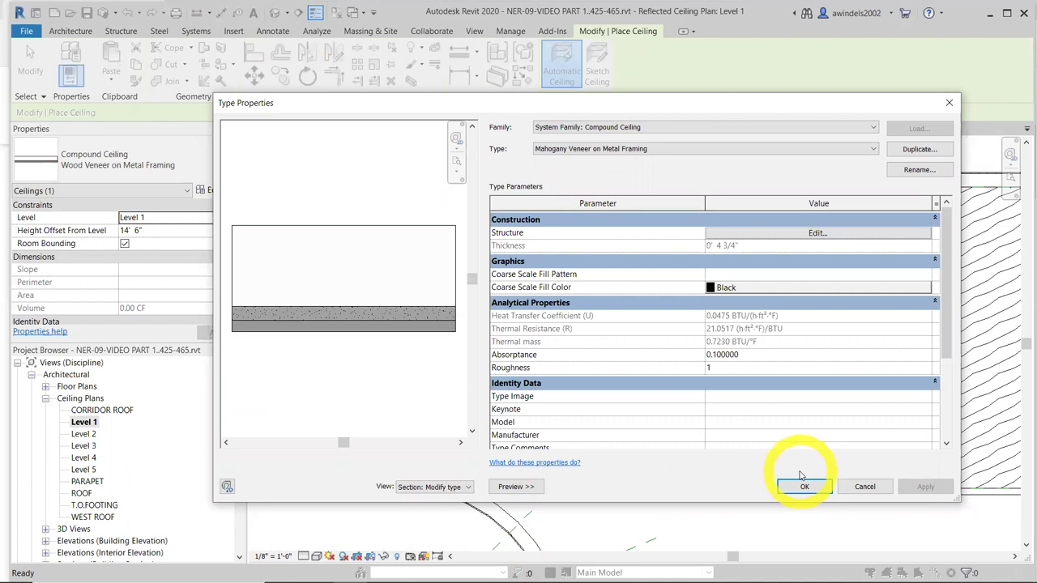
Turn on Use Render Appearance for Mahogany - #2 and apply the ceiling type changes
click(790, 234)
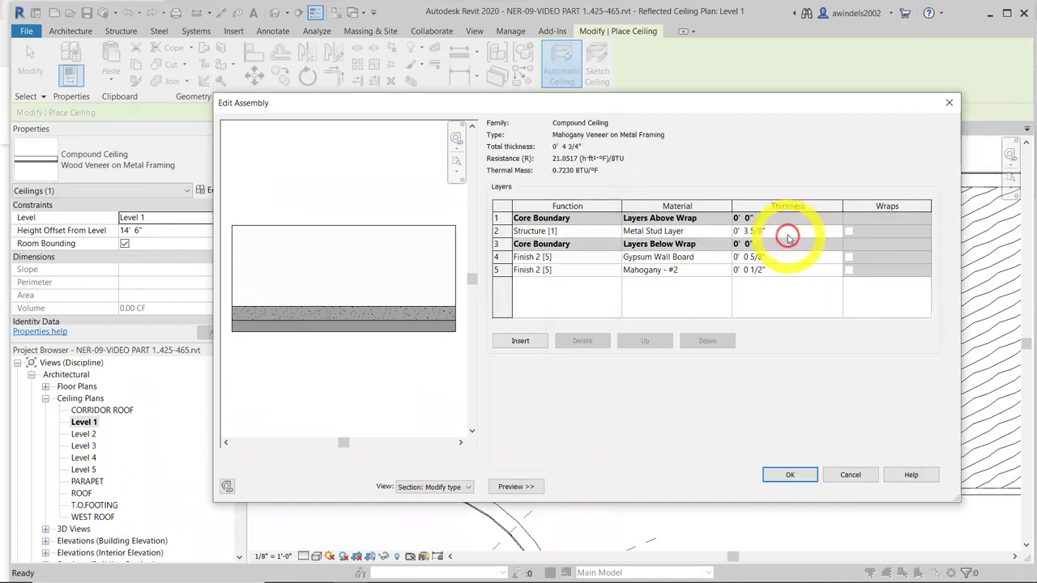
click(713, 270)
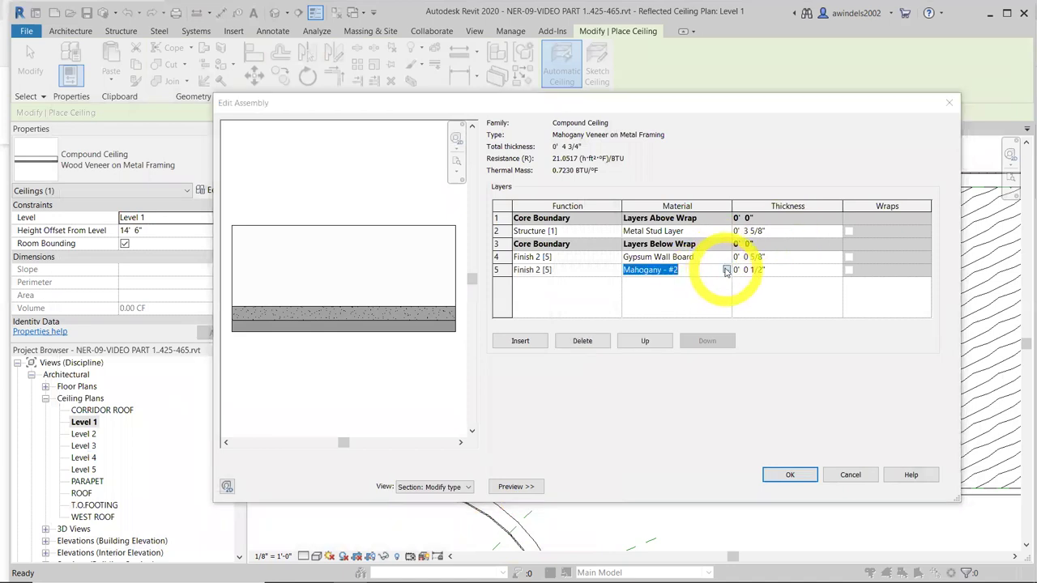
click(726, 271)
click(394, 168)
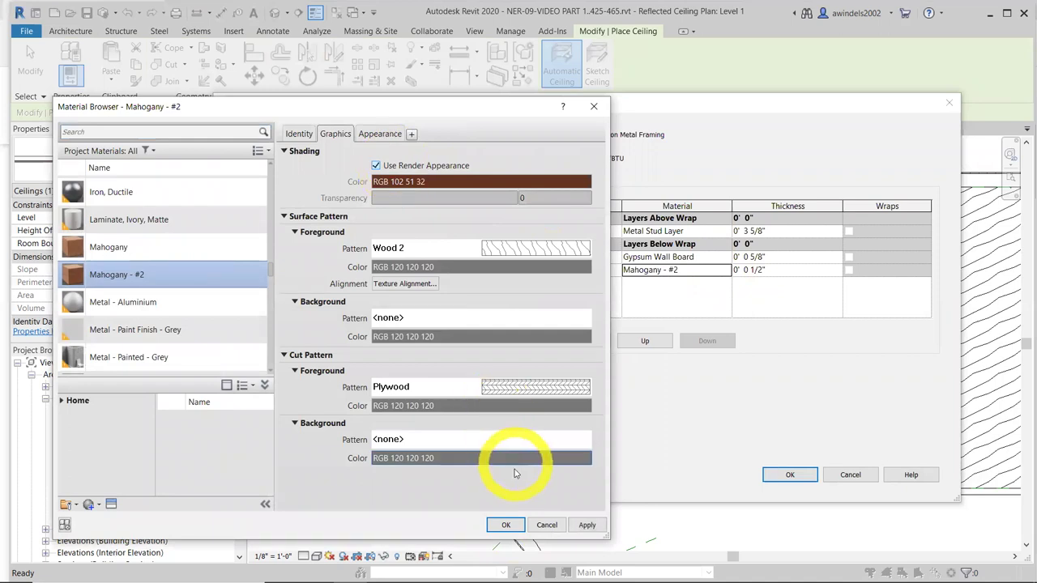
click(507, 525)
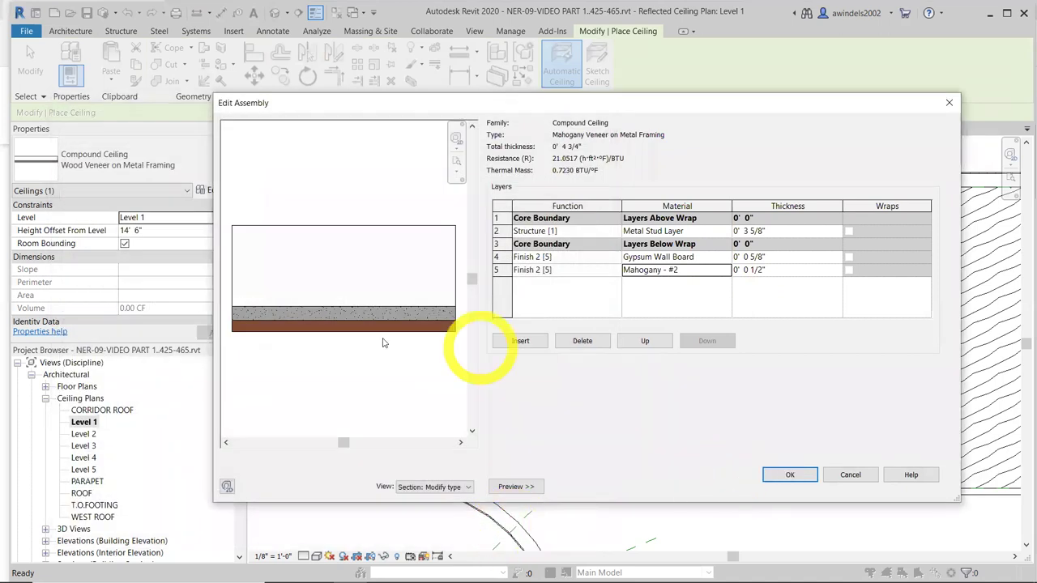
click(798, 474)
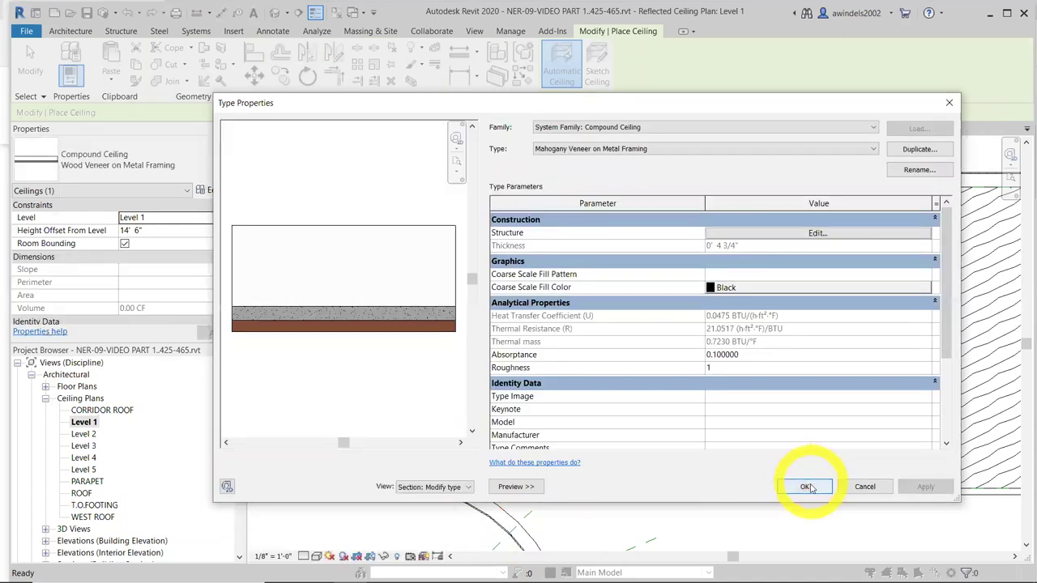
click(806, 485)
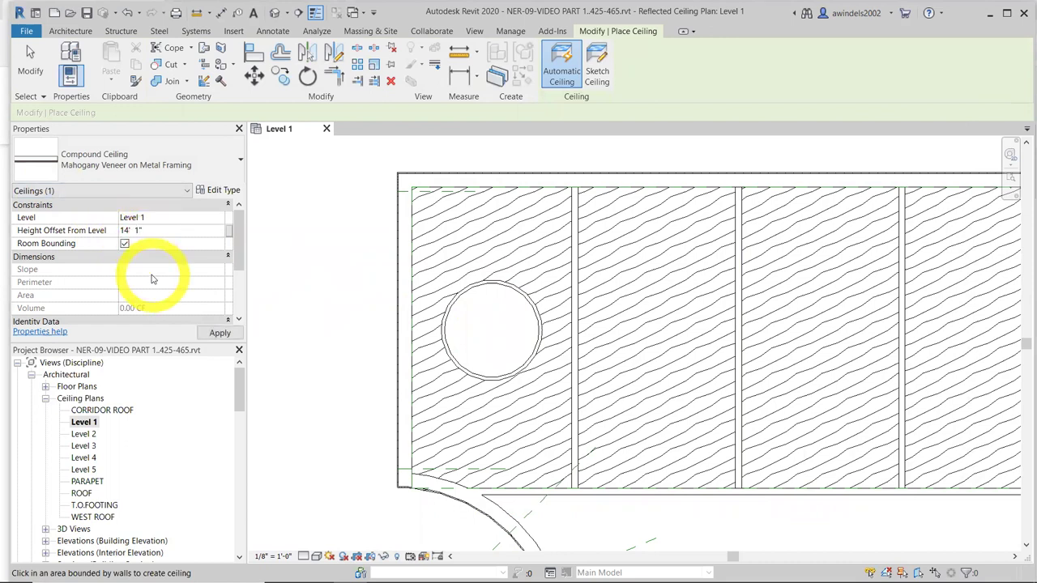
Place a Mahogany Veneer ceiling in the Level 1 bay at a 14' 1" offset, then exit the tool
click(485, 338)
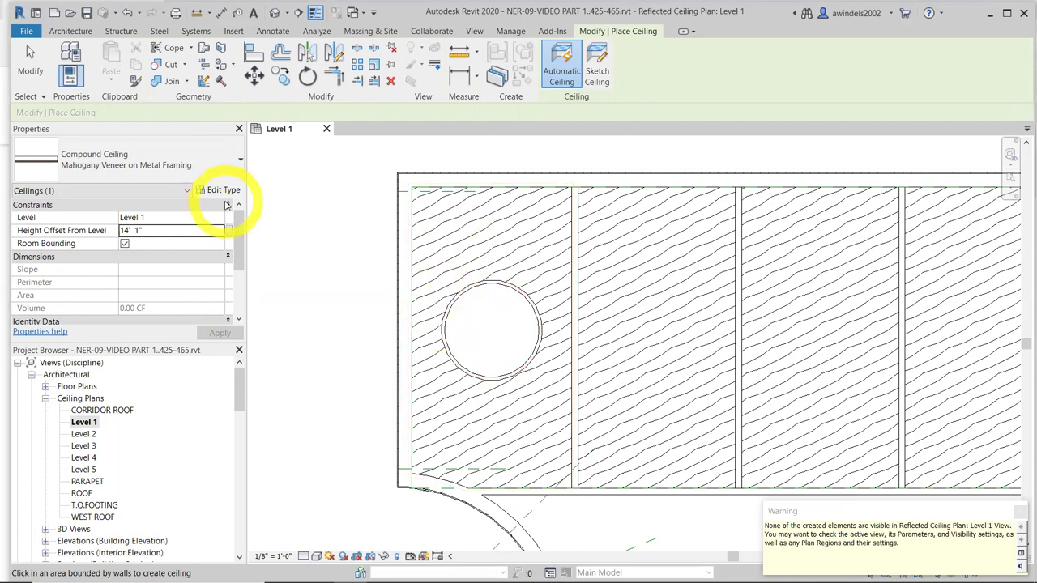
key(Escape)
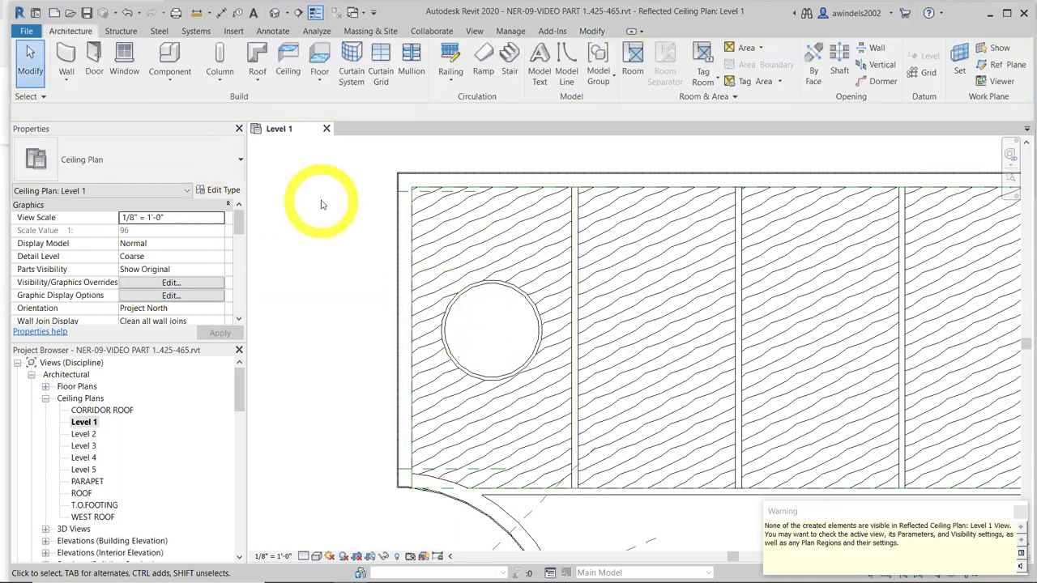
Open Level 1's View Range and try a new cut plane offset, clearing the resulting errors
drag(240, 225, 239, 272)
click(171, 256)
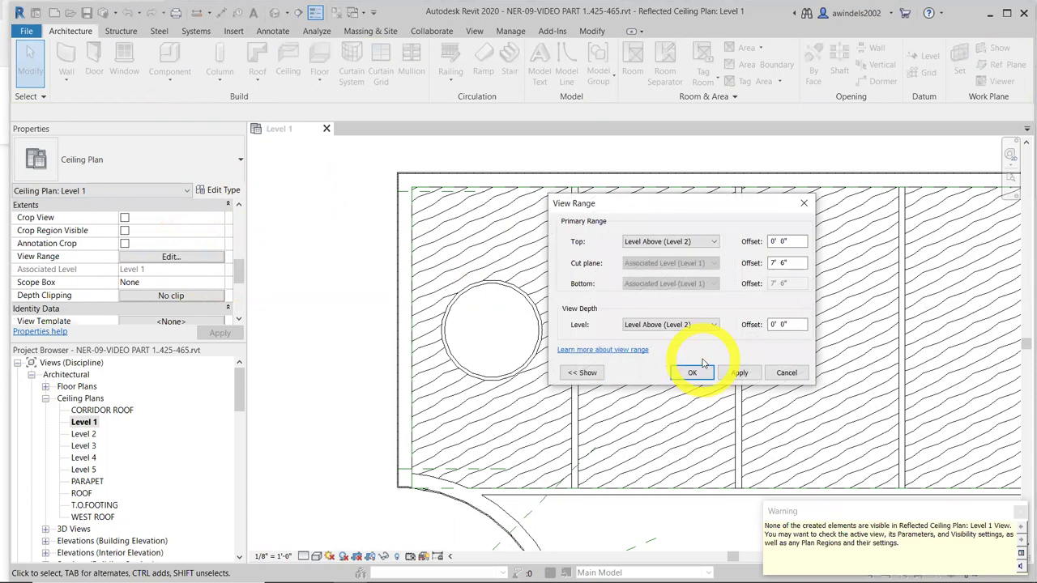
double_click(796, 261)
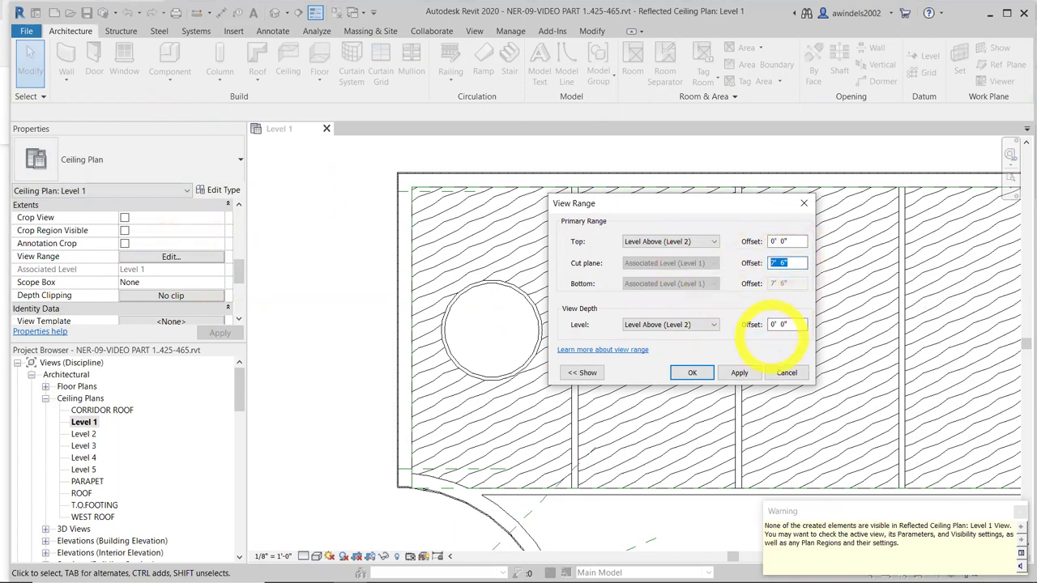
click(782, 324)
click(693, 372)
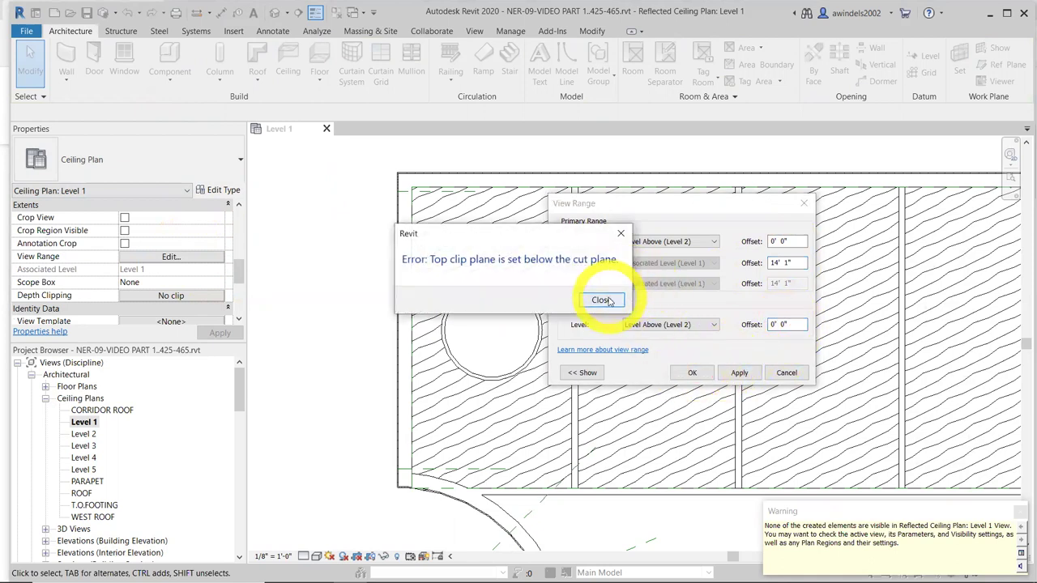
click(601, 301)
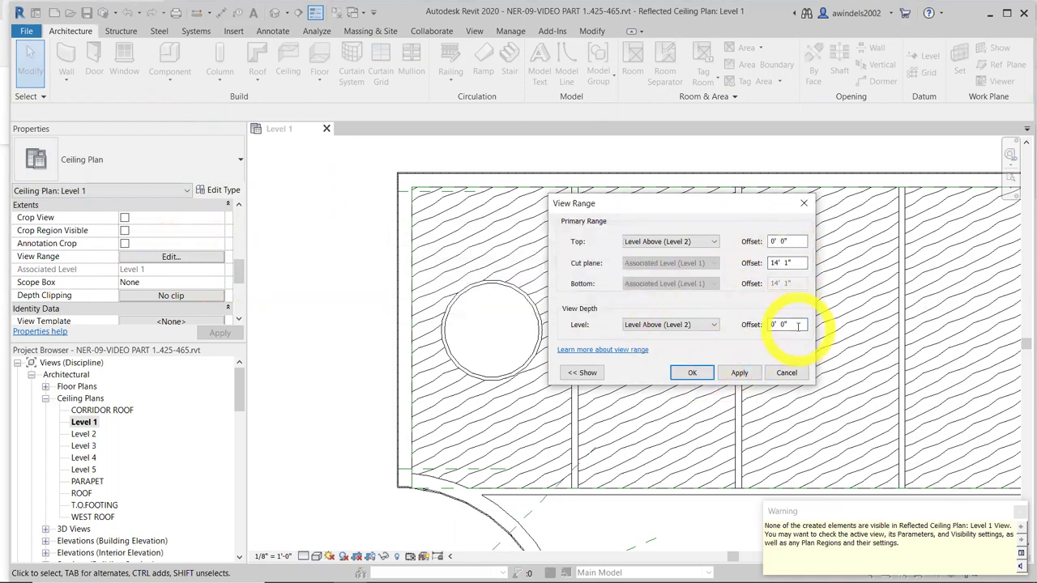
click(734, 329)
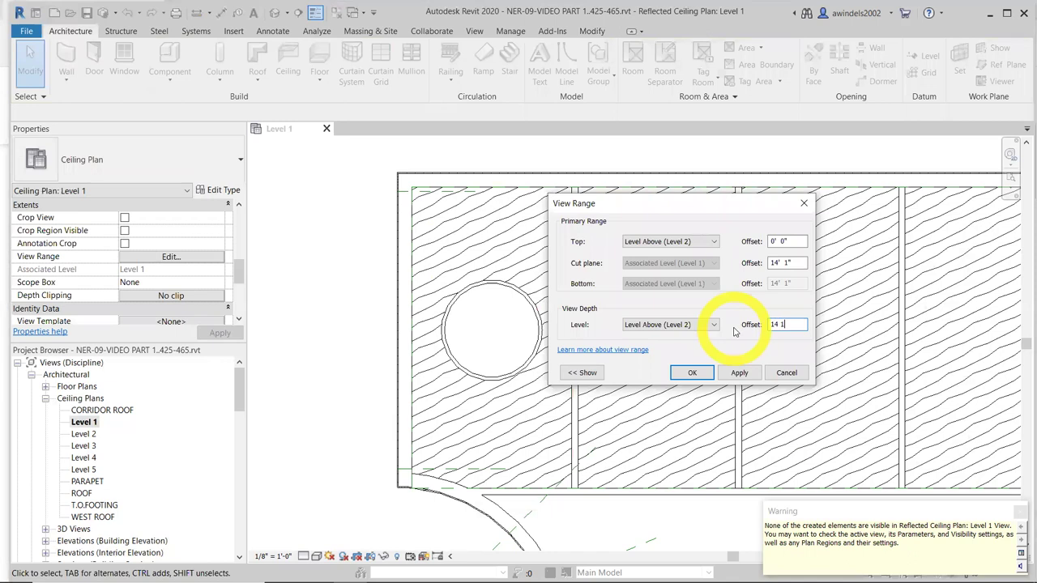
click(692, 373)
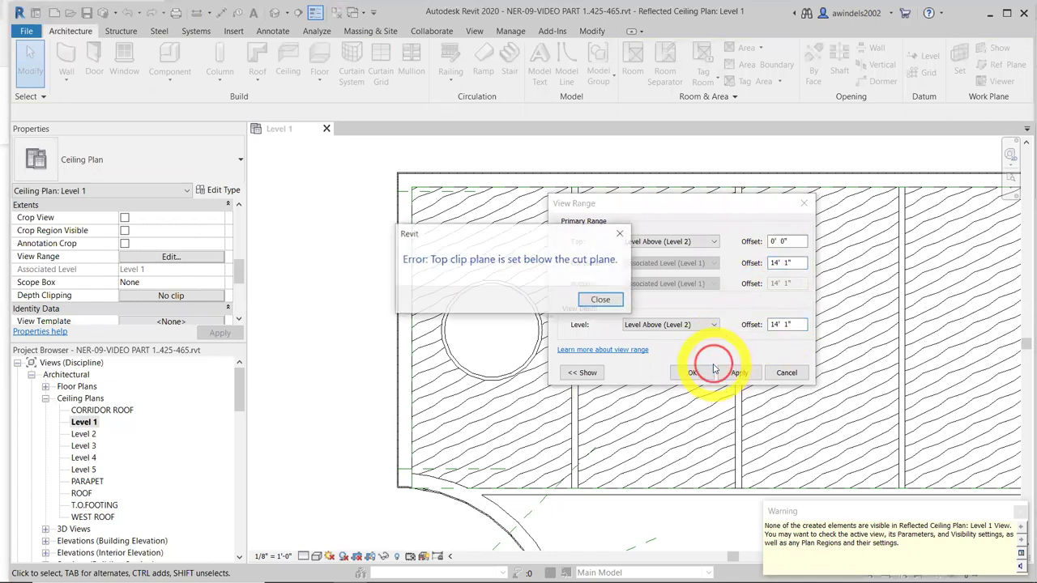
click(601, 300)
Set View Depth and Cut plane offsets to 16 and Top offset to 17, then apply
click(782, 324)
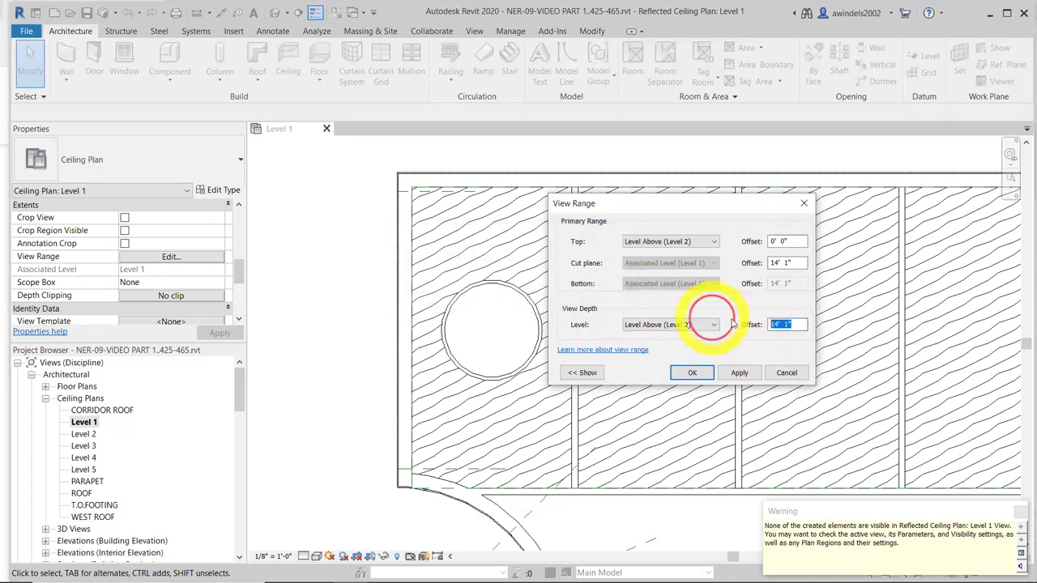
text(16)
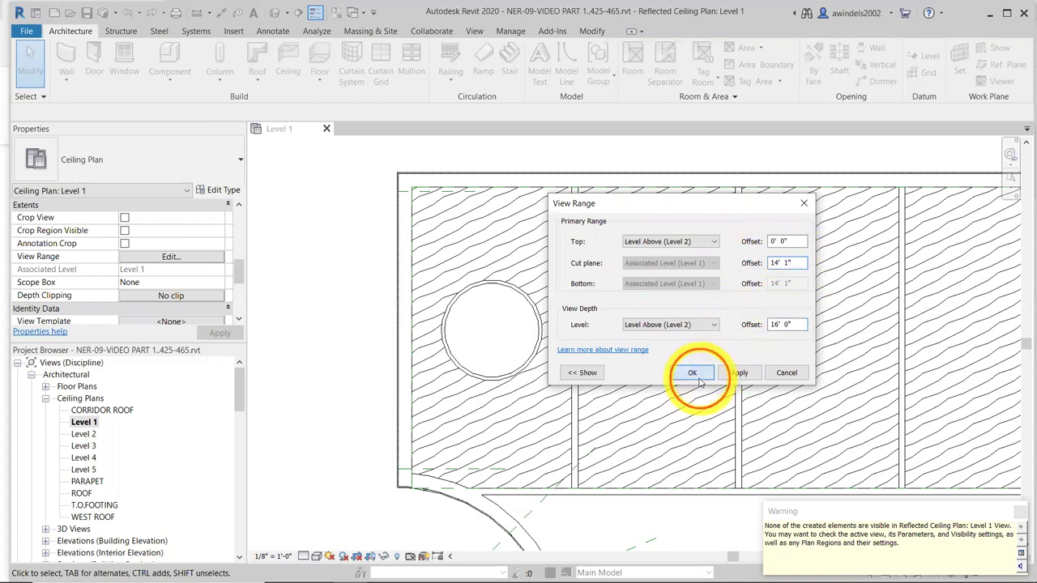
click(693, 373)
click(601, 300)
click(787, 263)
text(16)
click(693, 373)
key(Return)
click(693, 373)
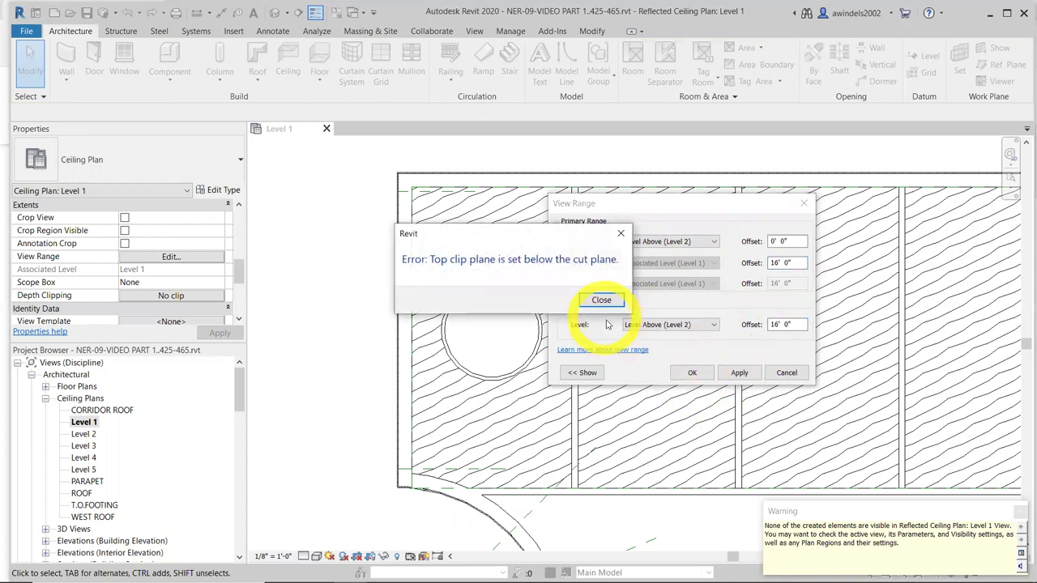
key(Return)
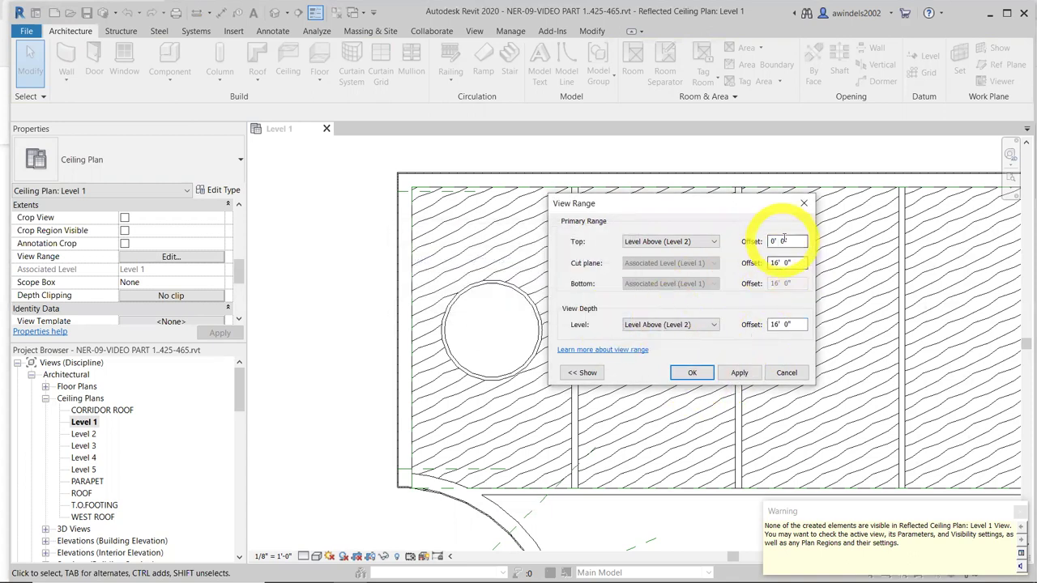
drag(734, 241, 754, 267)
text(17)
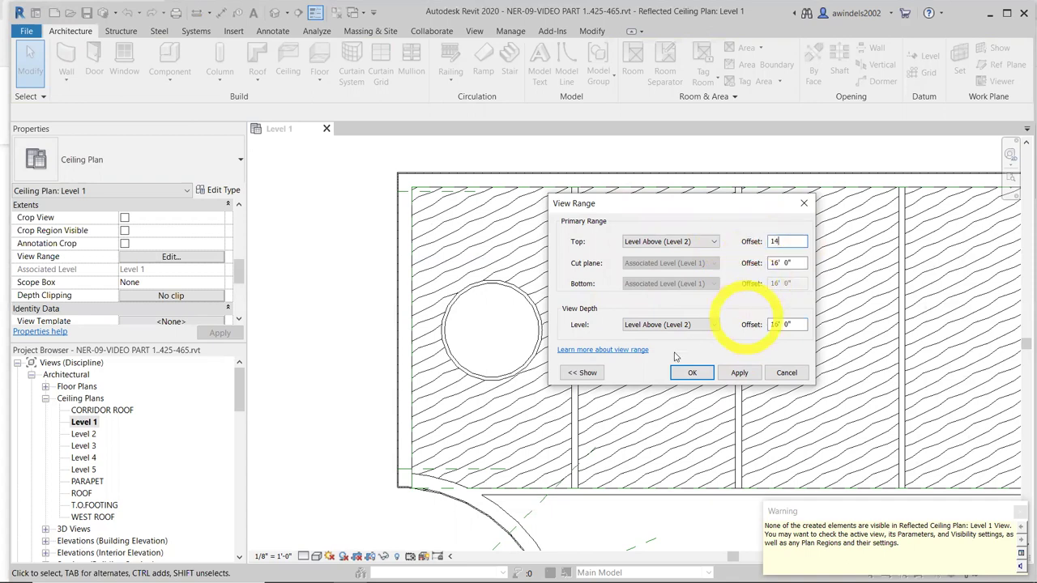
click(693, 373)
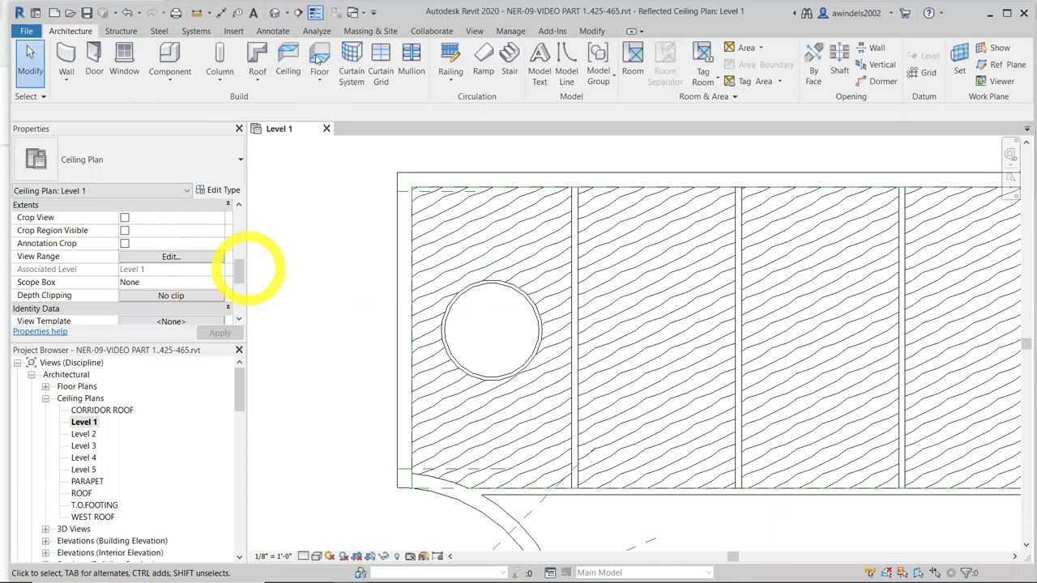
Place a Mahogany Veneer on Metal Framing ceiling in the circle's bay, dismissing the duplicate-instances warning
click(288, 57)
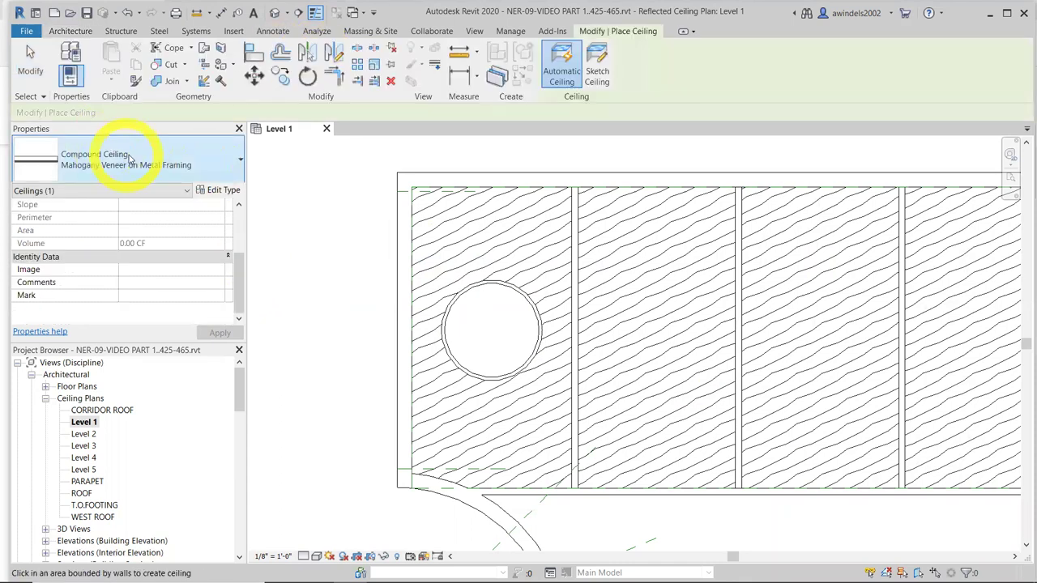
click(130, 158)
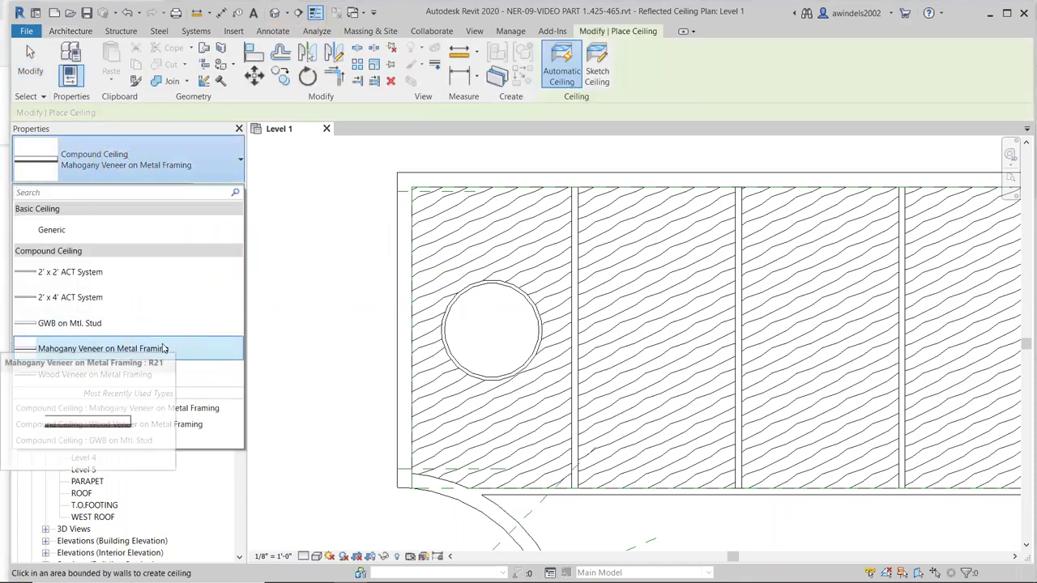
click(164, 348)
click(510, 348)
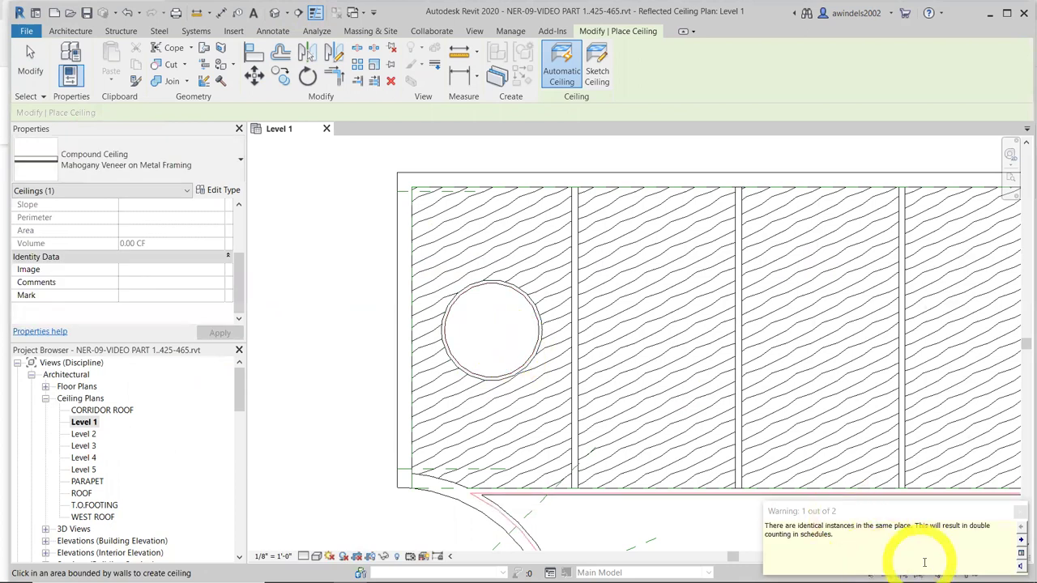
click(1020, 511)
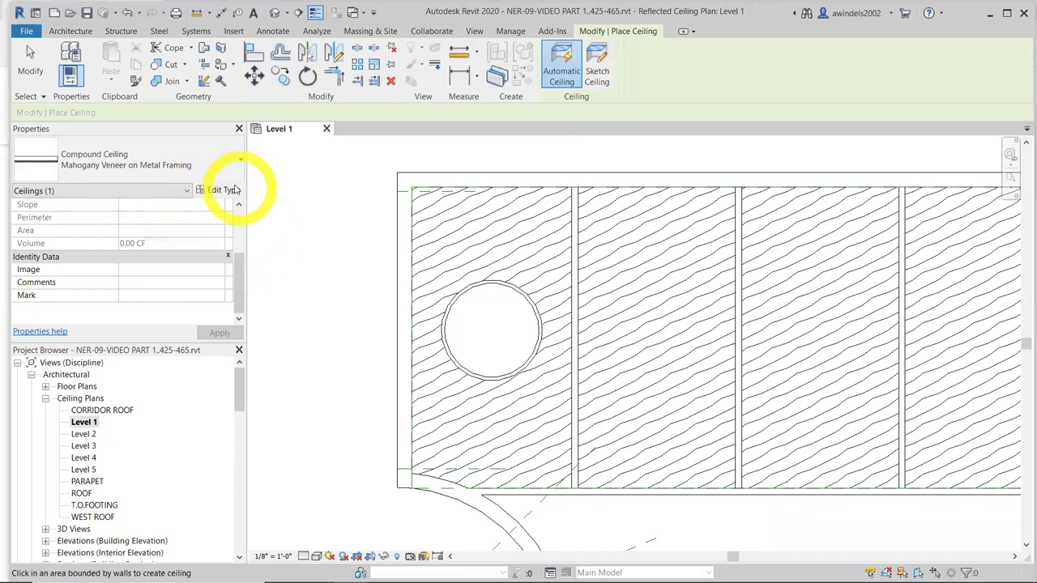
click(483, 323)
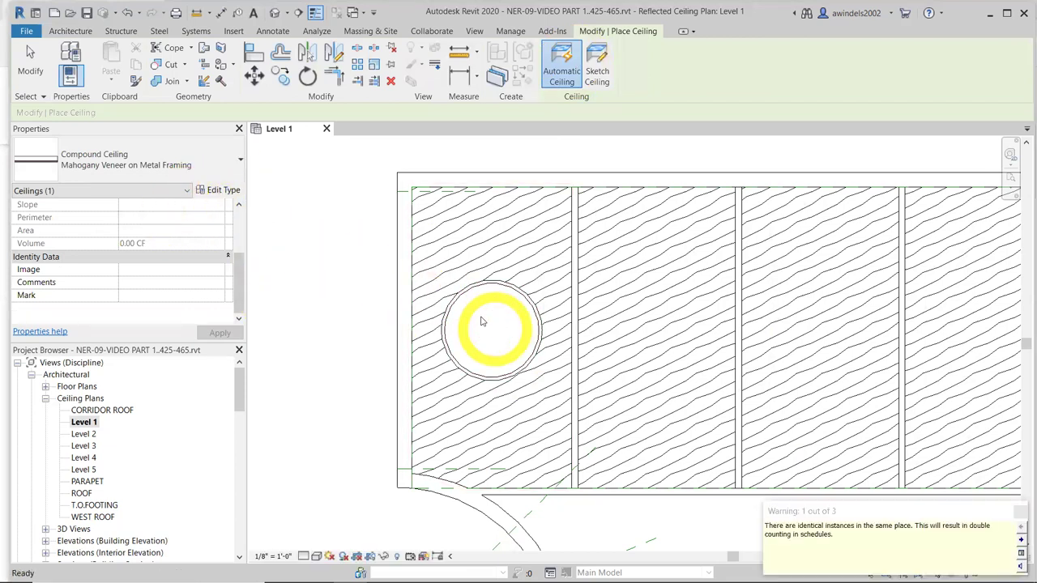
key(Escape)
key(Escape)
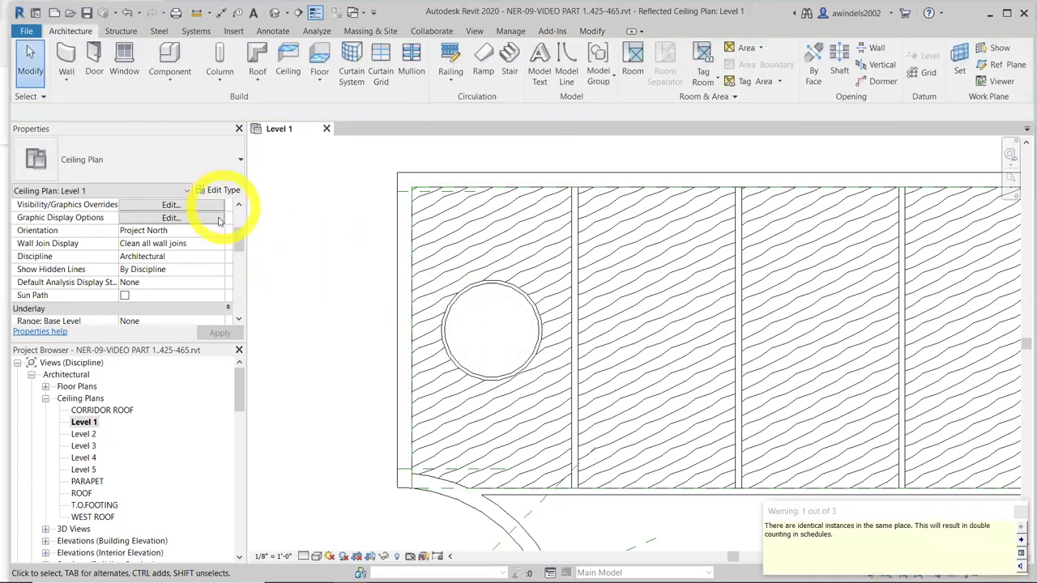
Show the Level 1 ceiling plan's properties and place another ceiling in the circular opening
click(283, 64)
key(Escape)
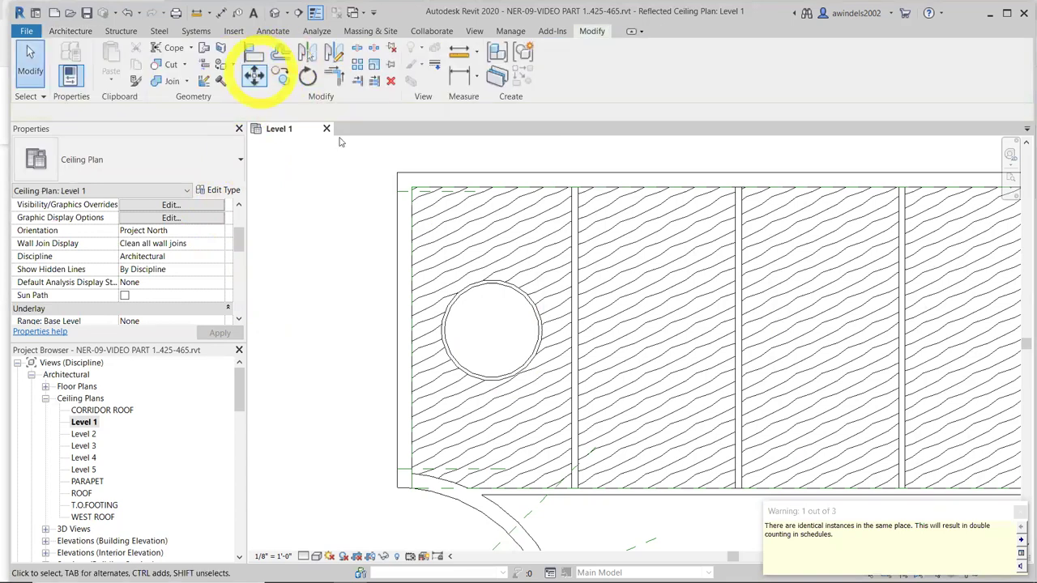
click(71, 31)
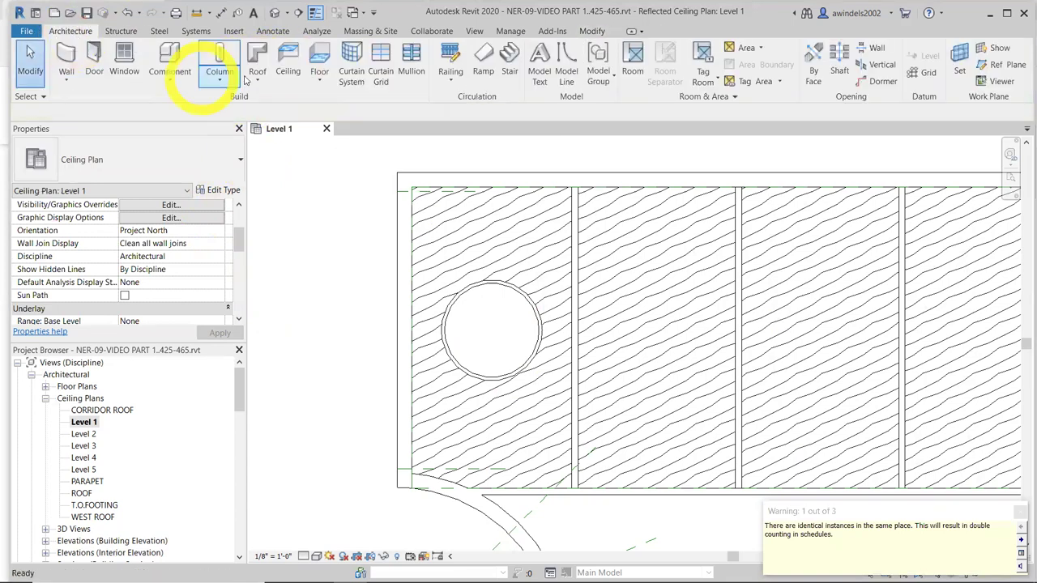
click(285, 56)
click(162, 191)
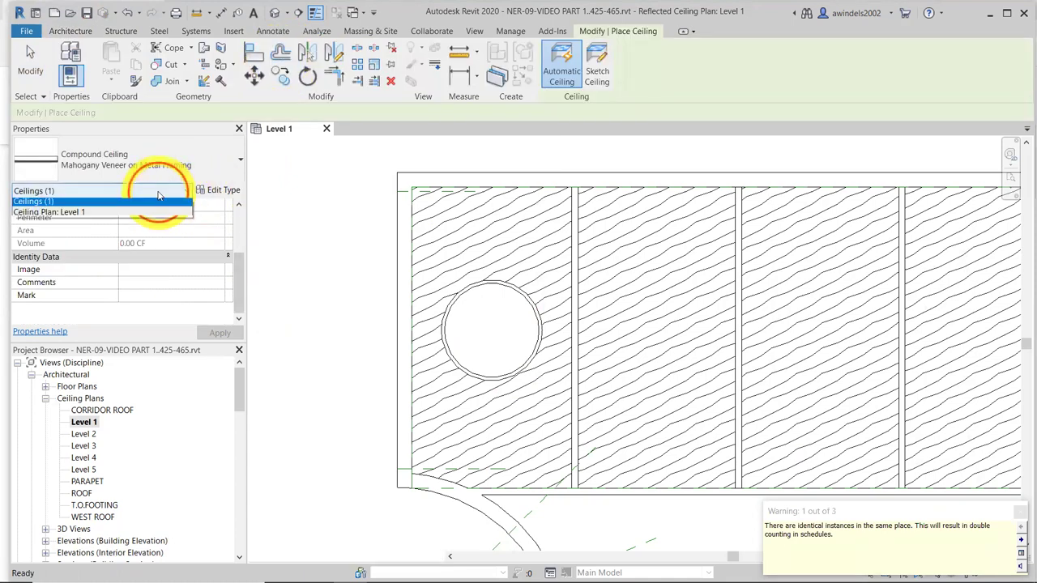
click(81, 216)
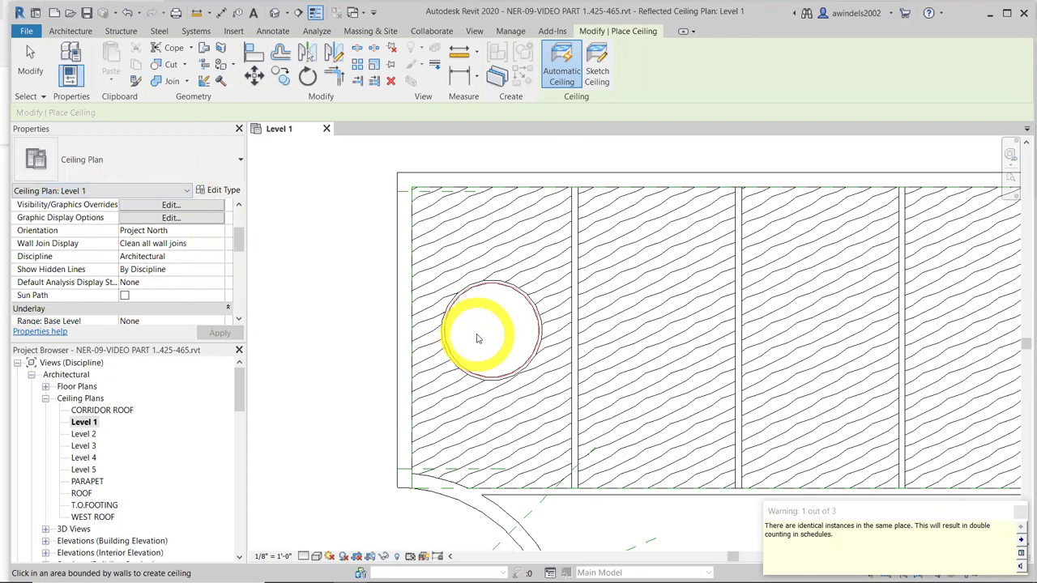
click(480, 339)
key(Escape)
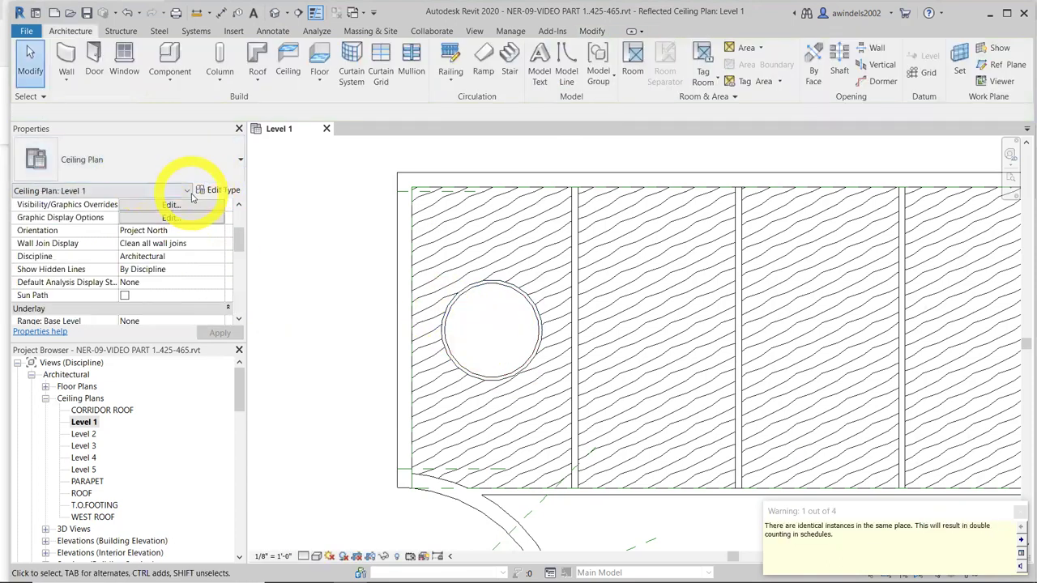
click(171, 154)
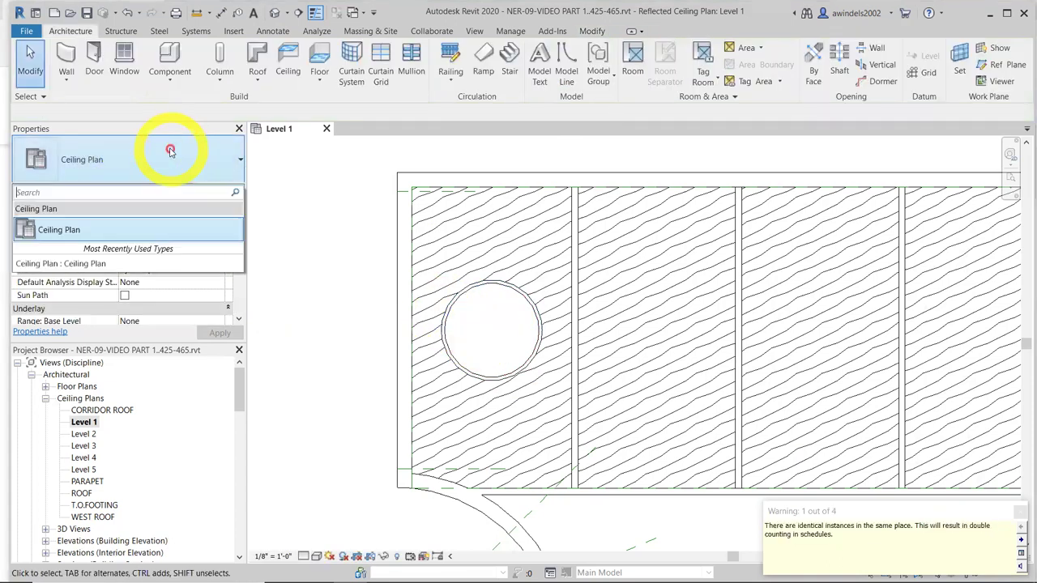
click(227, 233)
scroll(366, 254, down, 2)
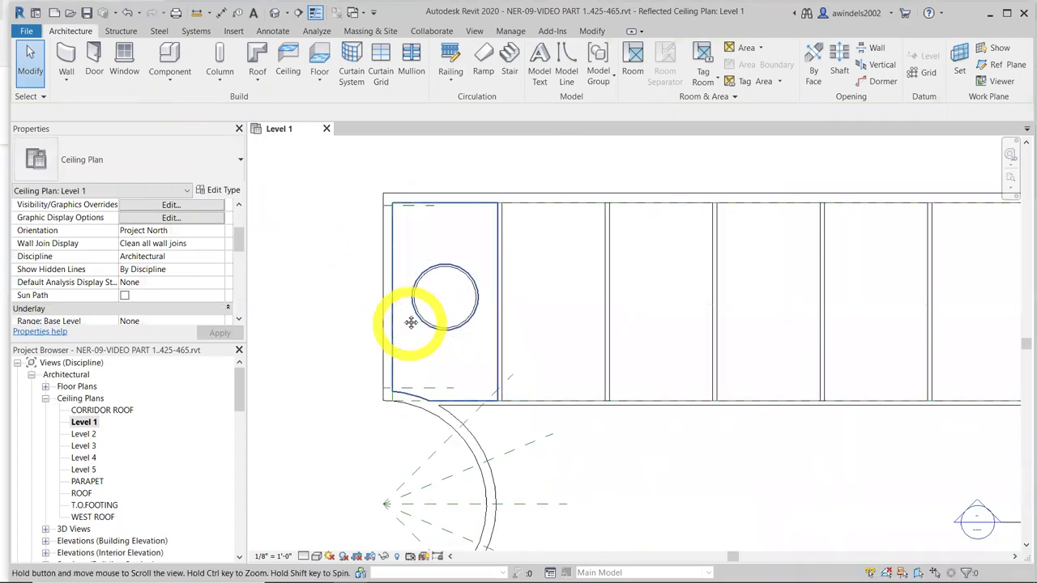
Set the view range Top level to Level 3
middle_drag(410, 323, 401, 305)
drag(232, 246, 243, 274)
click(171, 243)
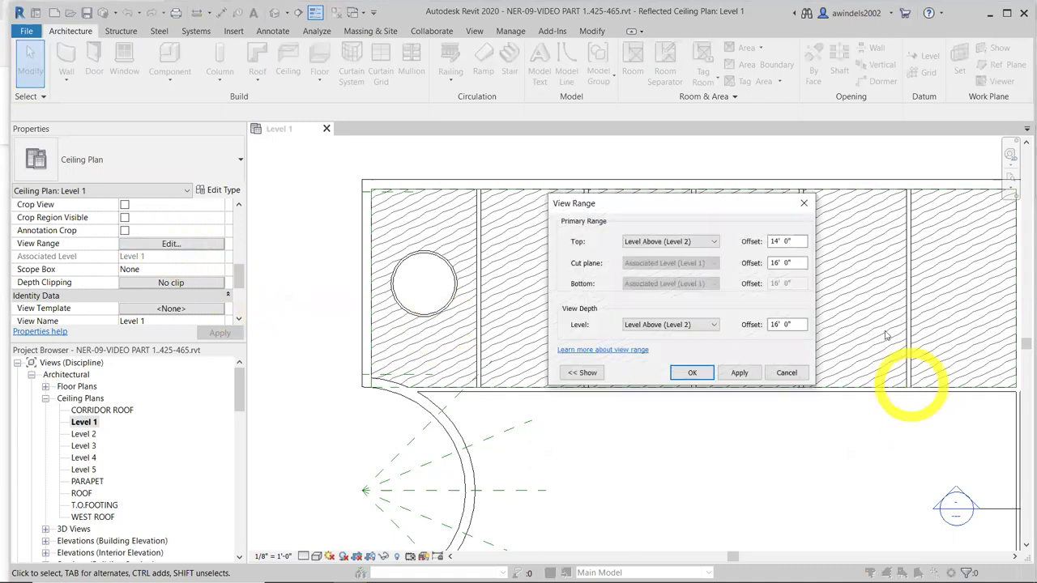
double_click(792, 242)
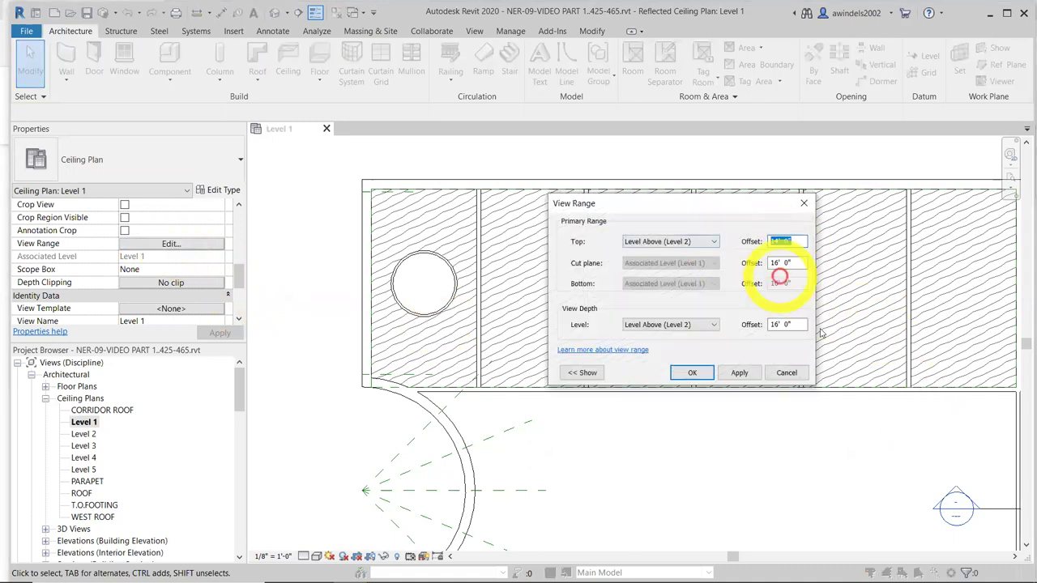
click(703, 242)
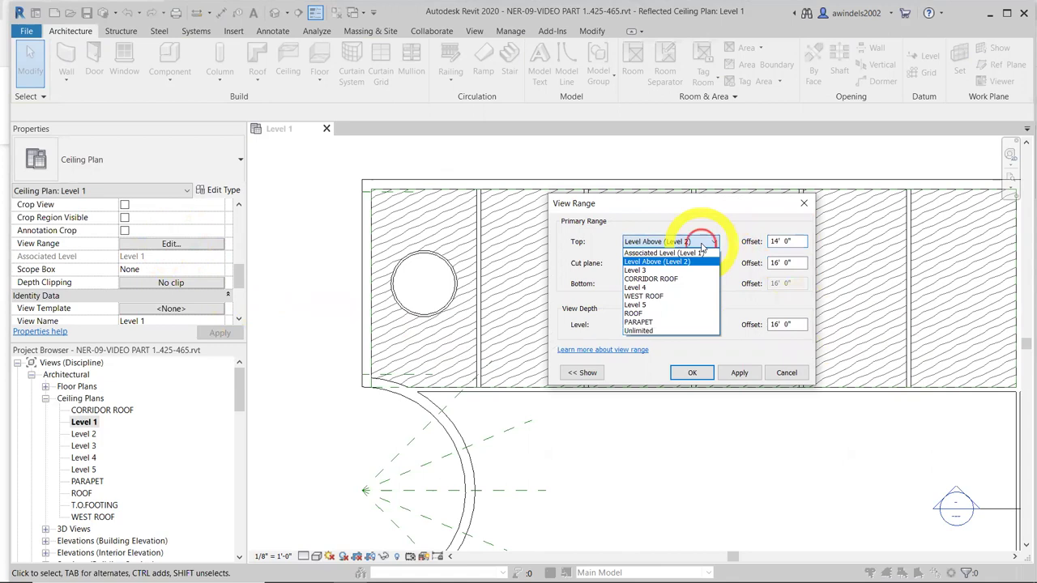
click(694, 270)
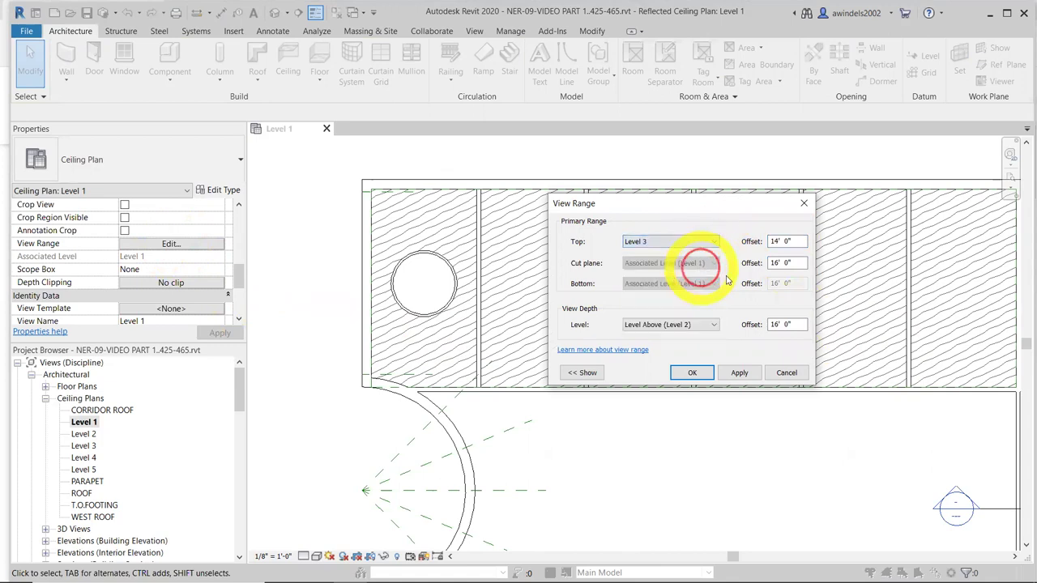
Set the View Depth level to Unlimited and apply the view range
double_click(775, 263)
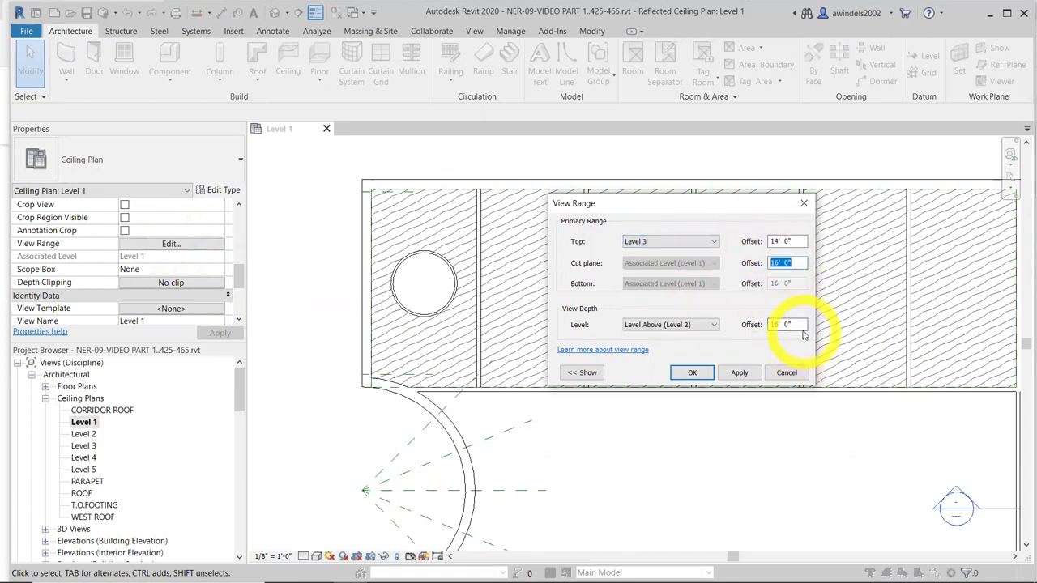
click(692, 373)
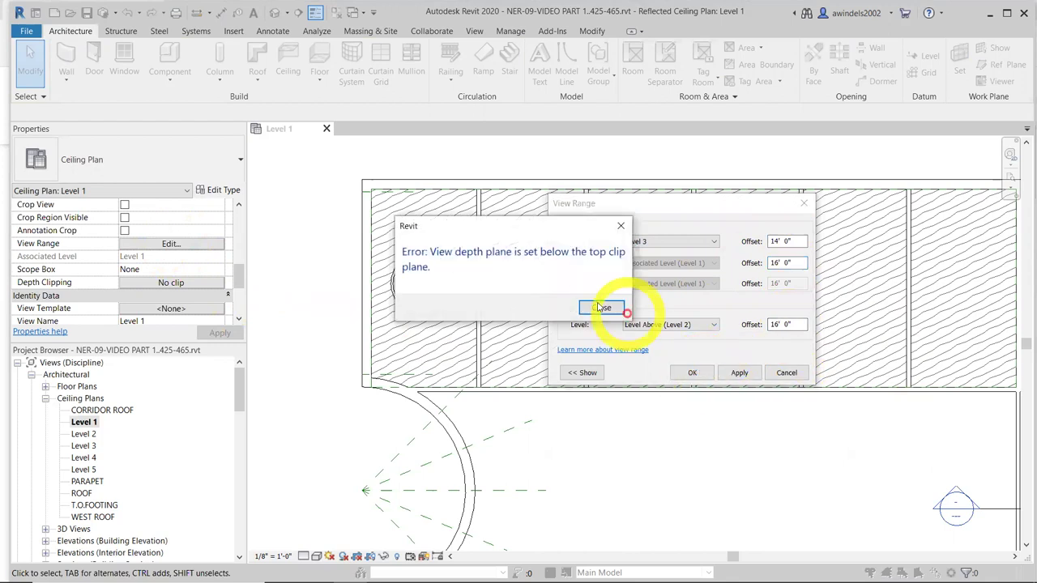
click(621, 226)
click(675, 325)
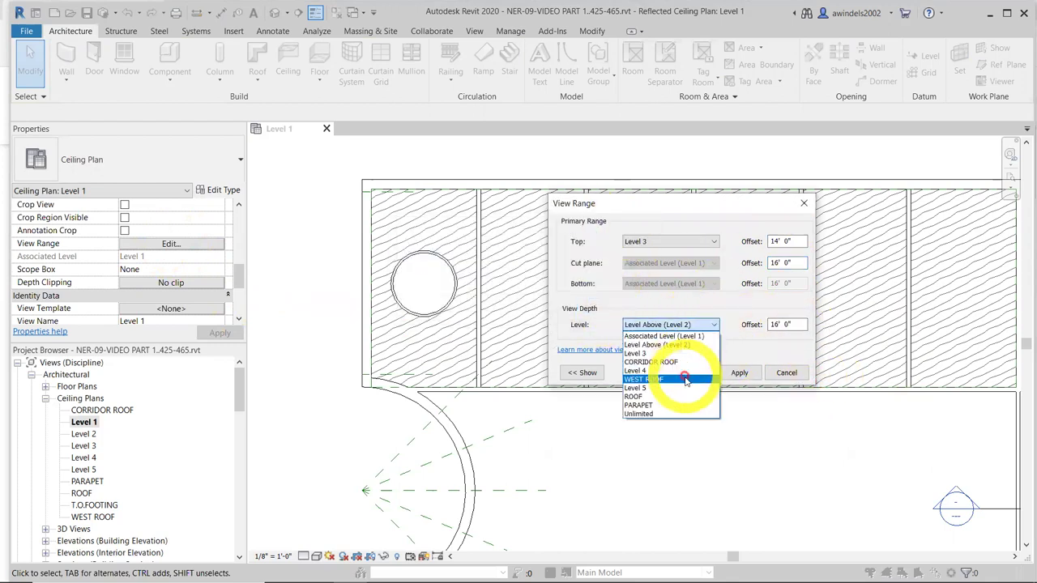
click(683, 413)
click(694, 372)
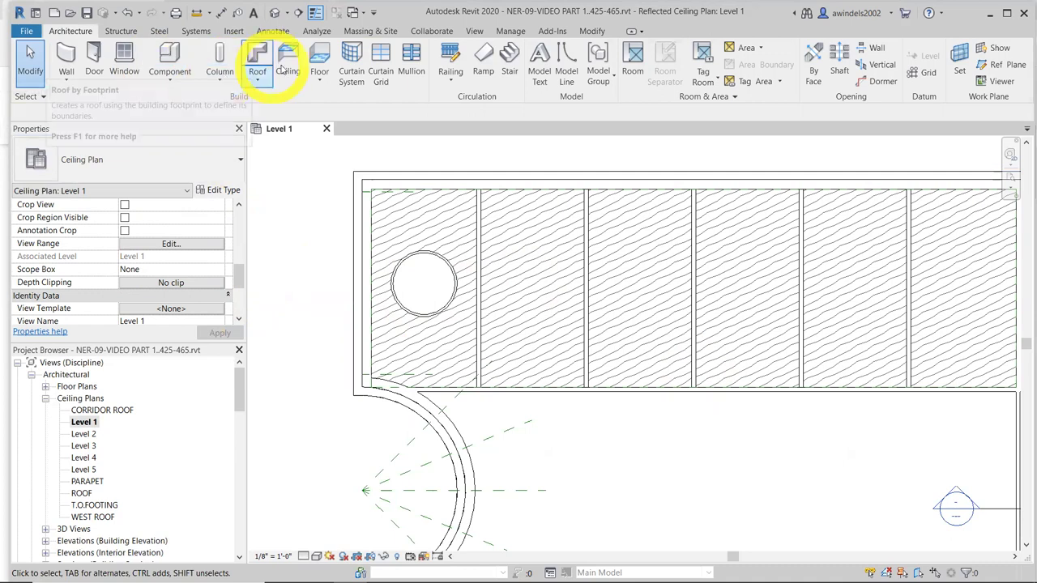
Place one more ceiling in the circle's bay and exit ceiling placement
click(282, 70)
click(429, 301)
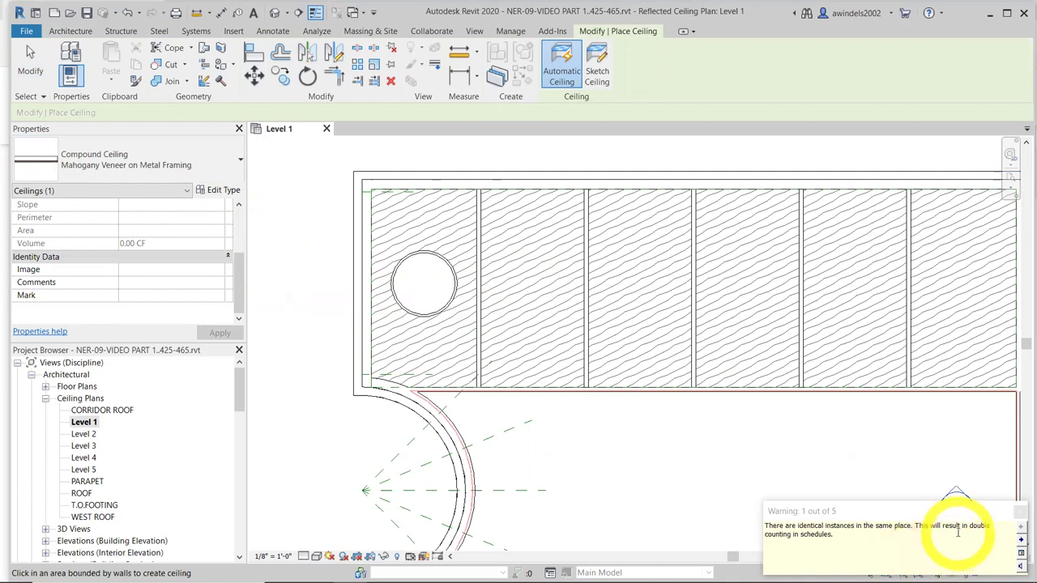
key(Escape)
Window-select around the circle, switch Properties to Ceiling Plan: Level 1, and check the roof showing through
drag(332, 231, 514, 338)
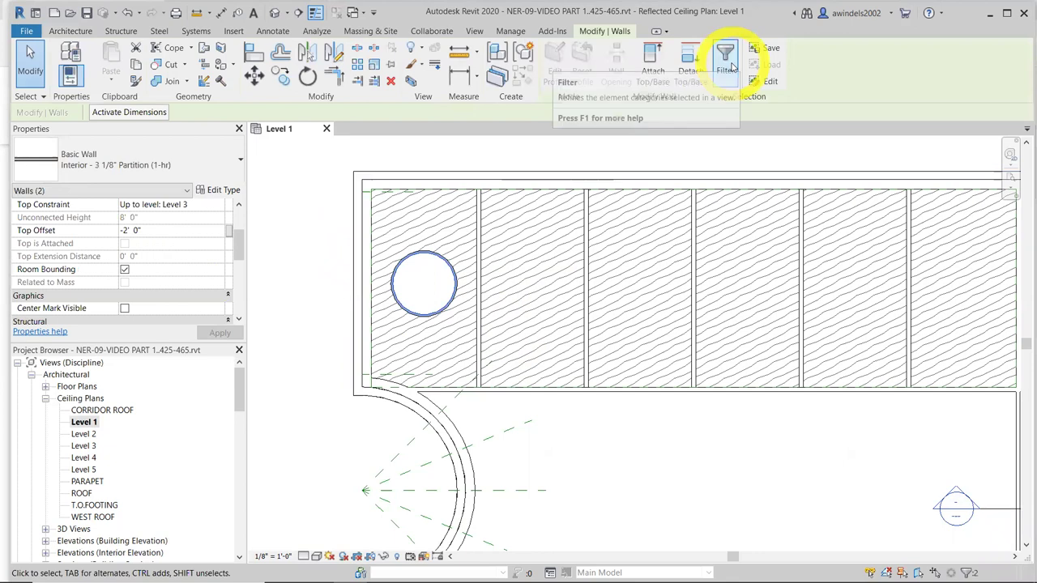
click(161, 191)
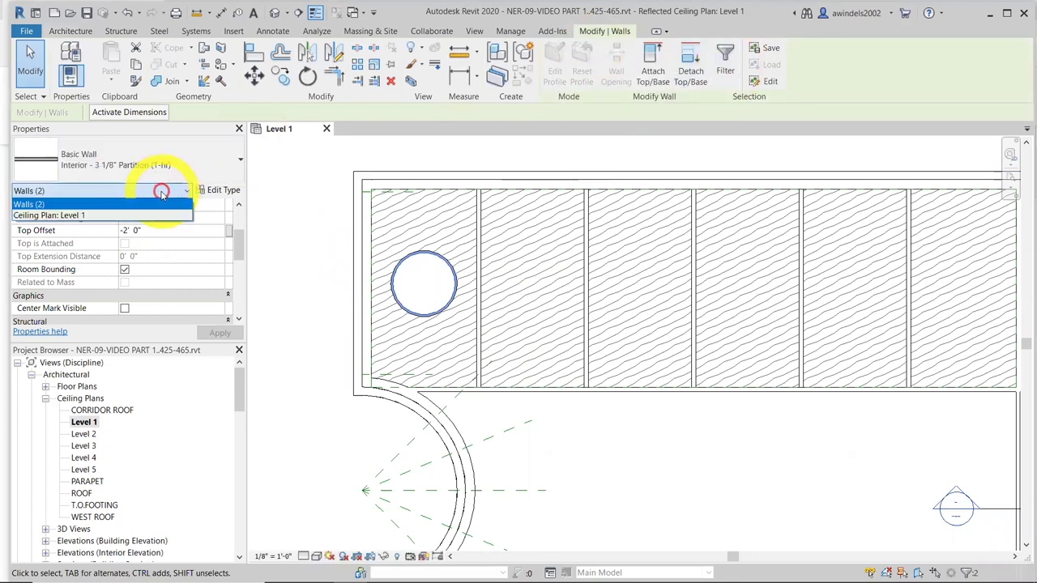
click(161, 215)
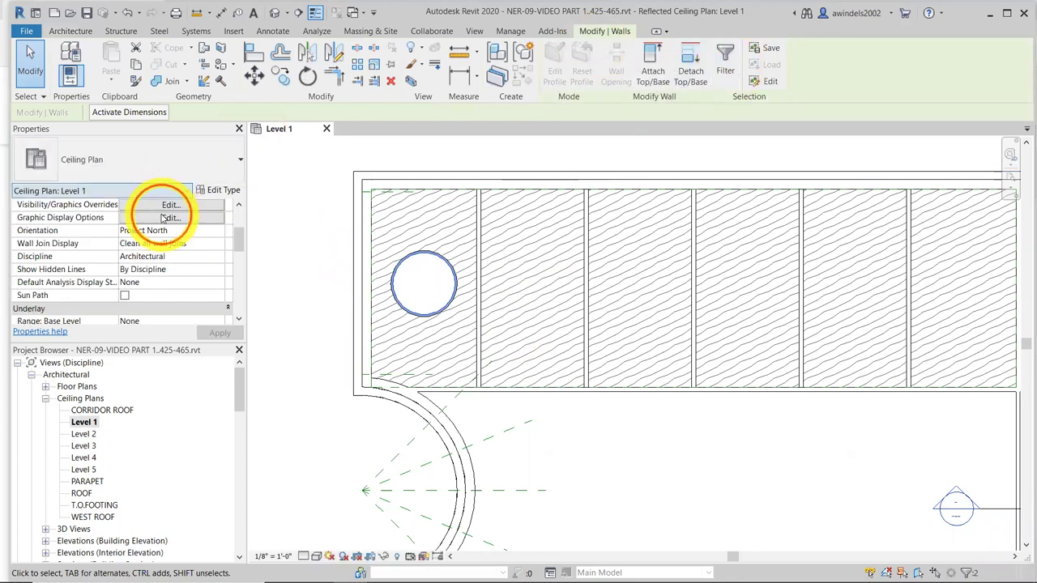
click(433, 297)
click(431, 293)
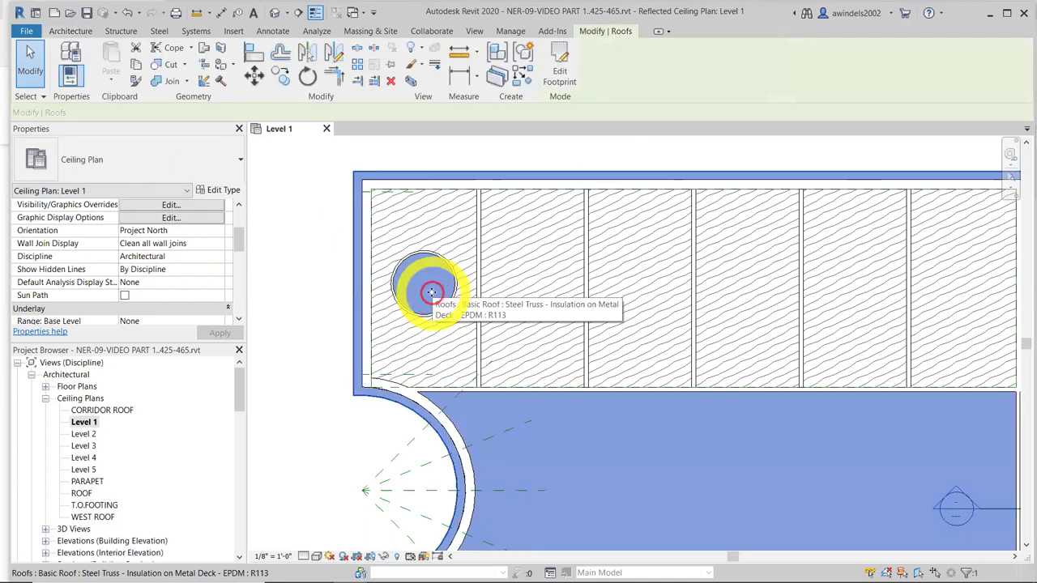
key(Escape)
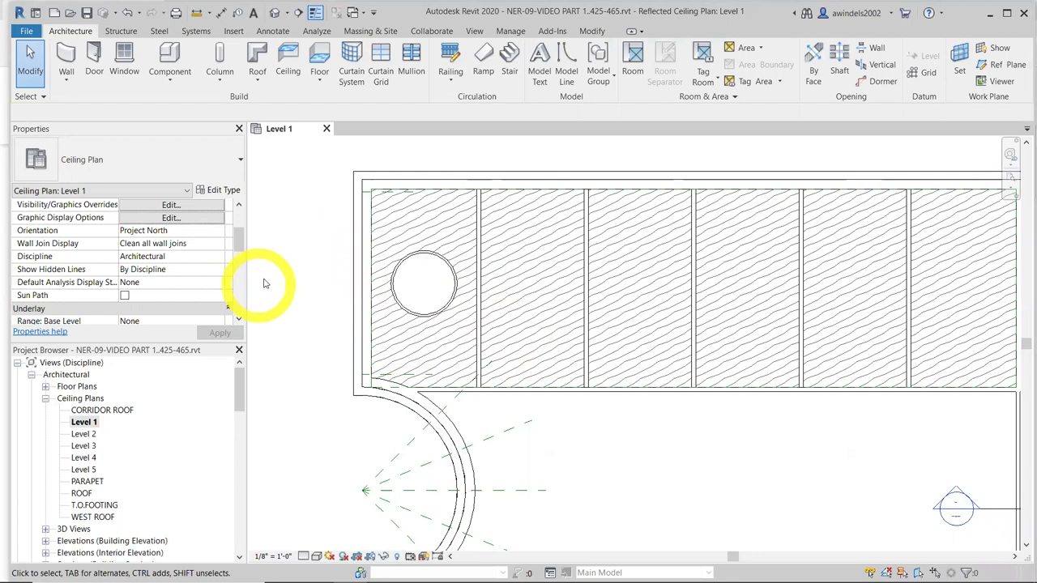
drag(238, 239, 239, 270)
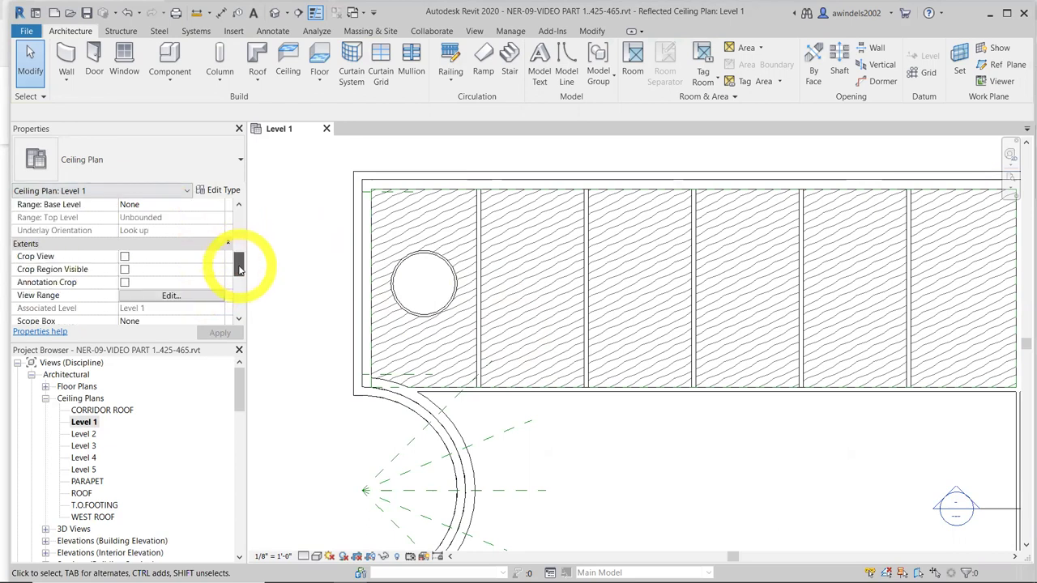
Set the view range cut plane offset to 14' 1", keeping Level 3 as the top
click(195, 295)
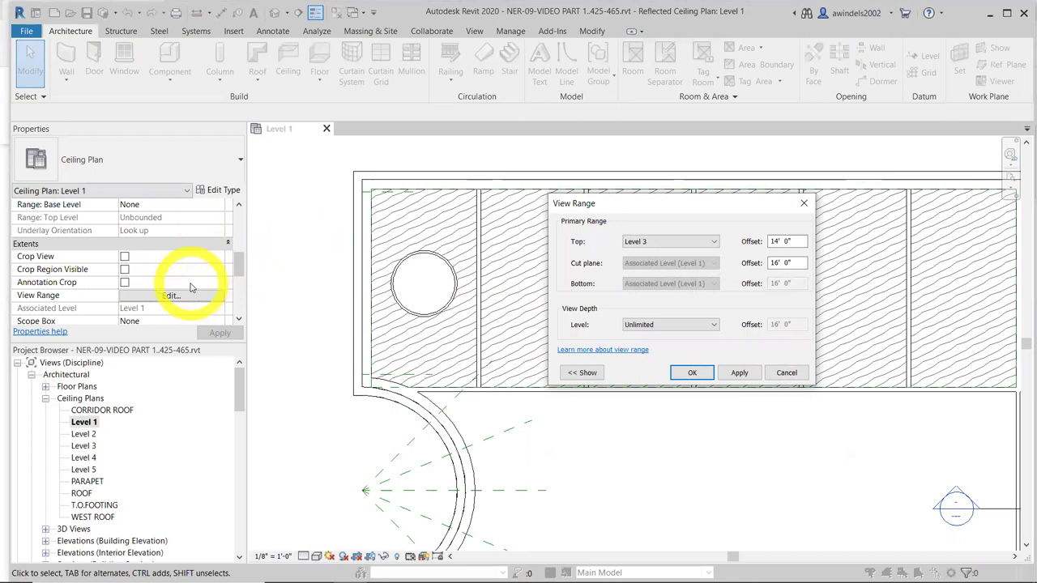
click(677, 243)
click(677, 243)
click(665, 268)
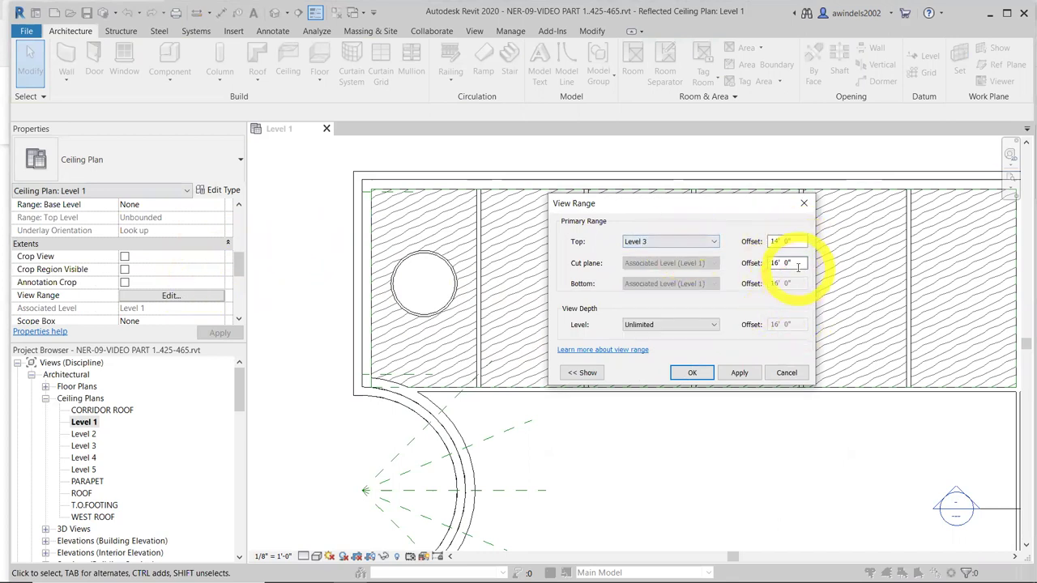
drag(799, 265, 694, 261)
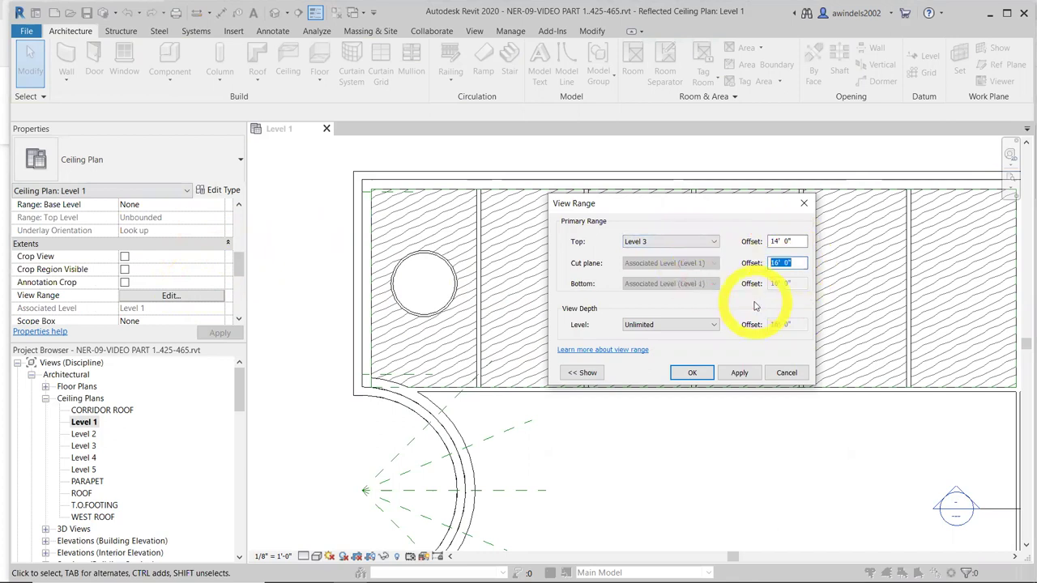
text(14 1)
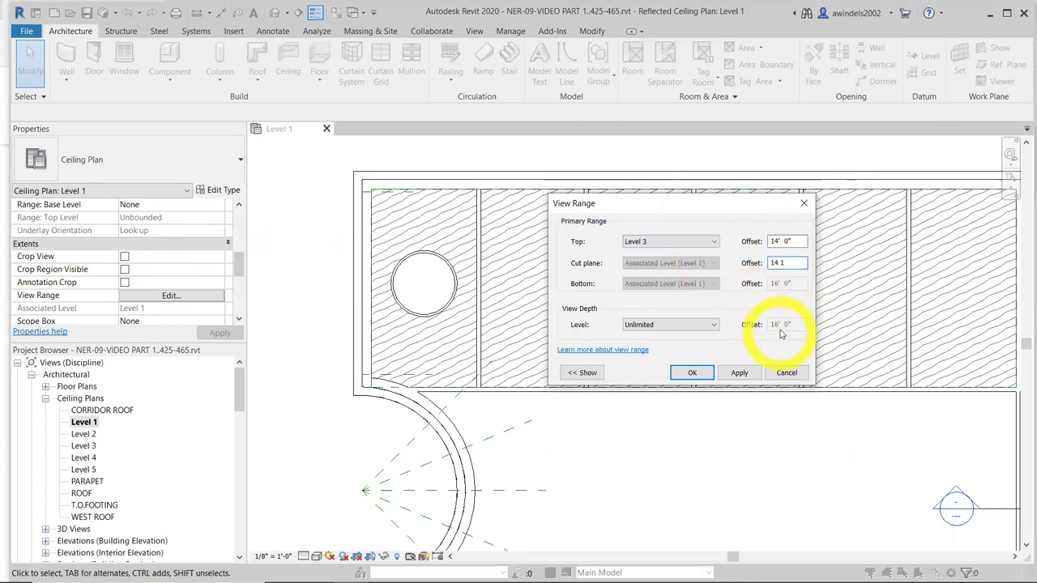
click(694, 373)
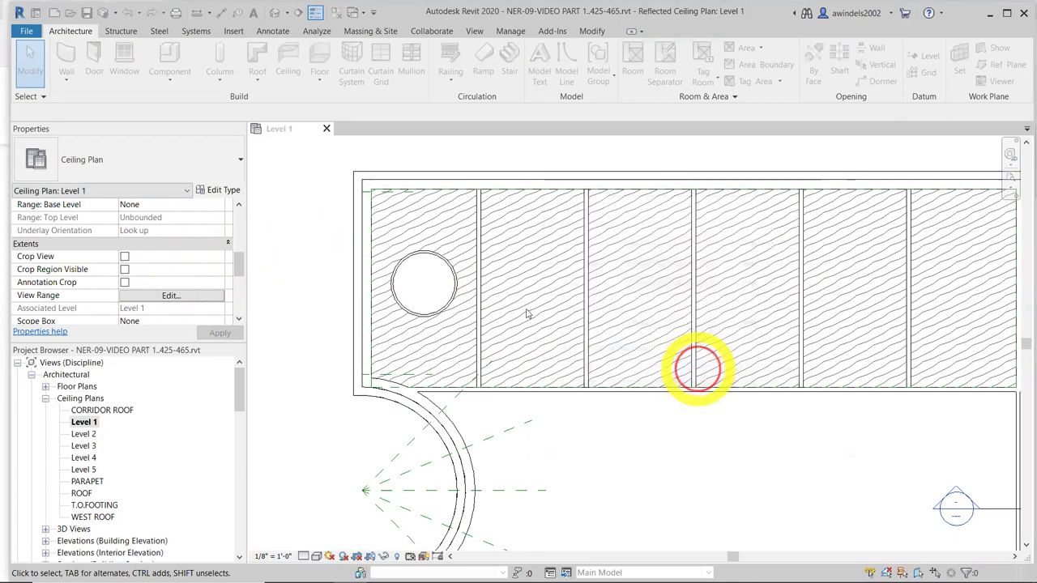
Try placing a ceiling in the circular opening, then cancel ceiling placement
click(506, 327)
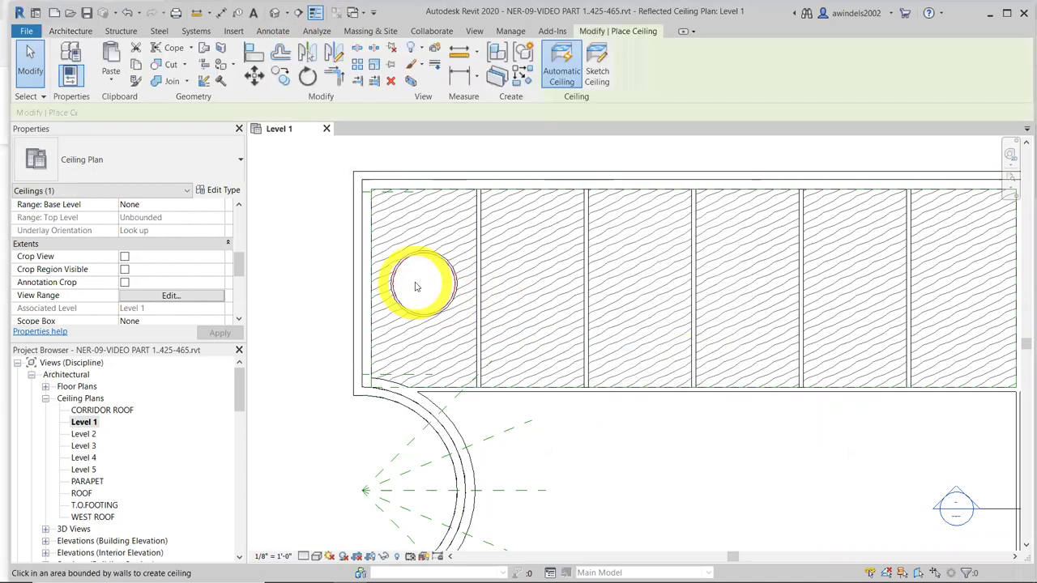
click(389, 377)
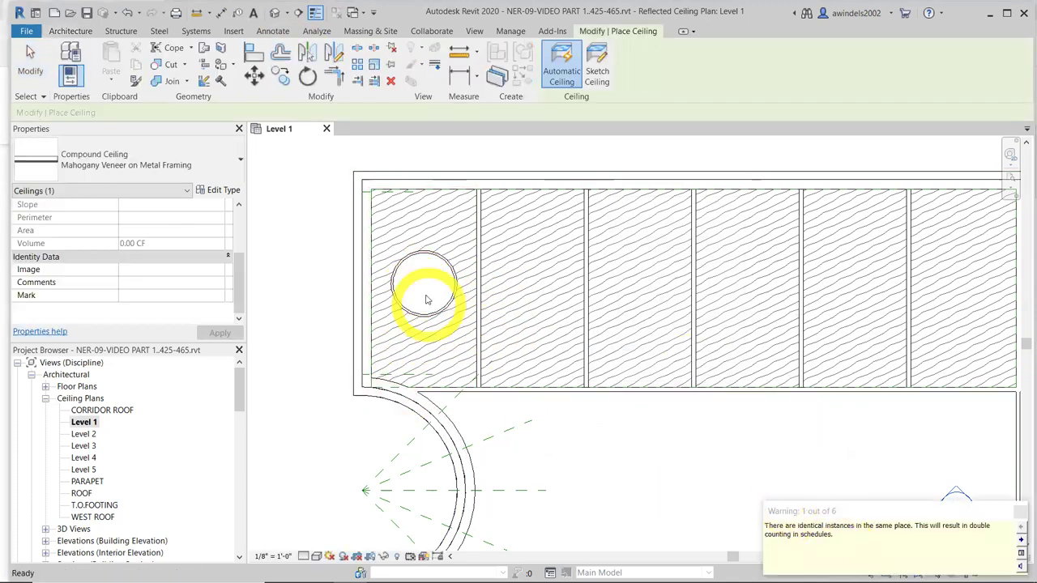
key(Escape)
key(Escape)
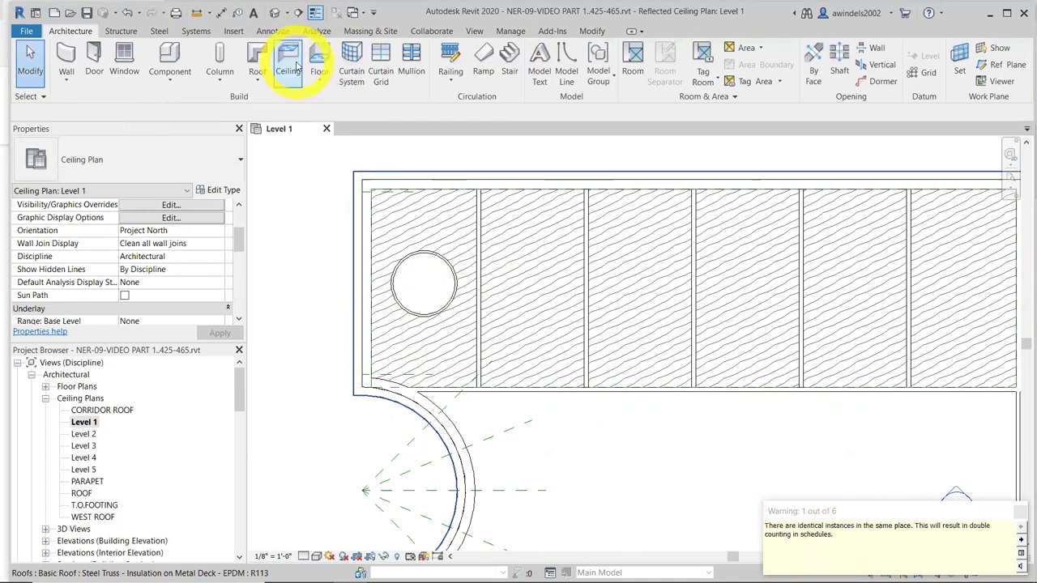
click(296, 65)
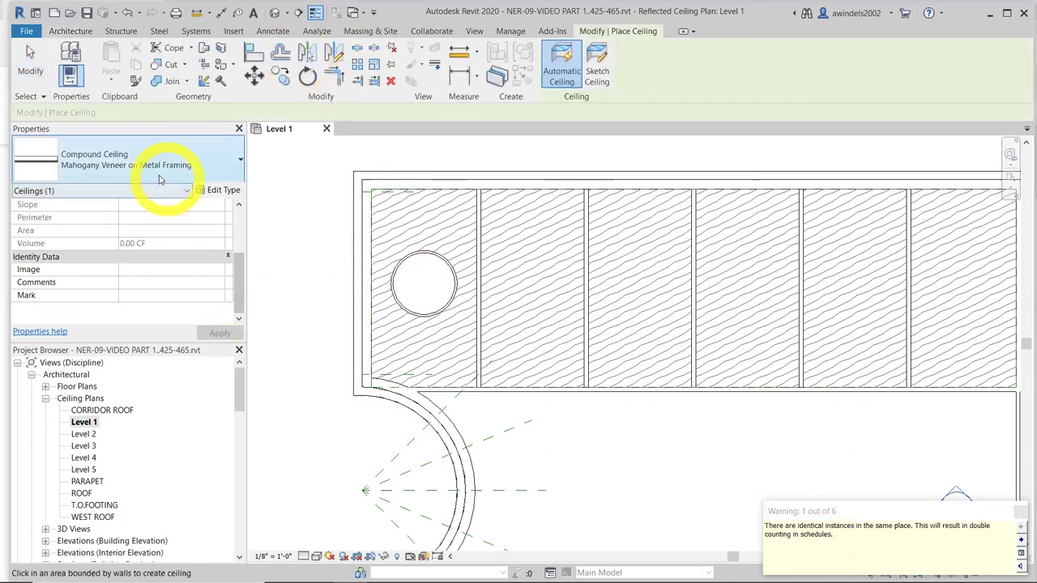
key(Escape)
key(Escape)
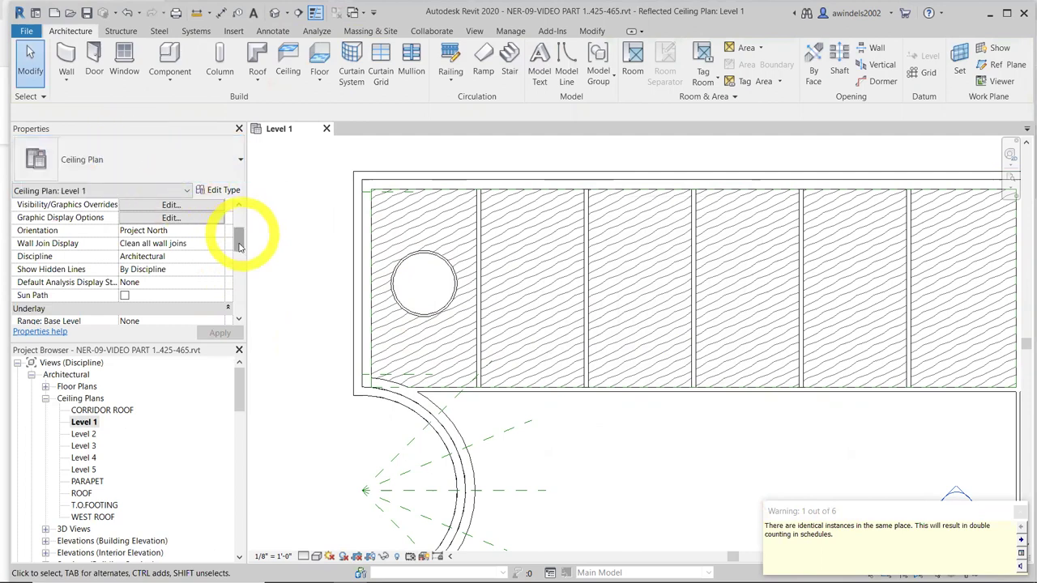
scroll(240, 247, down, 3)
Change the view range Top level to Unlimited
click(201, 310)
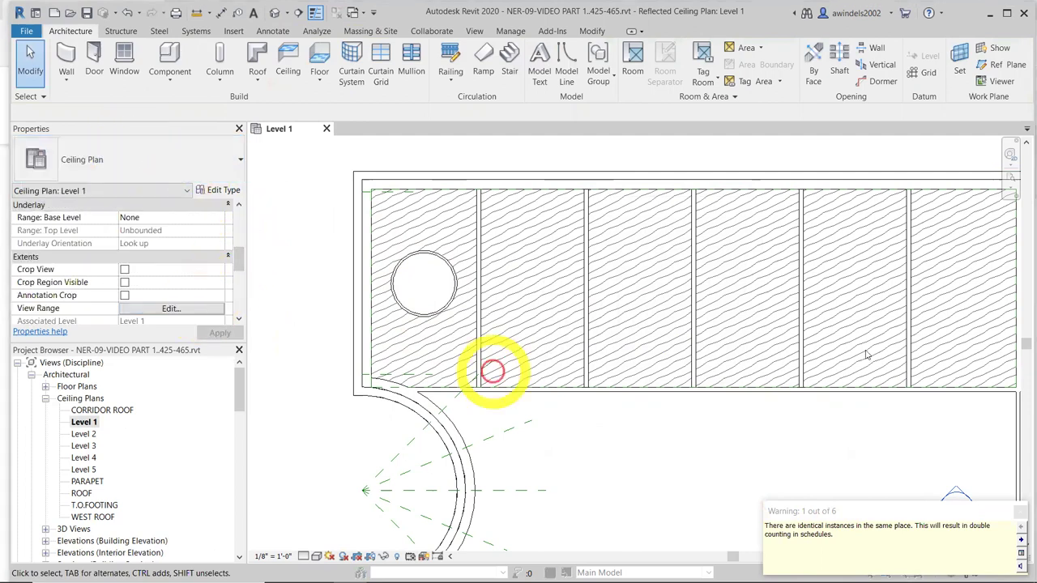
click(649, 241)
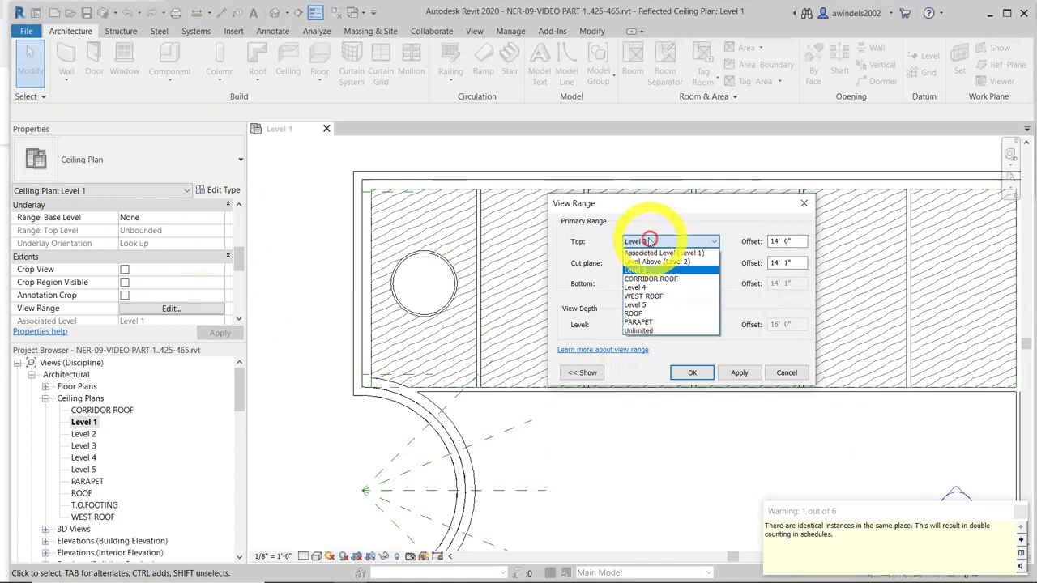
click(666, 328)
click(650, 231)
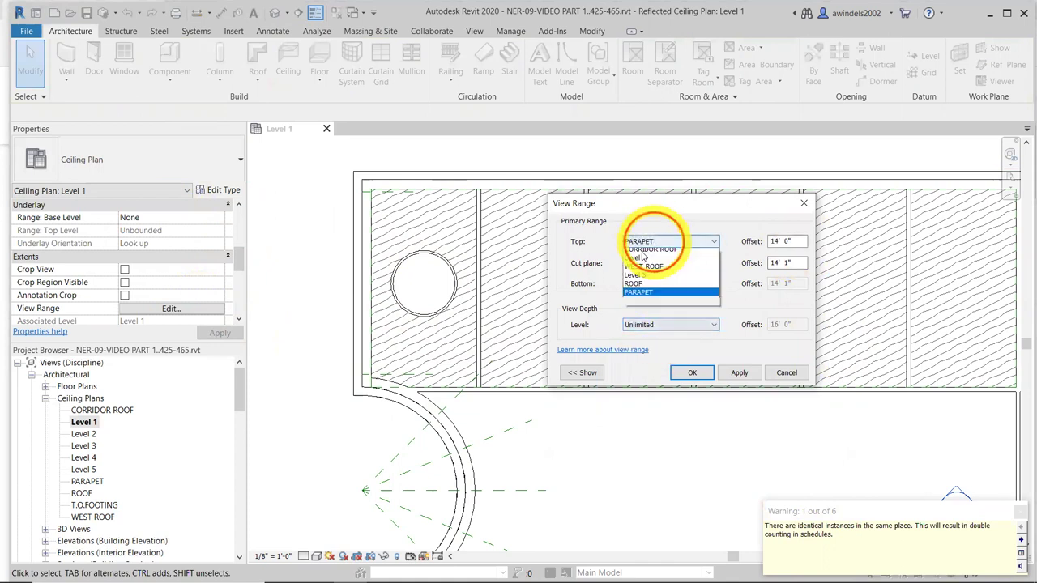
click(645, 333)
click(799, 264)
drag(715, 256, 717, 258)
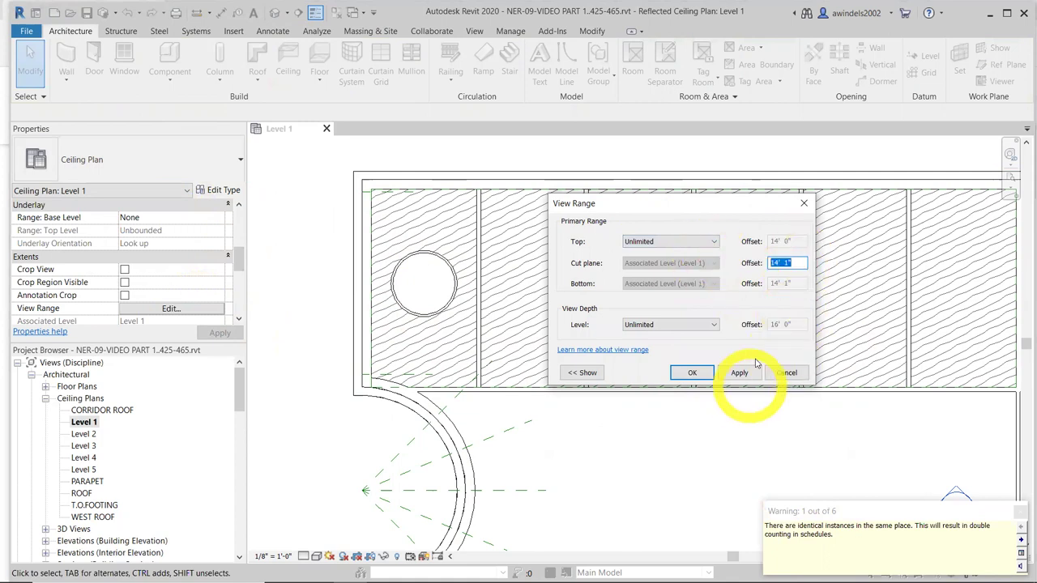
click(692, 373)
Place a ceiling, dismiss the duplicate-instance warning, and undo it
click(285, 52)
click(444, 273)
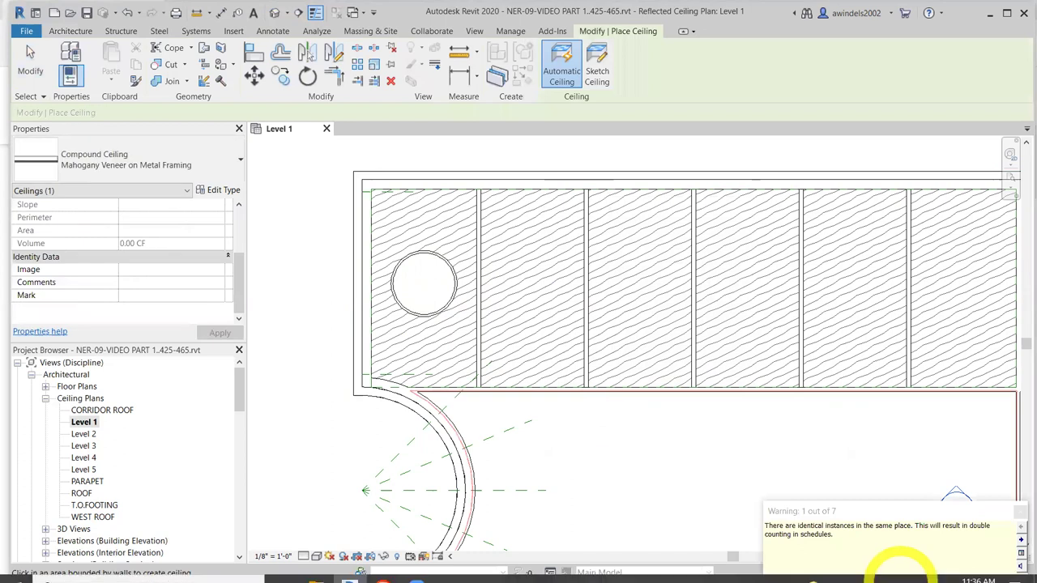
click(894, 454)
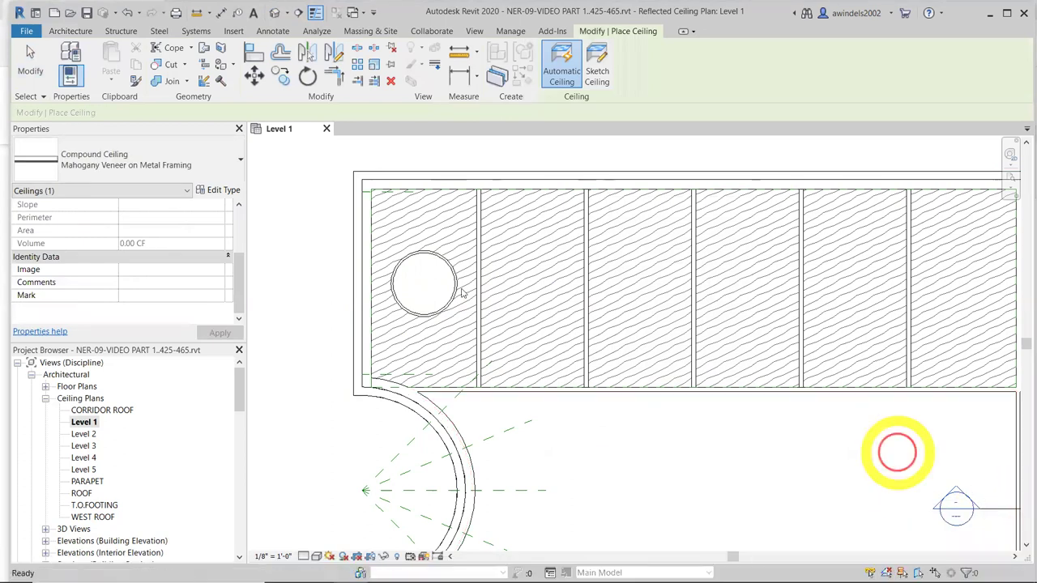
key(Escape)
key(Escape)
click(132, 14)
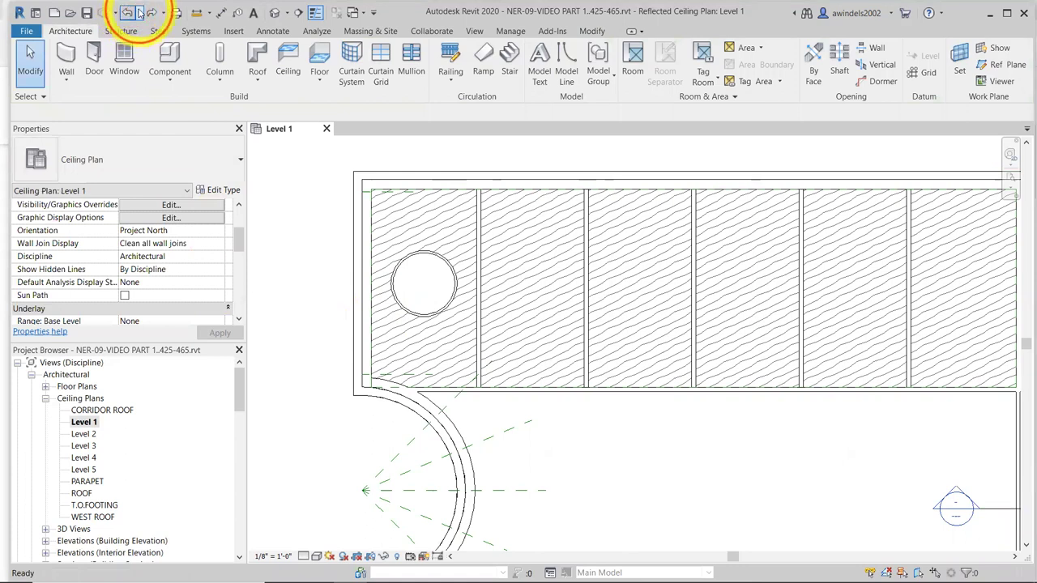
Undo the last three commands and preselect the Mahogany Veneer on Metal Framing ceiling type
click(139, 13)
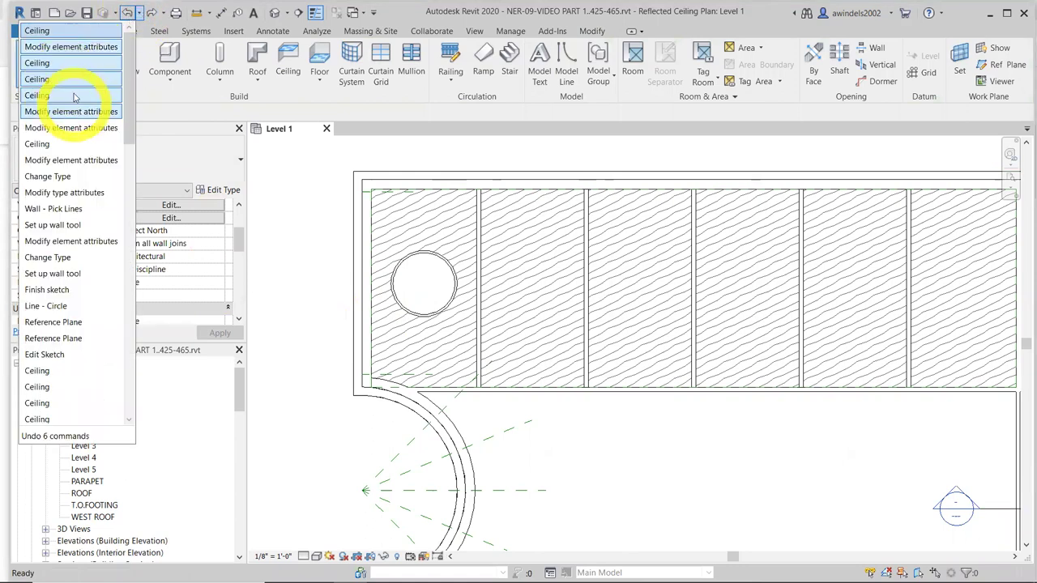
click(70, 63)
scroll(335, 313, up, 2)
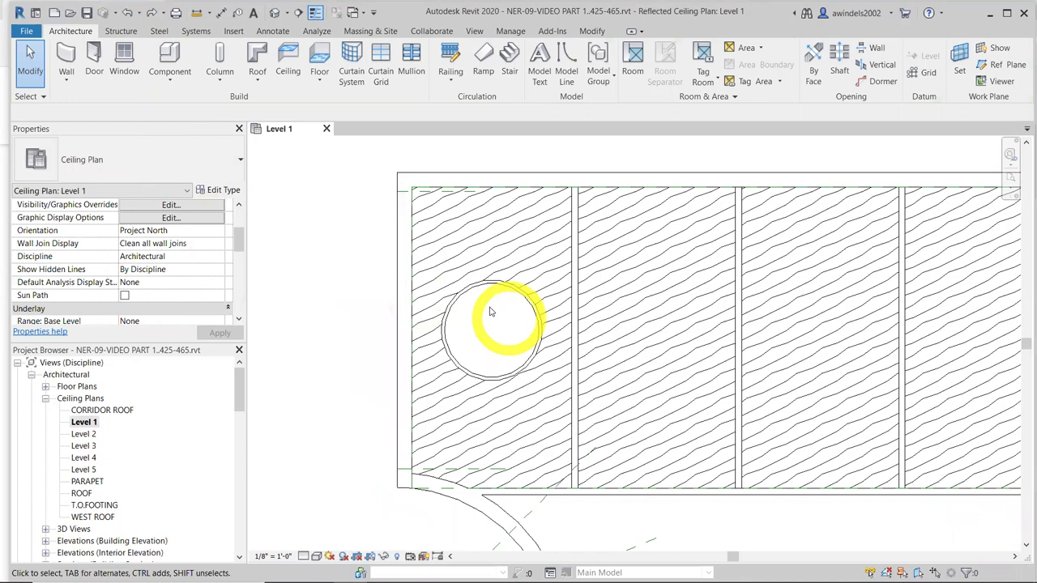
click(288, 61)
click(206, 162)
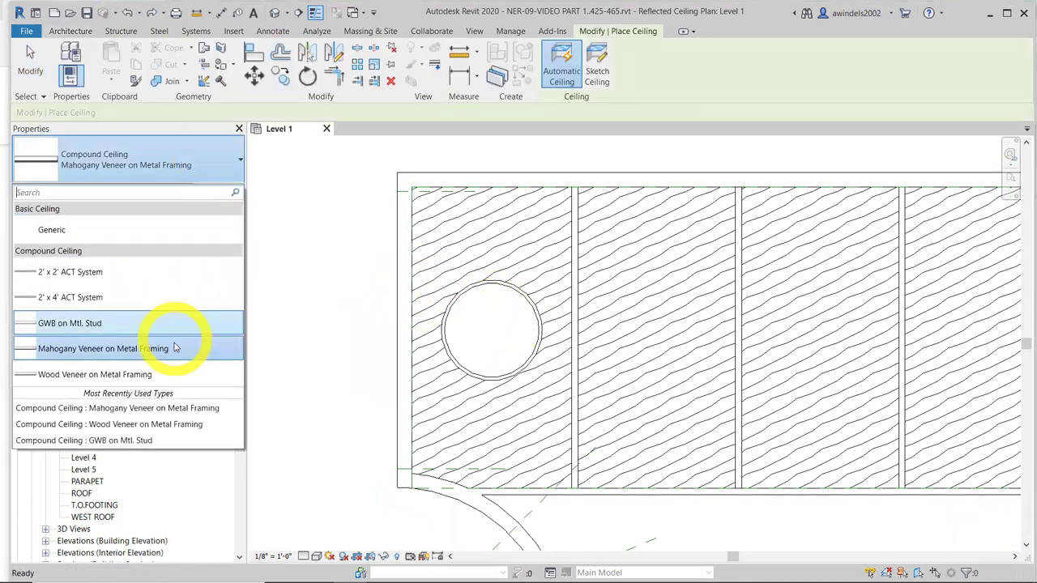
click(173, 347)
key(Escape)
key(Escape)
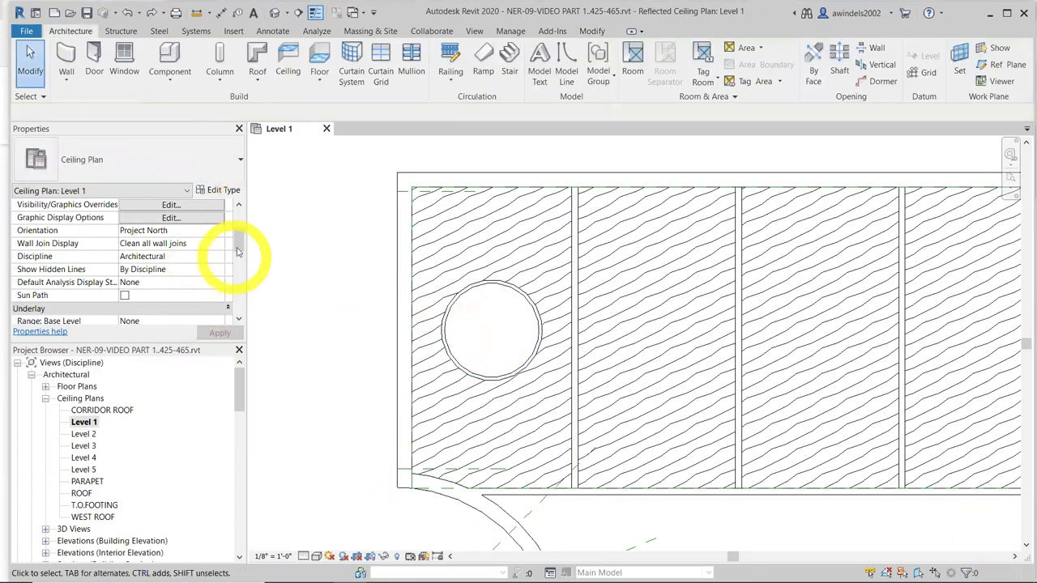
Set the view range Top and View Depth to Unlimited, keeping the 14' 1" cut plane
drag(238, 232, 149, 271)
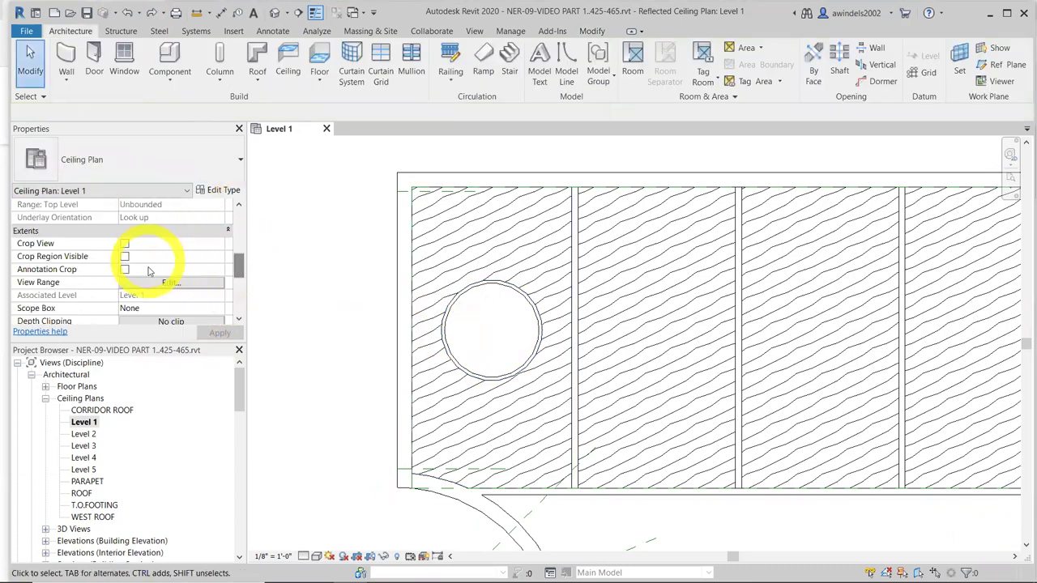
click(170, 283)
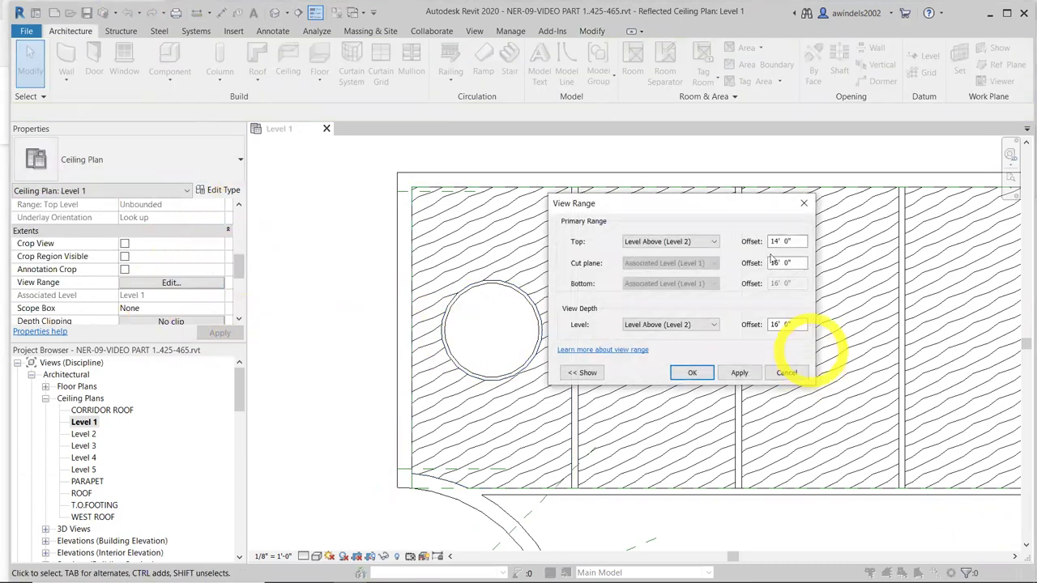
click(714, 242)
click(650, 331)
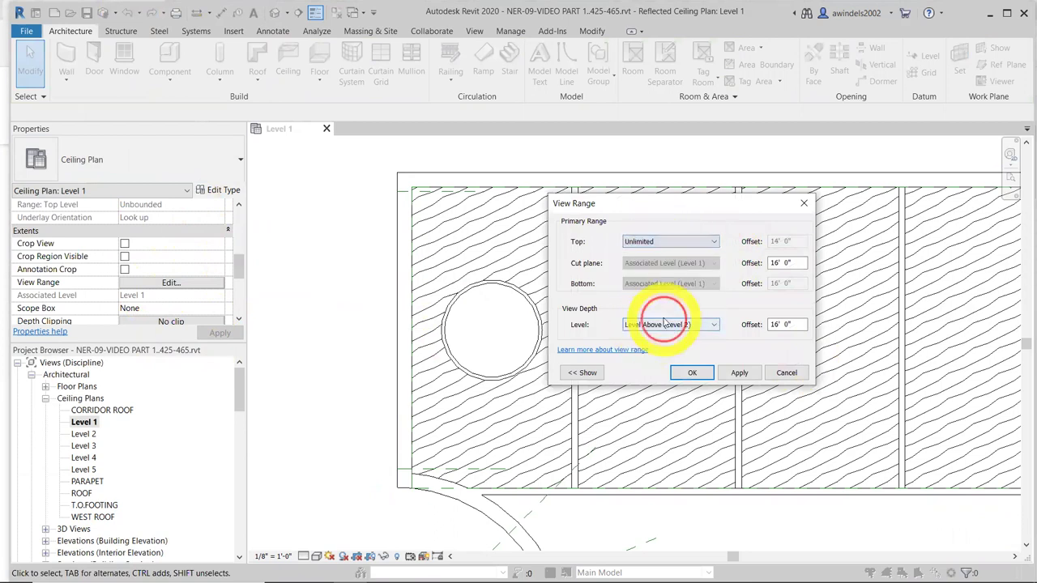
click(672, 324)
click(648, 415)
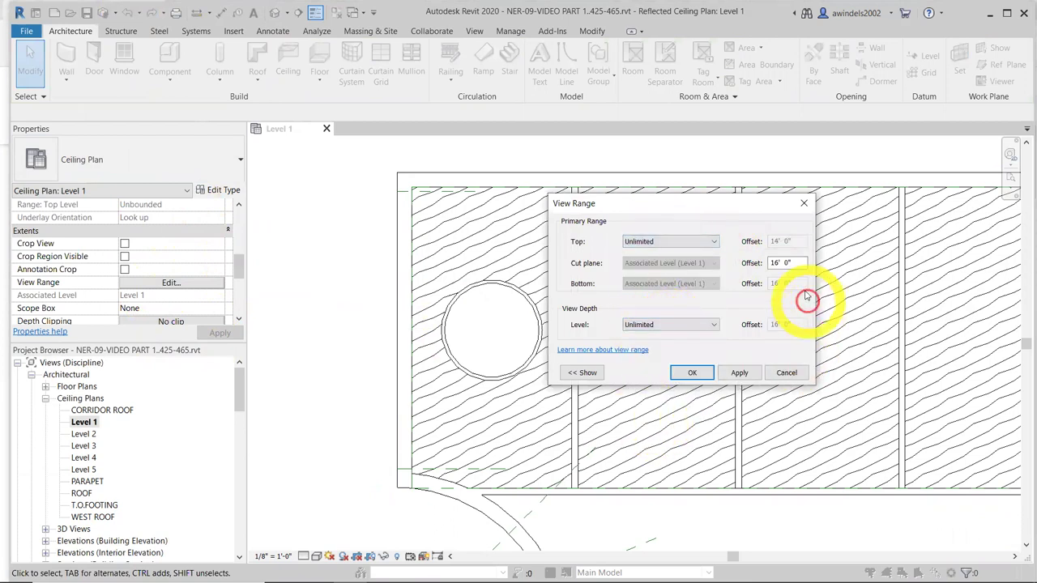
click(795, 267)
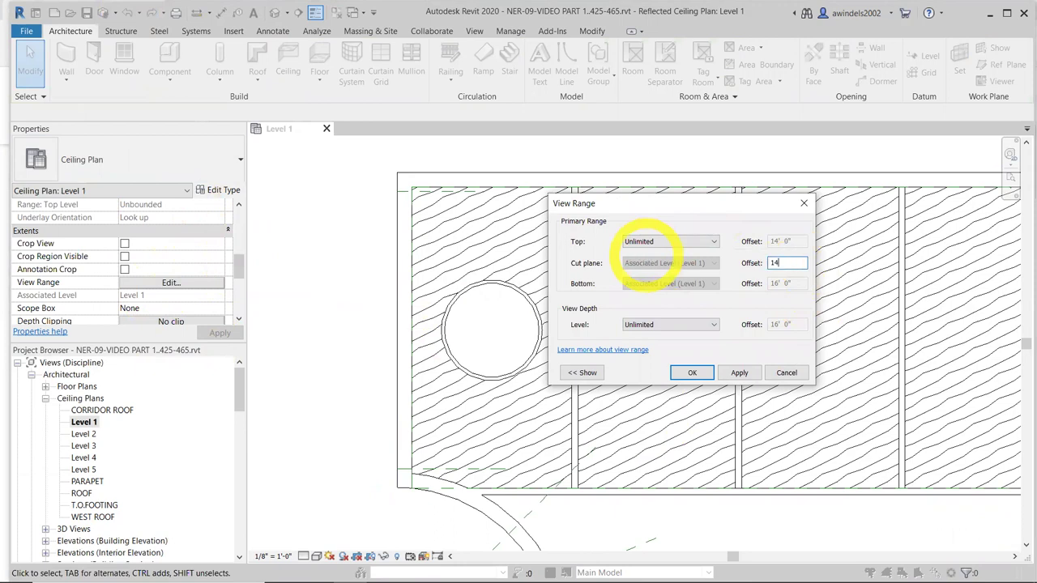
click(696, 373)
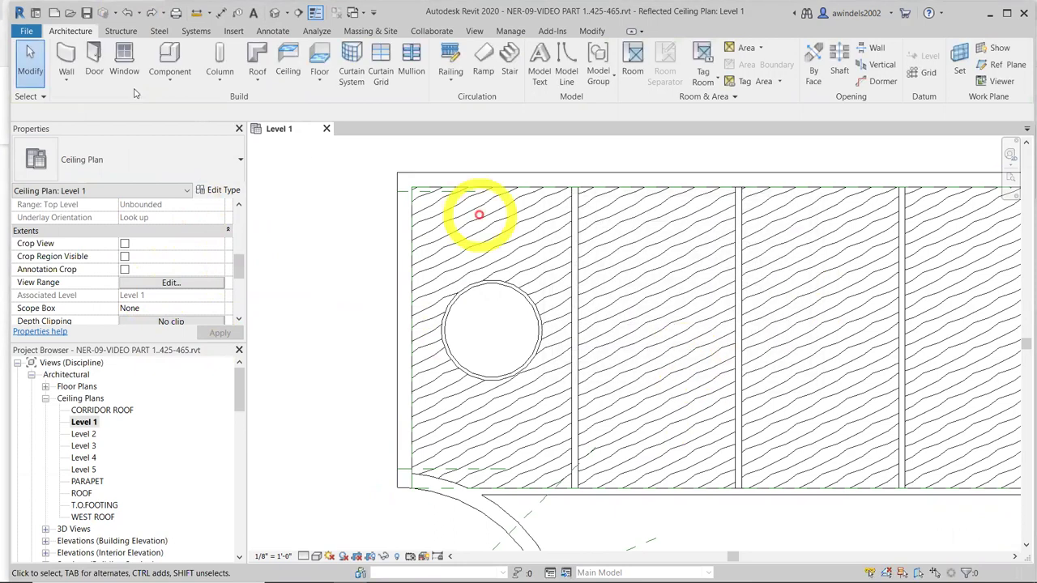
Place a Mahogany Veneer on Metal Framing ceiling inside the circle, dismissing the duplicate warning
click(281, 68)
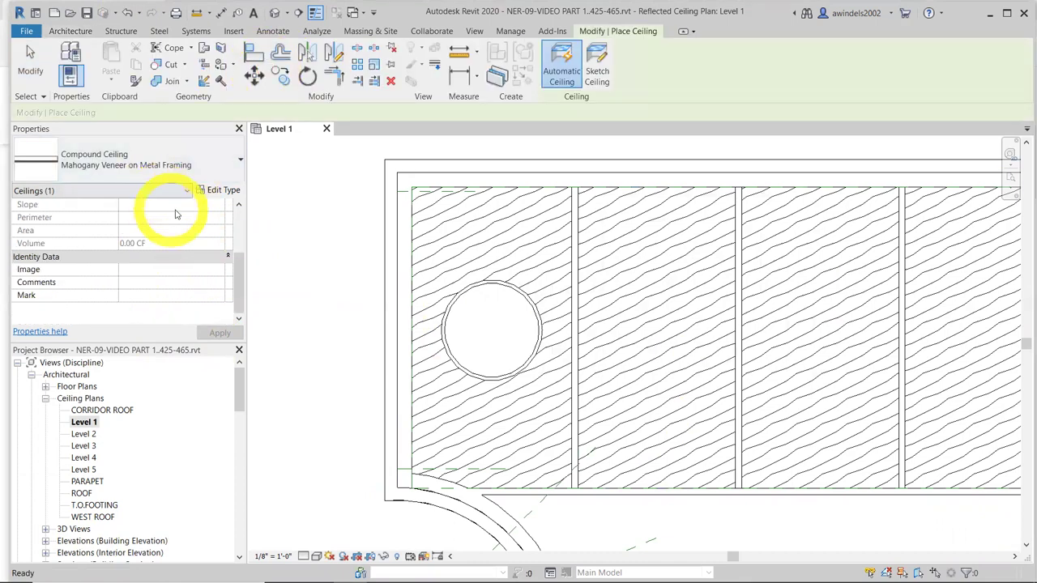
click(195, 150)
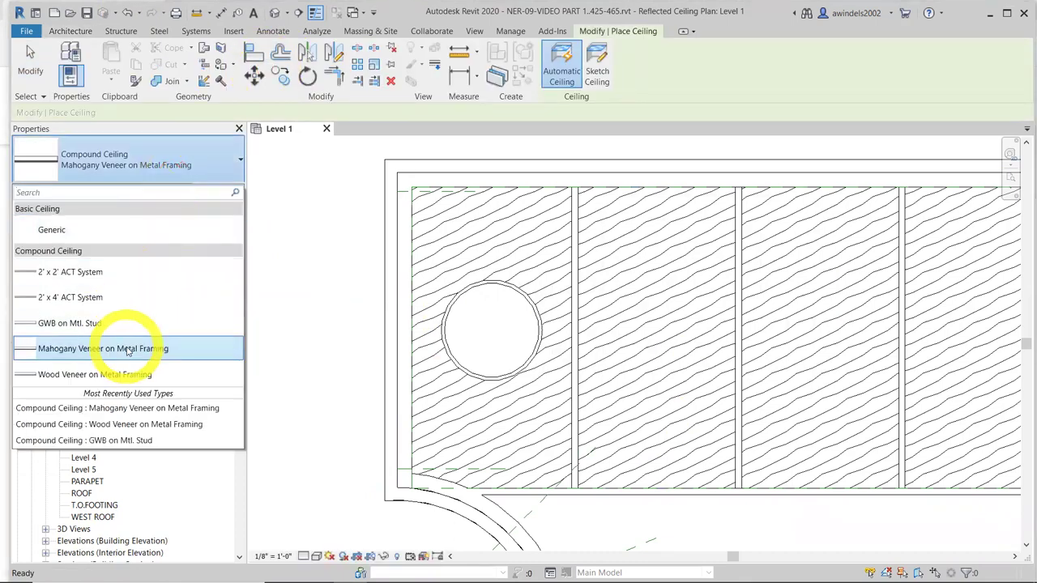
click(124, 375)
click(186, 159)
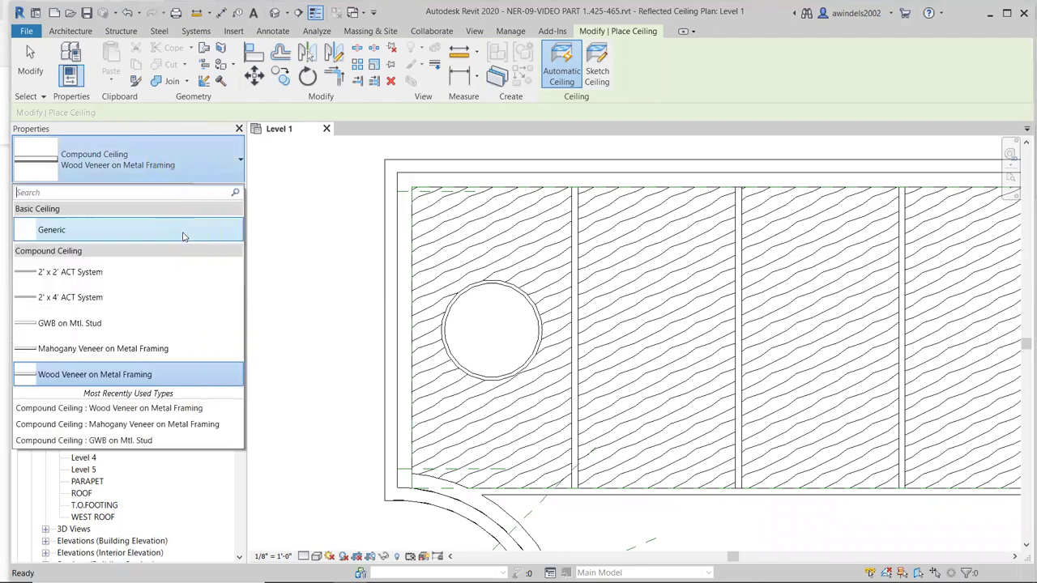
click(180, 349)
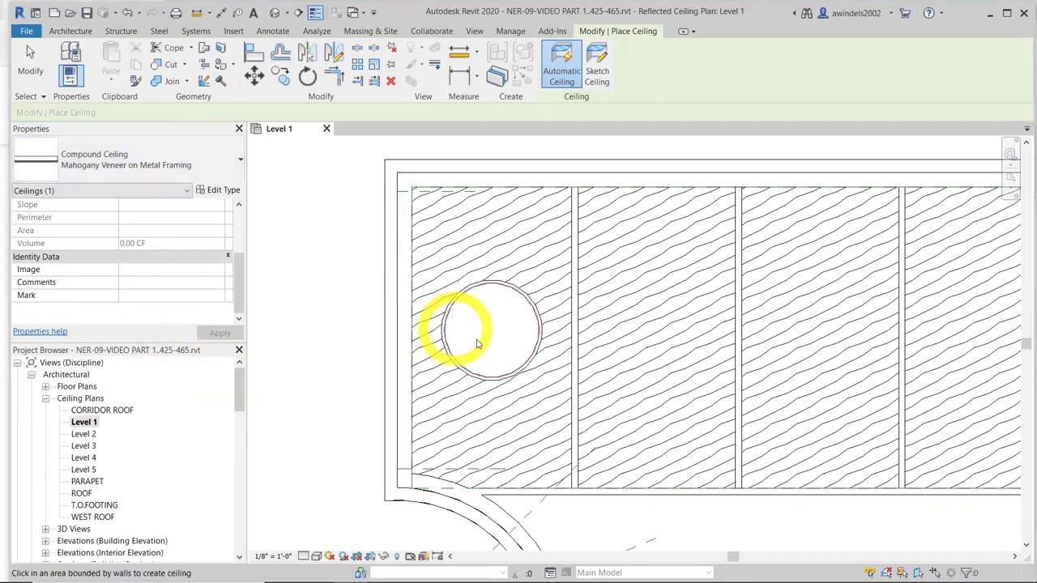
click(476, 345)
mouse_move(1017, 571)
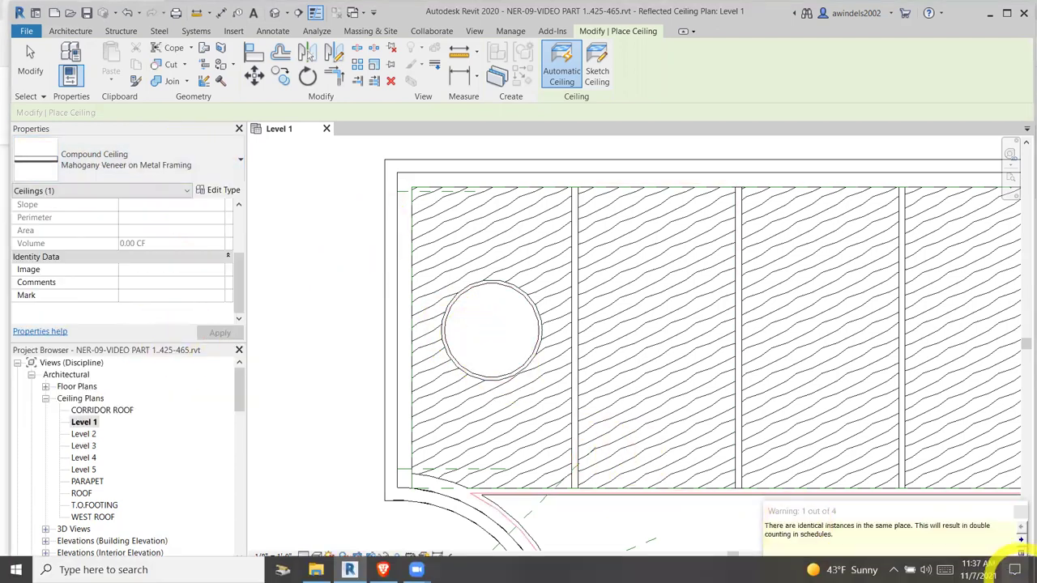
click(1020, 512)
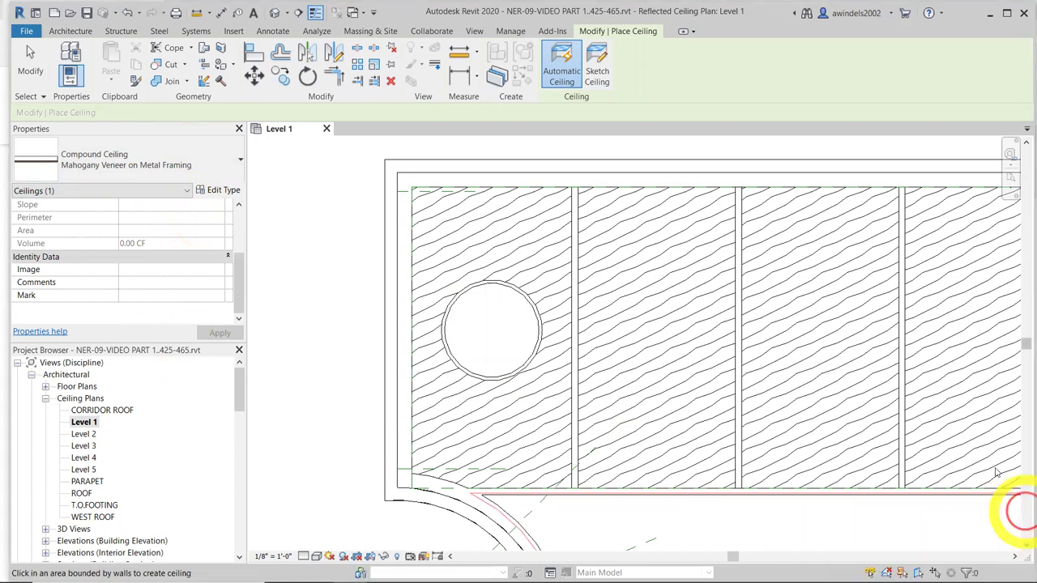
key(Escape)
key(Escape)
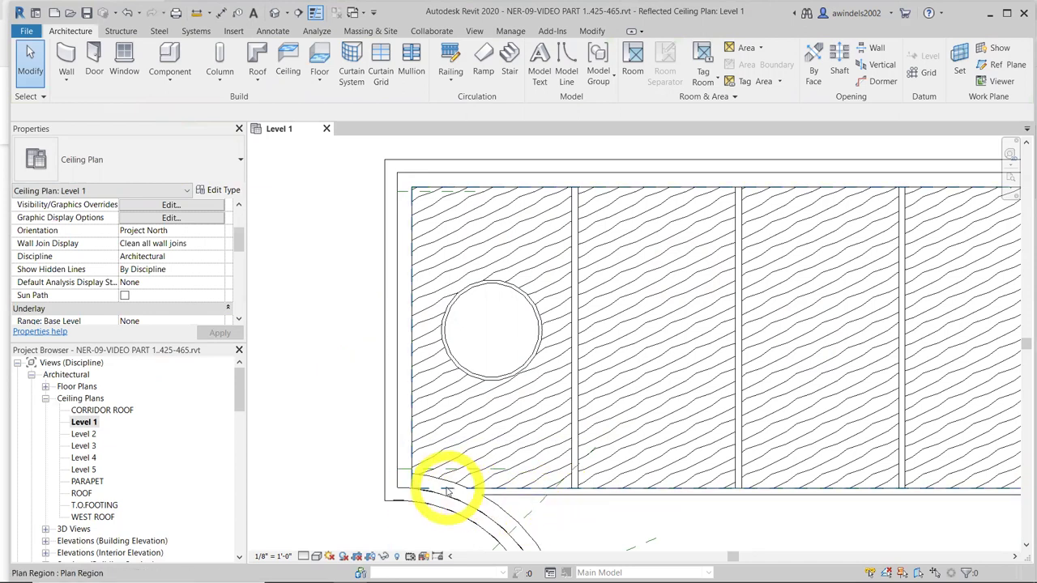
Confirm the plan region's view range: 14' 1" cut plane, Level 3 top, 7' 6" bottom
click(442, 486)
scroll(558, 518, down, 1)
scroll(557, 519, down, 1)
mouse_move(558, 518)
middle_down()
mouse_move(462, 478)
mouse_move(457, 486)
middle_up()
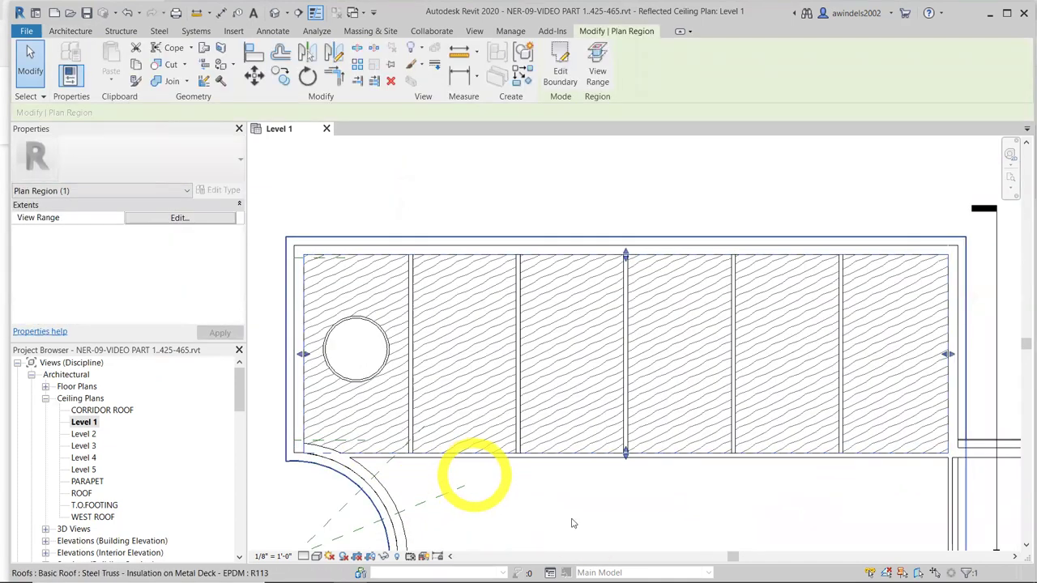
click(218, 223)
click(790, 284)
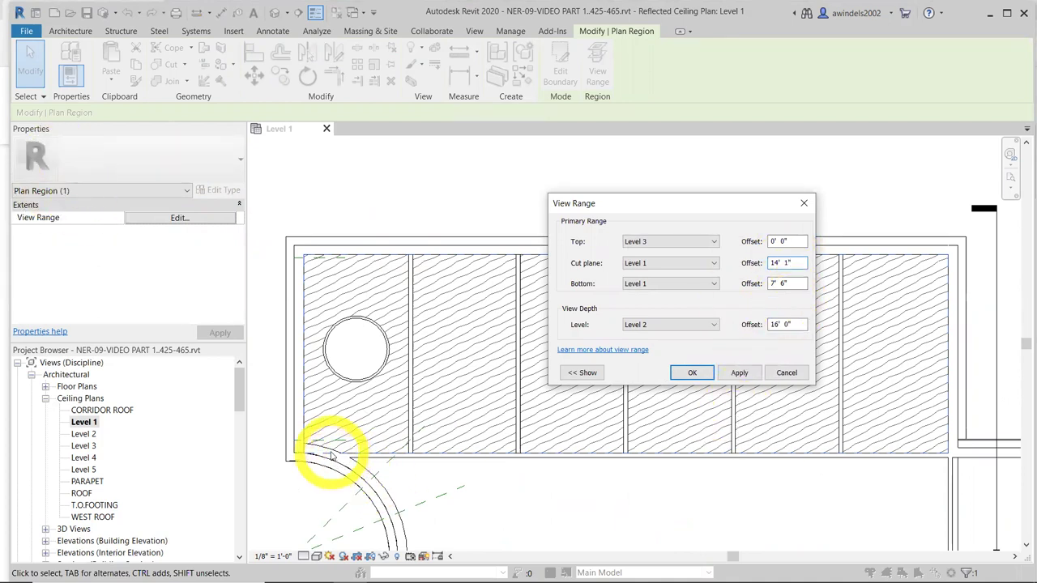
click(692, 372)
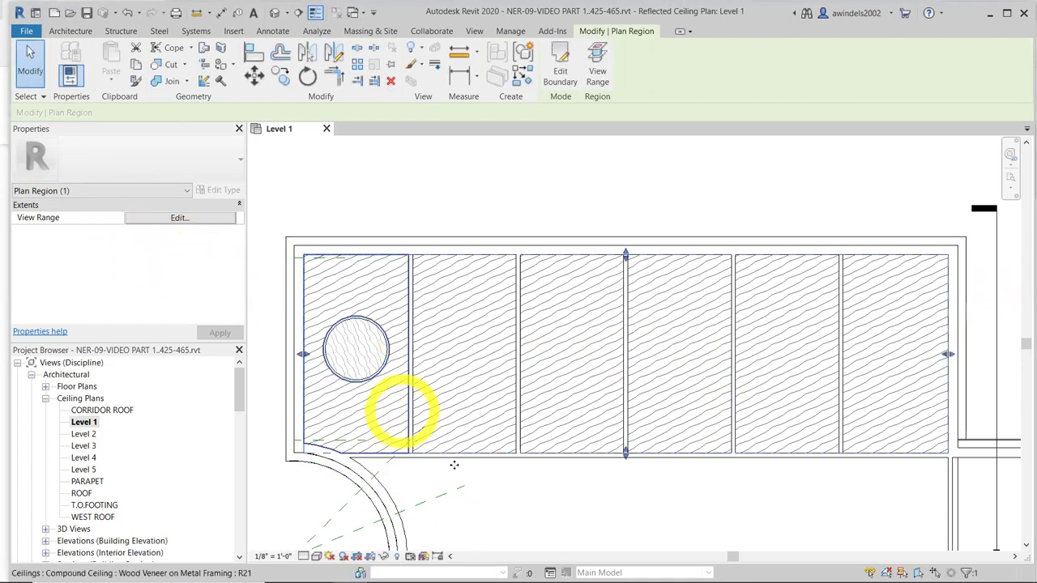
key(Escape)
Window-select around the circle, filter to Ceilings, and inspect the round ceiling by toggling its selection
middle_drag(289, 297, 336, 297)
drag(333, 290, 559, 396)
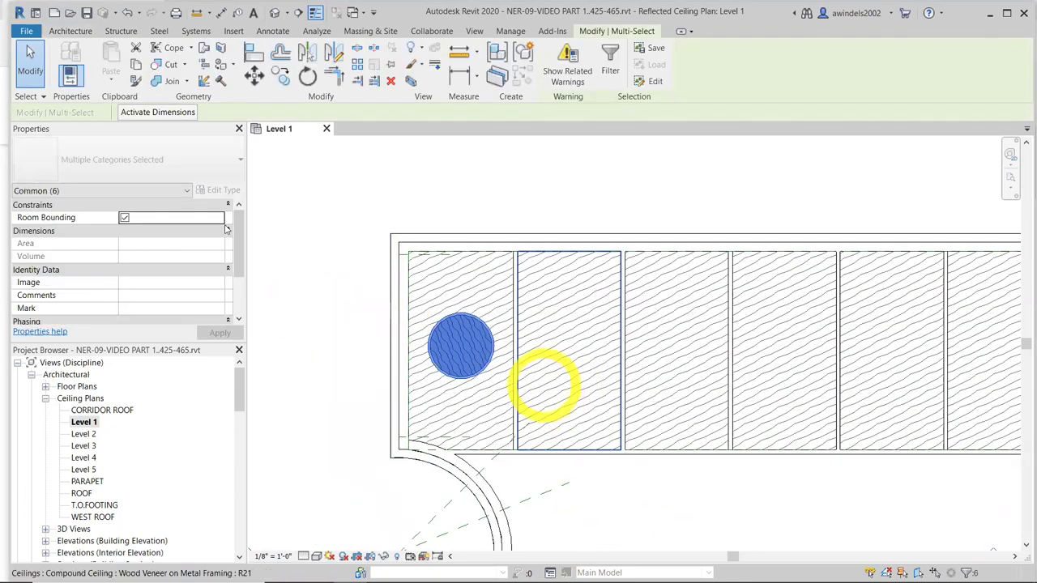
click(112, 190)
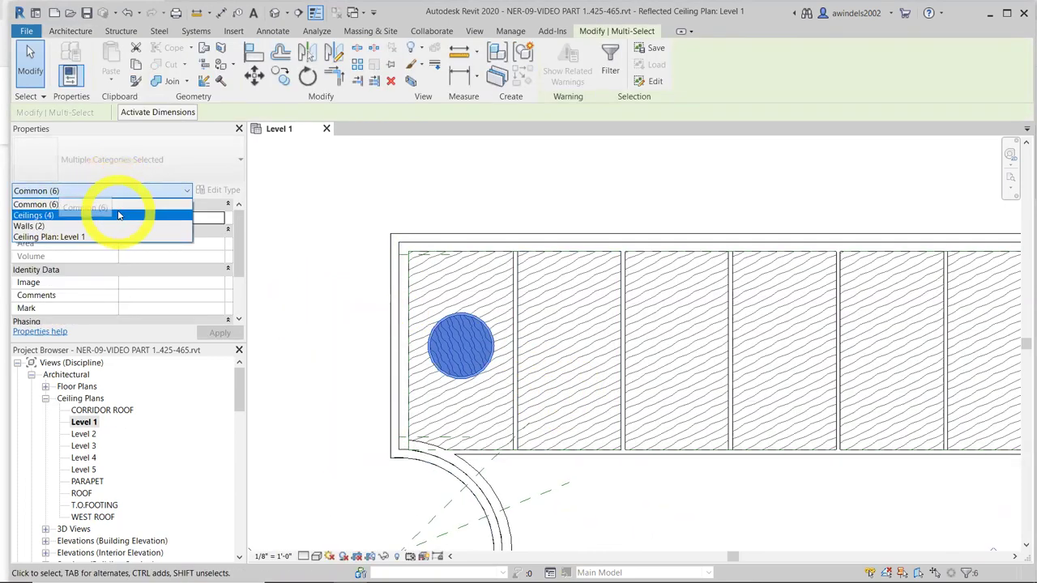
click(118, 216)
click(359, 319)
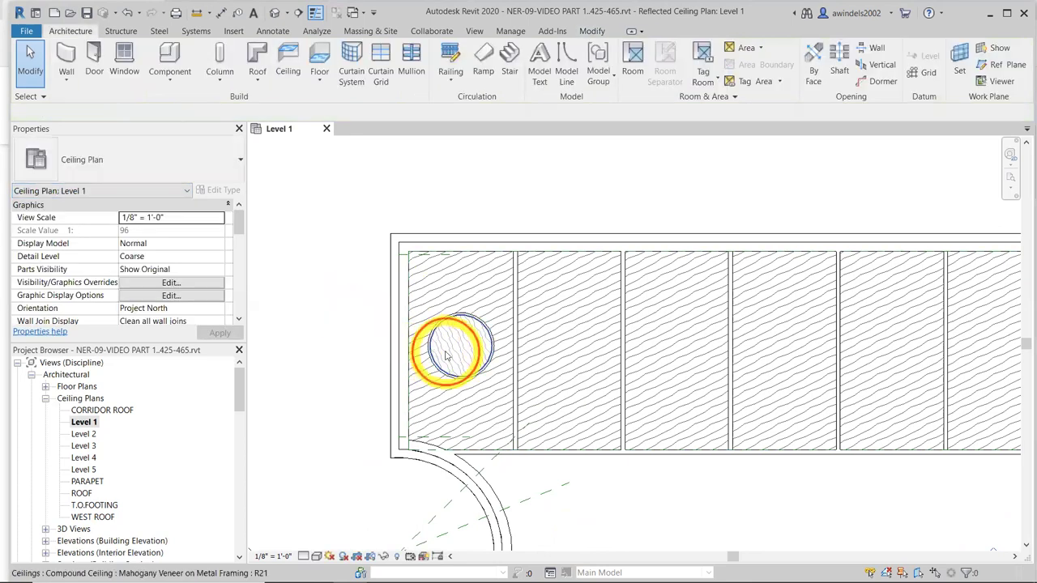
click(445, 351)
click(457, 352)
click(444, 357)
click(463, 360)
click(458, 355)
click(463, 350)
click(457, 352)
click(466, 369)
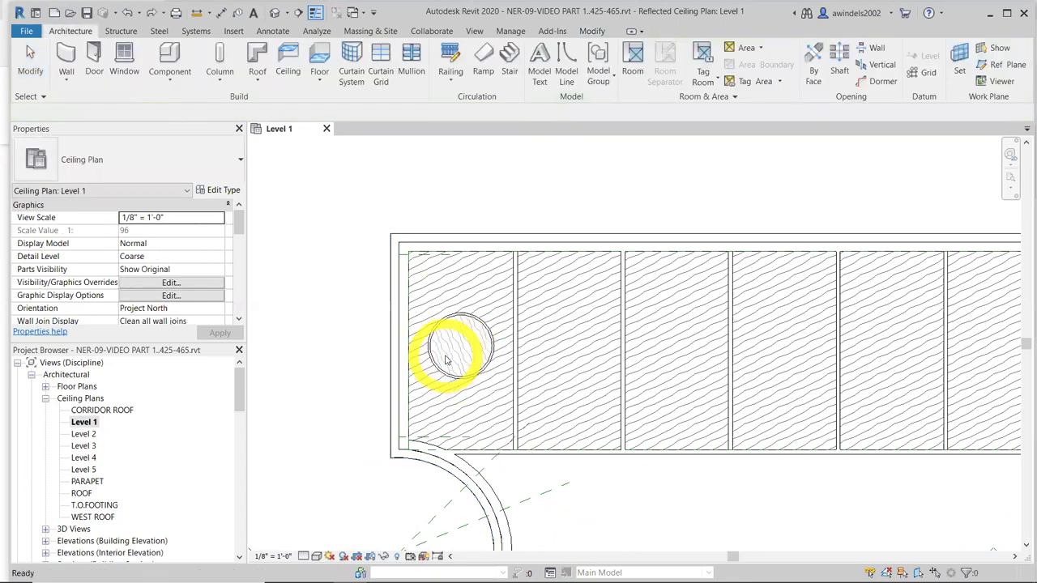
drag(346, 300, 596, 418)
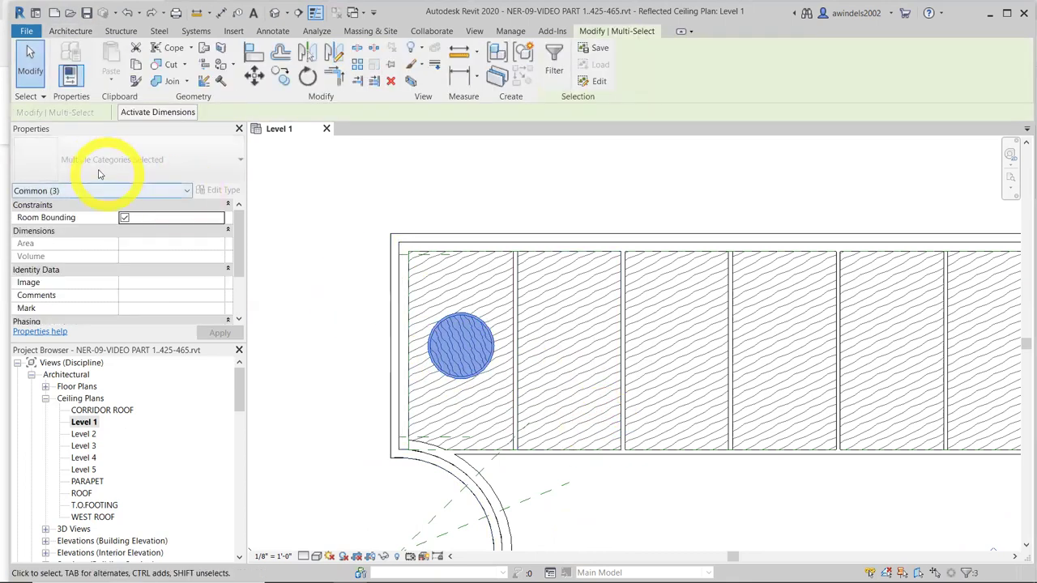
click(98, 192)
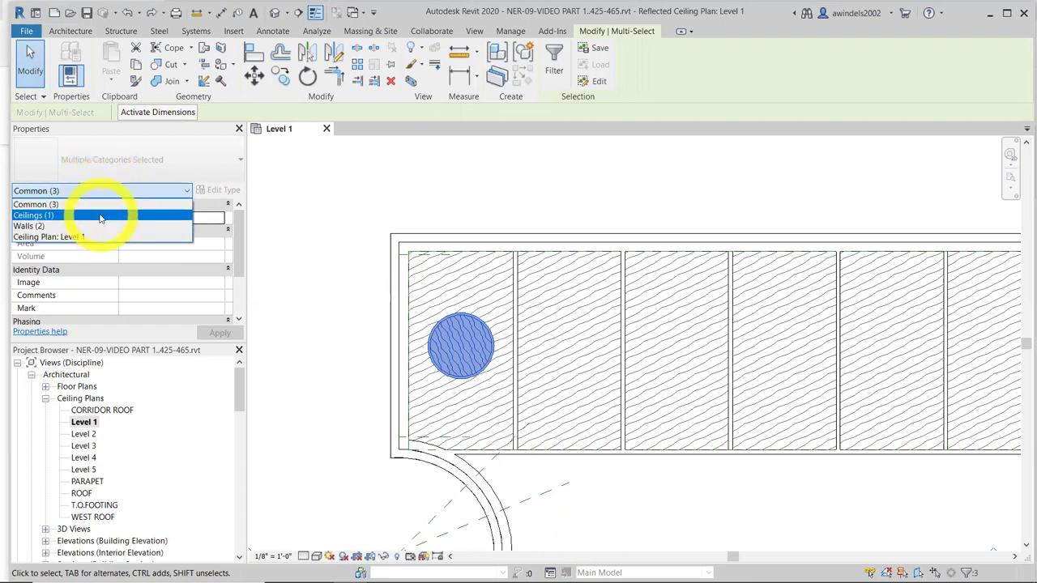
key(Escape)
key(Escape)
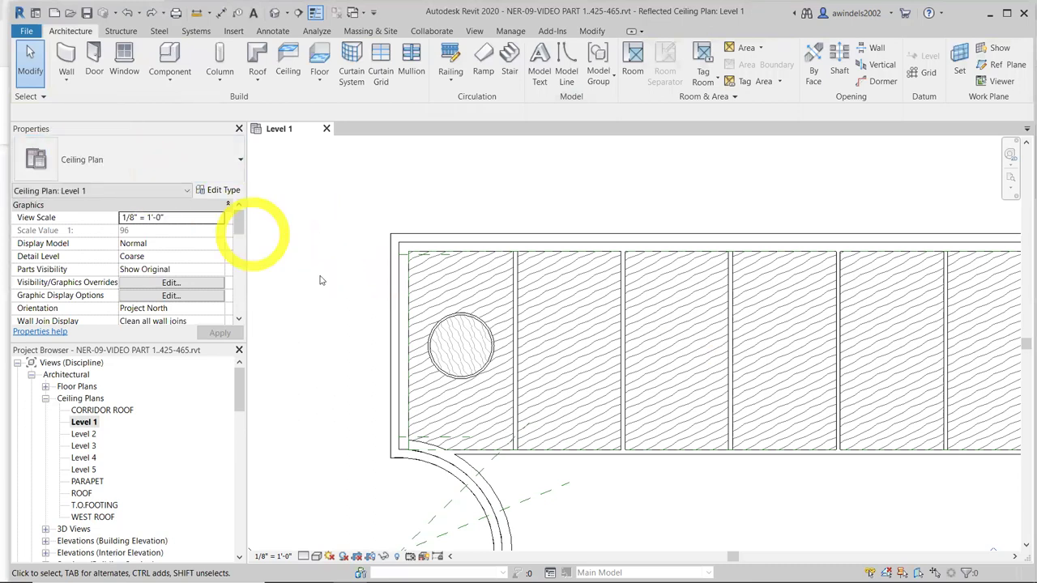
Select the plan region and reopen its View Range settings
scroll(429, 456, up, 2)
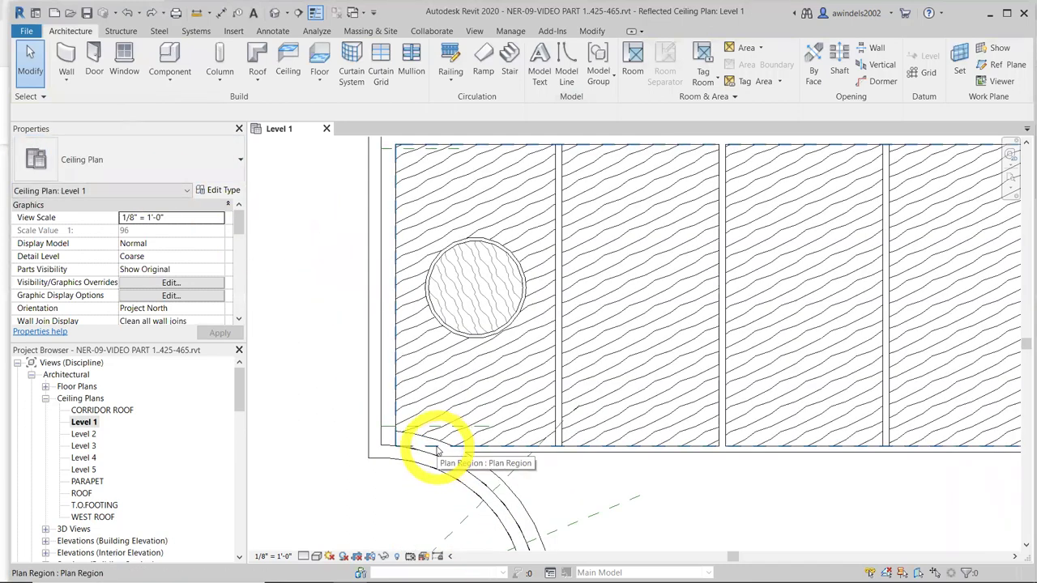
click(437, 452)
scroll(446, 440, down, 2)
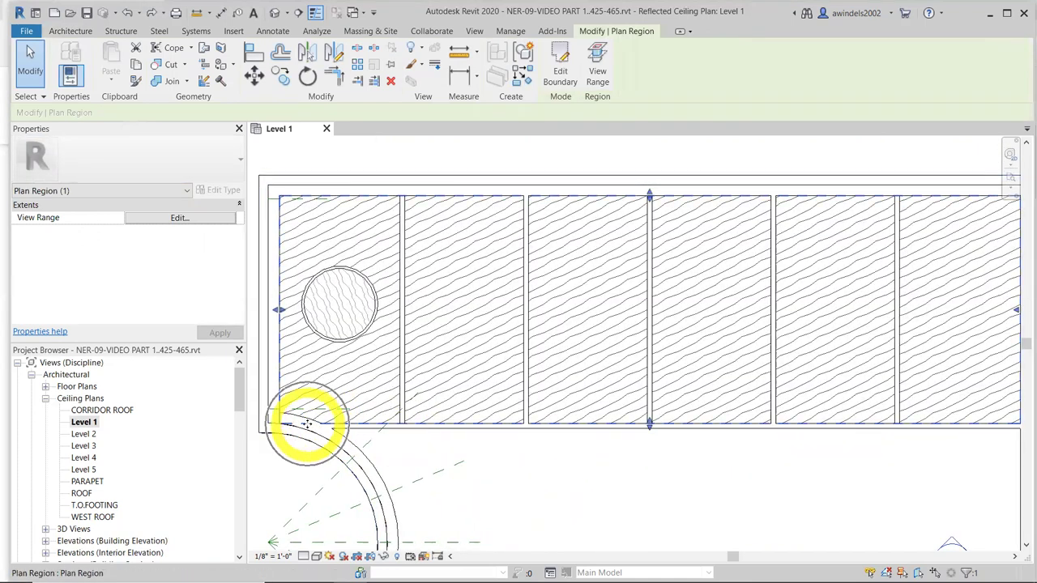
click(198, 221)
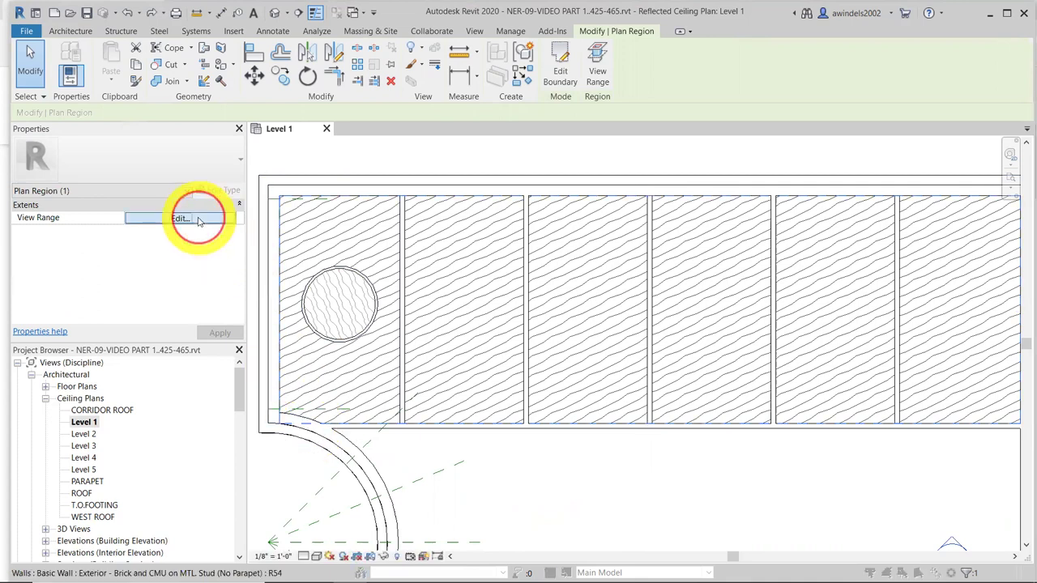
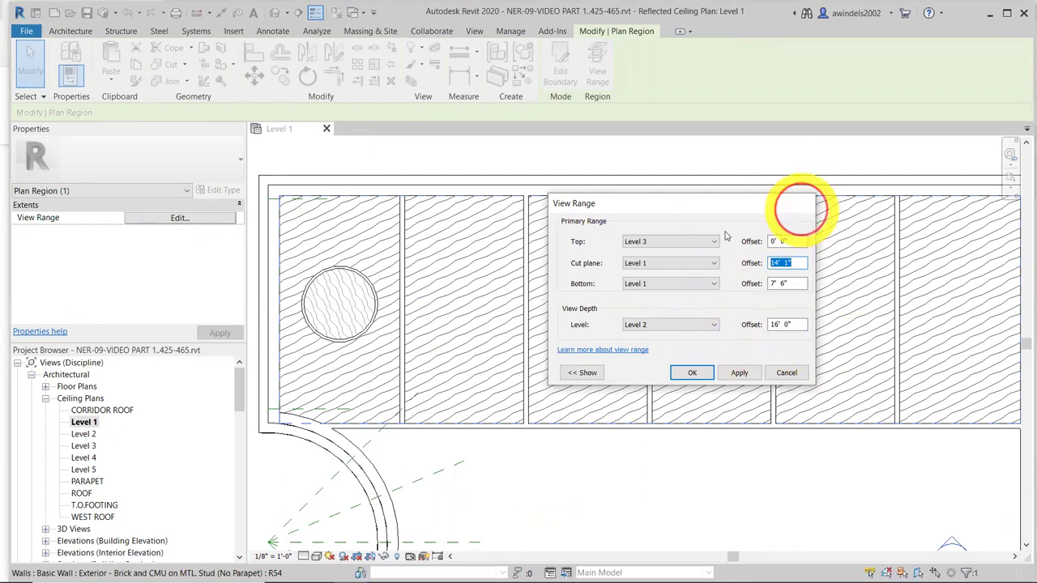
Confirm the plan region's edited view range, deselect it, and zoom back onto the ceiling plan
click(805, 204)
key(Escape)
scroll(630, 232, down, 1)
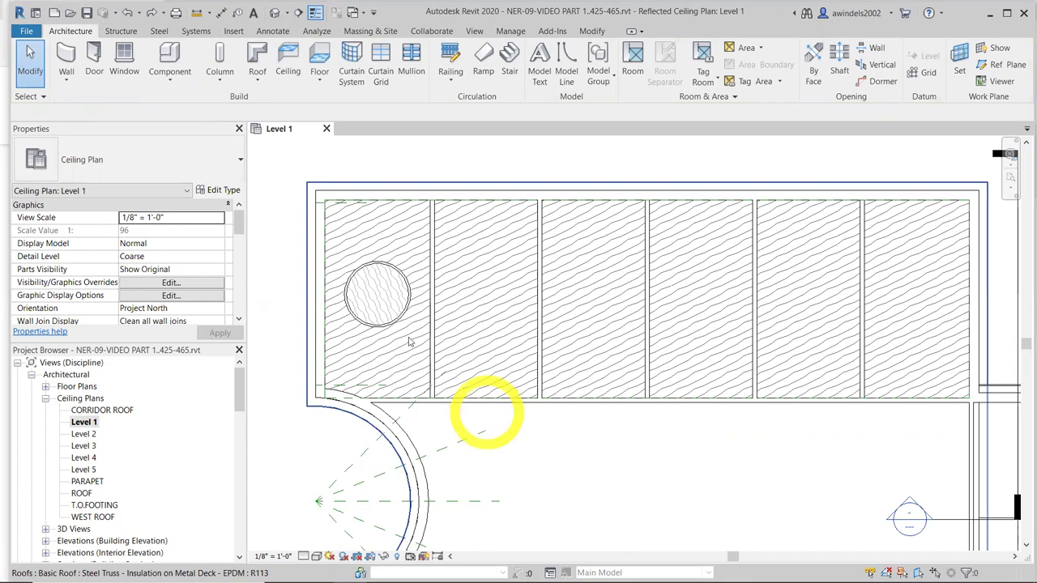
scroll(398, 343, up, 1)
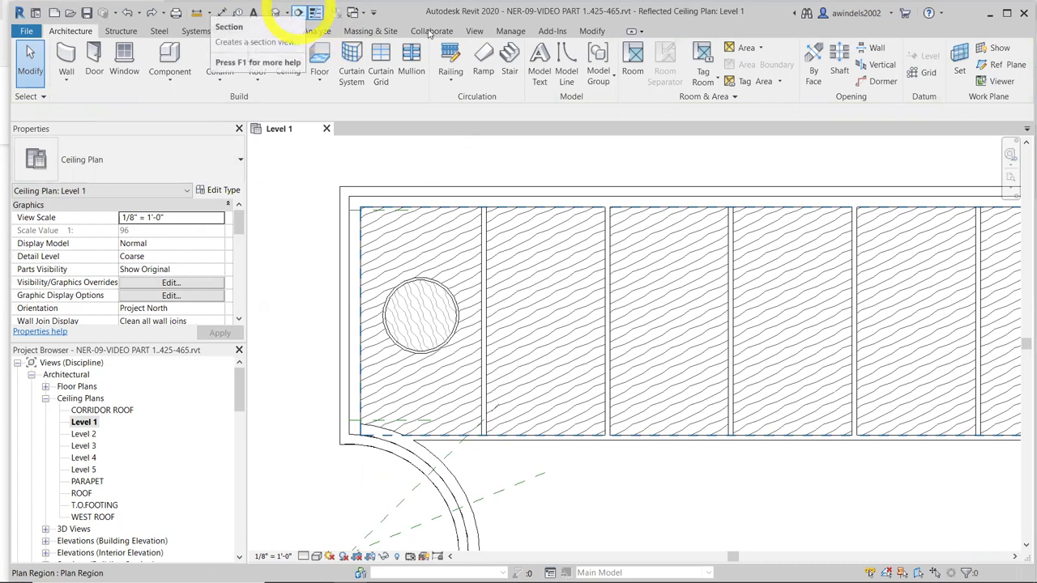
Draw a section line across the building's bays and open the new Section 2 view
click(474, 33)
click(423, 61)
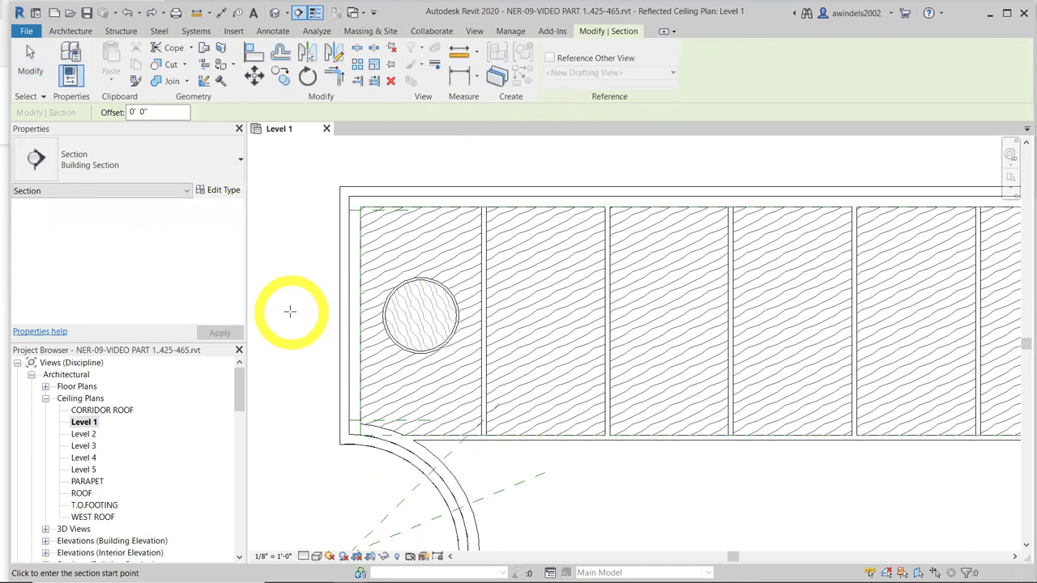
click(285, 312)
scroll(632, 340, down, 2)
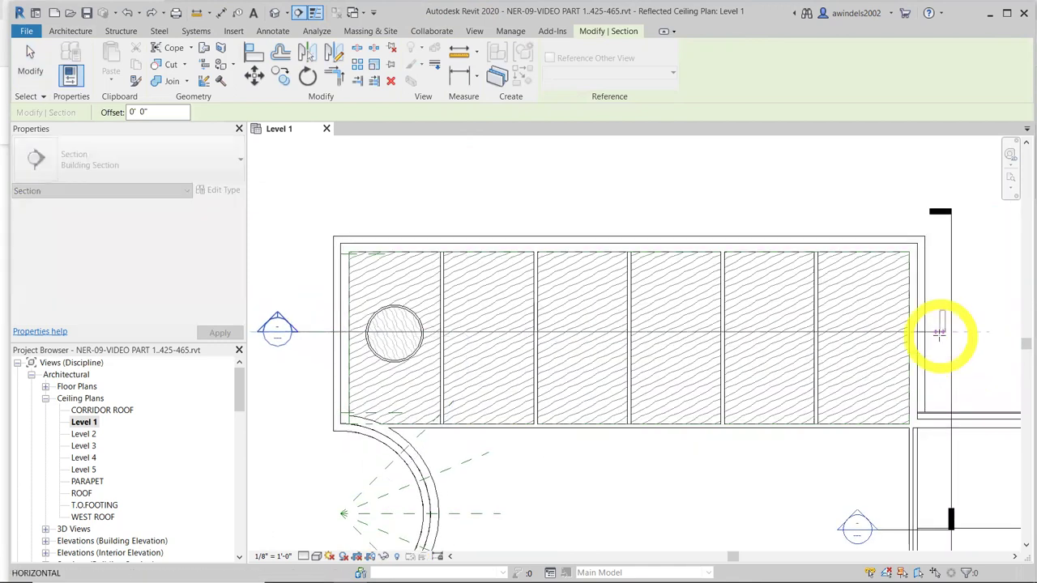
click(940, 332)
key(Escape)
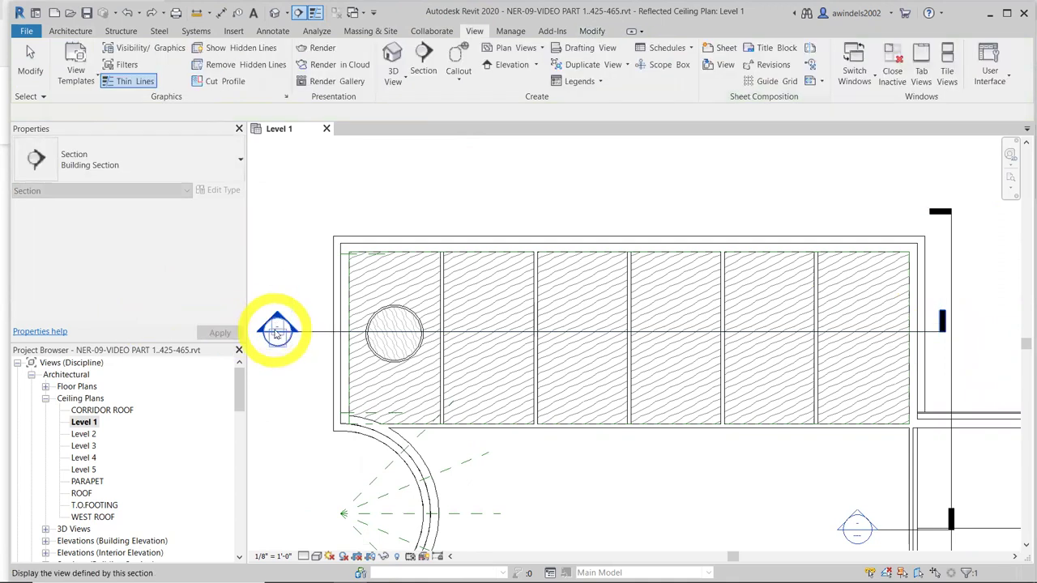
double_click(276, 331)
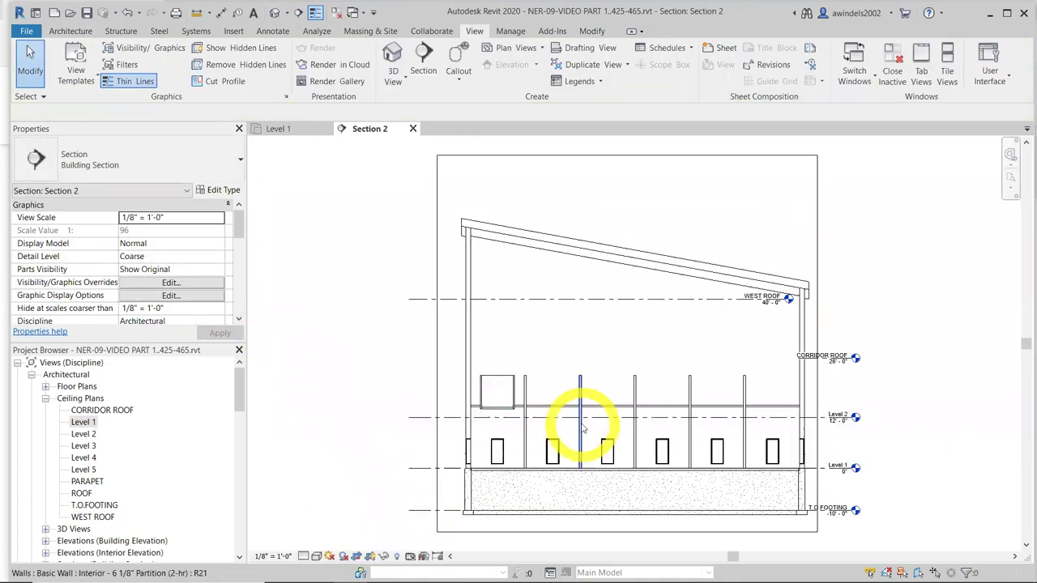
scroll(480, 409, up, 5)
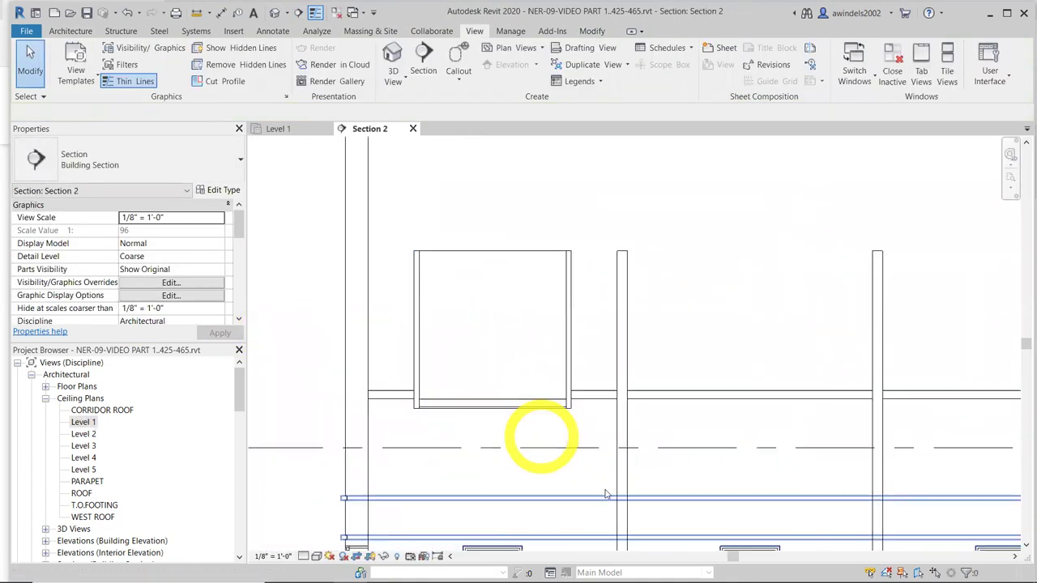
scroll(505, 408, up, 2)
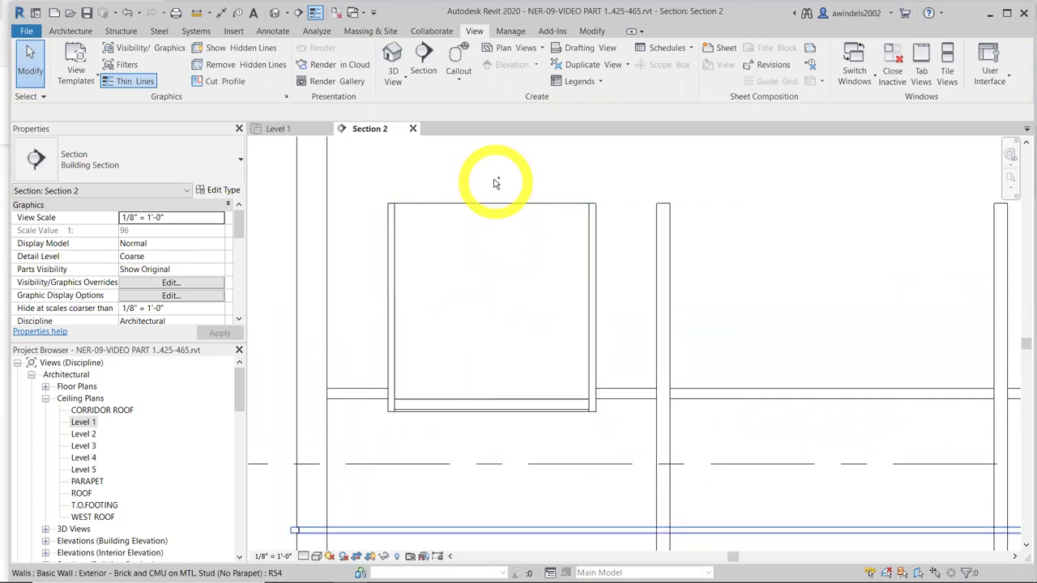
ctrl+scroll(499, 198, down, 4)
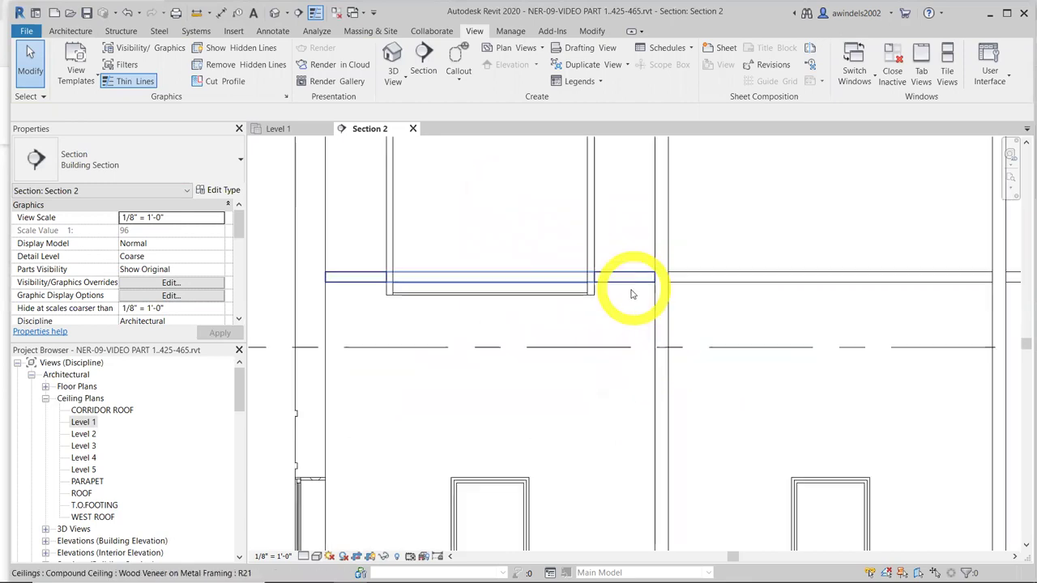
scroll(629, 278, down, 3)
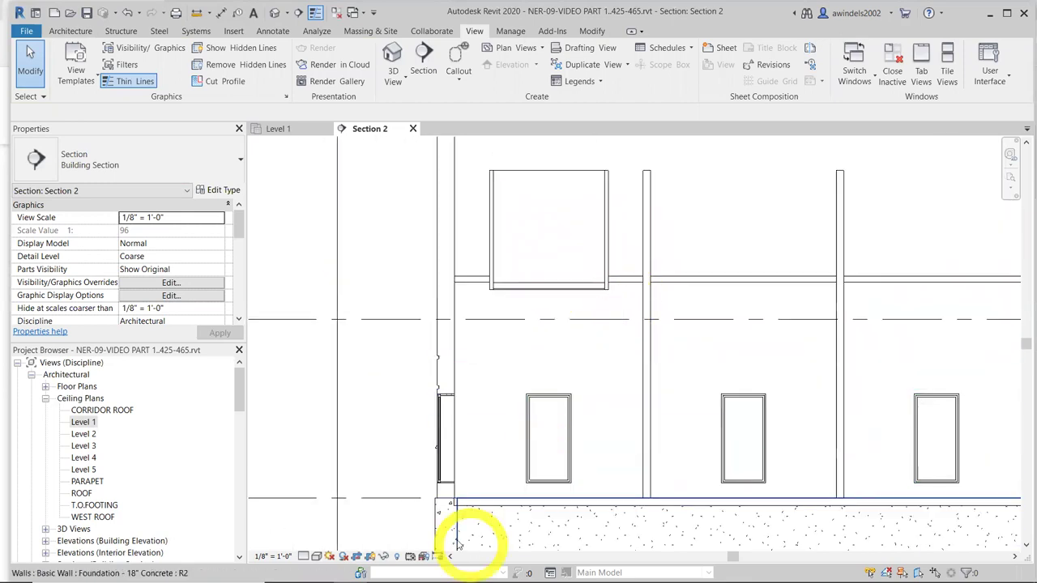
Set the section's detail level to Fine and visual style to Consistent Colors
click(303, 557)
click(324, 545)
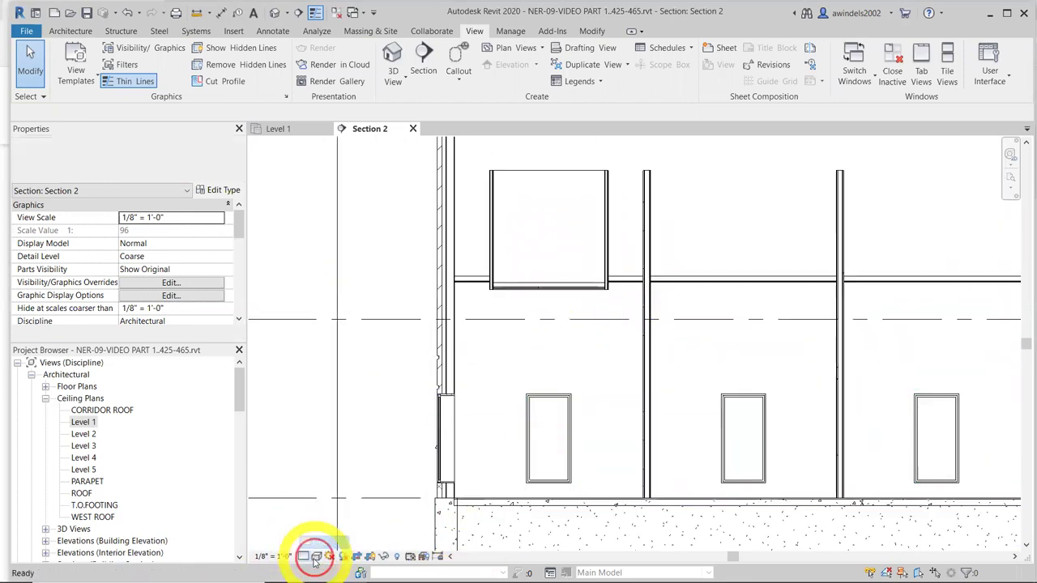
click(316, 557)
click(379, 518)
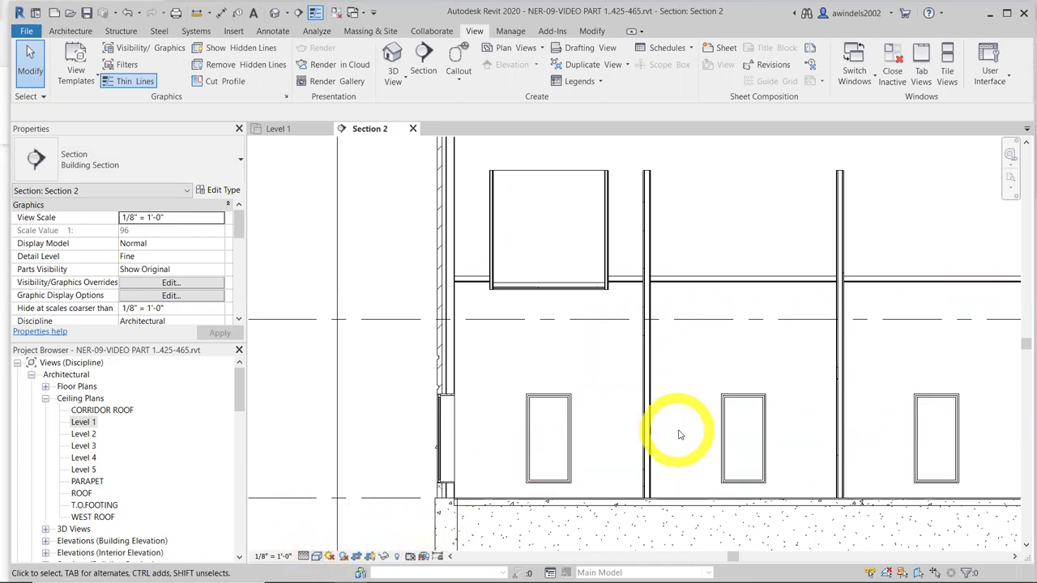
scroll(706, 294, up, 1)
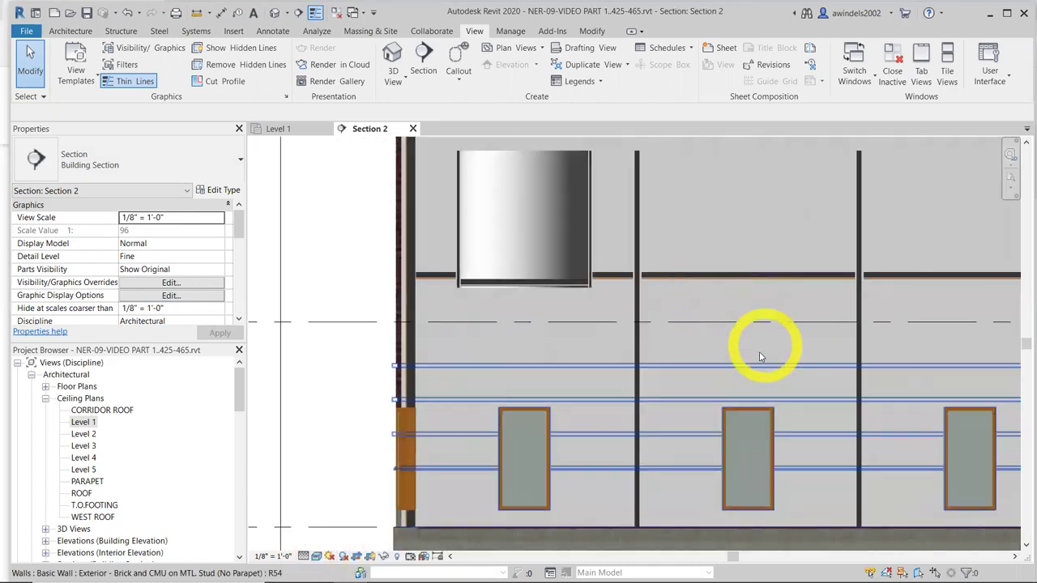
scroll(752, 363, down, 1)
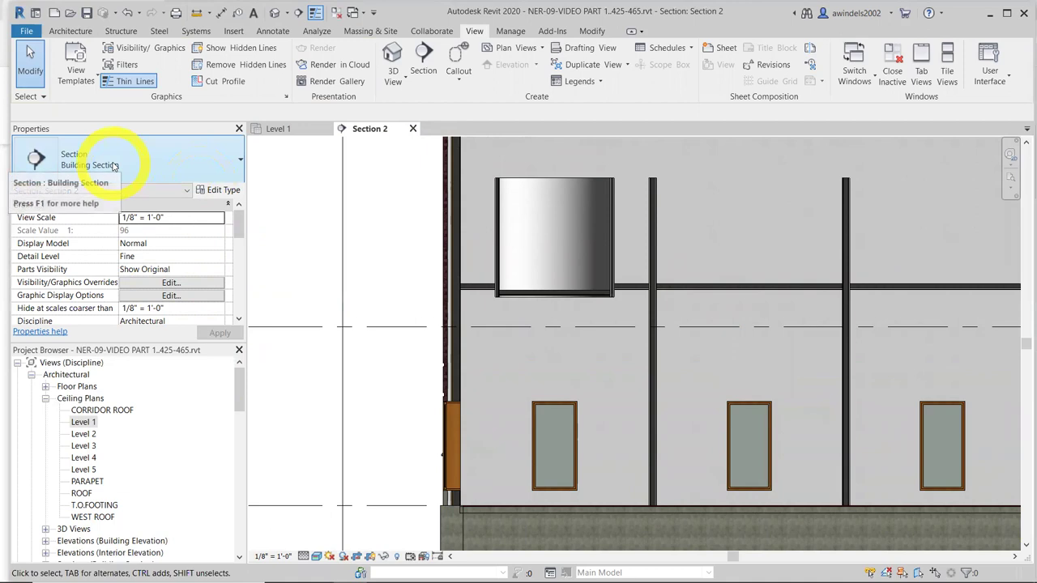
drag(241, 225, 241, 292)
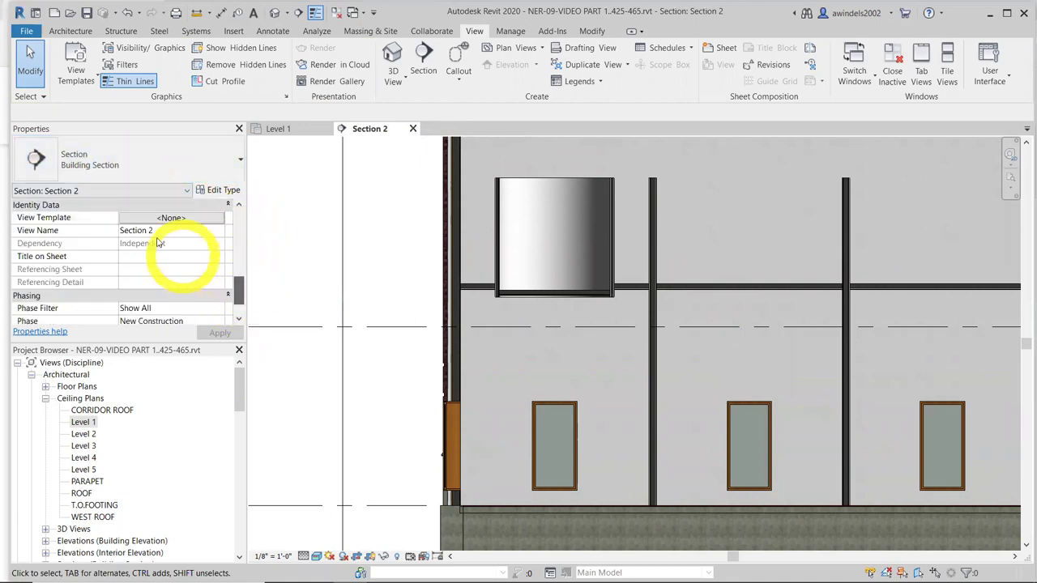
Rename the section view to SECTION AT WEST TRAINING in Properties
click(159, 231)
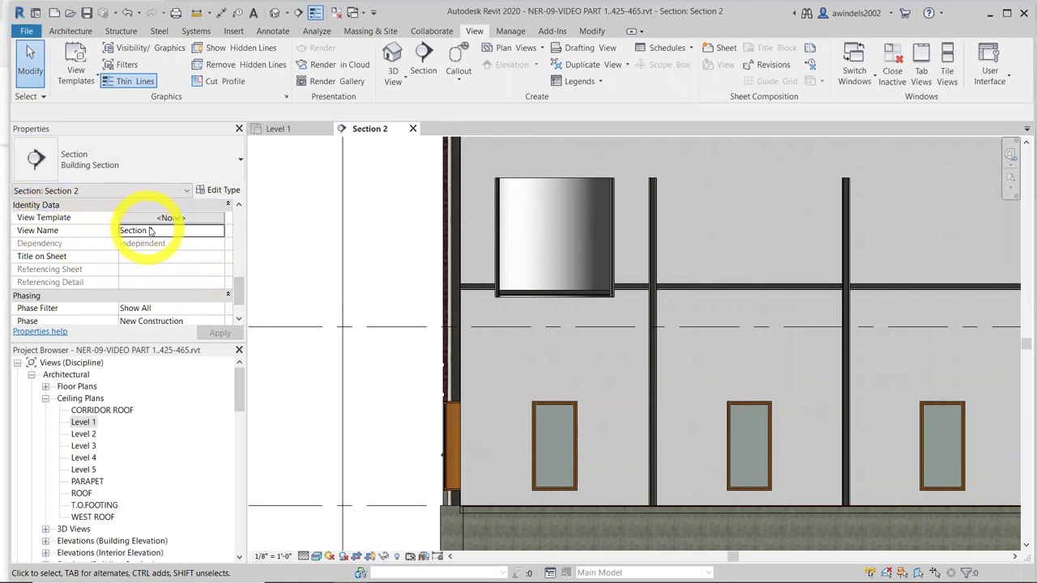
click(150, 231)
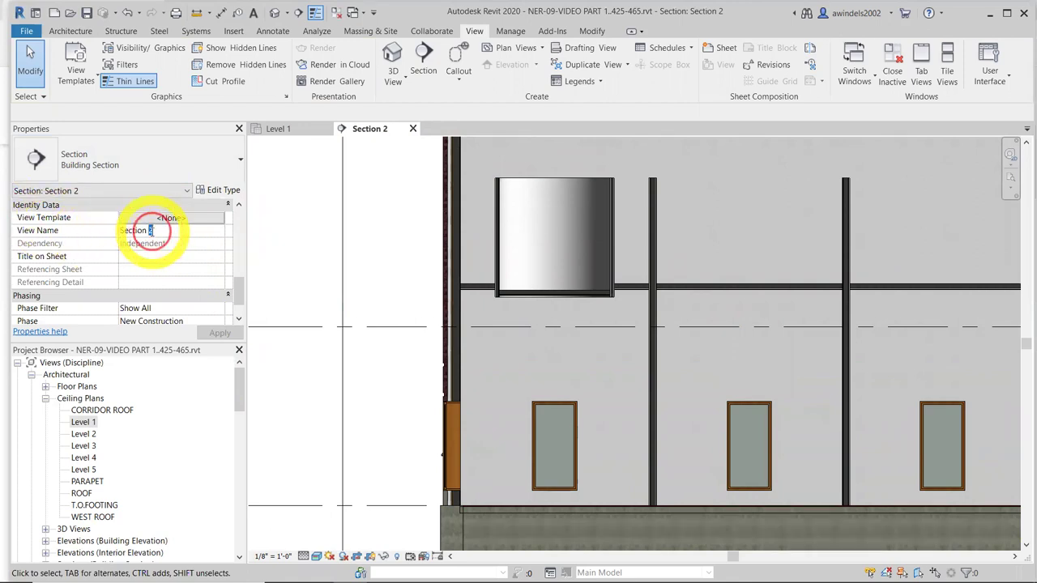
click(85, 235)
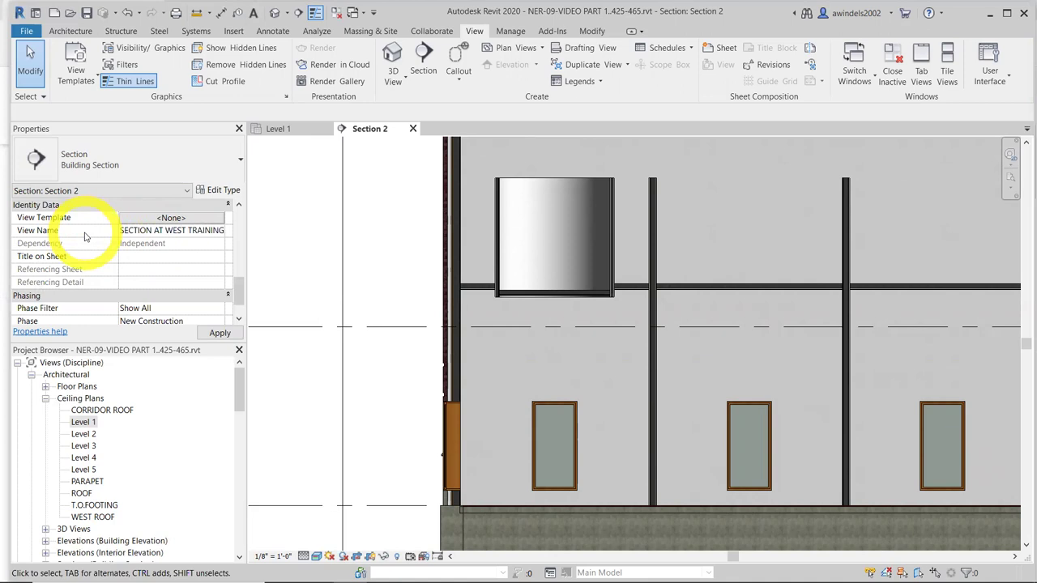
click(220, 333)
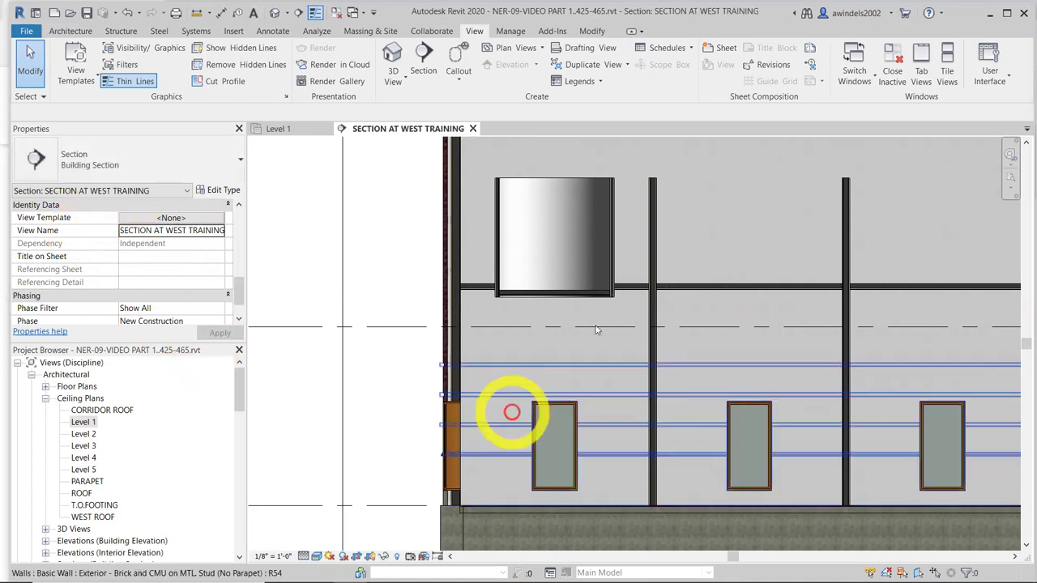
Switch the section to Hidden Line visual style and close its view
mouse_move(475, 567)
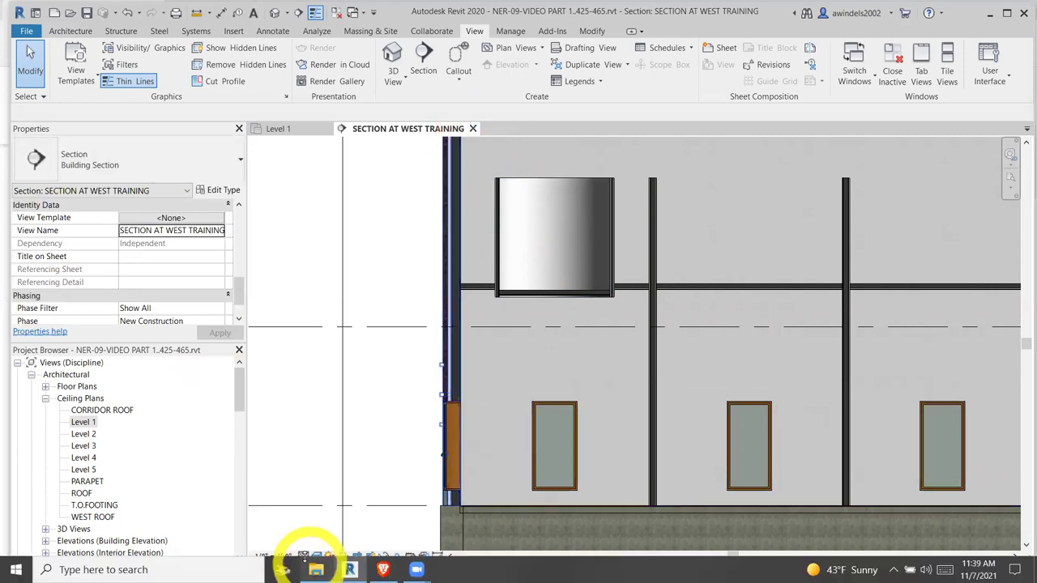
click(319, 557)
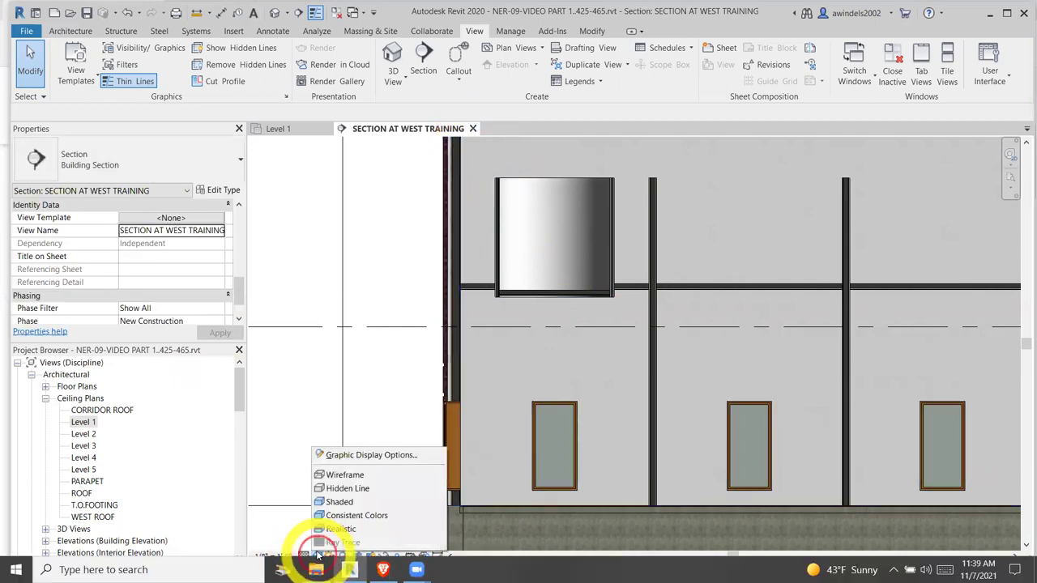
click(337, 490)
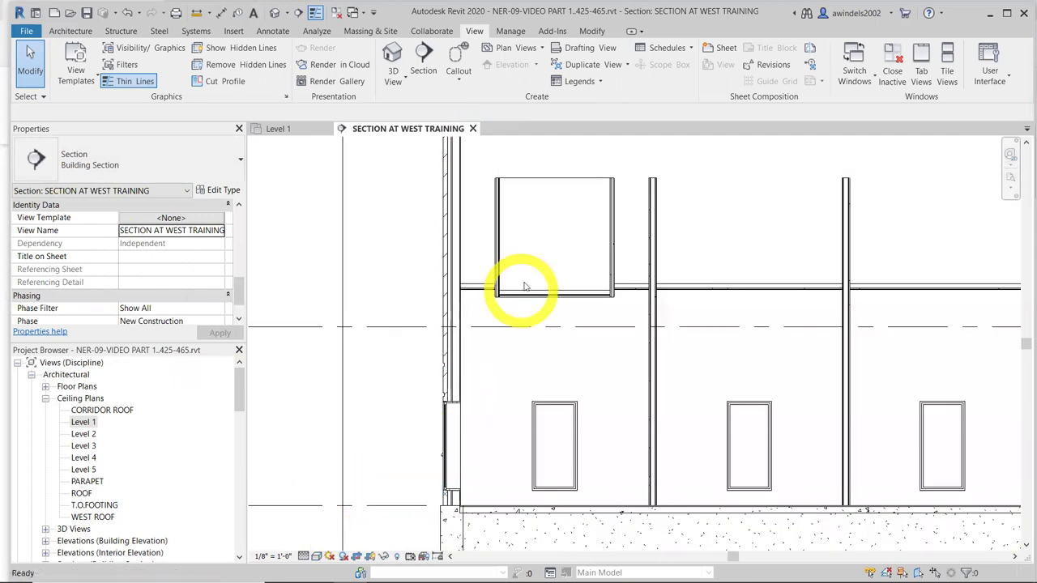
click(474, 128)
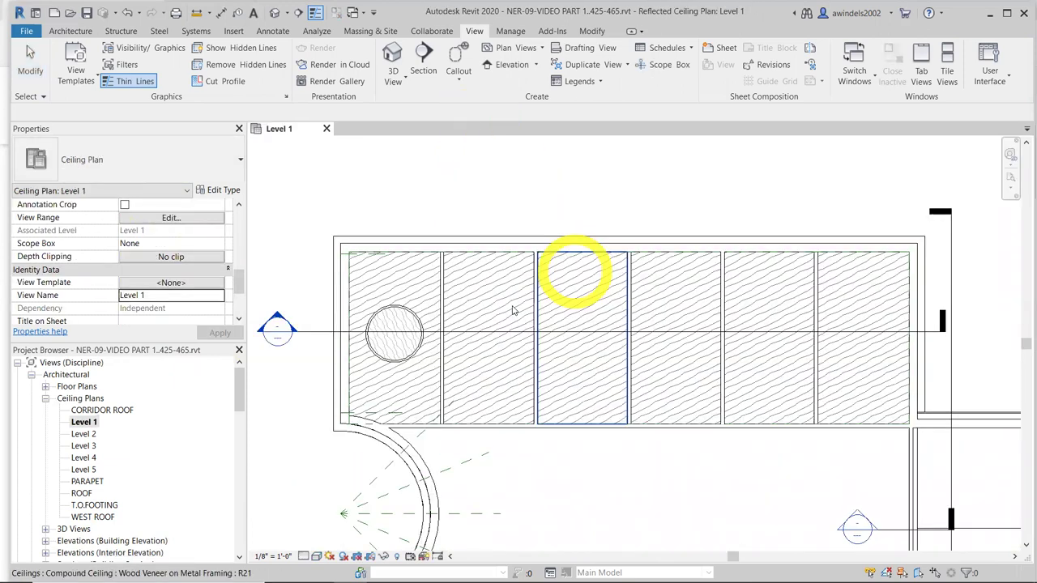
Pan the Level 1 ceiling plan and start the Architecture Component placement tool
scroll(504, 357, down, 2)
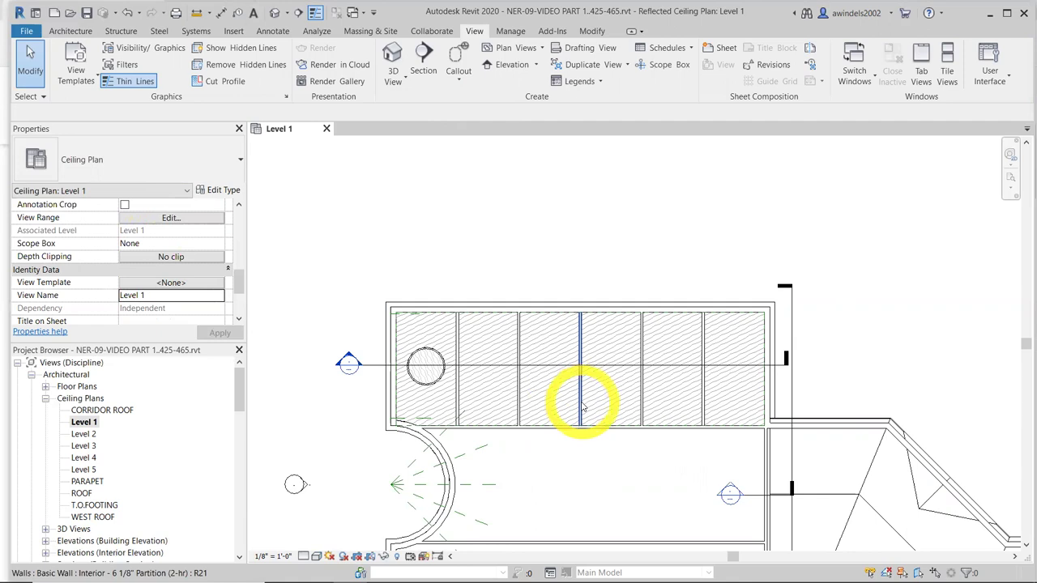
middle_drag(596, 409, 576, 336)
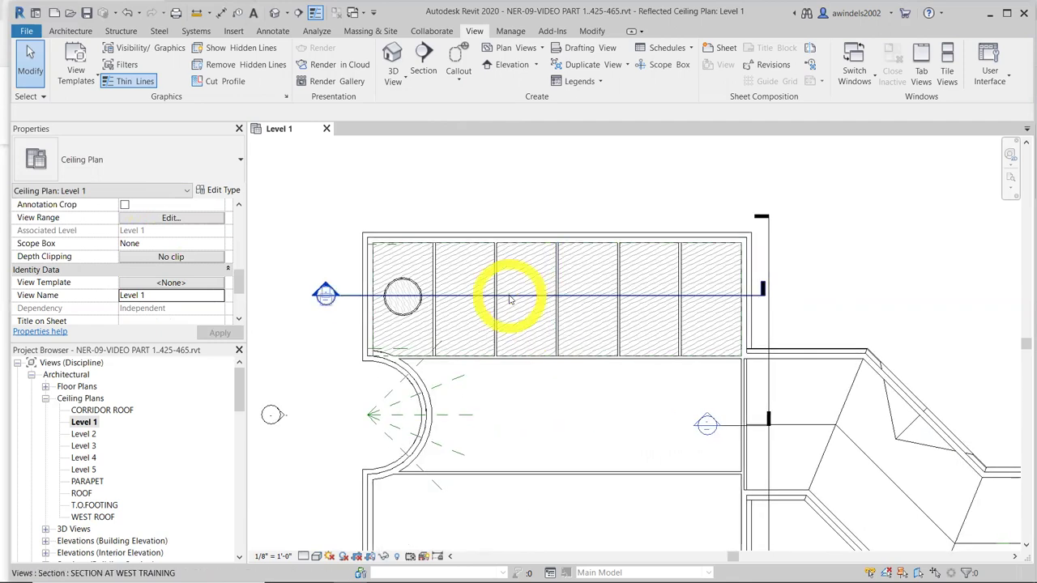
click(70, 31)
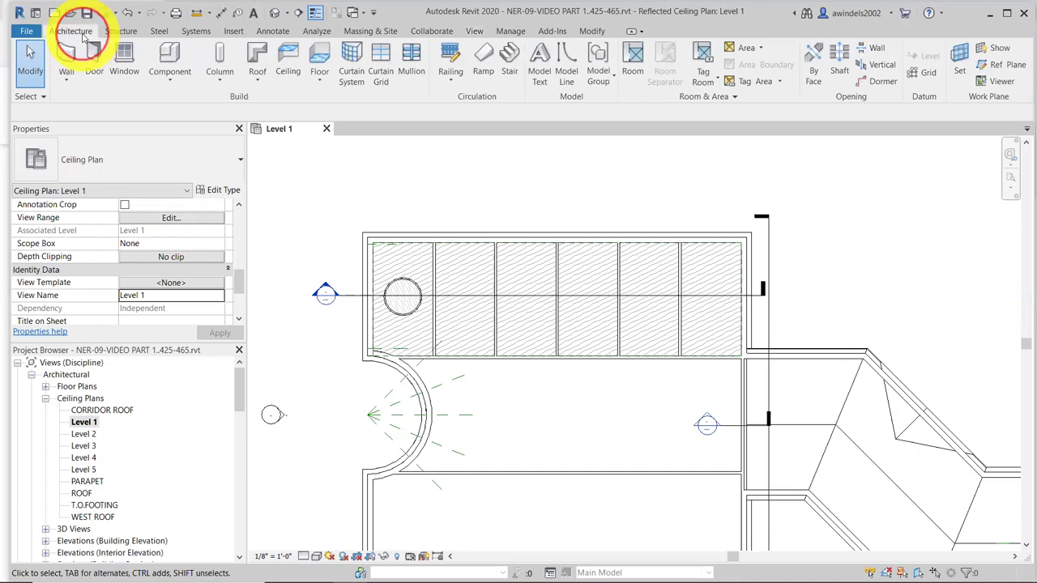
click(169, 53)
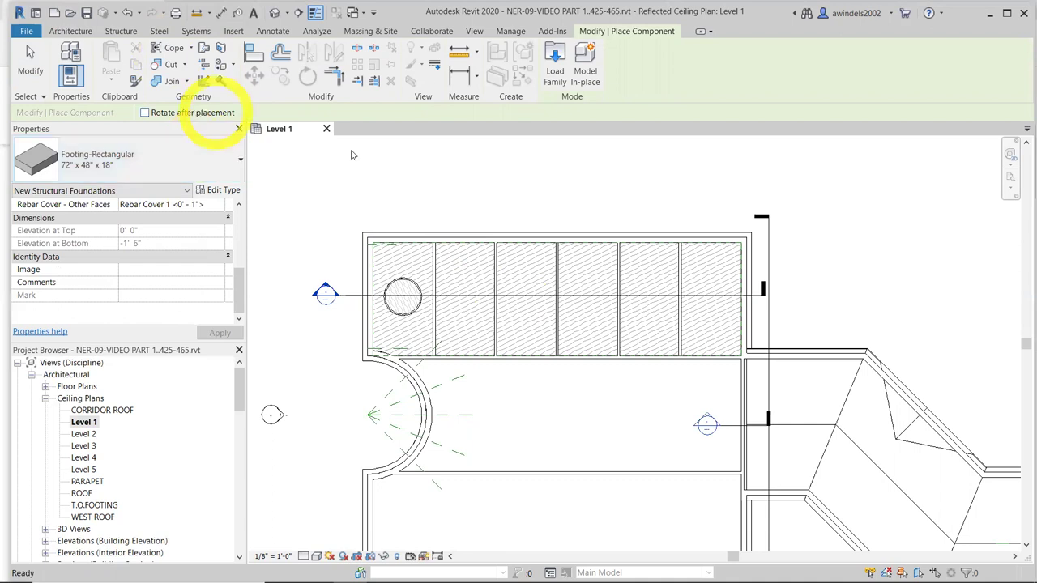
Load Pendant Light - Disk.rfa from the Lighting > Architectural > Internal family folder
click(549, 81)
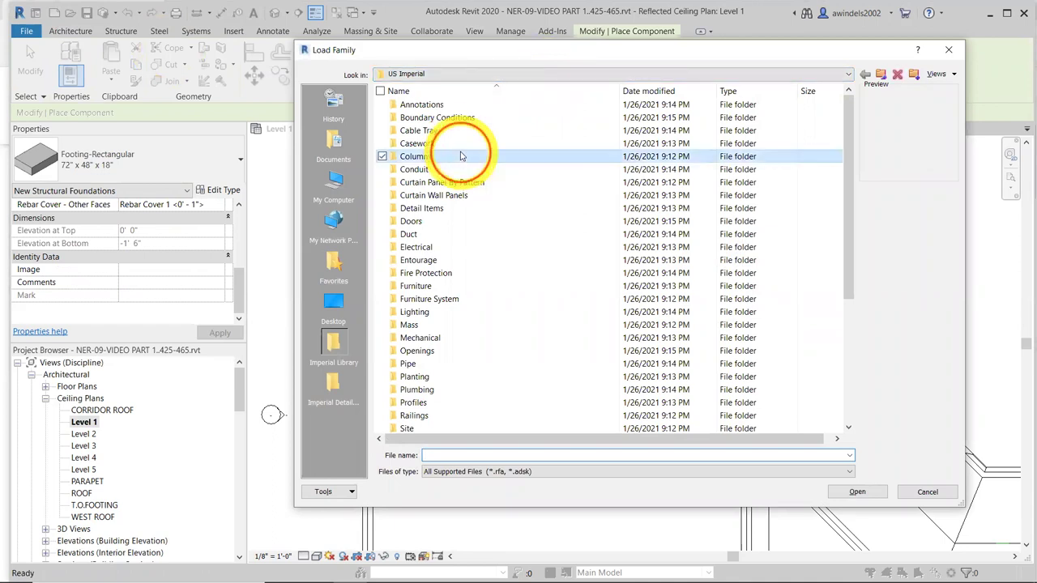
click(409, 312)
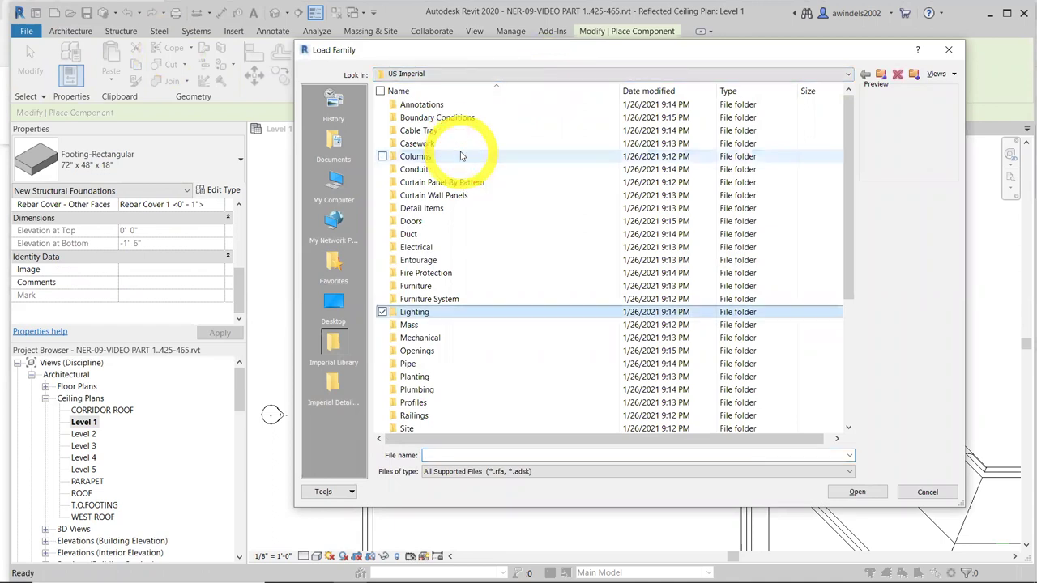
double_click(415, 312)
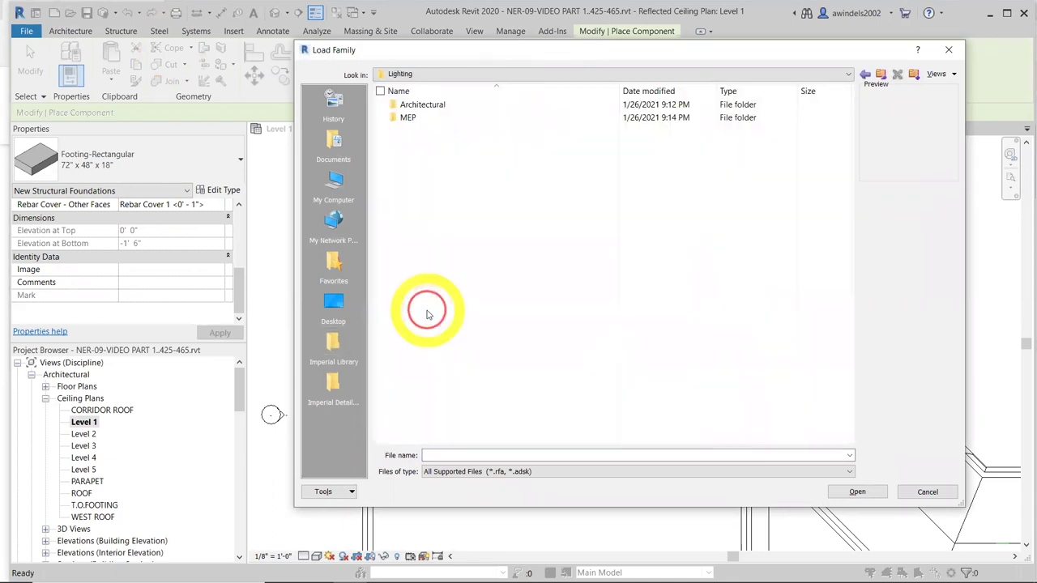
double_click(431, 108)
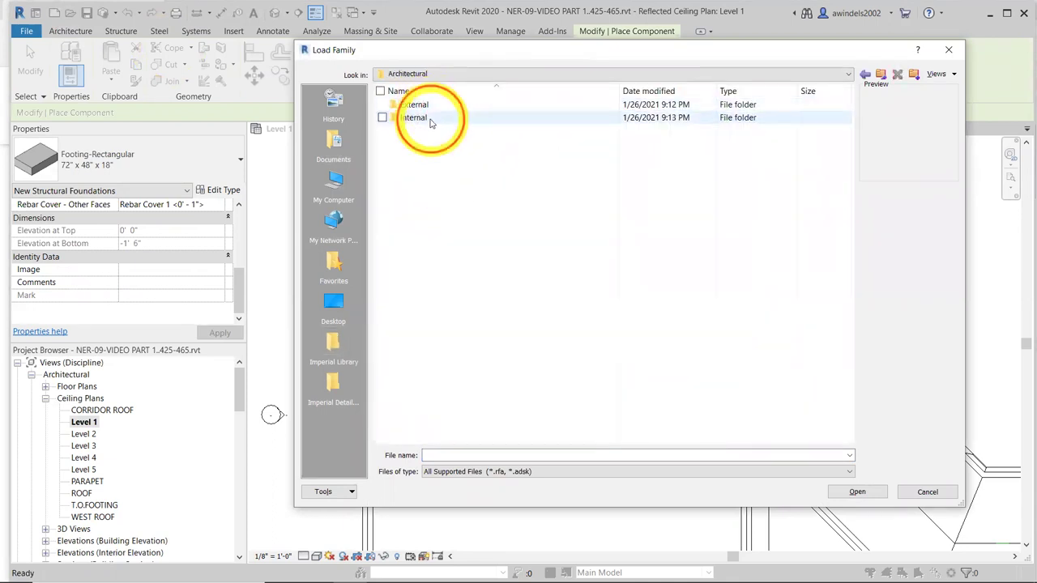
double_click(423, 119)
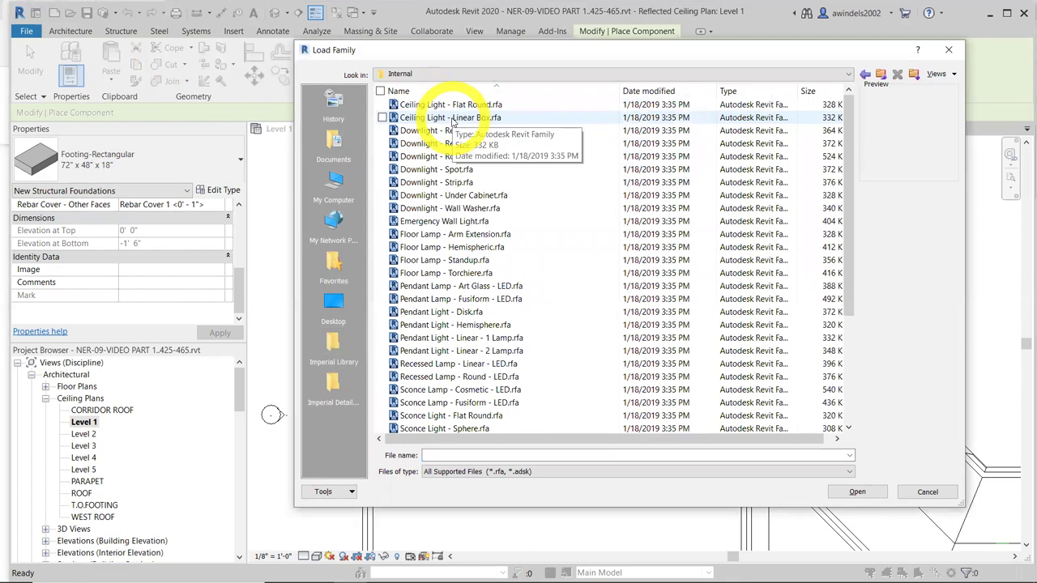
click(454, 119)
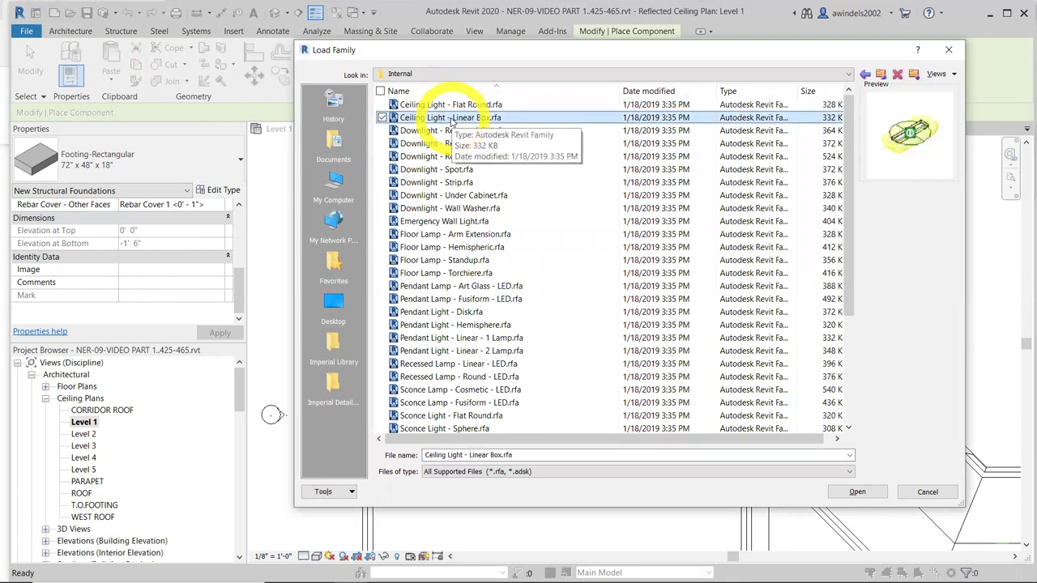
key(p)
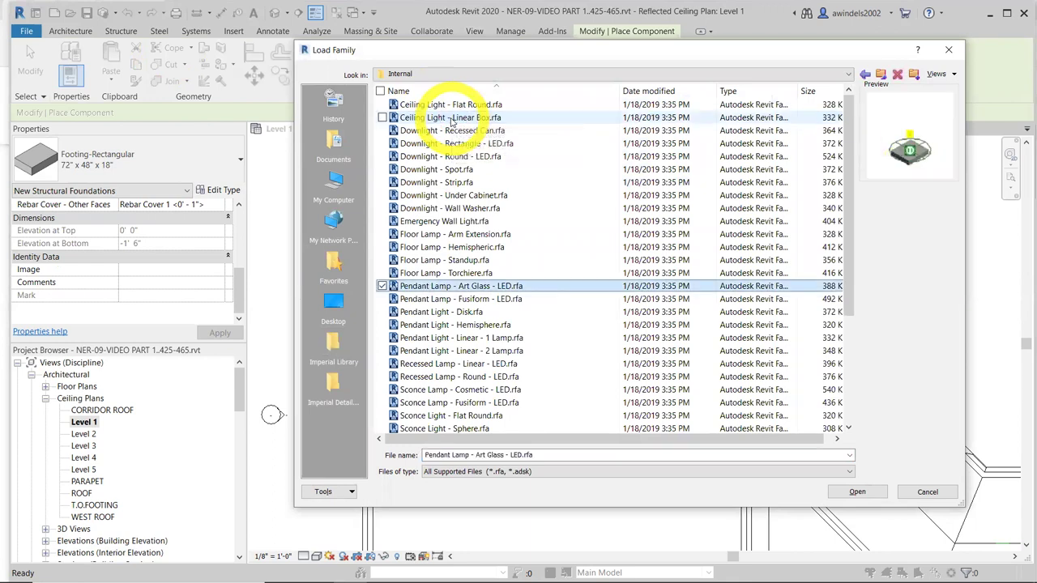
click(478, 314)
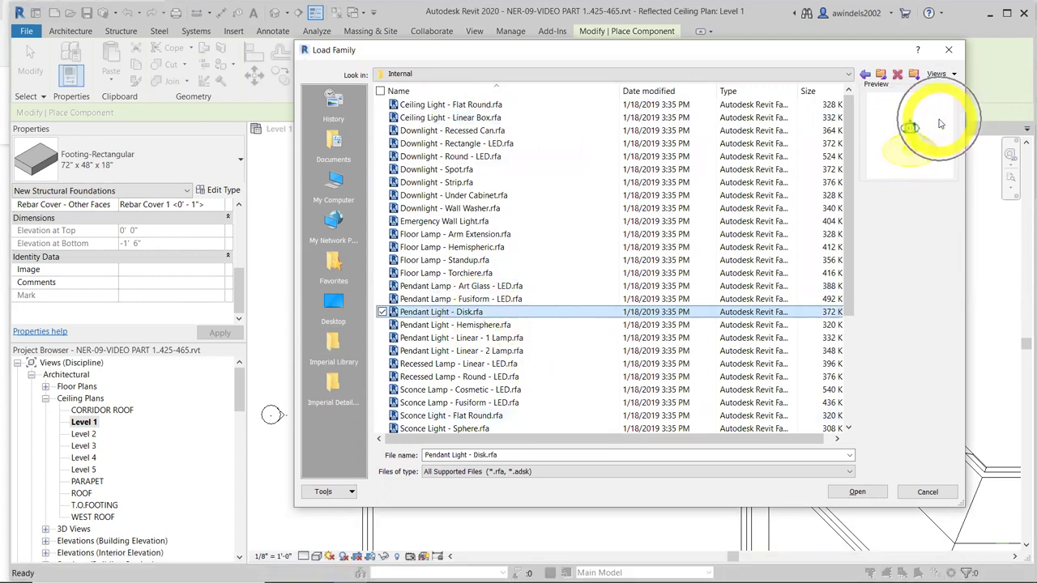
click(858, 492)
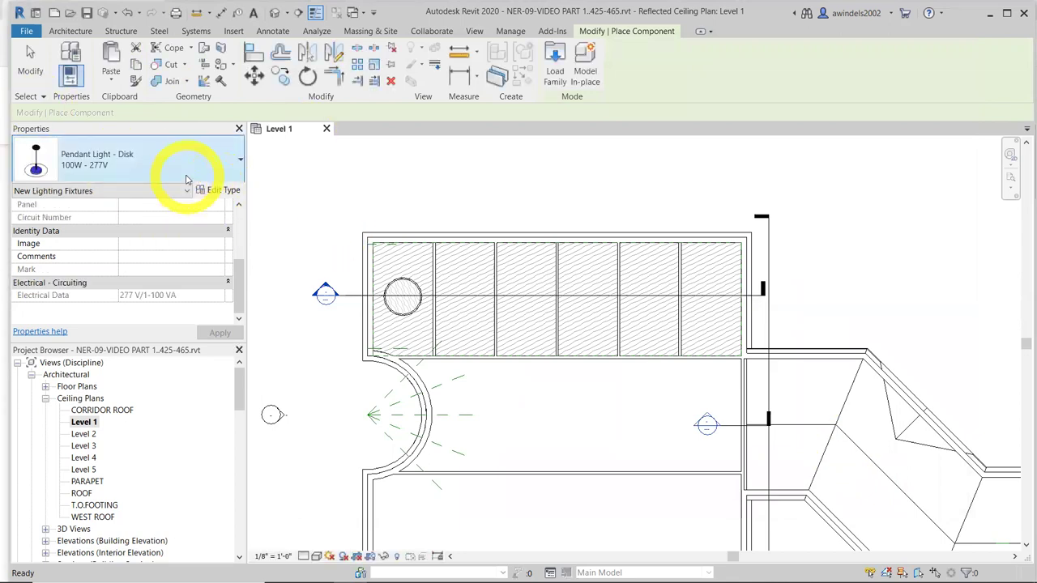
Review the fixture type list and keep the 100W - 277V type
click(139, 158)
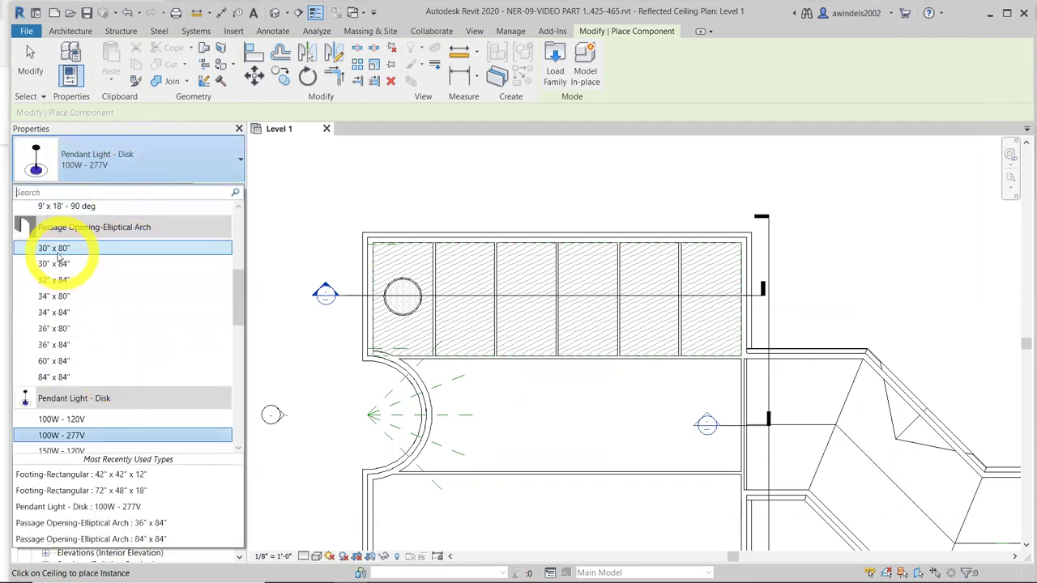
scroll(57, 254, down, 5)
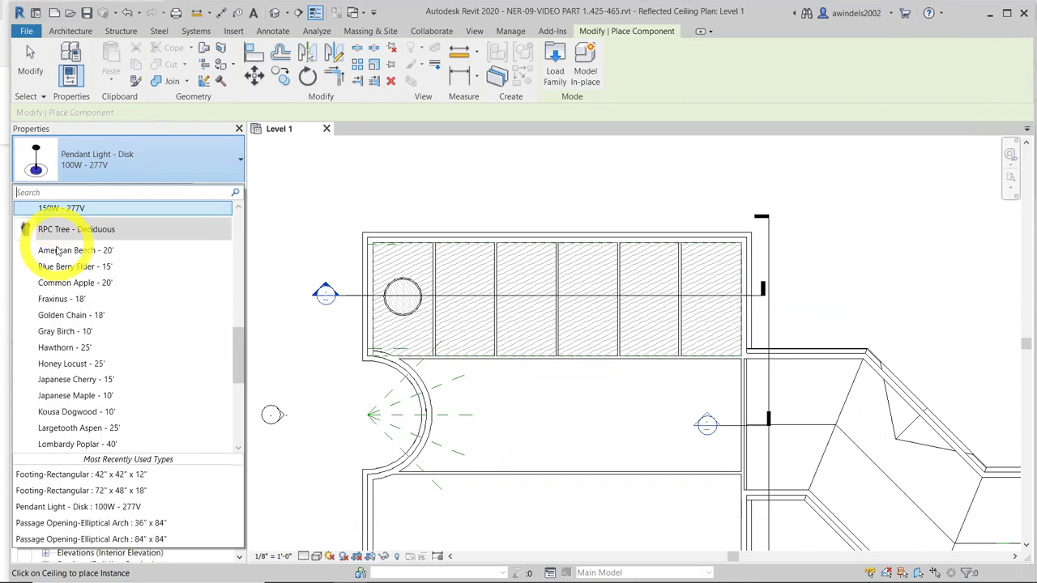
scroll(56, 255, down, 8)
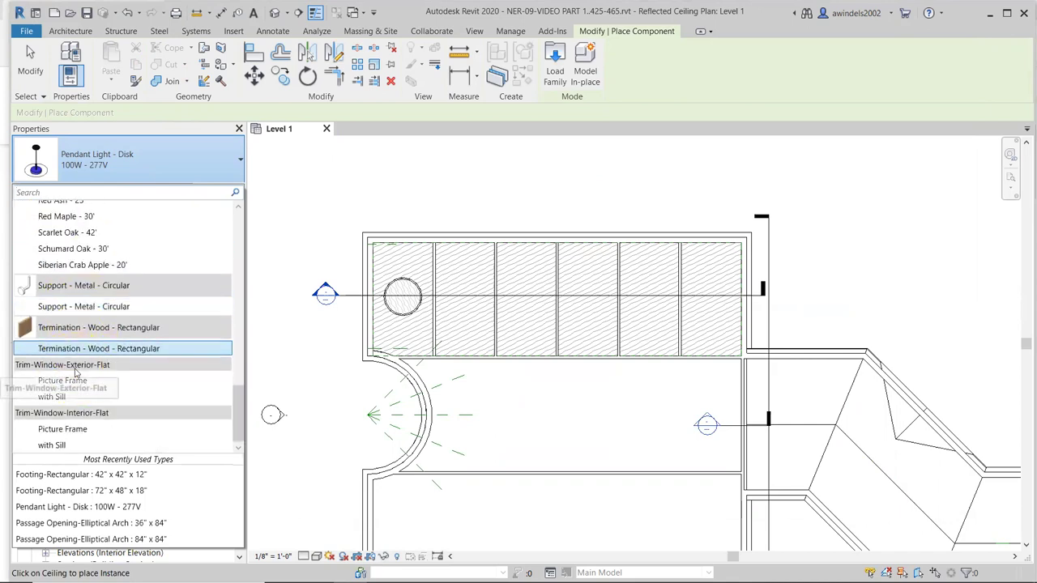
scroll(81, 369, up, 10)
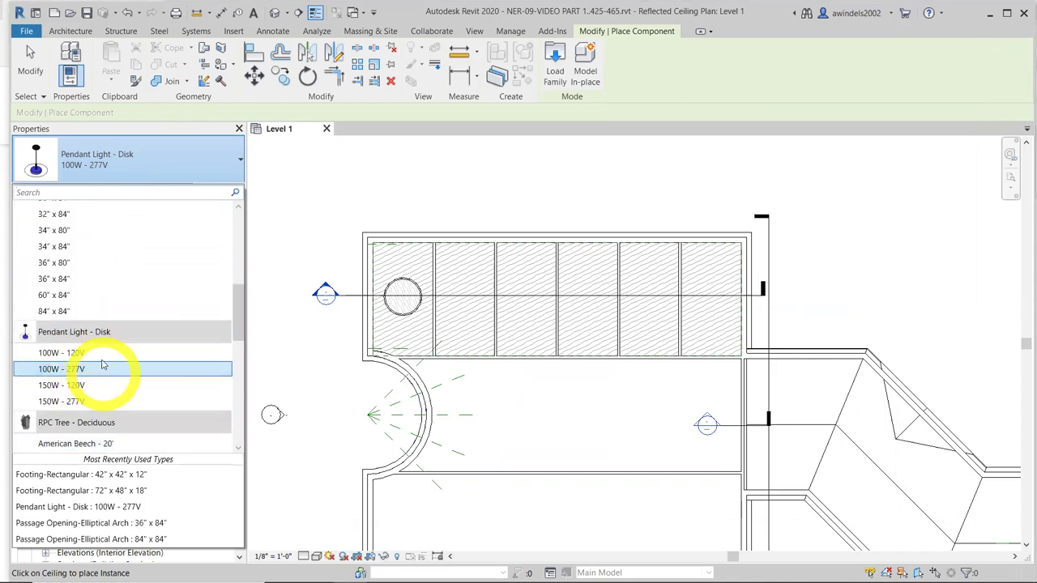
scroll(89, 345, up, 7)
scroll(81, 318, down, 3)
scroll(81, 318, down, 4)
key(Escape)
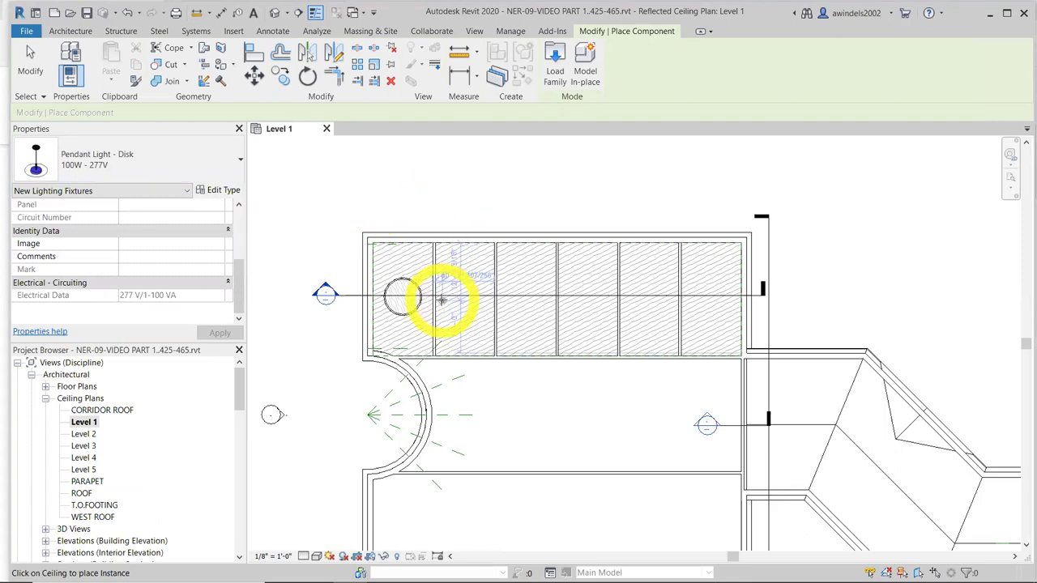
Place one pendant light inside the circular ceiling and select it
scroll(442, 300, up, 5)
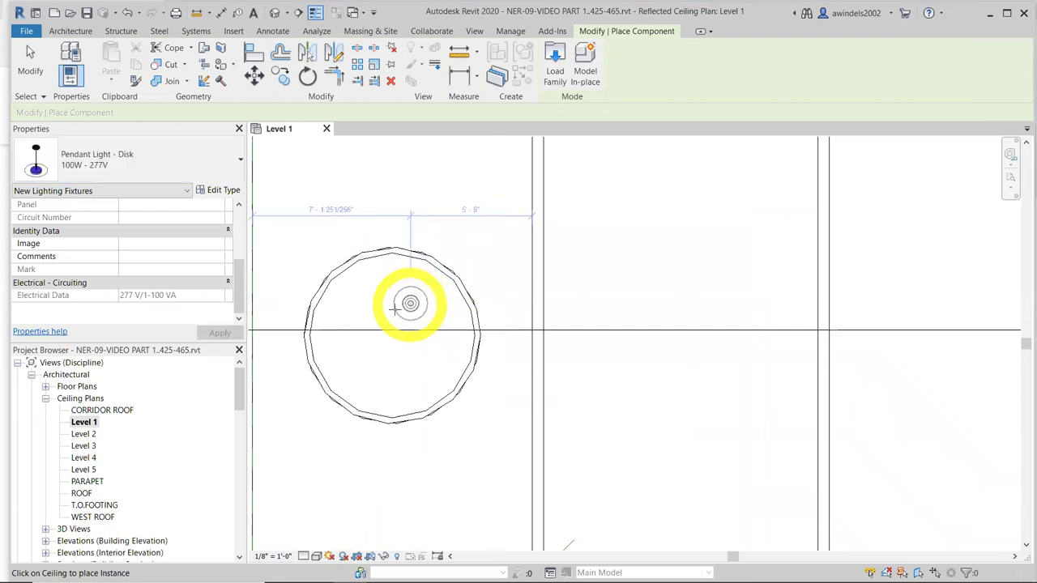
scroll(410, 304, up, 3)
click(410, 306)
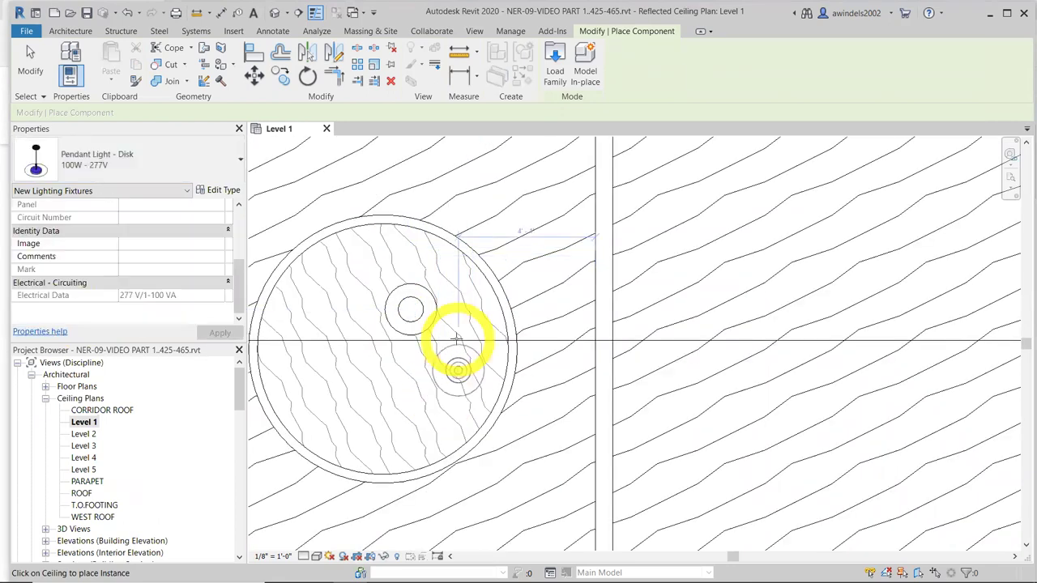
key(Escape)
key(Escape)
click(422, 316)
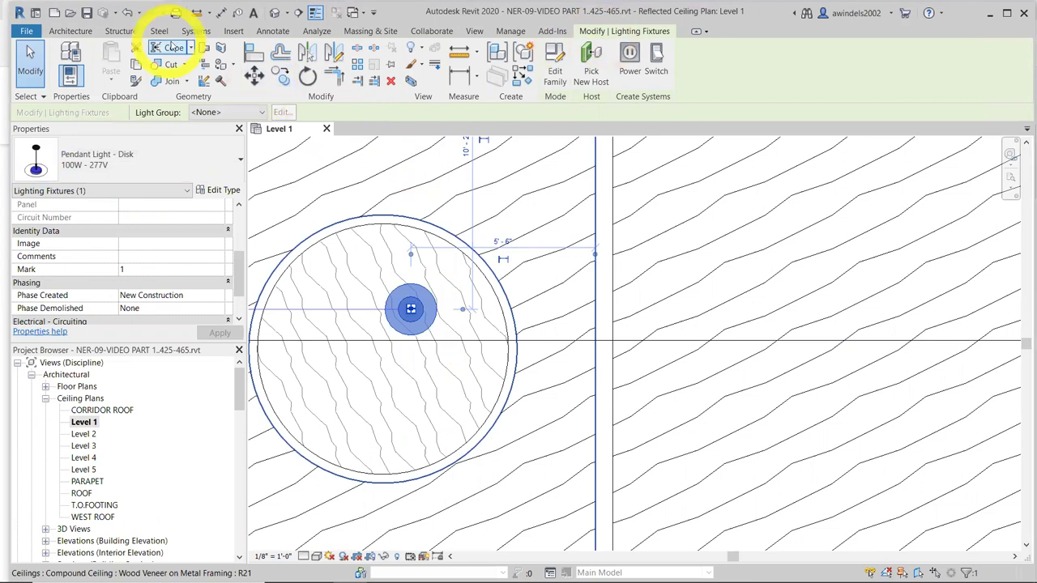
Move the pendant light from its centre to the circular wall's centre point
click(254, 75)
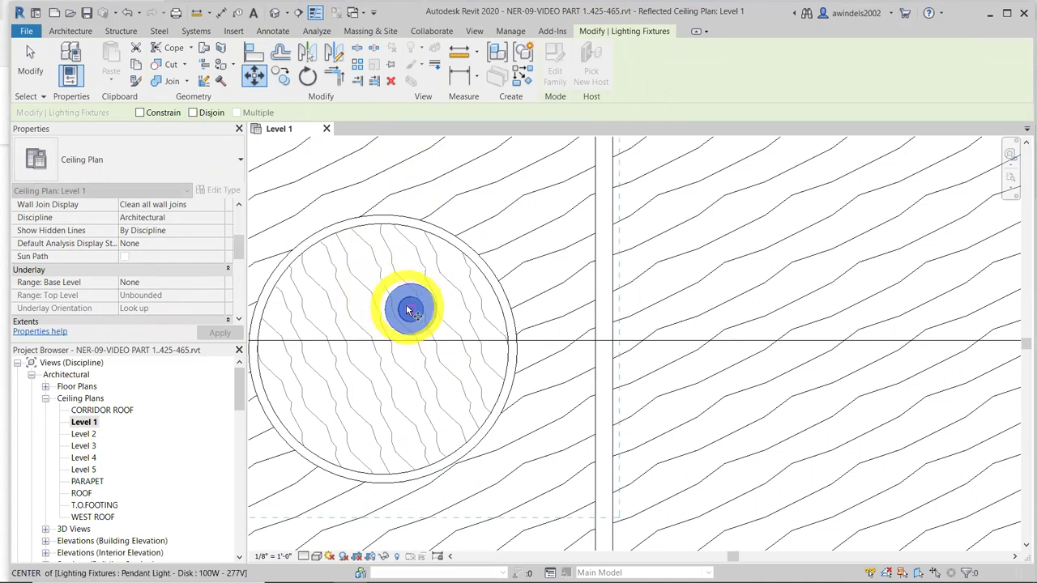
click(409, 309)
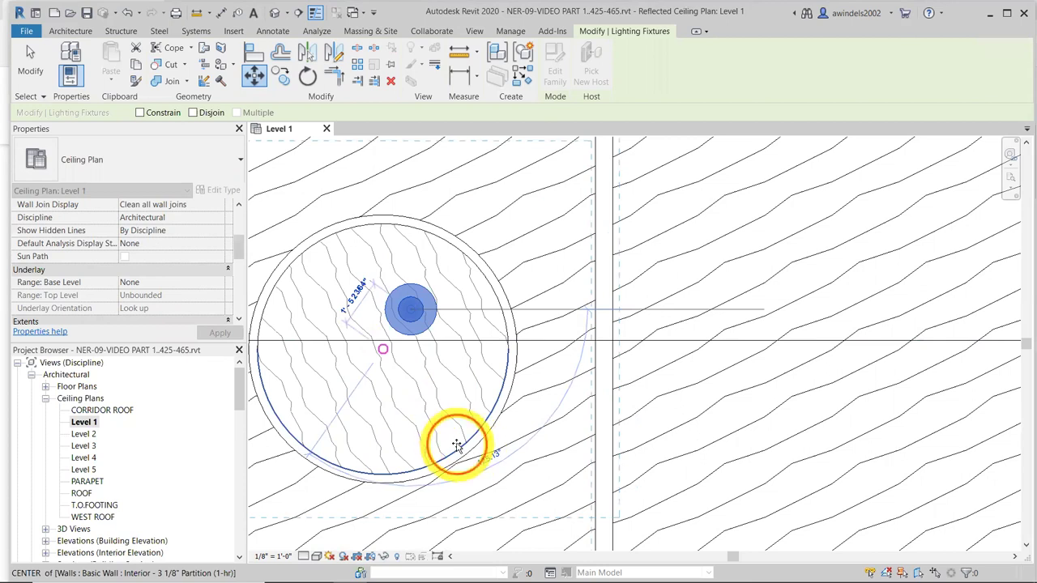
click(457, 445)
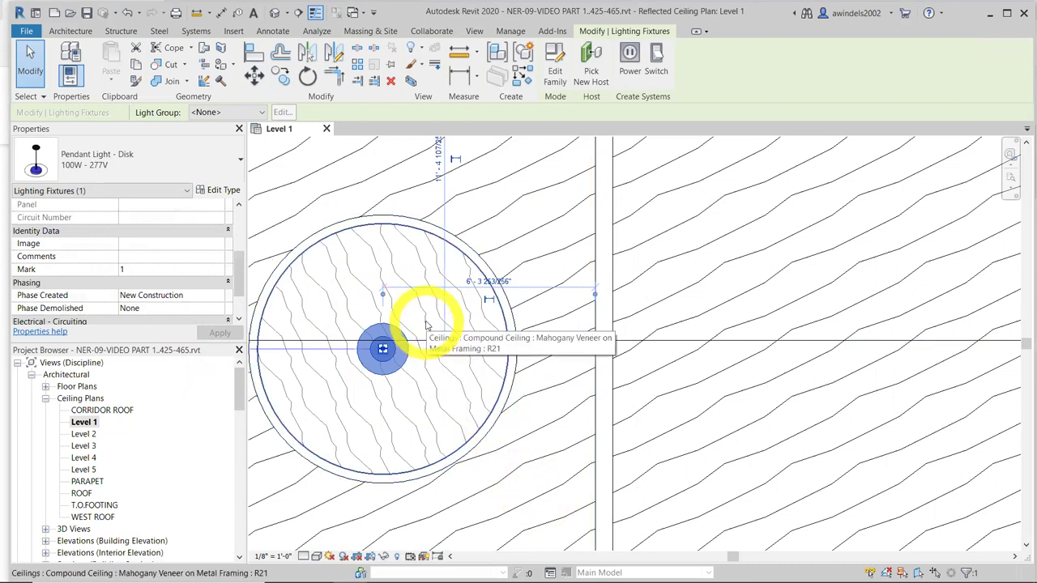
key(Escape)
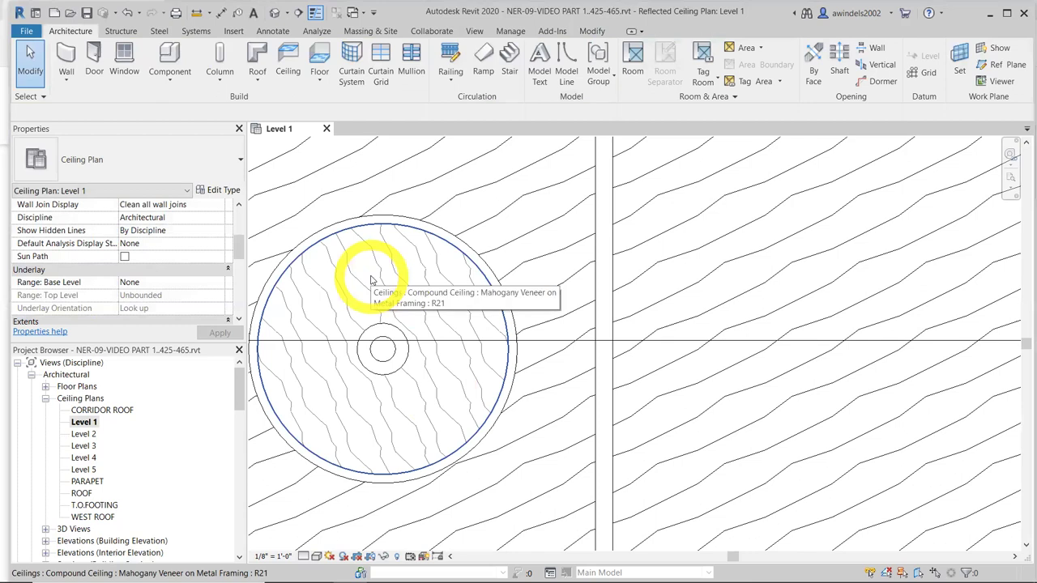
Select the pendant light, begin a copy from its centre, then cancel it
click(383, 350)
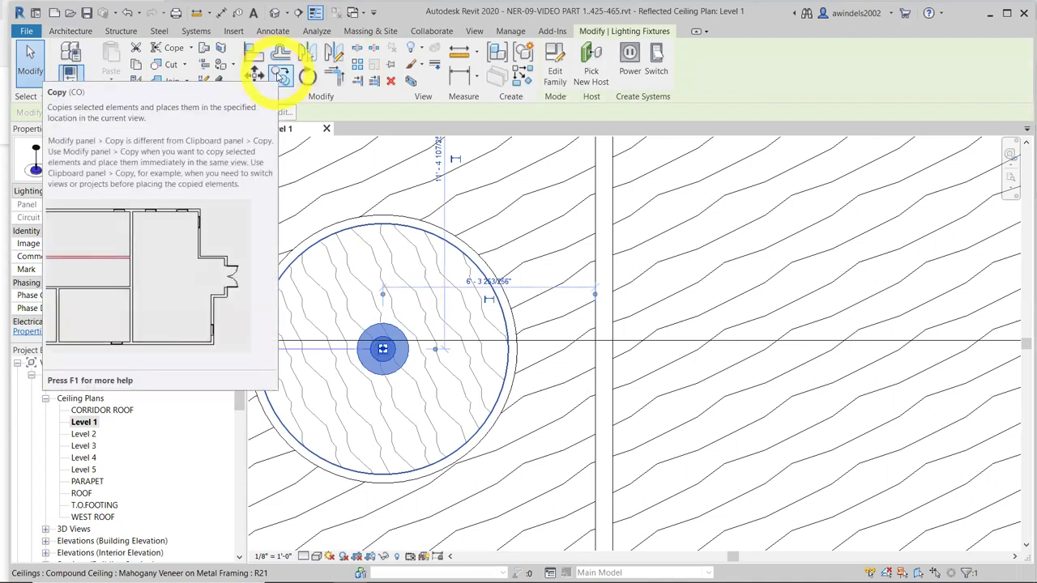
click(280, 76)
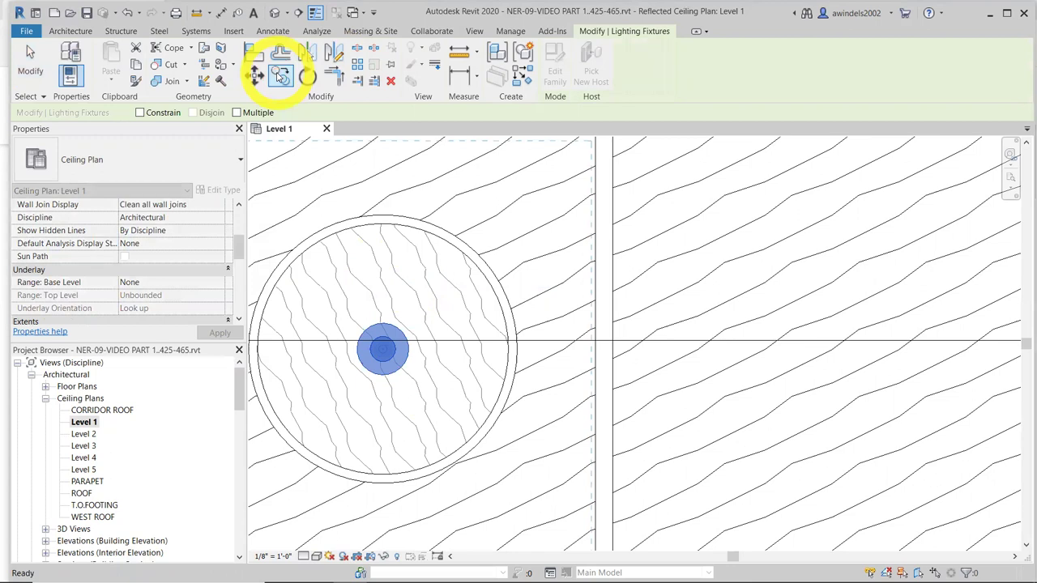
click(385, 348)
key(Escape)
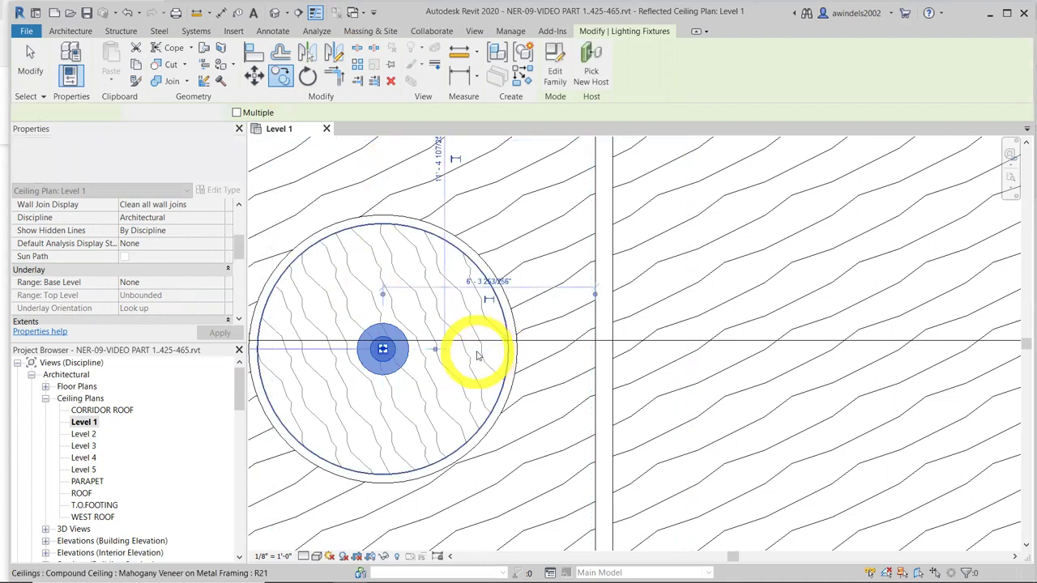
key(Escape)
scroll(694, 359, down, 3)
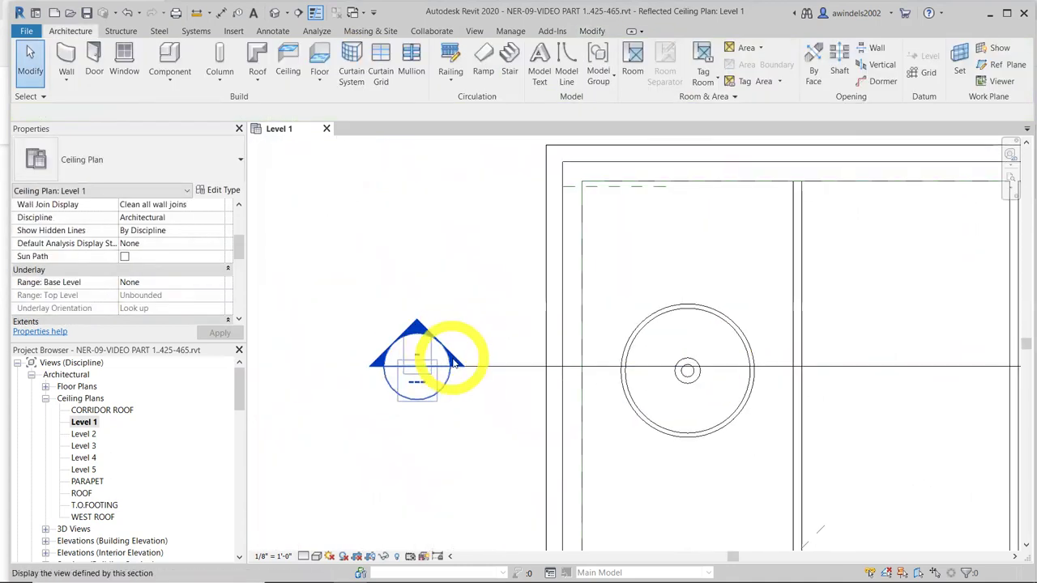
In the SECTION AT WEST TRAINING view, copy the pendant light 3 feet to the right
double_click(454, 362)
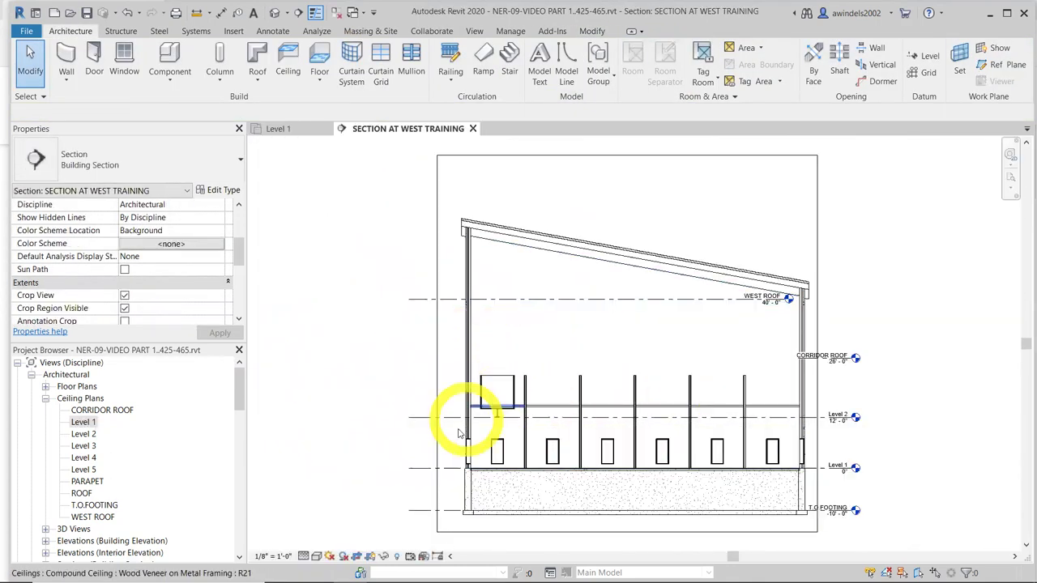
scroll(530, 419, up, 5)
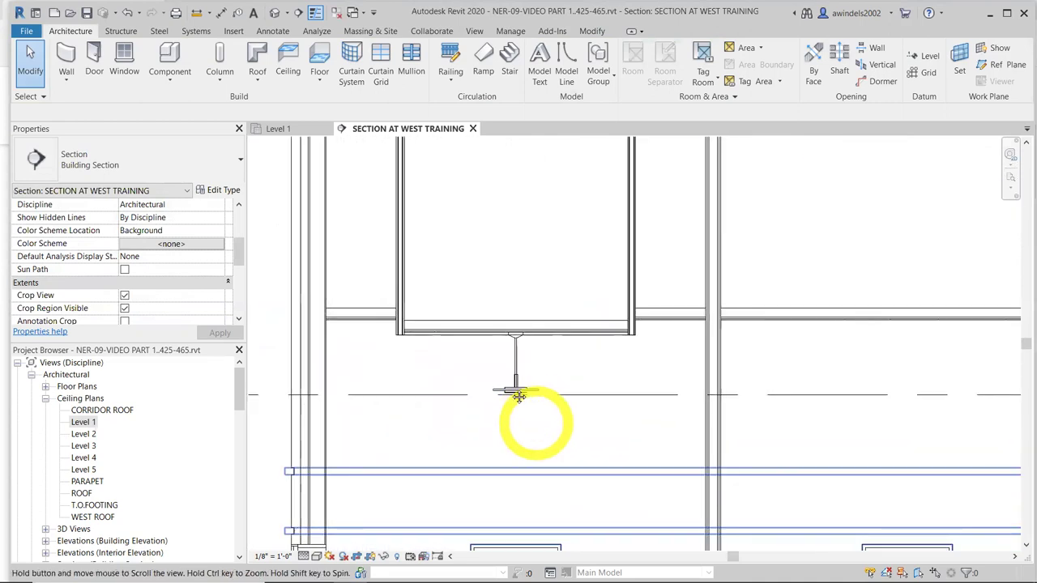
middle_drag(519, 395, 489, 361)
click(492, 356)
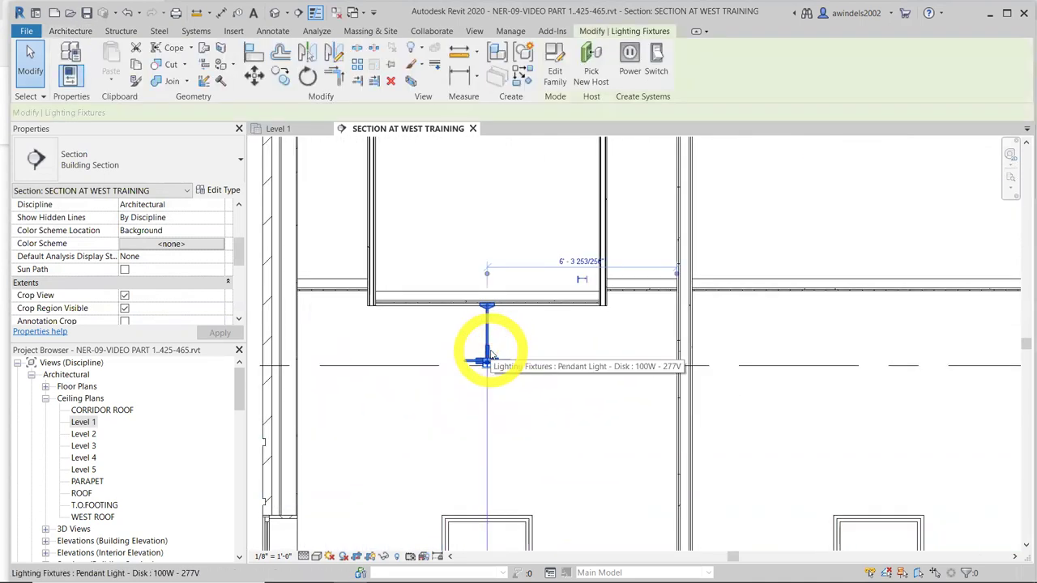
scroll(574, 348, up, 2)
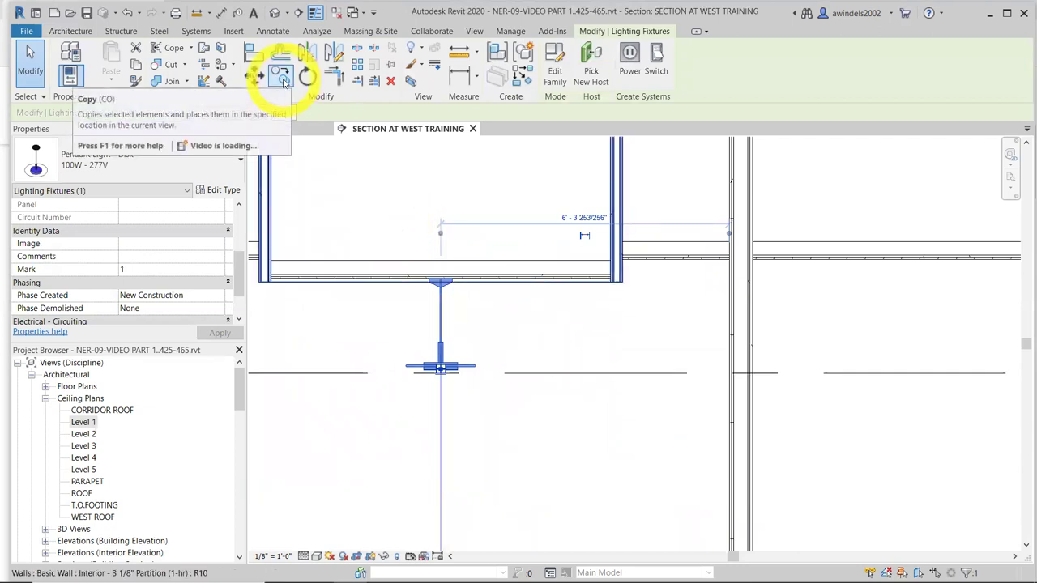
click(282, 78)
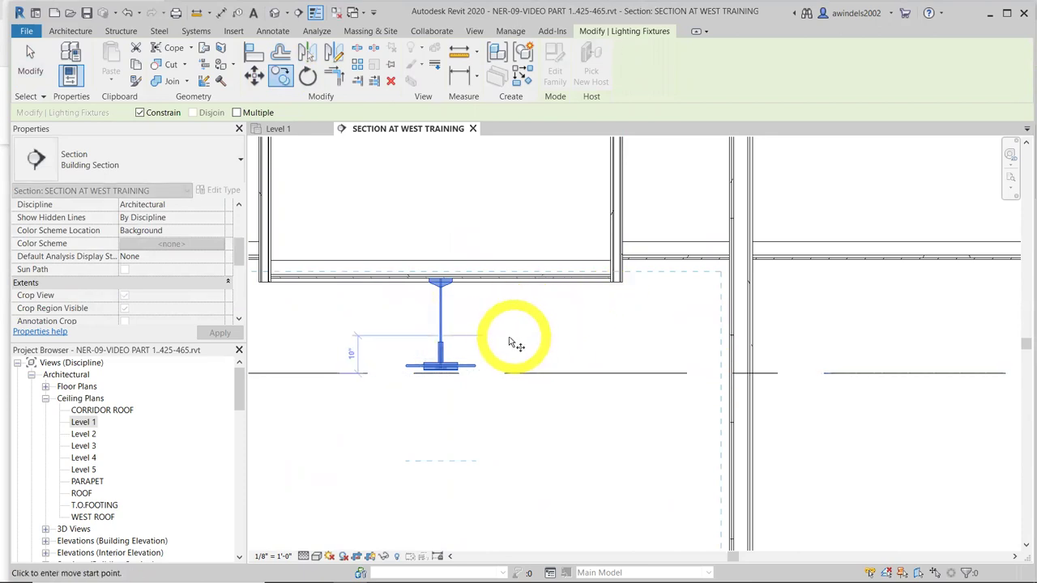
click(458, 284)
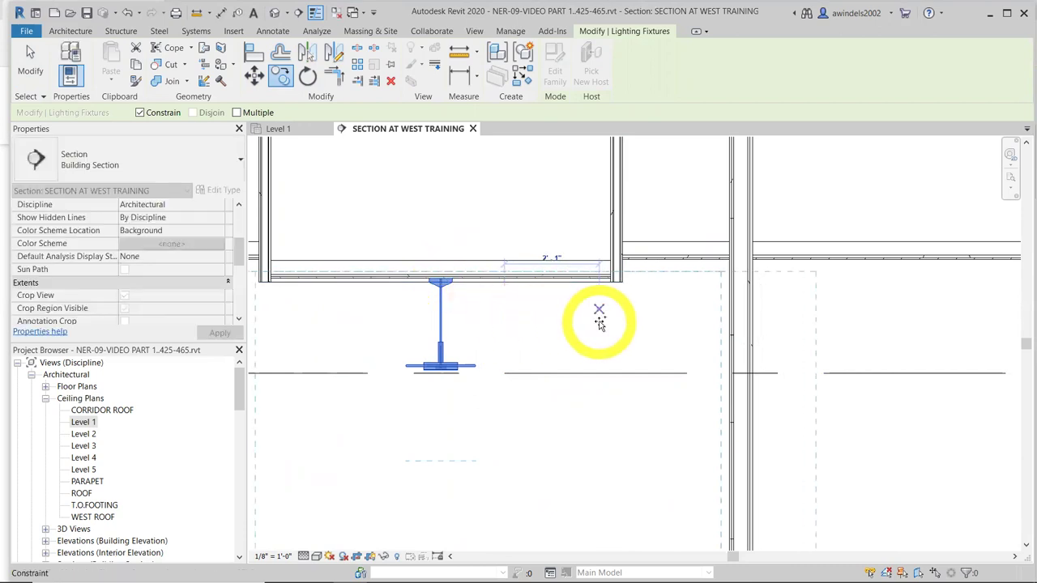
text(3)
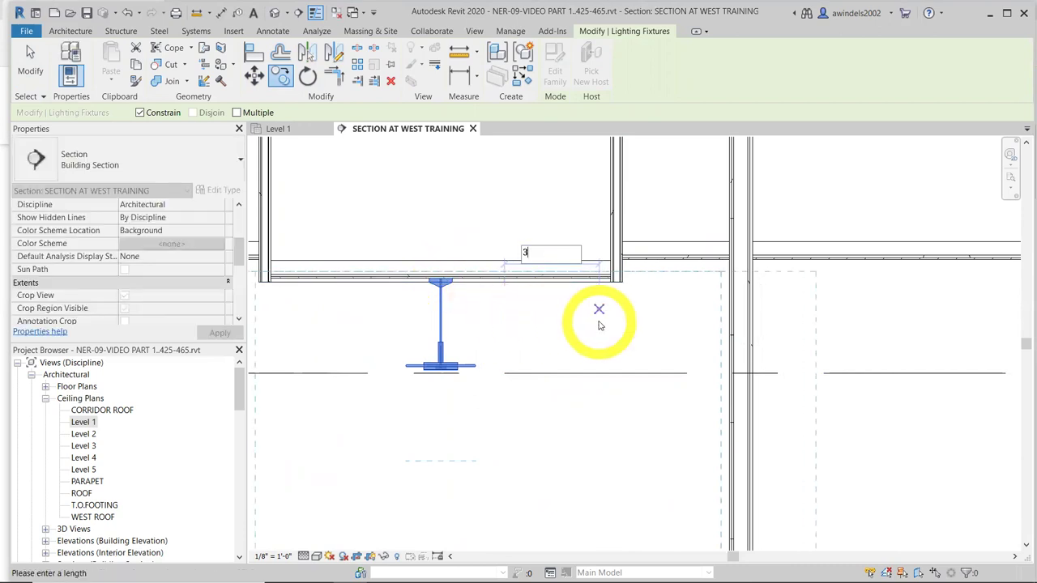
key(Return)
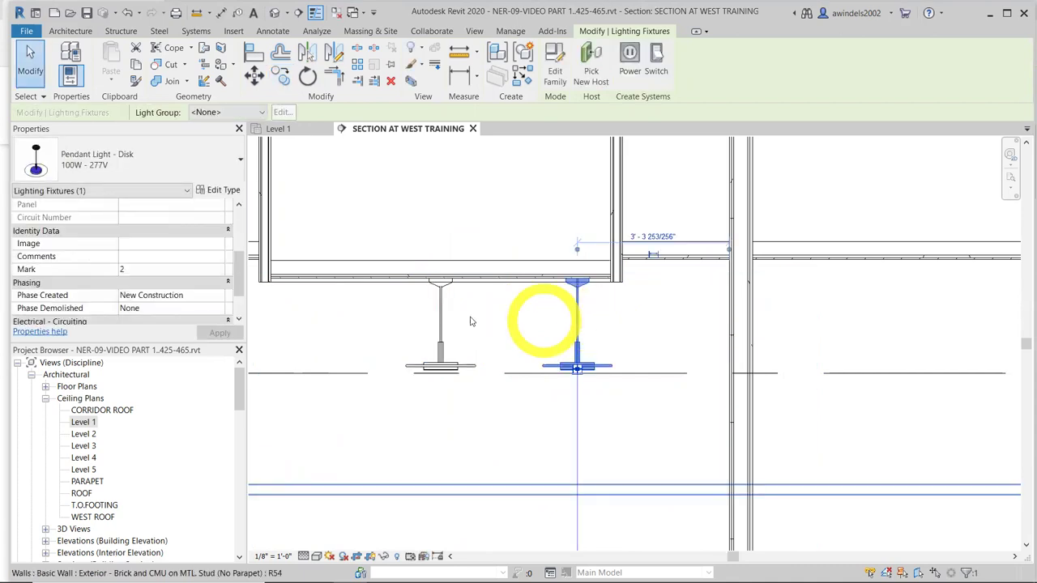
click(432, 322)
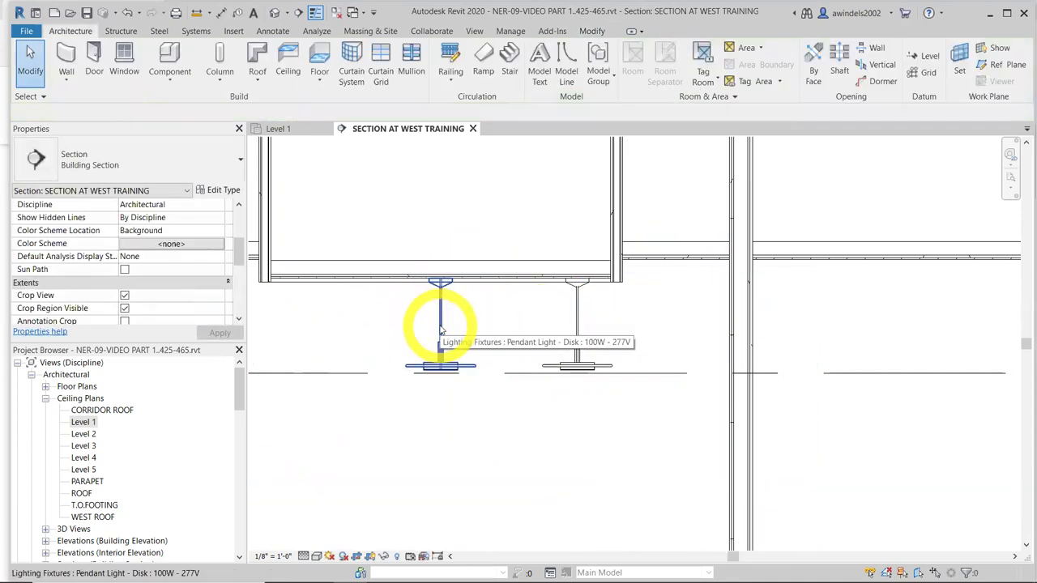
Move the original left pendant light 3 feet to the left
click(440, 328)
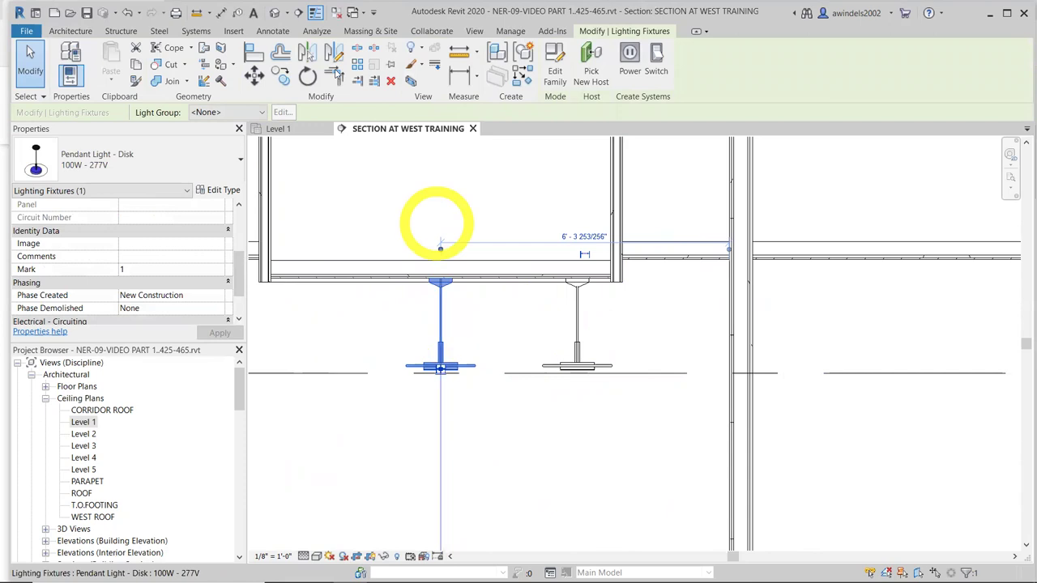
click(281, 76)
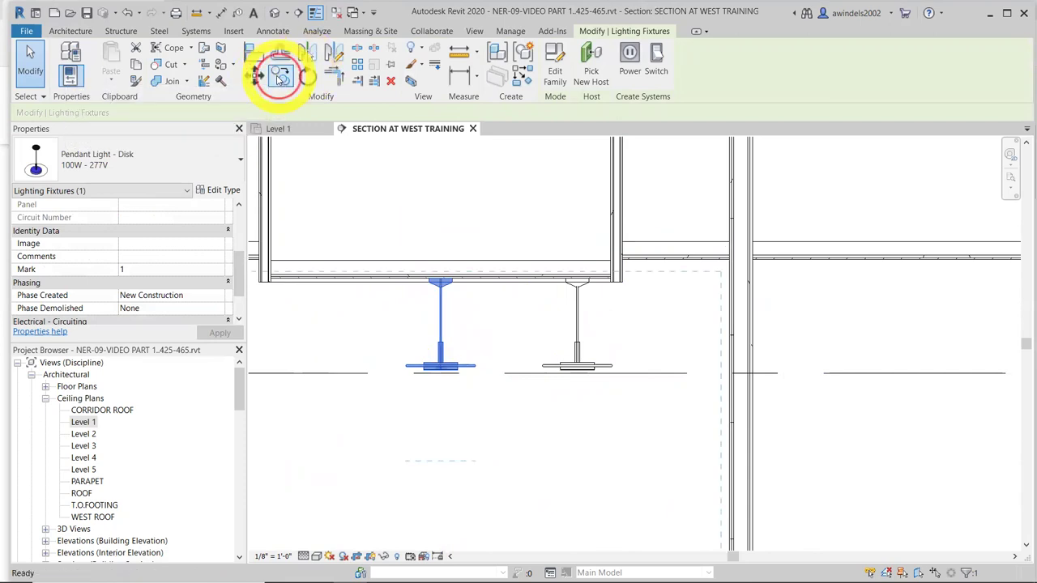
click(402, 332)
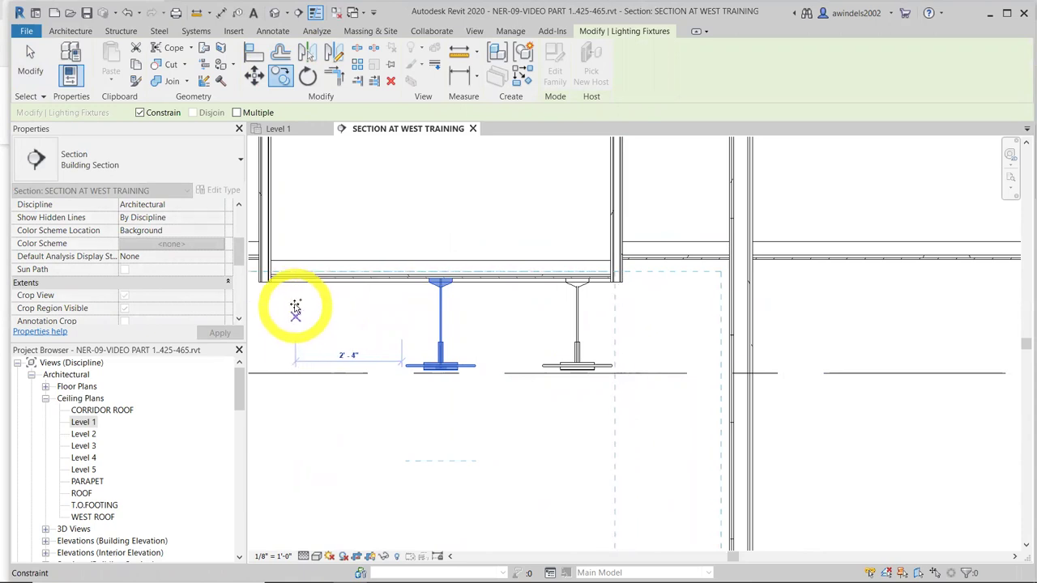
text(3)
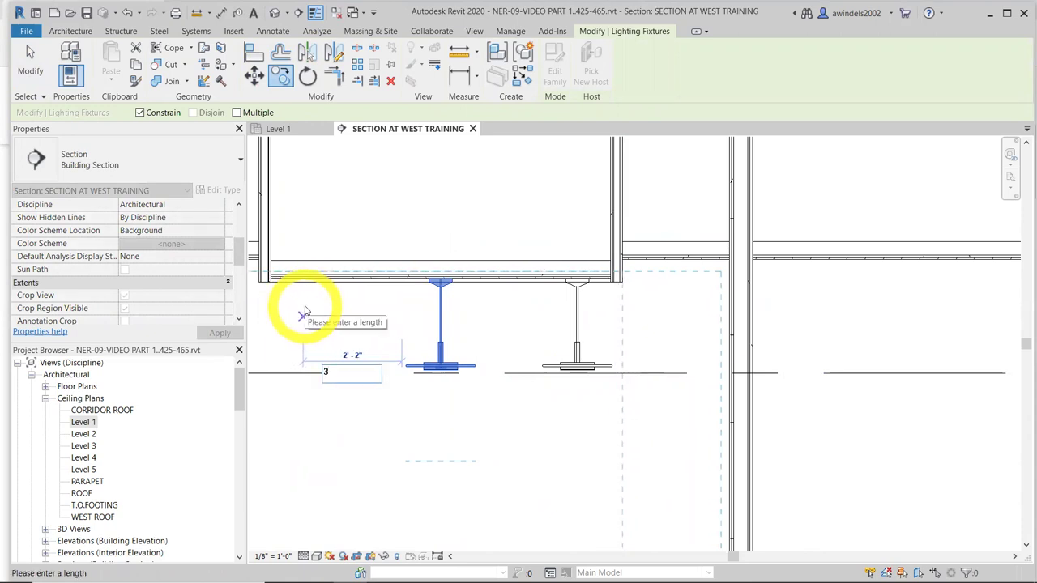
key(Return)
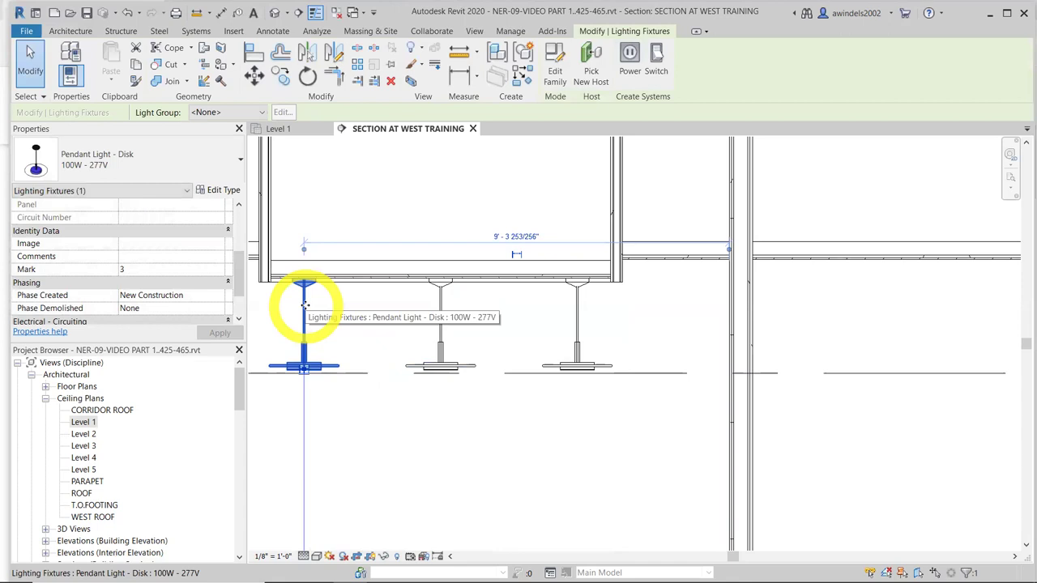
key(Escape)
scroll(385, 320, down, 4)
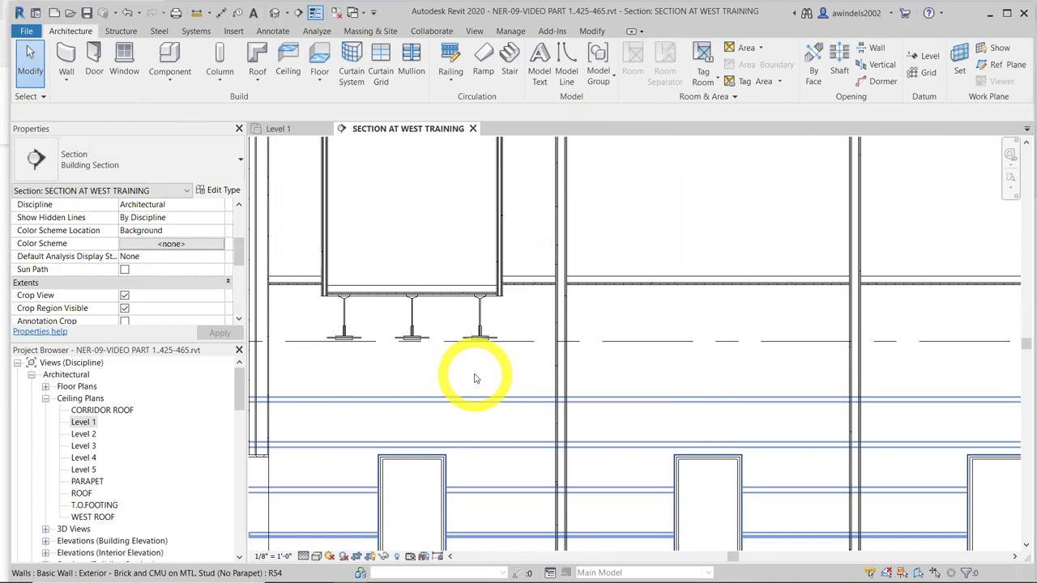
In the Level 1 ceiling plan, select the left and right pendant lights
click(295, 128)
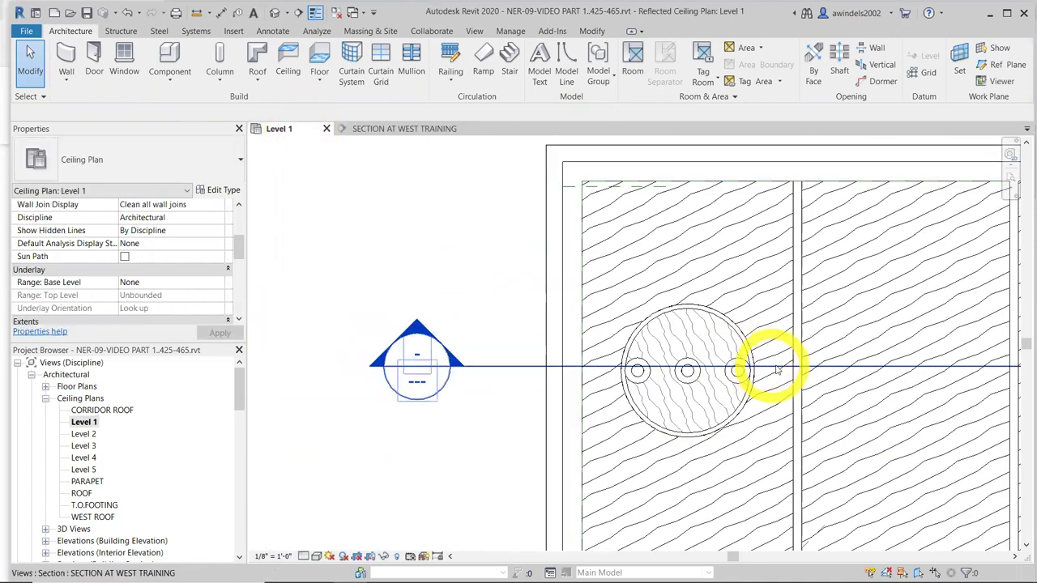
click(637, 371)
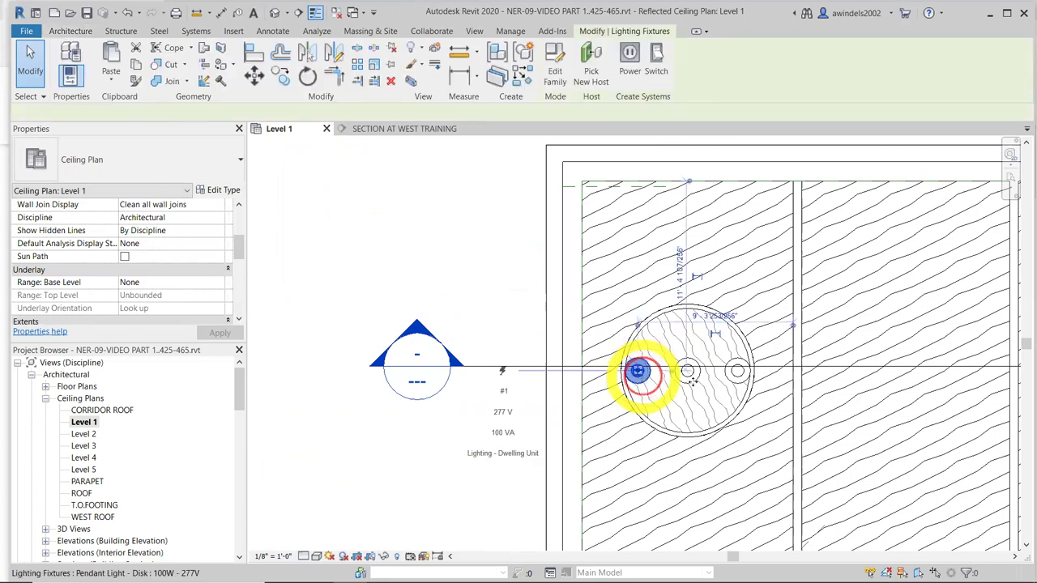
ctrl+click(737, 371)
scroll(792, 391, up, 1)
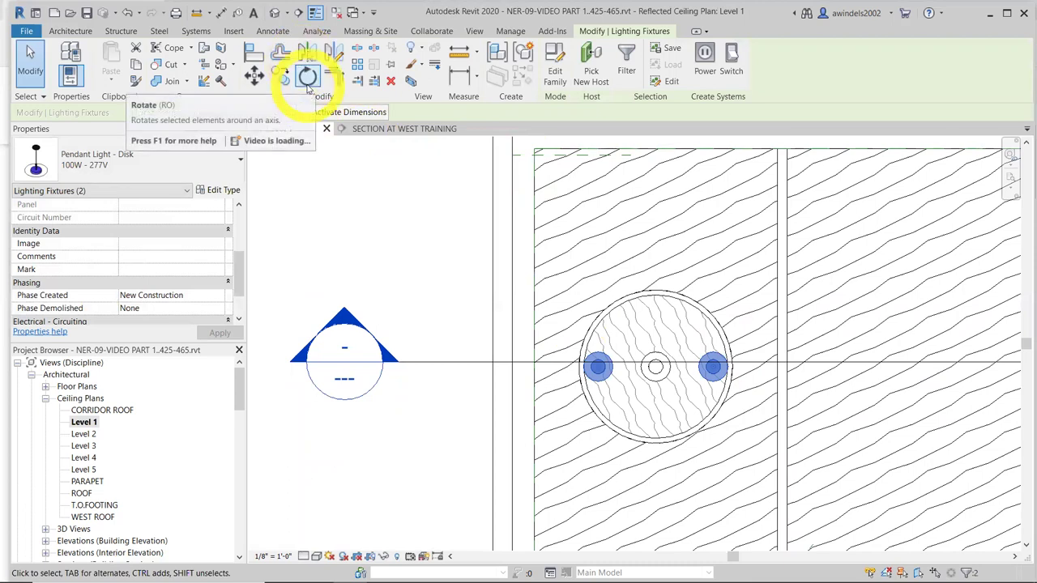
Rotate copies of both lights 90° about the round ceiling's centre
click(309, 77)
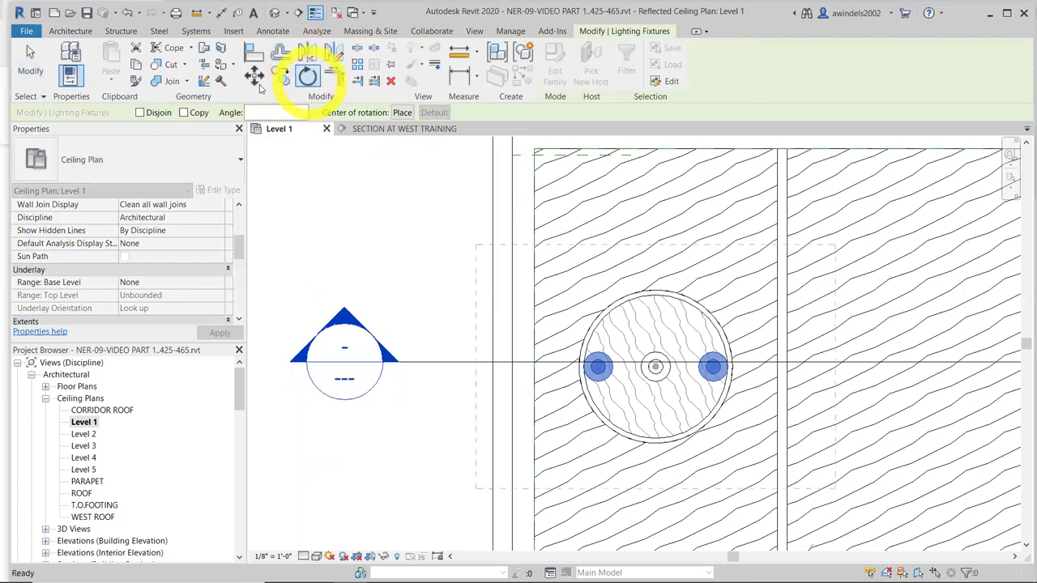
click(184, 114)
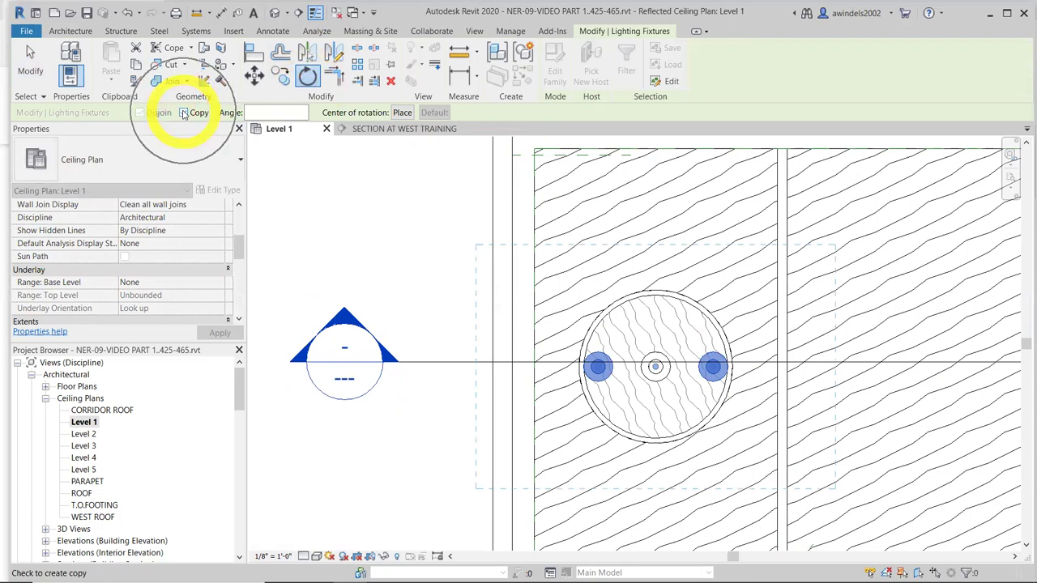
click(704, 367)
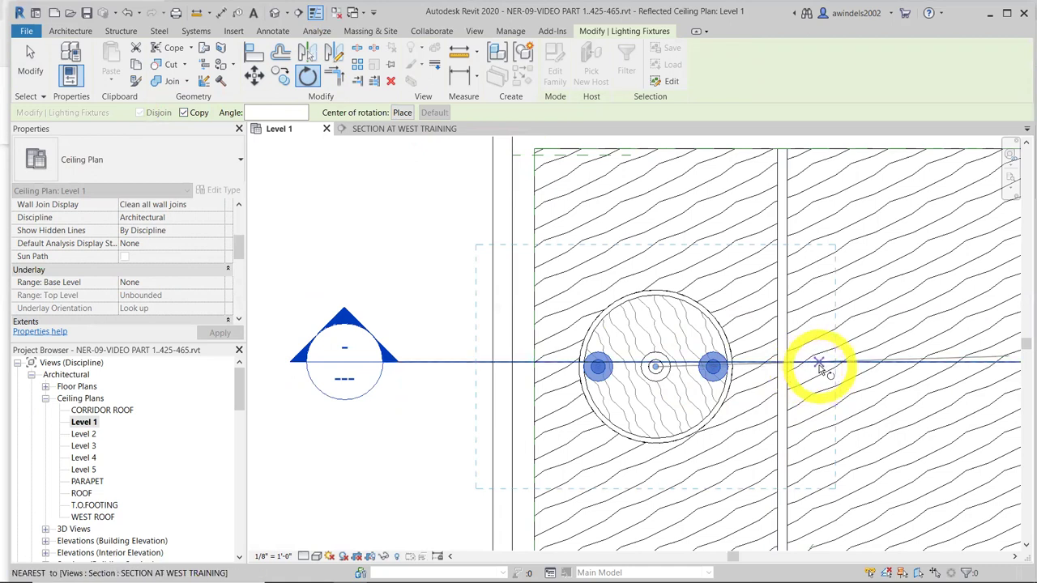
scroll(820, 368, up, 2)
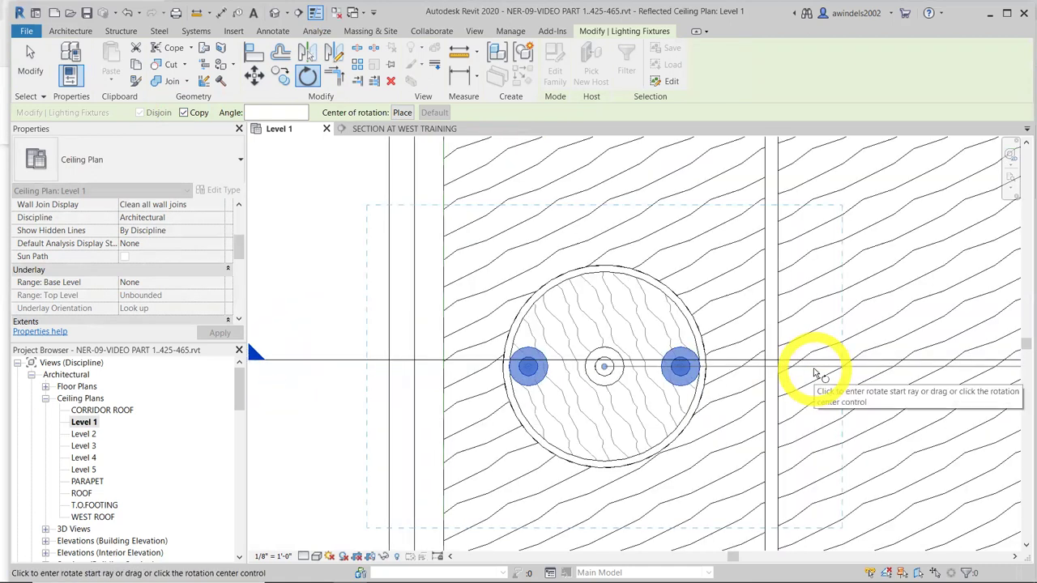
click(812, 365)
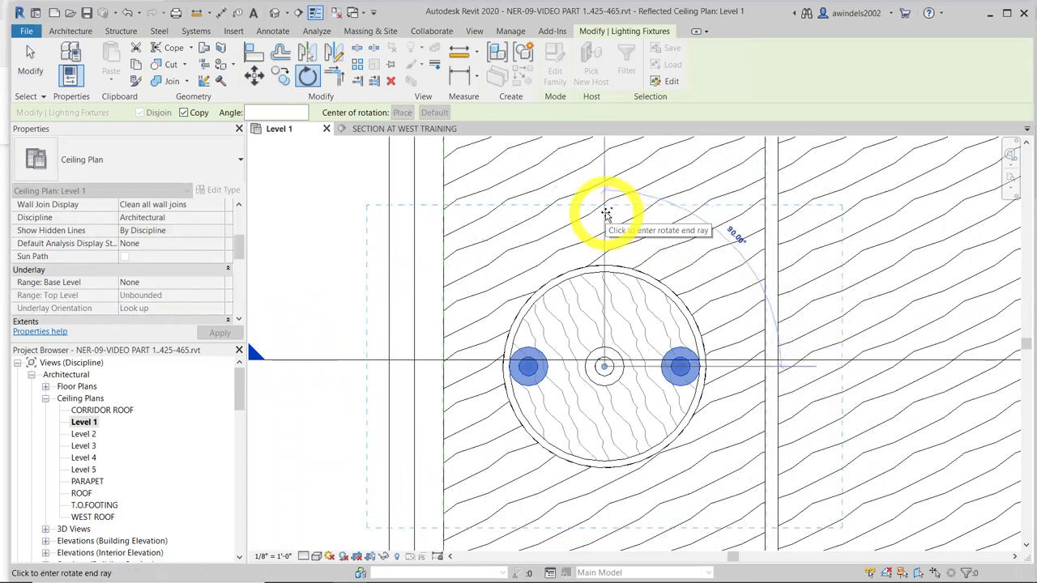
click(606, 214)
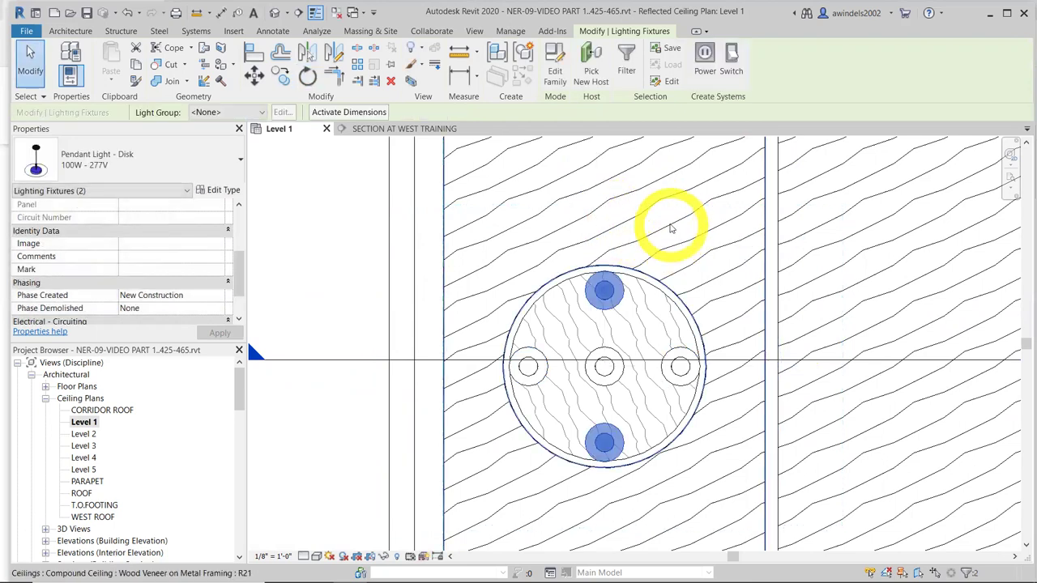
key(Escape)
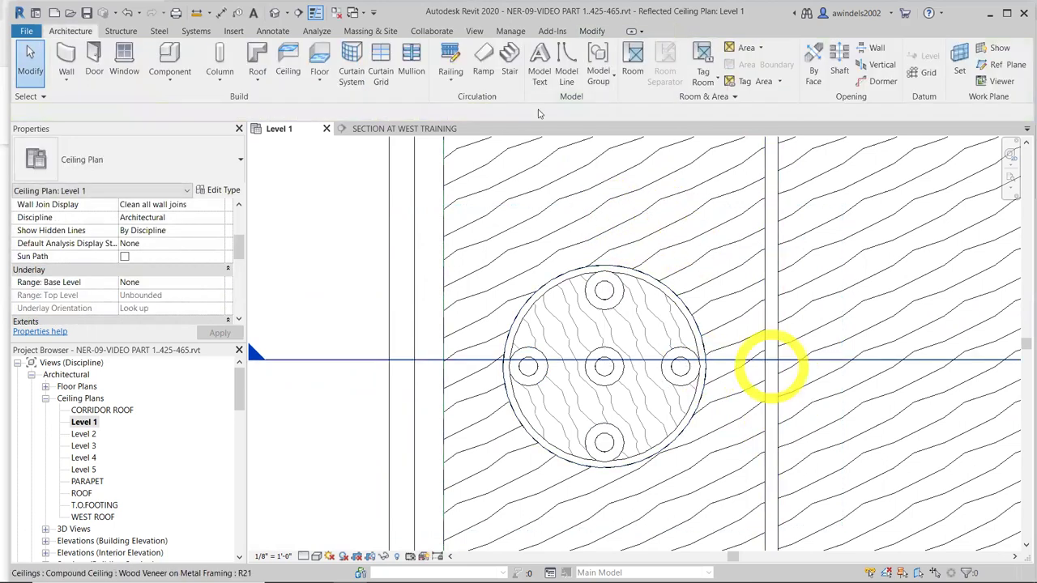
click(370, 129)
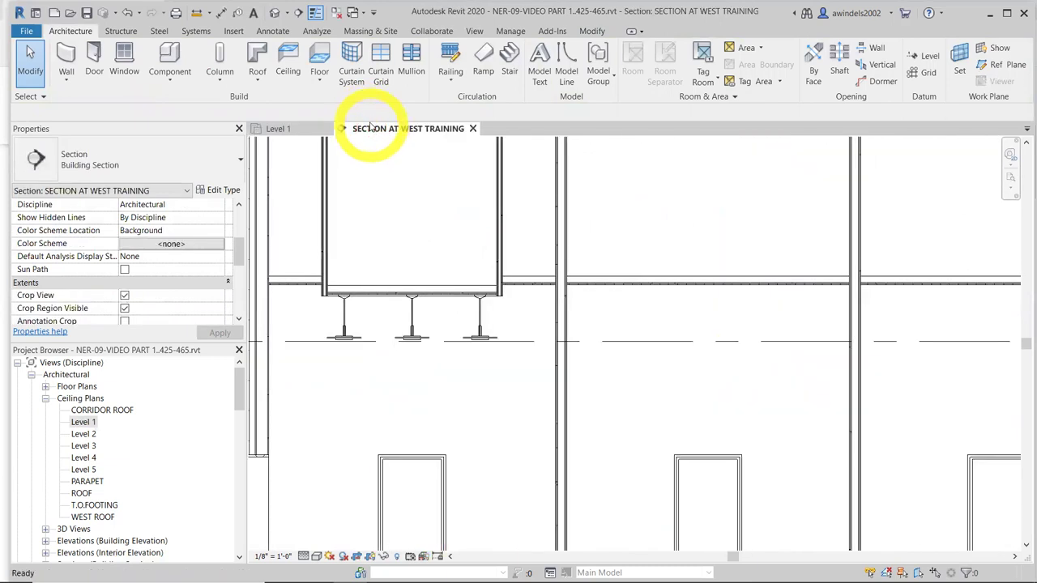
scroll(421, 339, up, 4)
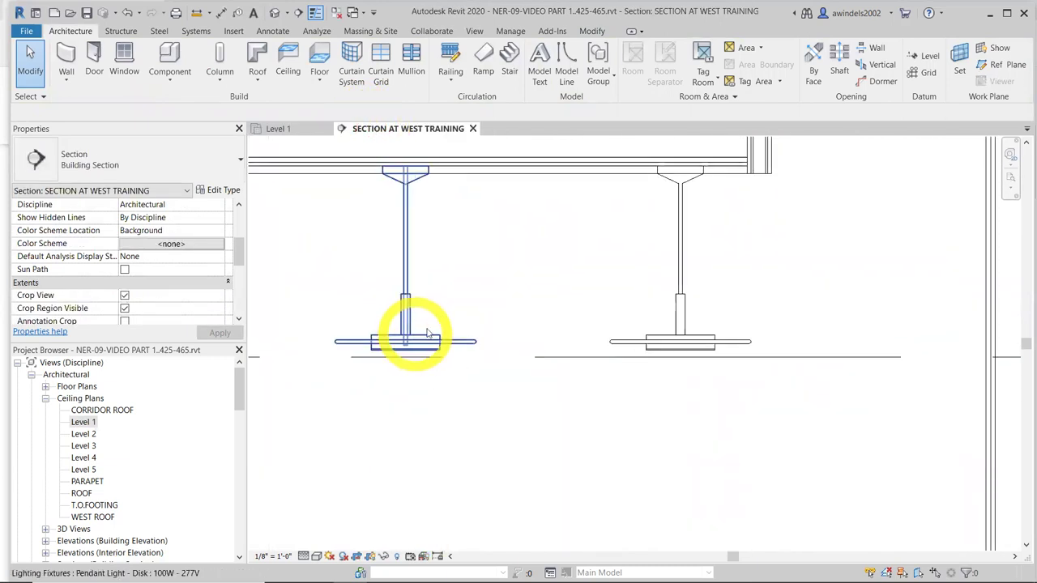
click(415, 350)
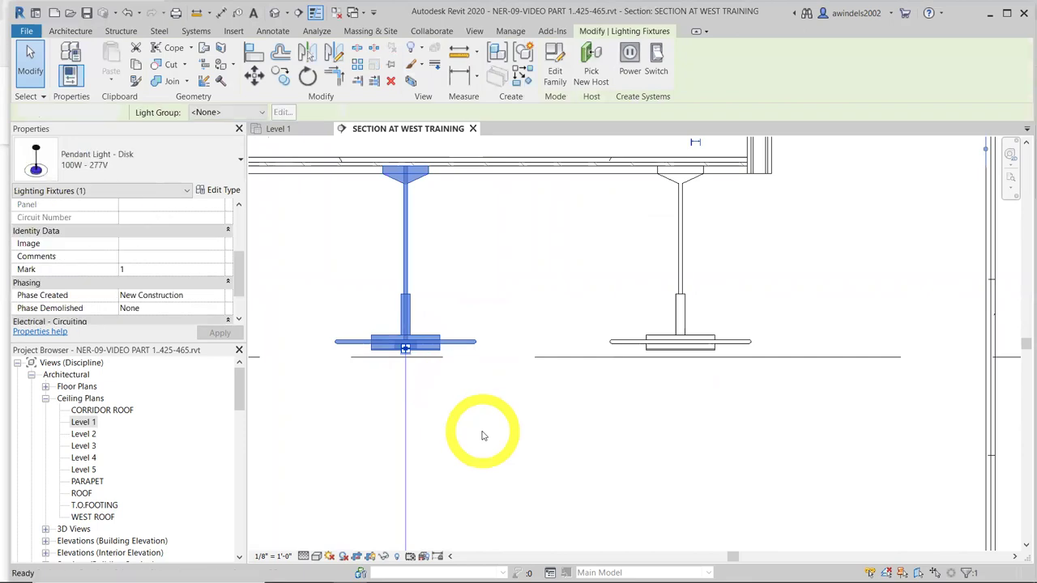
key(Escape)
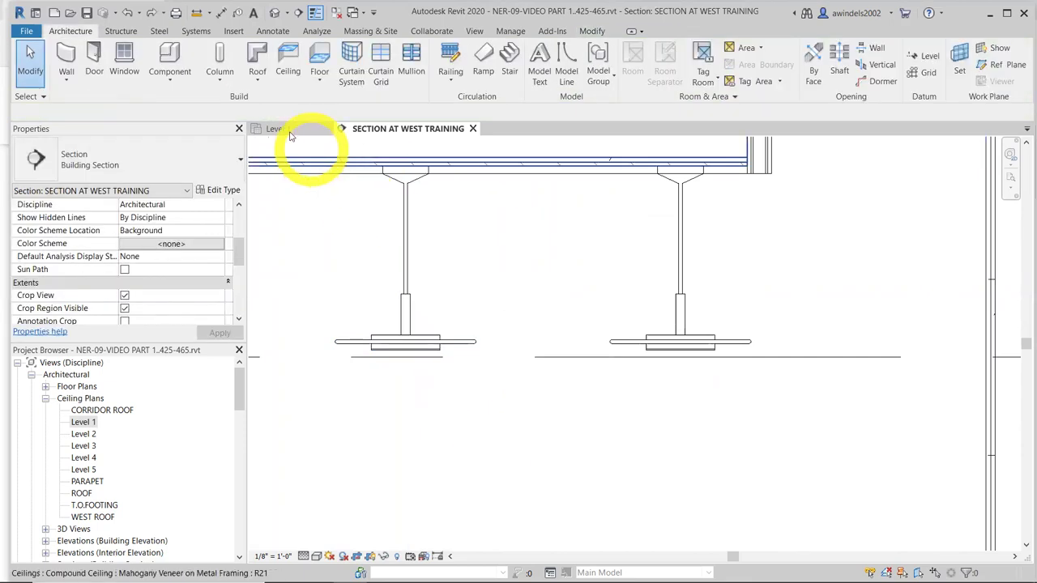
click(275, 129)
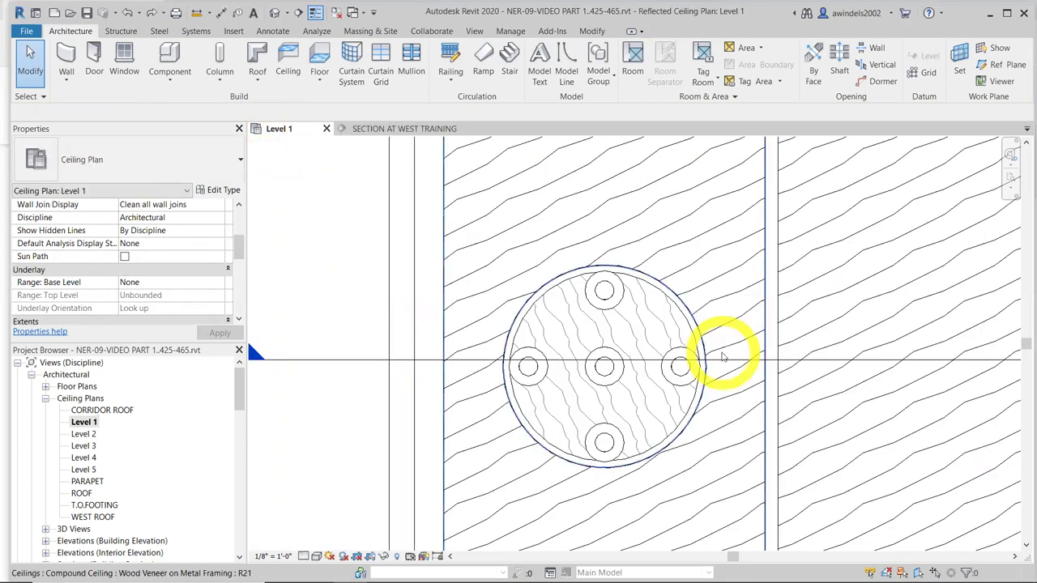
Zoom out to show the round ceiling's five pendant lights beside the hatched ceiling bays
scroll(713, 353, down, 3)
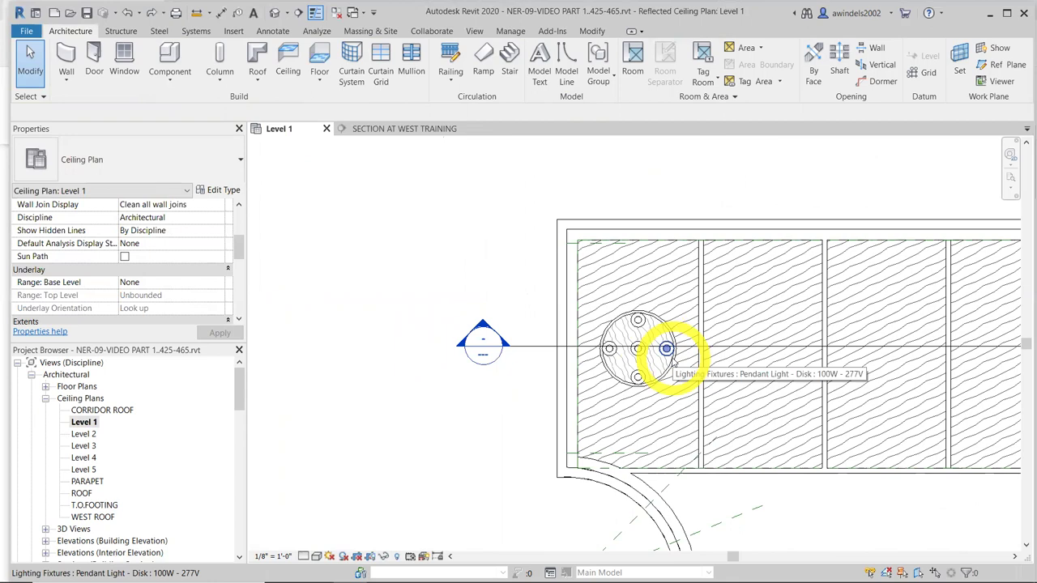
scroll(697, 361, down, 4)
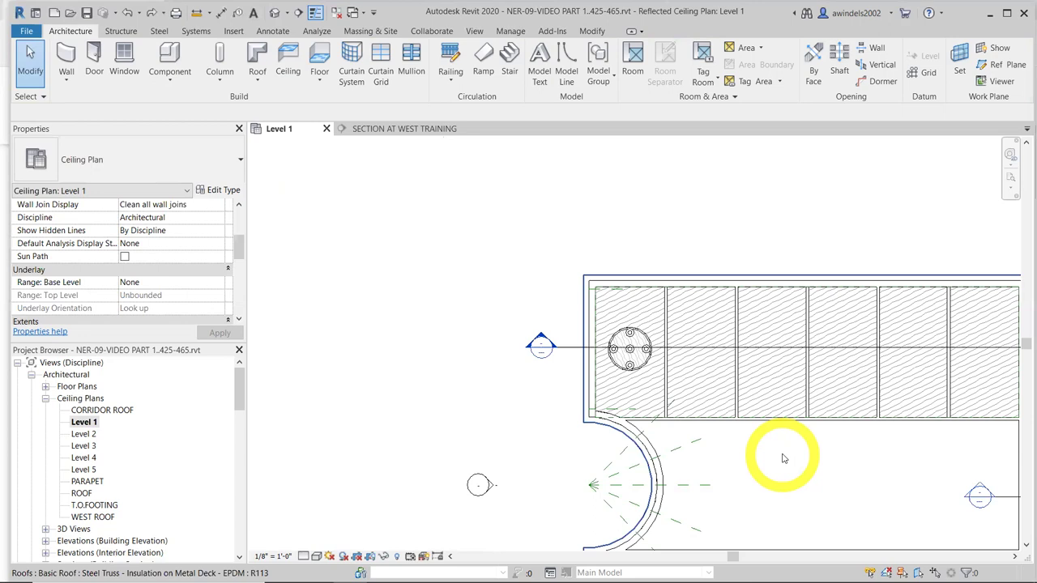
scroll(783, 458, down, 3)
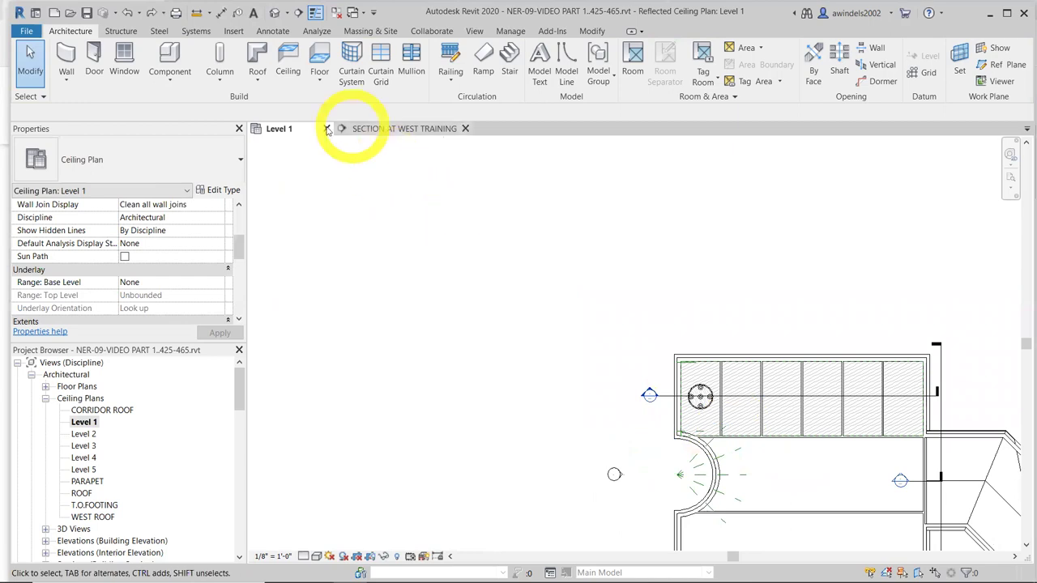
Open the Level 1 floor plan and detach its view tab into a separate window
click(46, 398)
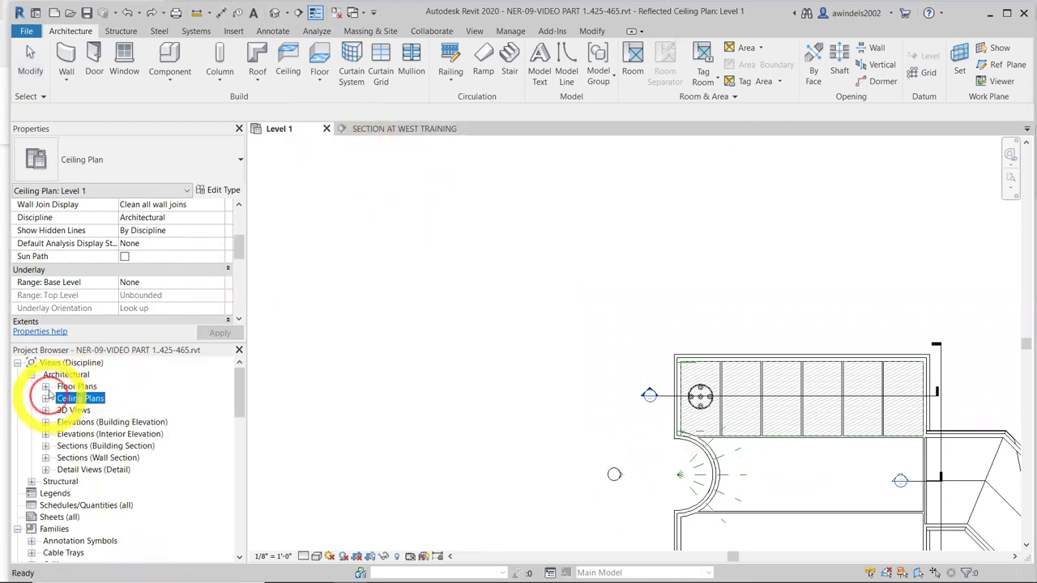
click(45, 387)
click(85, 411)
double_click(84, 411)
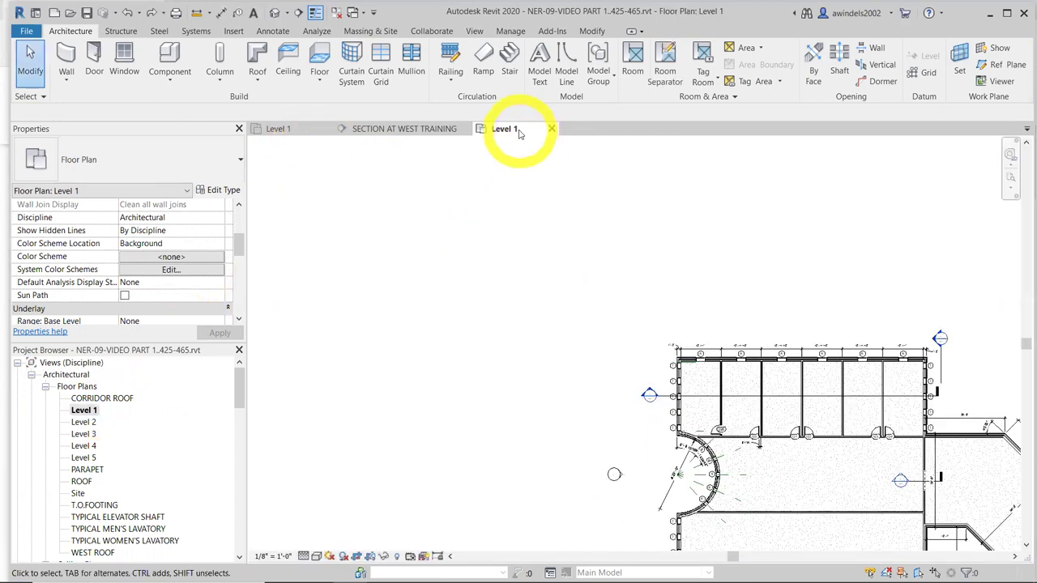
drag(505, 128, 549, 130)
scroll(558, 245, down, 2)
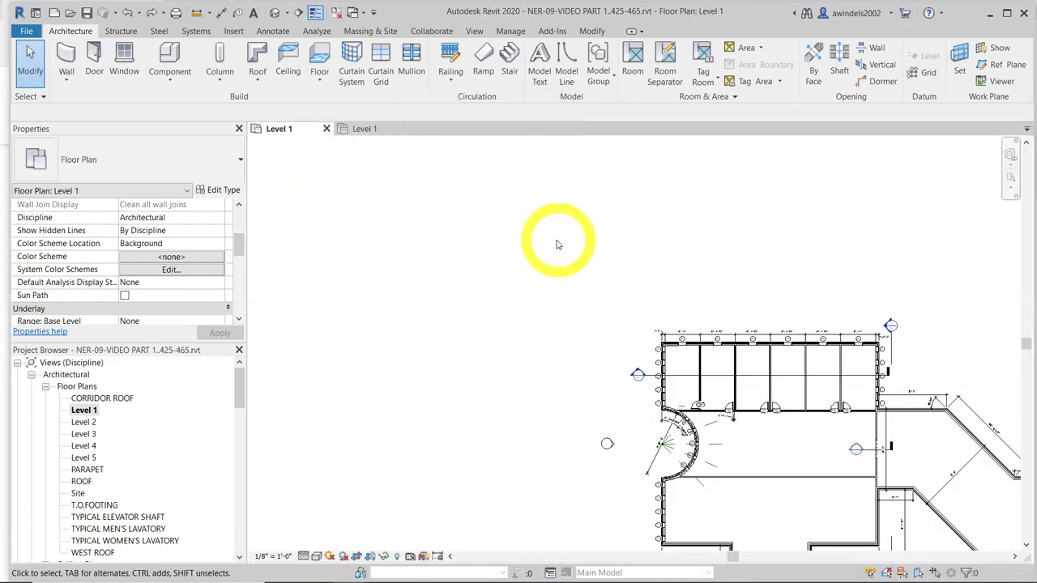
scroll(556, 239, down, 1)
scroll(550, 241, down, 1)
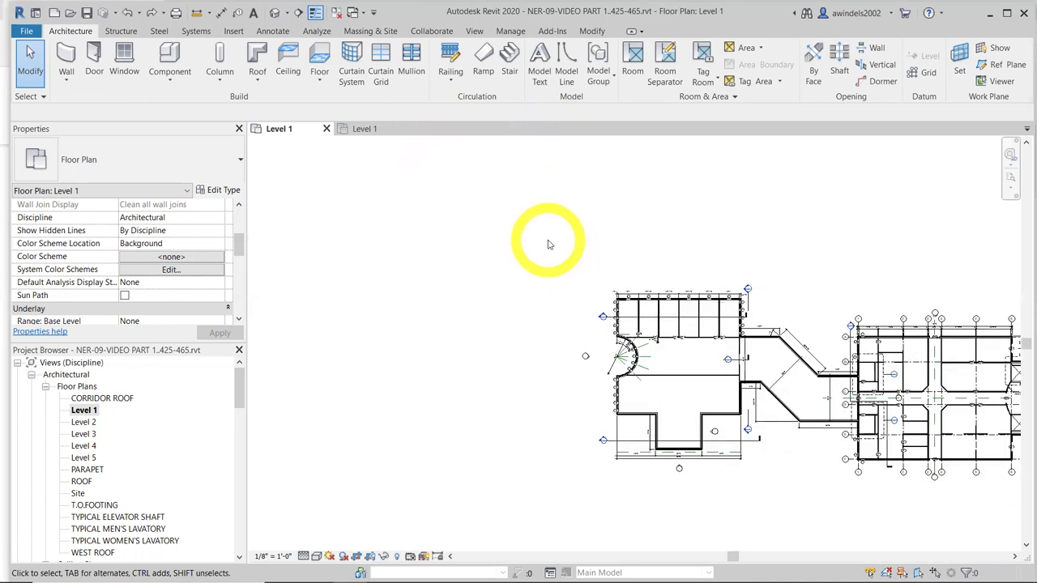
middle_drag(424, 216, 694, 266)
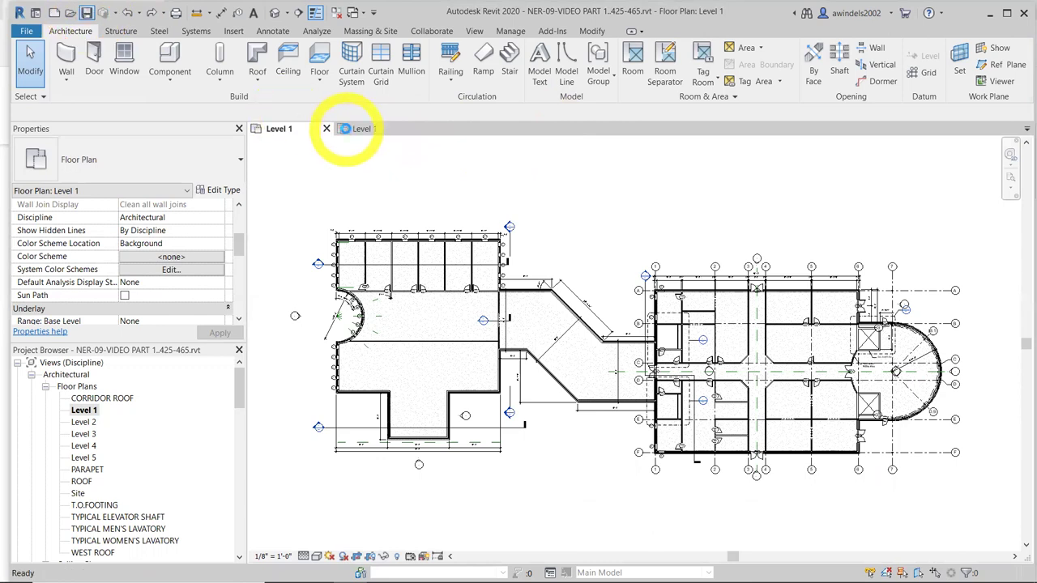
Check the Level 1 reflected ceiling plan with the building centred in view
click(355, 129)
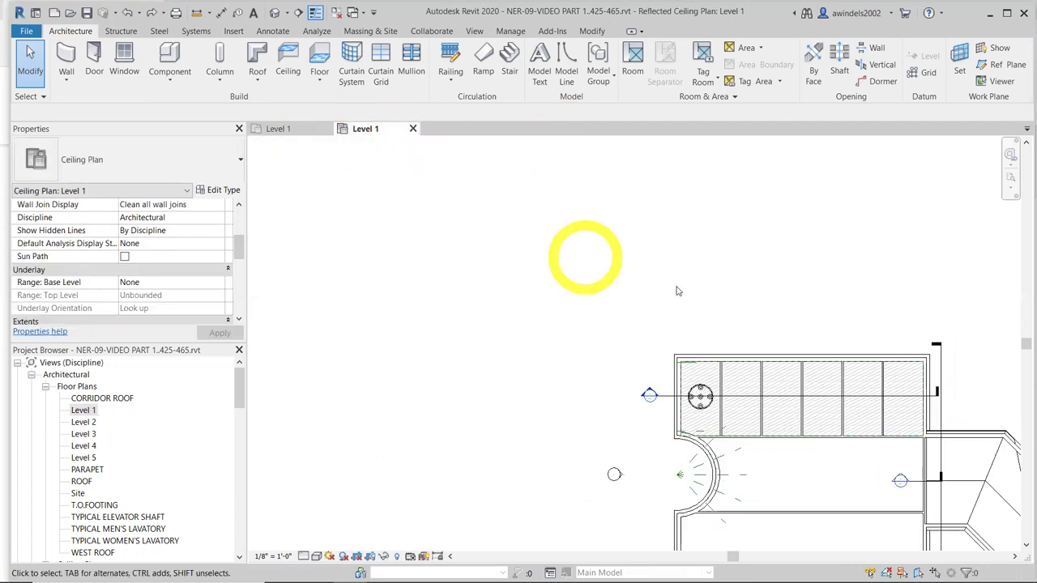
scroll(438, 194, down, 5)
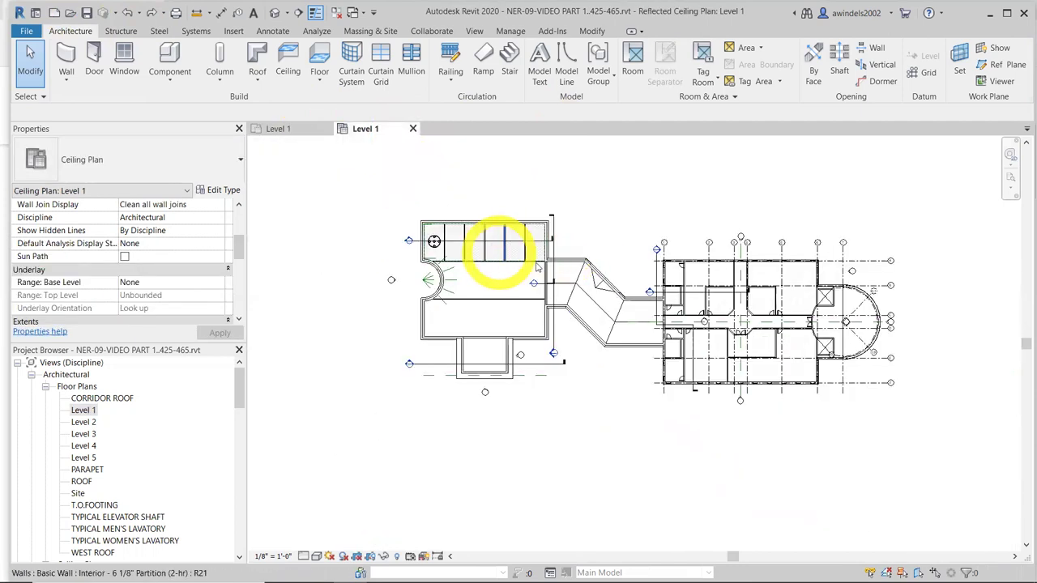
scroll(536, 267, up, 1)
middle_drag(556, 266, 493, 343)
Back in the Level 1 floor plan, select the floor slab near grid B and turn on Thin Lines
click(285, 128)
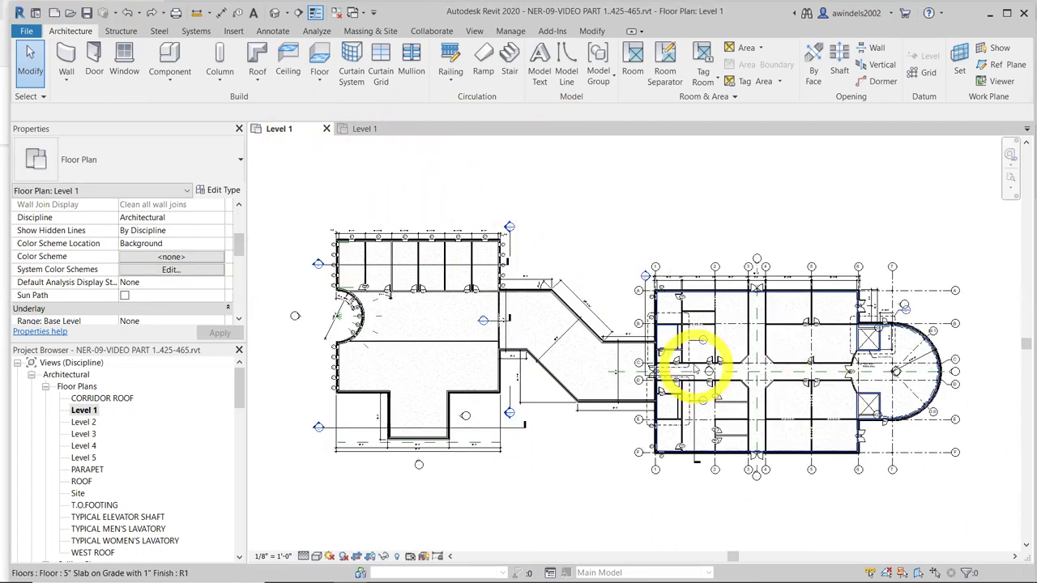
scroll(695, 369, up, 3)
scroll(604, 227, up, 2)
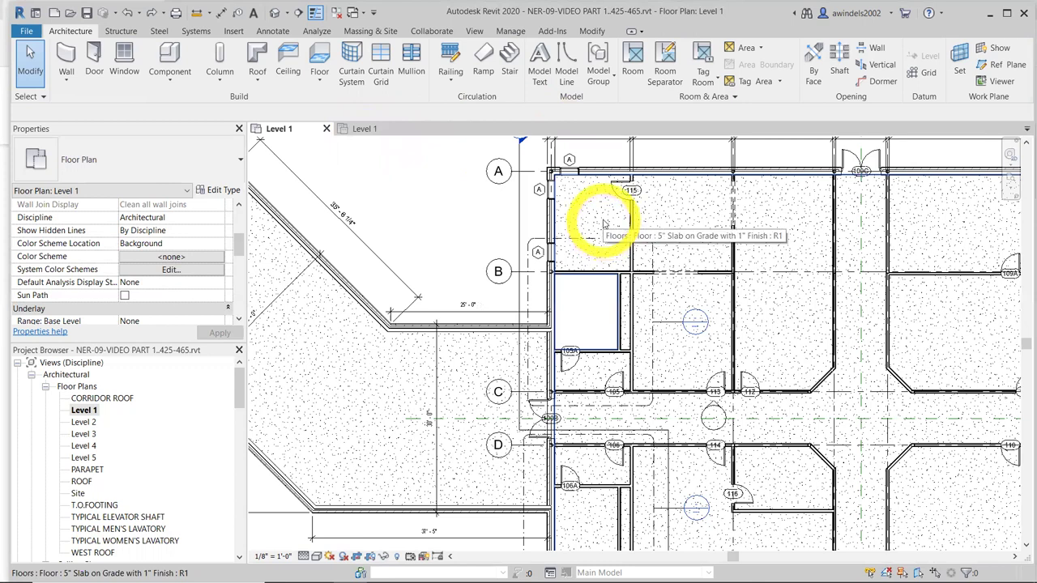
scroll(644, 294, up, 2)
click(629, 318)
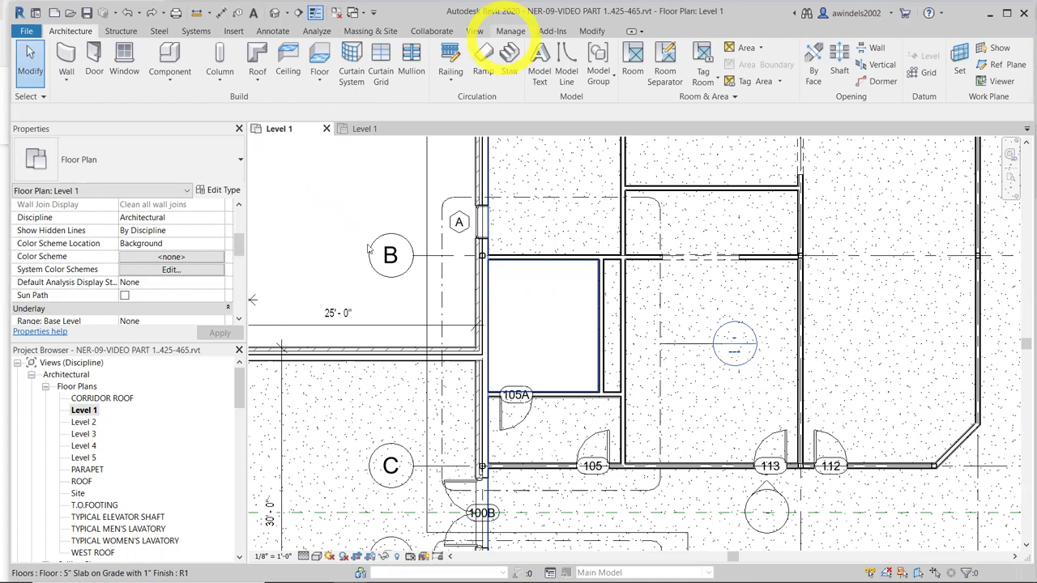
click(315, 12)
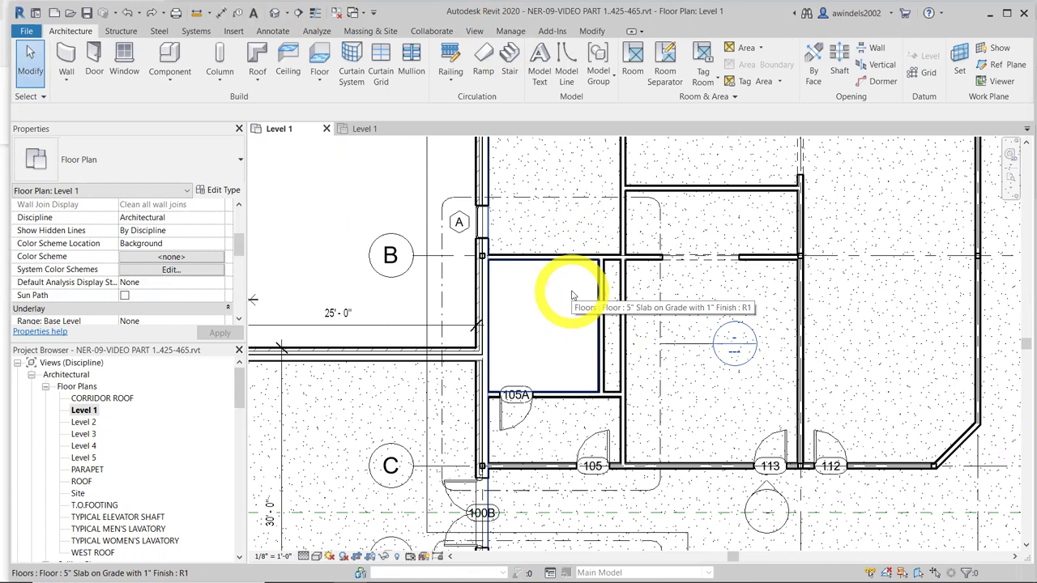
Open the TYPICAL MEN'S LAVATORY plan and frame the lavatory room between grids B and C
double_click(713, 347)
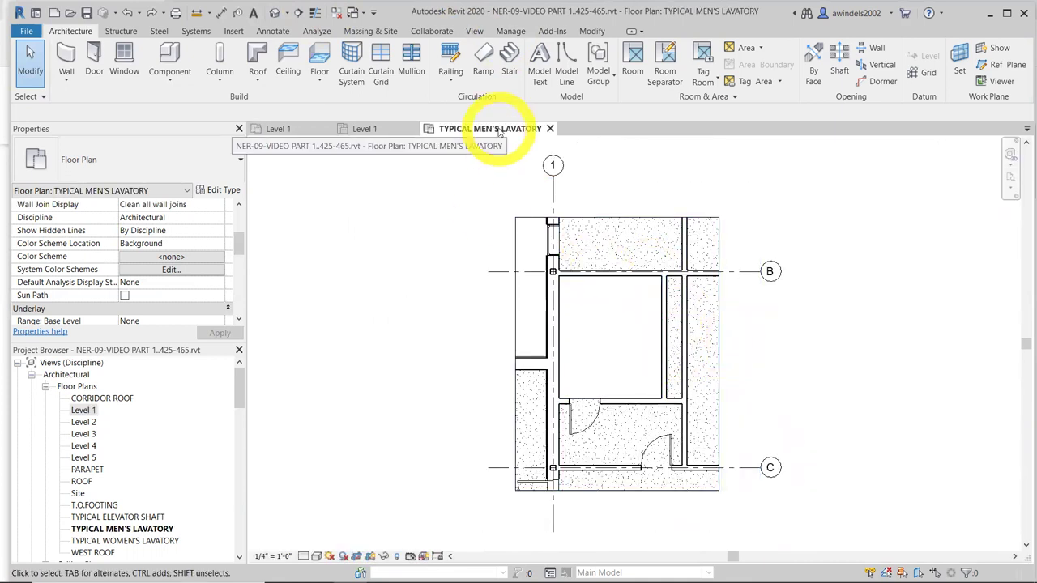
scroll(724, 335, up, 2)
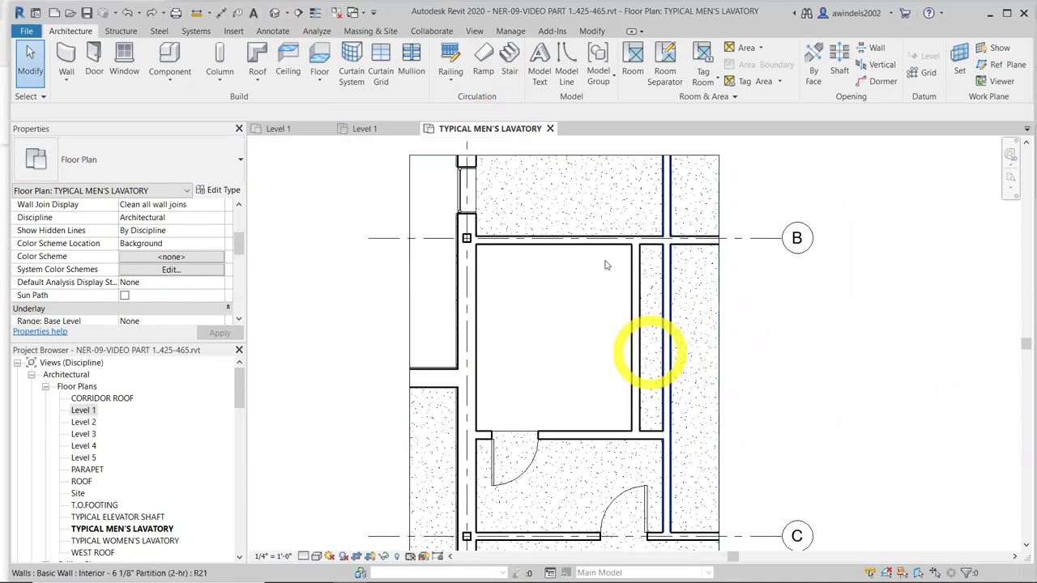
middle_drag(737, 354, 755, 300)
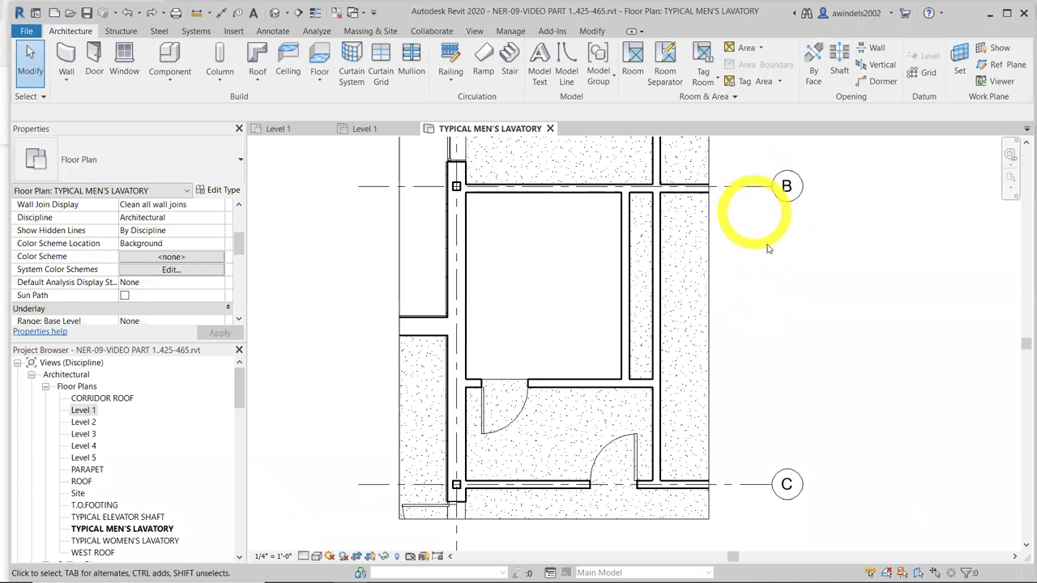
scroll(474, 175, up, 4)
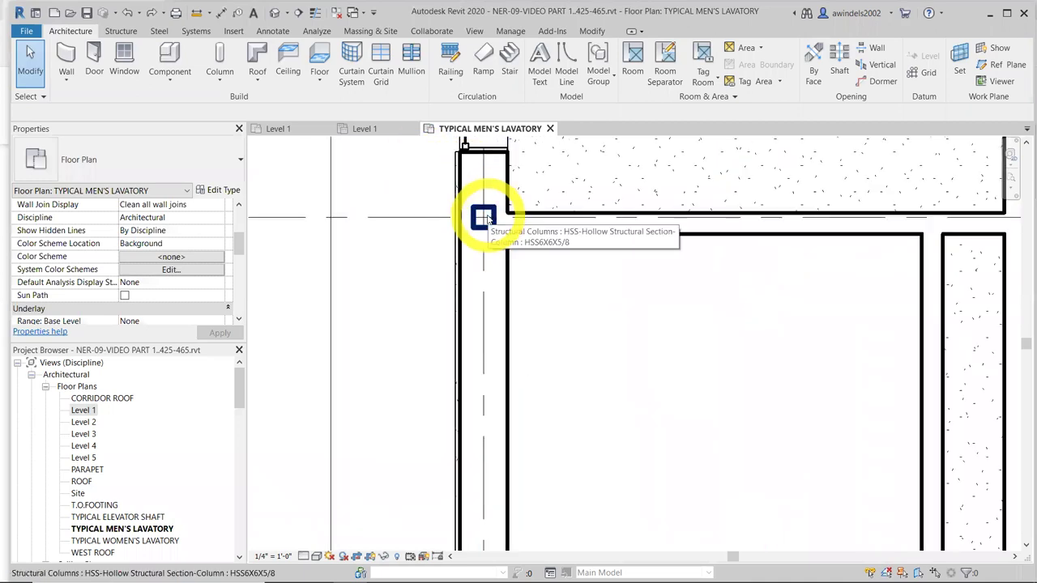
scroll(487, 217, down, 3)
middle_drag(581, 365, 544, 353)
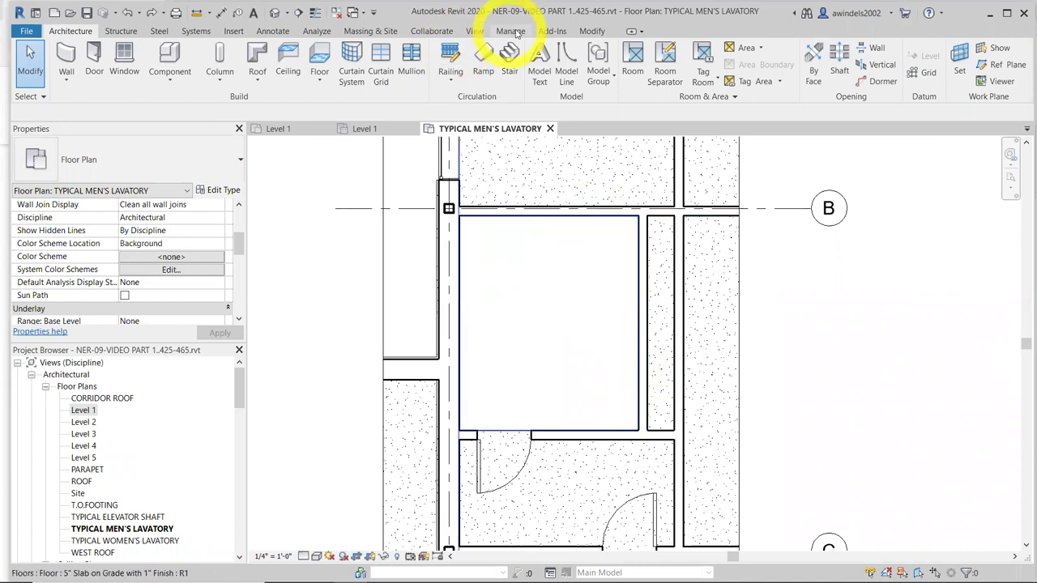
click(240, 31)
Start Load Family and navigate back up to the US Imperial library folder
click(570, 65)
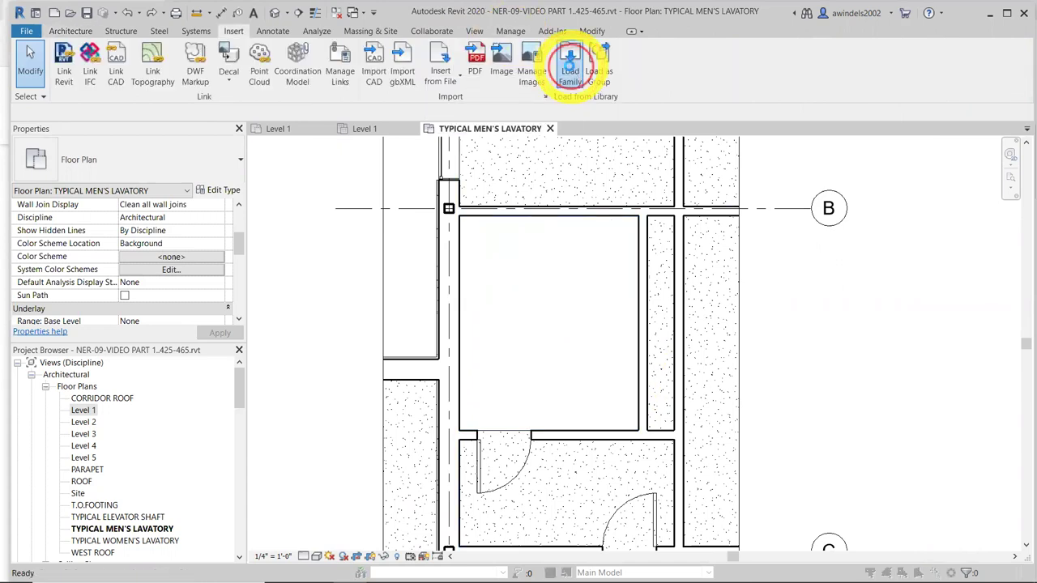
click(515, 250)
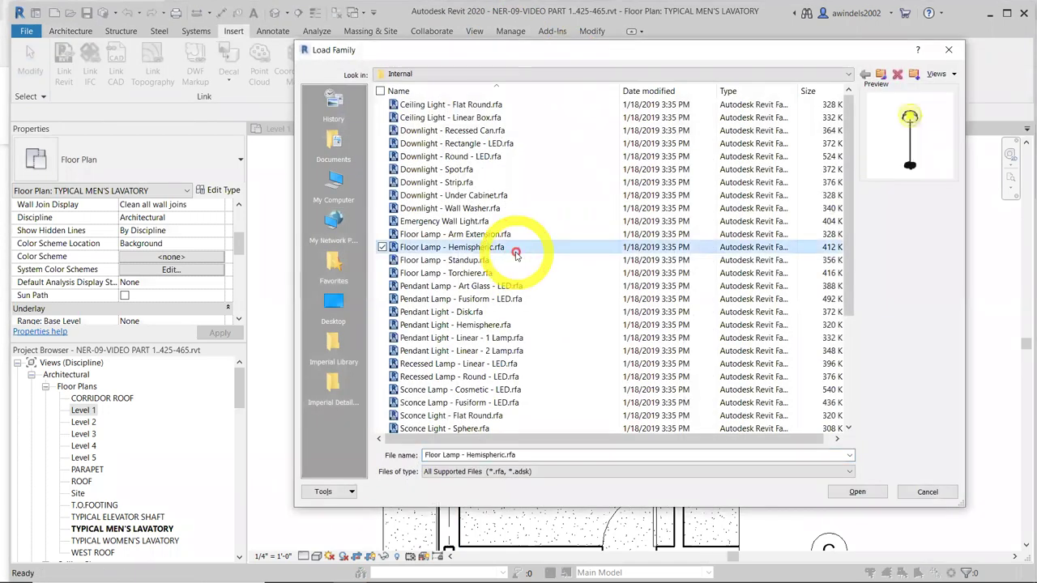
key(BackSpace)
key(BackSpace)
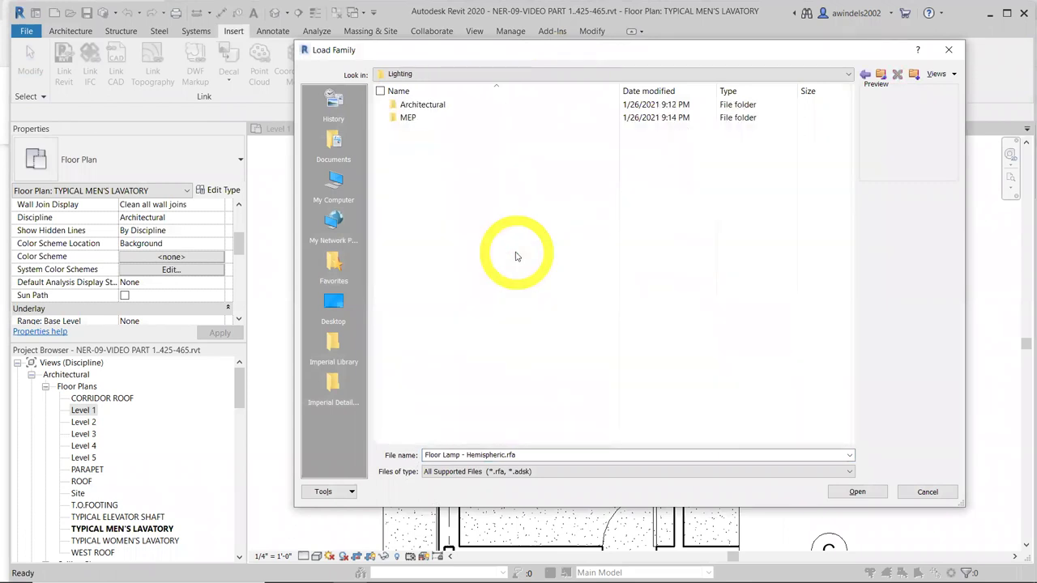
key(BackSpace)
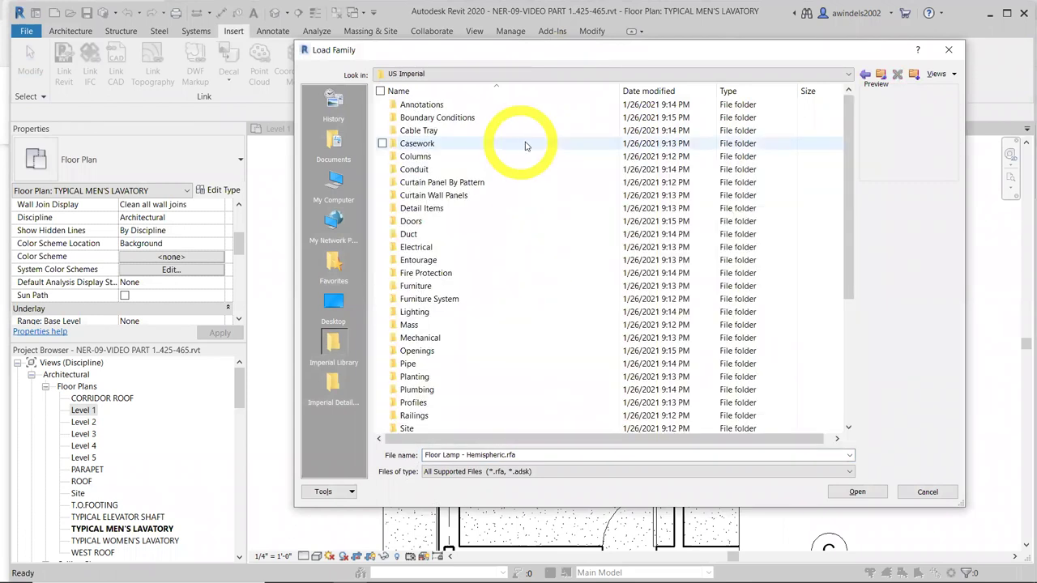
click(501, 74)
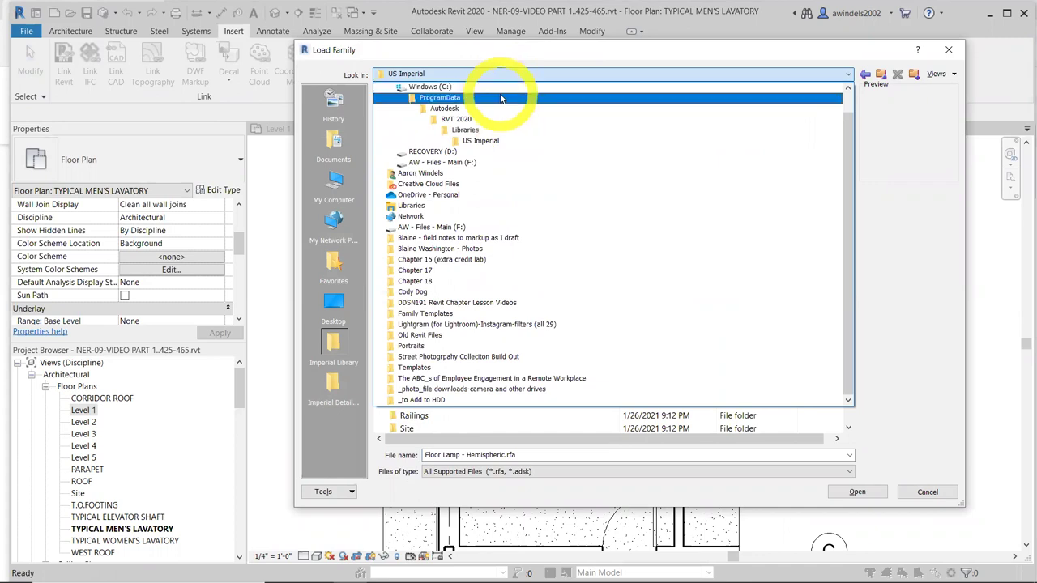
click(498, 142)
click(502, 144)
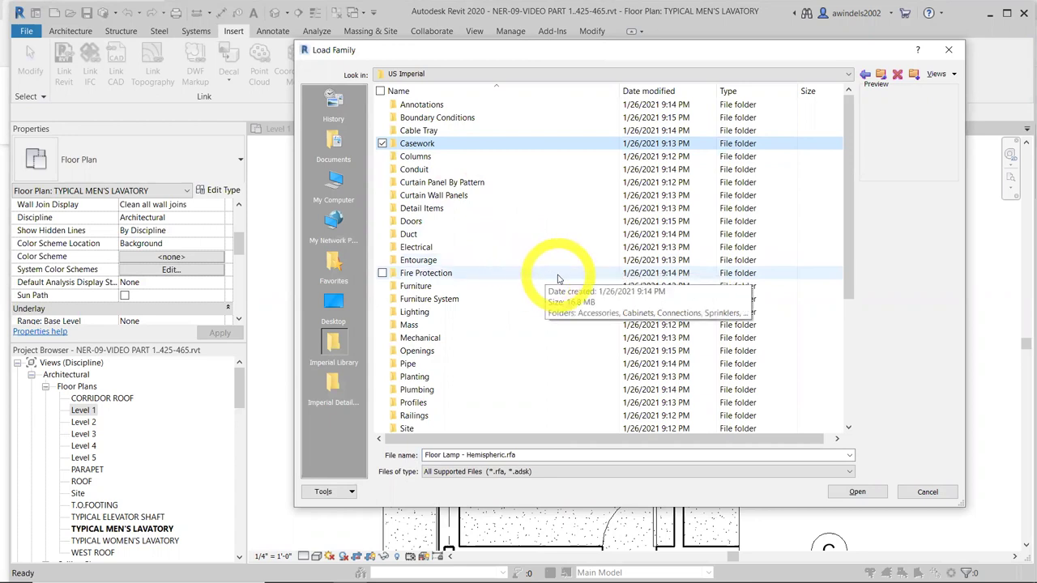
click(557, 278)
Browse Plumbing > Architectural > Fixtures > Water Closets and load Toilet-Commercial-Wall-3D.rfa
key(p)
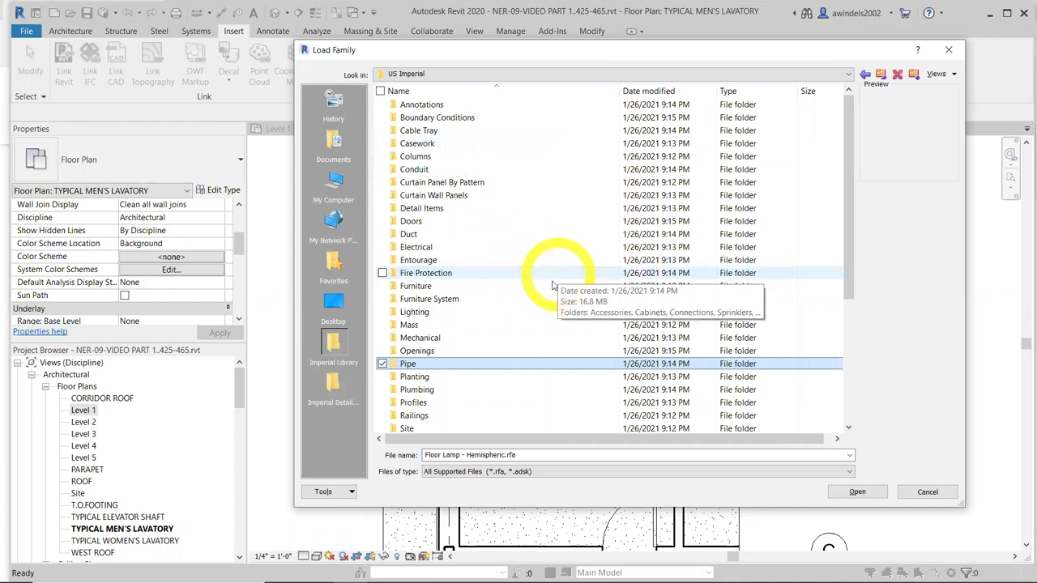
double_click(464, 390)
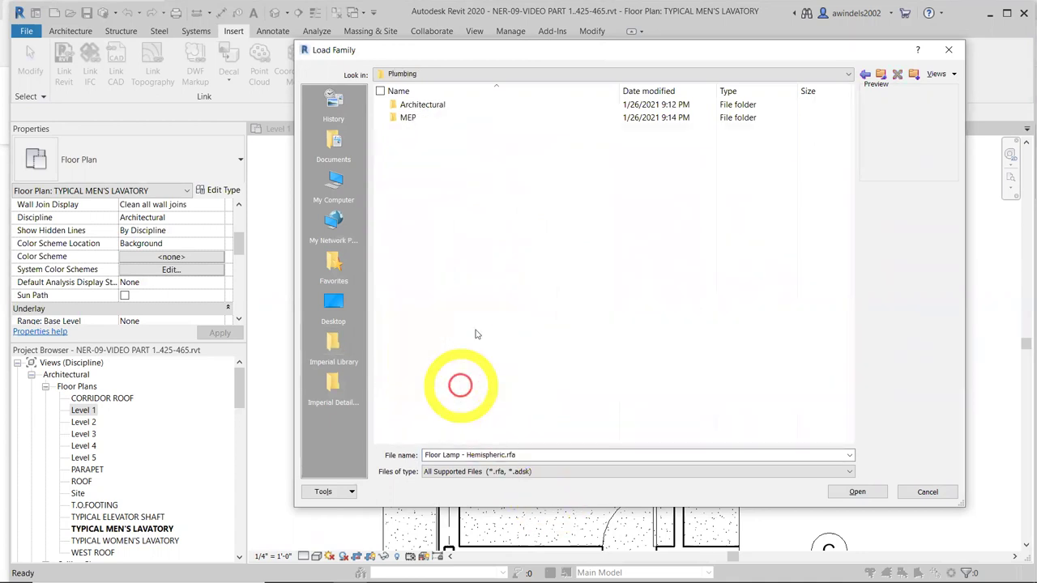
double_click(459, 105)
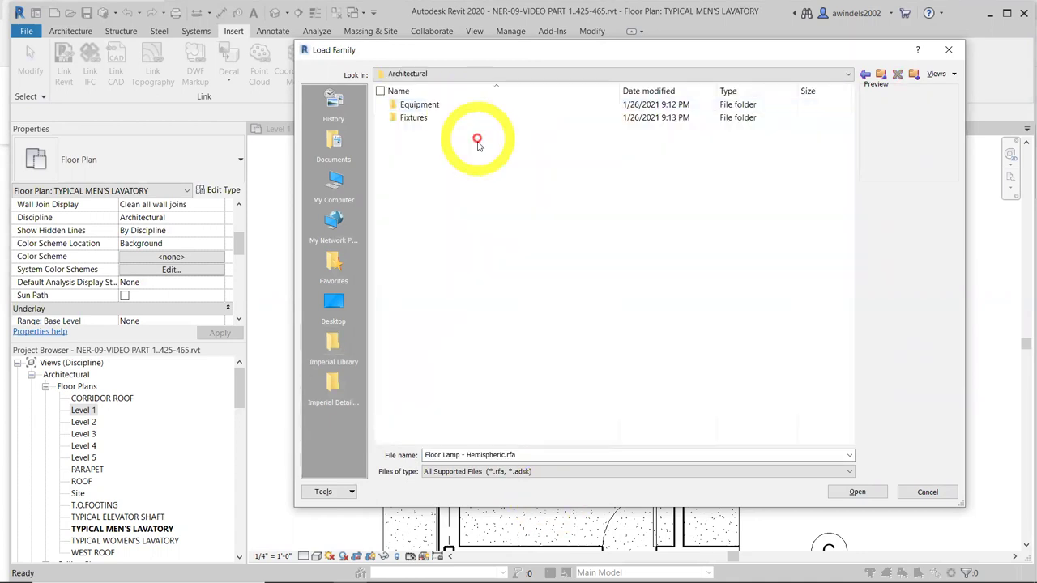
double_click(445, 122)
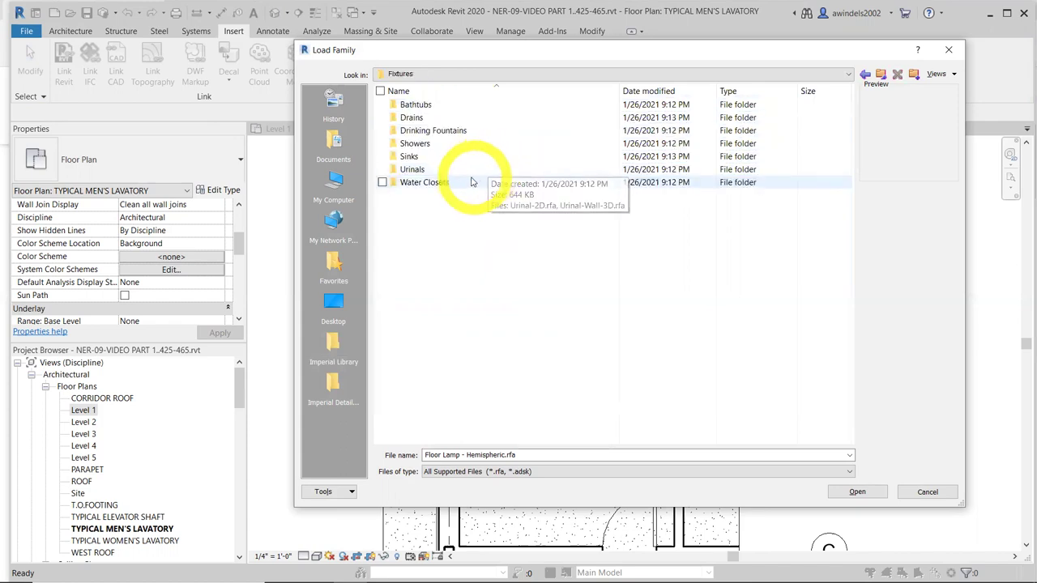
double_click(470, 180)
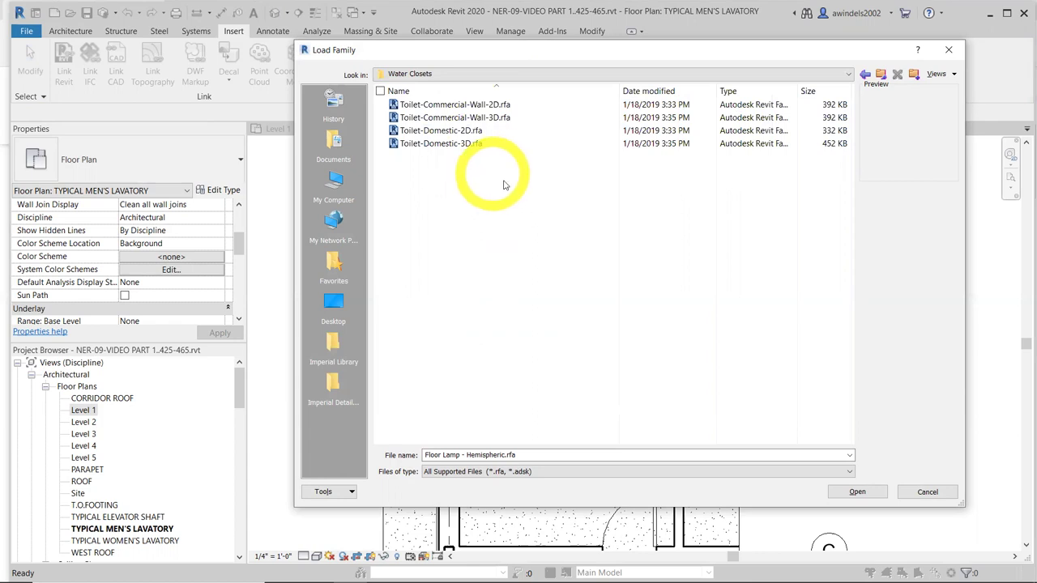
click(443, 116)
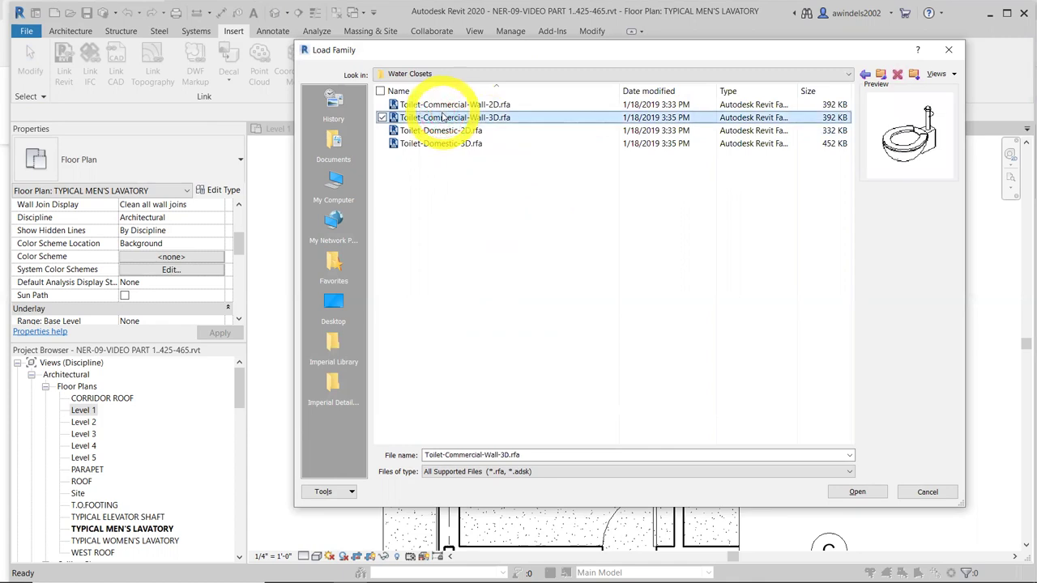
click(909, 139)
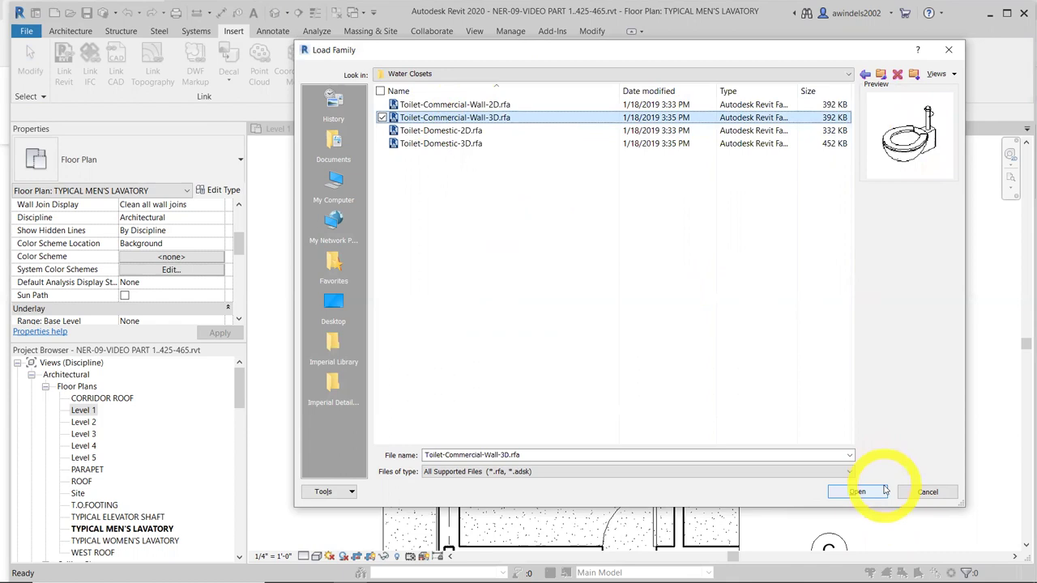
click(859, 492)
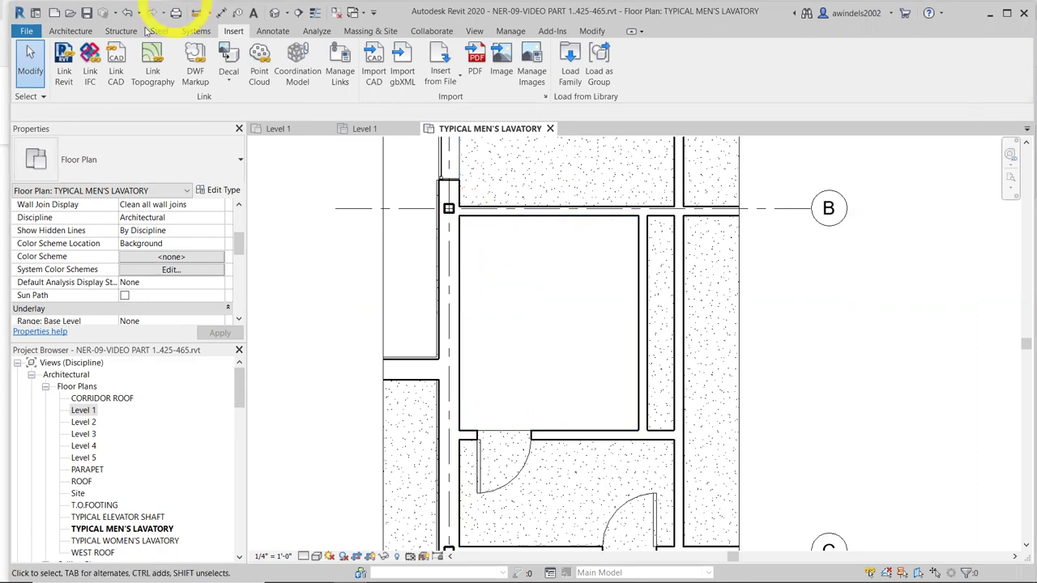
Place a 15" Seat Height Toilet-Commercial-Wall-3D toilet on the right wall near the lavatory's top
click(68, 31)
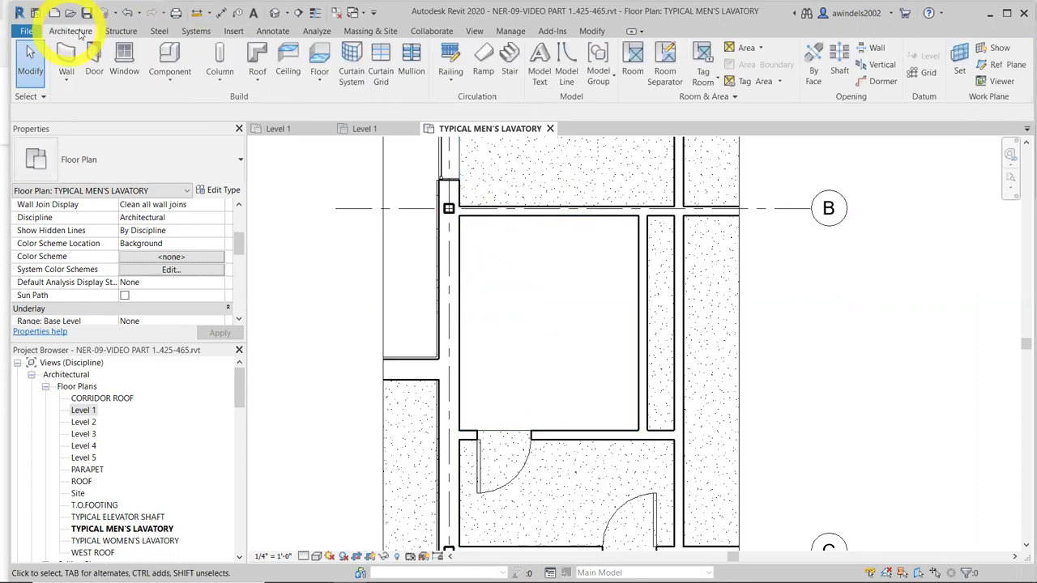
click(169, 59)
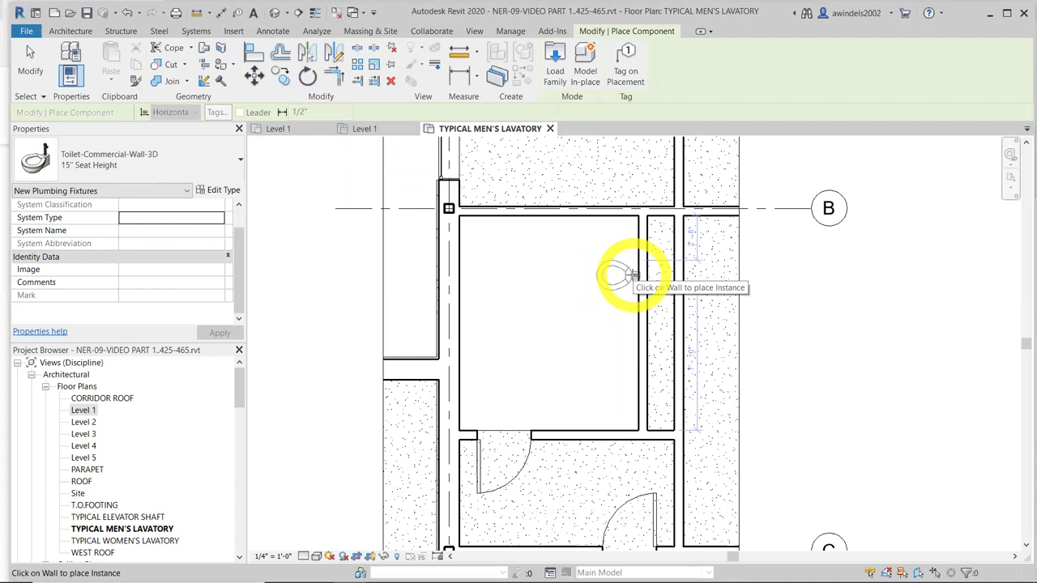
click(218, 217)
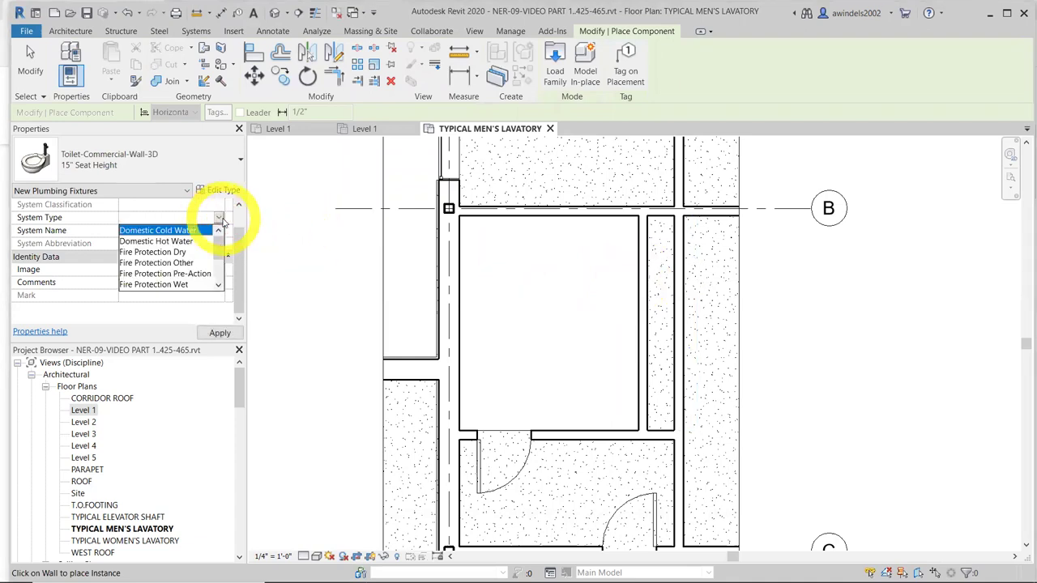
click(221, 217)
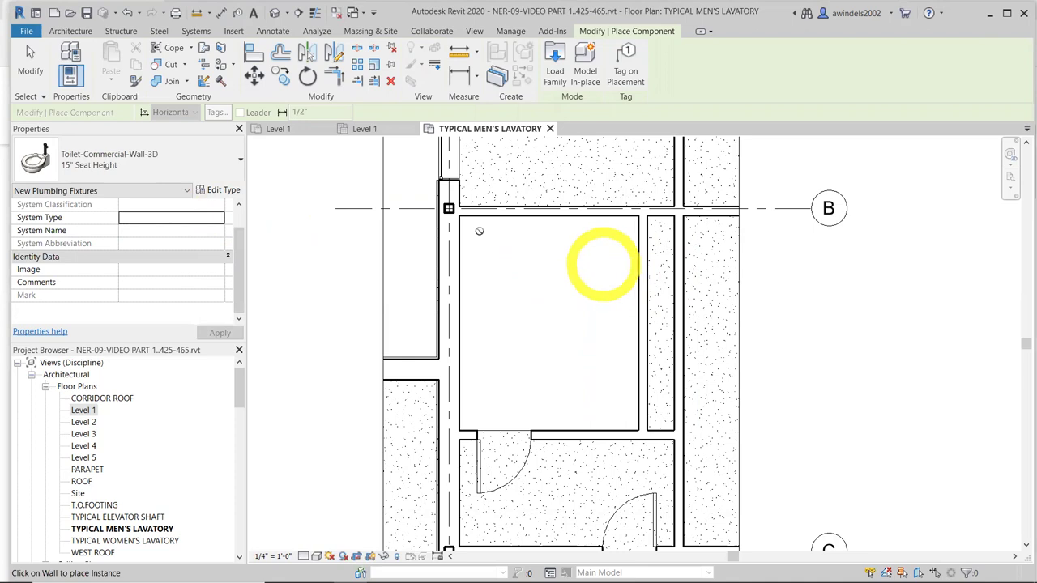
click(172, 177)
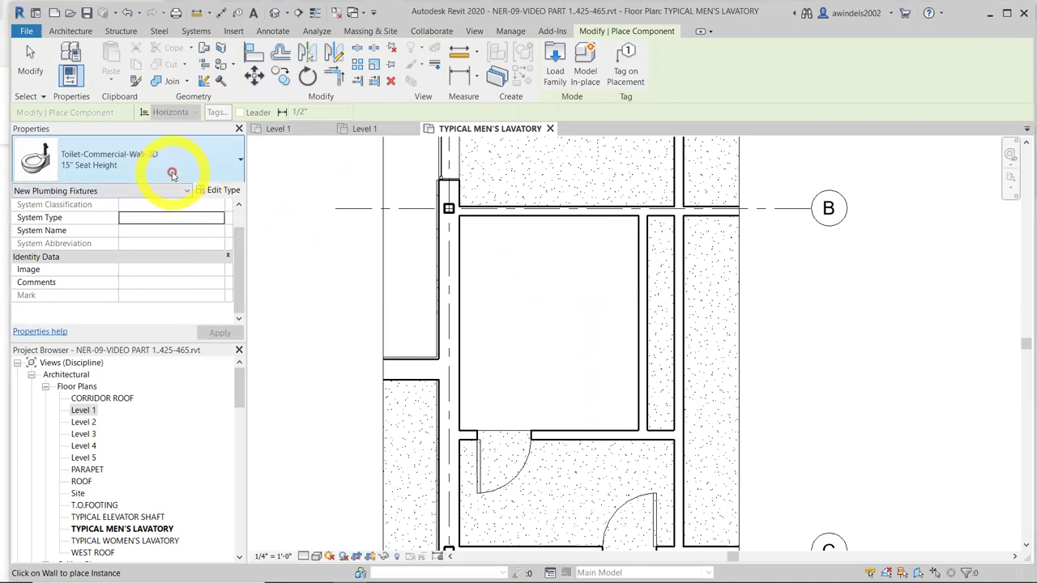
mouse_move(138, 351)
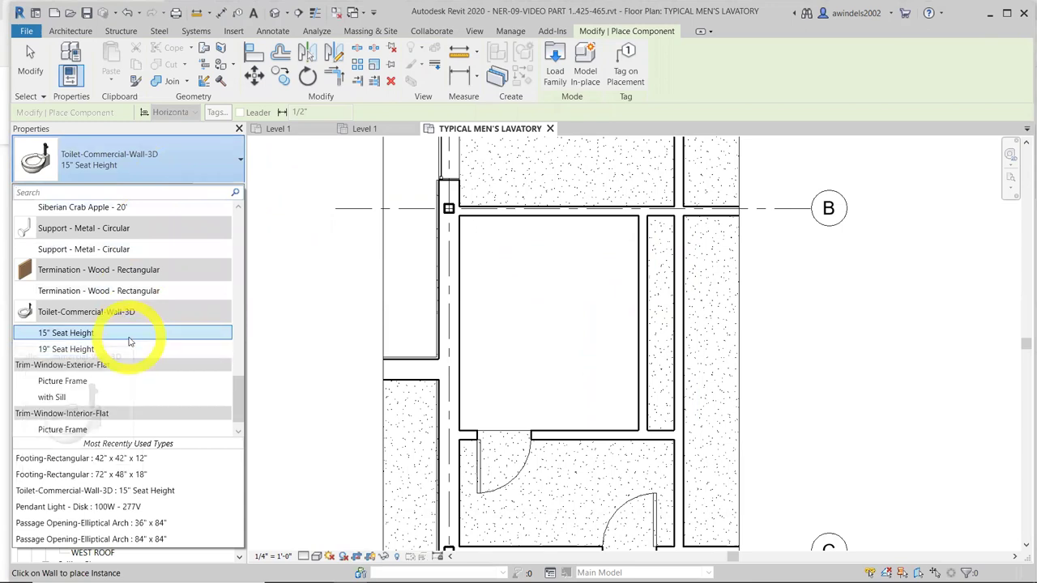
click(129, 339)
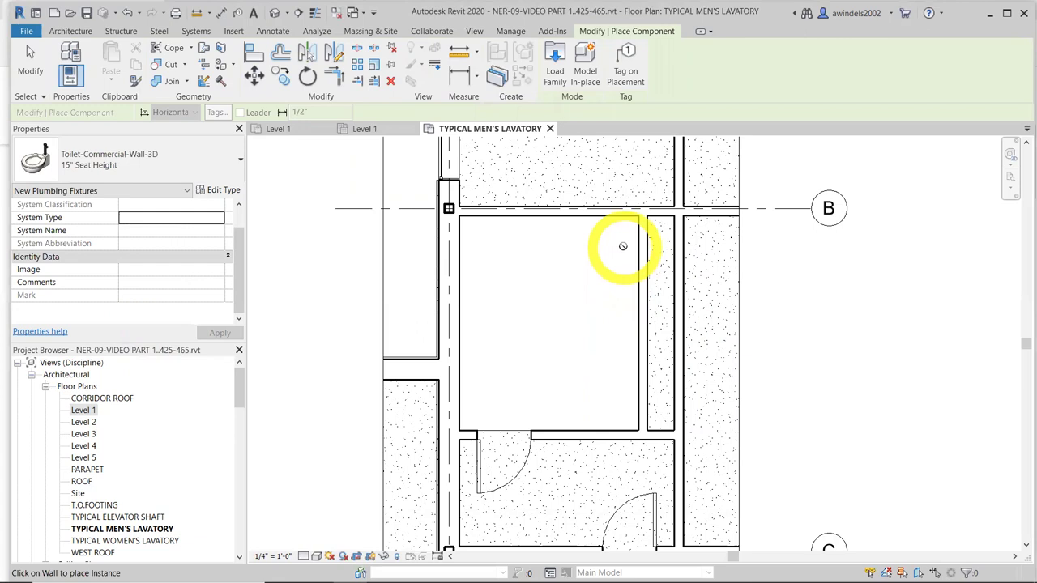
scroll(623, 246, up, 2)
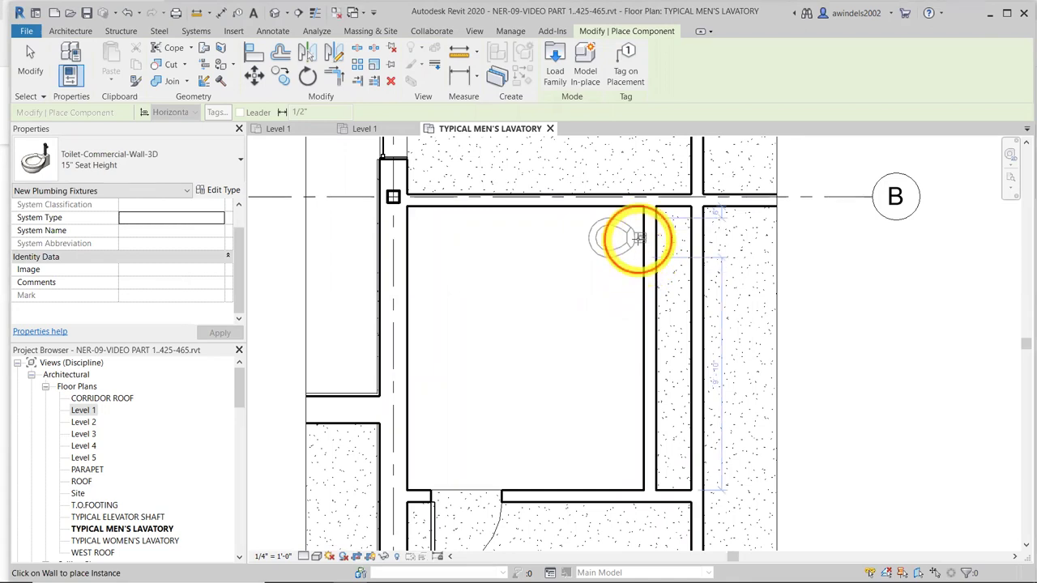
click(640, 237)
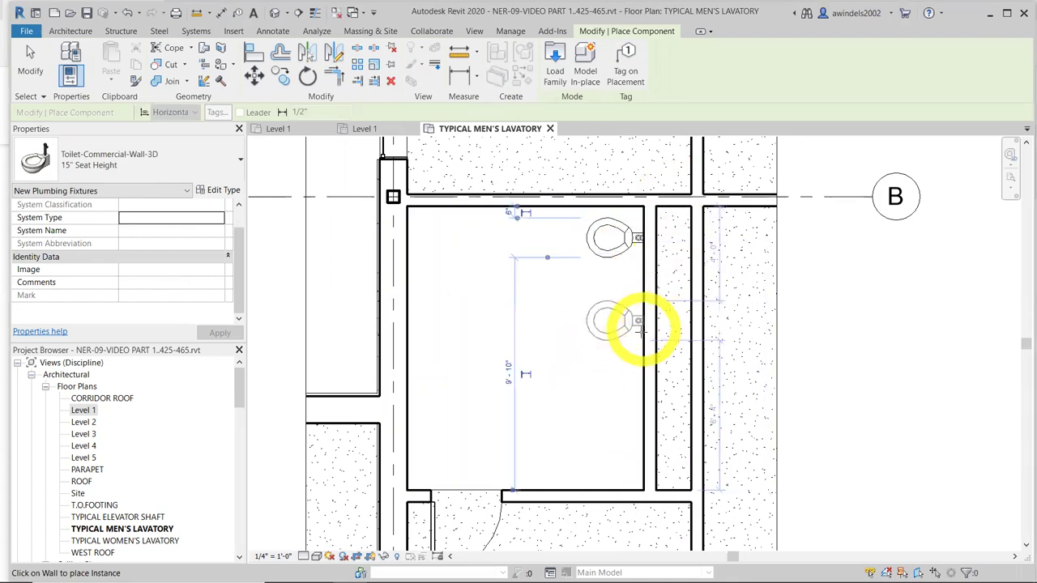
key(Escape)
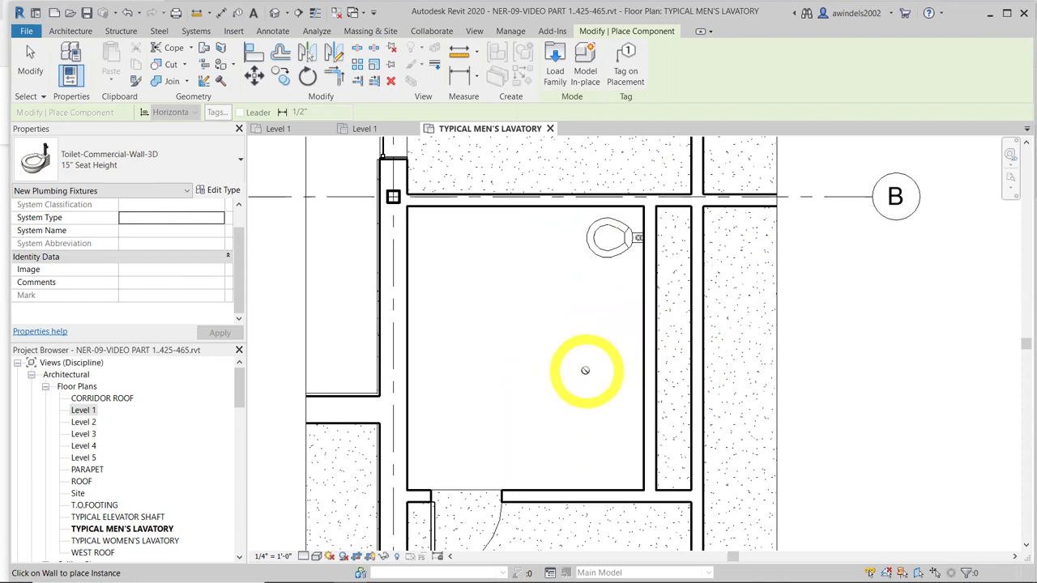
key(Escape)
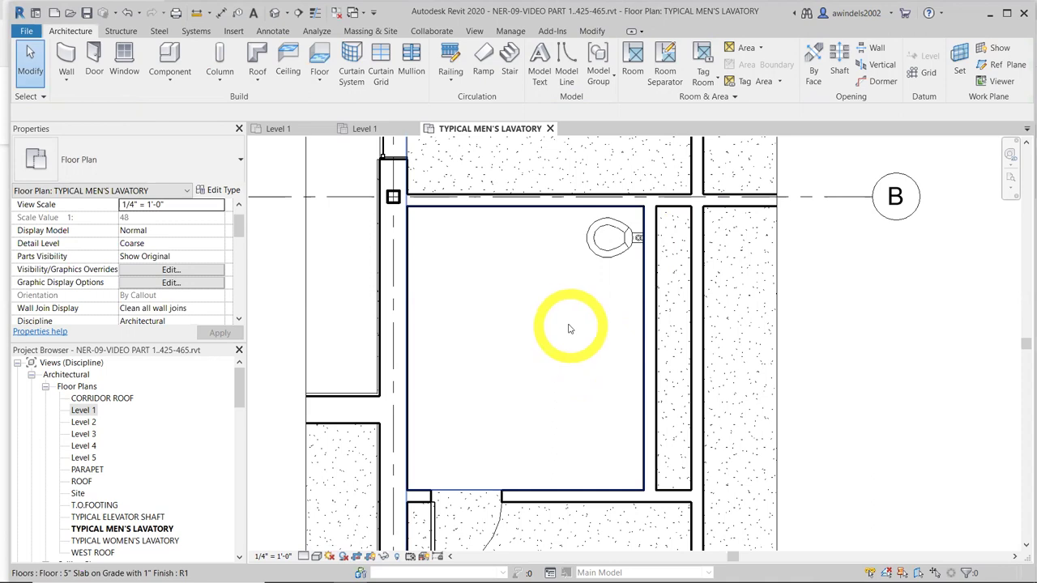
Select the three Toilet Stall .rfa files in File Explorer, then return to the Revit project
mouse_move(380, 570)
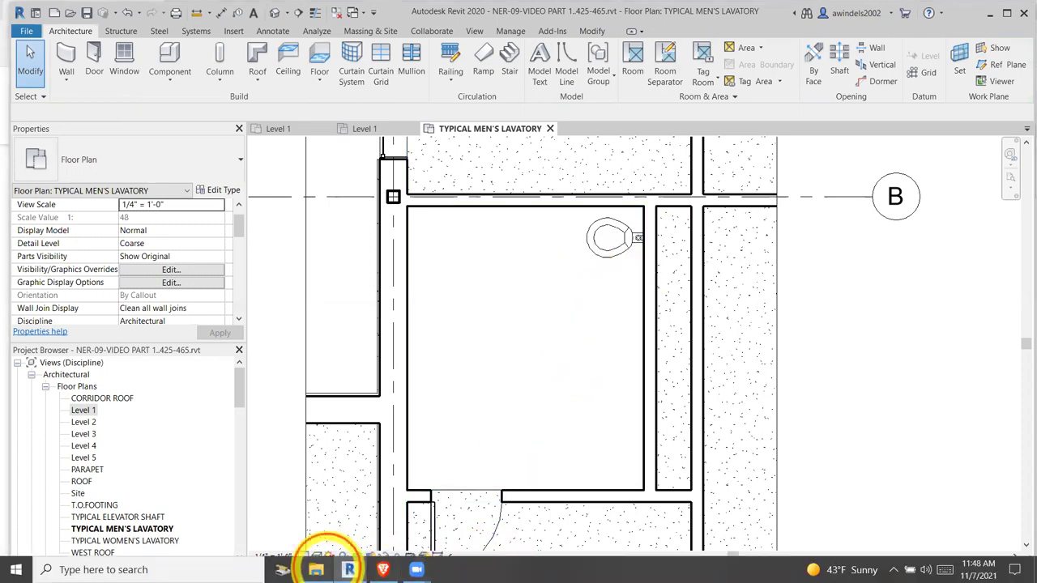
click(315, 569)
drag(470, 421, 502, 288)
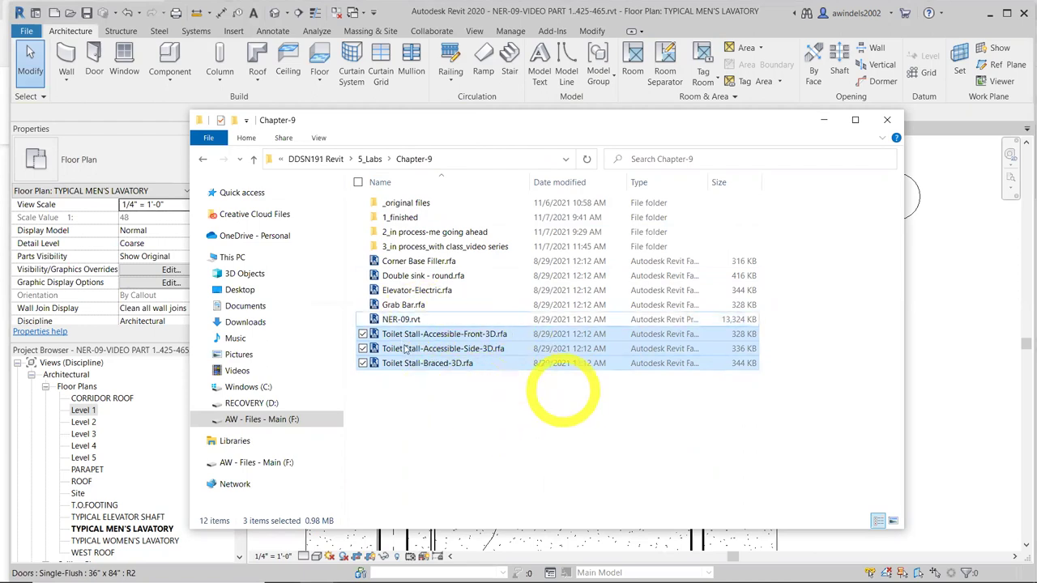
click(964, 458)
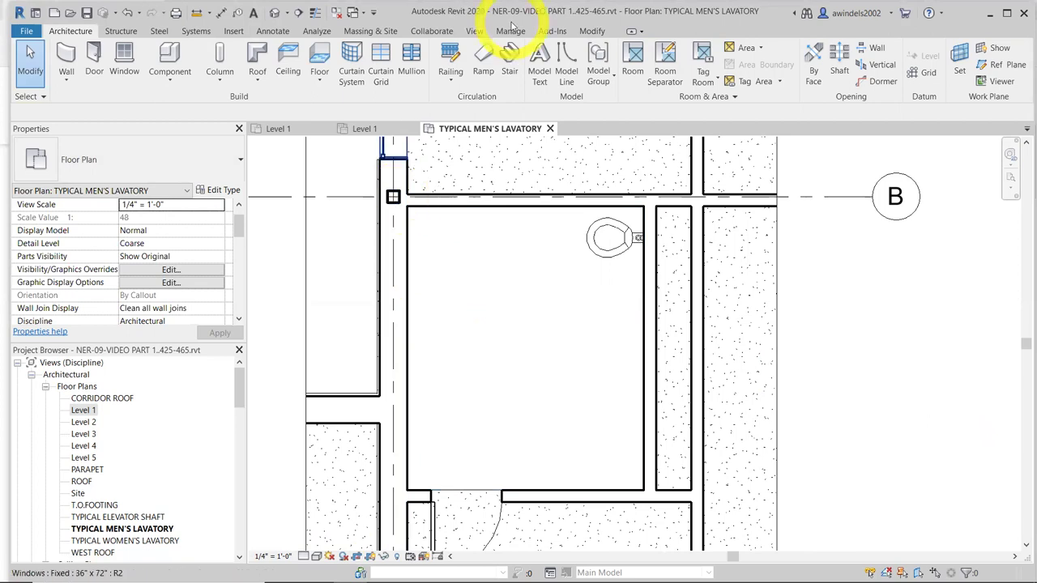
In Load Family, browse to F: > DDSN191 Revit > 5_Labs > Chapter-9
click(235, 30)
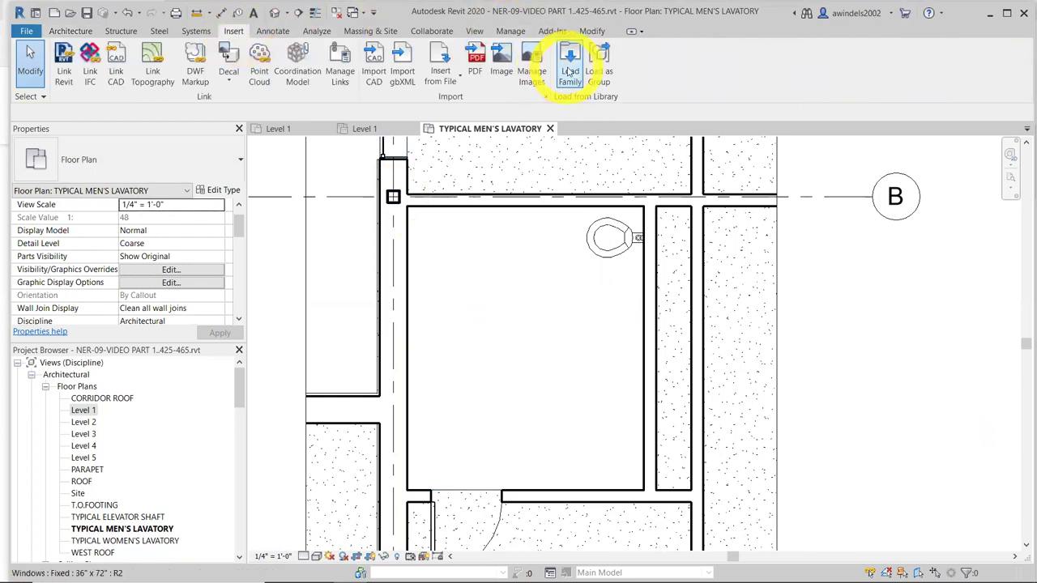
click(570, 63)
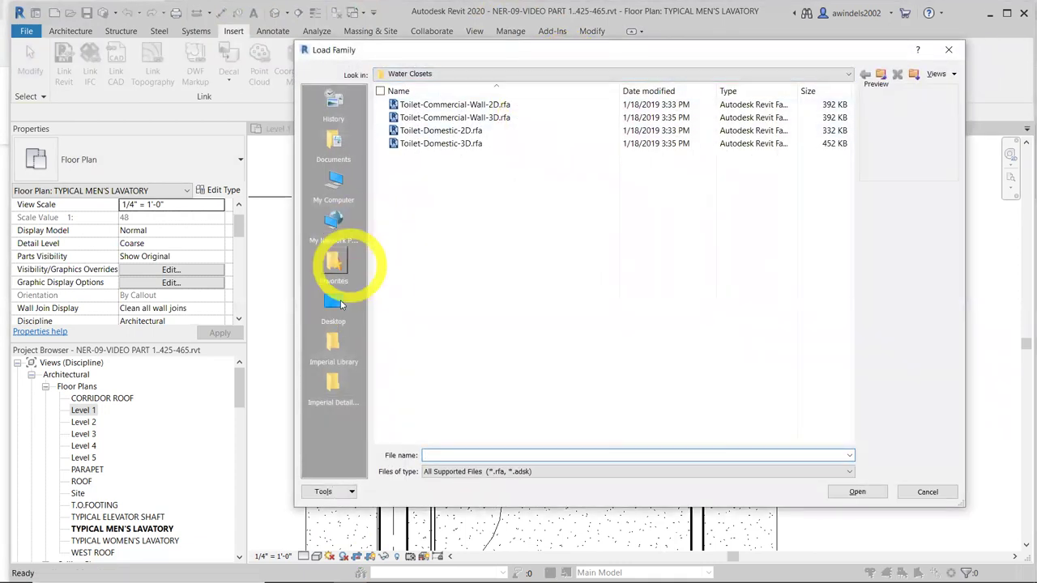
click(335, 178)
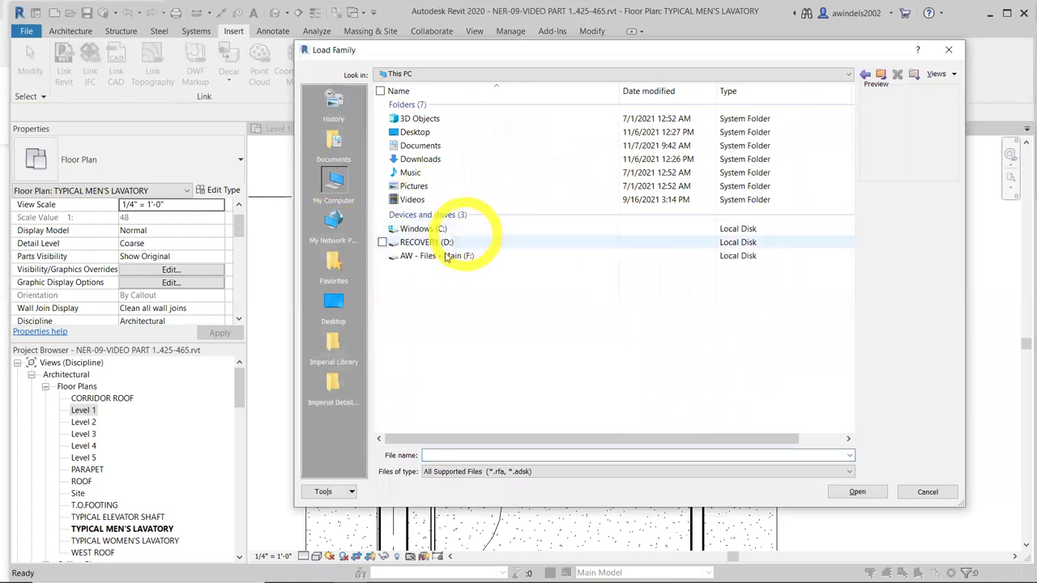
double_click(448, 258)
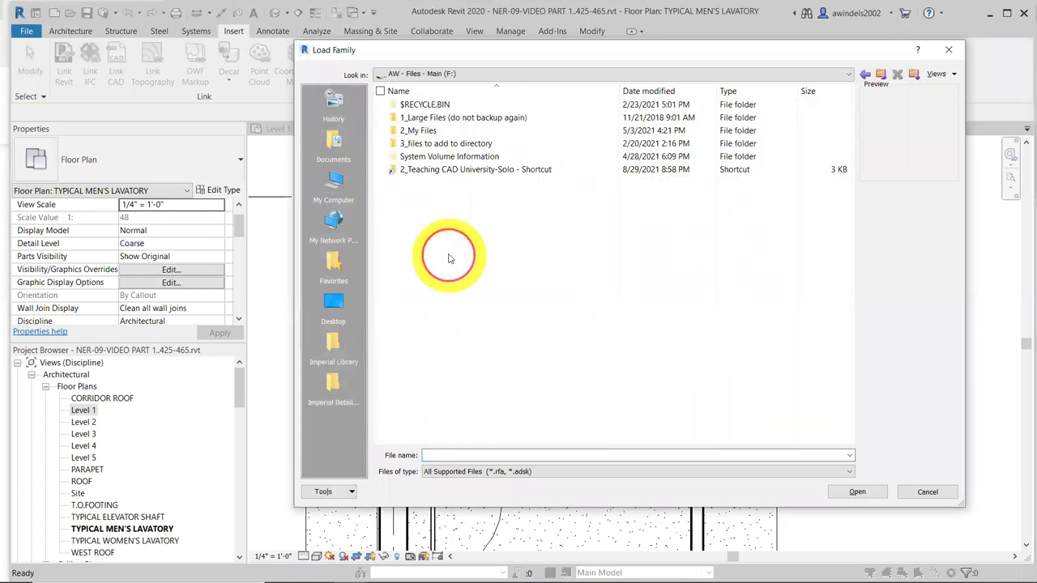
double_click(453, 172)
double_click(442, 118)
double_click(443, 152)
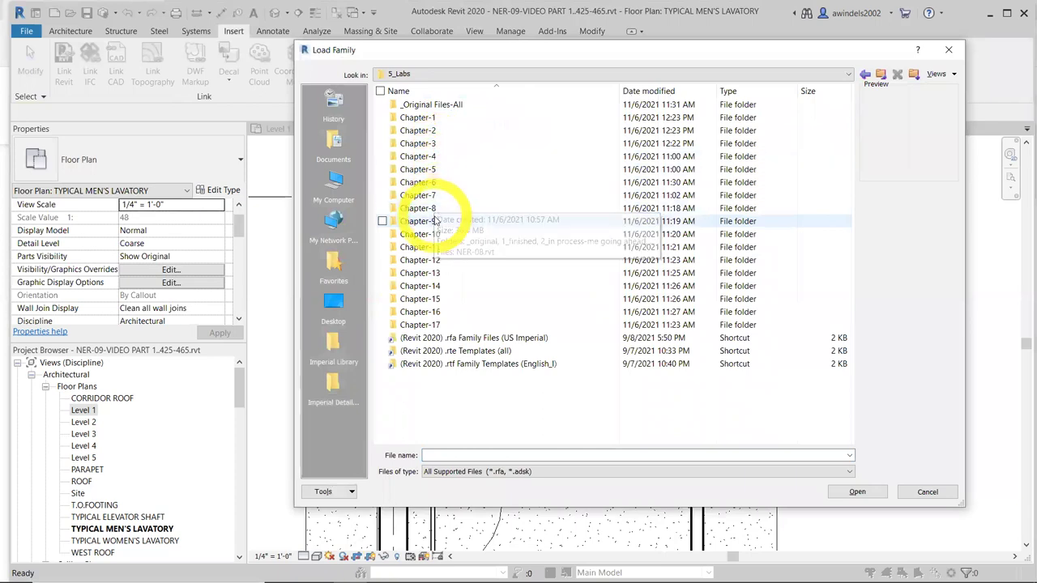
double_click(435, 219)
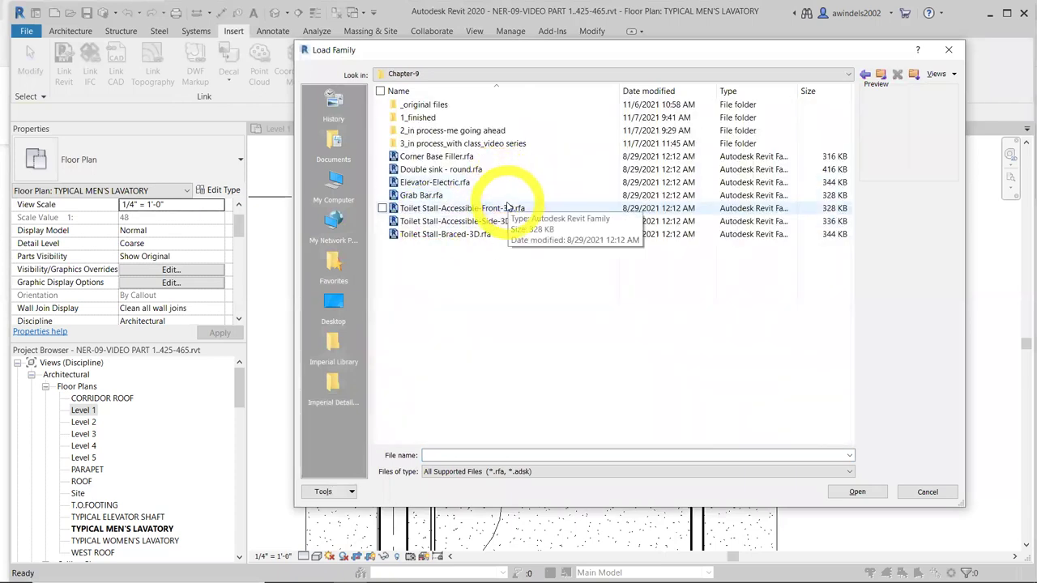
Select Corner Base Filler, Double sink - round, Elevator-Electric, Grab Bar and the three Toilet Stall families
click(470, 156)
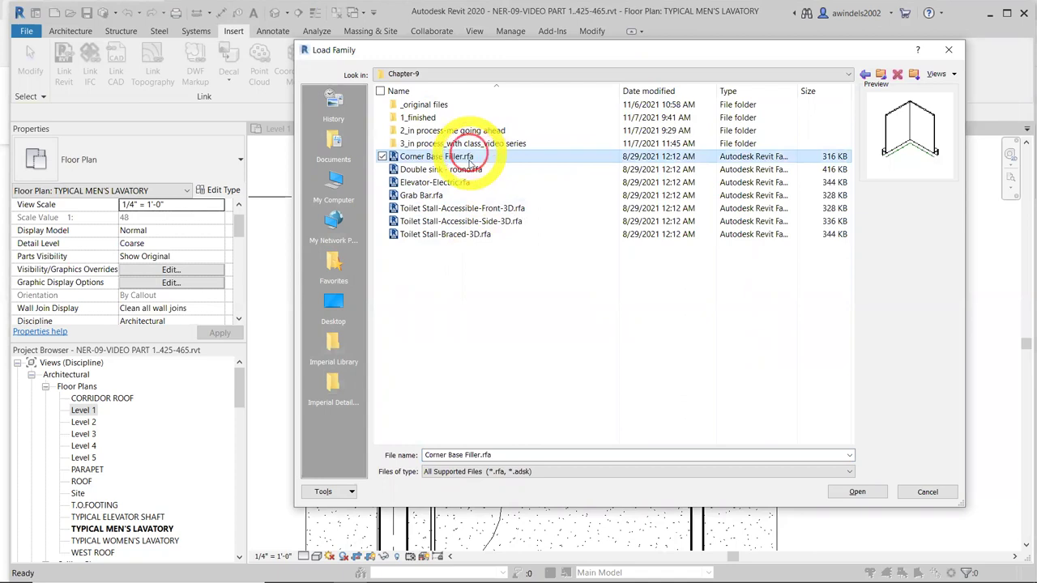
ctrl+click(470, 169)
ctrl+click(472, 183)
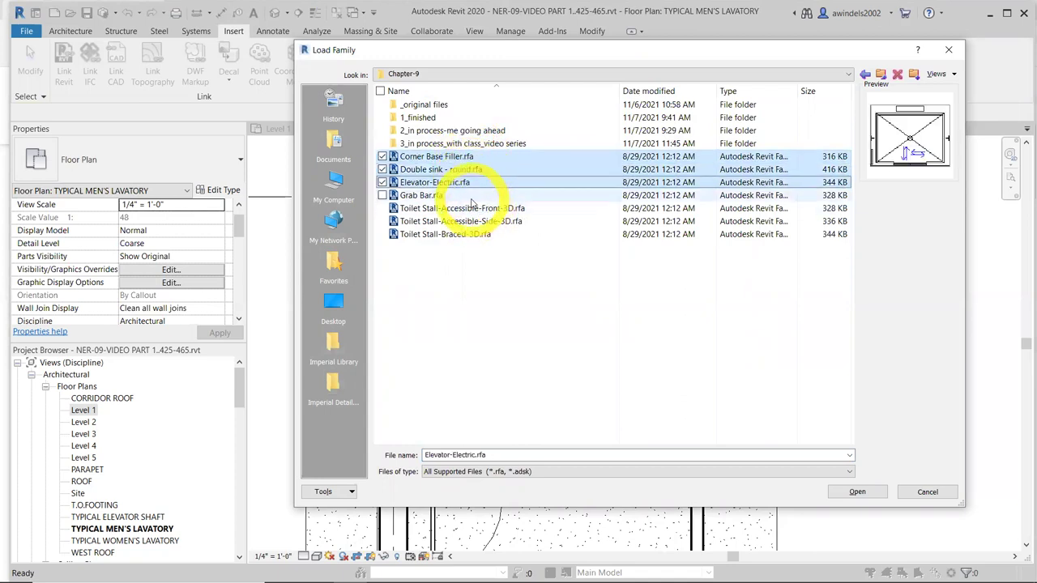
ctrl+click(472, 196)
ctrl+click(472, 209)
ctrl+click(464, 221)
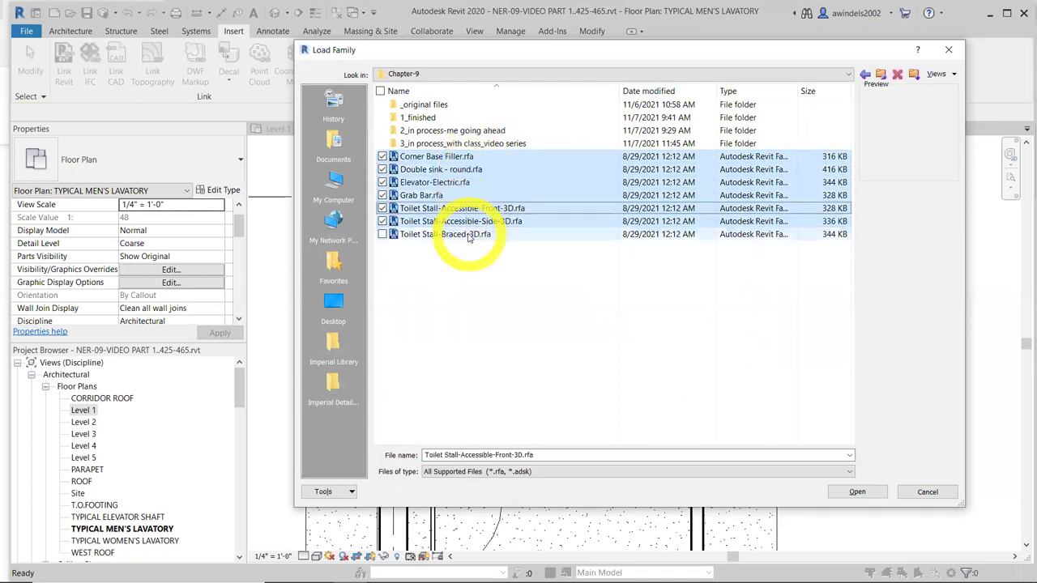
ctrl+click(453, 234)
Load the selected Chapter-9 families and start the Component tool with its type list open
click(859, 493)
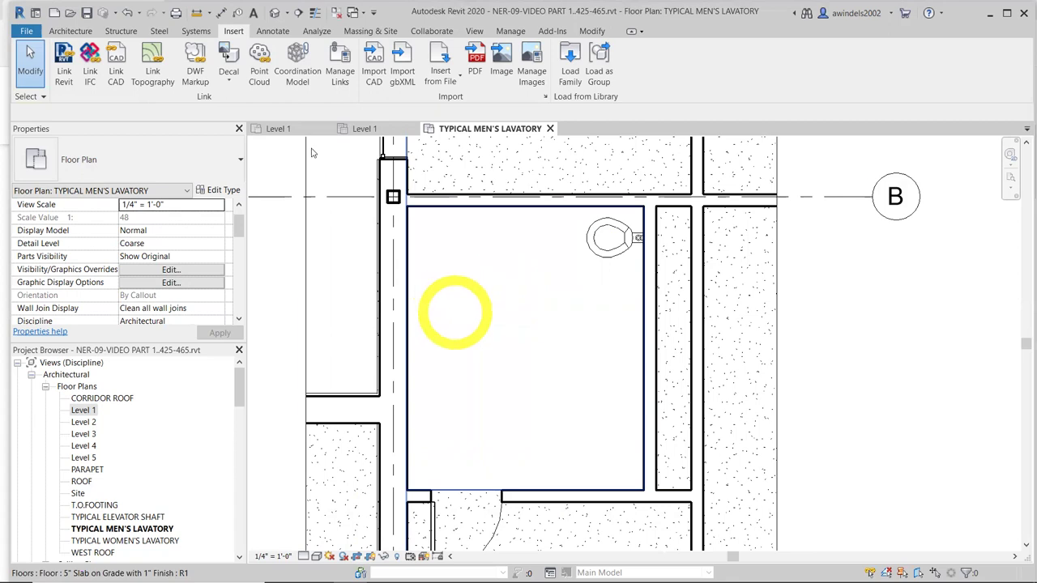
click(70, 31)
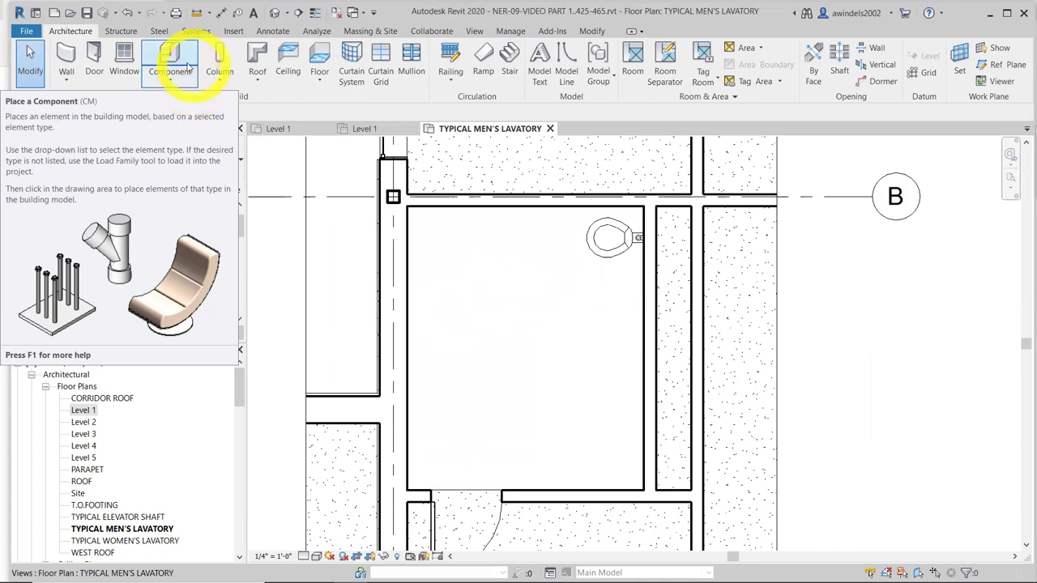
click(188, 54)
click(184, 168)
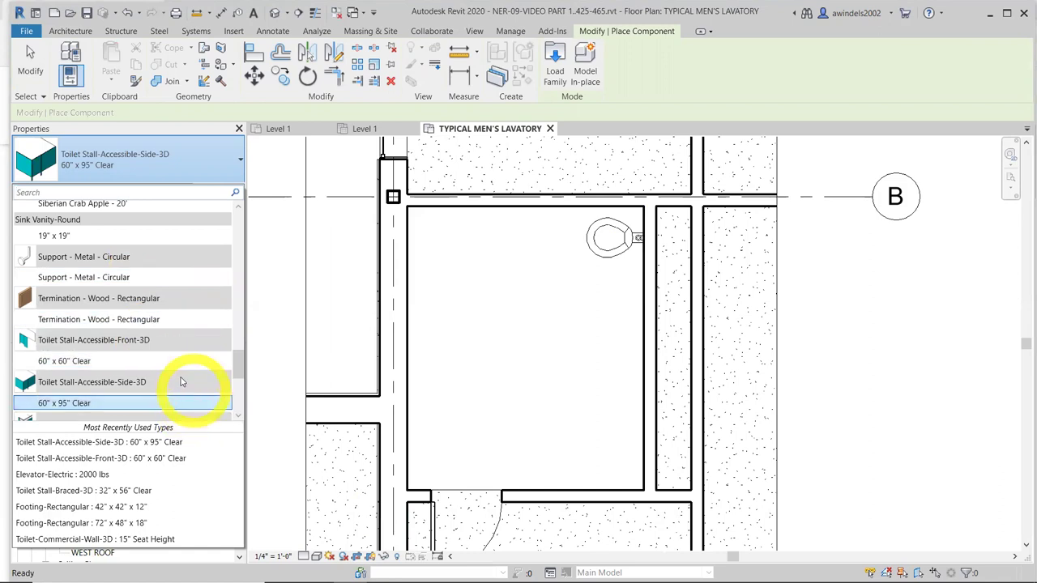
Place a Toilet Stall-Accessible-Front-3D 60" x 60" Clear stall around the existing wall toilet
click(153, 361)
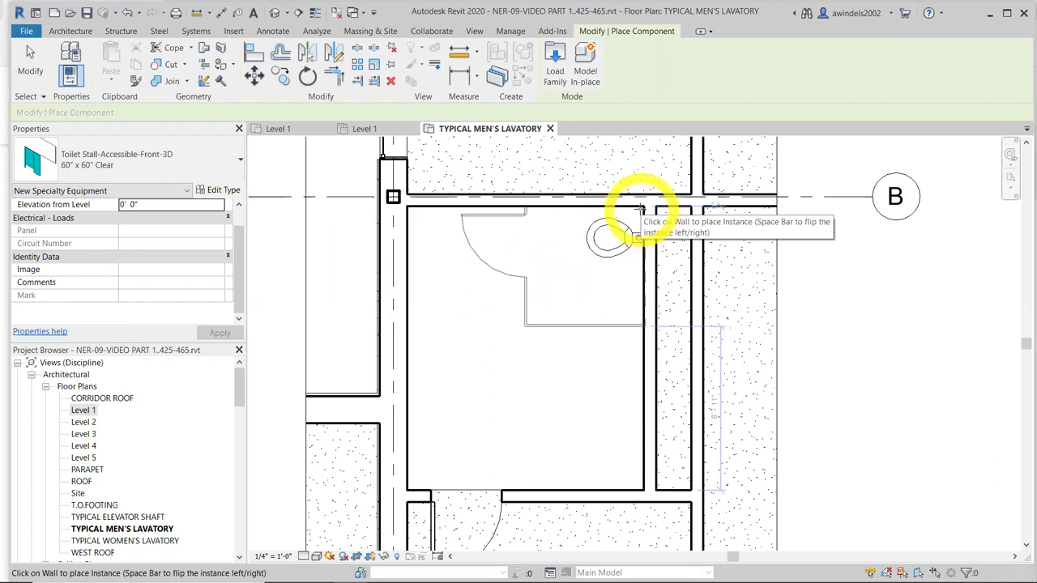
click(636, 213)
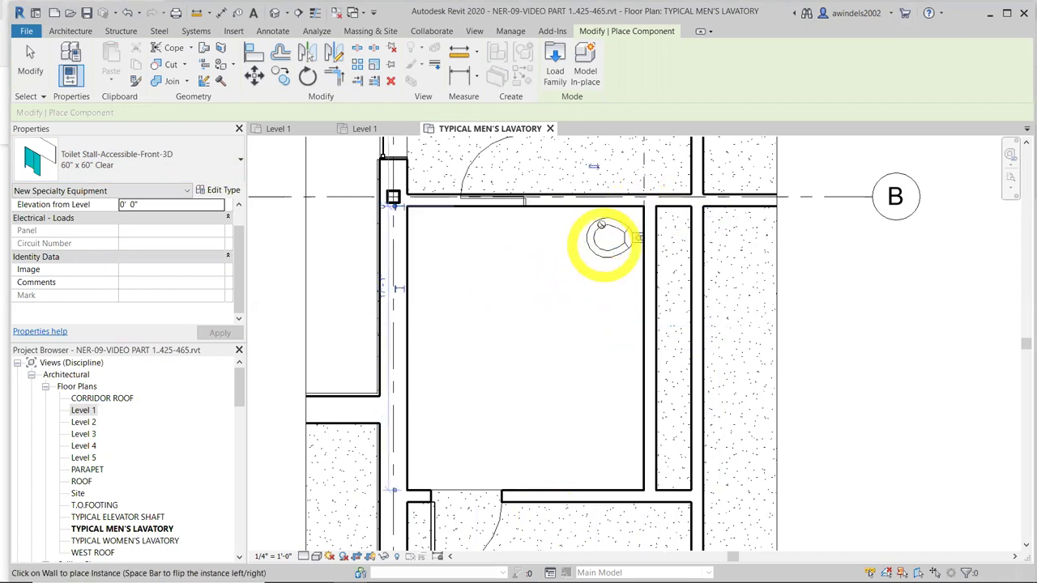
scroll(614, 232, down, 1)
middle_drag(614, 232, 492, 282)
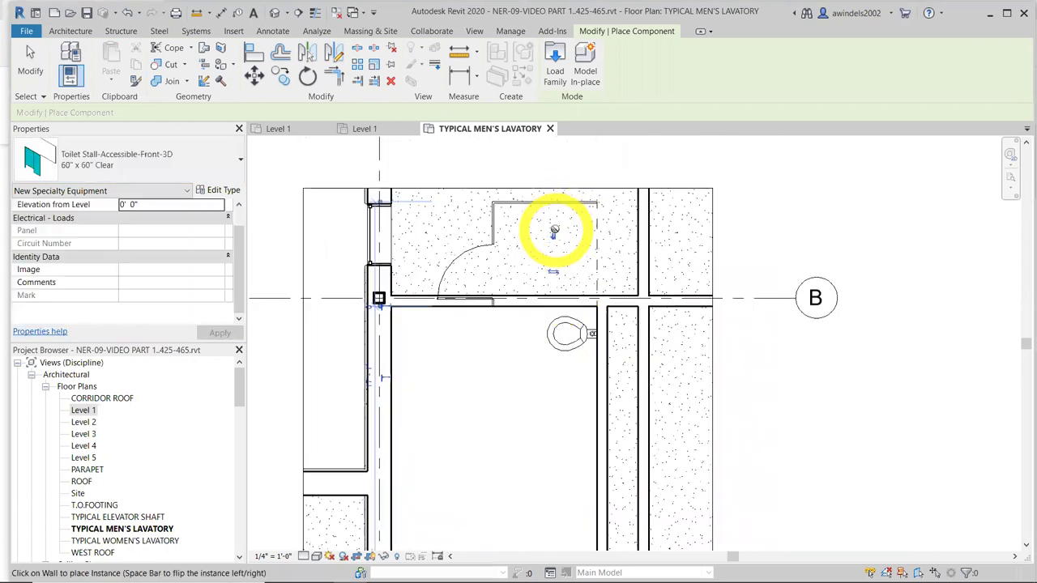
click(563, 417)
click(553, 337)
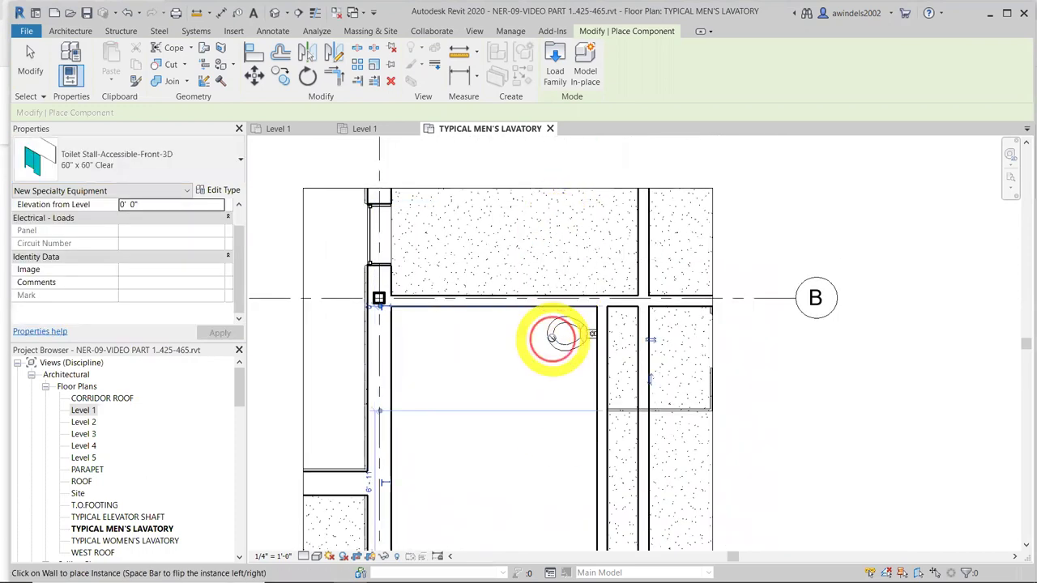
click(480, 346)
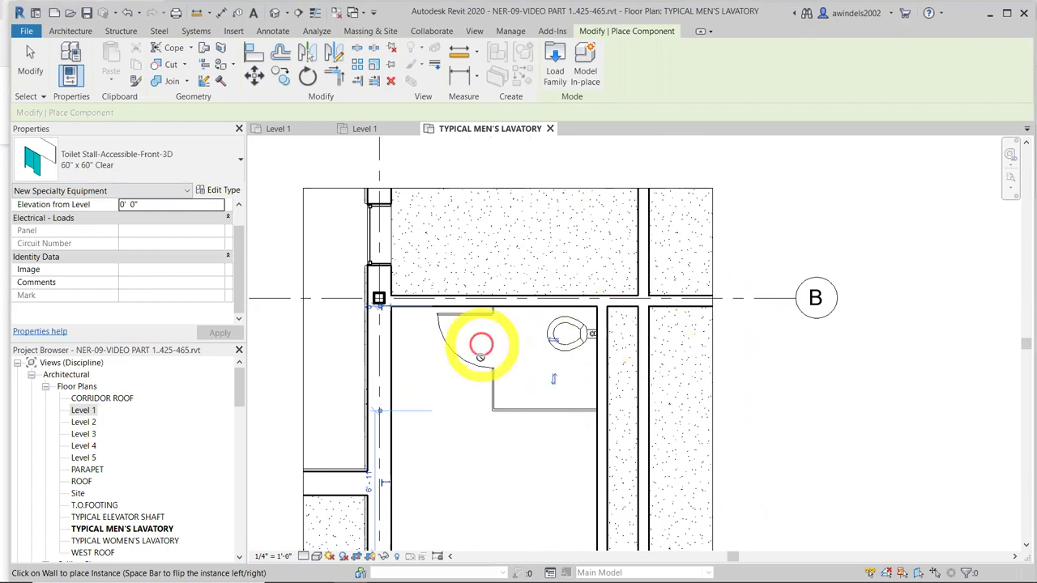
key(Escape)
key(Escape)
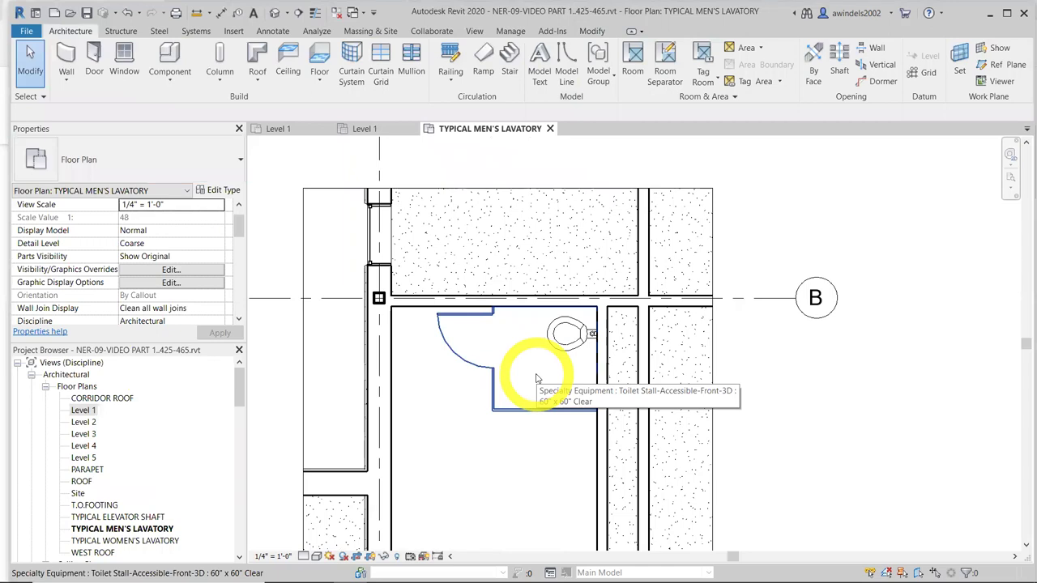
Copy the wall-mounted toilet 5' down along the right wall
click(565, 335)
middle_drag(556, 332, 530, 238)
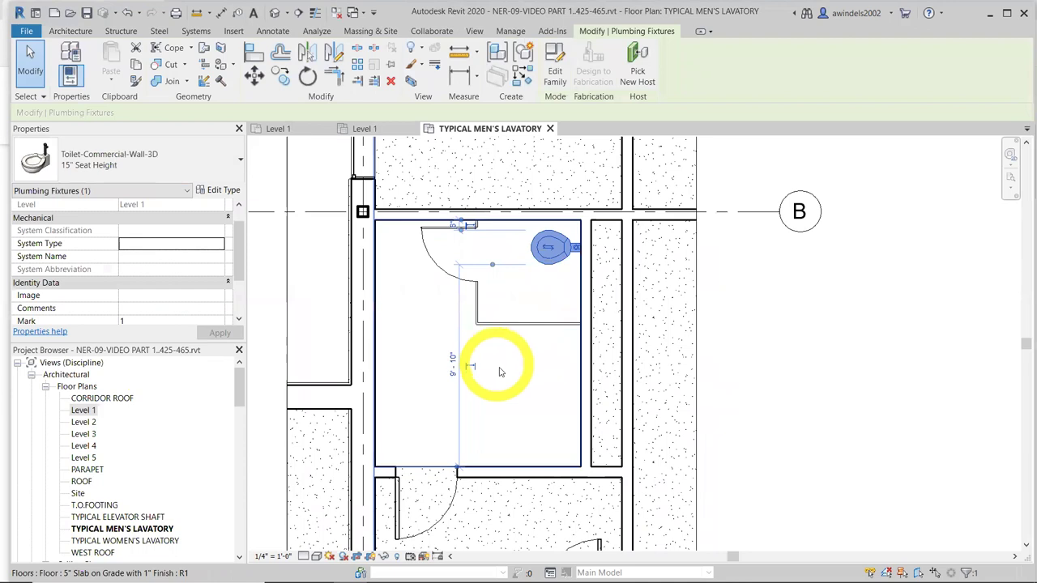
scroll(507, 363, up, 1)
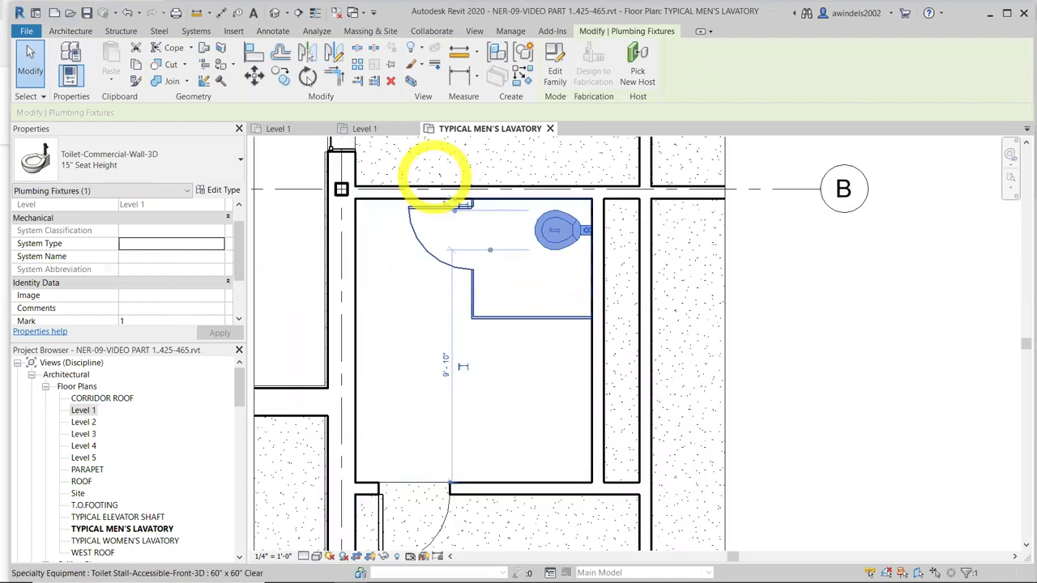
click(280, 75)
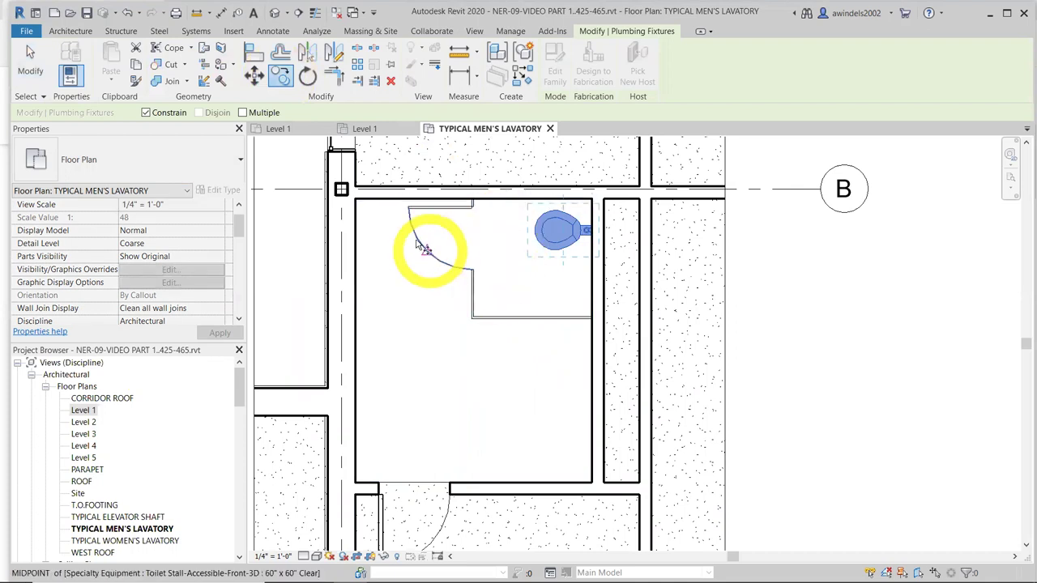
click(389, 238)
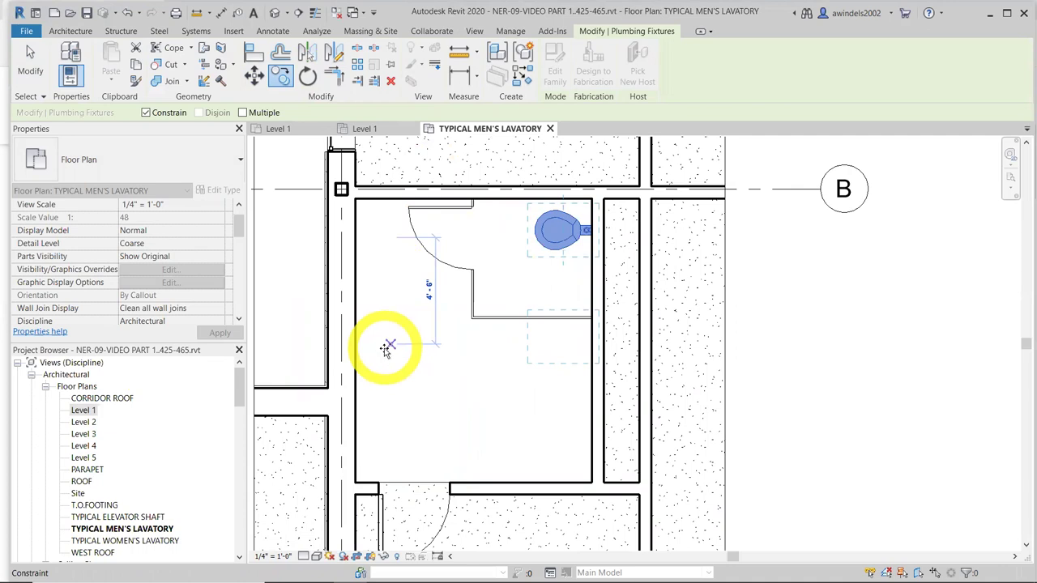
text(5)
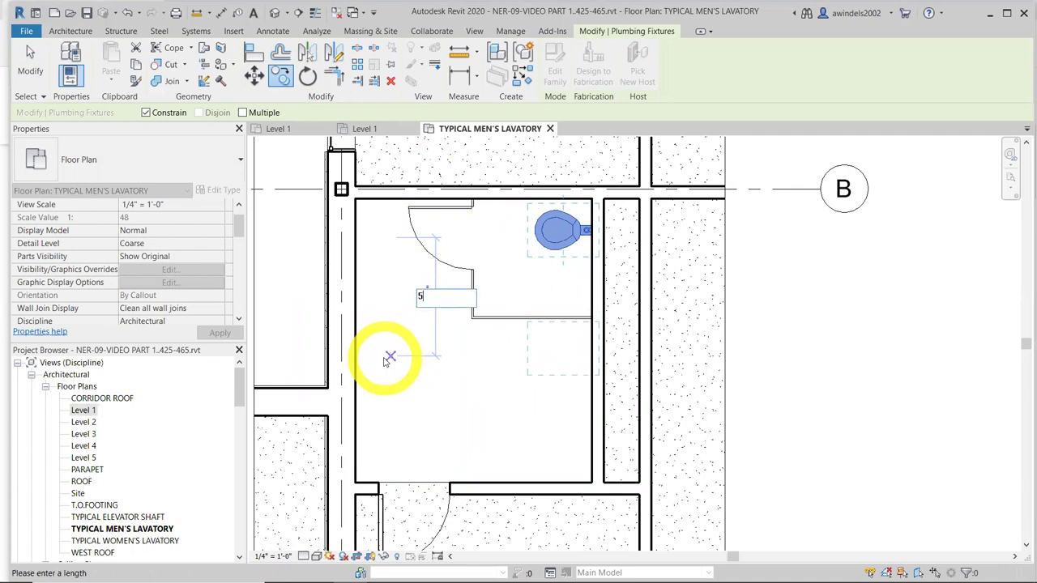
key(Return)
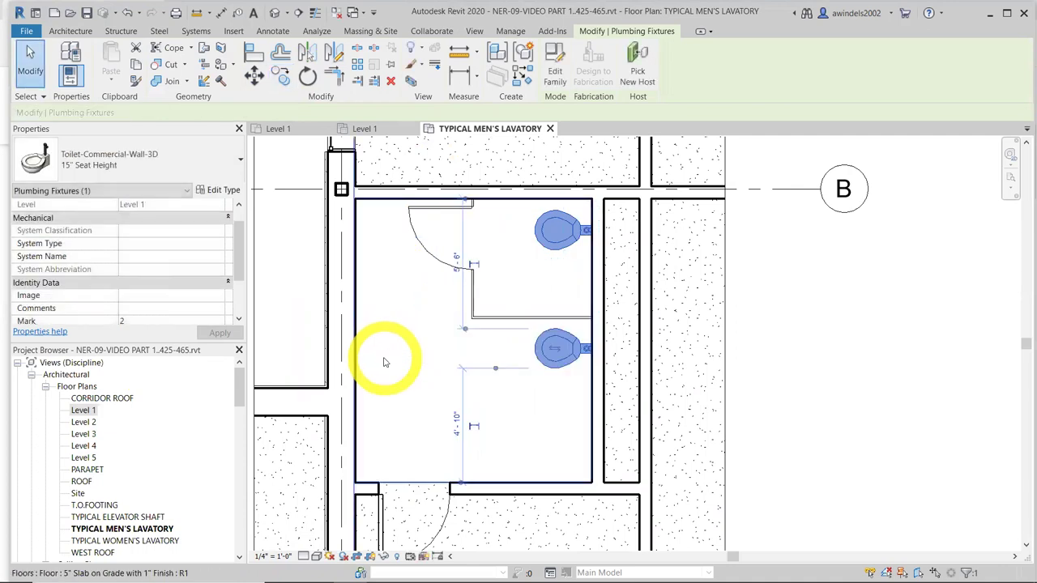
key(Escape)
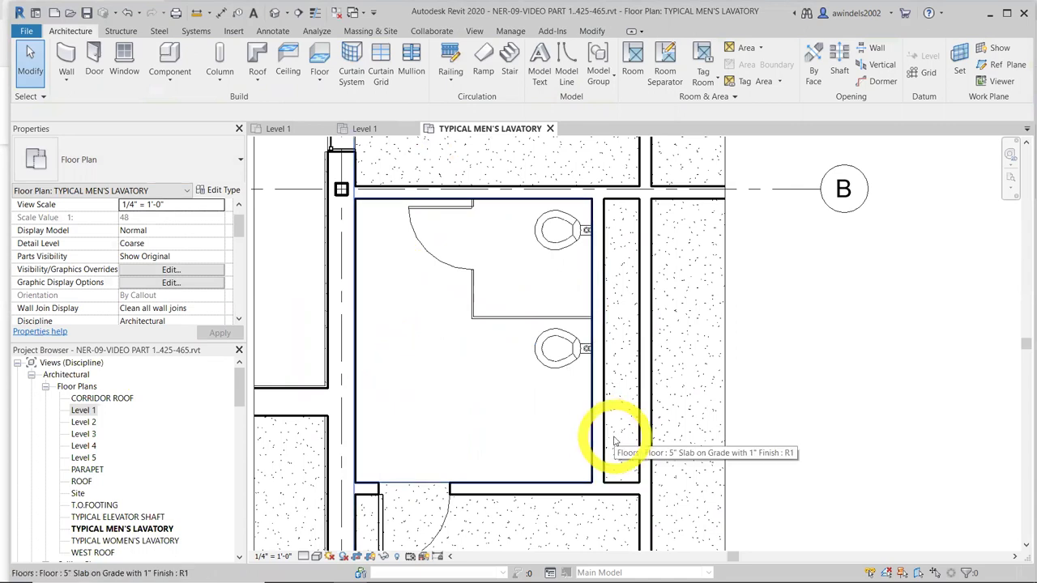
Start a new component using the Toilet Stall-Braced-3D 2' 9" x 60" Clear type
click(169, 60)
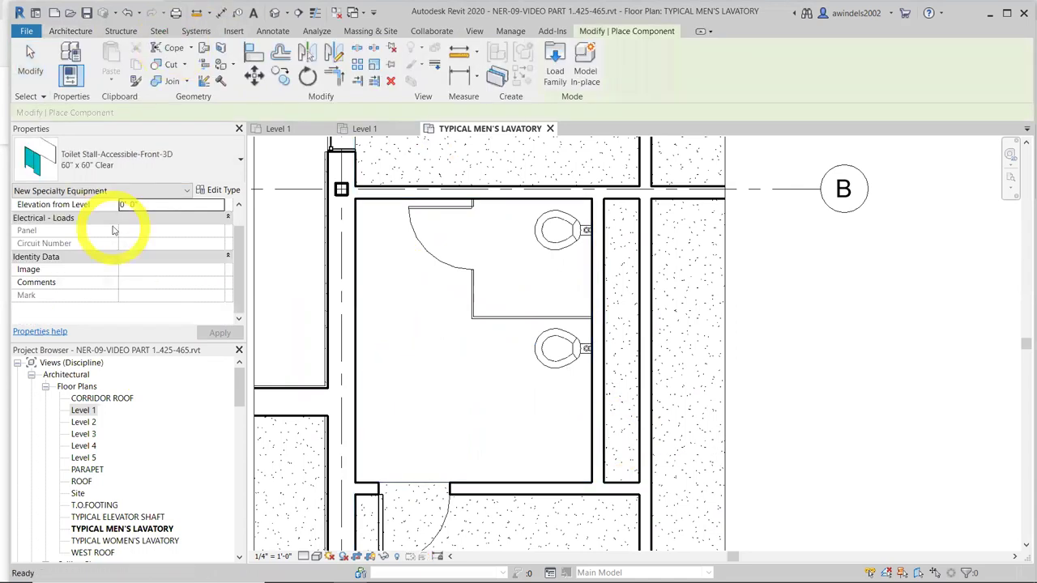
click(140, 170)
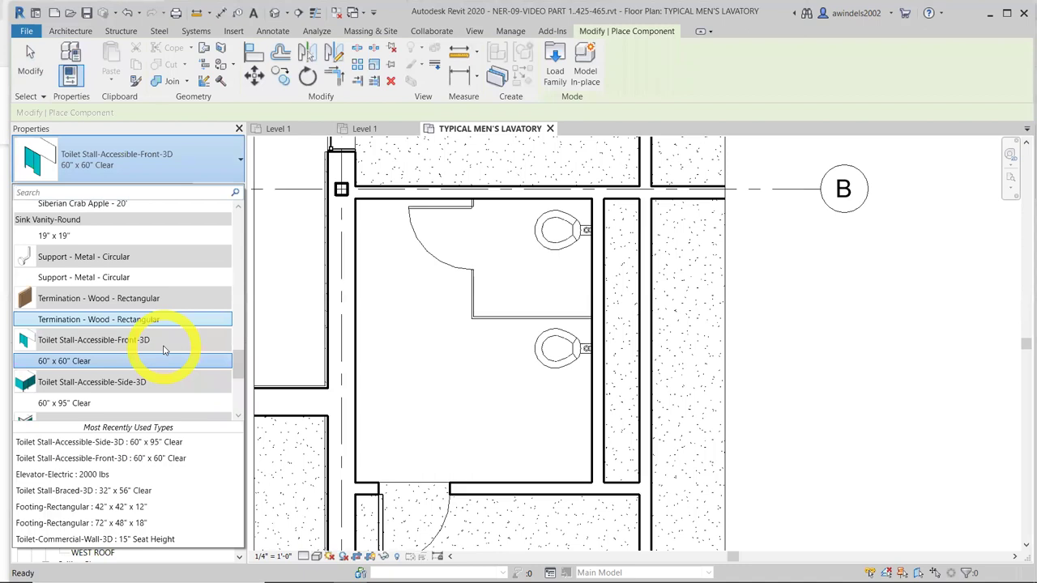
scroll(164, 350, down, 2)
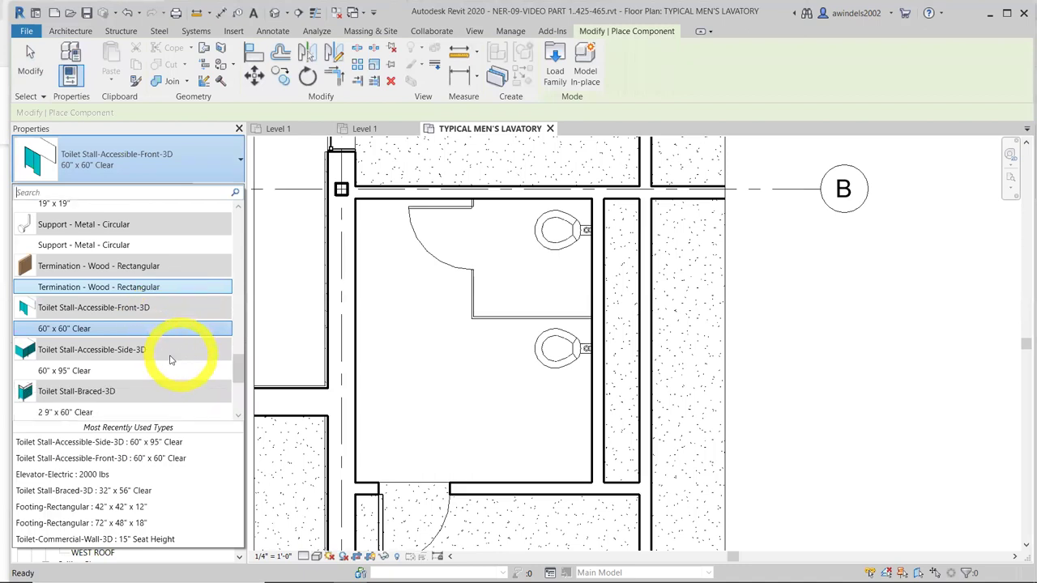
scroll(166, 365, down, 2)
mouse_move(149, 380)
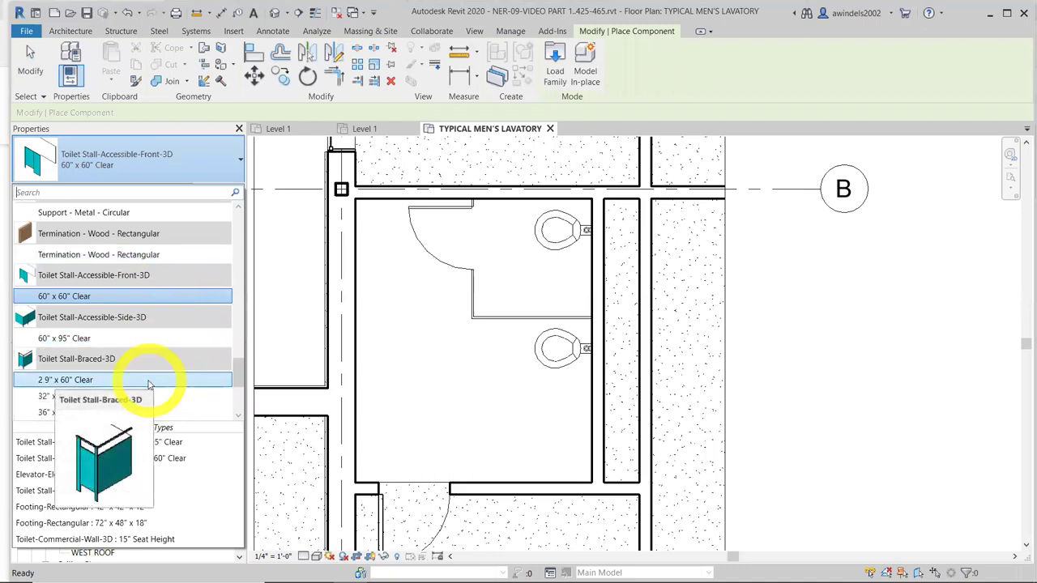
scroll(186, 360, down, 1)
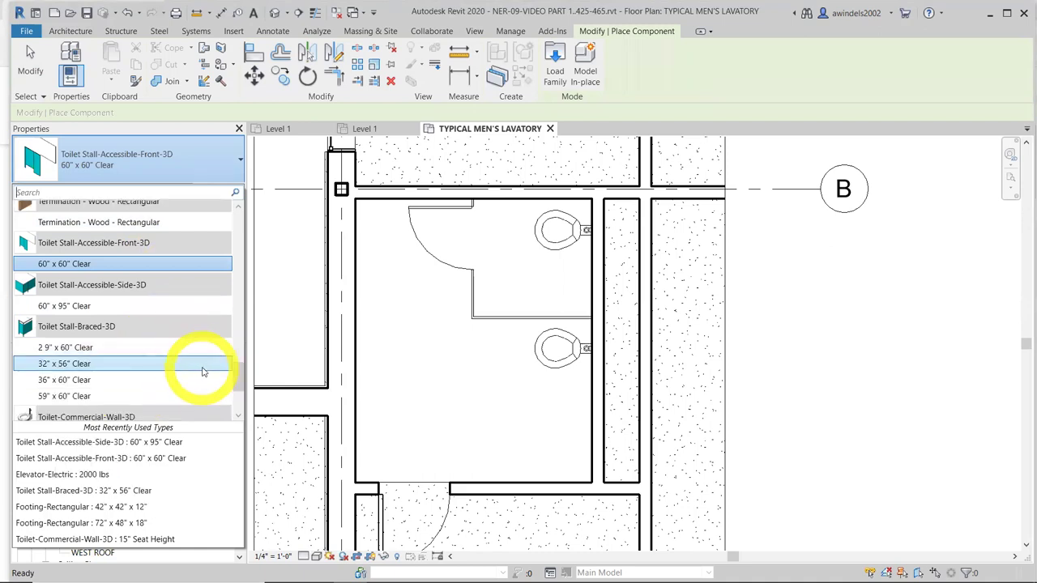
mouse_move(171, 350)
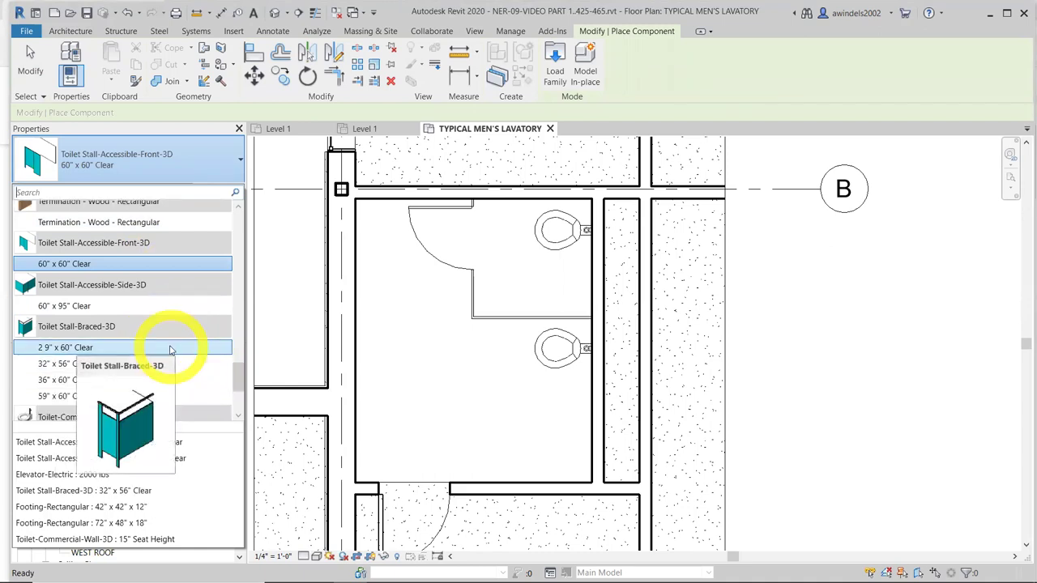
click(171, 349)
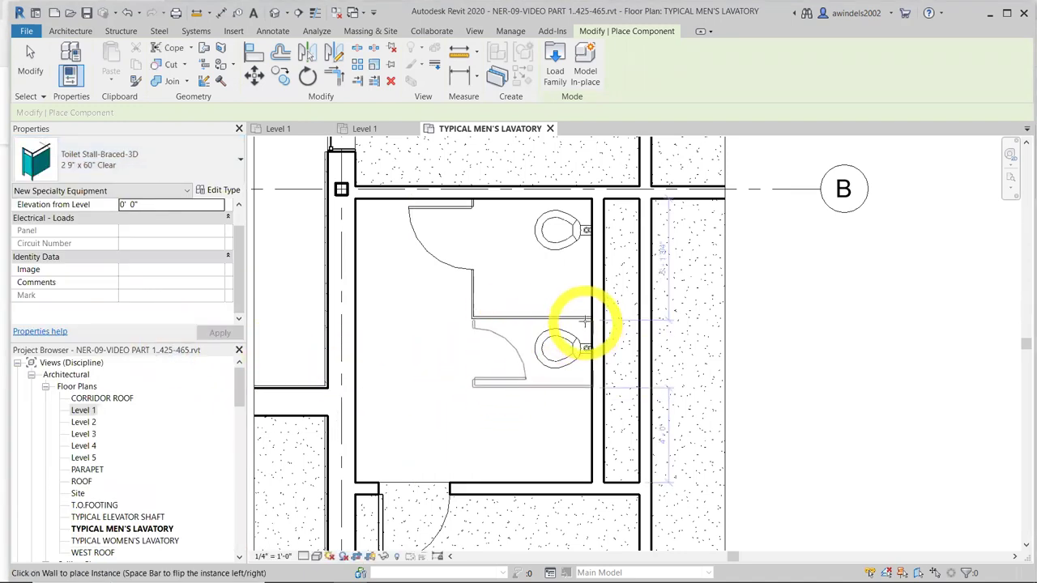
Flip the braced stall's orientation and place it on the wall below the first stall
key(space)
key(space)
key(space)
key(space)
key(space)
key(space)
key(space)
key(space)
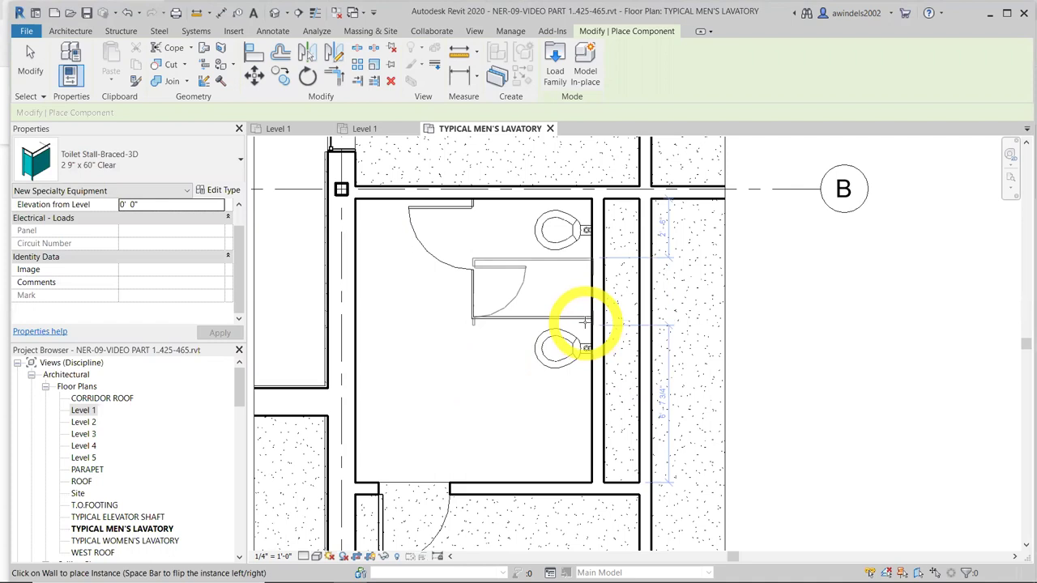
key(space)
key(space)
key(space)
key(space)
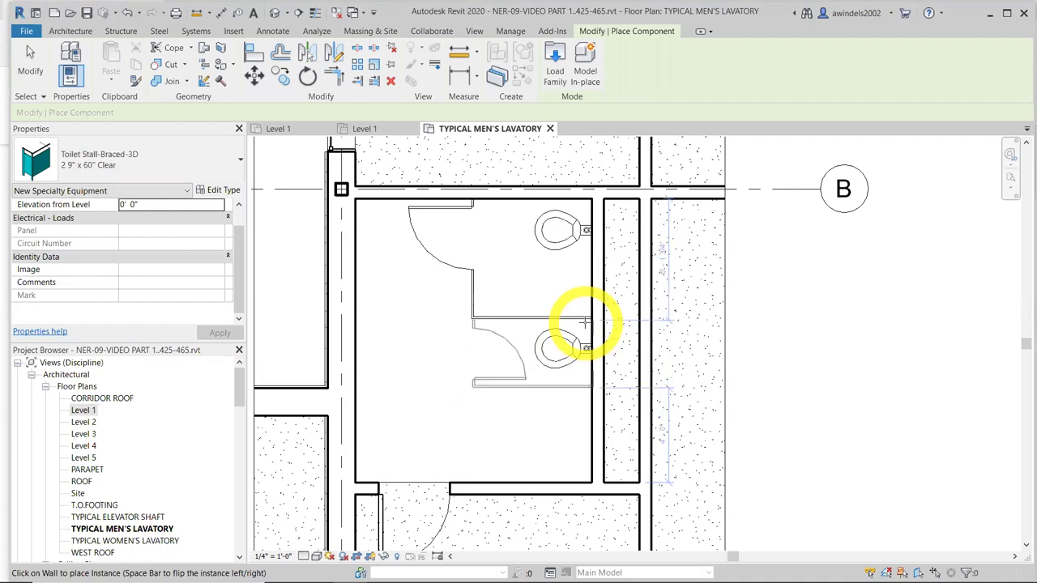
scroll(585, 323, up, 1)
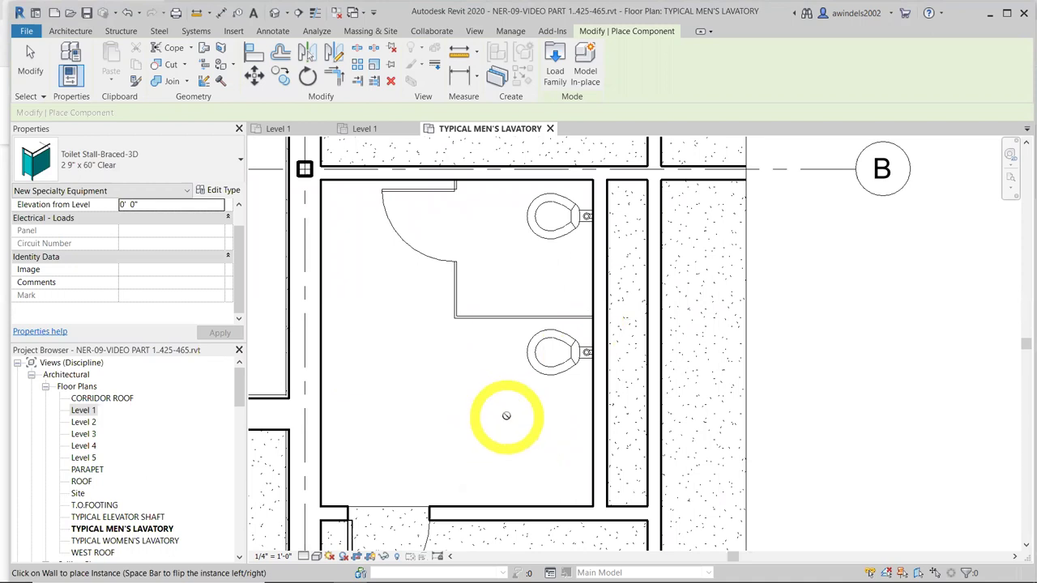
key(Escape)
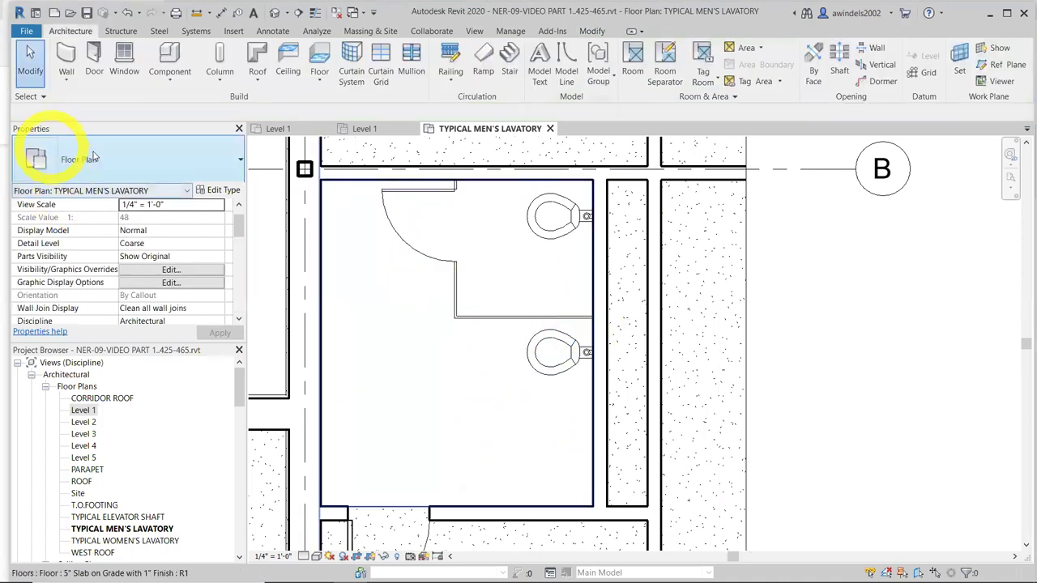
click(166, 59)
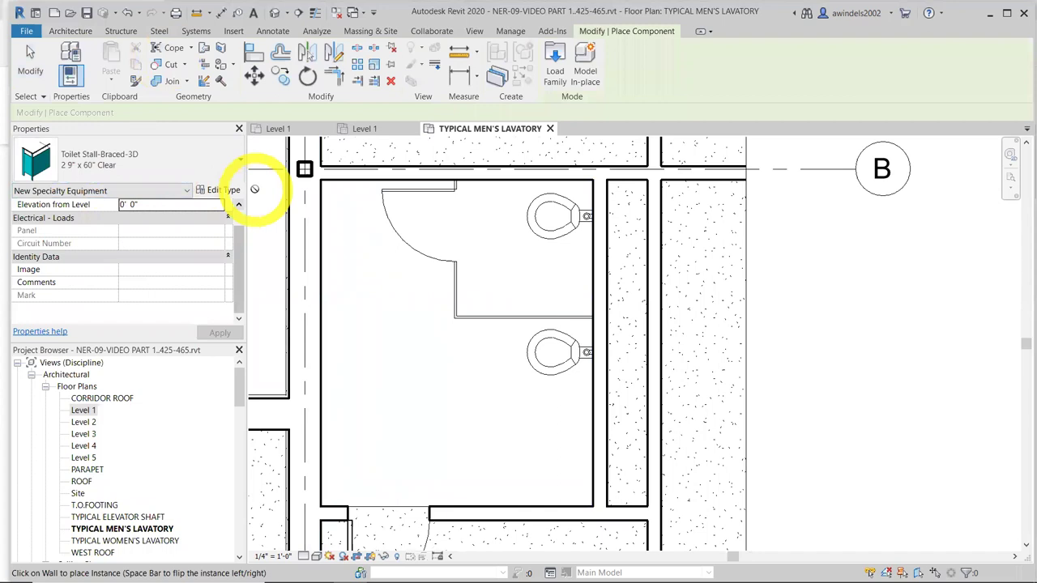
click(592, 324)
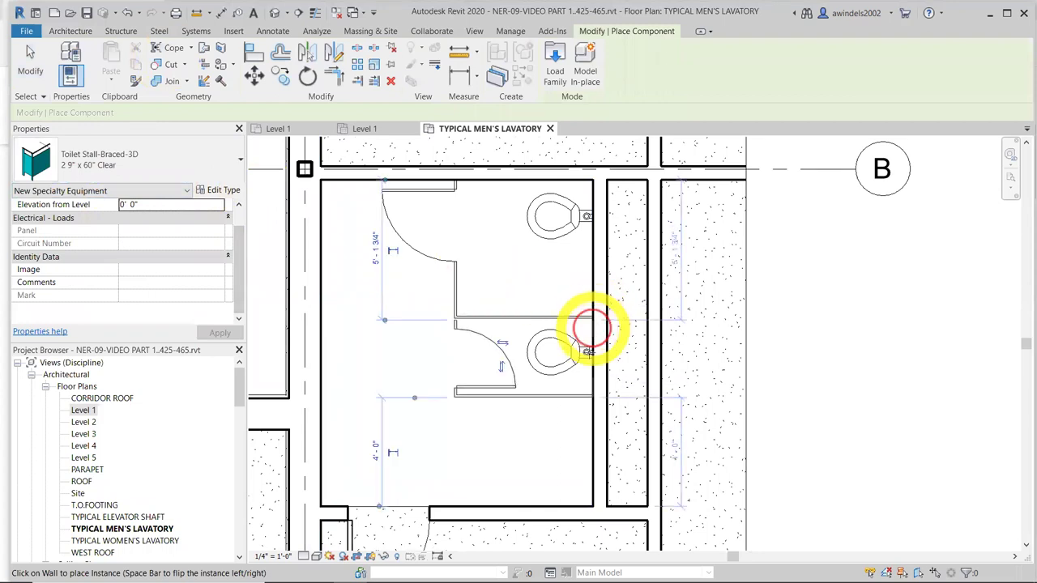
scroll(546, 394, up, 2)
Move the new braced stall up from its top-left corner to the partition endpoint above
key(Escape)
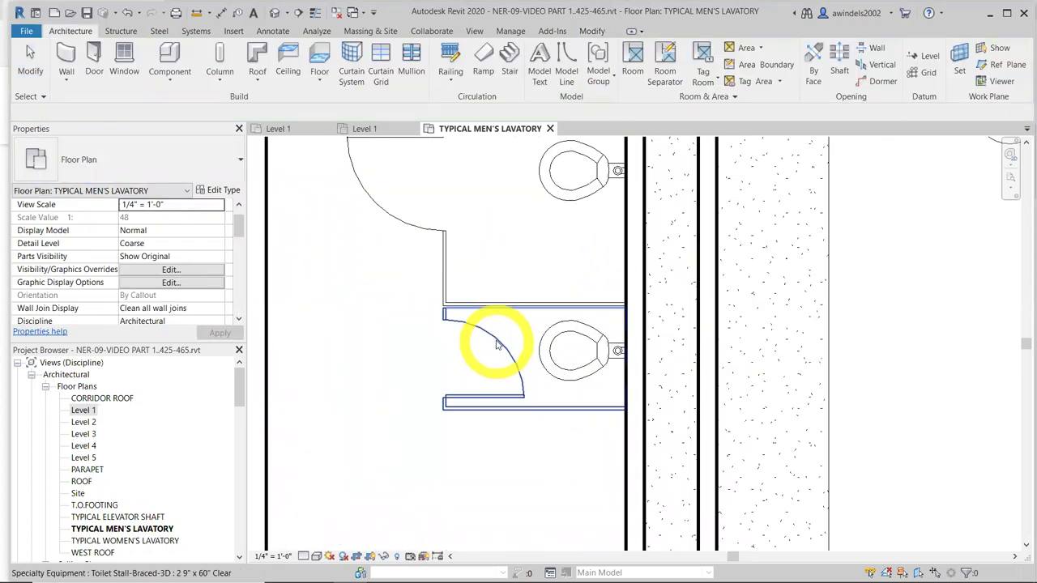
click(479, 320)
scroll(454, 306, up, 3)
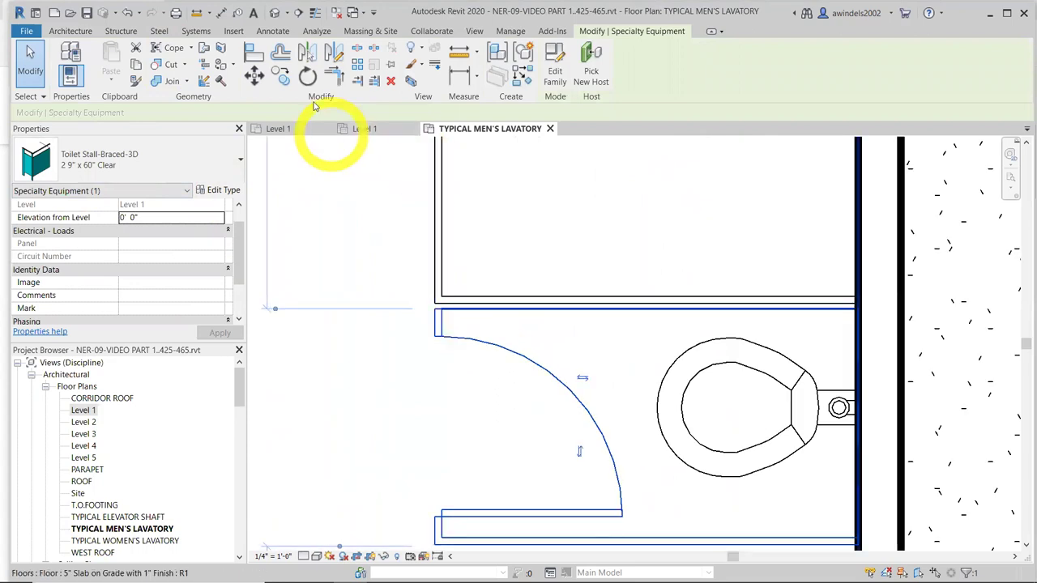
click(256, 75)
scroll(463, 296, up, 4)
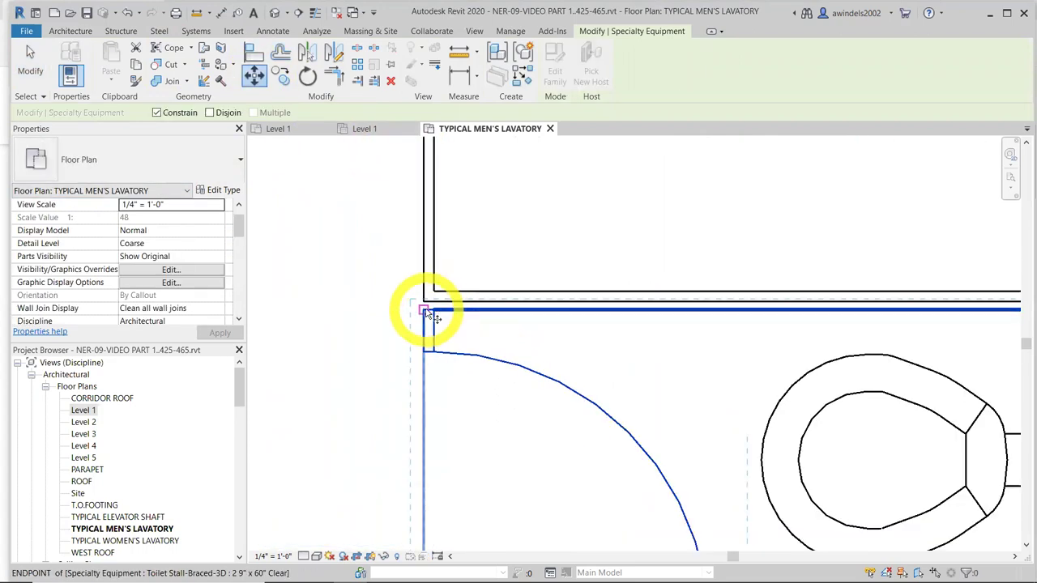
click(423, 301)
click(421, 294)
click(335, 440)
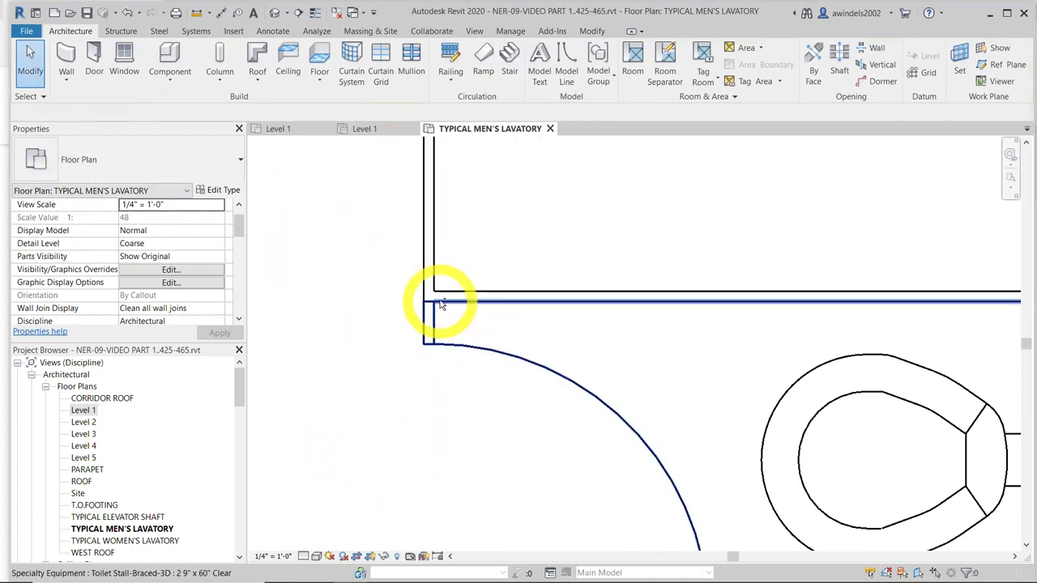
scroll(440, 296, down, 4)
scroll(576, 474, down, 3)
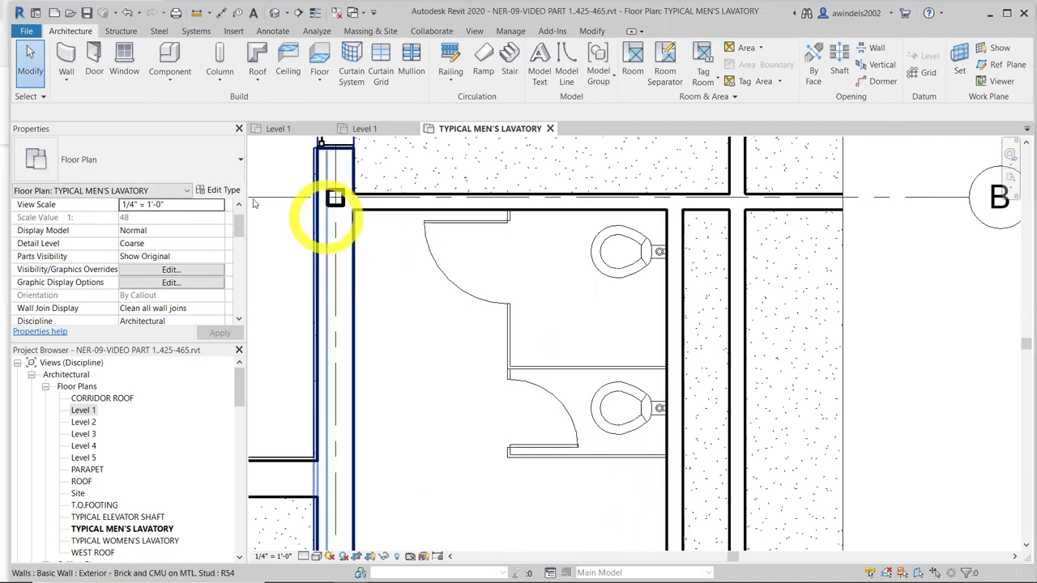
click(104, 157)
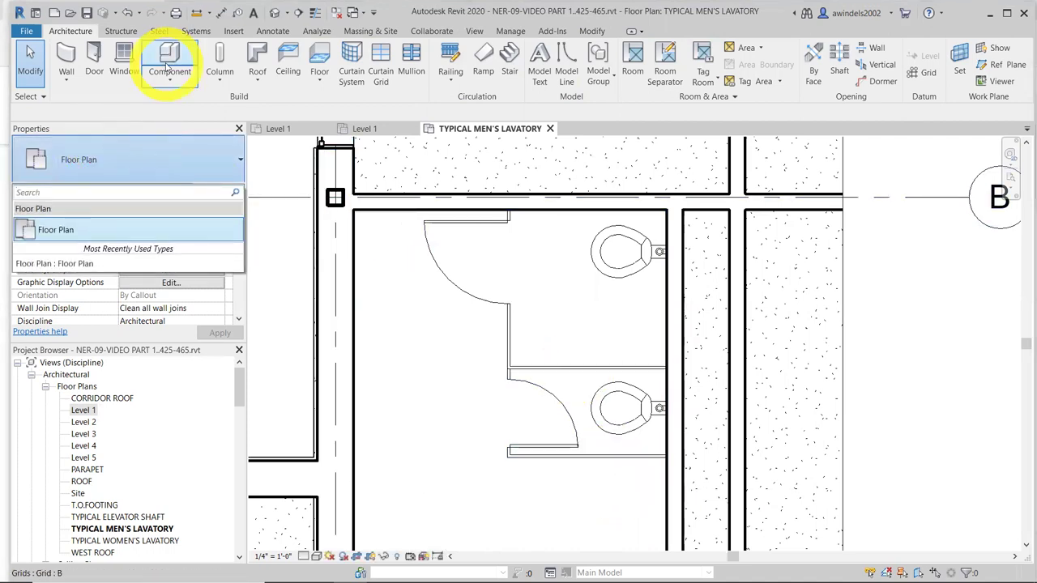
Place a Grab Bar 4'-0" Length on the top wall of the upper stall
click(167, 56)
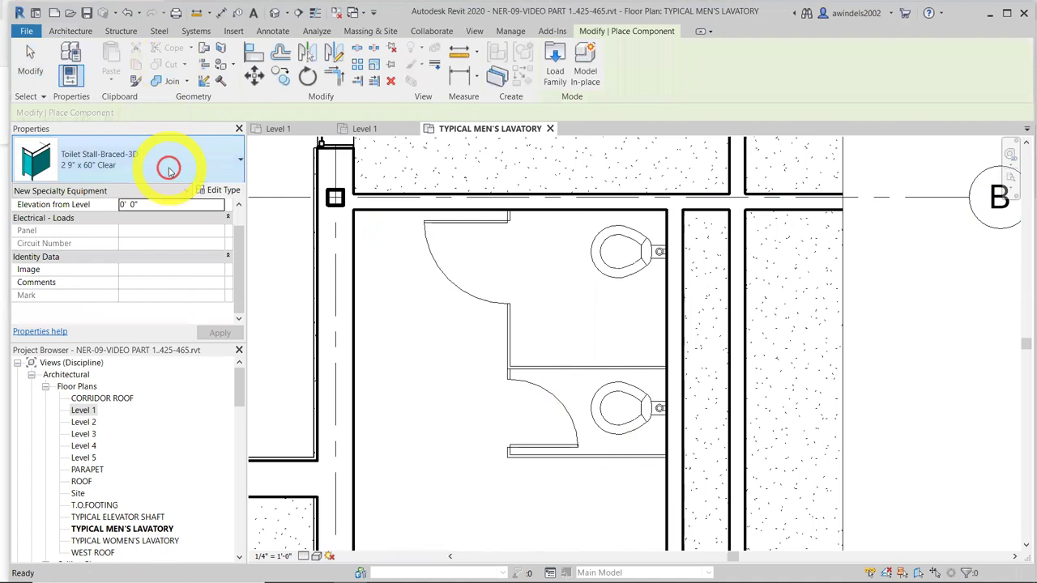
click(169, 169)
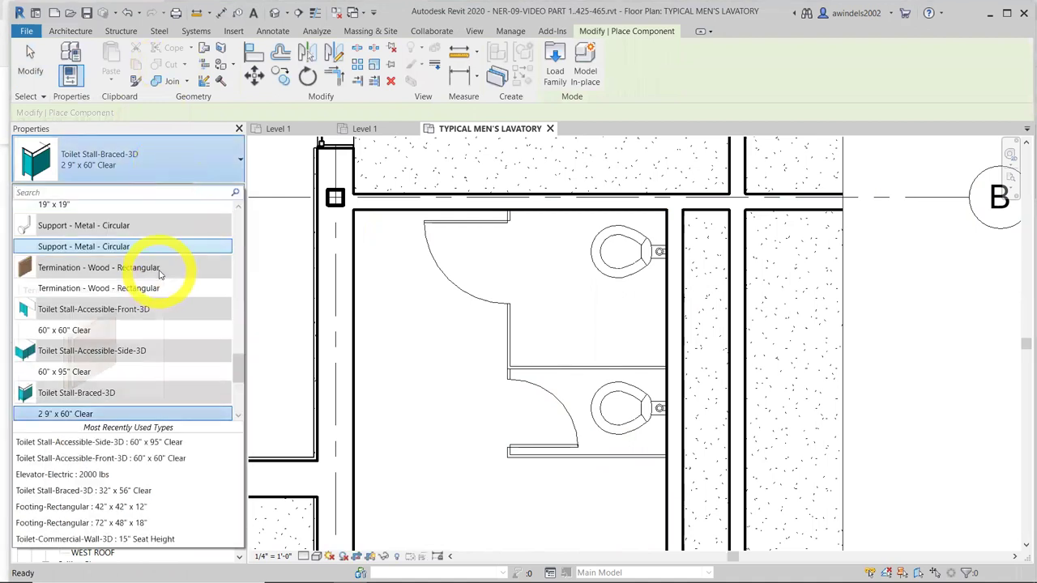
text(G)
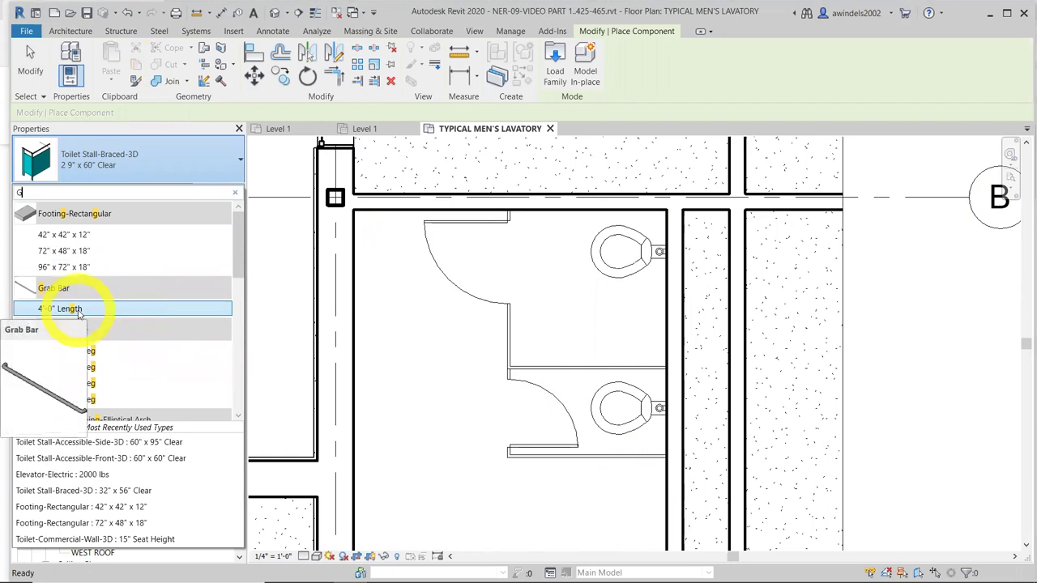
click(124, 309)
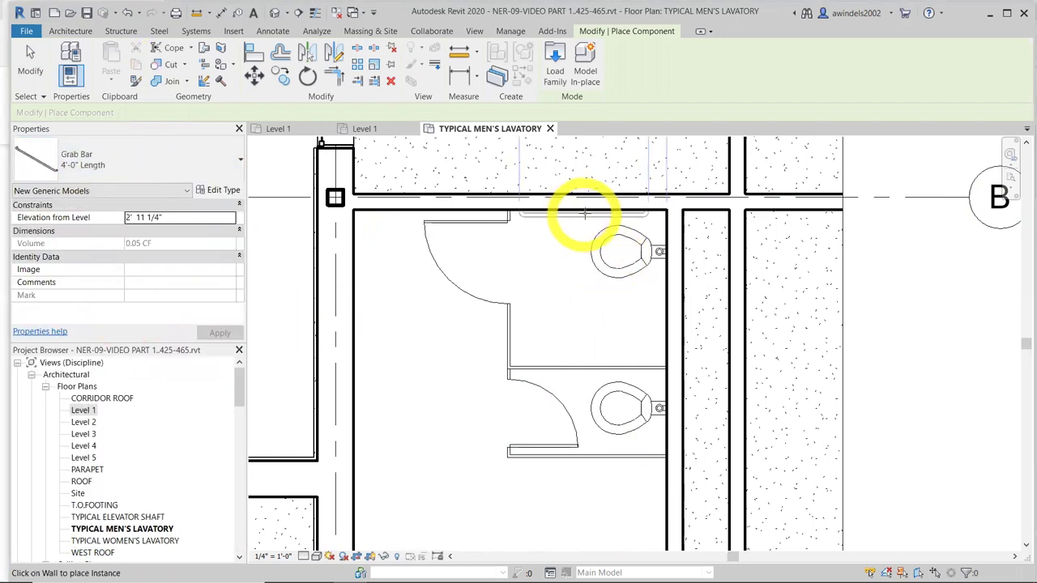
middle_drag(581, 215, 552, 286)
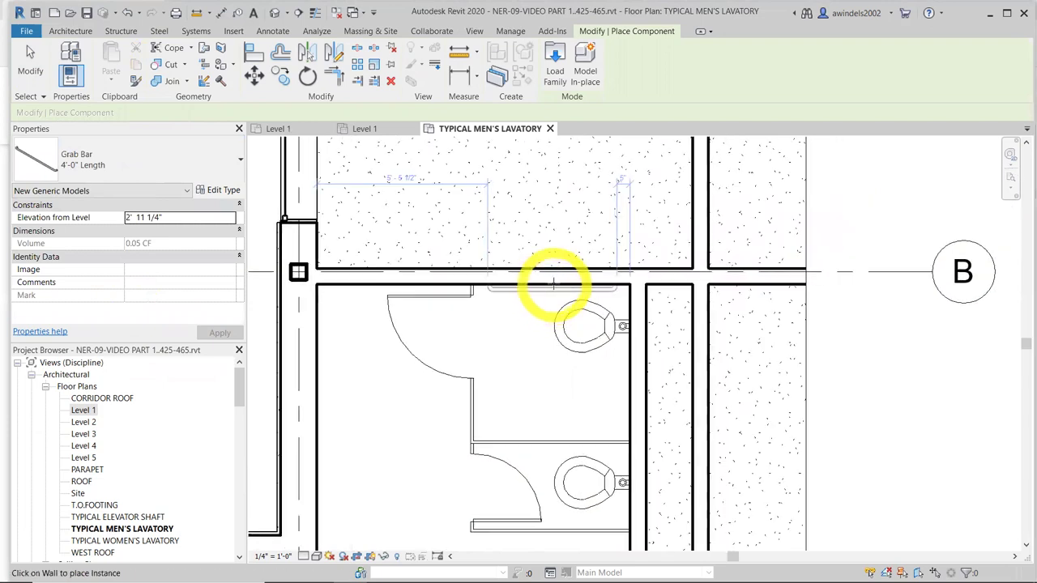
click(550, 280)
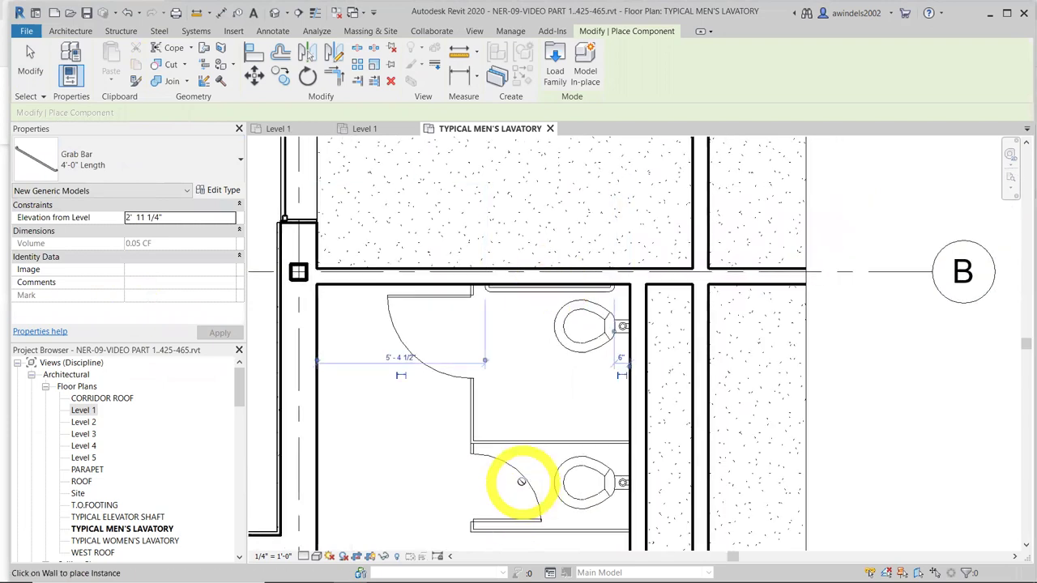
key(Escape)
key(Escape)
Select the upper stall and box-select the elements around the grab bar
click(524, 289)
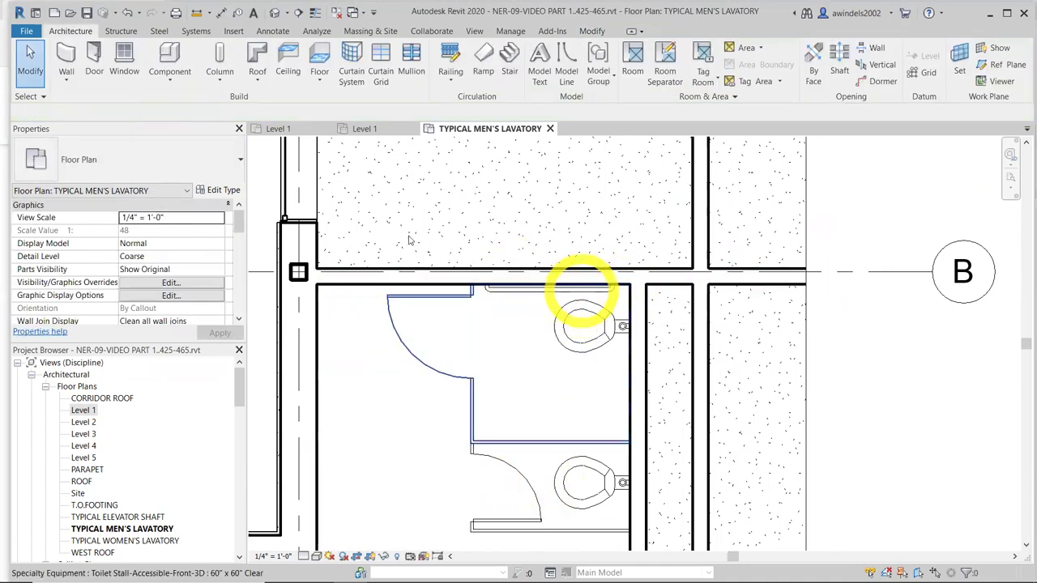
middle_drag(389, 251, 487, 322)
drag(332, 259, 728, 374)
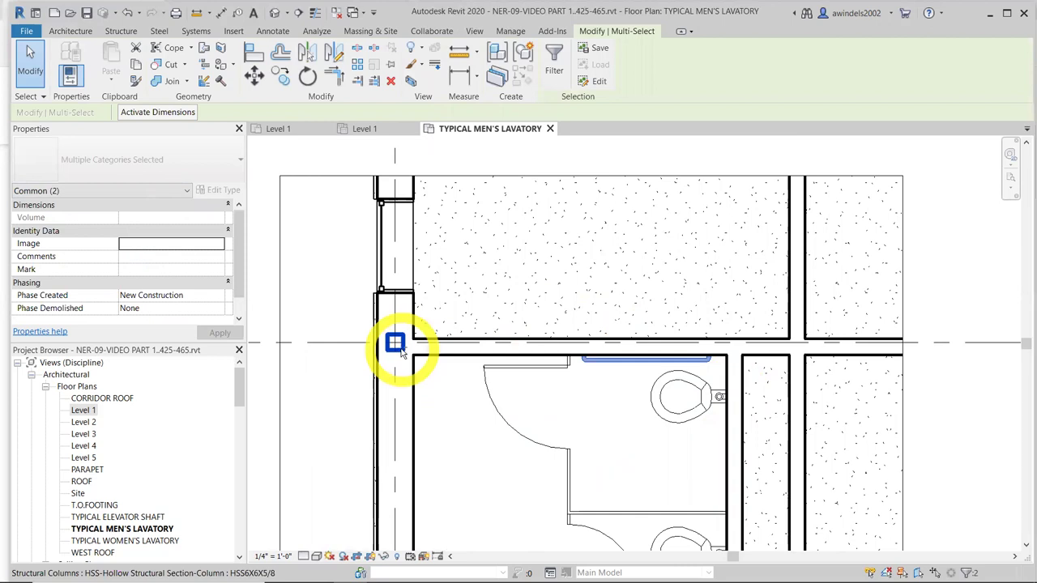
Set the grab bar's mounting height to 2' 0" and deselect it
click(646, 359)
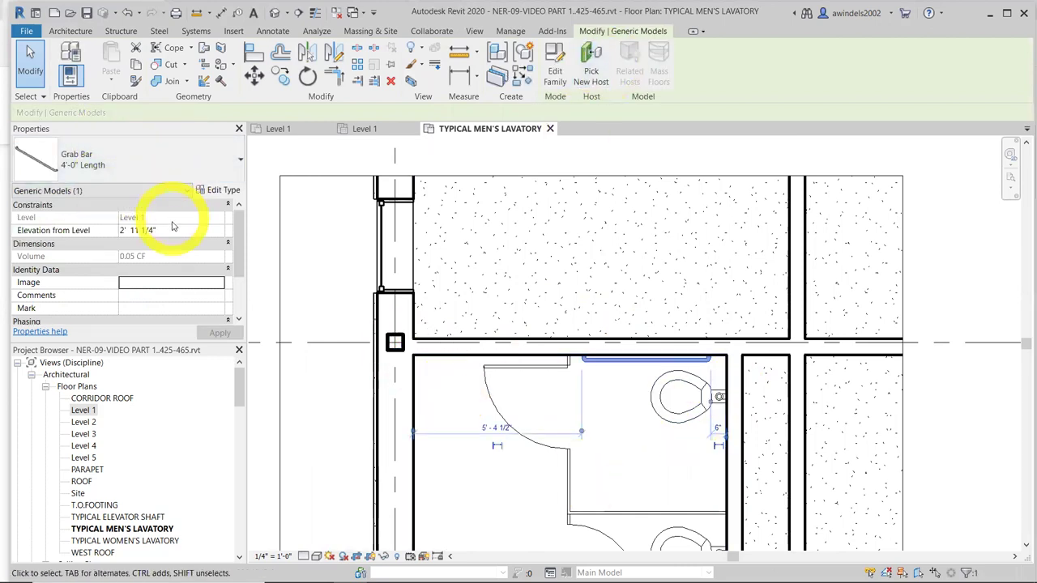
click(176, 230)
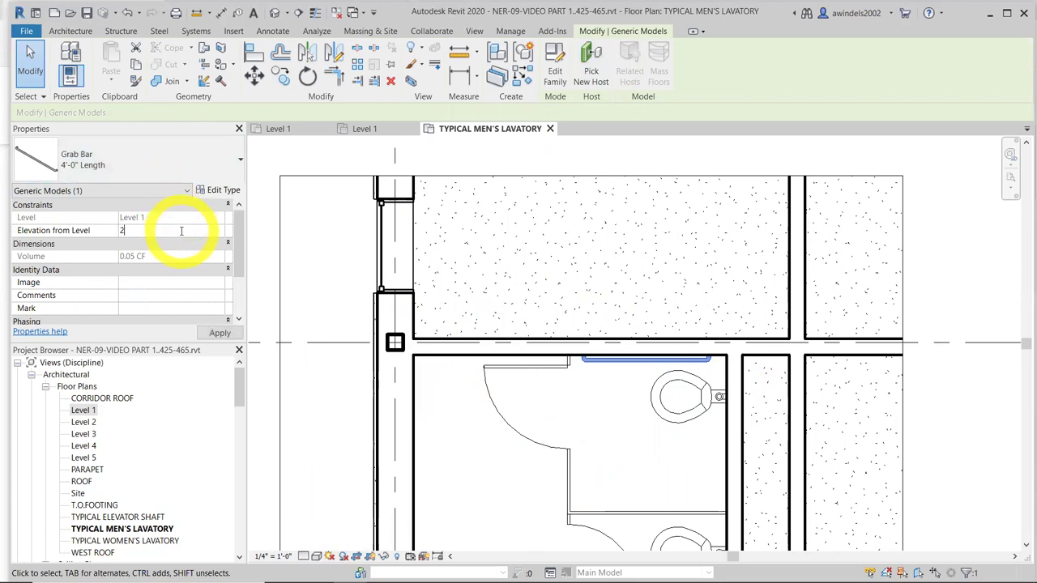
key(Return)
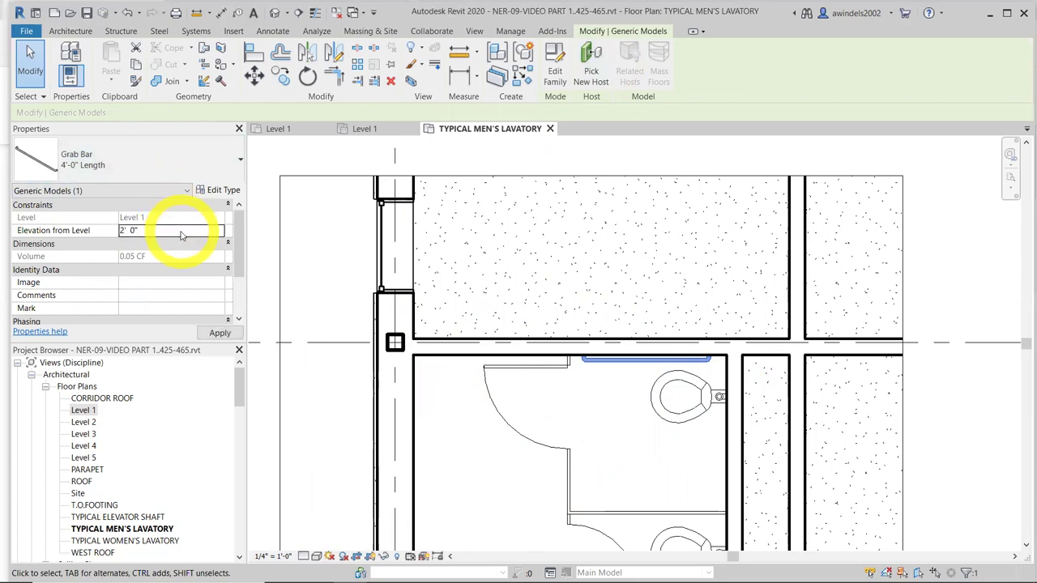
click(185, 224)
click(170, 230)
double_click(169, 230)
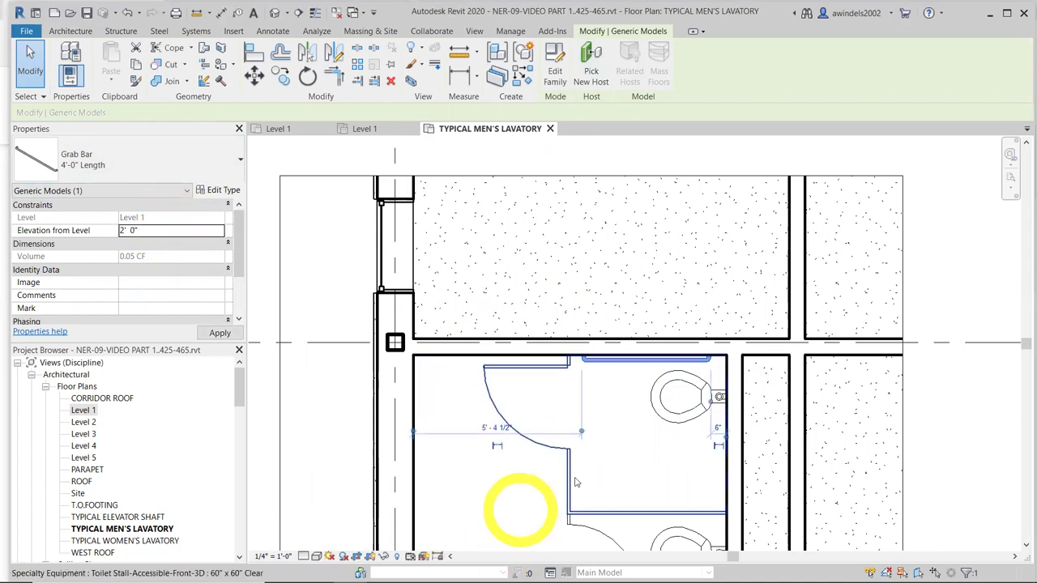
click(620, 369)
key(Escape)
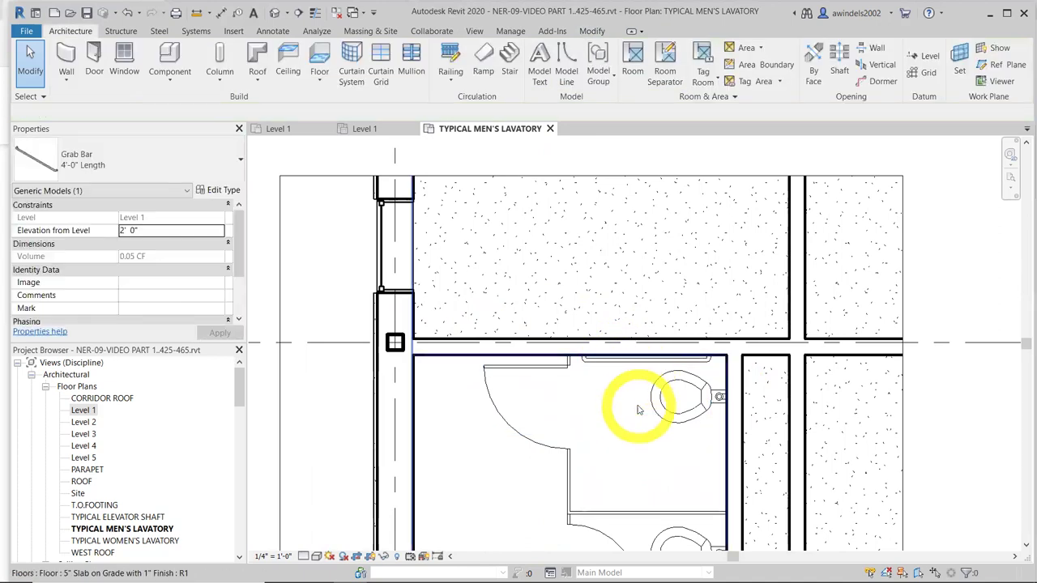
scroll(637, 410, down, 4)
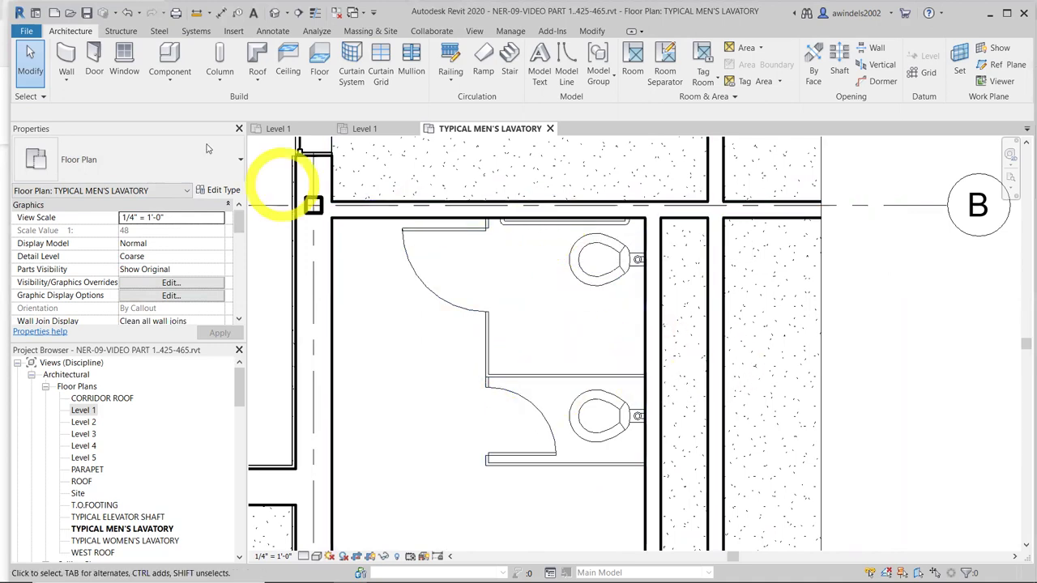
Start another component and edit its default grab bar height, then cancel
click(171, 63)
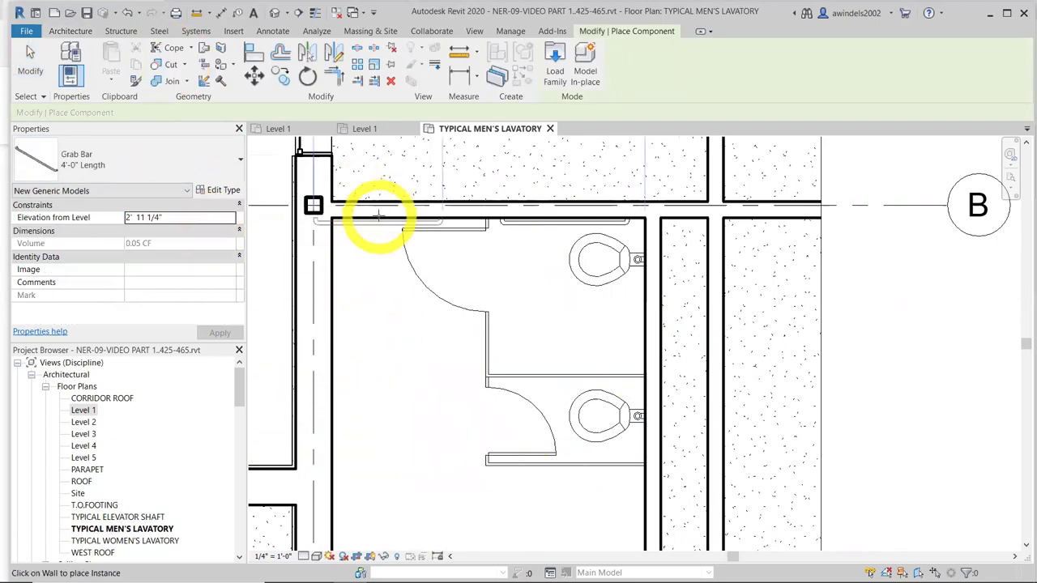
click(167, 216)
double_click(172, 216)
key(Escape)
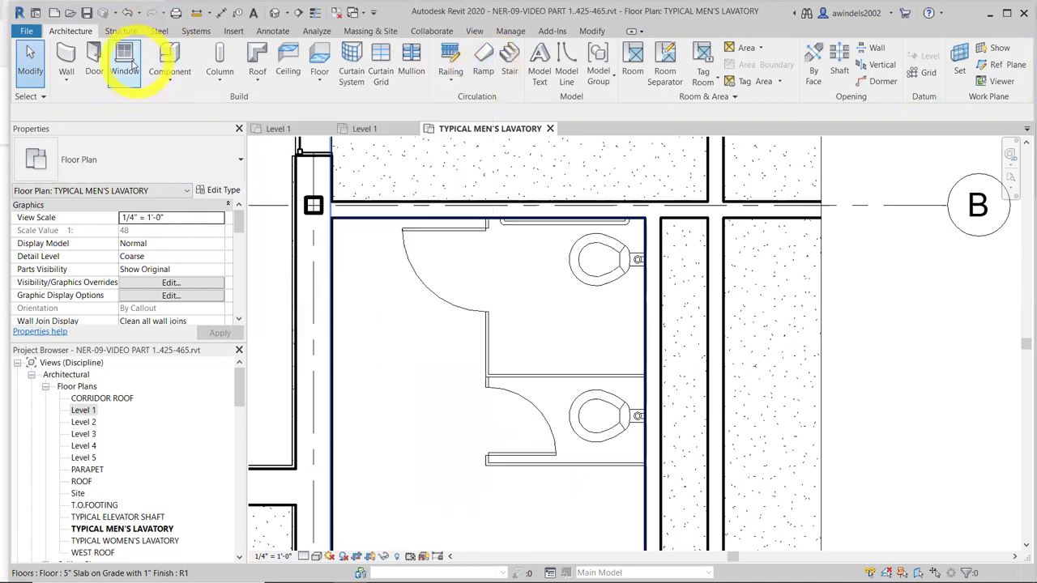
Search the component types for 'UR', then close the list and cancel placement
click(162, 52)
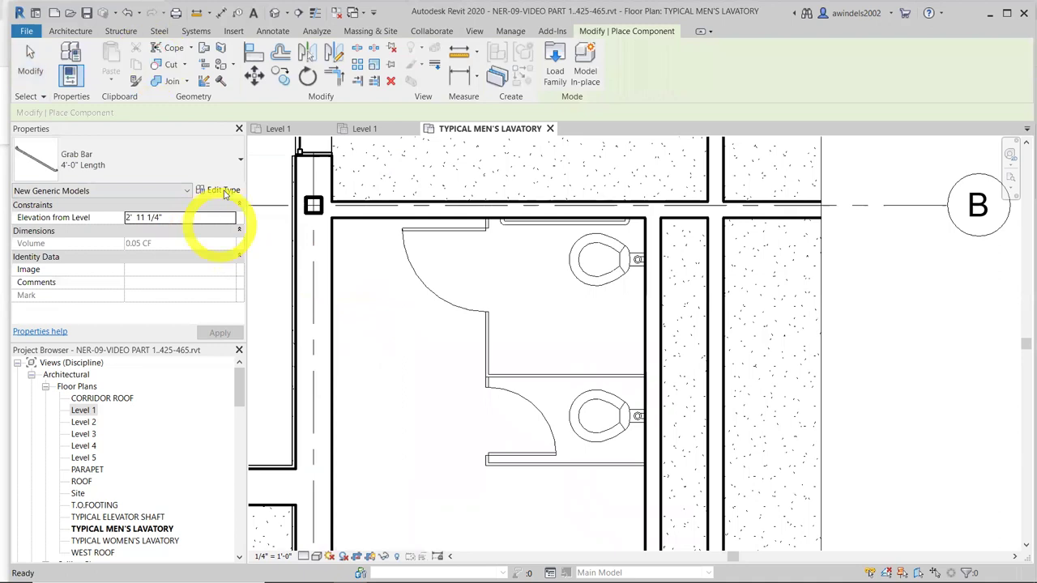
click(205, 170)
text(UR)
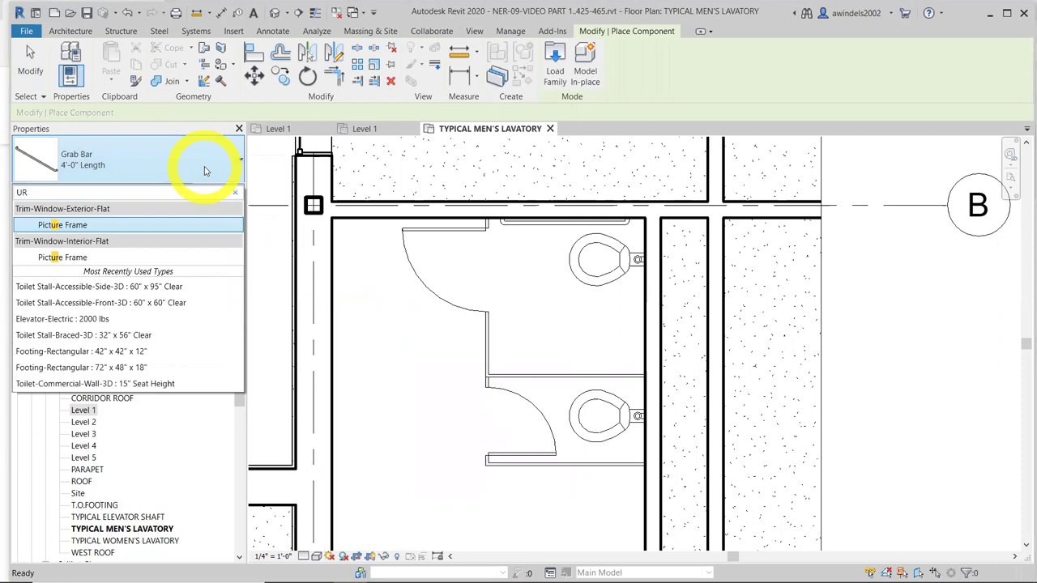
click(204, 170)
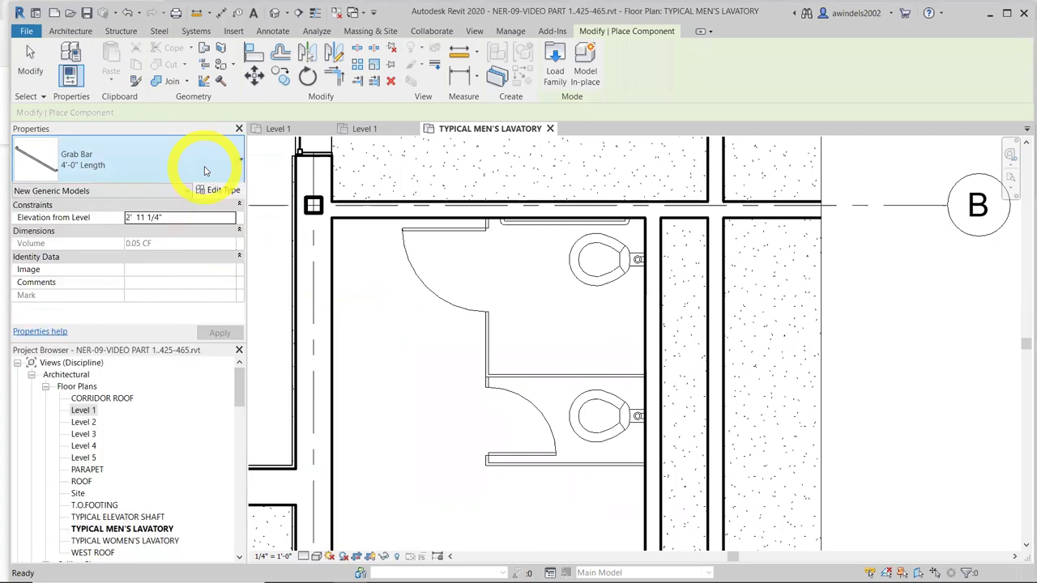
key(Escape)
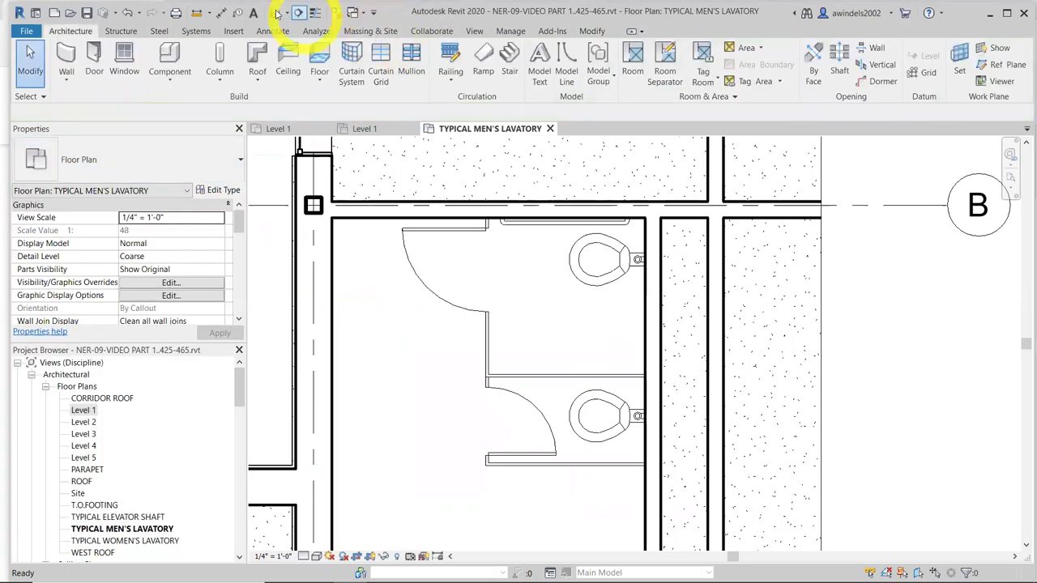
Open Load Family from Insert and navigate up from 5_Labs into the US Imperial family library
click(234, 31)
click(570, 57)
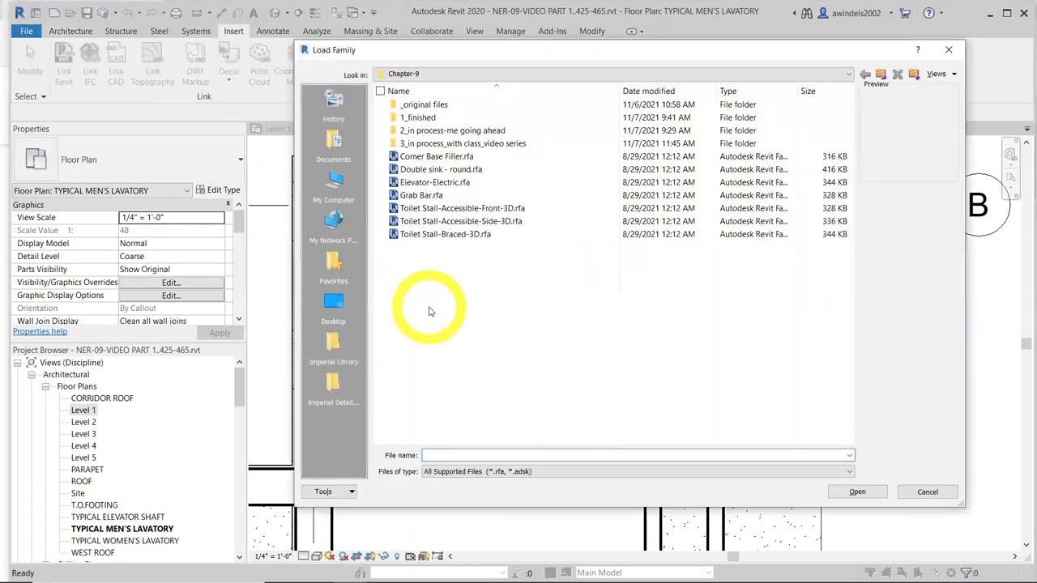
click(473, 220)
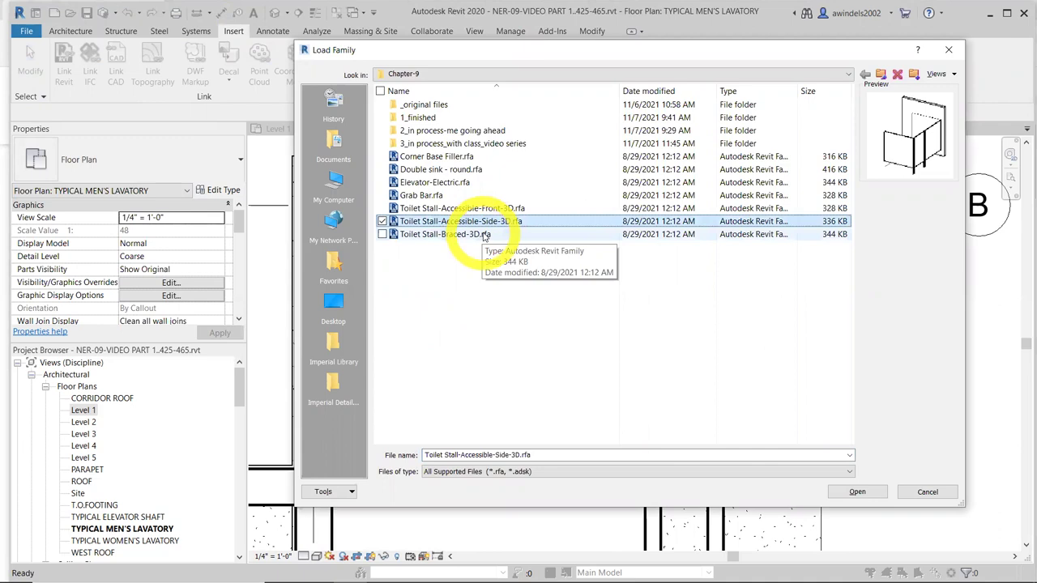
click(478, 271)
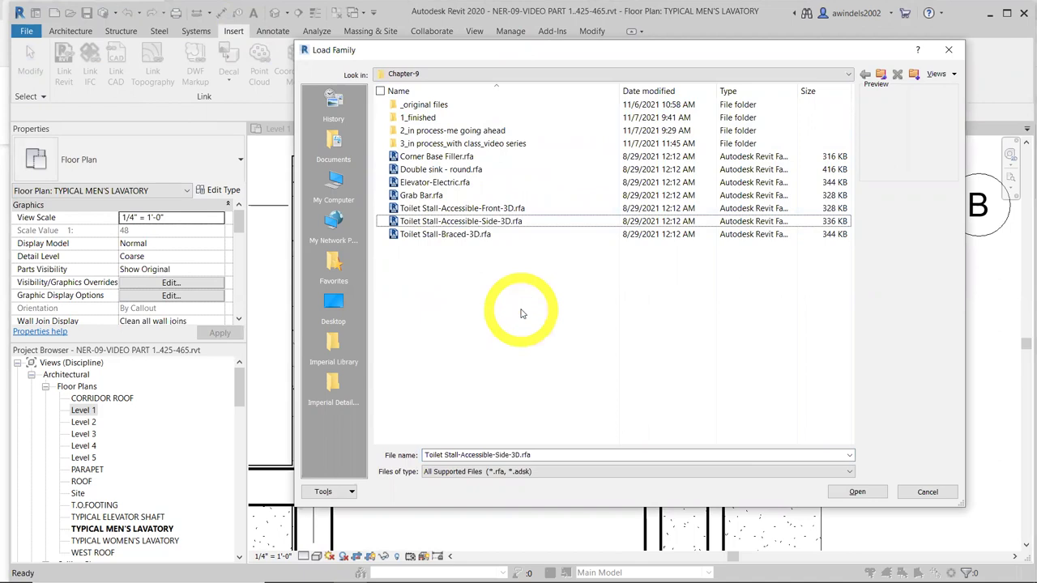
key(BackSpace)
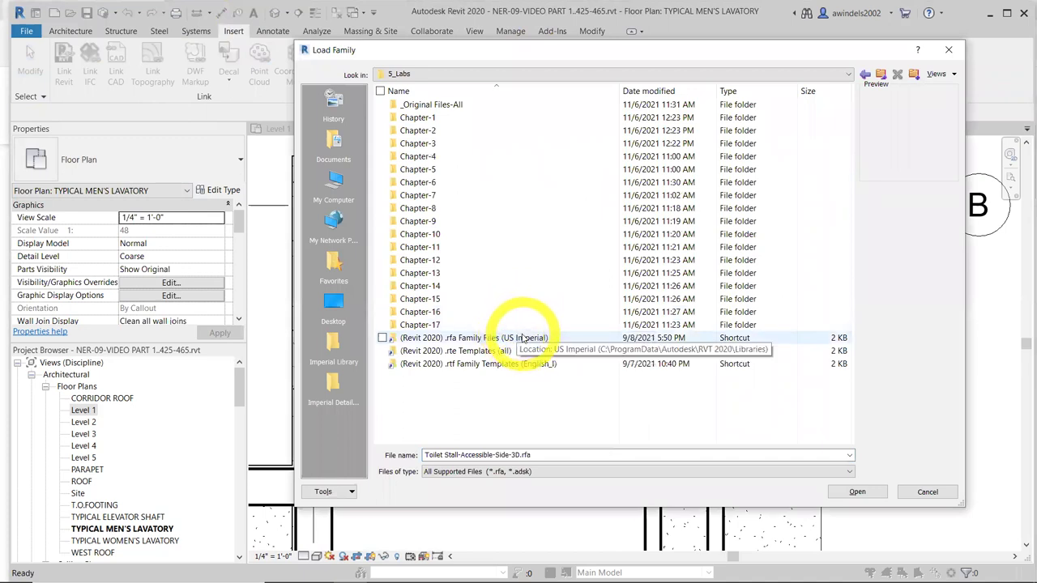
click(523, 338)
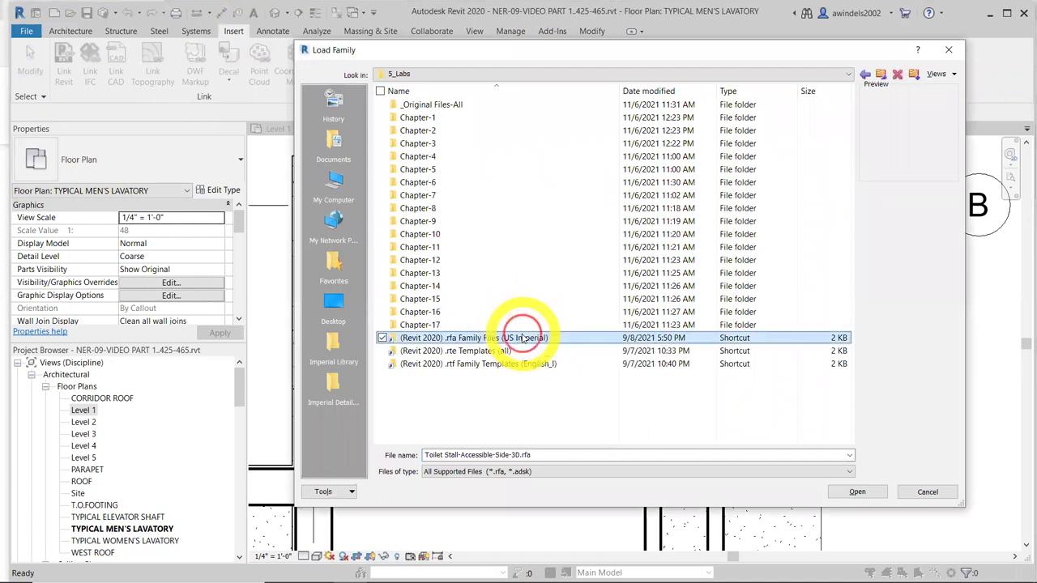
click(529, 338)
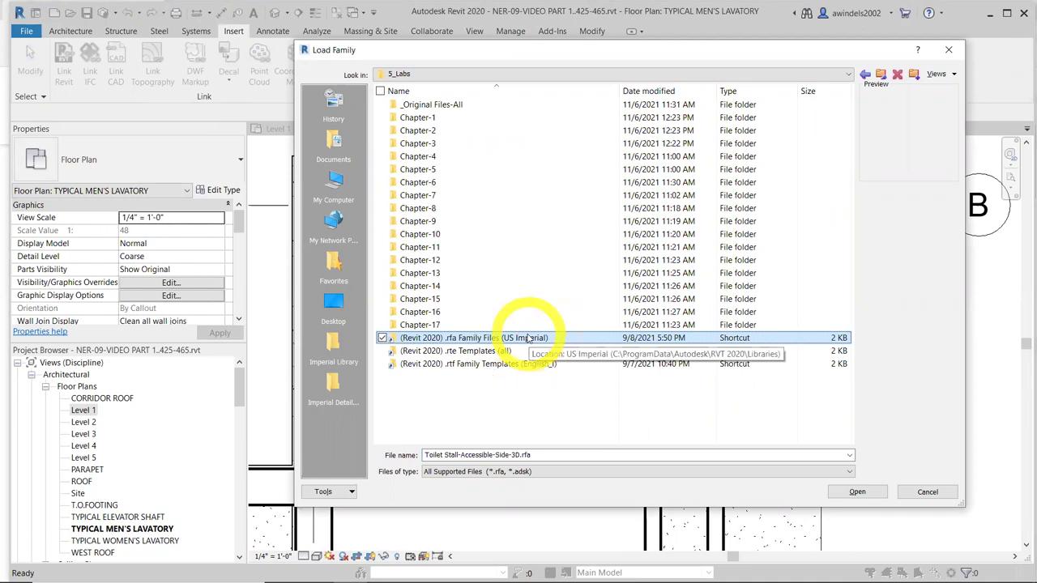
double_click(528, 338)
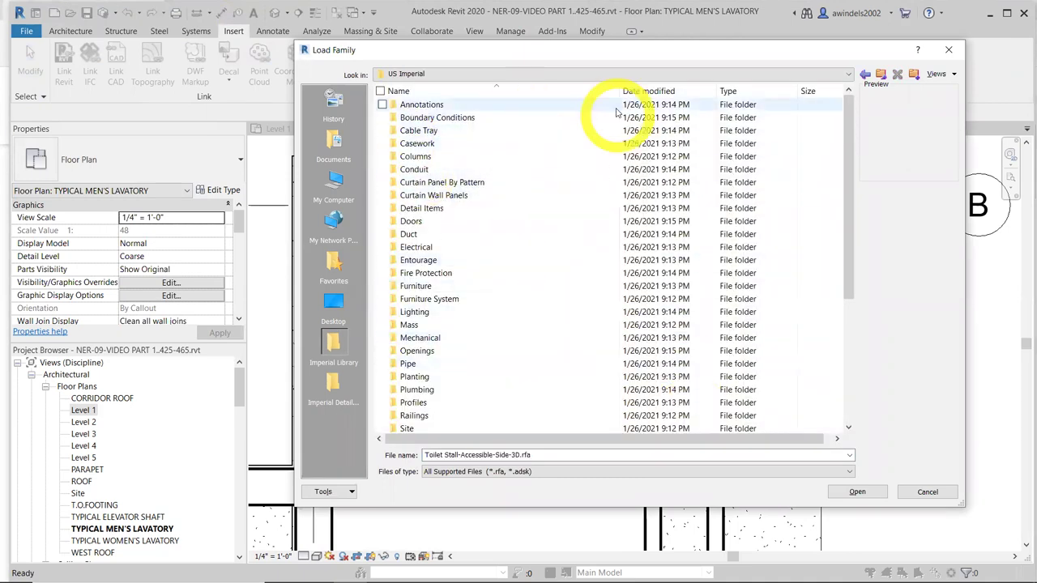
Browse Plumbing > Architectural > Fixtures > Urinals and load Urinal-Wall-3D.rfa
click(603, 75)
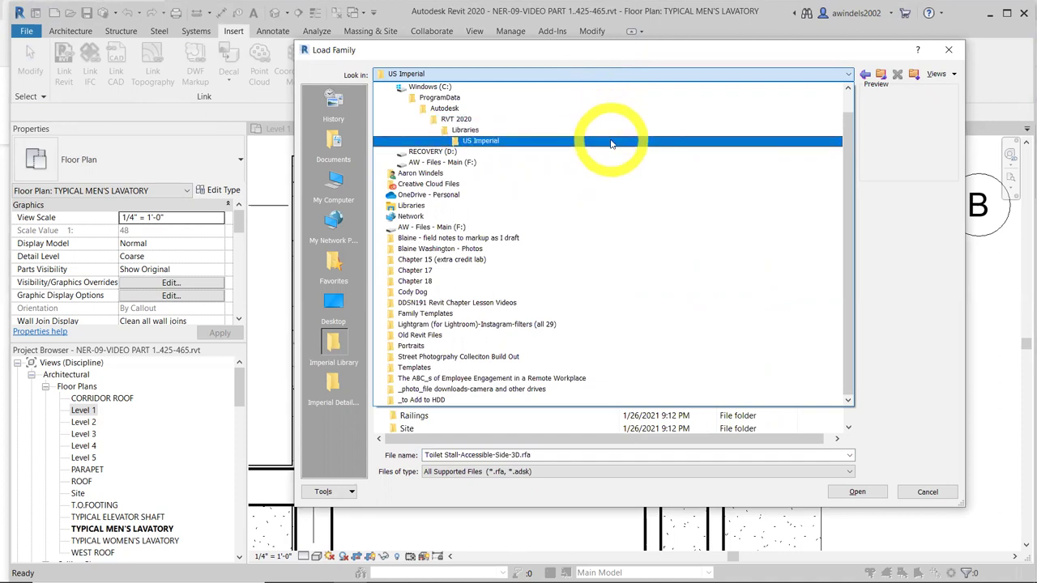
click(612, 144)
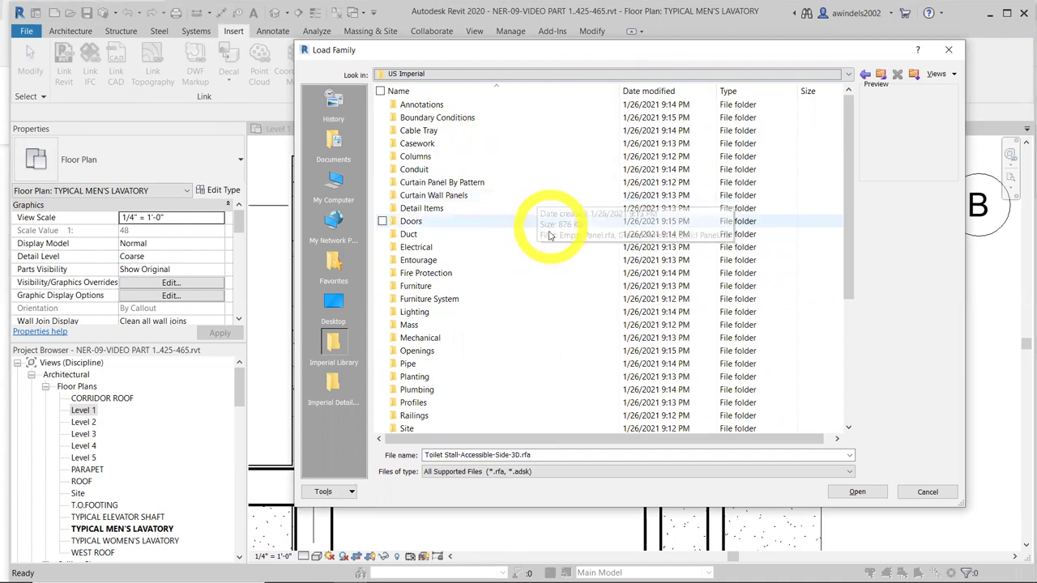
click(533, 260)
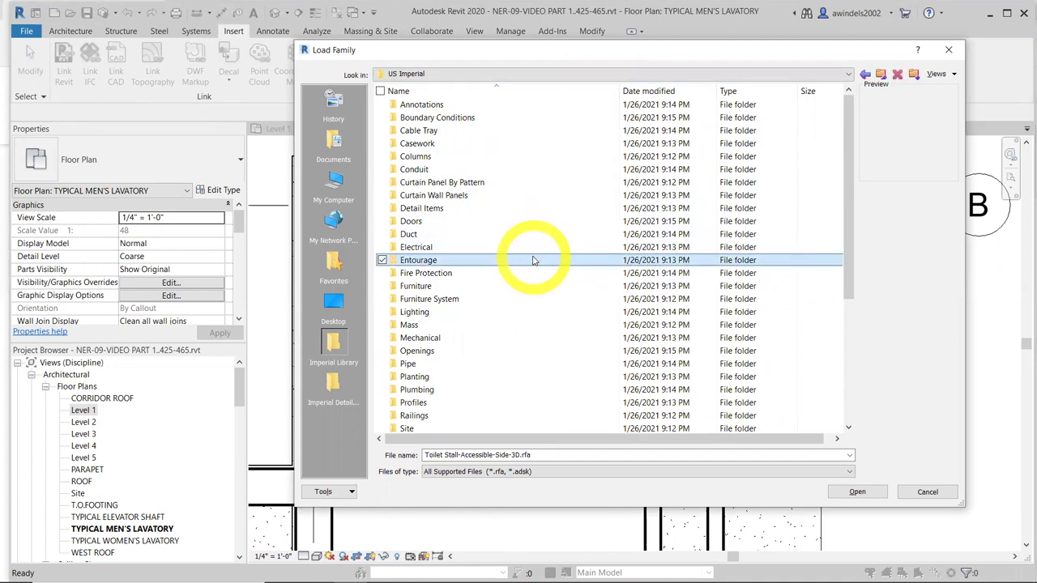
key(p)
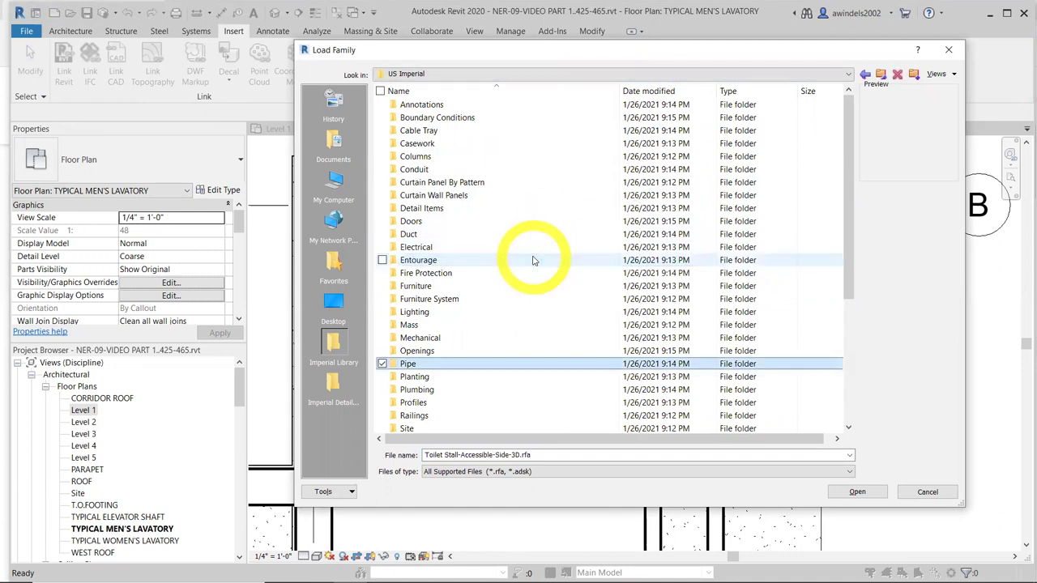
double_click(458, 390)
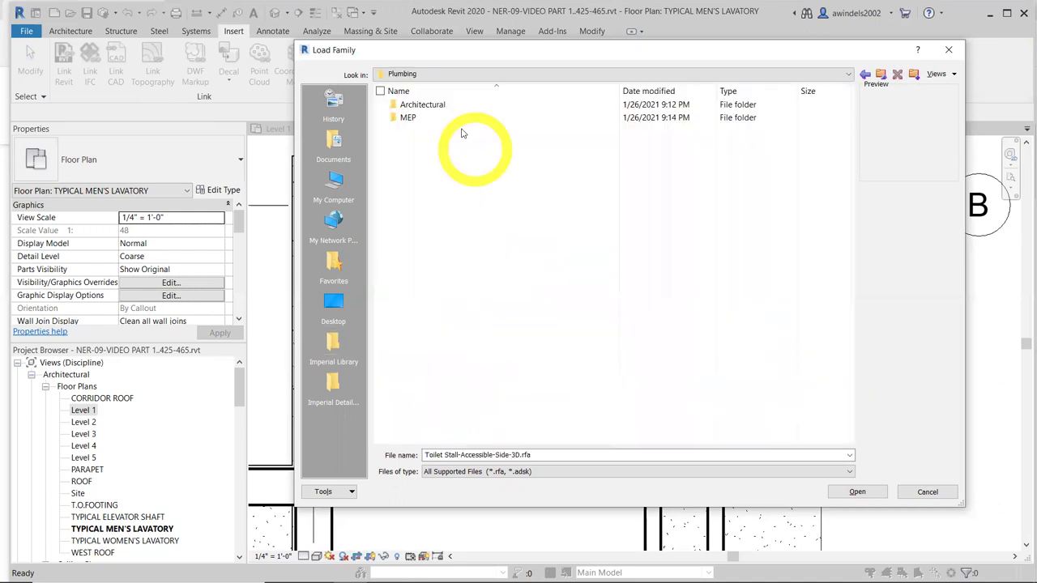
double_click(425, 106)
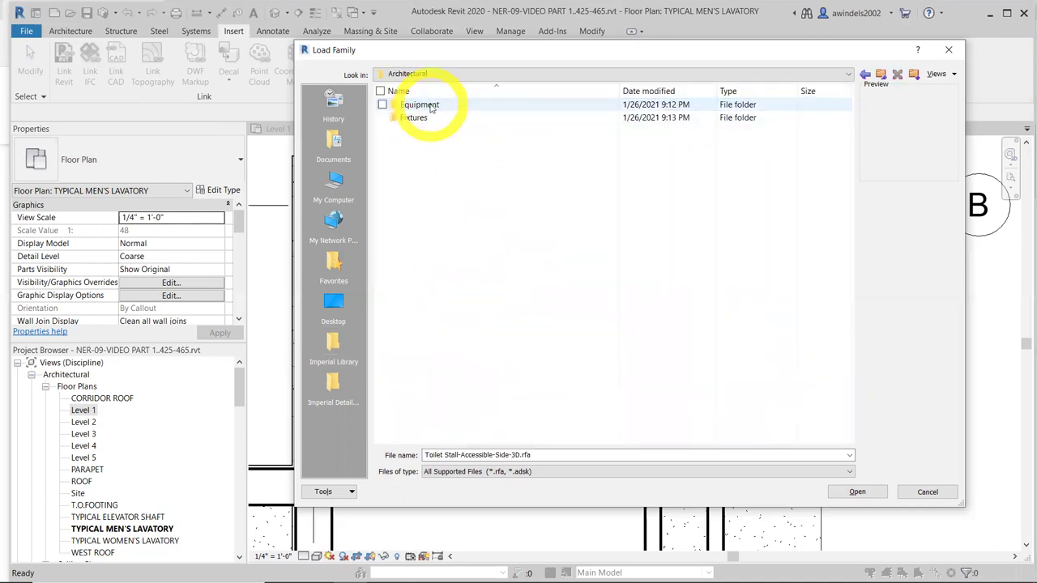
double_click(427, 118)
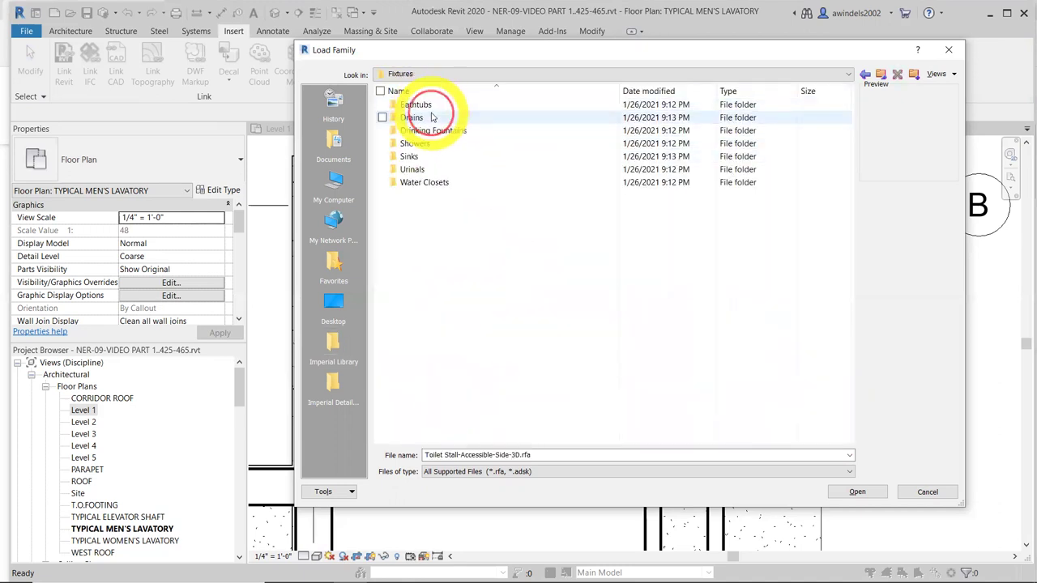
double_click(454, 168)
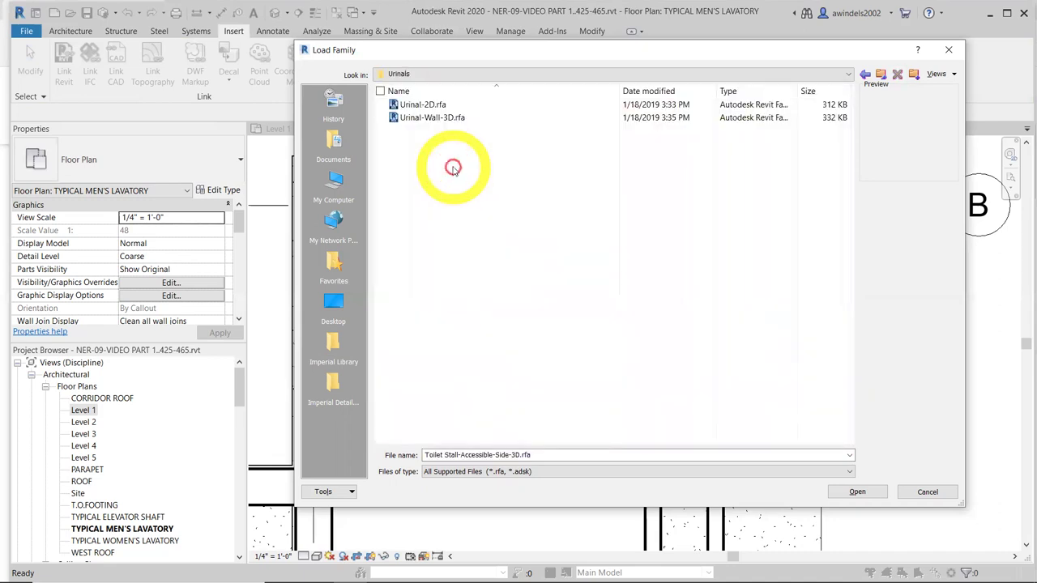
click(452, 120)
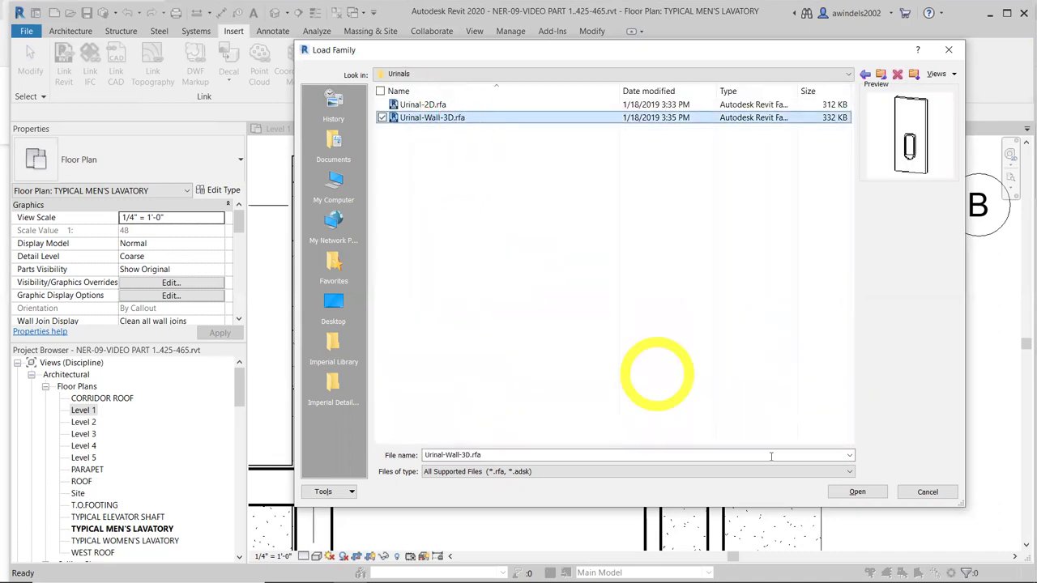
click(858, 493)
click(608, 243)
key(Escape)
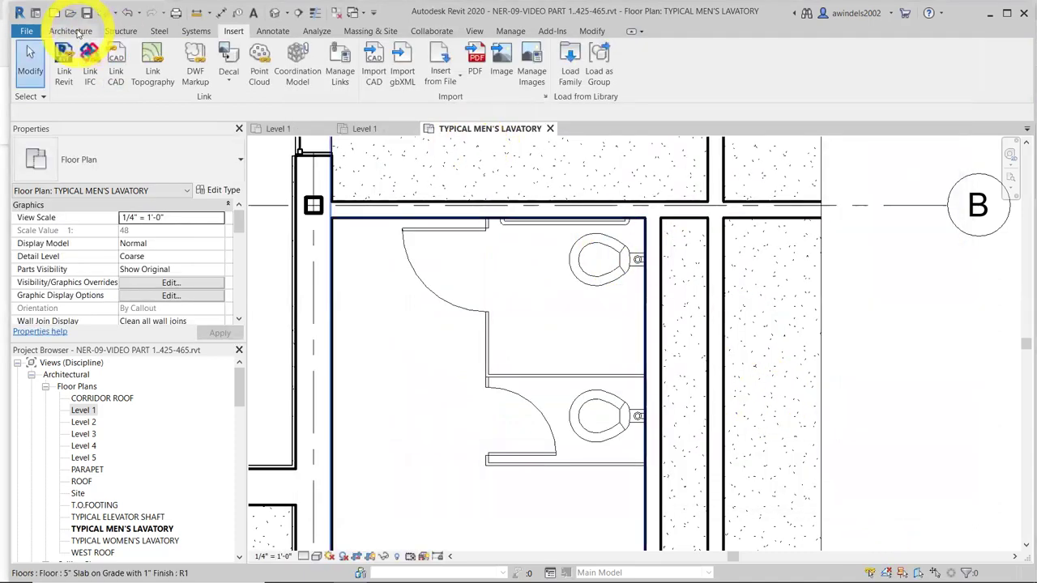
Place a Urinal-Wall-3D urinal on the right wall face below the lower stall
click(78, 32)
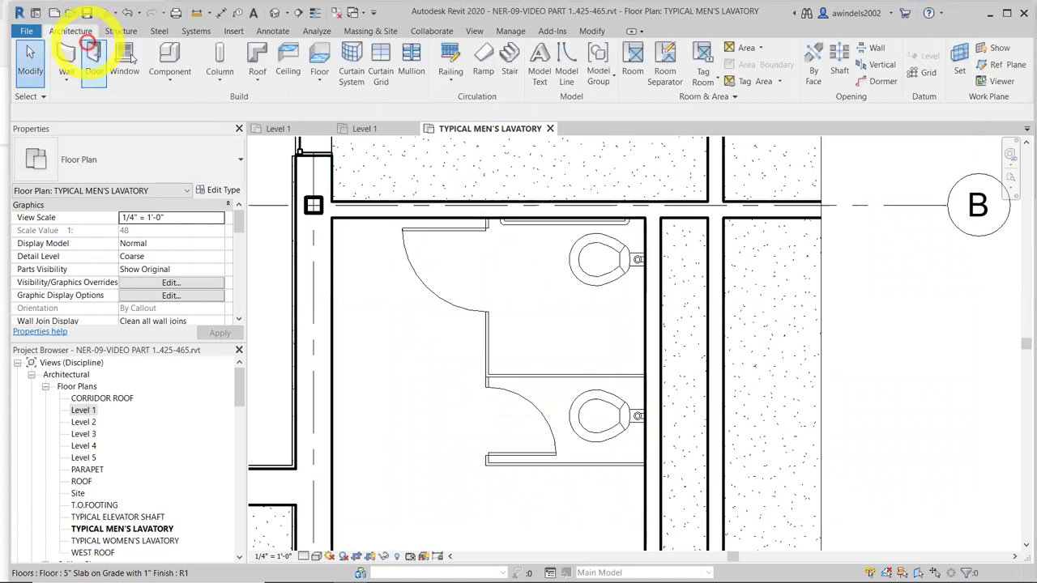
click(171, 64)
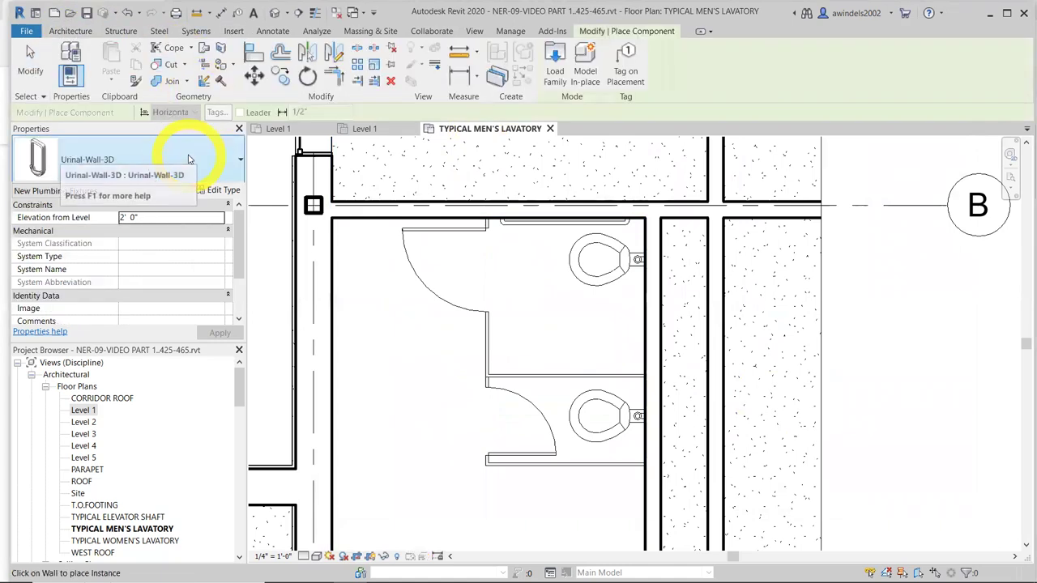
middle_drag(528, 347, 543, 328)
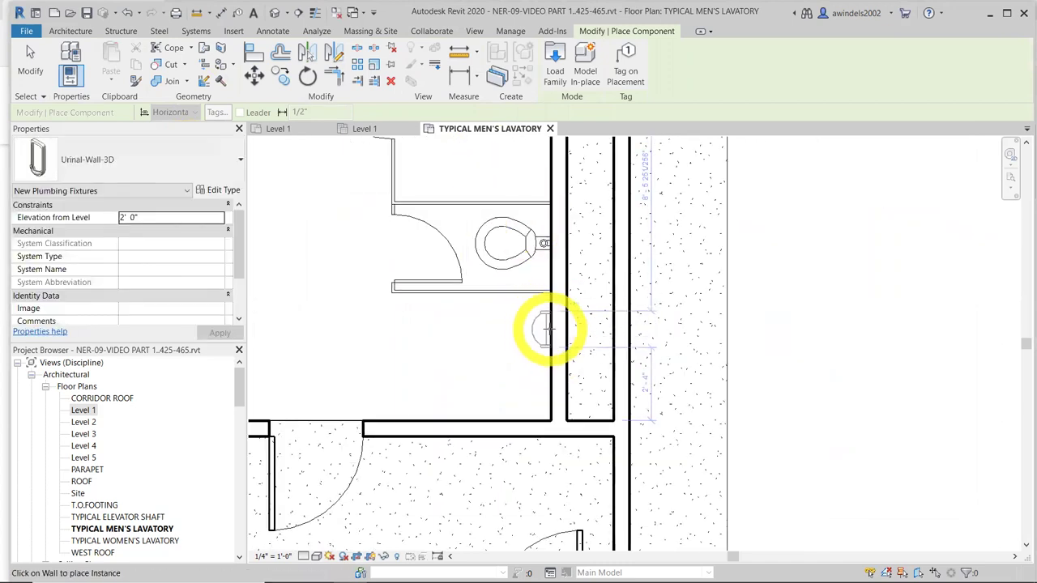
click(548, 327)
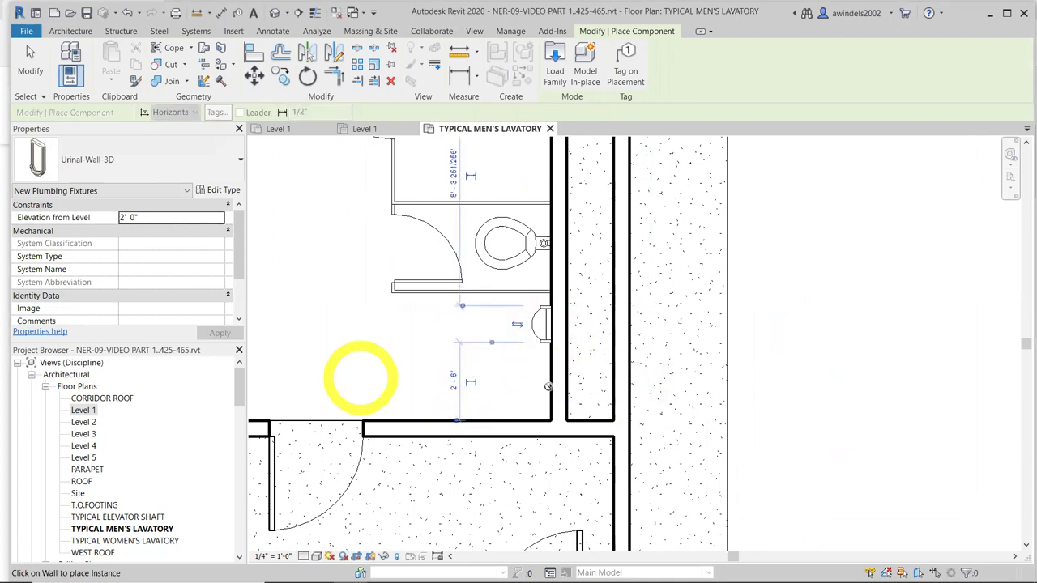
key(Escape)
key(Escape)
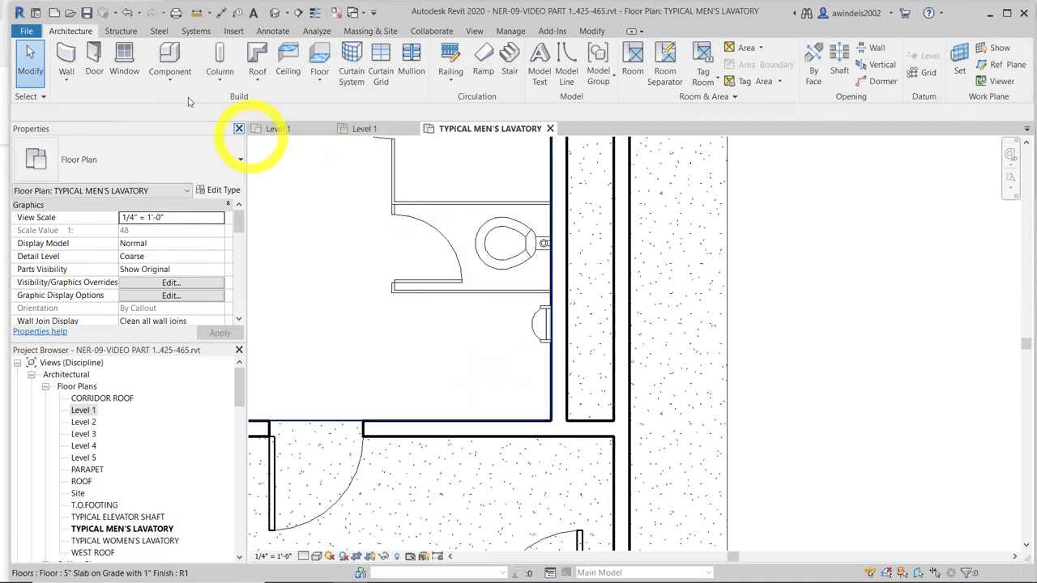
Place a Sink Vanity-Round 19" x 19" against the wall below the urinal
click(169, 59)
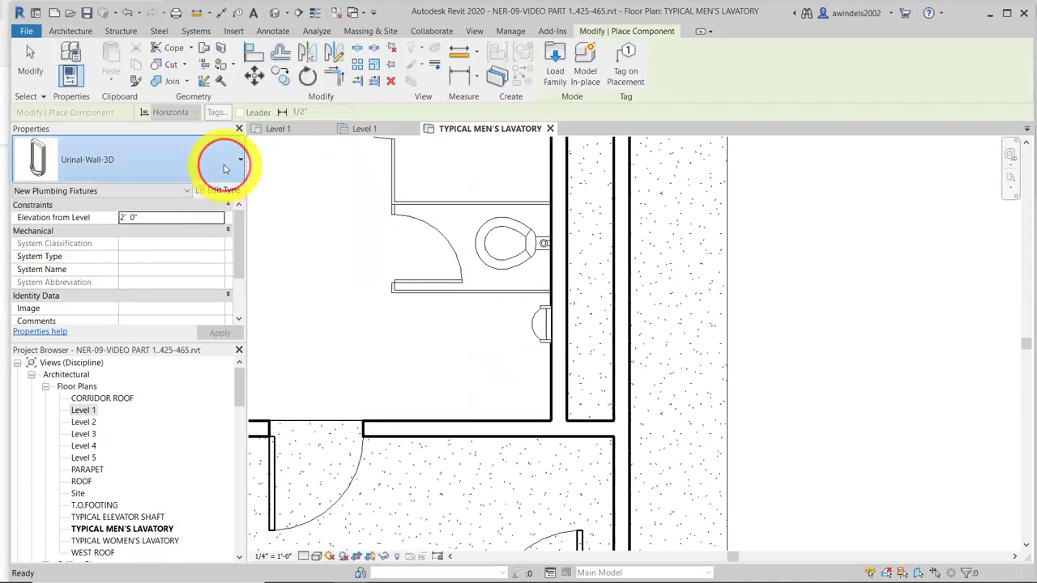
click(215, 165)
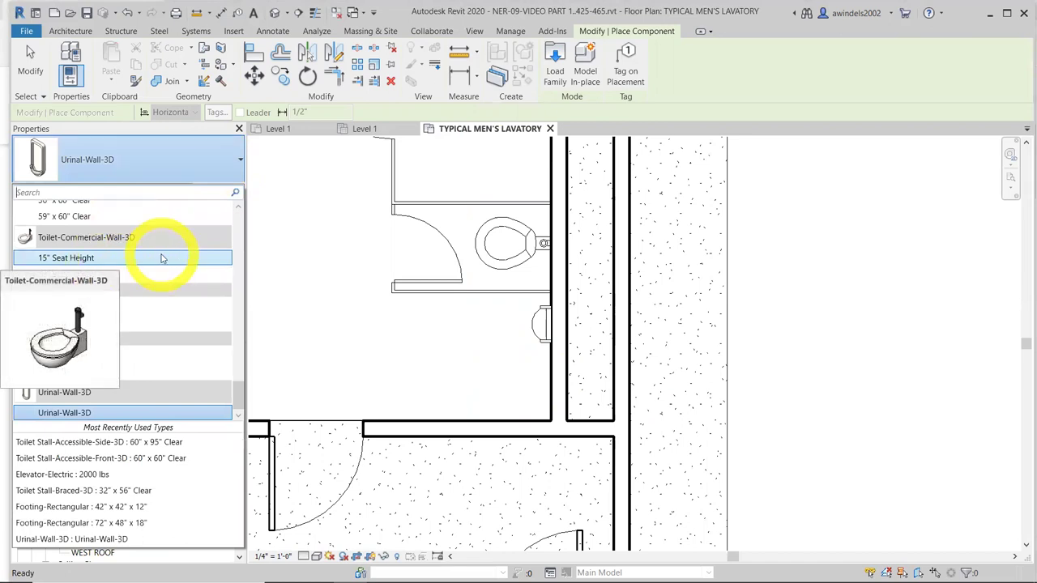
scroll(183, 301, up, 6)
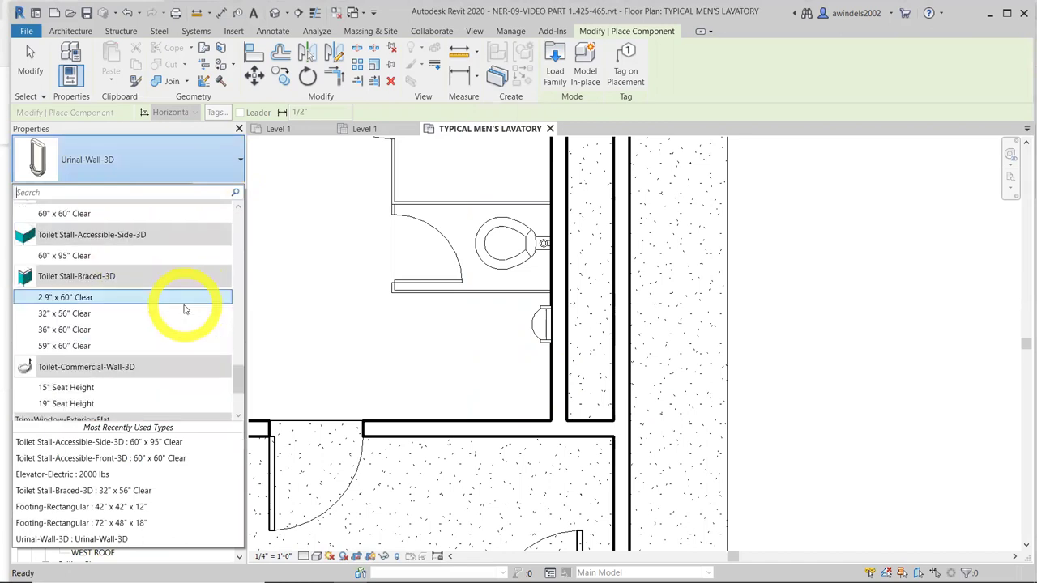
scroll(186, 308, up, 5)
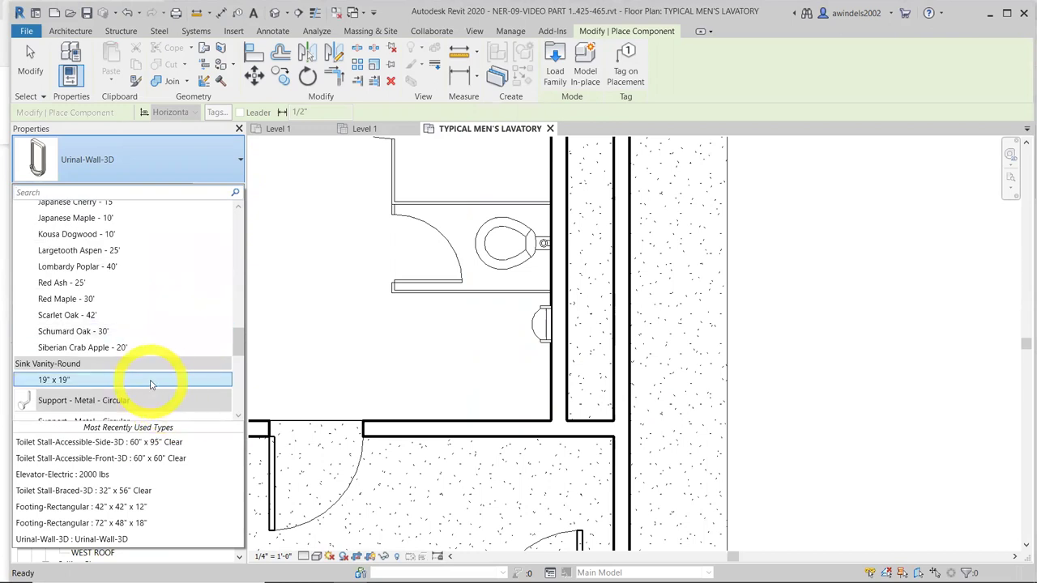
click(150, 381)
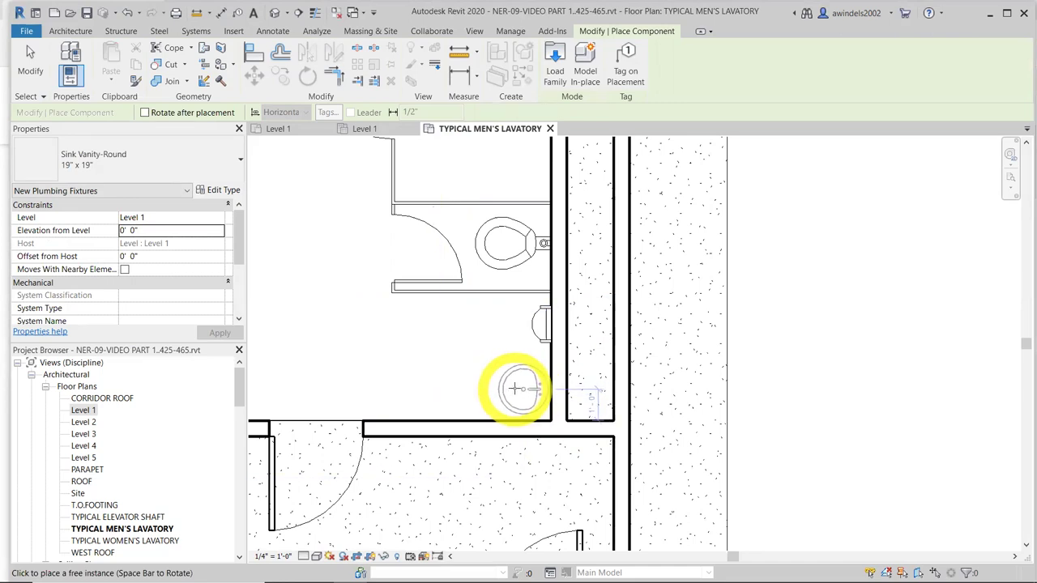
click(519, 389)
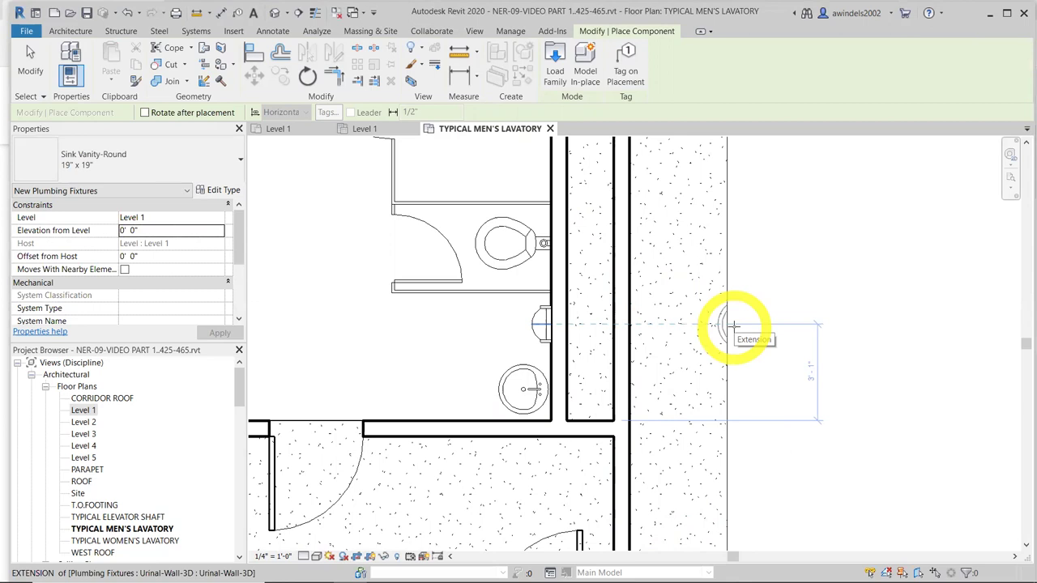
key(Escape)
key(Escape)
scroll(503, 296, down, 4)
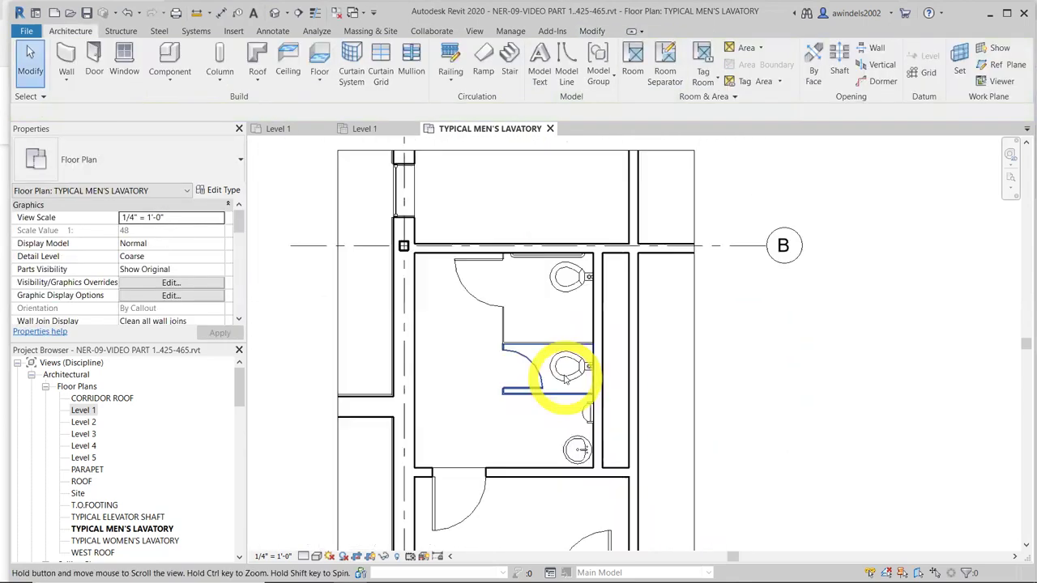
Box-select the lavatory elements, clear the selection, and save the project
mouse_move(367, 238)
mouse_down()
mouse_move(531, 340)
mouse_move(625, 462)
mouse_up()
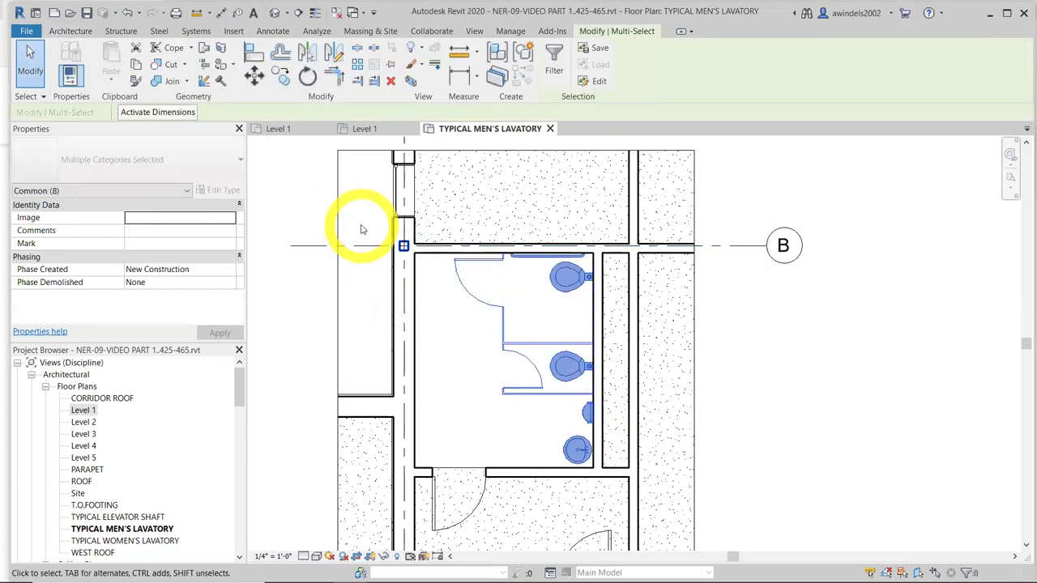
shift+click(405, 246)
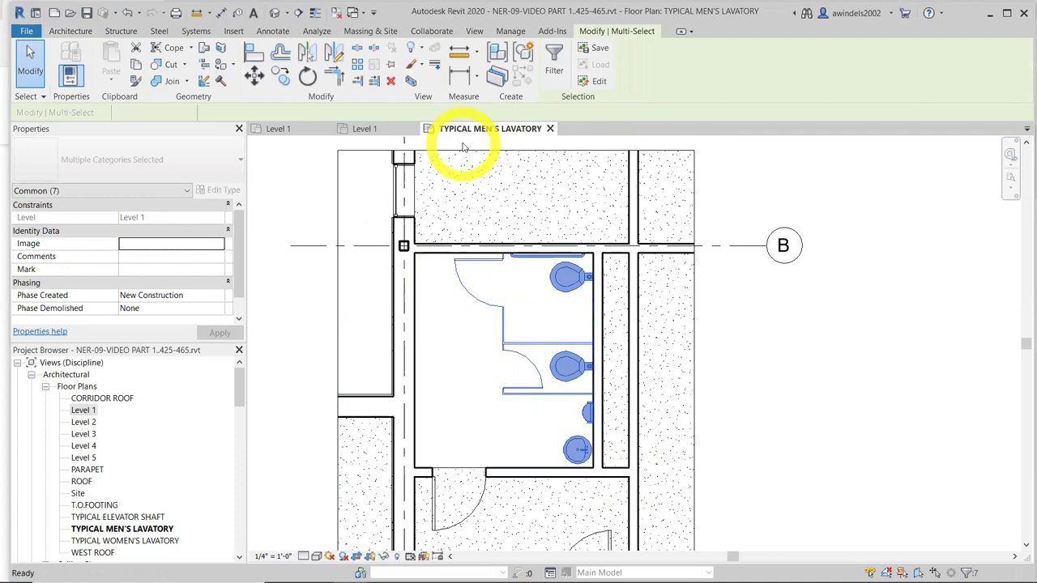
key(Escape)
scroll(568, 313, down, 2)
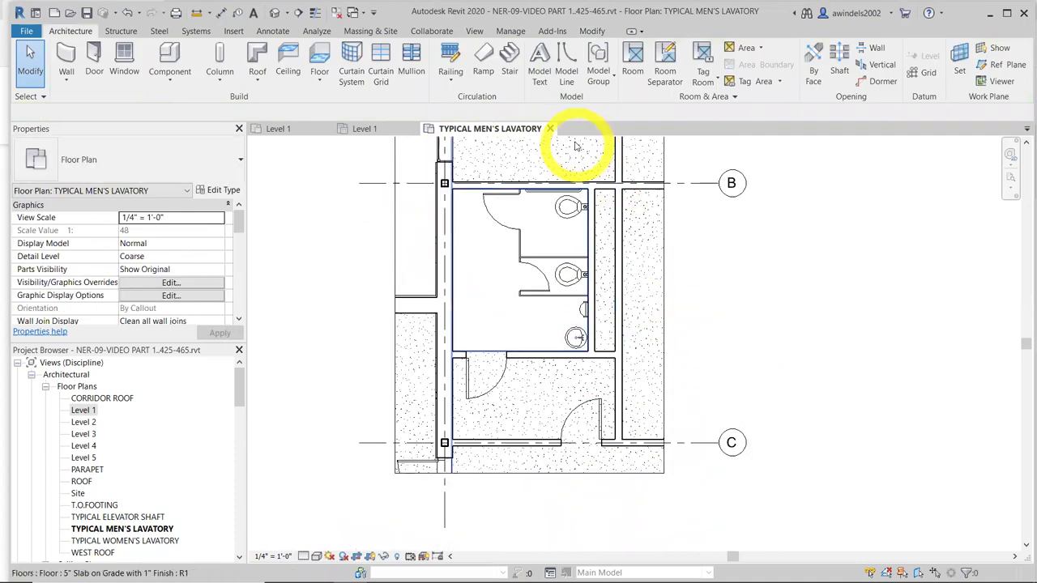
click(86, 13)
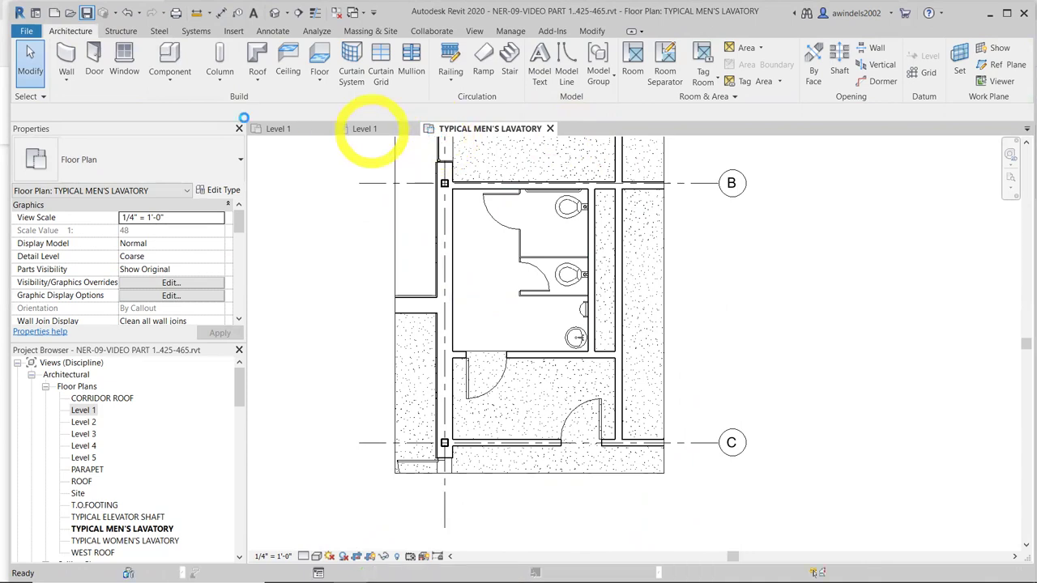
Switch to the Level 1 plan and reposition the round vanity sink
click(276, 128)
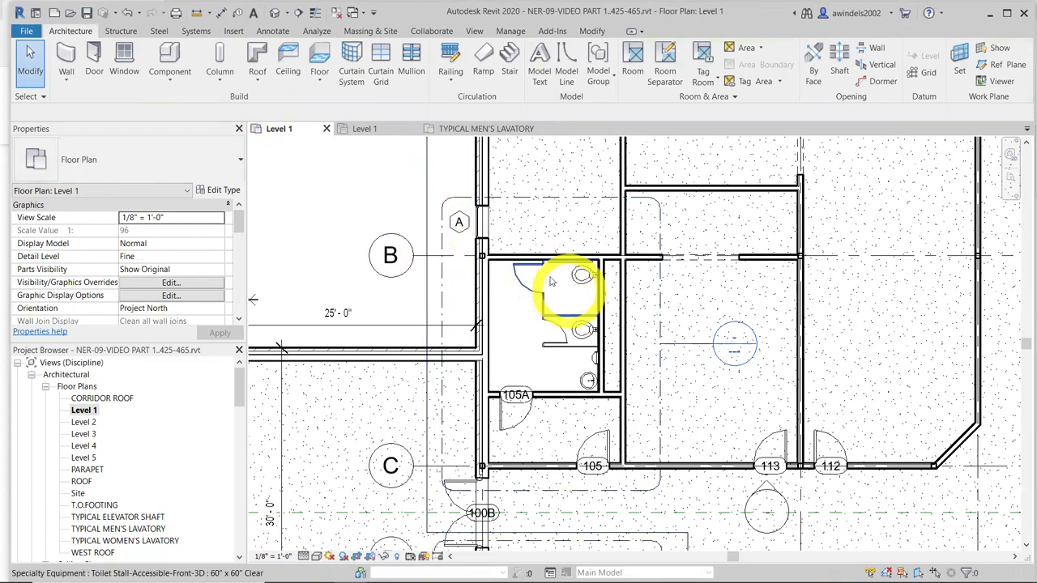
scroll(589, 359, up, 5)
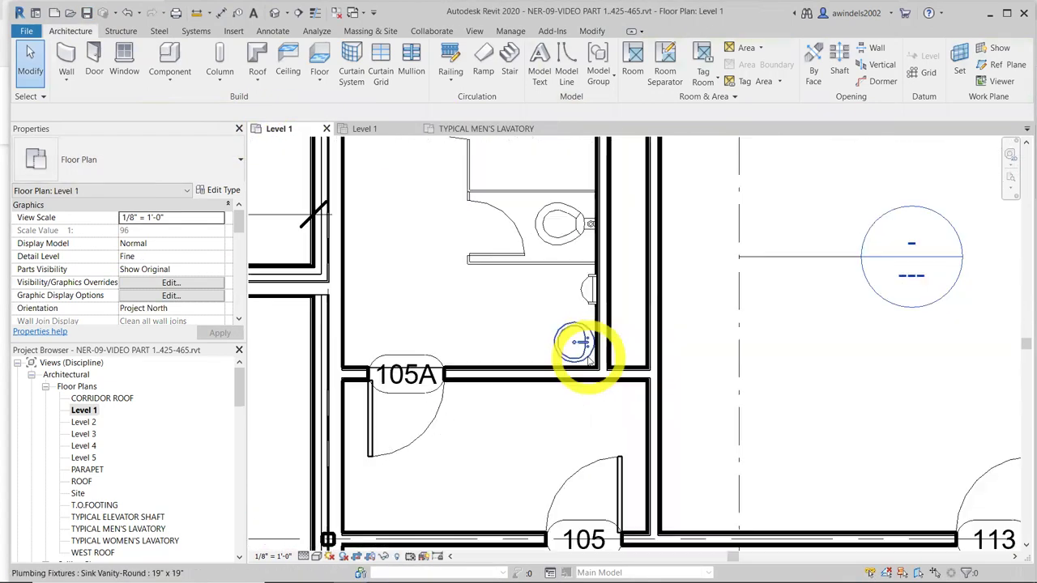
scroll(590, 361, up, 1)
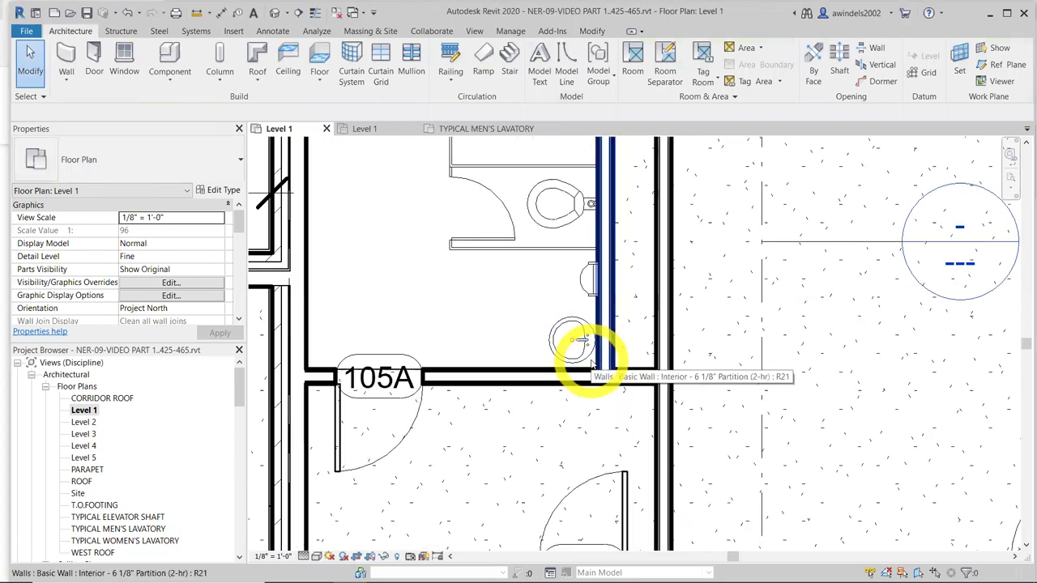
scroll(592, 364, up, 3)
drag(507, 328, 546, 285)
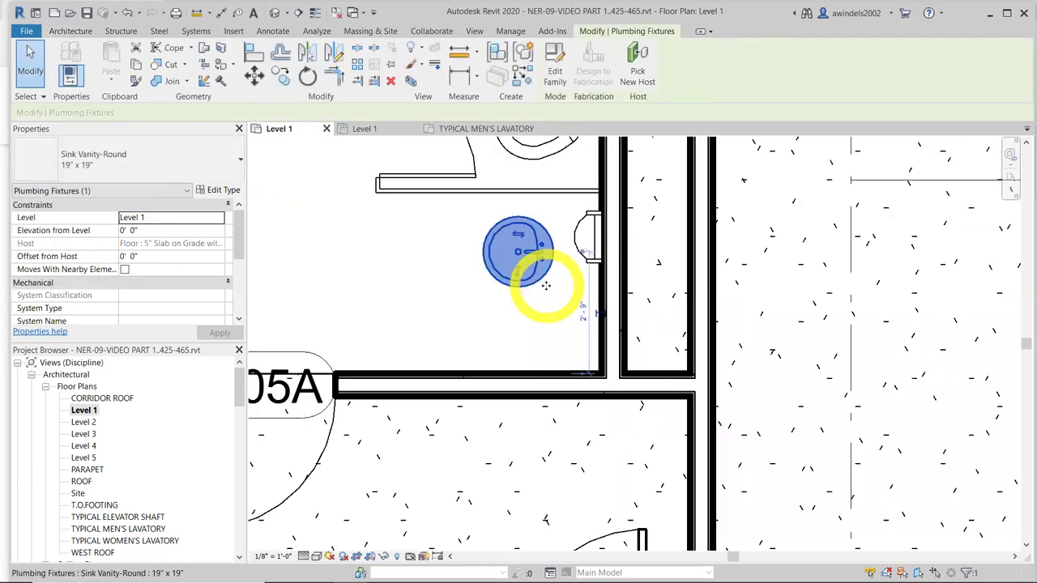
key(ctrl+z)
key(ctrl+z)
Select the sink, urinal, top stall, upper toilet and remaining stall pieces together
click(566, 279)
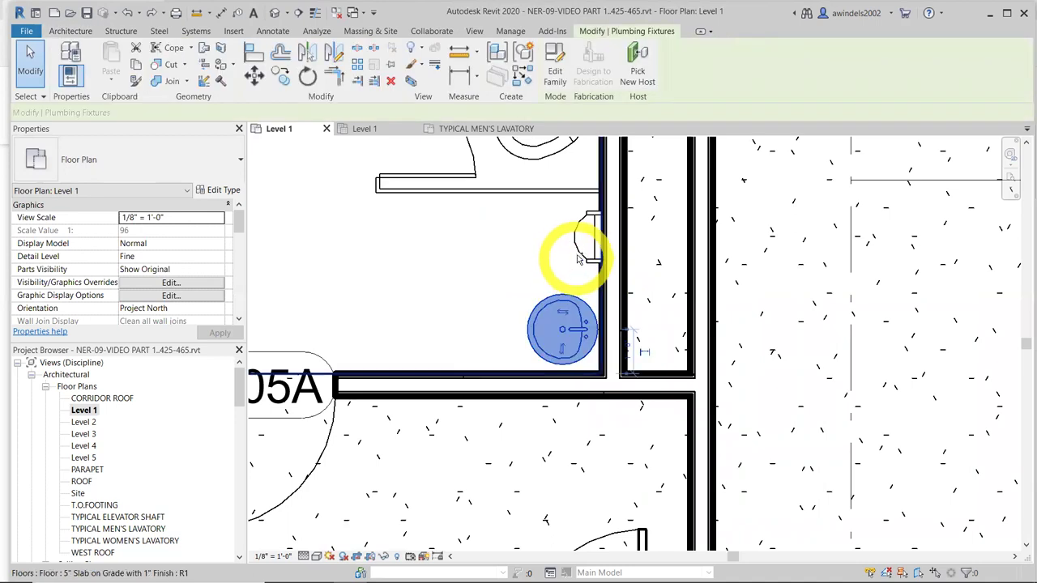
ctrl+click(585, 242)
ctrl+click(515, 147)
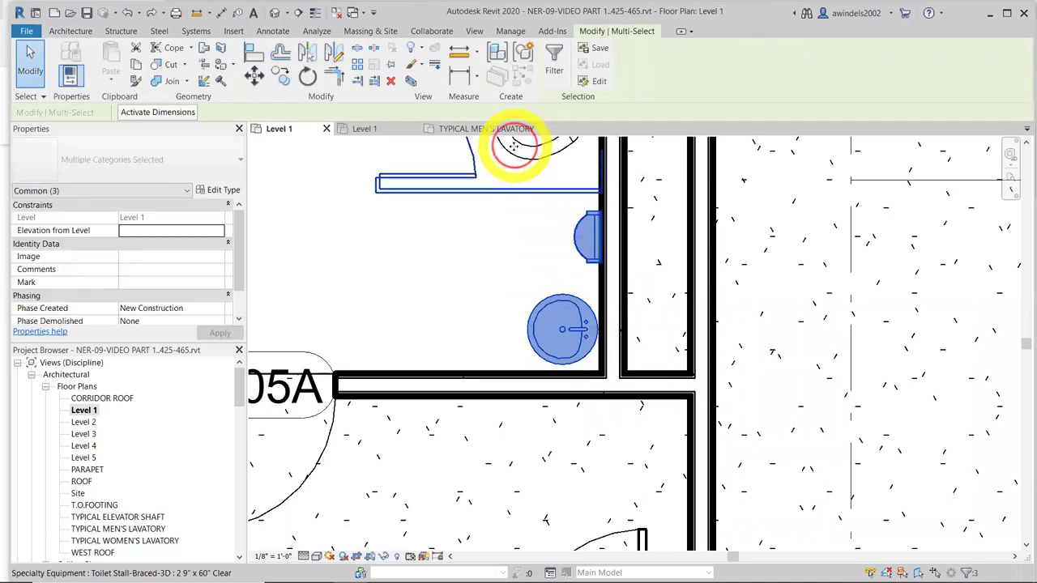
middle_drag(522, 156, 519, 268)
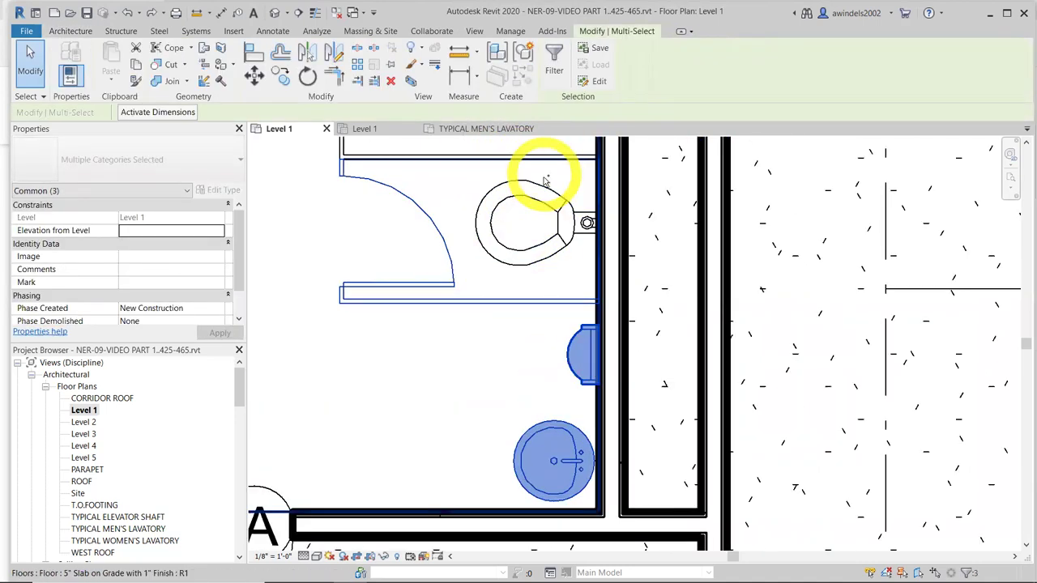
ctrl+click(525, 198)
scroll(515, 154, down, 5)
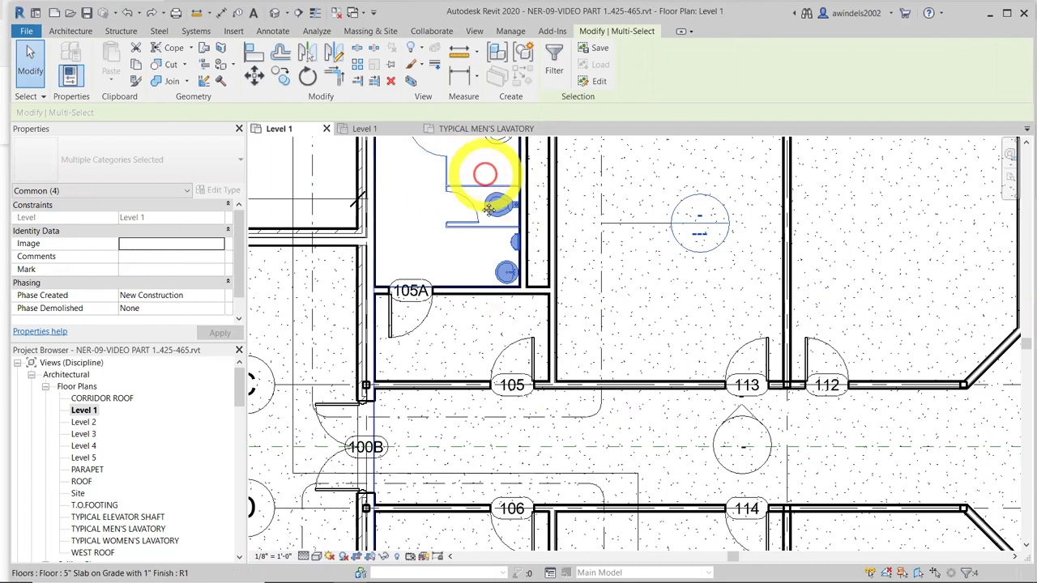
middle_drag(486, 169, 492, 255)
ctrl+click(481, 233)
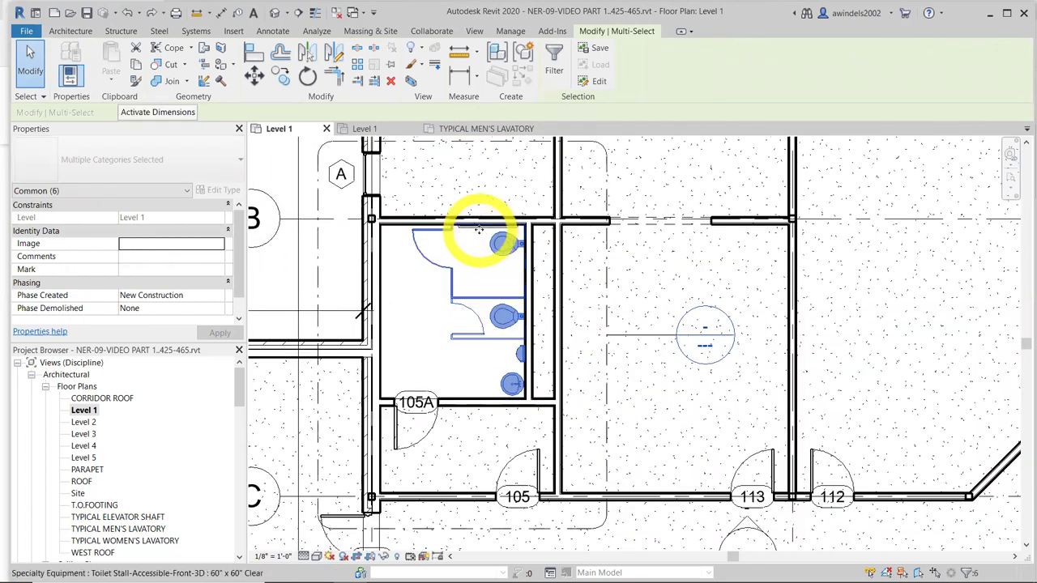
Add the grab bar to the selected lavatory fixtures and stalls
scroll(475, 226, up, 3)
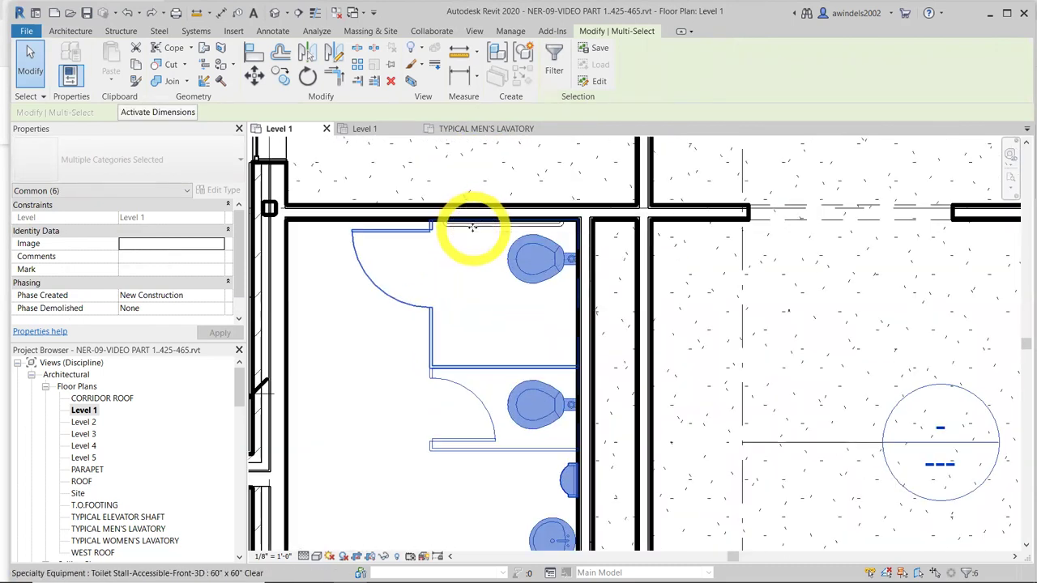
scroll(457, 225, up, 3)
ctrl+click(458, 227)
scroll(463, 235, down, 6)
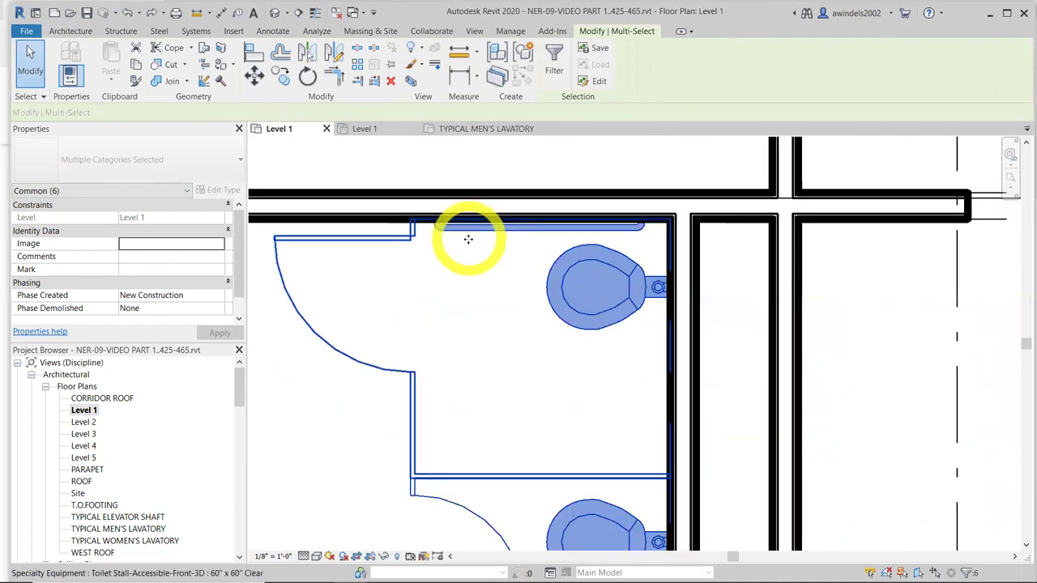
scroll(475, 346, down, 4)
middle_drag(473, 256, 482, 197)
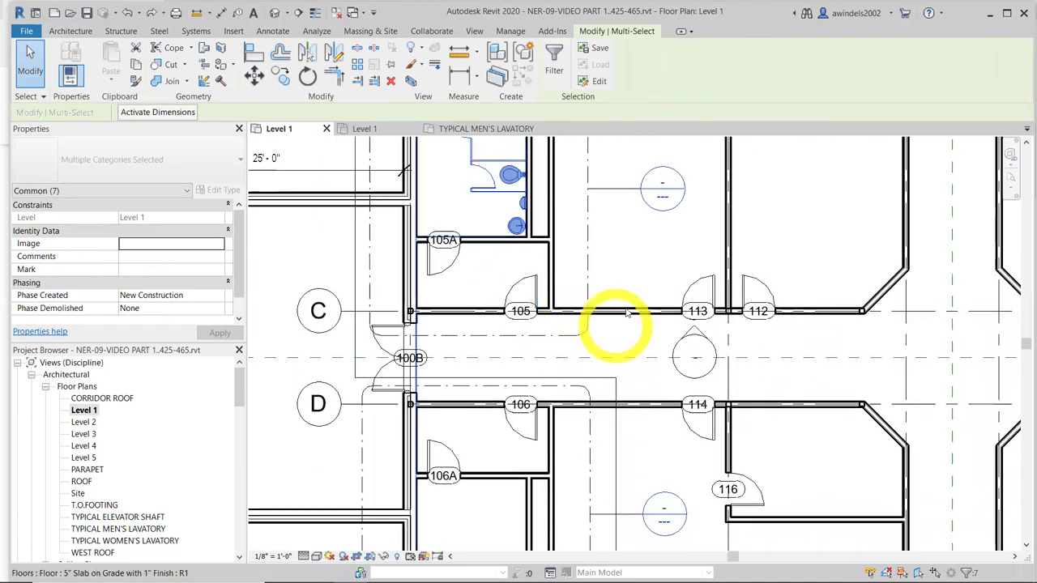
scroll(628, 320, down, 1)
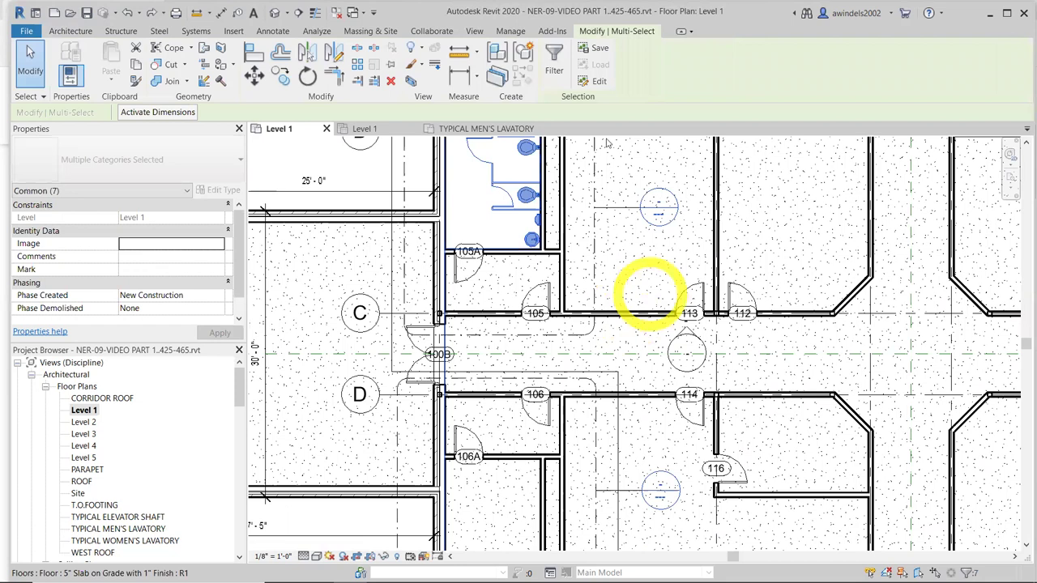
Mirror the selection across the corridor reference plane between grids C and D
click(309, 55)
click(609, 354)
ctrl+scroll(660, 429, down, 5)
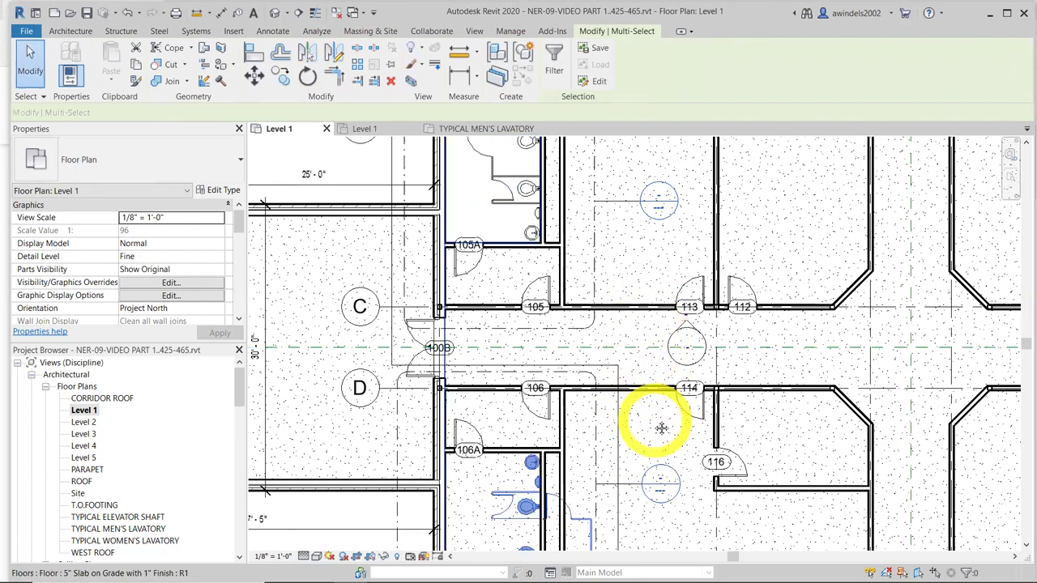
scroll(521, 414, up, 5)
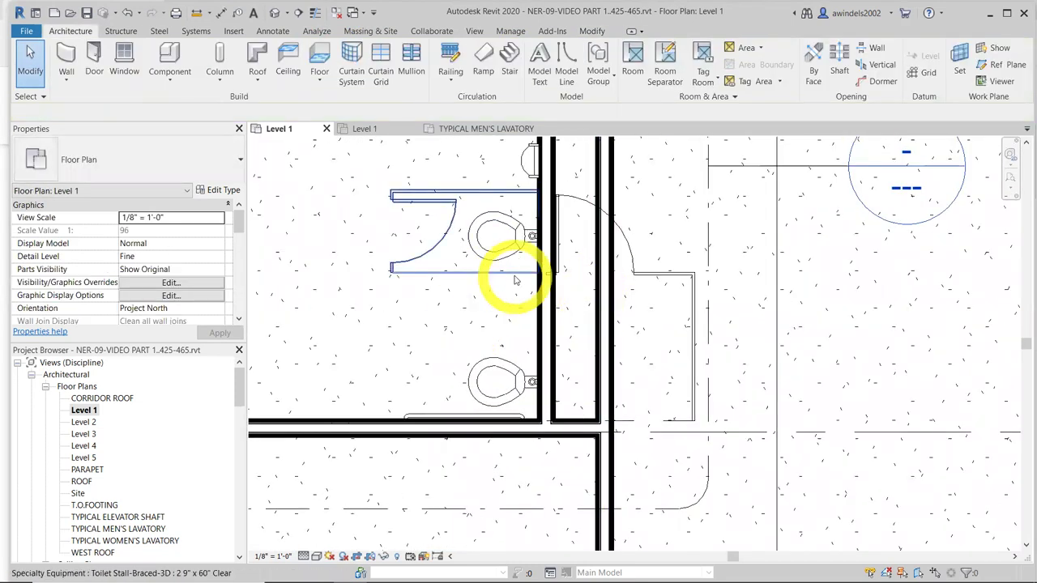
scroll(511, 281, down, 2)
middle_drag(537, 421, 462, 297)
scroll(528, 335, down, 2)
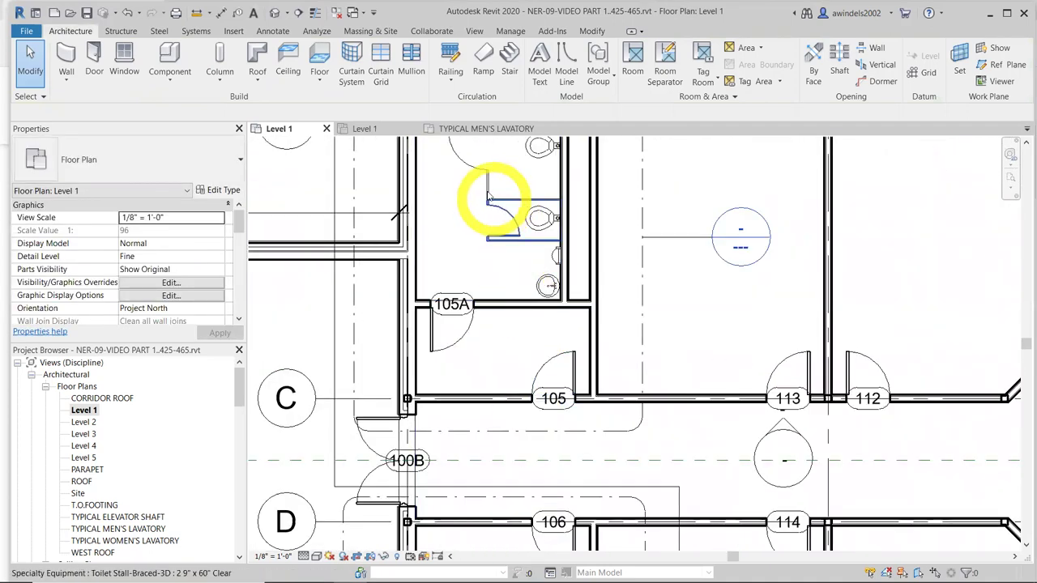
Mirror the accessible toilet stall across the corridor reference plane into room 106A
click(489, 191)
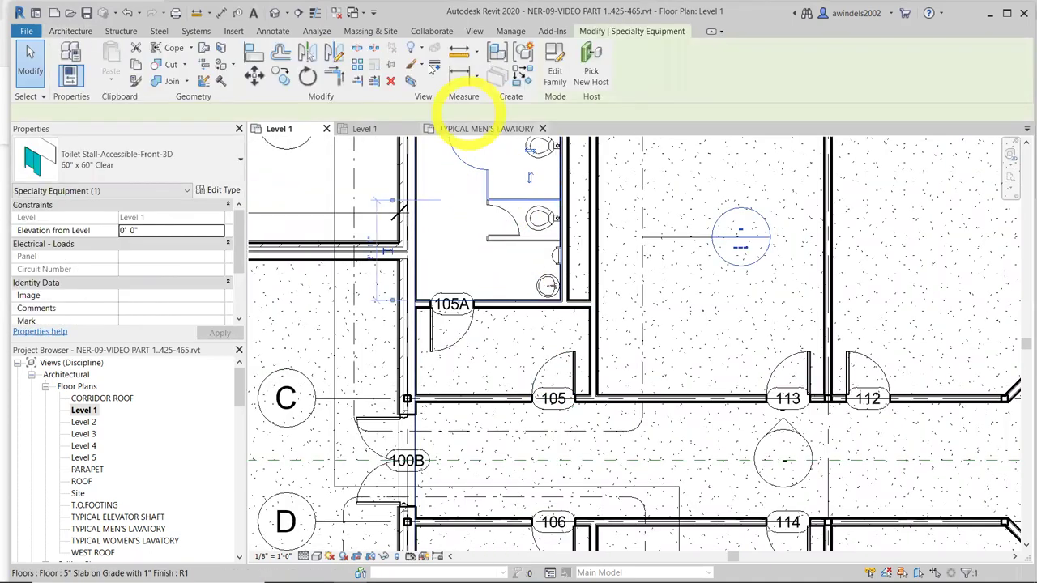
click(306, 52)
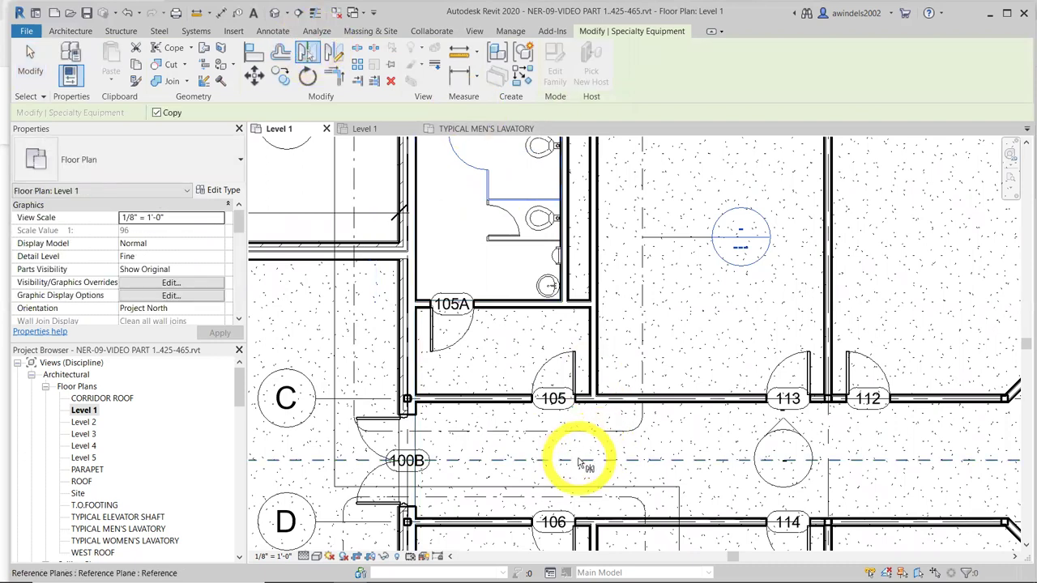
click(580, 463)
scroll(727, 440, down, 1)
middle_drag(726, 440, 727, 340)
scroll(707, 344, up, 2)
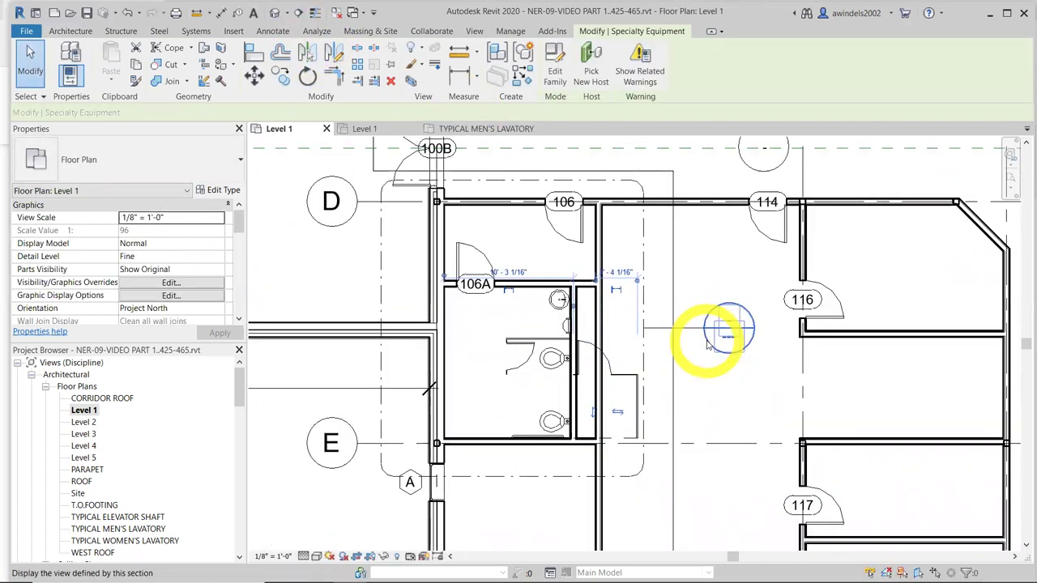
key(Escape)
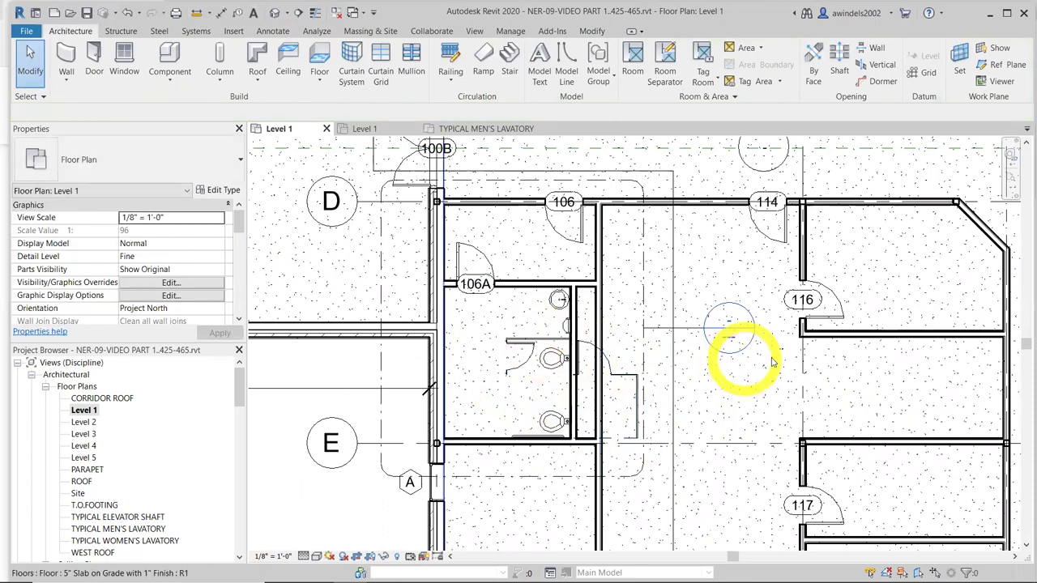
scroll(772, 362, down, 1)
scroll(732, 336, down, 1)
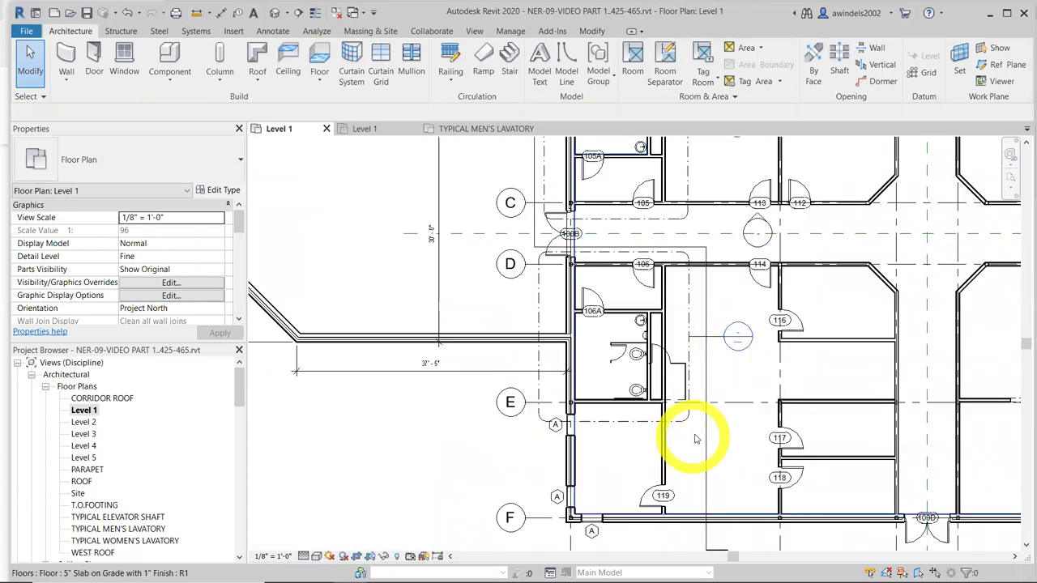
middle_drag(679, 296, 636, 387)
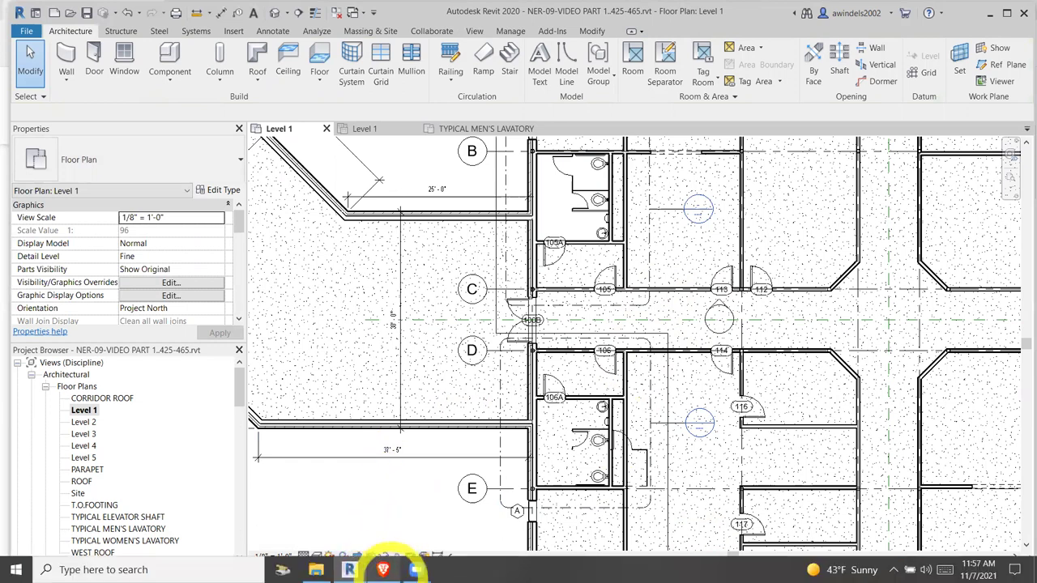
click(382, 569)
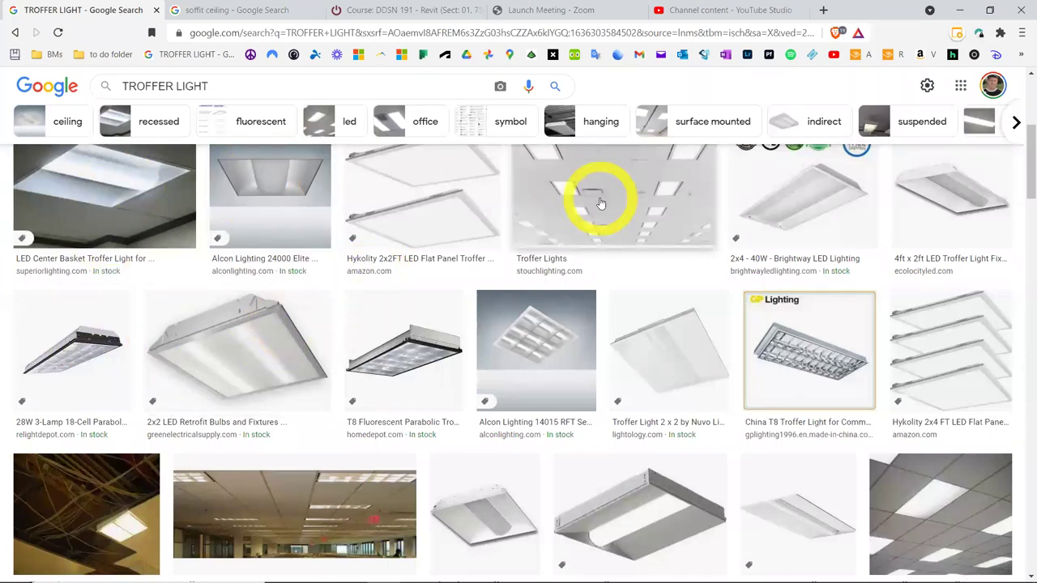
scroll(648, 359, down, 5)
scroll(648, 353, down, 5)
scroll(482, 317, up, 10)
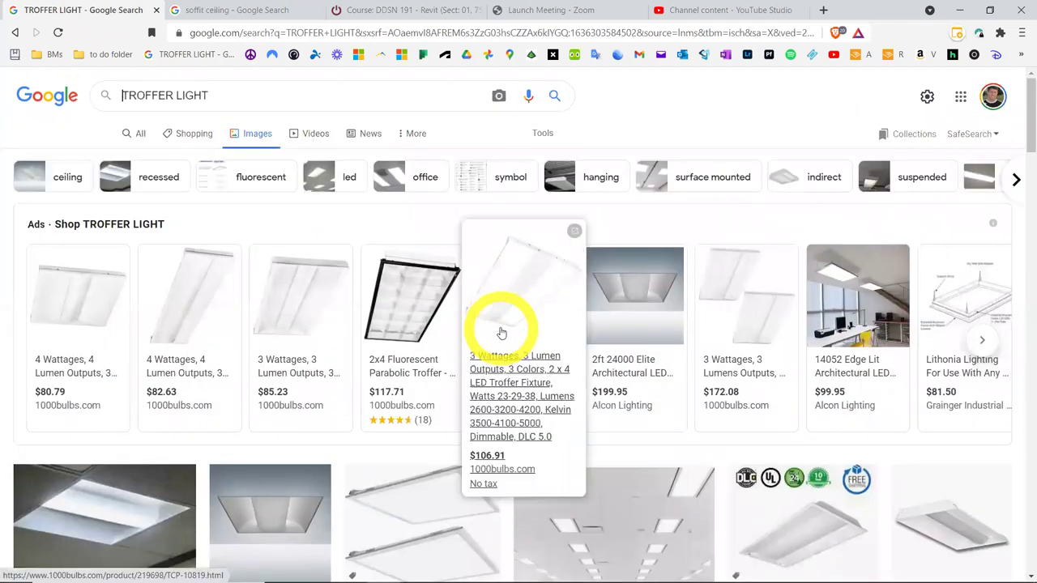
scroll(393, 375, down, 5)
scroll(381, 343, up, 4)
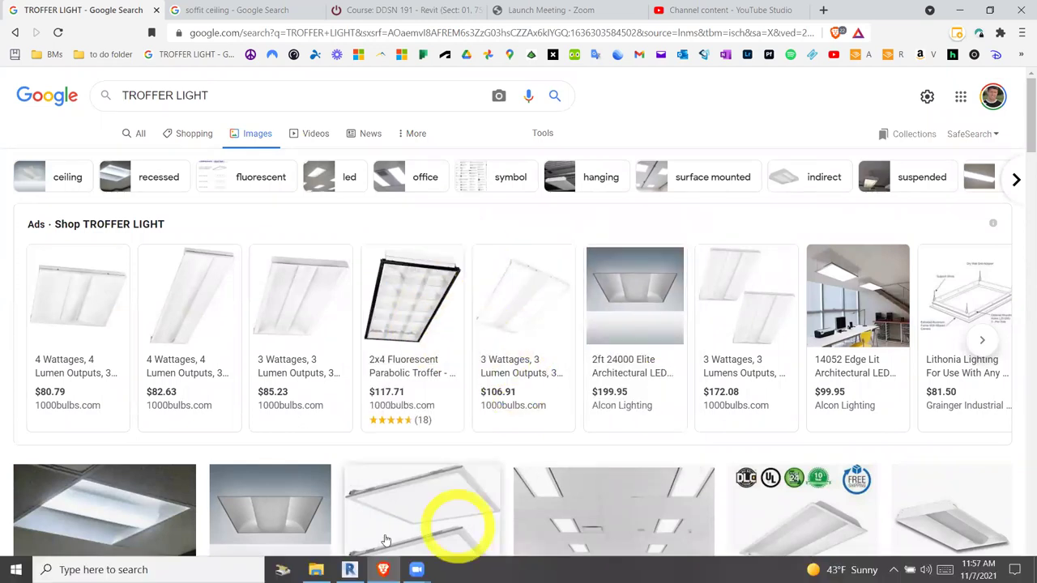
click(349, 570)
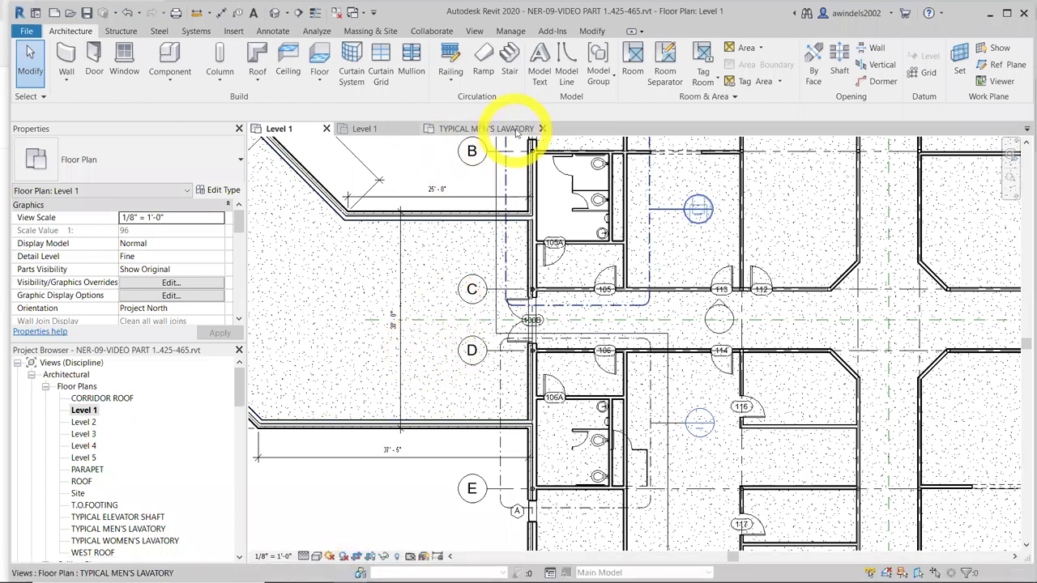
click(517, 128)
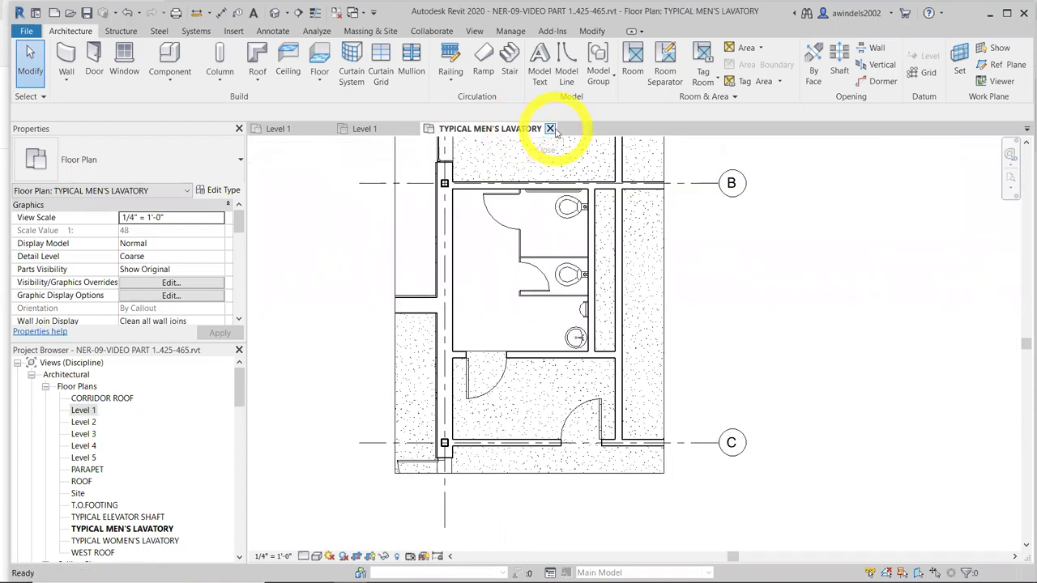
click(551, 129)
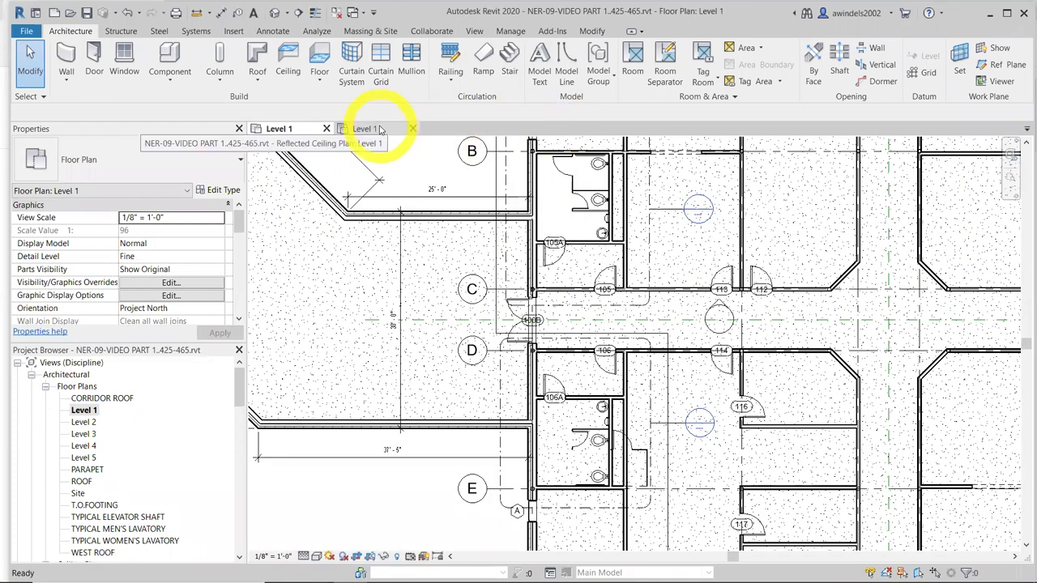
click(378, 129)
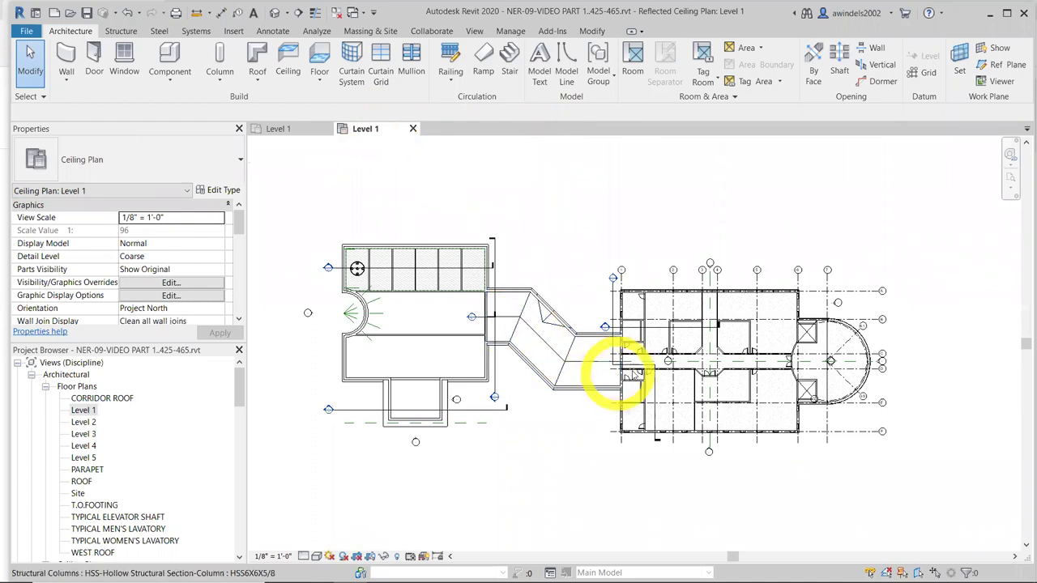
scroll(649, 307, up, 4)
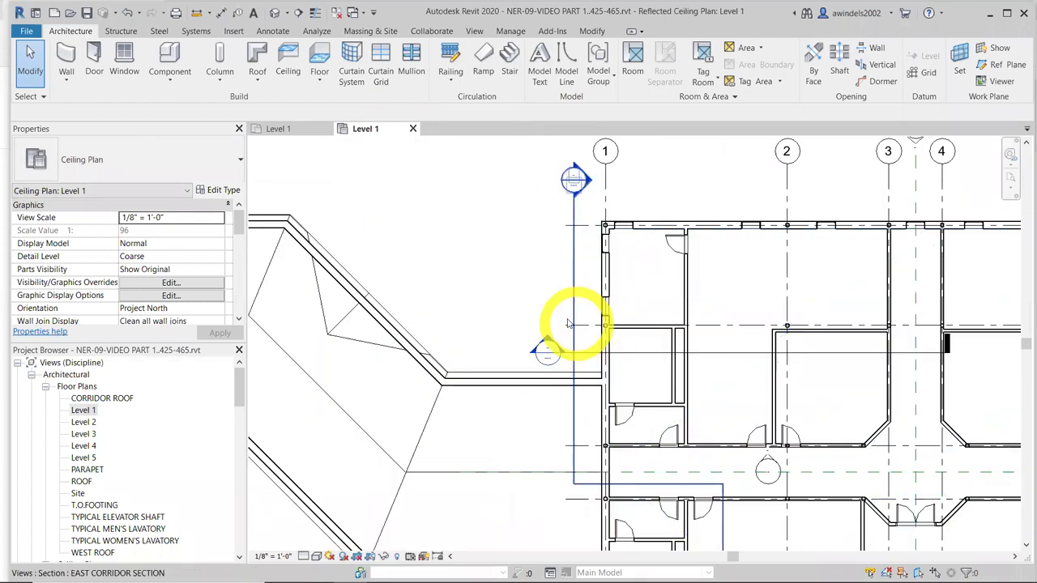
middle_drag(365, 313, 348, 300)
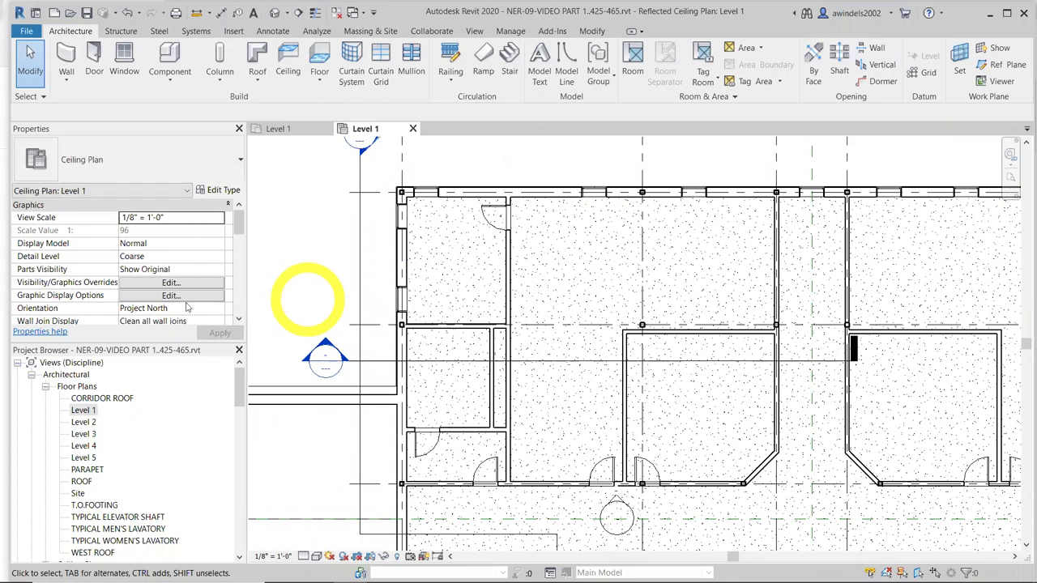
drag(233, 229, 194, 257)
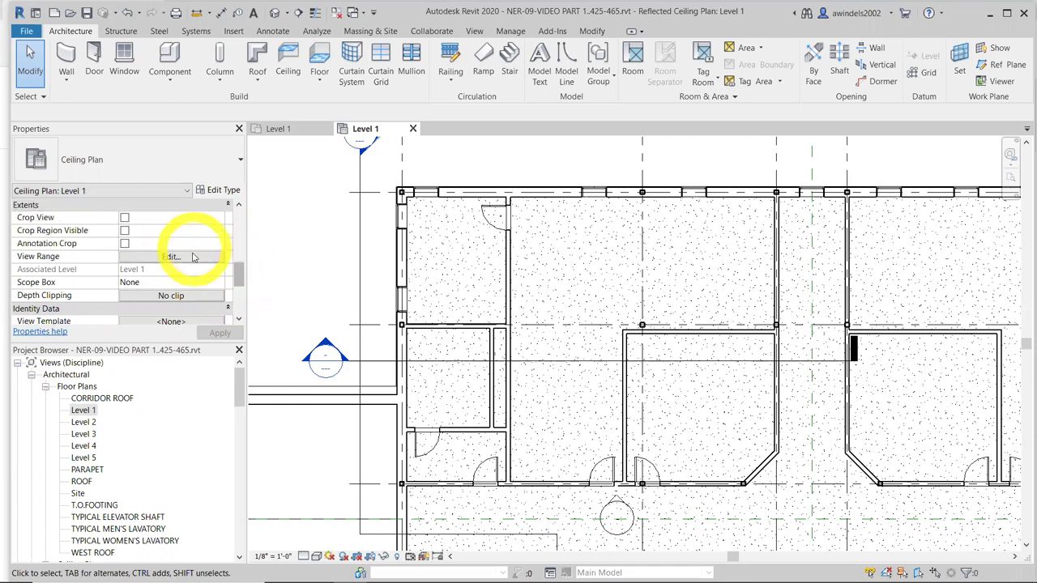
Set the Level 1 ceiling plan's view range Top to Level 3
click(193, 256)
click(681, 241)
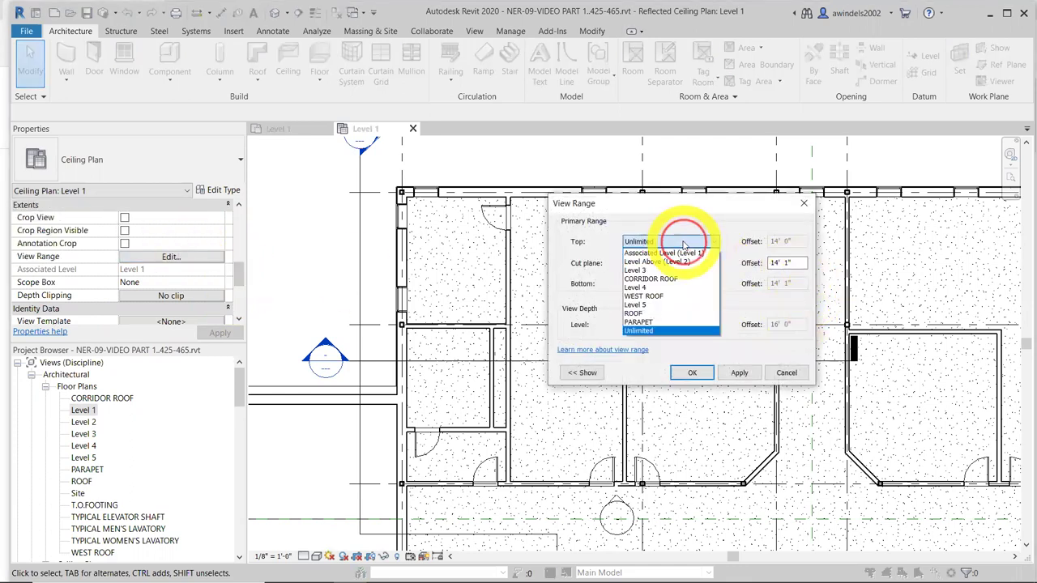
click(693, 270)
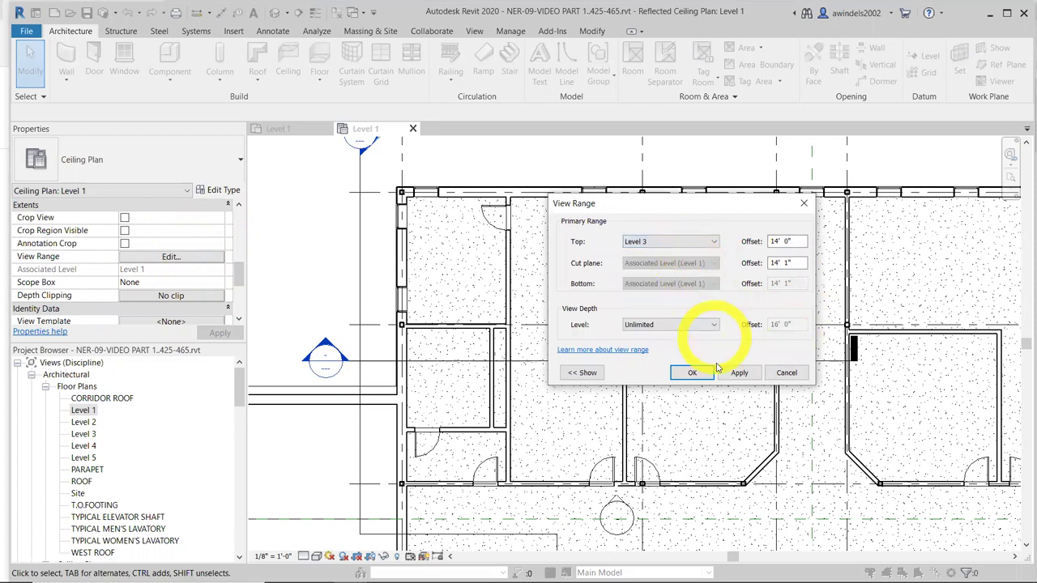
click(692, 373)
scroll(477, 287, up, 2)
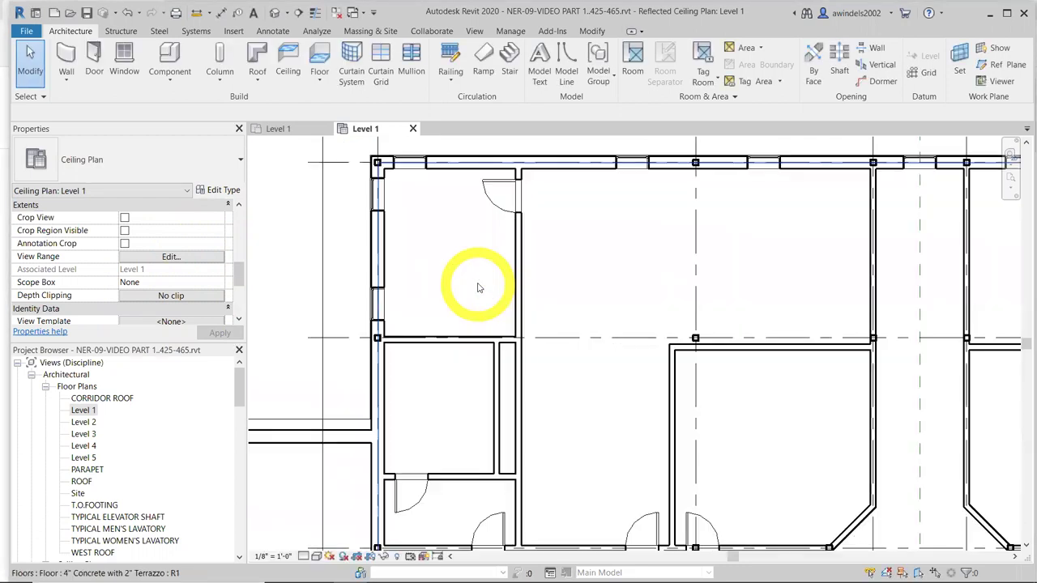
Try setting View Depth and Top to Associated Level (Level 1), dismissing the resulting errors
click(199, 261)
click(685, 326)
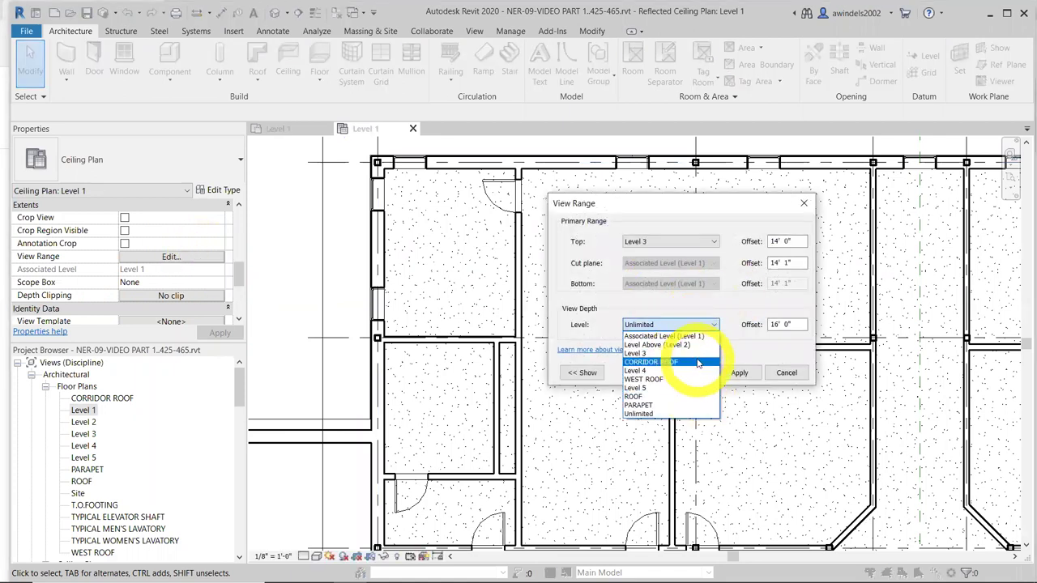
click(673, 336)
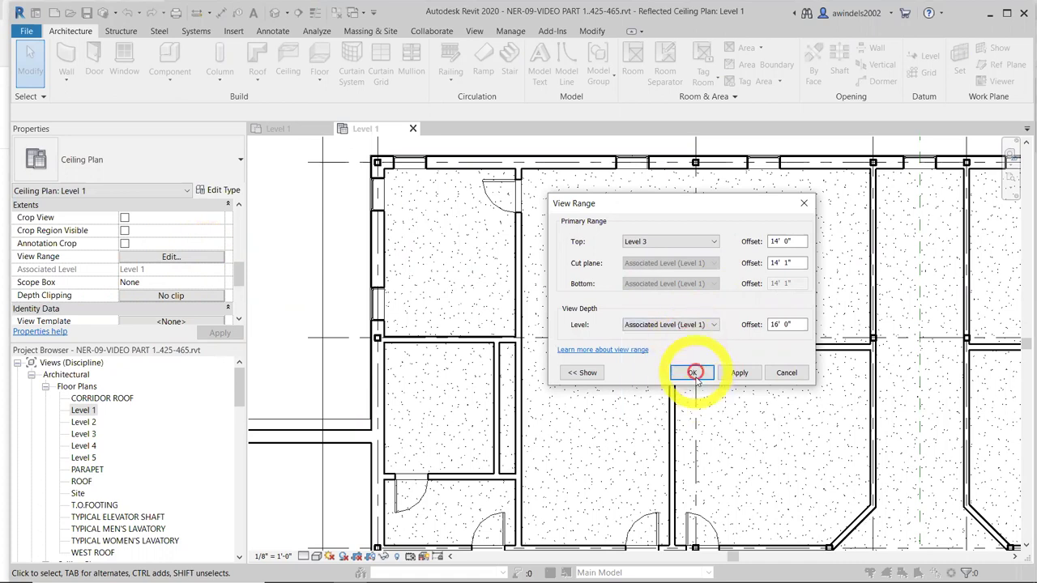
click(693, 373)
click(602, 307)
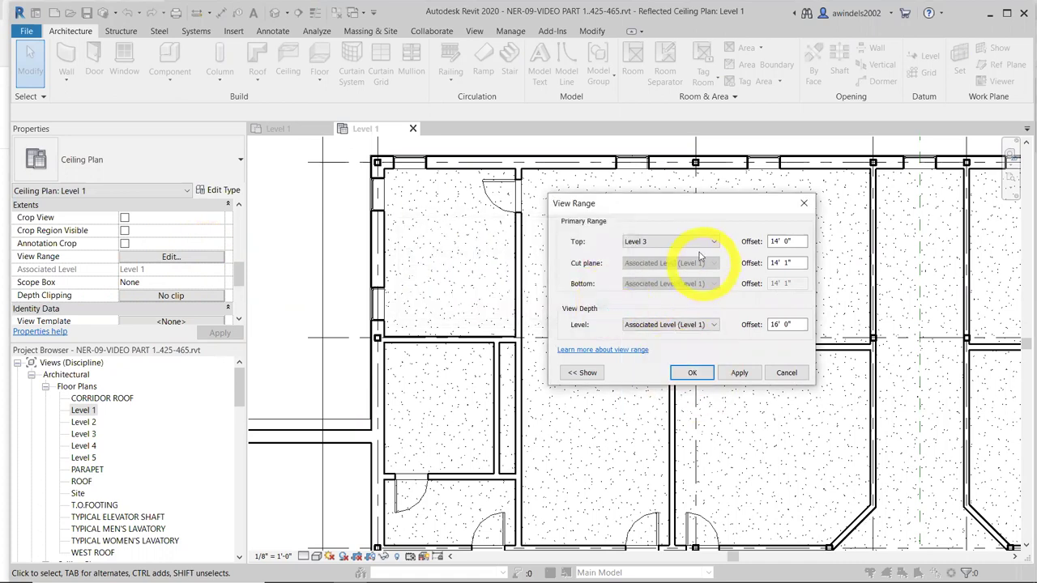
click(693, 242)
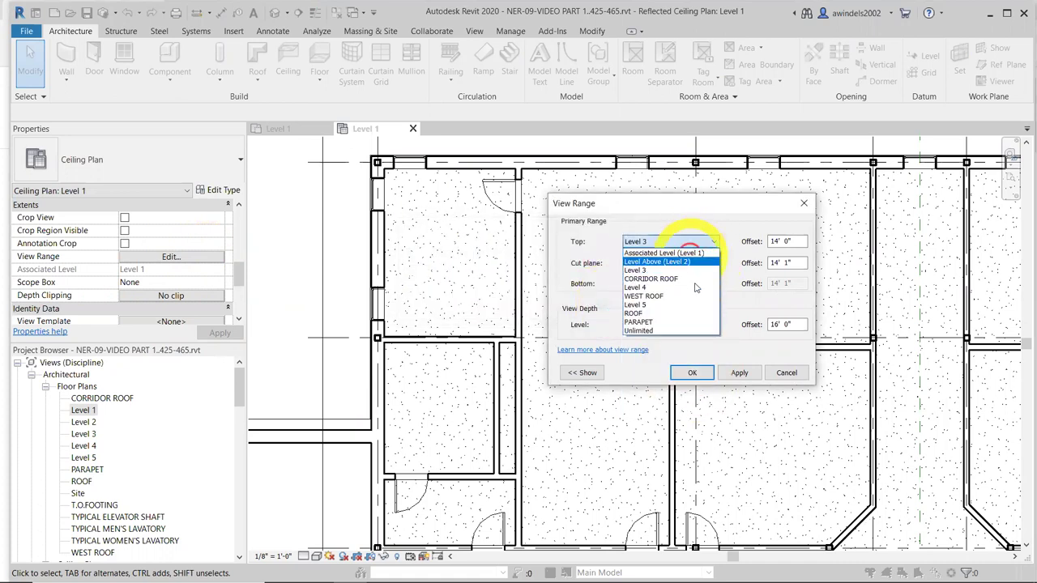
click(676, 252)
click(708, 372)
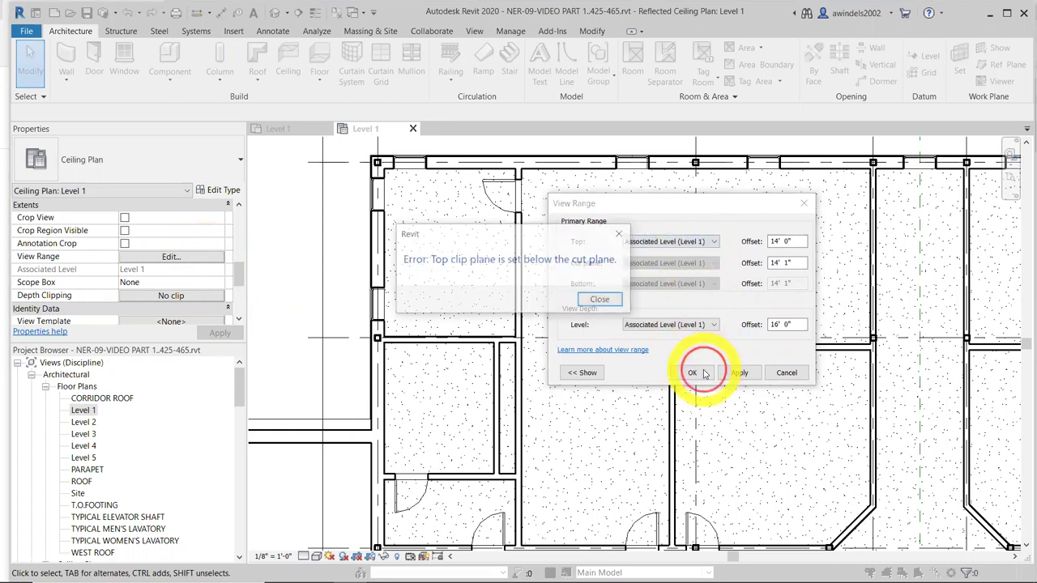
click(602, 300)
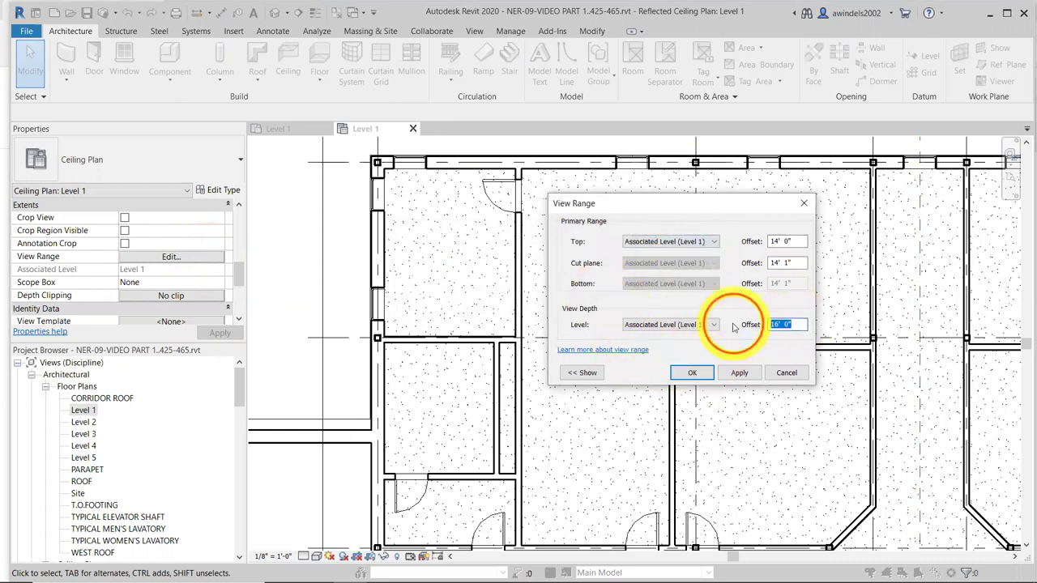
Change the Top to Level Above (Level 2) and close the remaining view range errors
click(694, 375)
click(585, 300)
click(701, 242)
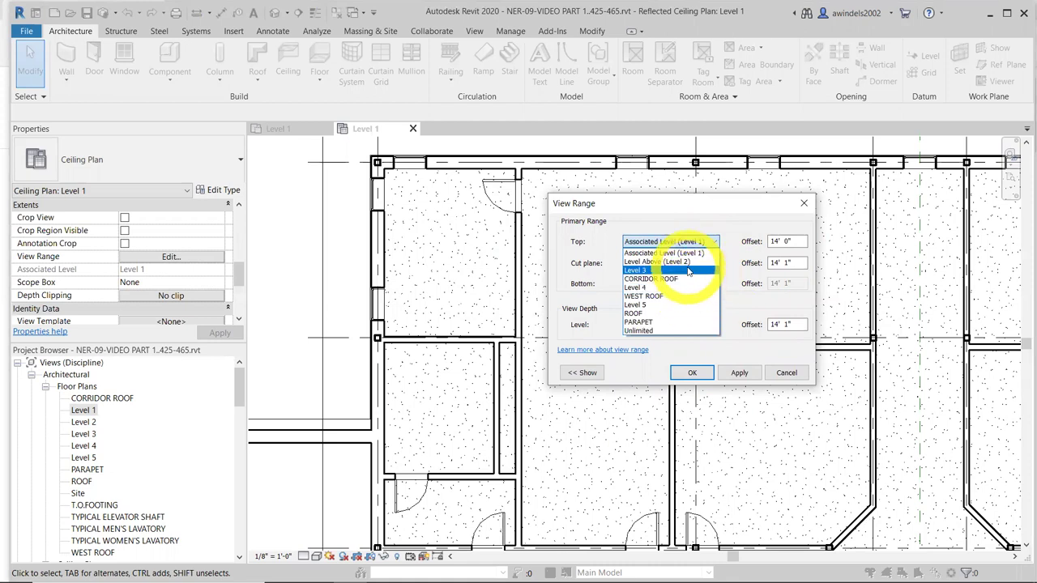
click(658, 262)
click(693, 373)
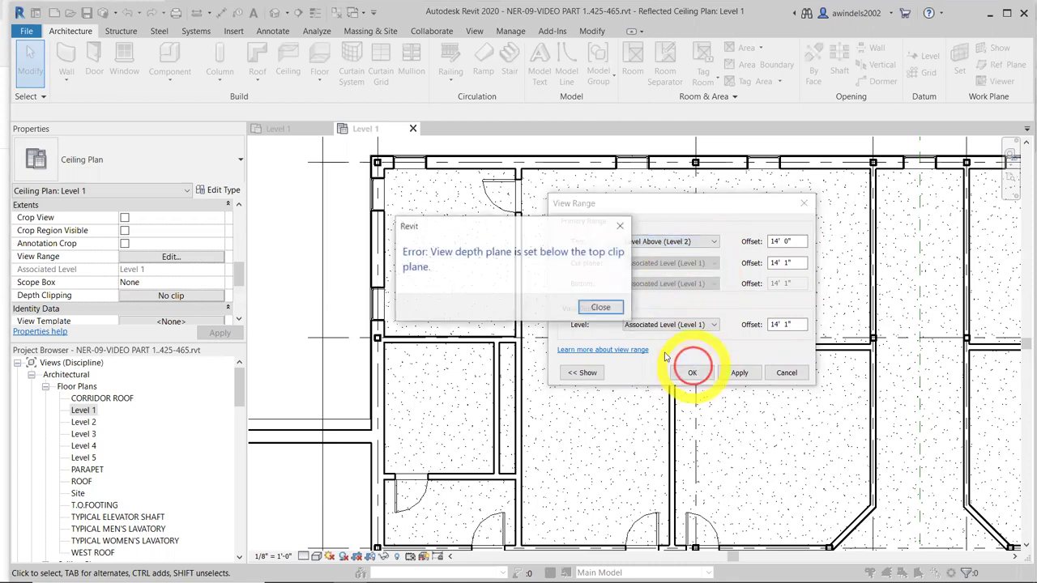
click(600, 305)
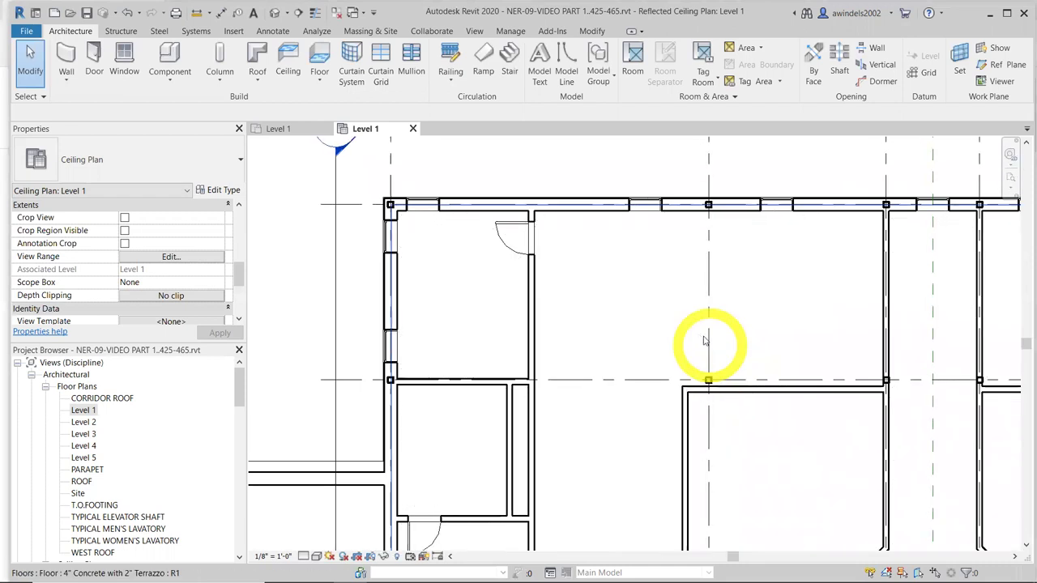
scroll(706, 347, down, 2)
Zoom out to the whole building, pan to the left wing's ceiling panels, and zoom in
scroll(421, 324, down, 4)
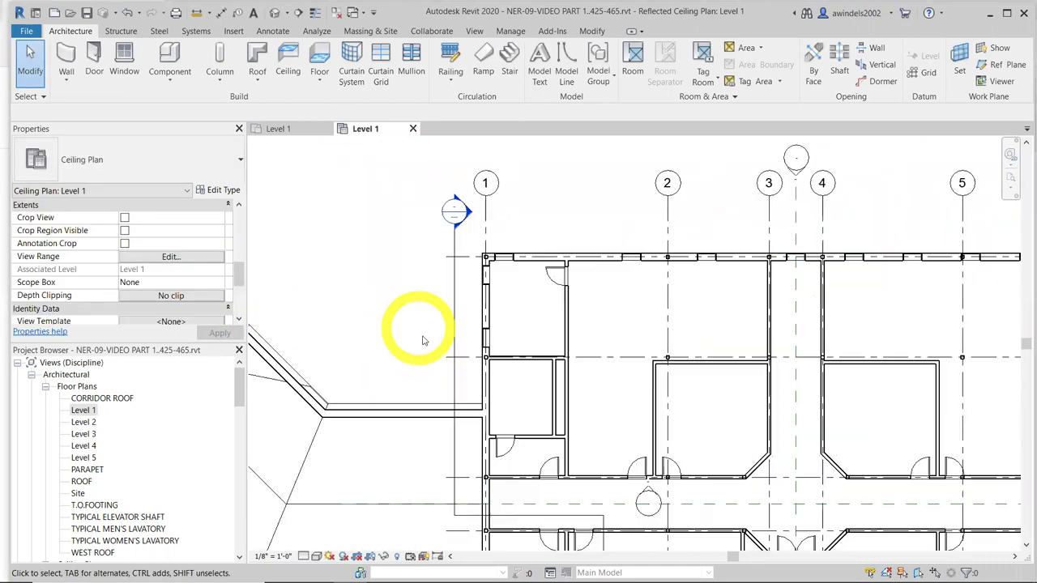
scroll(818, 546, up, 2)
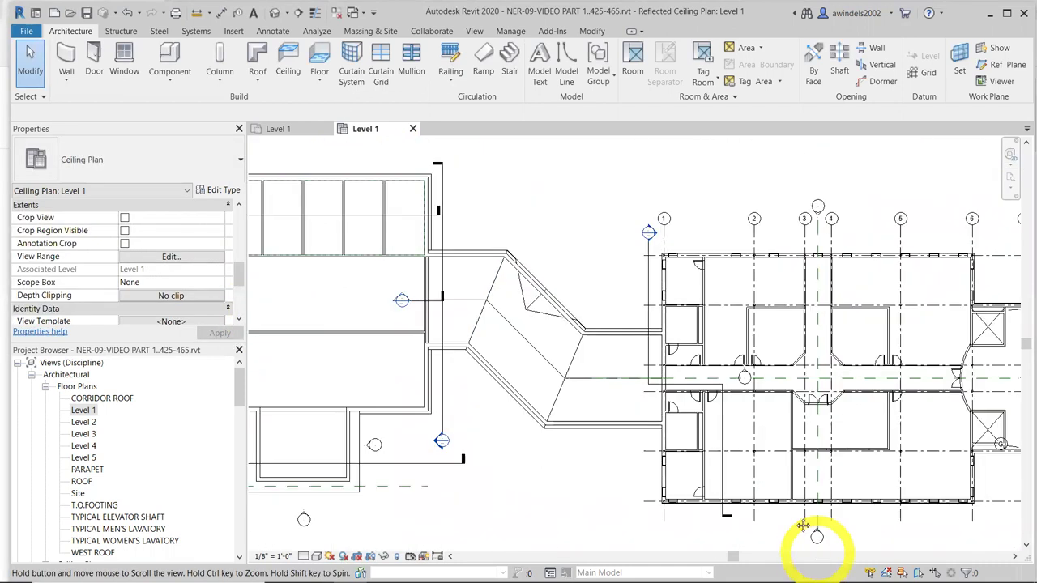
scroll(742, 503, up, 2)
scroll(429, 247, up, 2)
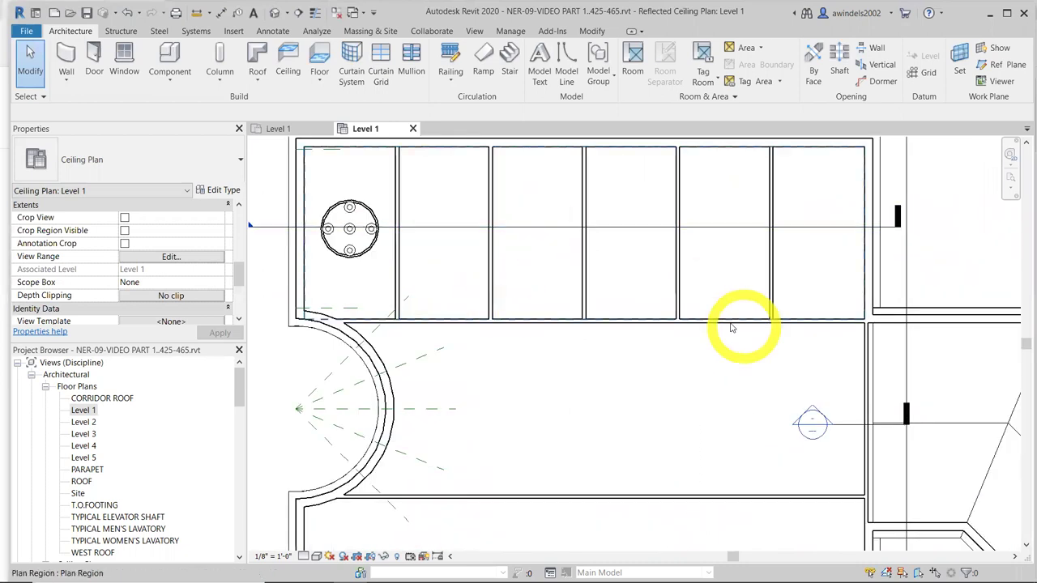
scroll(578, 259, down, 3)
scroll(459, 269, up, 3)
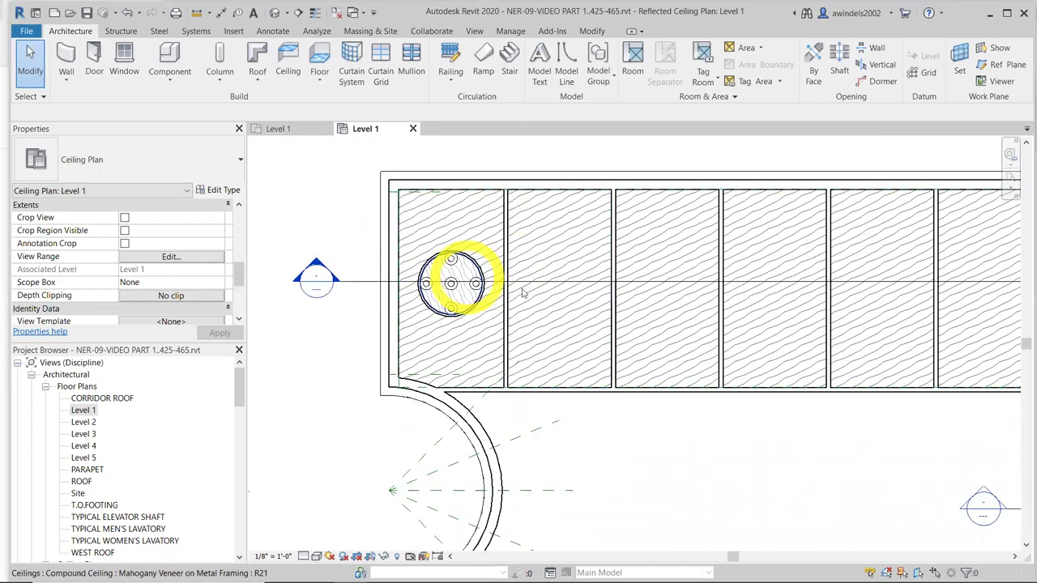
scroll(283, 224, down, 3)
middle_drag(826, 377, 646, 311)
scroll(646, 310, up, 3)
scroll(603, 286, up, 2)
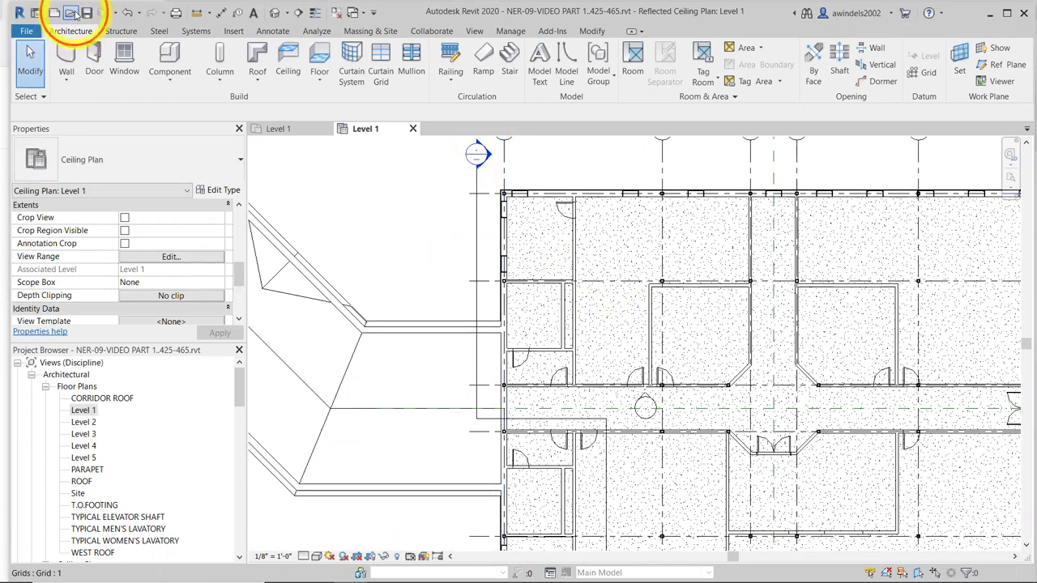
Browse Revit's Open dialog up to the Desktop, then cancel it
key(ctrl+o)
click(466, 194)
key(BackSpace)
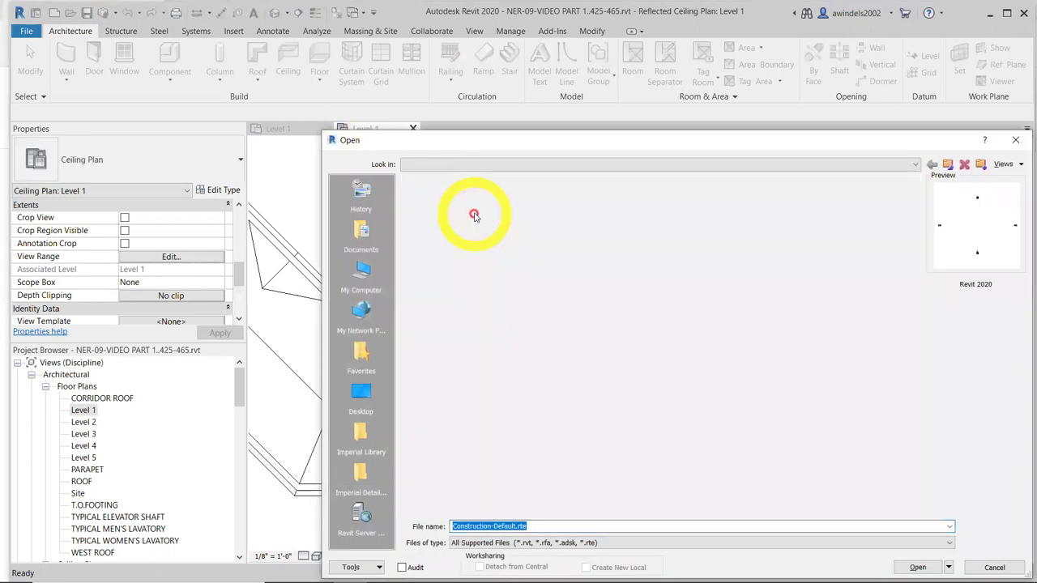
key(BackSpace)
click(361, 394)
key(Escape)
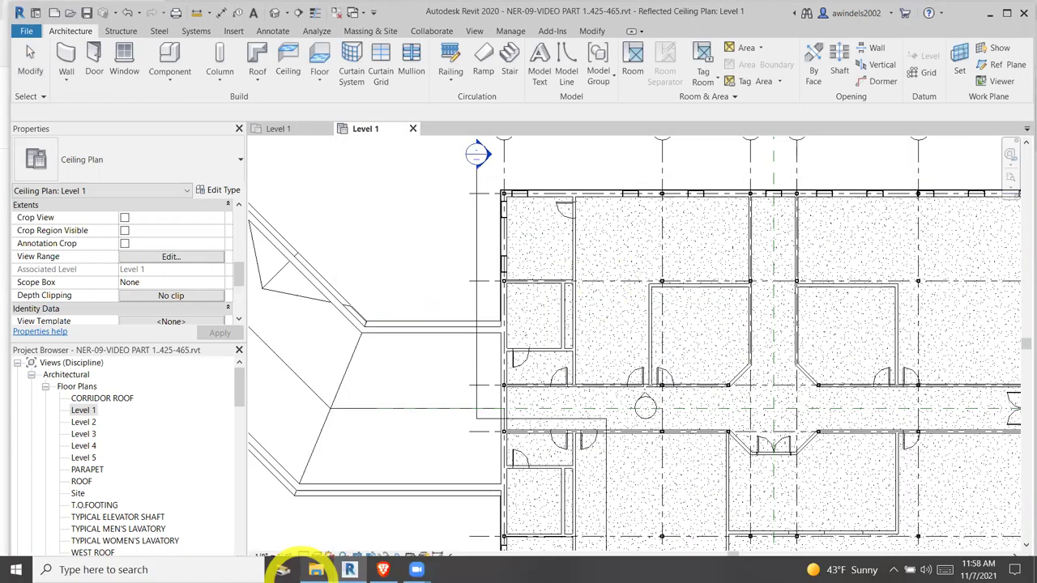
In File Explorer, open NER-9-finished-MYSELF.rvt from Chapter-9's 1_finished folder
click(316, 579)
click(398, 143)
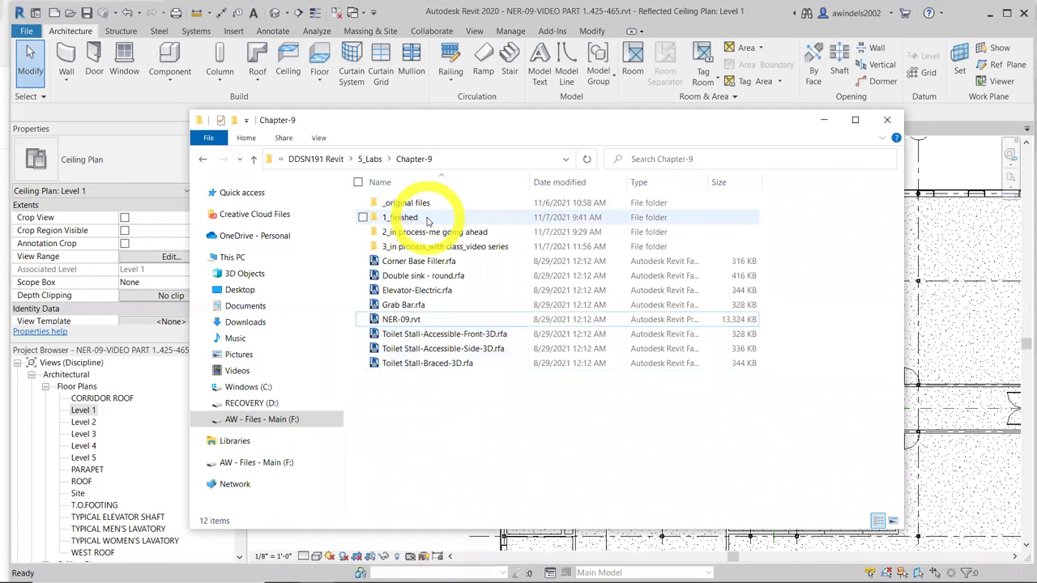
double_click(429, 218)
double_click(487, 233)
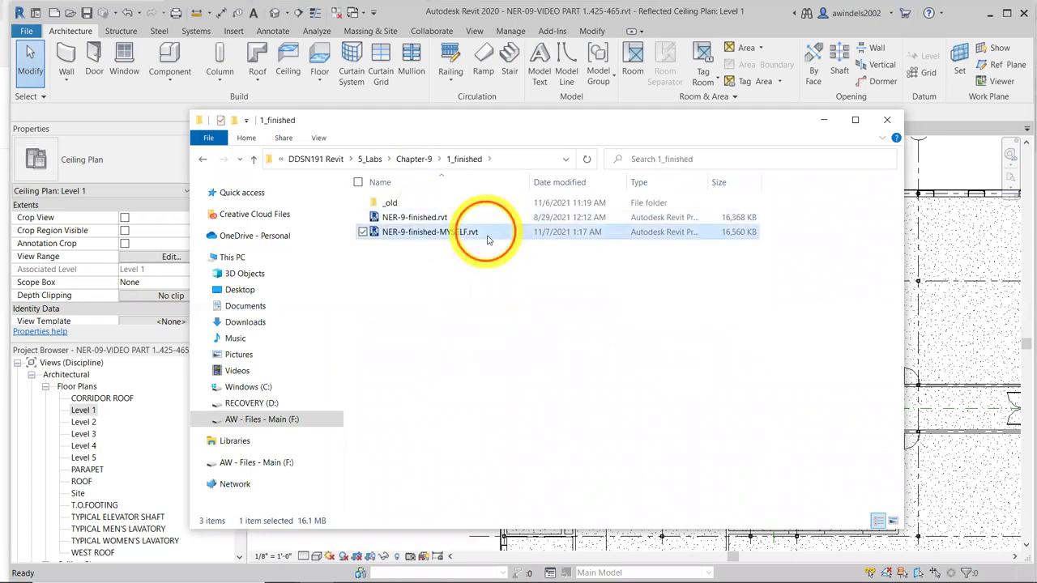
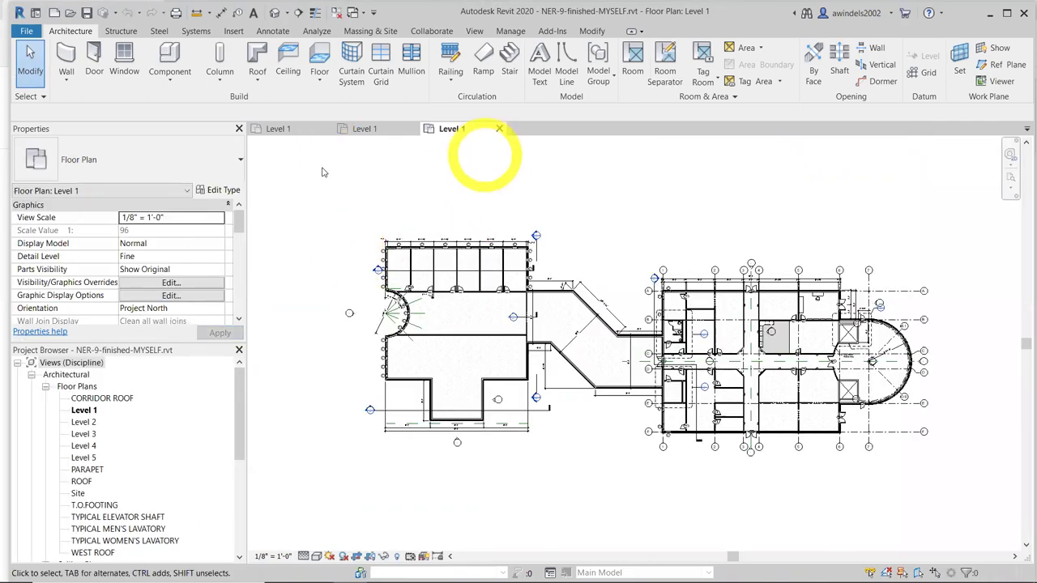
Capture the Level 1 floor plan's View Range settings in a screen snip, then close the dialog
drag(239, 231, 235, 280)
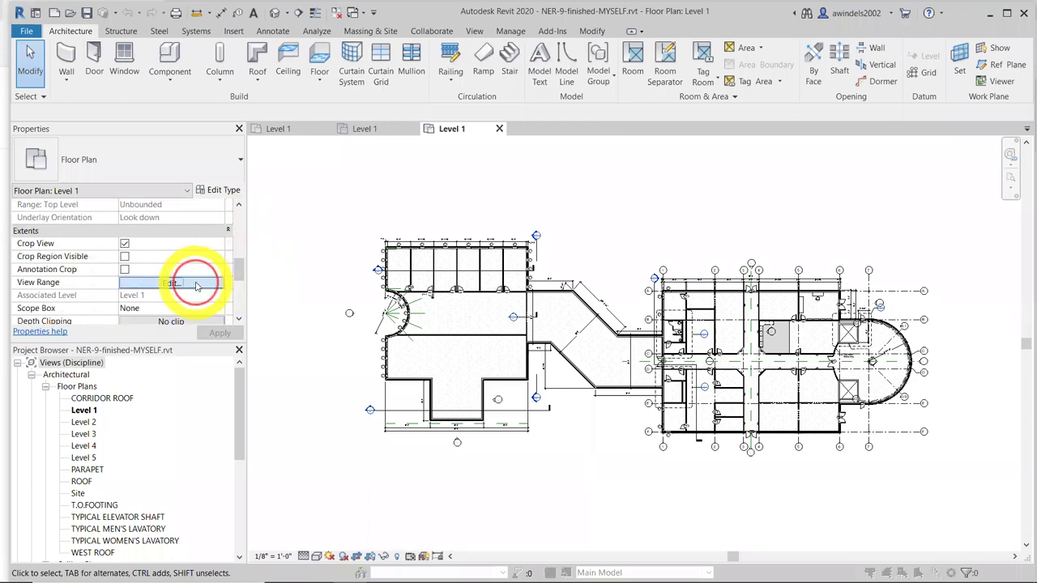
click(196, 283)
mouse_move(272, 567)
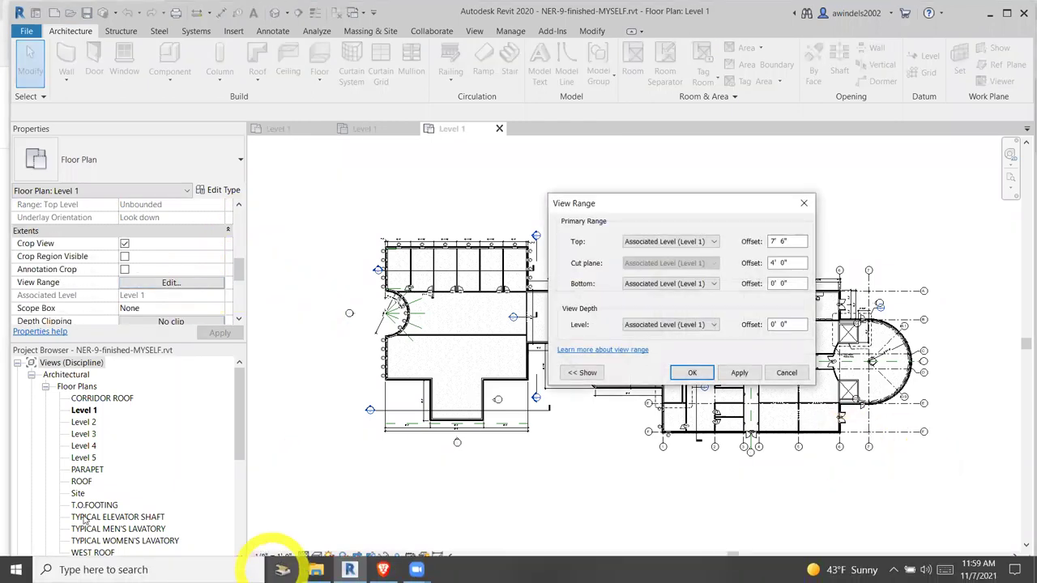
click(16, 570)
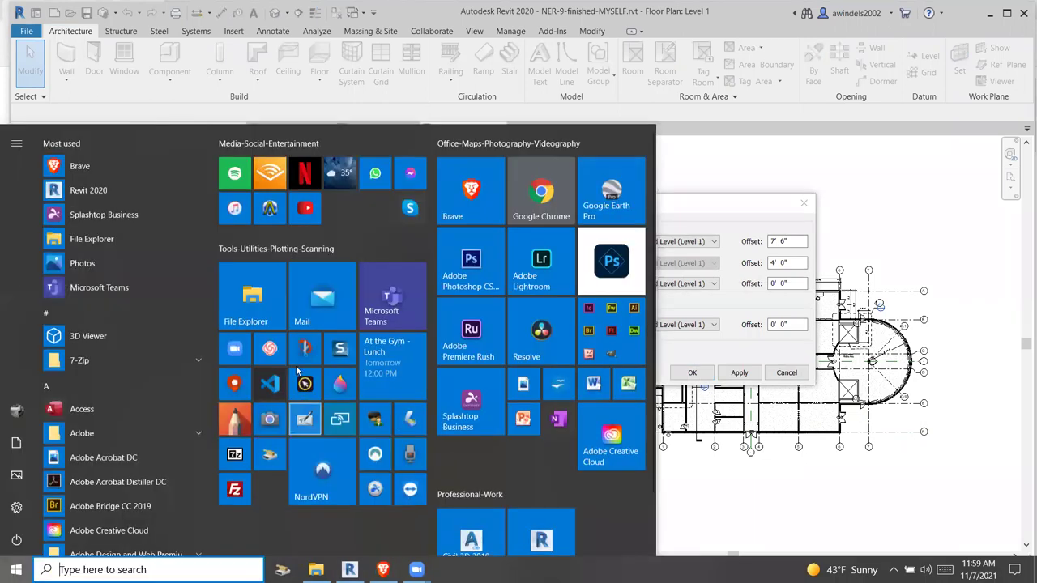
click(886, 282)
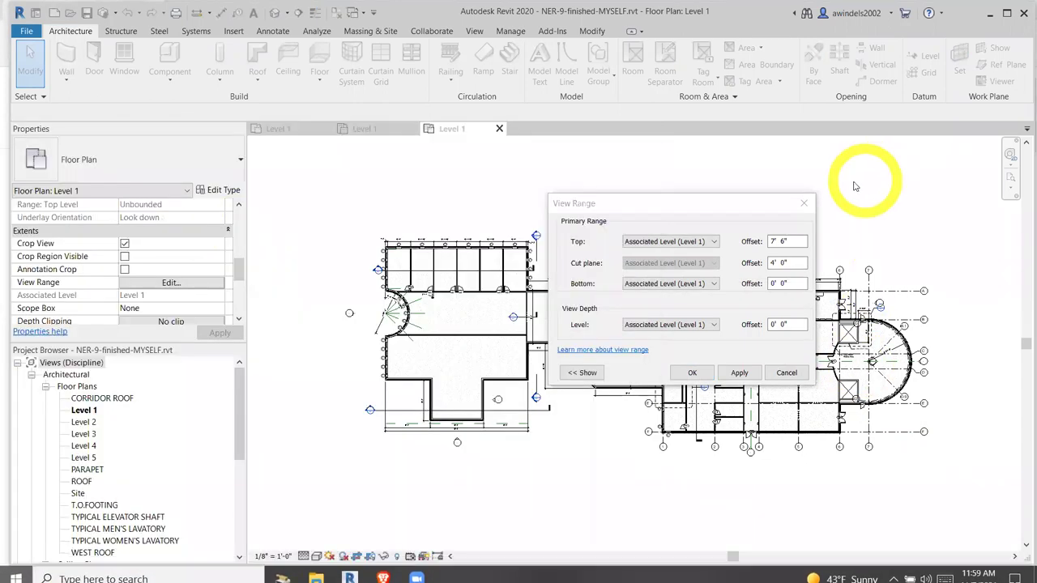
click(297, 81)
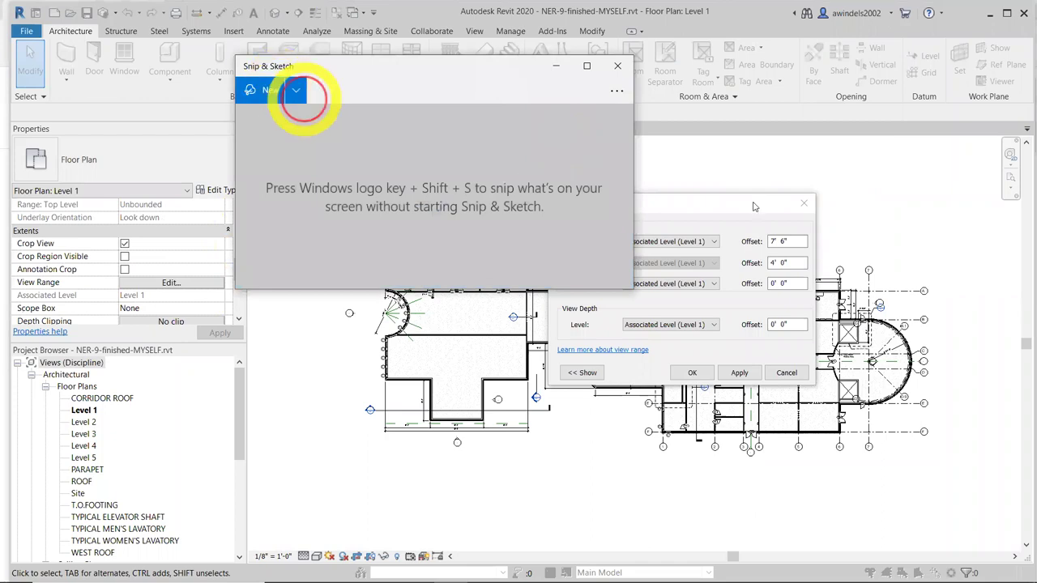
click(313, 104)
mouse_move(829, 187)
mouse_down()
mouse_move(511, 413)
mouse_move(545, 422)
mouse_up()
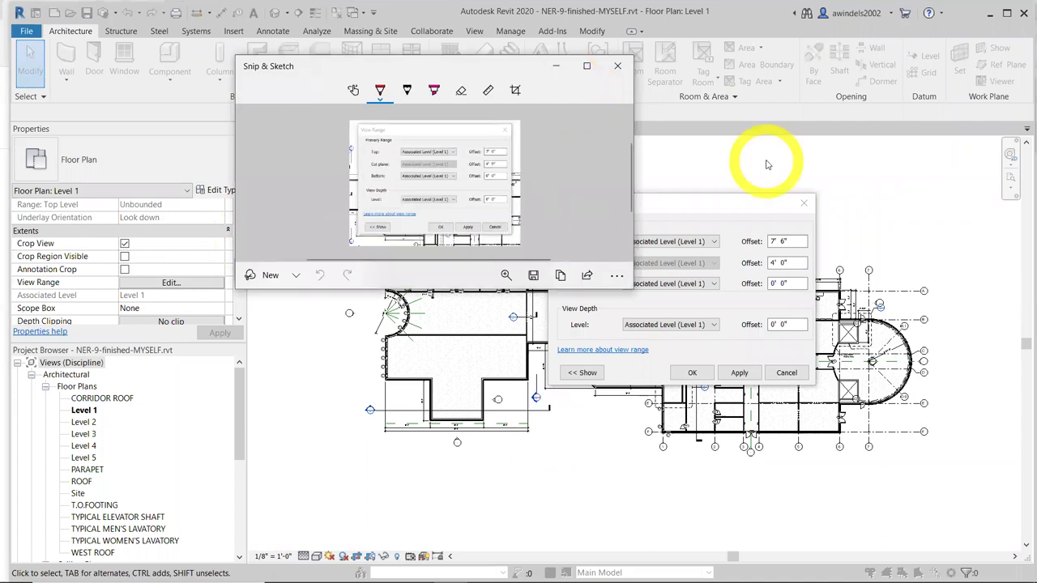
click(553, 71)
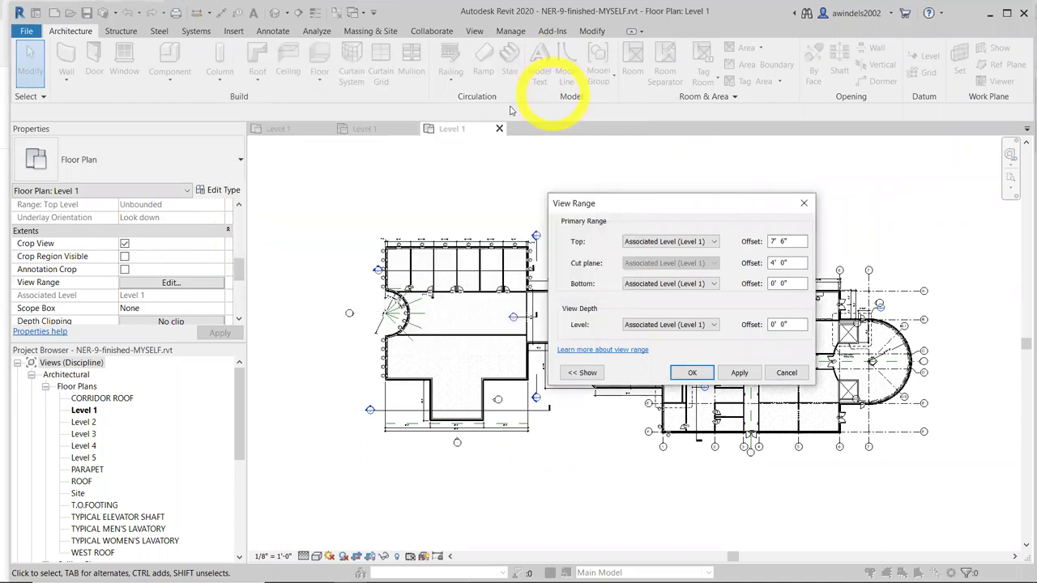
click(802, 201)
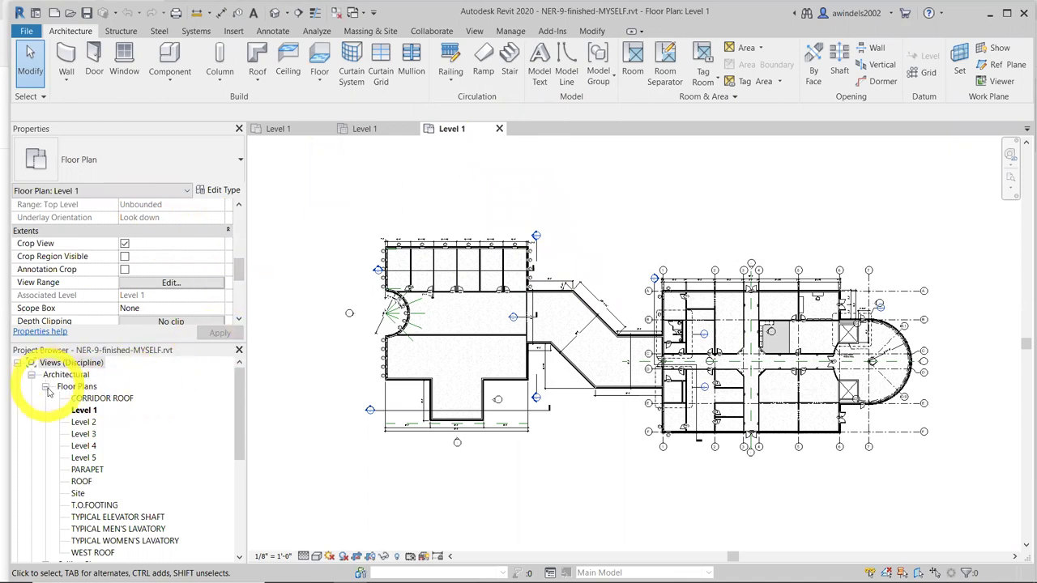
Open the Level 1 reflected ceiling plan and its View Range settings
click(45, 386)
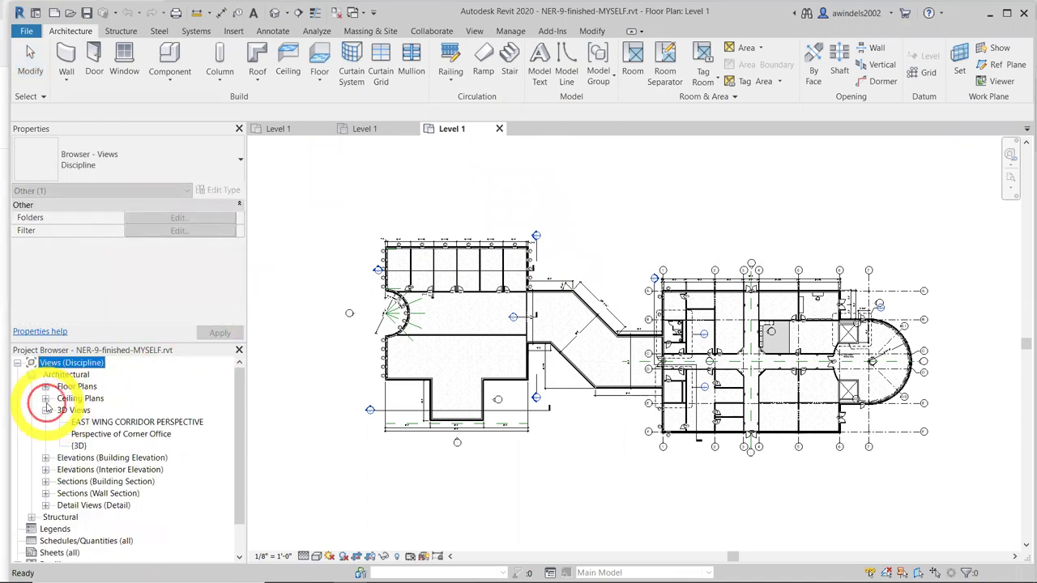
click(45, 399)
double_click(83, 422)
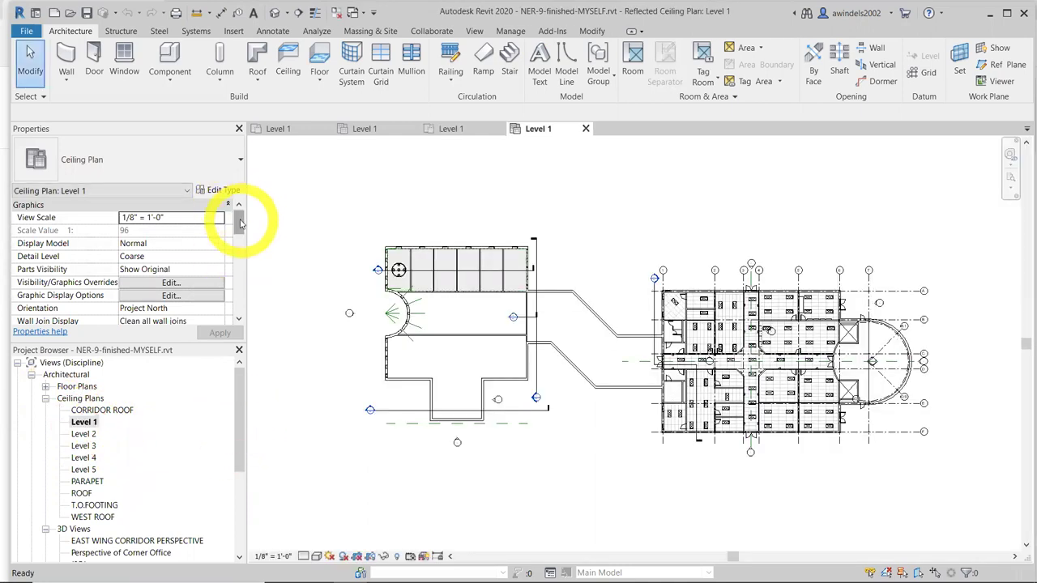
scroll(241, 235, down, 3)
scroll(243, 248, up, 3)
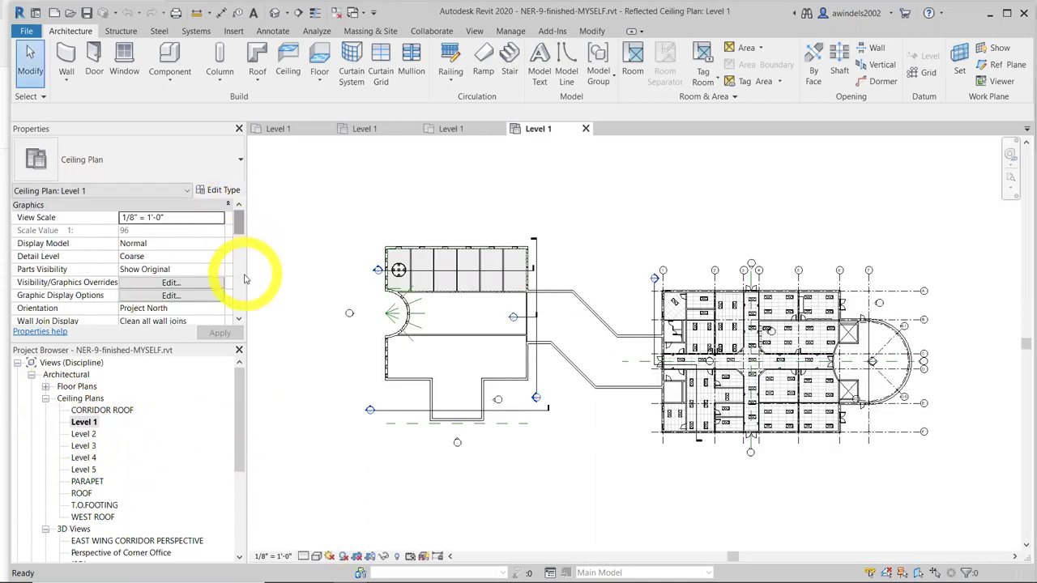
drag(240, 223, 237, 276)
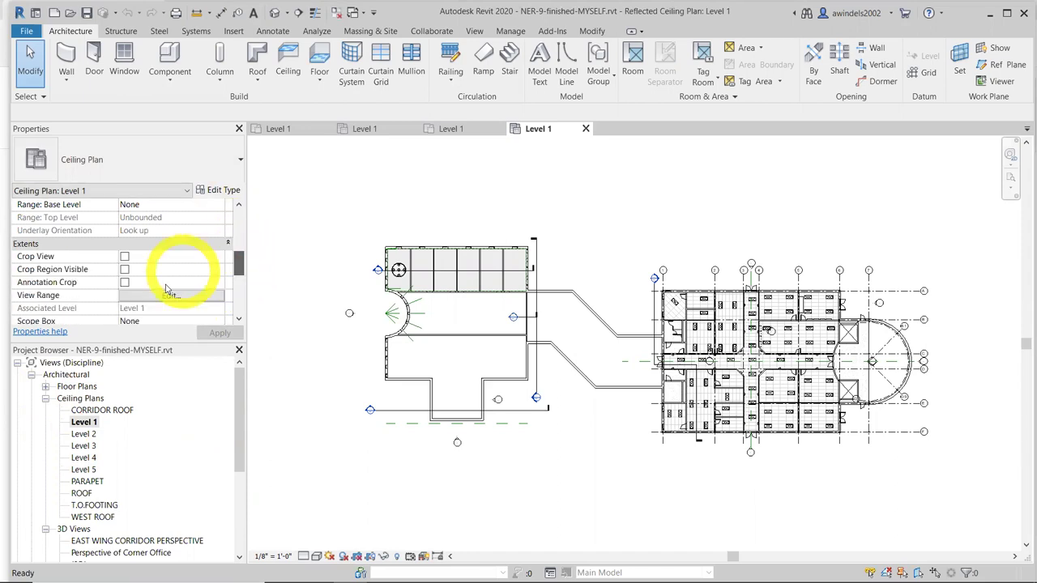
click(162, 296)
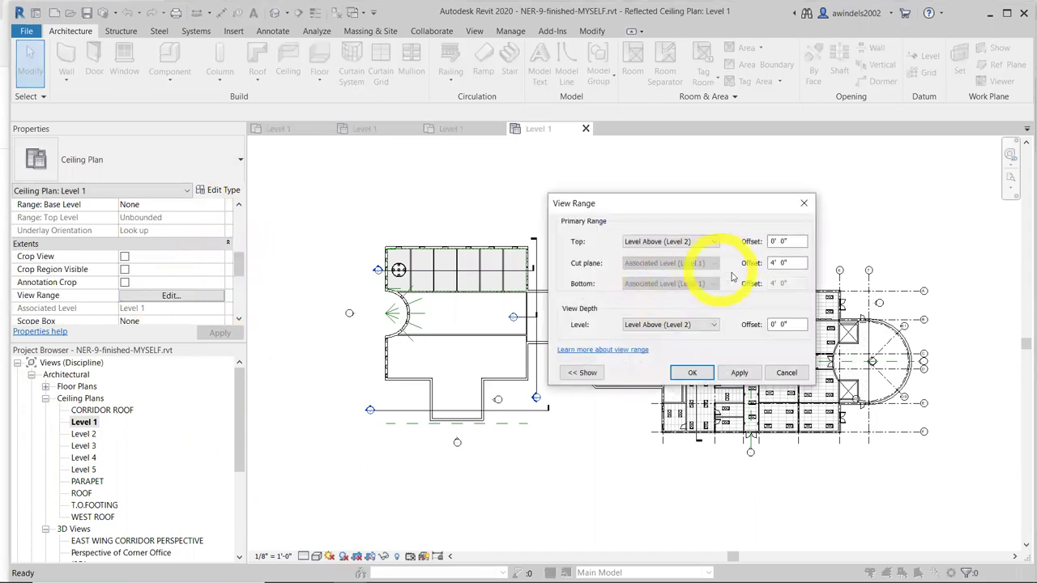
Snip the ceiling plan's View Range with its 4' 0" cut plane, then close the dialog
click(451, 569)
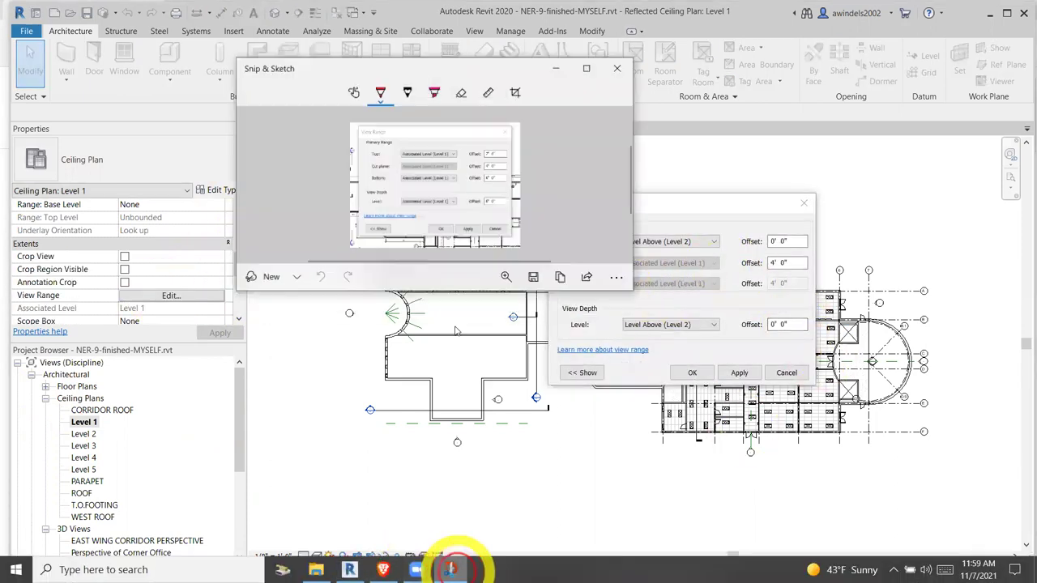
click(270, 275)
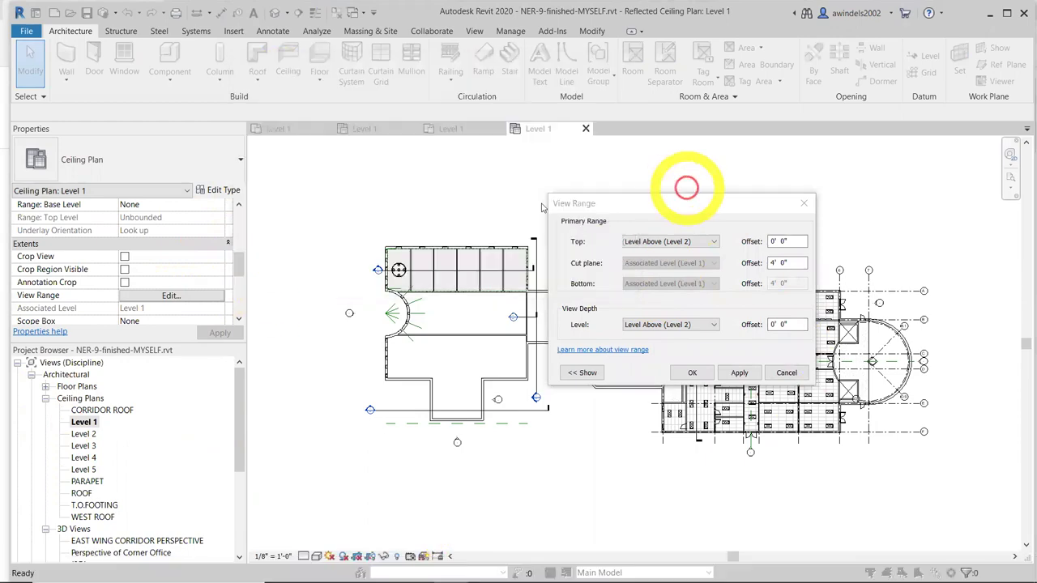
mouse_move(540, 187)
mouse_down()
mouse_move(794, 361)
mouse_move(836, 402)
mouse_up()
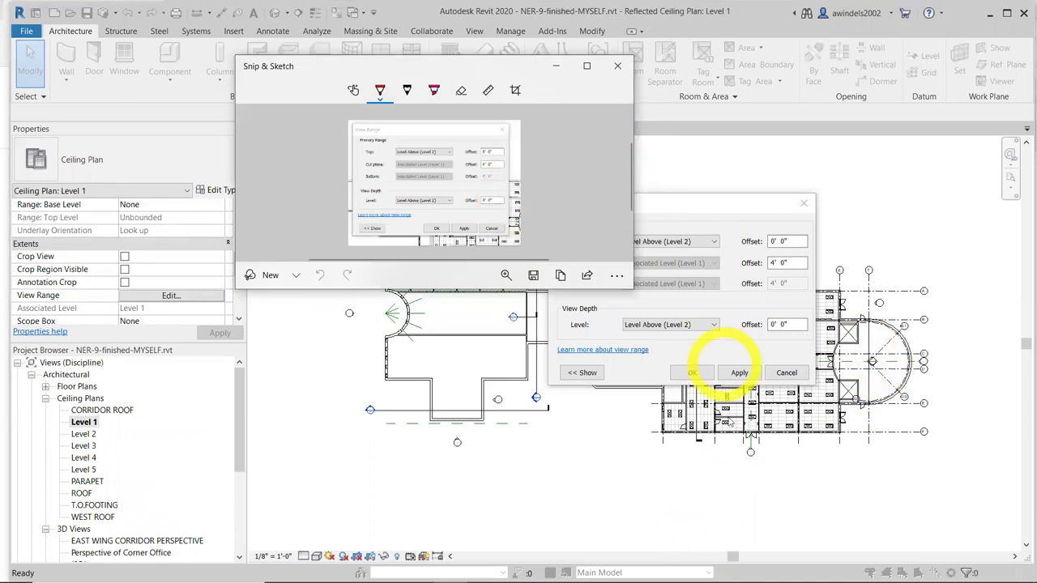
click(580, 486)
click(805, 203)
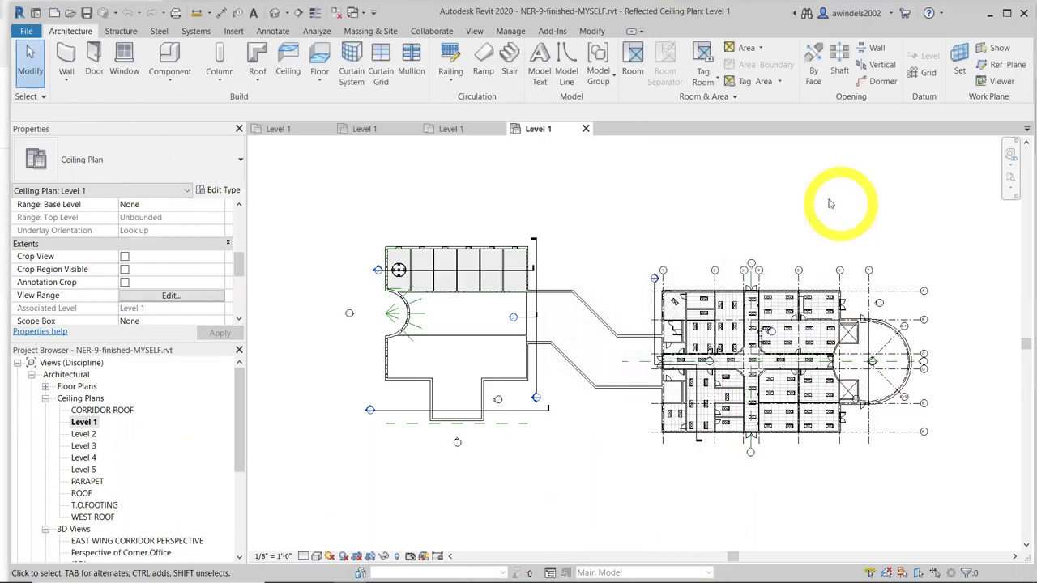
In the other project's Level 1 ceiling plan, set View Range Top and View Depth to Level Above (Level 2)
click(369, 129)
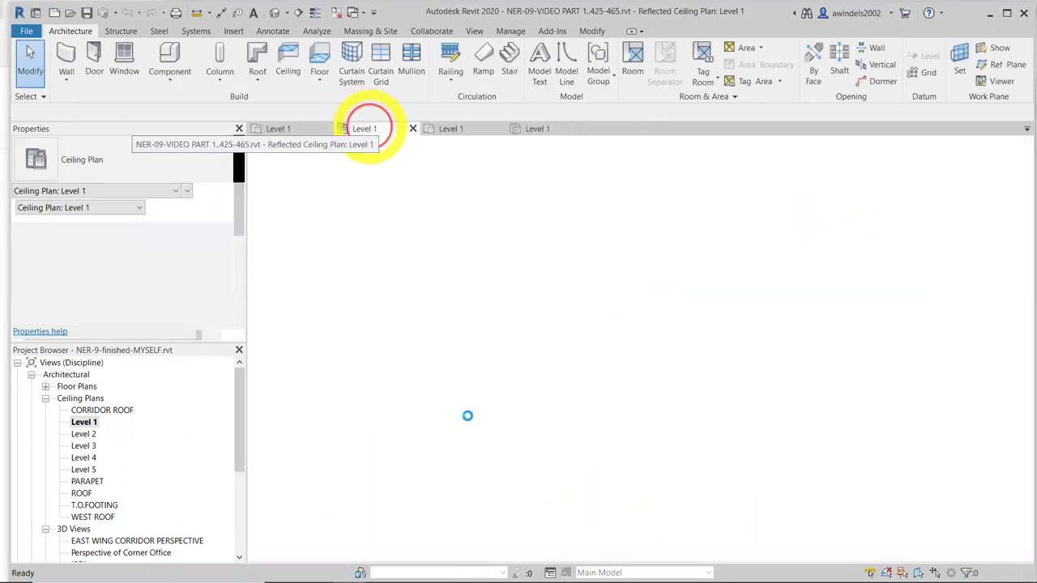
drag(241, 235, 243, 269)
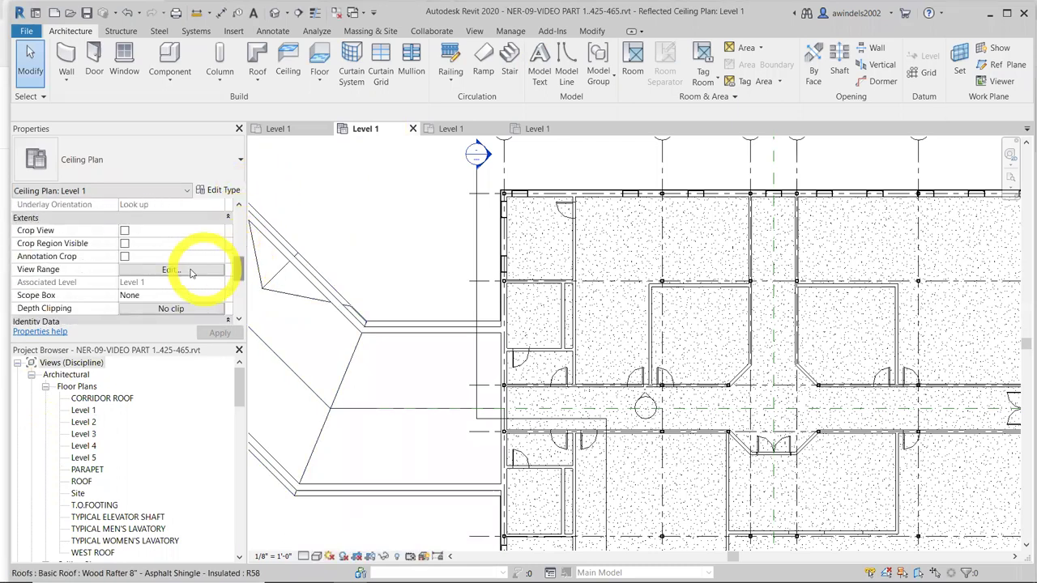
click(191, 273)
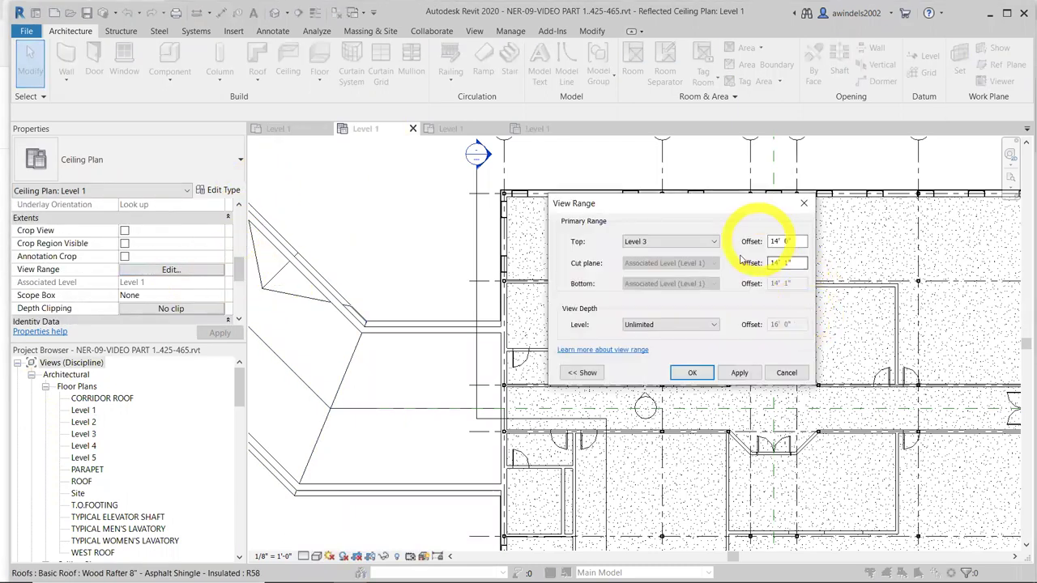
click(450, 568)
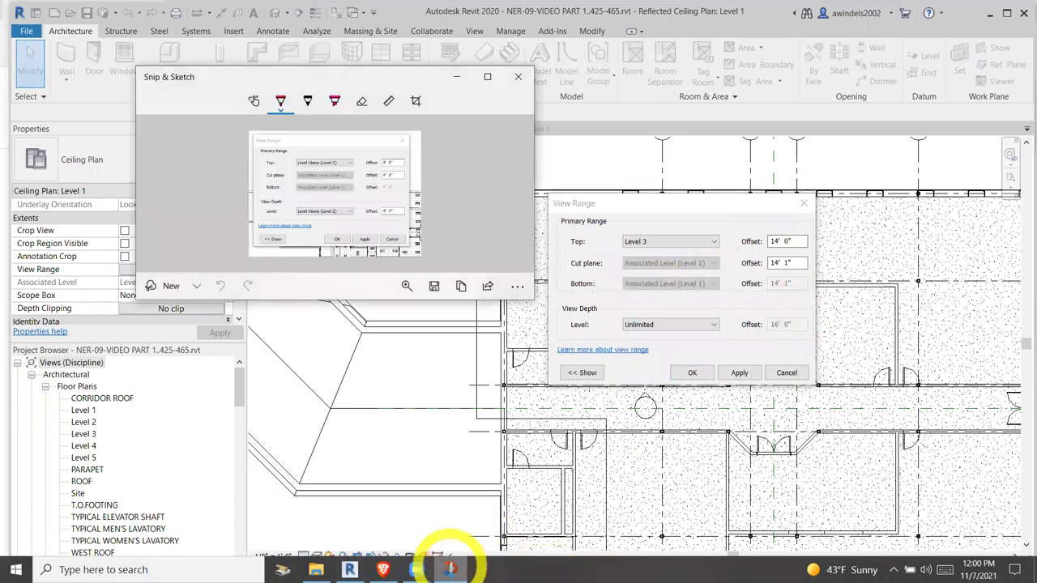
click(668, 242)
click(683, 263)
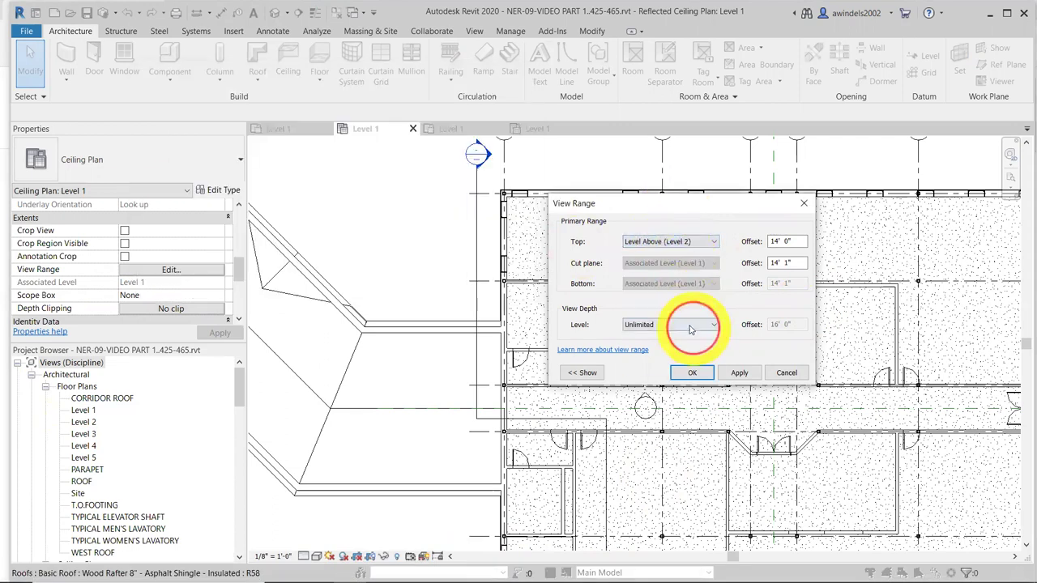
click(685, 324)
click(677, 345)
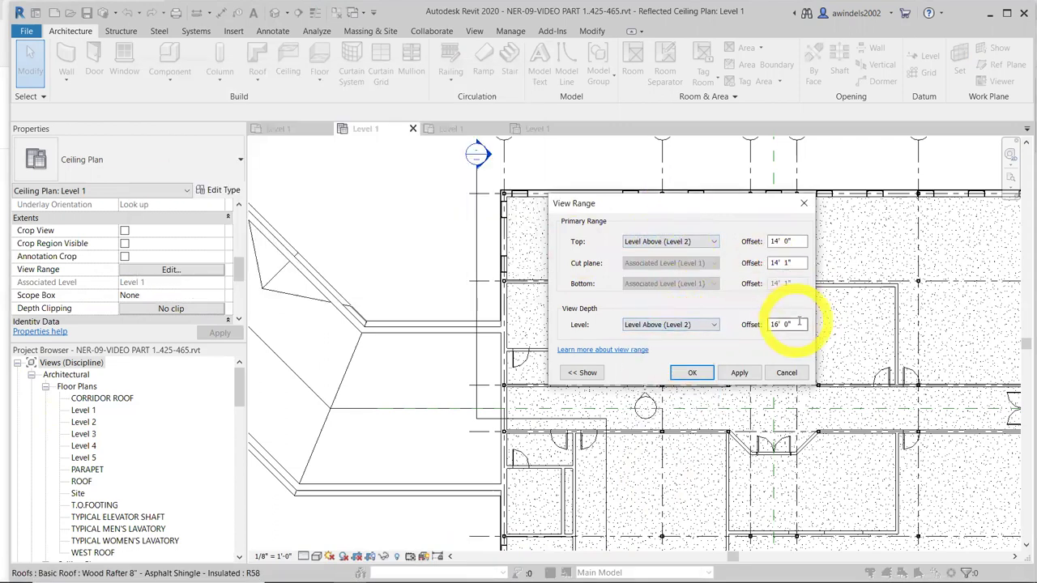
Set the Top and View Depth offsets to 0' and the cut plane to 4', then apply
click(448, 569)
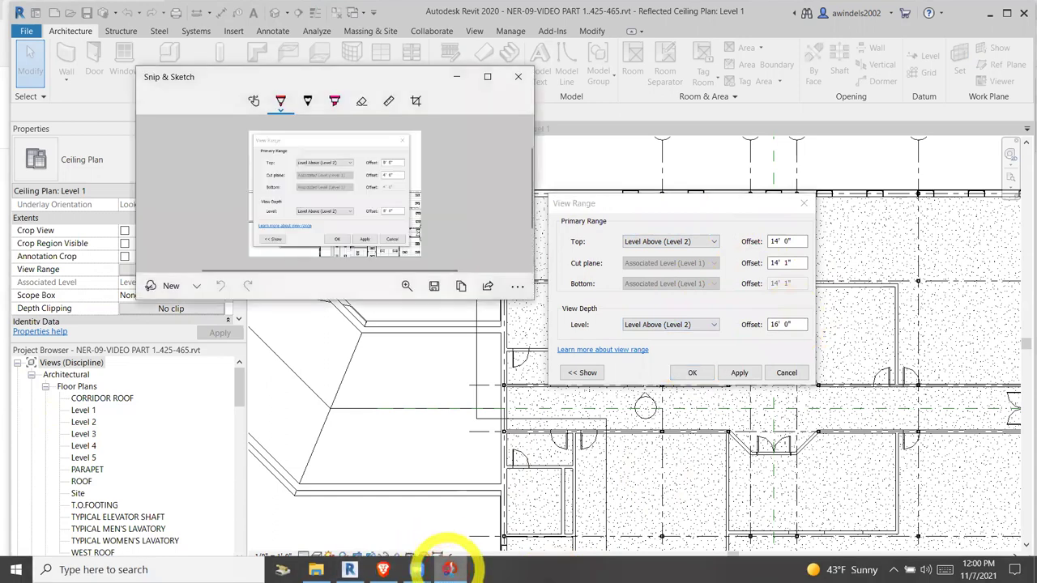
click(450, 568)
double_click(788, 324)
text(0)
double_click(781, 241)
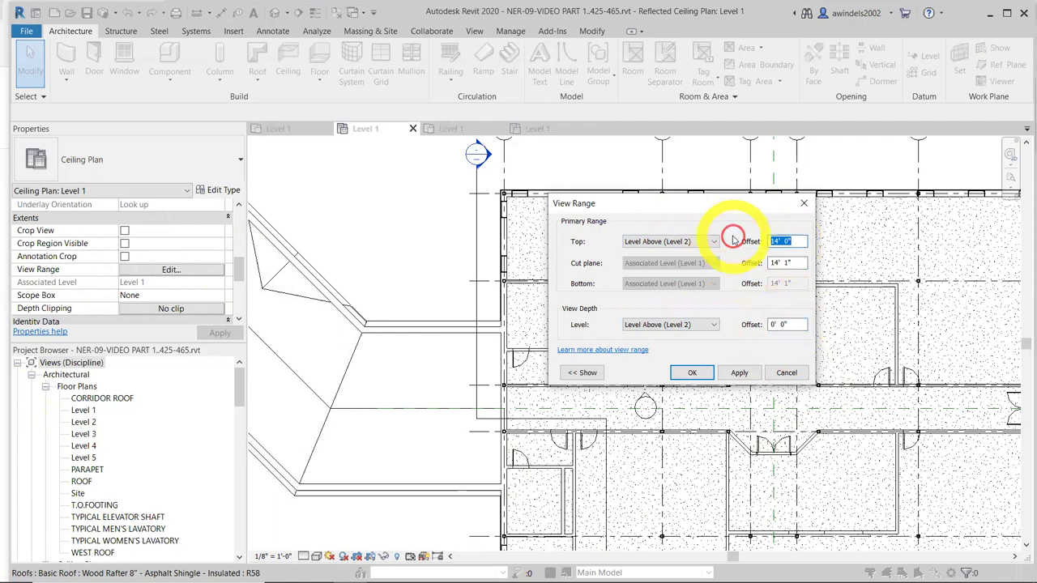
double_click(770, 263)
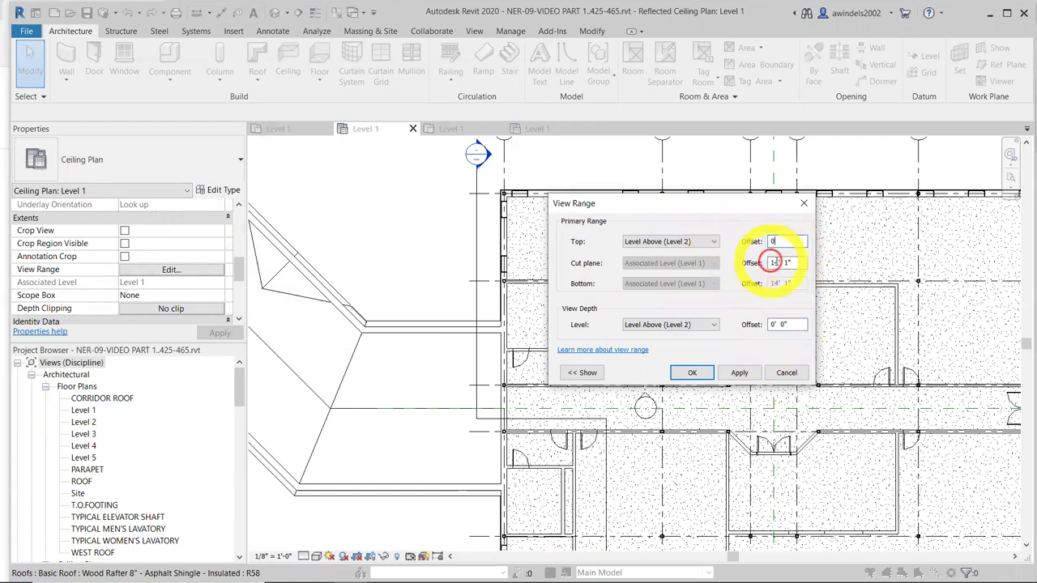
click(684, 268)
text(4)
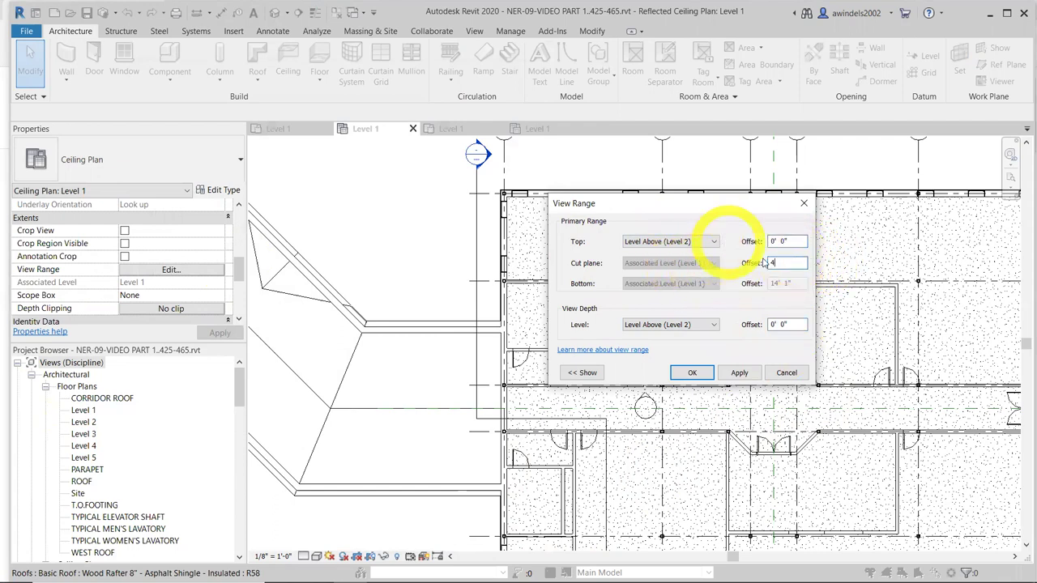
click(732, 373)
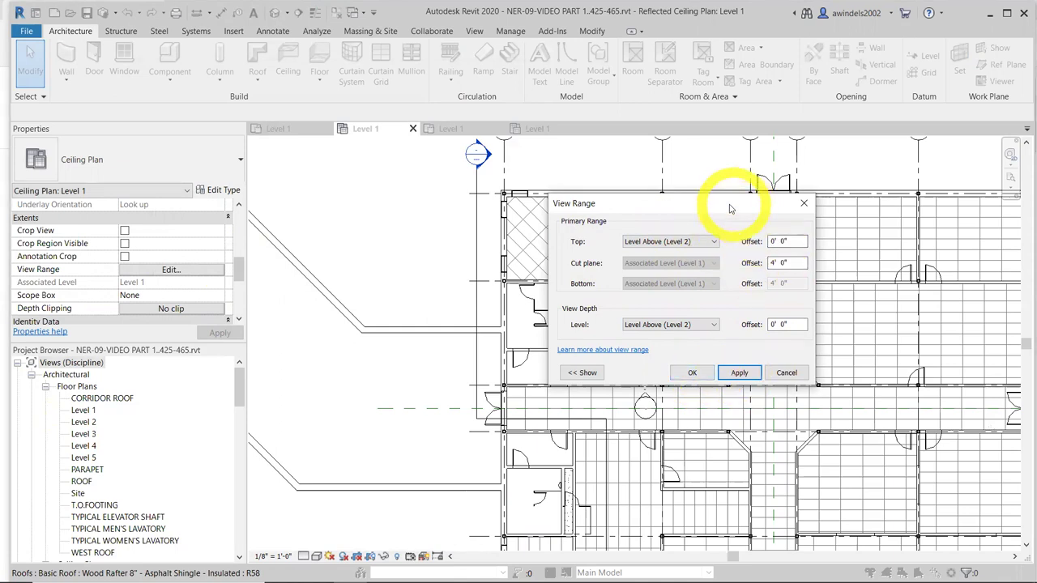
Close the View Range dialog and pan the ceiling plan toward the curved stair room
drag(729, 209, 595, 175)
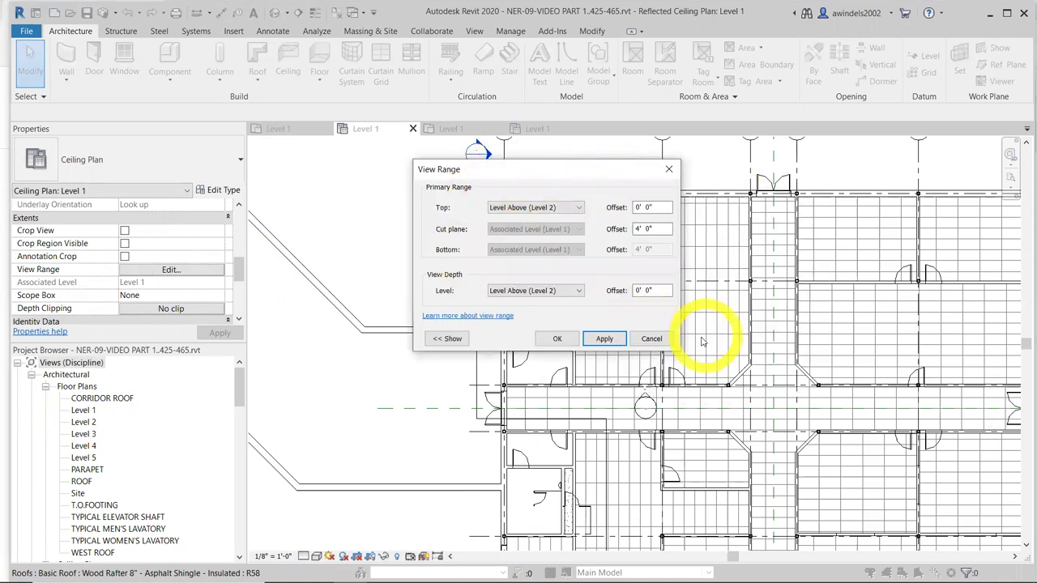
click(641, 340)
scroll(1014, 452, down, 3)
scroll(435, 296, up, 3)
middle_drag(436, 297, 889, 389)
scroll(575, 336, up, 2)
scroll(648, 371, up, 2)
scroll(494, 381, up, 3)
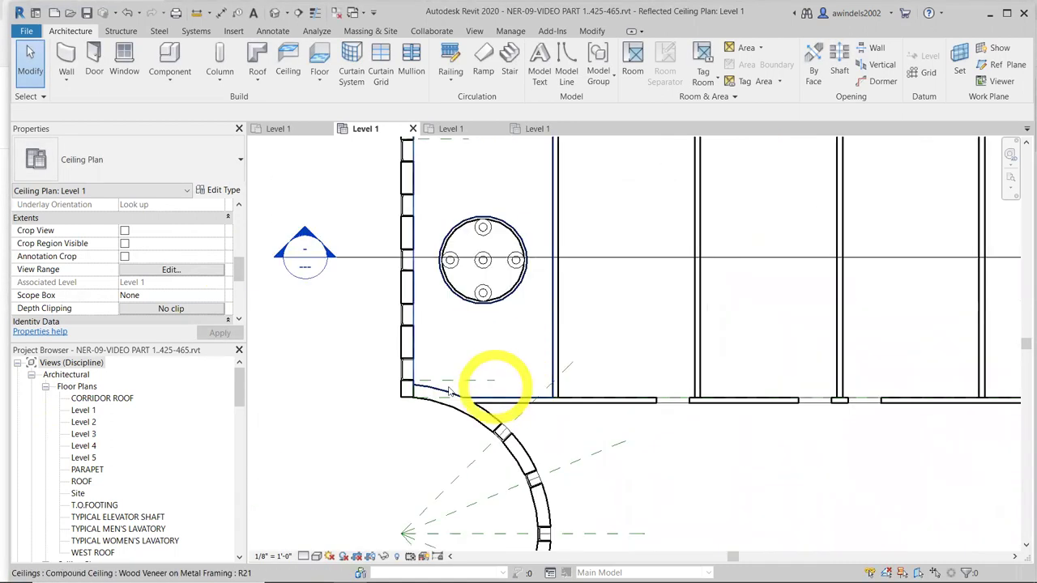
Pan and zoom the ceiling plan to bring the gridded ceiling rooms into view
click(448, 395)
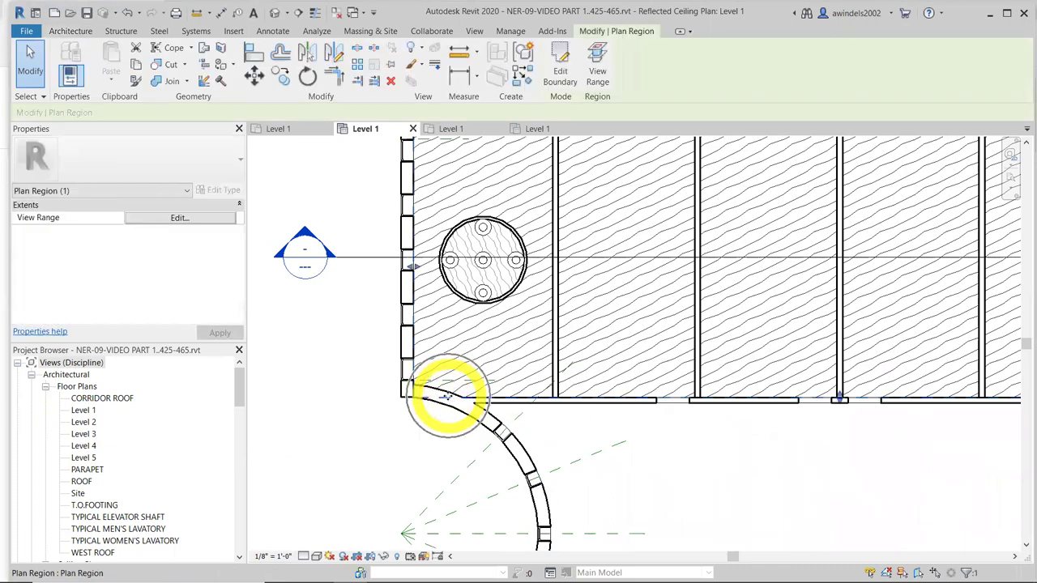
click(448, 396)
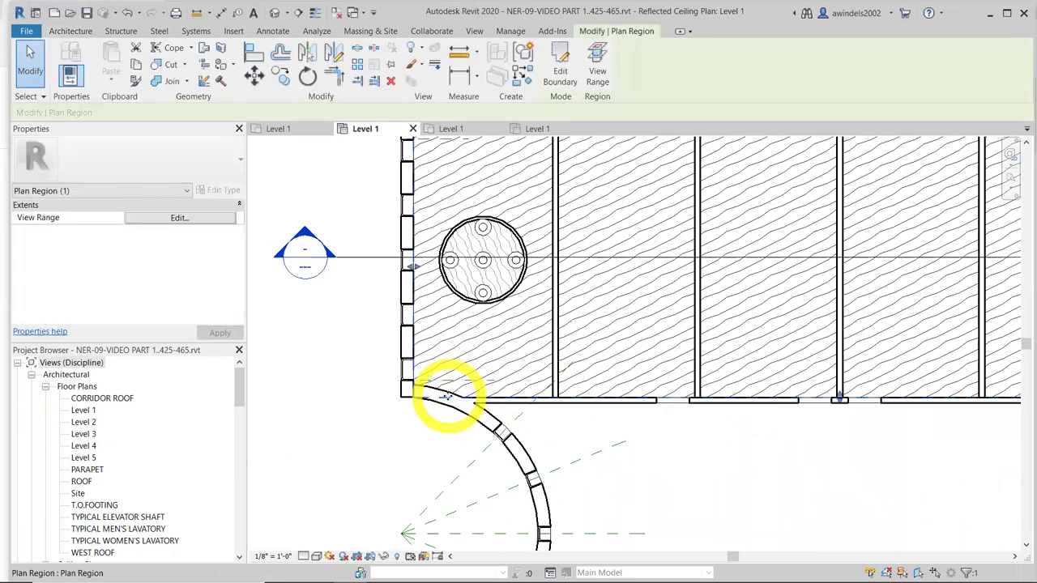
scroll(449, 396, down, 3)
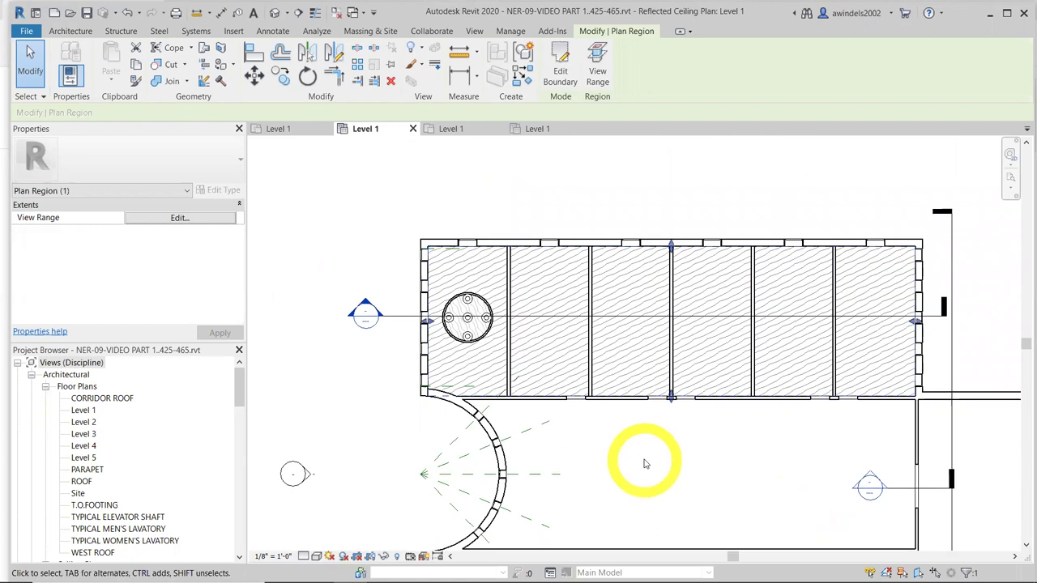
middle_drag(746, 479, 667, 459)
click(900, 460)
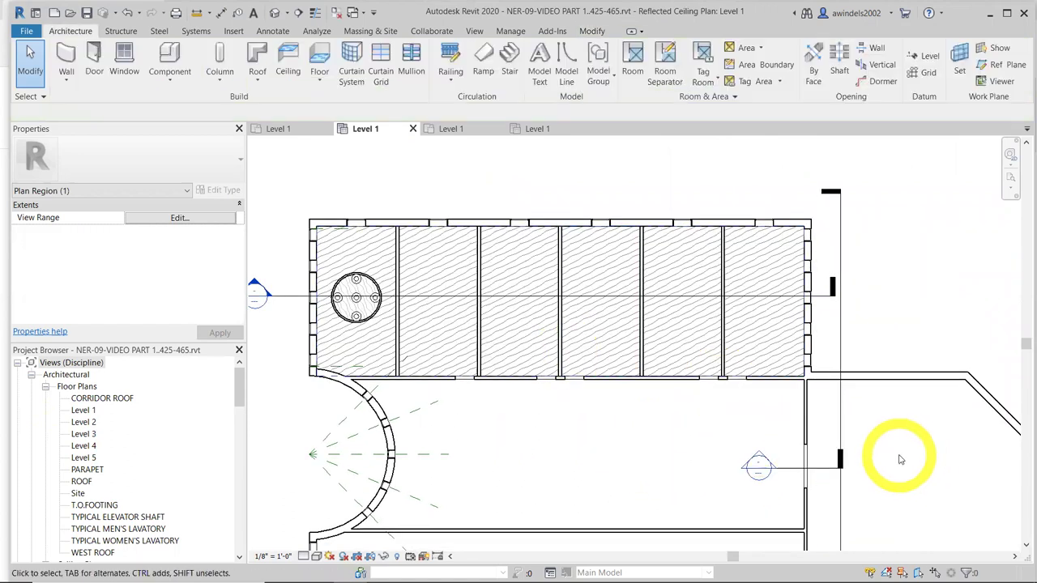
middle_drag(964, 459, 710, 410)
middle_drag(1013, 381, 826, 403)
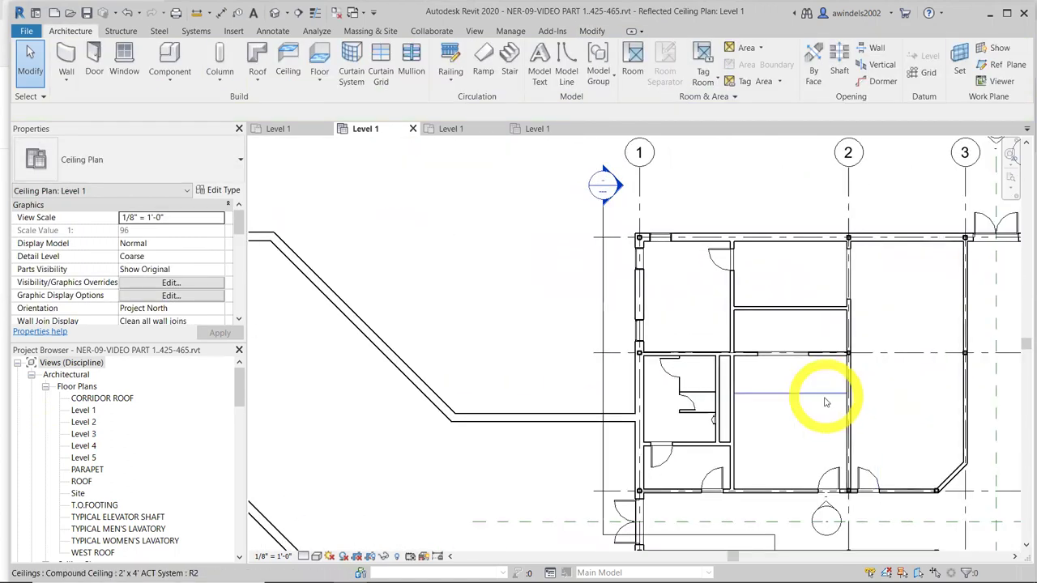
scroll(826, 402, up, 2)
middle_drag(475, 331, 407, 323)
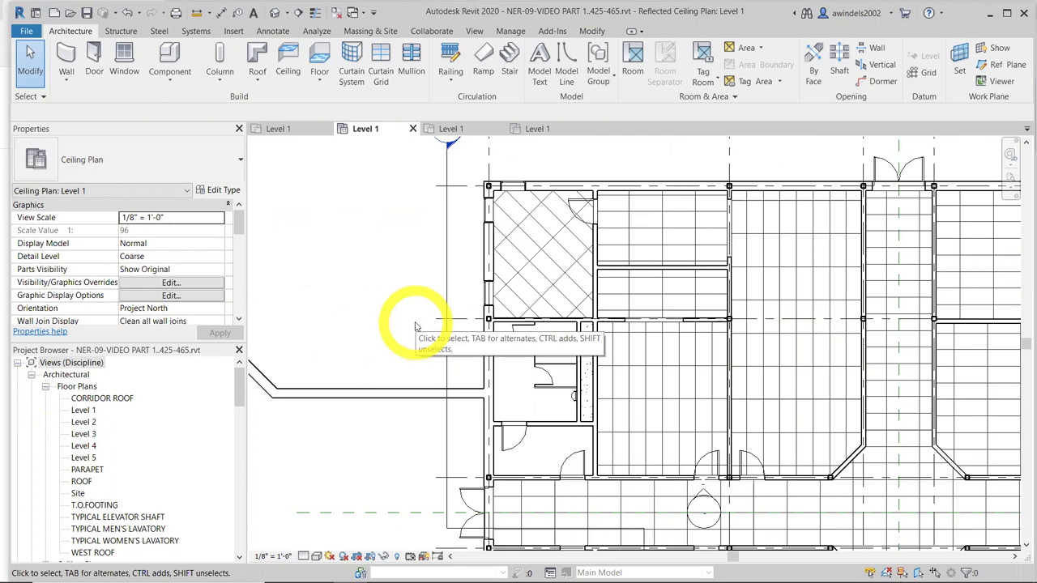
Close the fourth and third Level 1 view tabs
click(586, 130)
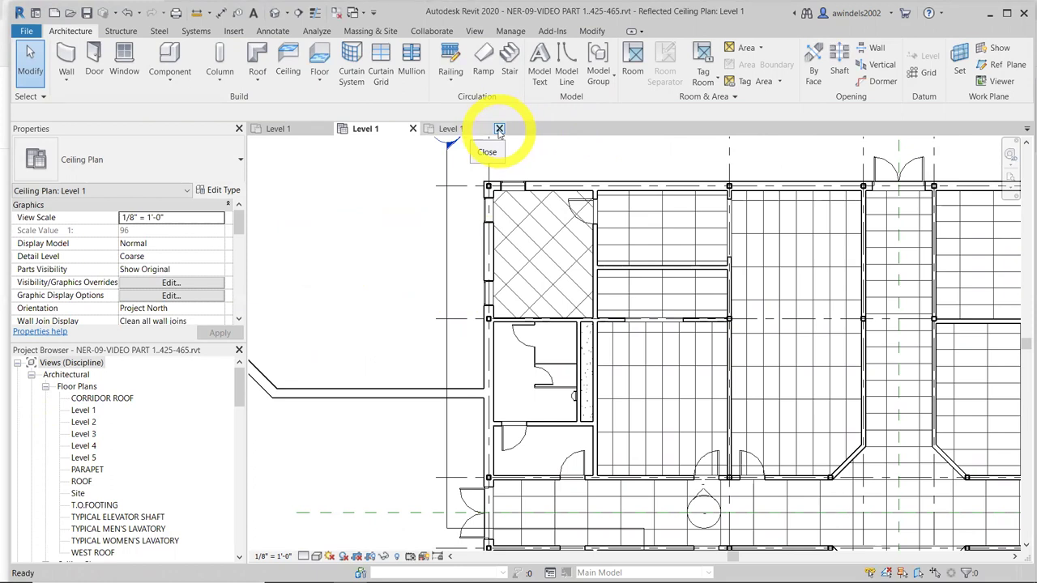
click(500, 129)
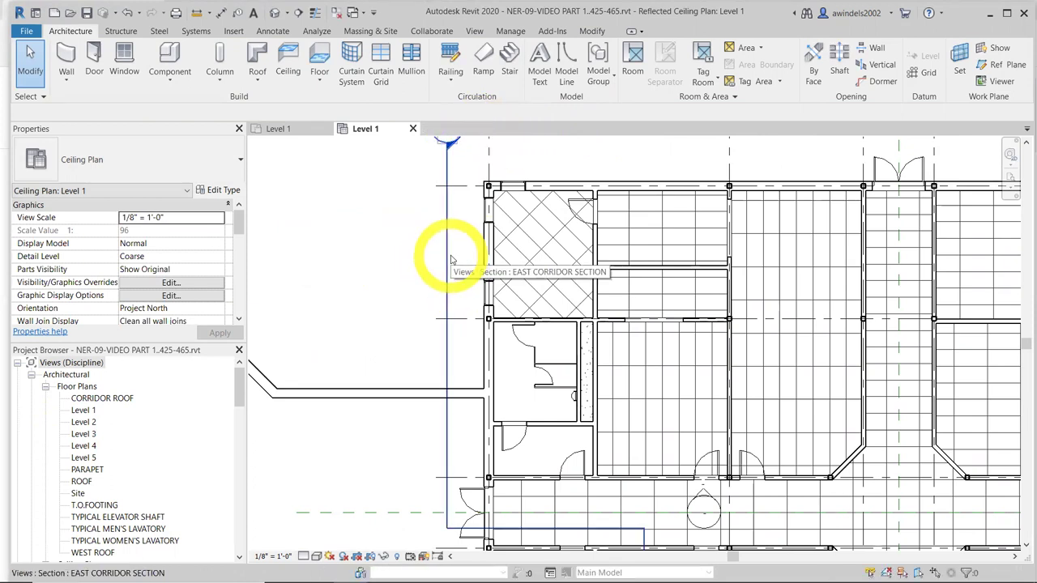
middle_drag(394, 308, 329, 302)
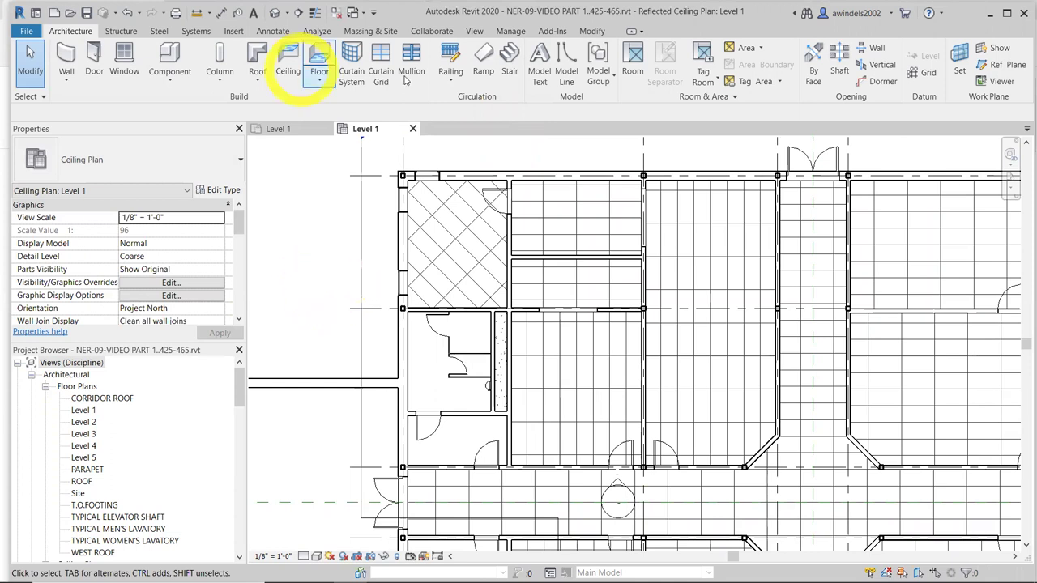
Start Load Family from the Insert tab and browse to the US Imperial Lighting folder
click(237, 31)
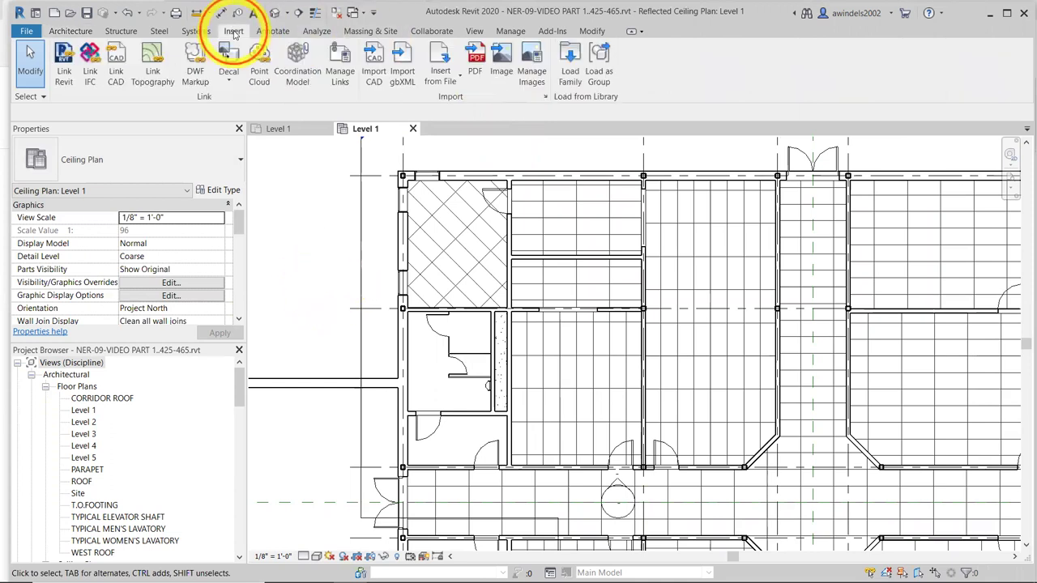
click(570, 58)
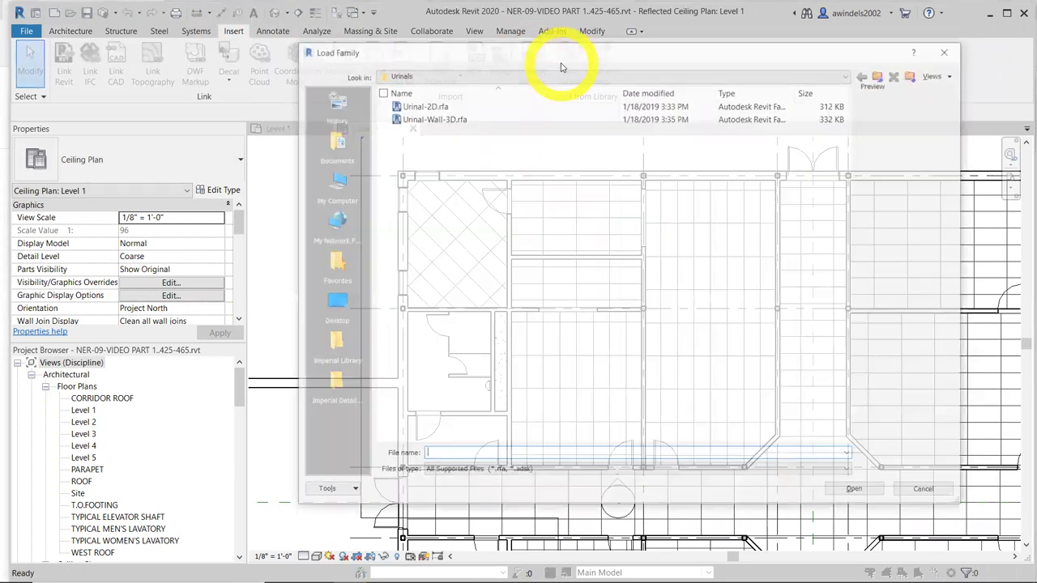
key(BackSpace)
double_click(498, 185)
key(BackSpace)
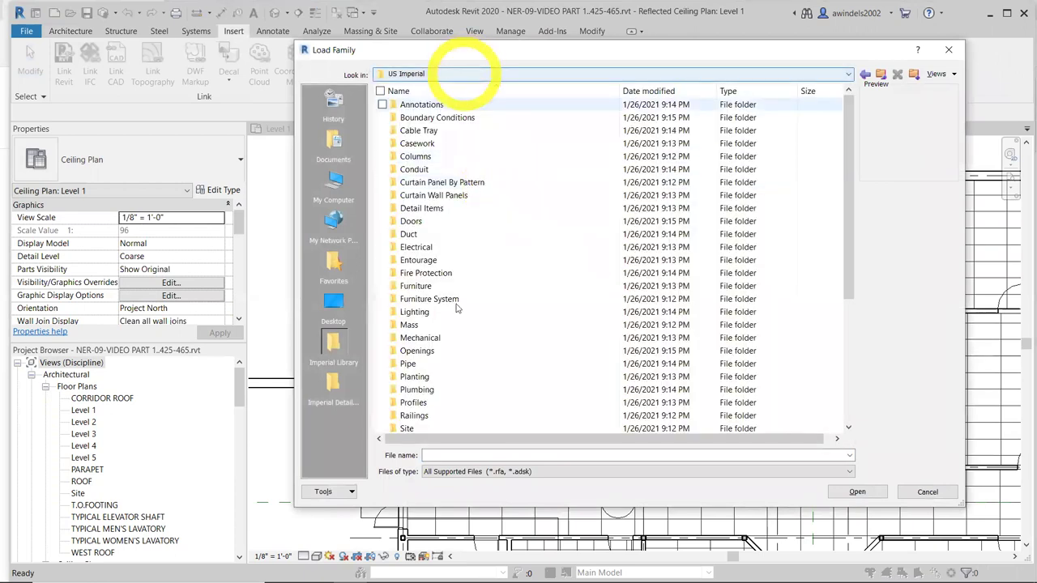
click(444, 365)
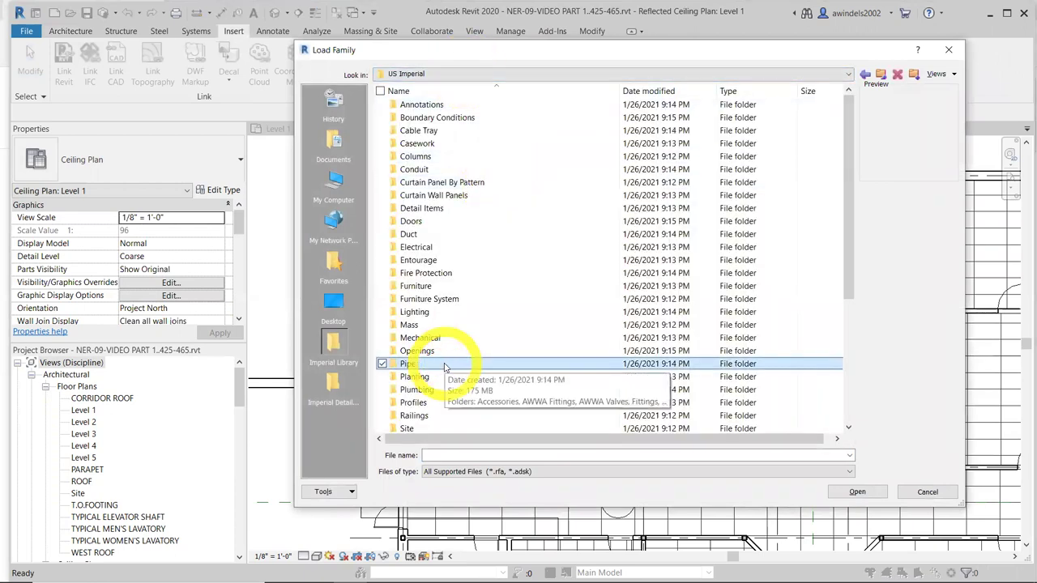
key(l)
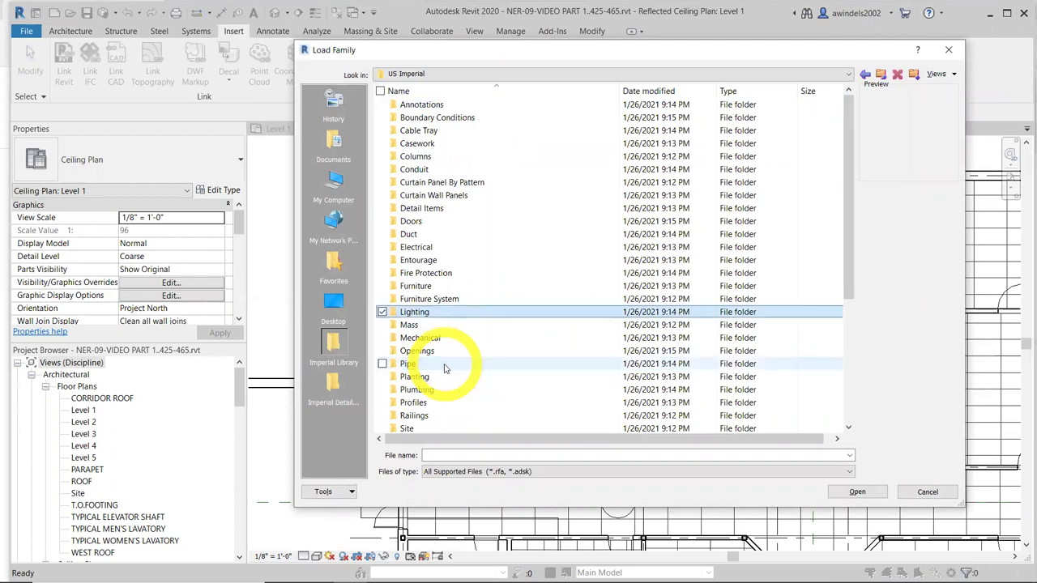
click(433, 312)
double_click(434, 312)
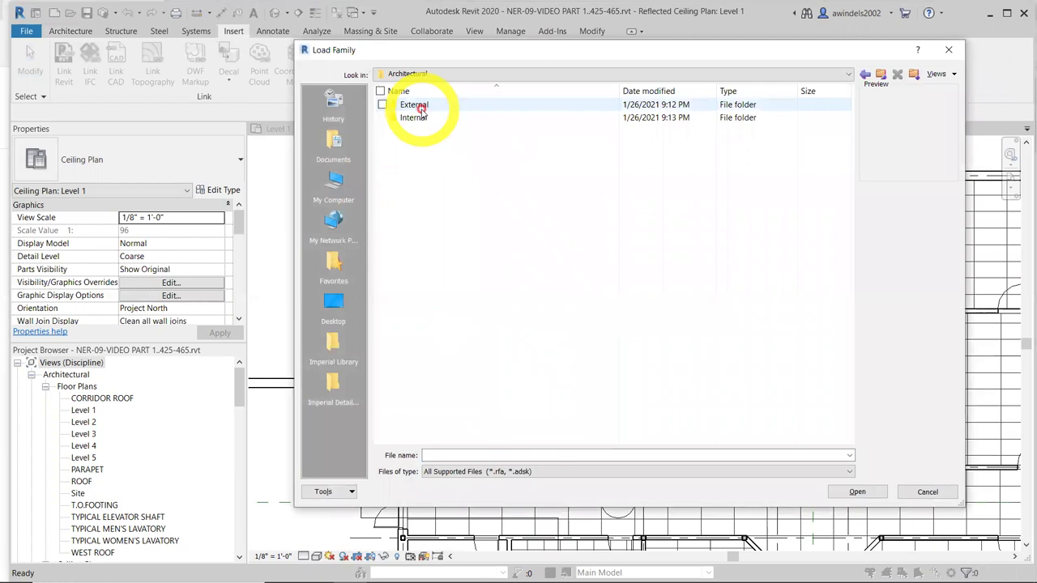
Load Troffer Light - 2x4 Parabolic.rfa from the Internal lighting folder
double_click(420, 118)
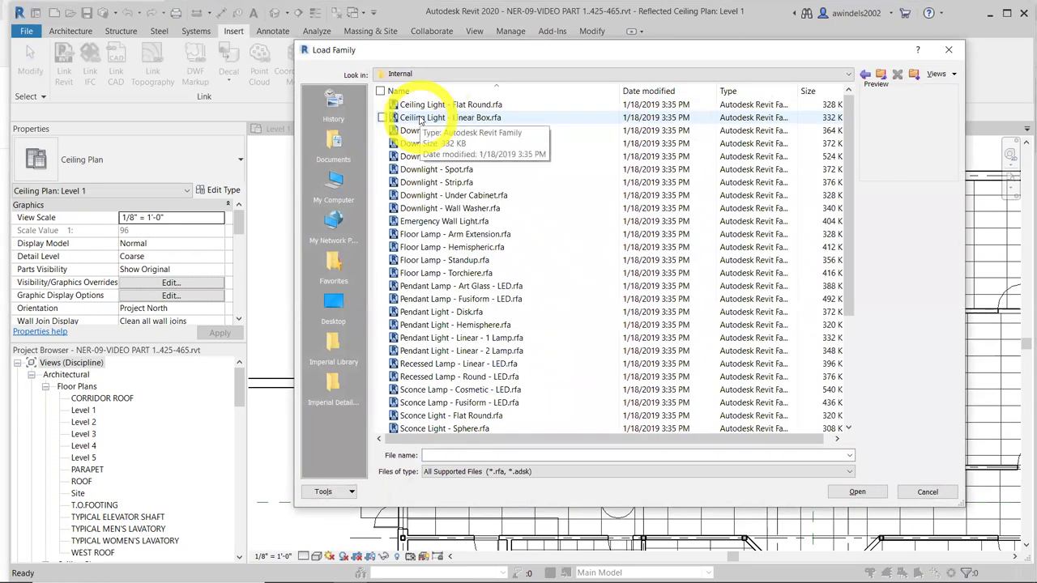
click(415, 221)
key(t)
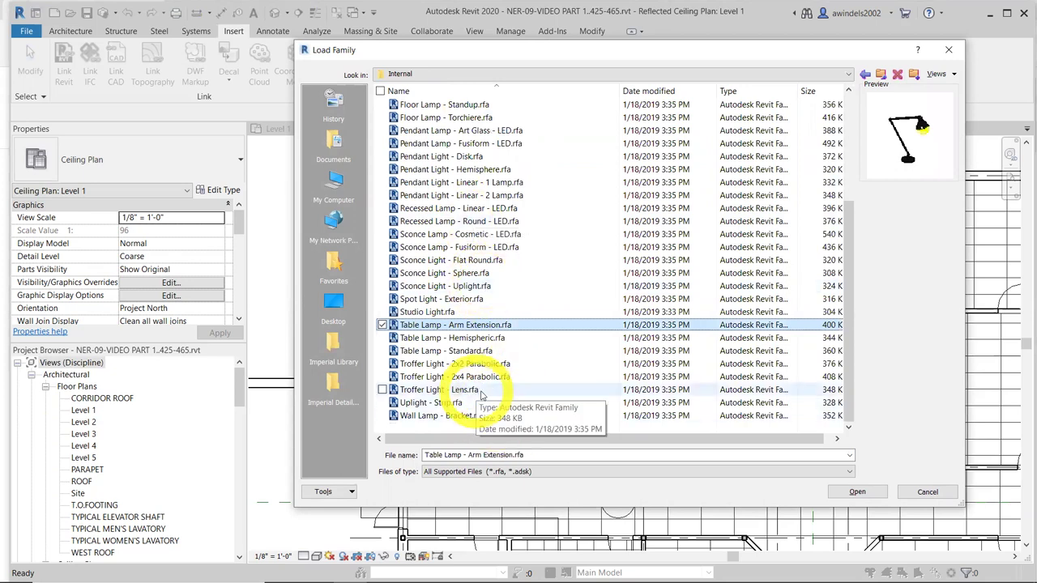
click(541, 377)
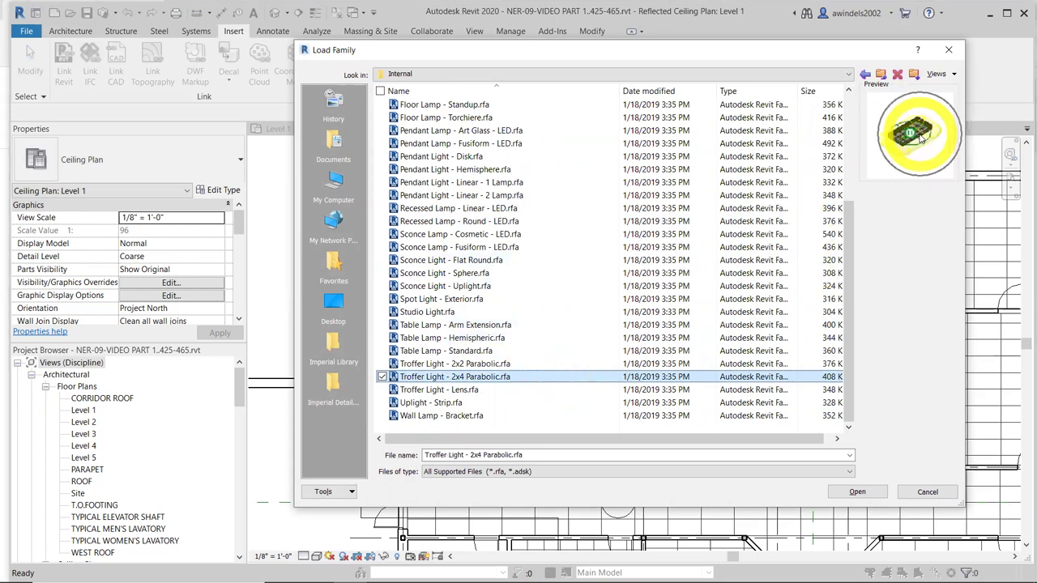
click(865, 492)
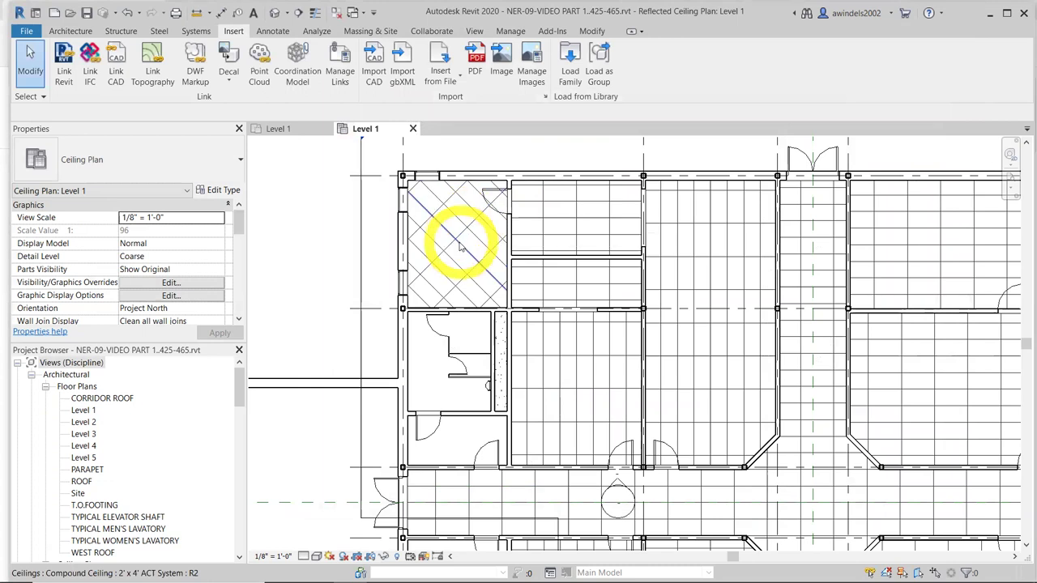
Place a Troffer Light - 2x4 Parabolic component on the upper-left room's diagonal-grid ceiling
scroll(463, 229, up, 3)
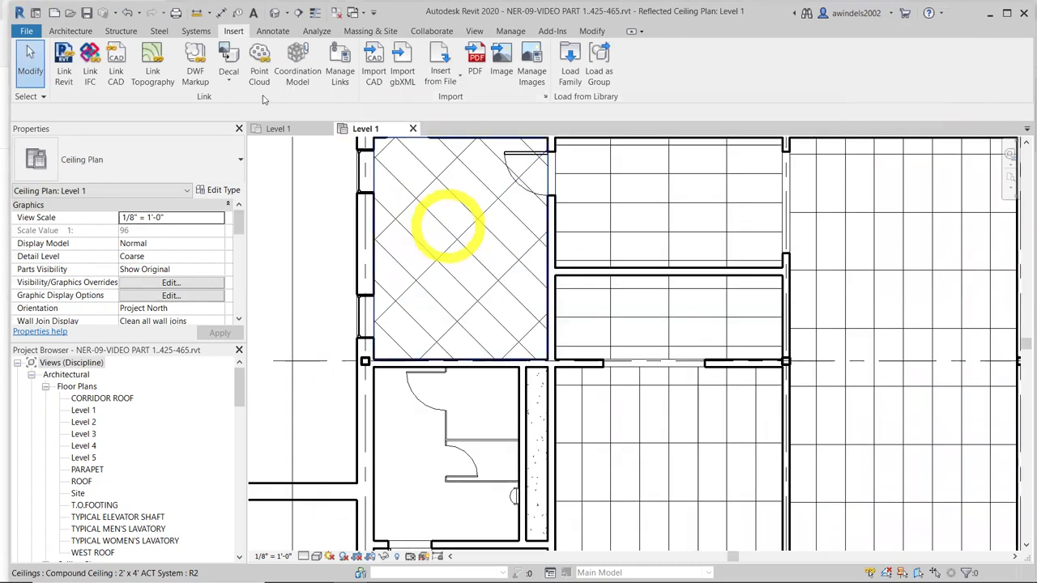
click(72, 32)
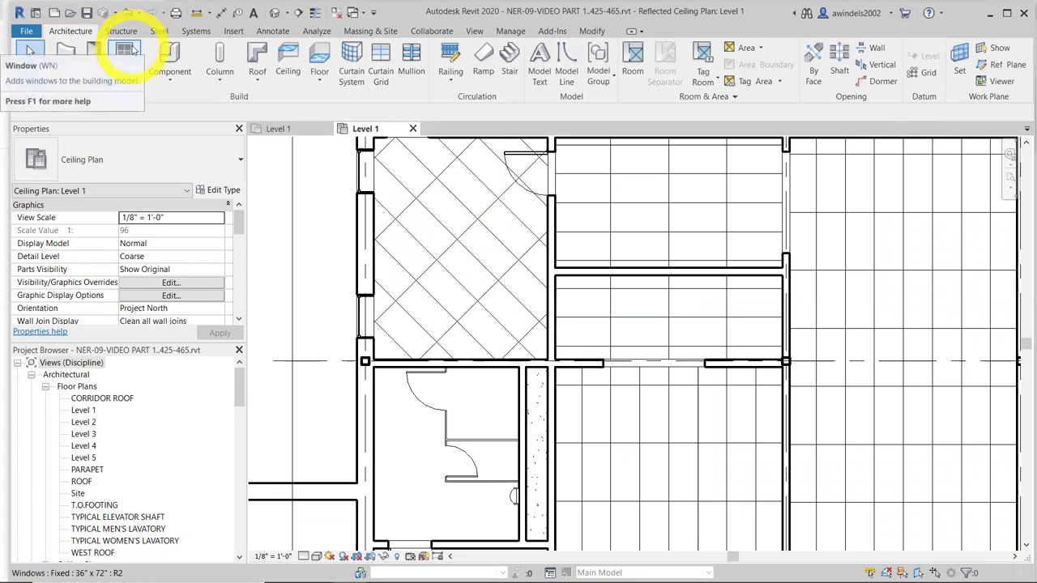
click(173, 55)
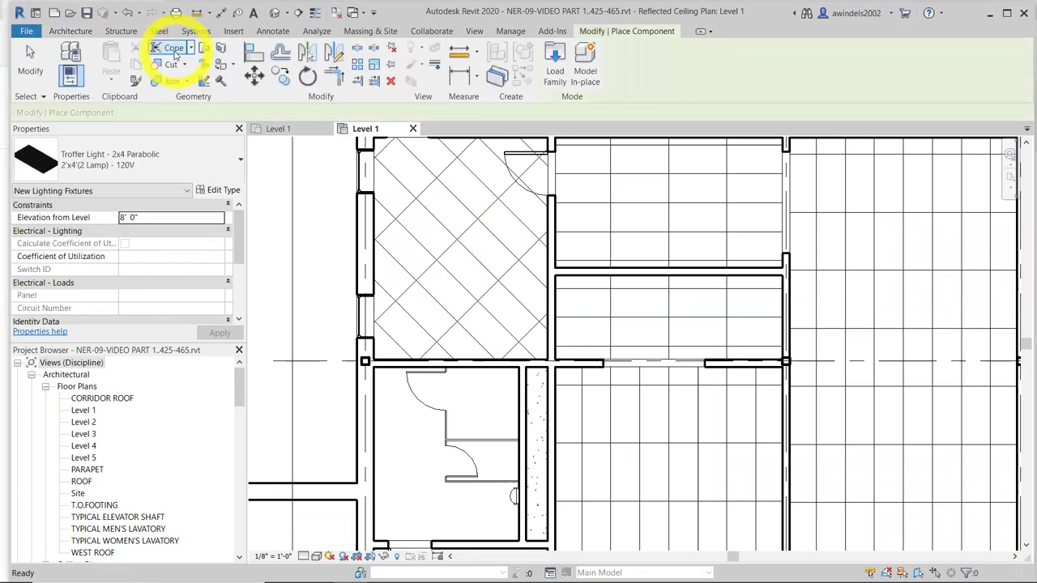
click(451, 224)
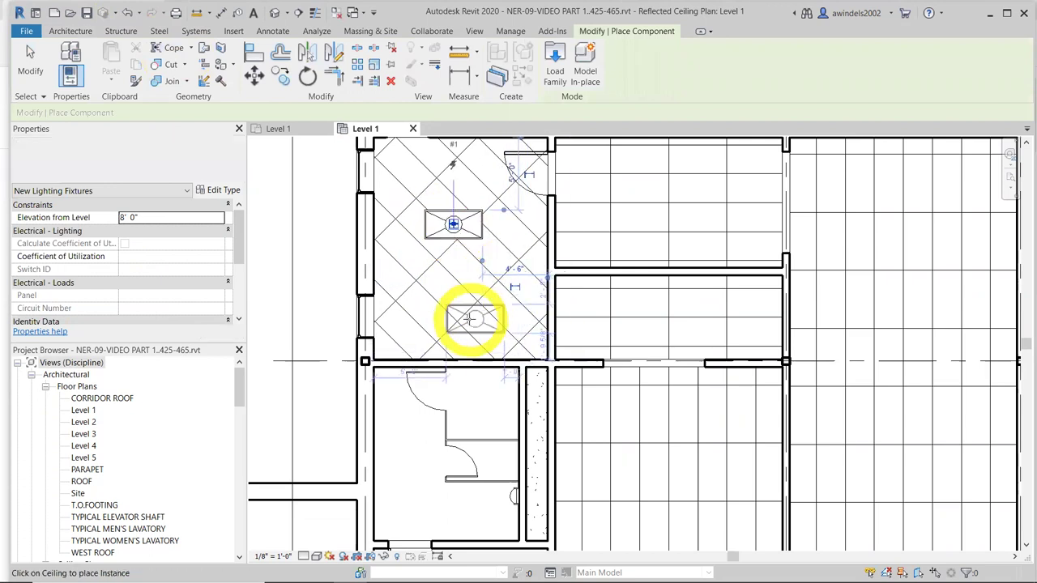
key(Escape)
scroll(475, 254, up, 2)
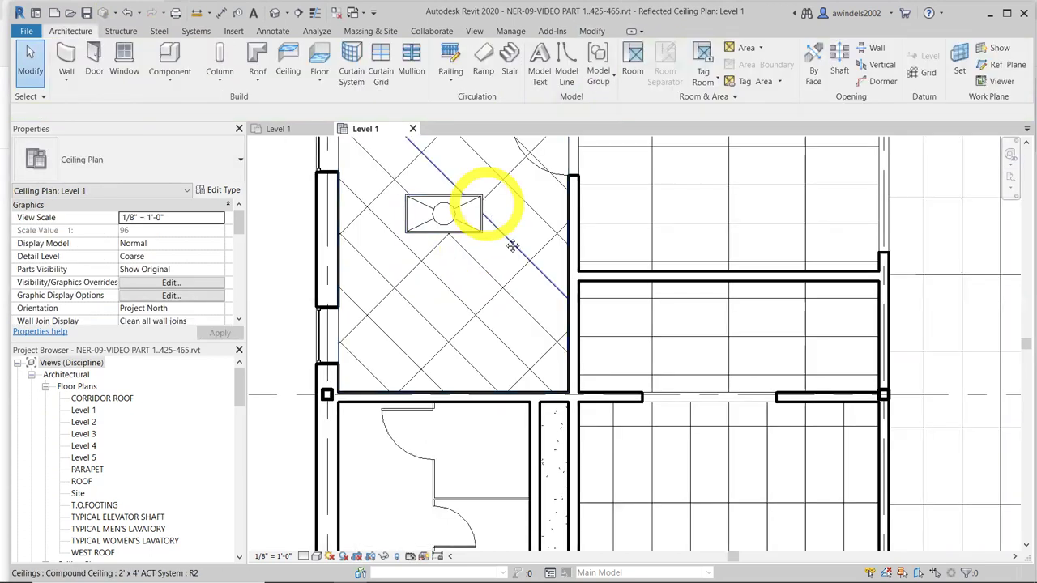
middle_drag(498, 186, 528, 336)
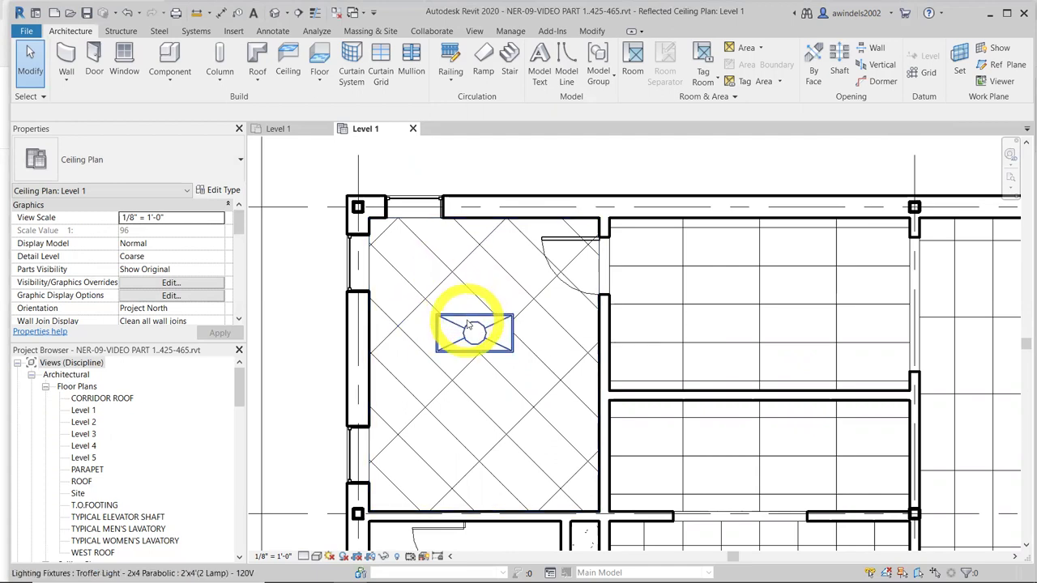
Align the corner office's troffer light edge to the diagonal ceiling grid line
click(466, 320)
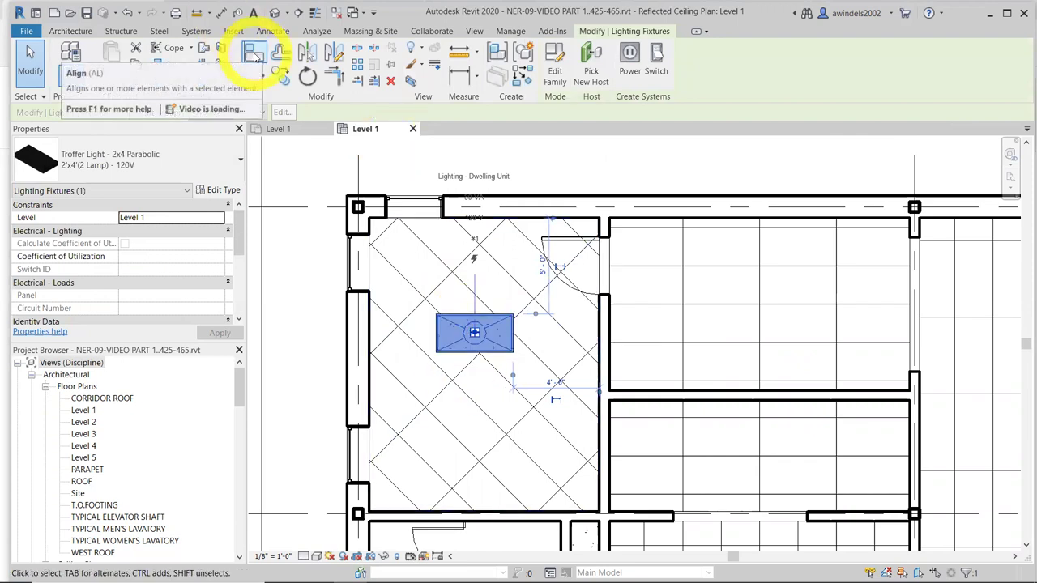
click(256, 55)
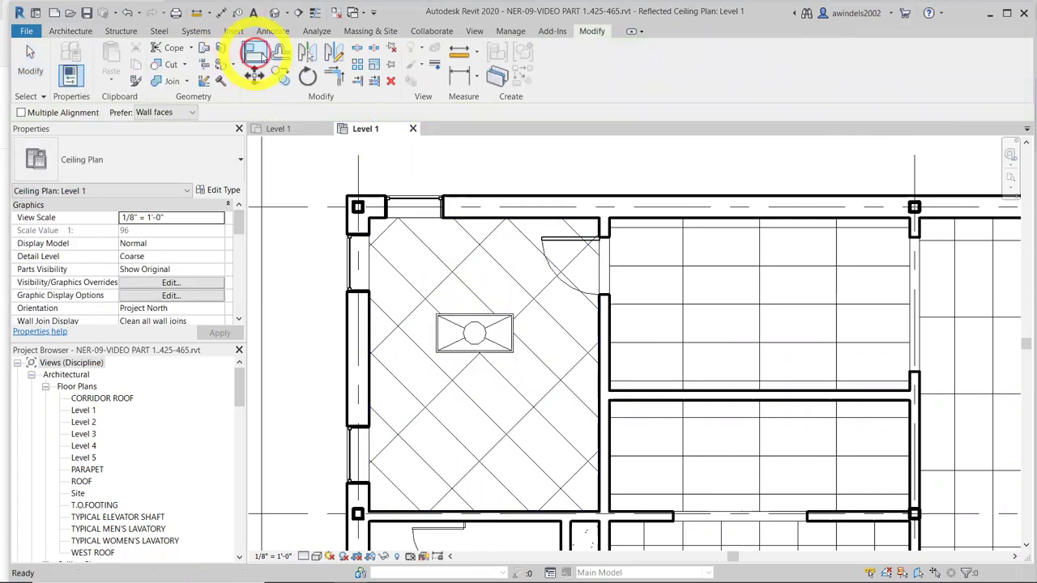
click(444, 289)
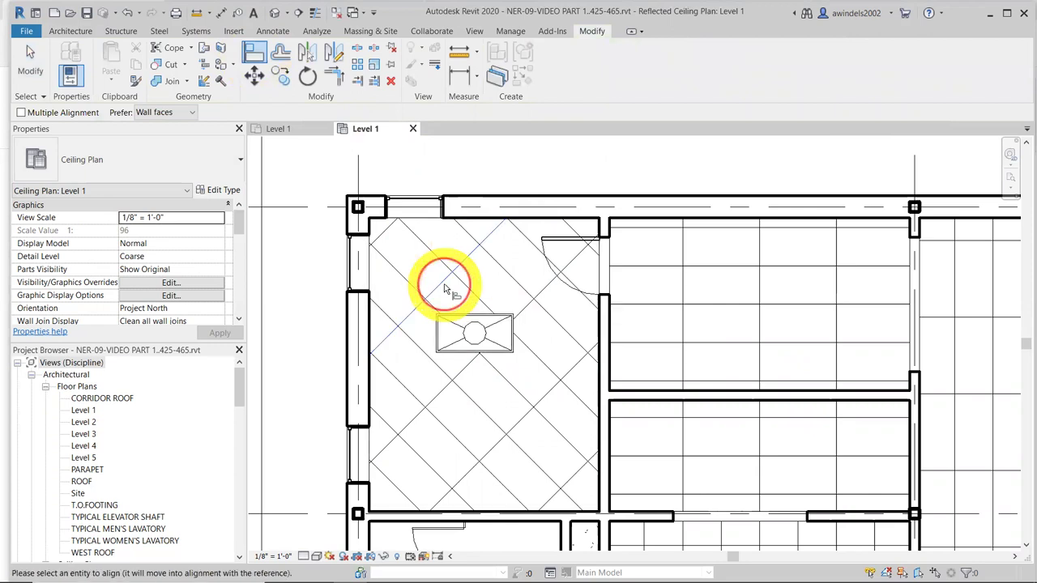
click(437, 330)
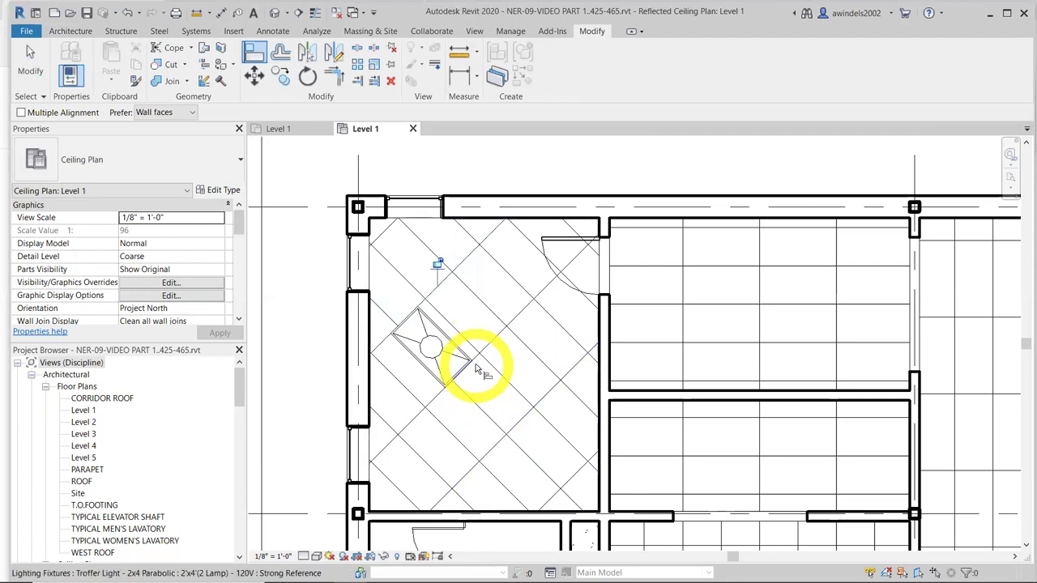
click(477, 302)
scroll(454, 336, up, 2)
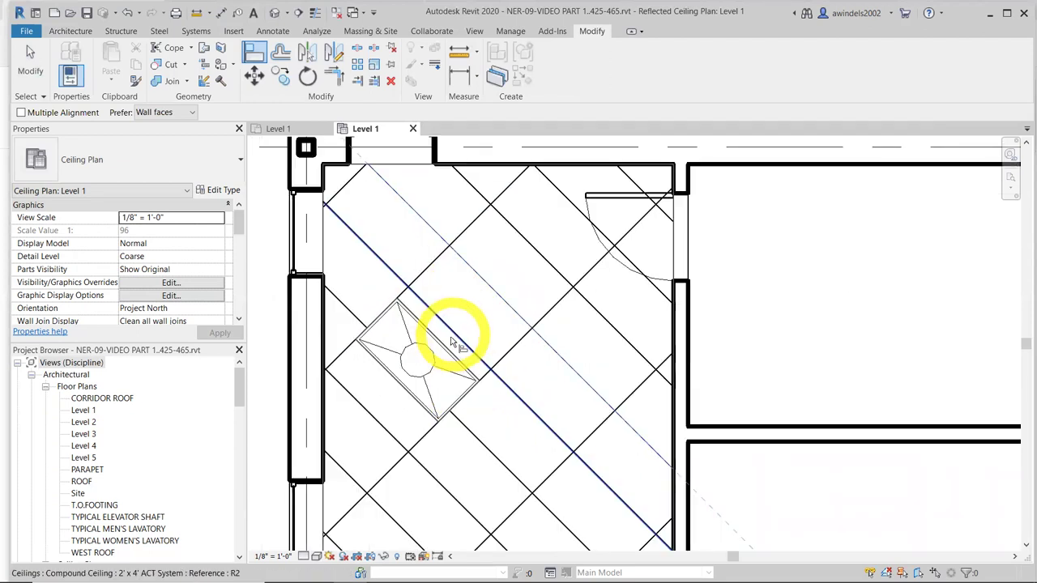
click(452, 349)
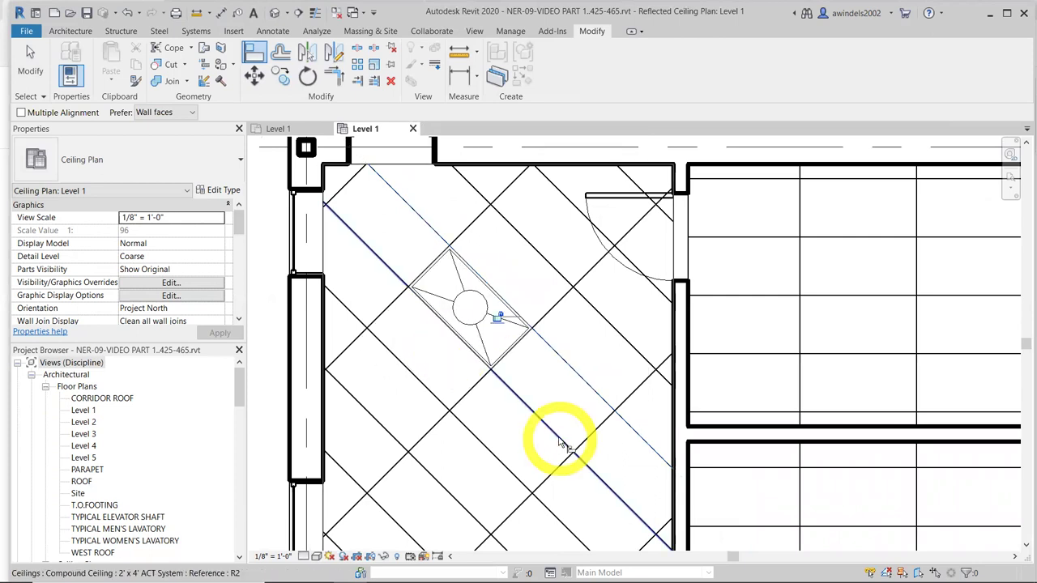
scroll(609, 370, down, 3)
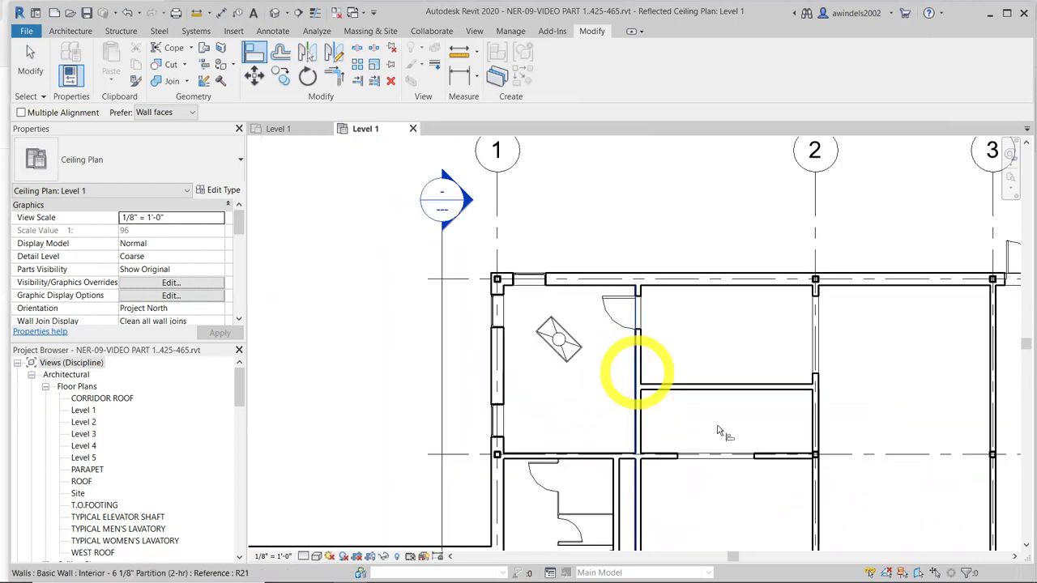
key(Escape)
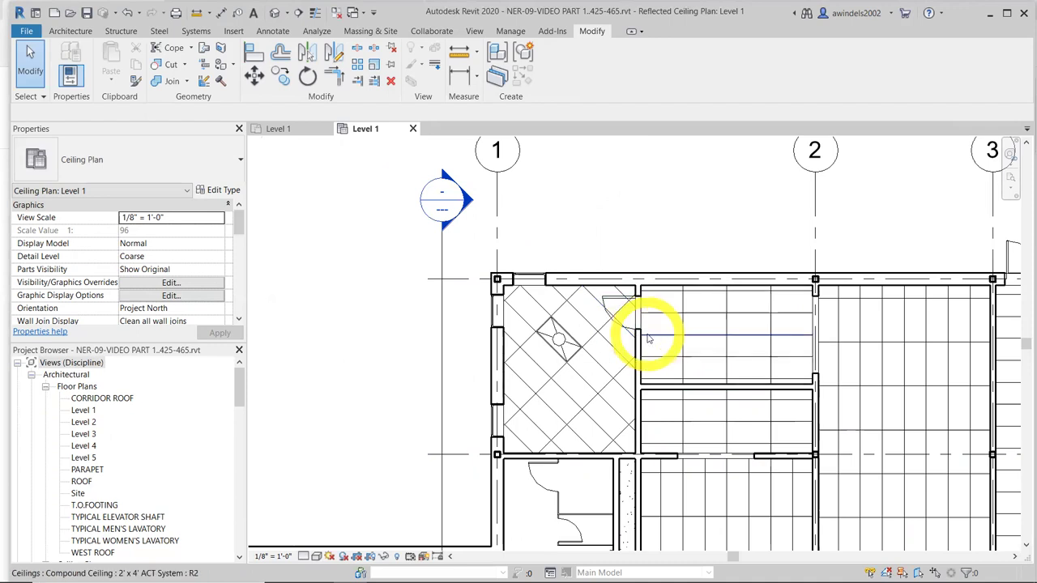
scroll(538, 337, up, 2)
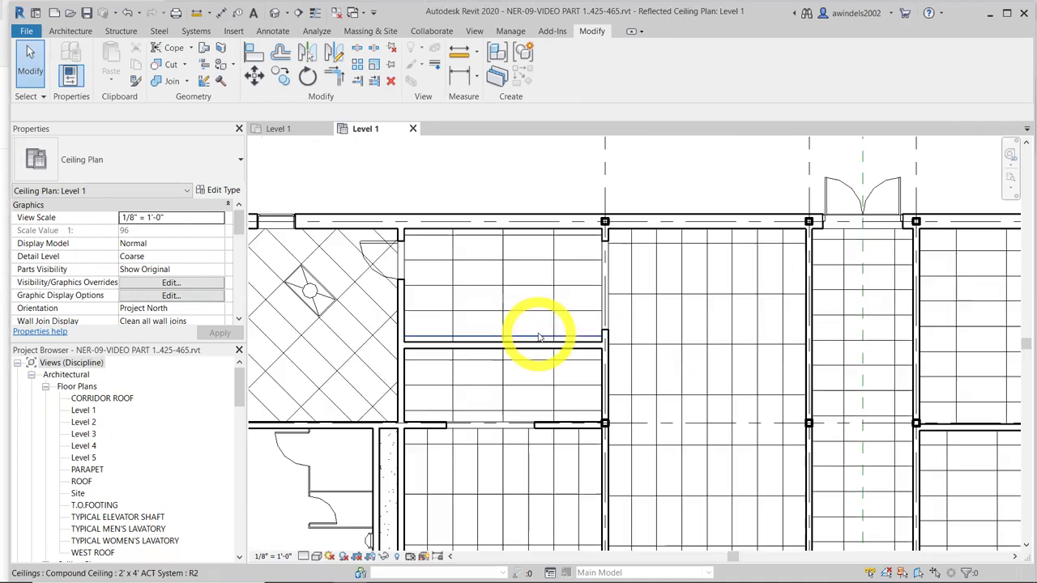
click(71, 33)
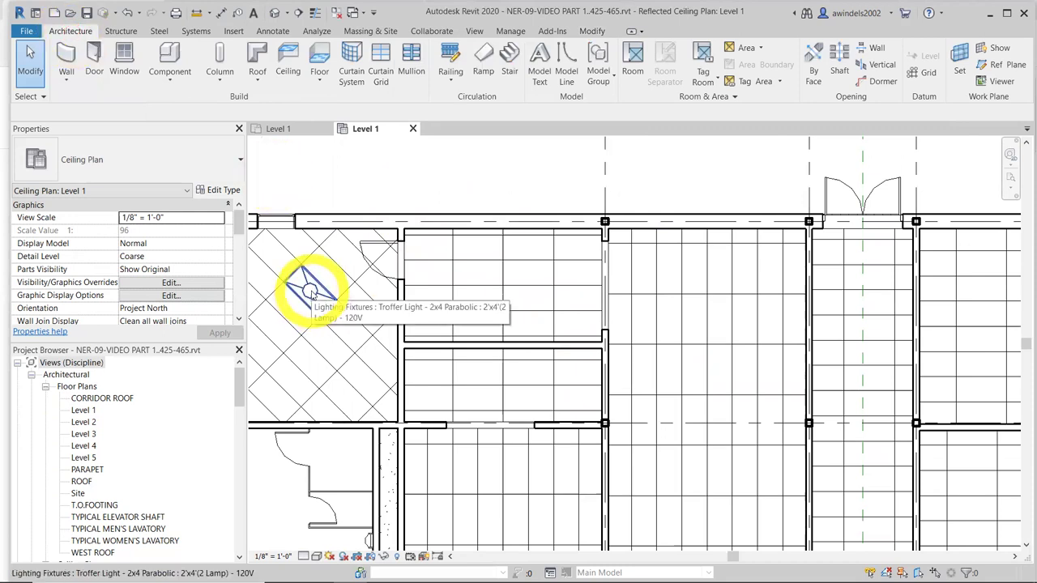
Place a second troffer light in the rectangular-grid room beside the corner office
click(161, 61)
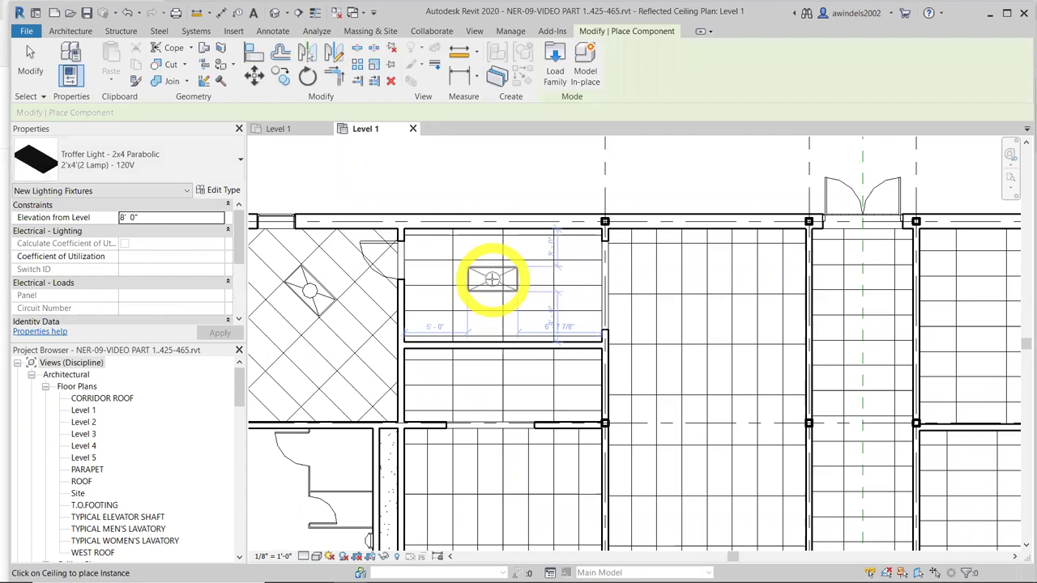
click(494, 278)
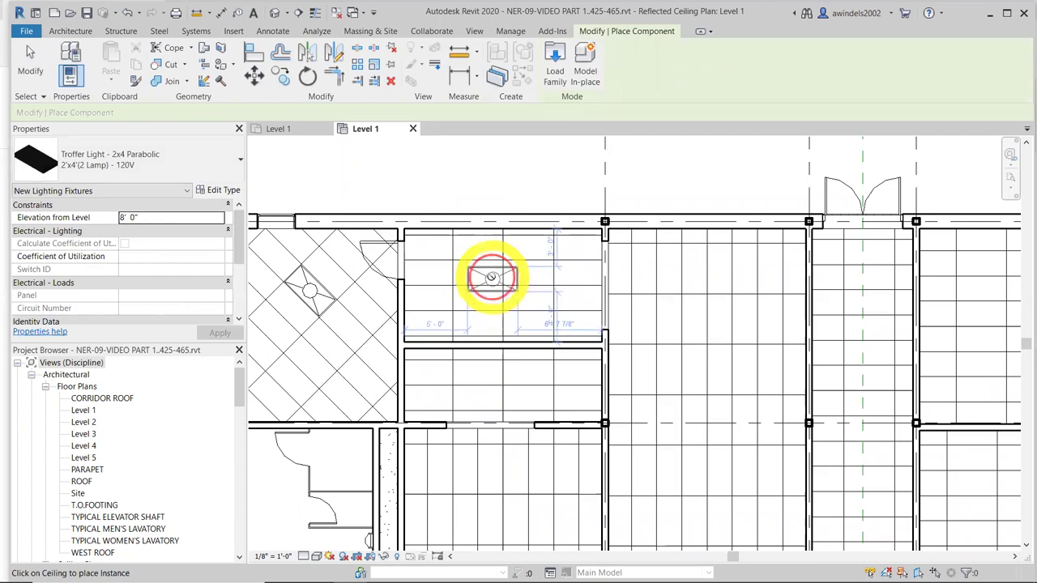
key(Escape)
key(Escape)
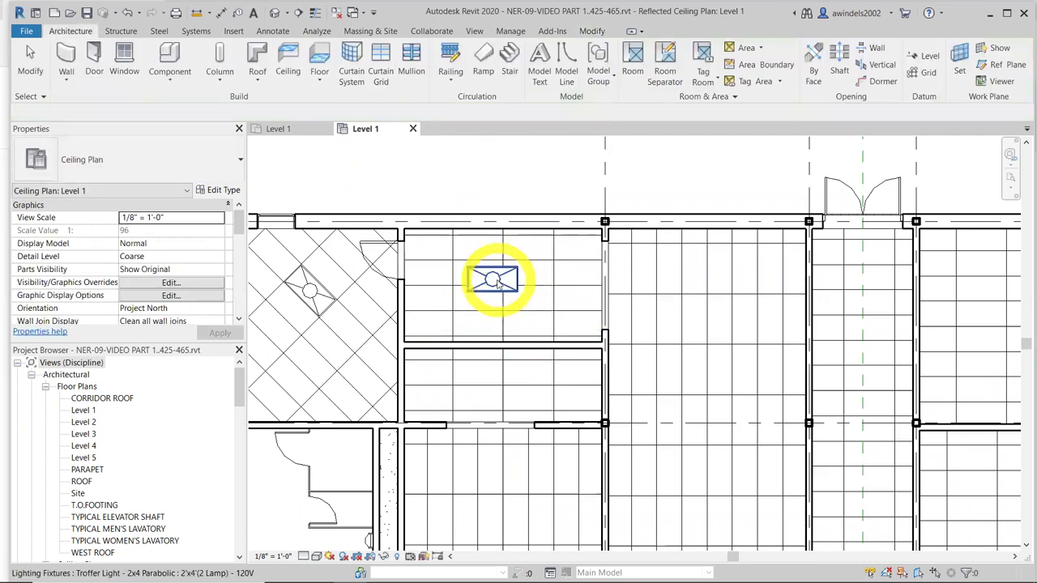
scroll(509, 282, up, 1)
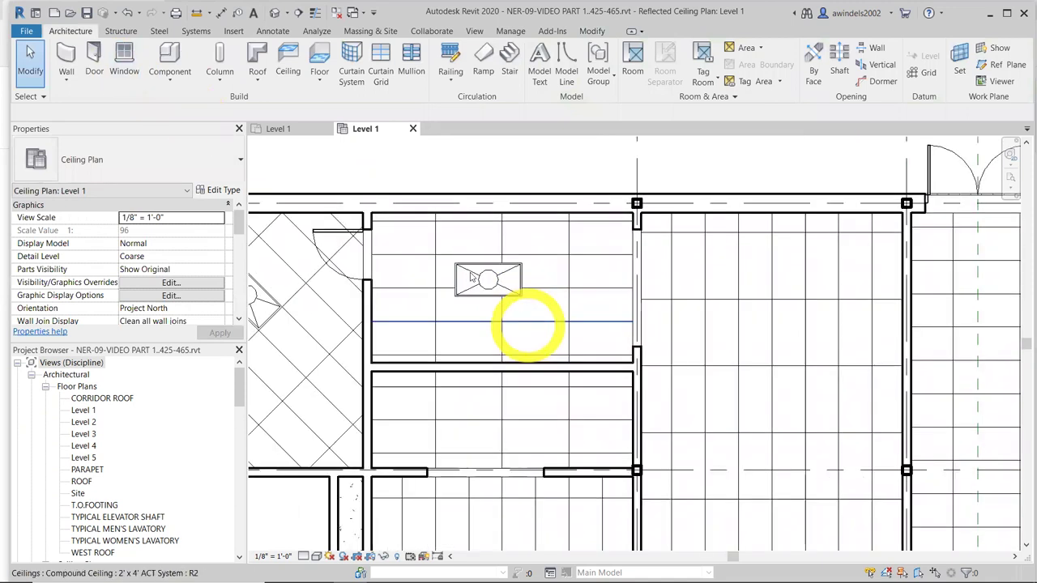
click(470, 276)
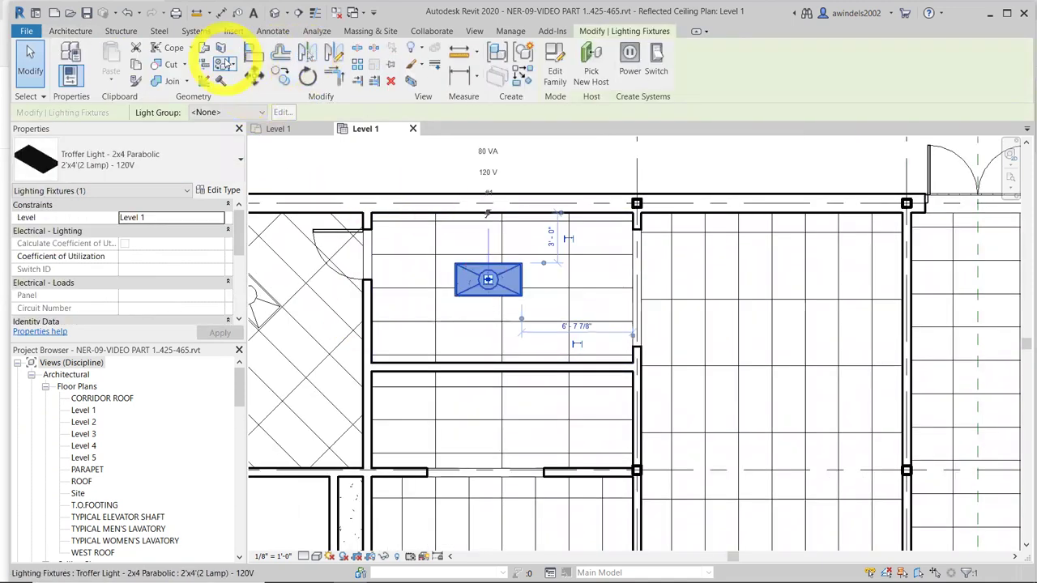
Align the light's left and top edges to that room's vertical and horizontal grid lines
click(252, 55)
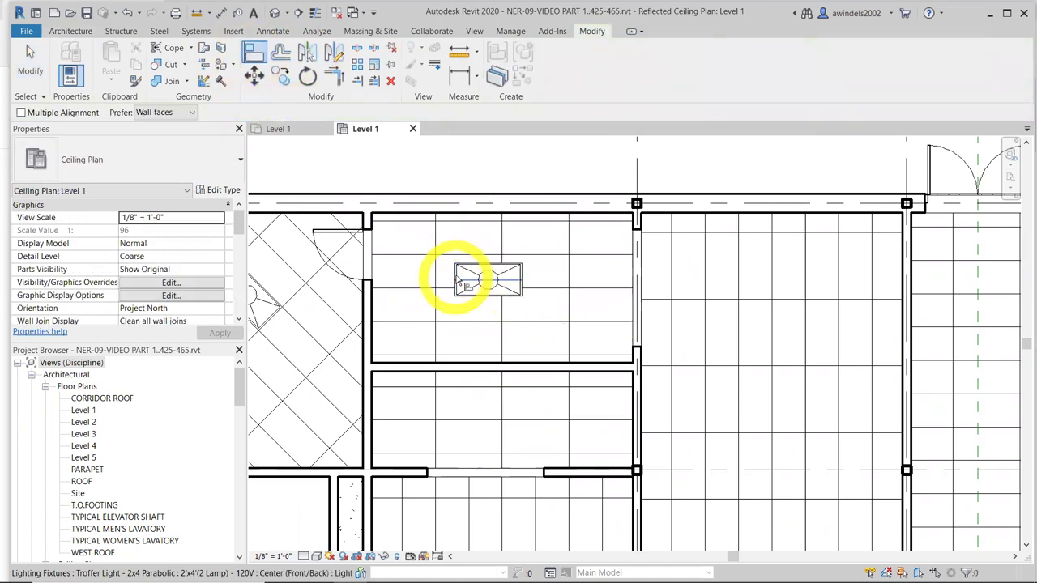
click(450, 272)
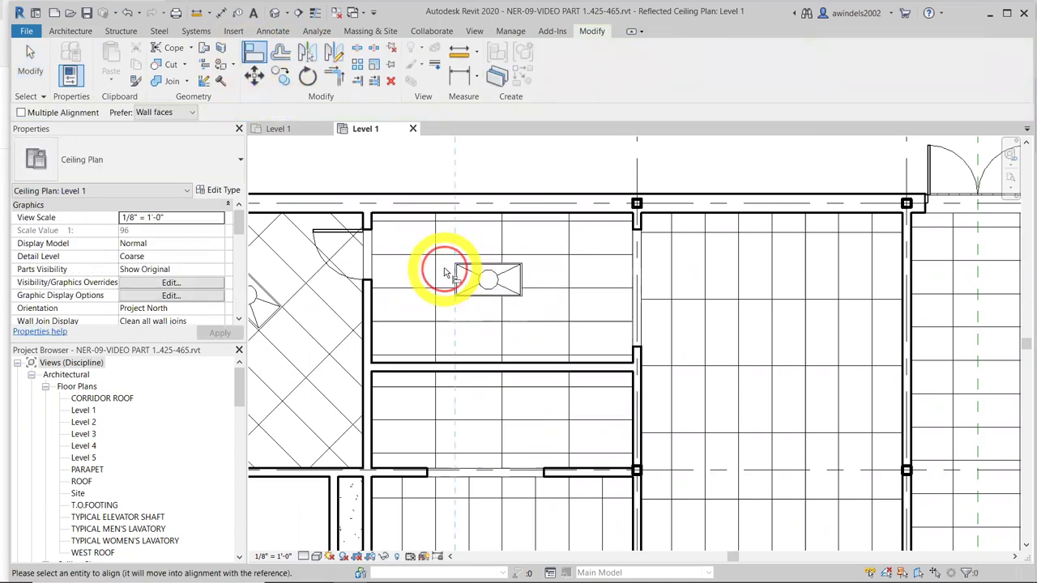
click(457, 280)
click(457, 275)
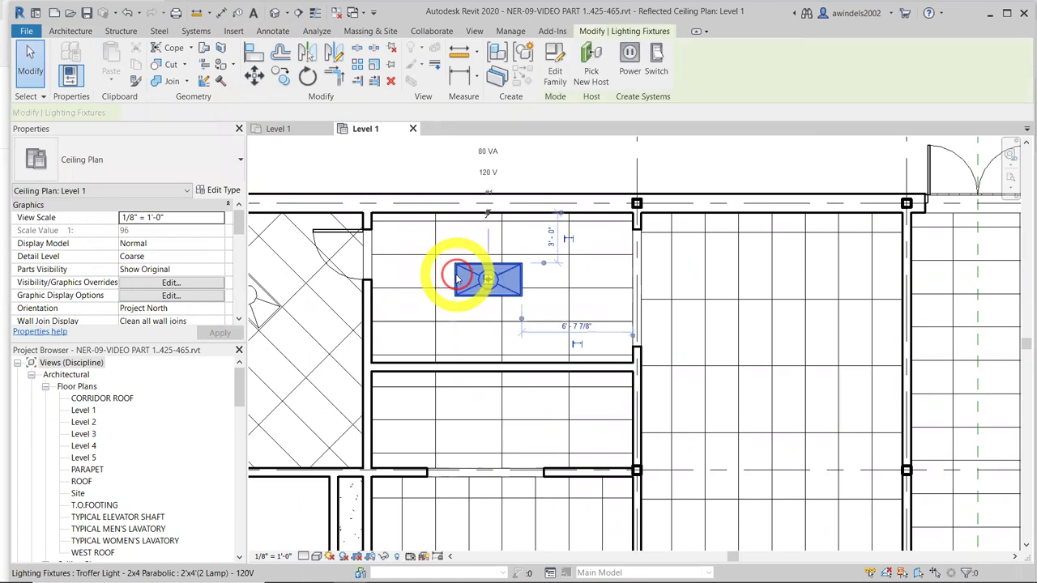
click(253, 56)
click(381, 235)
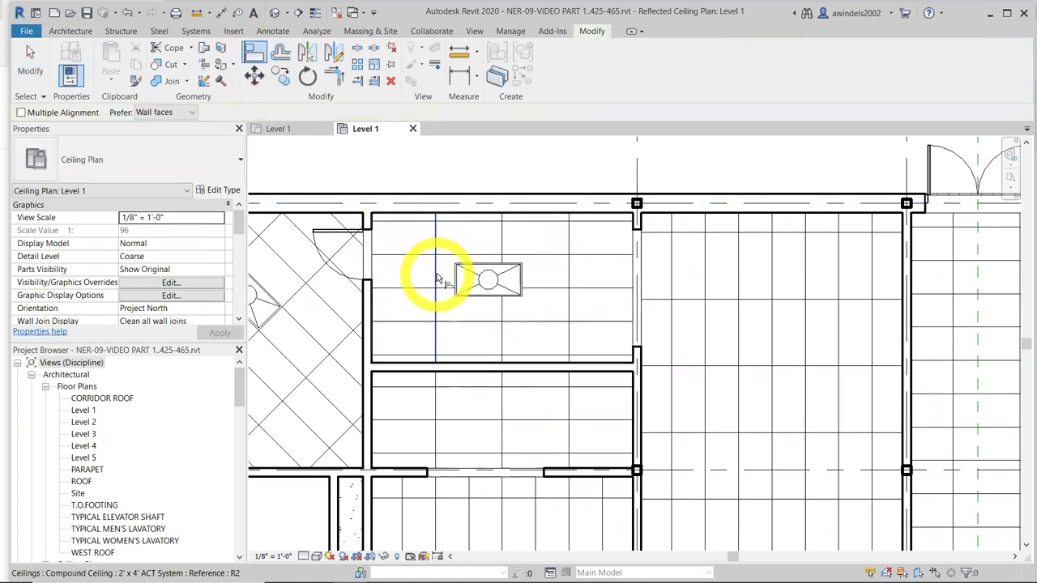
click(437, 277)
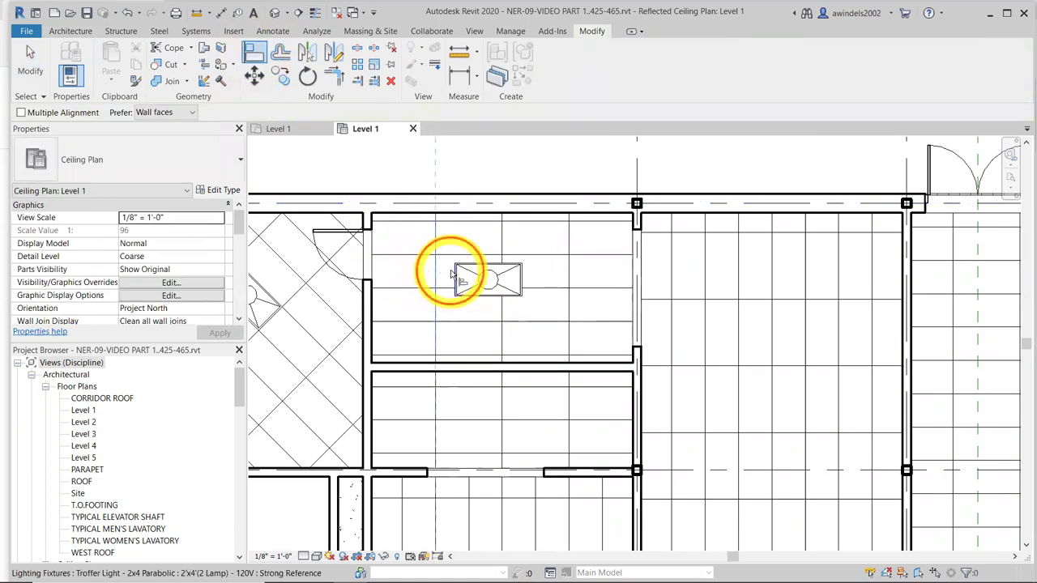
click(452, 275)
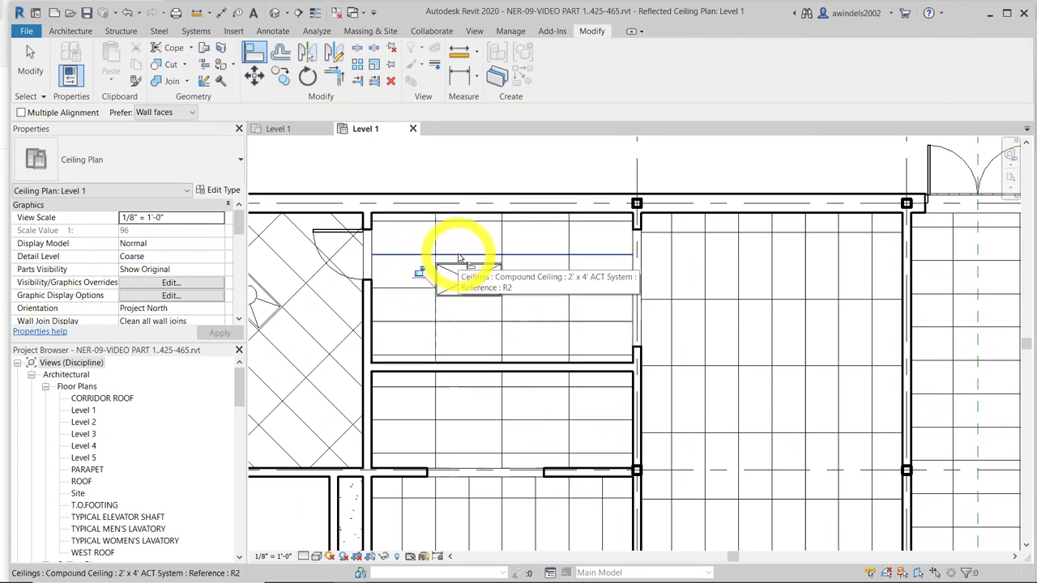
click(460, 257)
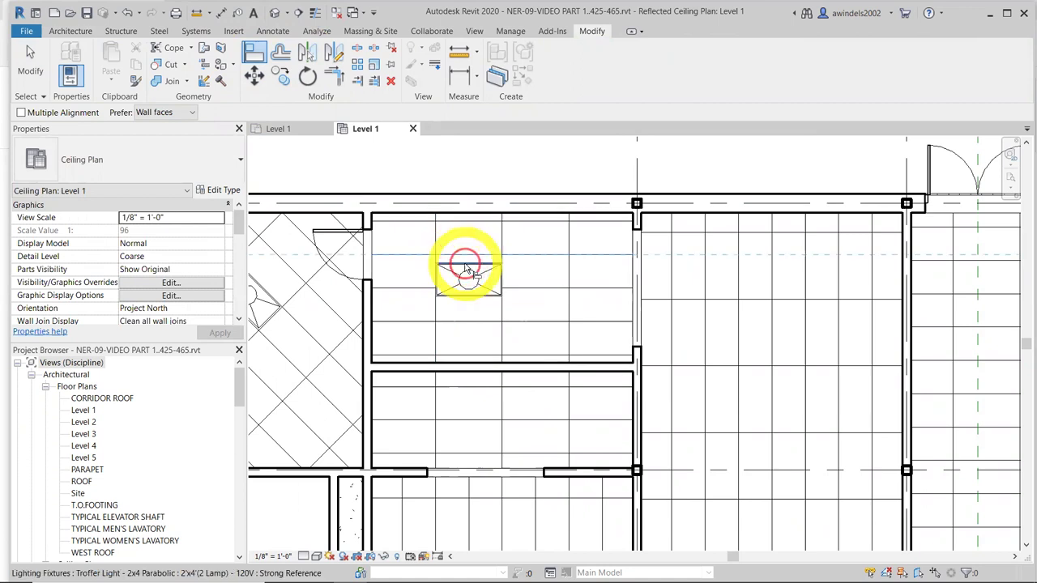
click(466, 268)
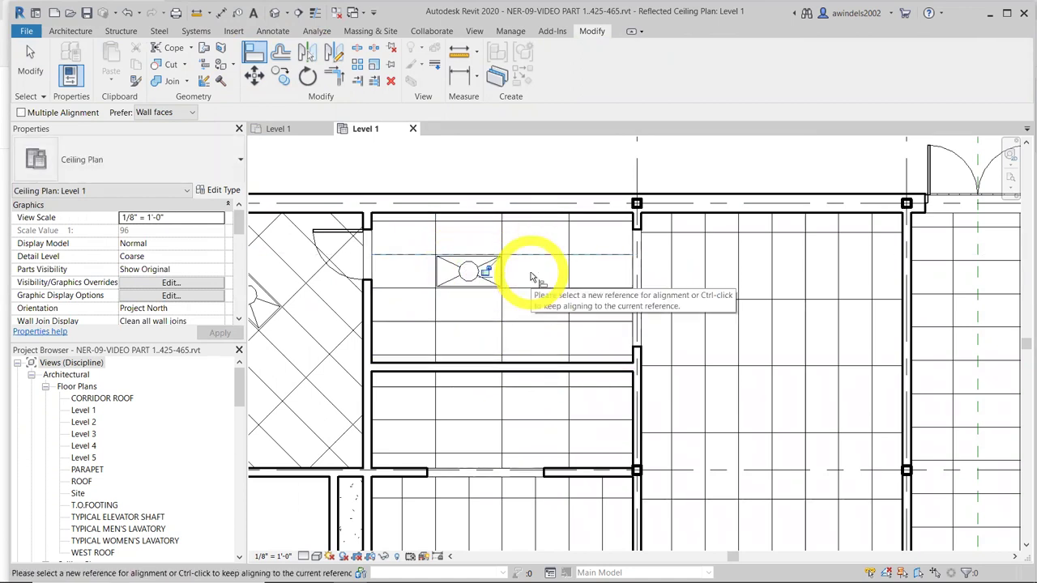
scroll(535, 281, down, 2)
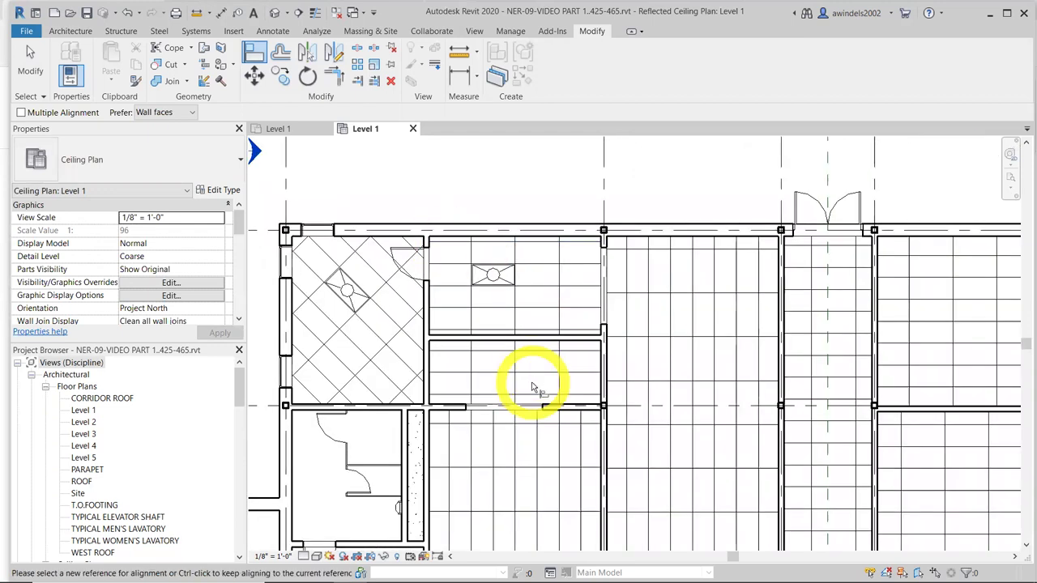
Drag the troffer light back into its aligned spot on the ceiling grid
key(Escape)
drag(470, 284, 526, 286)
drag(588, 306, 521, 279)
Copy the troffer light into a room across the corridor
click(518, 278)
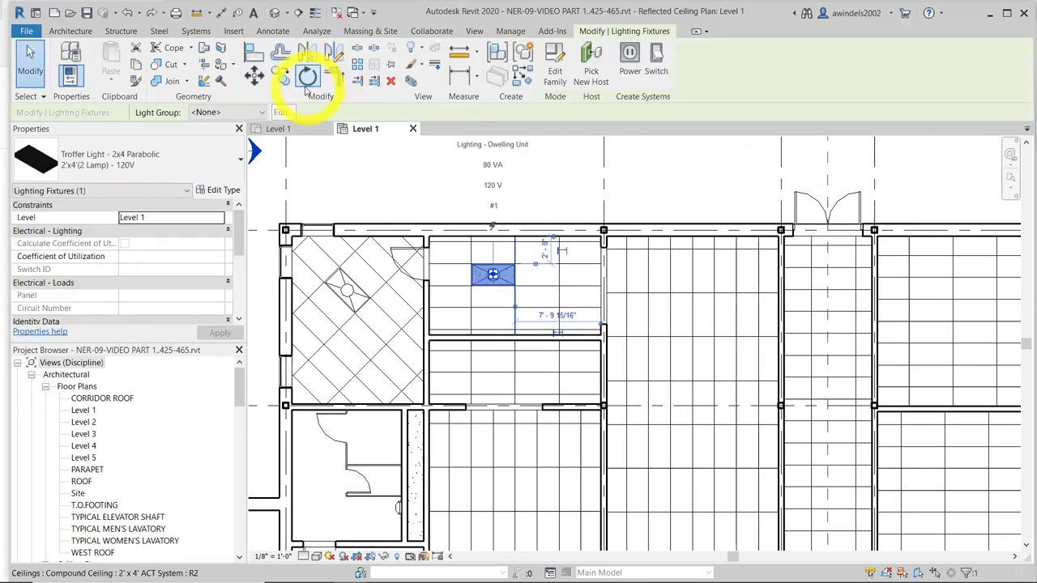
click(283, 79)
click(463, 262)
middle_drag(572, 505, 495, 287)
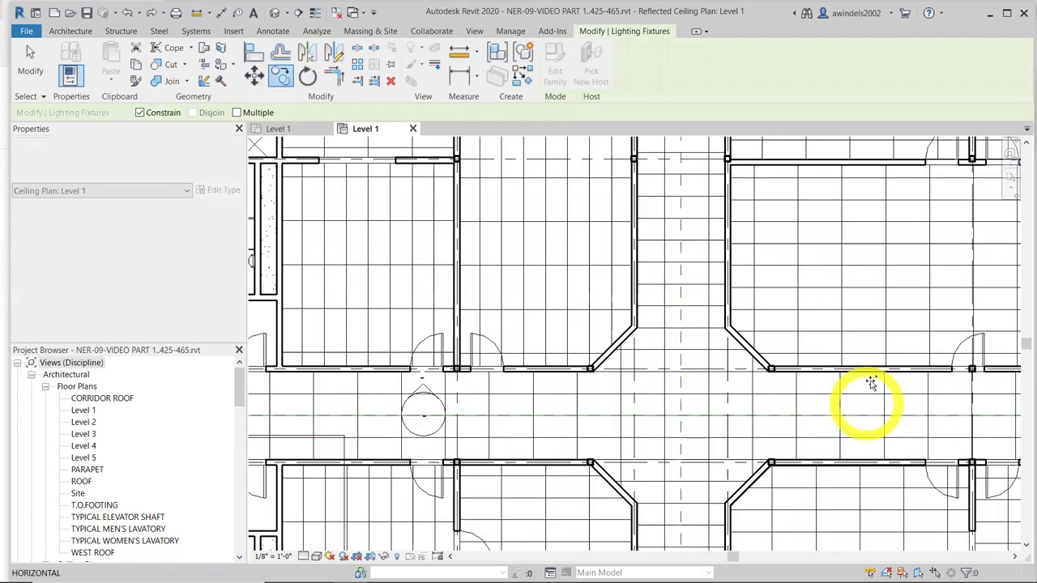
click(800, 245)
middle_drag(891, 405, 822, 429)
scroll(822, 429, up, 1)
middle_drag(843, 466, 867, 440)
Copy the first room's troffer light, by its corner, into the top-right room
key(Escape)
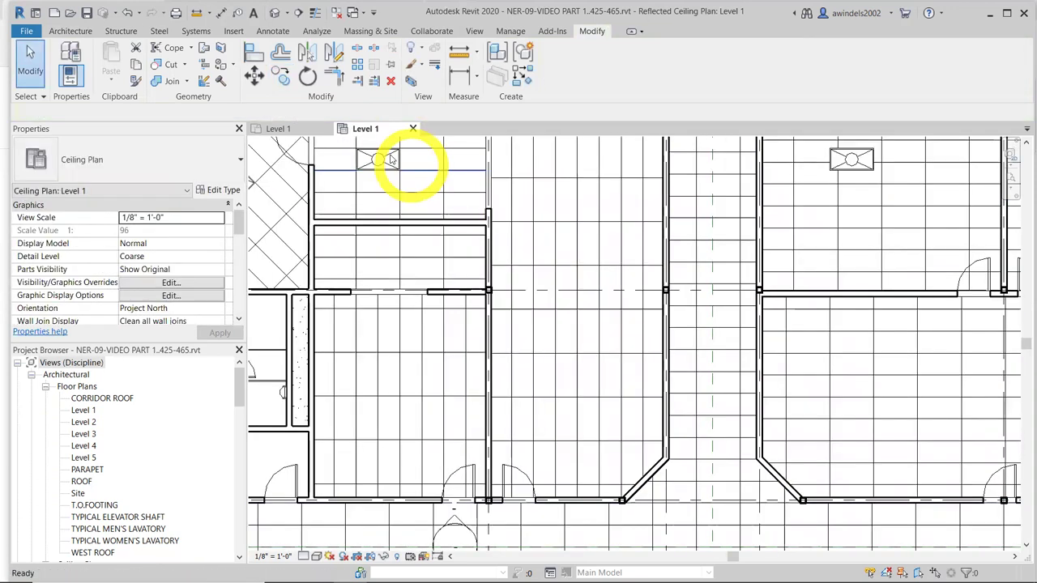
click(381, 159)
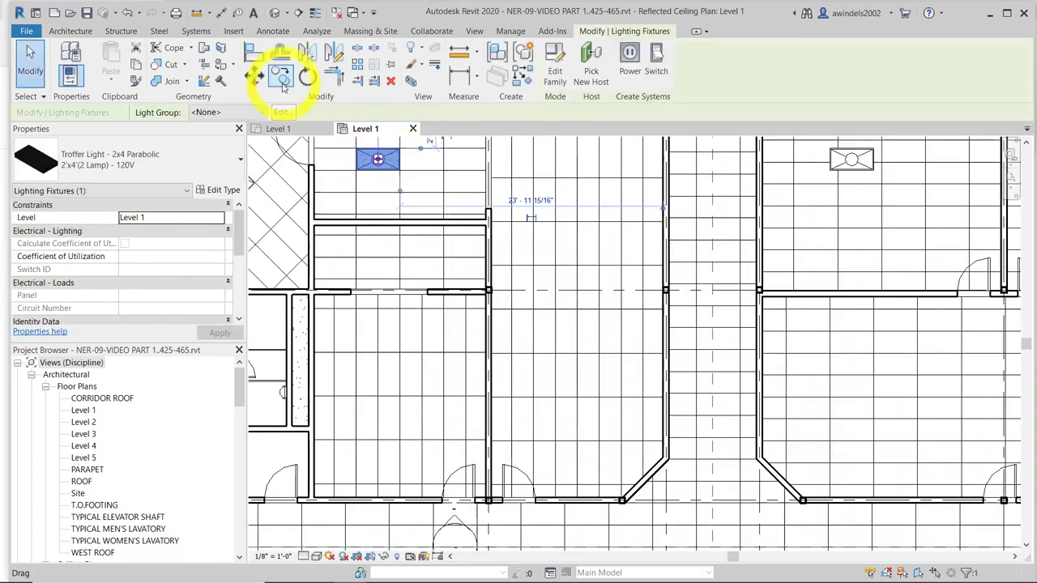
click(280, 76)
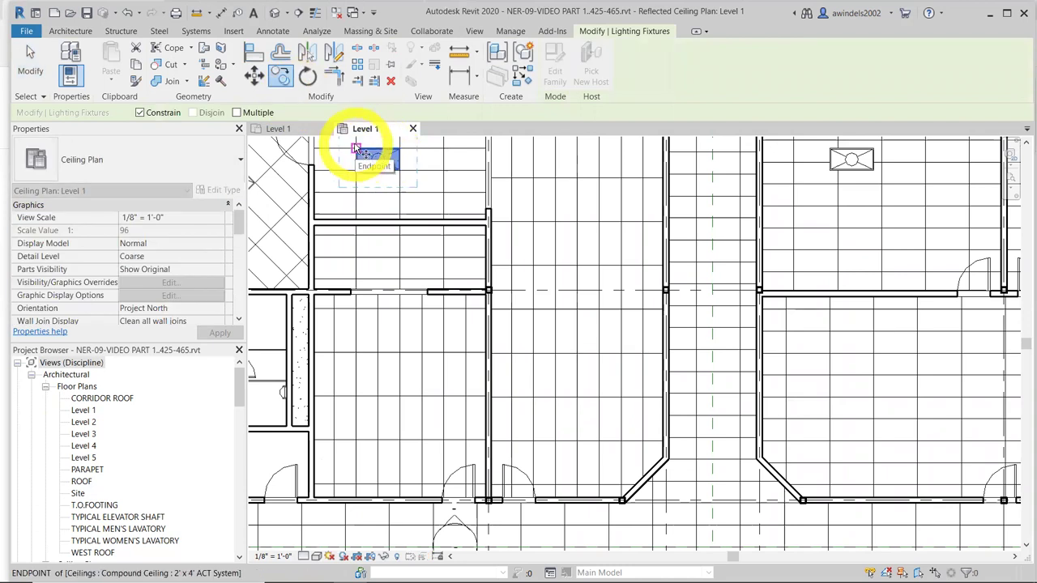
scroll(354, 148, up, 3)
scroll(354, 148, up, 3)
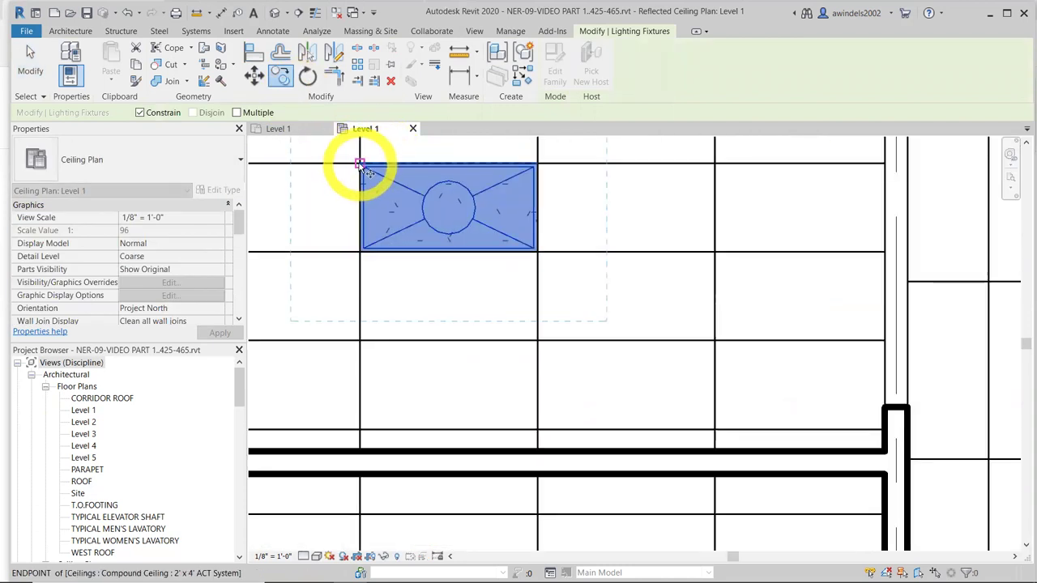
click(364, 170)
scroll(521, 324, down, 2)
scroll(678, 297, up, 2)
scroll(811, 324, down, 3)
scroll(900, 381, up, 2)
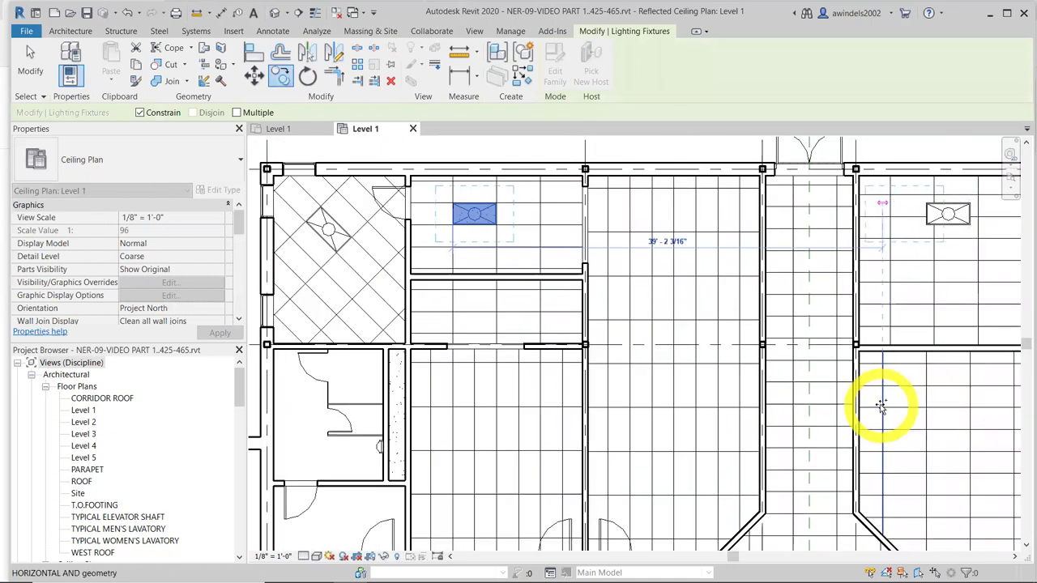
click(967, 428)
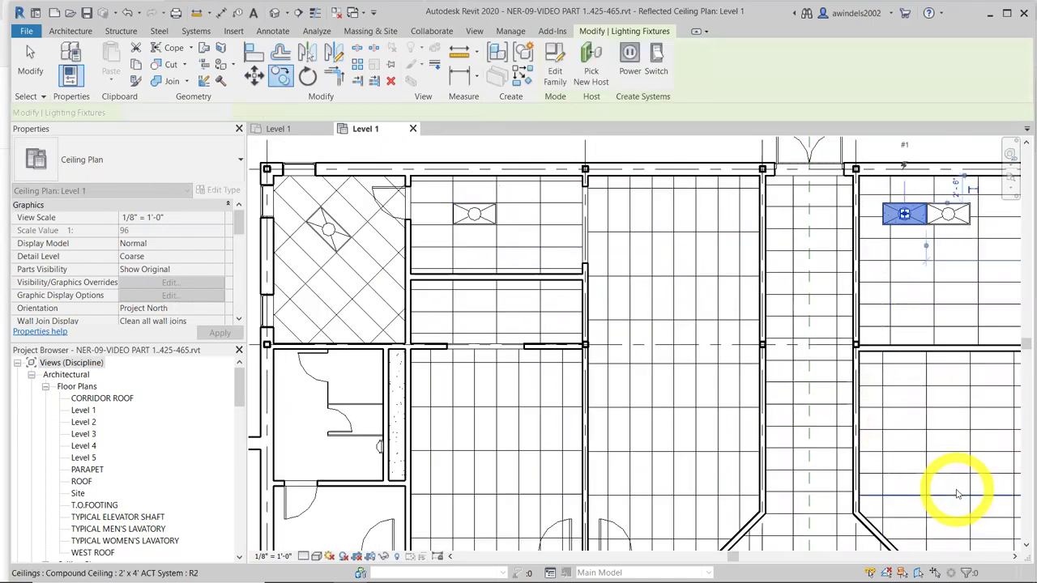
scroll(928, 294, down, 1)
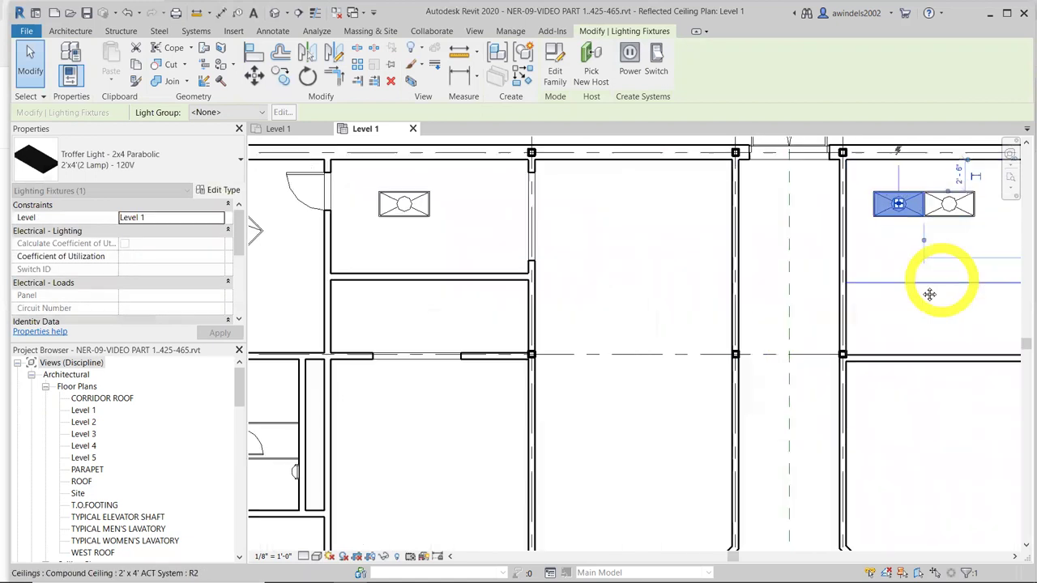
scroll(929, 294, up, 2)
middle_drag(929, 294, 694, 389)
Delete the extra overlapping troffer fixture
key(Escape)
click(707, 306)
key(Delete)
Move the remaining troffer by its top-left corner onto a ceiling grid line
click(659, 304)
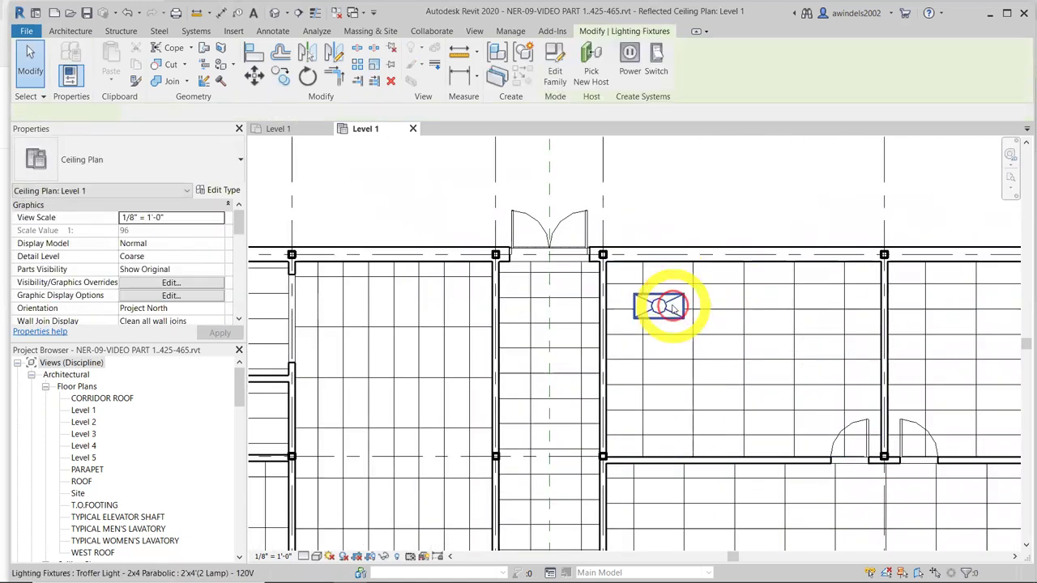
click(254, 74)
scroll(639, 294, up, 2)
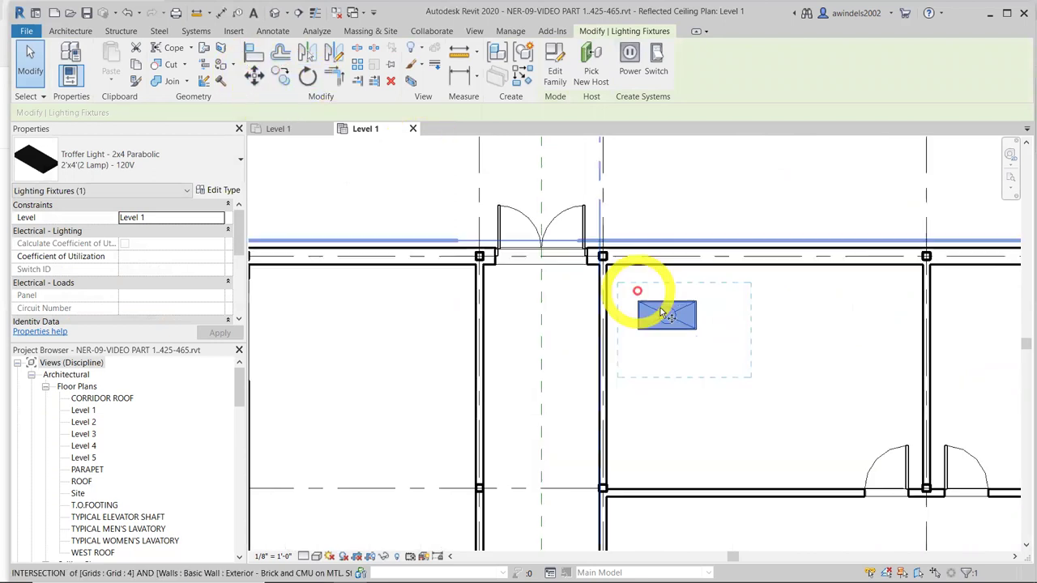
scroll(655, 310, up, 3)
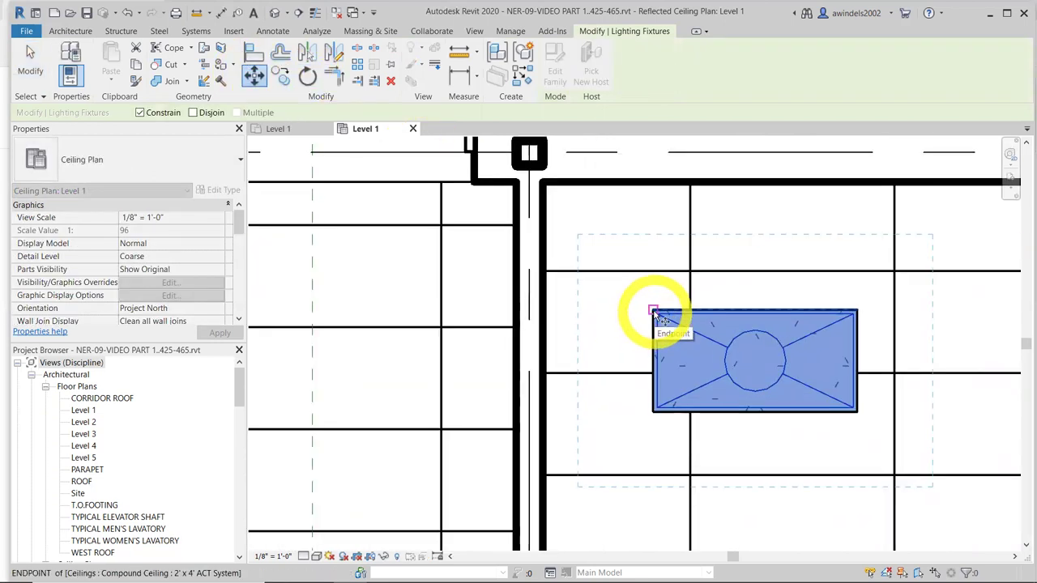
click(654, 310)
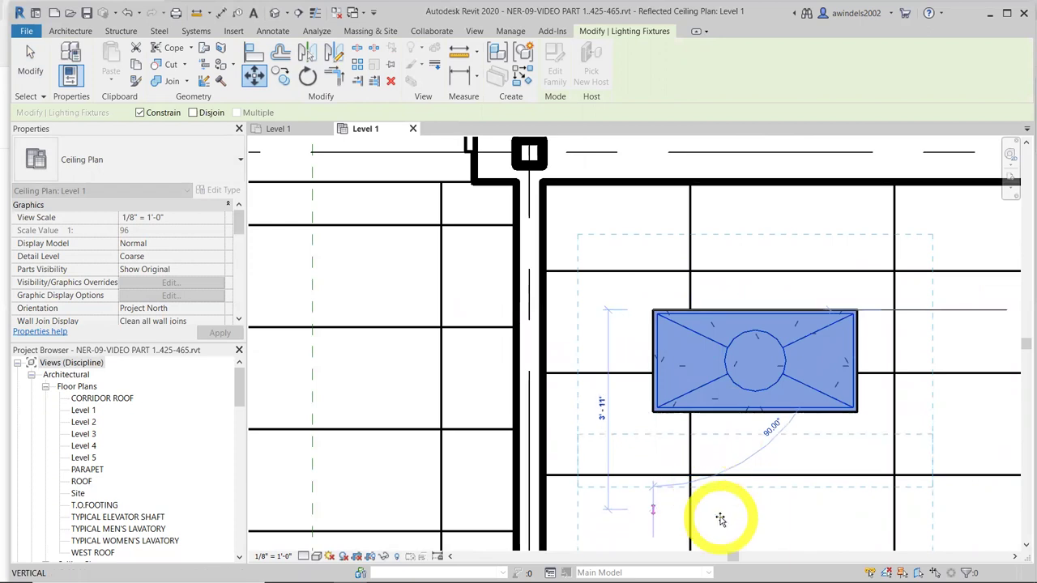
click(691, 480)
middle_drag(803, 493, 704, 403)
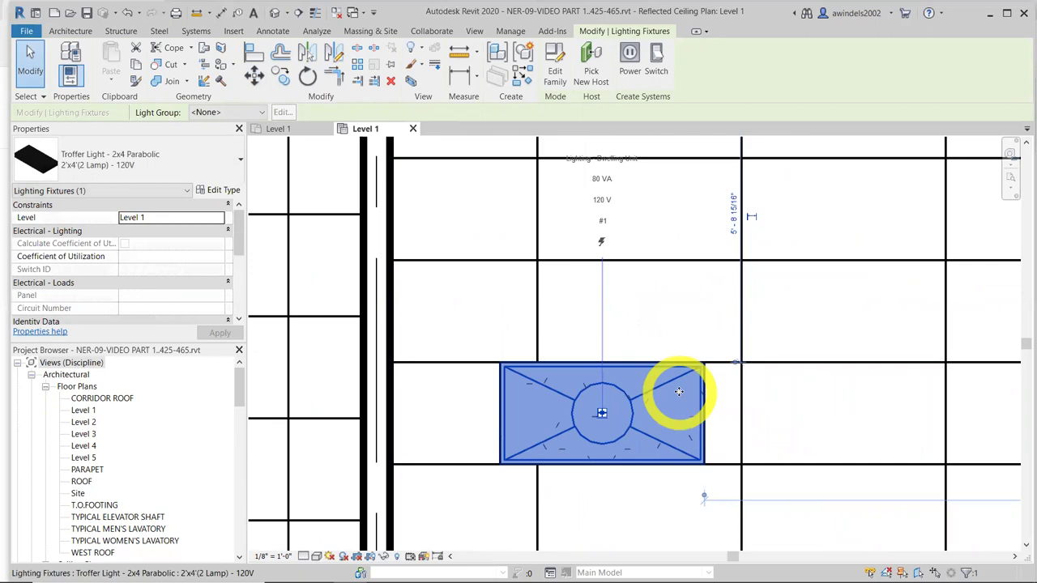
Move the troffer again so its corner snaps to the grid intersection
click(255, 75)
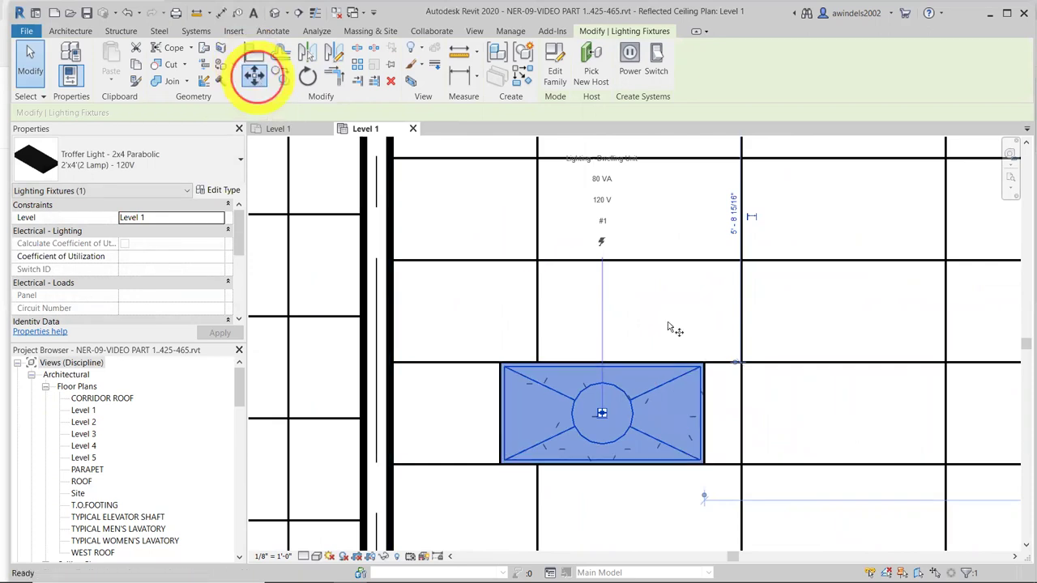
click(701, 368)
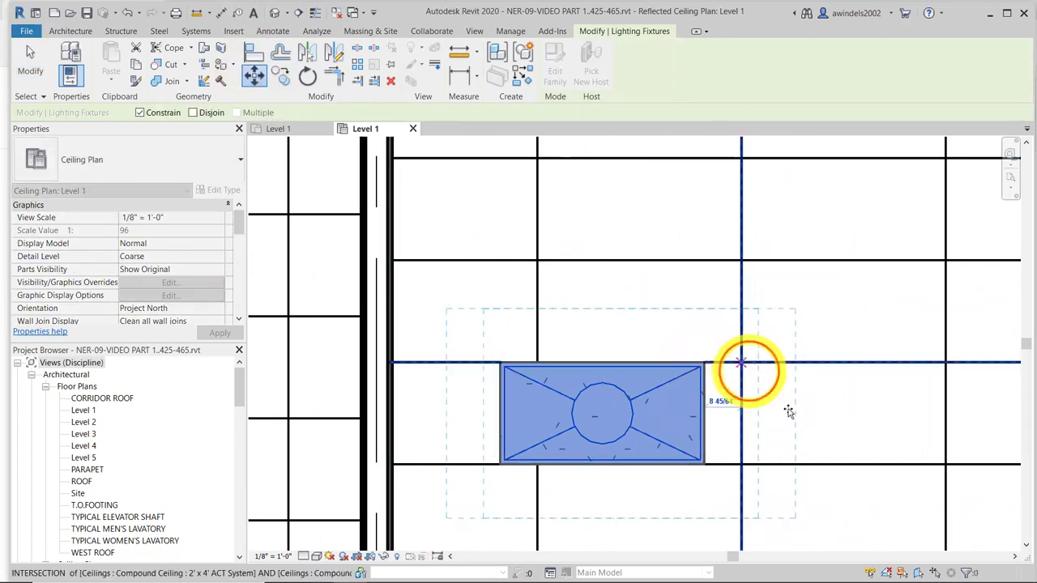
click(741, 364)
middle_drag(886, 435, 551, 378)
scroll(512, 354, up, 1)
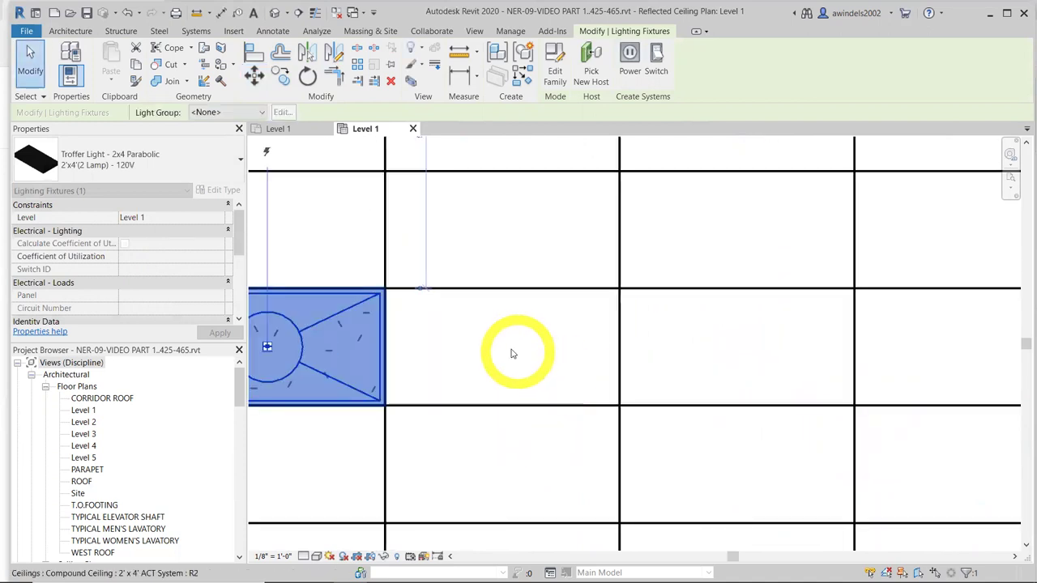
scroll(512, 354, down, 1)
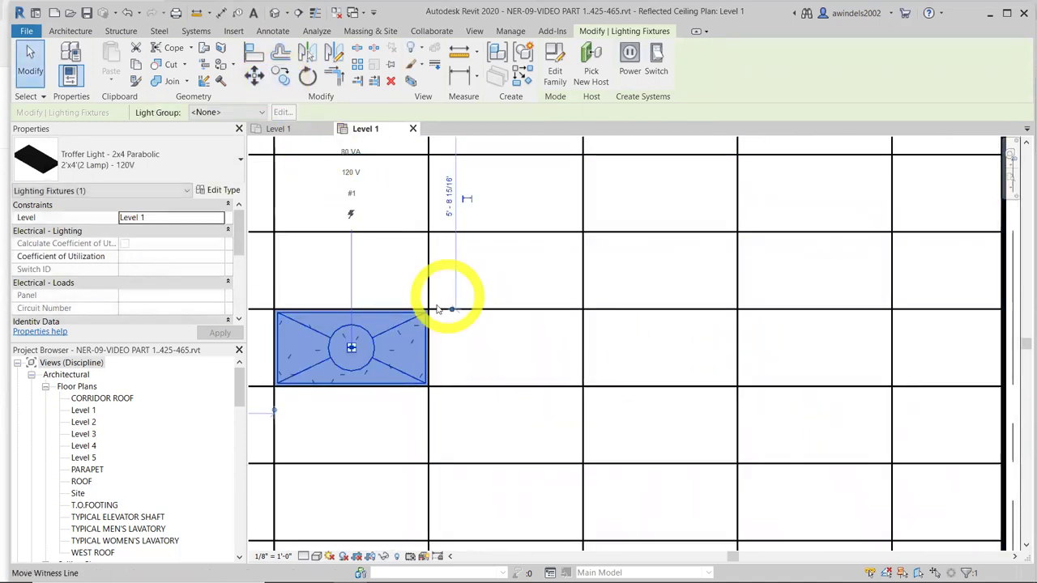
Reposition the troffer by its corner to the grid line's midpoint
click(254, 77)
click(508, 317)
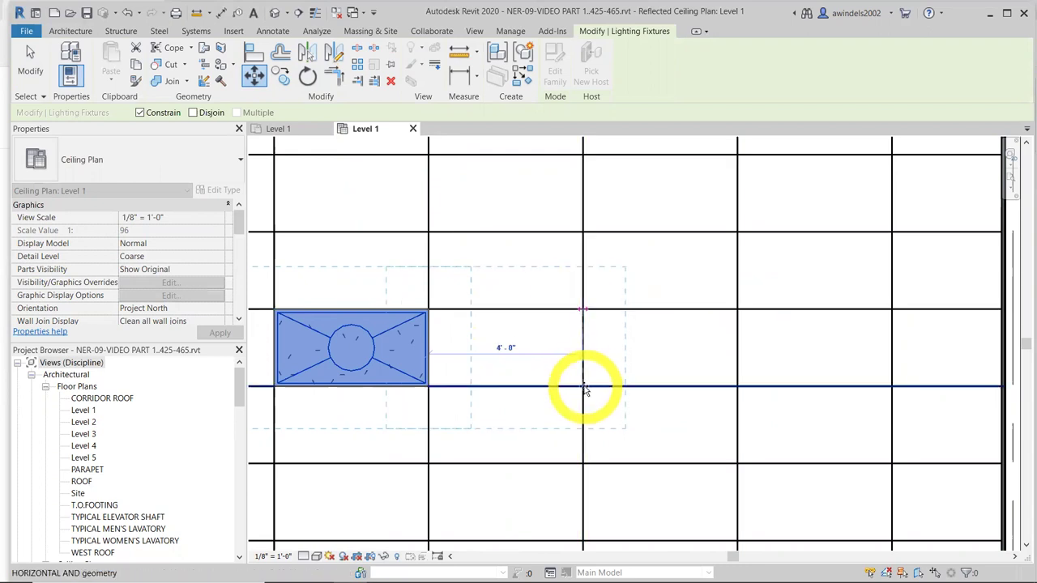
click(431, 313)
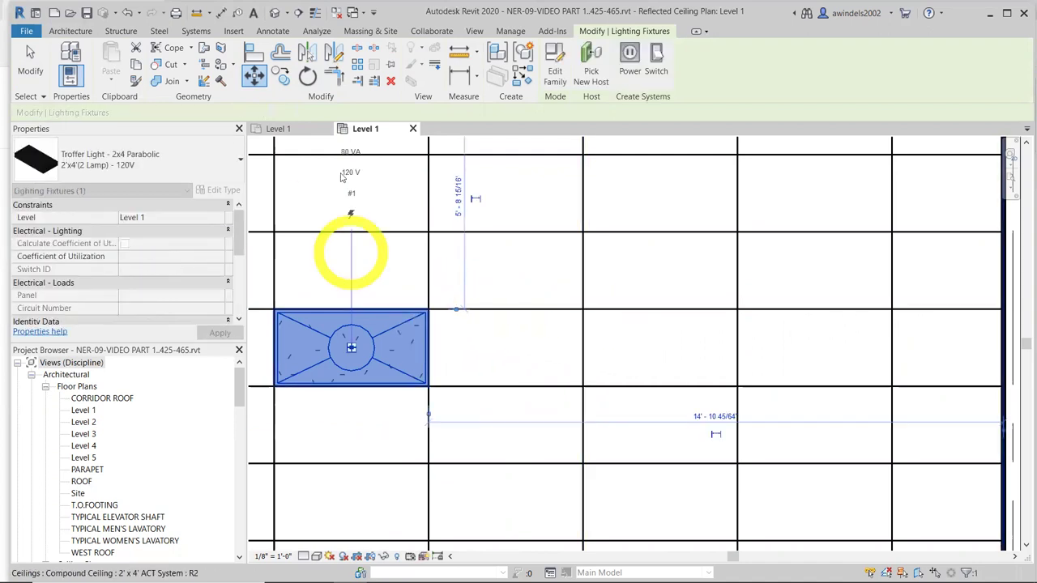
click(253, 76)
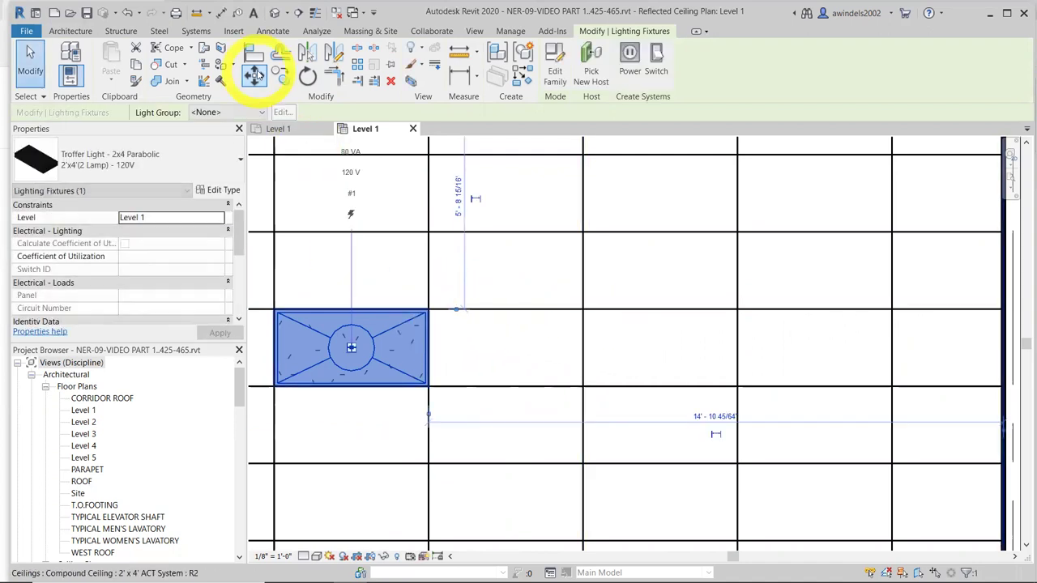
click(431, 314)
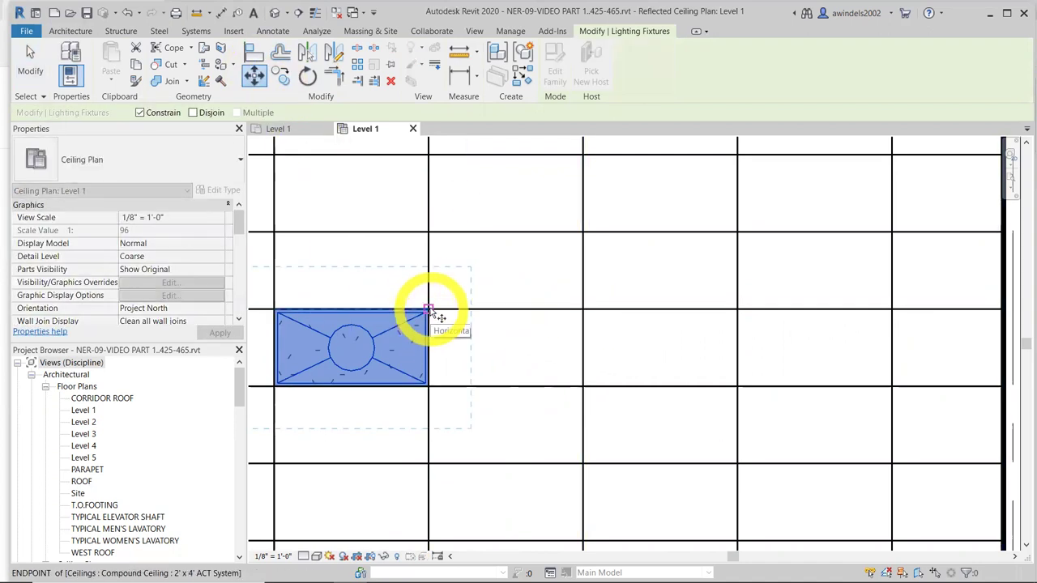
click(583, 311)
Place a Troffer Light component in the other office's ceiling
scroll(655, 372, down, 4)
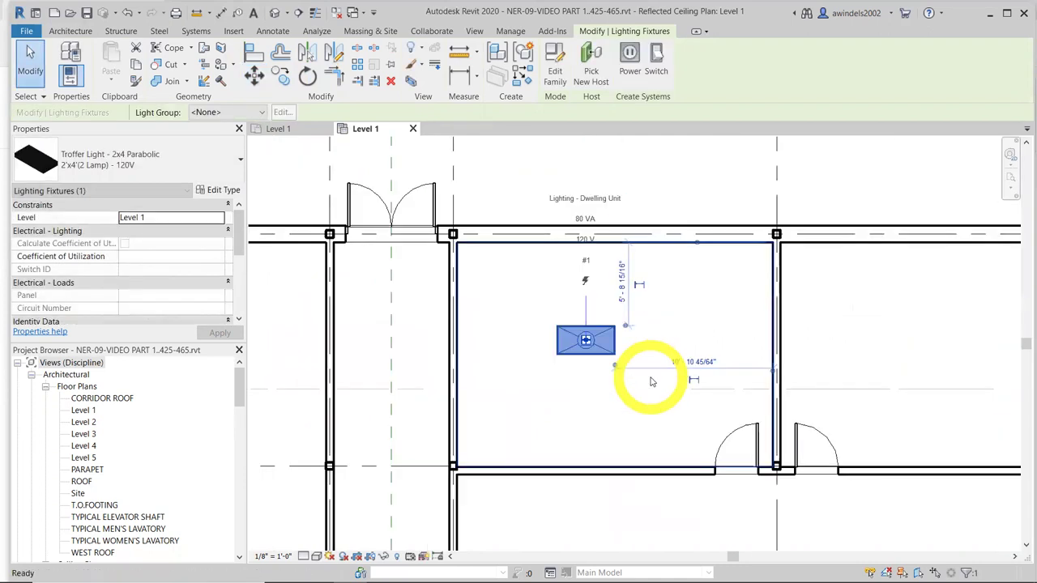
key(Escape)
scroll(641, 381, down, 5)
scroll(359, 335, up, 1)
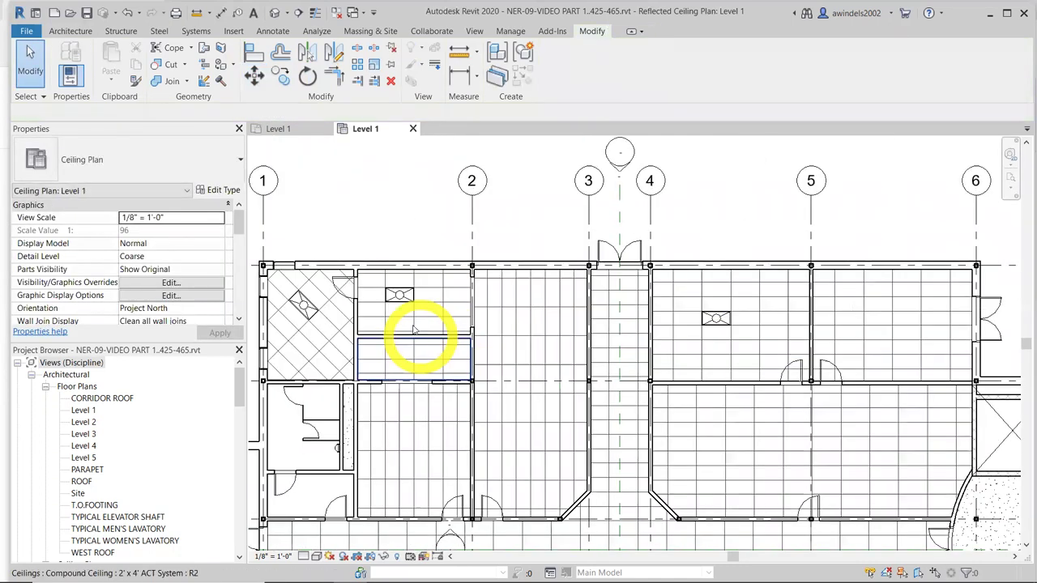
click(70, 32)
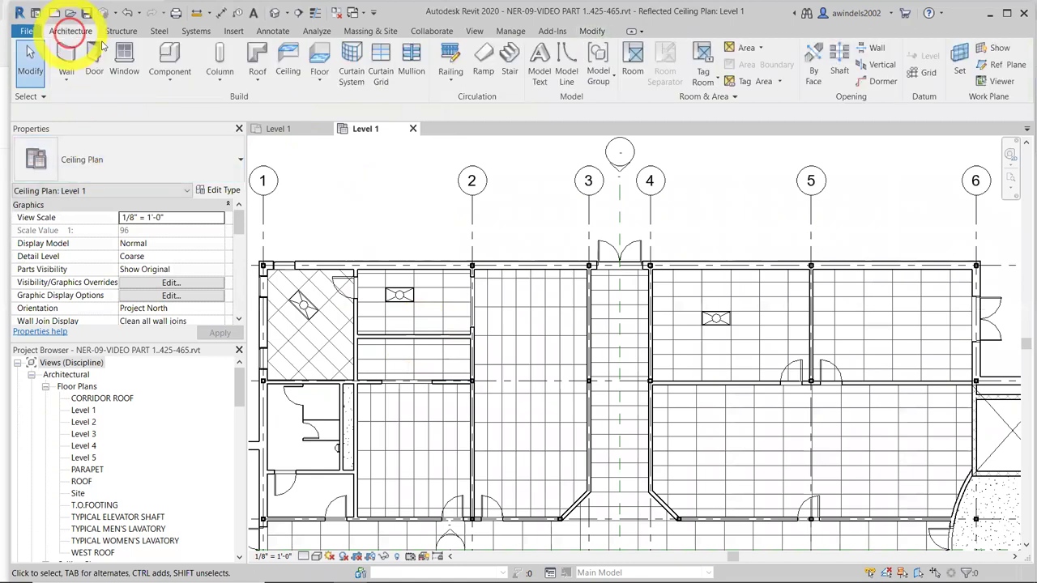
click(162, 54)
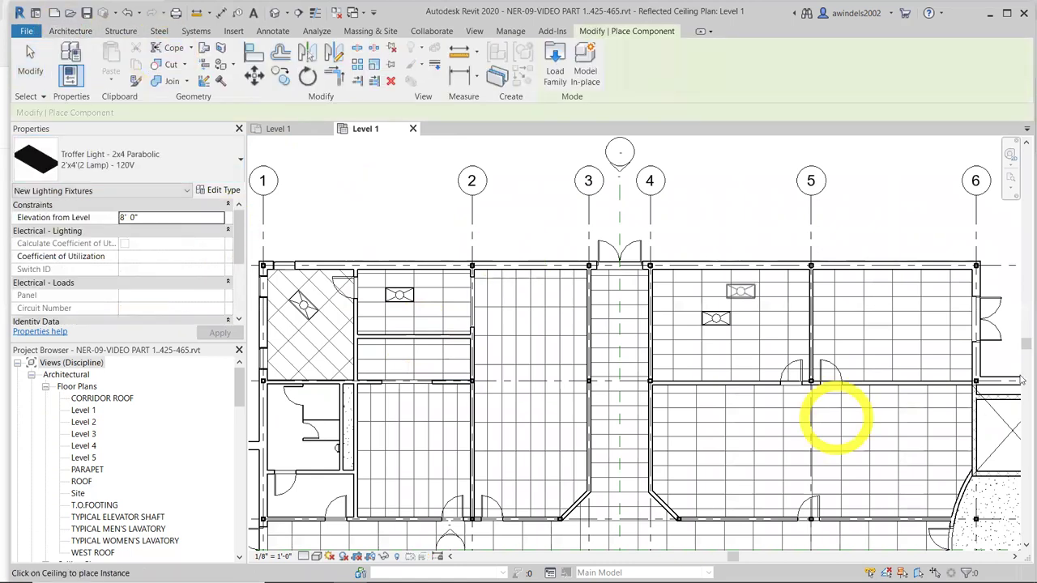
scroll(526, 365, up, 4)
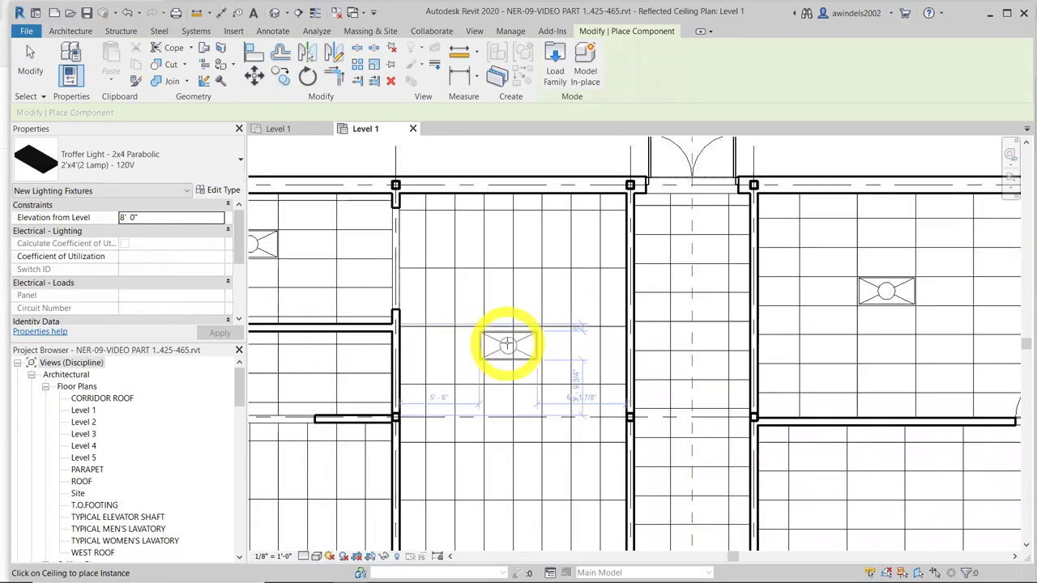
click(508, 343)
key(Escape)
key(Escape)
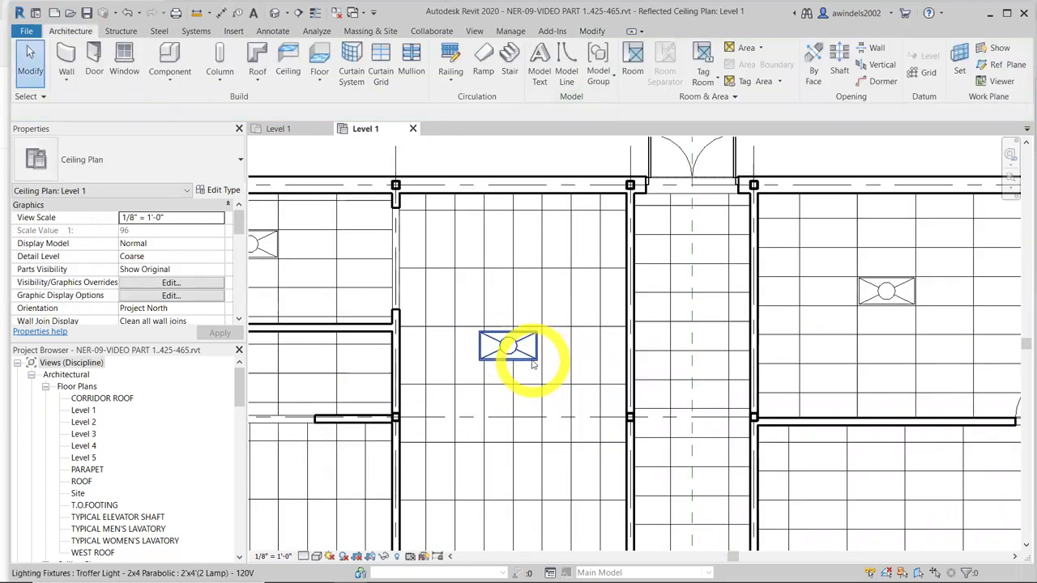
Align the new troffer's top edge to a ceiling grid line, then undo it
click(532, 364)
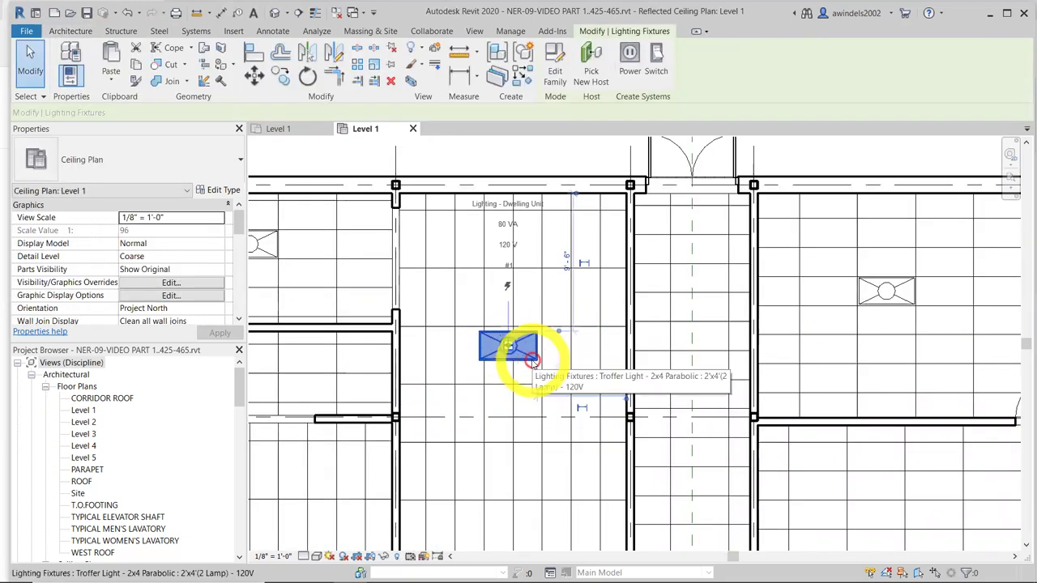
click(256, 53)
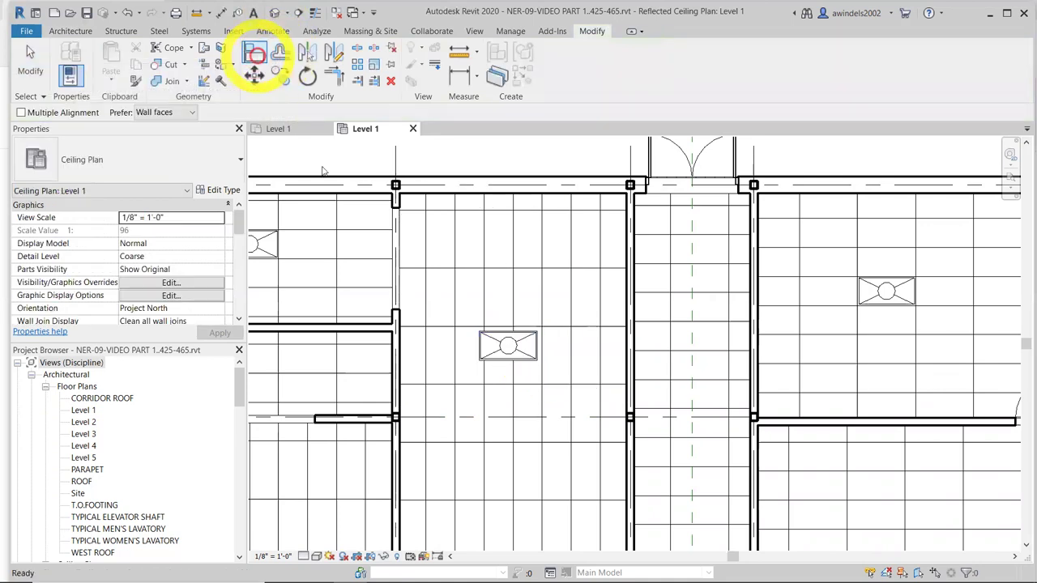
scroll(537, 326, up, 4)
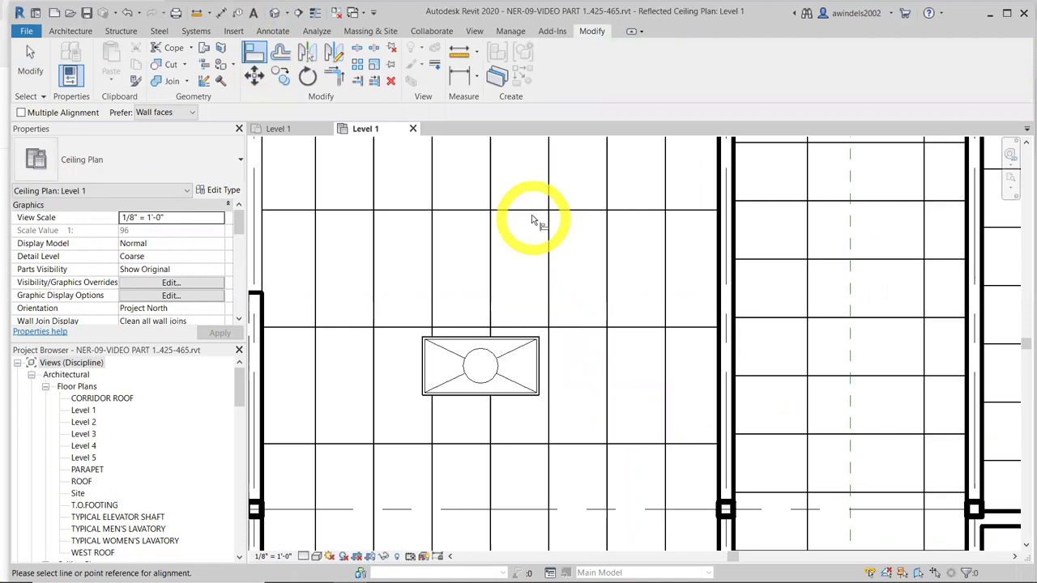
click(531, 211)
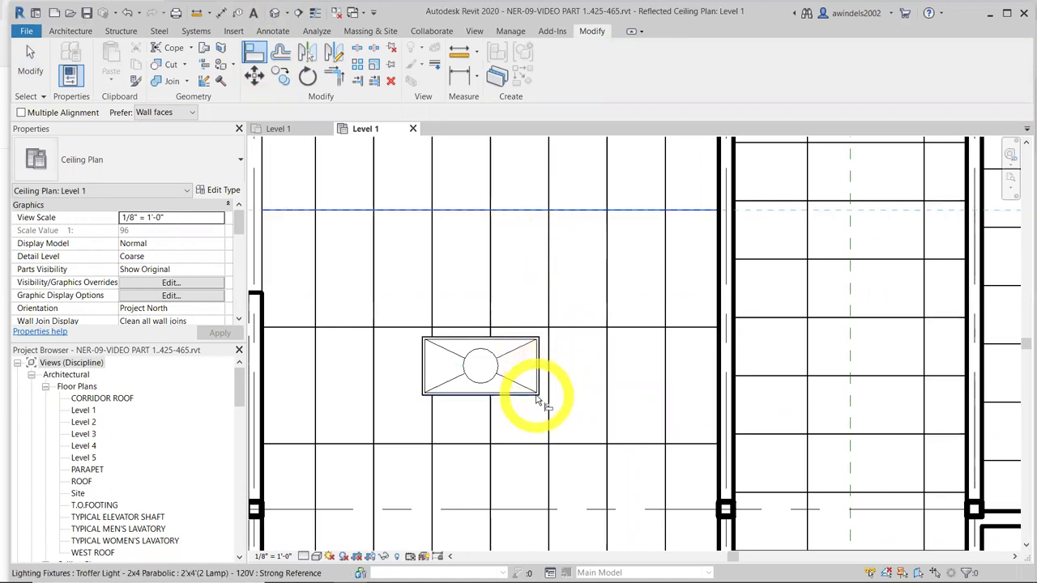
click(542, 340)
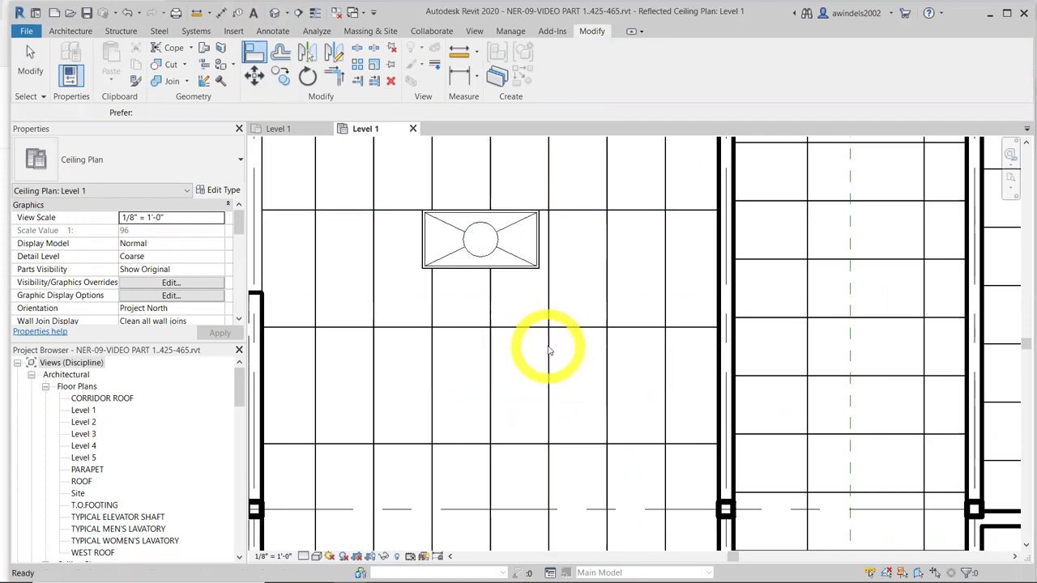
key(ctrl+z)
key(Escape)
Retry aligning the troffer by its right edge, then cancel the Align command
click(537, 363)
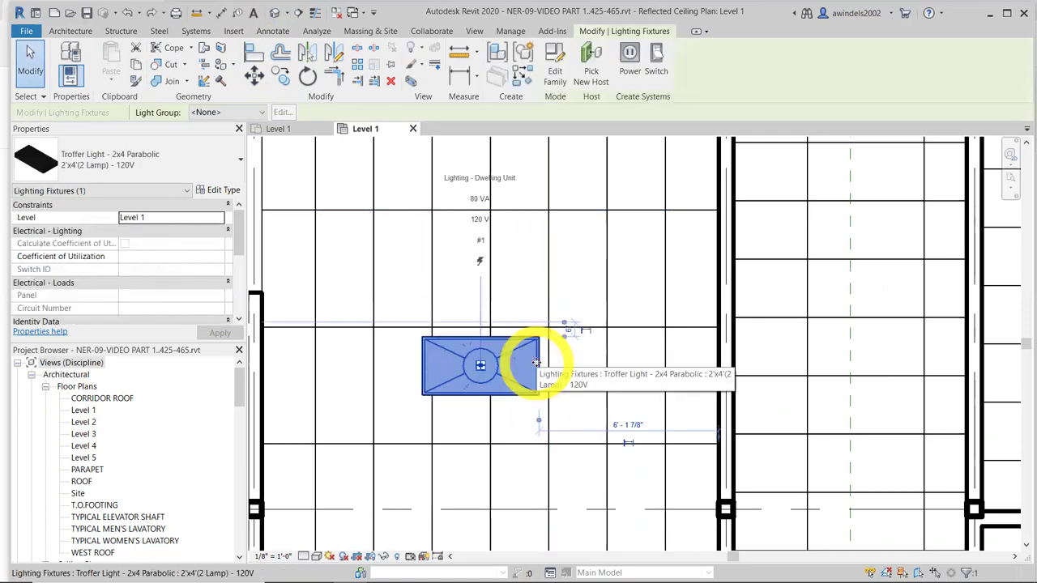
click(254, 53)
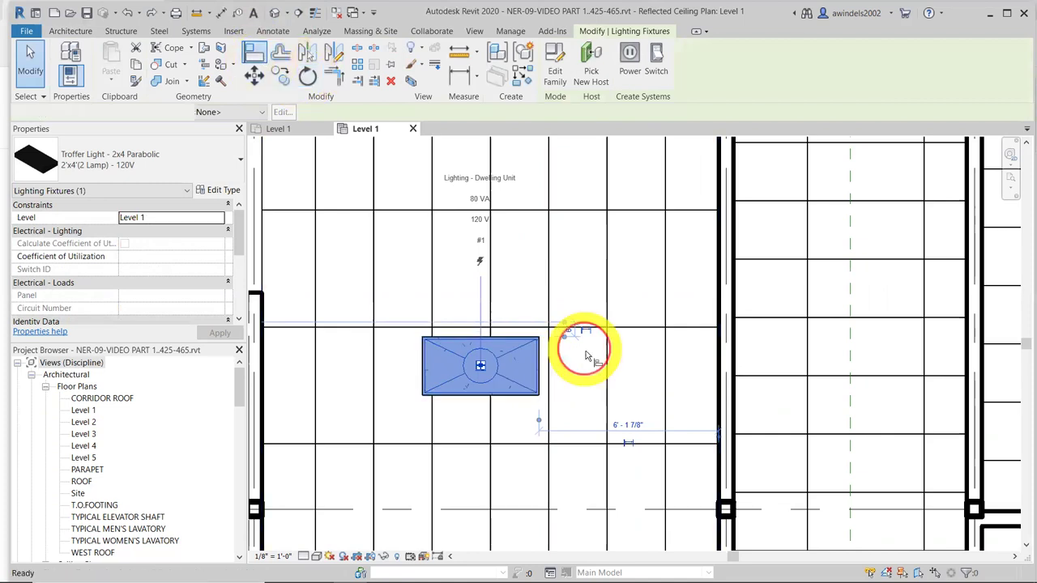
click(539, 355)
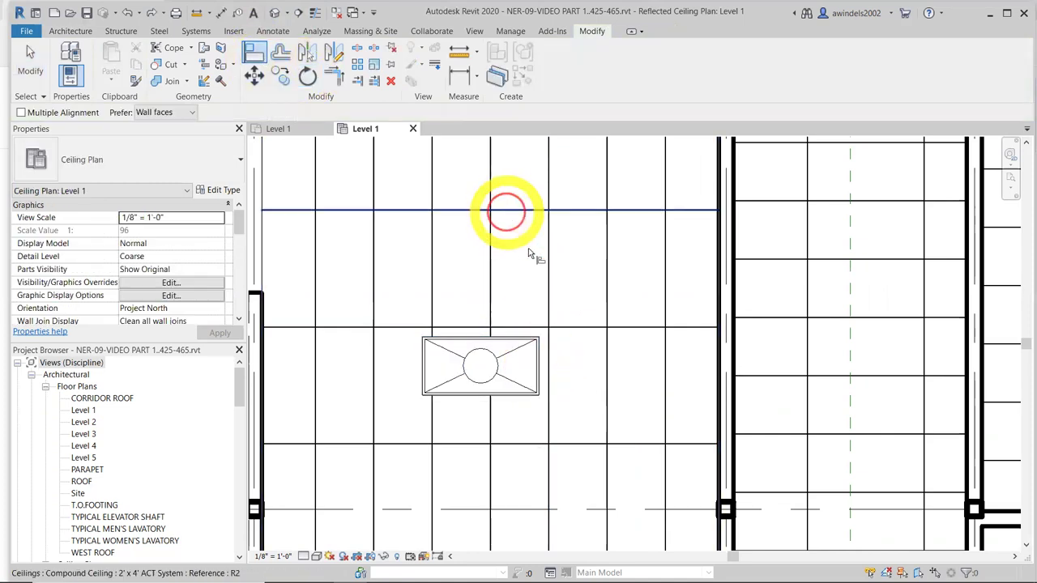
key(Escape)
key(Escape)
Begin rotating the troffer light, setting the rotation's start direction
click(533, 370)
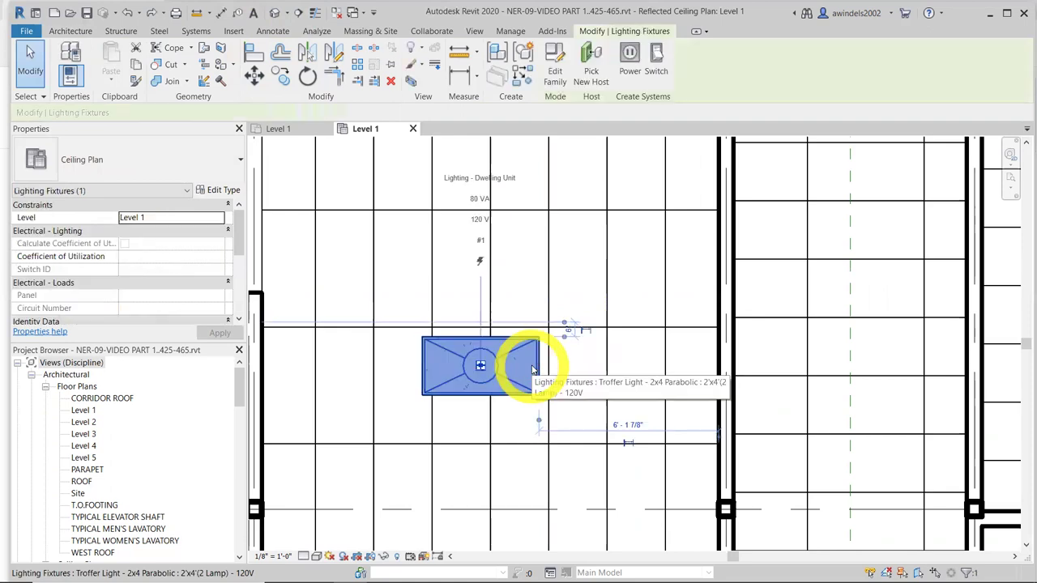
click(307, 76)
click(478, 387)
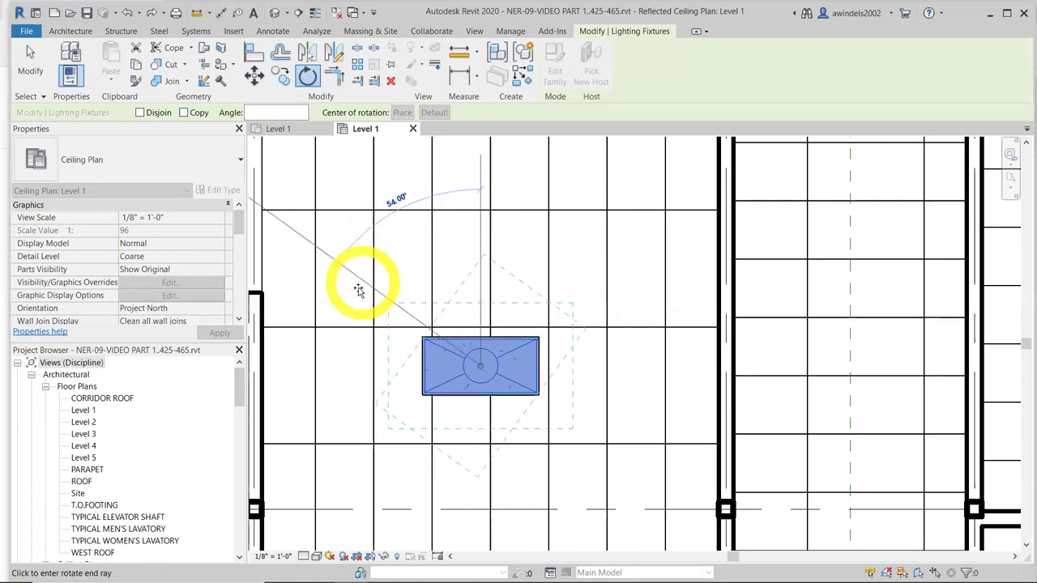
Finish rotating the troffer 90° so it runs vertically
click(343, 365)
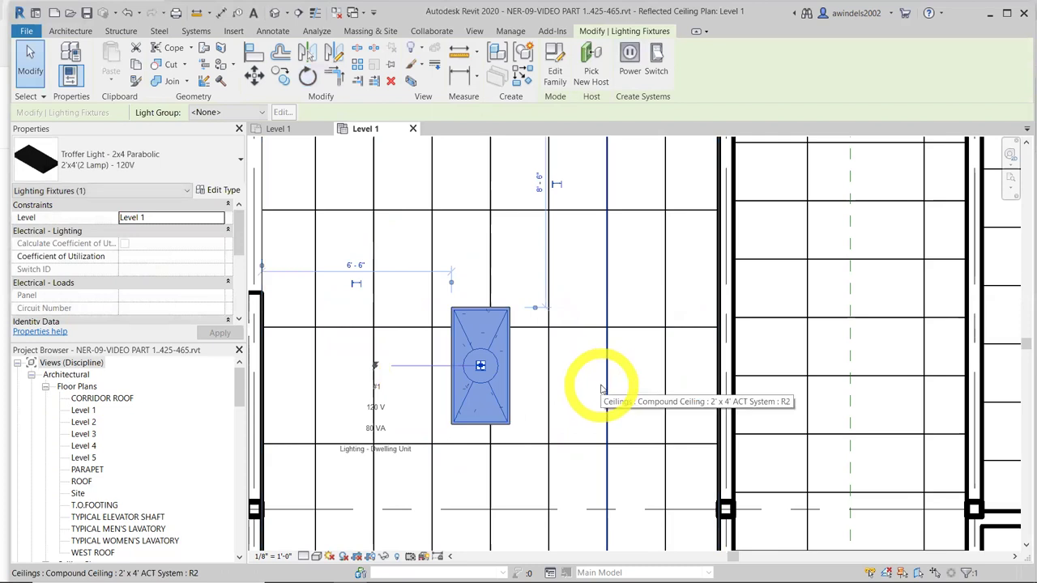
key(Escape)
scroll(608, 382, down, 2)
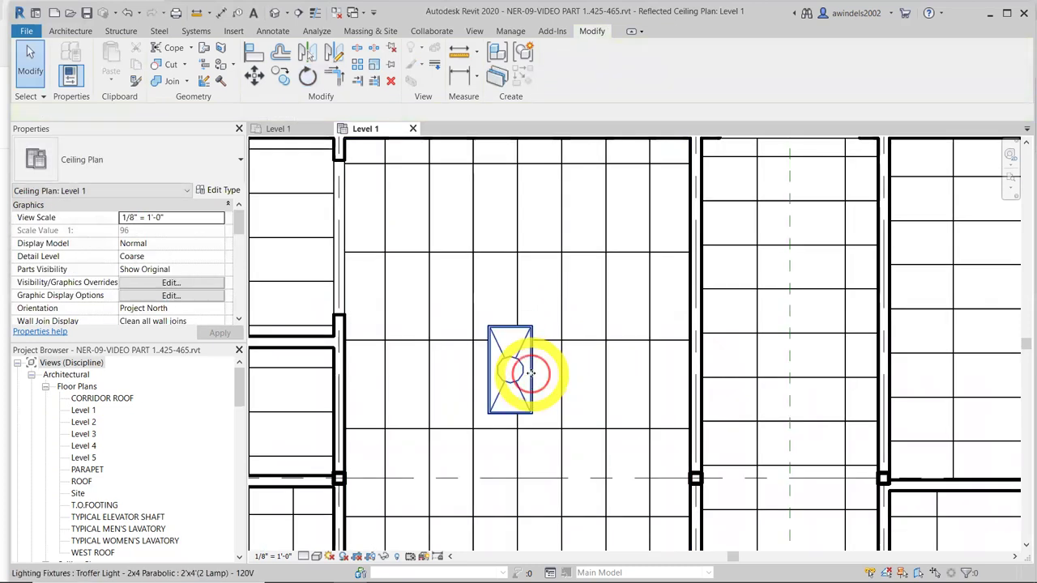
Align the troffer's top edge to the horizontal grid line and left edge to the vertical one
click(530, 374)
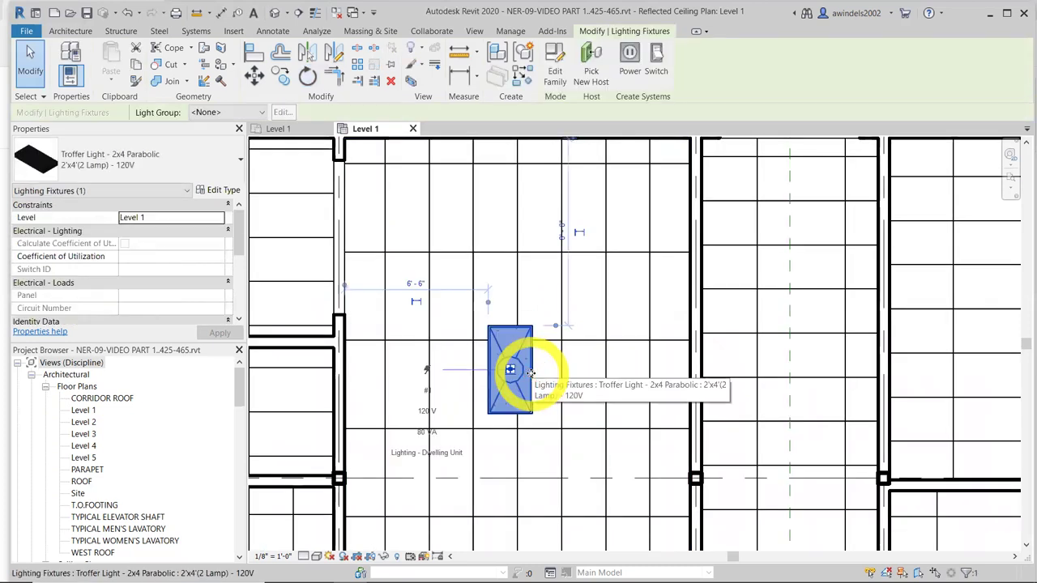
click(261, 58)
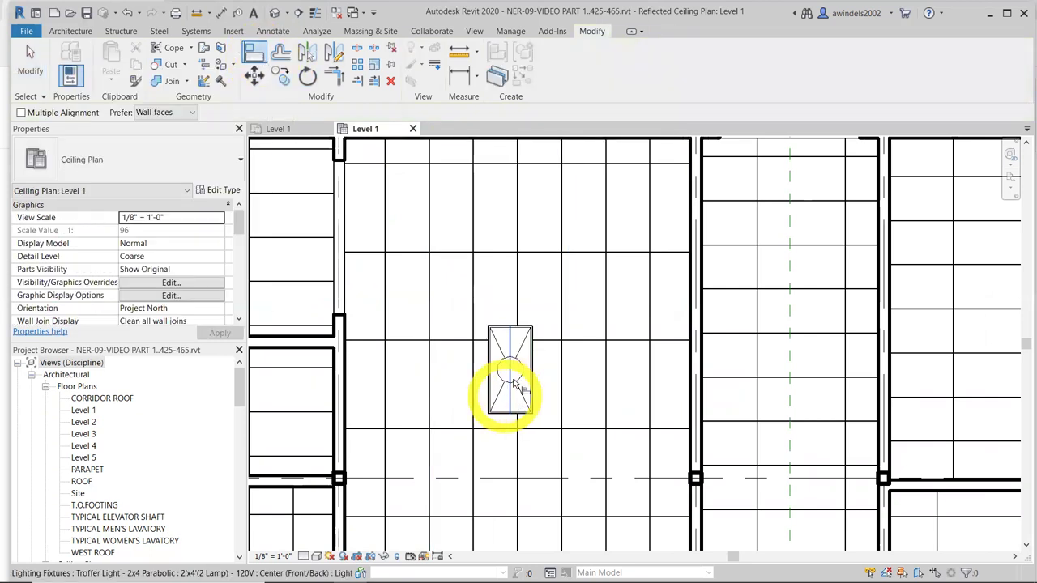
scroll(513, 384, up, 2)
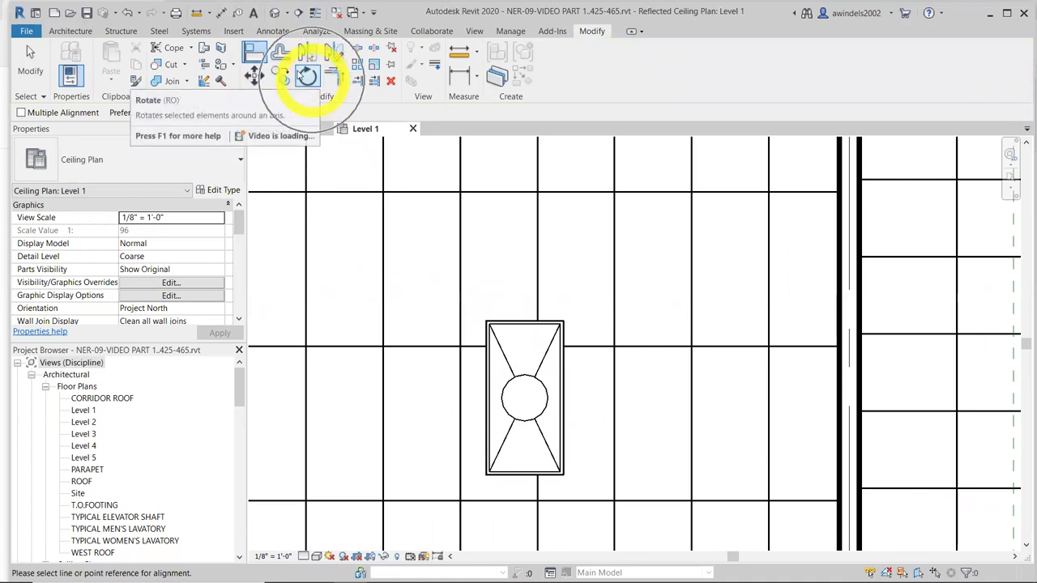
click(509, 194)
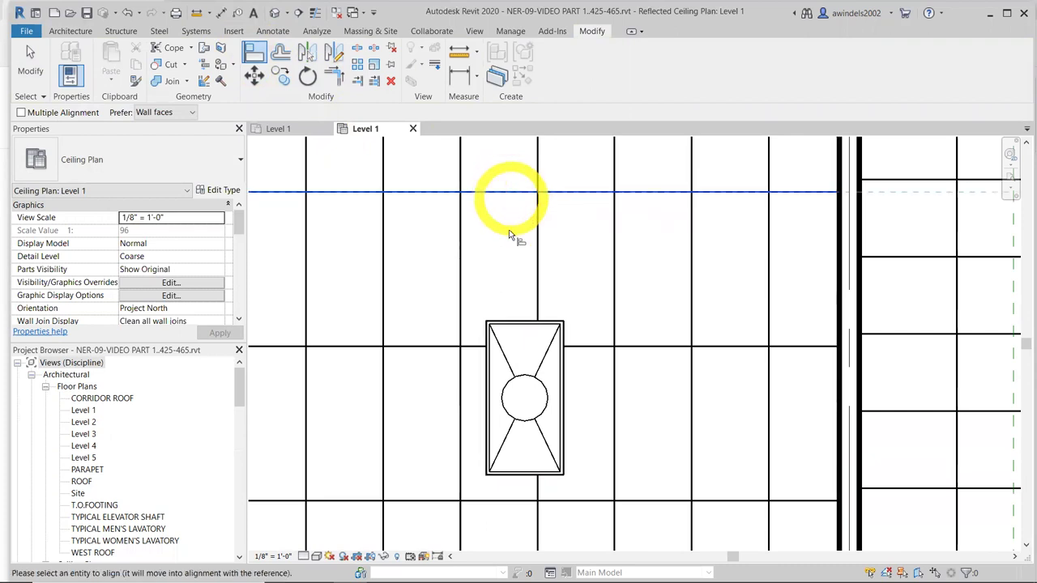
click(521, 324)
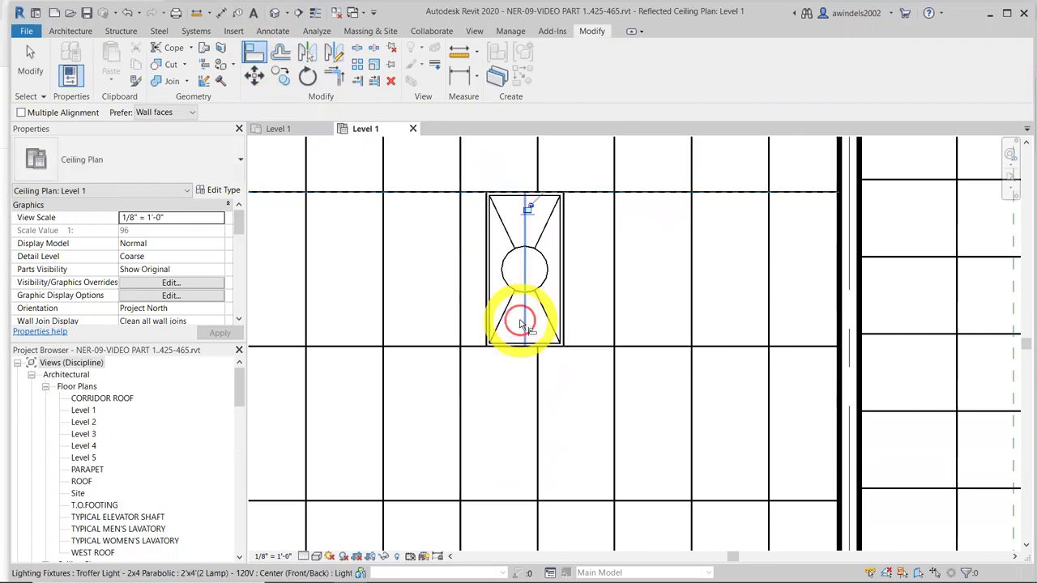
click(464, 298)
click(488, 304)
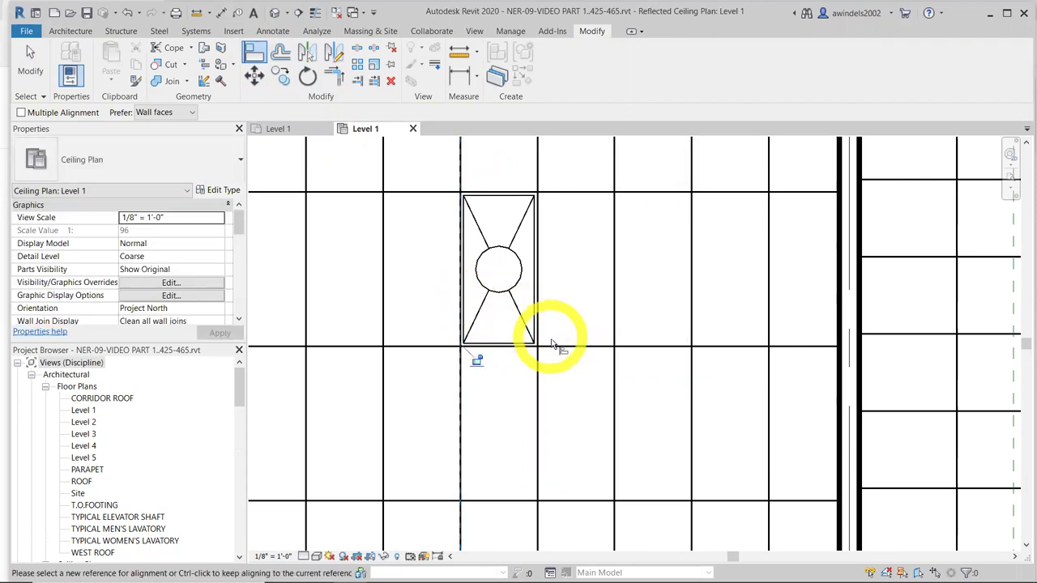
key(Escape)
scroll(510, 302, down, 4)
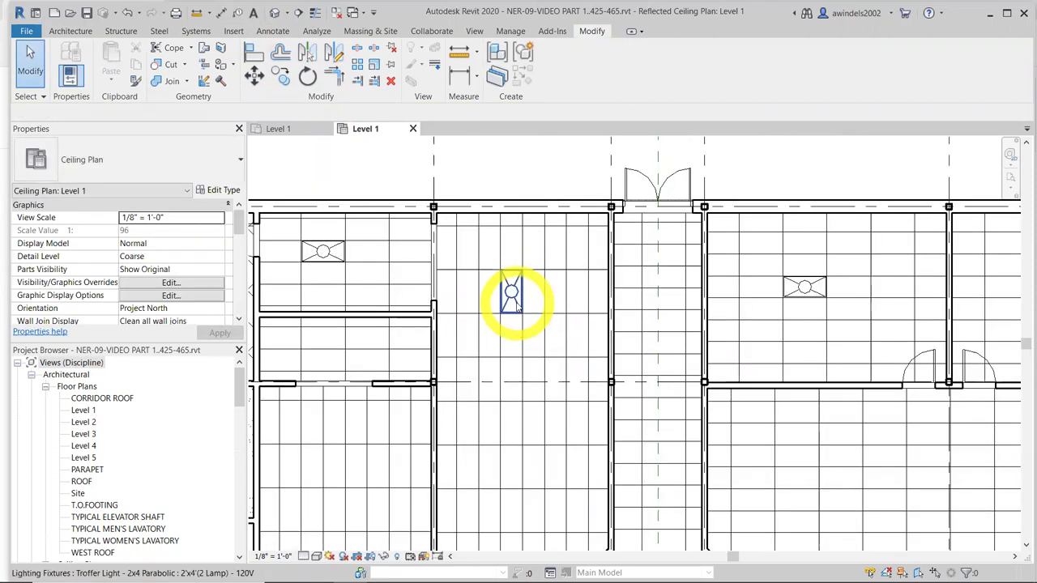
Pan around the ceiling plan to survey the other rooms, then clear the selection
click(513, 301)
scroll(513, 301, down, 3)
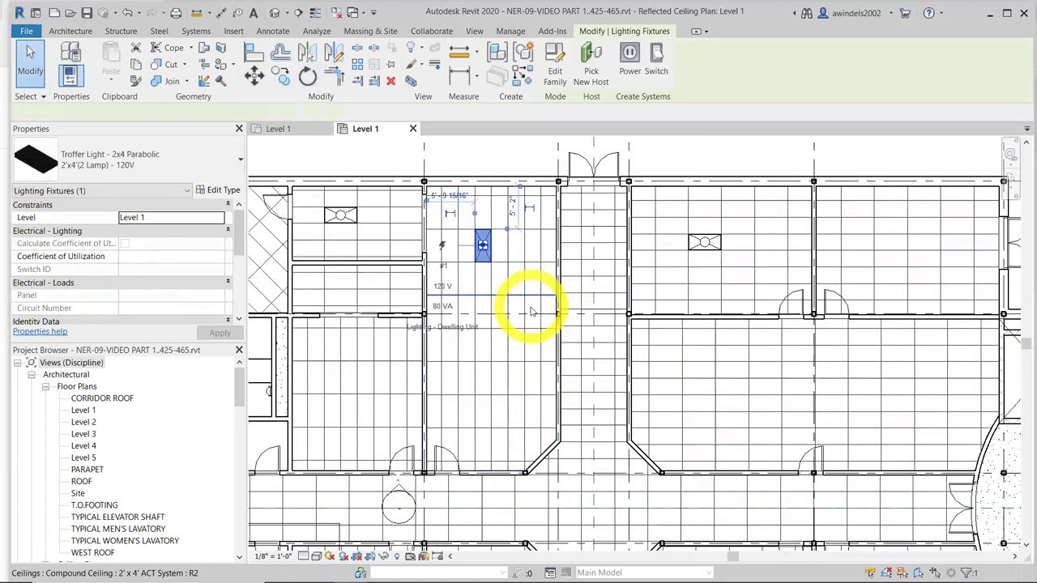
scroll(530, 315, down, 1)
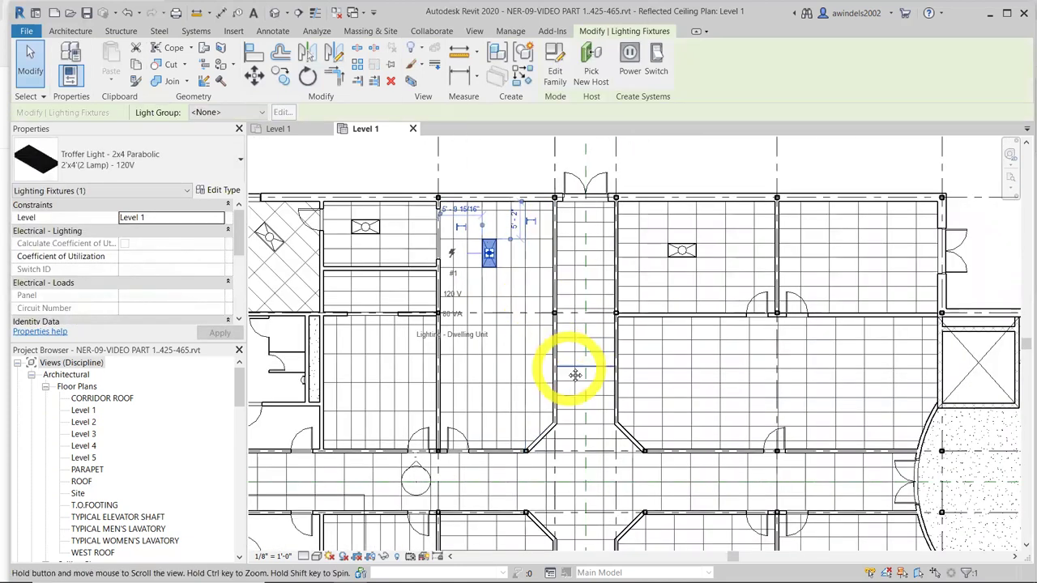
middle_drag(568, 432, 507, 326)
middle_drag(602, 357, 651, 240)
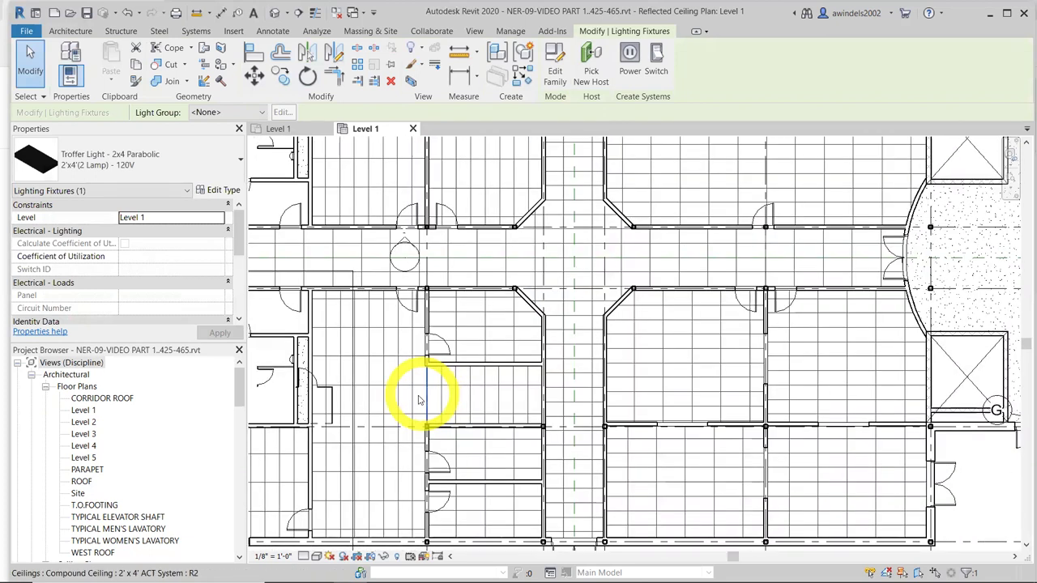
scroll(394, 462, down, 2)
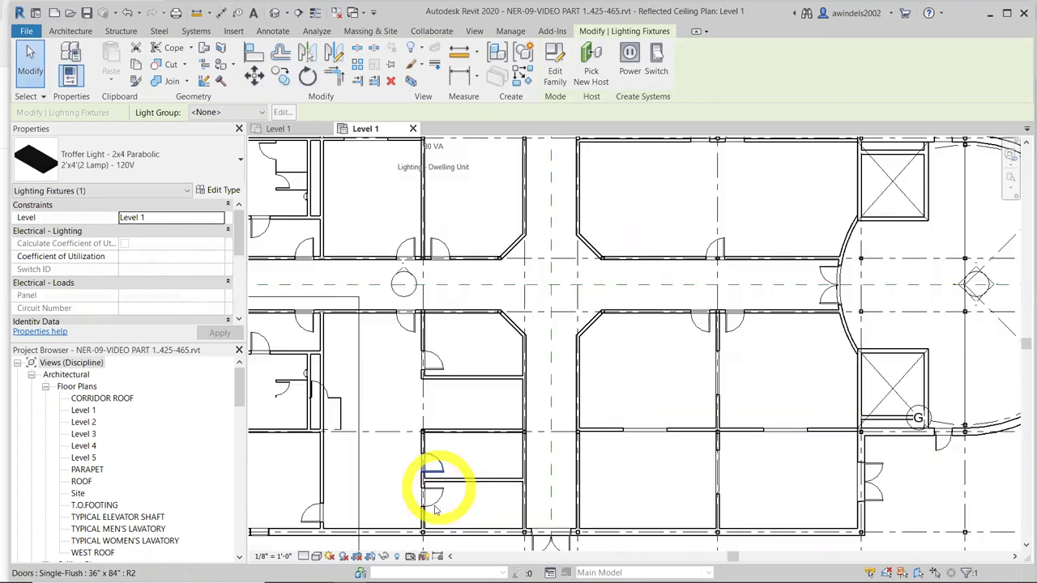
middle_drag(528, 435, 597, 300)
key(Escape)
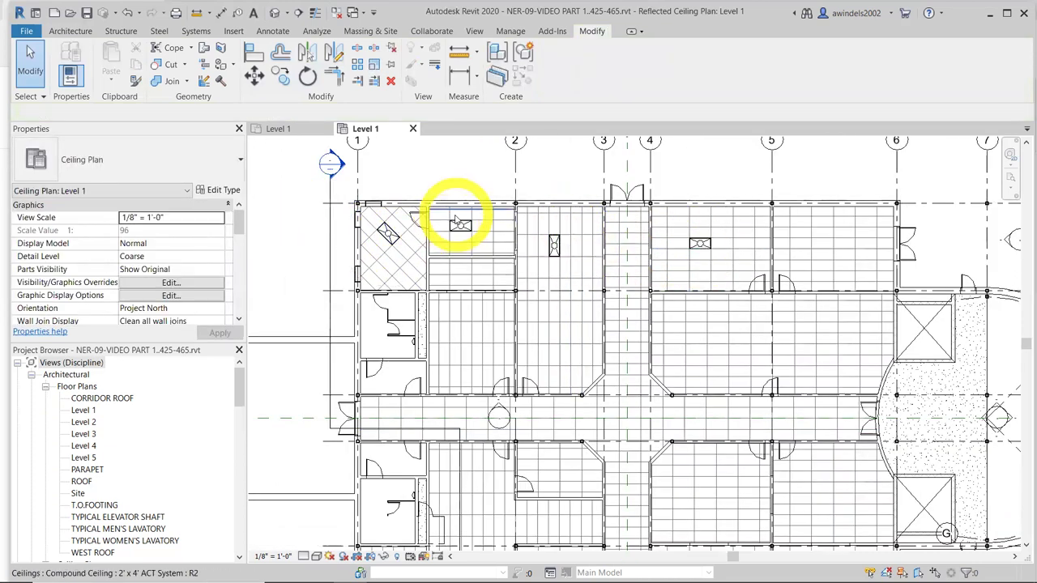
Abandon a copy of the troffer, then close the Level 1 ceiling and floor plan views
click(555, 247)
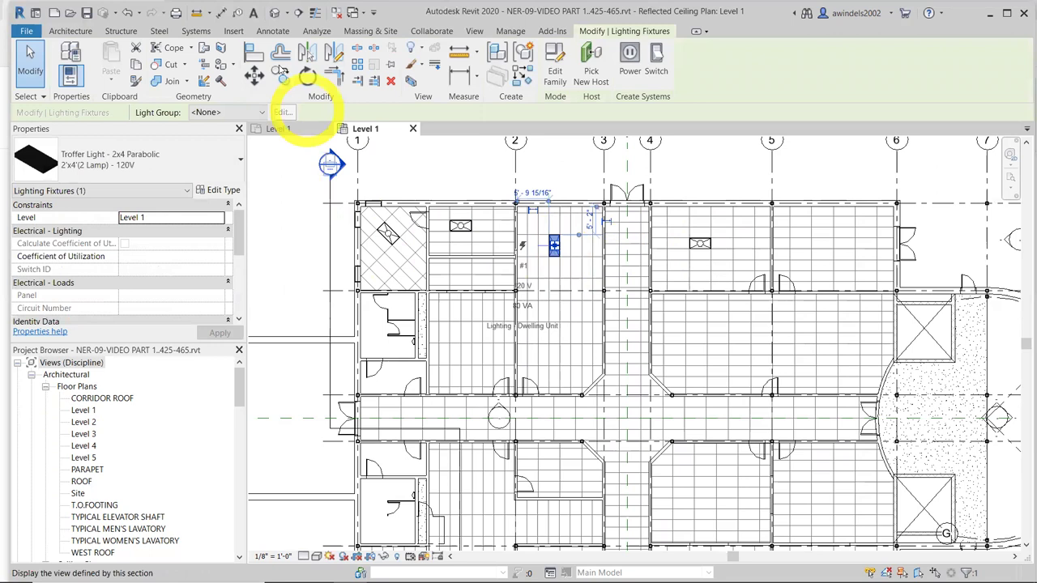
click(280, 75)
key(Escape)
key(Escape)
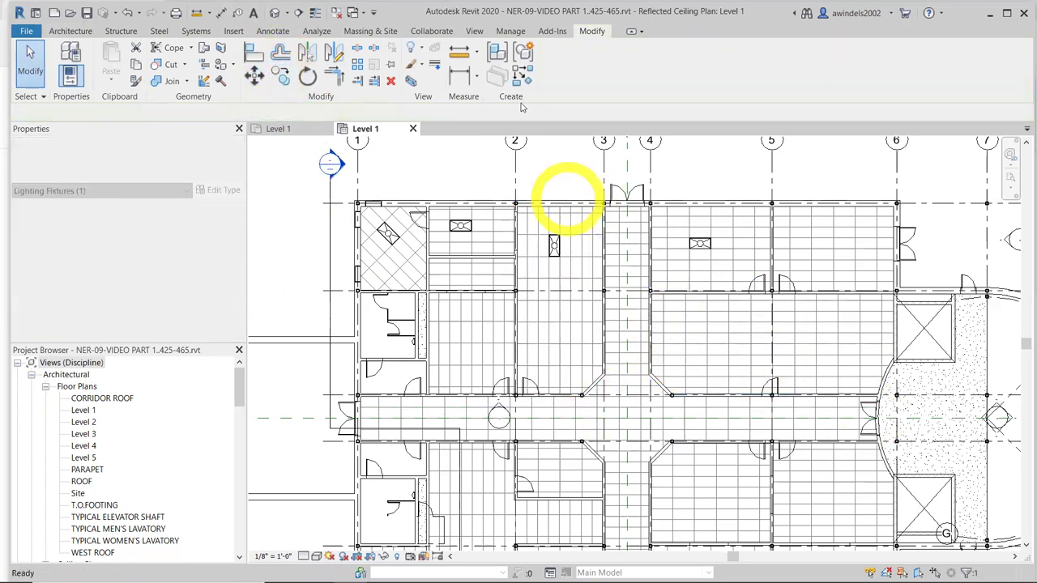
click(413, 130)
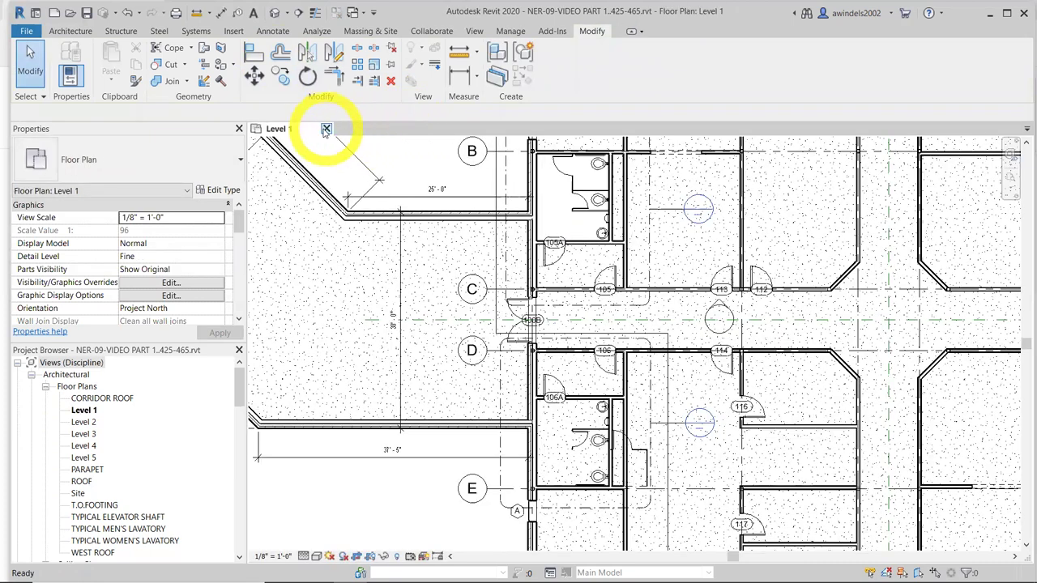
click(325, 130)
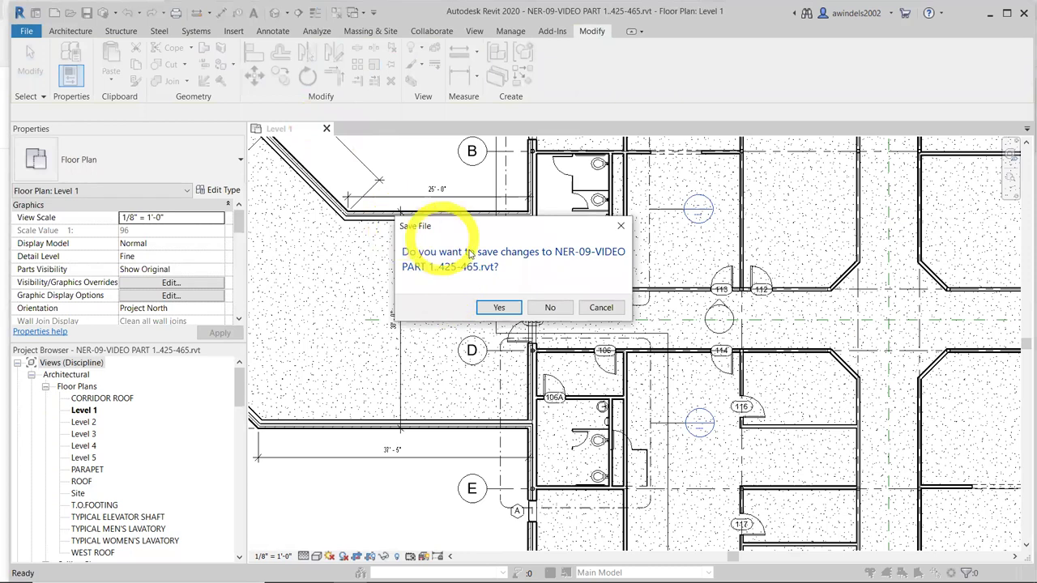
Save changes to NER-09-VIDEO PART 1..425-465.rvt; the first Open dialog is cancelled
click(503, 308)
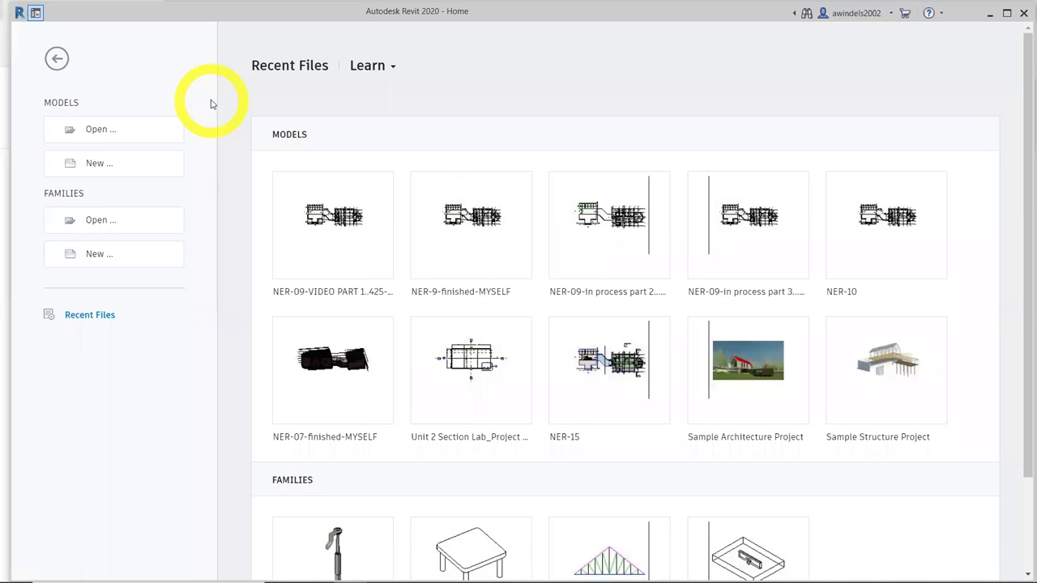
click(124, 128)
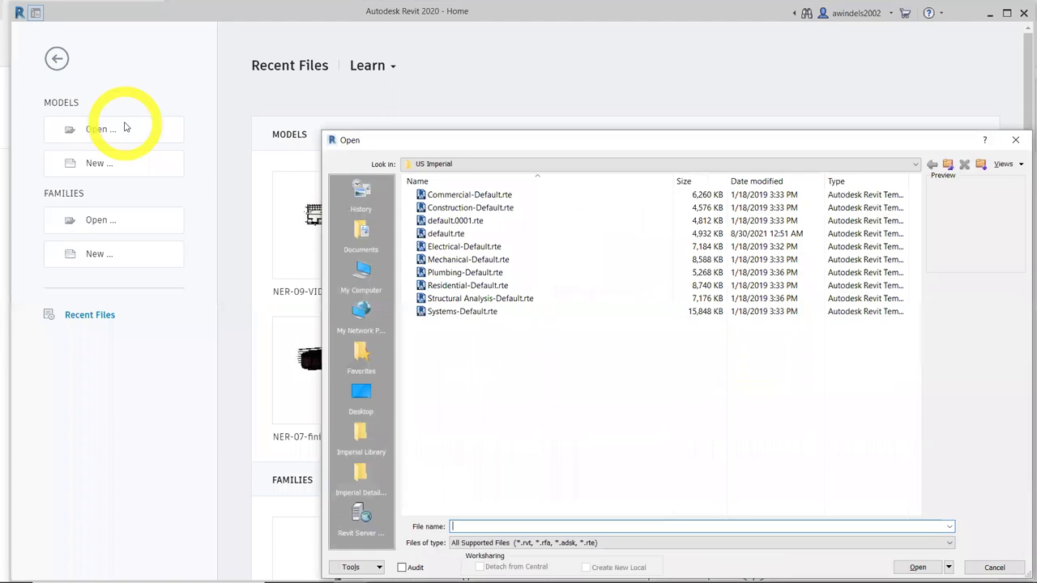
key(BackSpace)
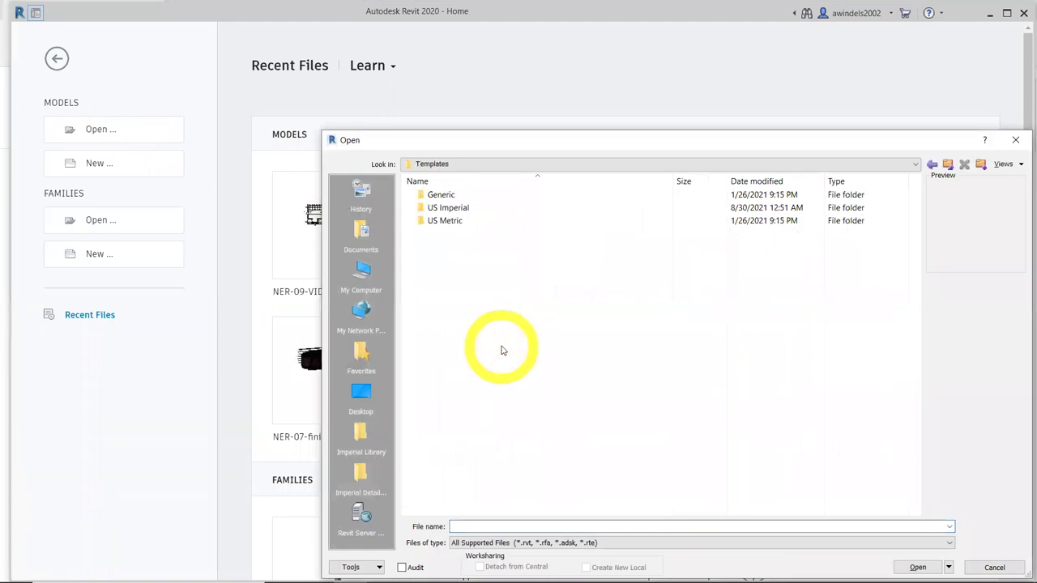
key(Escape)
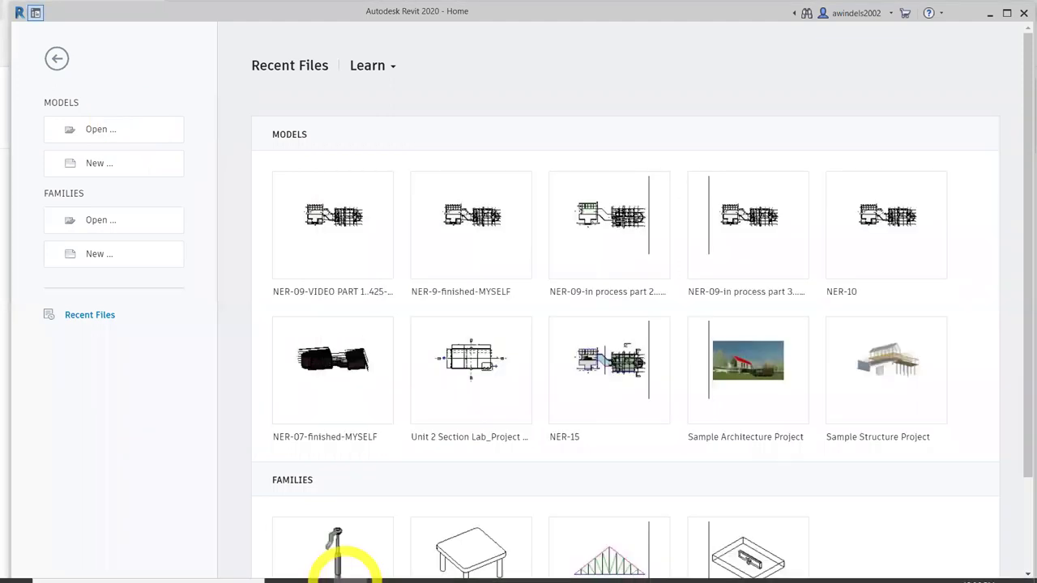
Open NER-09-VIDEO PART 2 start..pg 466.rvt from Chapter-9 > 3_in process_with class_video series
click(306, 567)
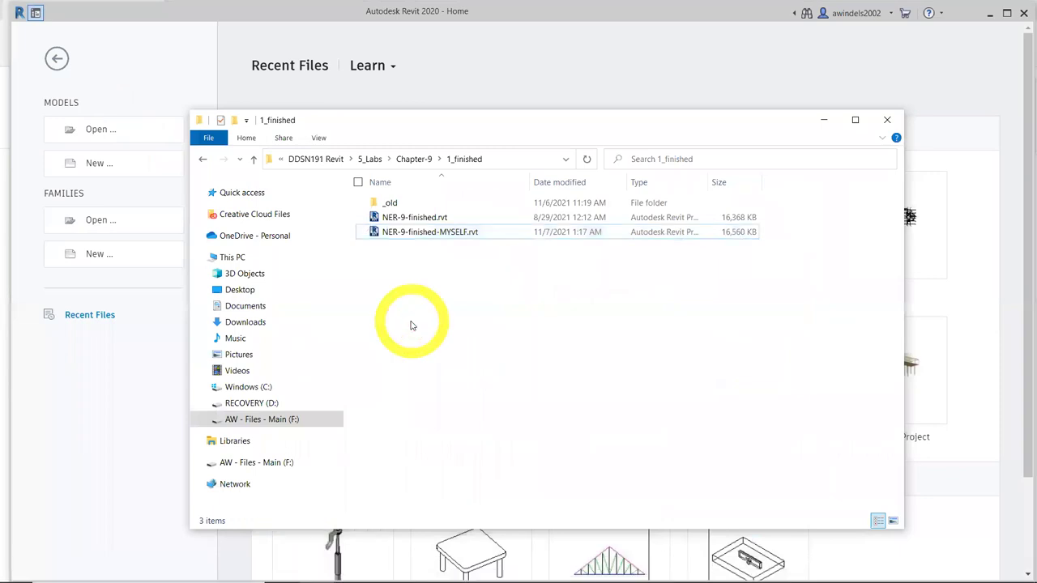
key(BackSpace)
double_click(428, 248)
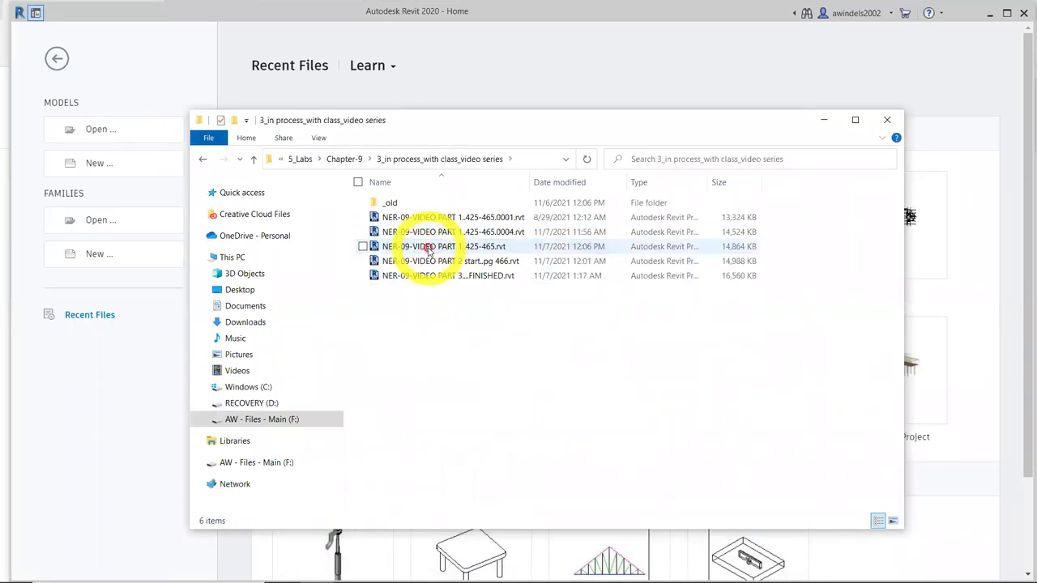
key(BackSpace)
double_click(436, 247)
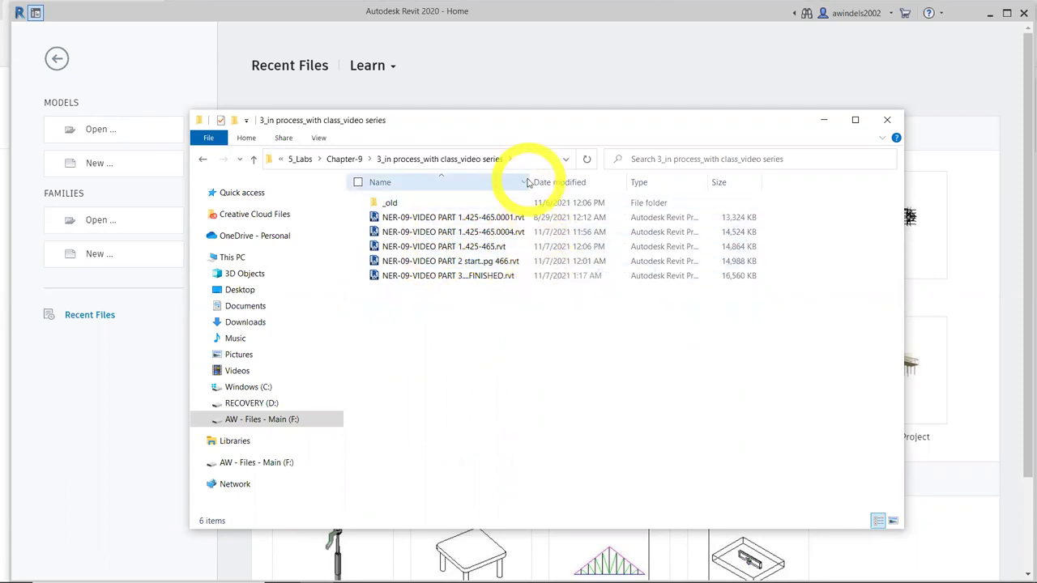
drag(531, 180, 578, 183)
double_click(490, 261)
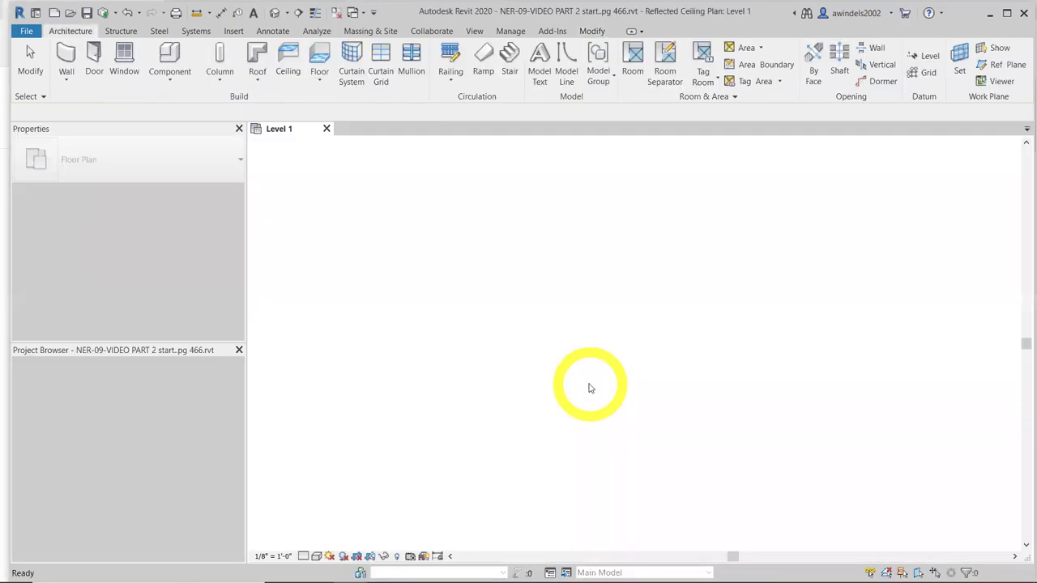
Load the Sconce Light - Uplight family, keeping the project's existing version instead of overwriting
scroll(798, 361, up, 3)
middle_drag(849, 369, 593, 362)
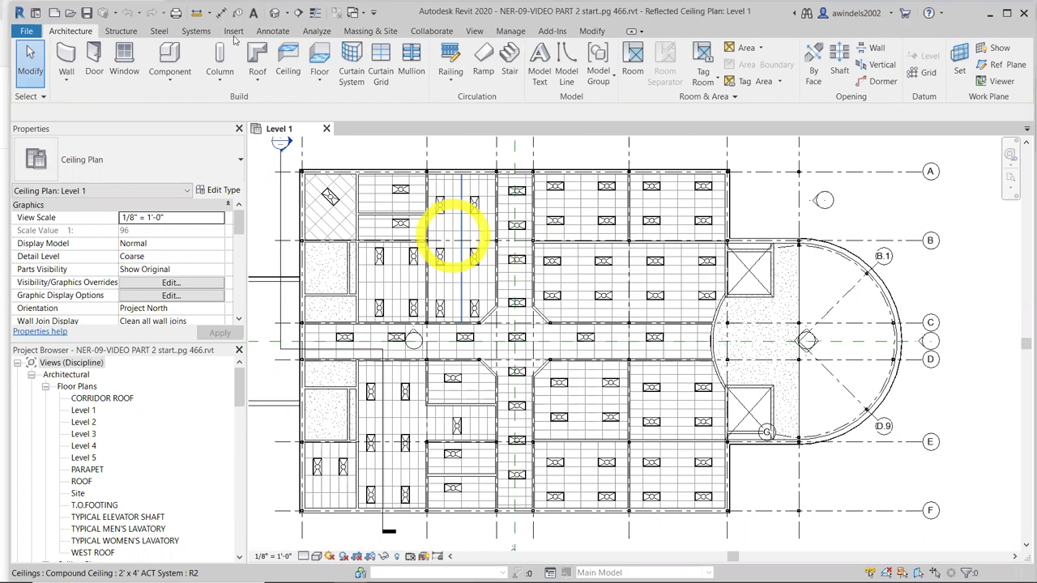
scroll(500, 83, down, 4)
click(562, 55)
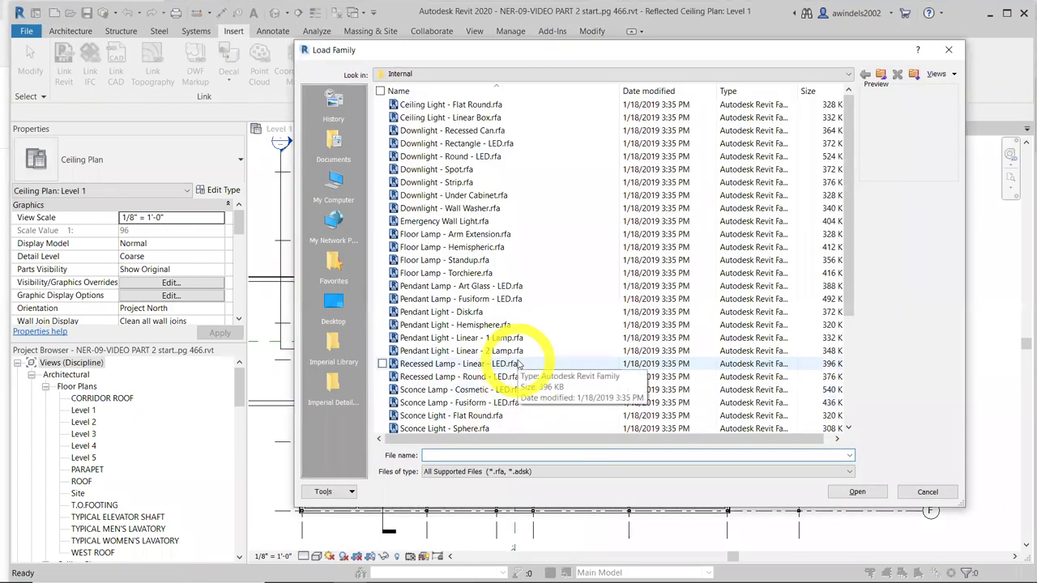
click(519, 365)
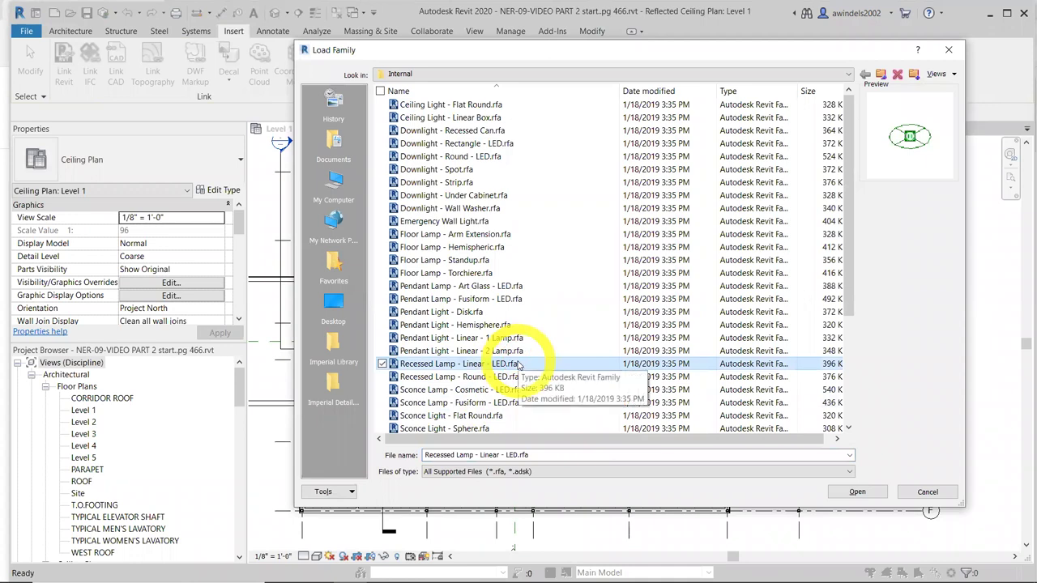
key(Down)
key(Down)
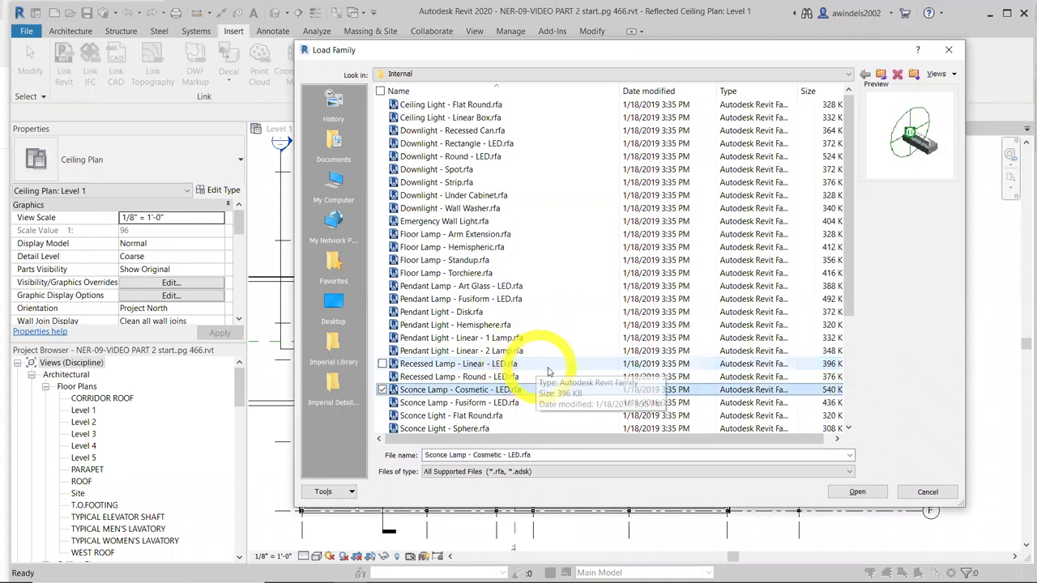
scroll(474, 290, down, 4)
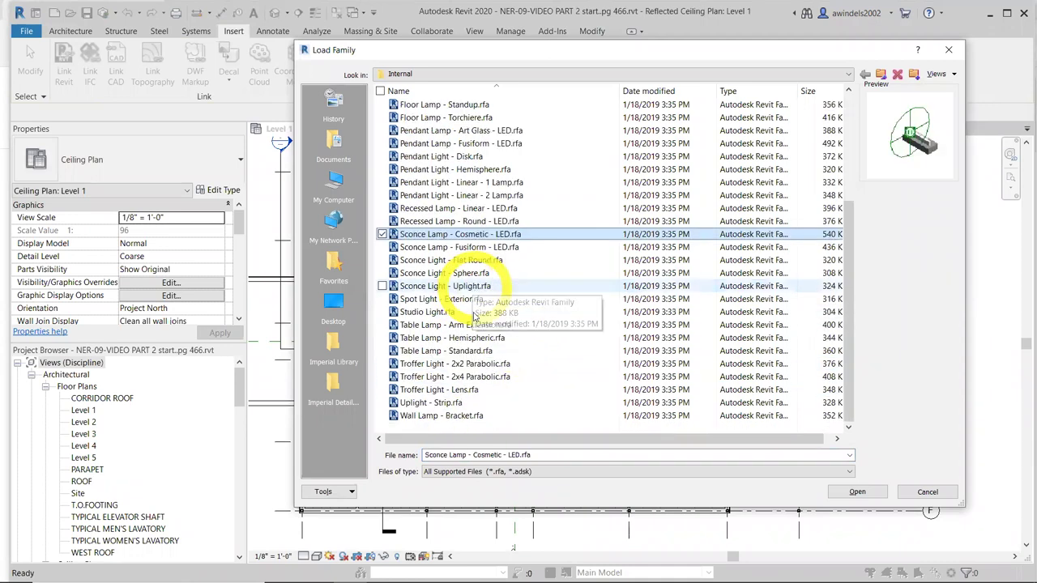
click(485, 288)
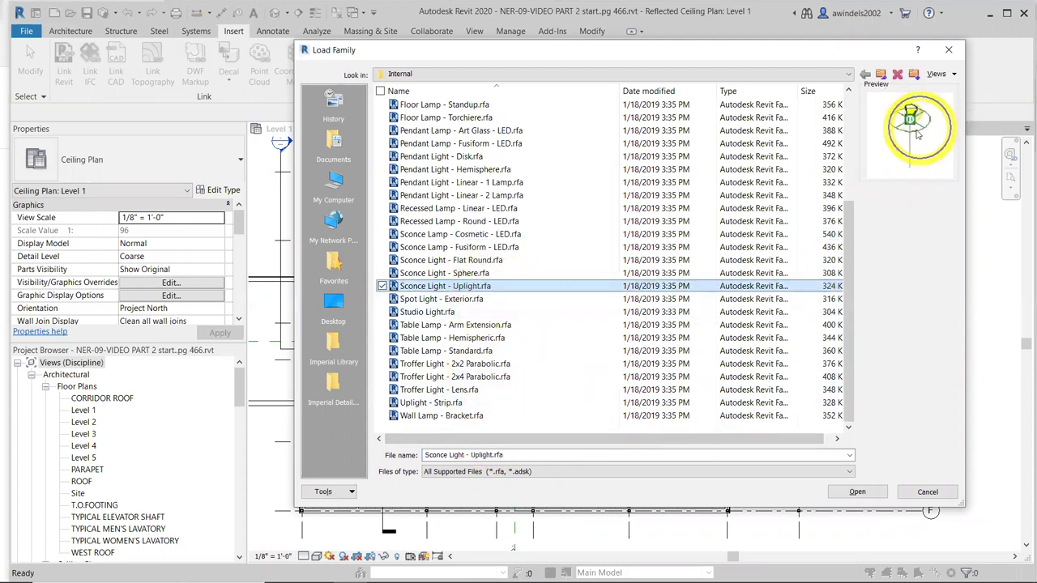
click(867, 492)
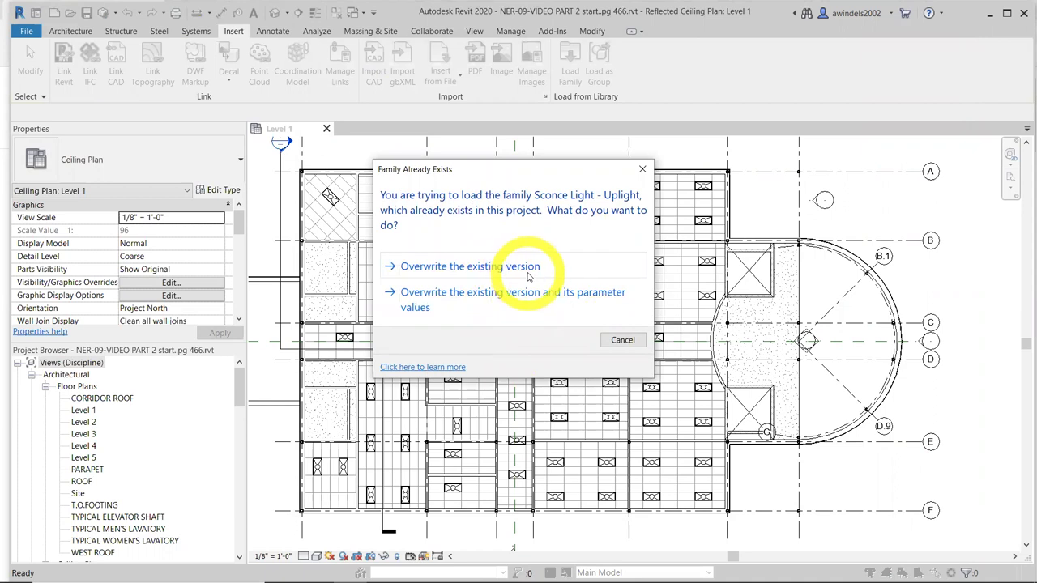
click(642, 169)
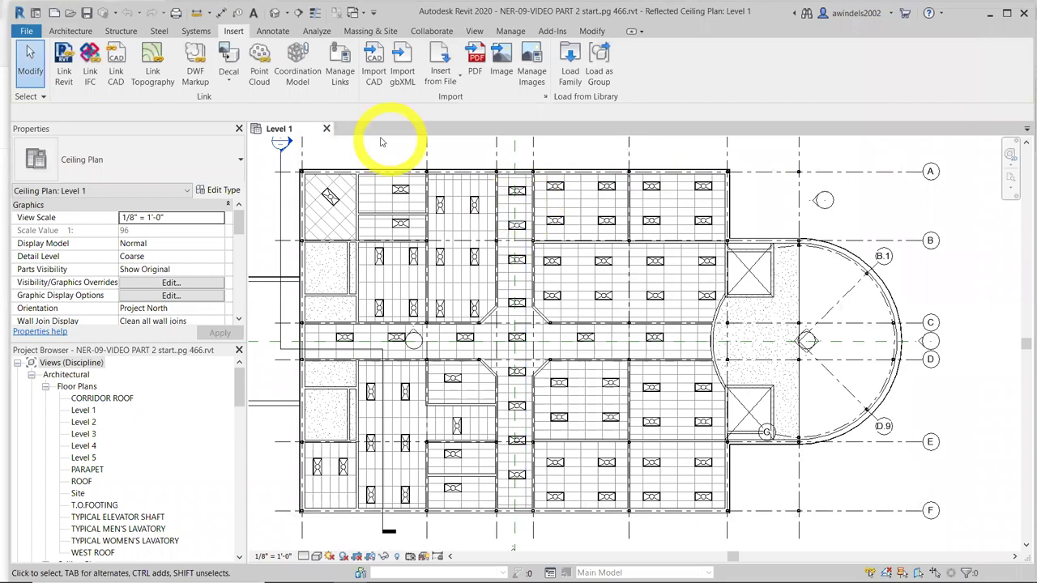
Open the Level 1 floor plan and inspect the corridor sconces near grids C-D and room 105
click(71, 31)
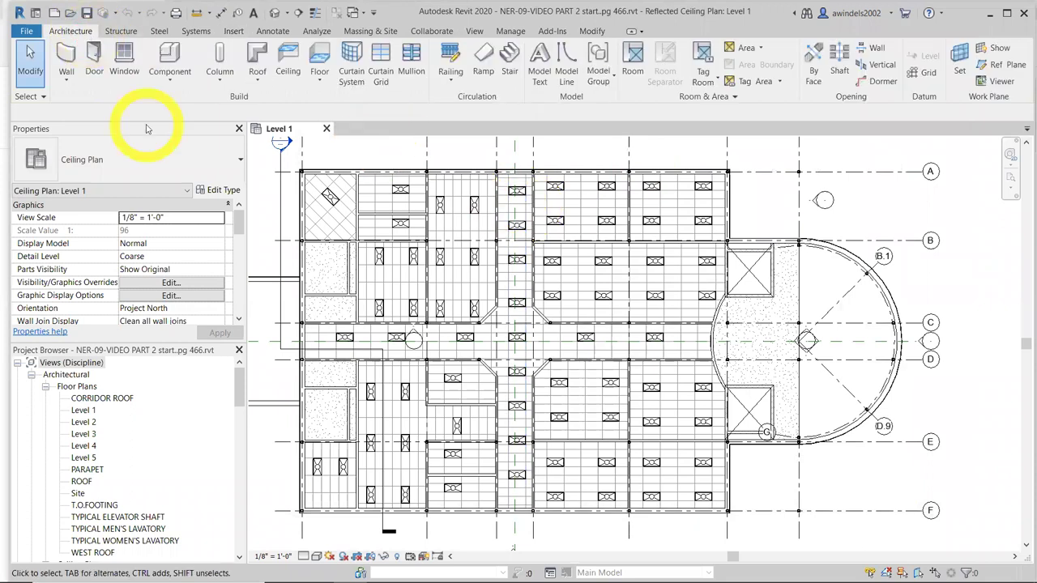
click(81, 410)
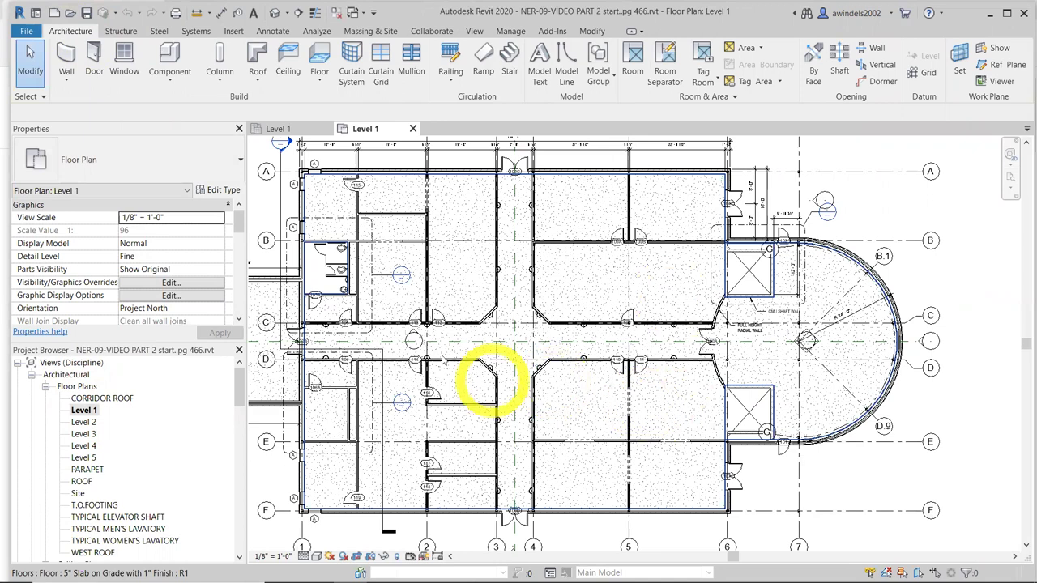
scroll(491, 379, up, 3)
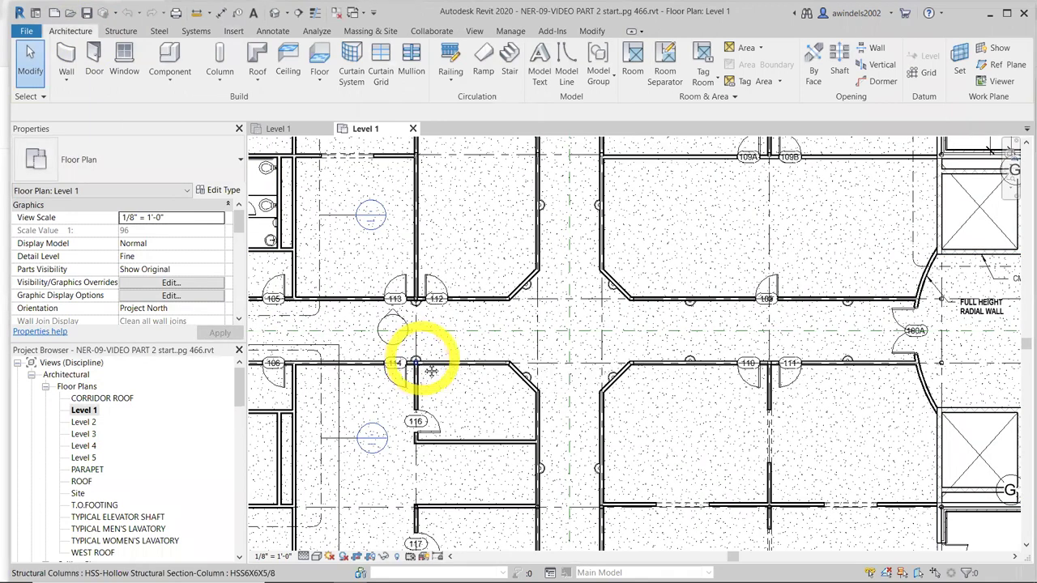
middle_drag(431, 371, 615, 393)
scroll(424, 332, up, 2)
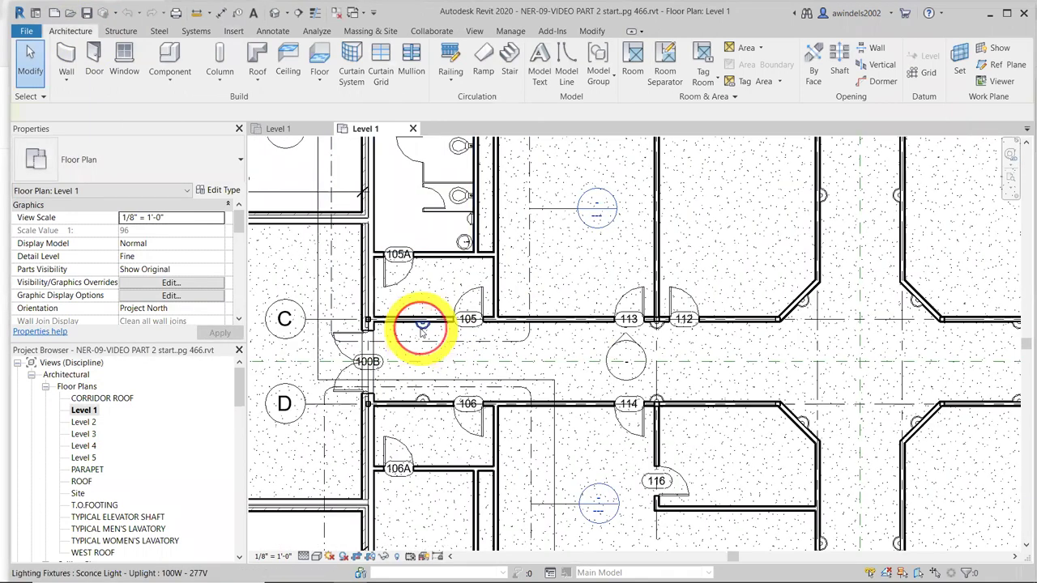
click(421, 324)
click(456, 366)
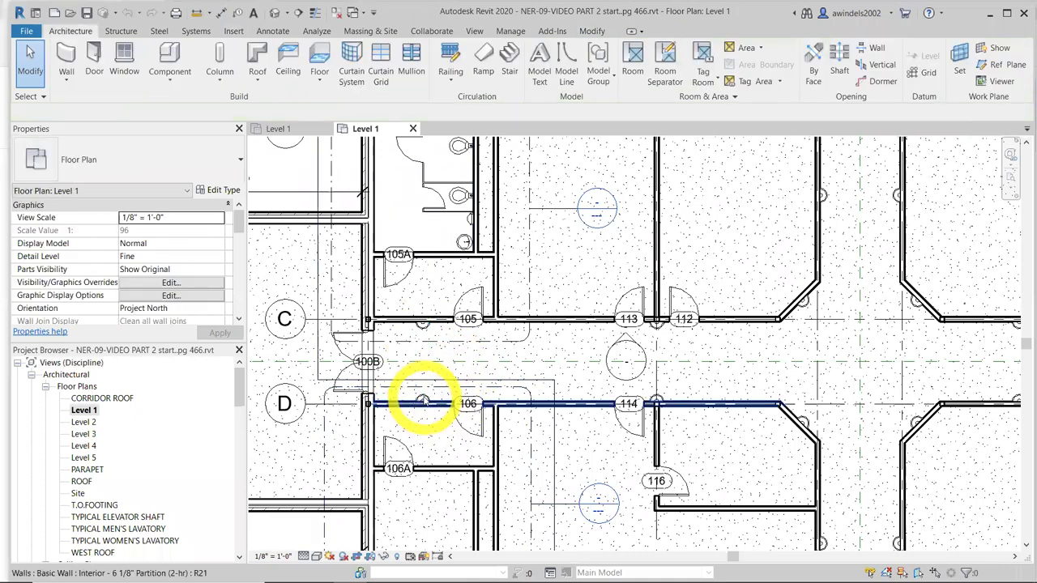
click(799, 440)
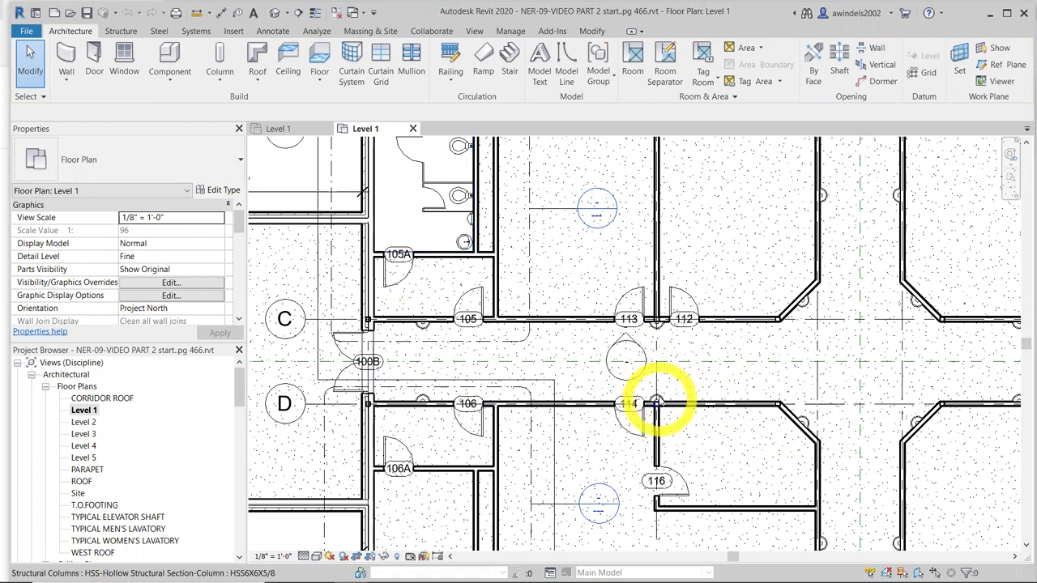
Inspect the angled wall near room 112 and select its three sconce lights
click(800, 301)
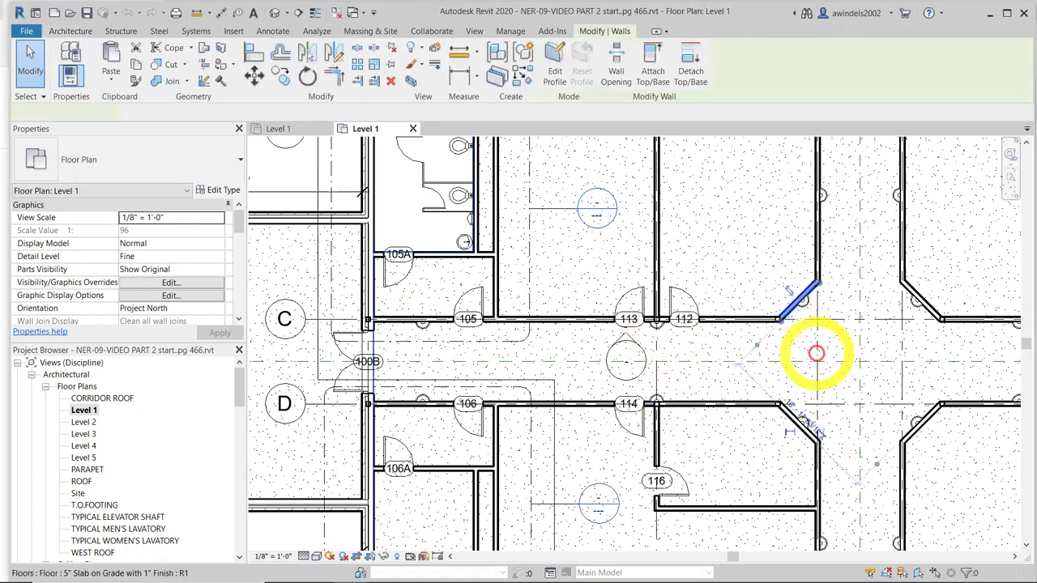
click(921, 377)
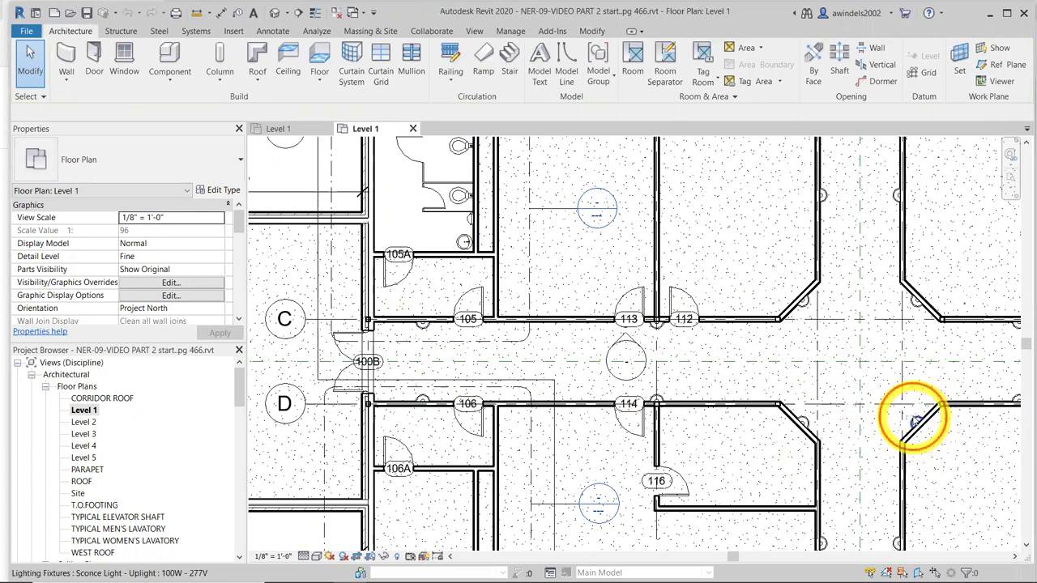
click(914, 419)
ctrl+click(914, 301)
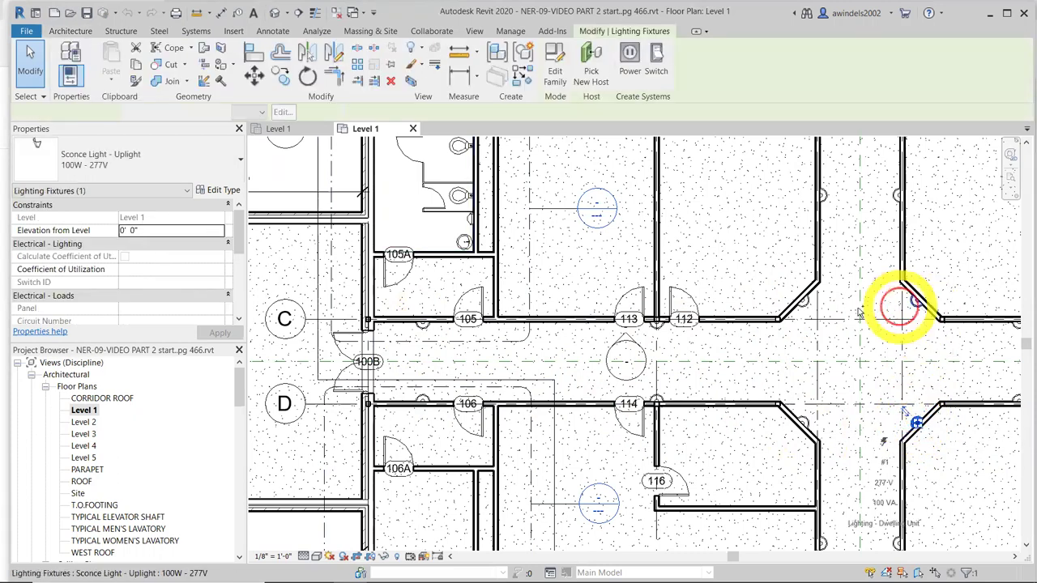
ctrl+click(802, 302)
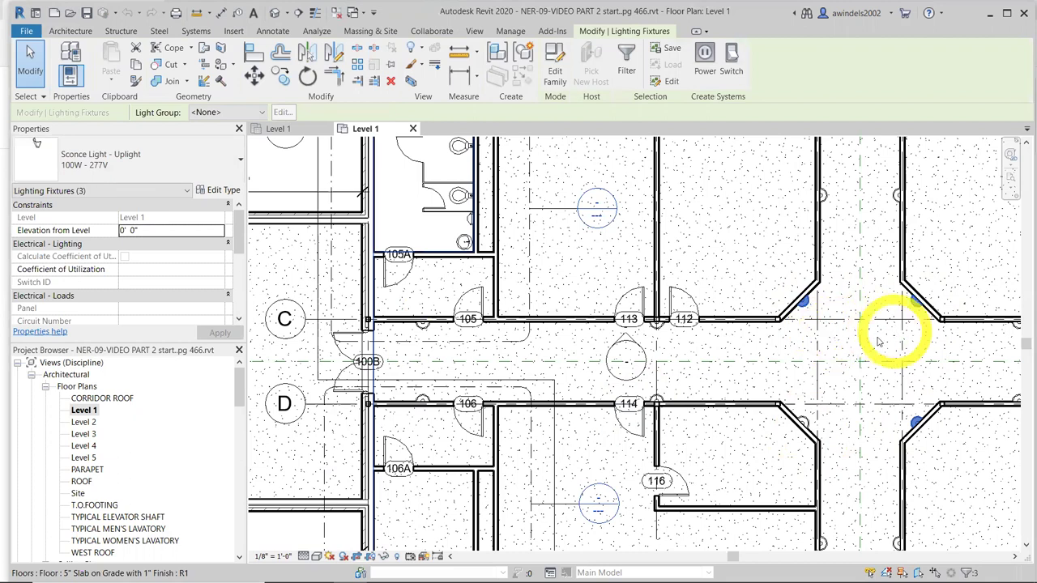
scroll(880, 342, down, 4)
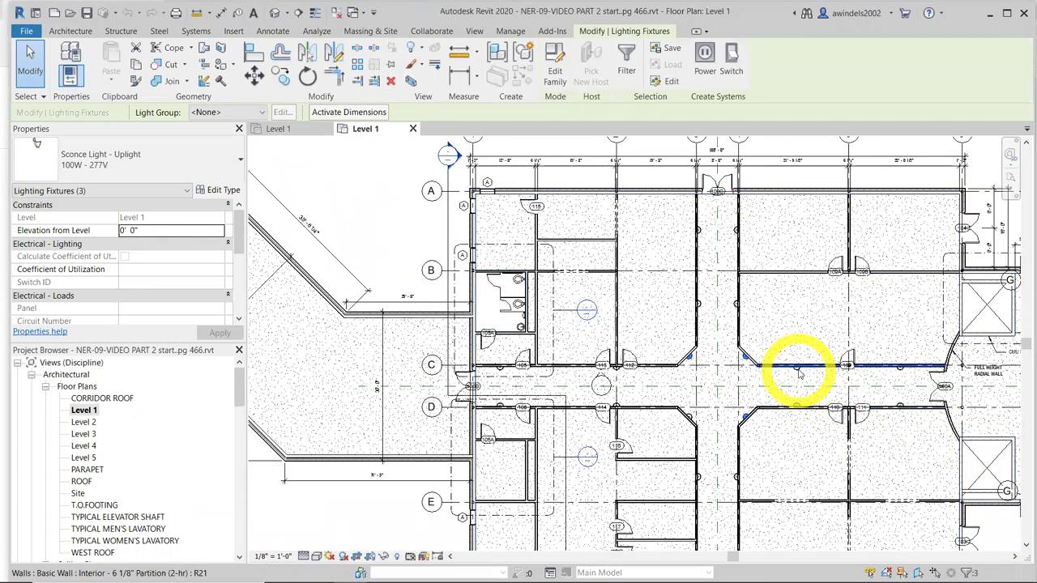
Place Sconce Light - Uplight 100W - 277V fixtures on the angled wall above grid C and near grid B
key(Escape)
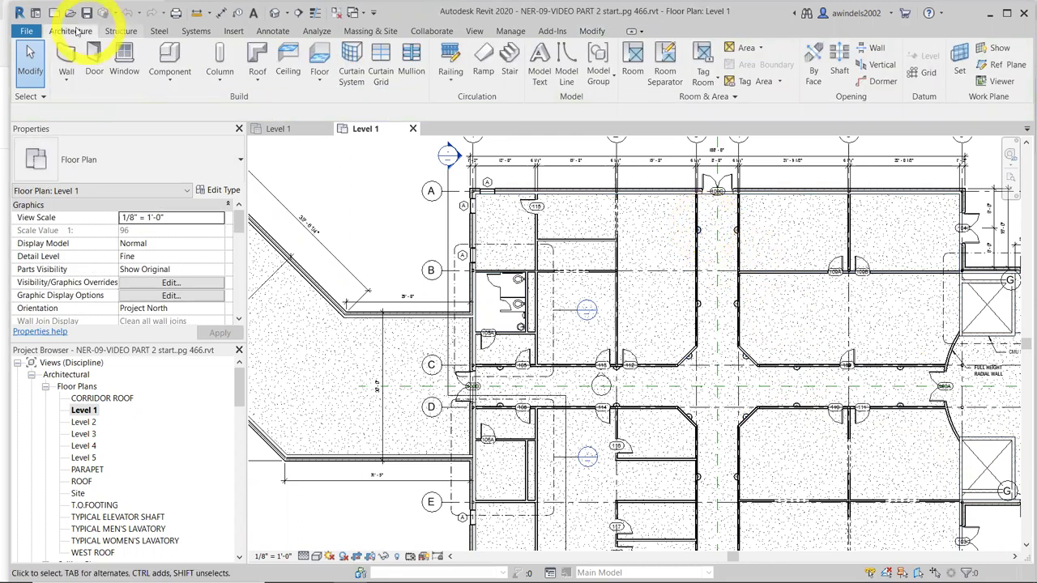
click(165, 55)
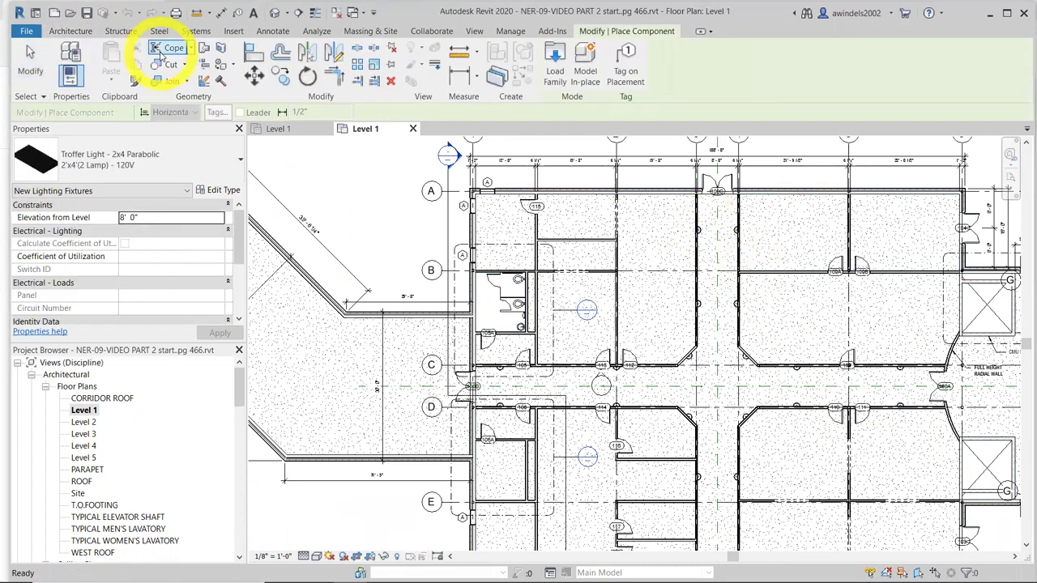
click(157, 162)
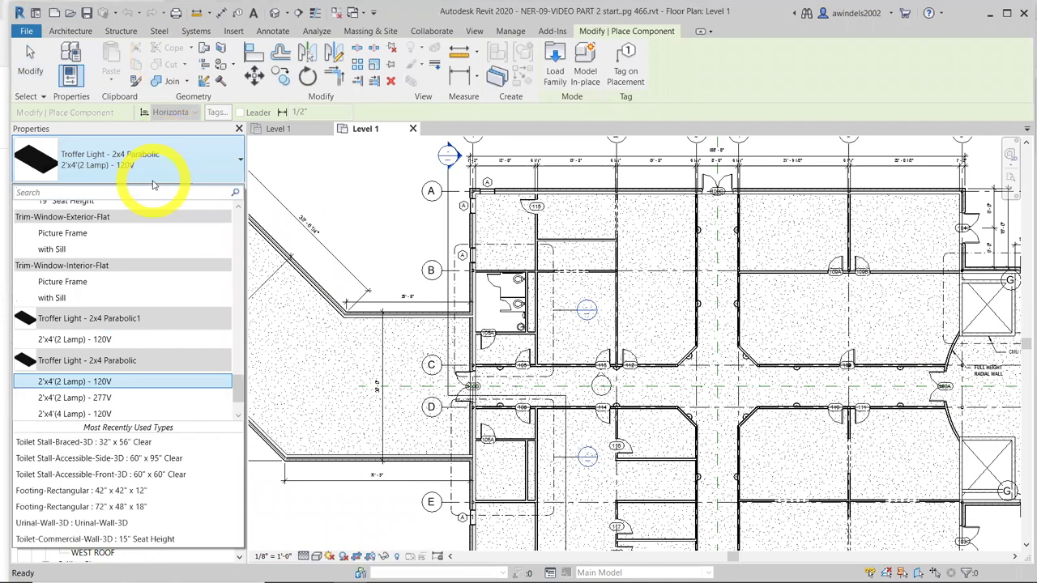
click(157, 167)
click(70, 31)
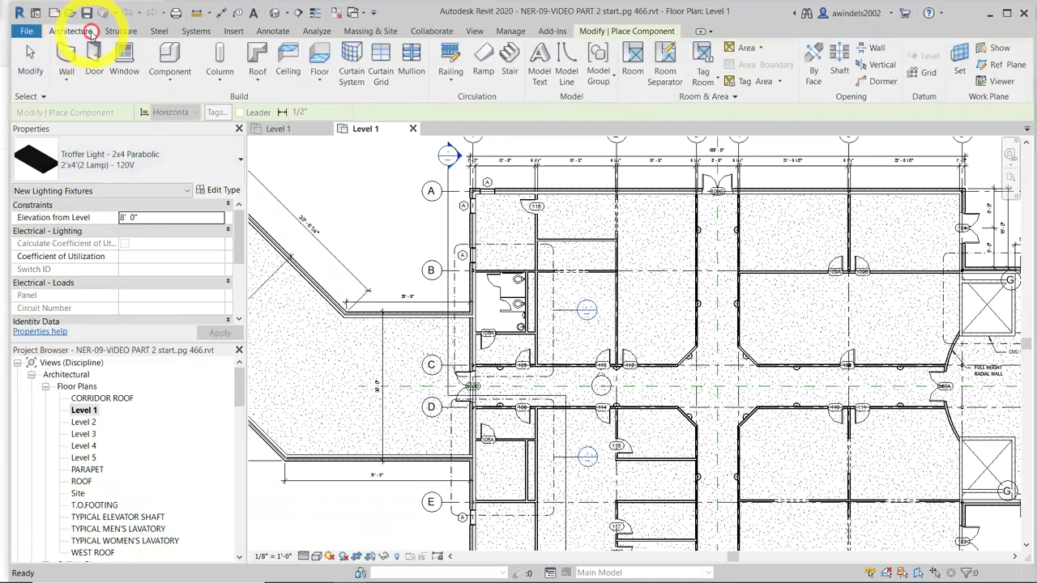
click(180, 50)
click(160, 145)
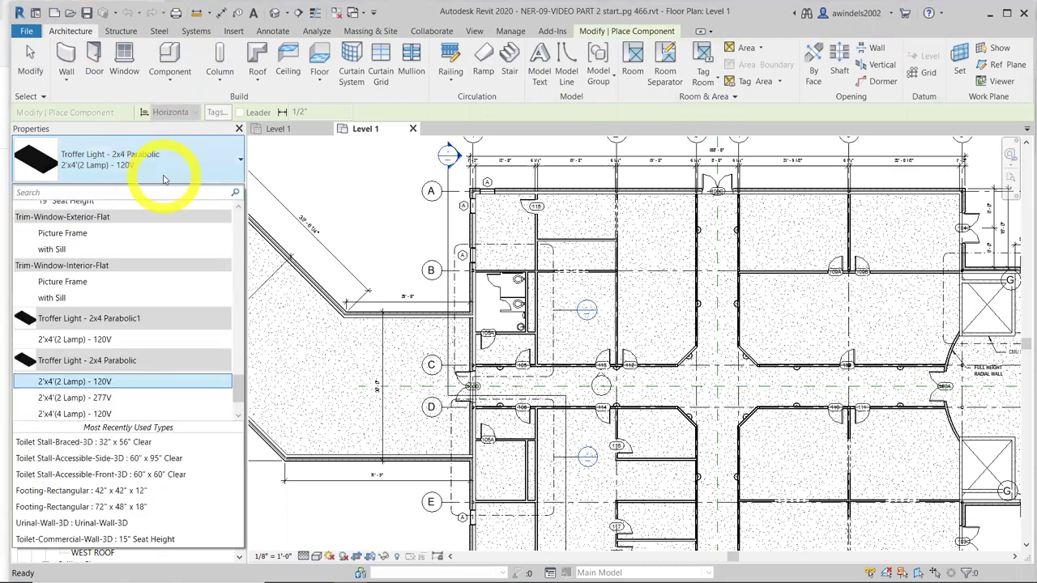
text(SC)
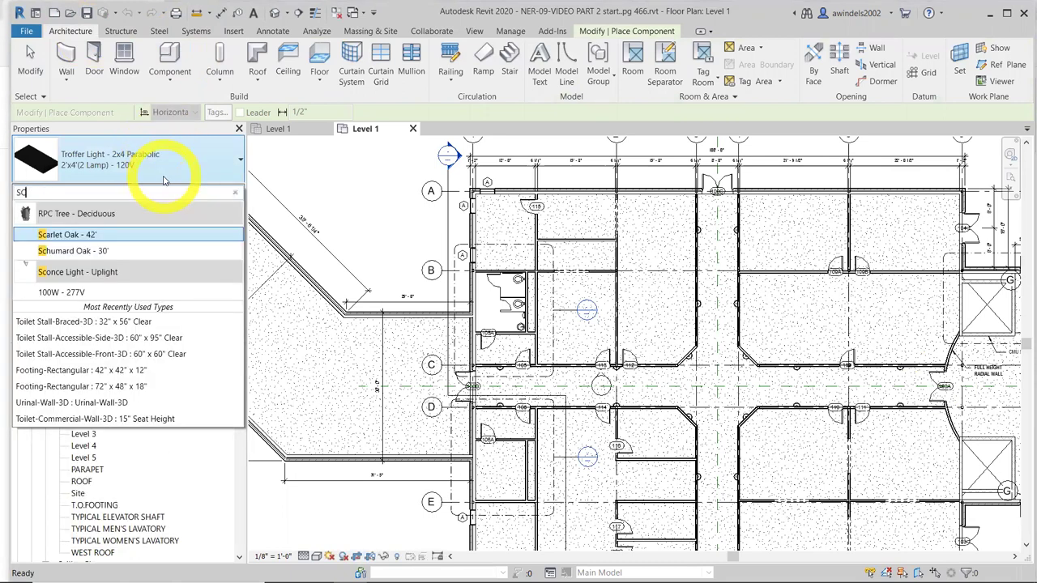
click(65, 293)
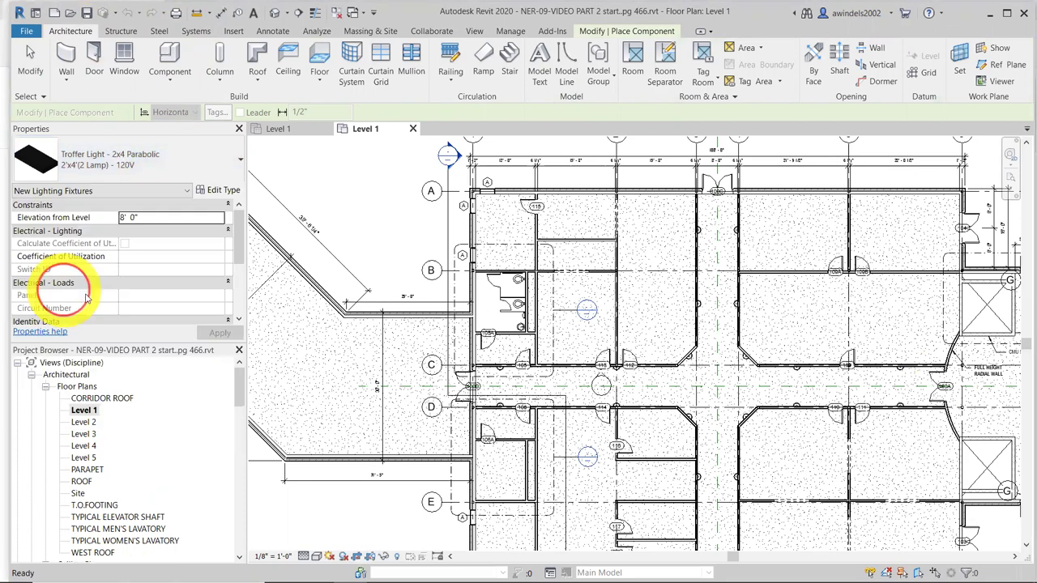
click(734, 327)
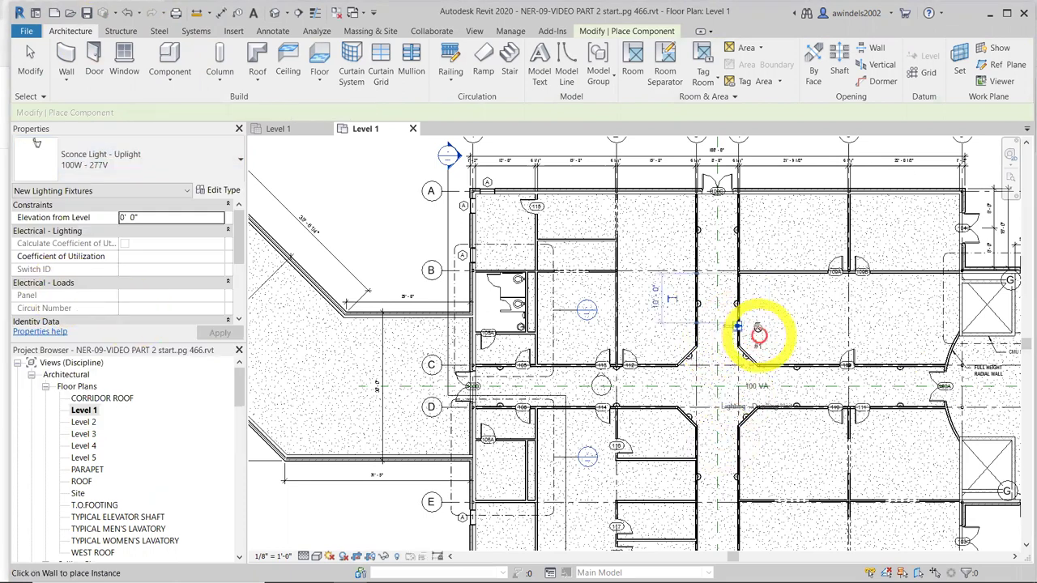
click(735, 259)
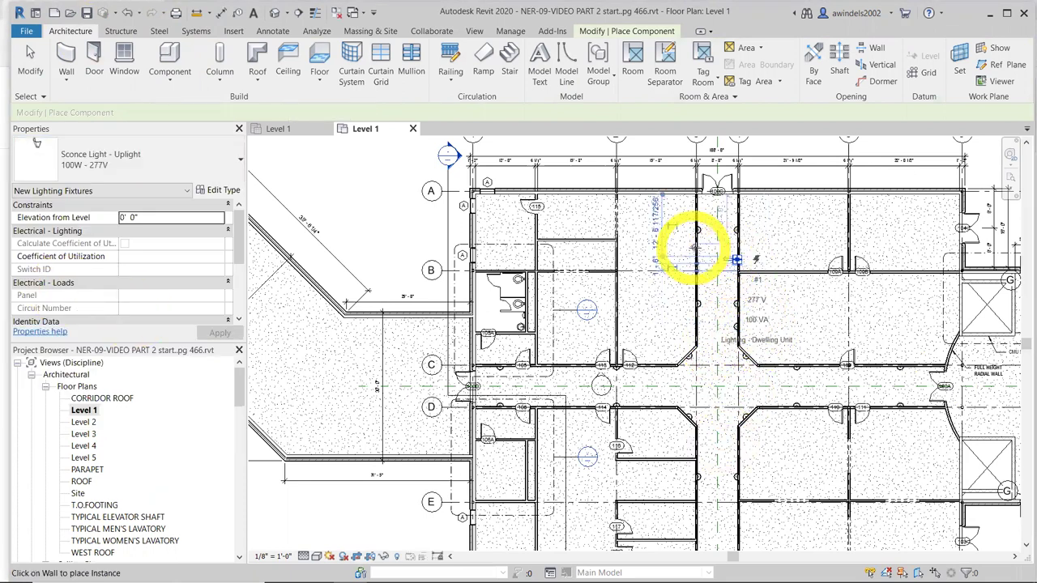
key(Escape)
key(Escape)
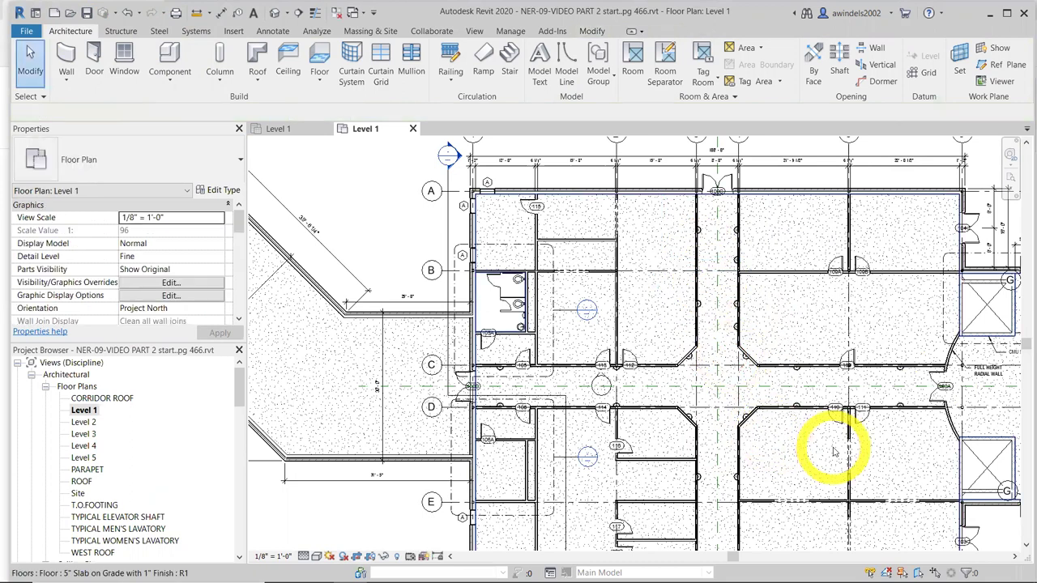
Open the EAST WING CORRIDOR PERSPECTIVE view from the 3D Views list
mouse_move(786, 328)
middle_down()
mouse_move(745, 313)
mouse_move(803, 336)
middle_up()
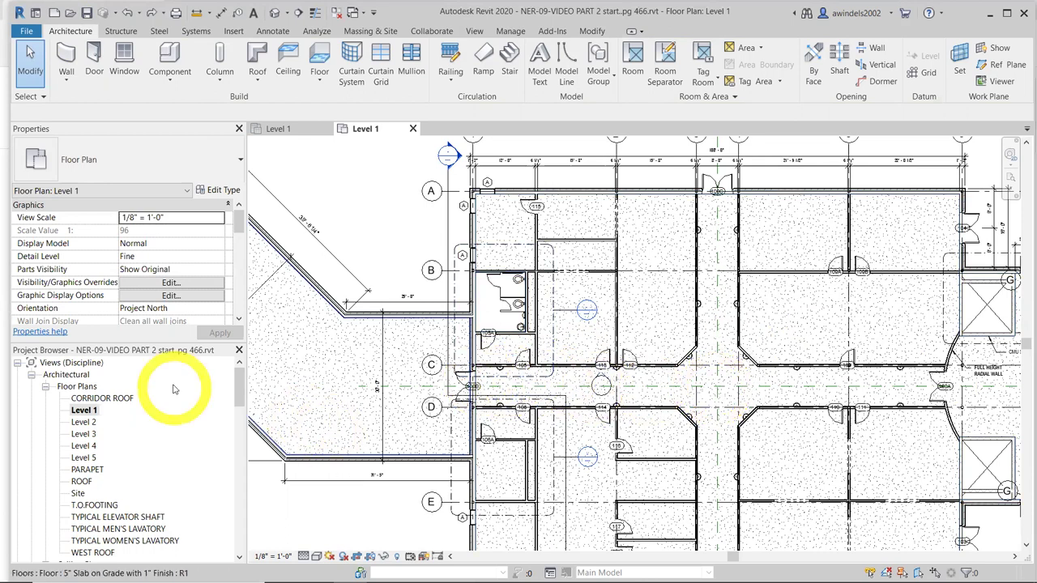
drag(235, 371, 235, 415)
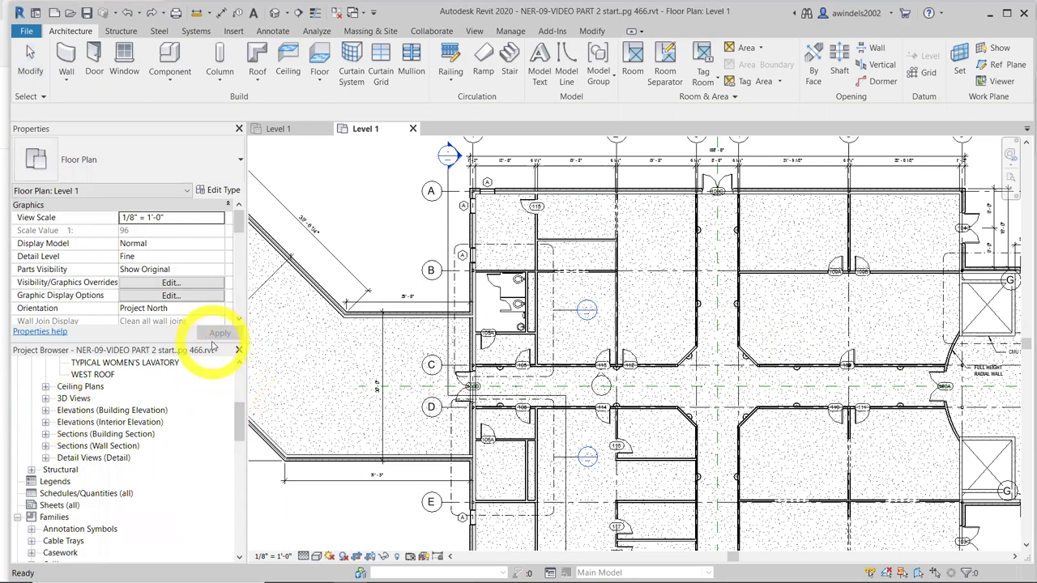
click(46, 398)
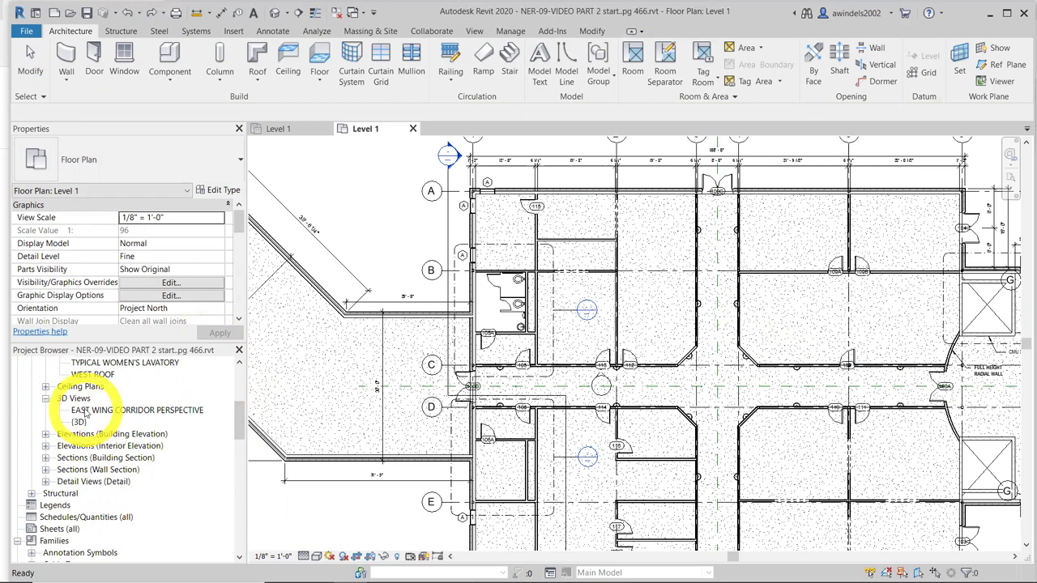
double_click(85, 412)
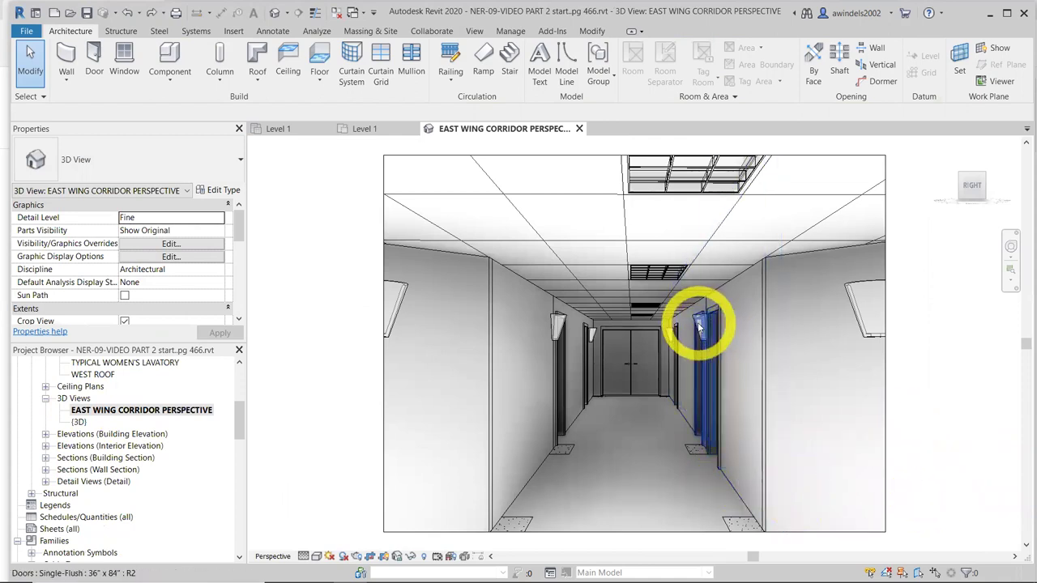
Inspect a corridor sconce and the troffer light, then call up Visibility/Graphic Overrides with VV
click(567, 324)
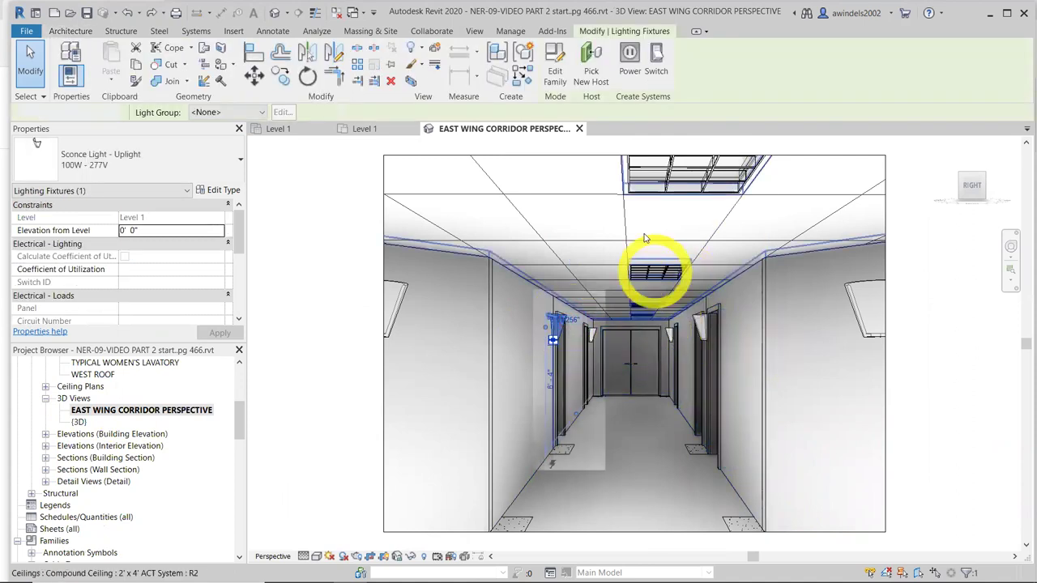
key(Escape)
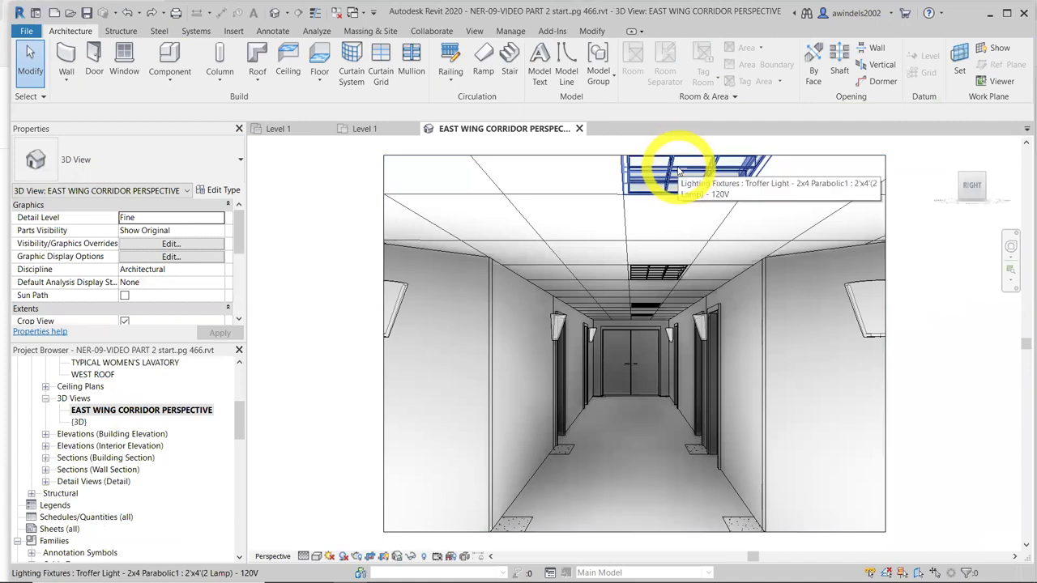
click(680, 170)
click(660, 545)
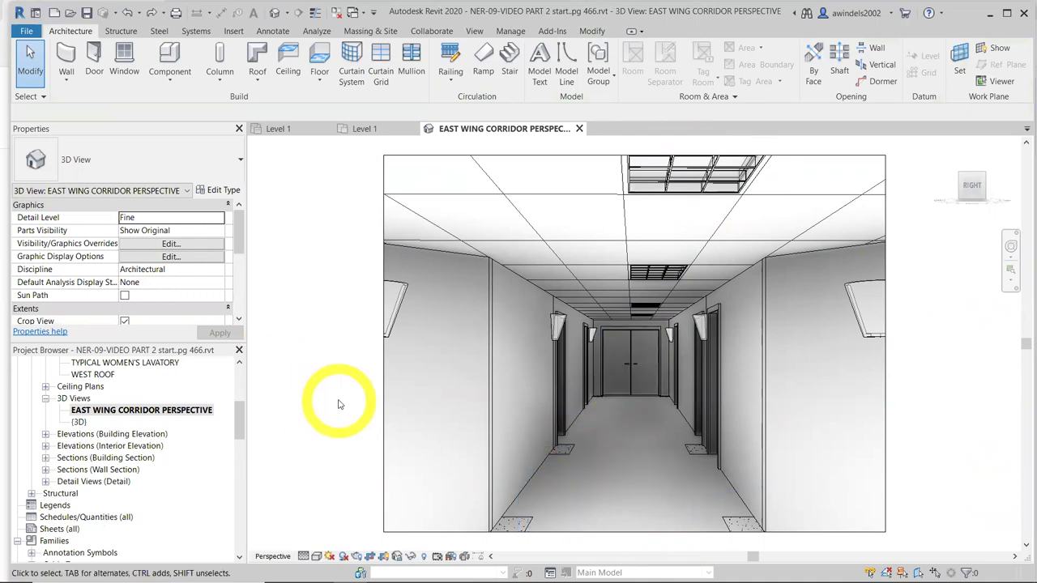
key(v)
key(v)
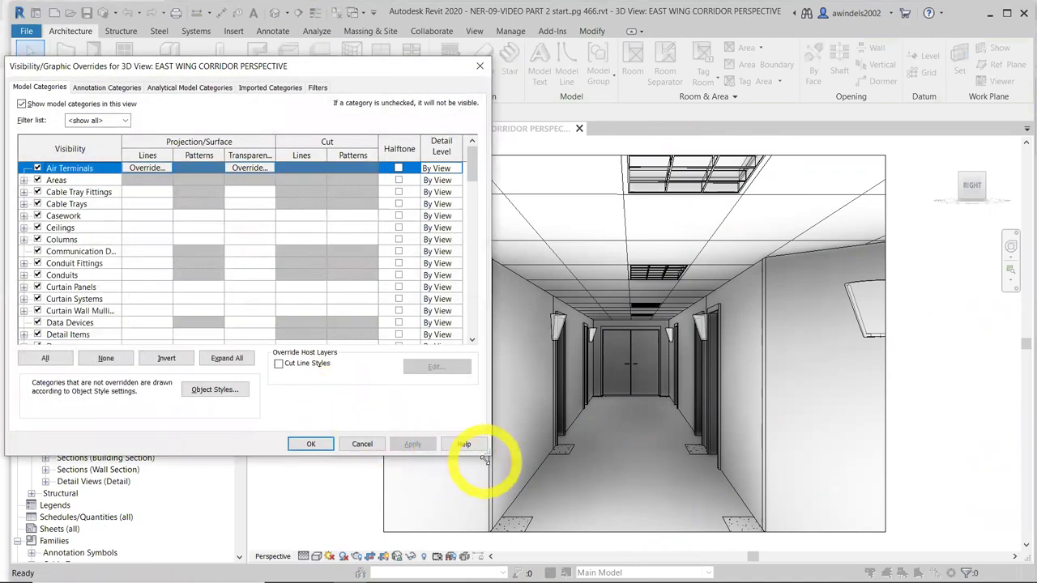
Turn off the Structural Columns category in this view's Visibility/Graphic Overrides
drag(490, 457, 560, 499)
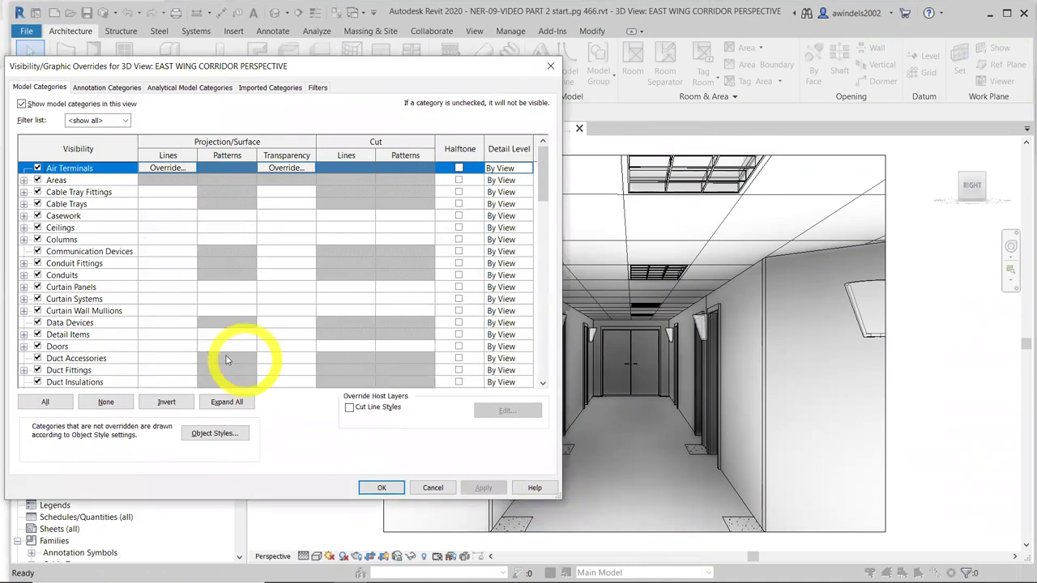
scroll(156, 270, down, 1)
scroll(88, 292, down, 13)
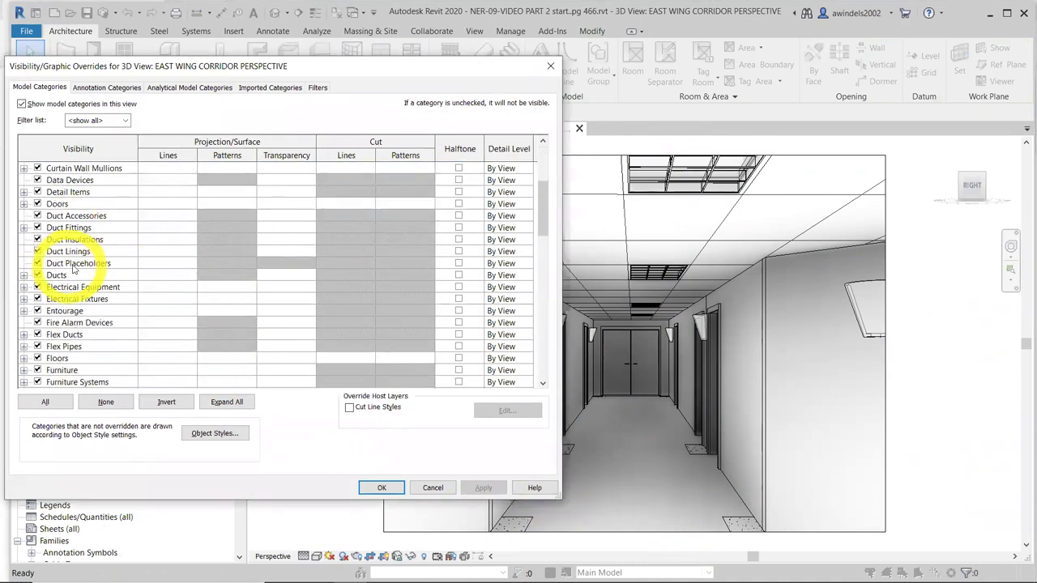
scroll(87, 296, down, 4)
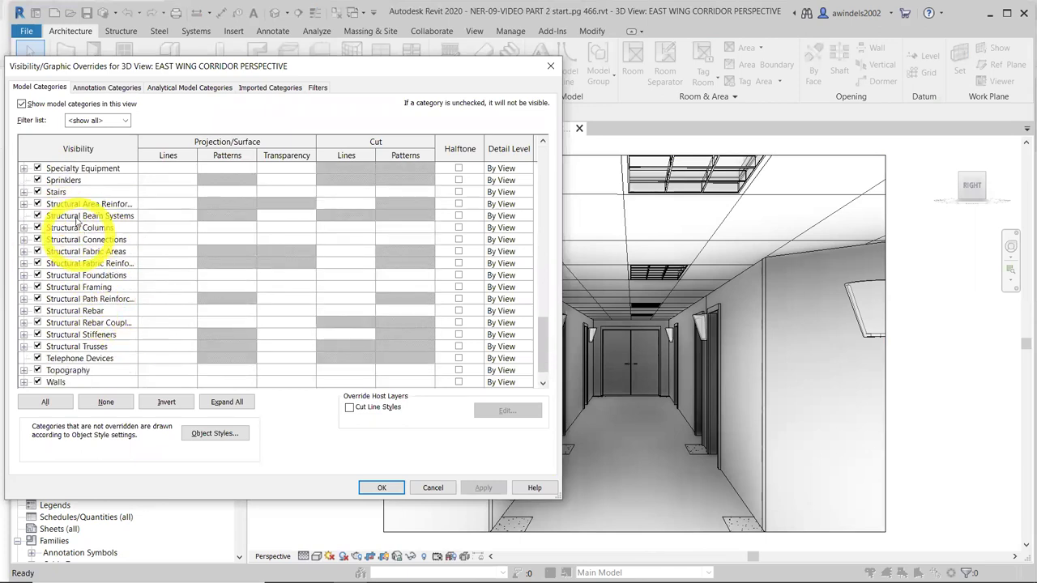
click(38, 228)
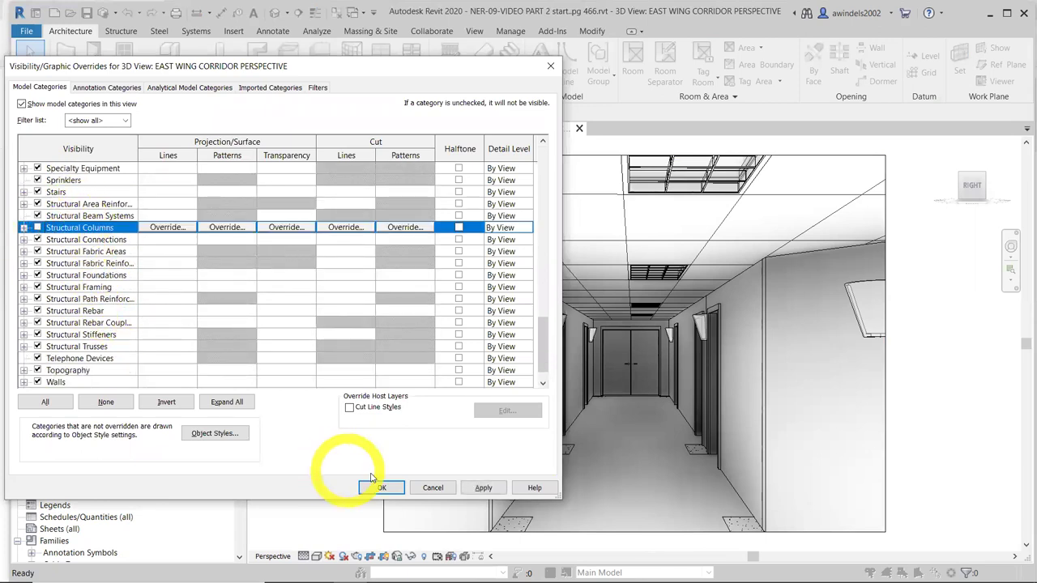
click(497, 492)
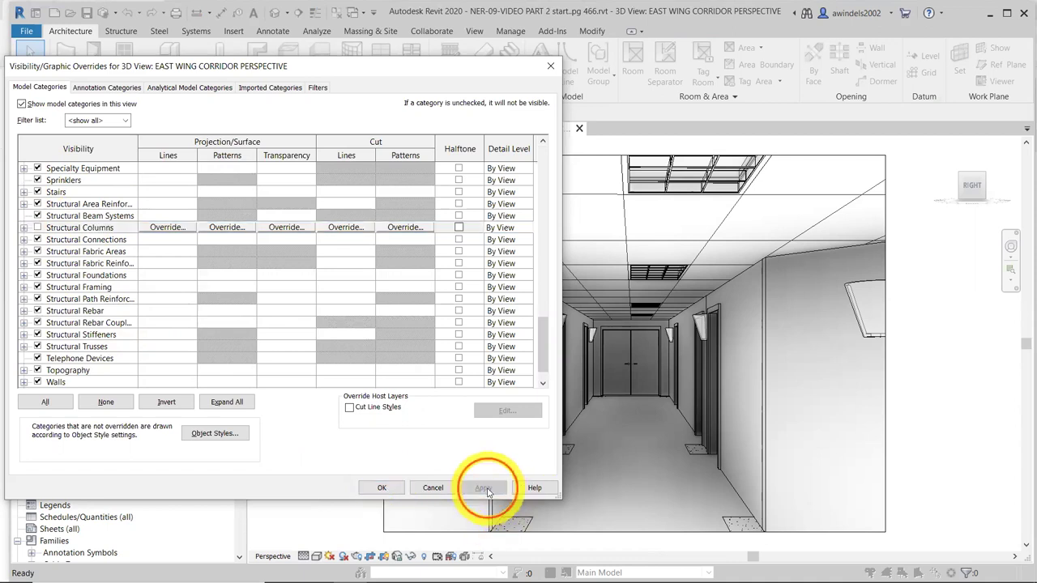
click(382, 487)
Zoom around the corridor perspective, then close the 3D view
scroll(684, 485, up, 3)
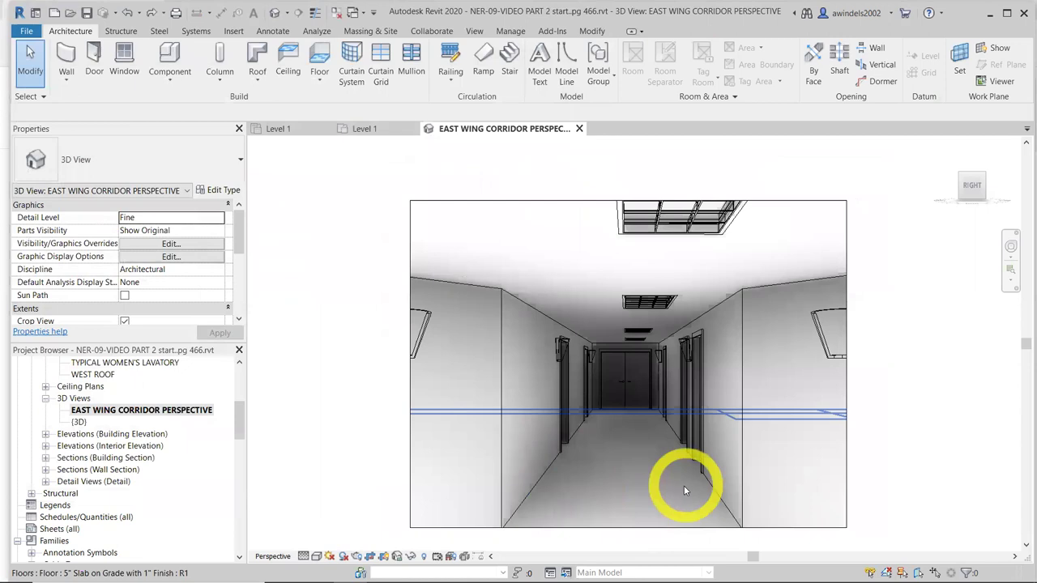
scroll(787, 370, down, 5)
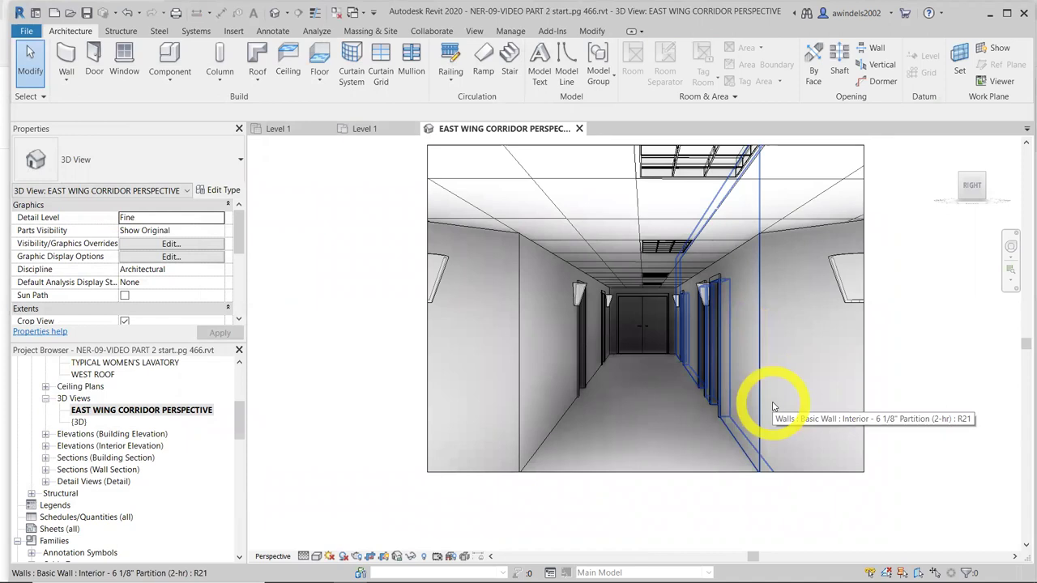
scroll(780, 403, up, 4)
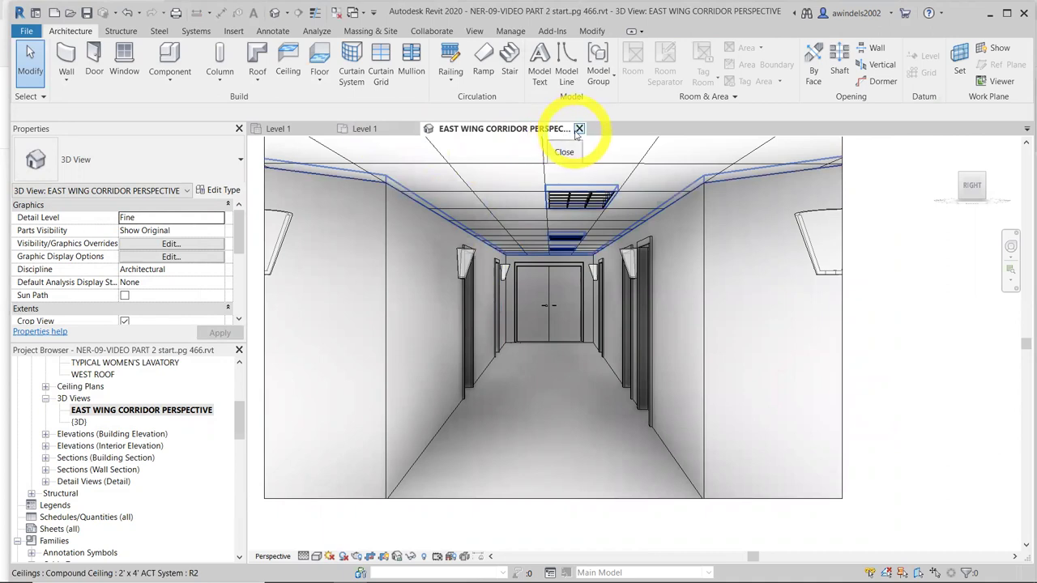
click(578, 129)
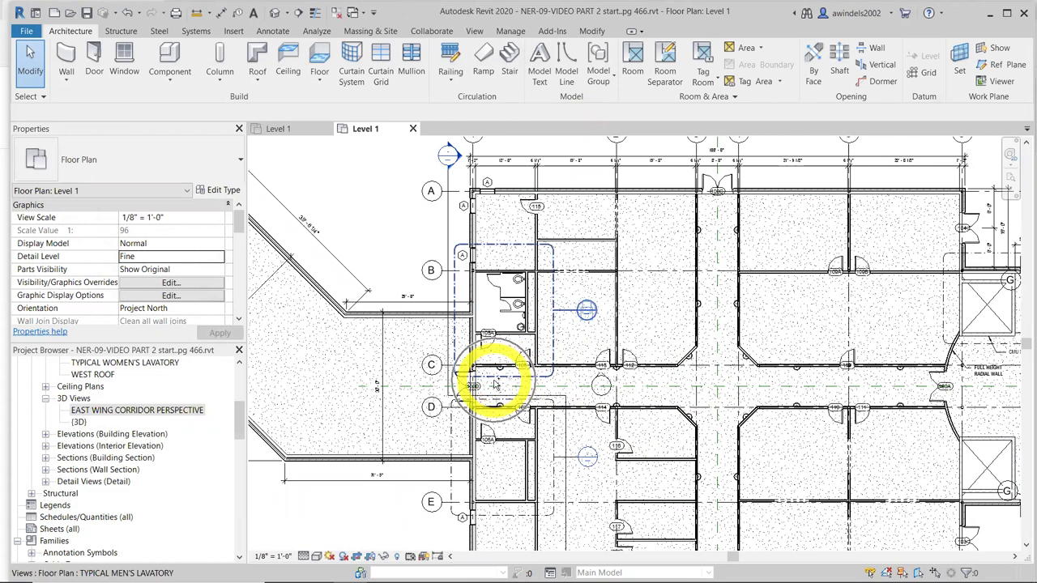
Zoom out, pan toward the top-wall rooms near the CMU shaft, and zoom in on them
scroll(541, 384, down, 1)
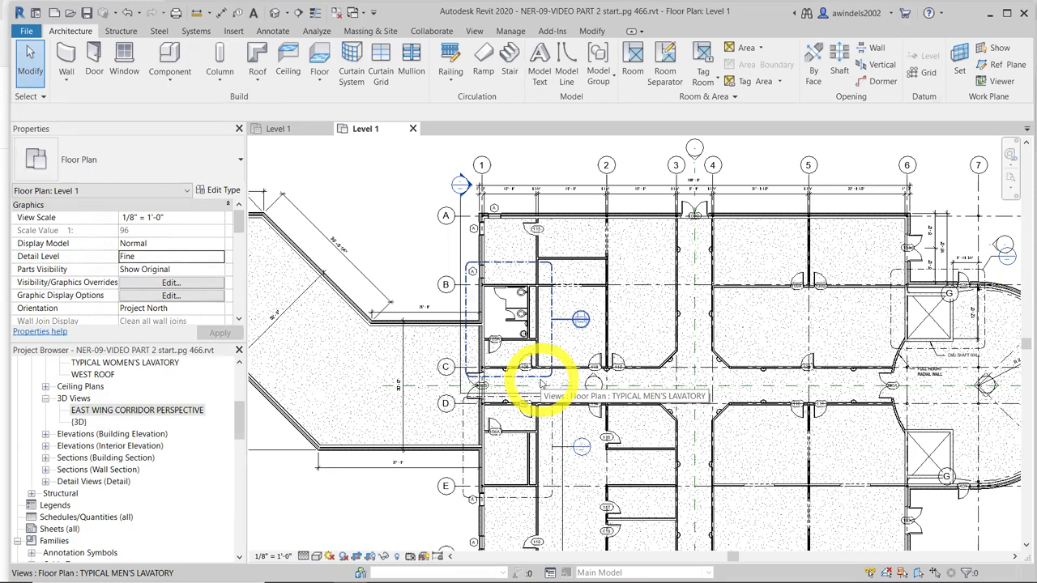
middle_drag(797, 291, 736, 266)
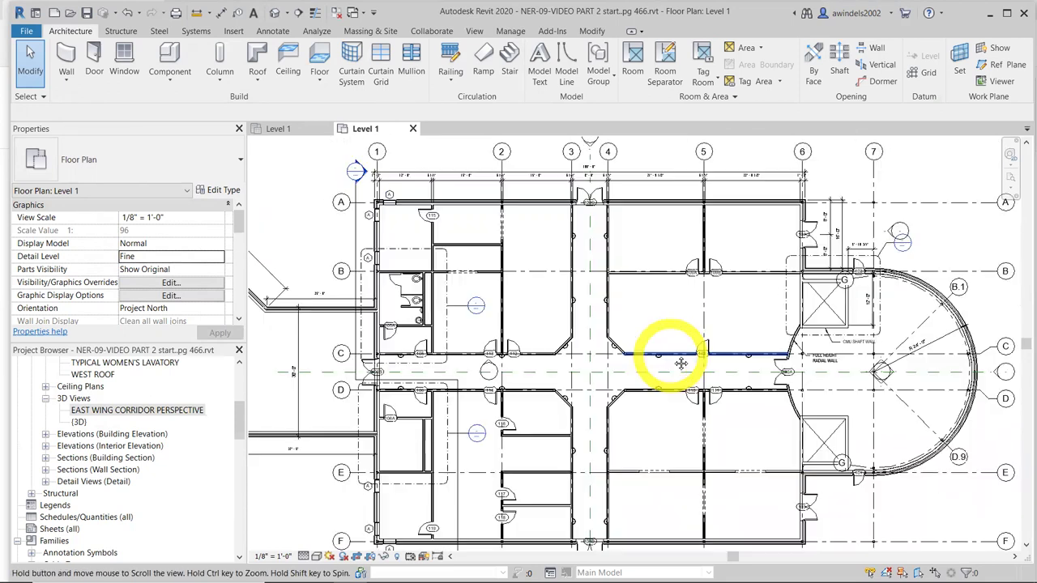
scroll(770, 251, up, 2)
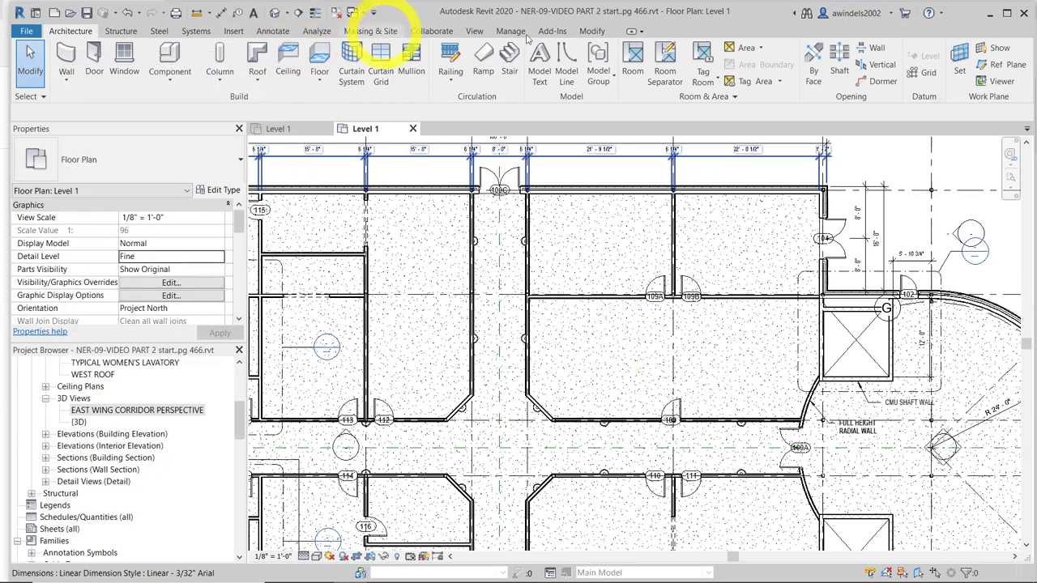
Load the Base Cabinet-4 Drawers family from Casework > Base Cabinets
click(235, 31)
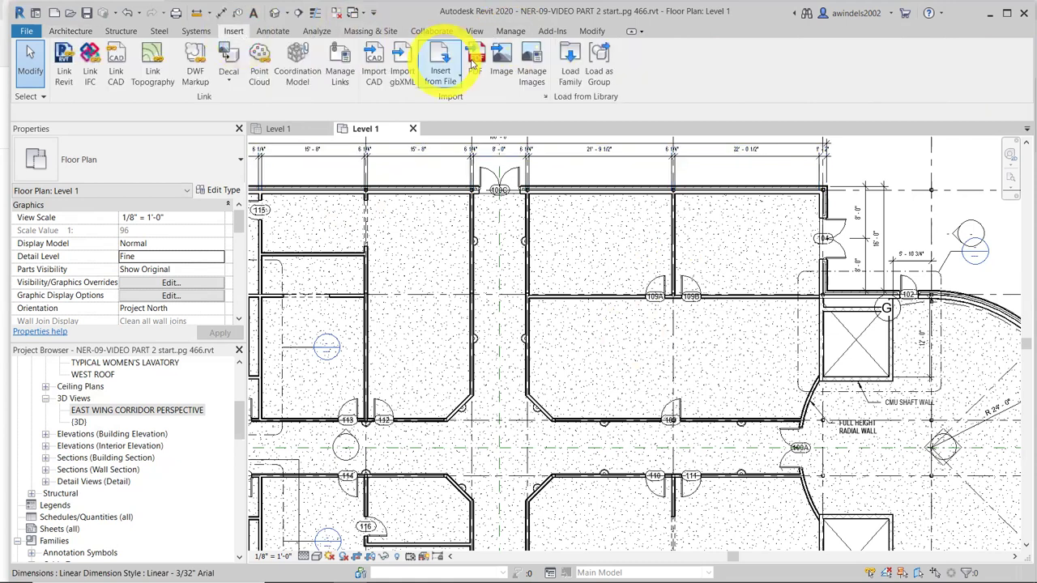
click(557, 71)
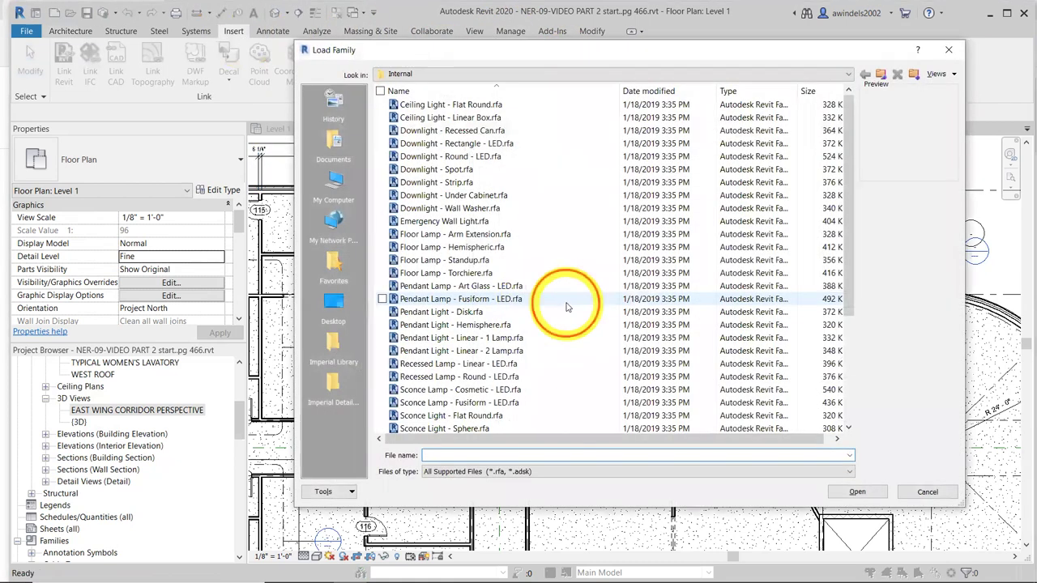
click(567, 306)
key(BackSpace)
key(BackSpace)
key(BackSpace)
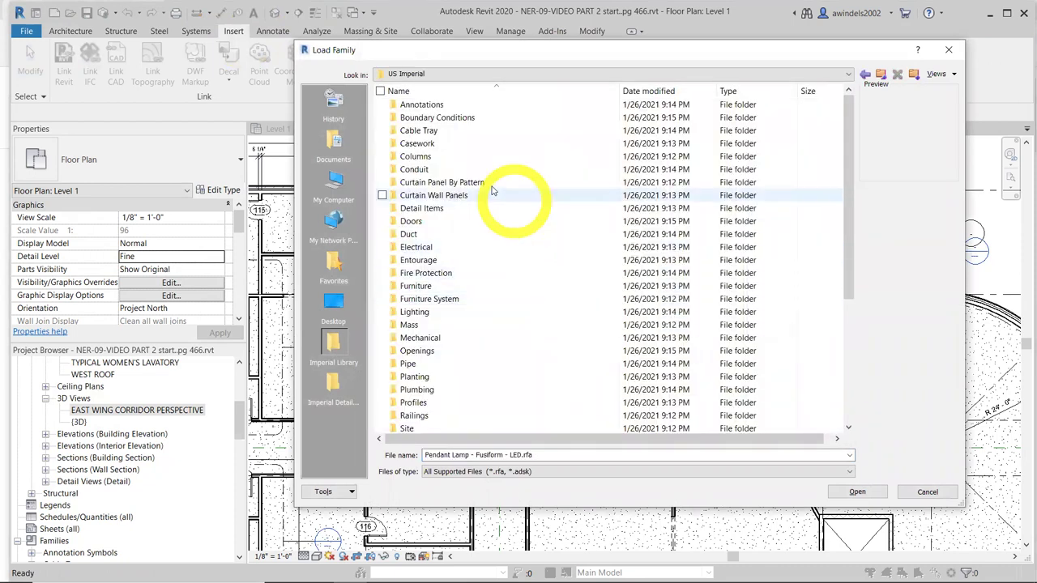
double_click(481, 146)
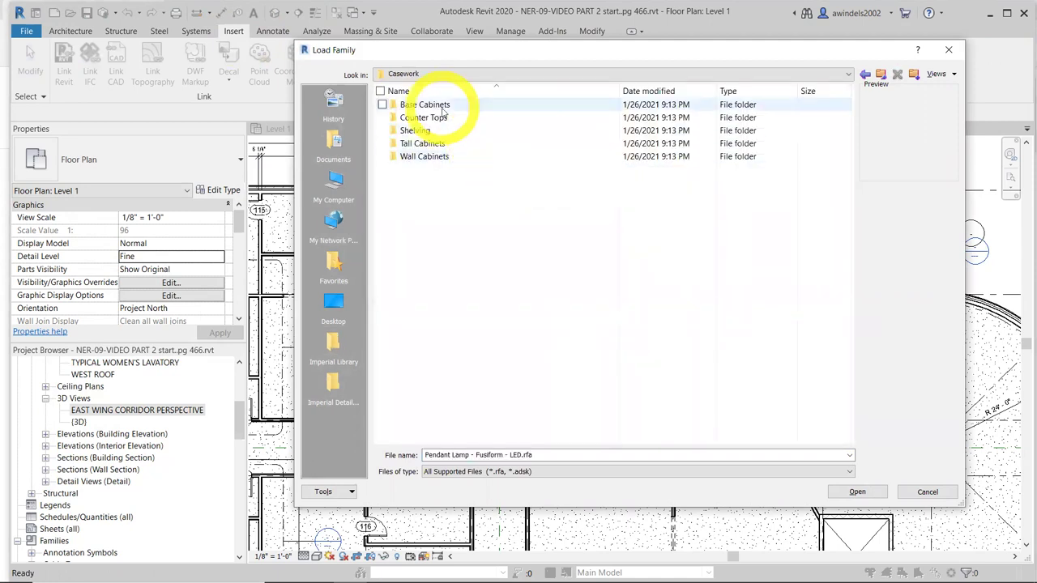
double_click(437, 105)
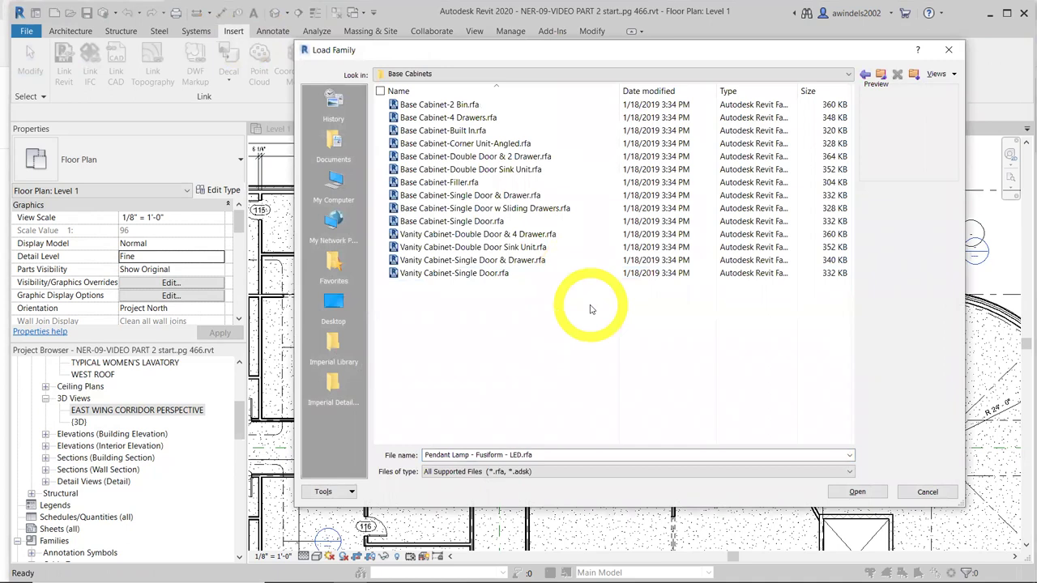
click(523, 118)
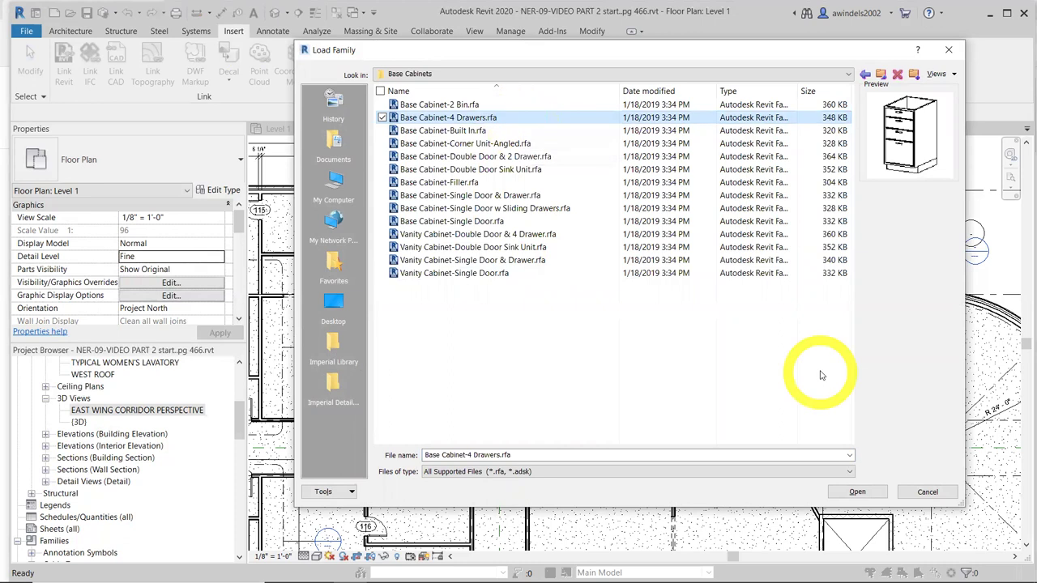
click(857, 492)
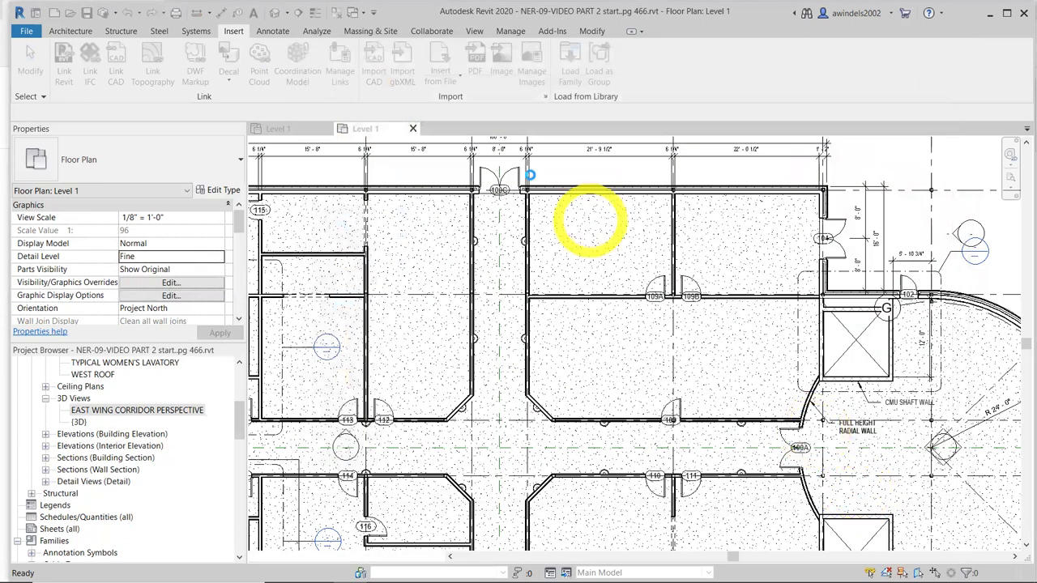
Load the Chair-Executive family from Furniture > Seating
click(570, 72)
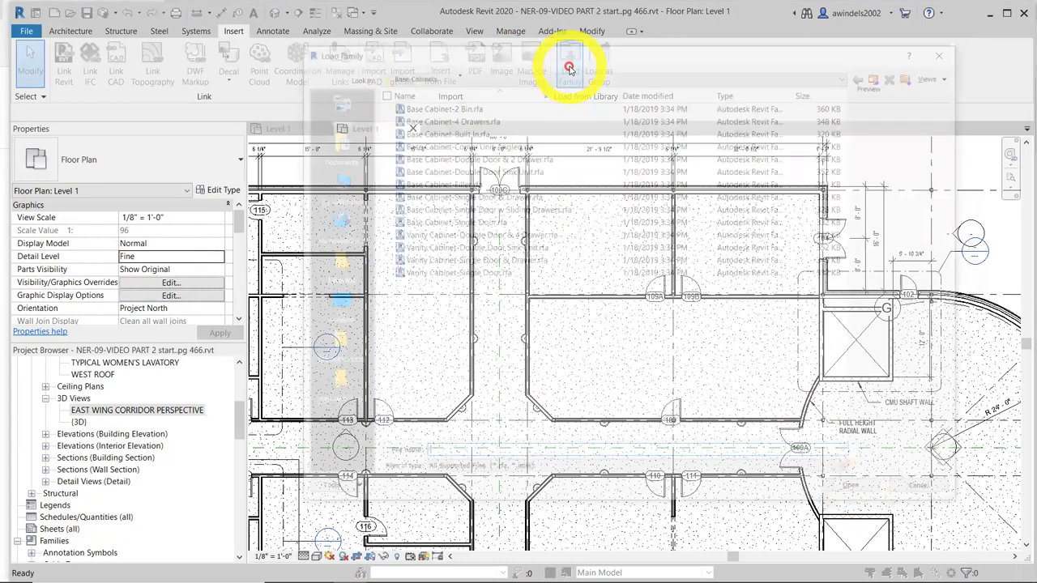
key(BackSpace)
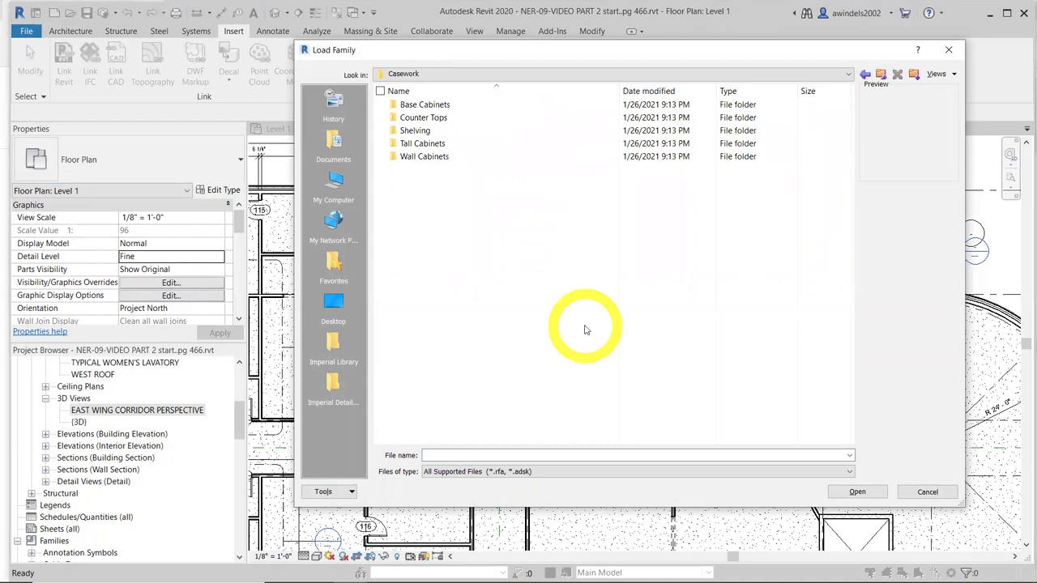
key(BackSpace)
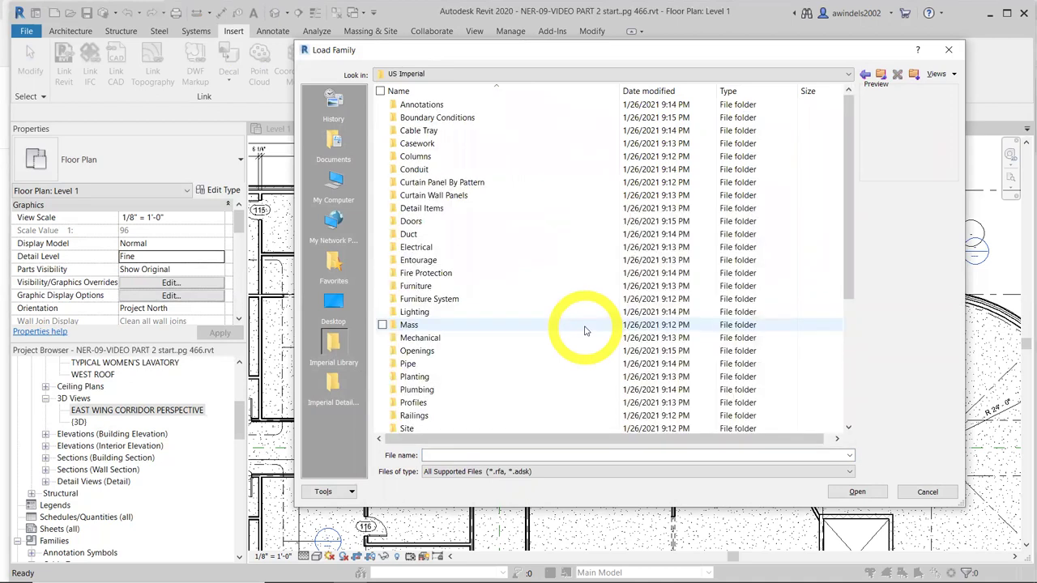
double_click(494, 289)
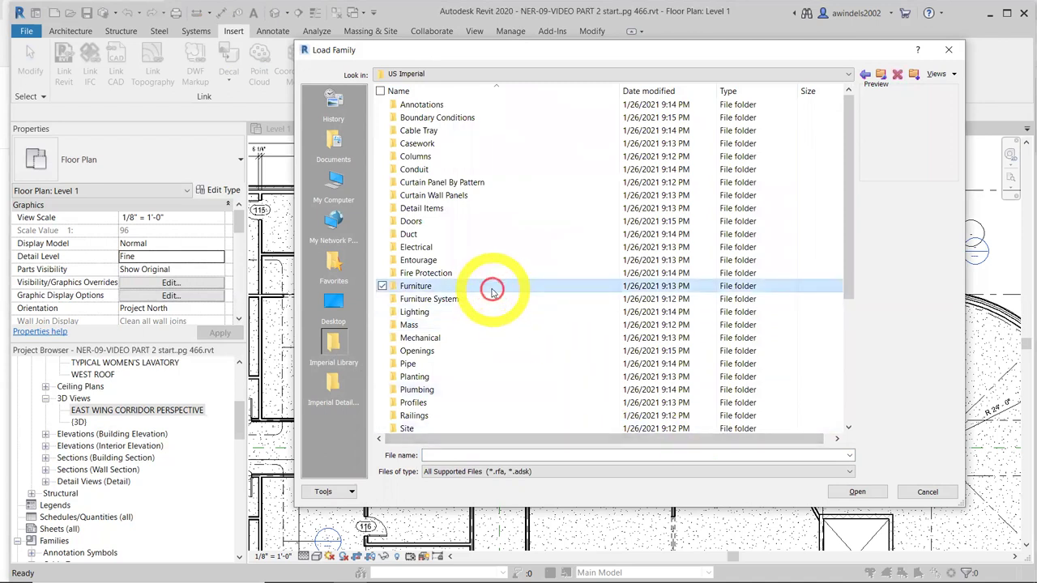
double_click(463, 117)
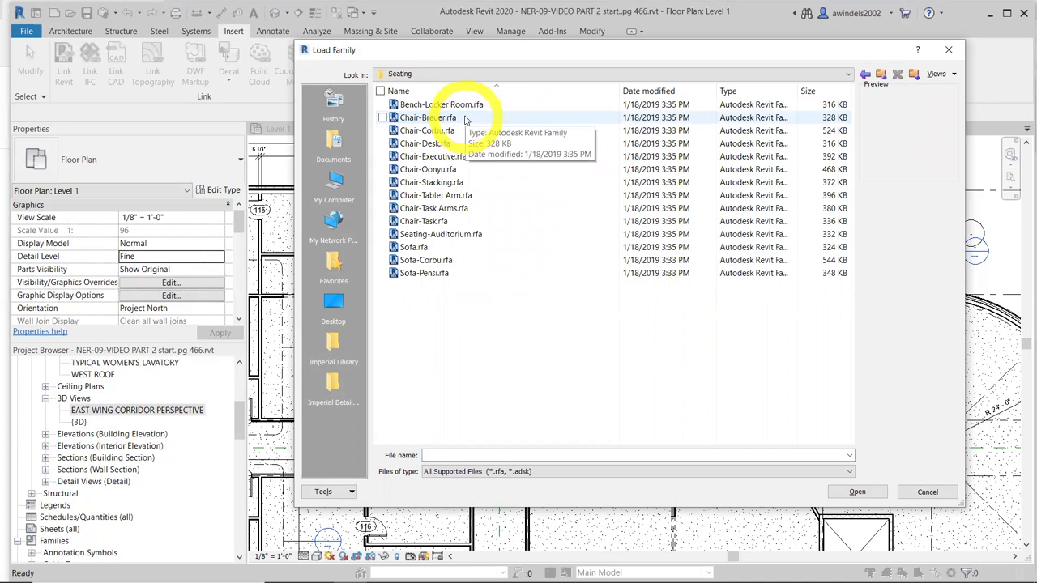
click(437, 156)
click(858, 491)
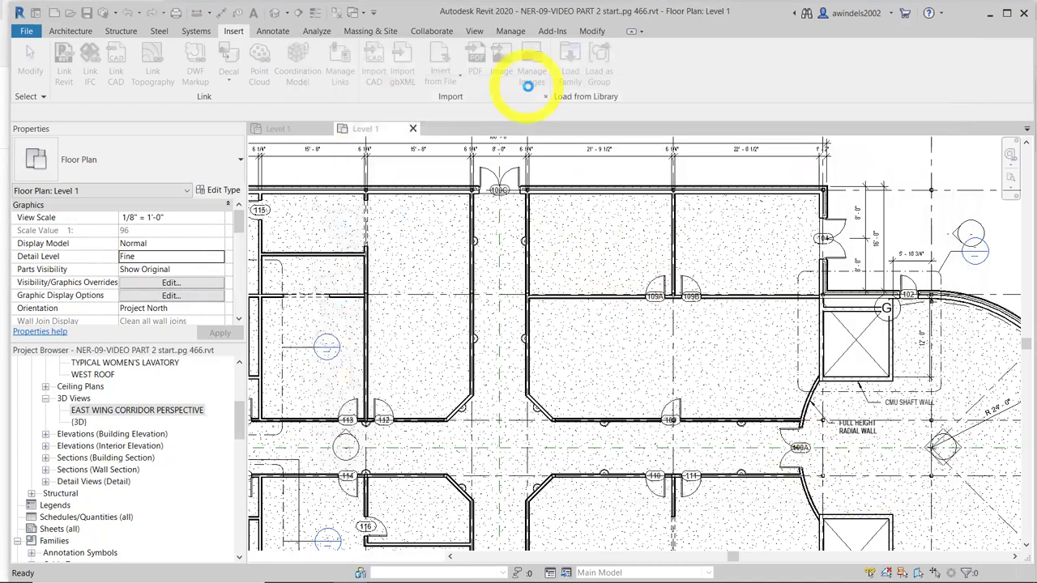
Load Credenza, Entertainment Center and Shelving together from Furniture > Storage
click(569, 65)
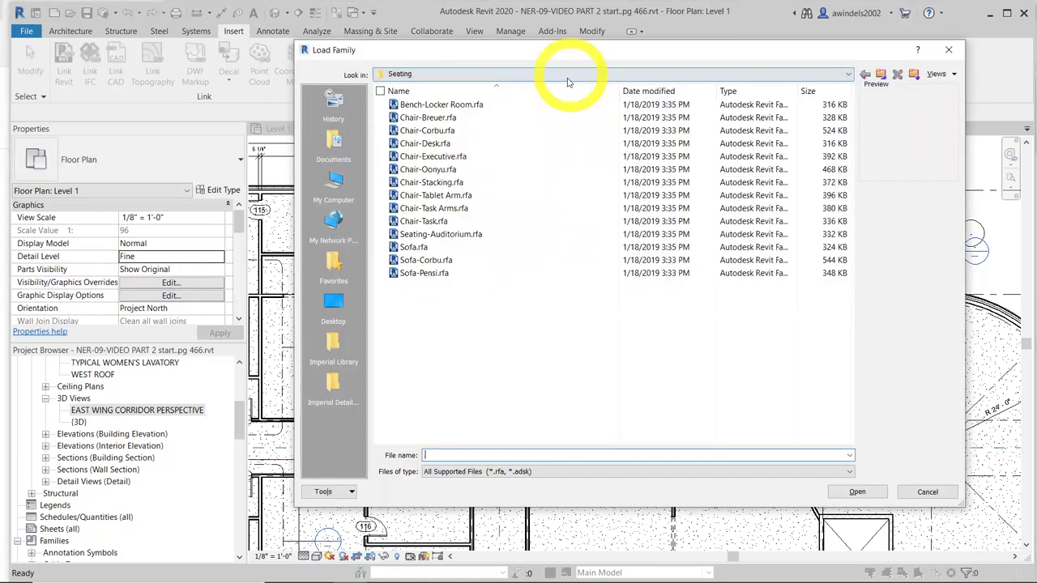
click(544, 181)
key(BackSpace)
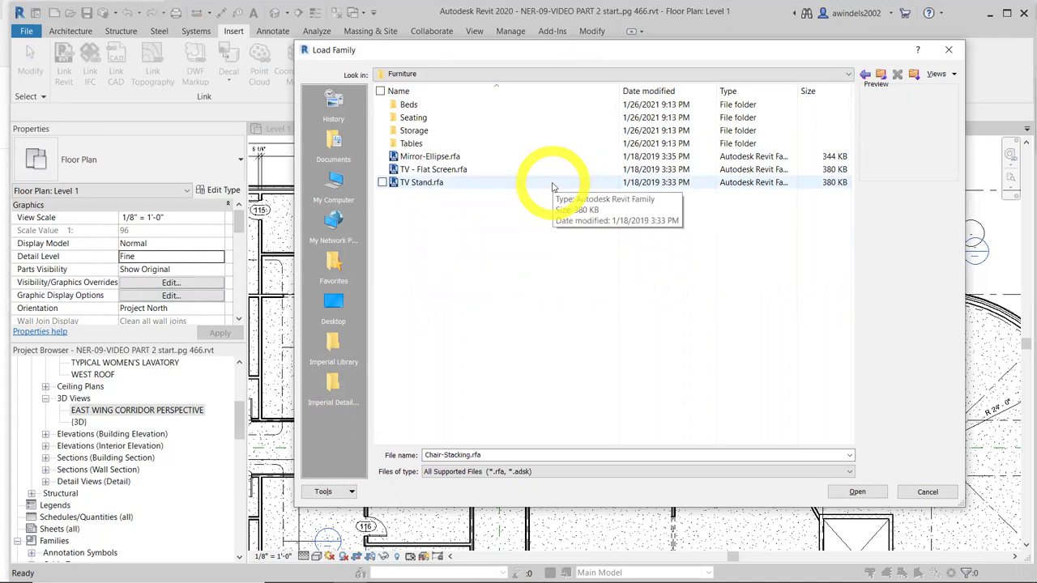
key(BackSpace)
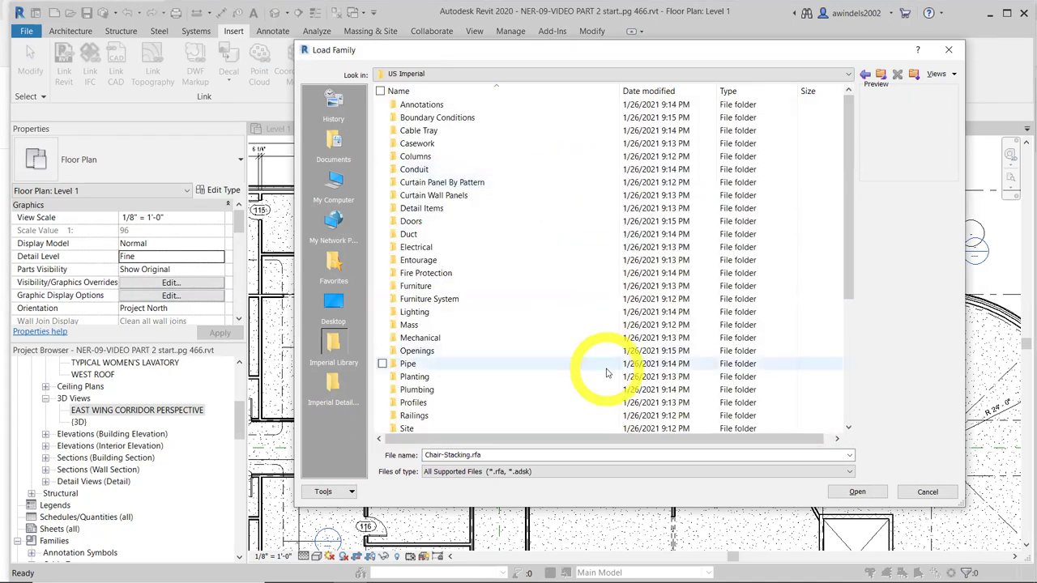
double_click(478, 286)
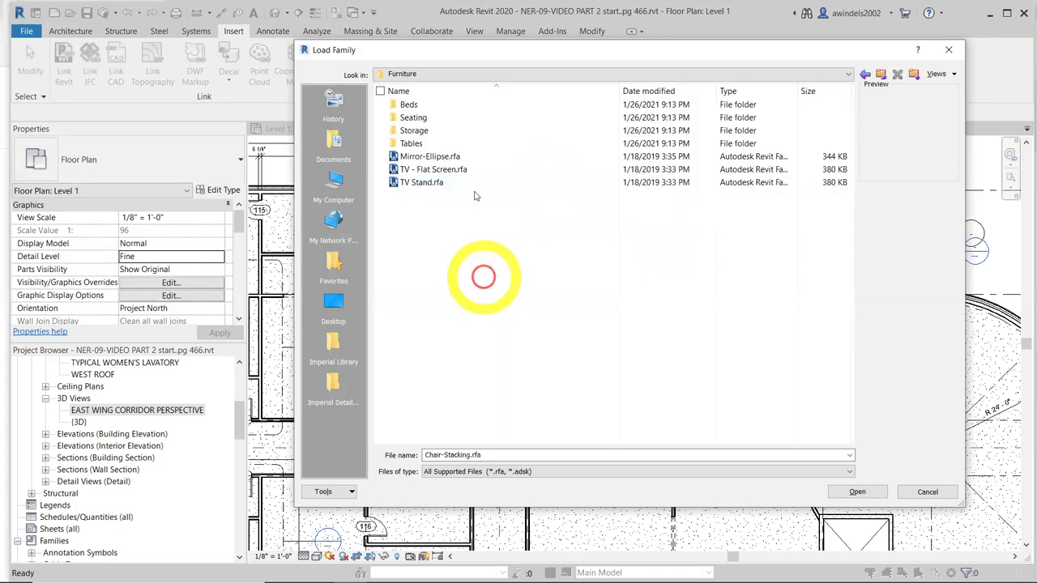
double_click(451, 131)
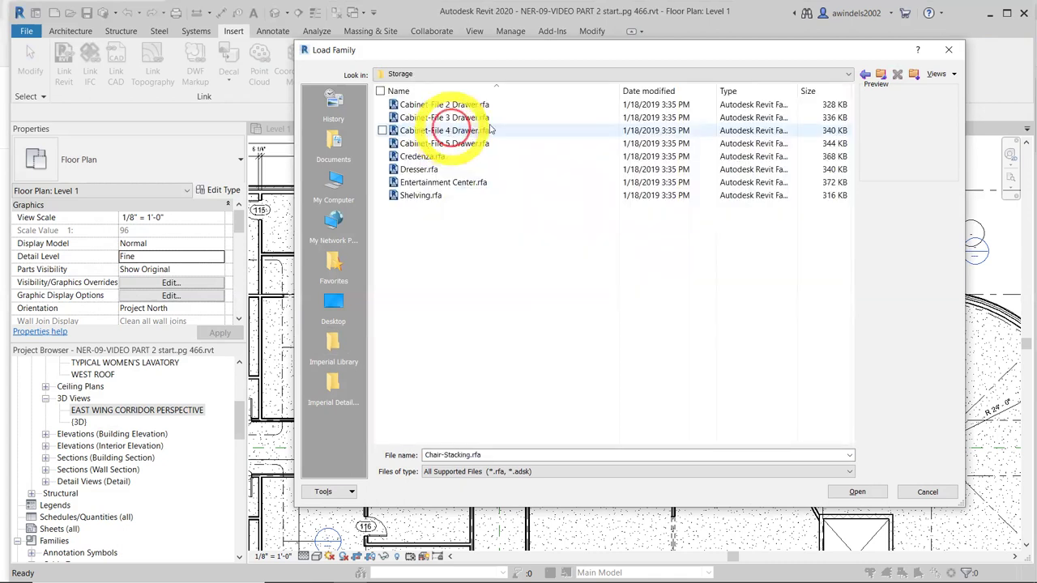
click(496, 158)
ctrl+click(478, 183)
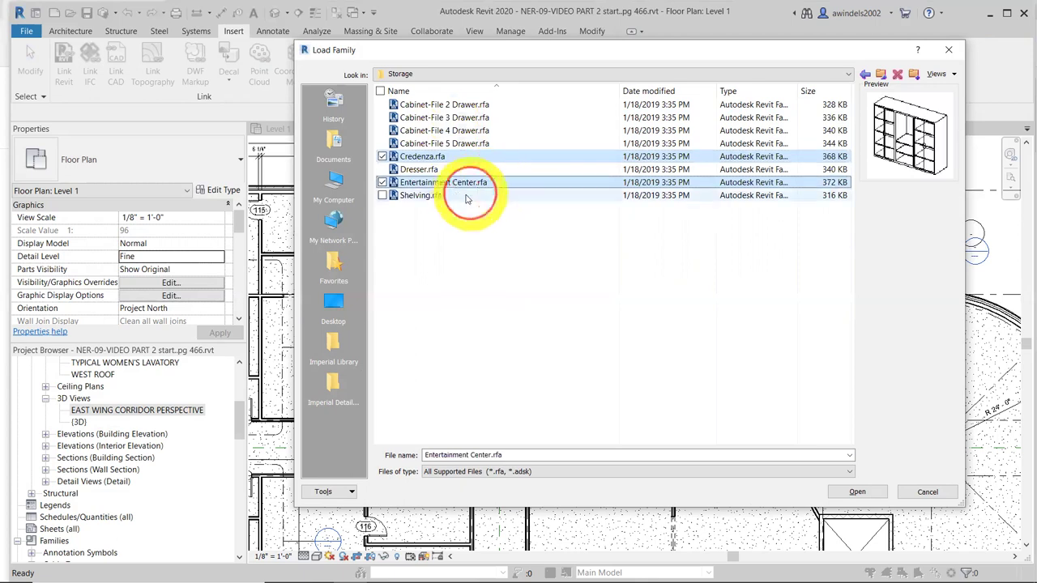
ctrl+click(466, 196)
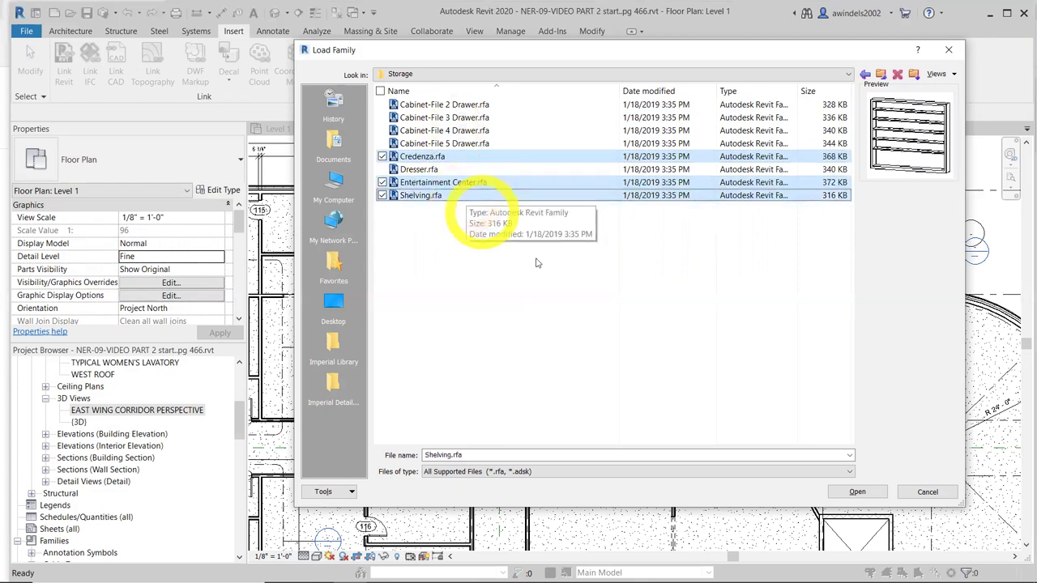
click(858, 493)
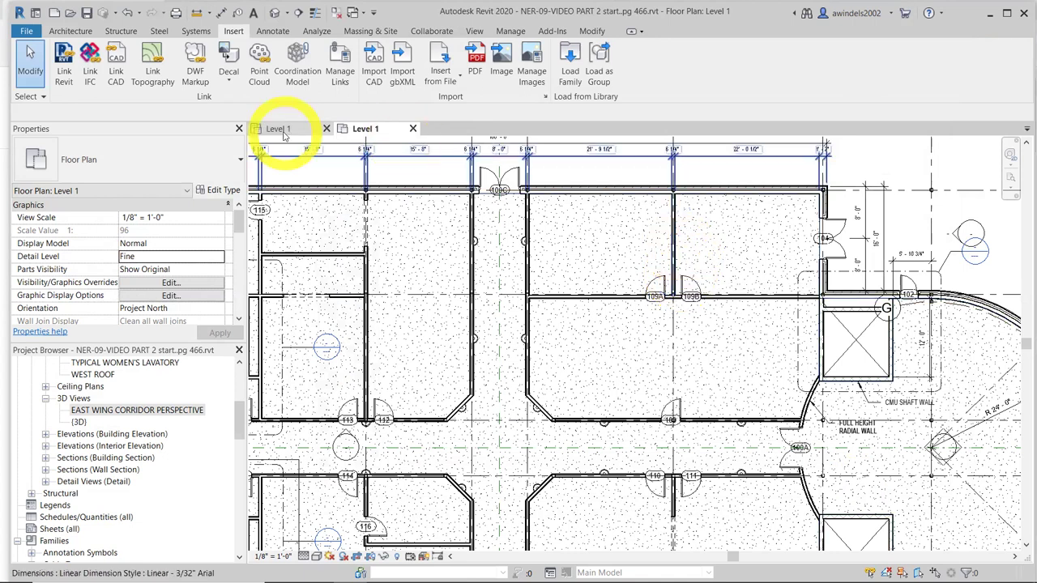
Place a Credenza 72" x 24" against the office's top wall above door 109B
click(88, 33)
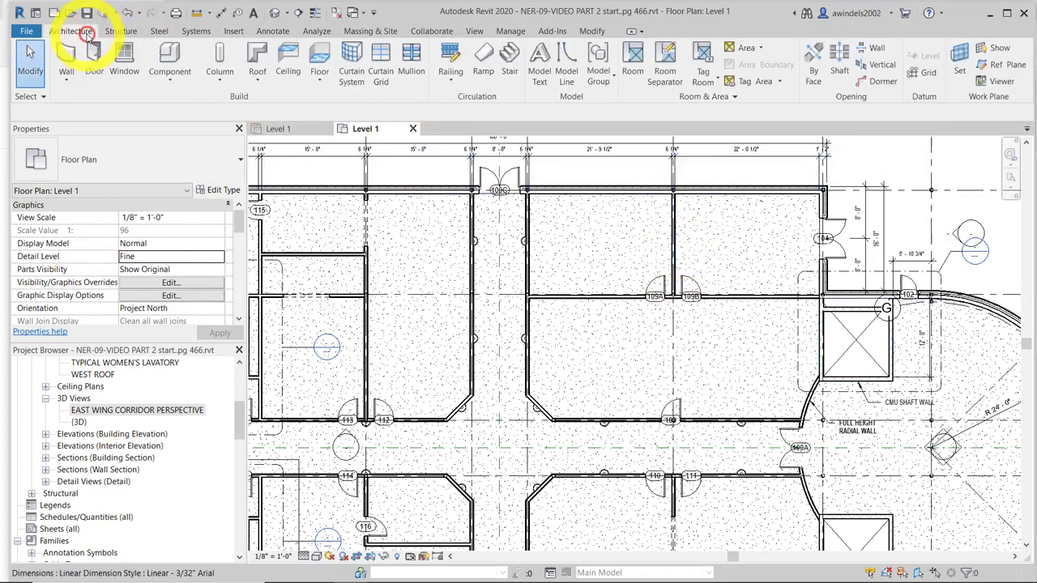
click(172, 55)
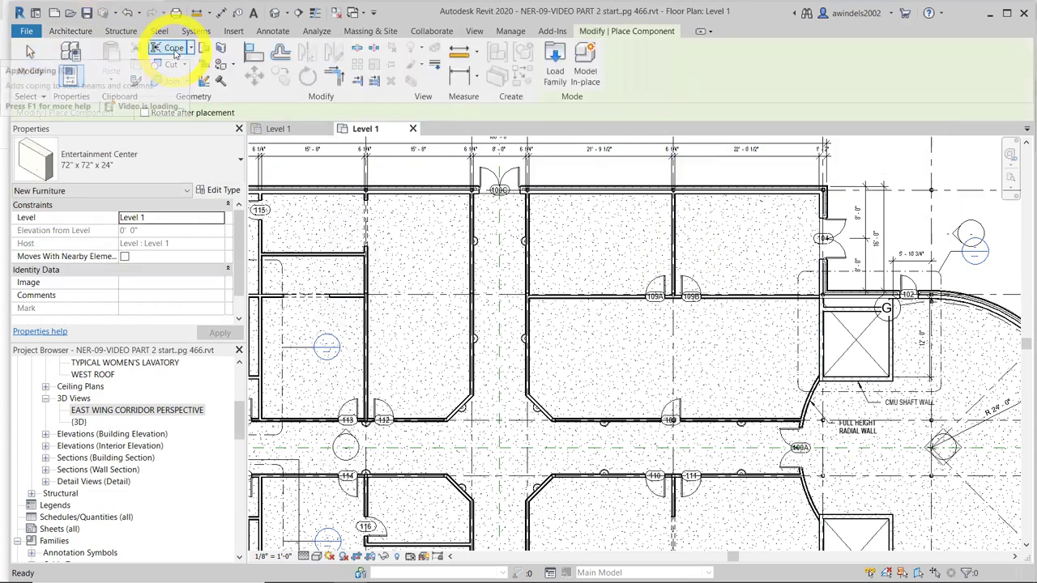
click(181, 157)
click(181, 157)
click(180, 157)
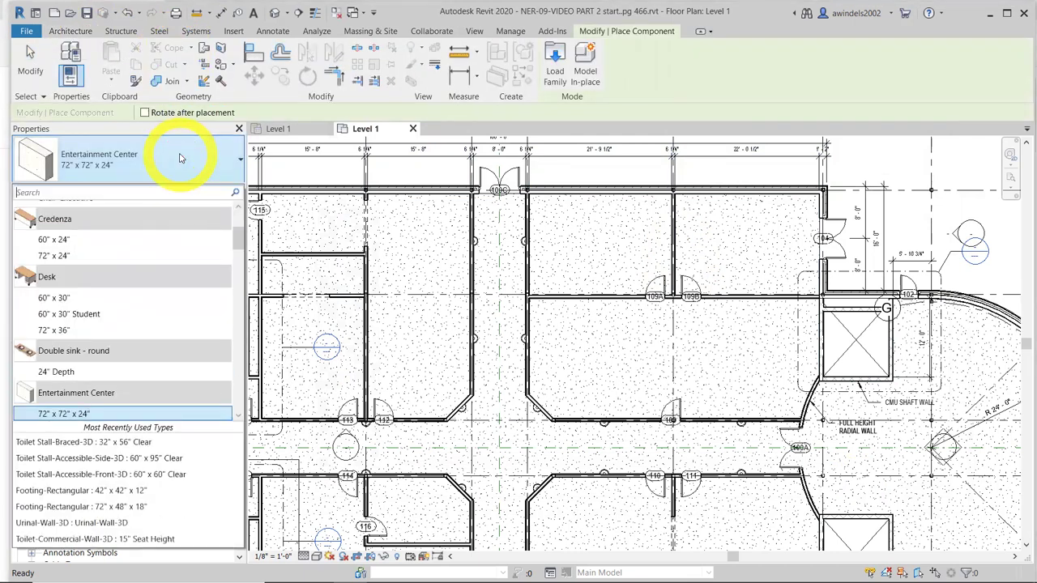
click(110, 196)
text(CRE)
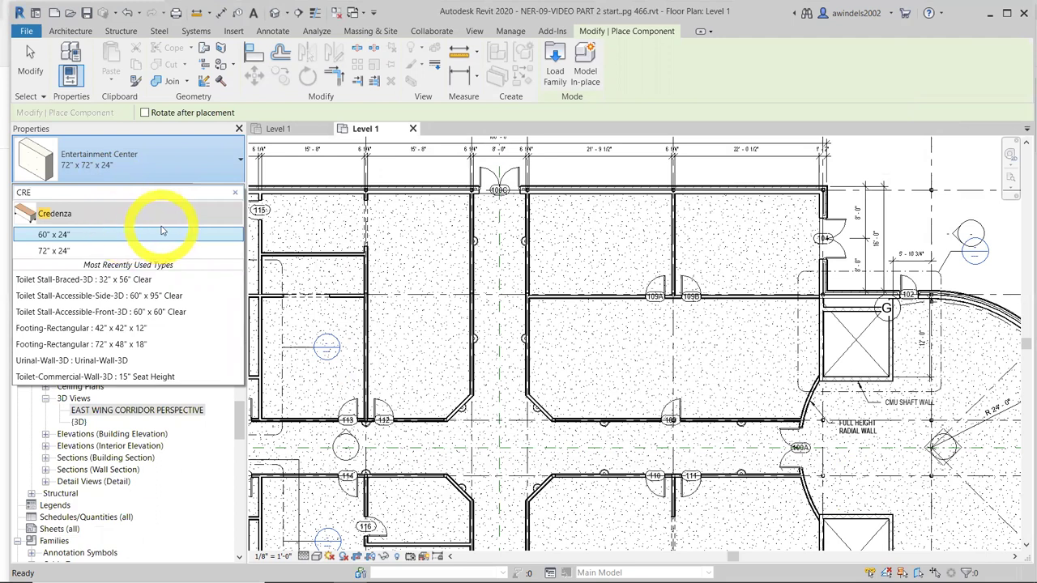
click(144, 251)
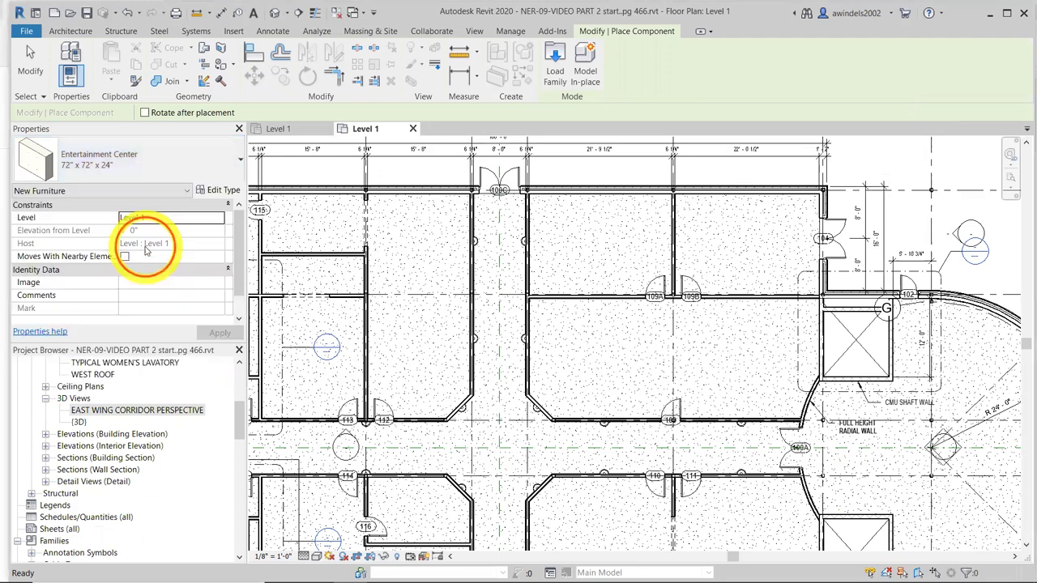
scroll(751, 200, up, 1)
scroll(751, 200, up, 2)
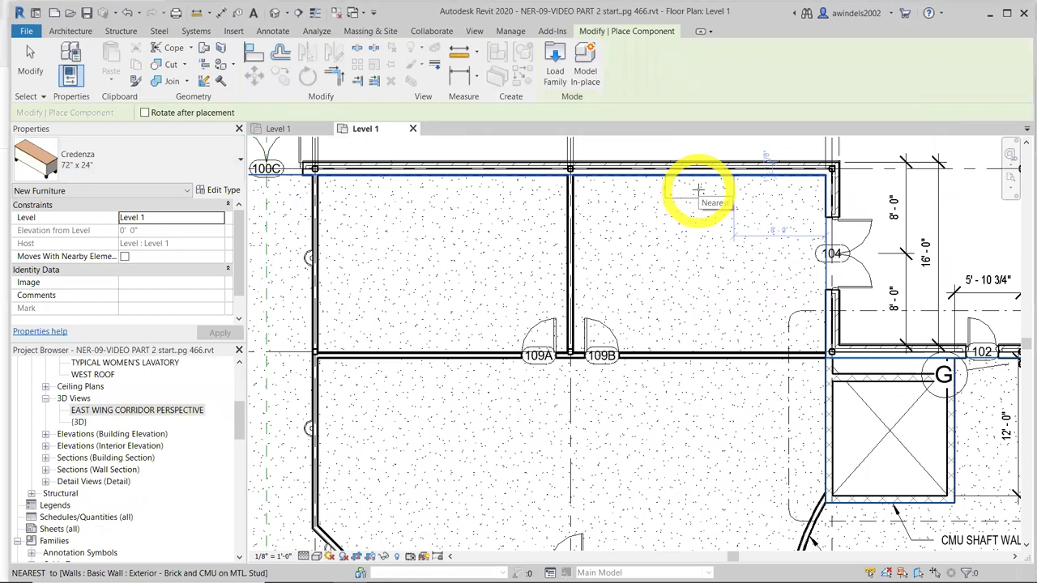
click(698, 188)
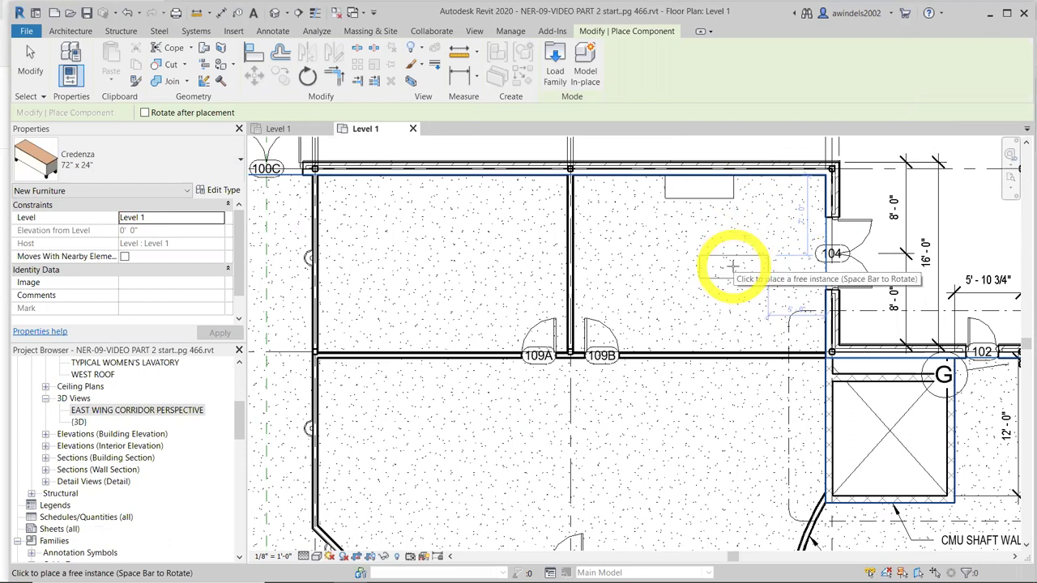
key(Escape)
key(Escape)
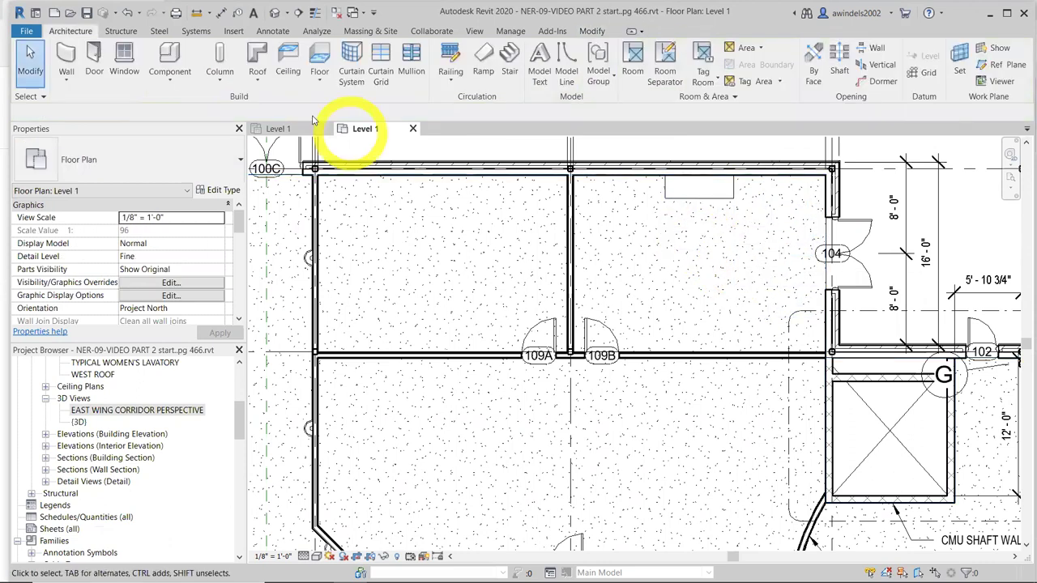
Reactivate component placement and bring up the component type list
click(171, 56)
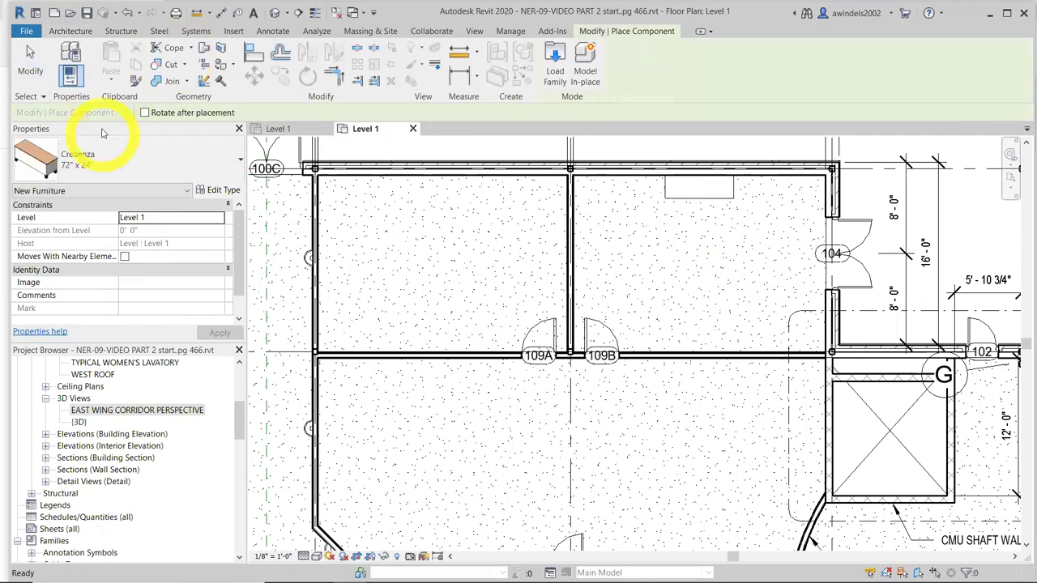
key(Escape)
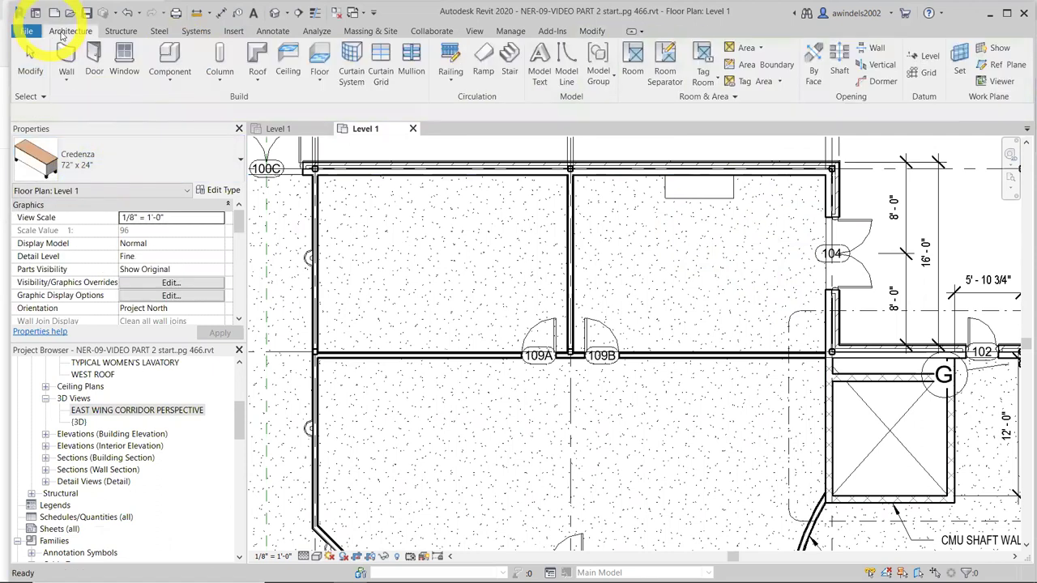
click(172, 47)
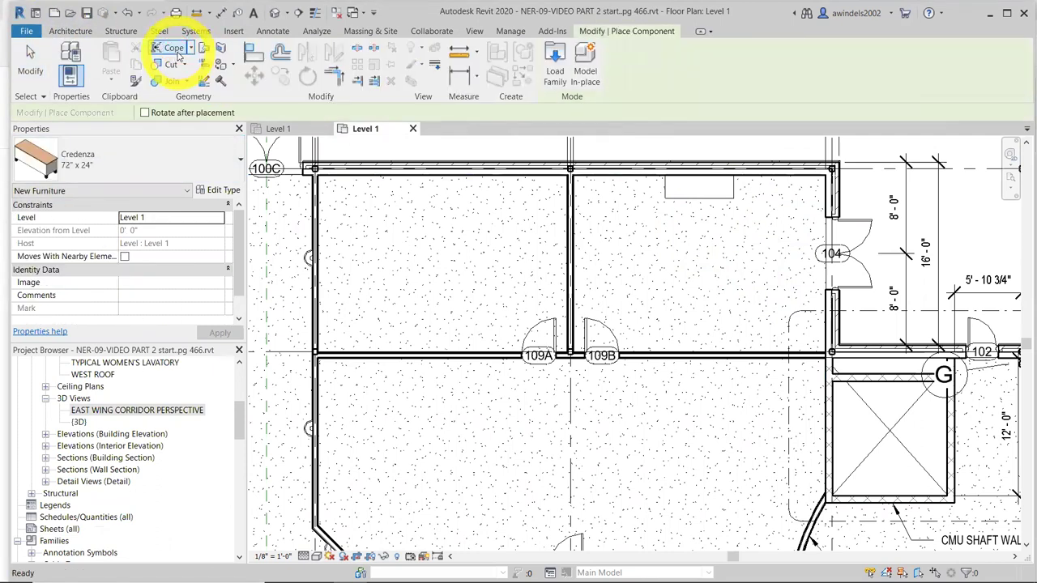
click(171, 174)
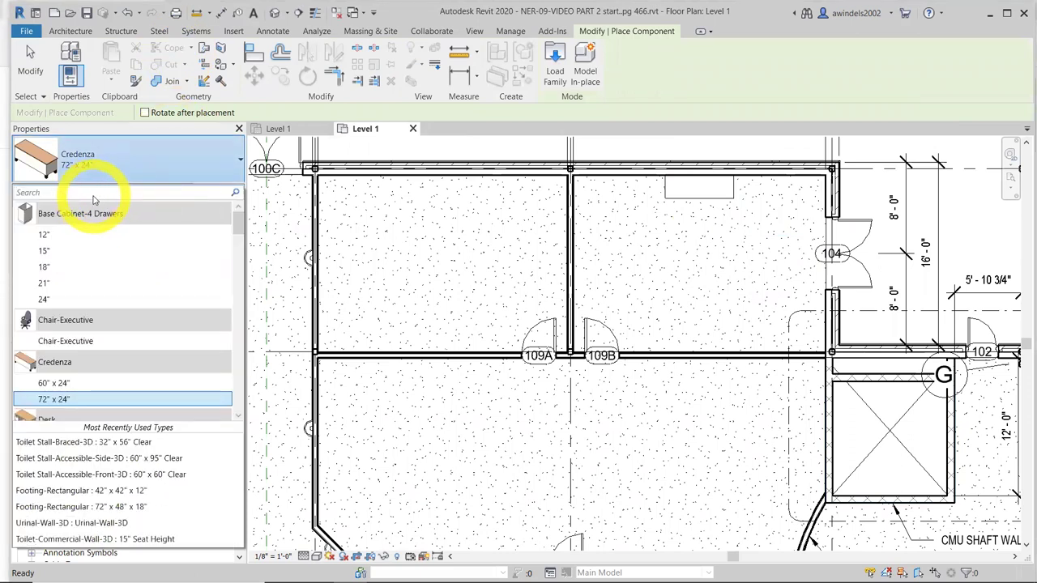
Search for CHAIR and place a Chair-Executive just in front of the credenza
text(CHAI)
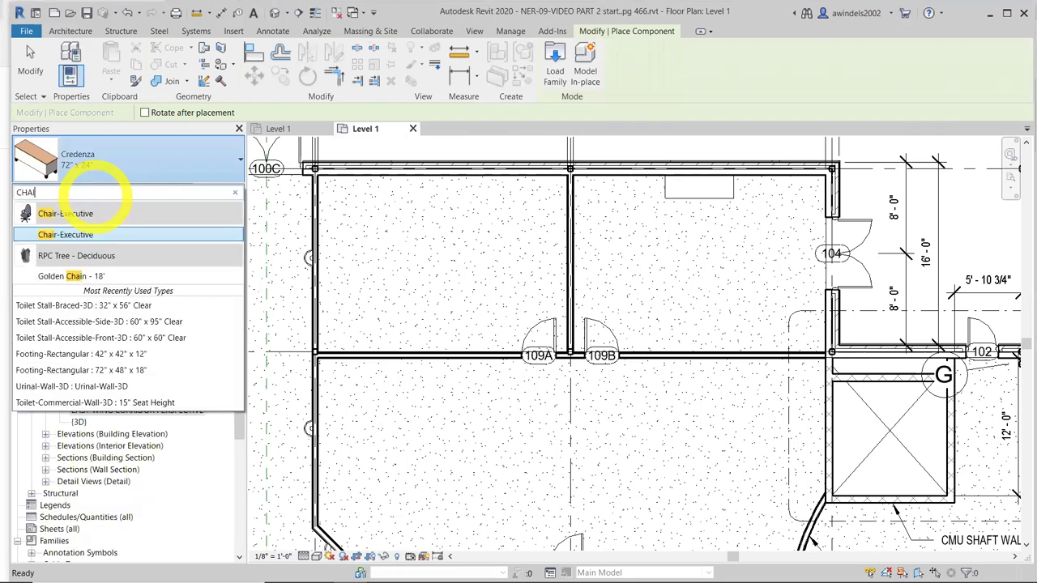
text(R)
drag(81, 233, 83, 236)
click(82, 235)
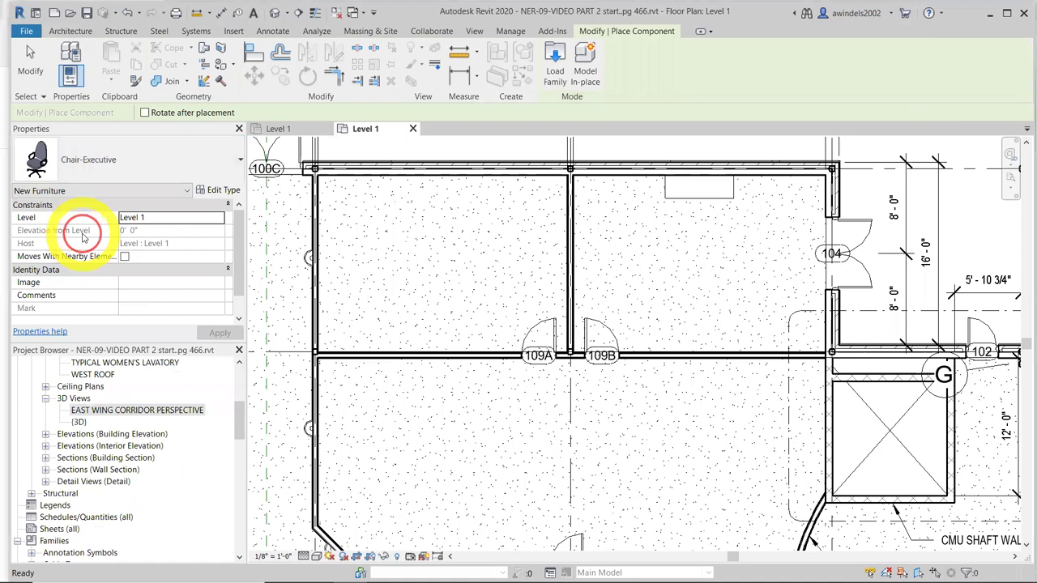
scroll(697, 210, up, 1)
click(699, 216)
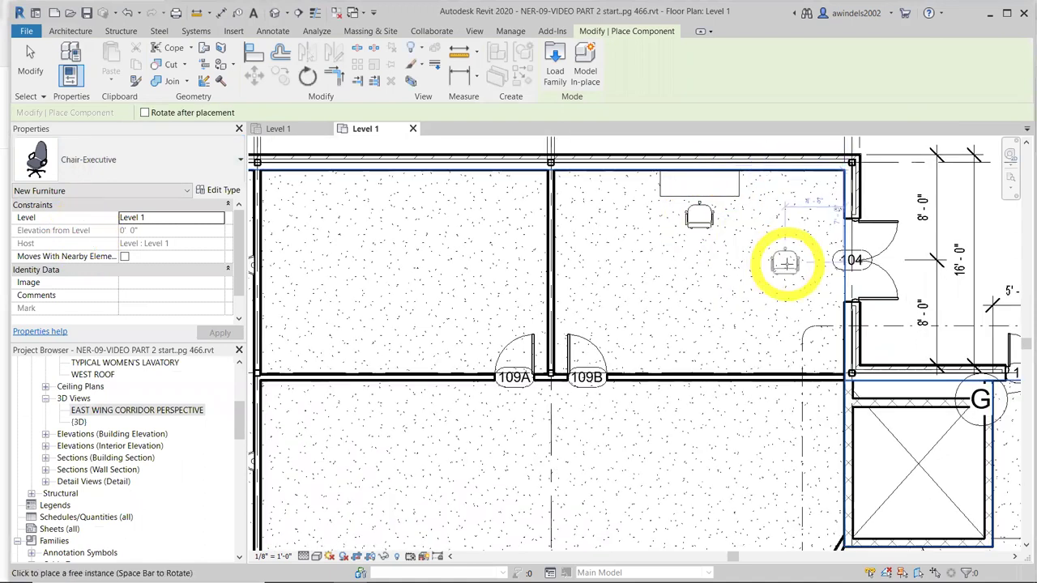
key(Escape)
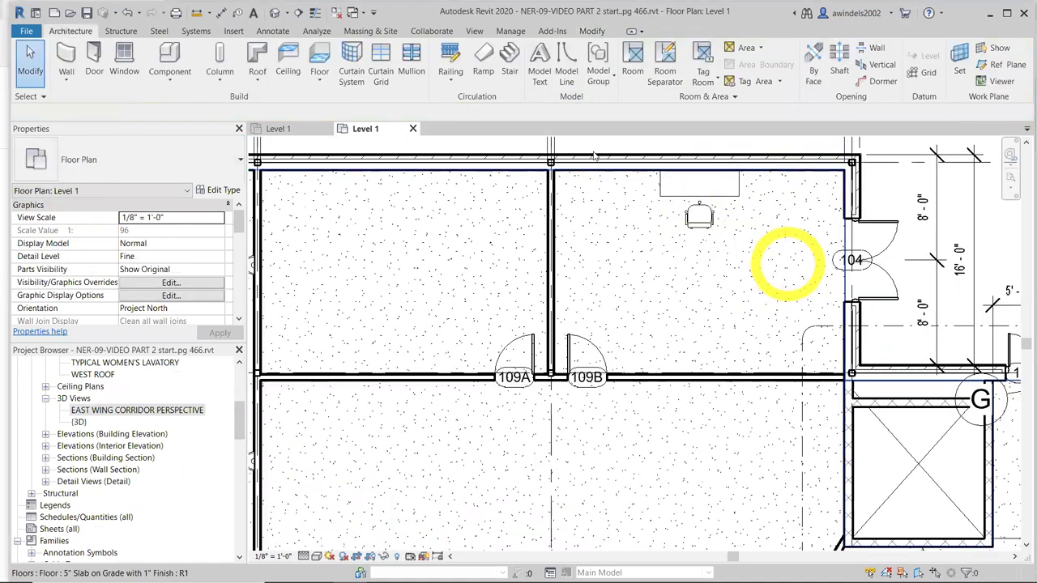
click(191, 58)
click(164, 157)
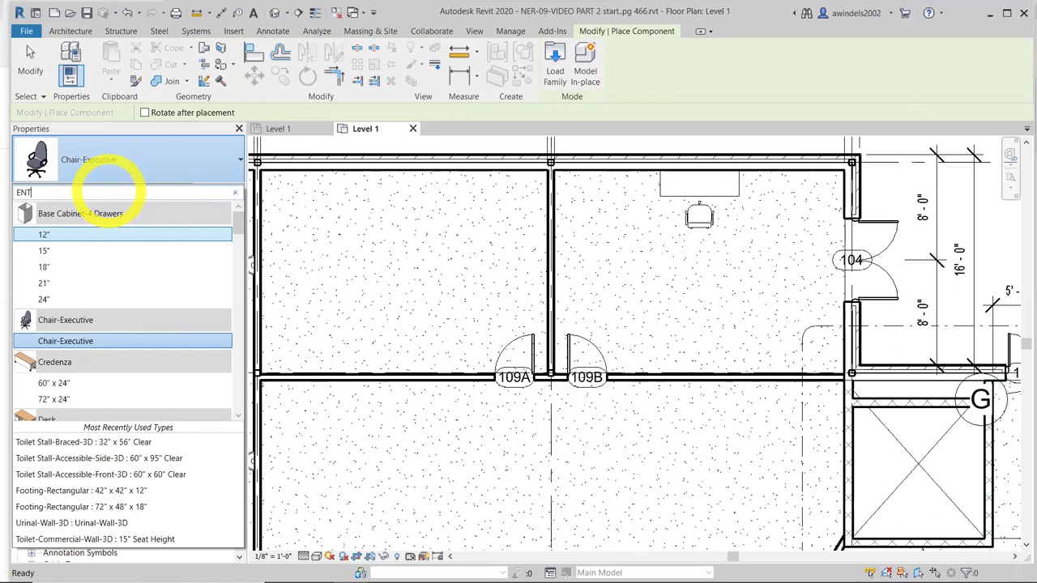
Place an Entertainment Center 96" x 84" x 30", rotated 90°, against the left partition wall
text(ER)
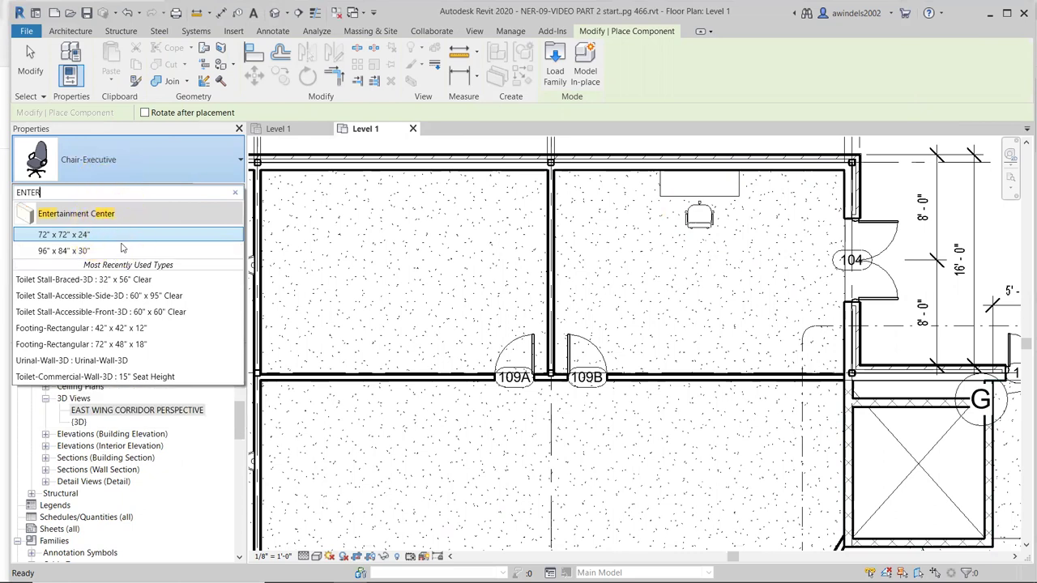
click(122, 250)
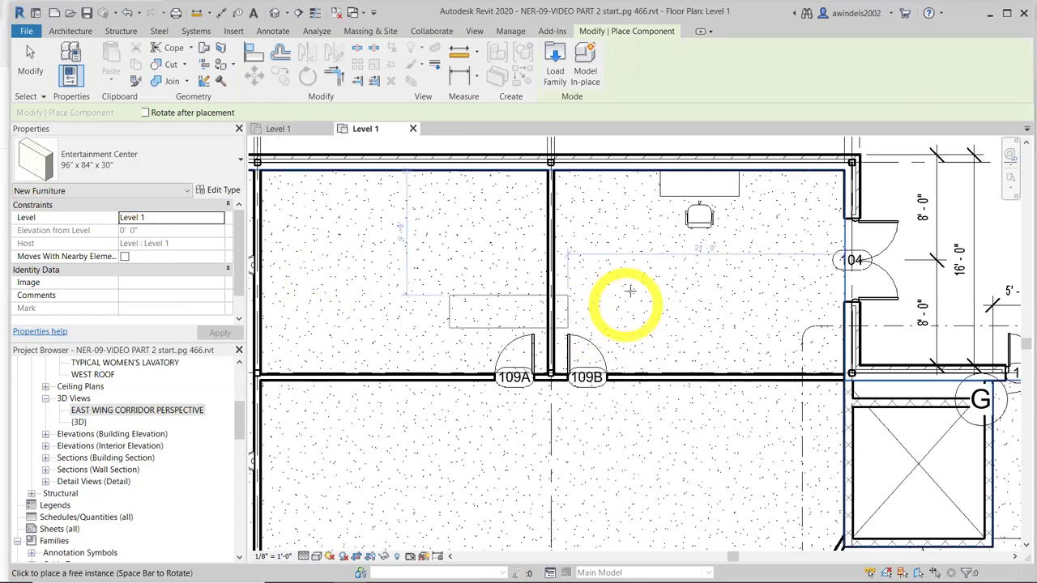
key(space)
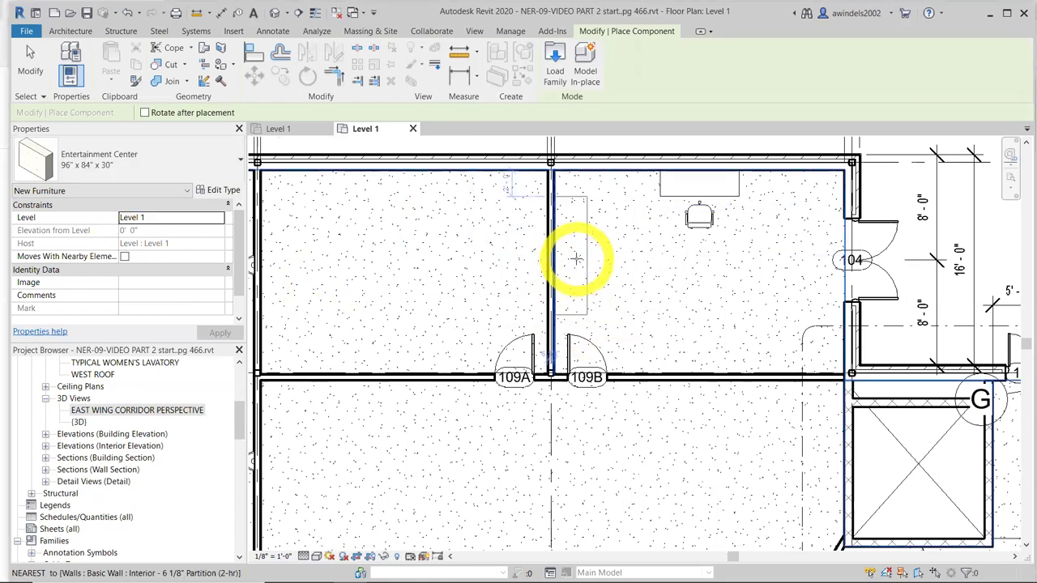
click(576, 258)
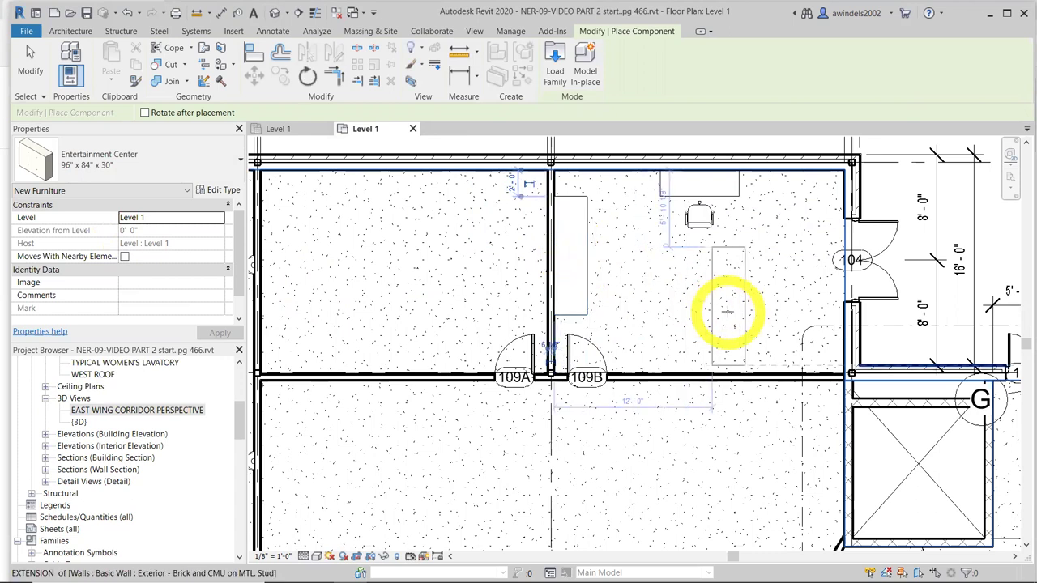
key(Escape)
key(Escape)
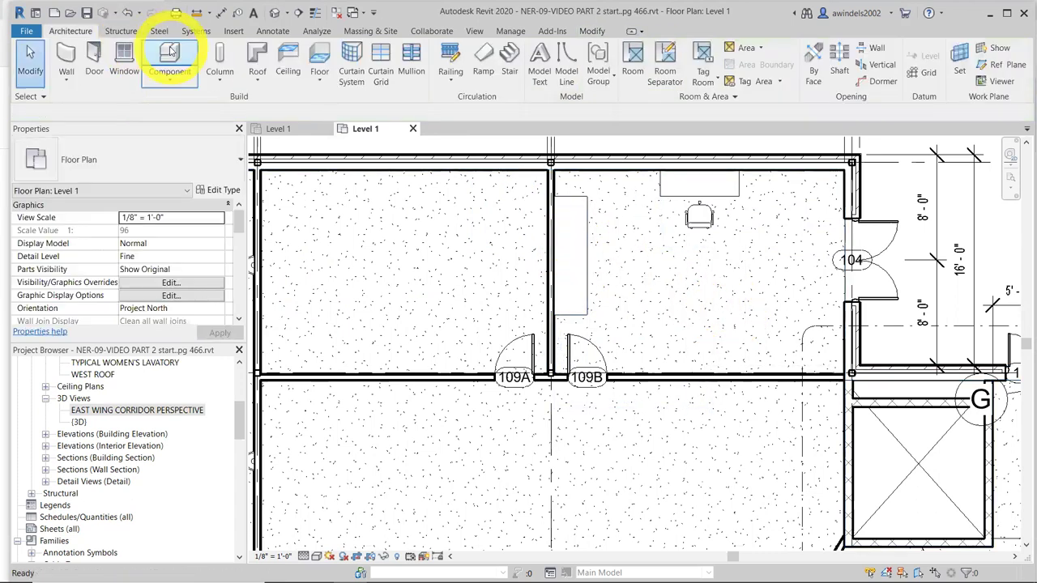
click(175, 53)
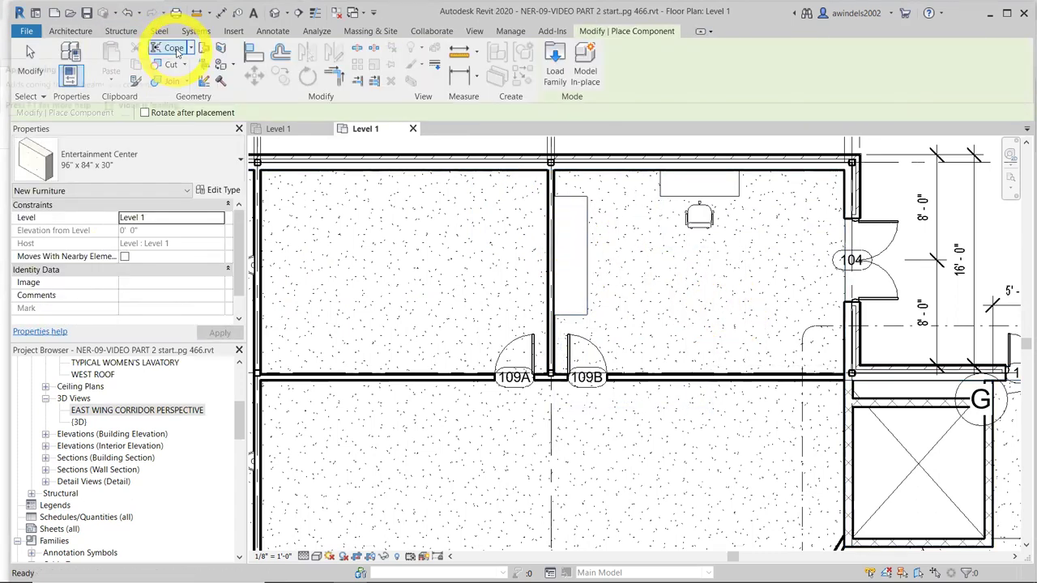
click(185, 156)
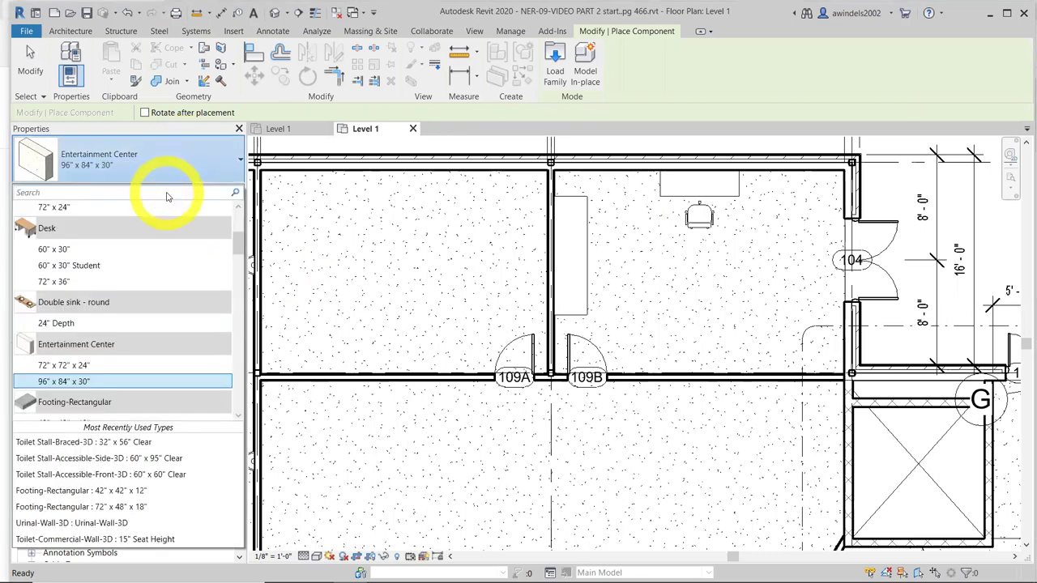
scroll(154, 235, down, 5)
scroll(154, 276, up, 4)
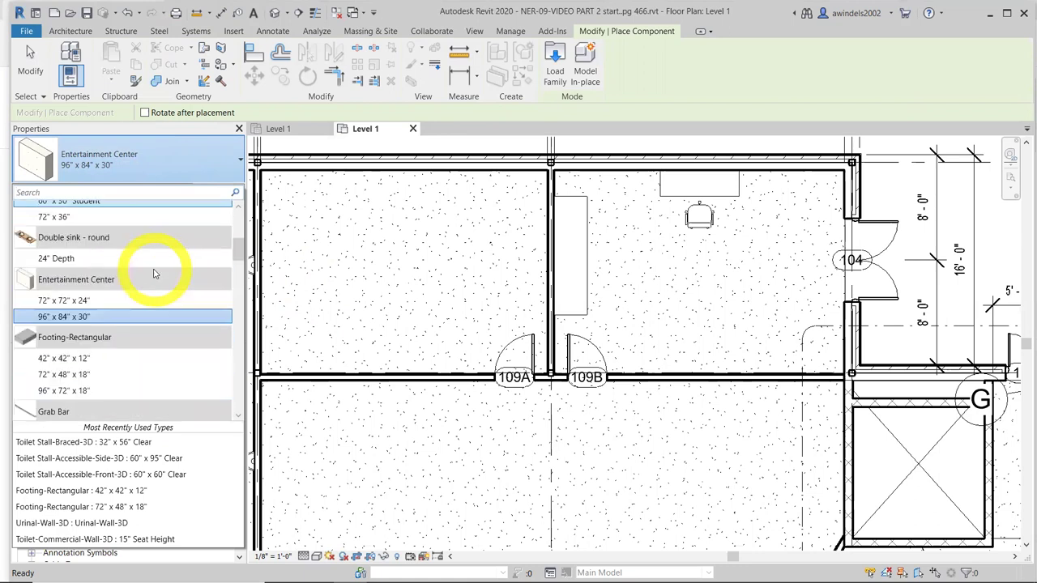
scroll(150, 259, up, 2)
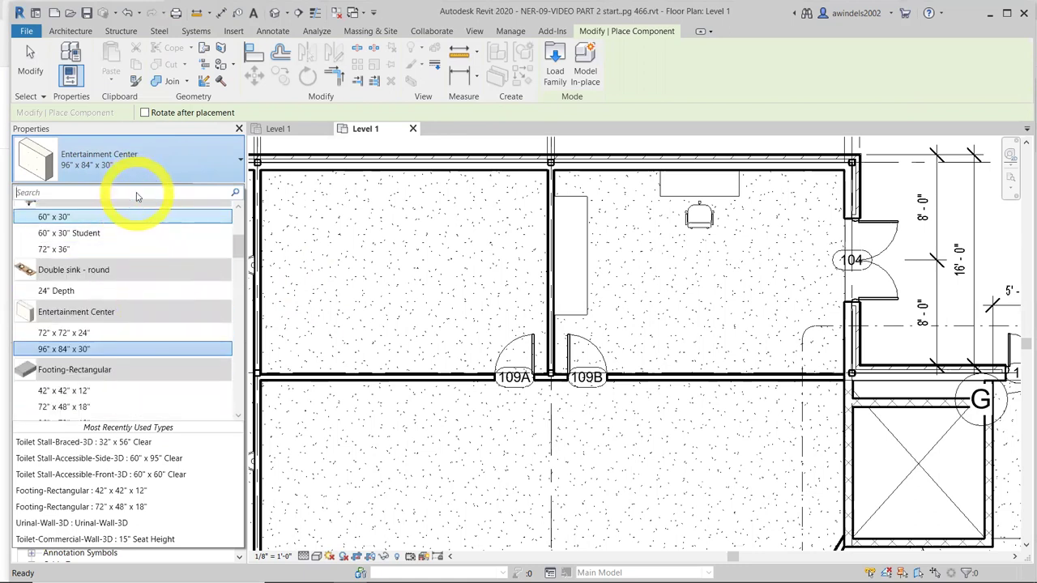
Place four Shelving 36" x 10" x 72" units side by side along the south wall
text(ELV)
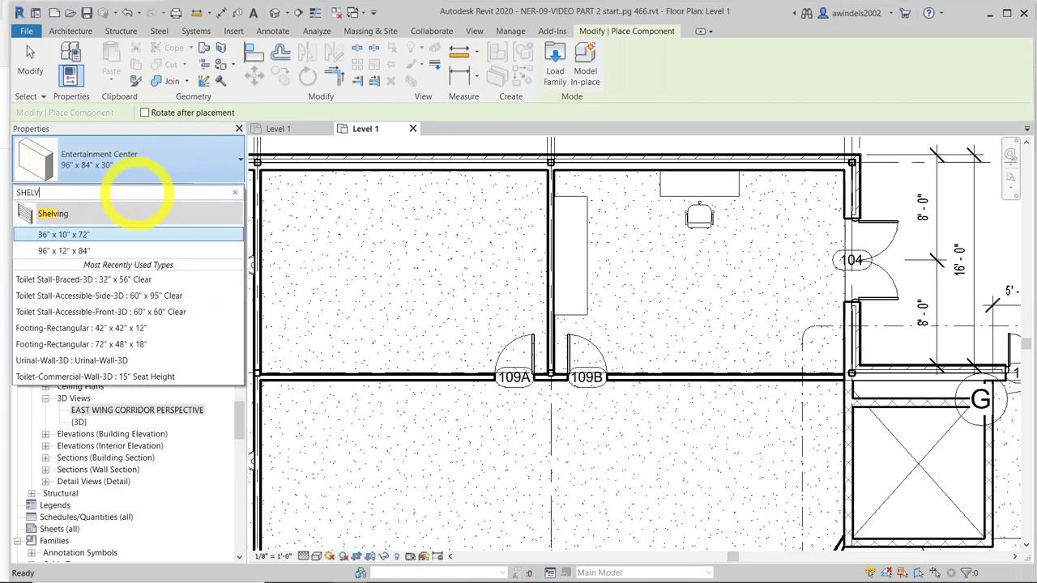
text(ES)
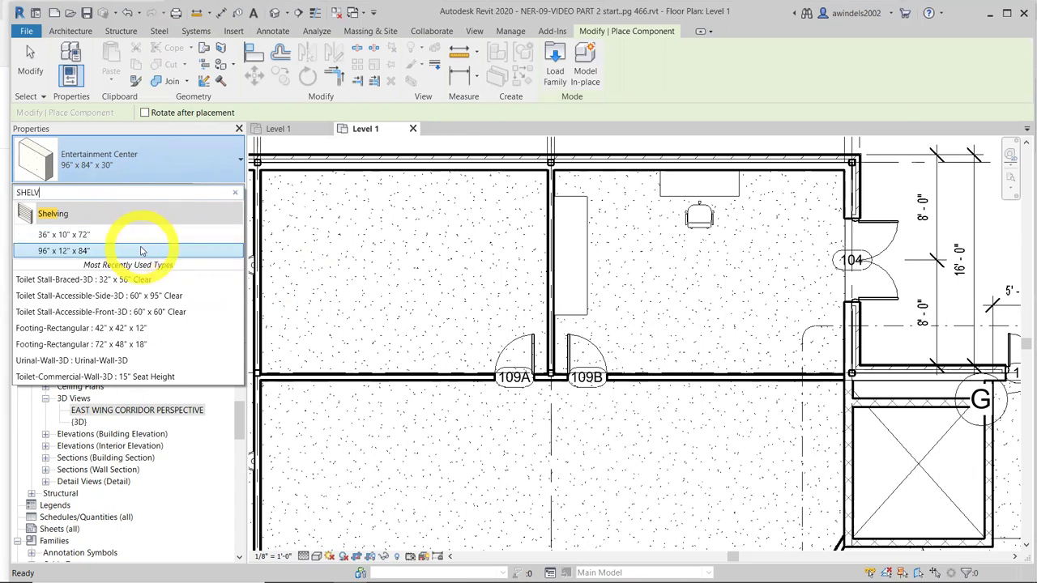
click(132, 235)
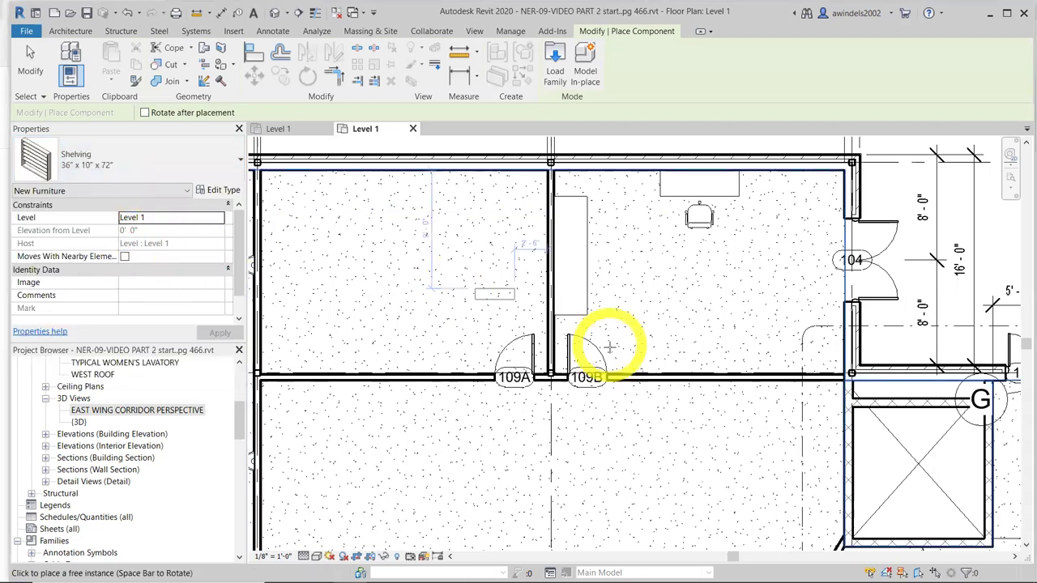
scroll(632, 368, up, 2)
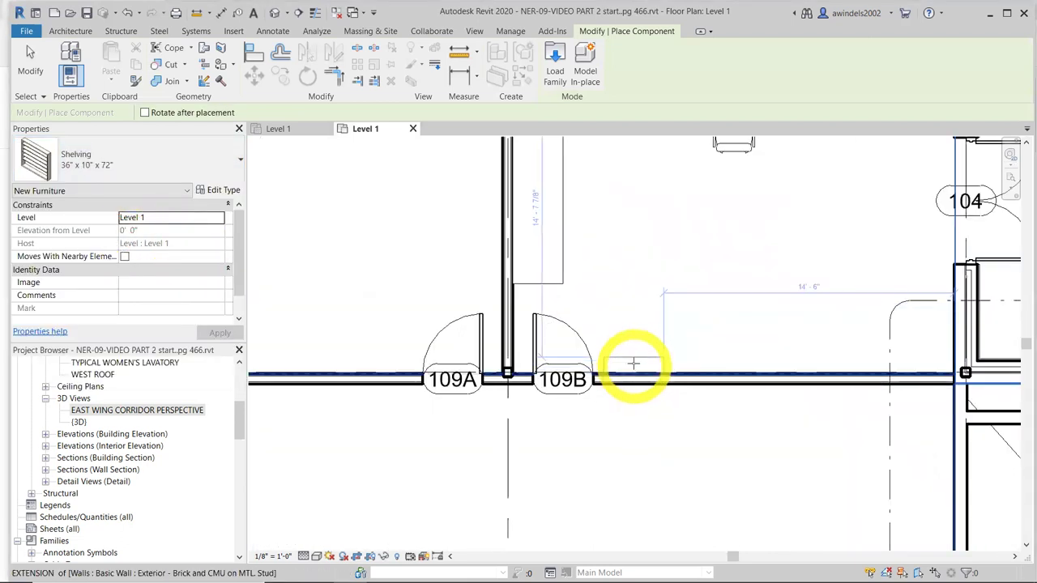
click(634, 364)
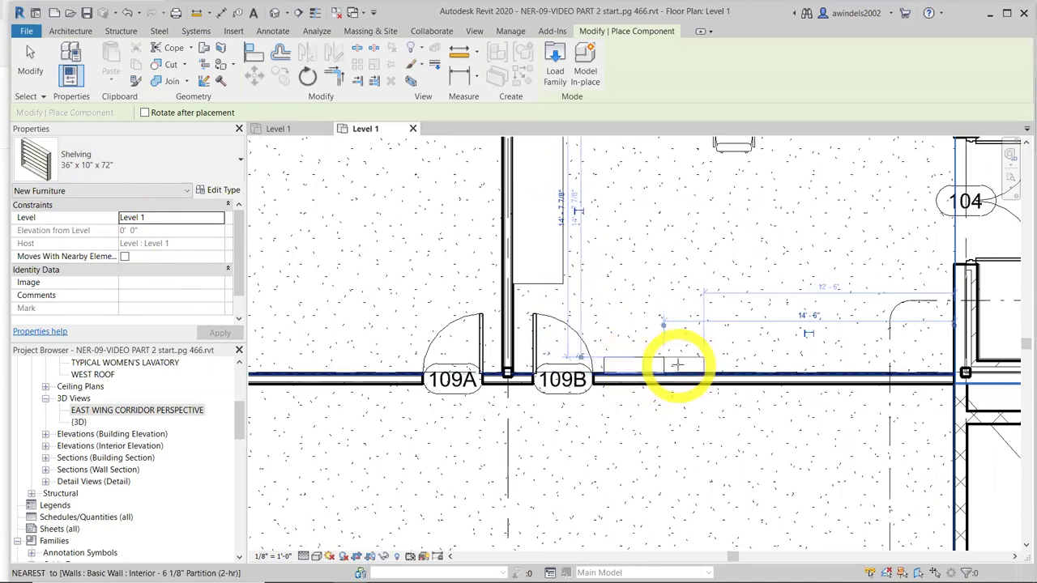
click(706, 364)
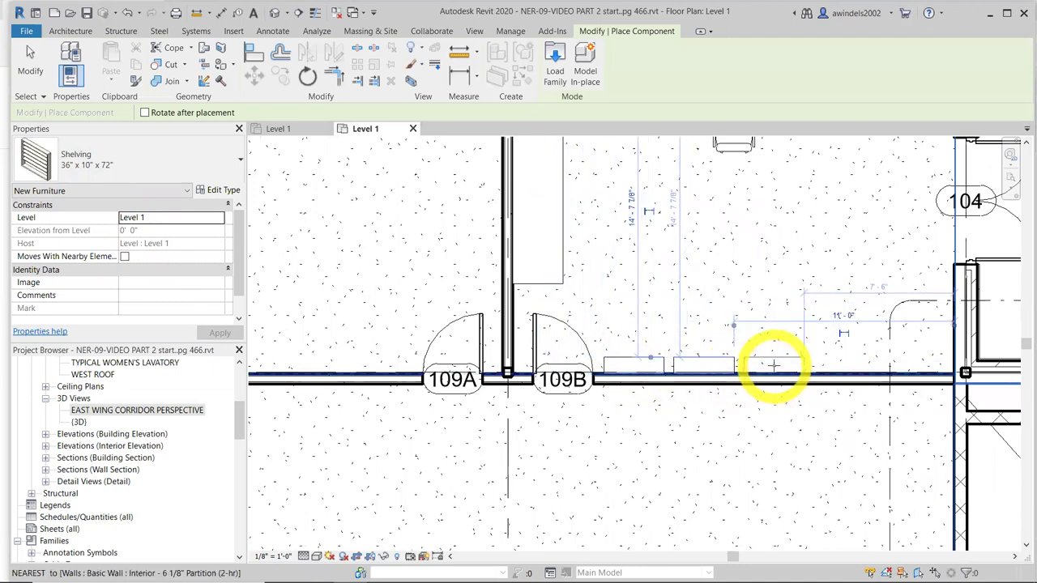
click(772, 366)
click(844, 363)
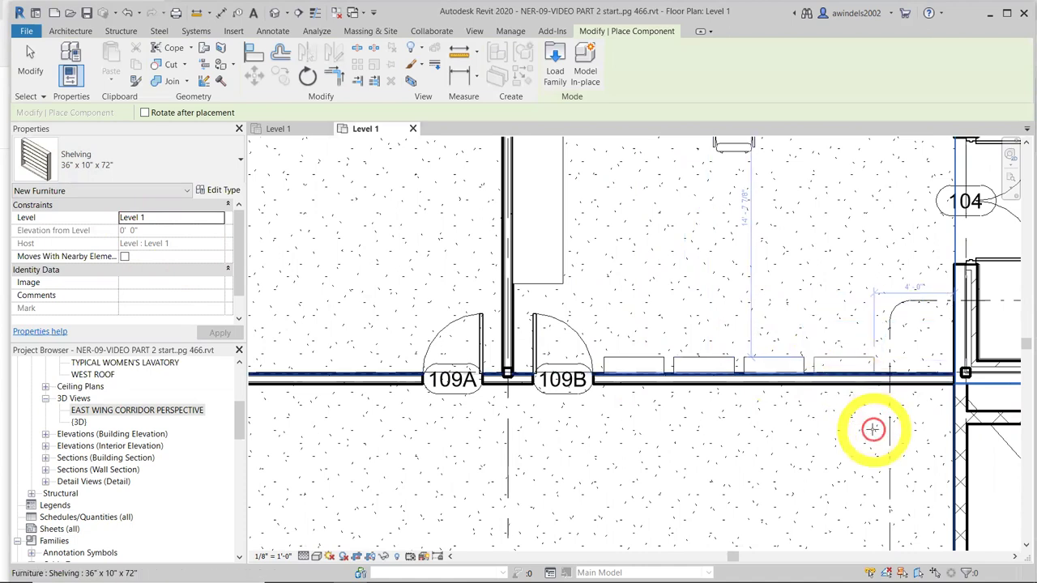
key(Escape)
key(Escape)
scroll(872, 393, down, 4)
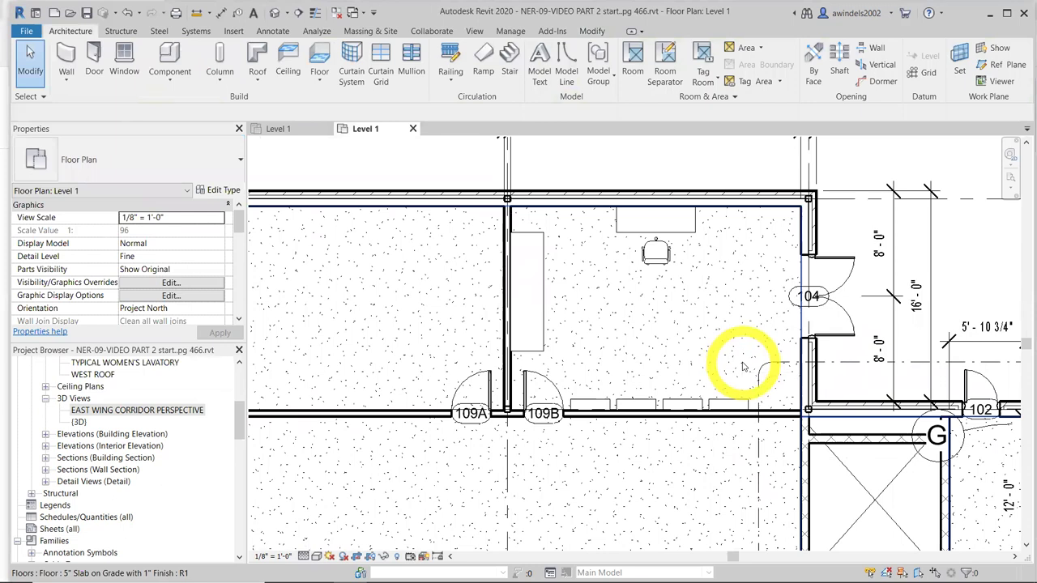
Create a camera view with its eye point and target aimed into the corner office
click(475, 30)
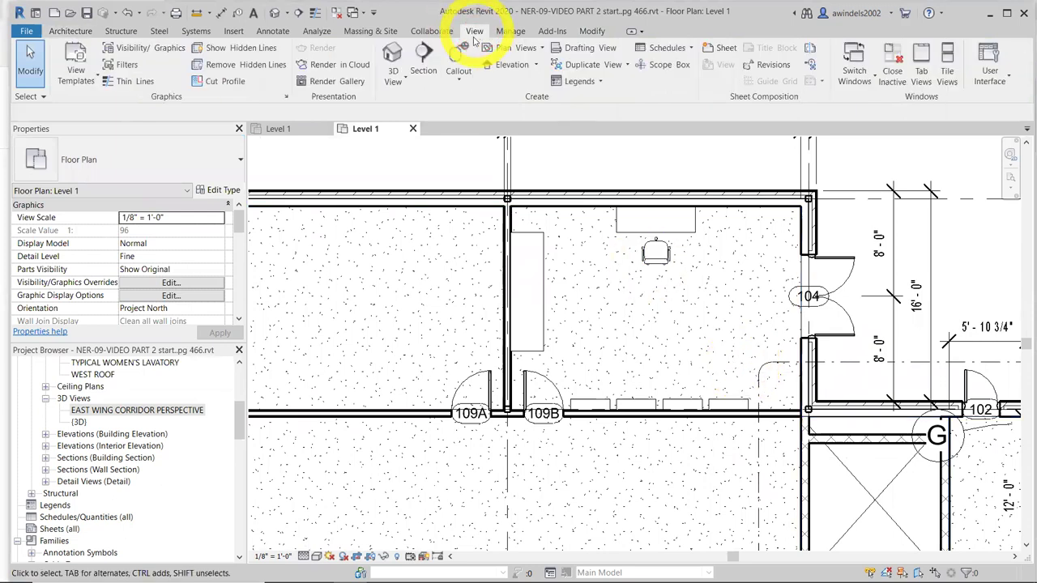
click(394, 81)
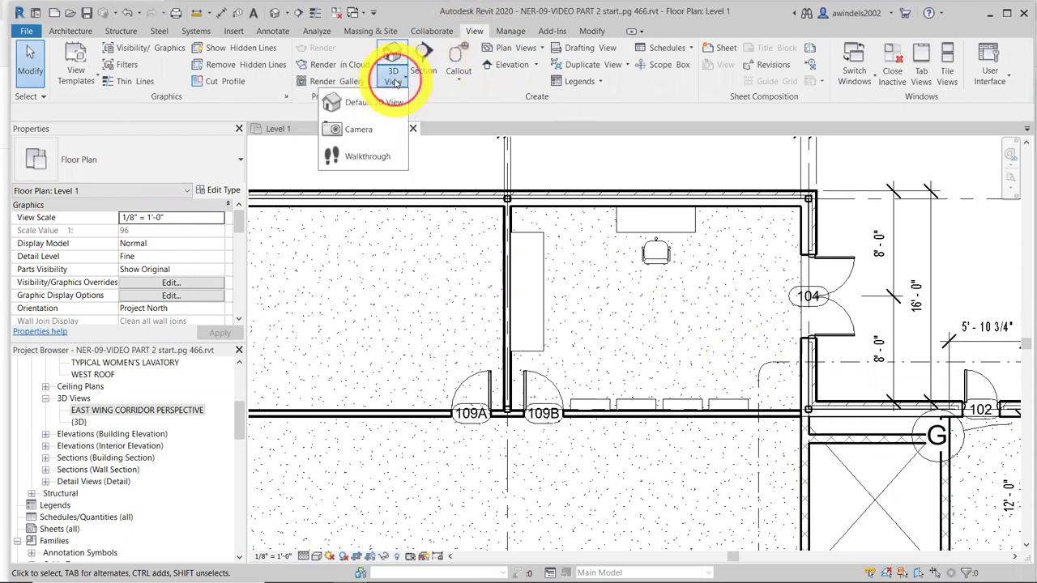
click(390, 127)
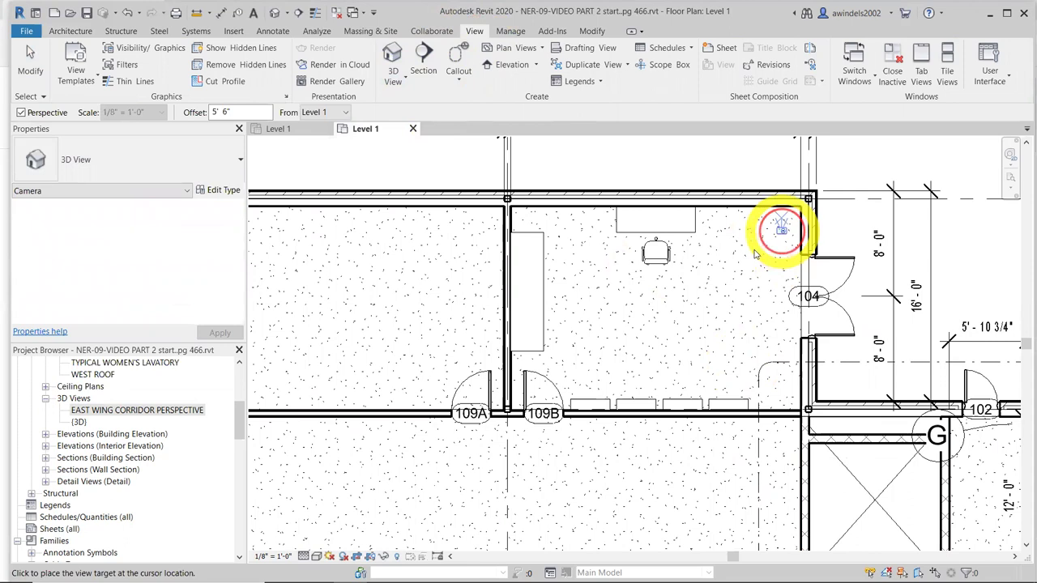
click(418, 461)
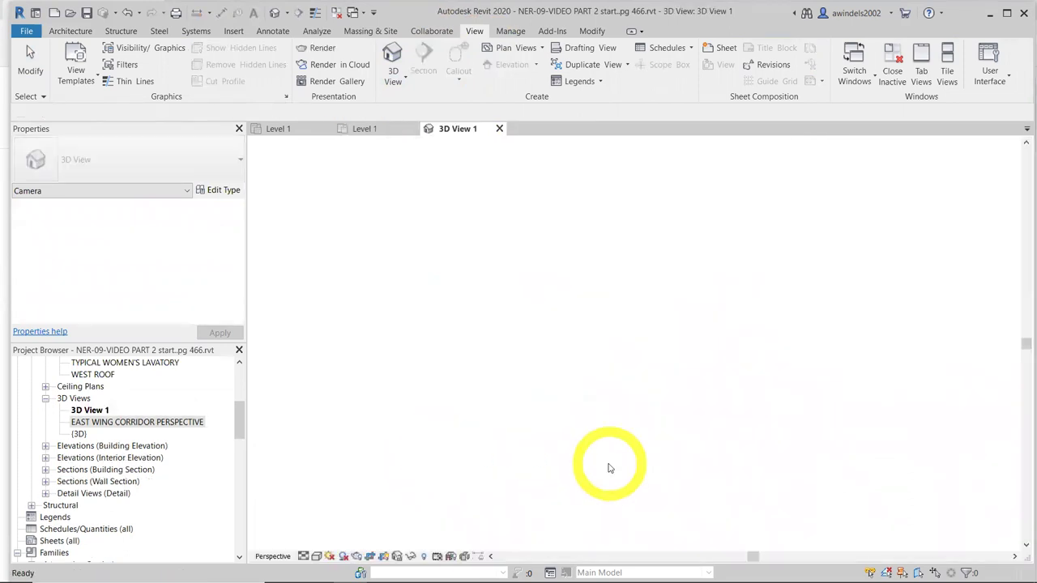
Widen the perspective's crop region to the right, left and downward
click(886, 345)
drag(886, 344, 982, 352)
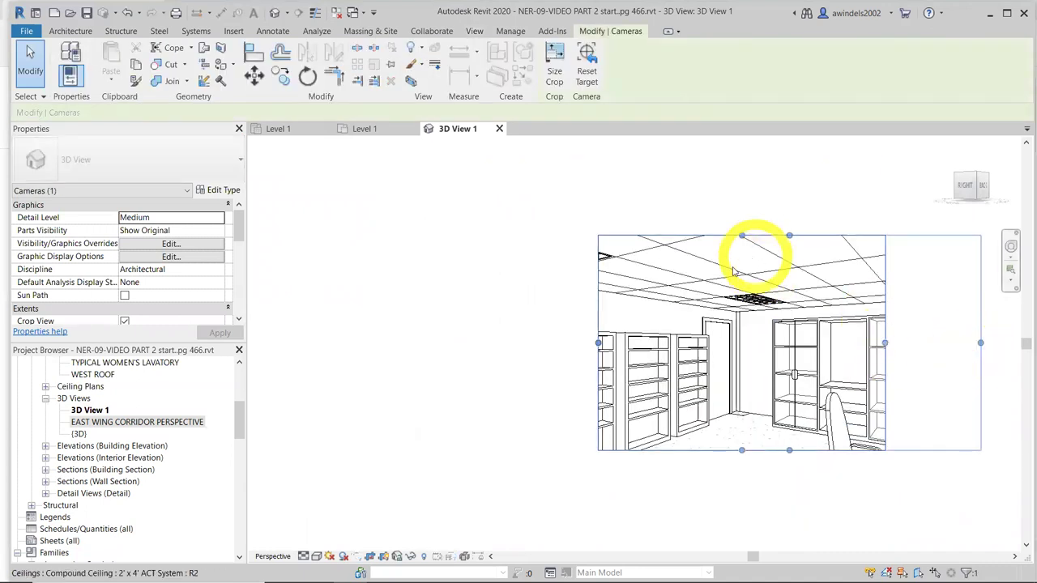
drag(527, 343, 458, 342)
drag(789, 450, 731, 496)
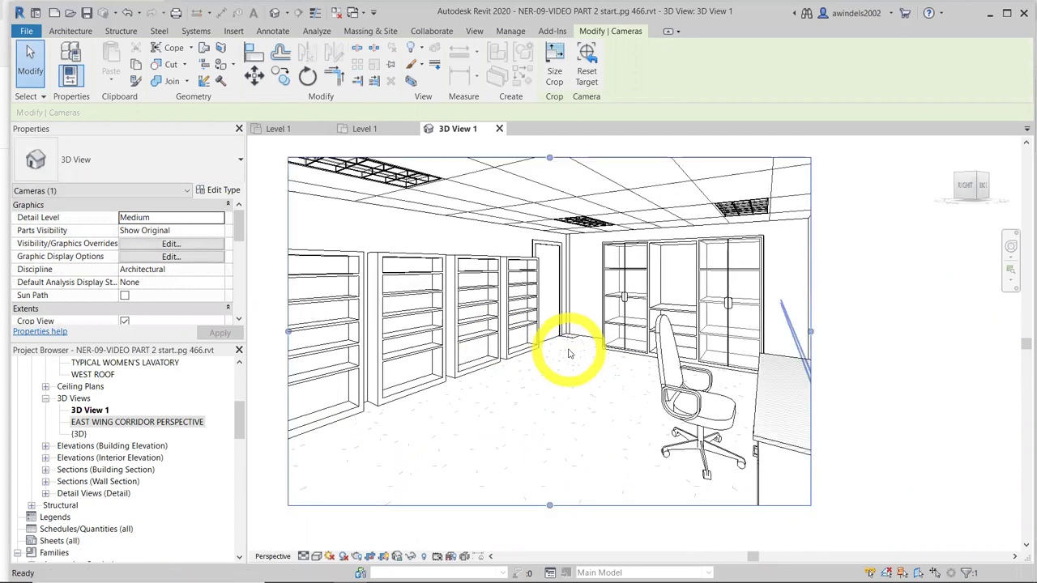
key(Escape)
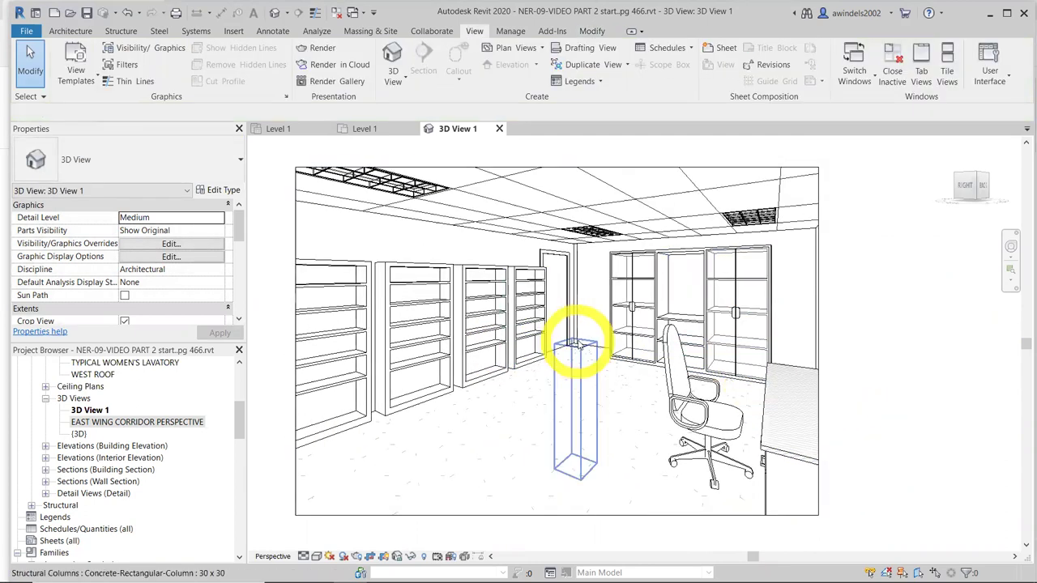
Hide the Structural Columns category in 3D View 1's visibility settings so the concrete column disappears
click(578, 344)
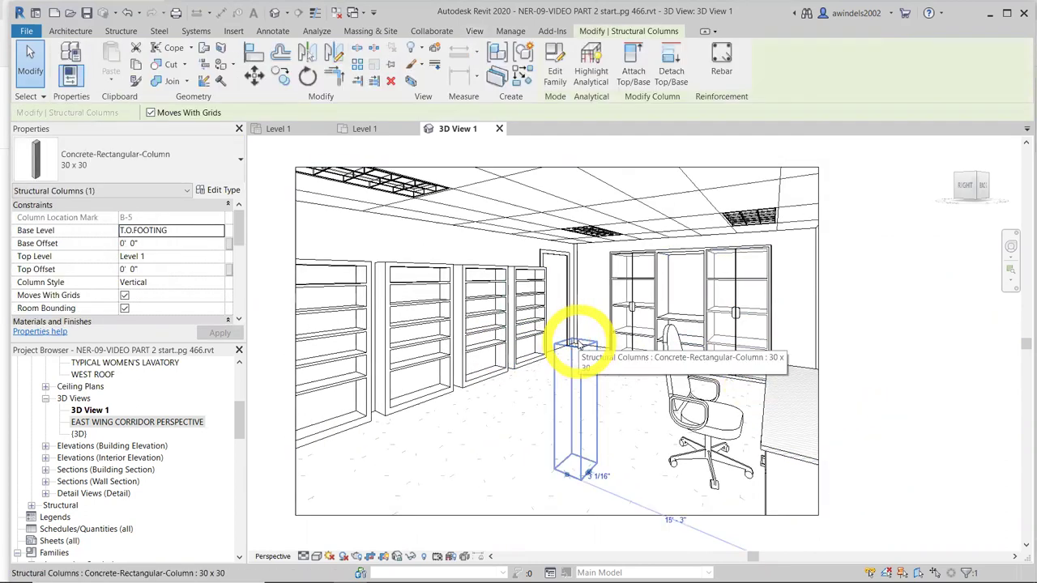
key(Escape)
key(g)
scroll(49, 211, down, 10)
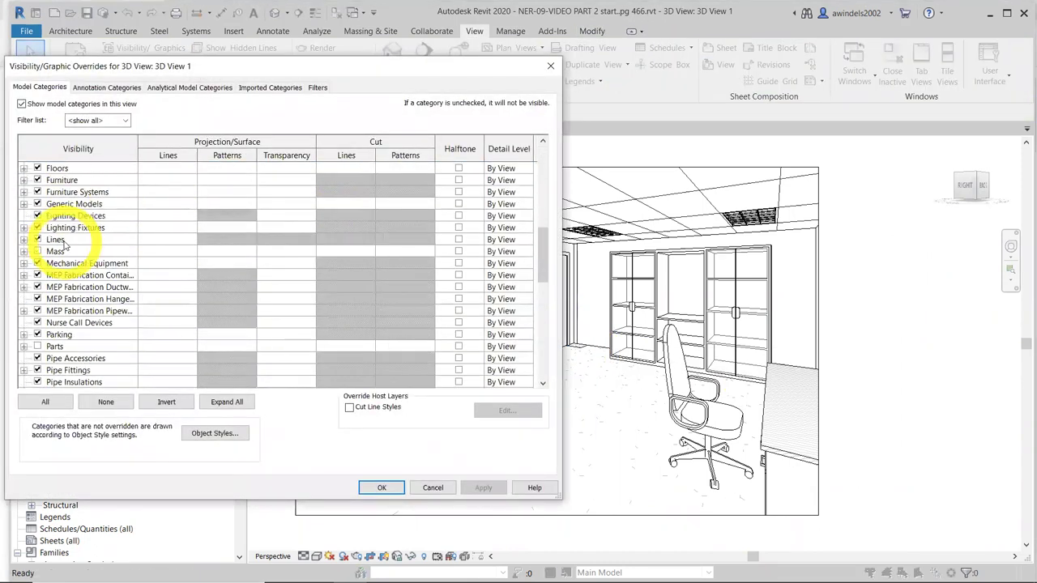
scroll(65, 246, down, 5)
scroll(61, 247, down, 5)
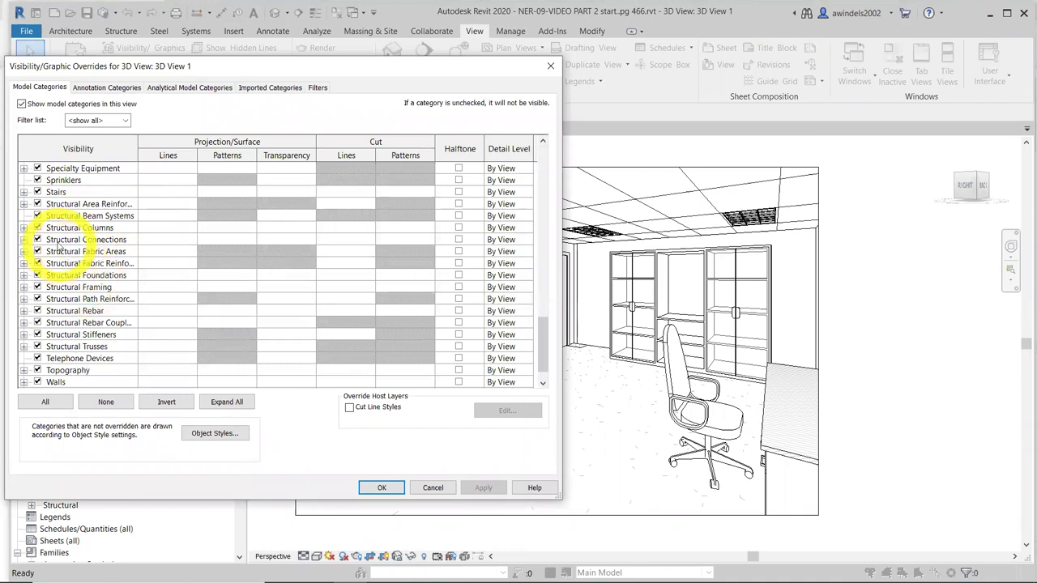
click(37, 227)
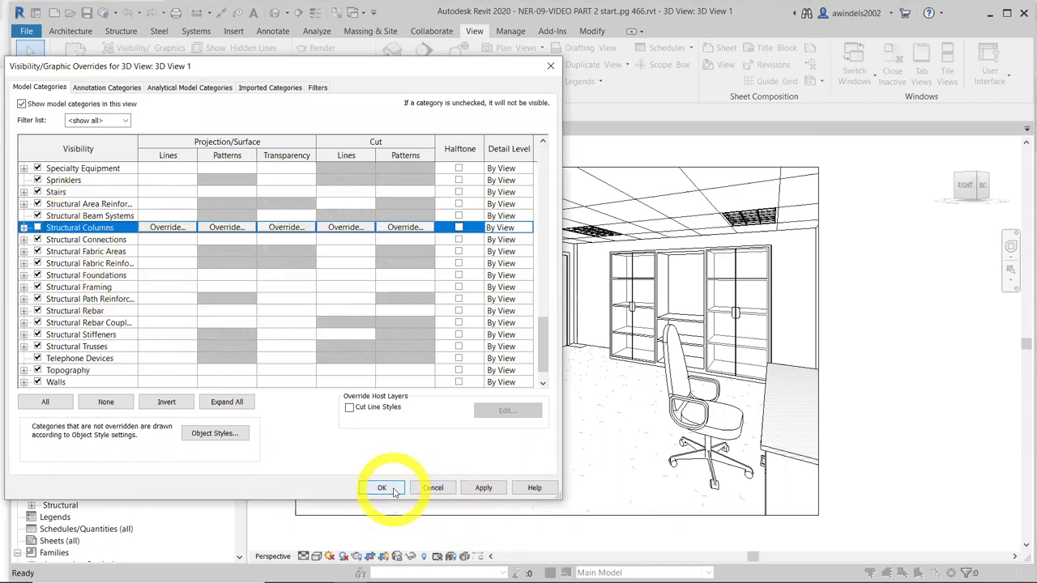
click(382, 488)
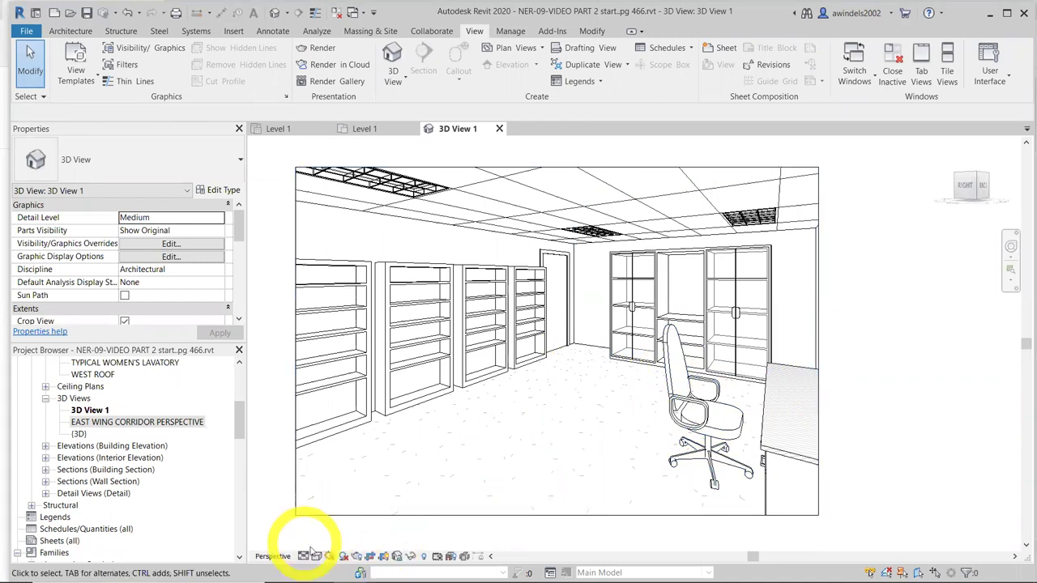
Set the perspective to Fine detail and Realistic visual style, and begin renaming 3D View 1
click(303, 556)
click(307, 538)
click(316, 556)
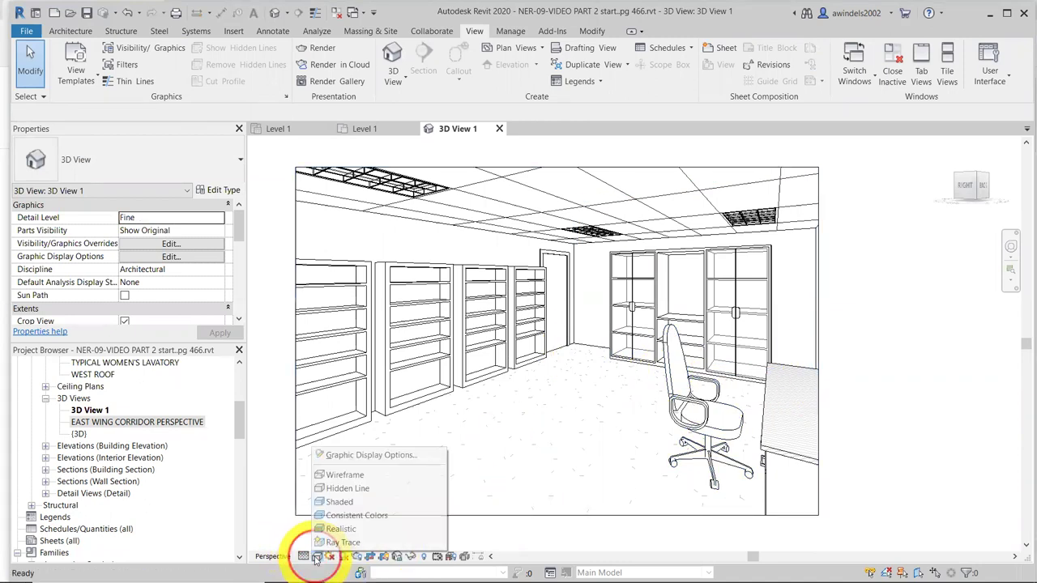
click(341, 531)
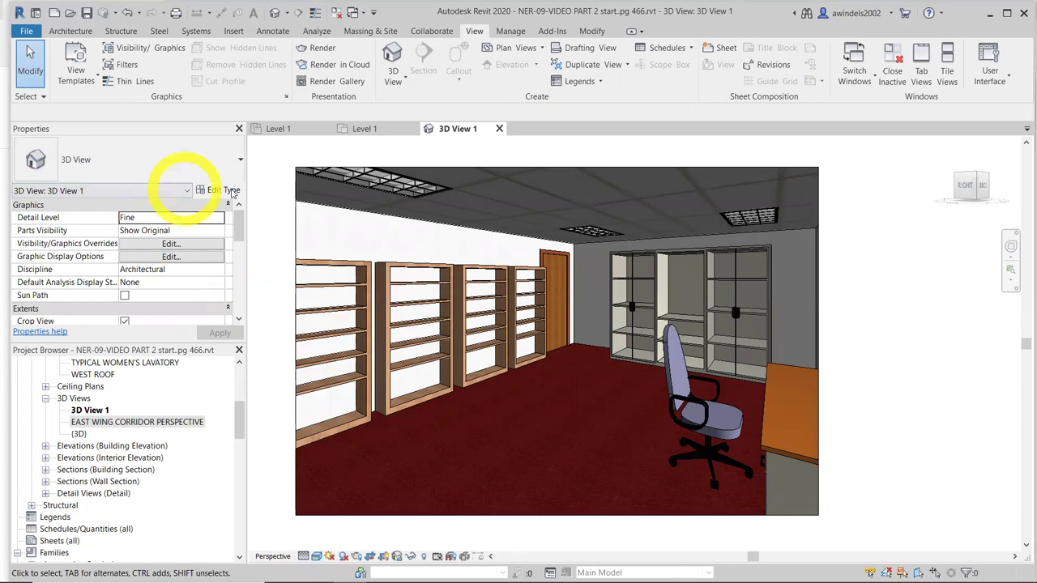
click(97, 413)
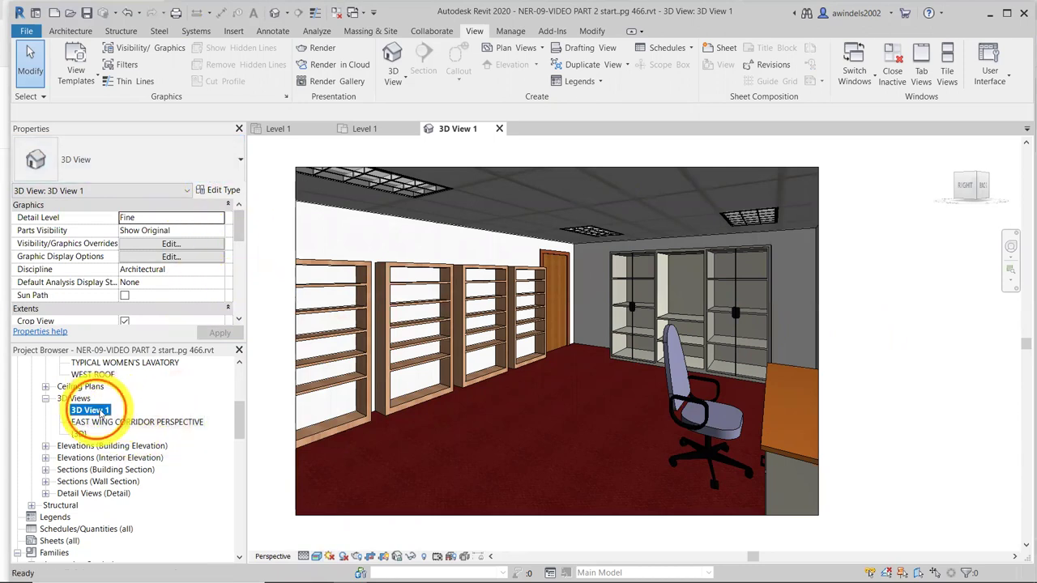
click(105, 415)
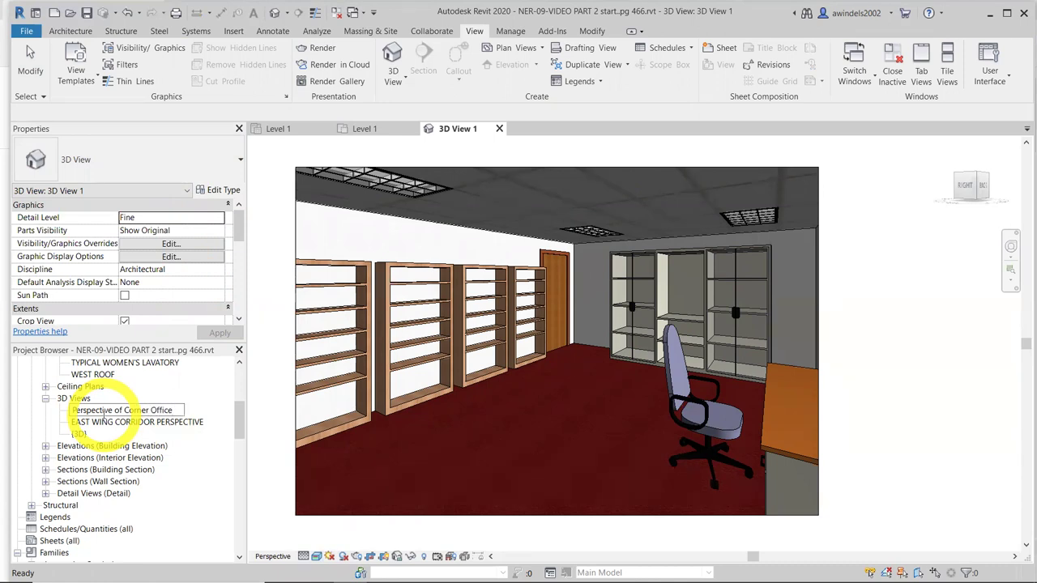
Commit the name Perspective of Corner Office and orbit toward the bookshelf wall and desk
key(Return)
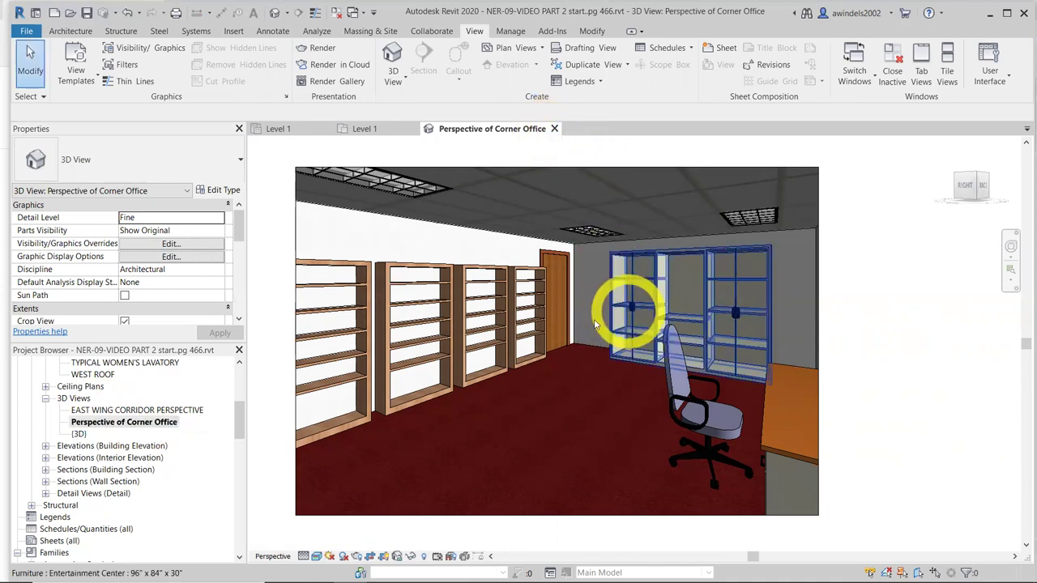
mouse_move(570, 379)
shift+middle_down()
mouse_move(606, 377)
mouse_move(575, 375)
mouse_move(589, 386)
shift+middle_up()
scroll(624, 375, down, 2)
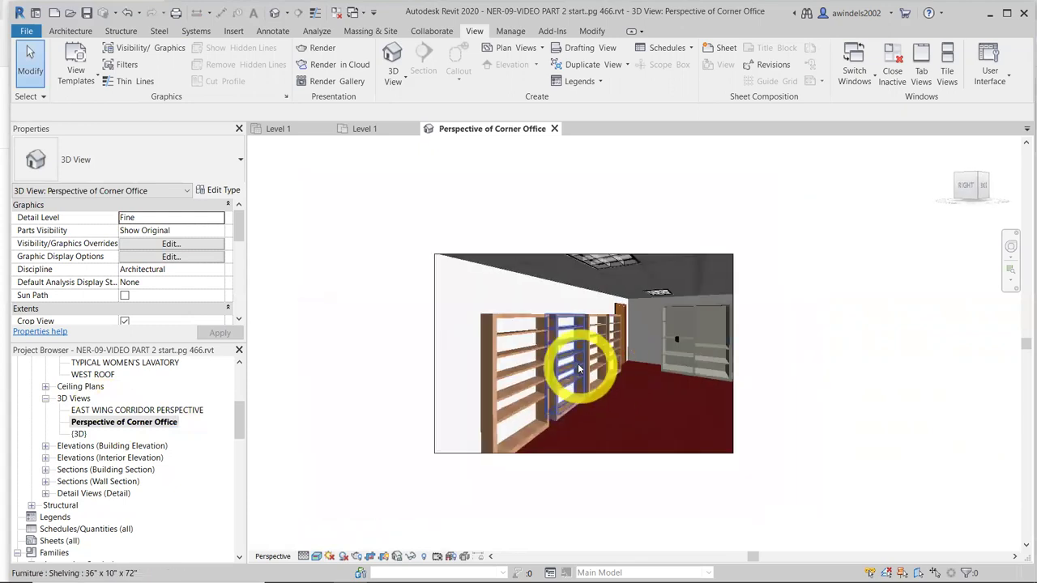
mouse_move(658, 377)
shift+middle_down()
mouse_move(669, 386)
mouse_move(650, 391)
mouse_move(702, 375)
mouse_move(653, 369)
mouse_move(655, 386)
mouse_move(663, 378)
mouse_move(639, 387)
mouse_move(641, 348)
mouse_move(648, 374)
mouse_move(647, 358)
shift+middle_up()
scroll(639, 349, down, 2)
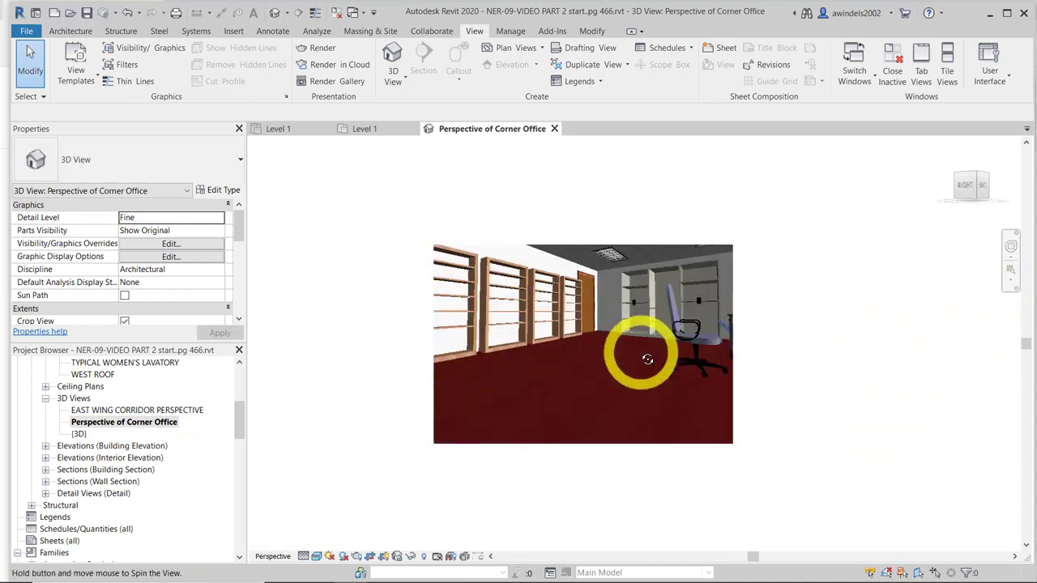
Turn the camera back toward the chair and desk, close the perspective, and pan the Level 1 plan south
click(618, 244)
shift+middle_drag(586, 221, 673, 285)
shift+middle_drag(633, 369, 603, 370)
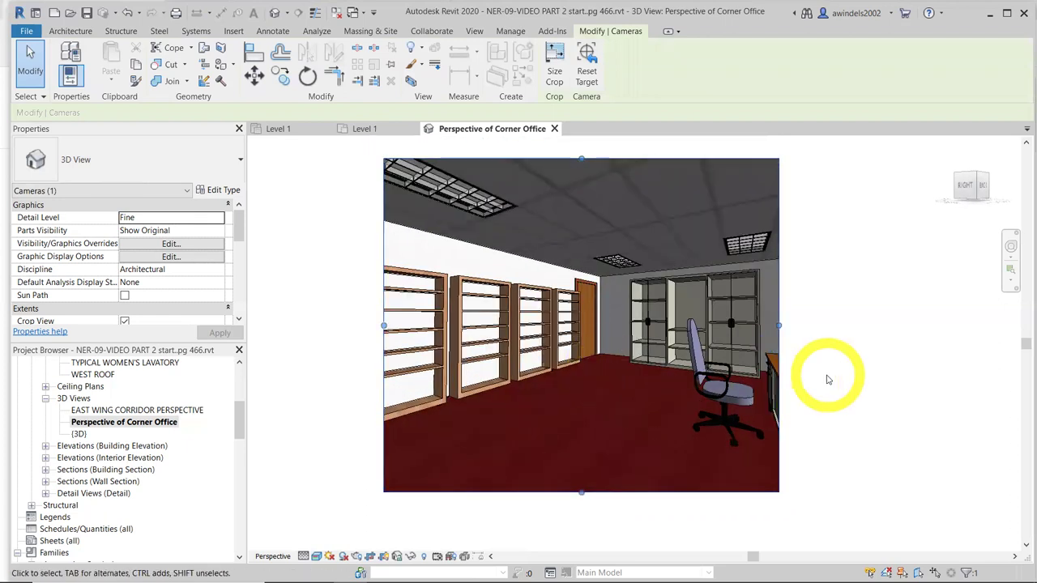
click(897, 365)
click(554, 128)
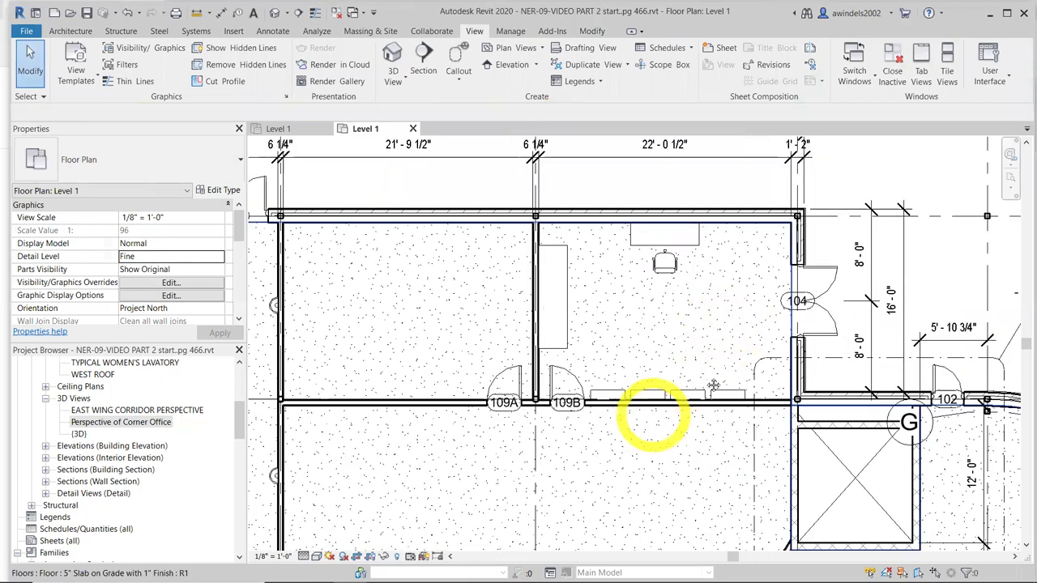
middle_drag(436, 478, 521, 394)
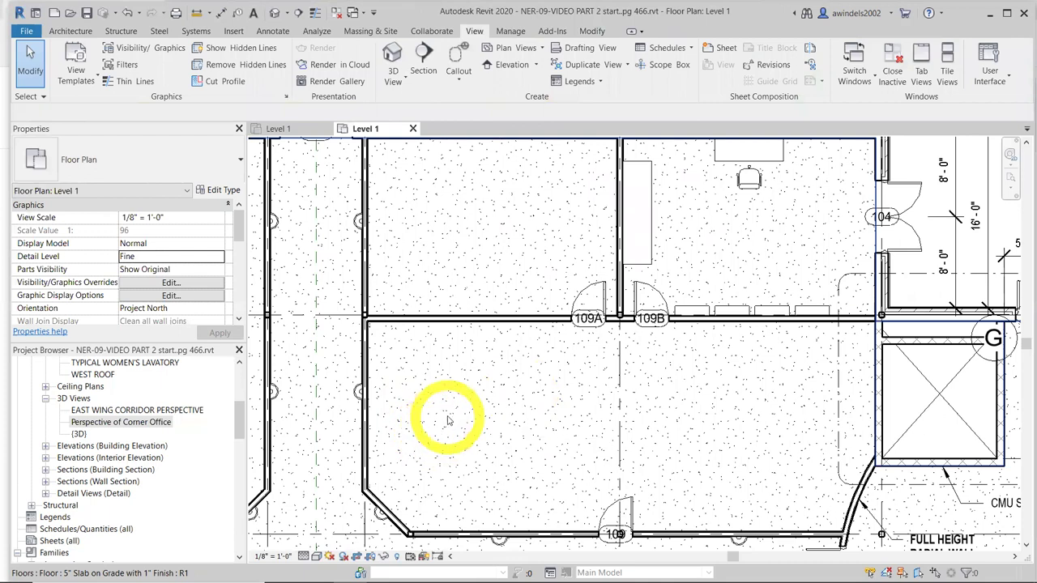
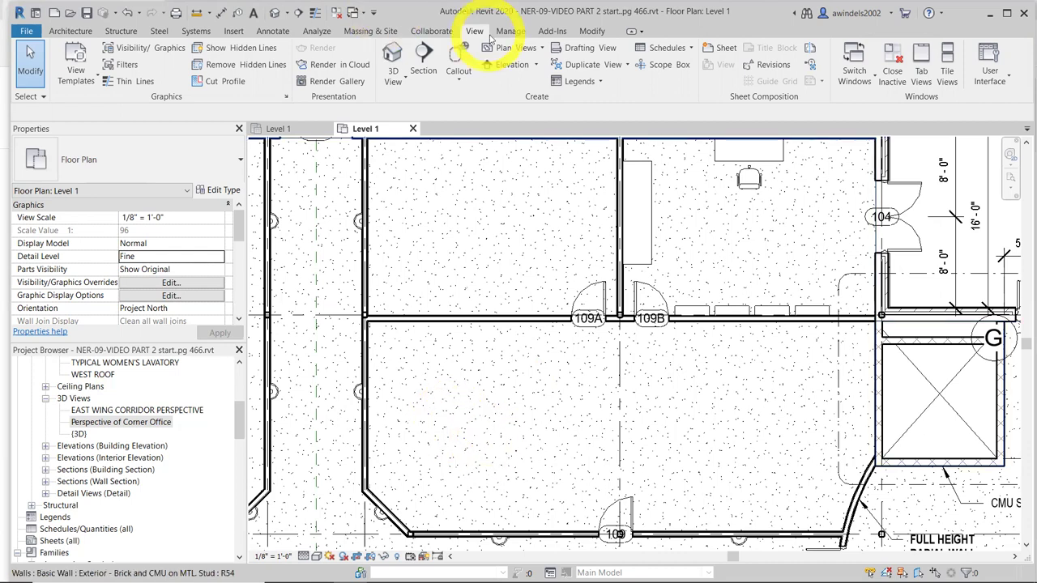
Load the 2 Bin, Double Door & 2 Drawer, Double Door Sink Unit, Filler and Single Door & Drawer families from Casework > Base Cabinets
click(231, 31)
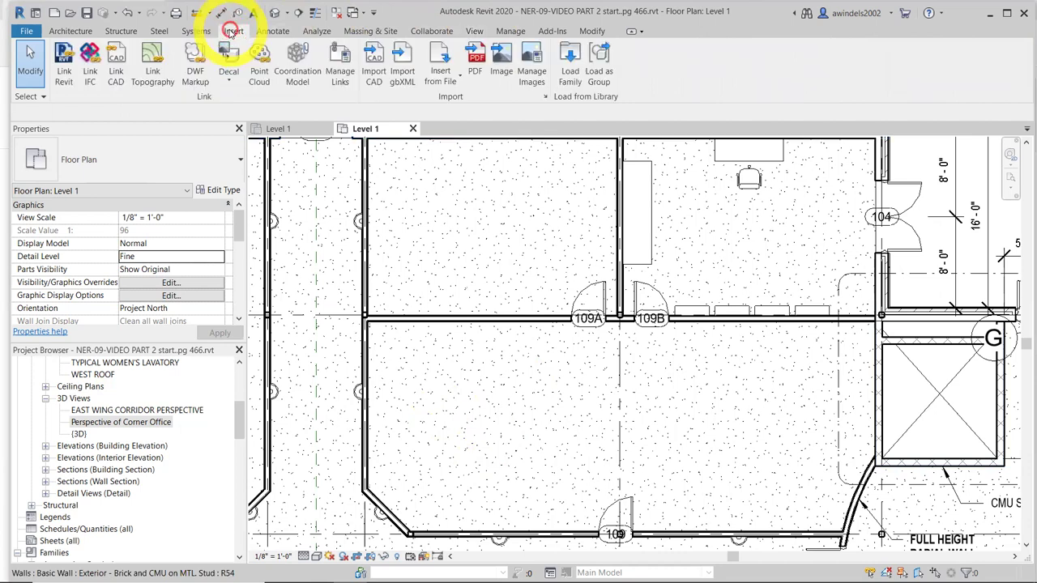
click(567, 66)
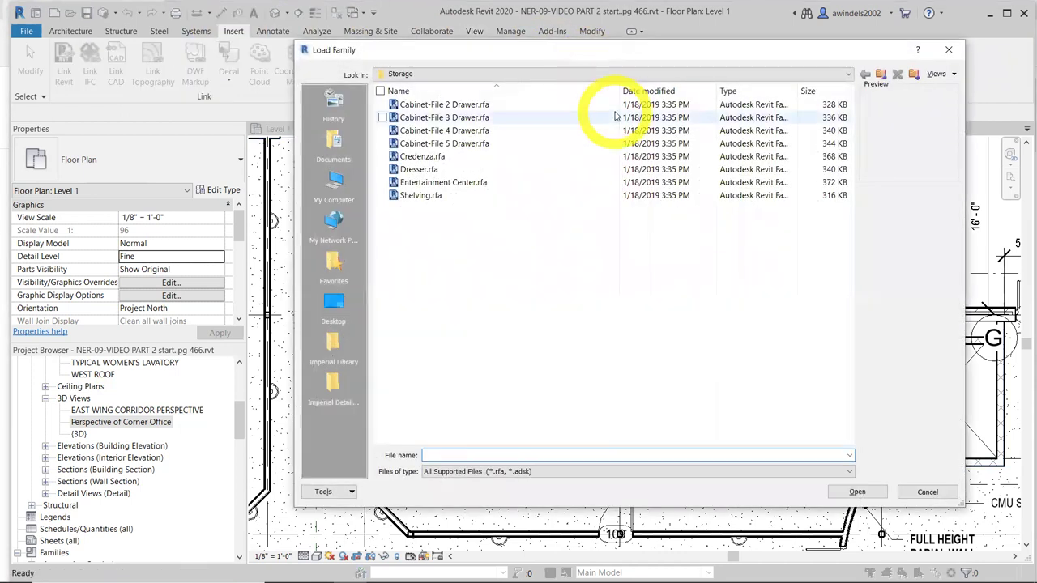
key(BackSpace)
key(BackSpace)
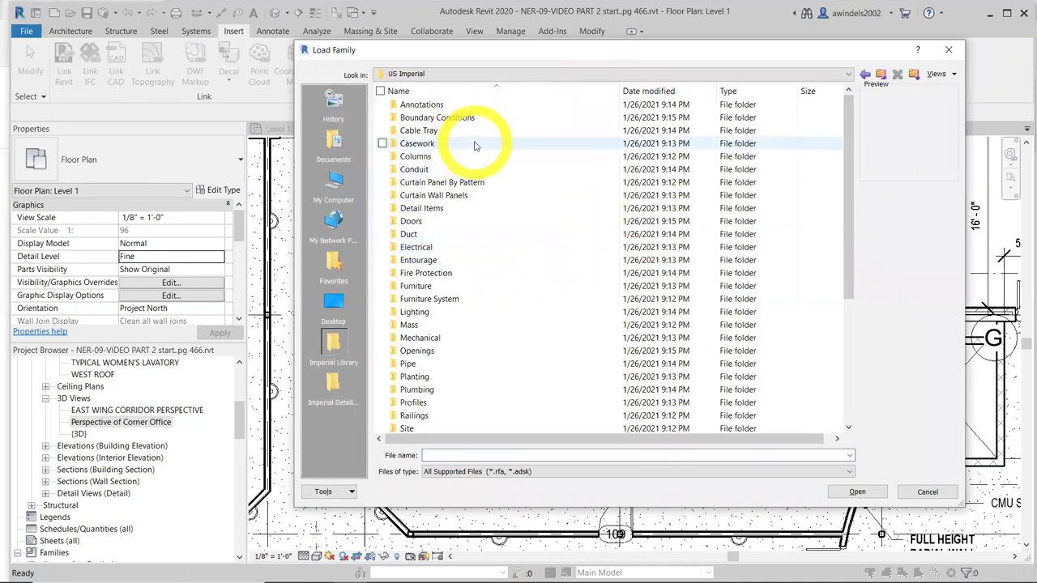
double_click(476, 144)
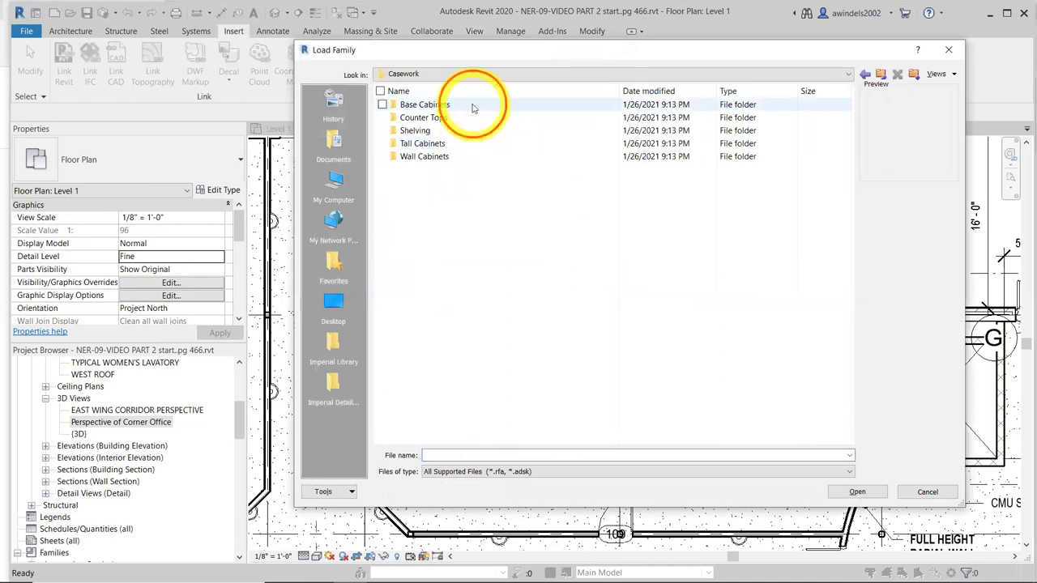
double_click(471, 106)
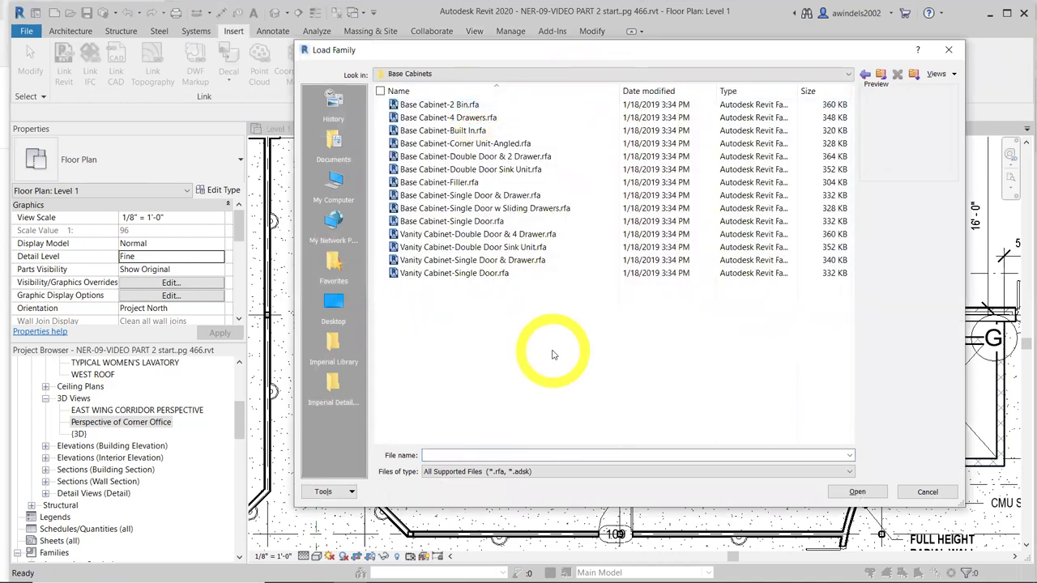
click(467, 104)
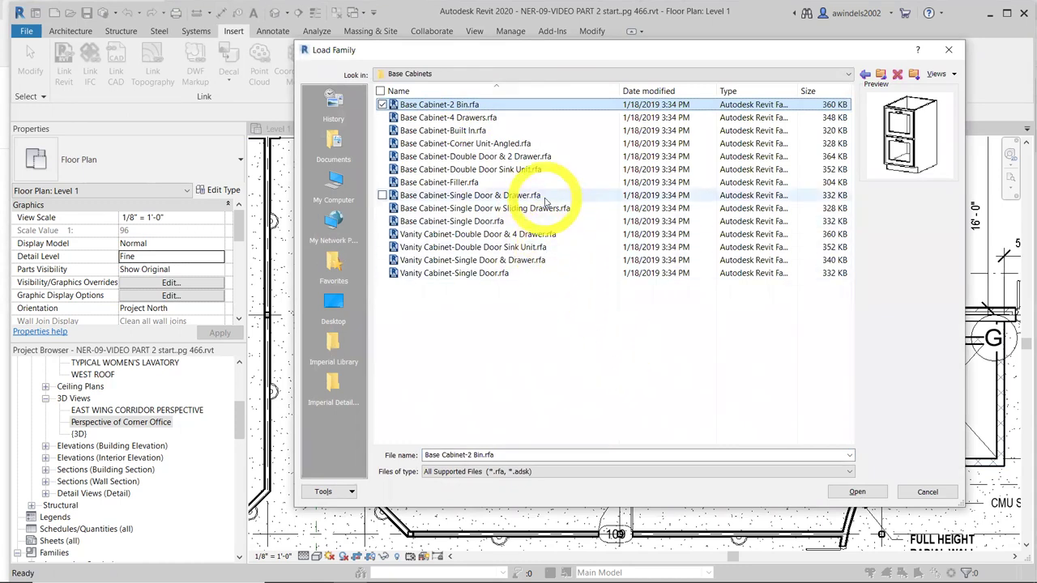
click(522, 160)
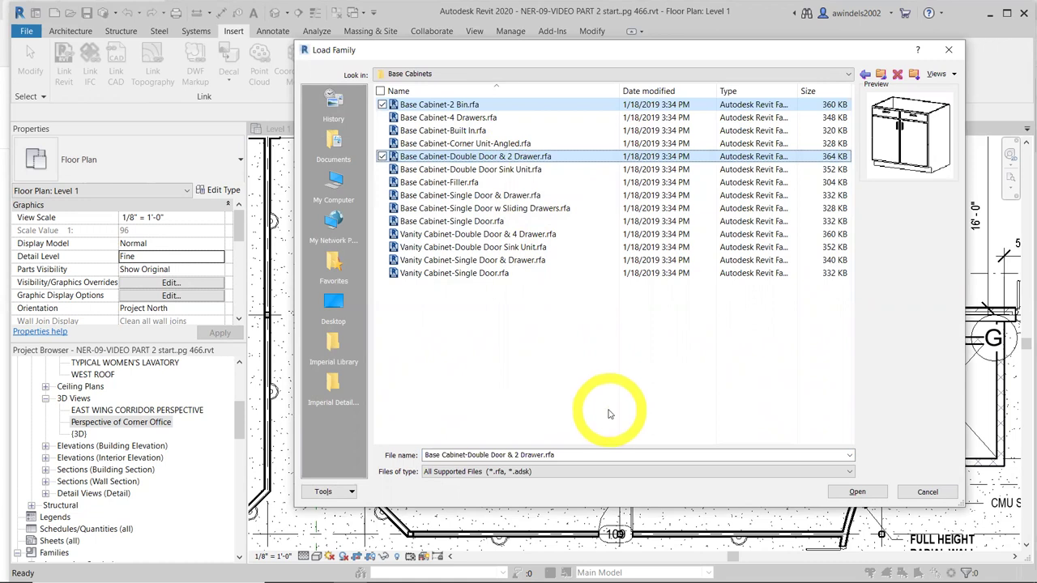
ctrl+click(528, 170)
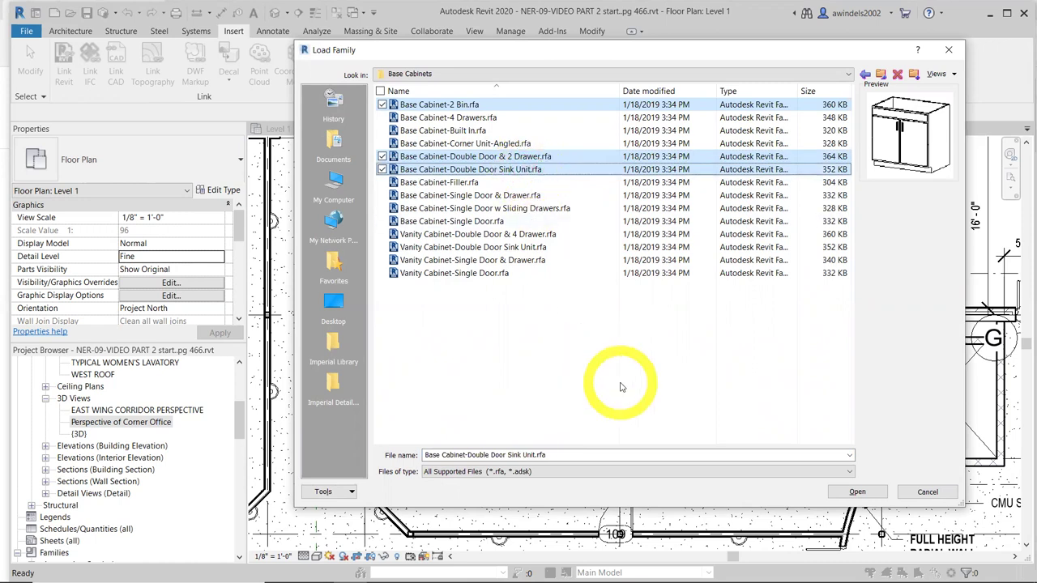
ctrl+click(469, 183)
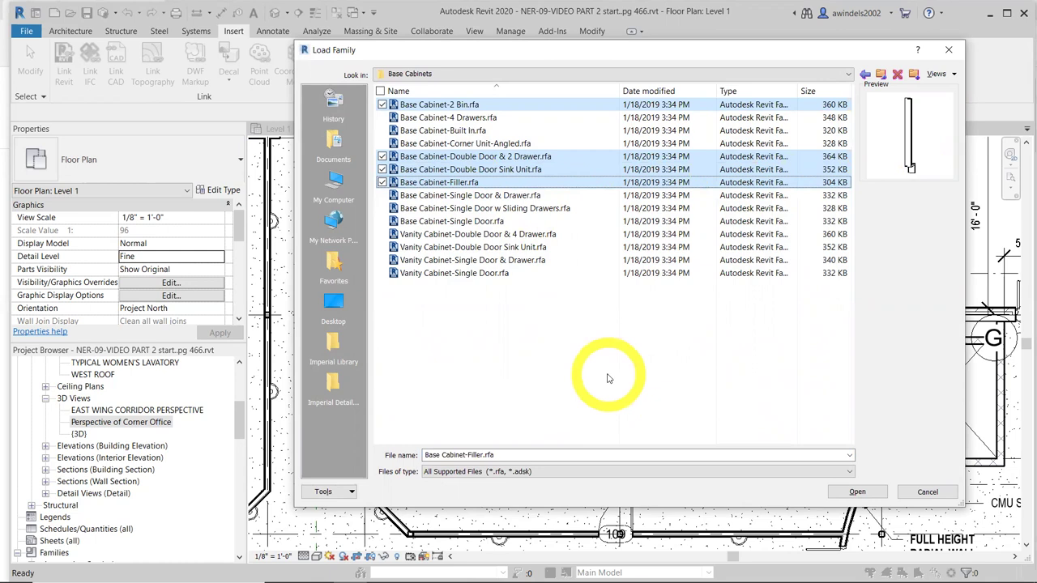
ctrl+click(531, 196)
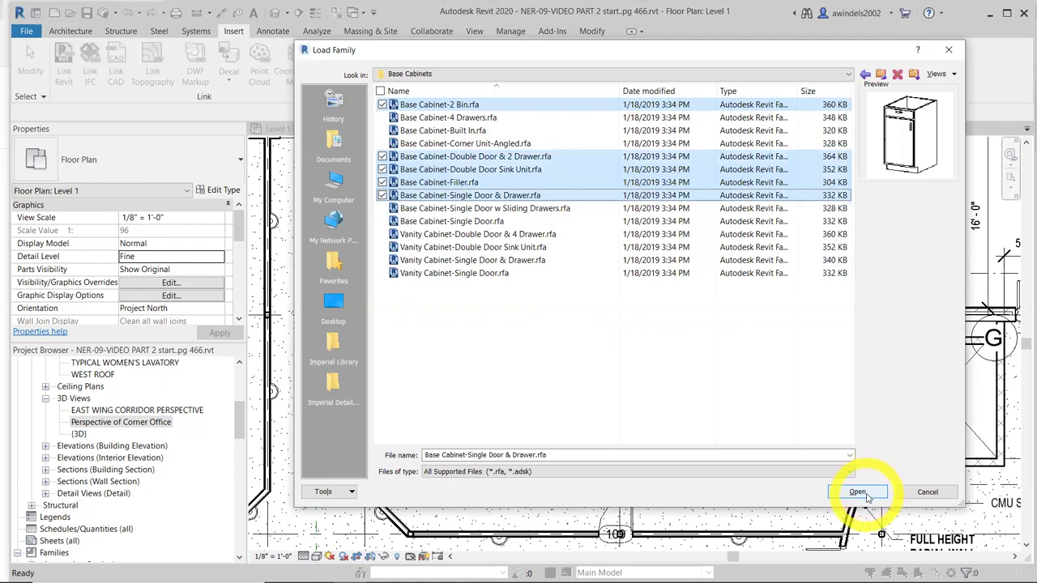
click(859, 493)
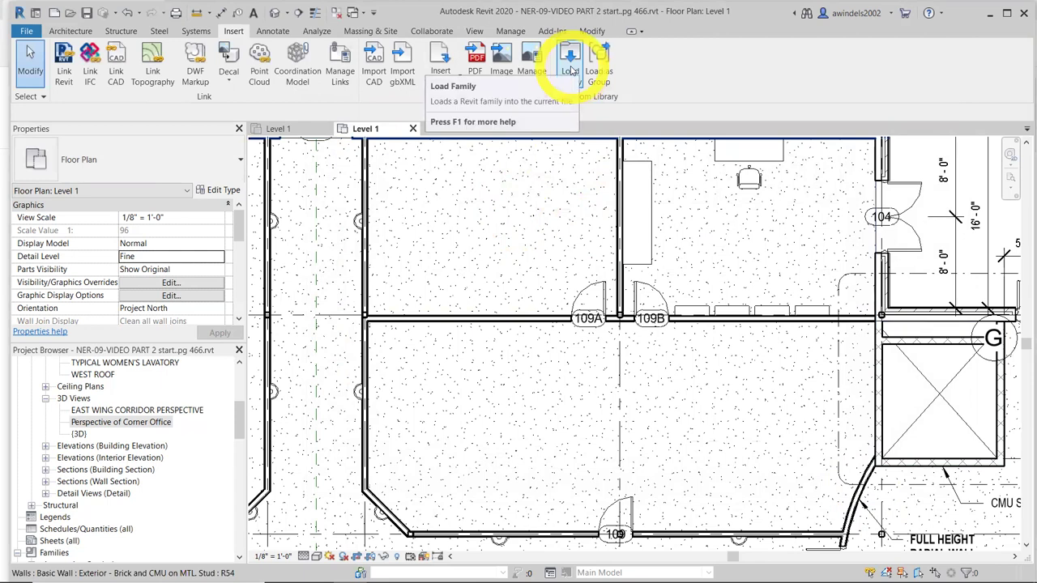
Load Counter Top-L Shaped w Sink Hole 2 from the Casework > Counter Tops library folder
click(571, 71)
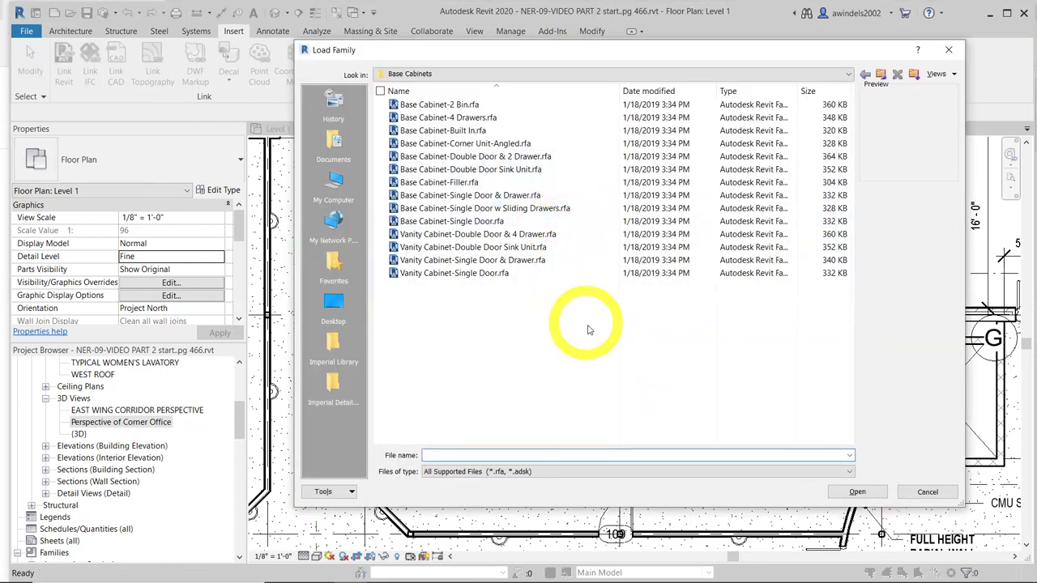
click(589, 330)
key(BackSpace)
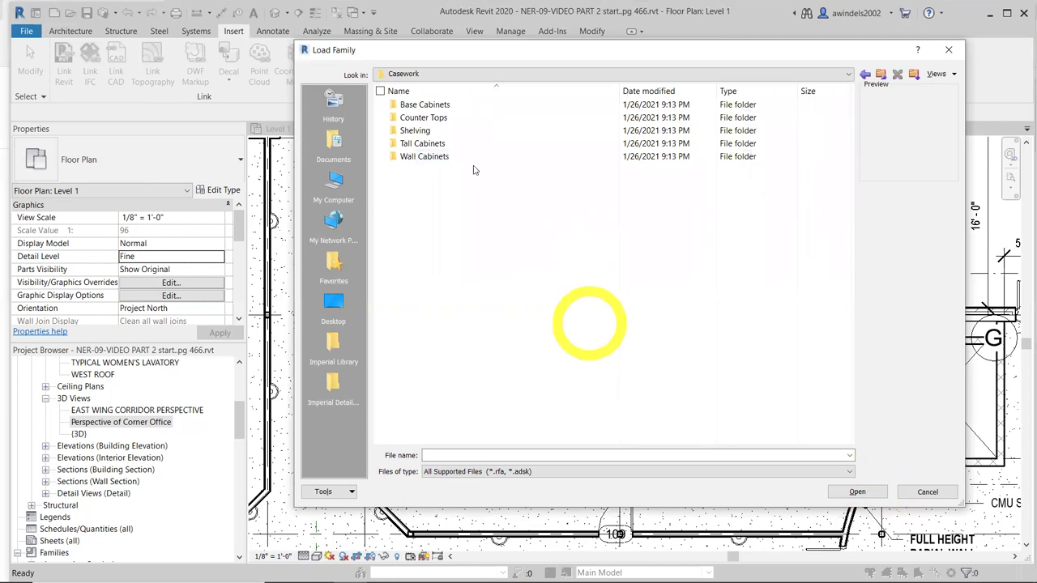
click(448, 120)
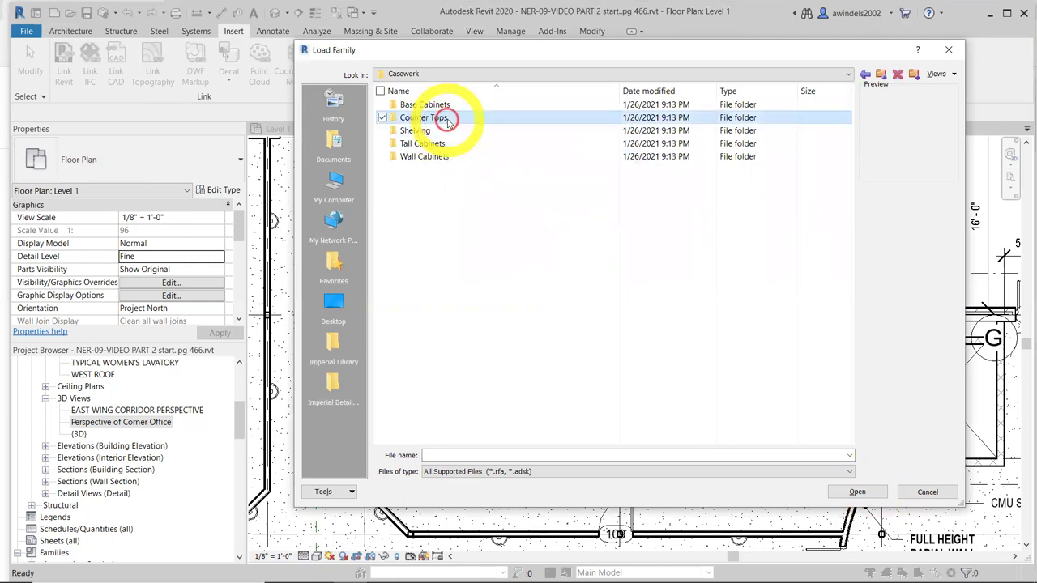
double_click(447, 120)
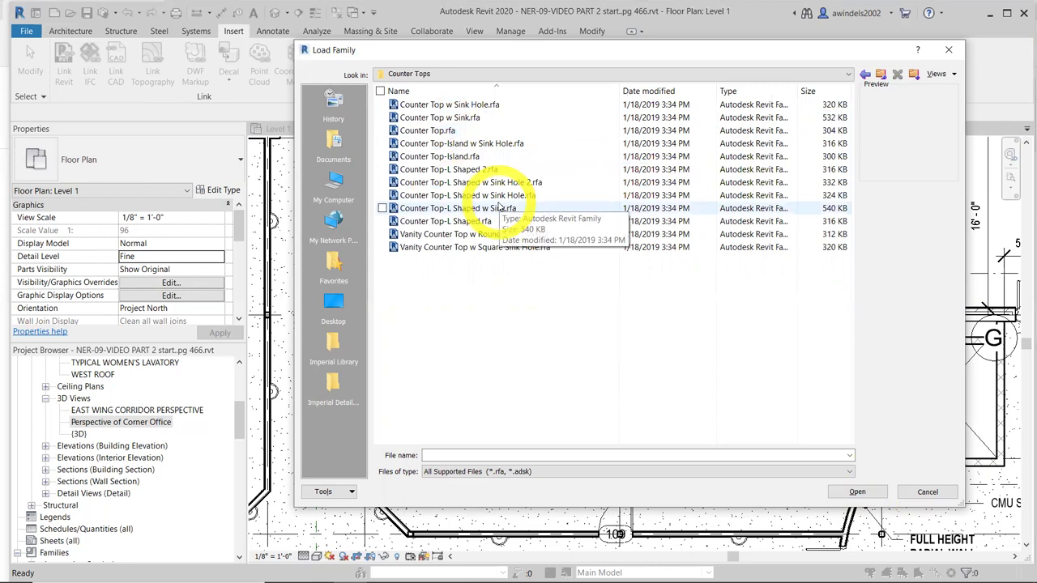
click(554, 183)
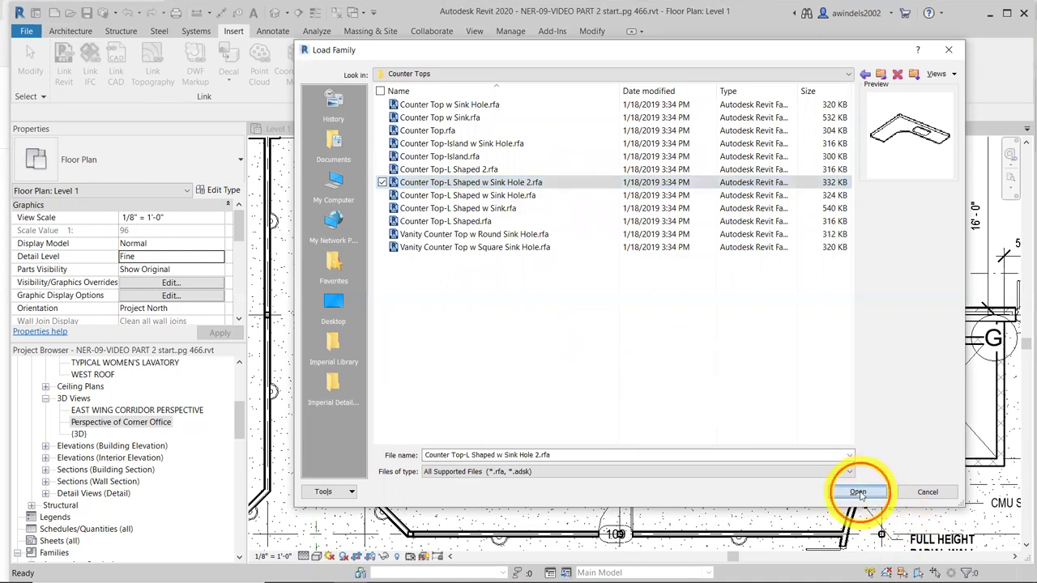
click(857, 493)
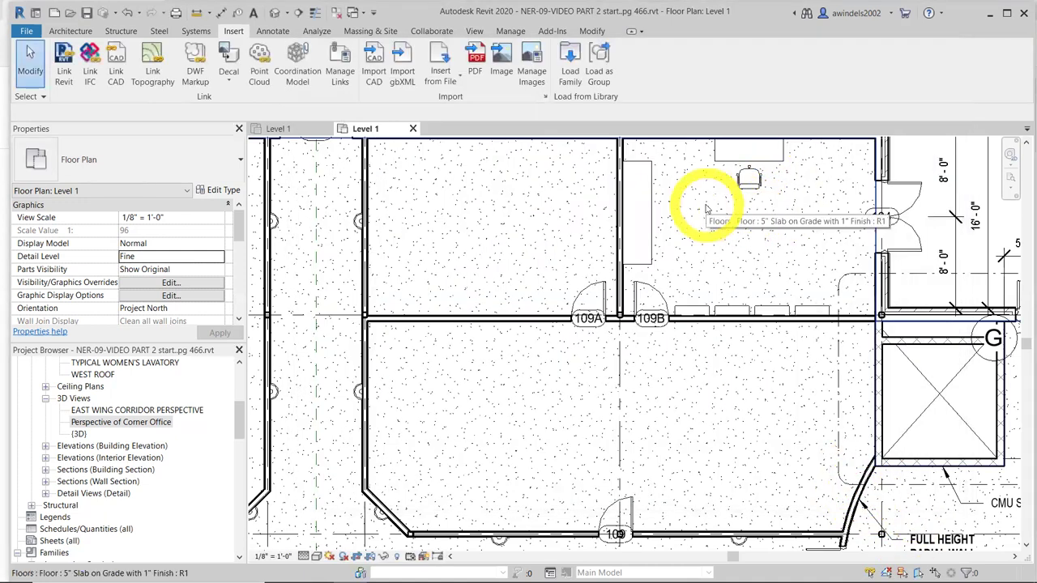
Load Upper Cabinet-Double Door-Wall from the Casework > Wall Cabinets library folder
click(580, 81)
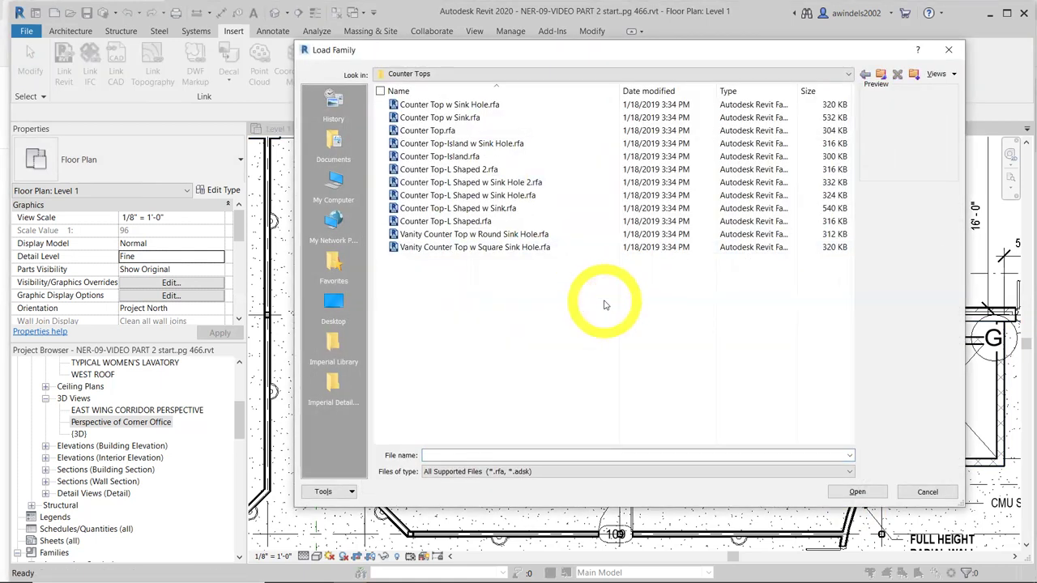
key(BackSpace)
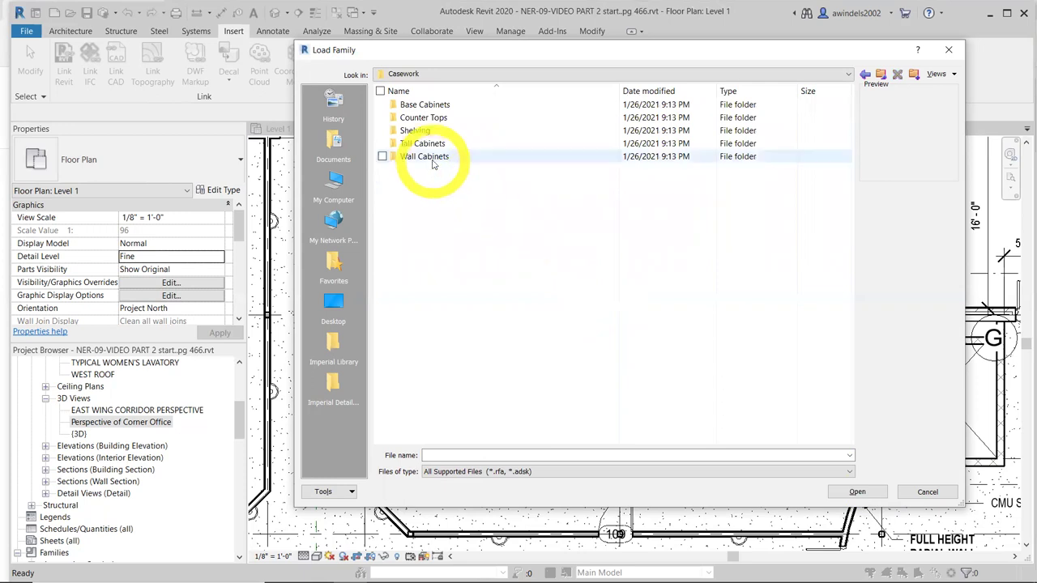
double_click(434, 159)
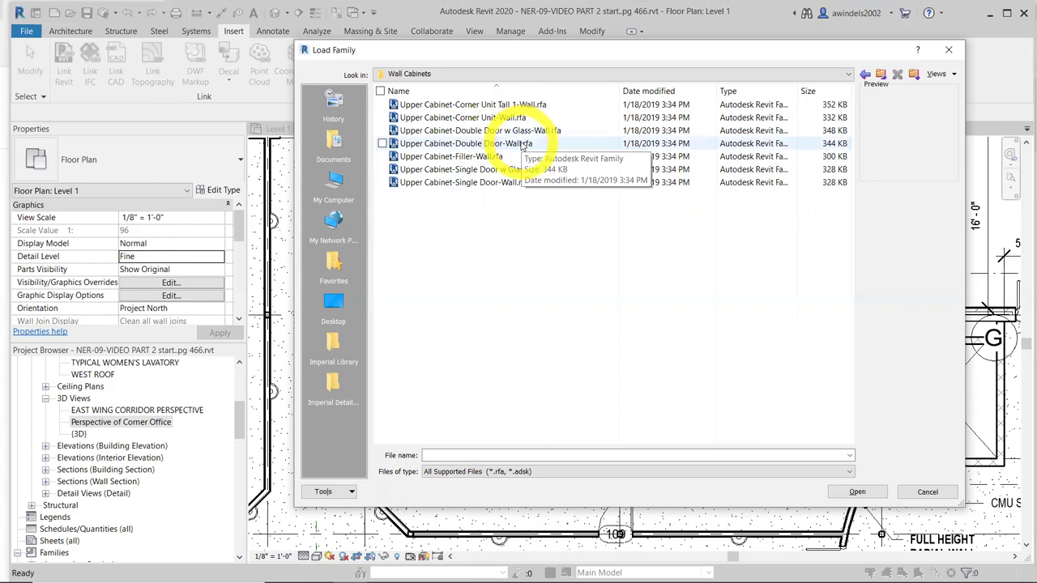
click(526, 145)
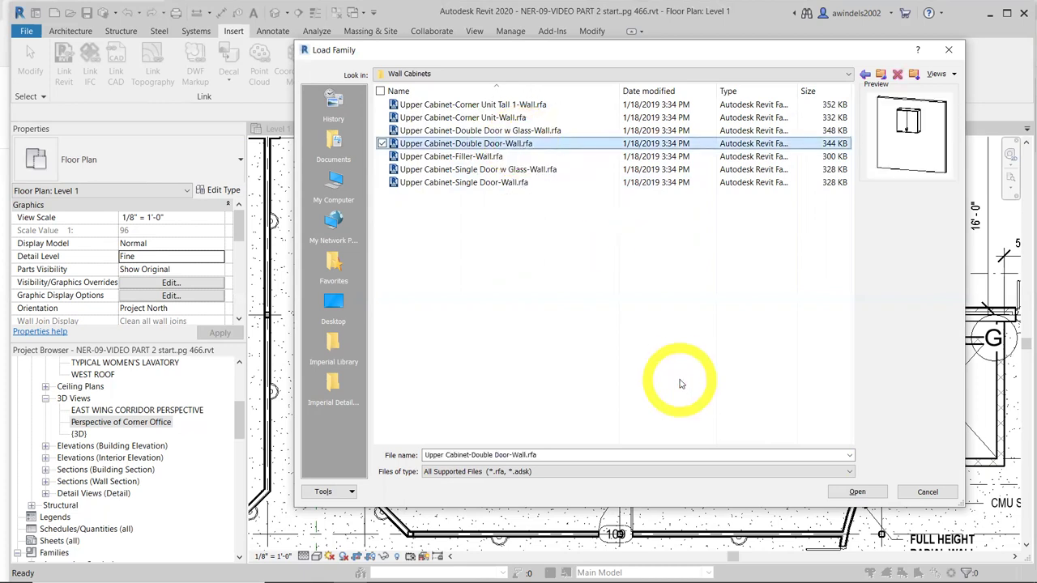
click(861, 492)
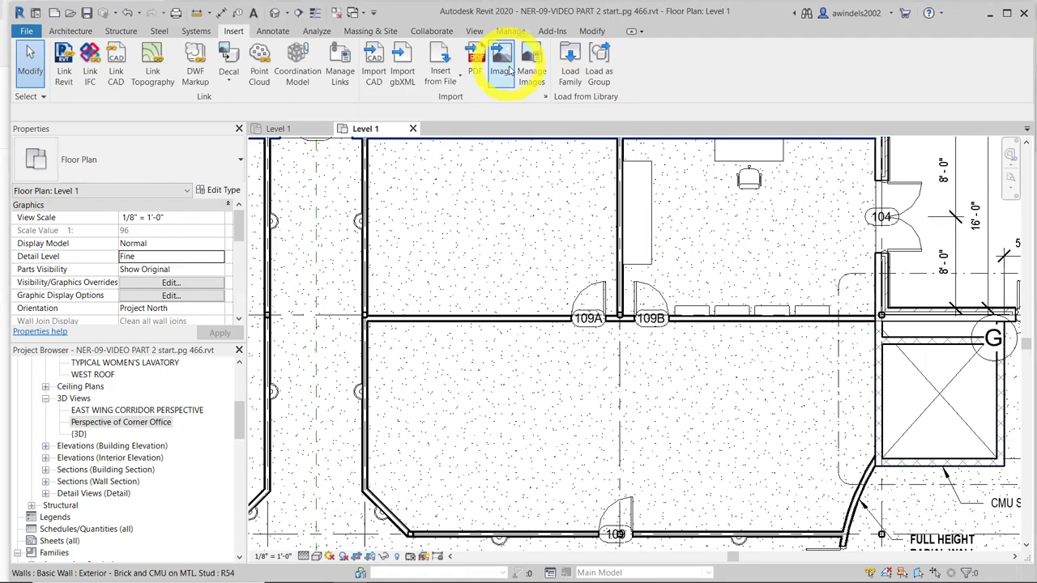
Load Corner Base Filler from the DDSN191 Revit > 5_Labs > Chapter-9 folder on the main files drive
click(571, 72)
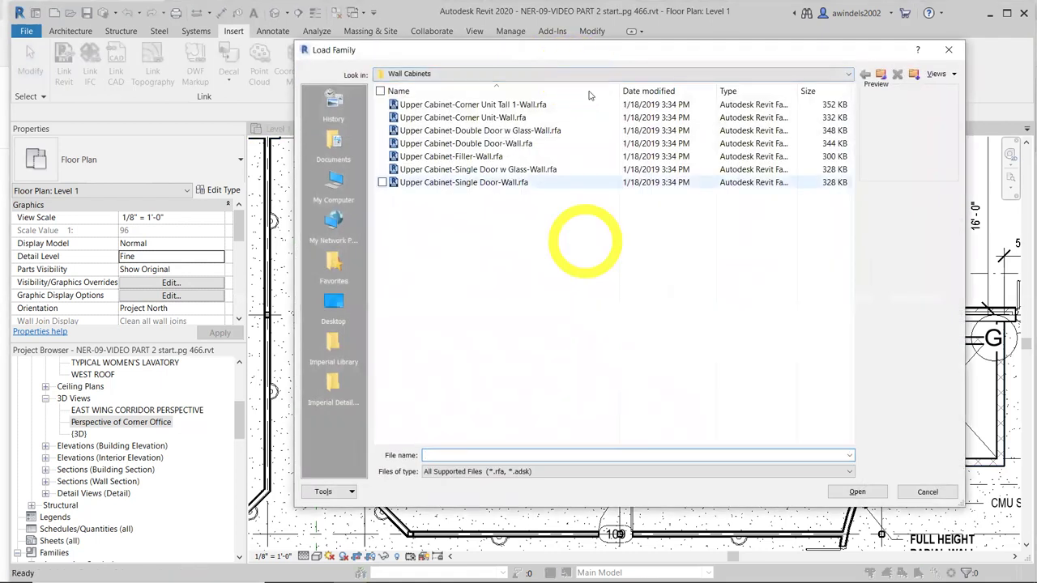
click(576, 73)
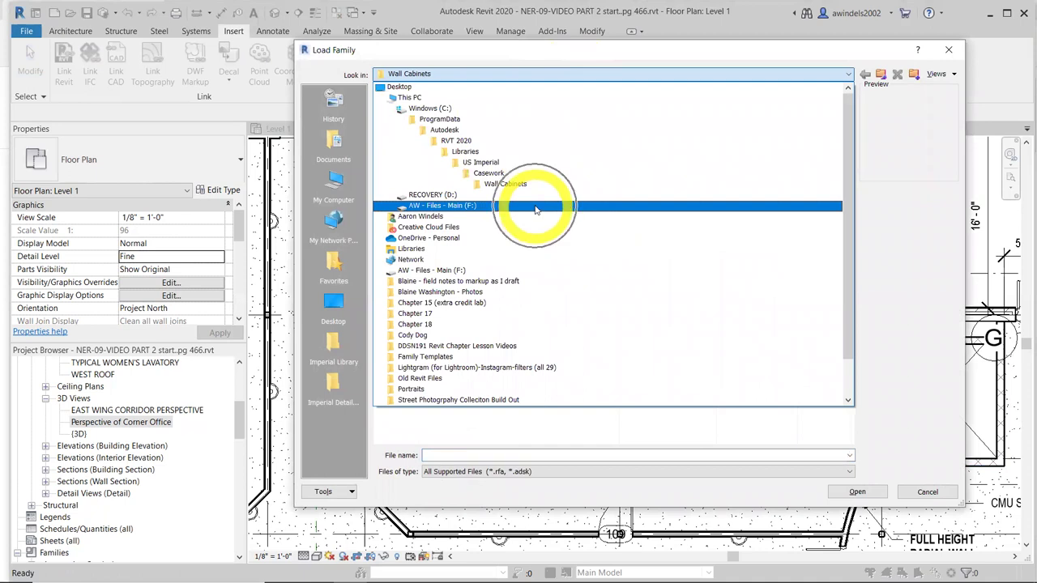
click(535, 208)
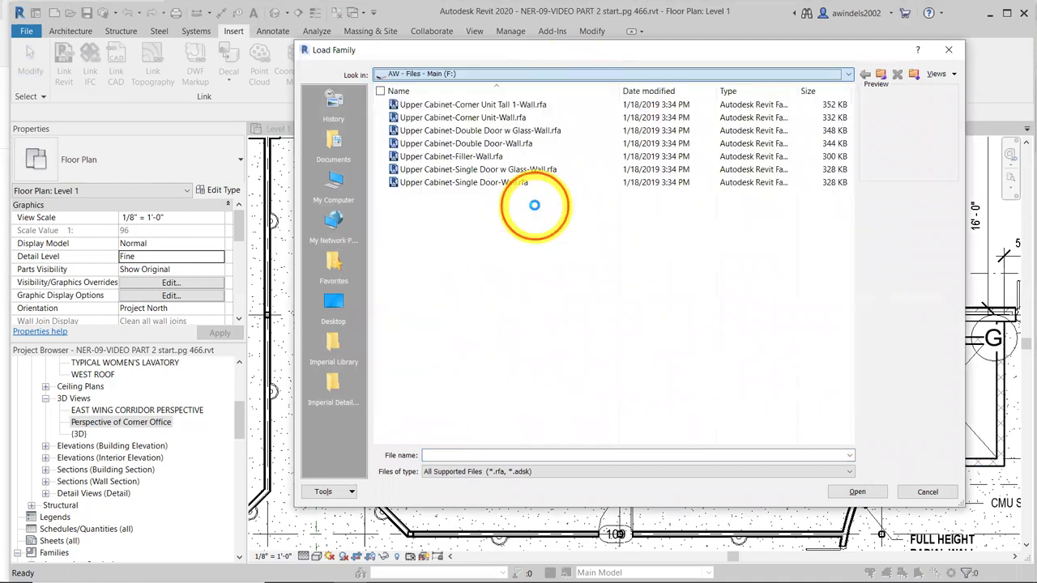
click(500, 170)
double_click(499, 170)
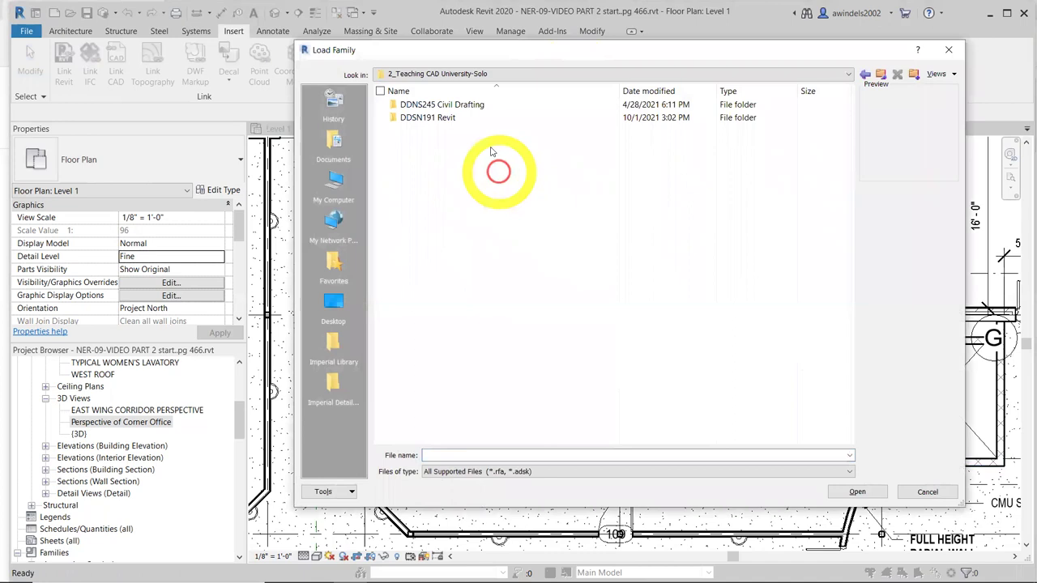
double_click(438, 117)
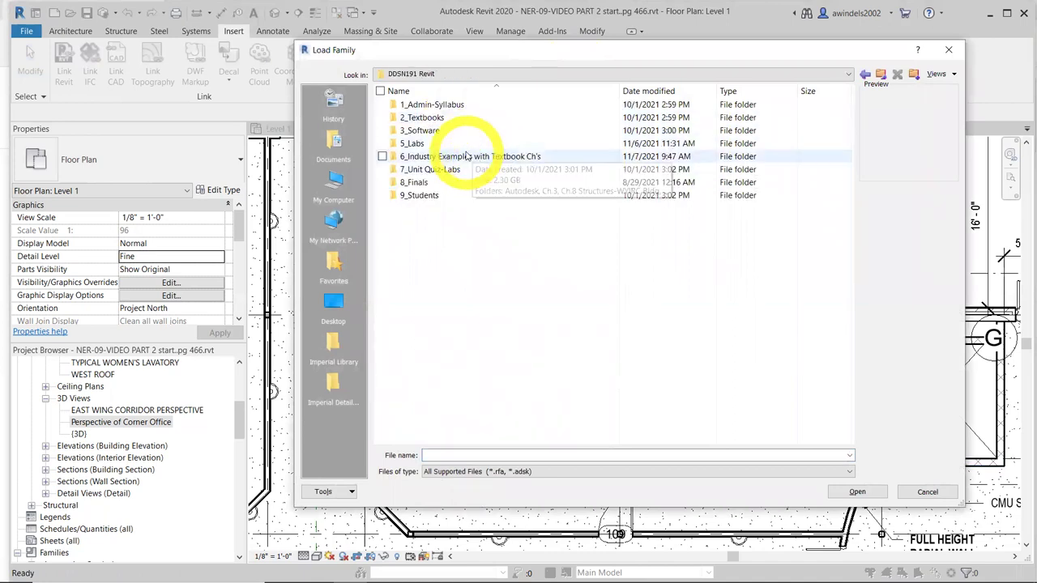
double_click(460, 145)
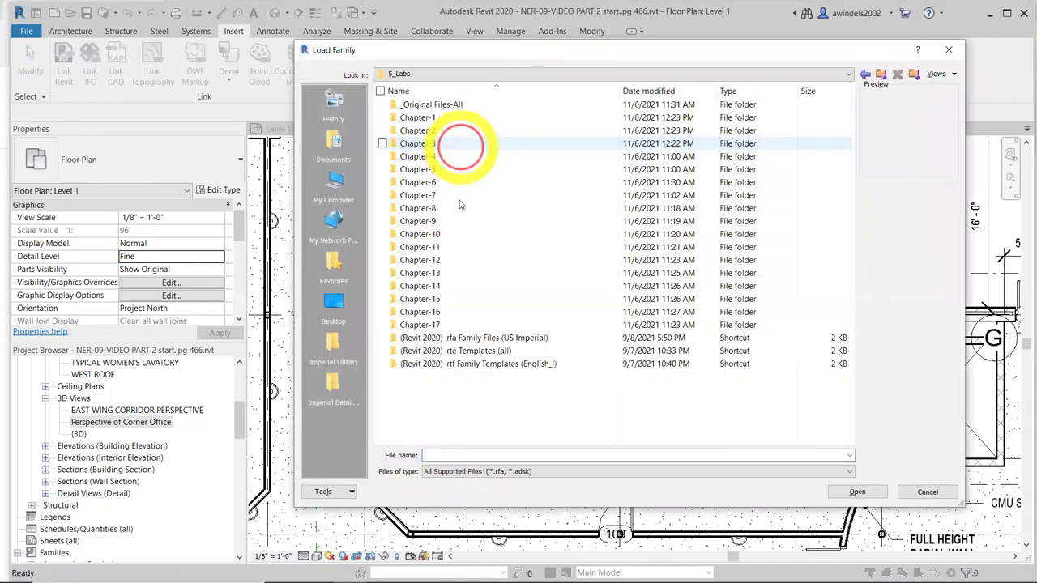
double_click(468, 222)
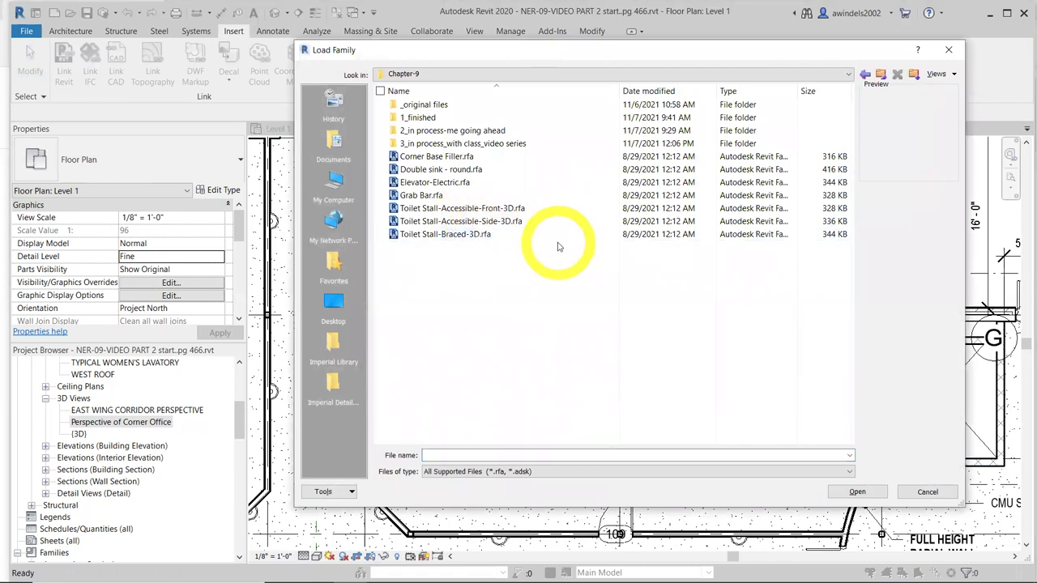
click(503, 159)
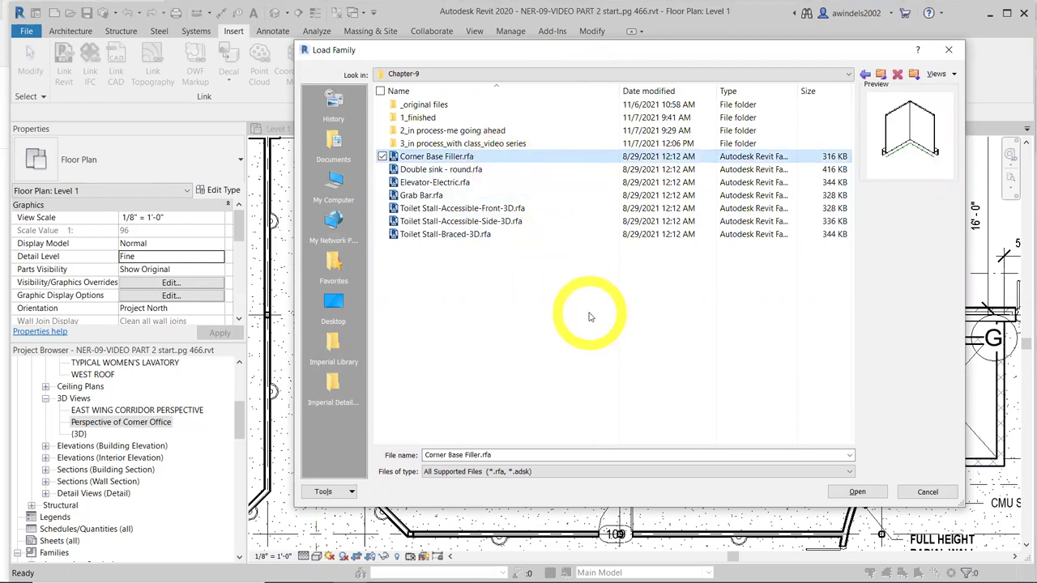
click(857, 492)
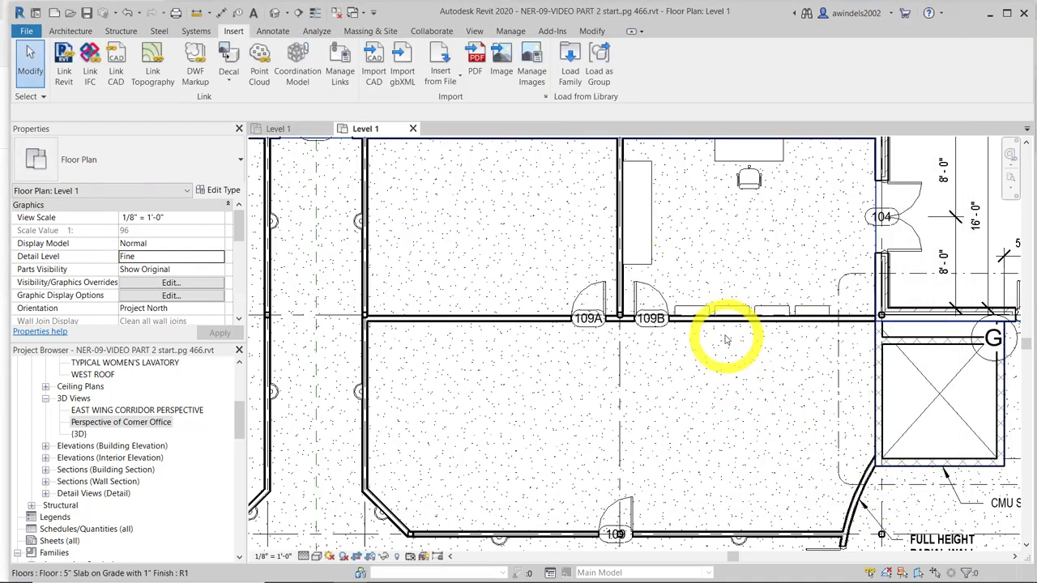
Place a 24" Depth Counter Top-L Shaped w Sink Hole 2, found by searching 'count', in the upper-left corner
click(73, 31)
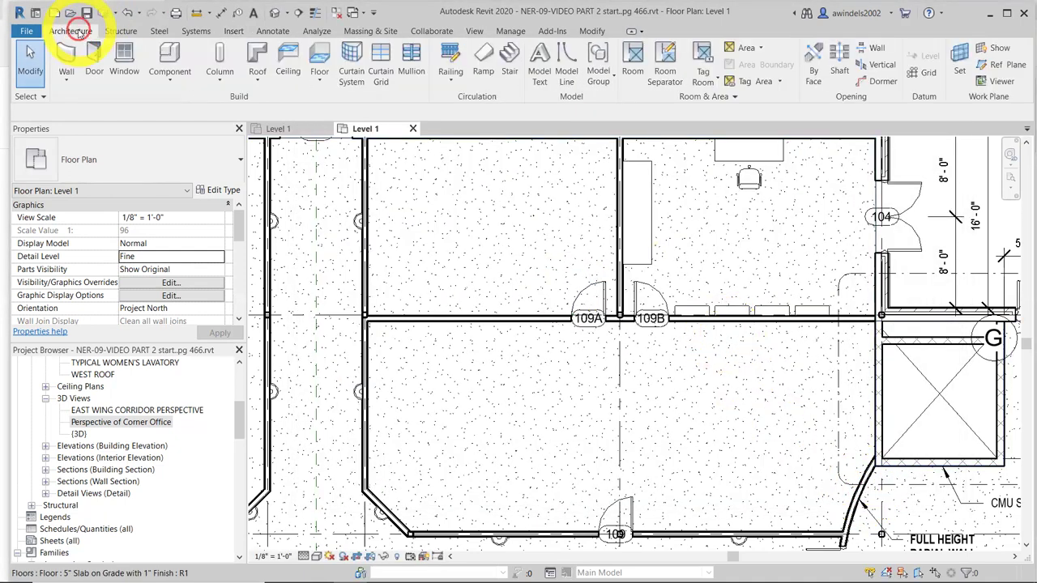
click(170, 55)
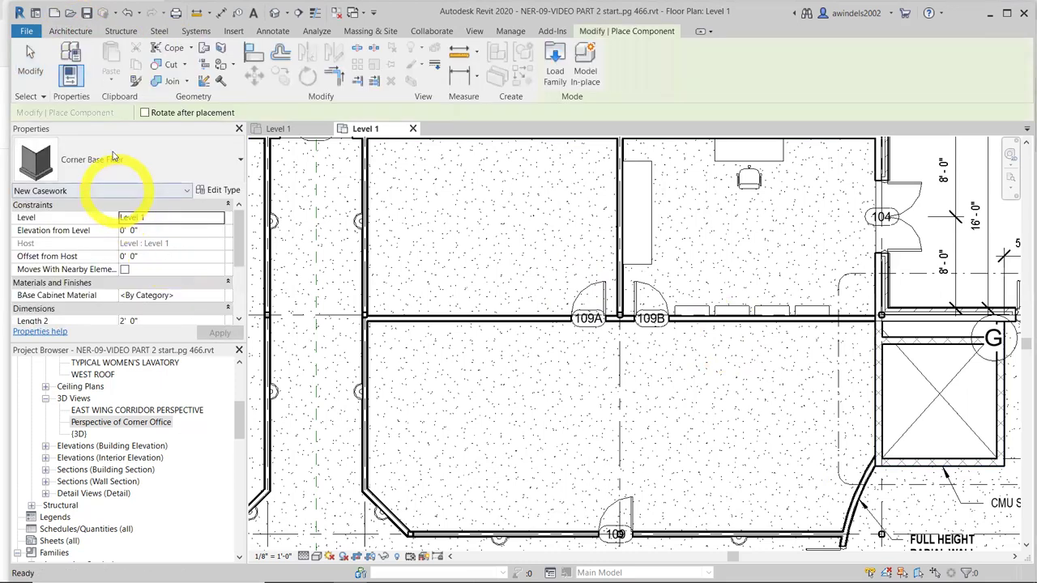
click(106, 166)
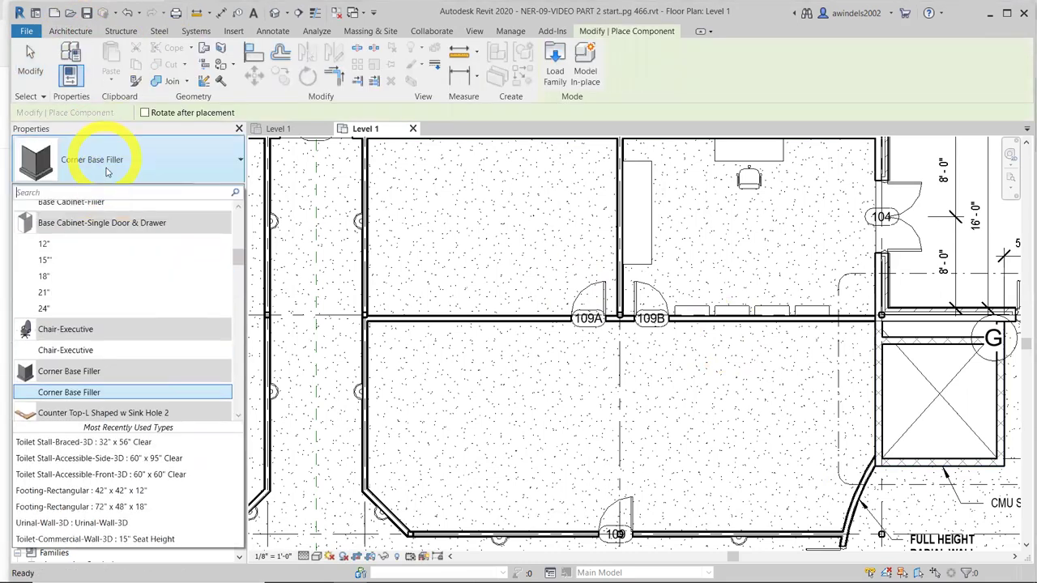
click(111, 197)
text(count)
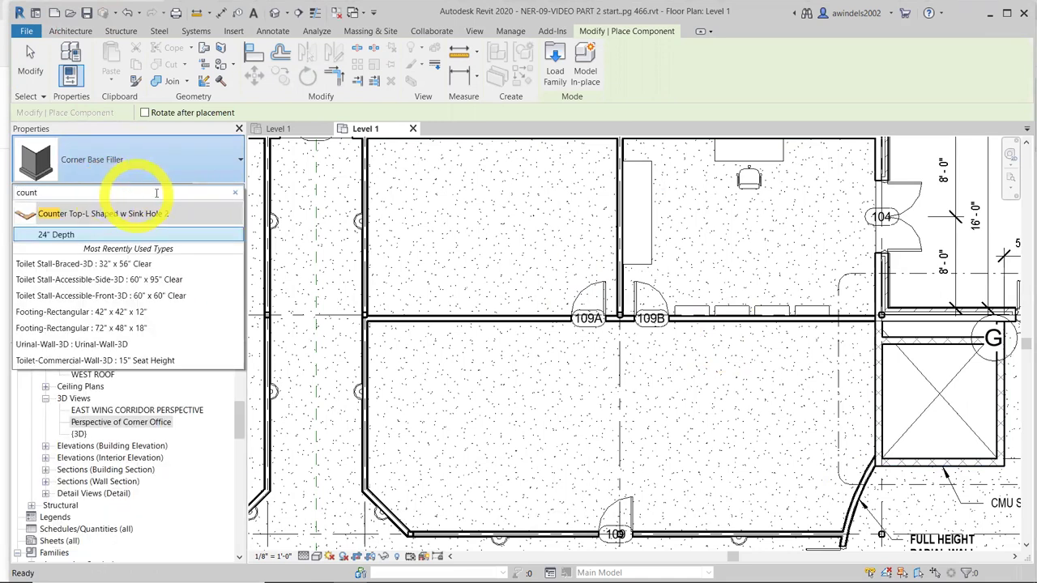
click(66, 234)
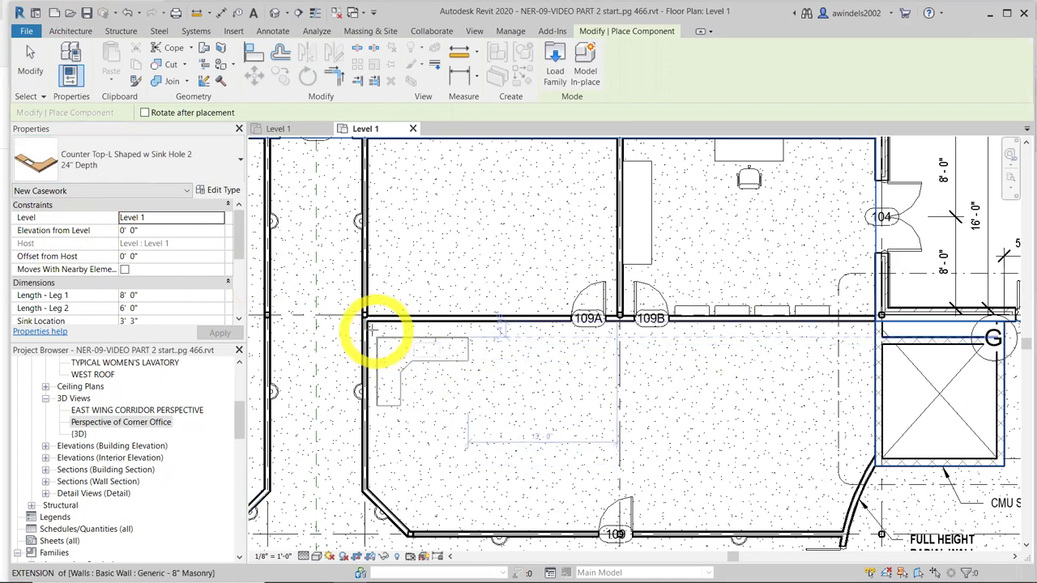
click(373, 327)
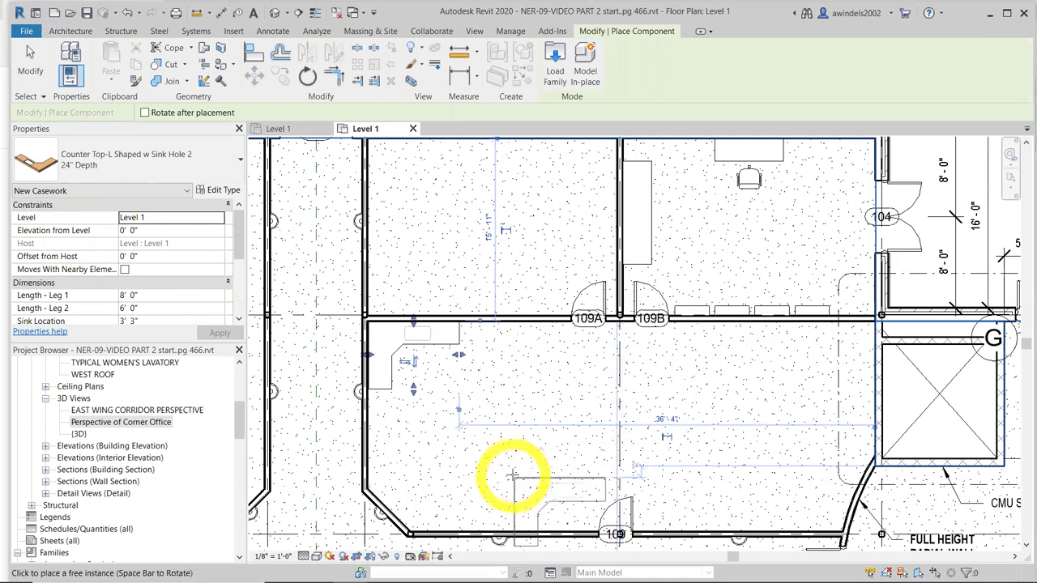
key(Escape)
key(Escape)
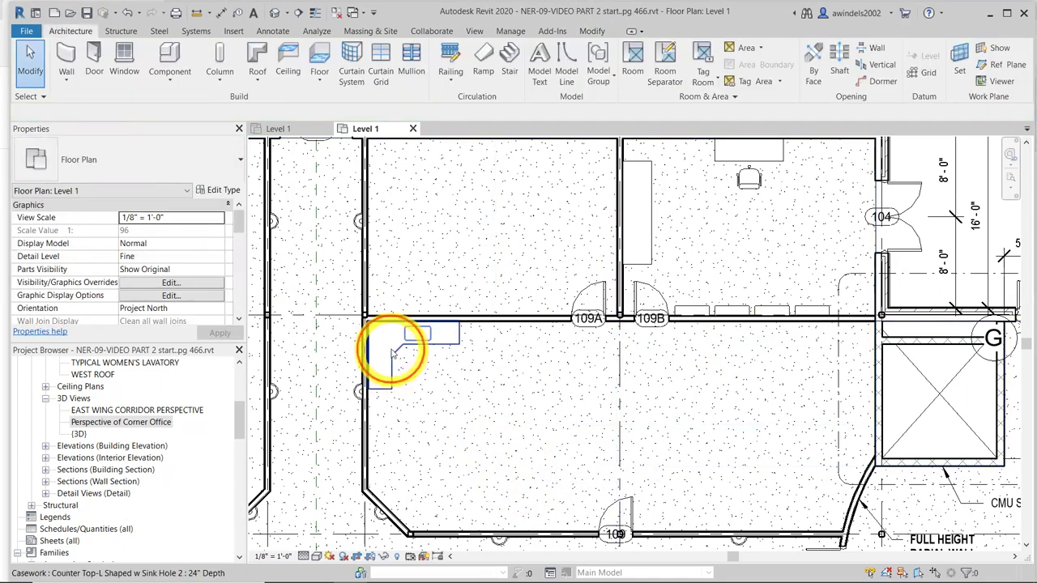
Snap the counter top into the top-left corner and stretch its long leg down the left wall
click(393, 356)
drag(389, 348, 423, 487)
drag(423, 490, 371, 491)
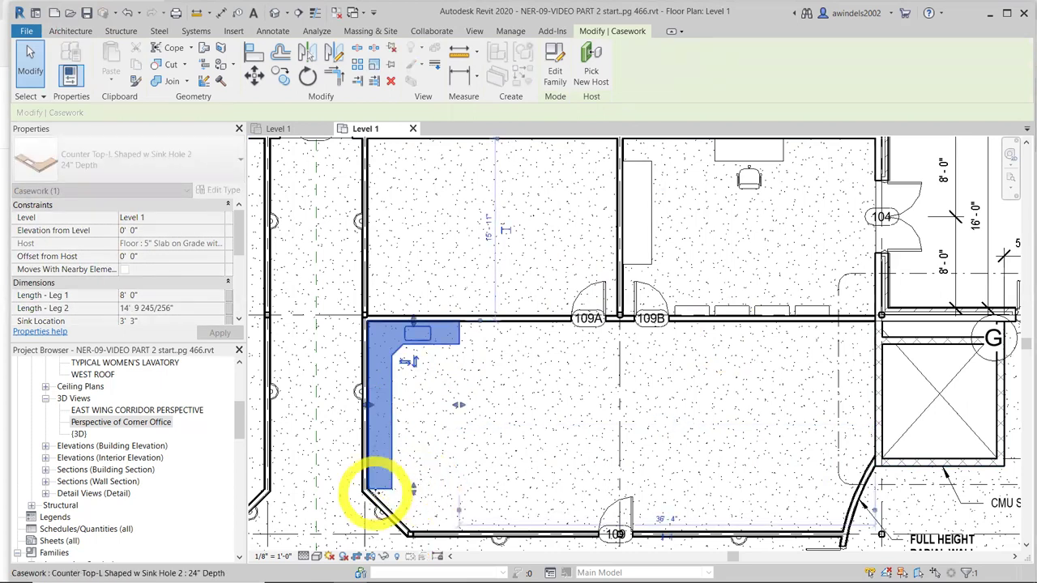
scroll(372, 491, up, 5)
drag(528, 473, 521, 488)
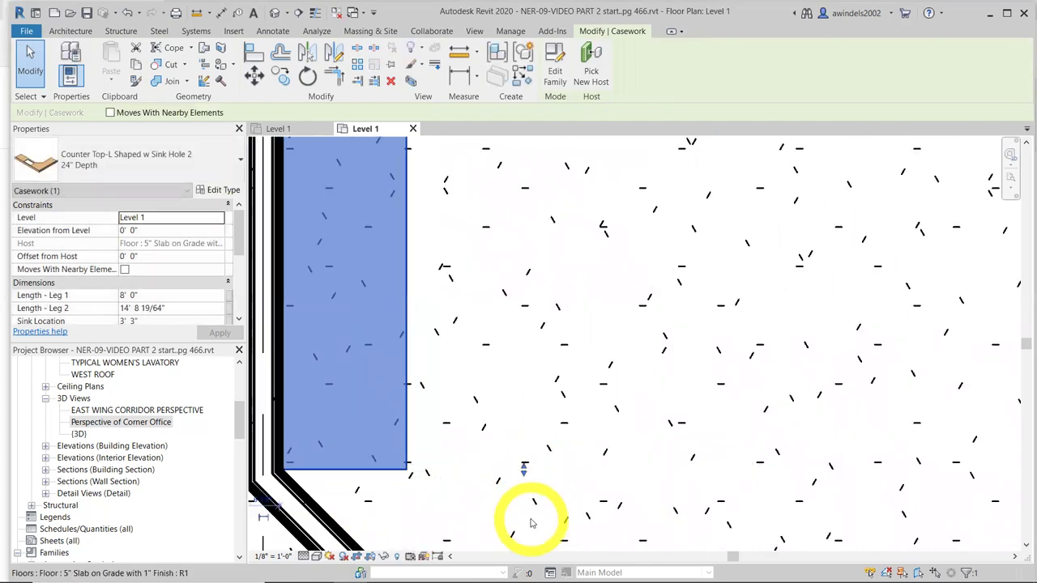
key(Escape)
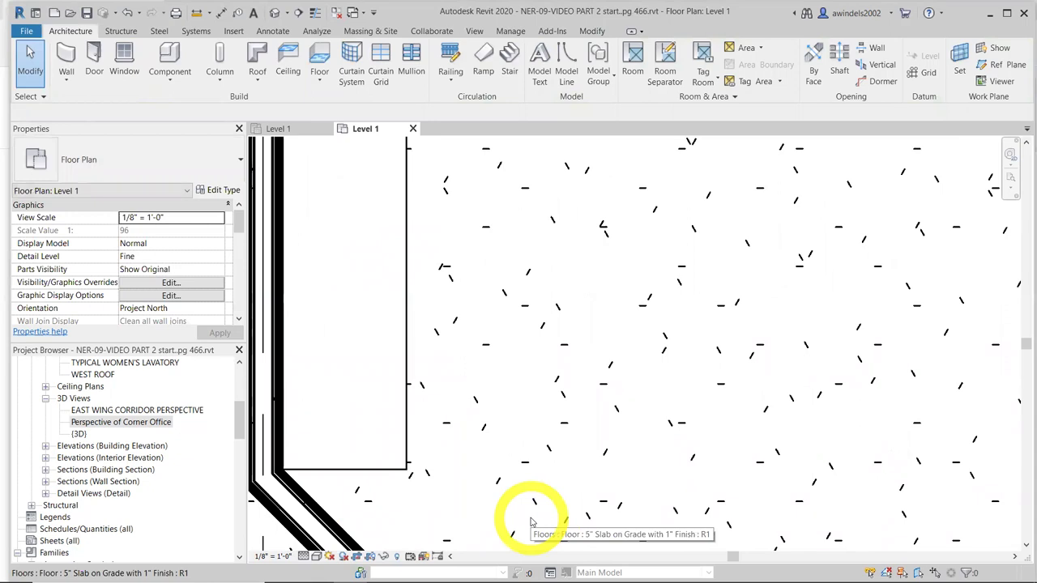
Fine-tune the long leg so it reaches the angled wall at about 14' 8"
click(373, 481)
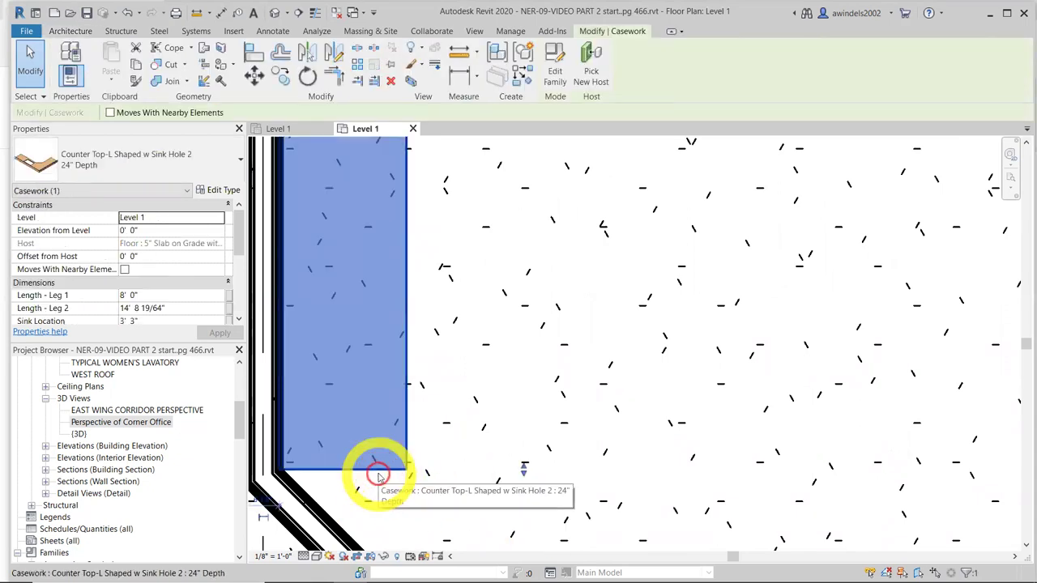
drag(527, 477, 528, 475)
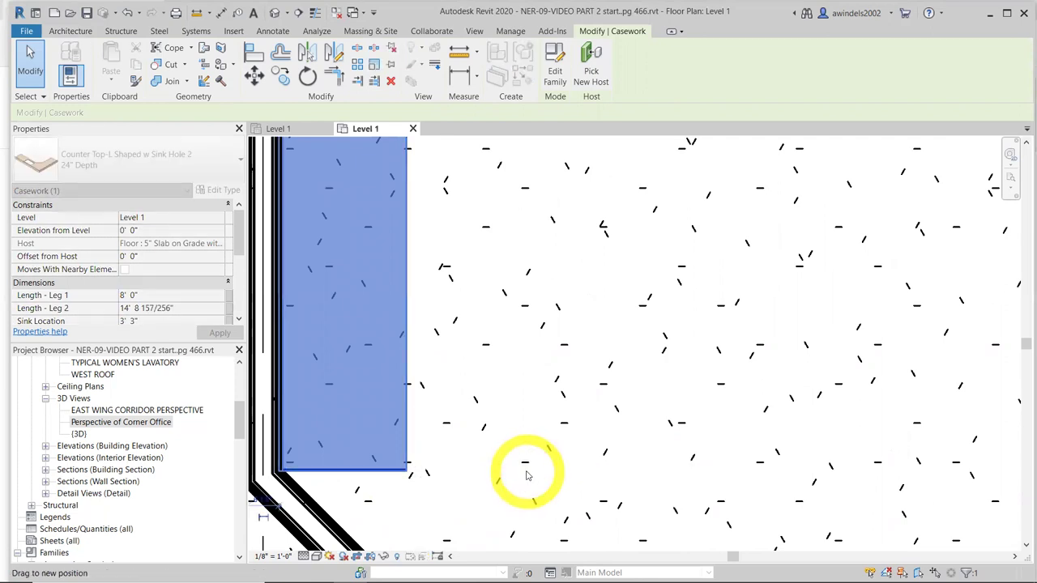
click(472, 469)
scroll(472, 468, down, 2)
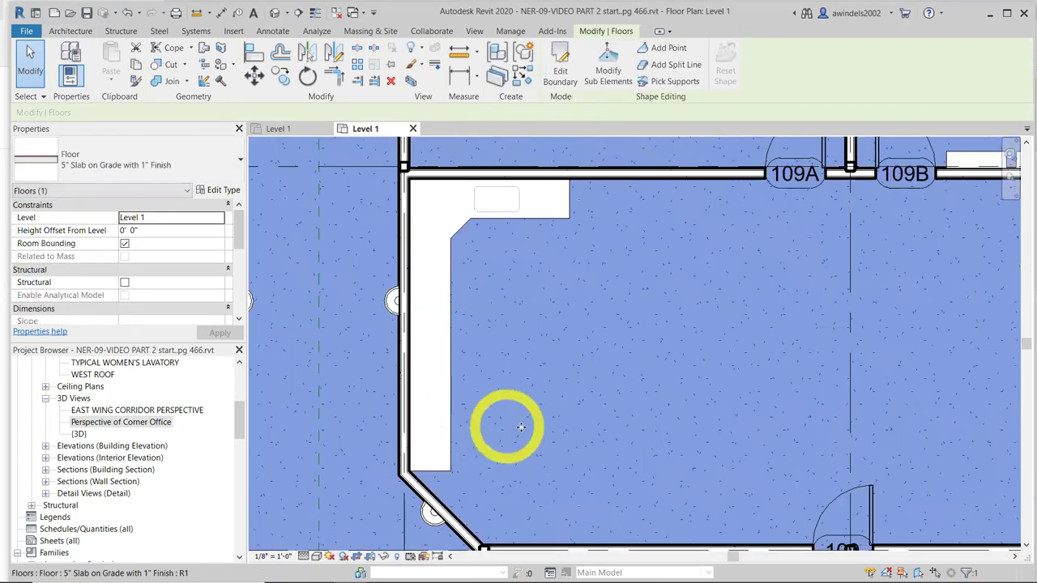
key(Escape)
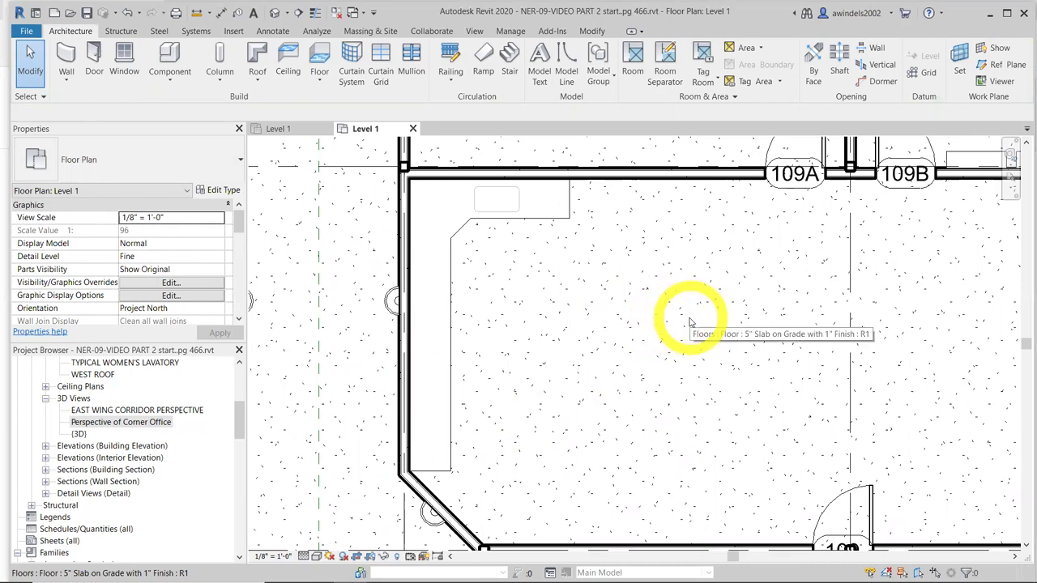
middle_drag(690, 324, 727, 350)
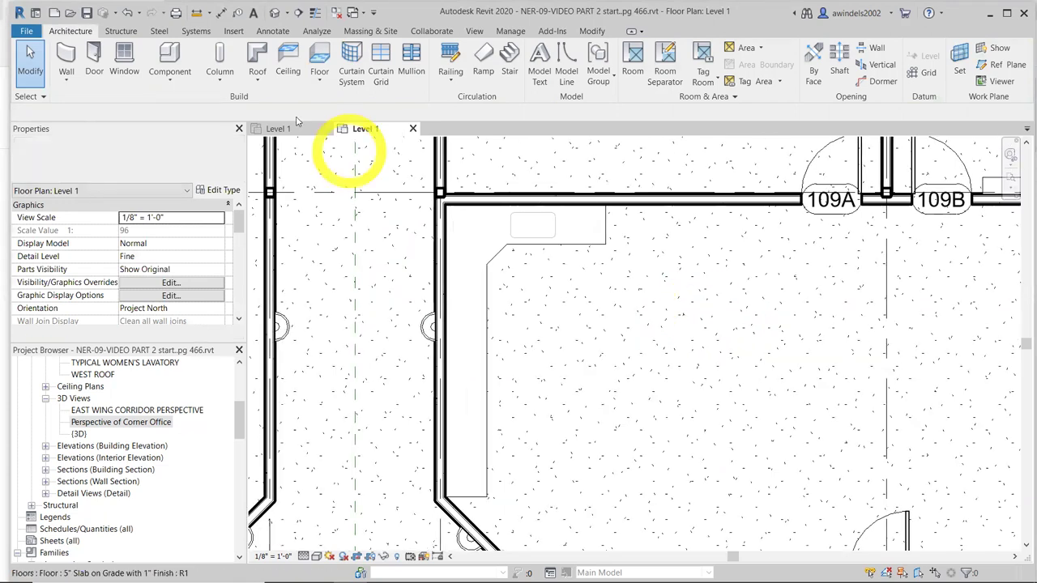
click(169, 63)
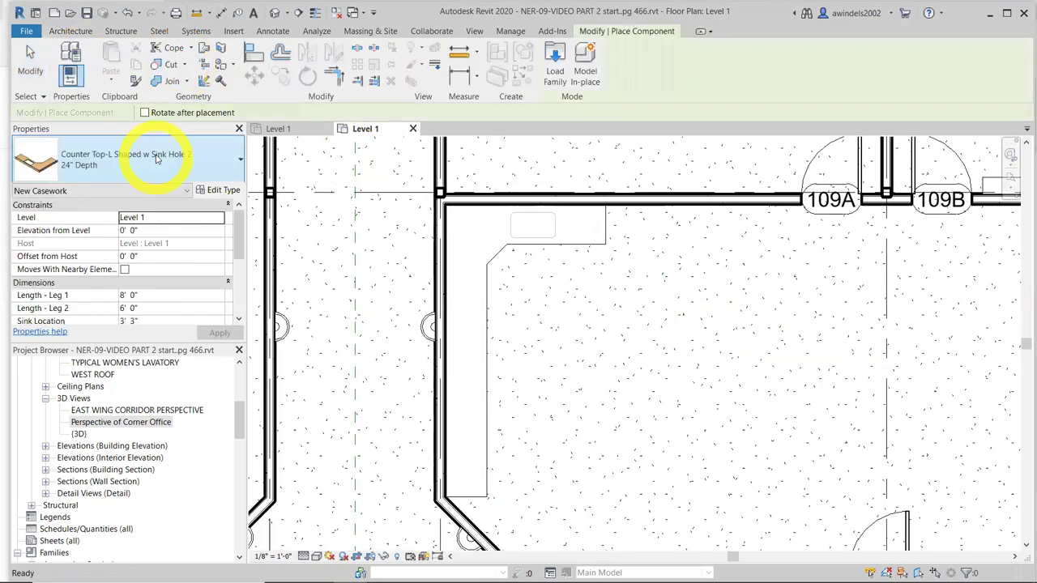
Filter the component types by 'base' and browse to the Base Cabinet-Double Door Sink Unit sizes
click(156, 154)
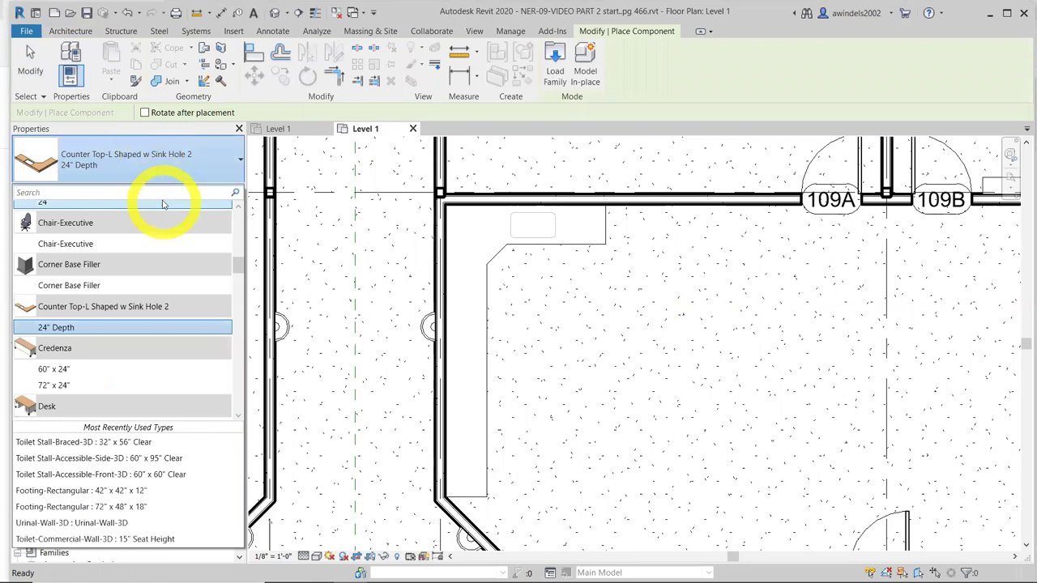
text(base)
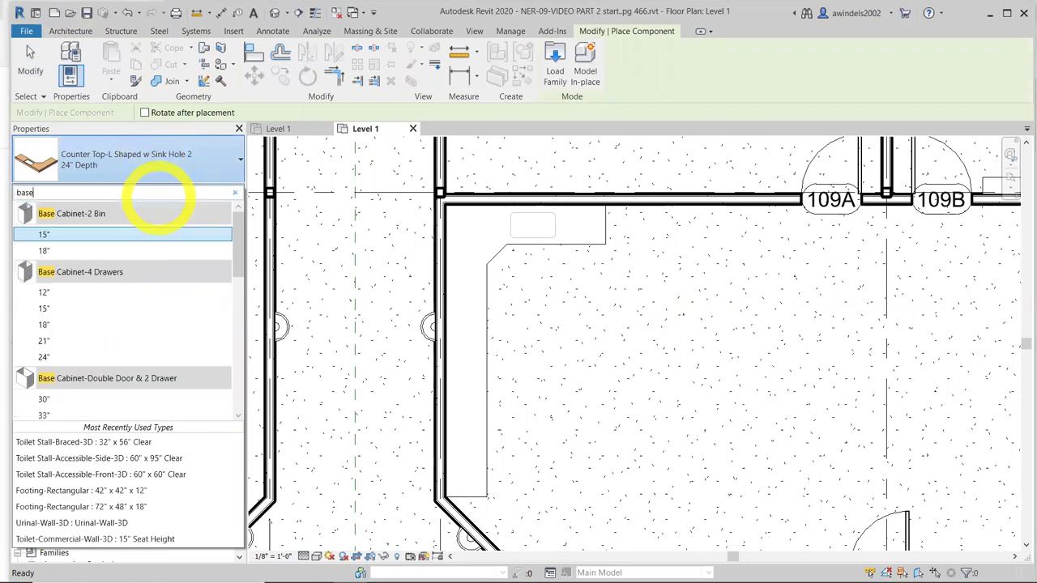
scroll(178, 300, down, 1)
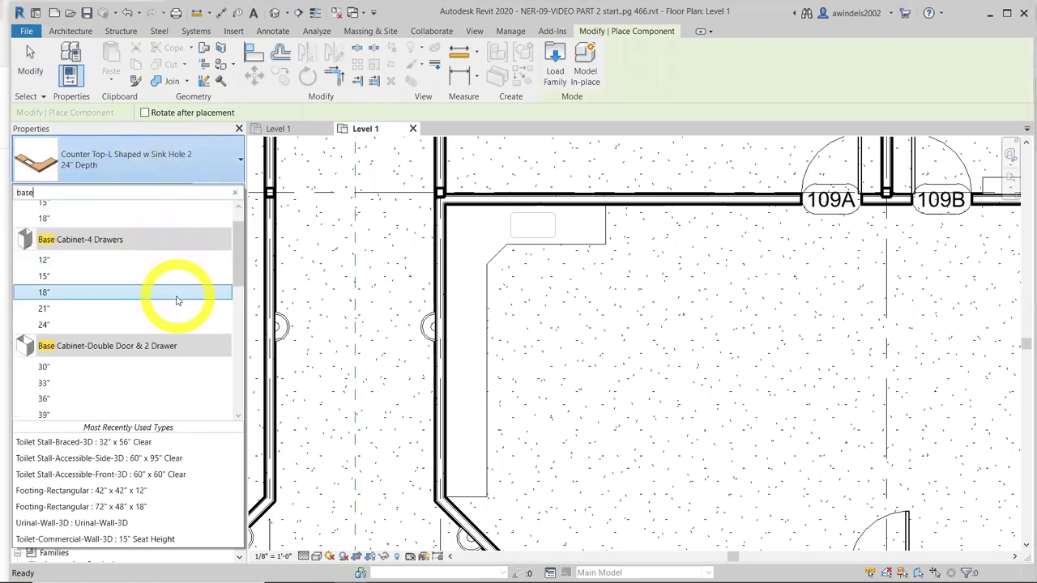
click(177, 301)
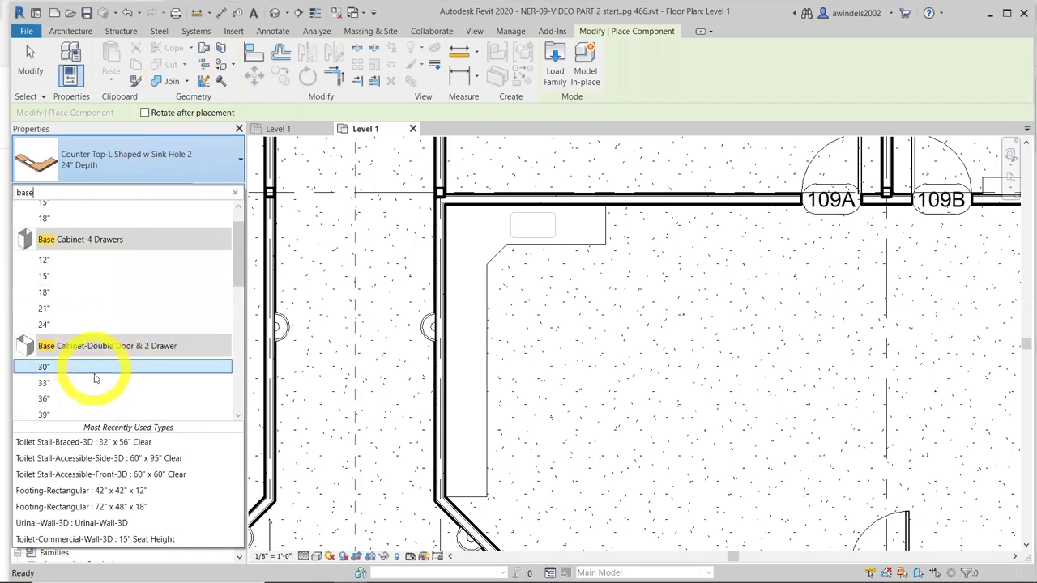
scroll(104, 364, down, 4)
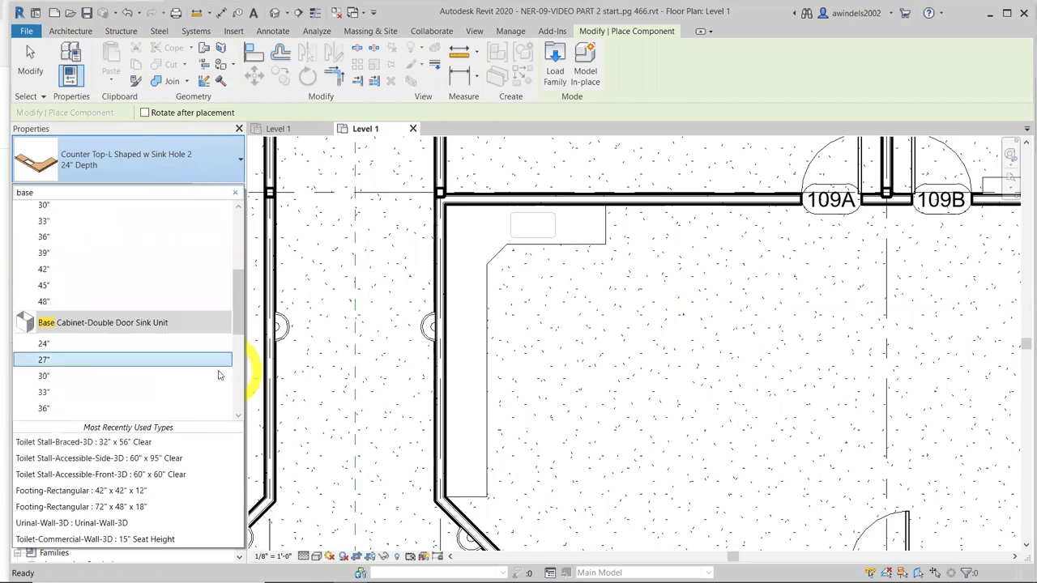
scroll(183, 347, up, 2)
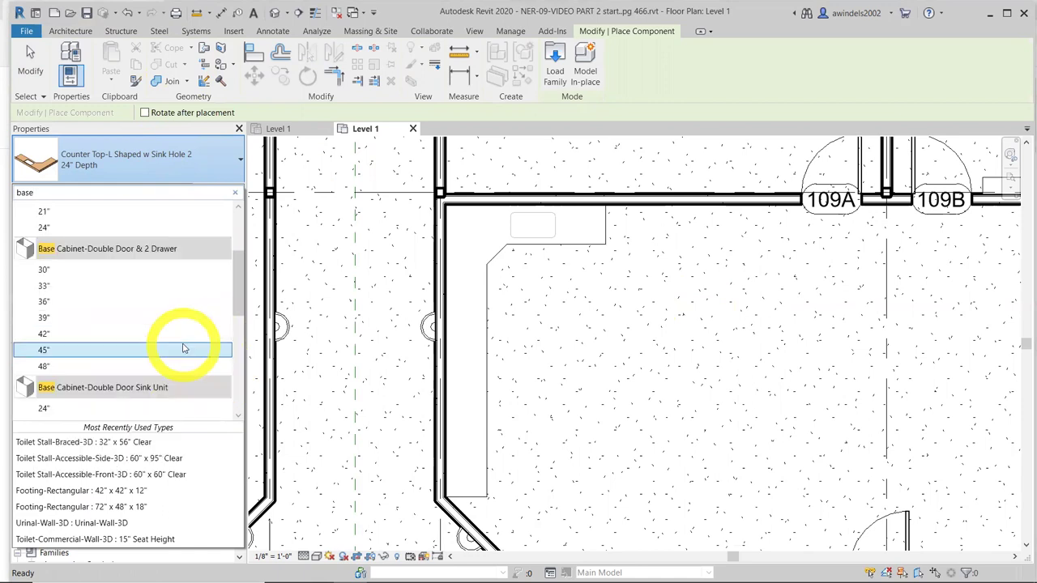
scroll(186, 366, down, 1)
scroll(154, 366, down, 1)
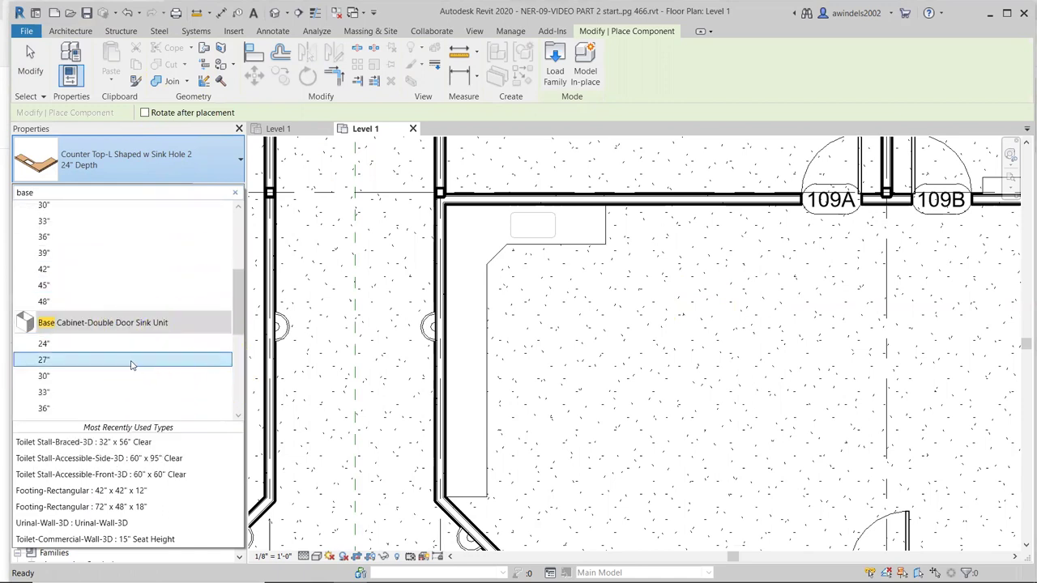
mouse_move(138, 379)
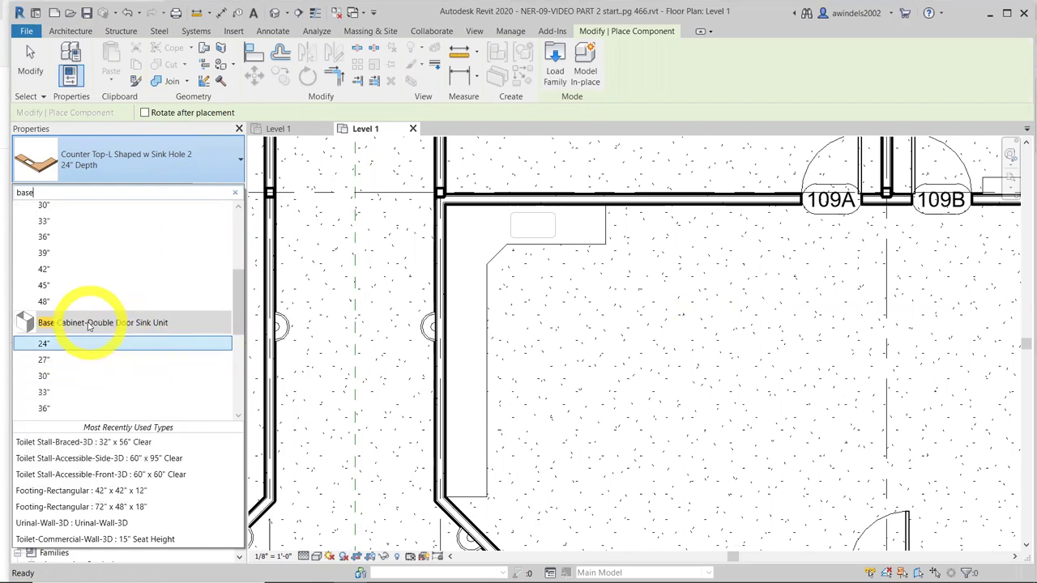
Place a 30" Base Cabinet-Double Door Sink Unit against the top wall
click(70, 376)
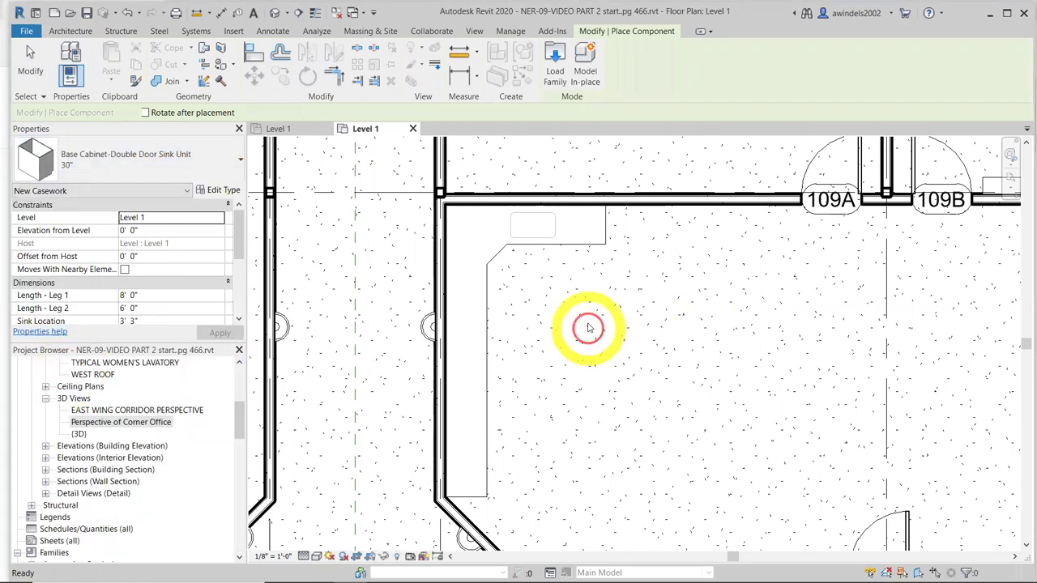
scroll(543, 211, up, 2)
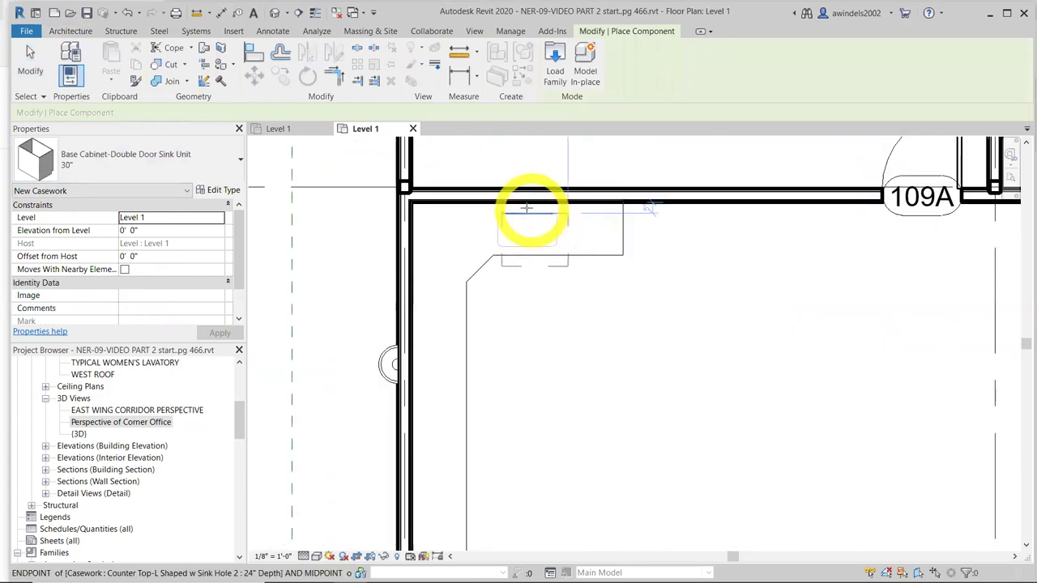
scroll(527, 201, up, 1)
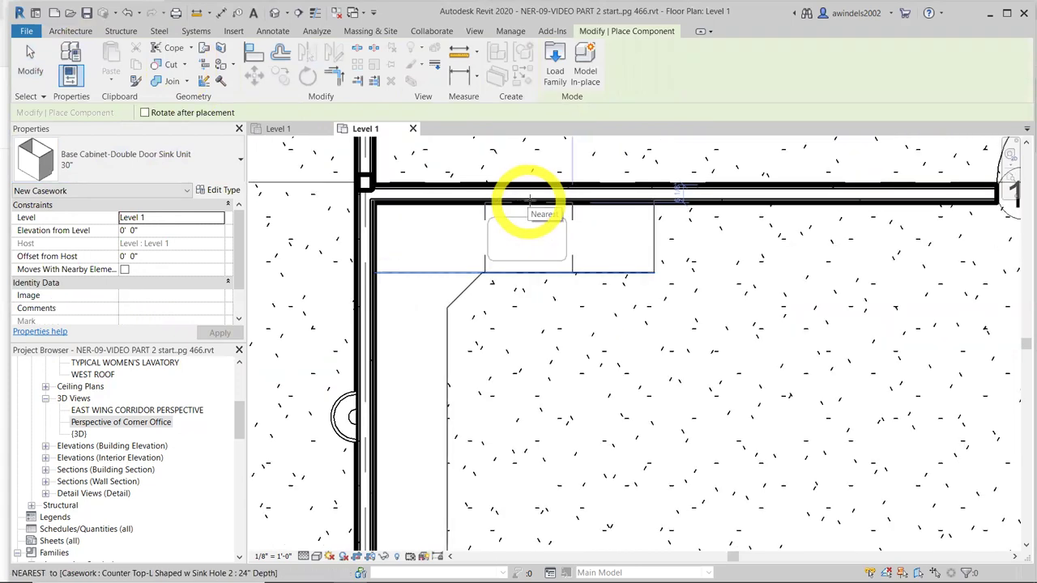
click(535, 201)
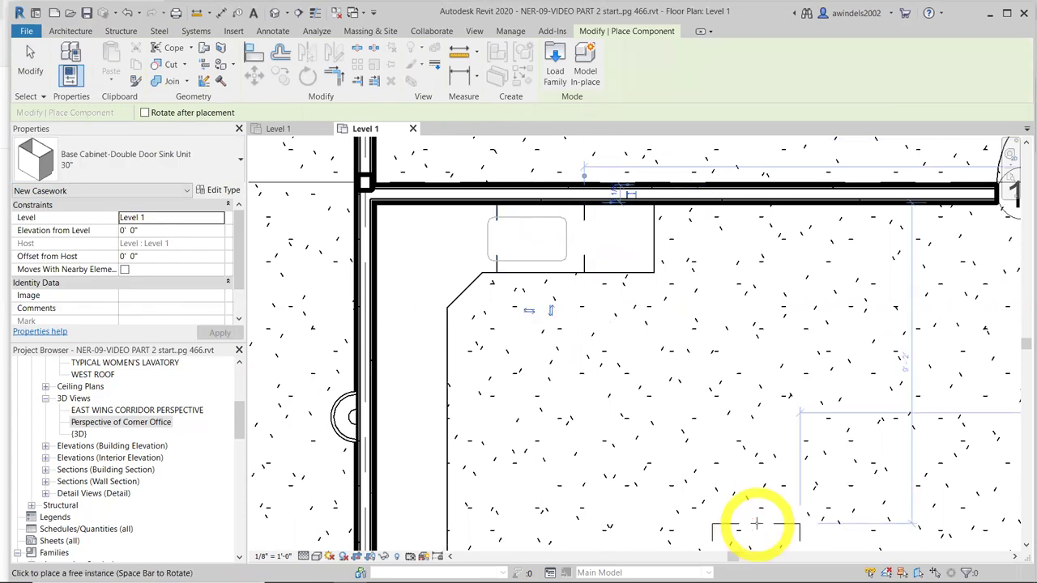
key(Escape)
key(Escape)
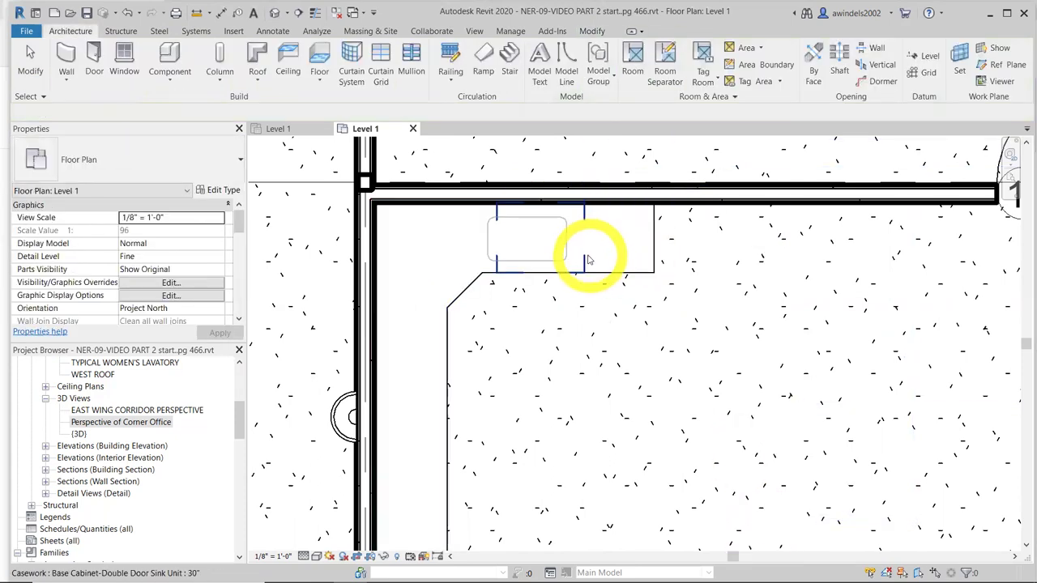
Move the sink cabinet 5 inches left under the counter top
click(587, 256)
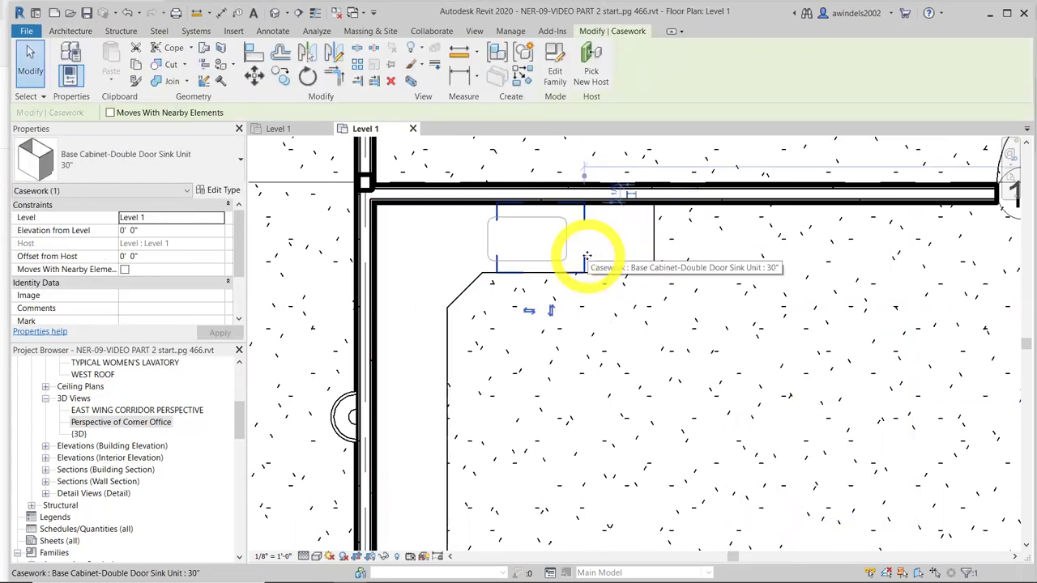
click(255, 75)
scroll(527, 289, up, 3)
click(529, 287)
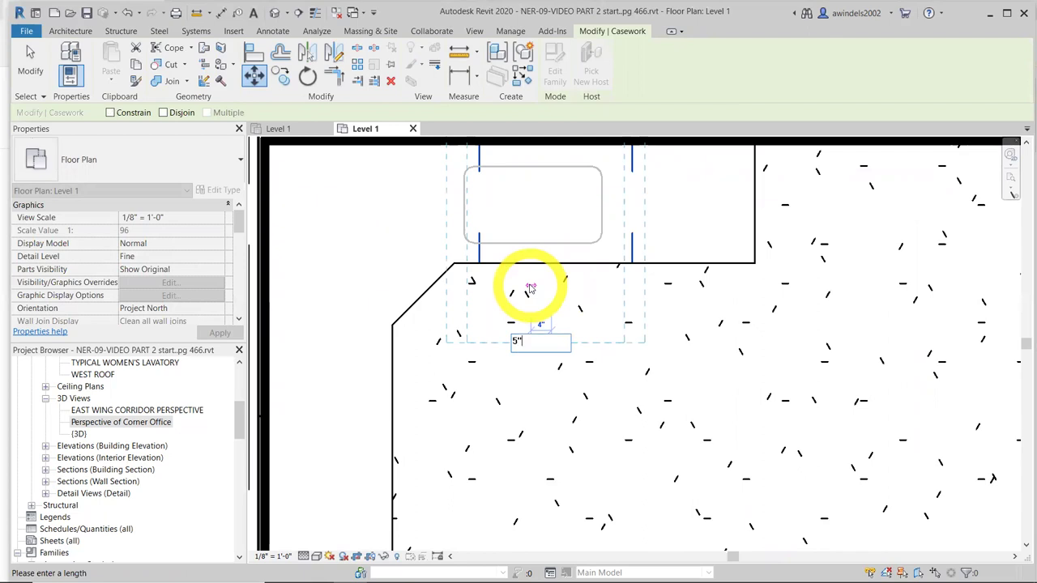
text(5)
key(Return)
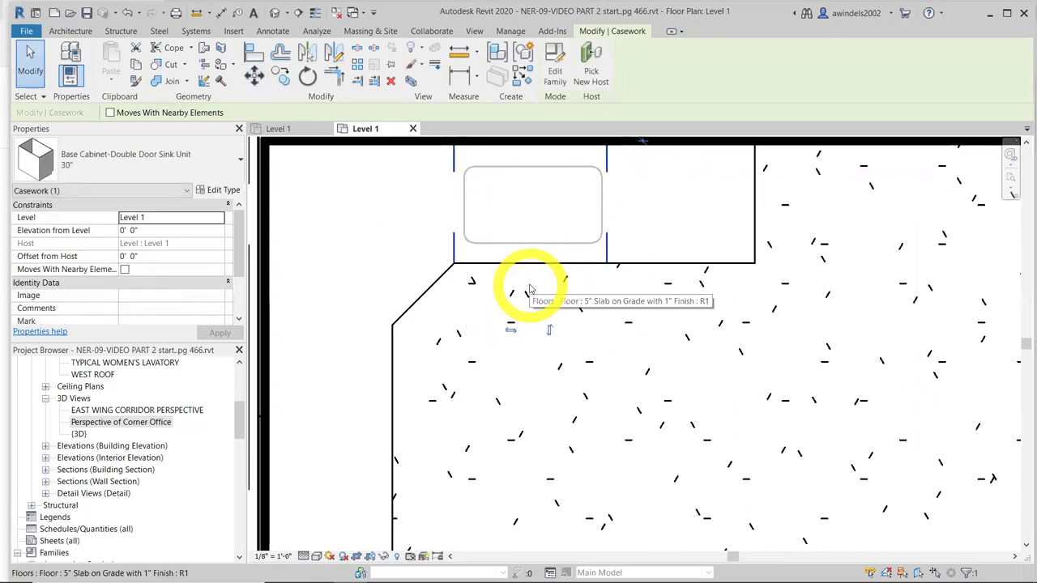
scroll(535, 292, up, 1)
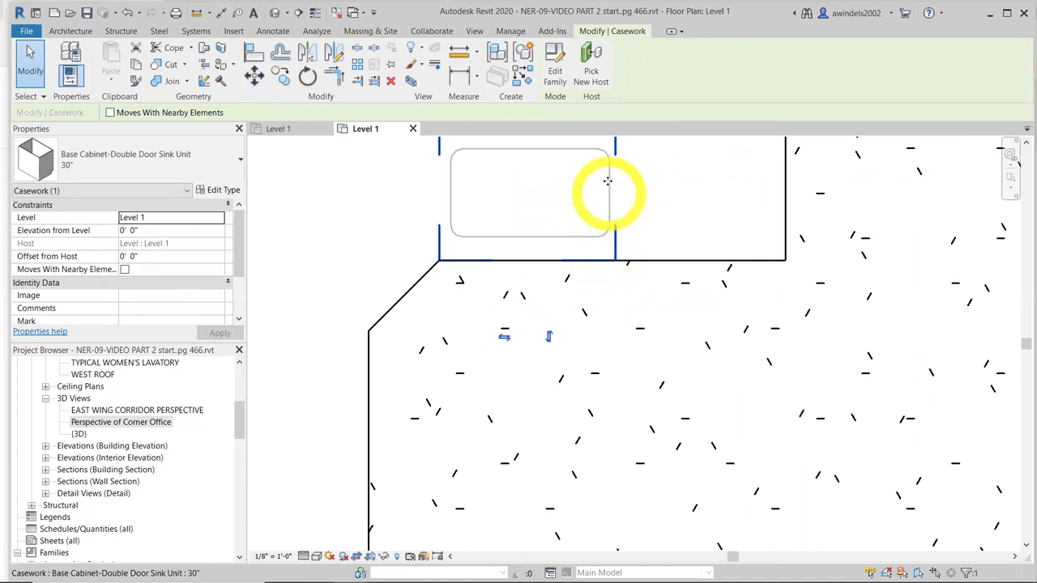
Align the sink cabinet's edge to the counter top's sink edge
click(259, 54)
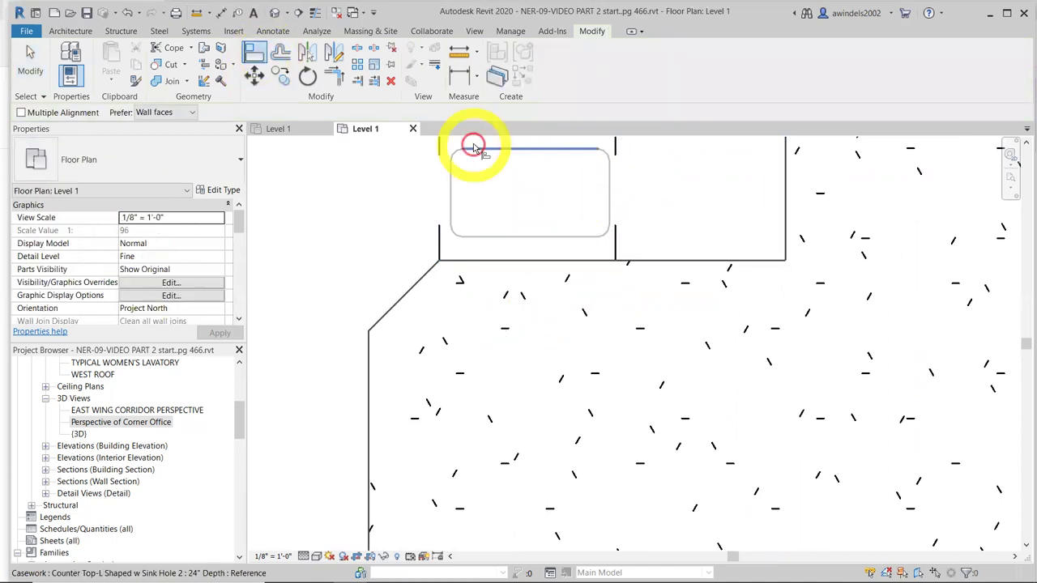
click(608, 198)
click(614, 146)
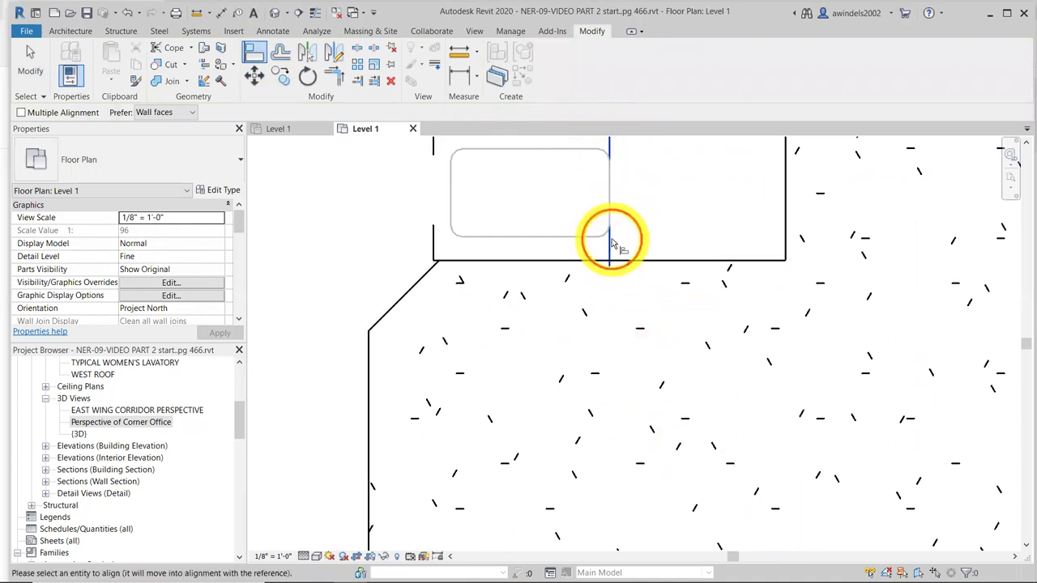
key(Escape)
Nudge the sink cabinet 1 inch, then another 1/2 inch, to centre it under the sink hole
click(435, 238)
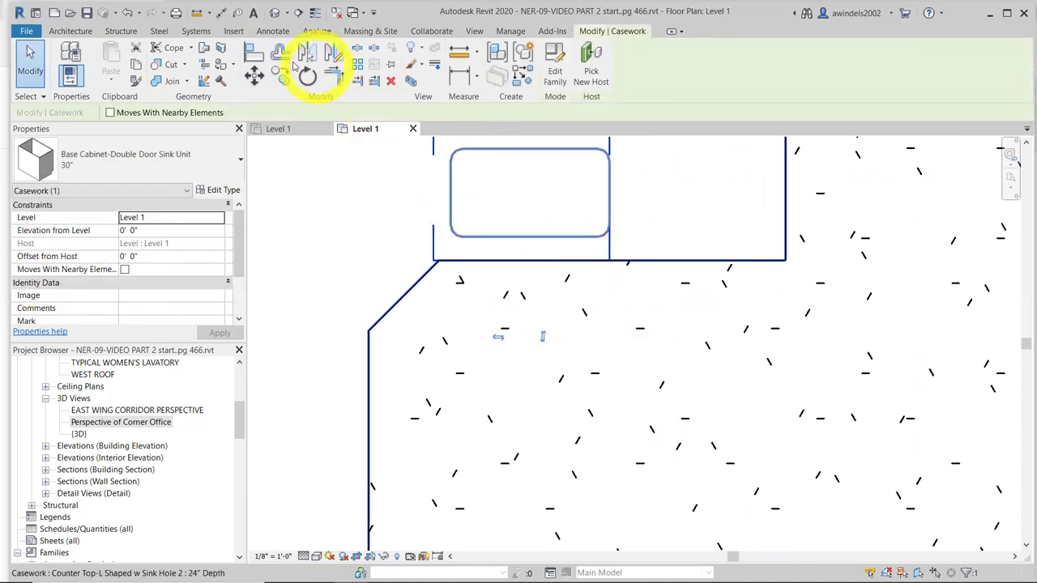
click(254, 75)
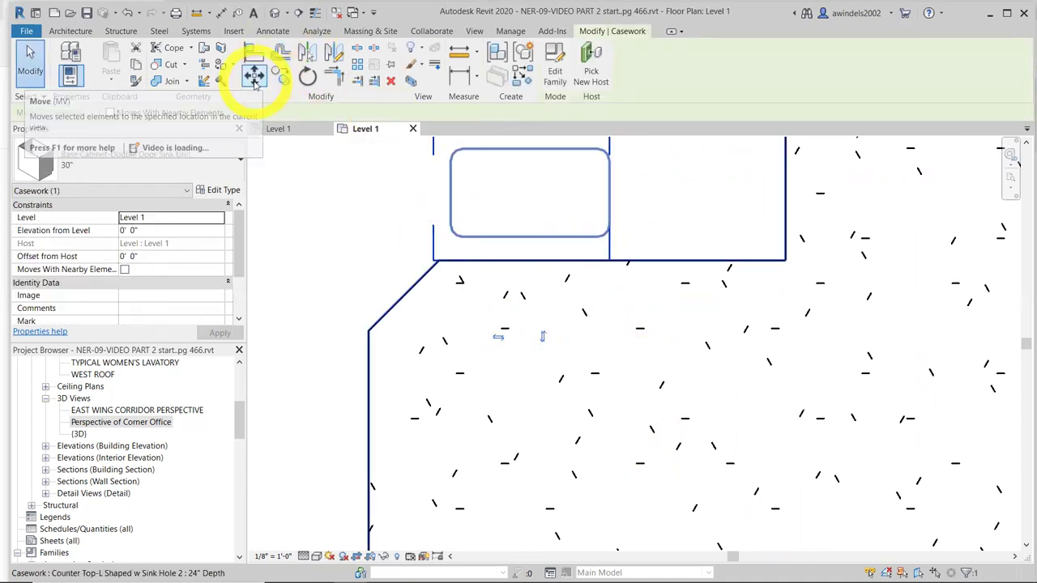
click(544, 380)
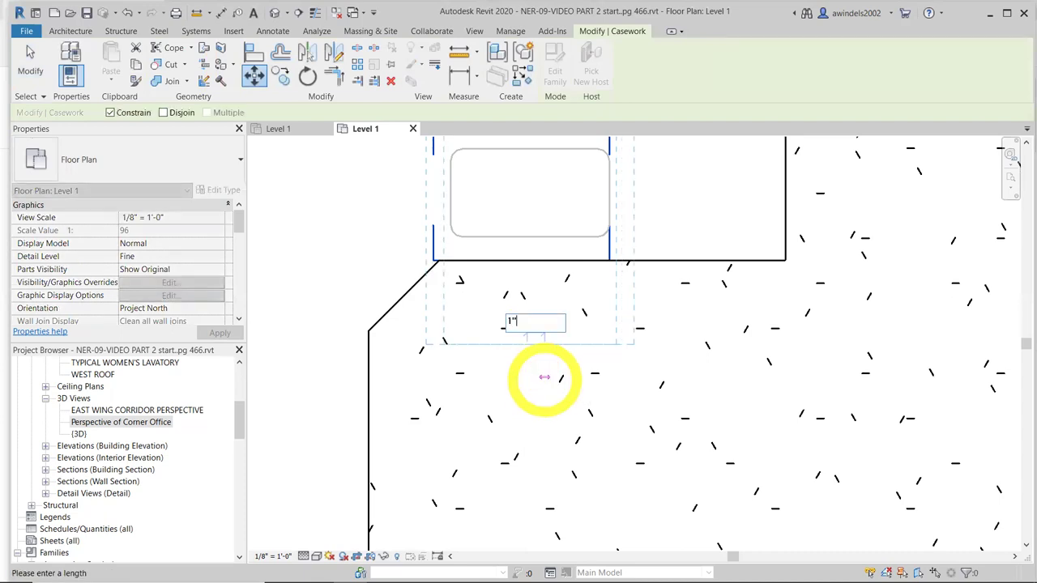
text(1")
key(Return)
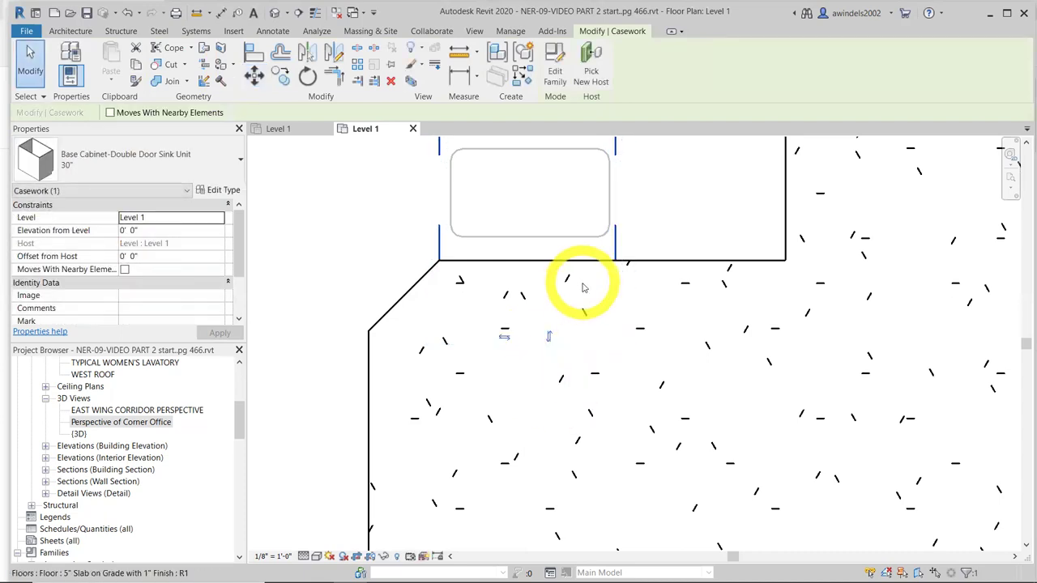
key(Escape)
click(616, 250)
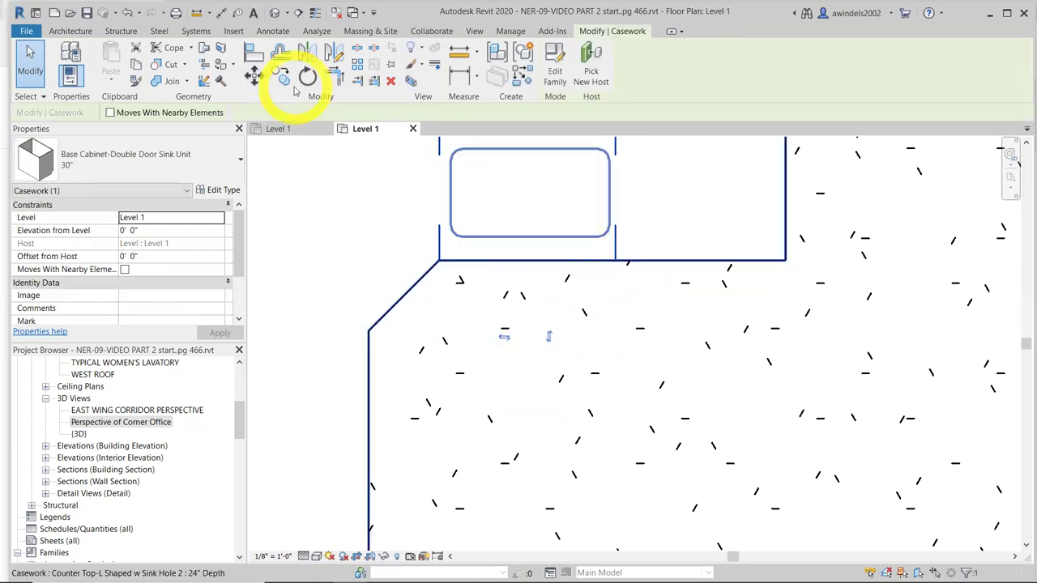
click(256, 76)
click(551, 370)
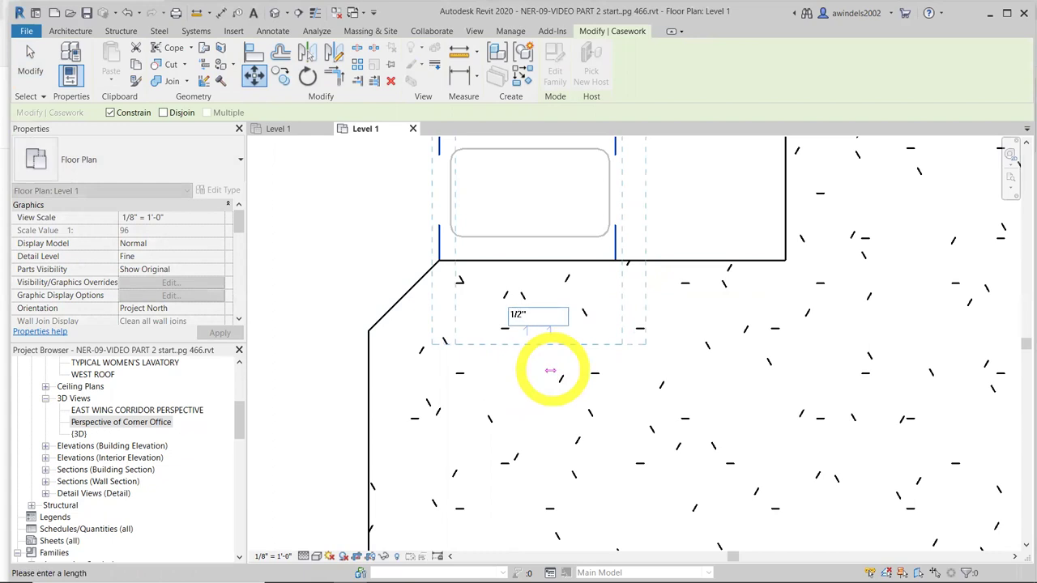
key(Return)
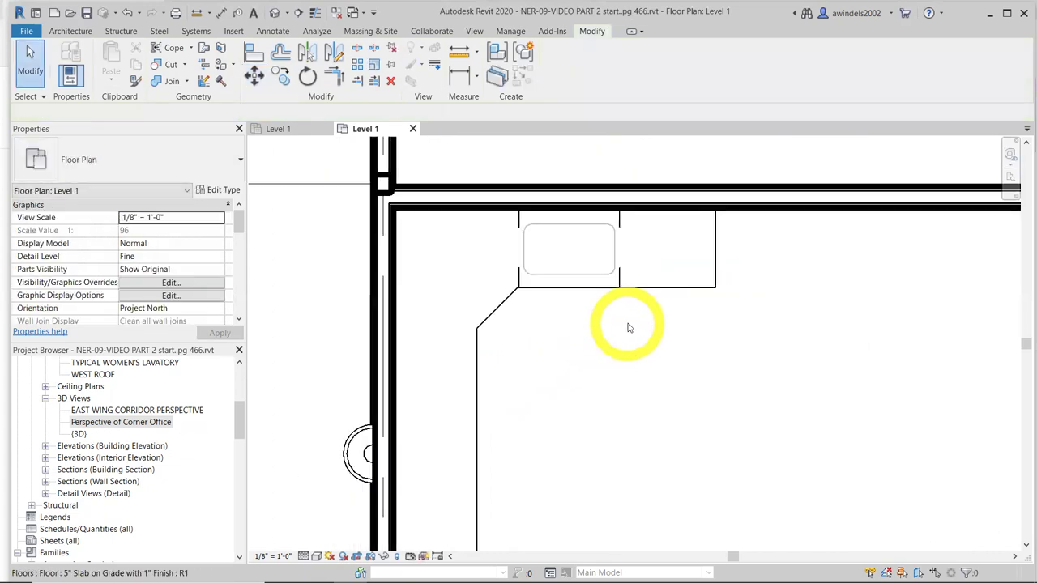
scroll(672, 381, down, 2)
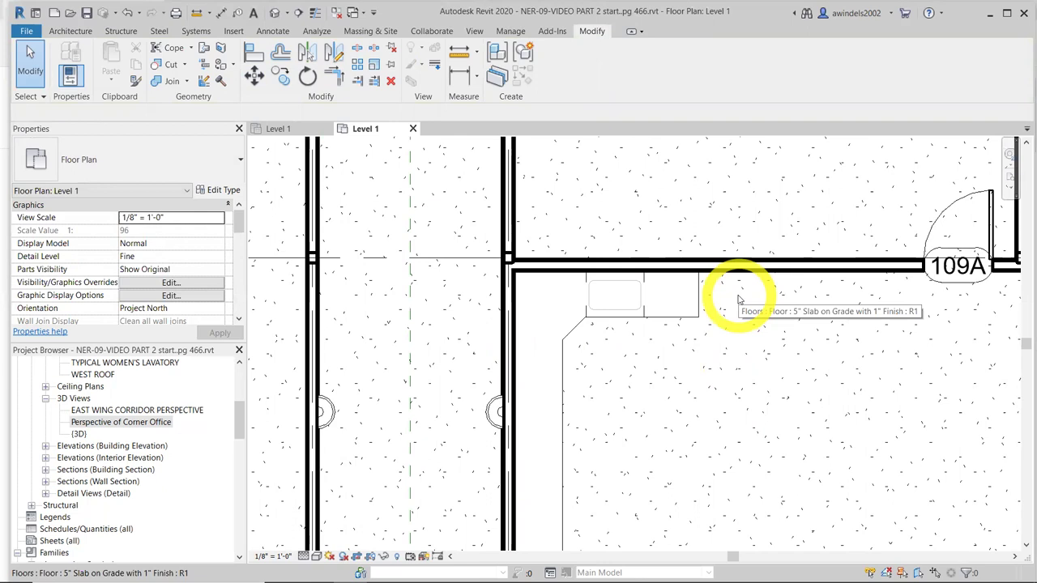
Place an Interior Elevation marker (Elevation 1 - a) in front of the sink counter, facing the top wall
scroll(738, 300, down, 2)
middle_drag(695, 335, 672, 224)
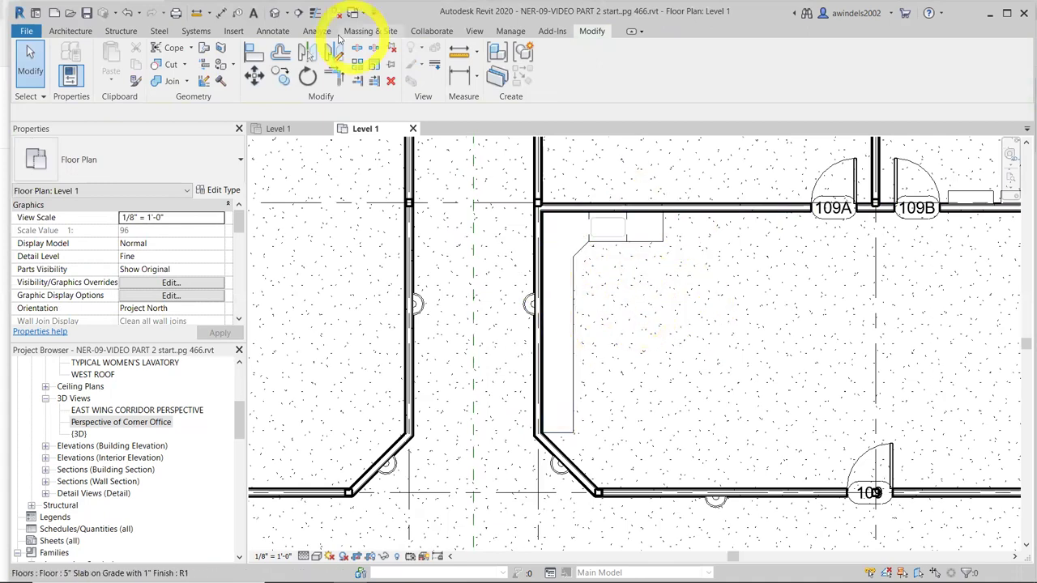
click(474, 30)
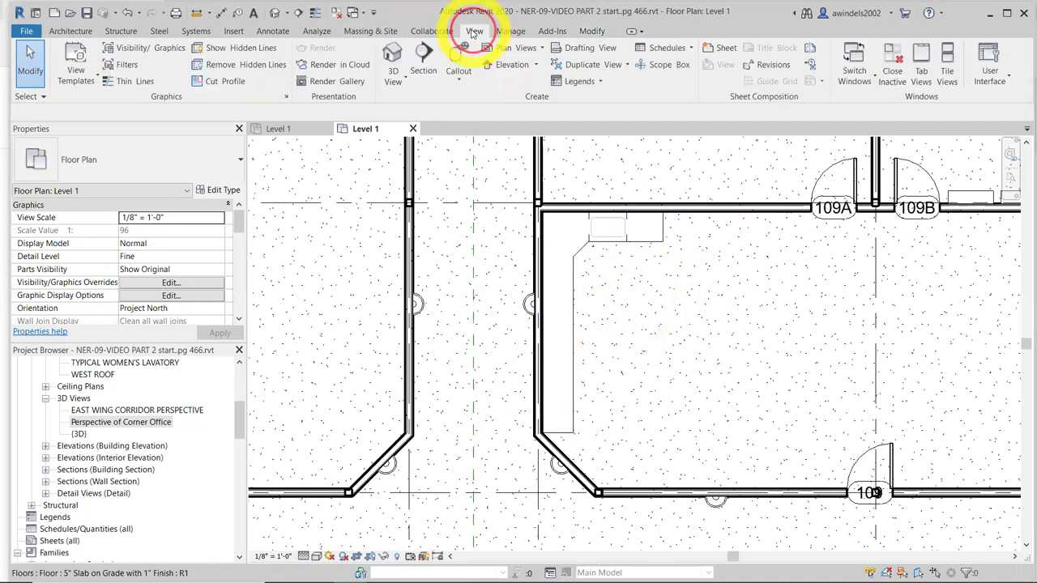
click(516, 65)
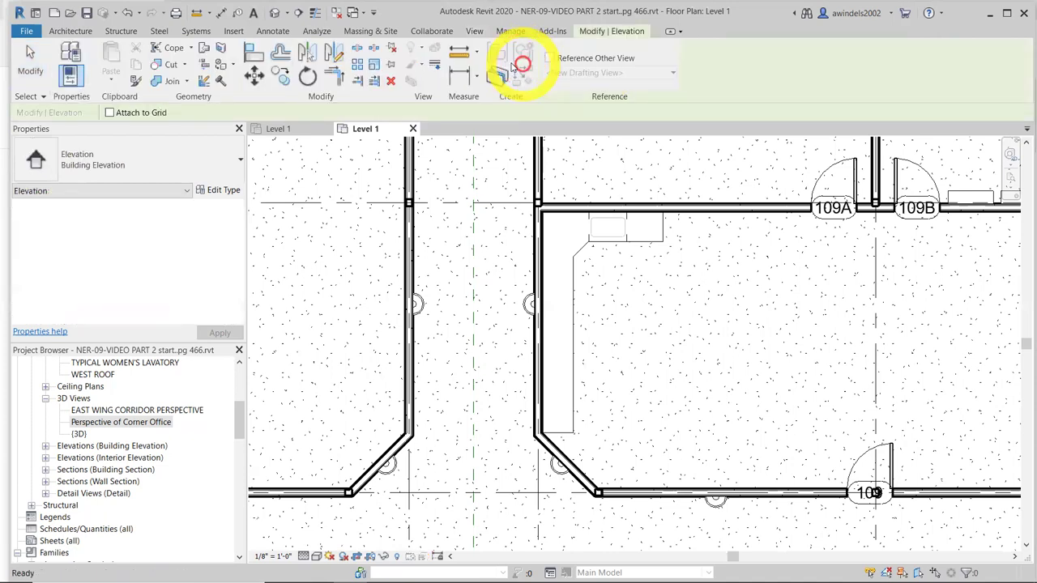
click(160, 160)
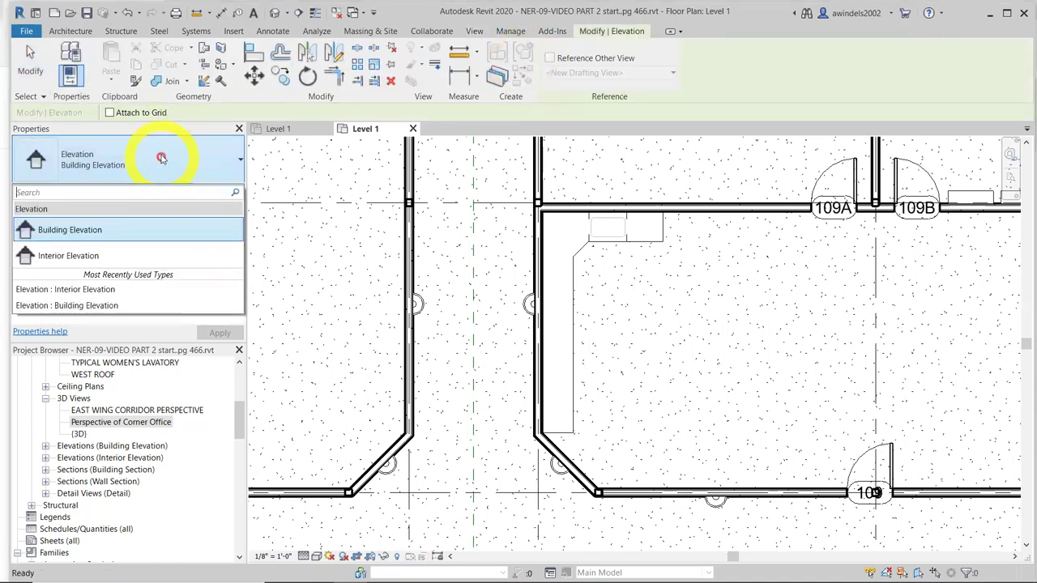
click(85, 258)
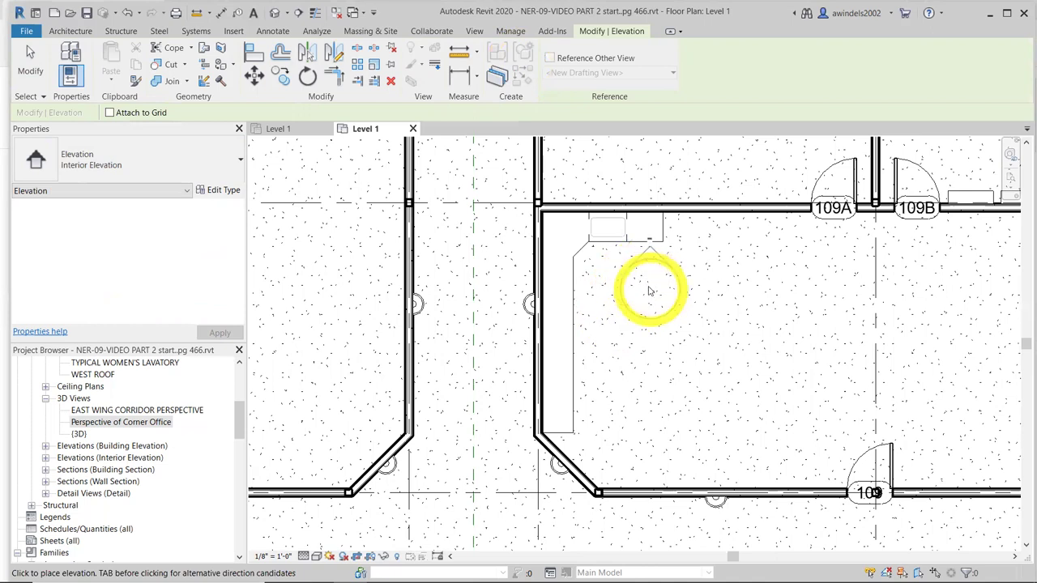
click(643, 298)
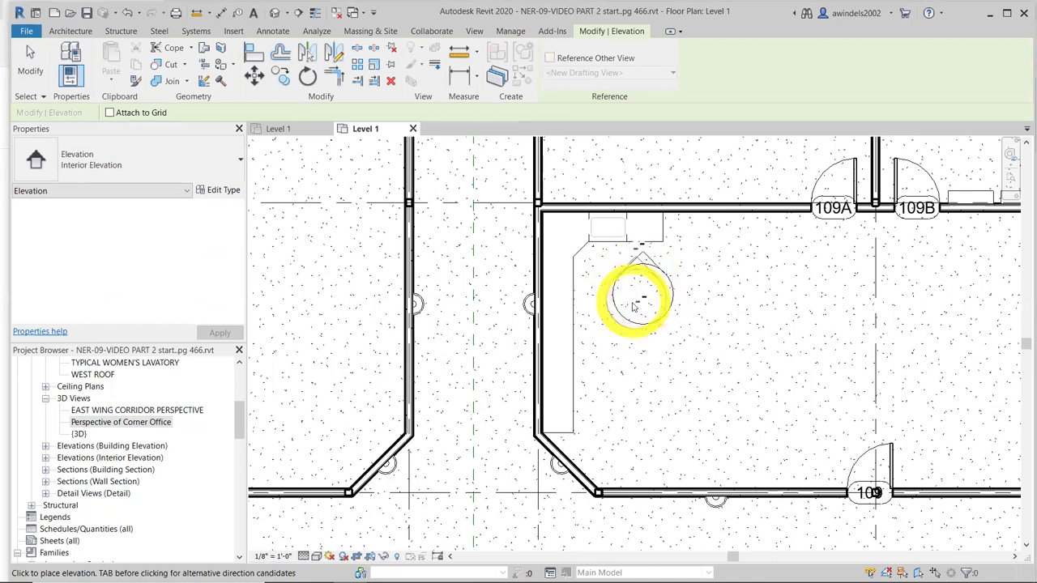
key(Escape)
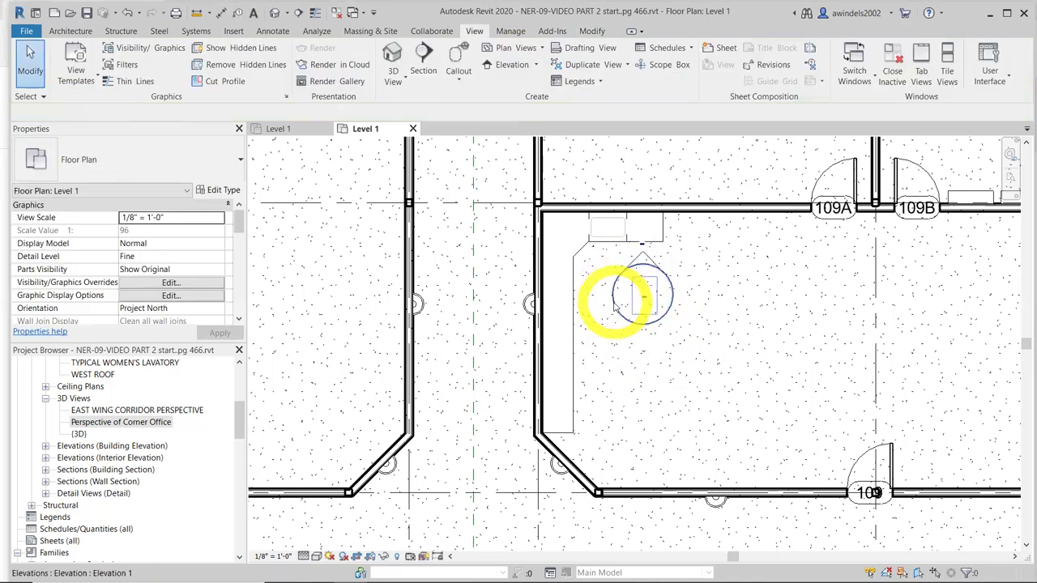
click(616, 306)
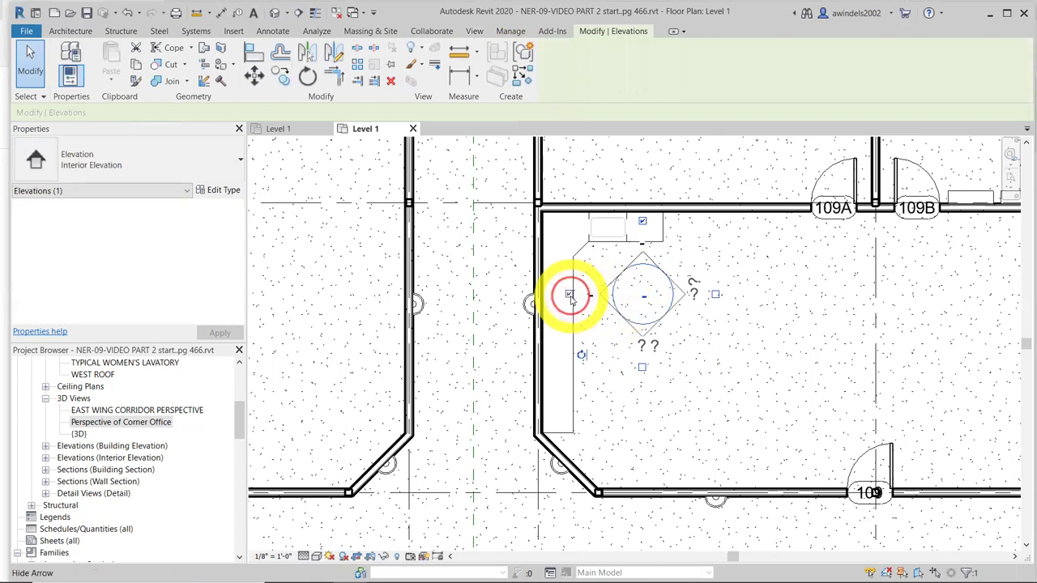
key(Escape)
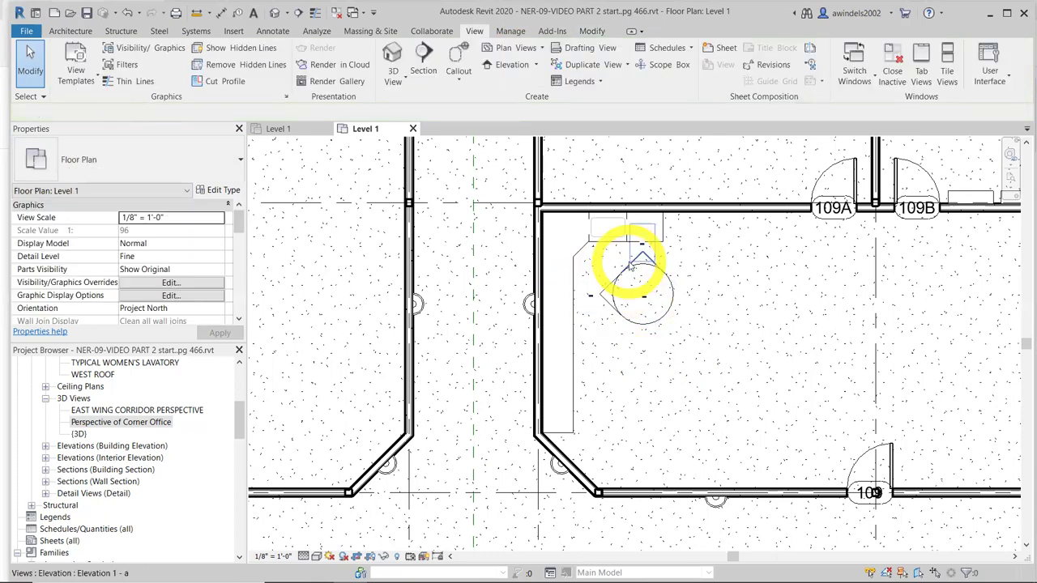
click(651, 321)
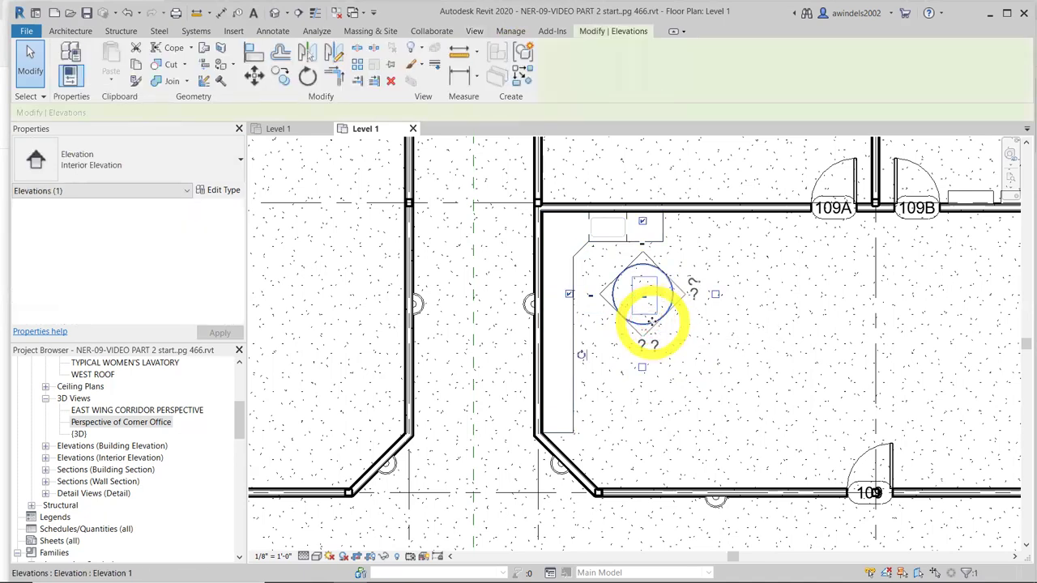
click(845, 371)
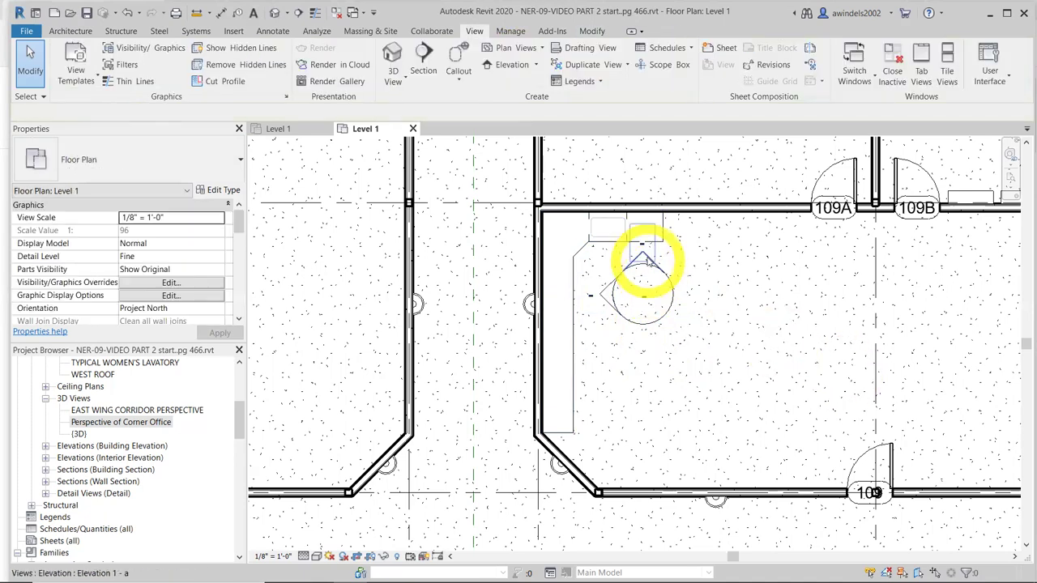
click(644, 259)
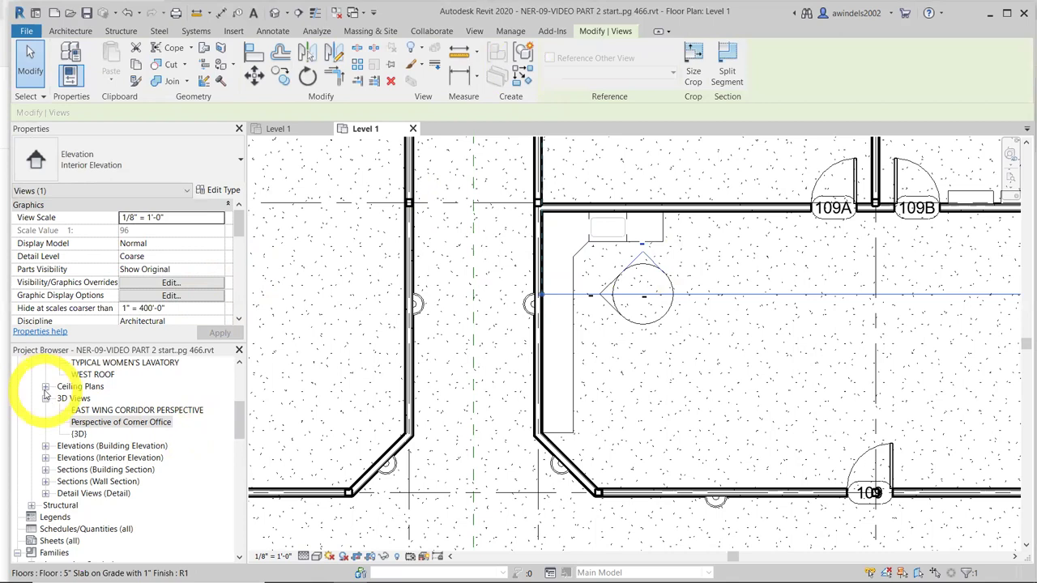
drag(239, 422, 250, 381)
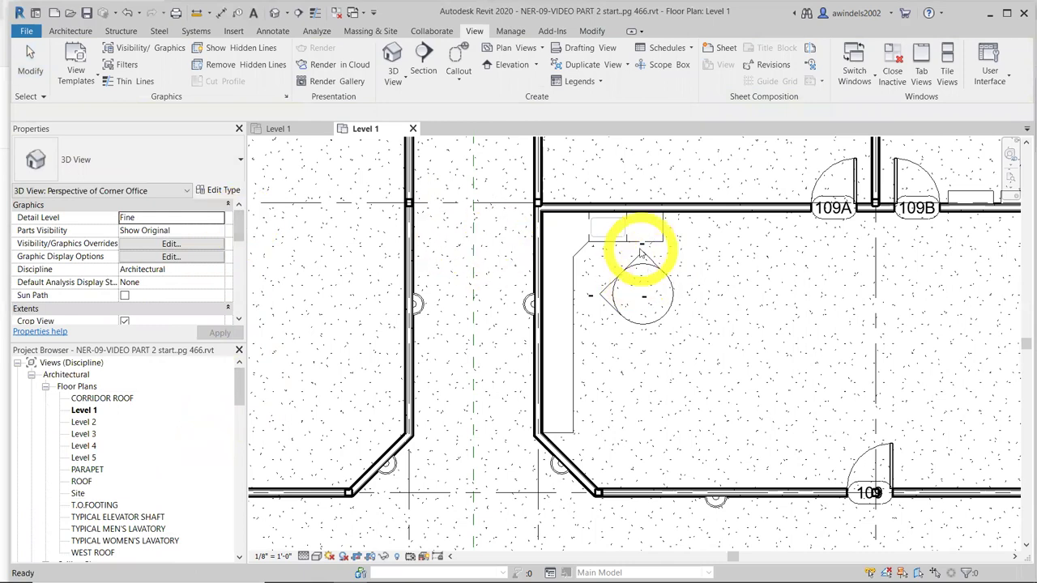
click(644, 260)
key(Escape)
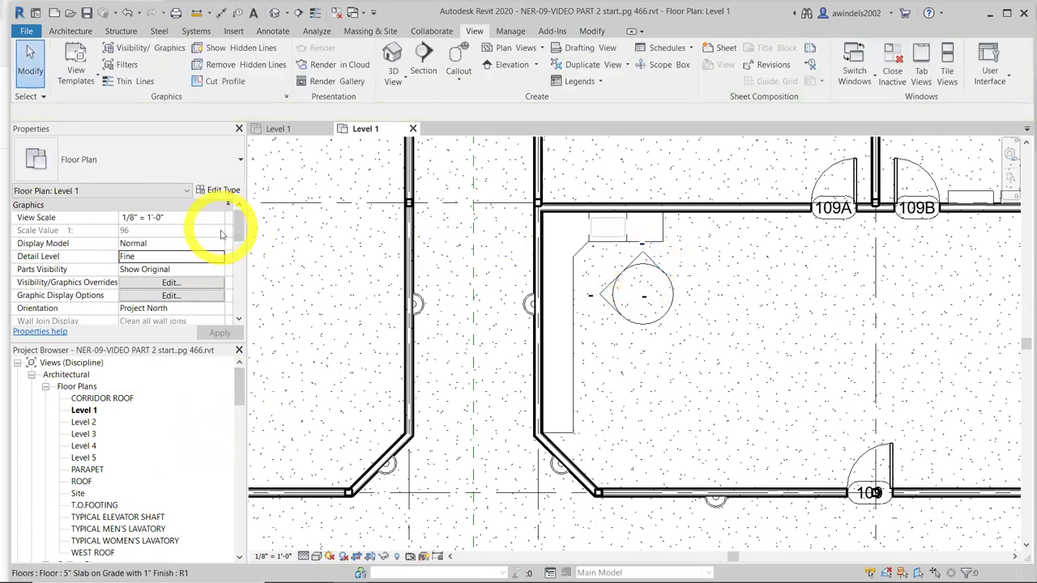
drag(238, 230, 241, 256)
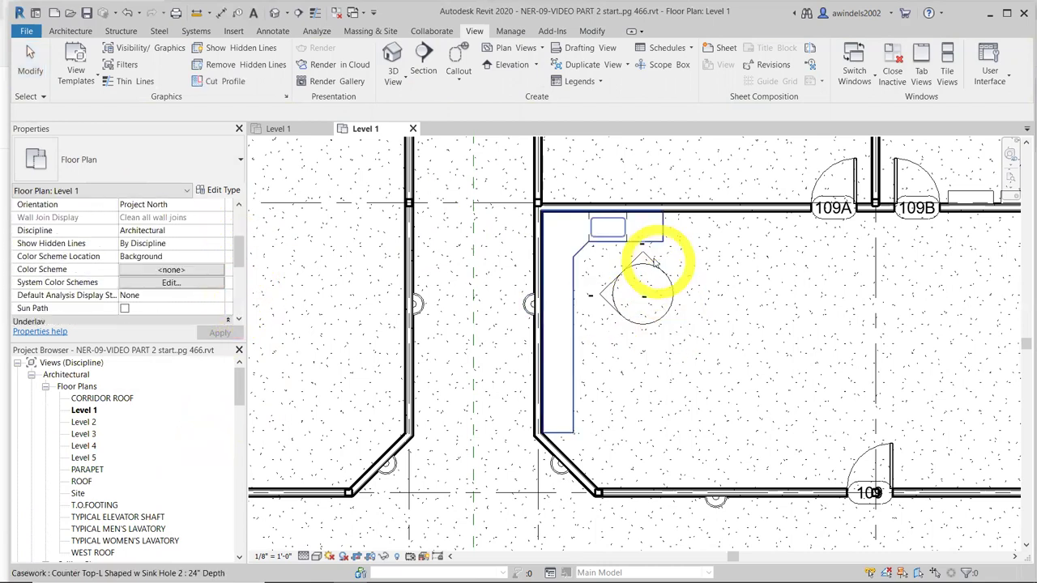
Rename the north-facing interior elevation to KITCHEN NORTH
click(648, 260)
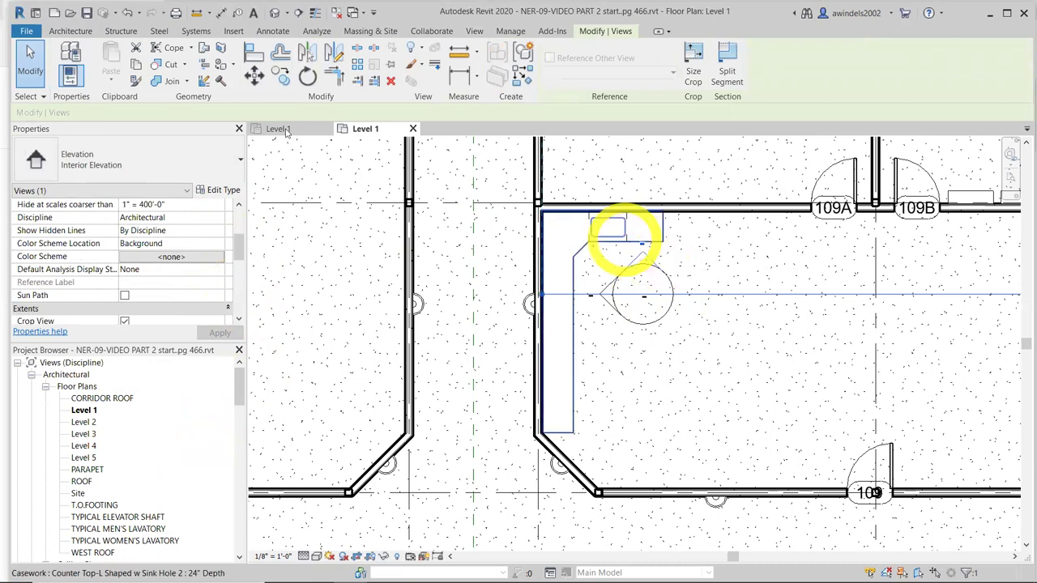
drag(241, 243, 238, 271)
click(179, 270)
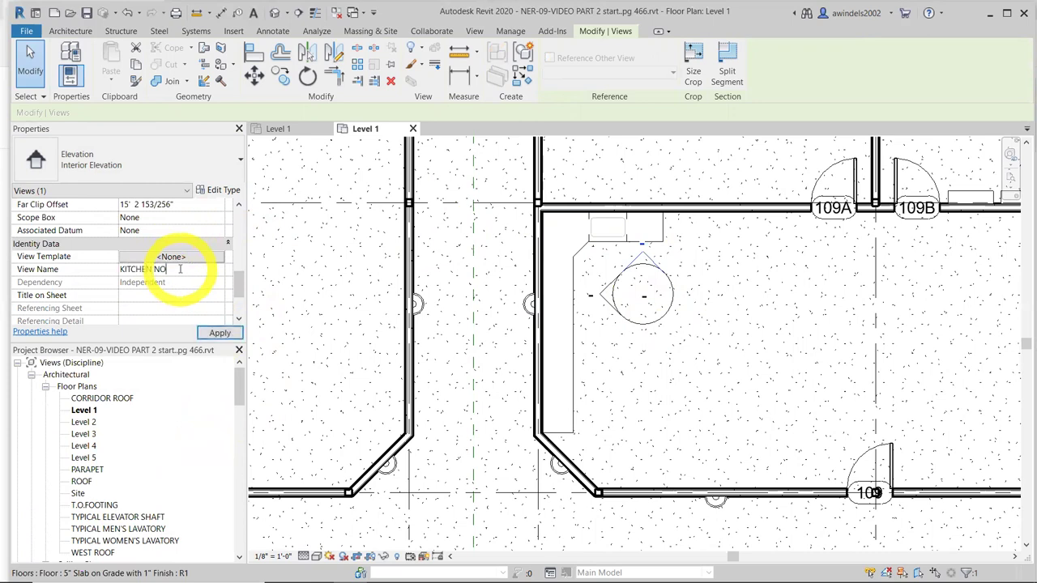
text(KITCHEN NORTH)
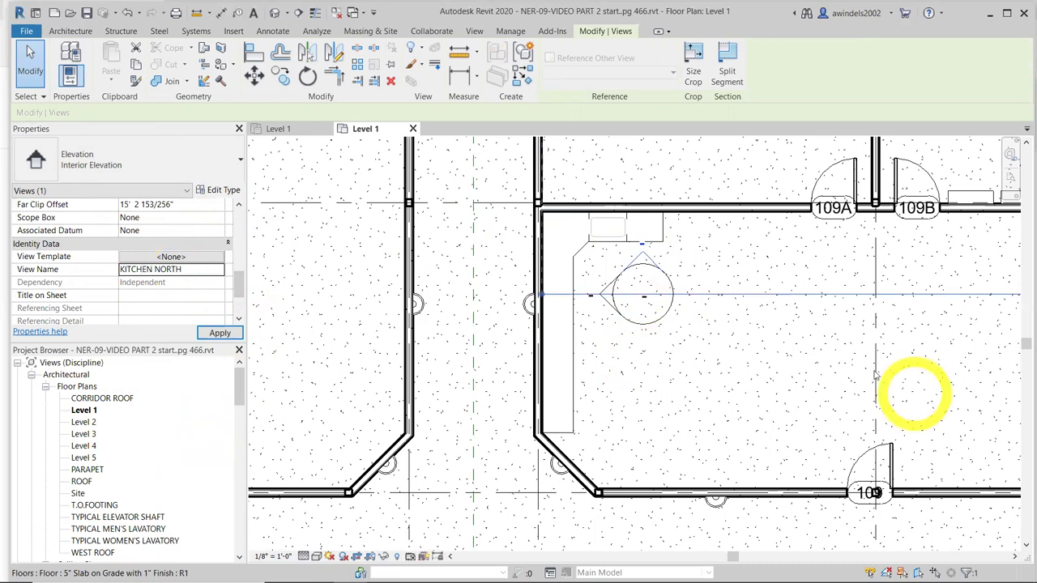
click(685, 330)
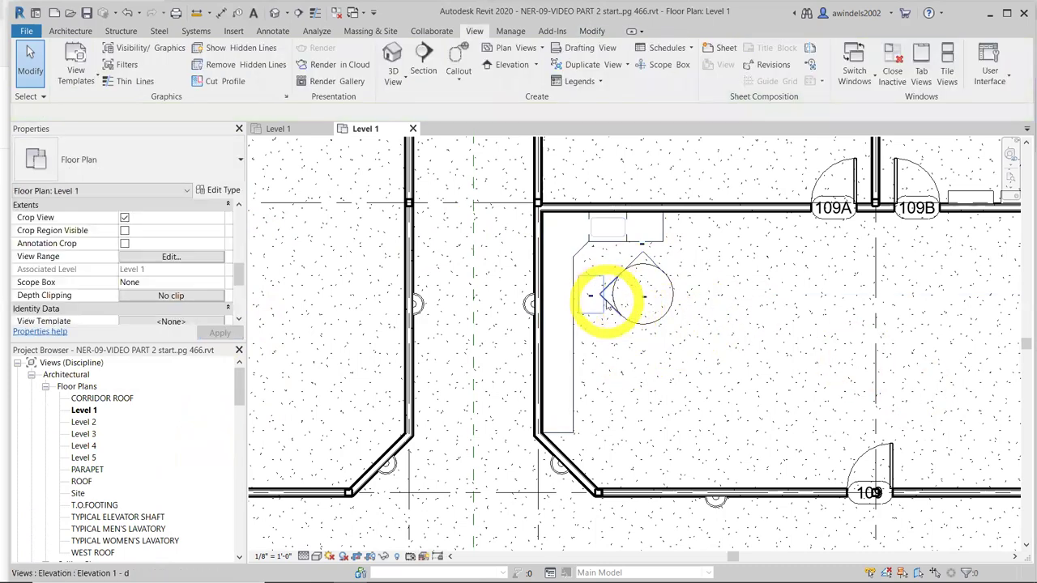
Rename the west-facing elevation from 'Elevation 1 - d' to KITCHEN WEST and apply
click(606, 300)
click(176, 269)
drag(176, 269, 159, 284)
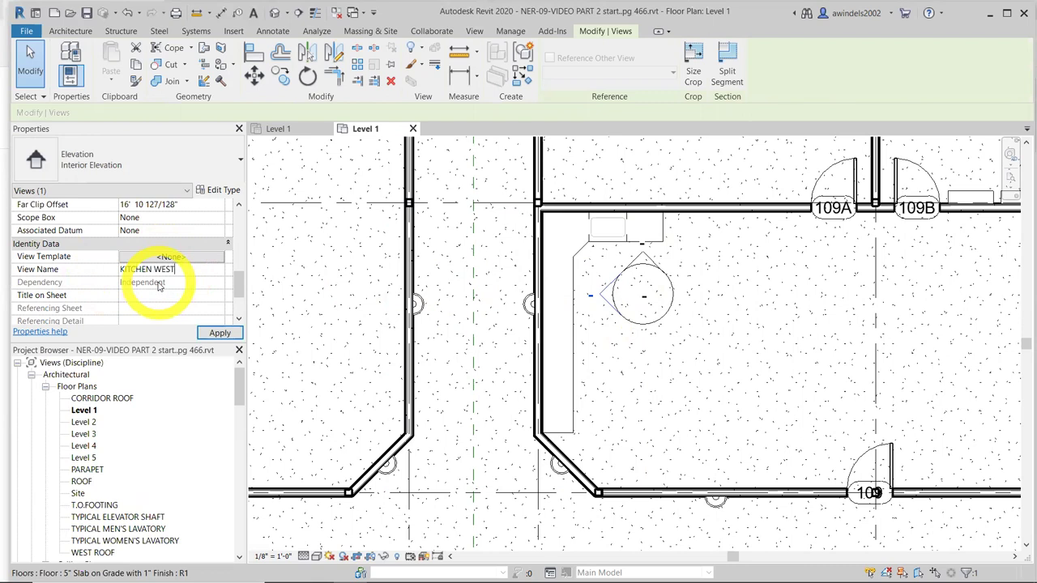
text(KITCHEN WEST)
click(219, 333)
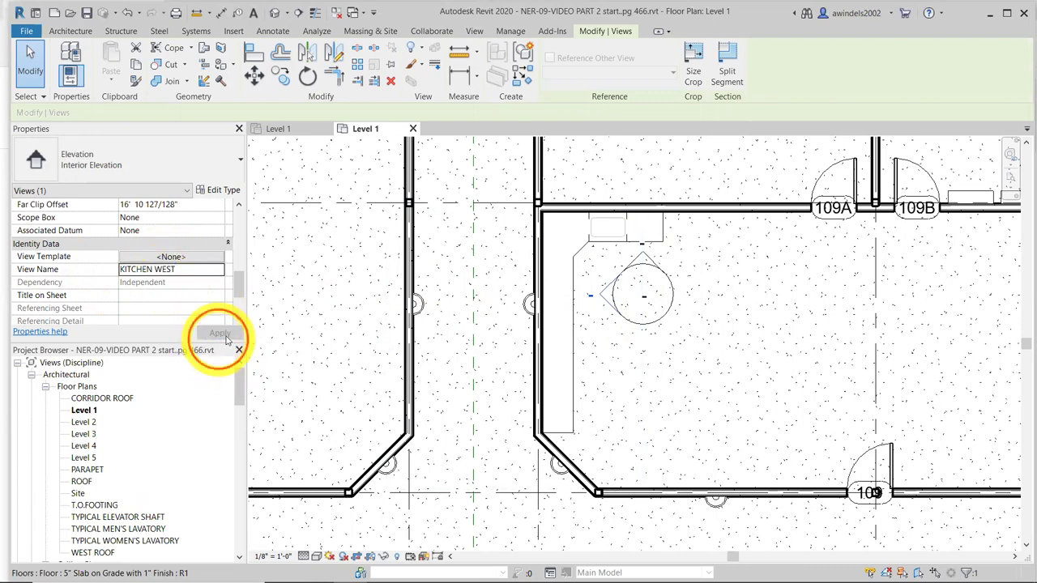
click(744, 328)
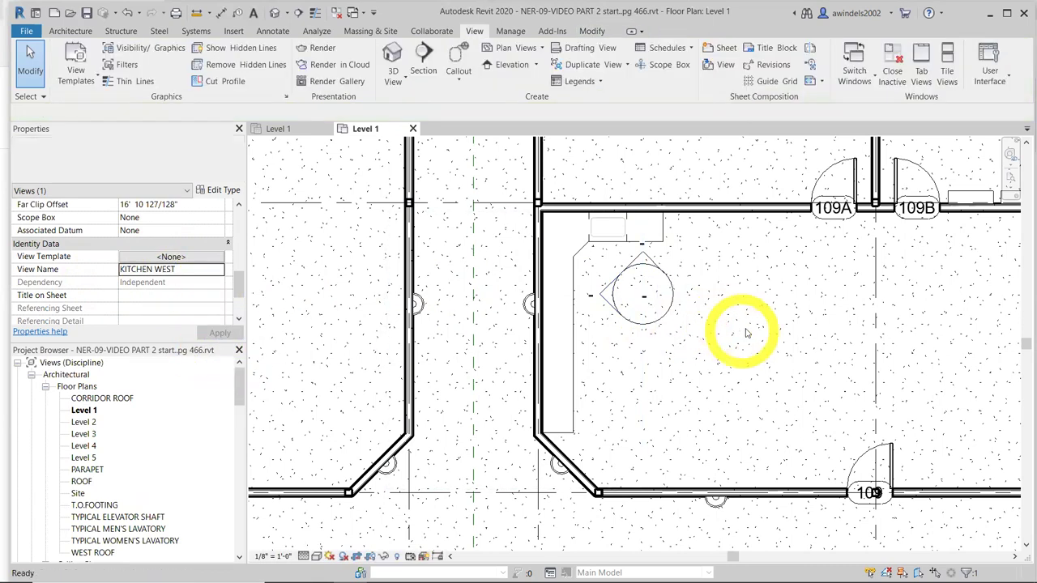
Shorten the KITCHEN WEST elevation's depth and stretch its width across the room
click(609, 294)
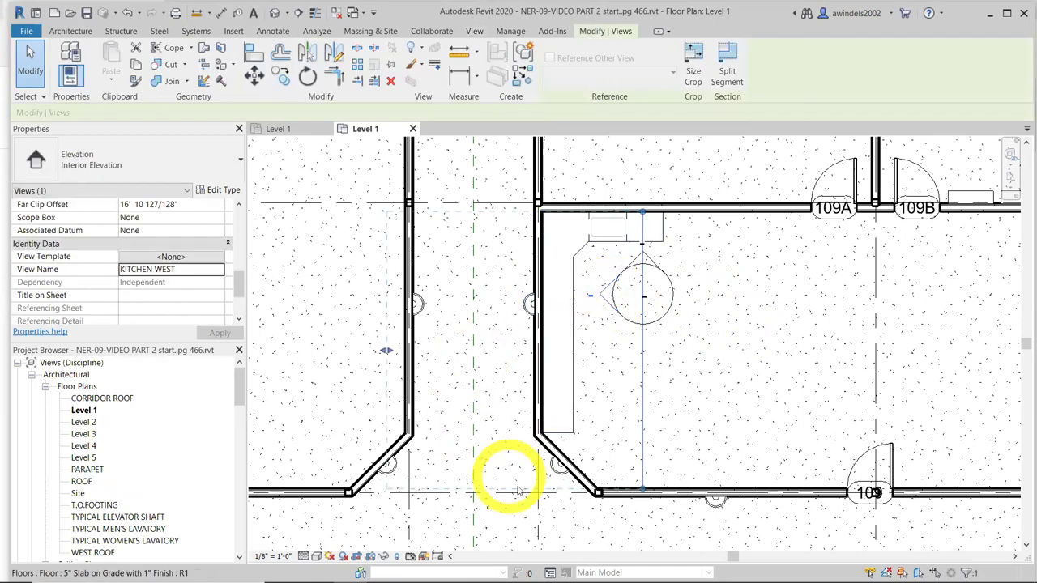
drag(384, 350, 512, 361)
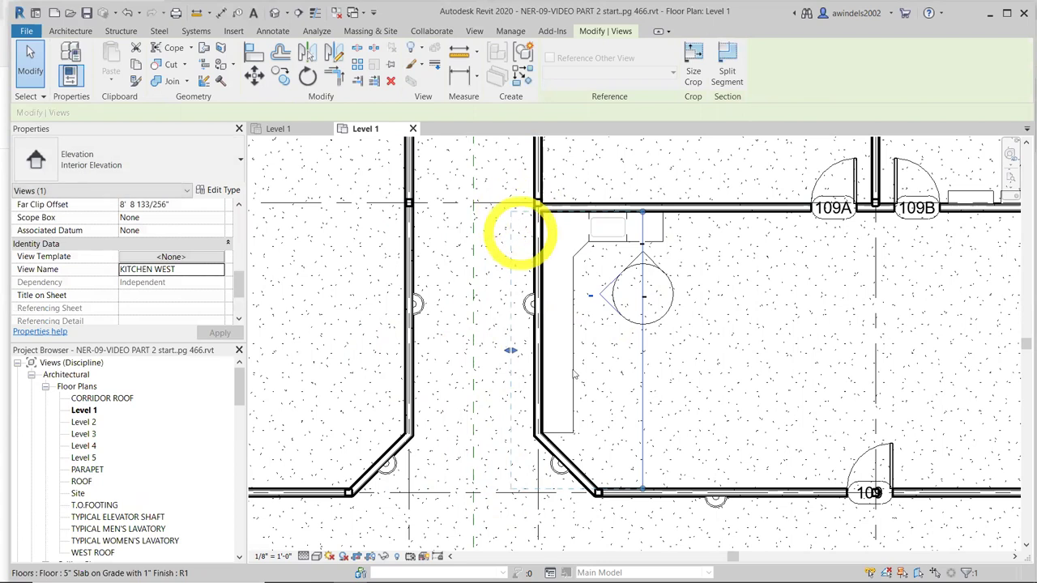
drag(643, 213, 642, 187)
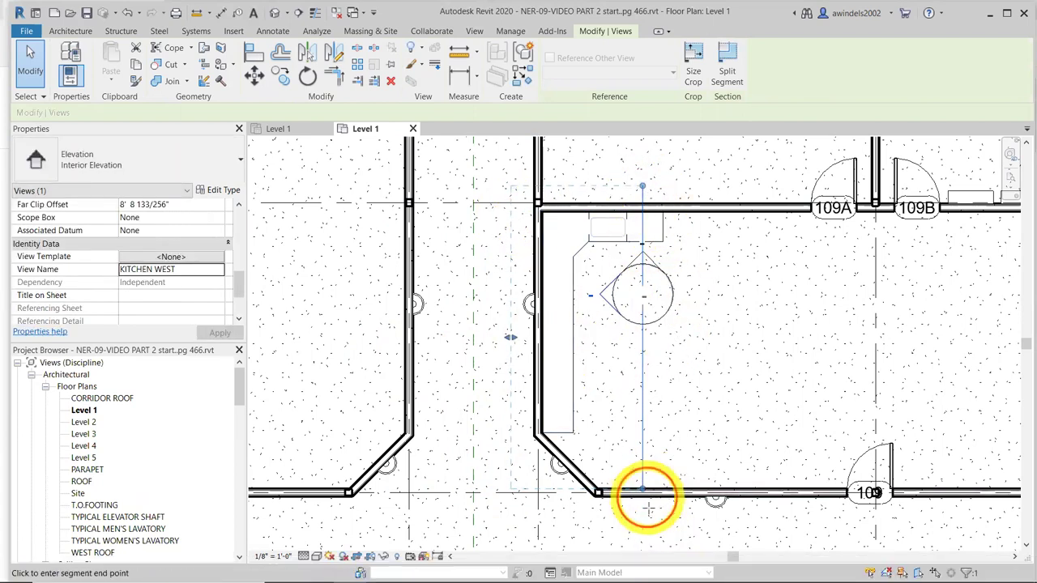
key(Escape)
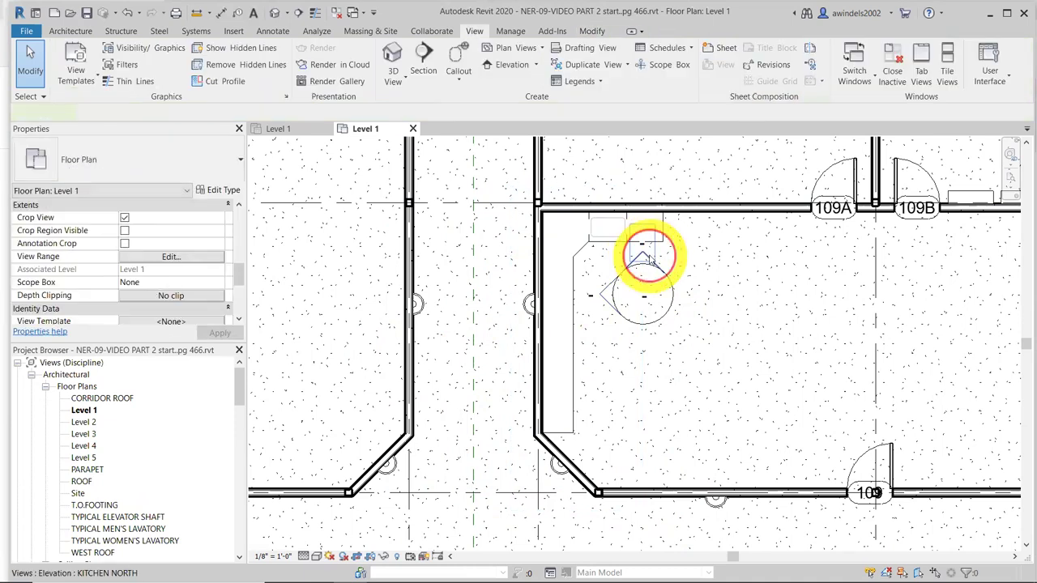
Fit the KITCHEN NORTH elevation's ends to the walls and its far clip to the north wall
click(648, 258)
scroll(624, 278, down, 3)
scroll(973, 289, up, 2)
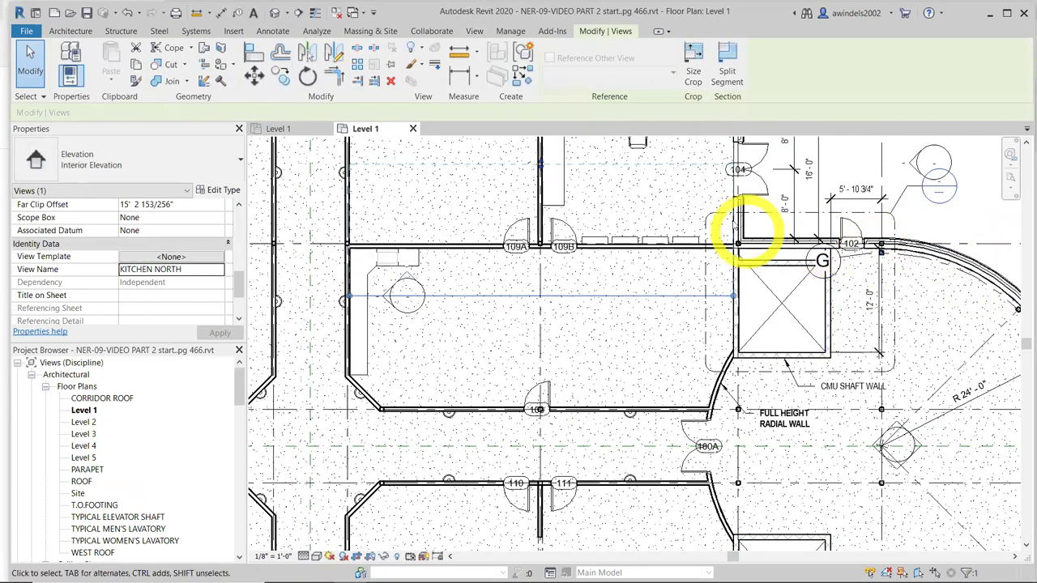
drag(735, 296, 532, 297)
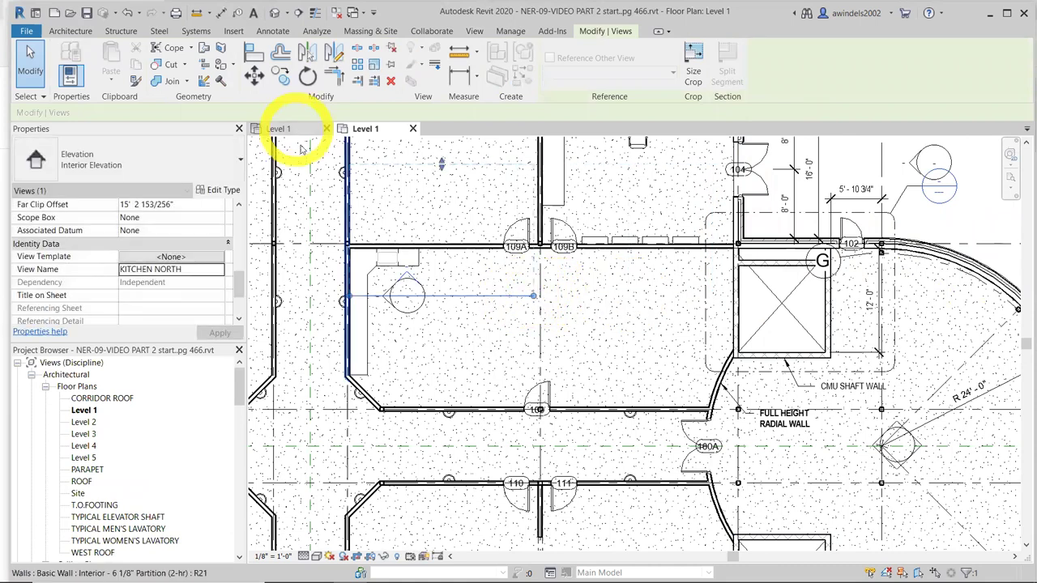
click(310, 245)
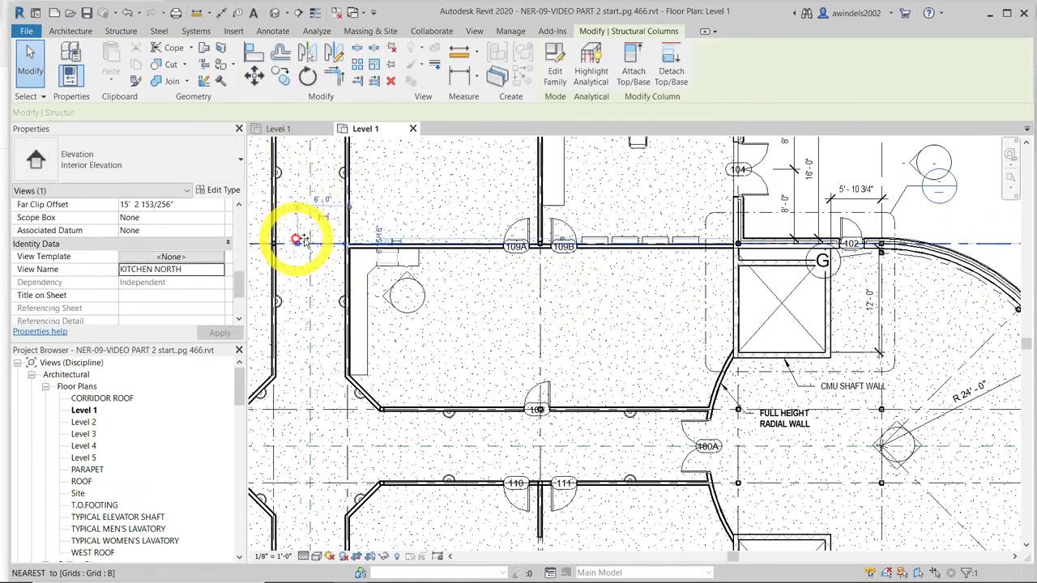
key(Escape)
click(405, 284)
drag(405, 293, 320, 296)
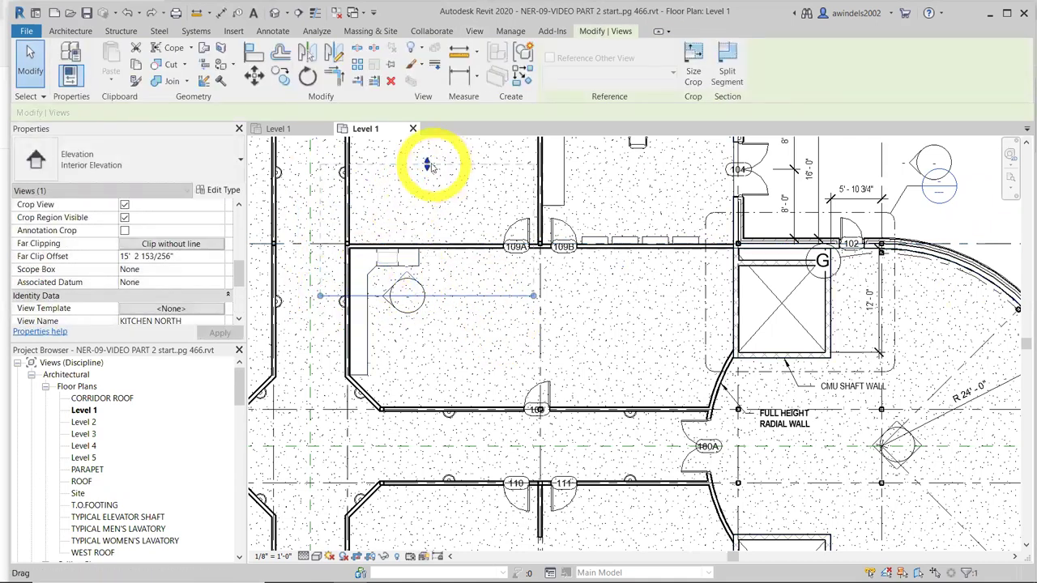
mouse_move(428, 164)
mouse_down()
mouse_move(424, 184)
mouse_move(453, 252)
mouse_up()
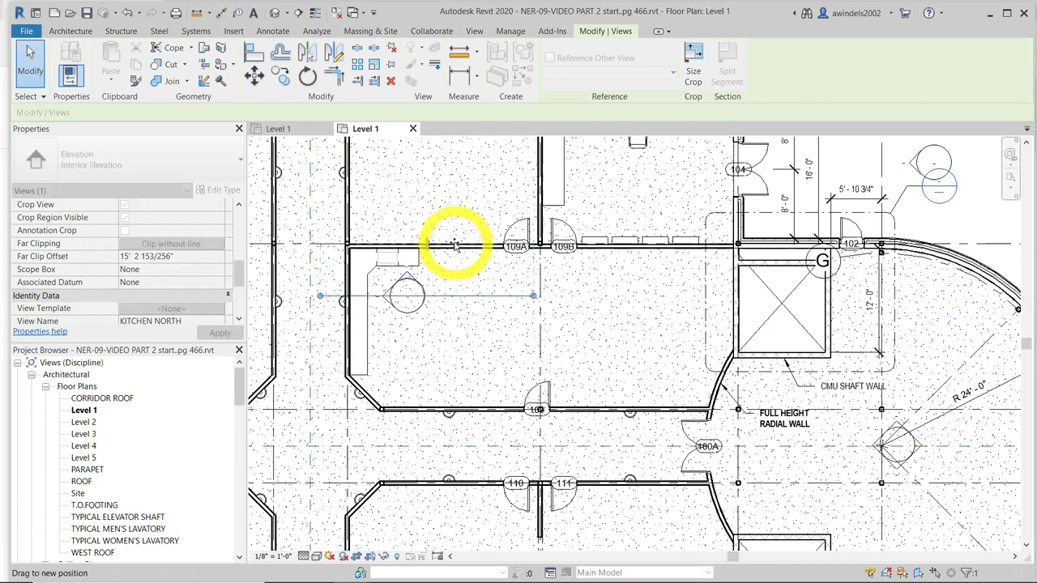
drag(455, 248, 451, 238)
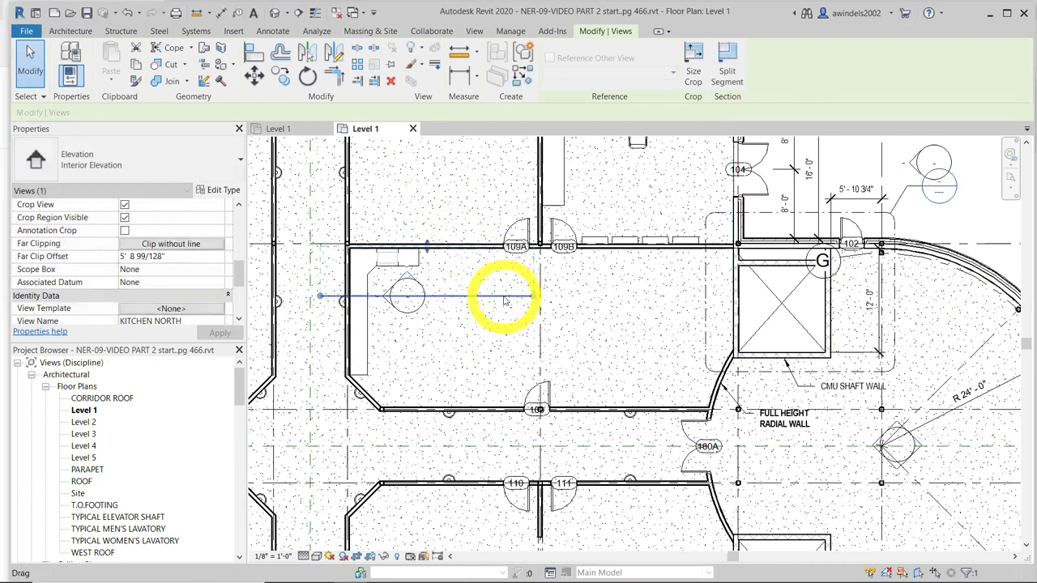
key(Escape)
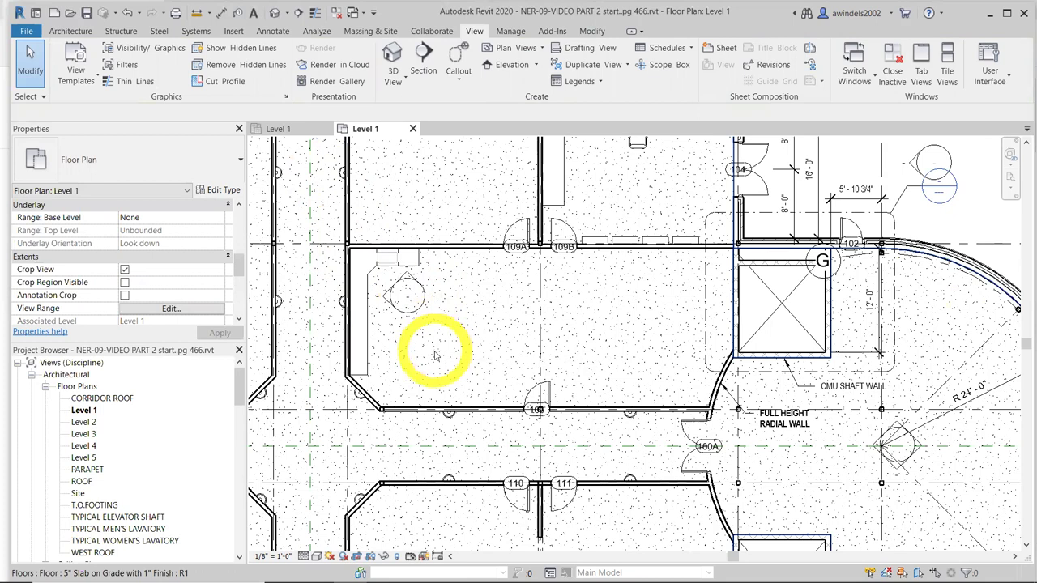
Open the KITCHEN WEST elevation from its plan arrow and zoom in on the west wall
double_click(388, 297)
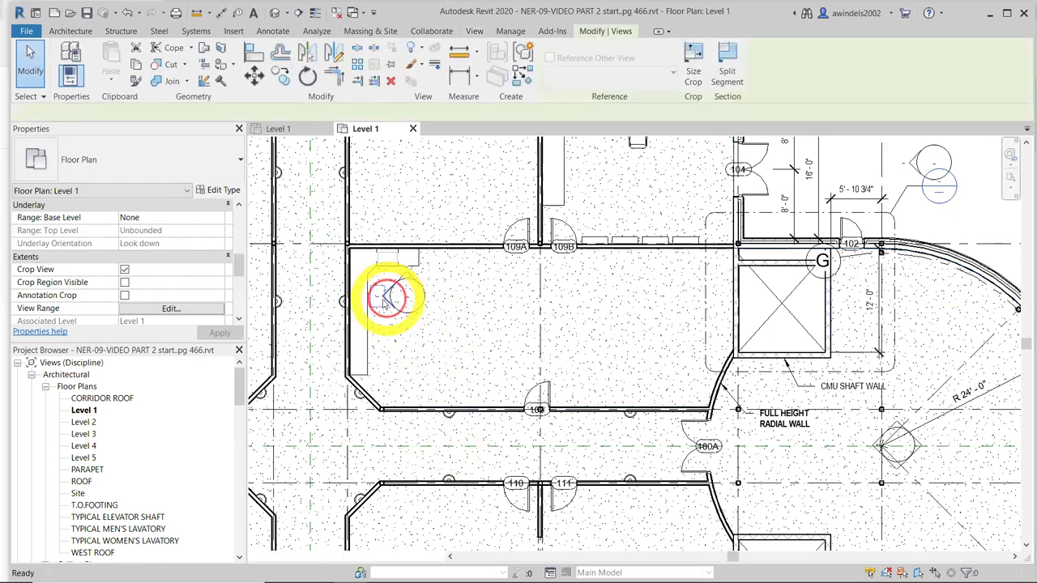
scroll(629, 364, up, 5)
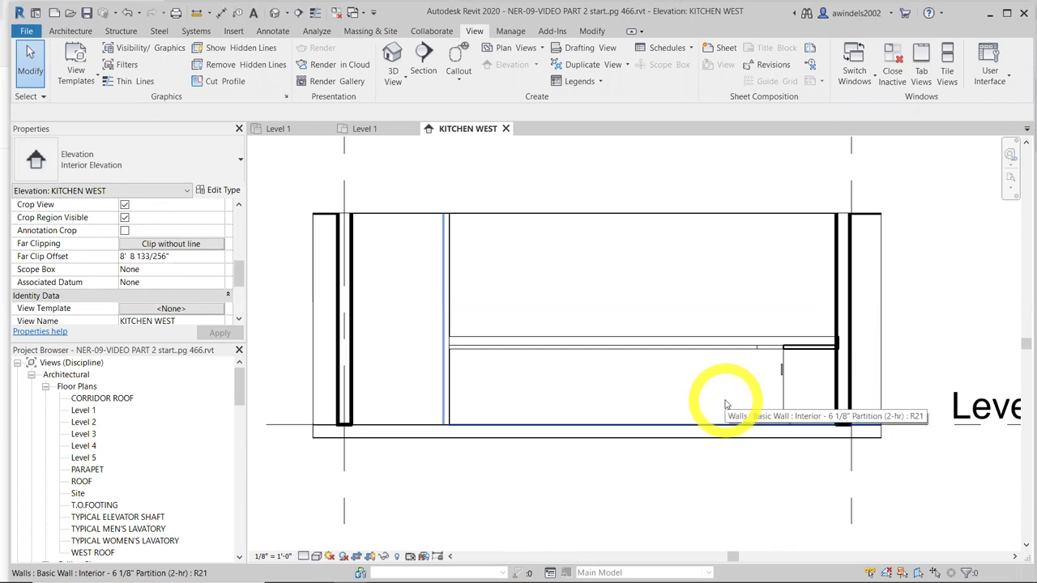
Start the Component tool and choose Base Cabinet-Single Door & Drawer 24" as the type
click(72, 32)
click(183, 56)
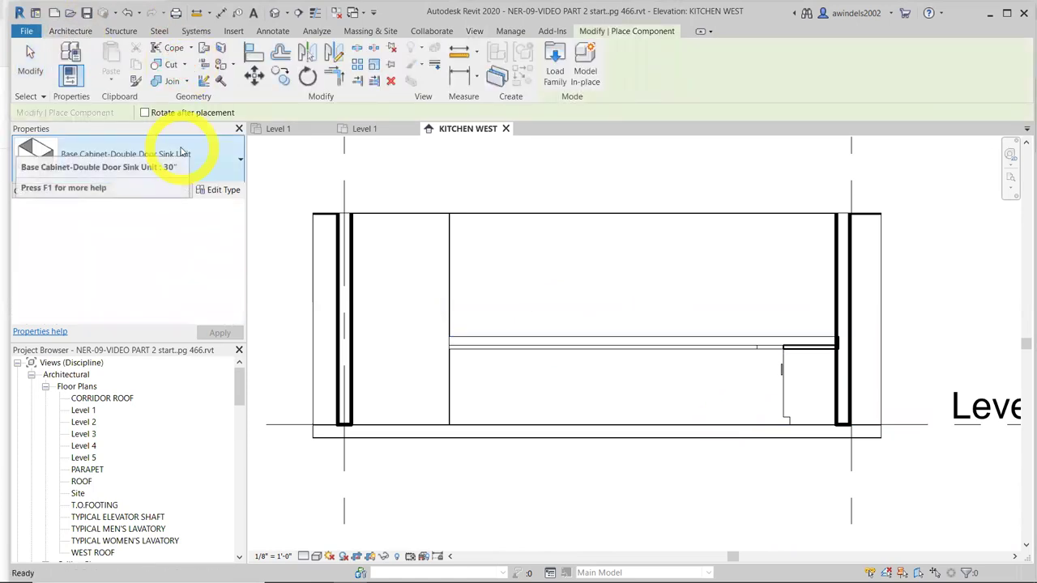
click(182, 154)
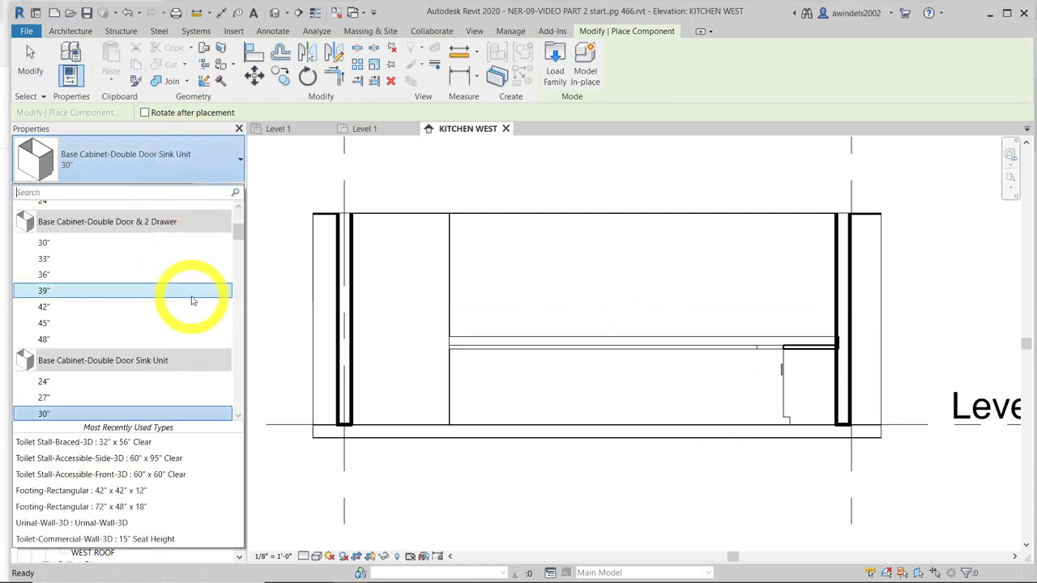
scroll(192, 300, up, 5)
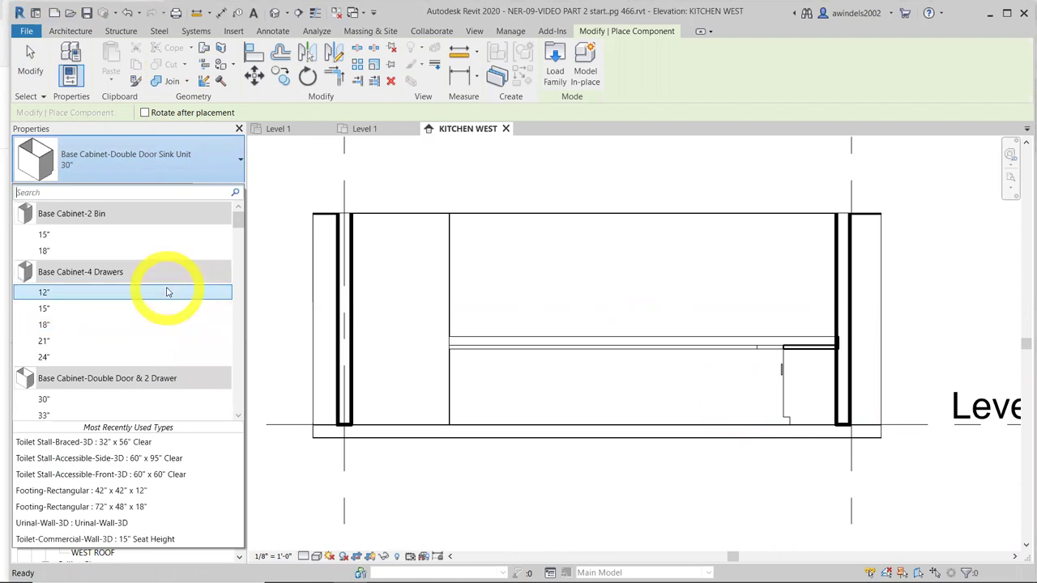
scroll(191, 307, down, 4)
scroll(199, 318, down, 5)
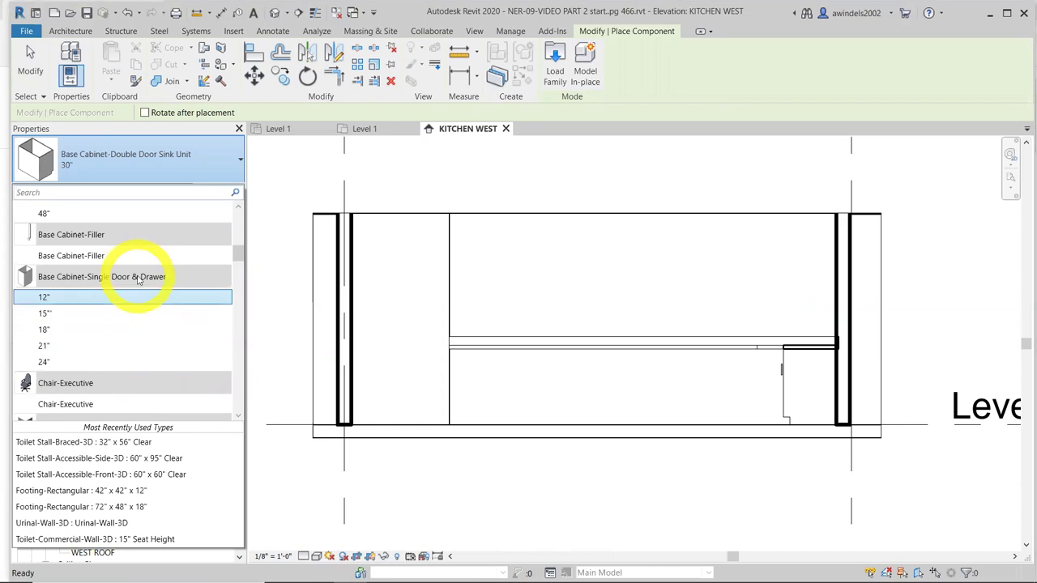
click(186, 362)
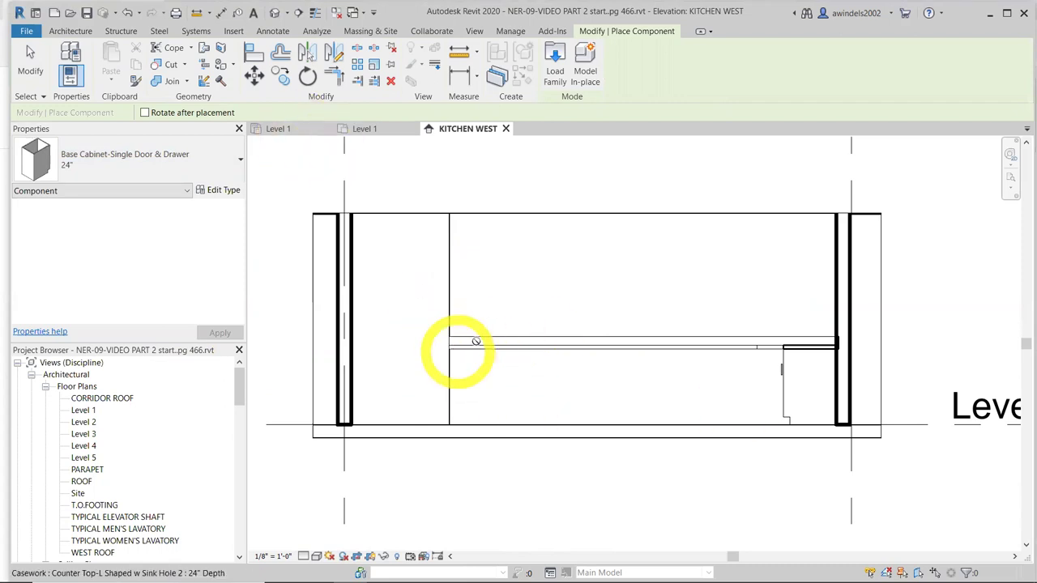
Place the 24" base cabinet against the left wall in the Level 1 plan
click(377, 130)
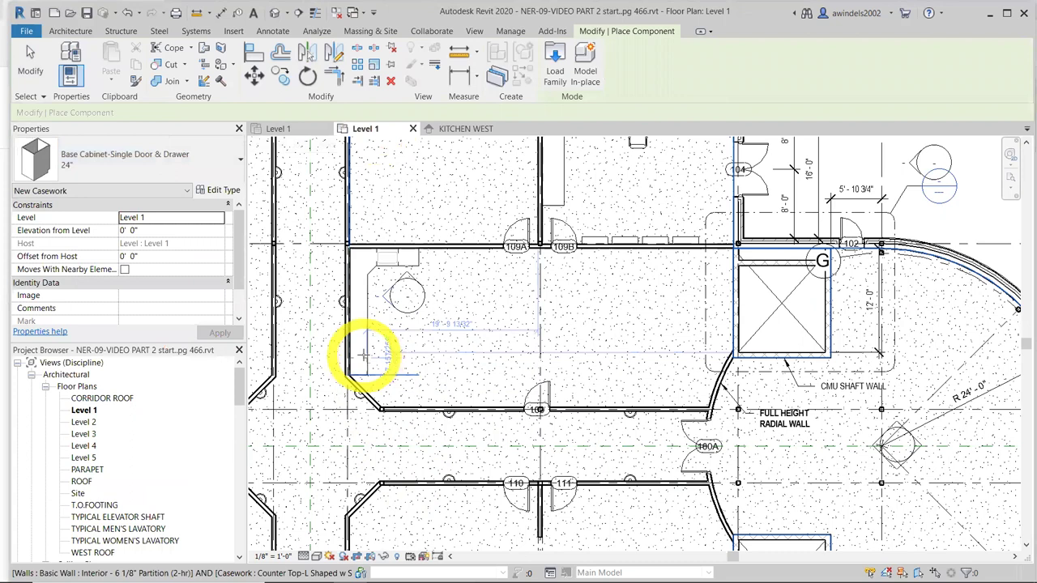
scroll(359, 397, up, 5)
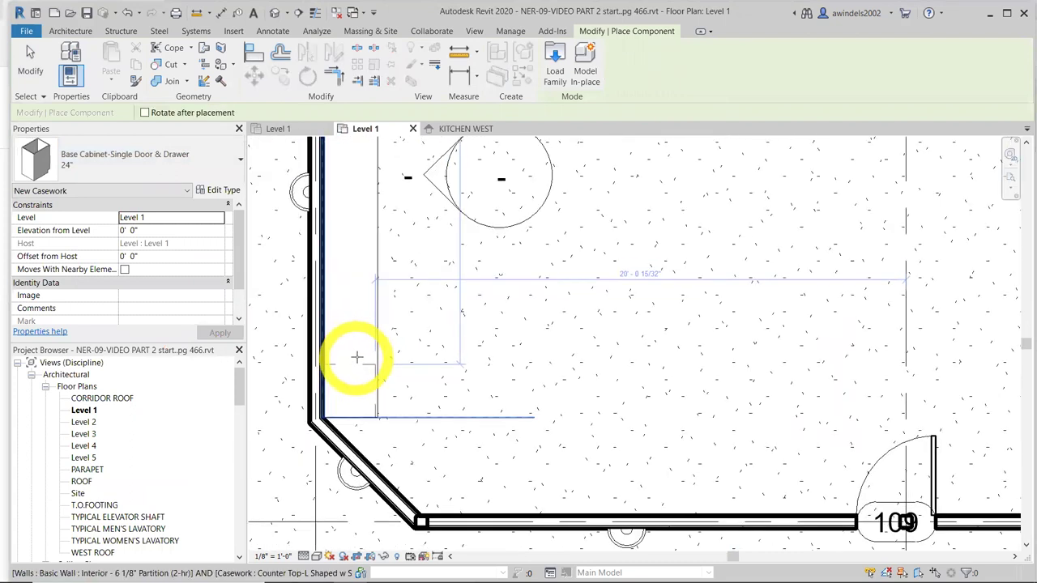
scroll(357, 356, up, 2)
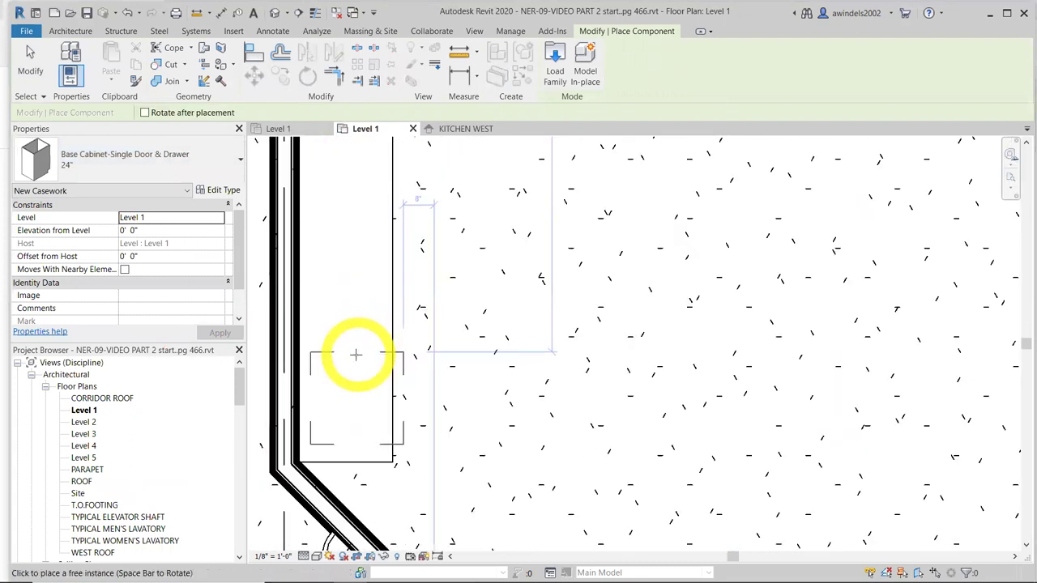
click(350, 365)
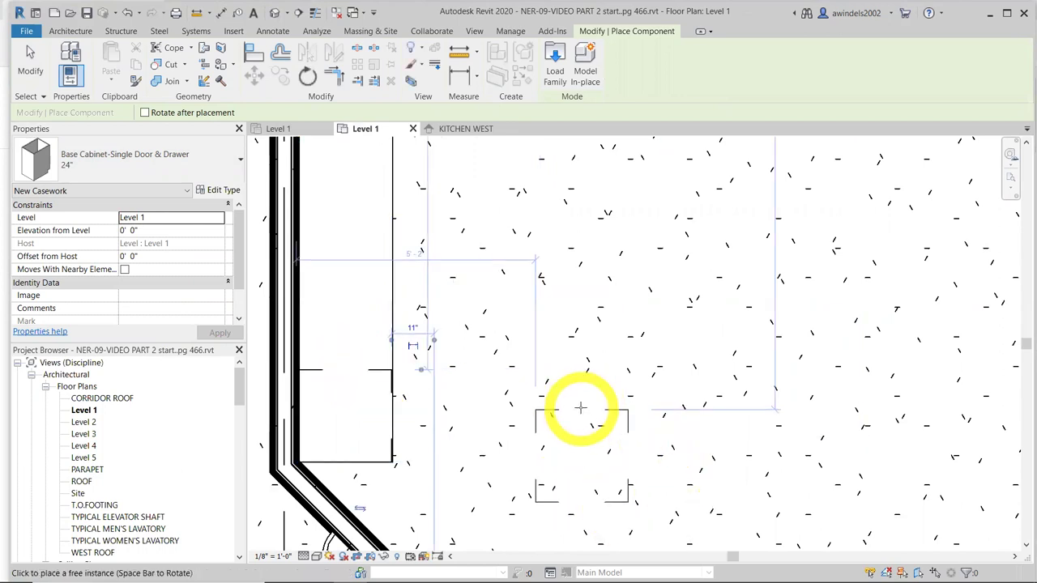
key(Escape)
key(Escape)
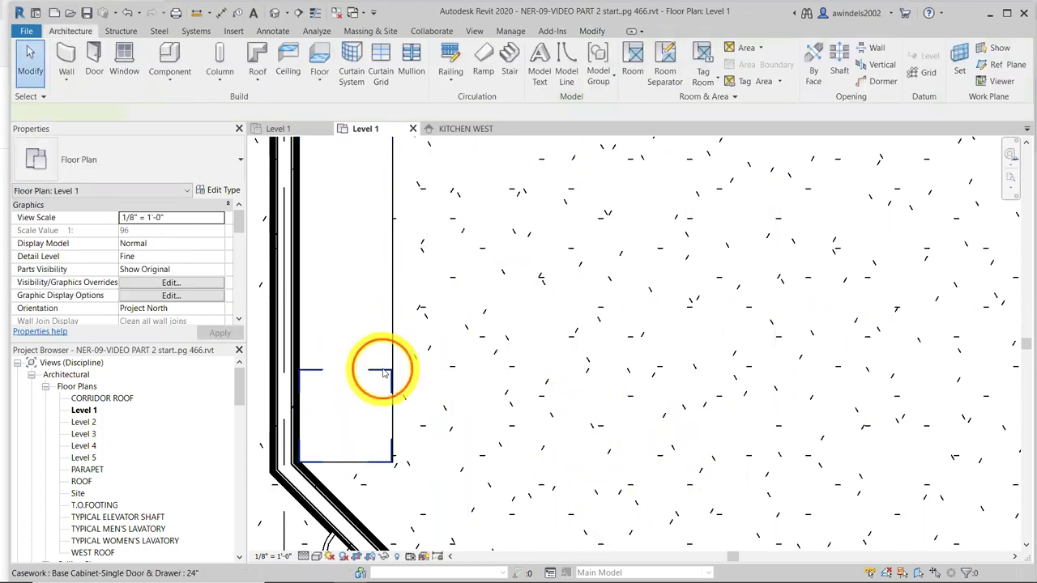
Turn on Thin Lines and select the new cabinet at its corner
click(384, 373)
scroll(391, 397, up, 3)
scroll(409, 317, up, 3)
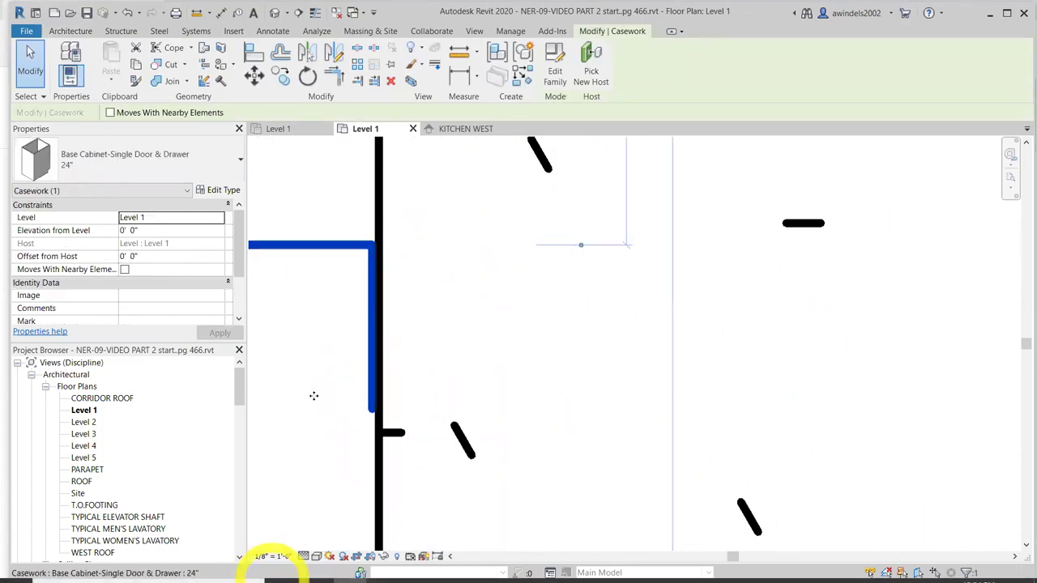
click(315, 13)
click(433, 366)
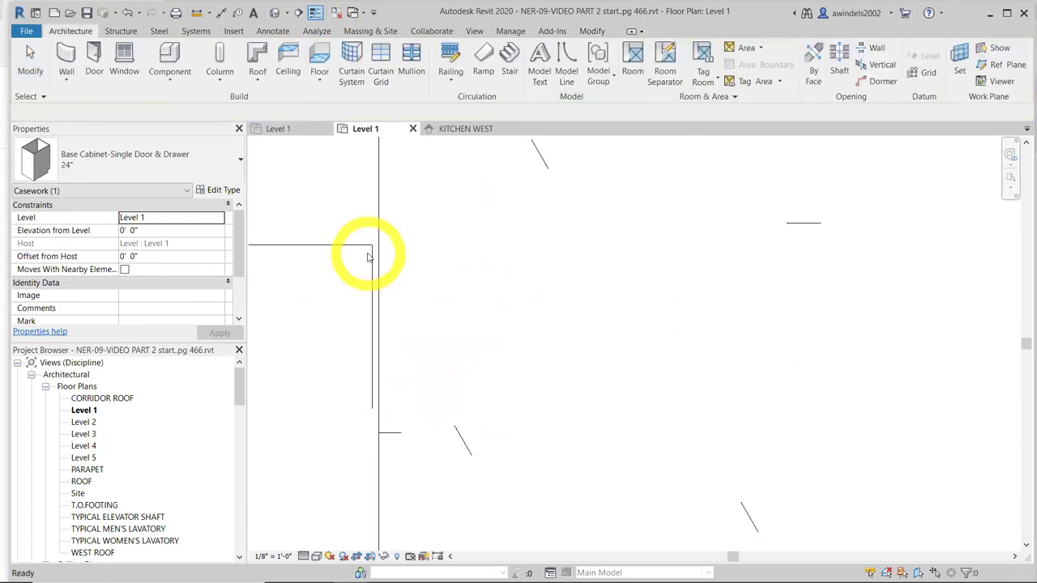
click(364, 245)
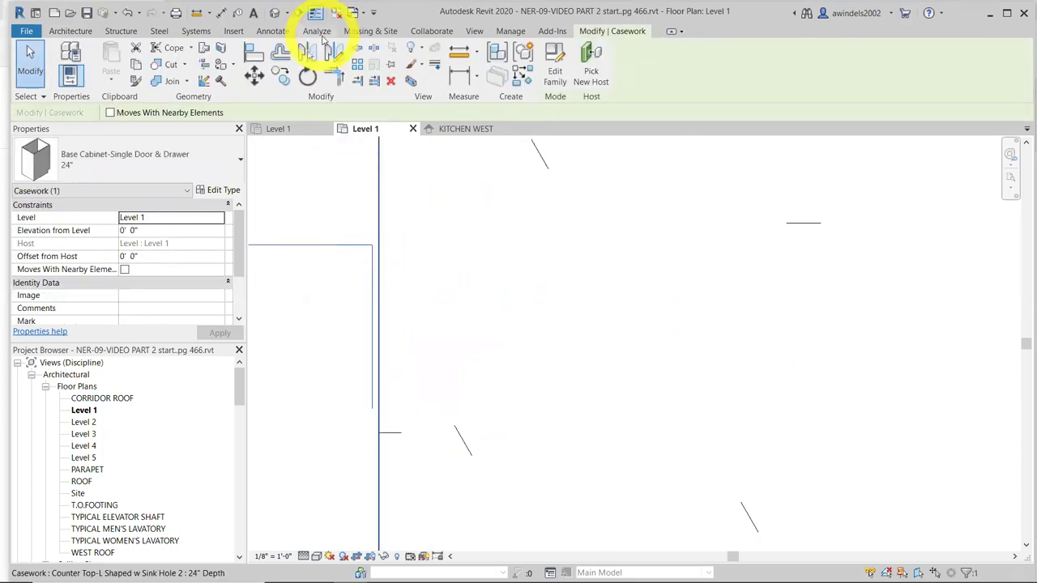
key(Escape)
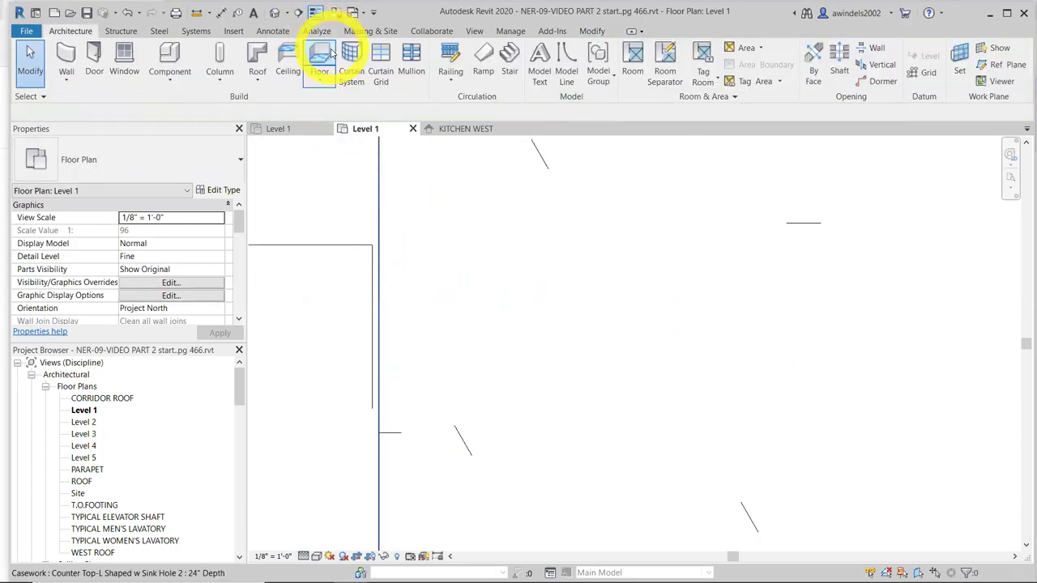
click(358, 253)
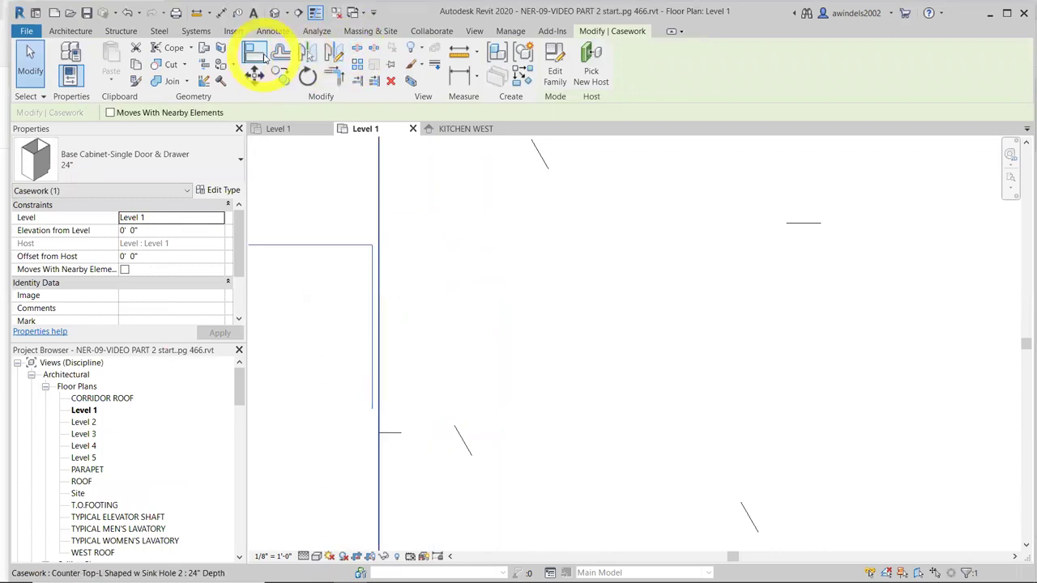
Align using the counter top edge as reference and the cabinet edge in KITCHEN WEST
click(261, 55)
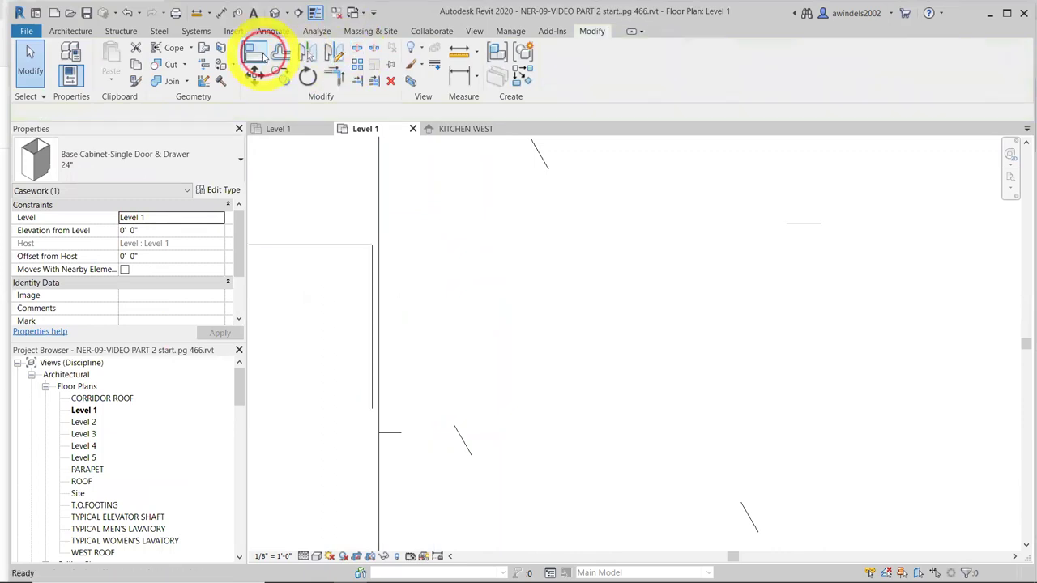
click(380, 207)
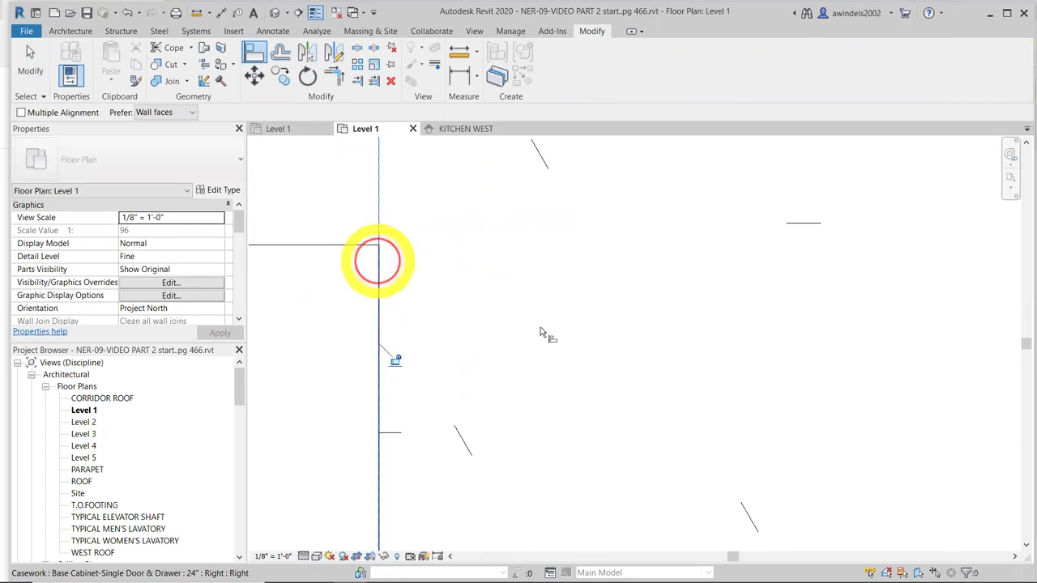
scroll(547, 315, down, 3)
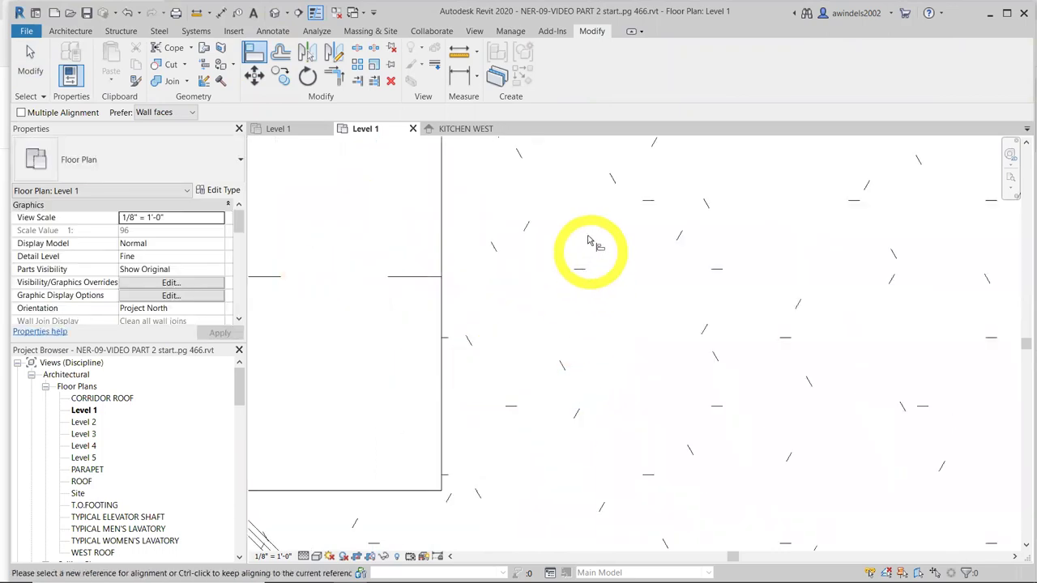
click(462, 128)
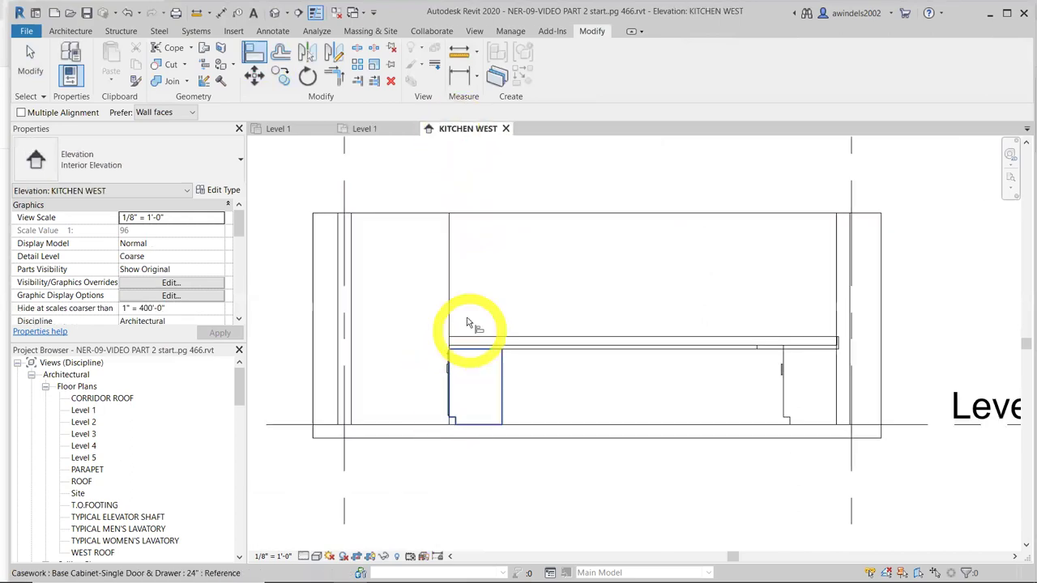
scroll(466, 323, up, 4)
click(585, 397)
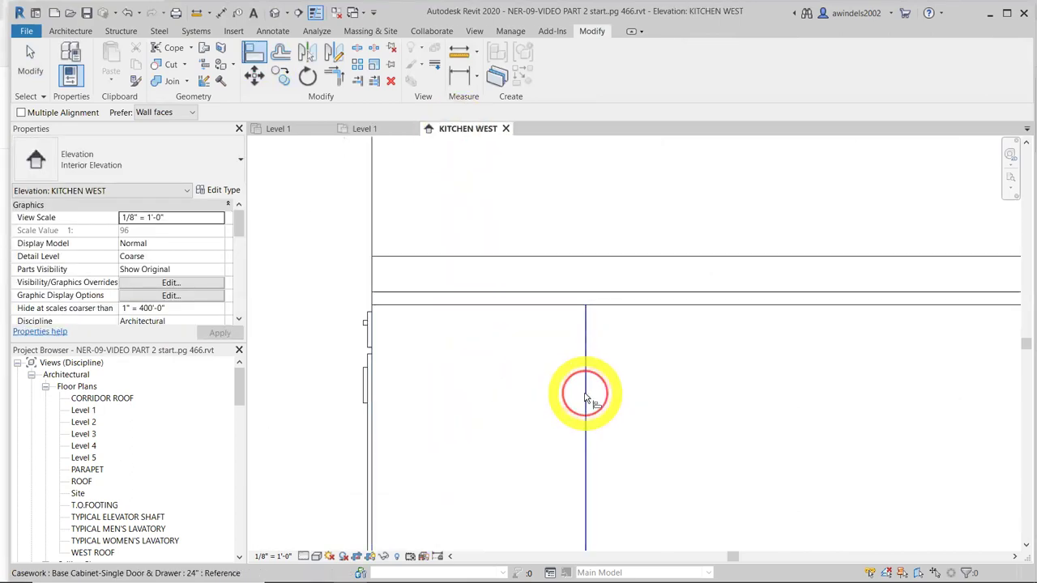
Align the cabinet edge to the reference line in Level 1, then start placing another base cabinet
click(387, 128)
click(429, 281)
click(422, 282)
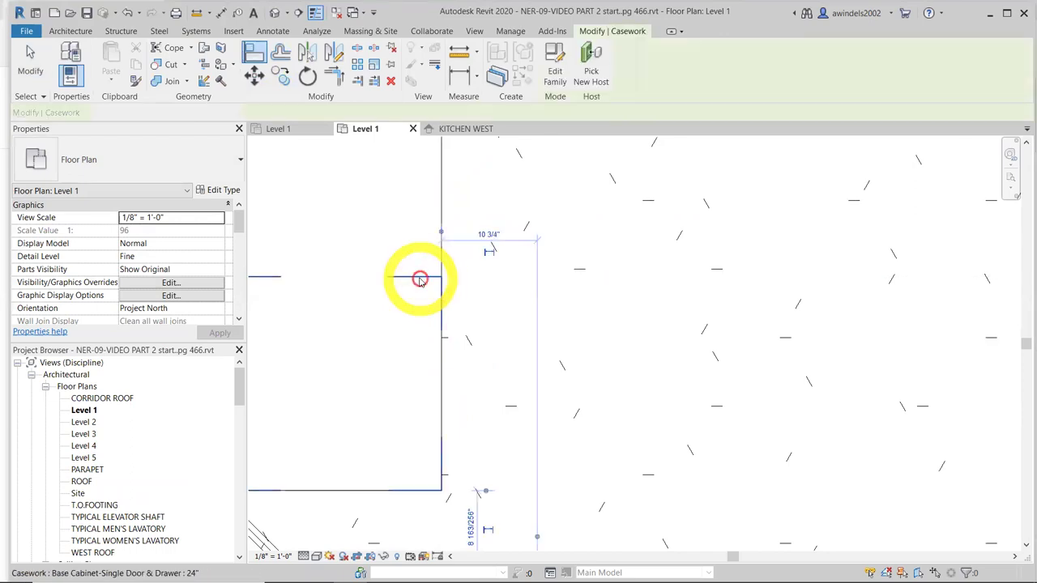
key(Escape)
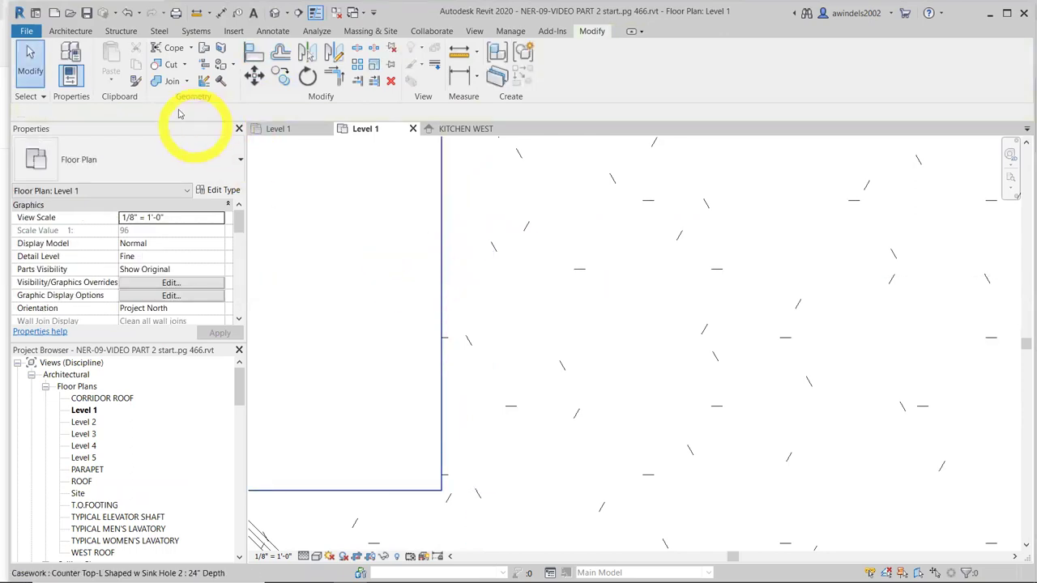
click(71, 31)
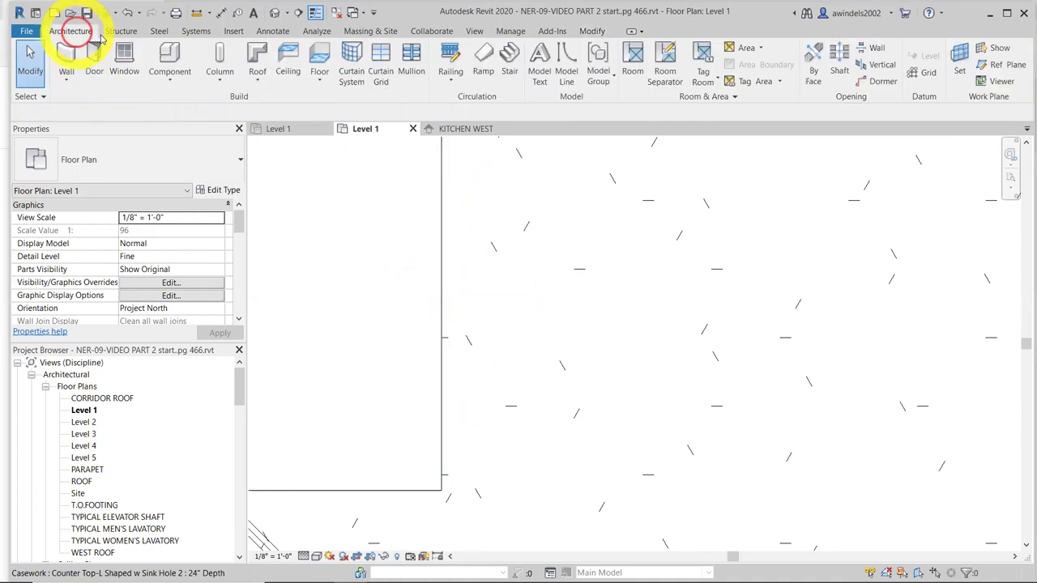
click(169, 57)
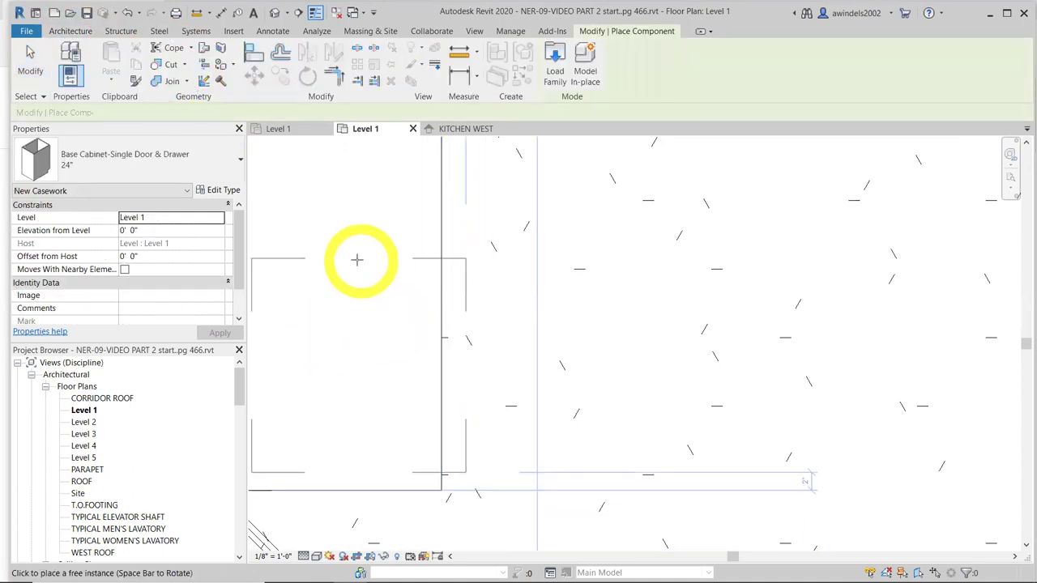
Rotate the cabinet preview 90°, cancel the extra placement, and return to KITCHEN WEST
key(space)
scroll(354, 283, up, 3)
scroll(414, 372, down, 1)
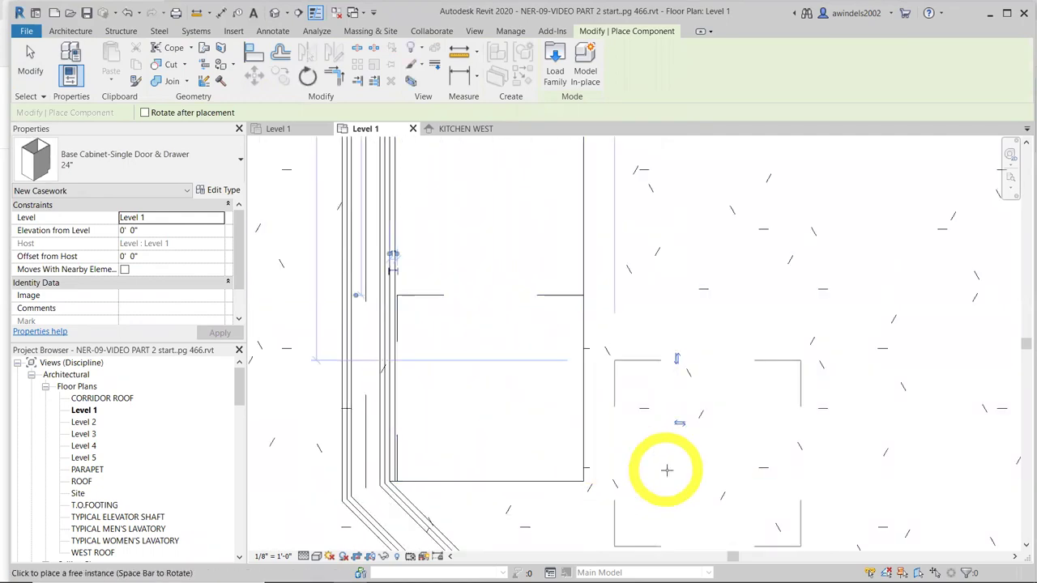
key(Escape)
click(485, 132)
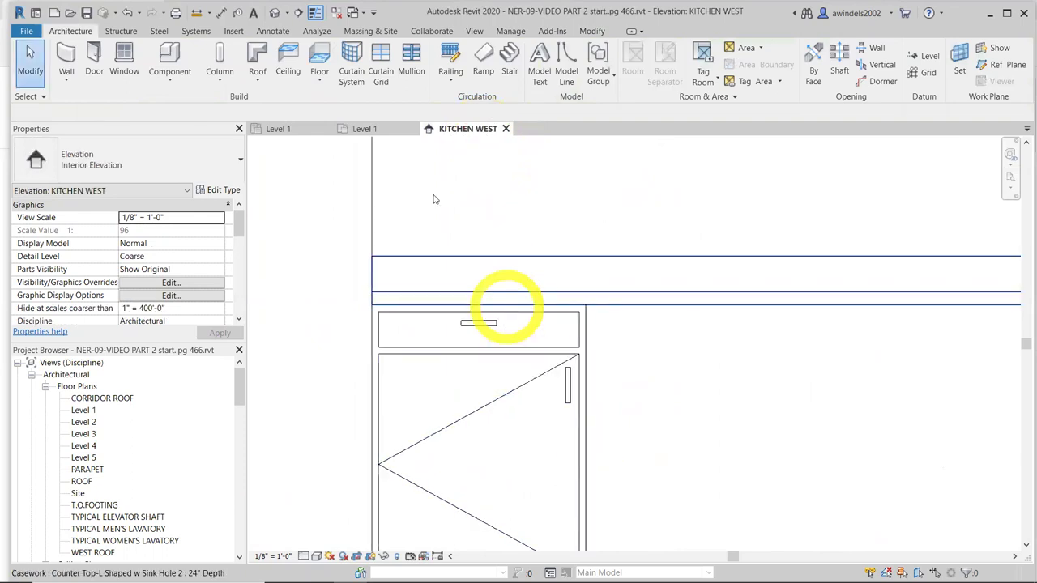
Set the KITCHEN WEST elevation to a shaded visual style at Fine detail level
click(389, 139)
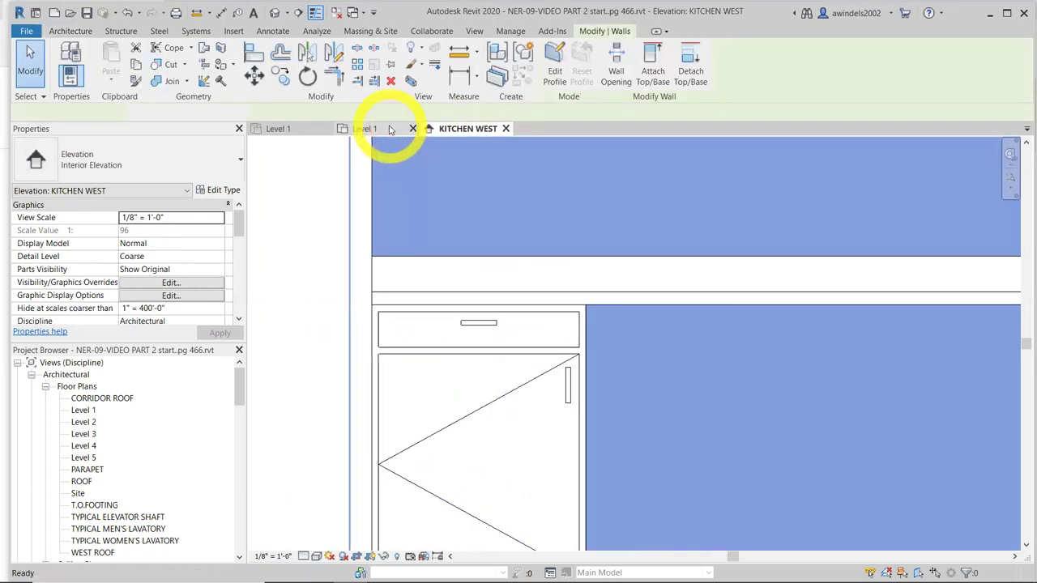
click(376, 128)
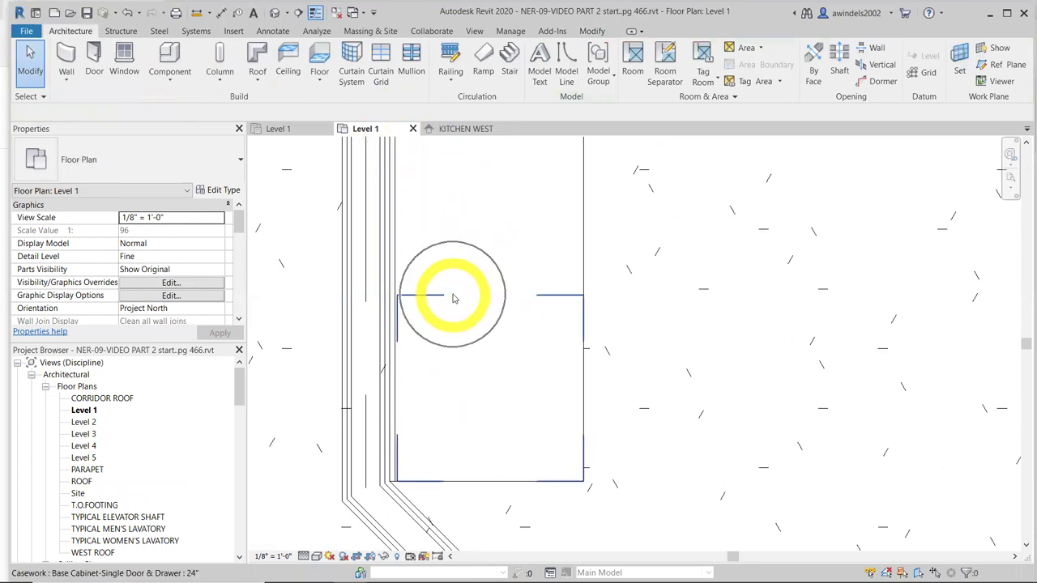
click(464, 129)
scroll(556, 380, down, 2)
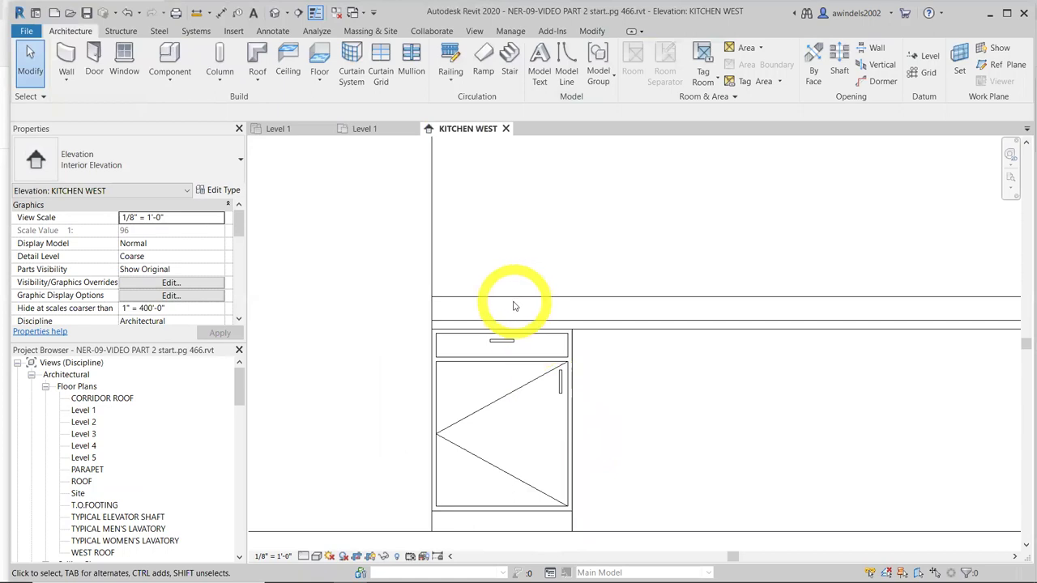
click(318, 559)
click(336, 526)
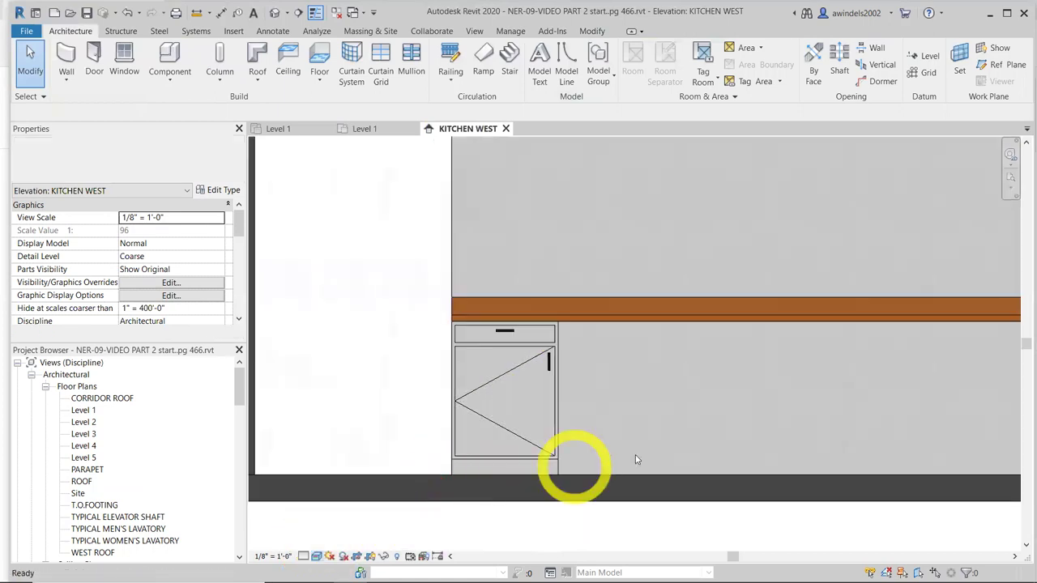
middle_drag(570, 463, 654, 451)
click(304, 556)
click(319, 542)
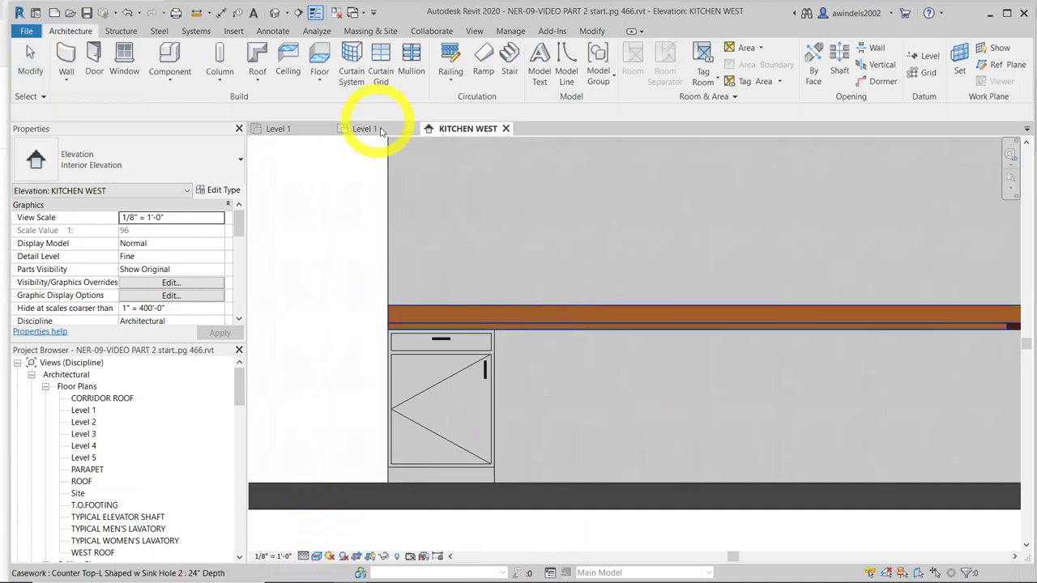
Go back to the Level 1 plan and check the placed base cabinet
click(375, 130)
click(433, 298)
key(Escape)
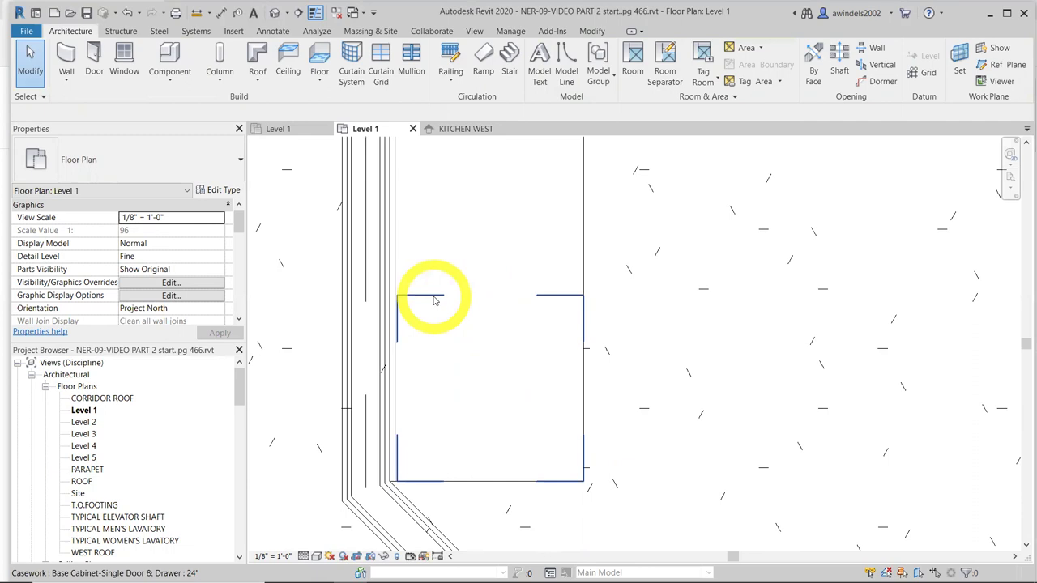
Move the base cabinet in KITCHEN WEST by the typed distance 1/8"
click(433, 300)
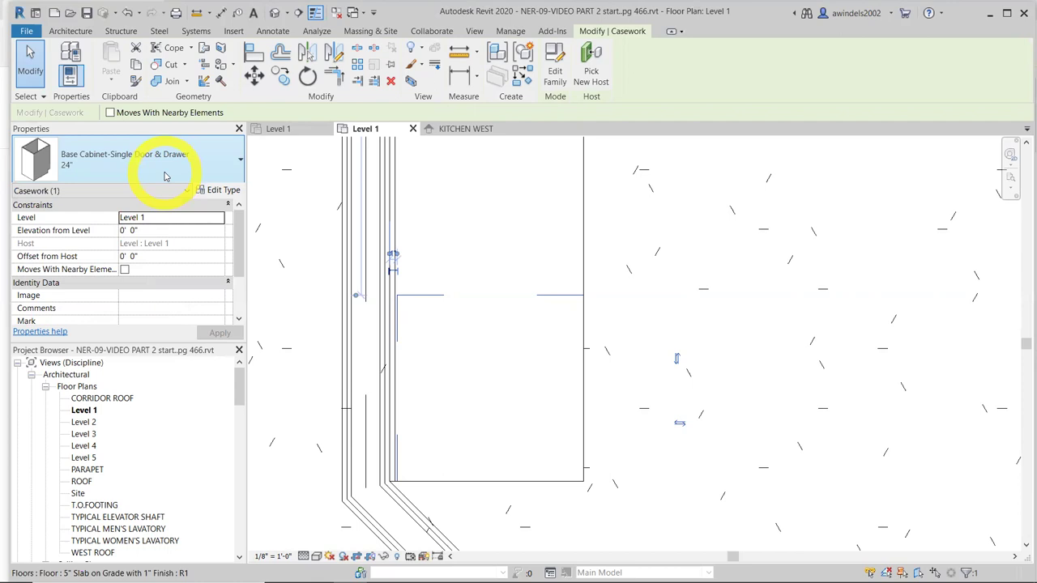
click(479, 142)
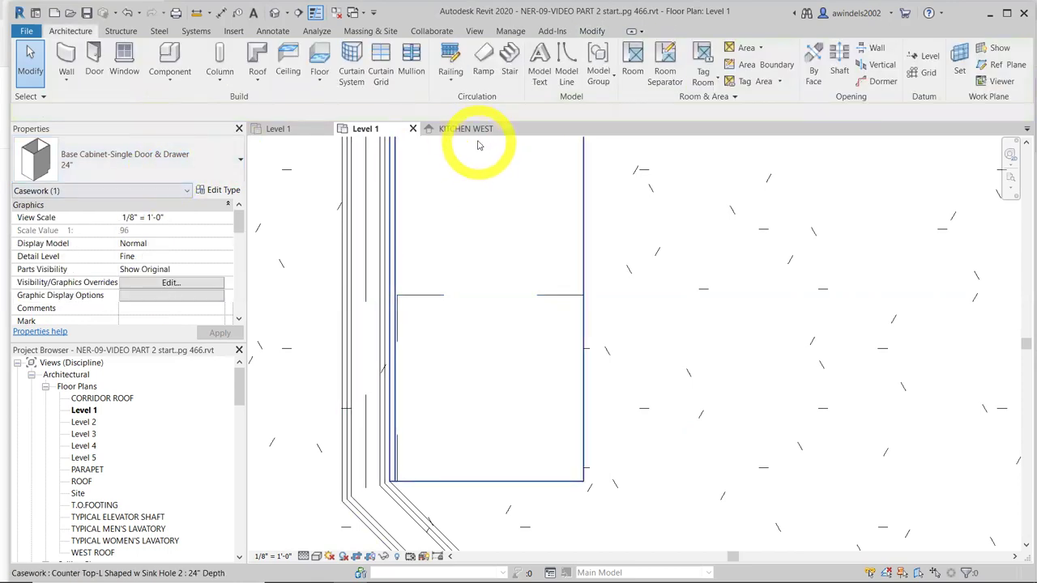
click(461, 129)
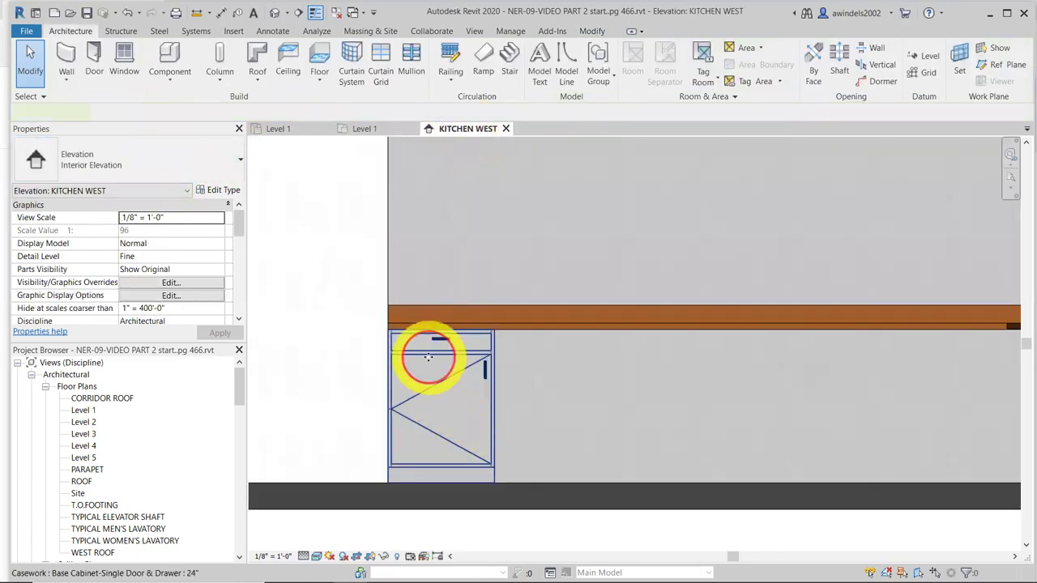
click(428, 358)
scroll(411, 344, up, 3)
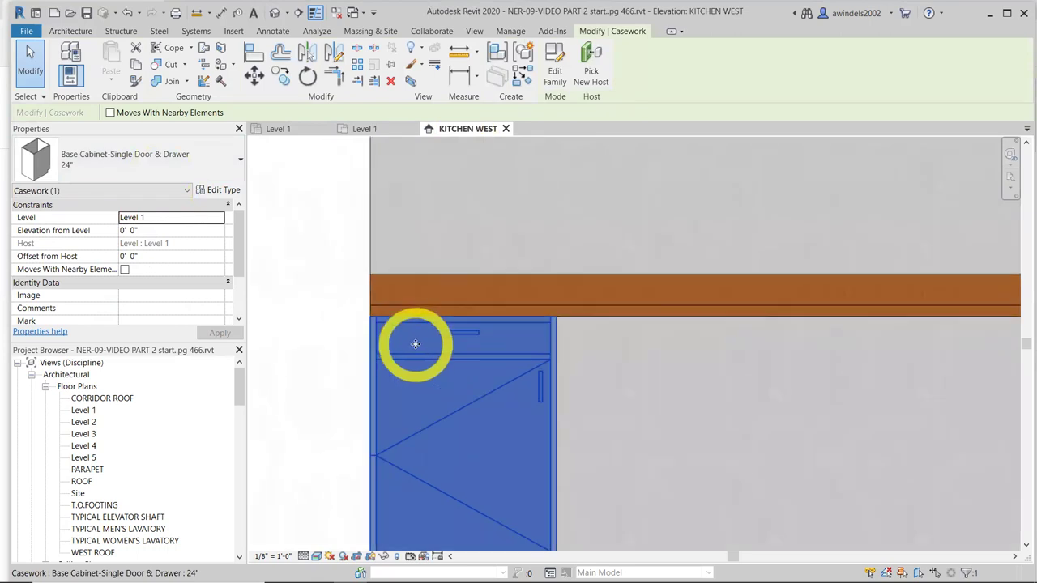
click(255, 77)
click(447, 354)
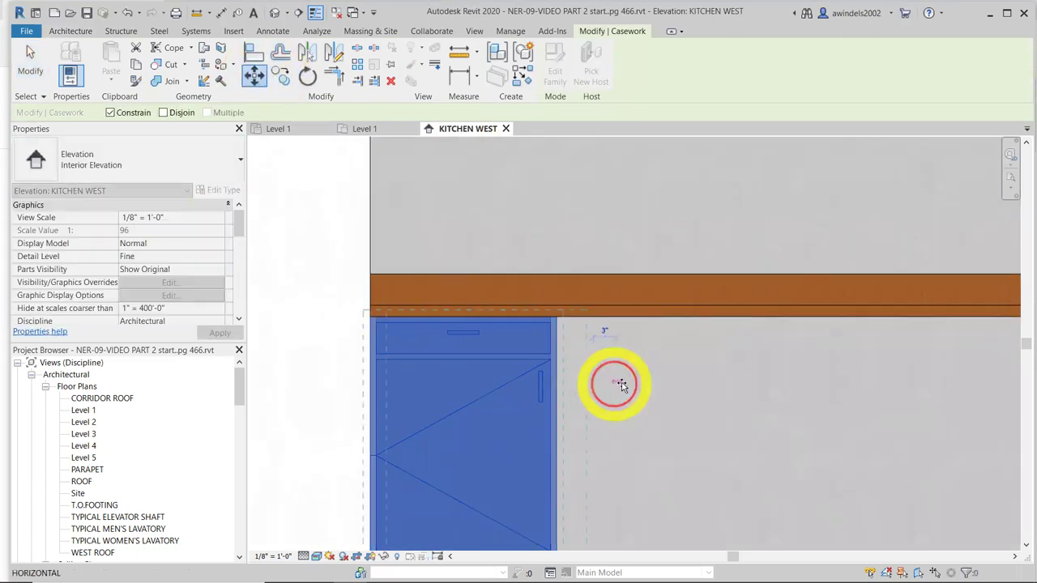
text(1/8)
text(")
key(Return)
key(Escape)
Review the cabinet's type list, keeping it as the 24" Single Door & Drawer
click(478, 362)
click(164, 154)
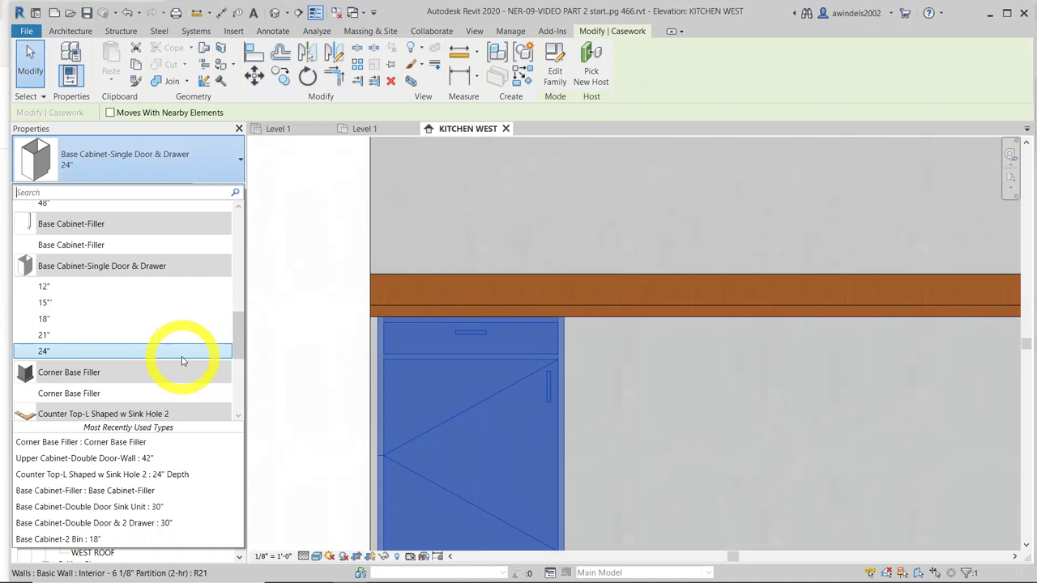
click(492, 440)
click(616, 381)
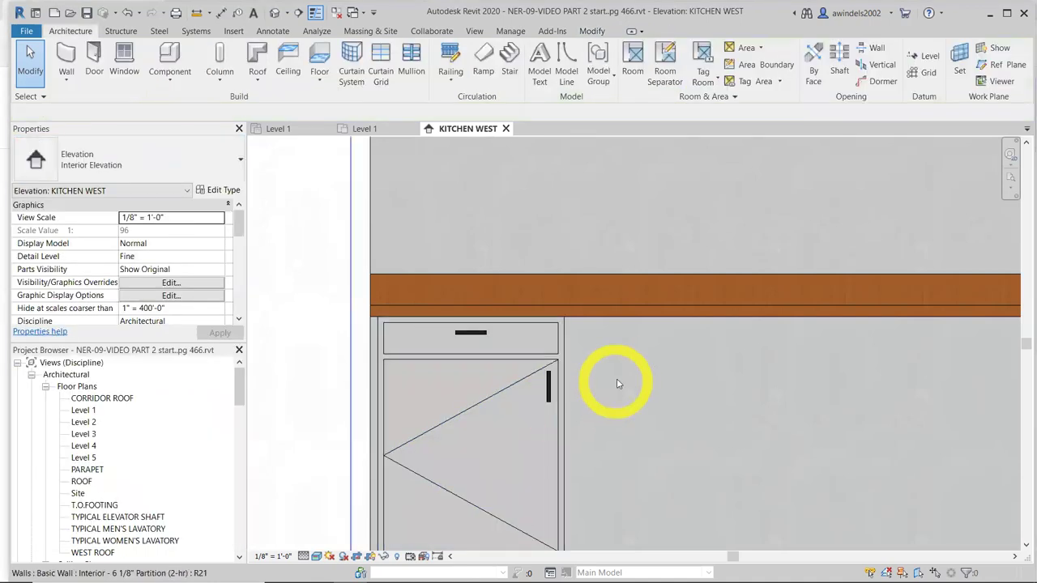
scroll(620, 382, down, 2)
Copy the 24" base cabinet in Level 1 to a spot above the original
click(365, 129)
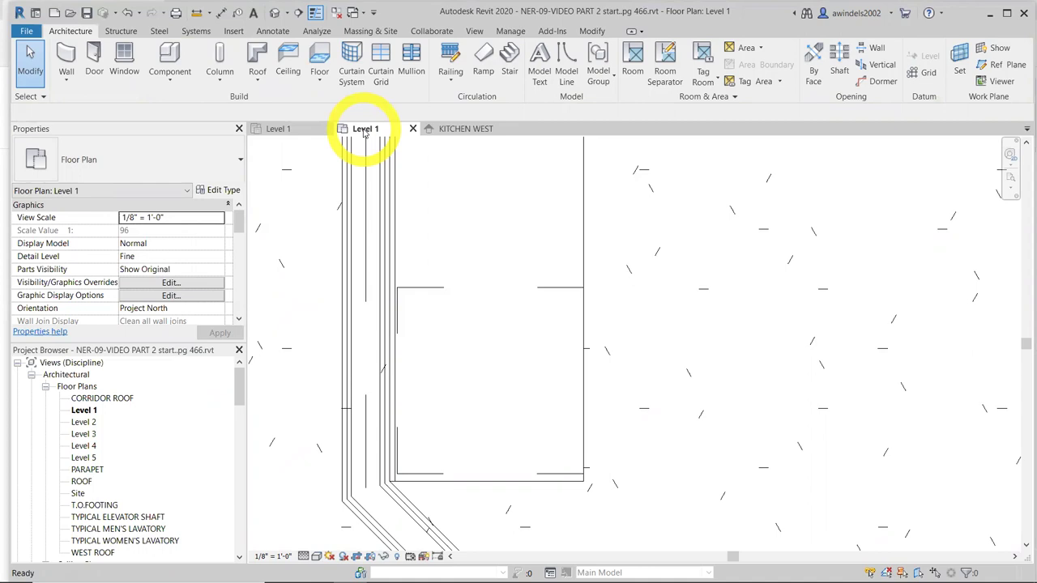
click(439, 294)
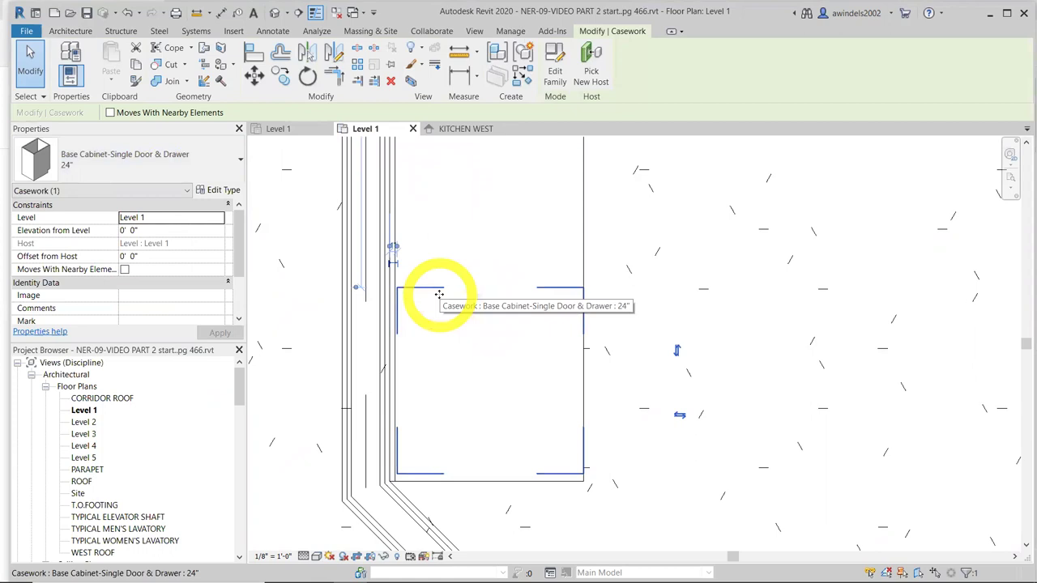
scroll(563, 297, down, 5)
scroll(609, 369, up, 3)
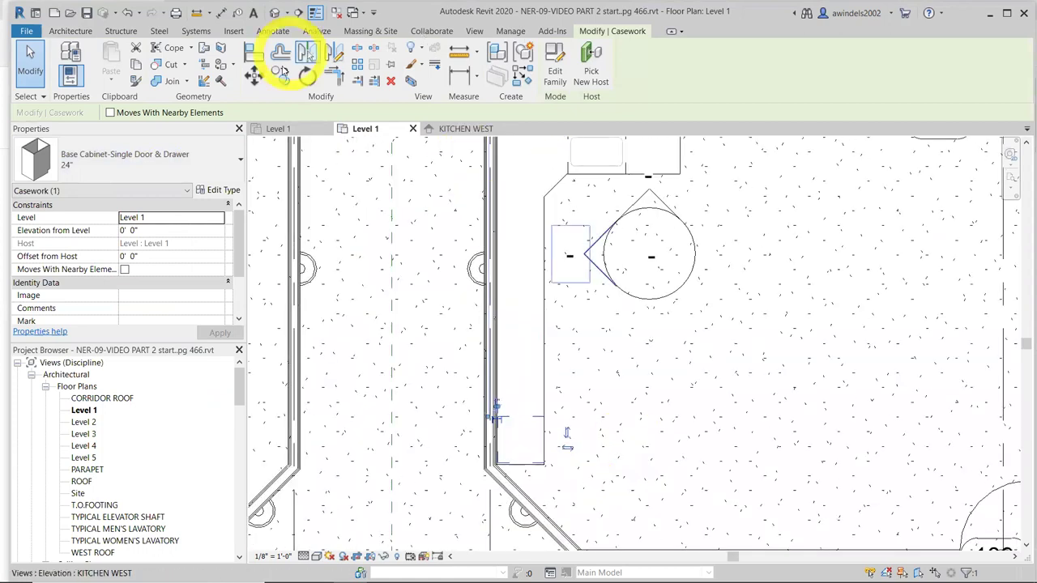
click(280, 75)
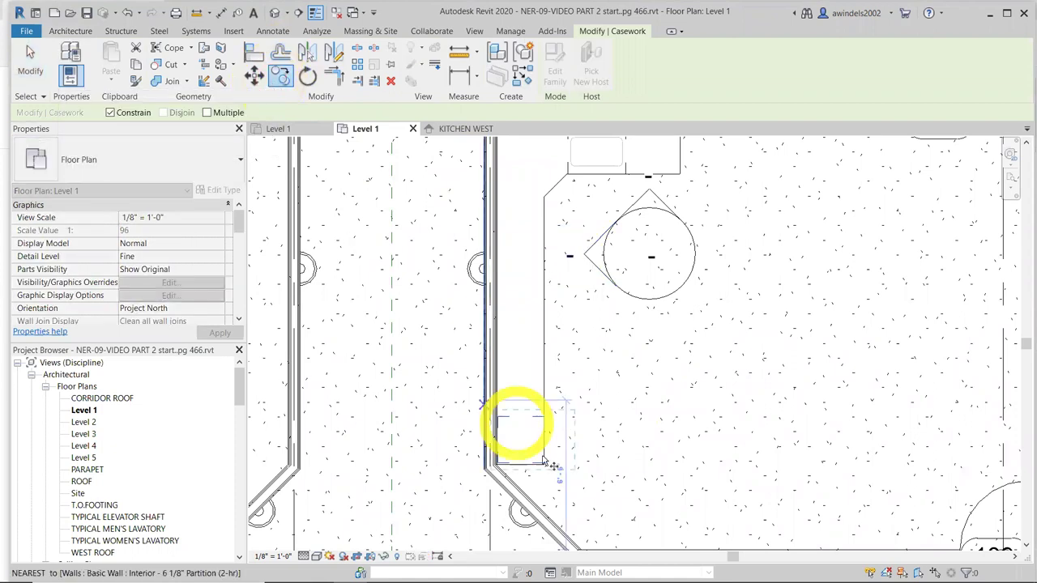
scroll(547, 462, up, 5)
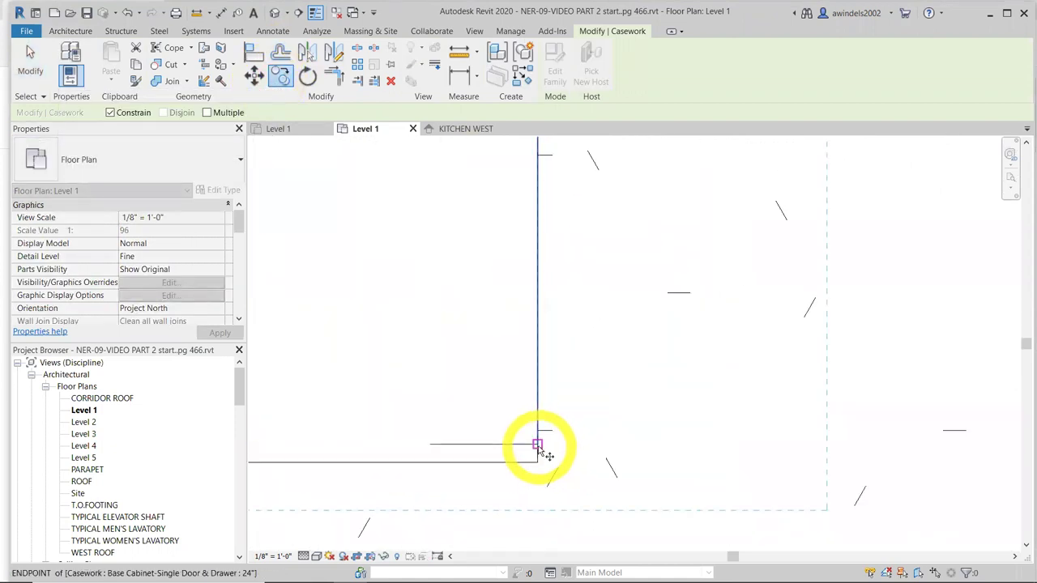
click(538, 445)
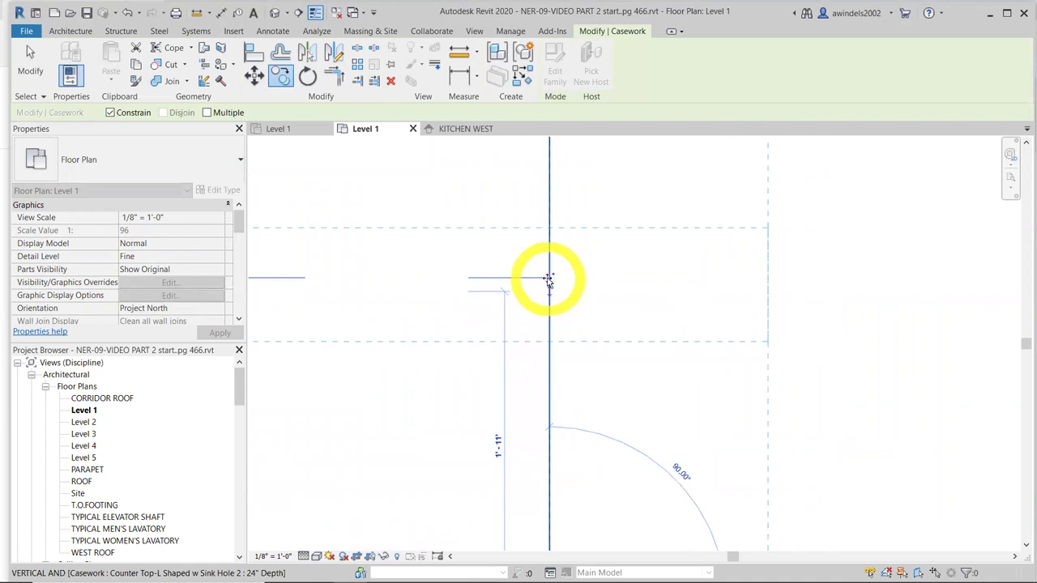
click(548, 279)
Rotate the copied cabinet 90° around its corner
scroll(660, 292, down, 3)
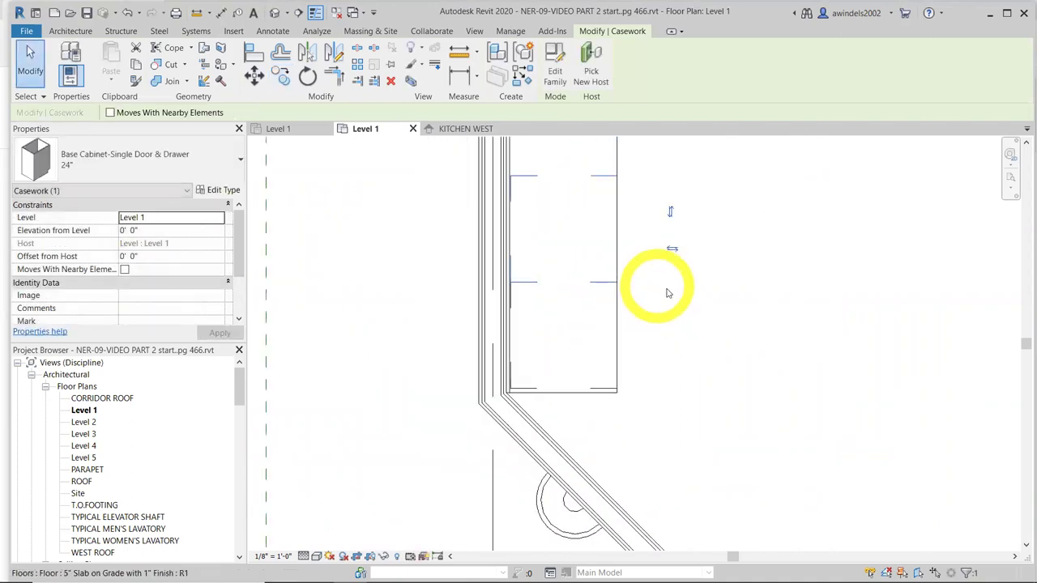
scroll(630, 194, up, 2)
click(306, 77)
drag(607, 349, 608, 212)
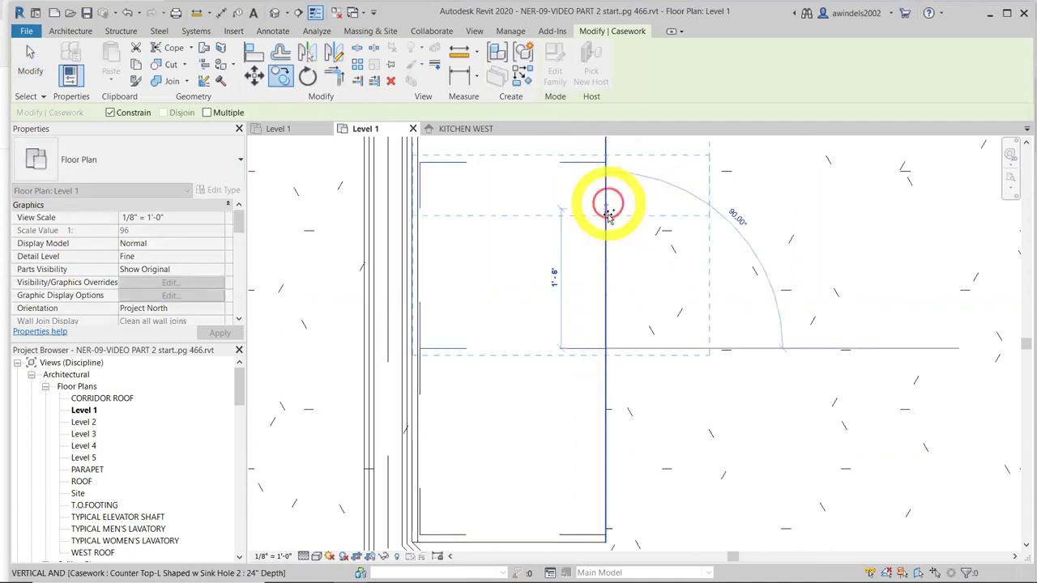
scroll(618, 301, up, 5)
click(620, 289)
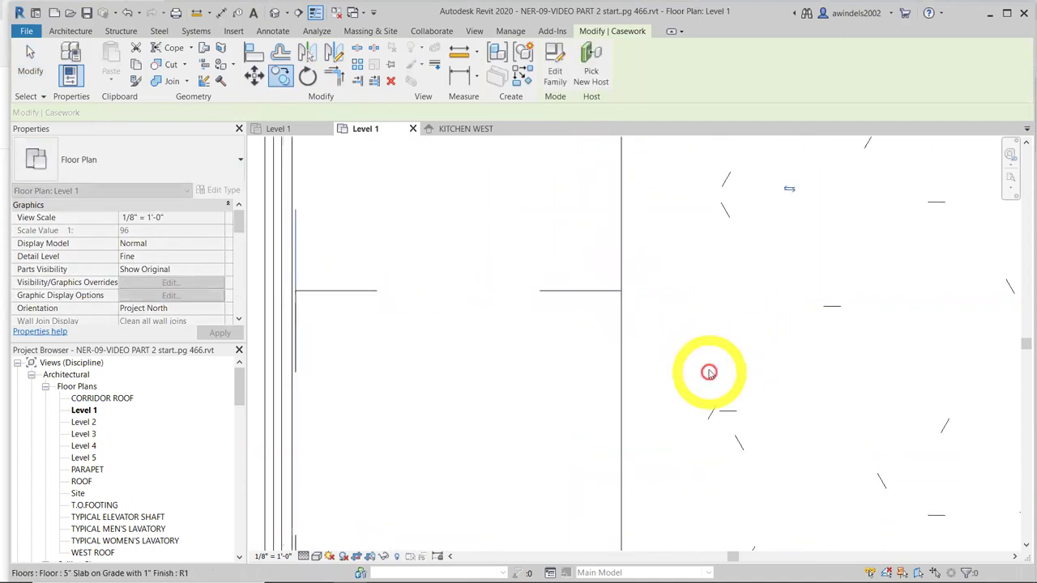
Move the rotated cabinet higher up along the wall
scroll(696, 365, down, 4)
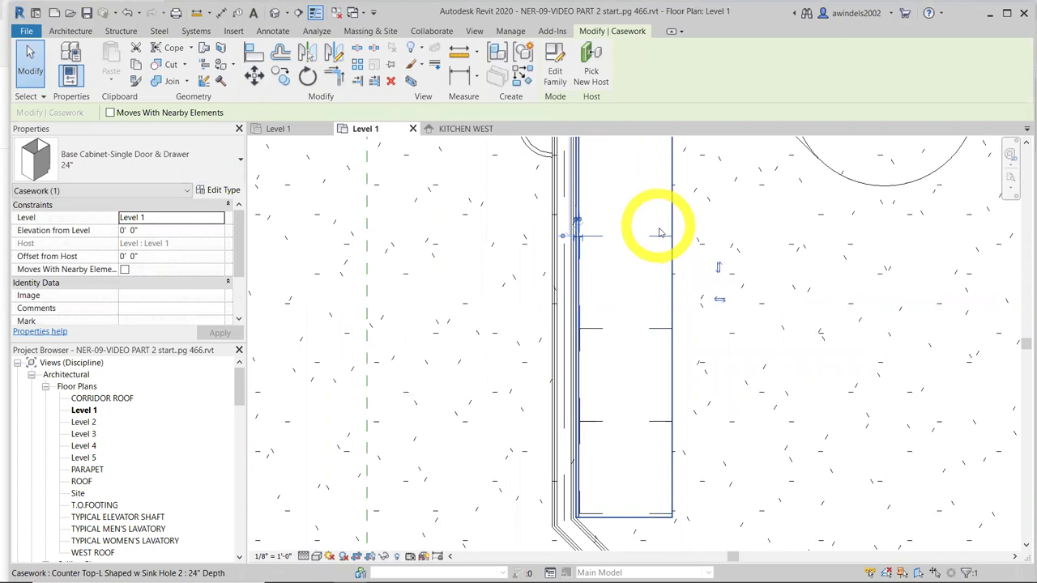
click(279, 75)
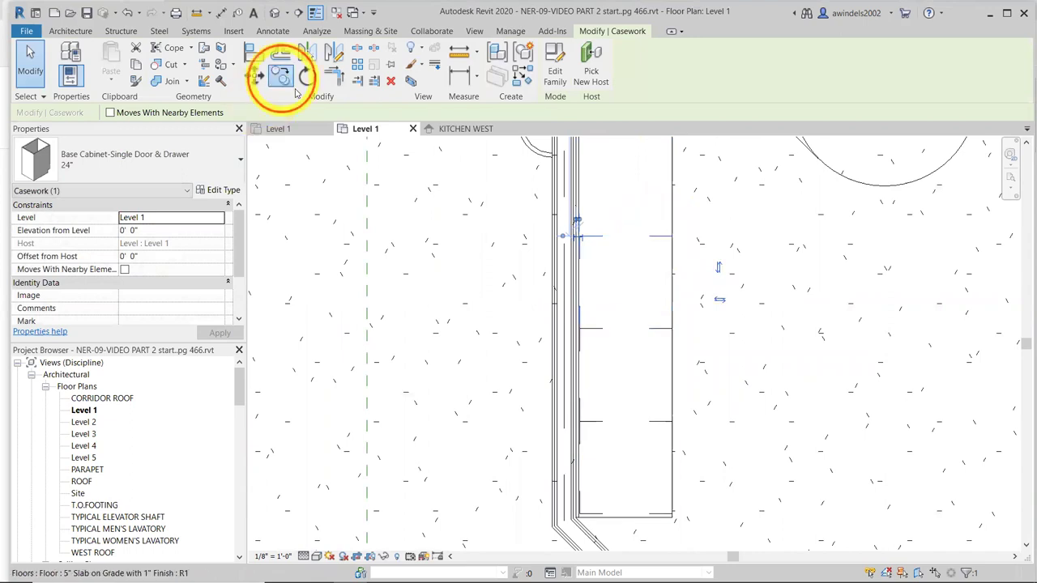
click(675, 332)
click(672, 241)
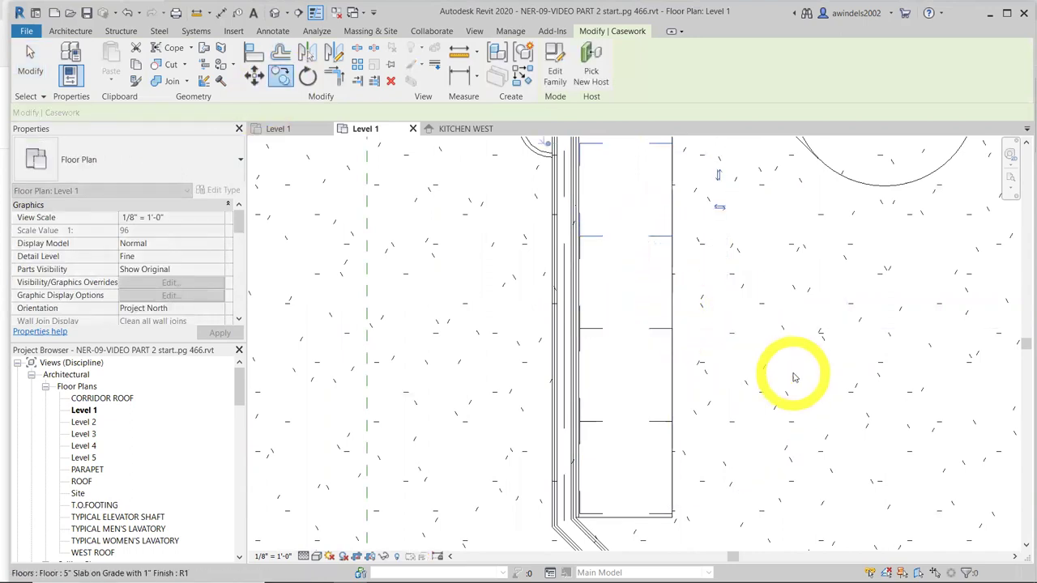
scroll(795, 378, down, 5)
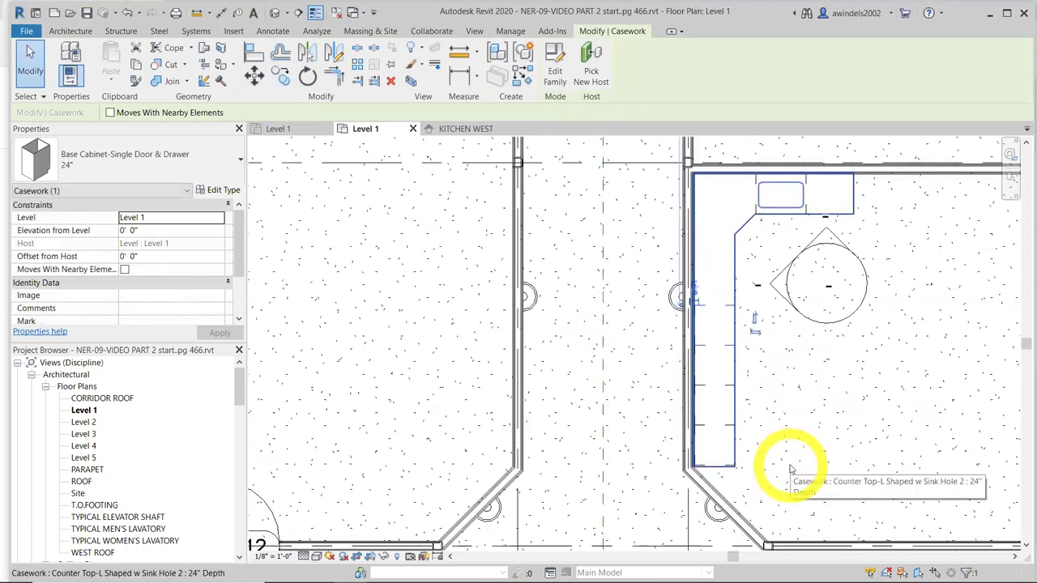
Select the first base cabinet under the counter, check its type list, and remove it
click(785, 384)
middle_drag(705, 382, 608, 342)
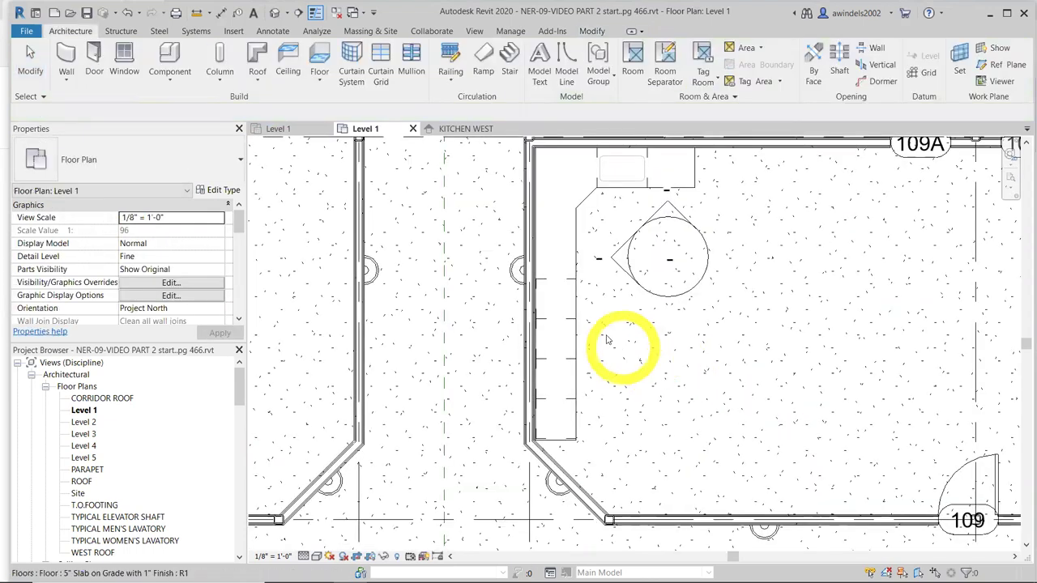
click(570, 281)
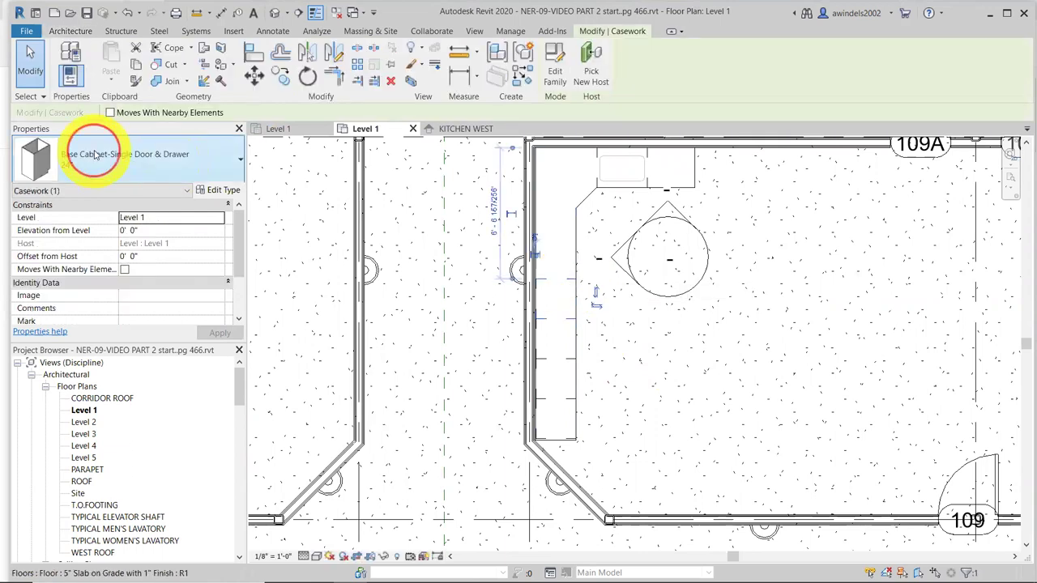
click(94, 154)
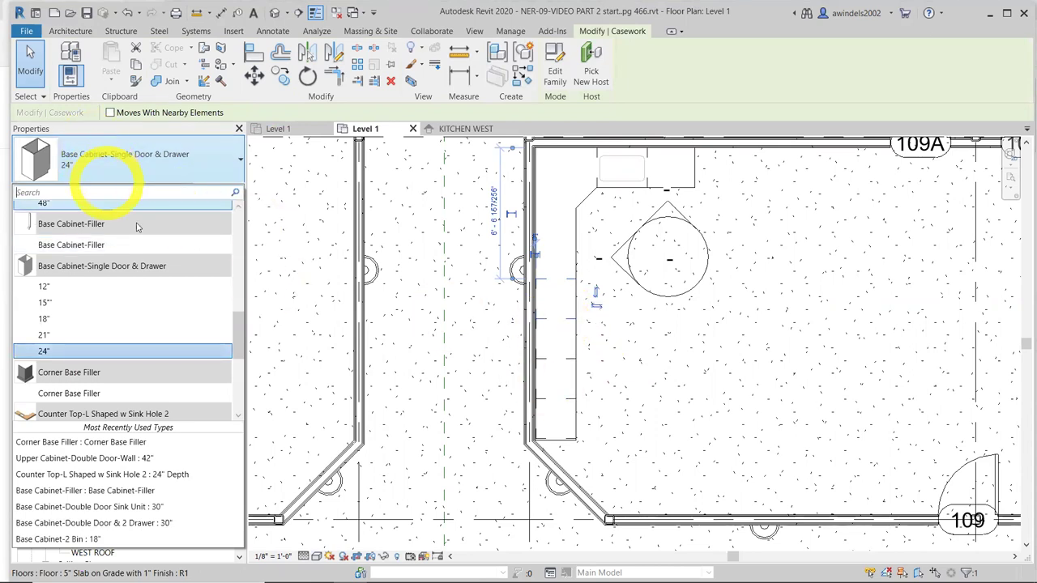
click(597, 334)
click(569, 315)
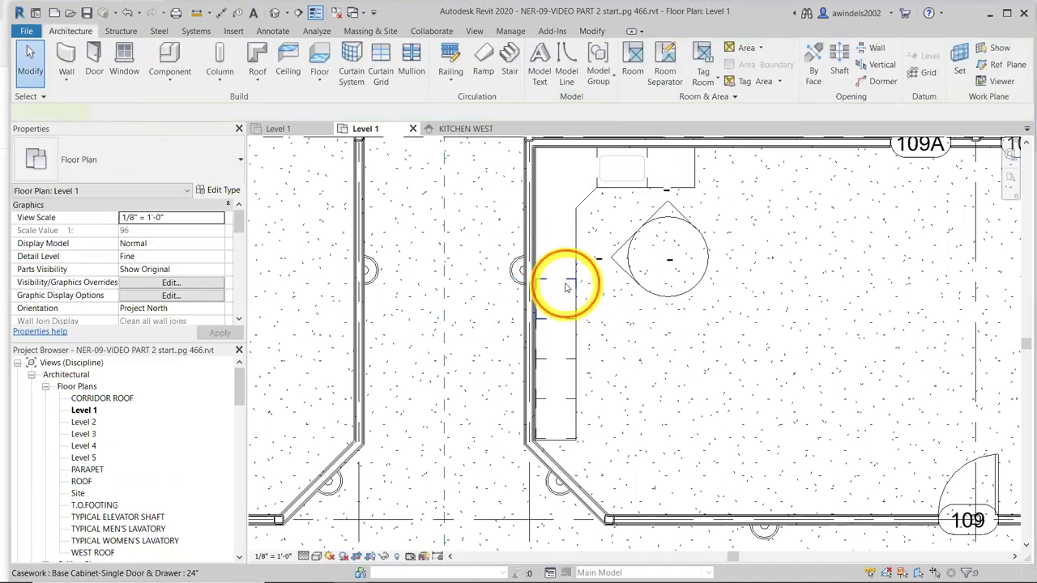
click(565, 281)
key(Escape)
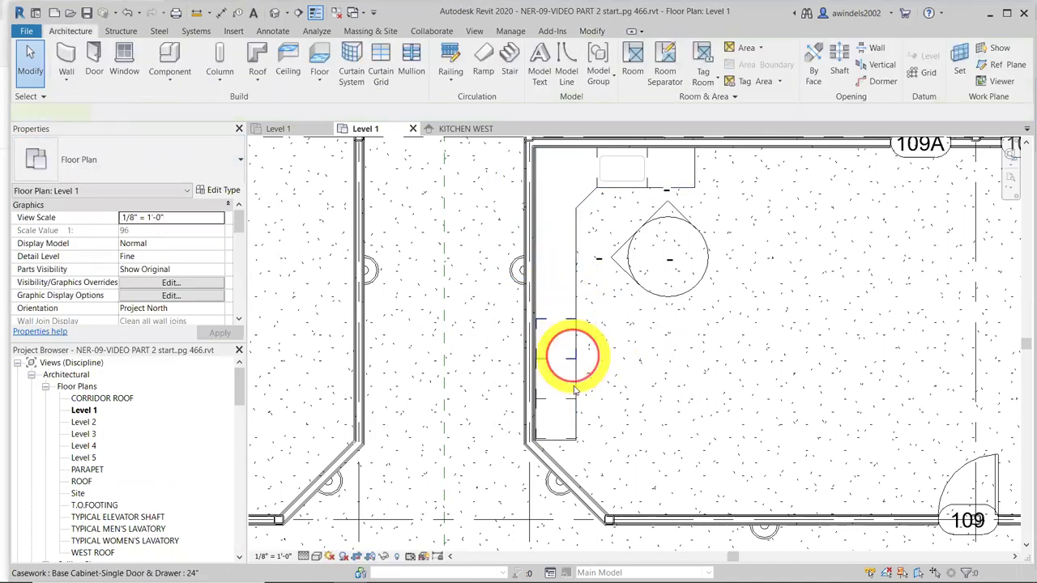
Delete the remaining base cabinets under the long leg and start a new component placement
click(570, 362)
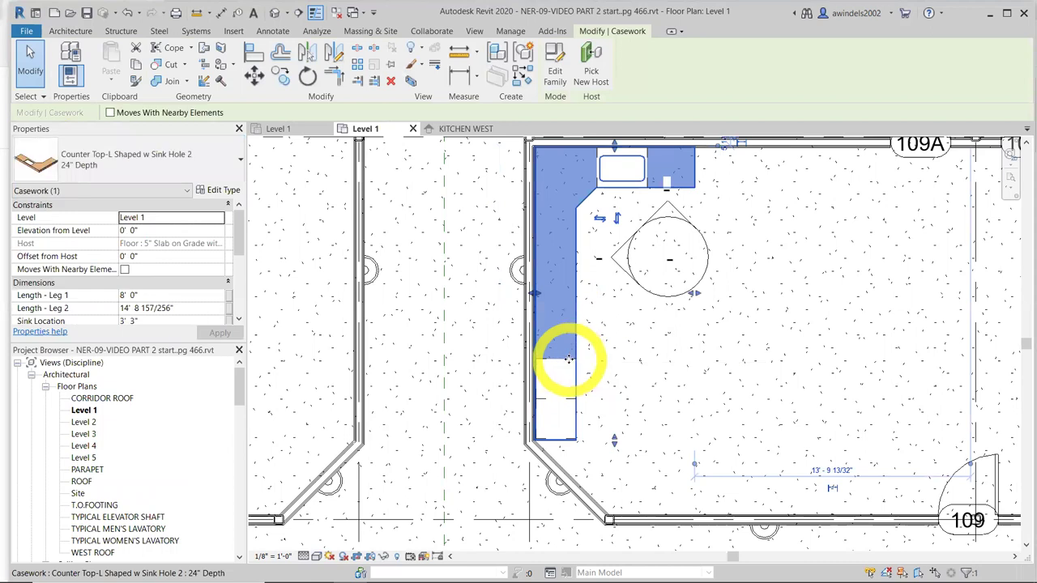
key(Escape)
click(562, 359)
key(Escape)
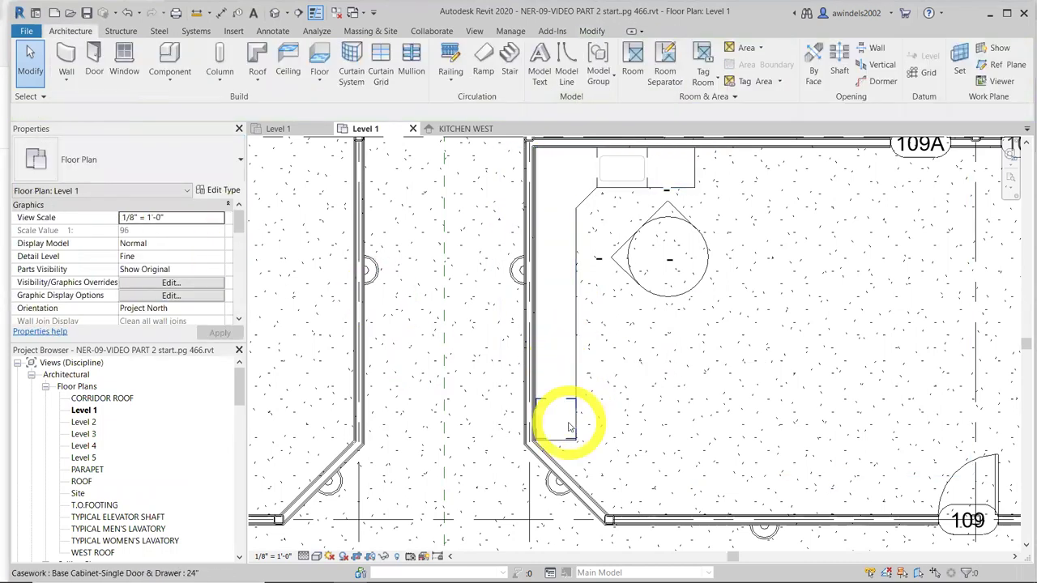
click(560, 401)
key(Delete)
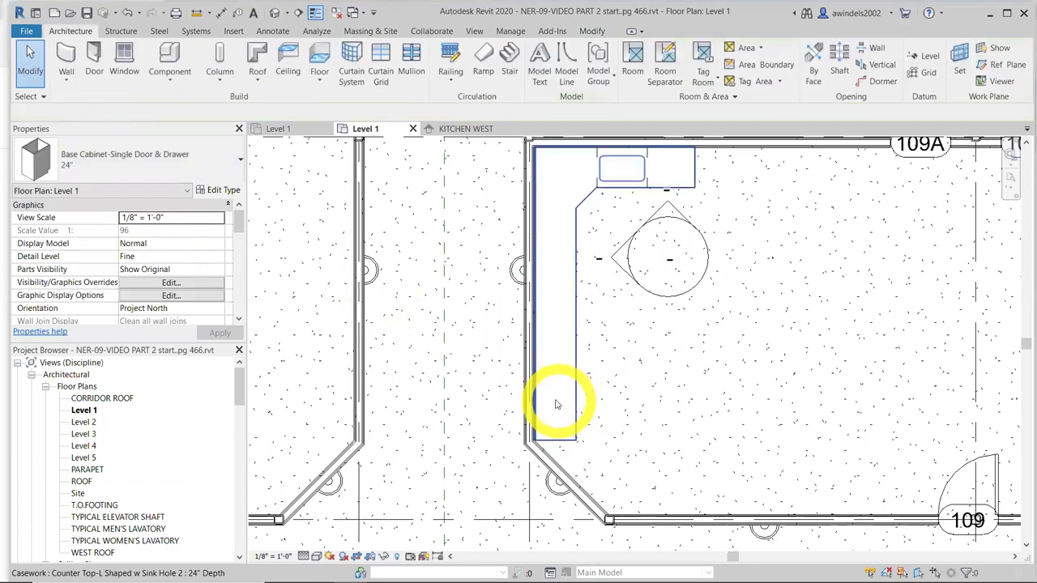
click(165, 47)
Choose the 36" Base Cabinet-Double Door & 2 Drawer type from the type list
click(187, 154)
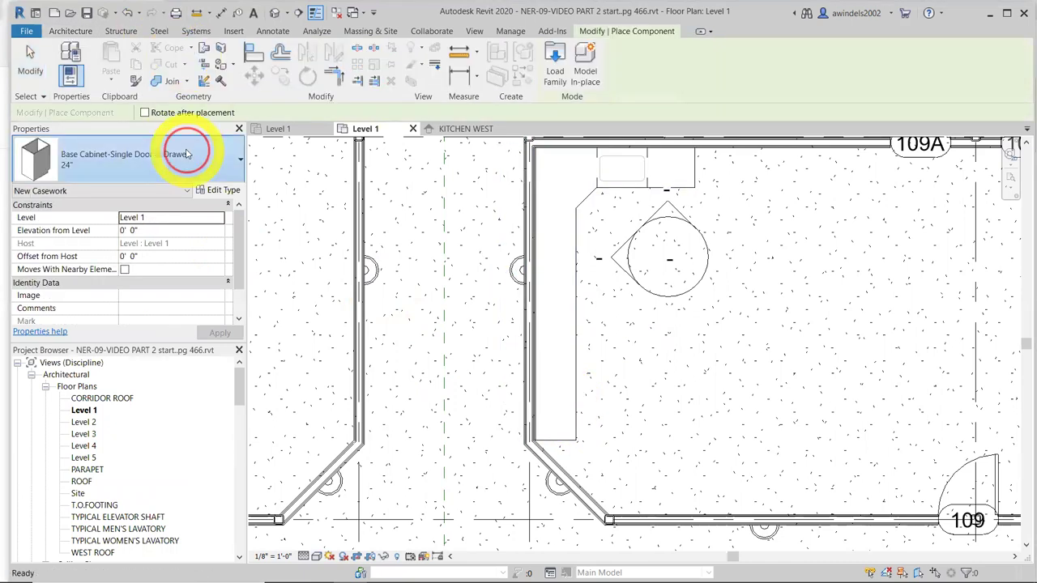
click(186, 154)
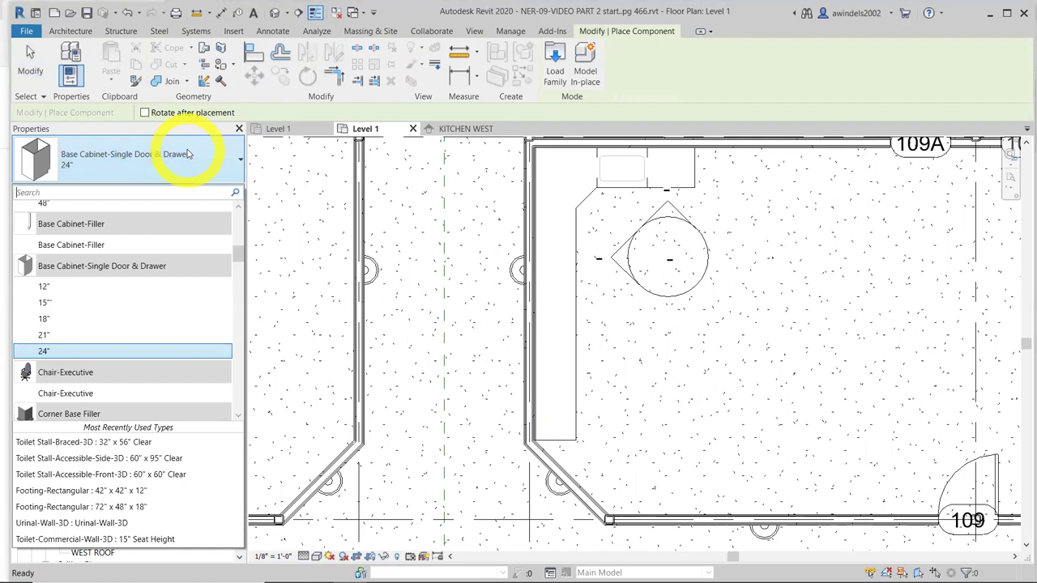
scroll(197, 332, up, 4)
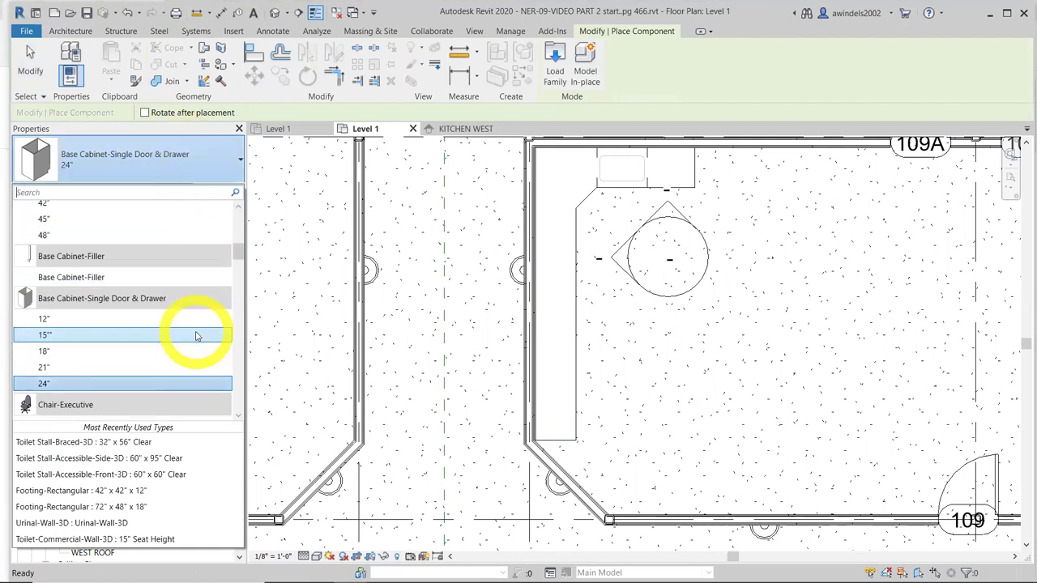
scroll(197, 332, up, 4)
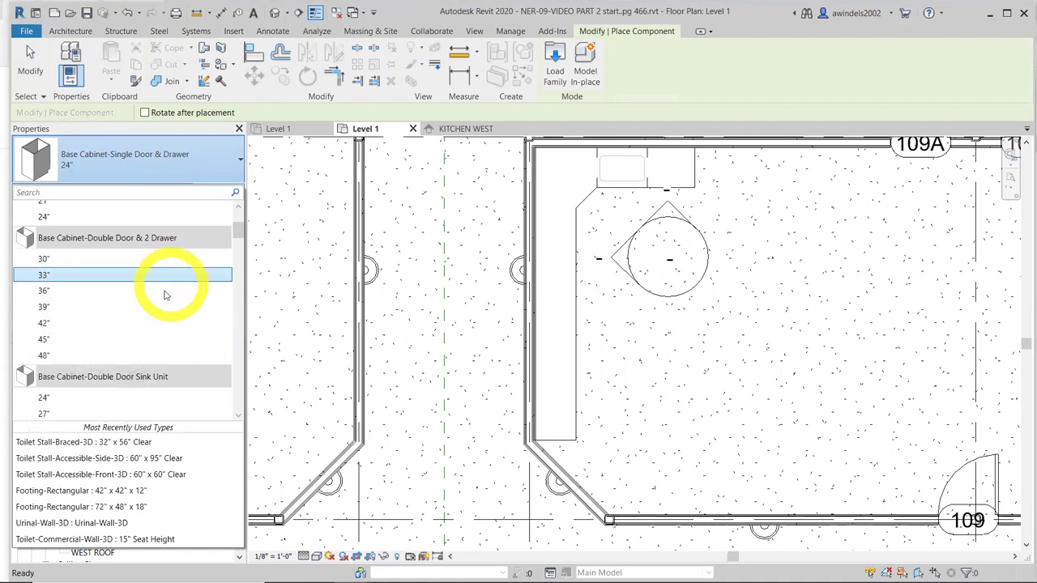
mouse_move(164, 298)
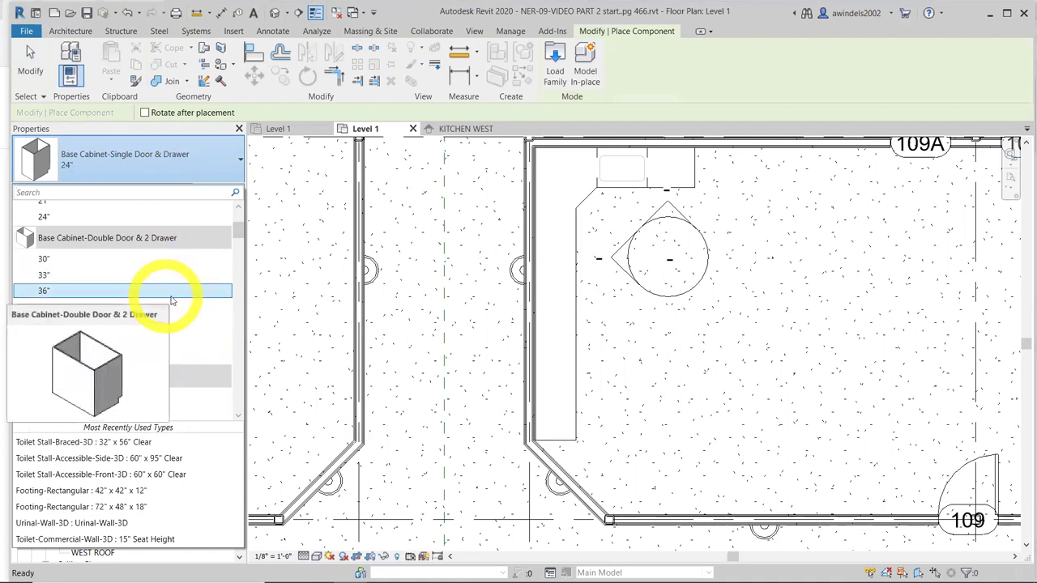
click(169, 292)
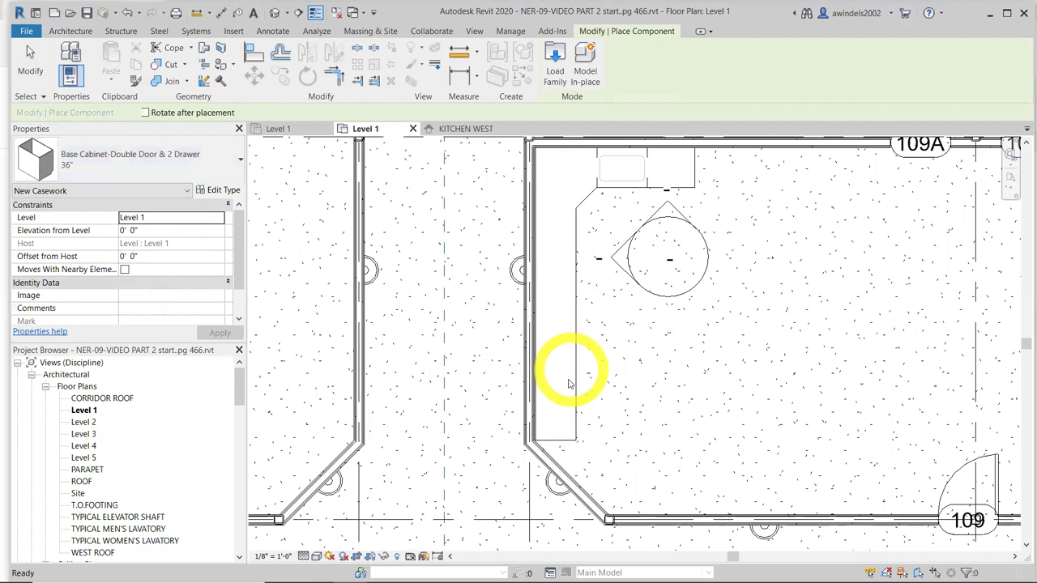
Rotate the 36" cabinet and place it against the wall under the counter
key(space)
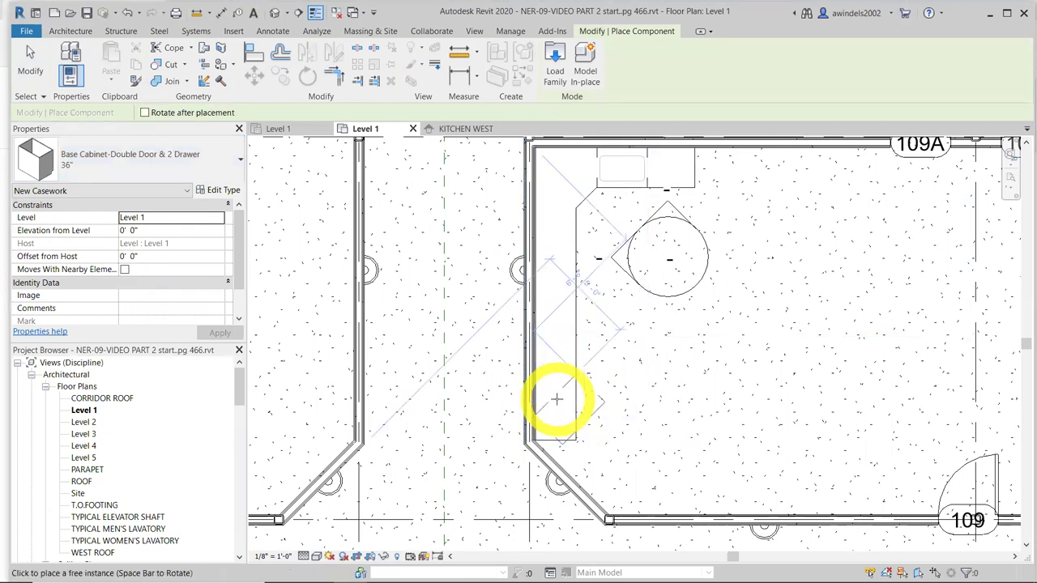
scroll(538, 412, up, 2)
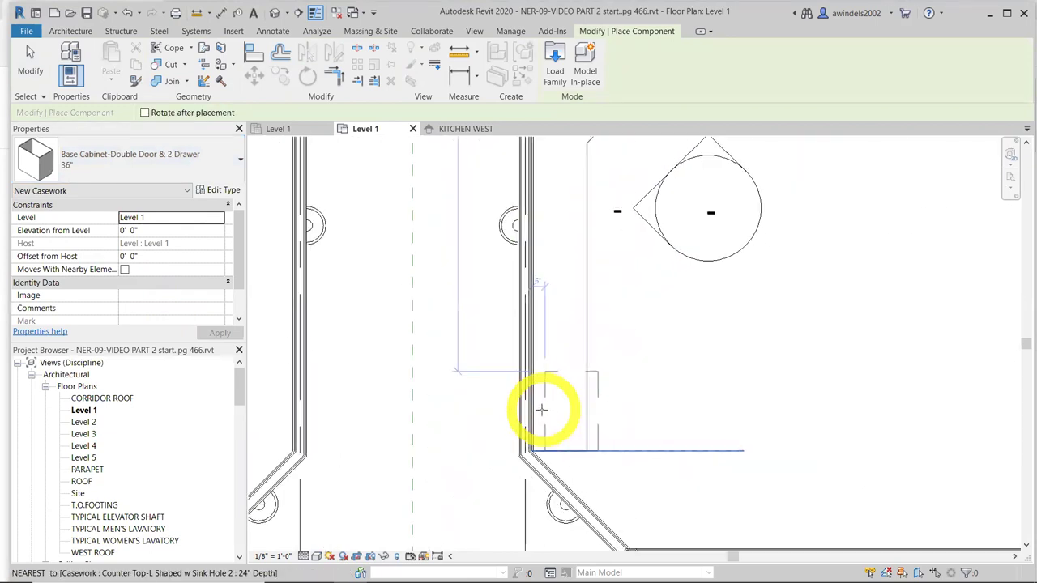
click(535, 411)
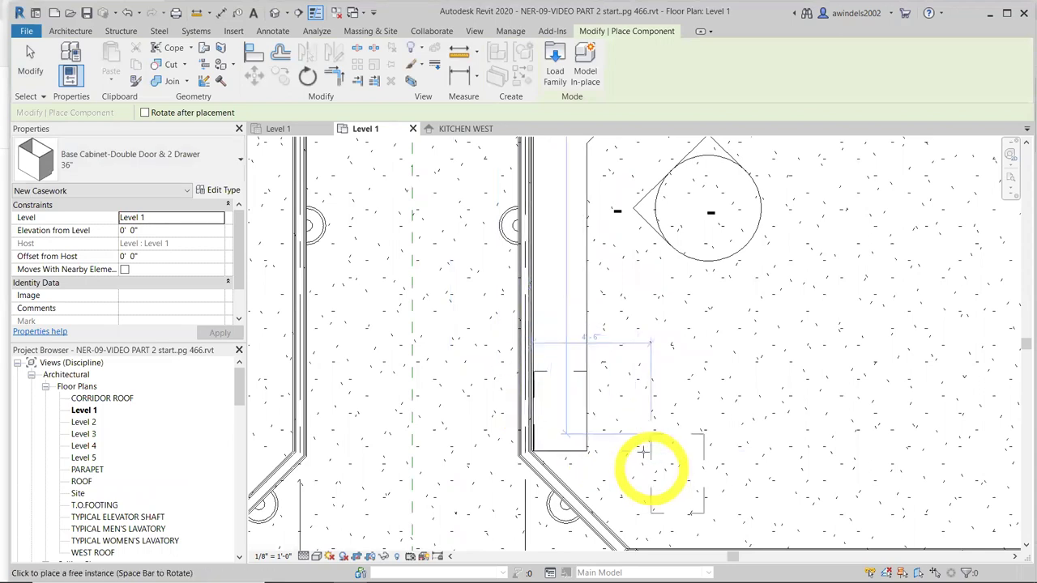
key(Escape)
In KITCHEN WEST, move the 36" double-door base cabinet 1/8" sideways
click(468, 128)
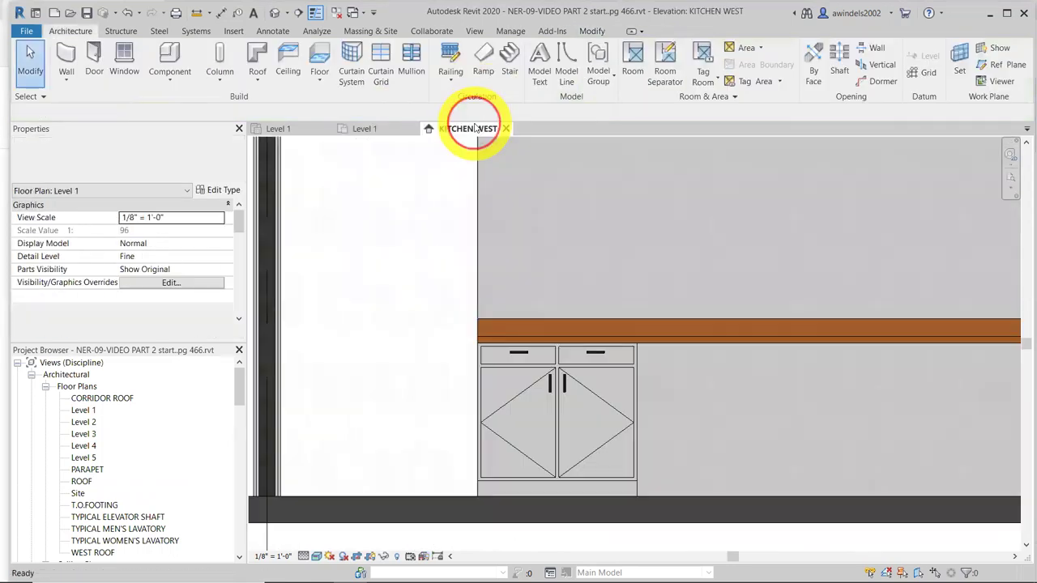
click(558, 365)
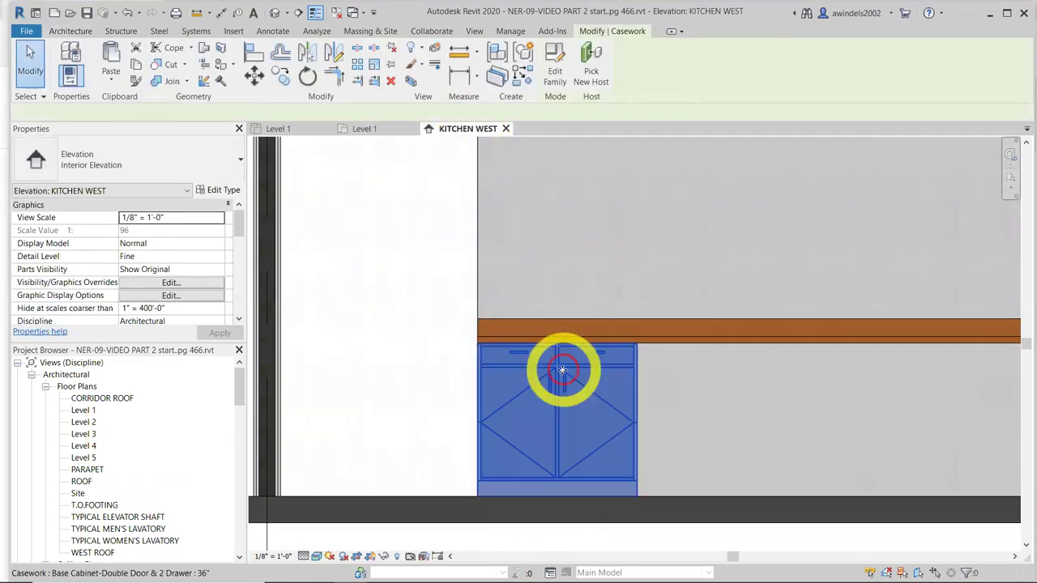
scroll(564, 373, up, 2)
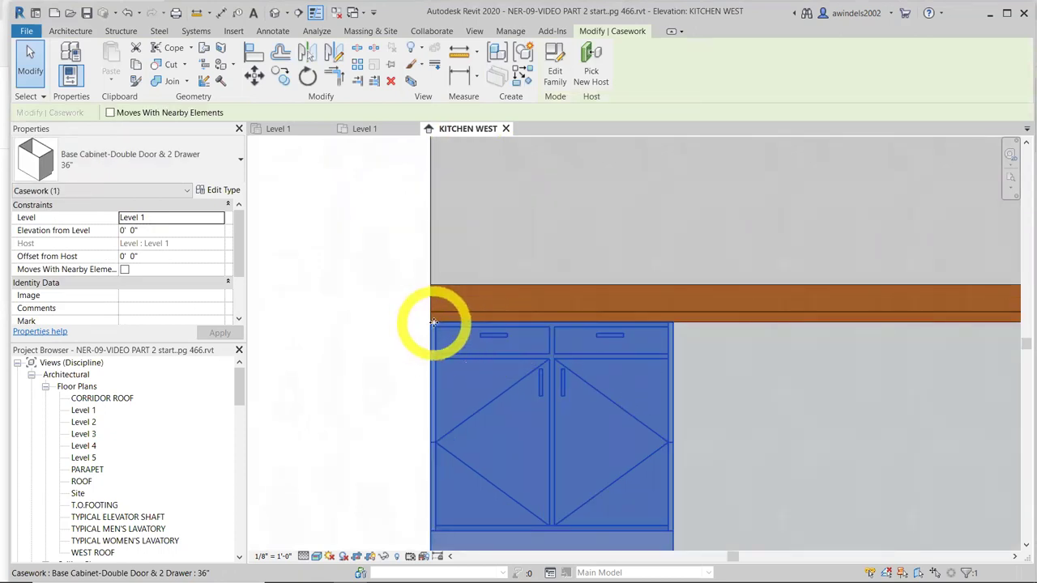
click(254, 75)
click(740, 446)
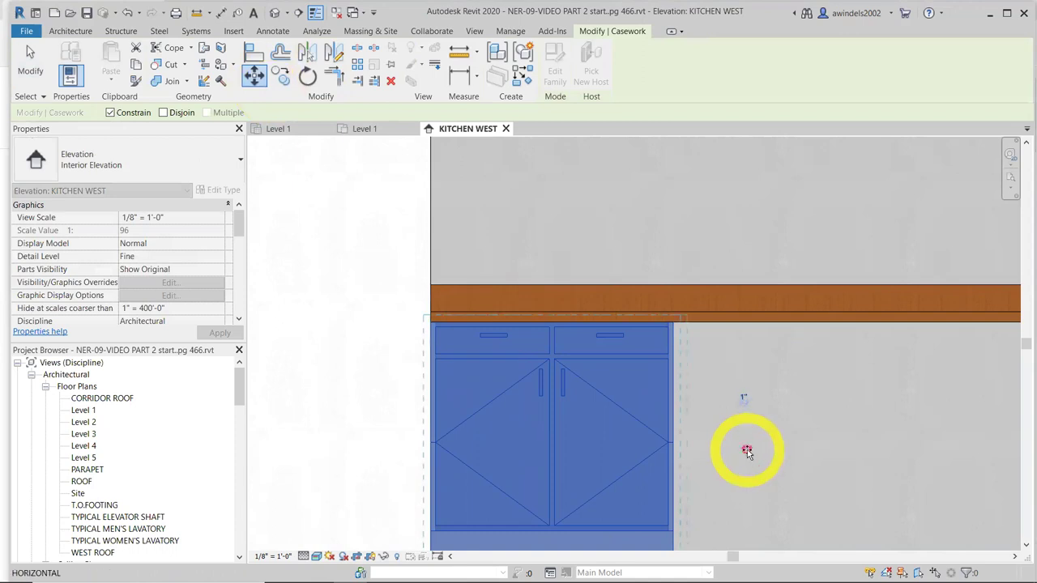
text(1/8)
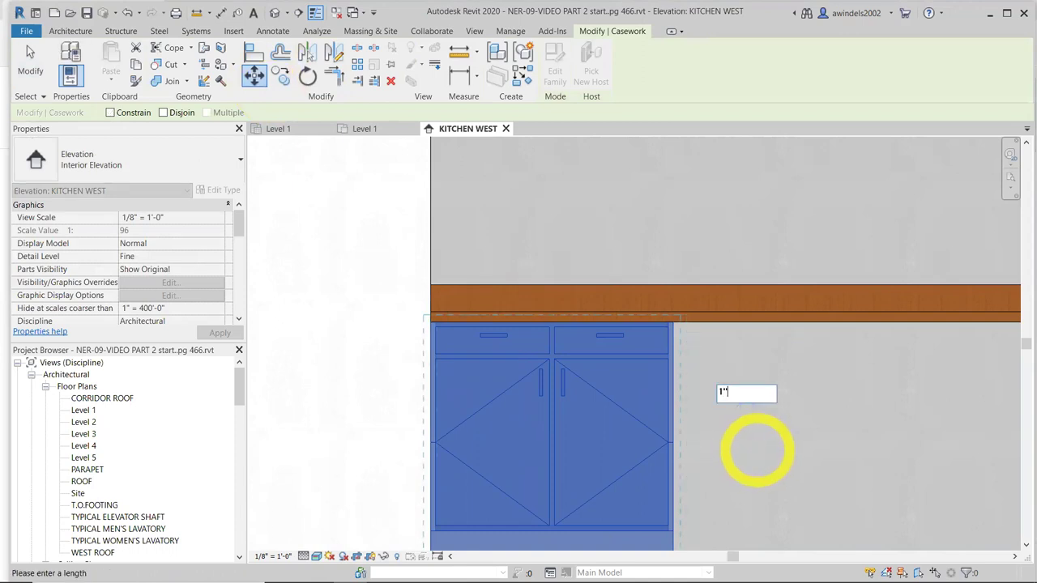
text(")
key(Return)
key(Escape)
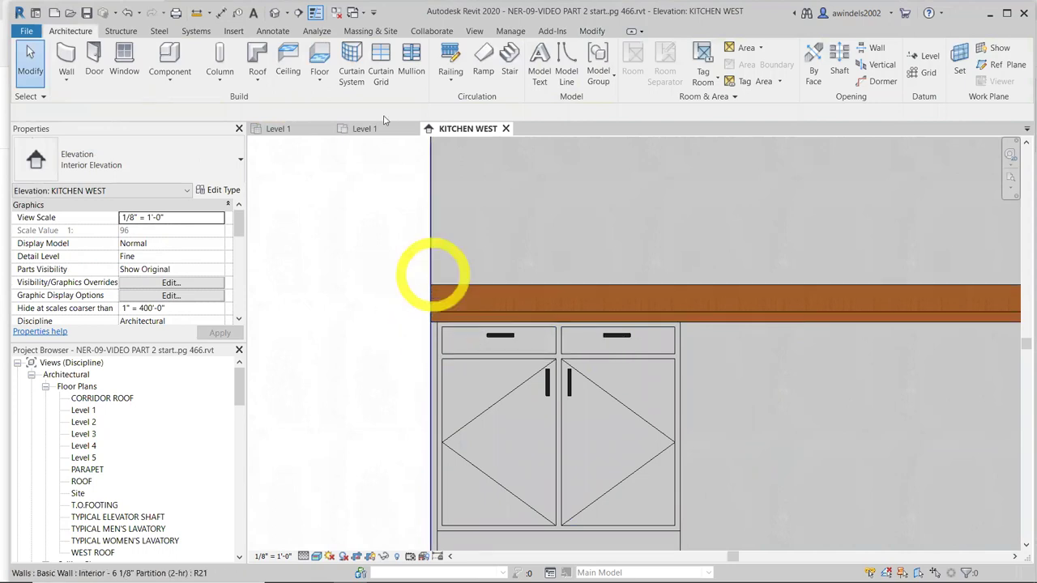
In the Level 1 plan, move the base cabinet 3'-0" along the counter
click(361, 128)
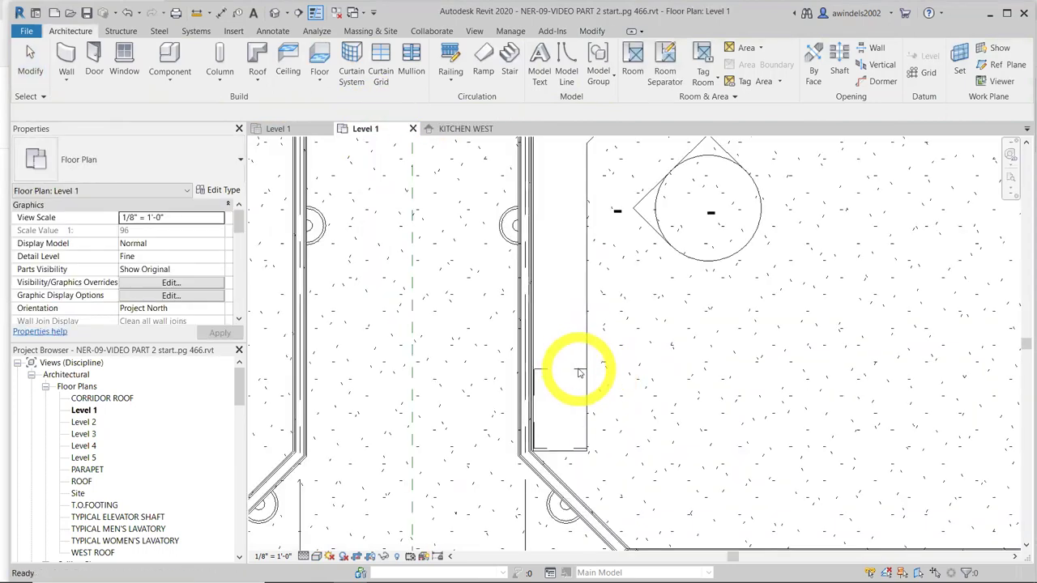
click(577, 370)
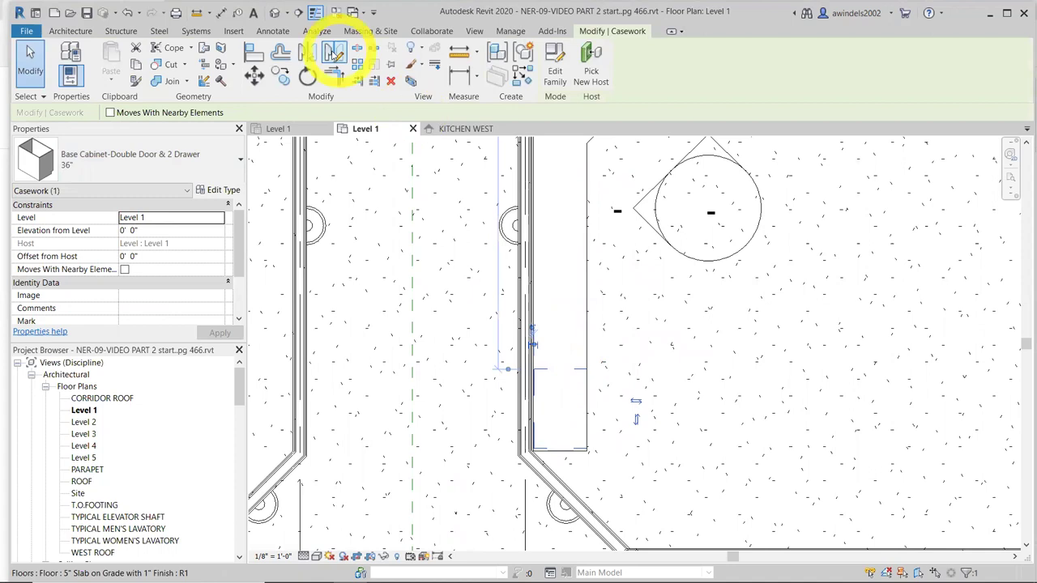
click(280, 75)
click(582, 449)
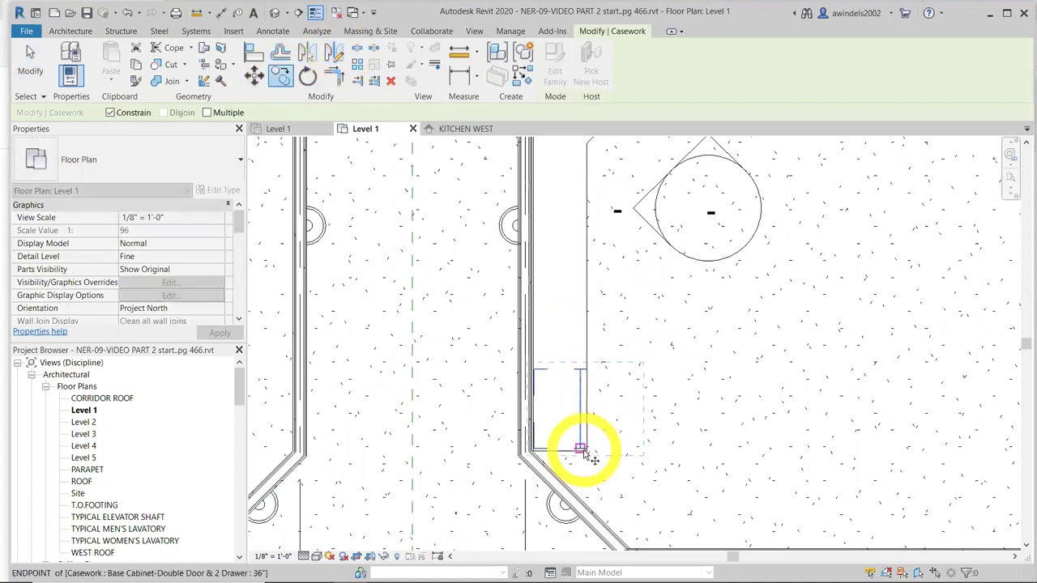
scroll(585, 451, up, 3)
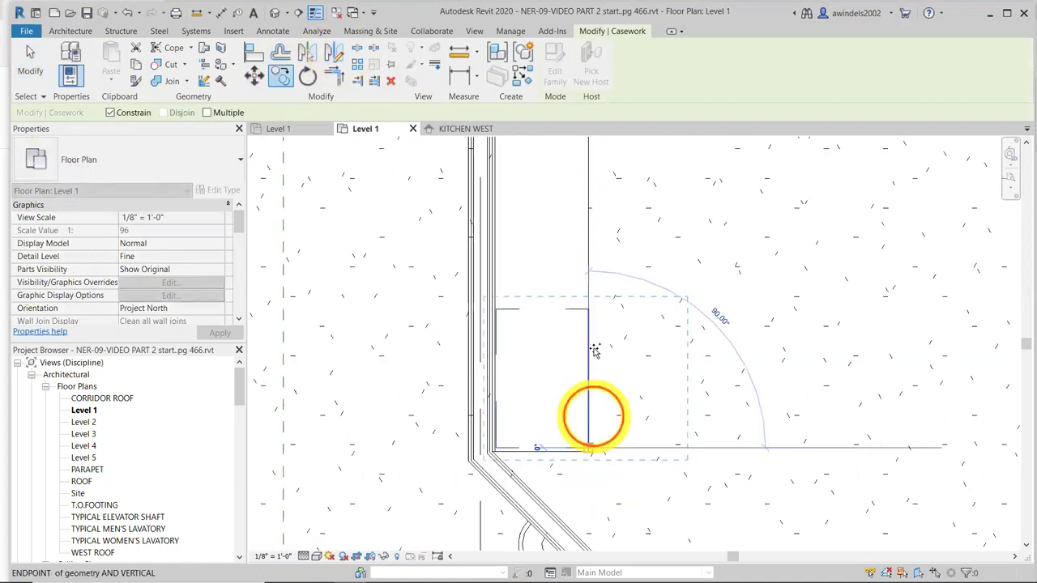
click(592, 253)
scroll(616, 267, up, 3)
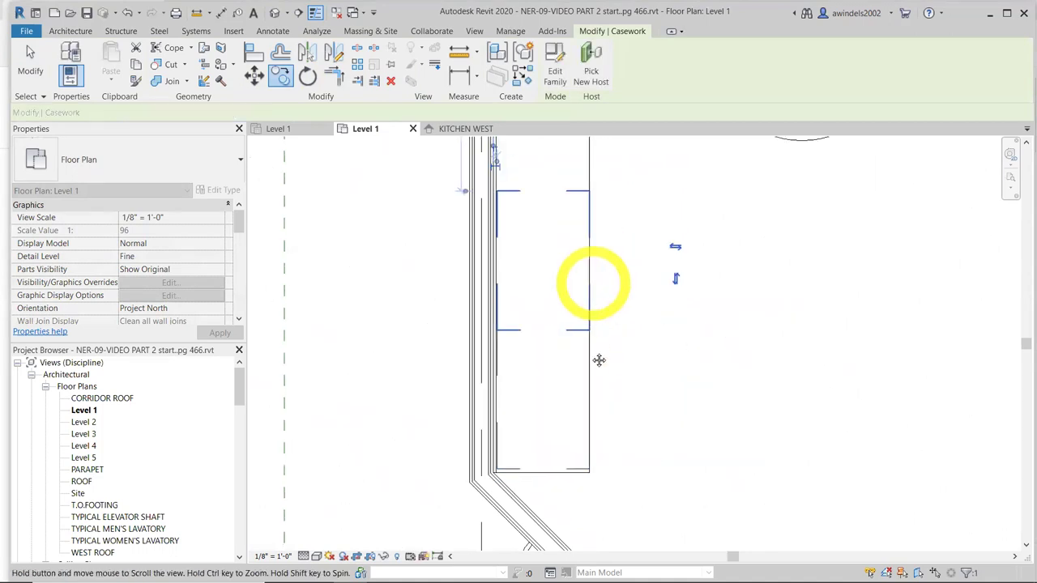
Copy the base cabinet twice along the counter to form a row, then view KITCHEN WEST
click(281, 93)
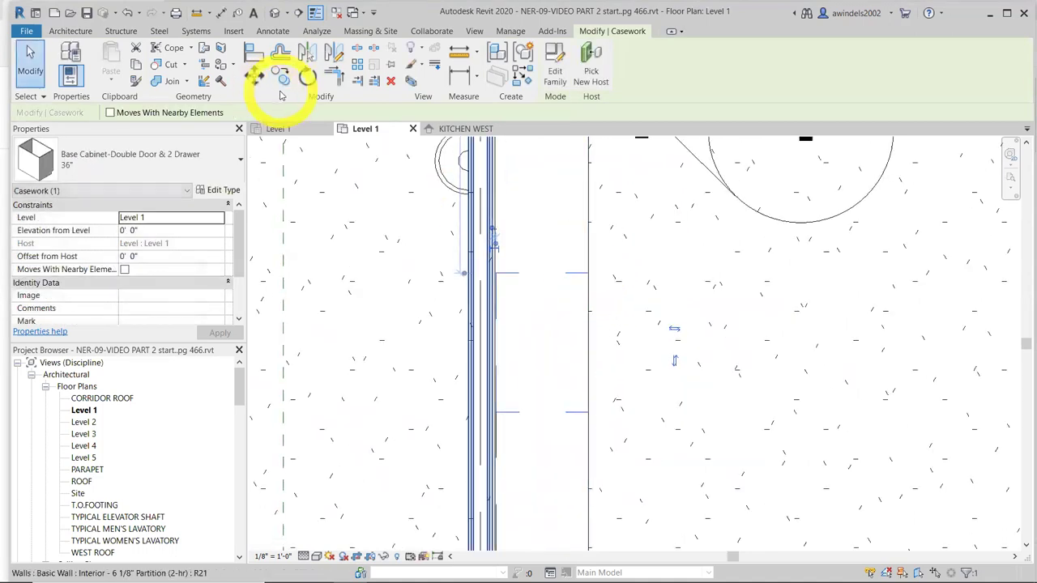
click(280, 77)
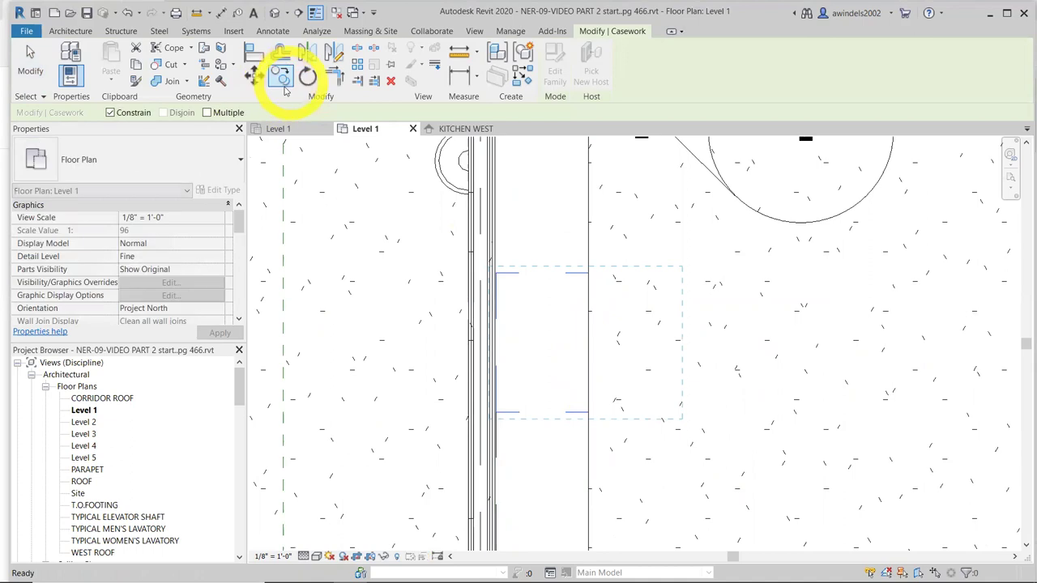
click(588, 413)
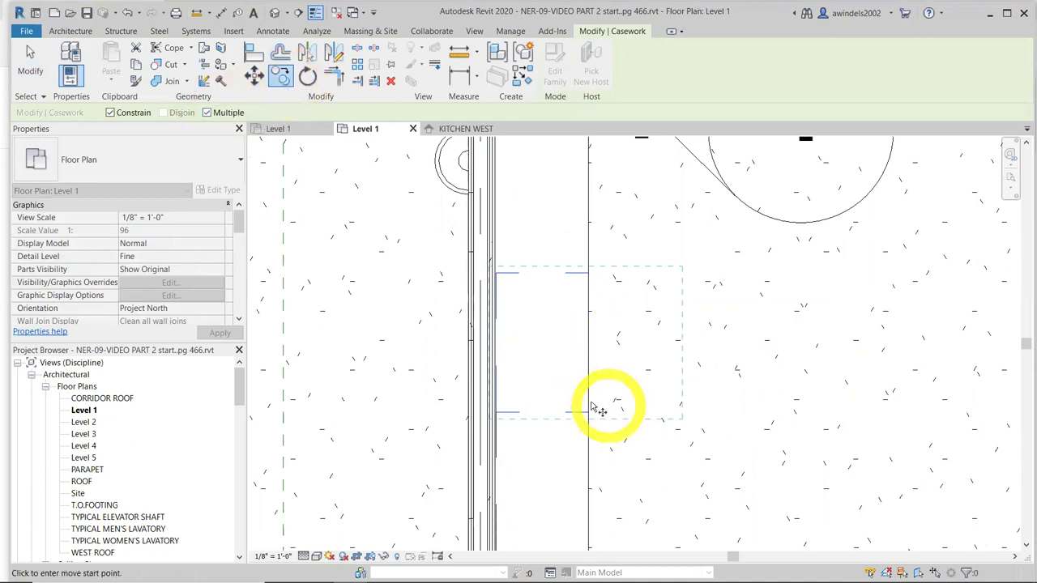
click(590, 272)
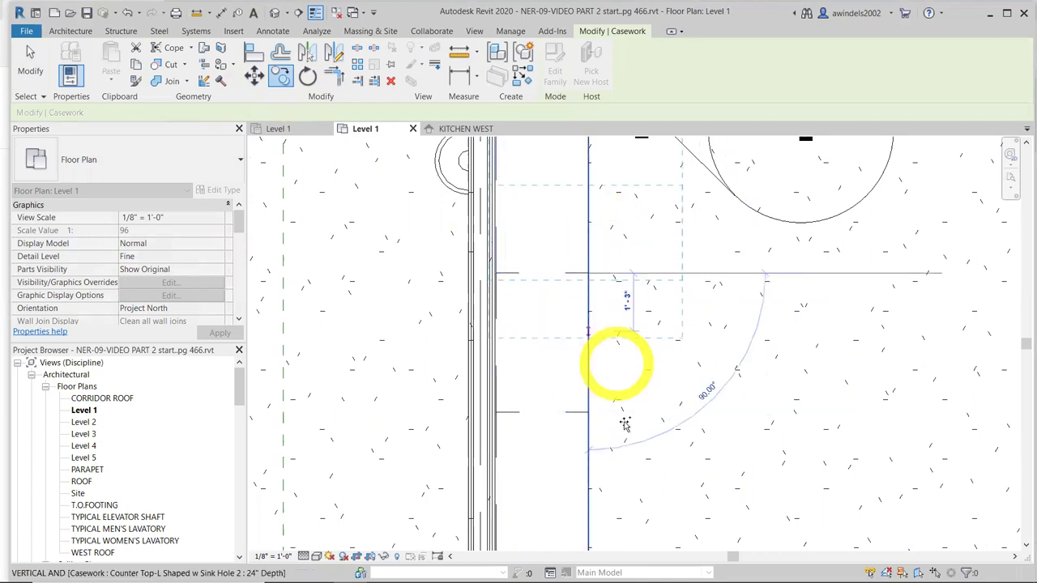
middle_drag(624, 354, 624, 487)
middle_drag(628, 325, 597, 352)
click(689, 379)
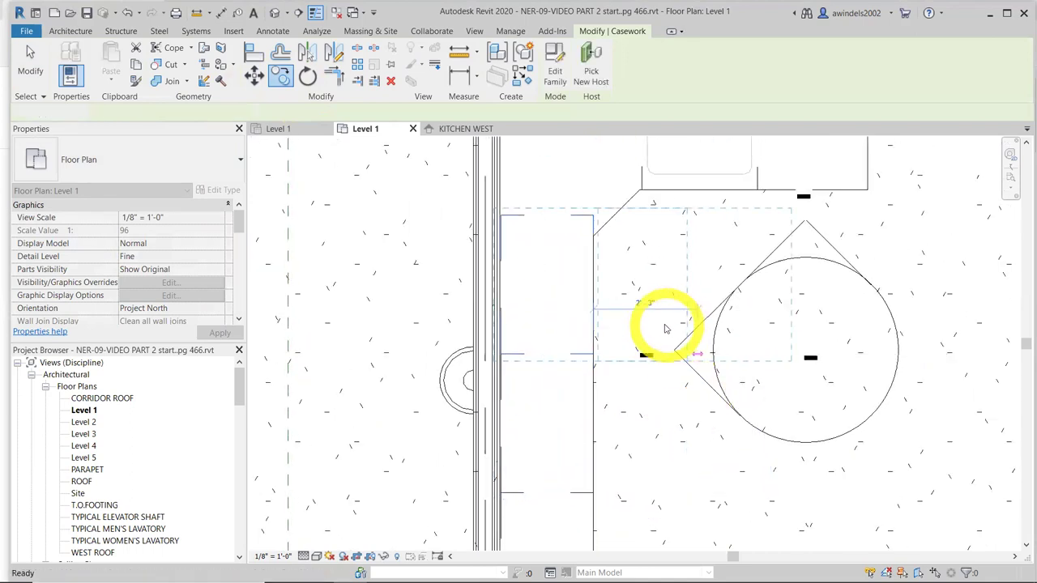
key(Escape)
scroll(664, 333, down, 5)
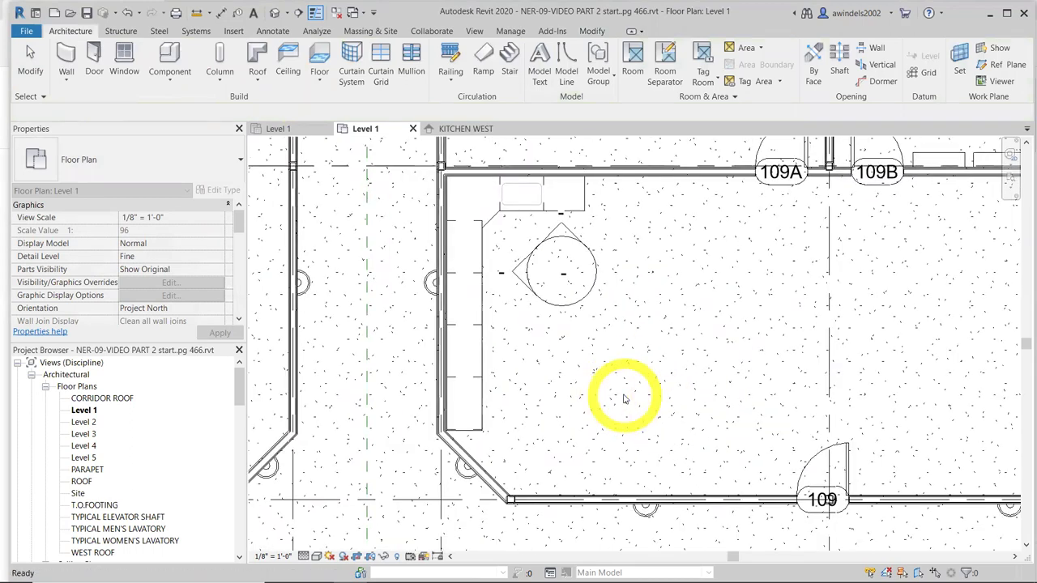
key(Escape)
scroll(616, 387, up, 2)
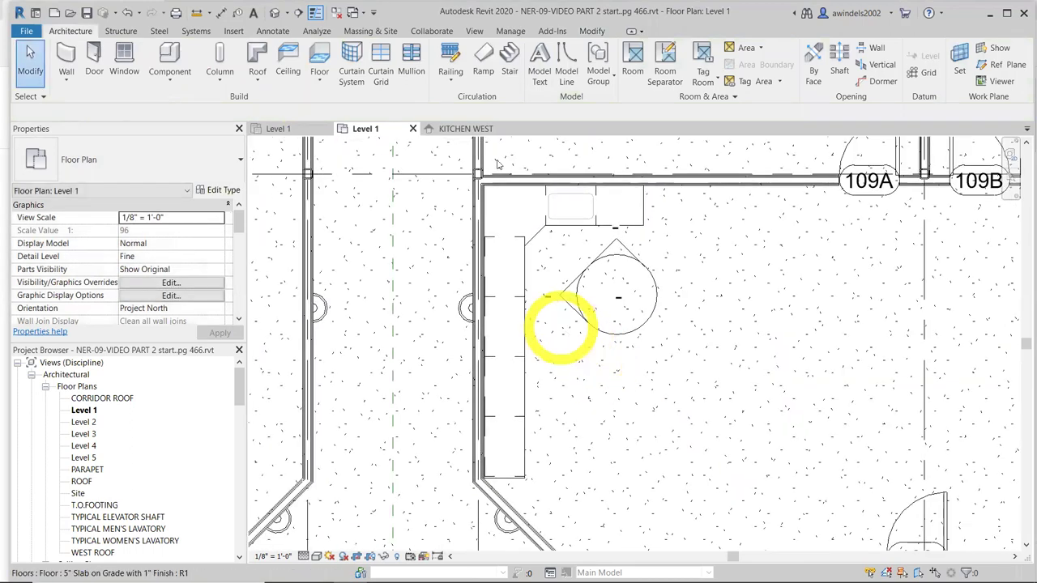
click(478, 128)
Review the base cabinet row in KITCHEN WEST, return to Level 1, and save the project
scroll(608, 464, down, 4)
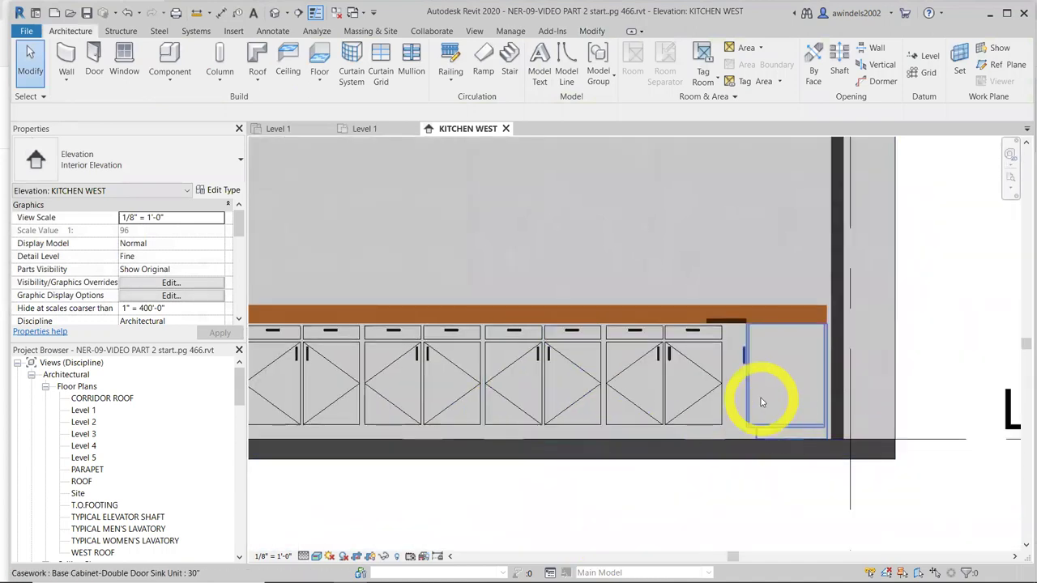
middle_drag(760, 401, 840, 426)
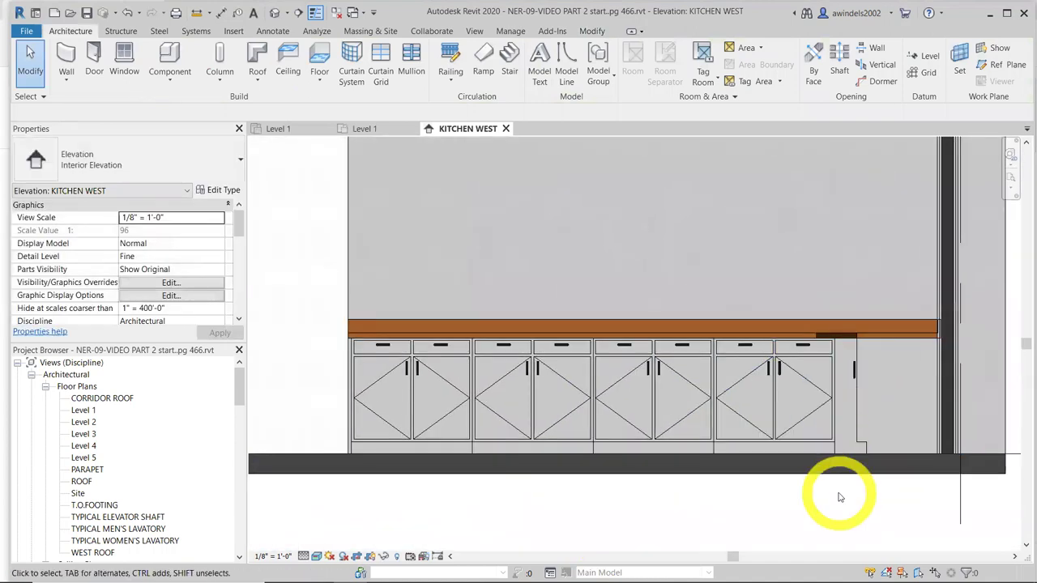
mouse_move(864, 514)
middle_down()
mouse_move(659, 481)
mouse_move(864, 515)
mouse_move(852, 509)
middle_up()
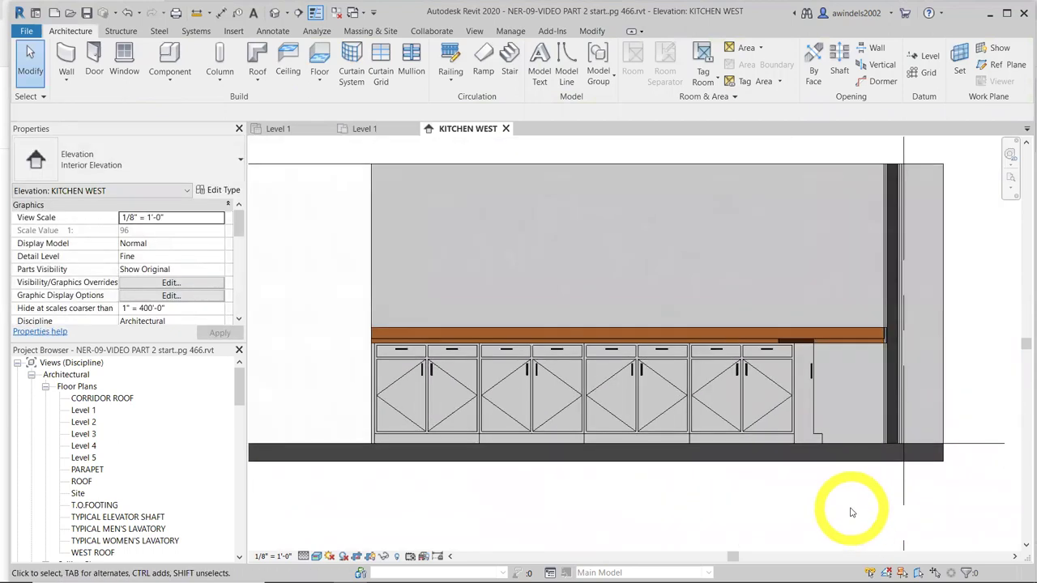
click(366, 129)
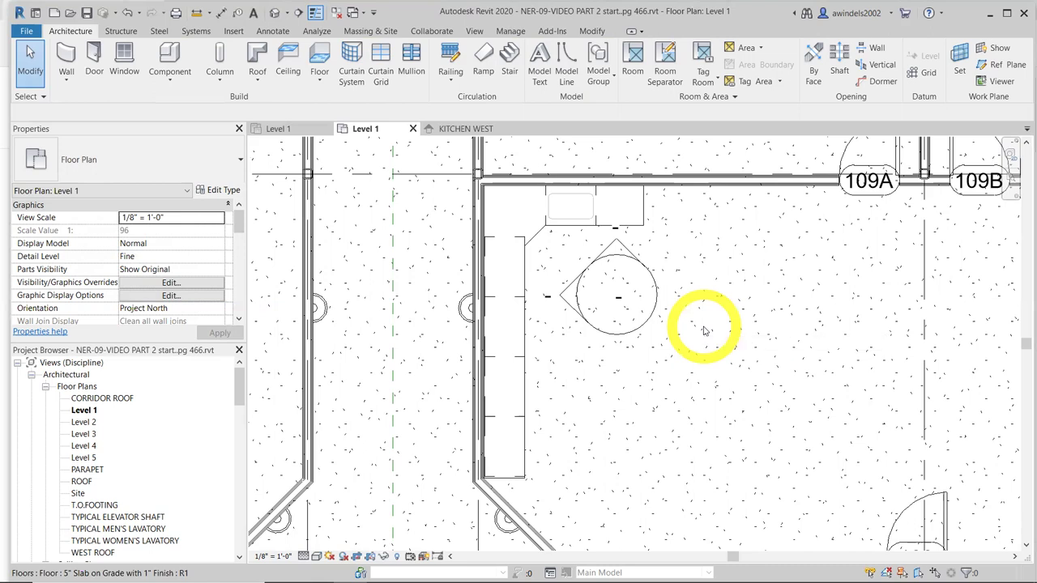
click(86, 13)
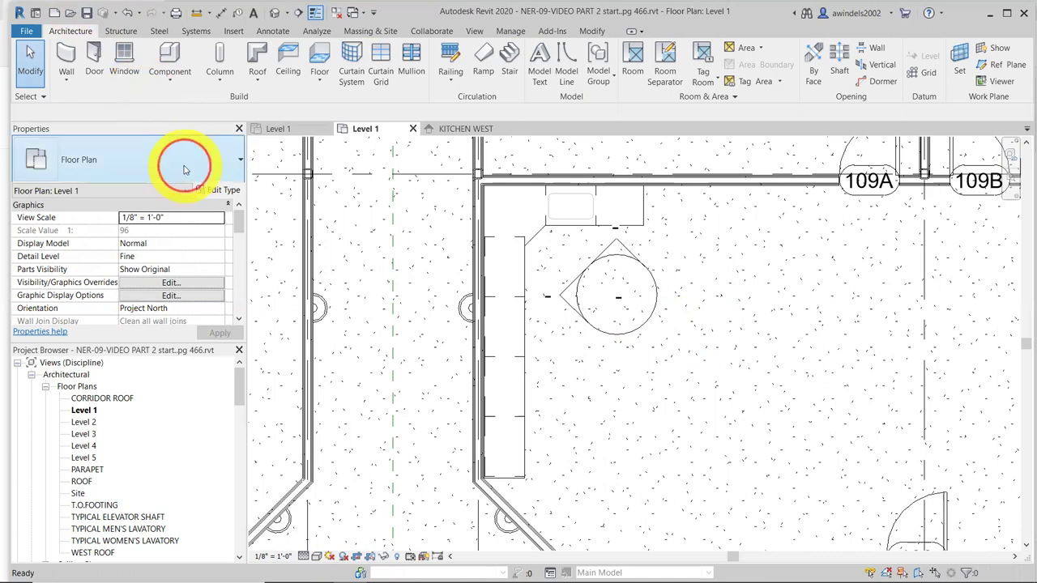
Start a component placement in Level 1 using the 36" Upper Cabinet-Double Door-Wall type
click(271, 130)
click(169, 59)
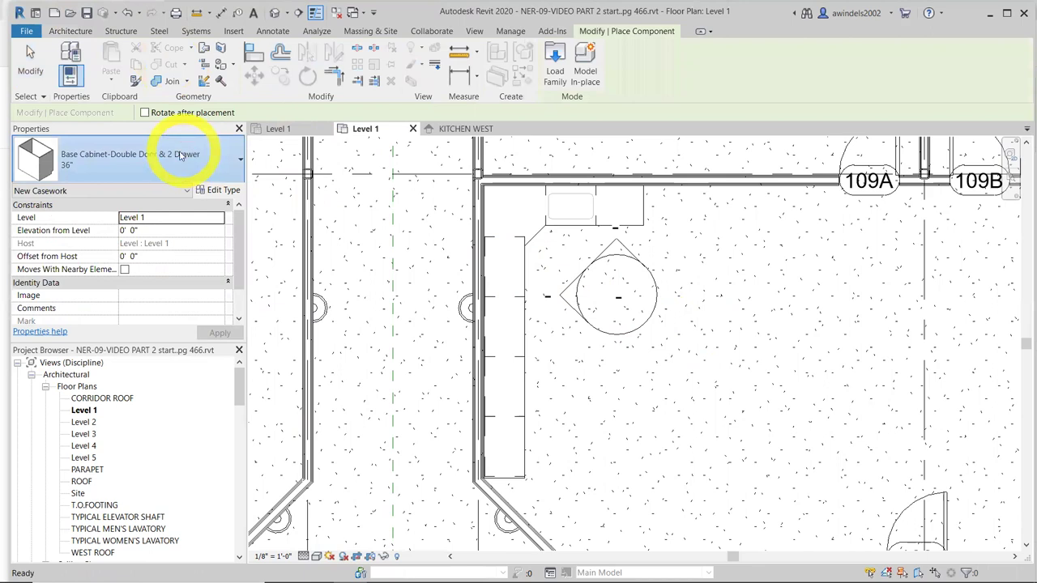
click(95, 177)
click(98, 196)
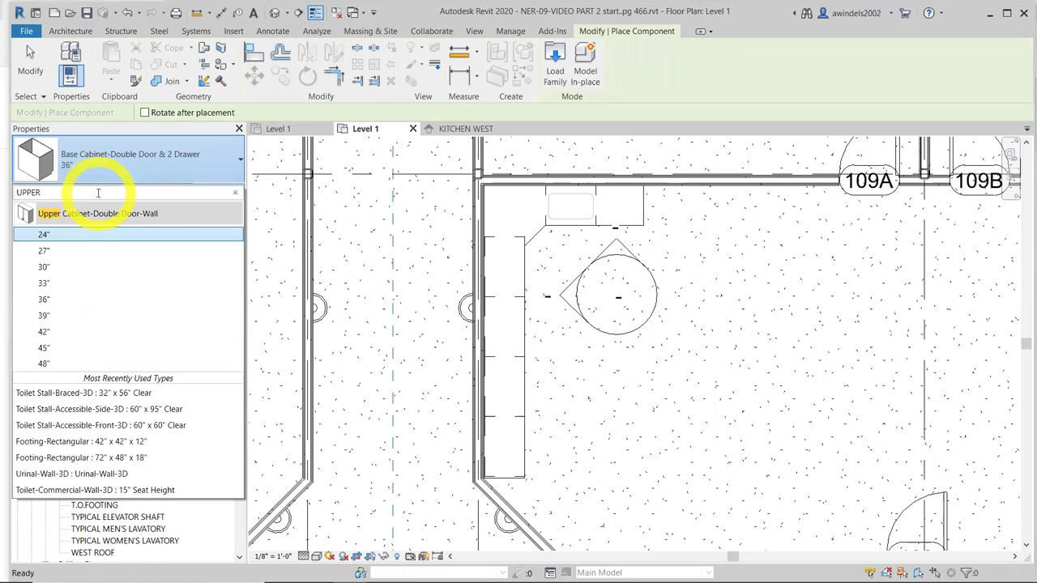
click(102, 298)
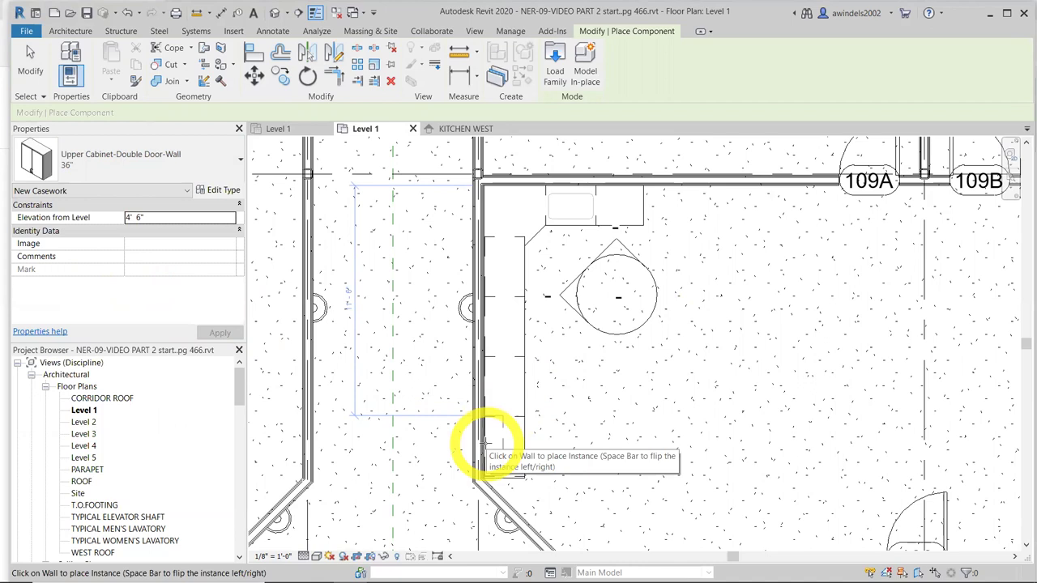
Place the 36" upper cabinet on the kitchen wall
scroll(485, 442, up, 5)
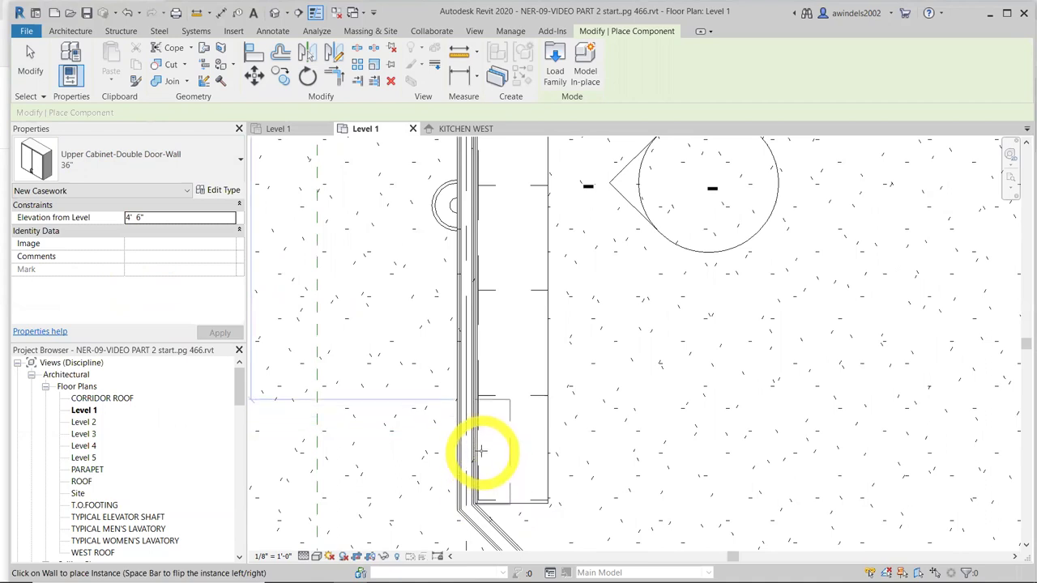
click(480, 442)
key(Escape)
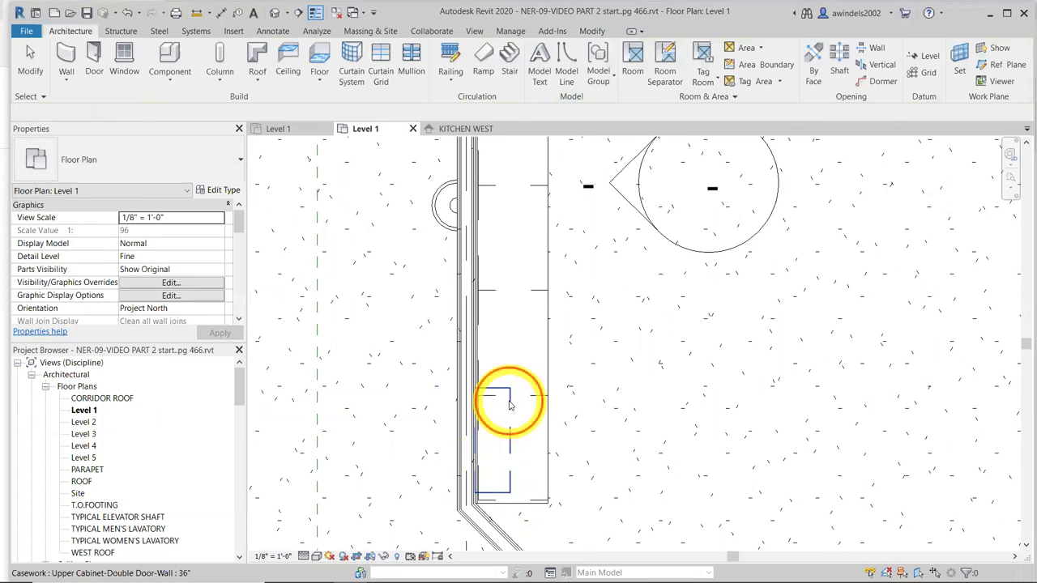
Align the upper cabinet's edge with the base cabinet edge, then view KITCHEN WEST
click(510, 405)
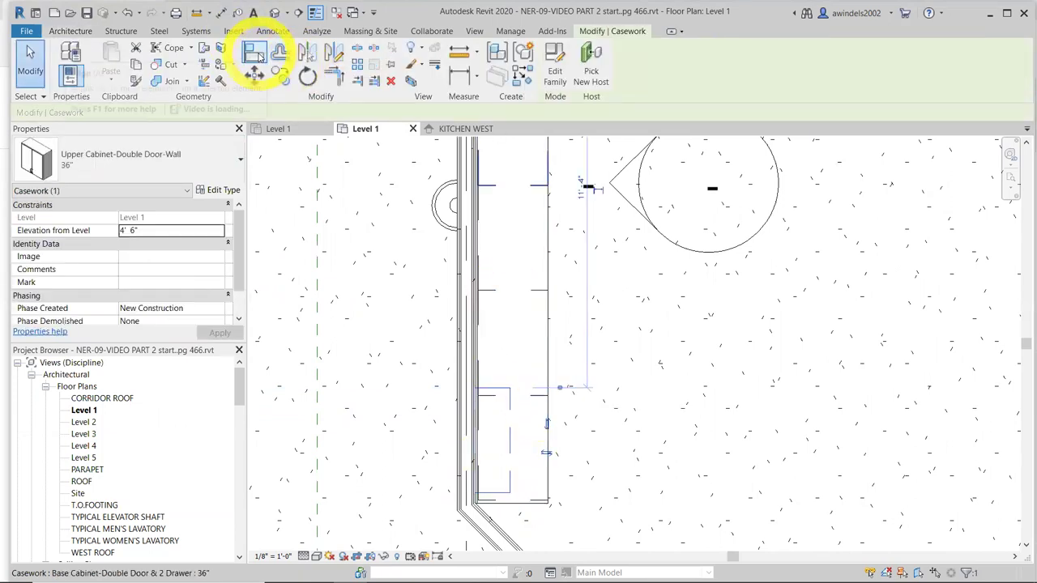
click(254, 53)
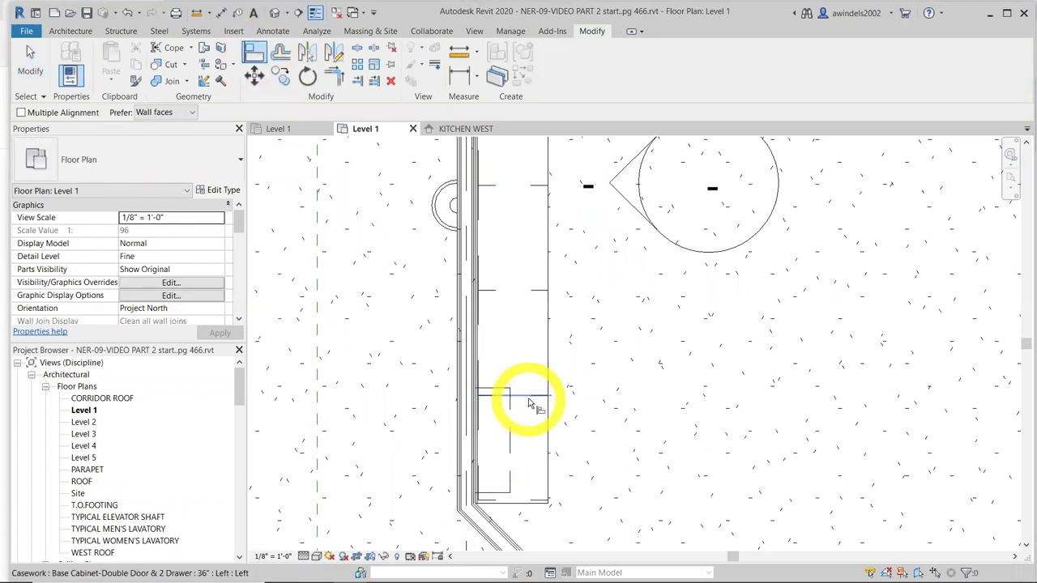
click(500, 396)
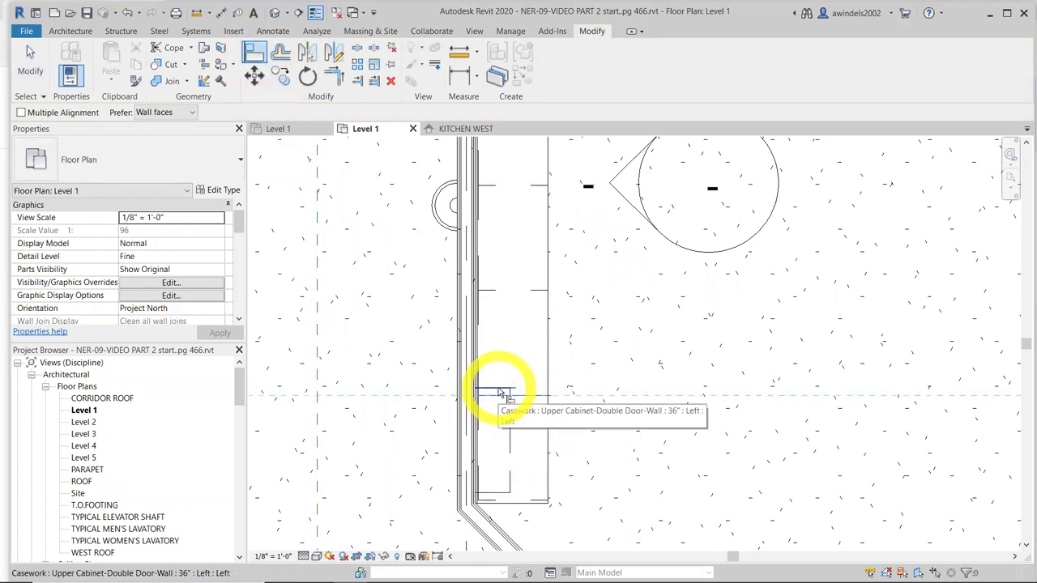
click(495, 384)
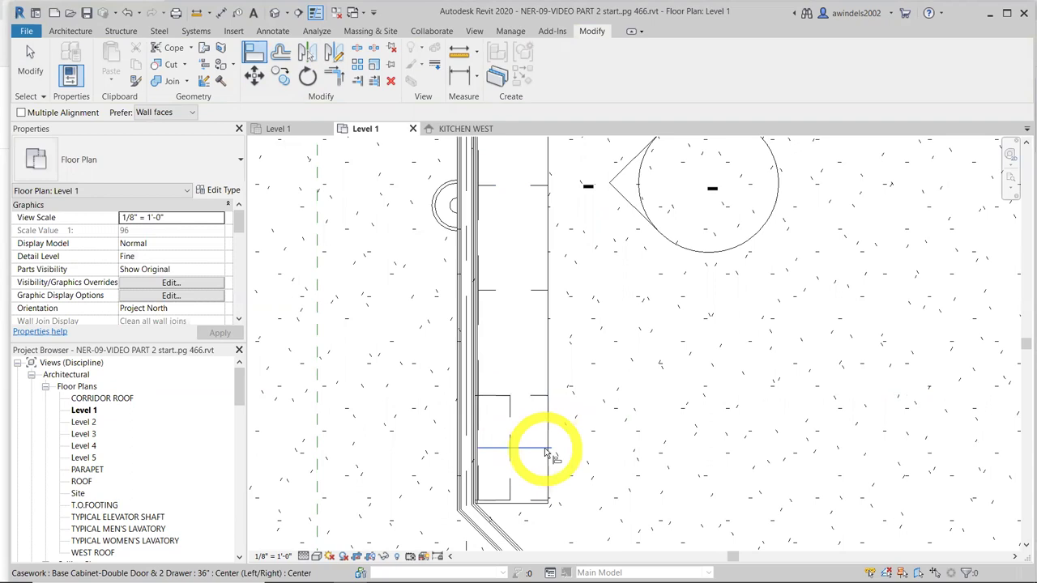
key(Escape)
key(Escape)
click(465, 128)
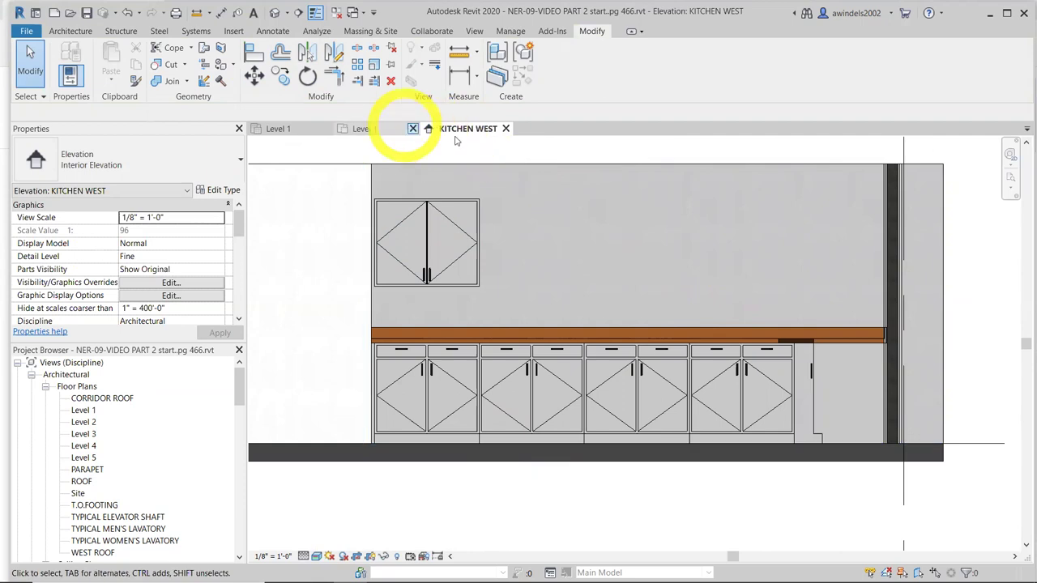
In Level 1, multi-copy the 36" upper cabinet up the wall to make a row of four
click(393, 132)
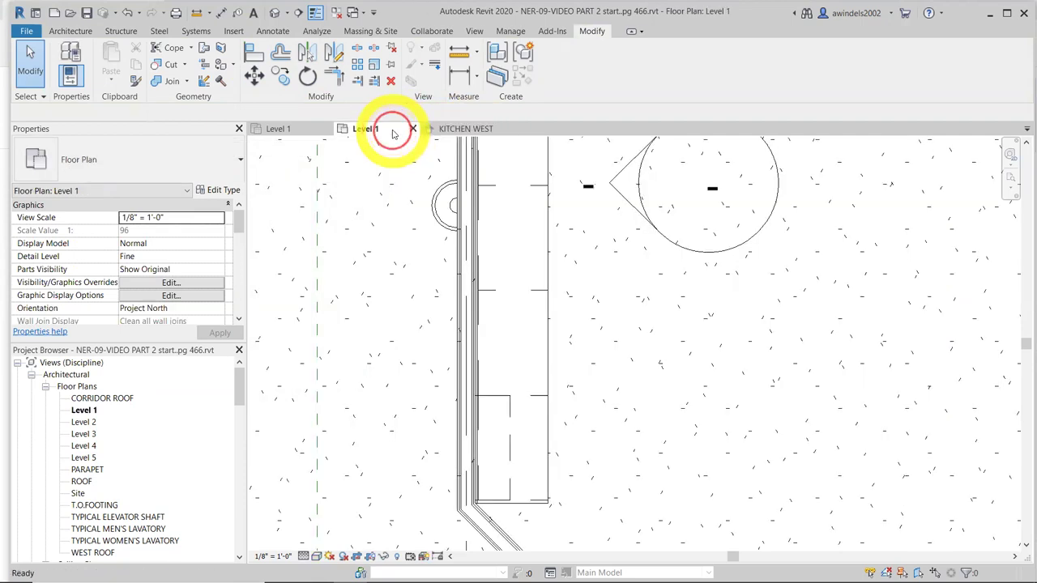
click(509, 407)
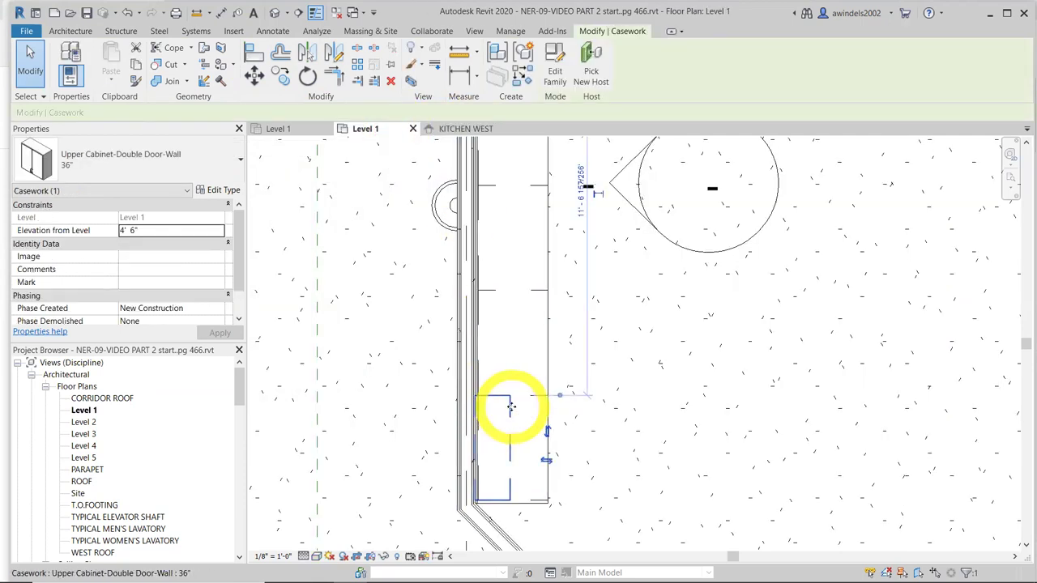
click(283, 77)
click(208, 113)
scroll(559, 458, up, 3)
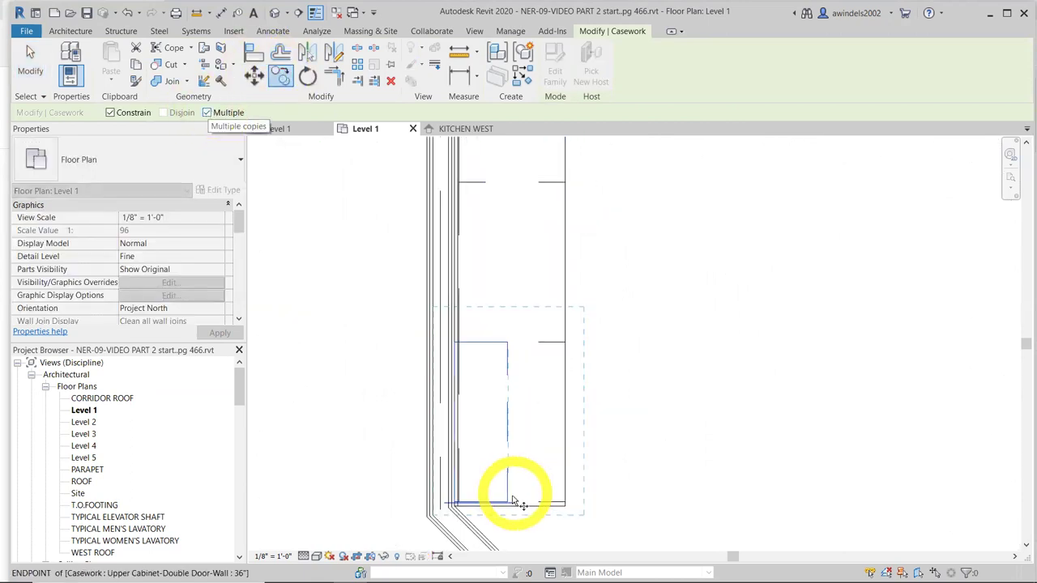
drag(506, 504, 505, 314)
click(529, 273)
mouse_move(541, 428)
middle_down()
mouse_move(549, 375)
mouse_move(514, 313)
mouse_move(530, 367)
middle_up()
scroll(528, 213, down, 2)
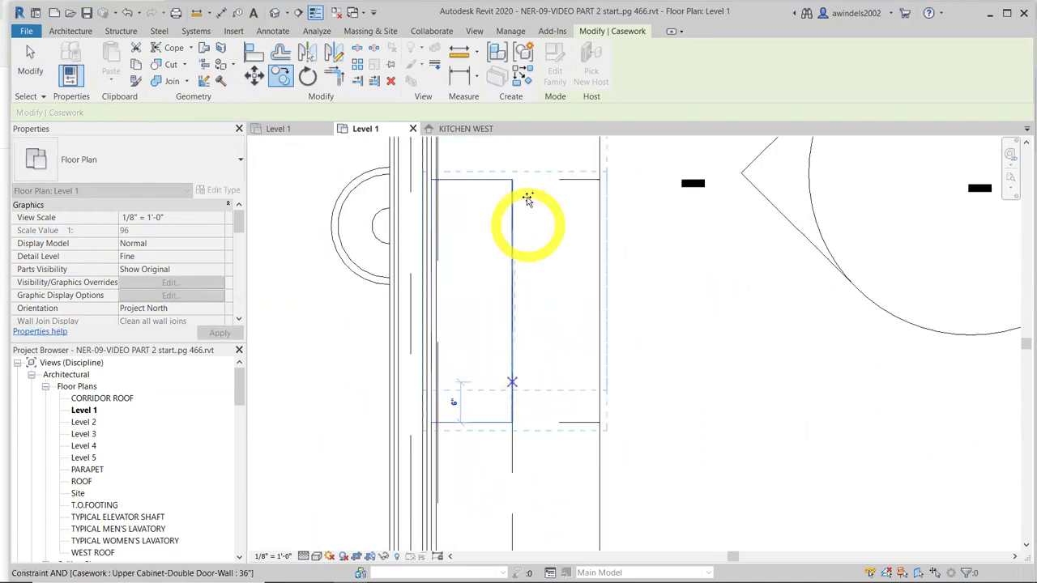
middle_drag(576, 300, 608, 339)
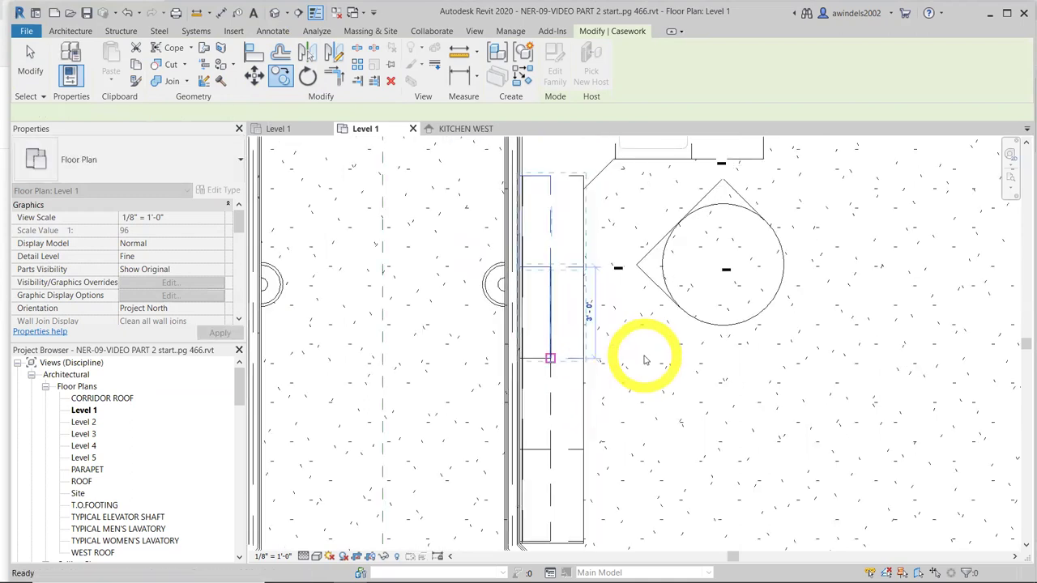
click(732, 398)
click(466, 134)
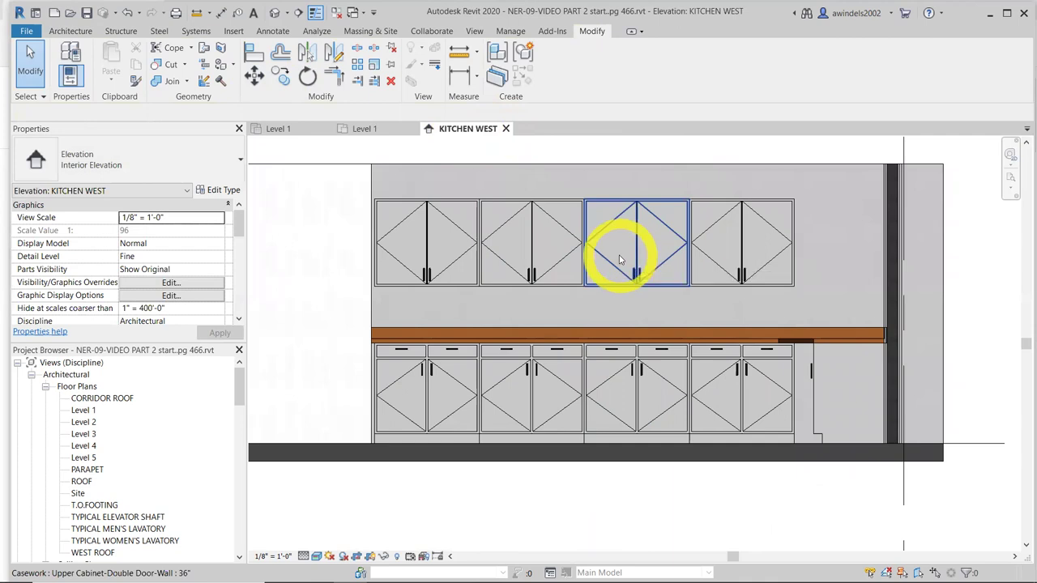
Close the KITCHEN WEST elevation and zoom the Level 1 plan to show room 109
click(506, 129)
scroll(753, 343, down, 3)
scroll(610, 327, up, 1)
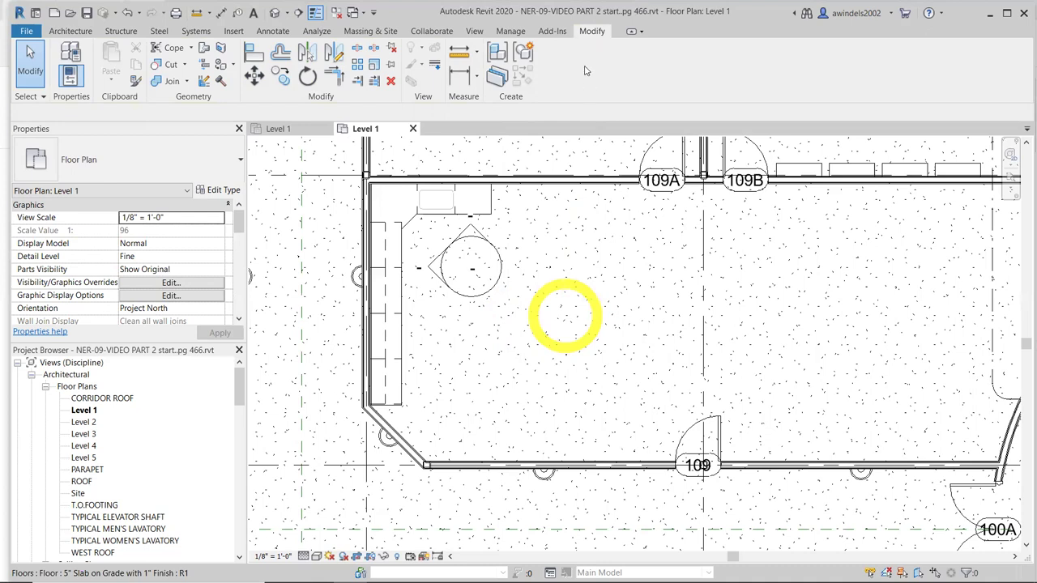
Undo the accidental floor boundary edit and start Split Face on the room 109 floor
double_click(597, 353)
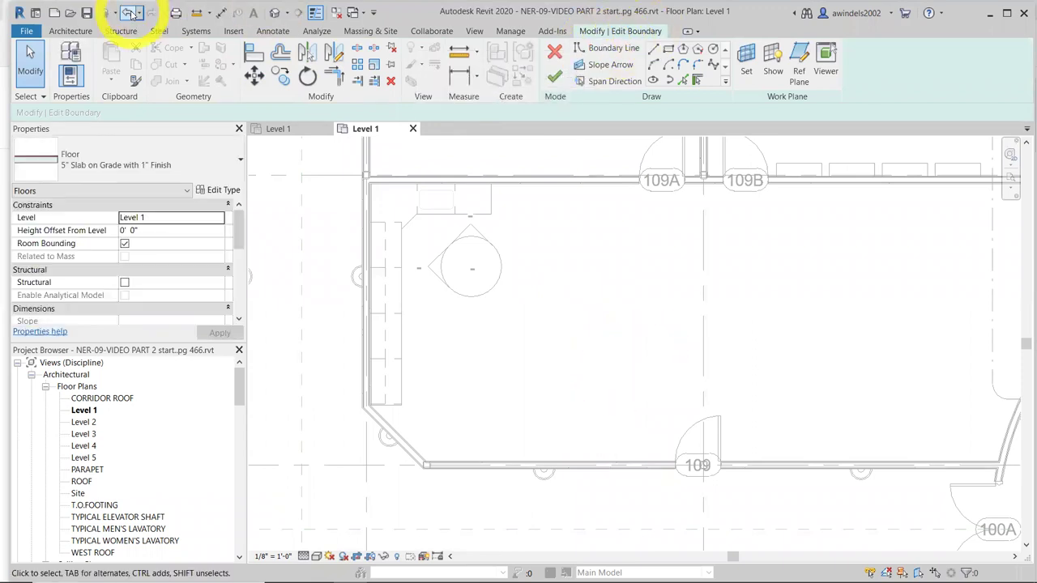
click(128, 12)
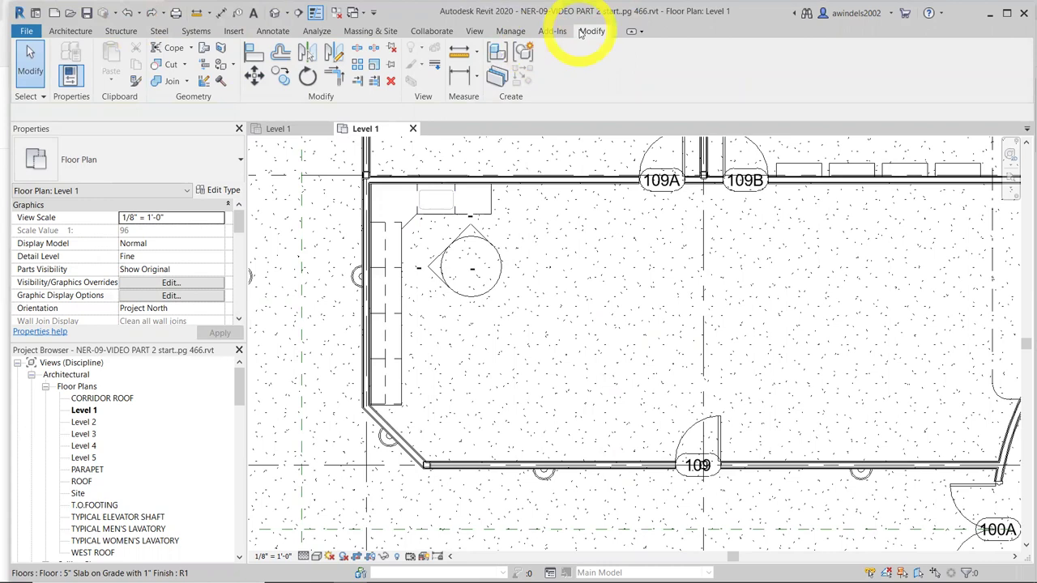
click(219, 47)
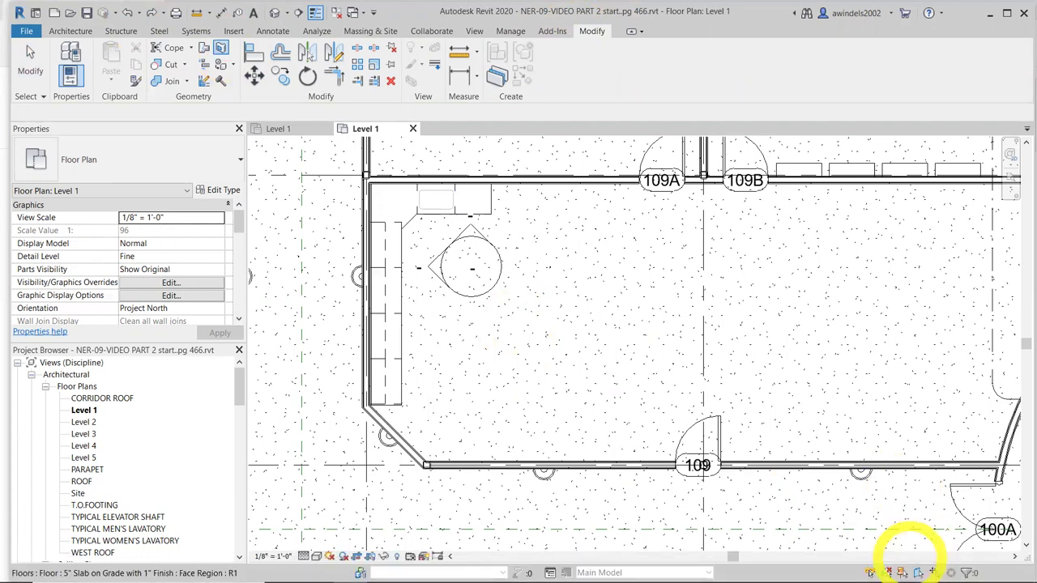
Pick the room 109 floor face and trace its top, diagonal and bottom walls as boundary lines
click(571, 318)
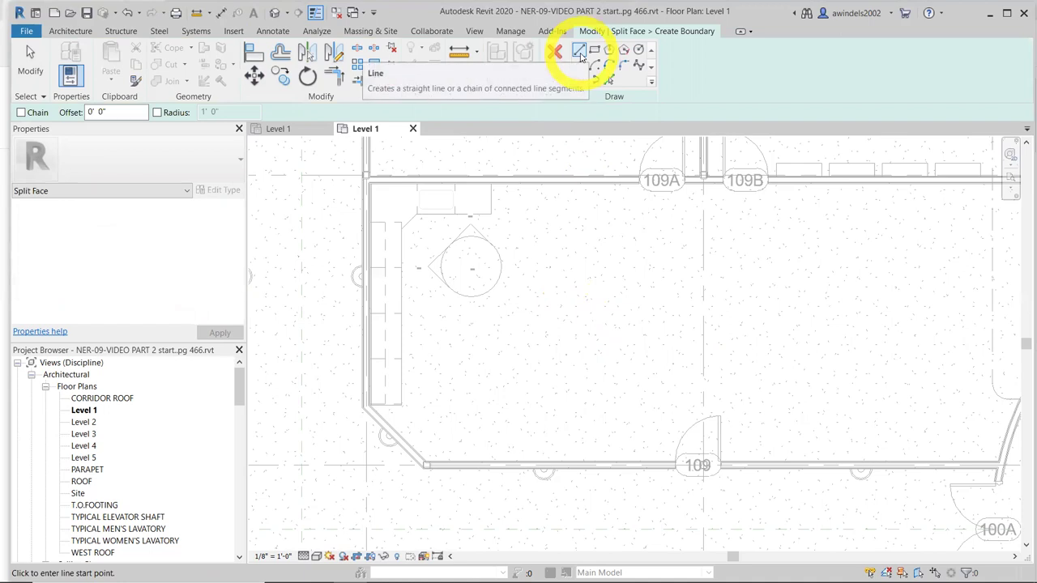
click(609, 79)
click(546, 185)
scroll(386, 201, up, 5)
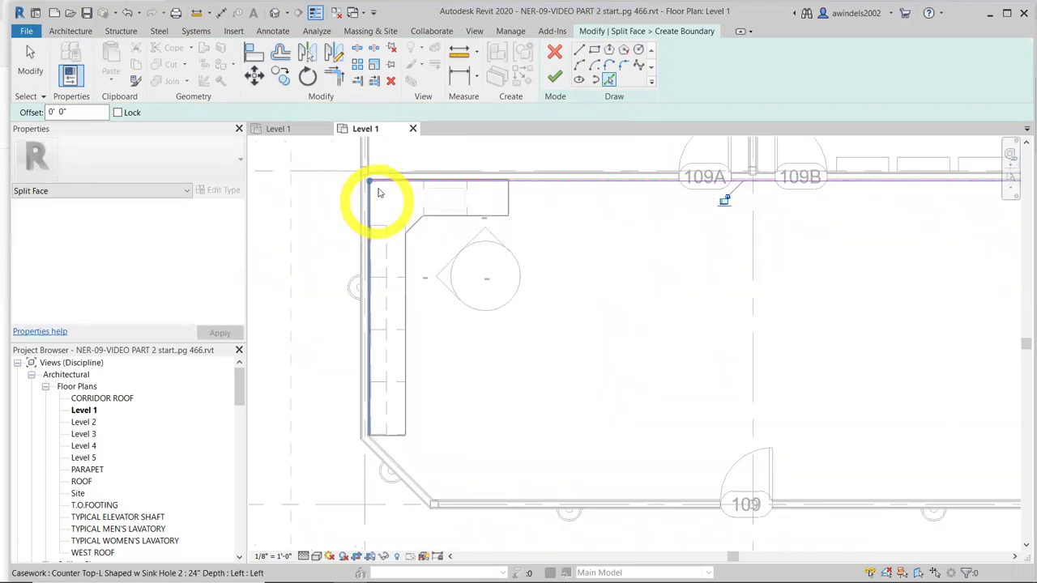
scroll(489, 256, down, 4)
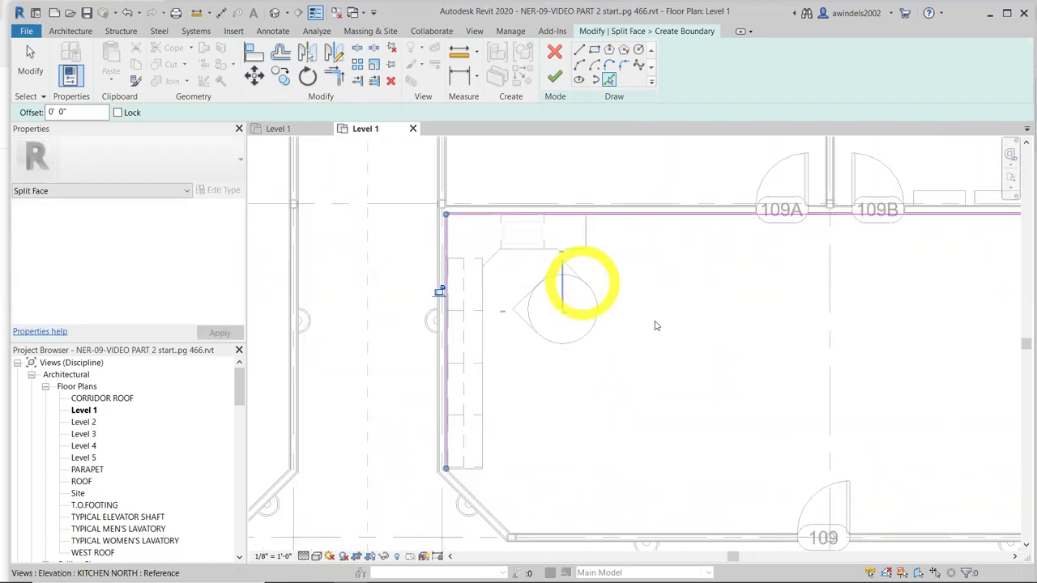
middle_drag(700, 301, 451, 347)
scroll(445, 395, up, 4)
scroll(445, 395, up, 2)
click(447, 393)
click(702, 481)
scroll(705, 369, down, 3)
middle_drag(716, 351, 551, 375)
scroll(672, 370, down, 1)
middle_drag(672, 370, 658, 406)
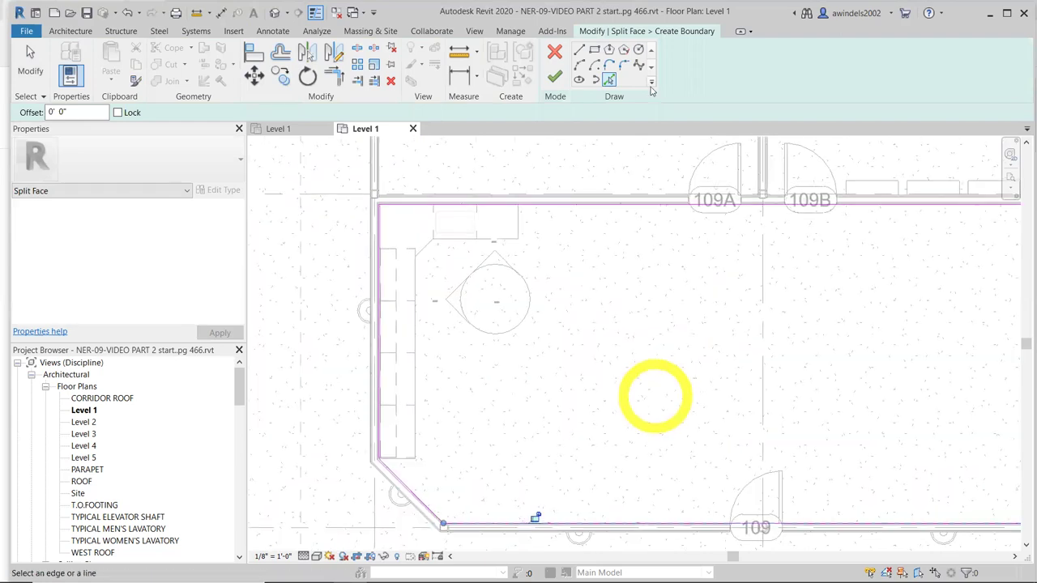
Draw a vertical dividing line from the top wall to the bottom wall
click(578, 50)
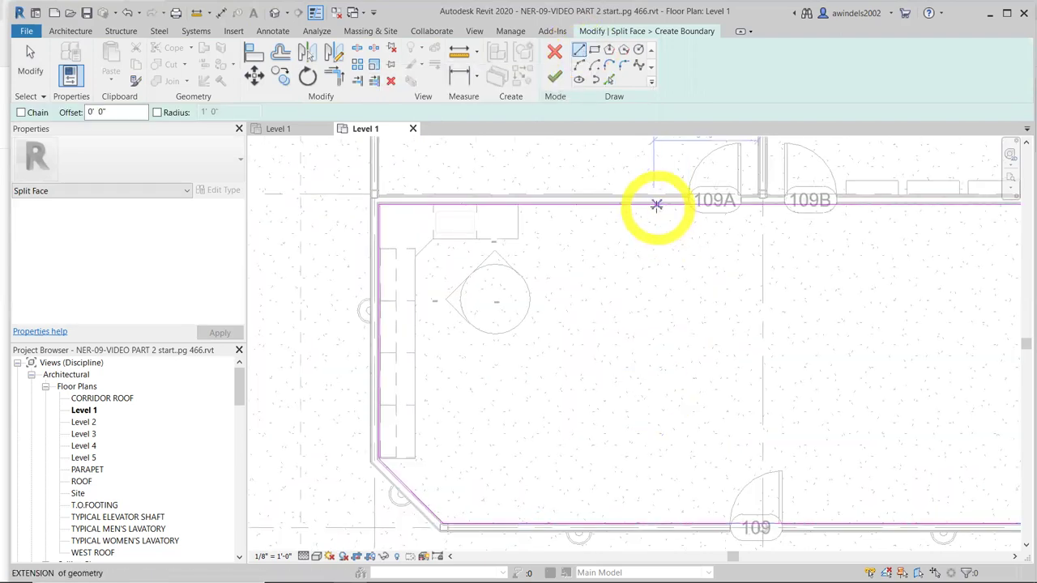
click(657, 205)
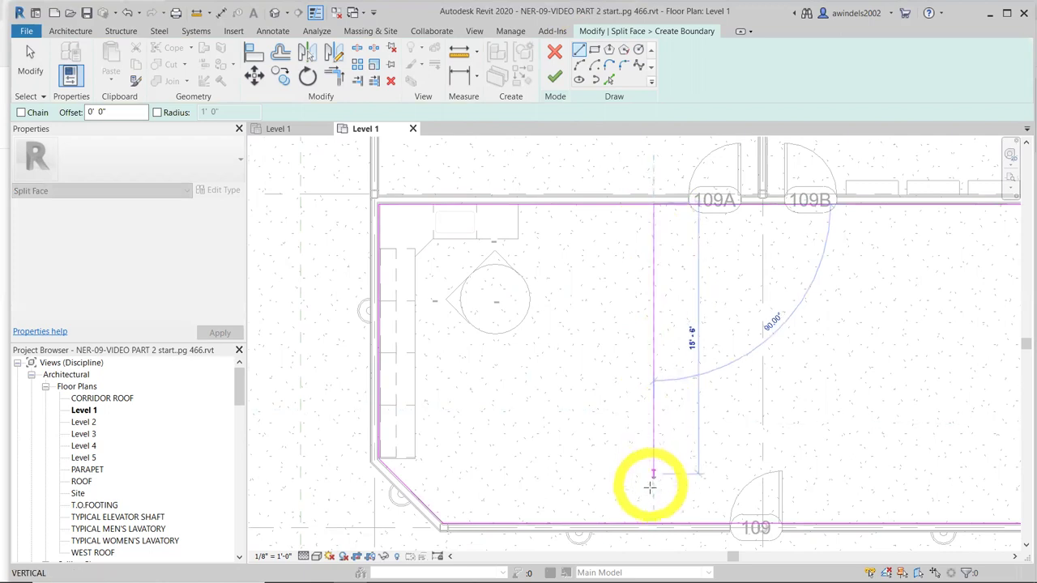
click(653, 517)
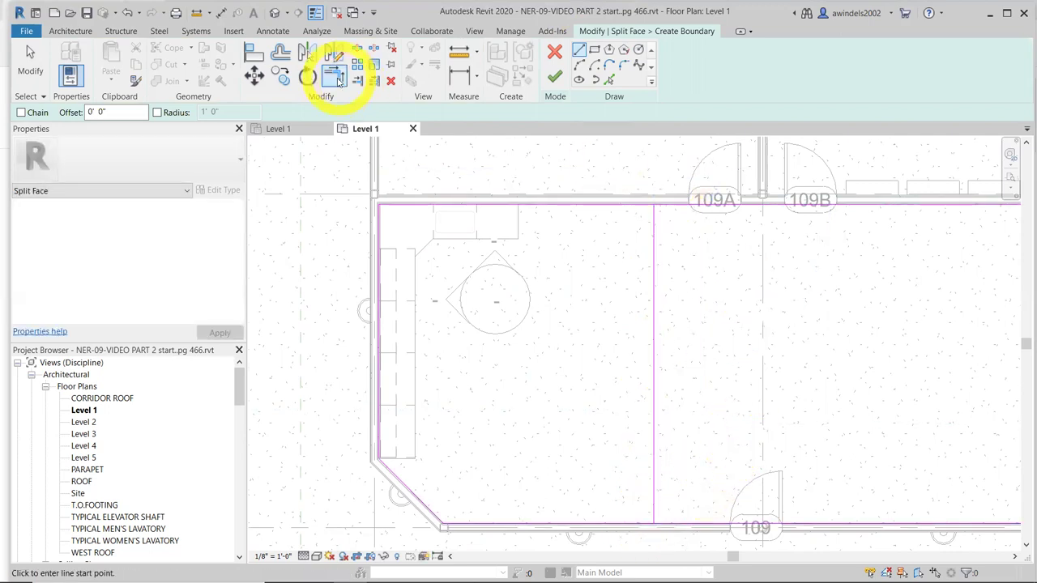
Trim the top and bottom corners to the dividing line to close the loop, and finish the split
click(339, 81)
click(653, 209)
click(657, 220)
middle_drag(716, 451, 687, 357)
click(622, 425)
click(621, 427)
mouse_move(745, 297)
middle_down()
mouse_move(815, 398)
mouse_move(815, 357)
middle_up()
click(555, 77)
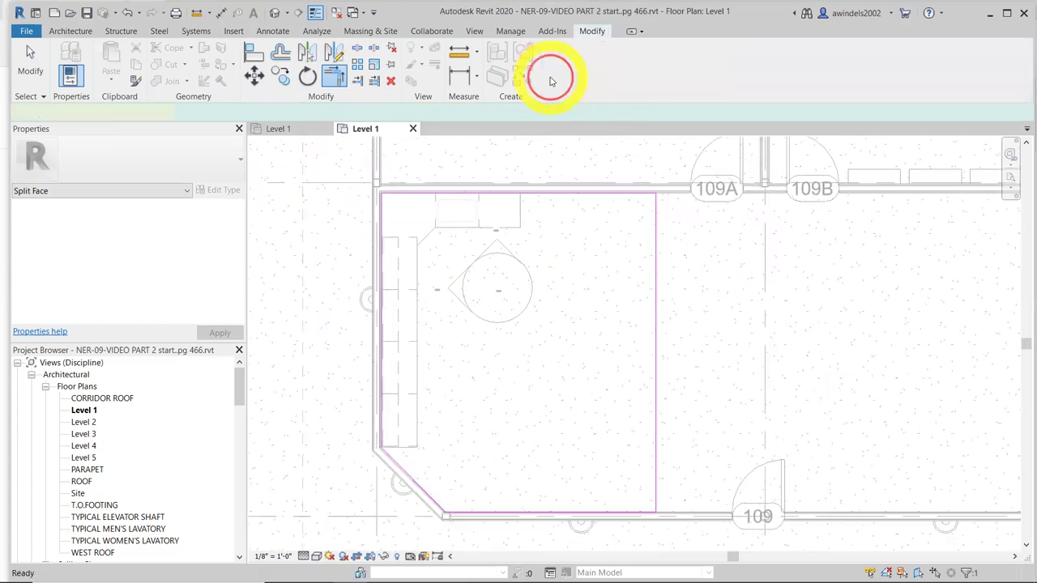
click(658, 371)
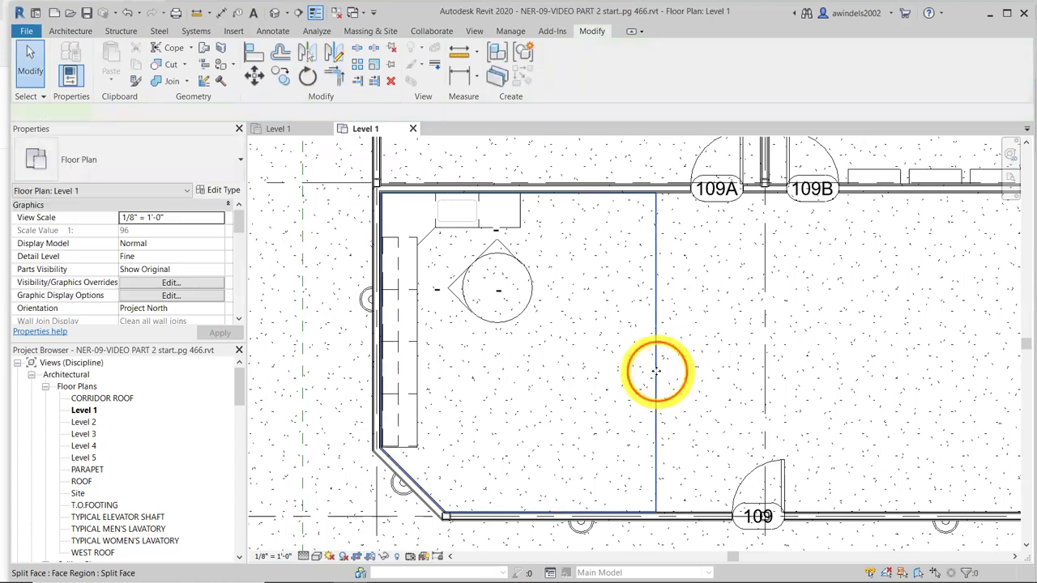
click(656, 372)
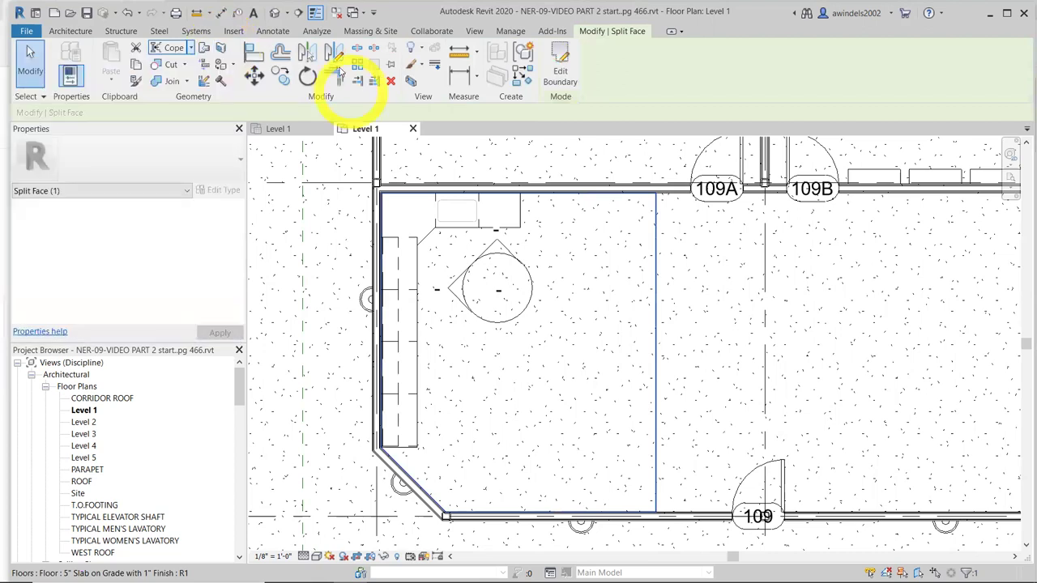
key(Escape)
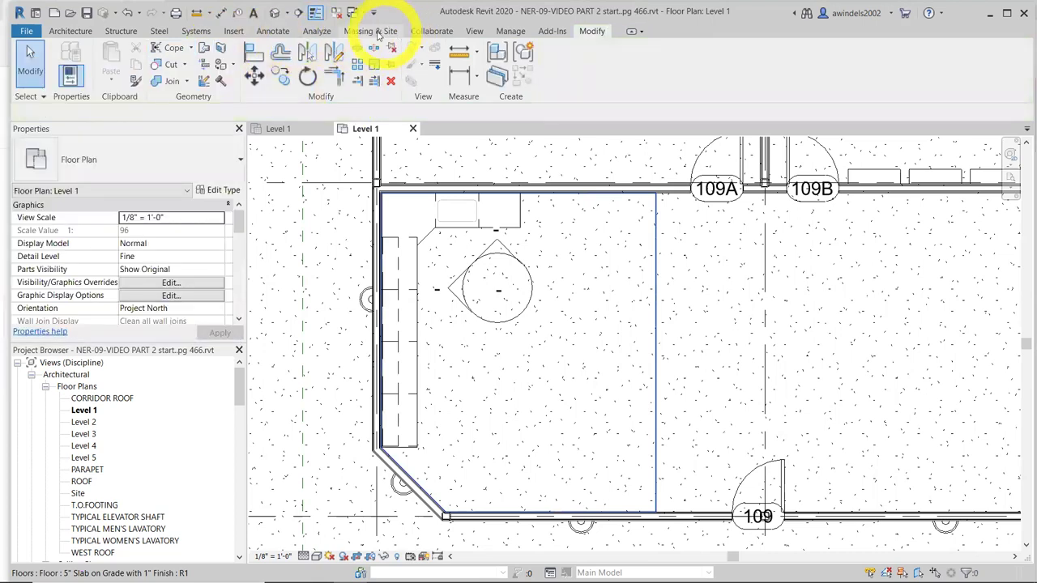
Turn on Use Render Appearance for the Tile, Porcelain, 4in material, found by searching 'TILE'
click(508, 32)
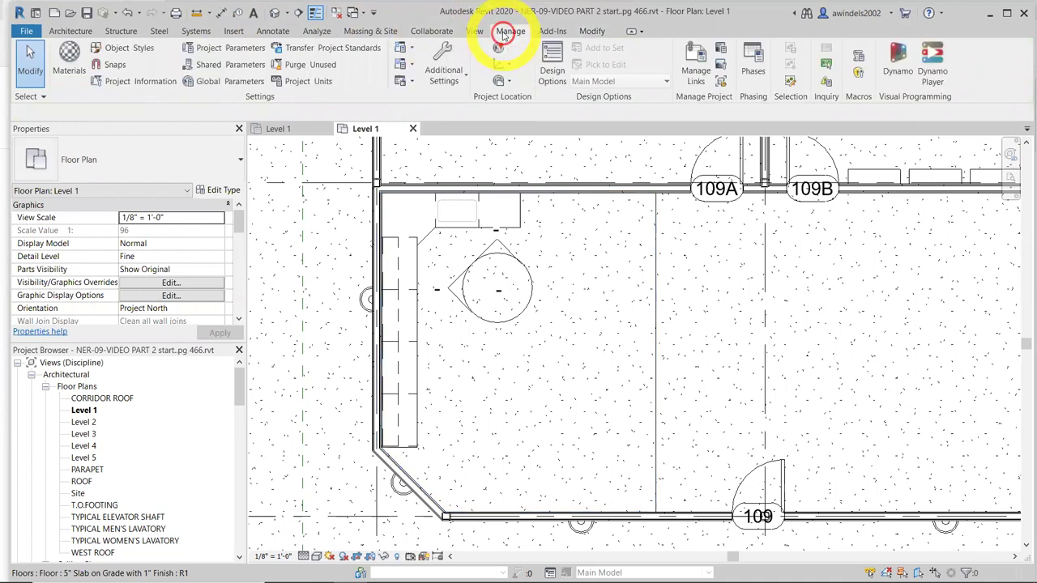
click(70, 58)
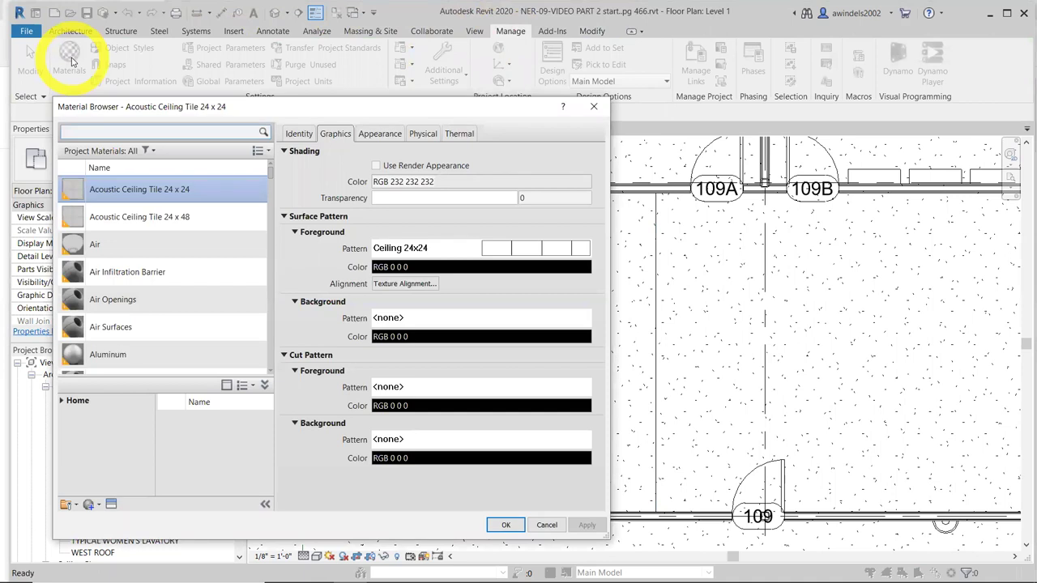
click(149, 130)
text(TILE)
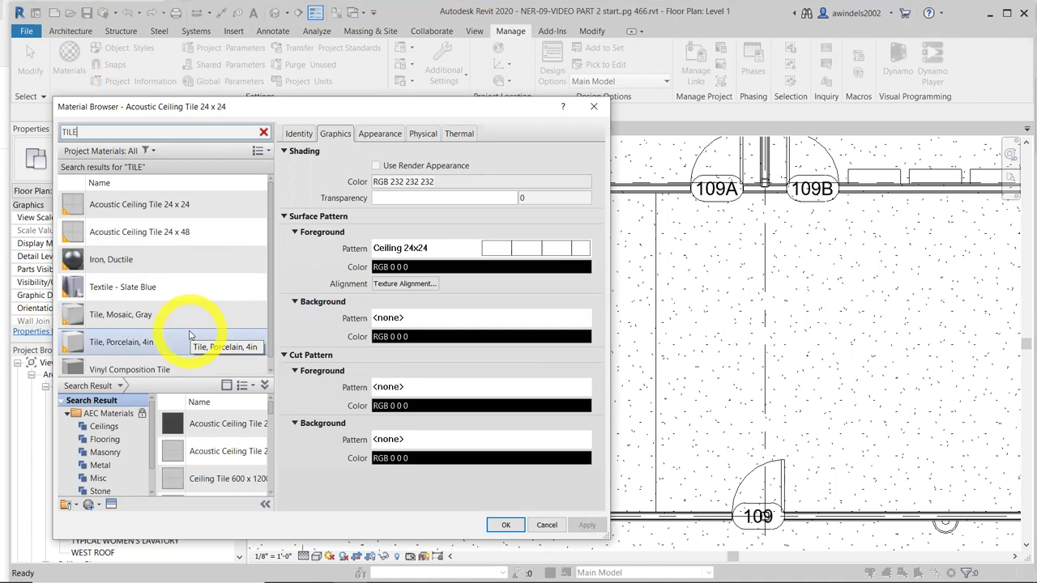
click(189, 336)
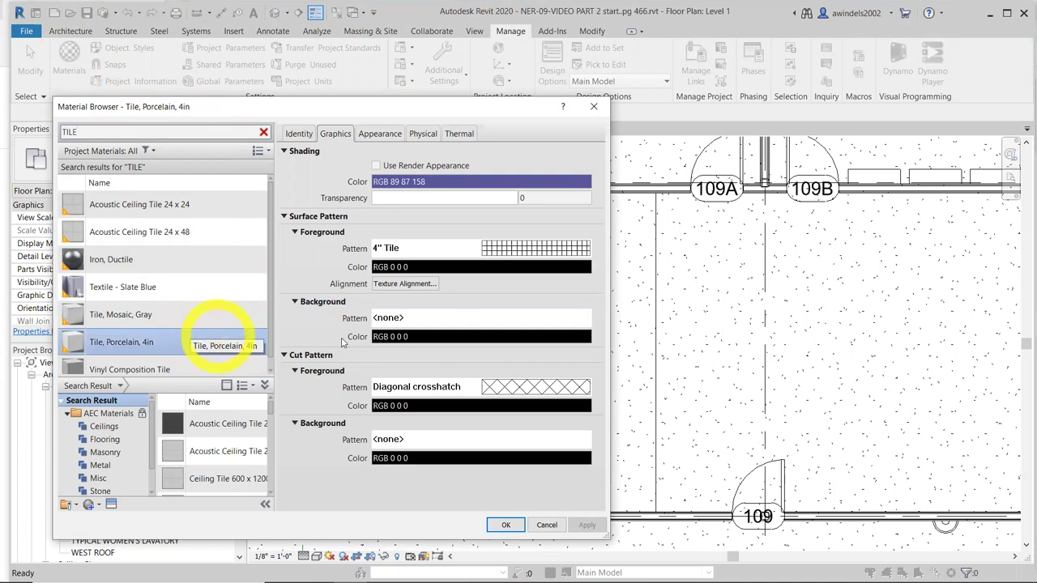
click(375, 166)
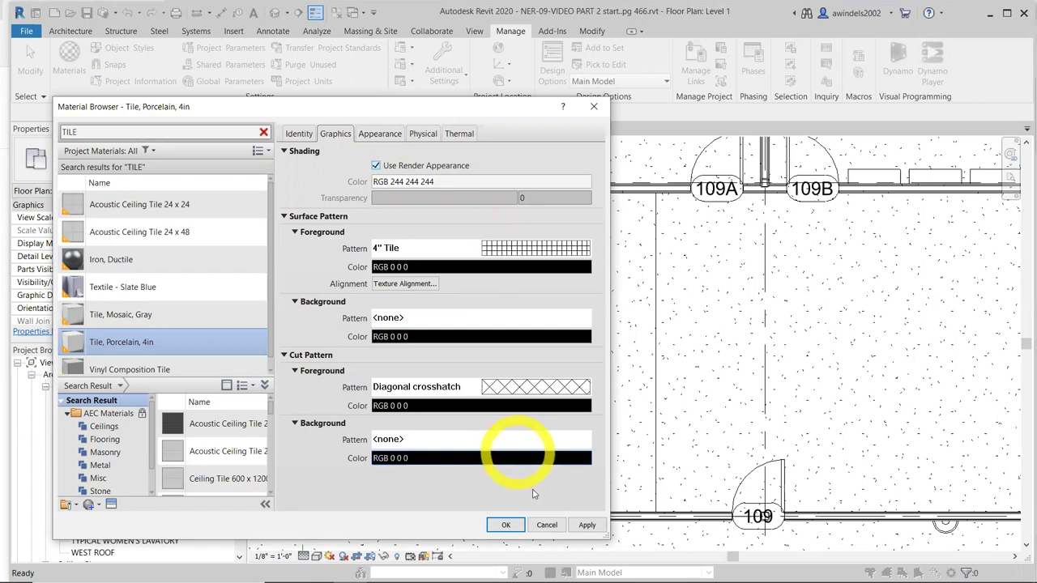
click(506, 525)
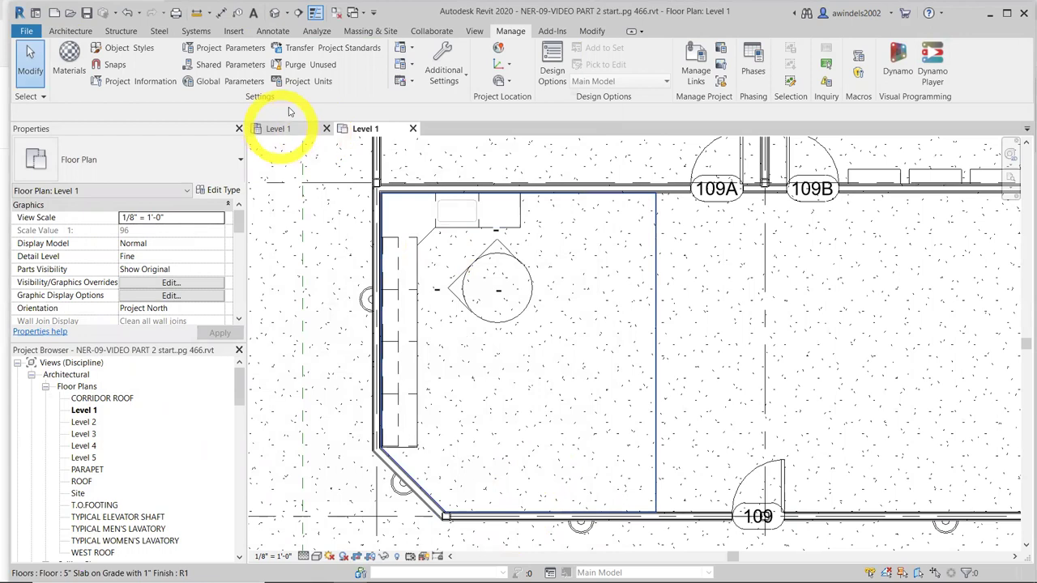
Paint the kitchen face region of the room 109 floor with Tile, Porcelain, 4in
click(593, 31)
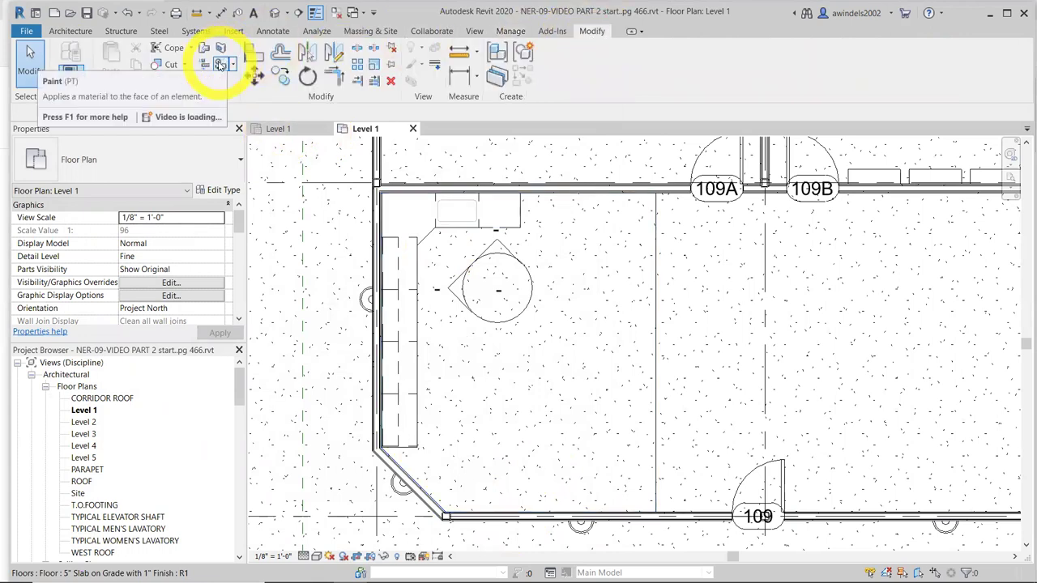
click(220, 64)
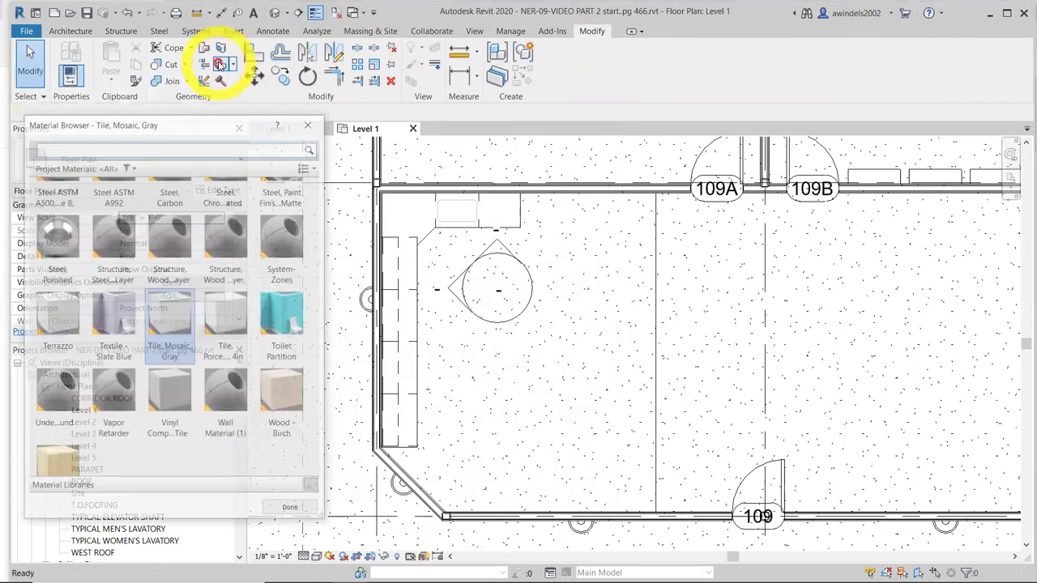
scroll(220, 417, up, 1)
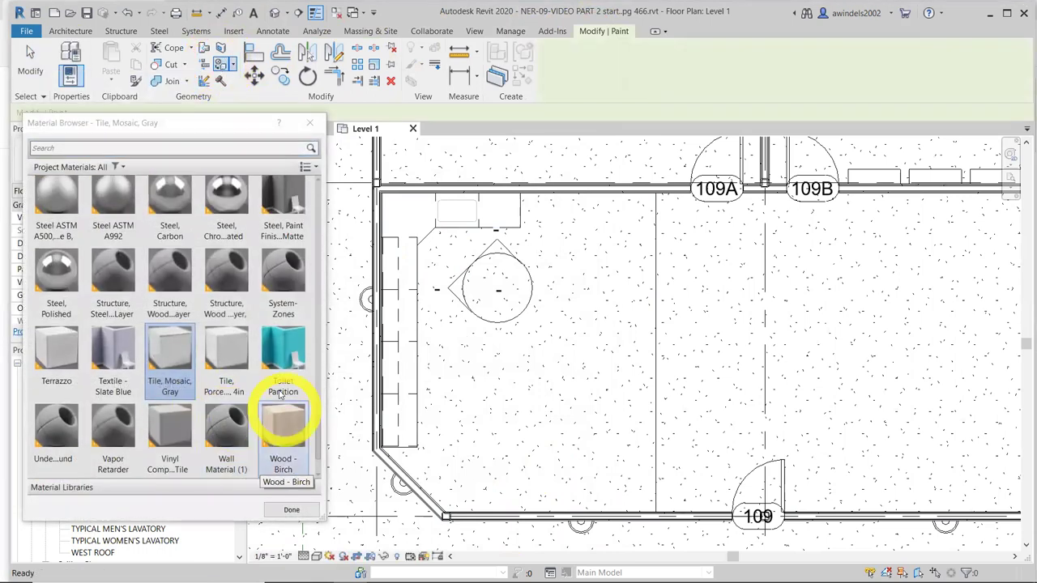
click(221, 372)
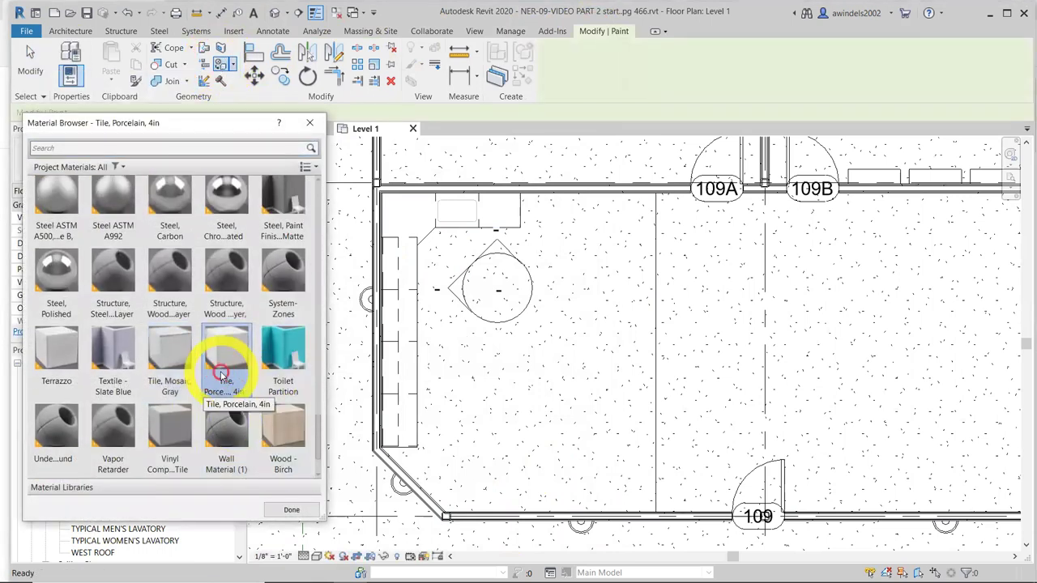
click(511, 364)
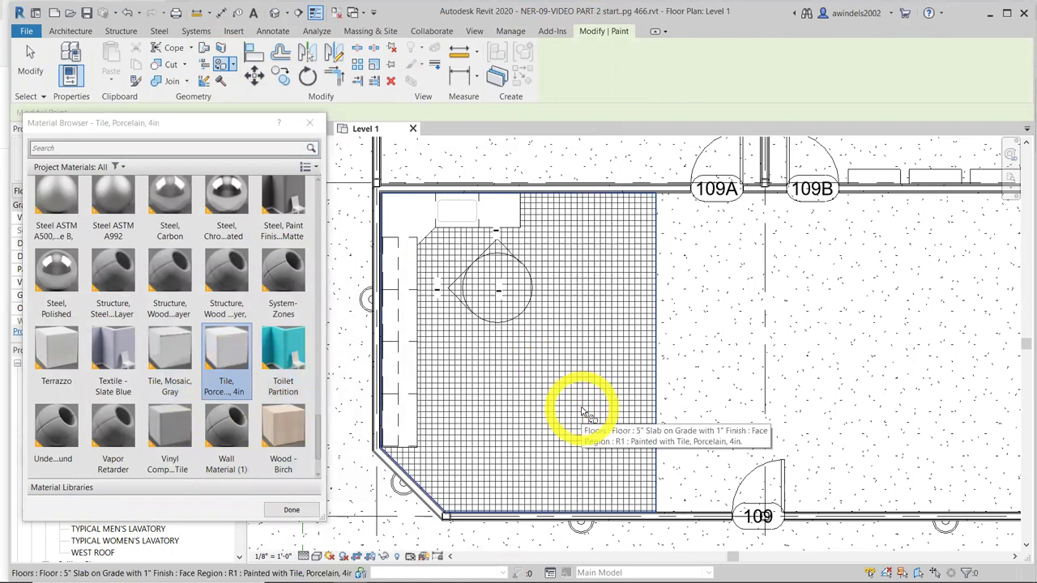
key(Escape)
scroll(586, 416, up, 2)
scroll(618, 373, down, 1)
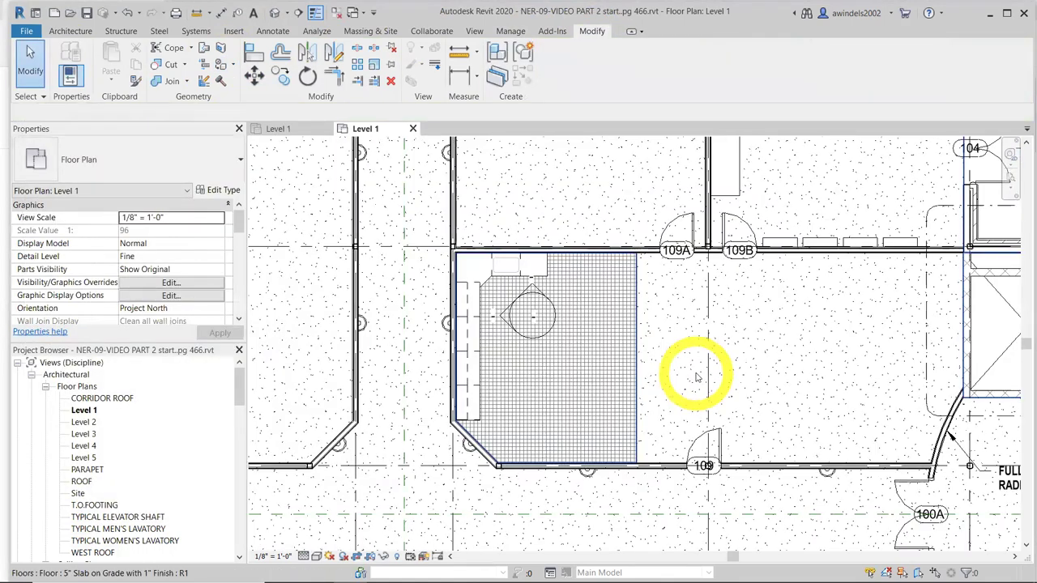
scroll(706, 381, down, 1)
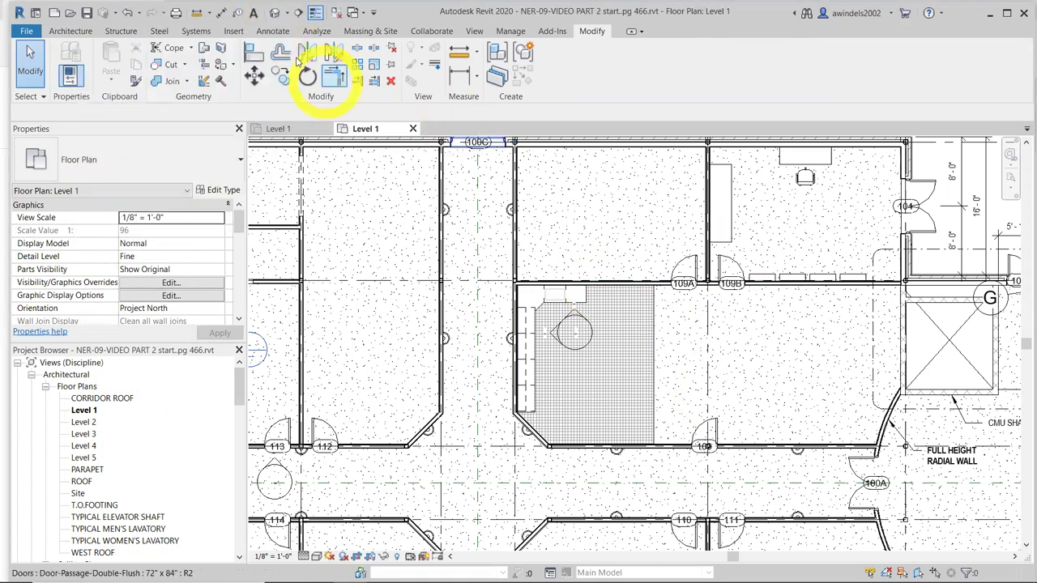
Place a camera with its eye in the open room area aimed at the L-shaped counter
click(473, 32)
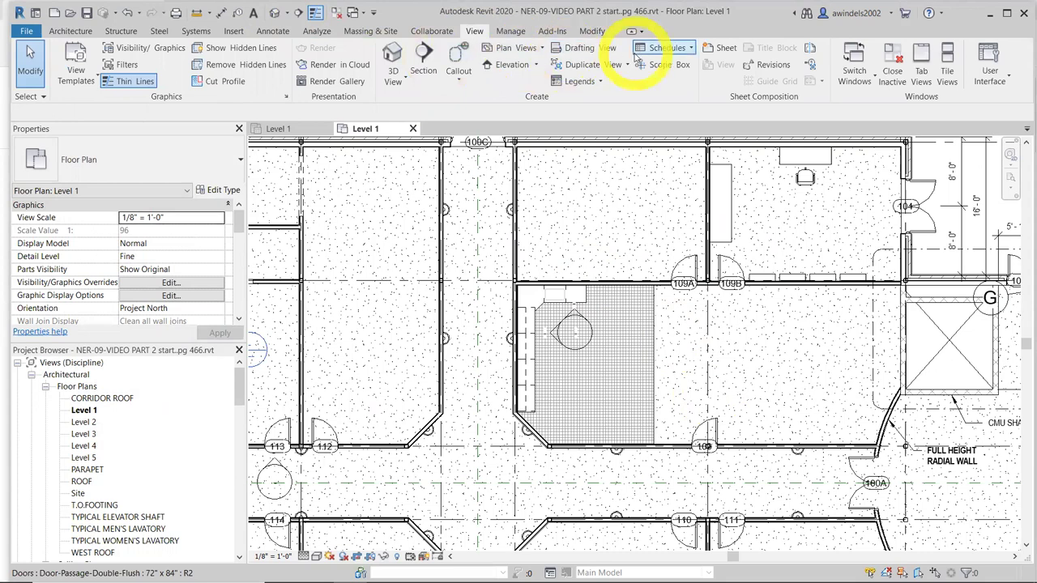
click(393, 81)
click(366, 133)
click(582, 267)
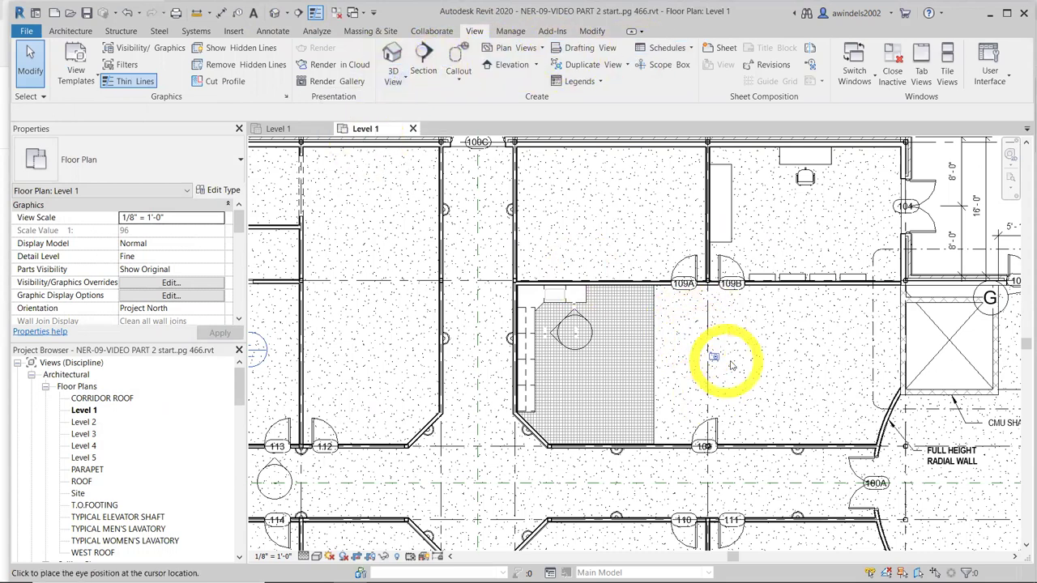
click(732, 361)
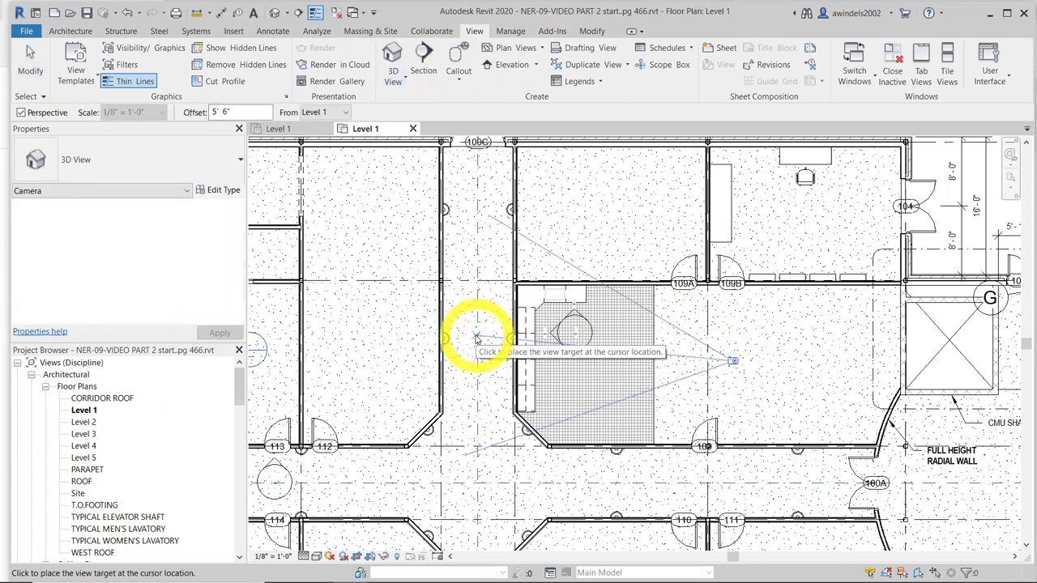
click(476, 337)
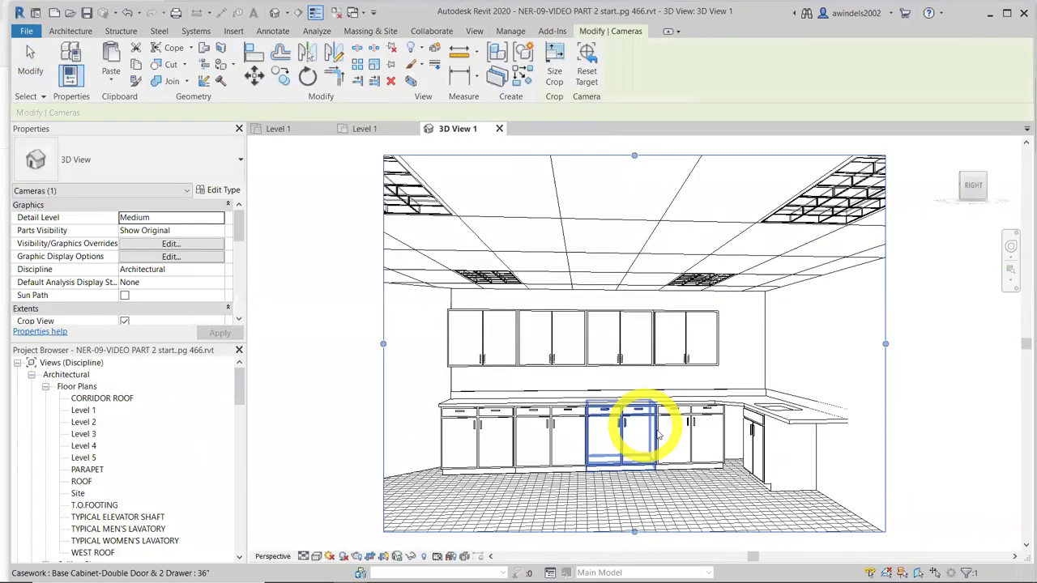
middle_drag(721, 454, 736, 451)
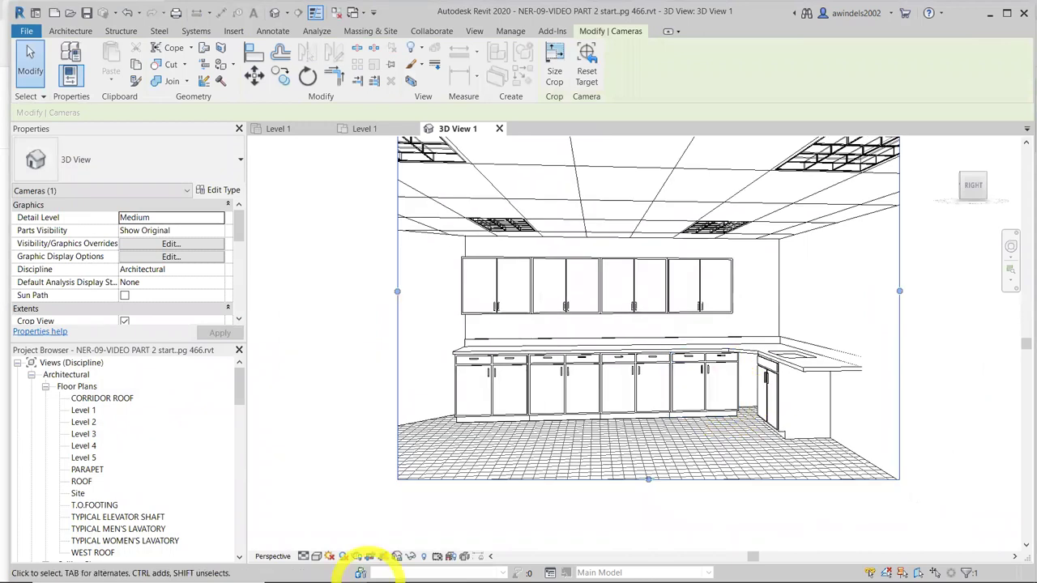
Show 3D View 1 in Realistic style, orbit around the room, then close the view
click(315, 556)
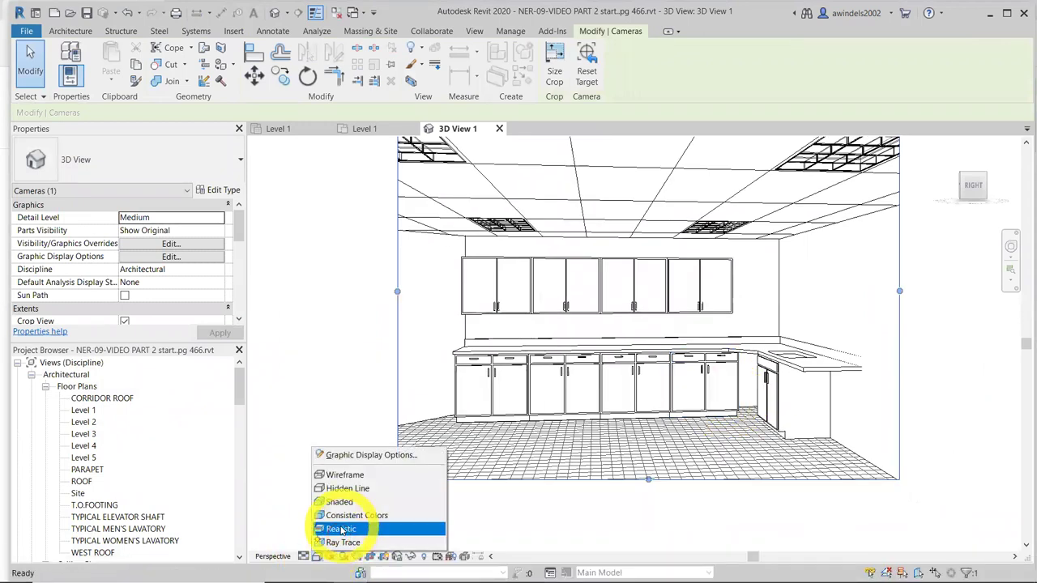
click(341, 528)
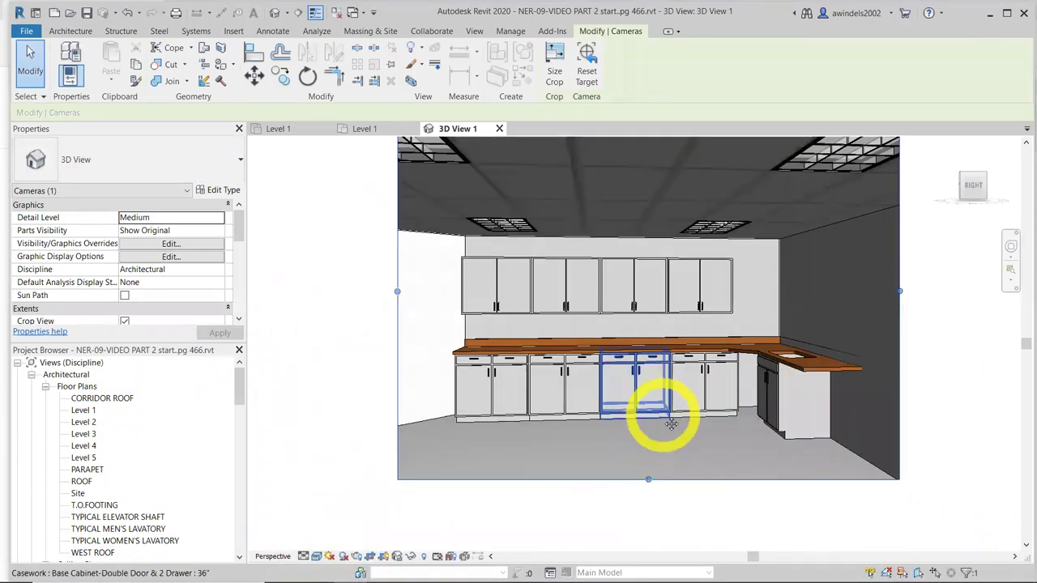
middle_drag(666, 422, 531, 476)
click(315, 554)
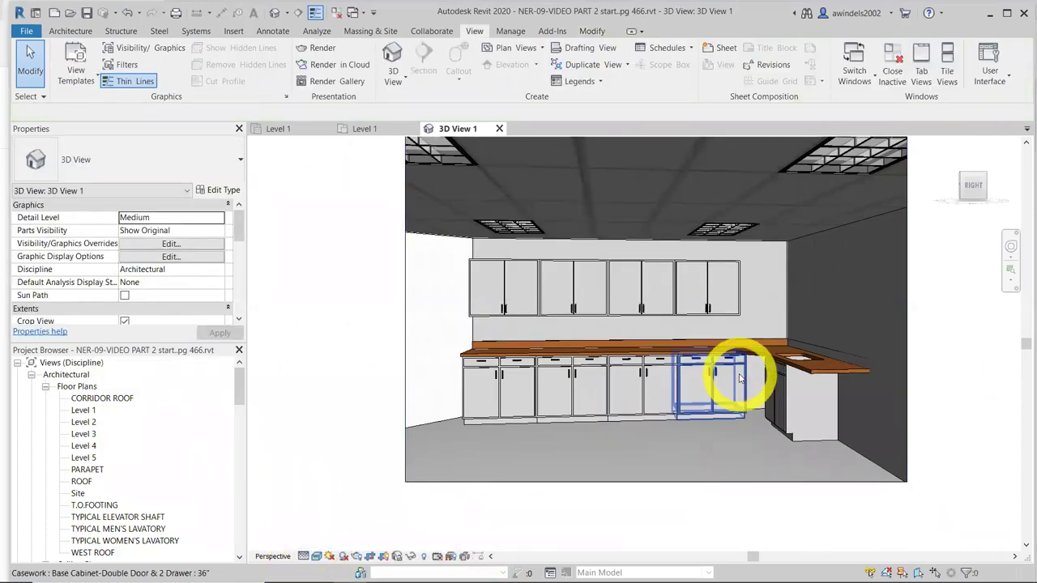
middle_drag(721, 370, 753, 377)
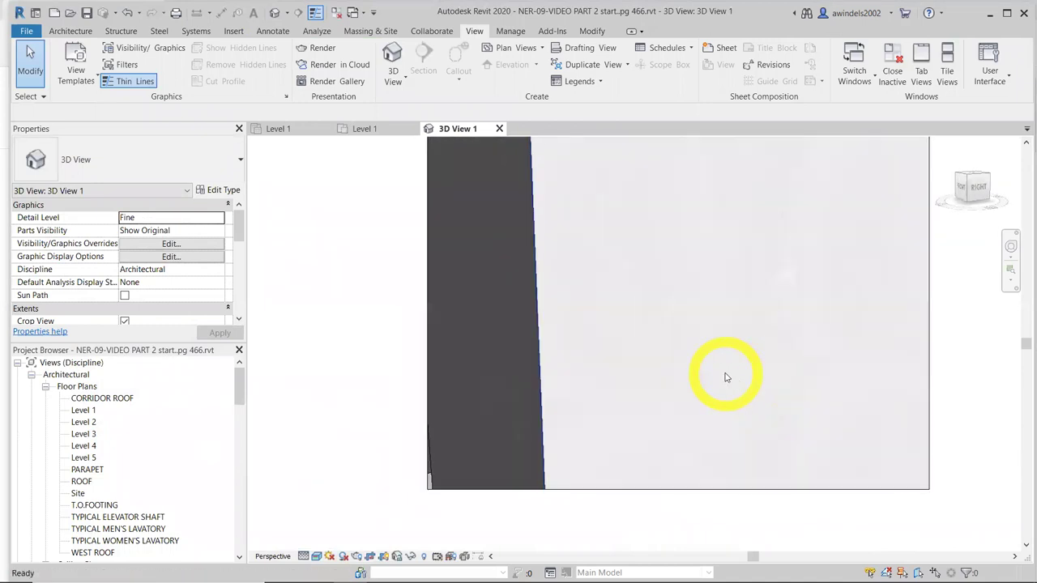
mouse_move(758, 309)
shift+middle_down()
mouse_move(719, 310)
mouse_move(783, 310)
mouse_move(748, 321)
mouse_move(794, 311)
mouse_move(672, 319)
mouse_move(586, 308)
mouse_move(672, 305)
mouse_move(714, 319)
mouse_move(879, 328)
mouse_move(749, 312)
shift+middle_up()
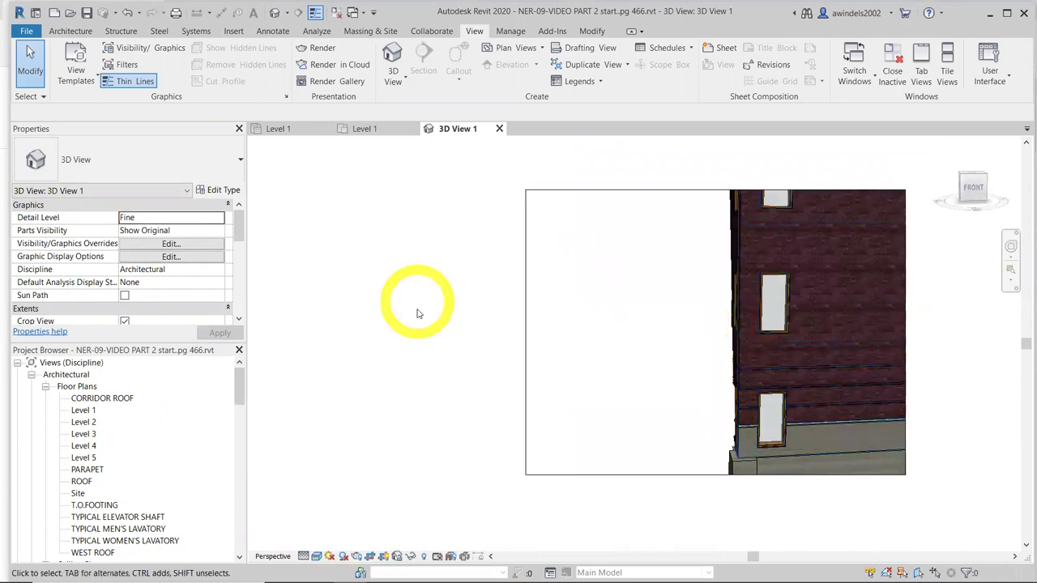
click(500, 130)
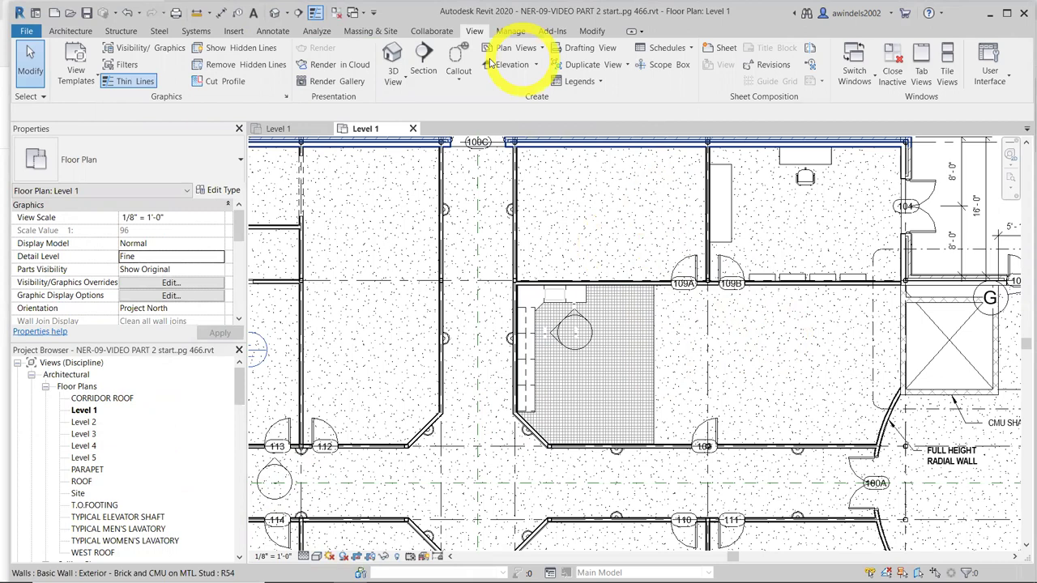
Place a camera eye right of the counter aimed at the kitchen cabinets, then orbit the view
click(394, 74)
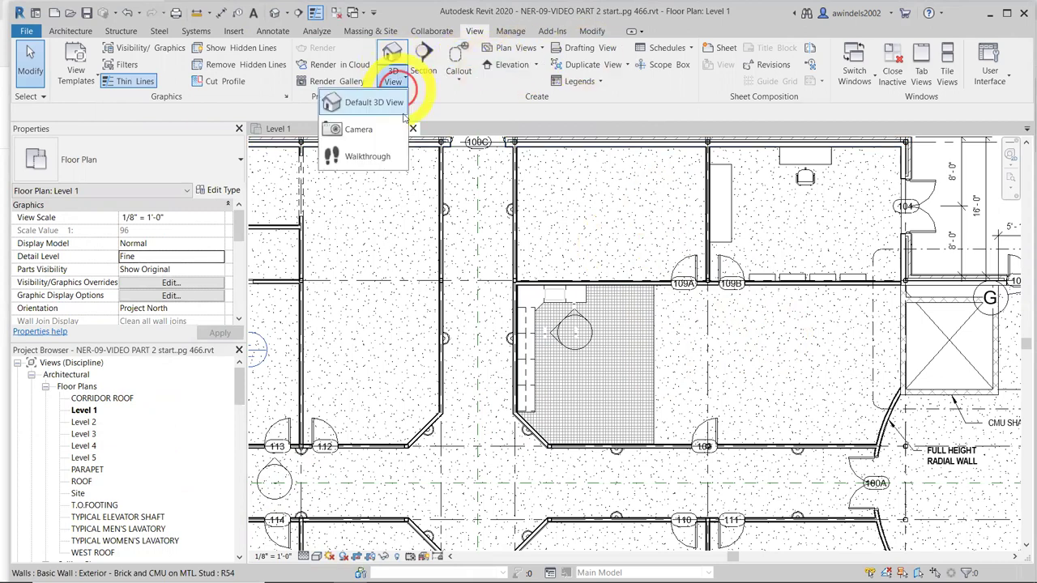
click(366, 134)
click(681, 339)
click(733, 336)
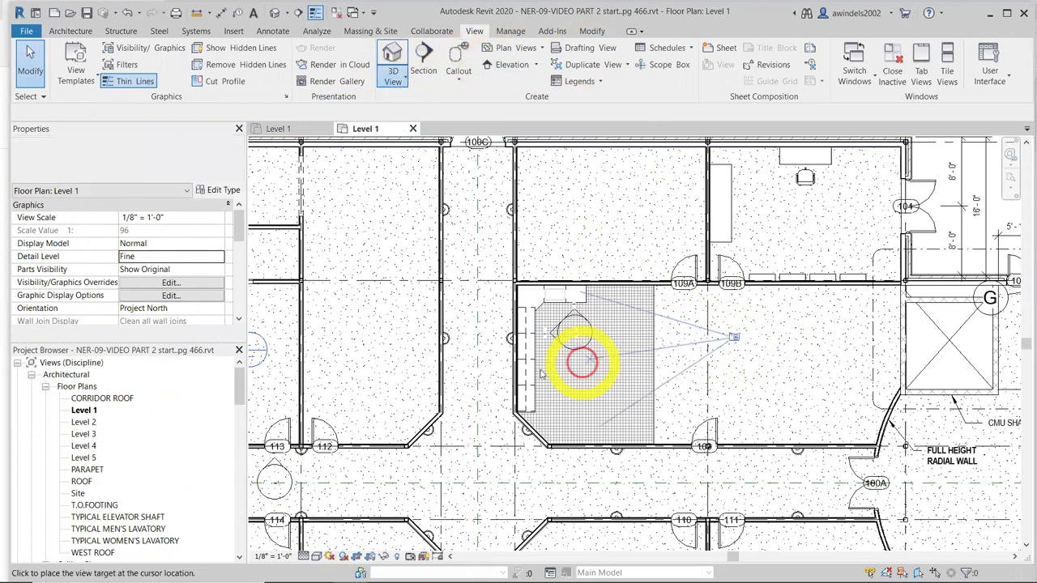
click(416, 377)
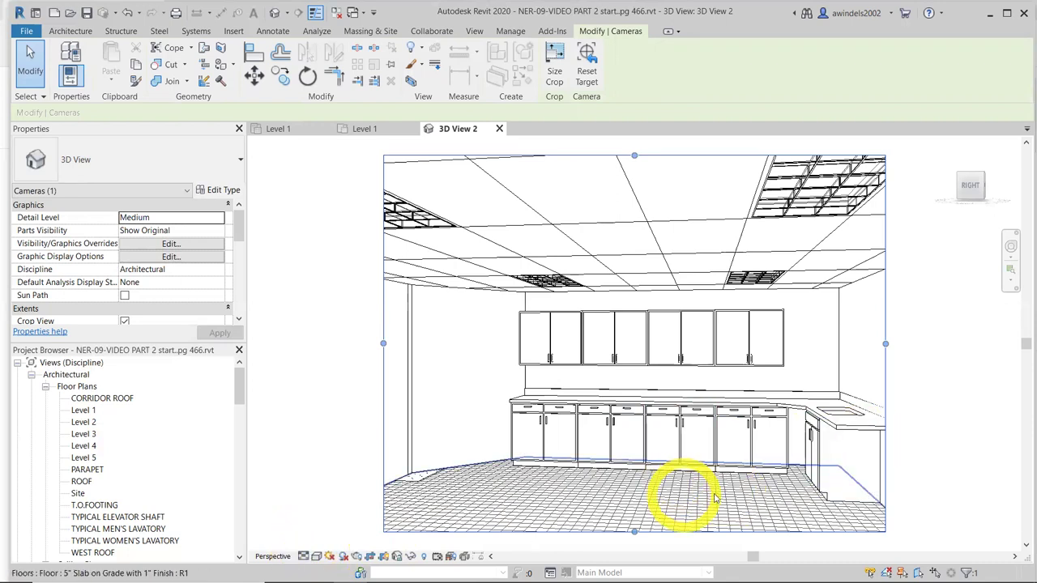
shift+middle_drag(774, 447, 751, 448)
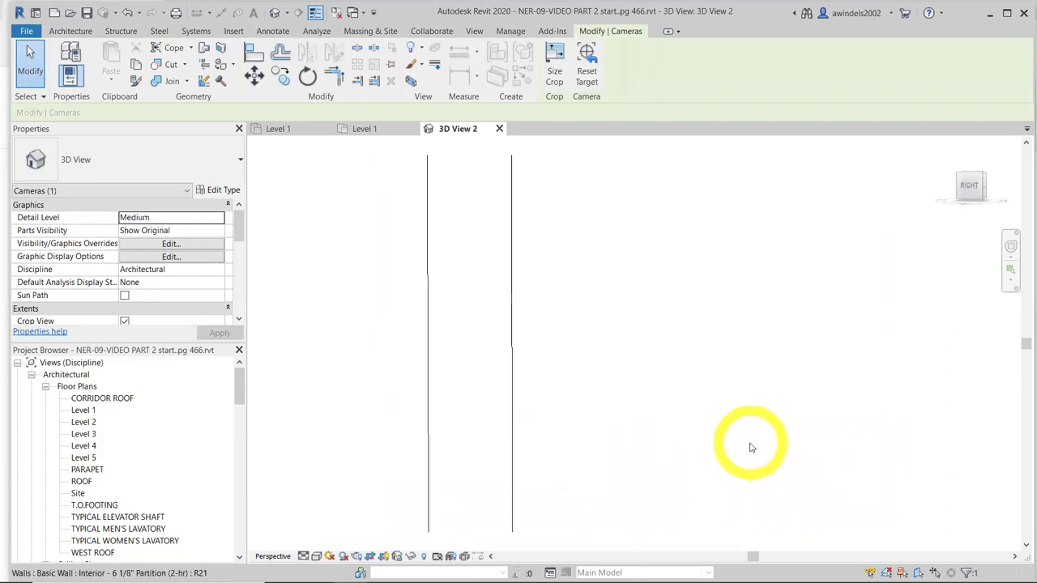
key(Escape)
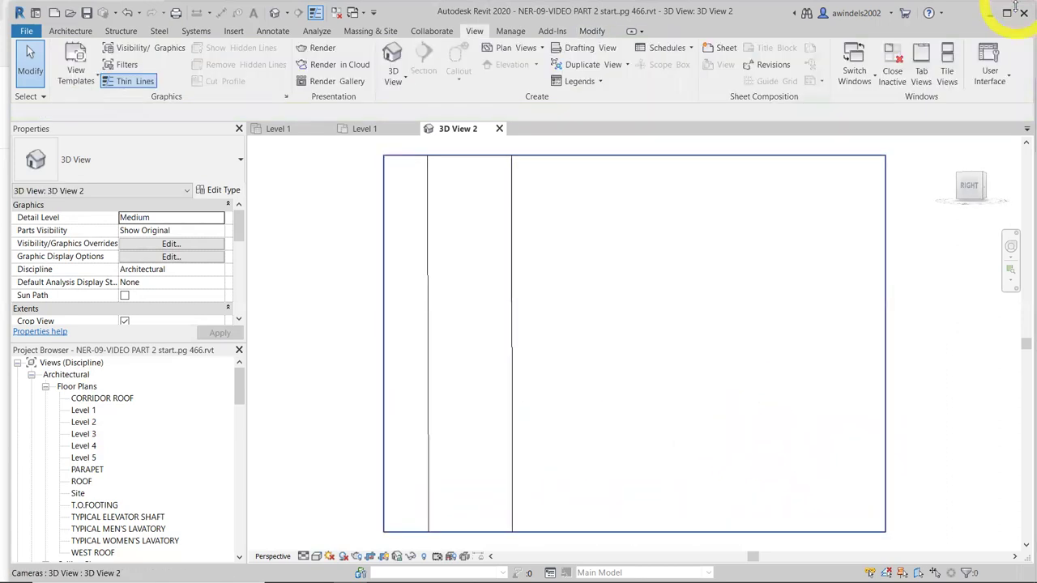